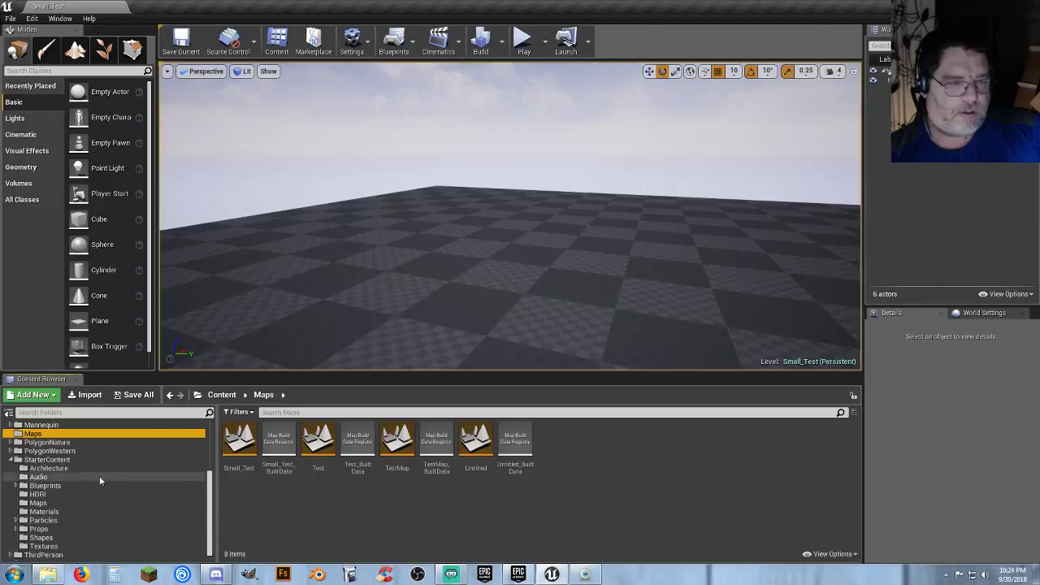
# - Open the Demonstration level from the PolygonNature Maps folder
pyautogui.click(11, 460)
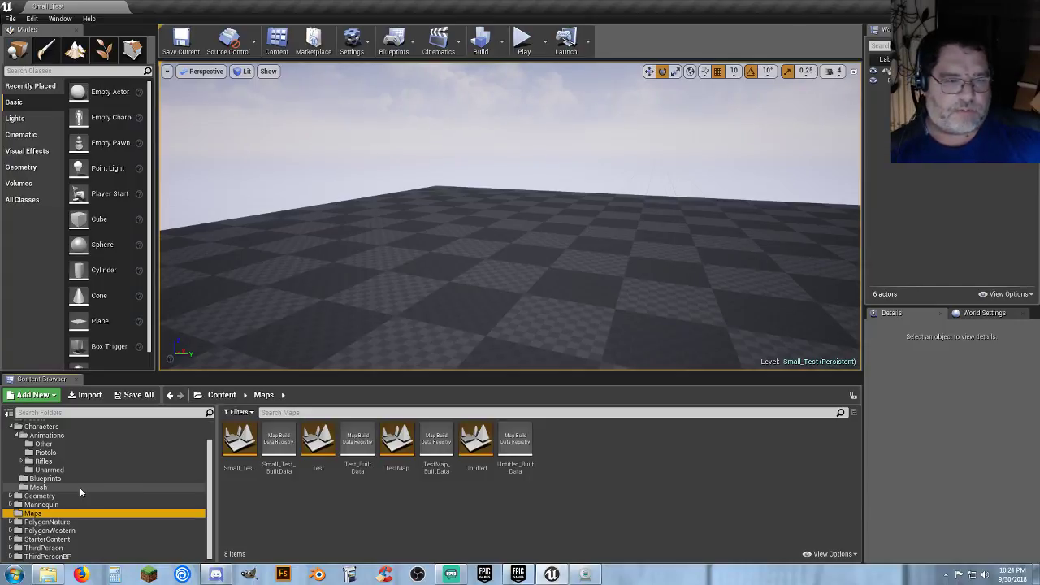
pyautogui.click(10, 521)
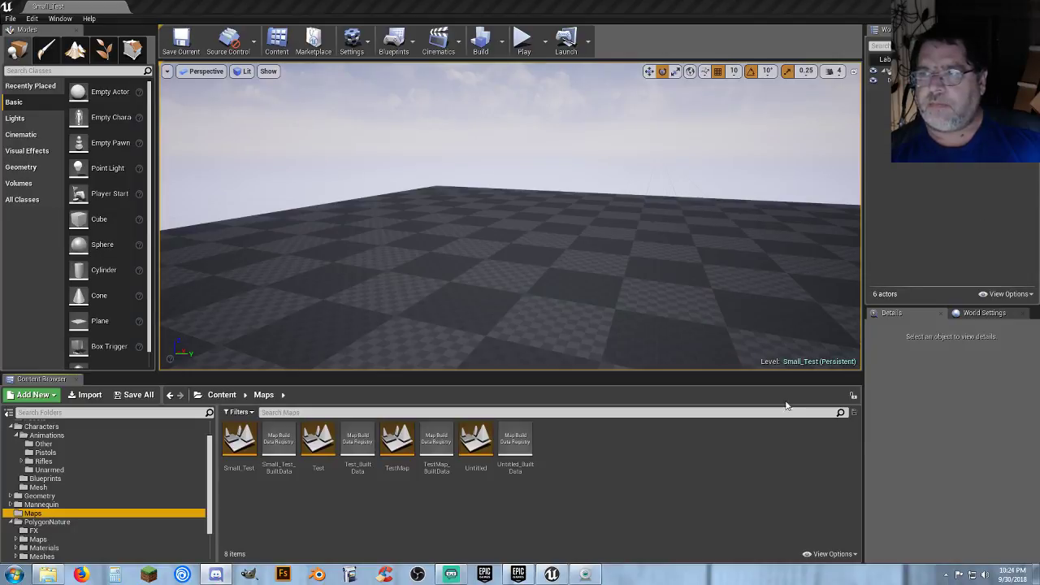
pyautogui.click(653, 450)
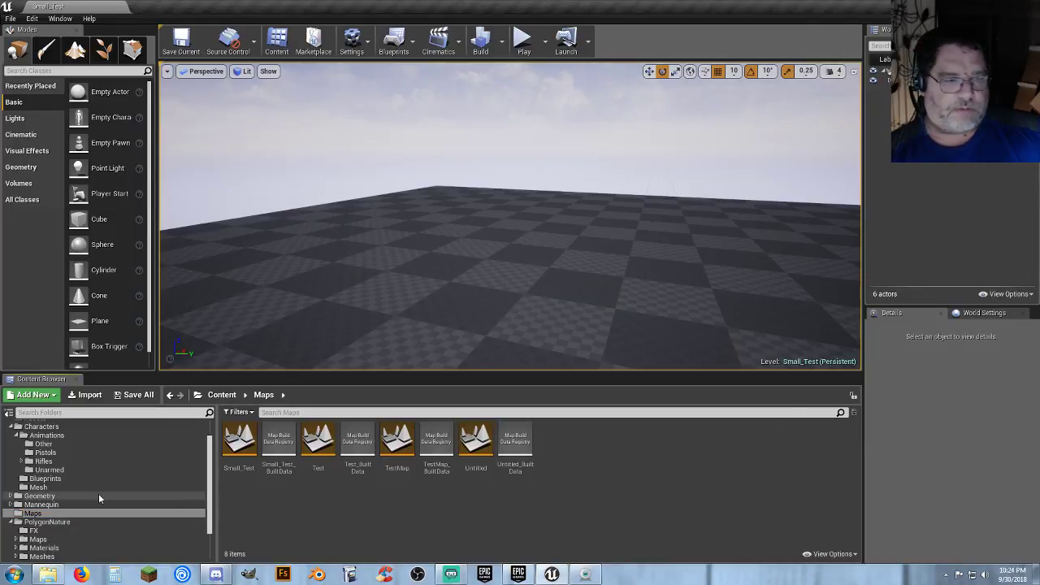
pyautogui.click(38, 539)
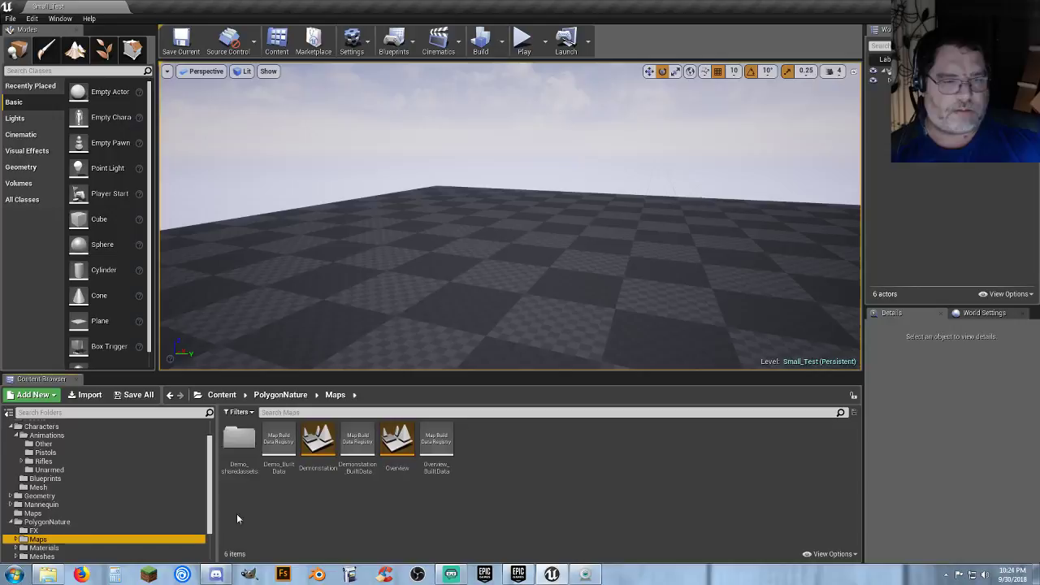
pyautogui.doubleClick(317, 445)
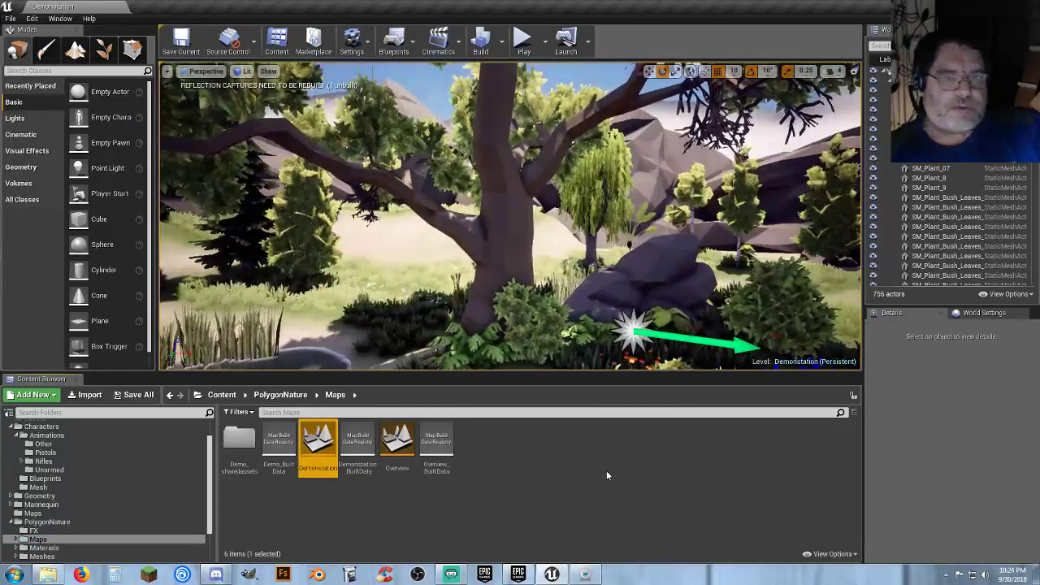
# - Look over the bridge and stream area of the level and start building its lighting
pyautogui.moveTo(454, 274); pyautogui.dragTo(183, 284, button='right')
pyautogui.moveTo(406, 273); pyautogui.dragTo(528, 315, button='right')
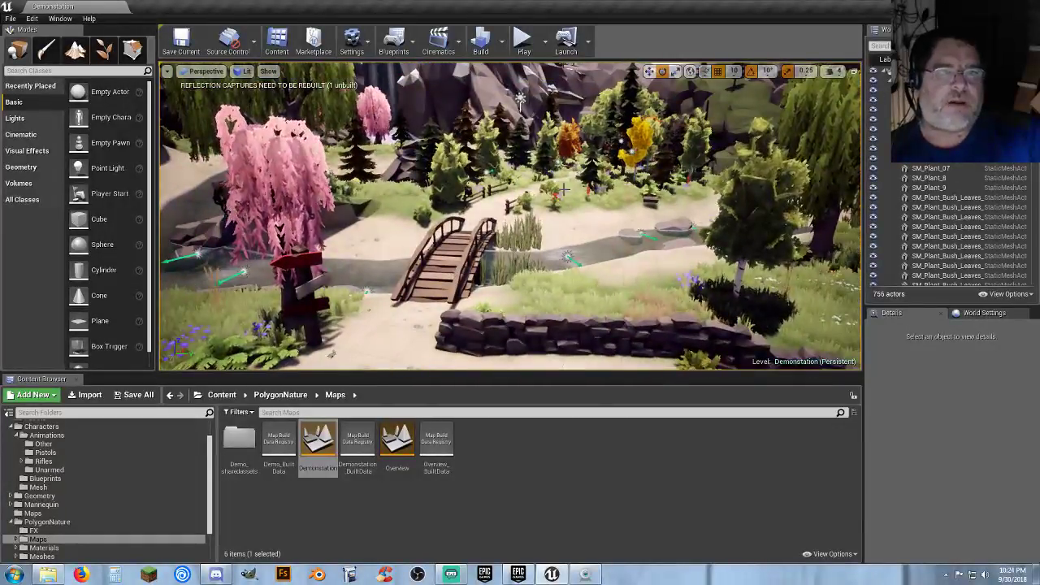
pyautogui.click(502, 40)
pyautogui.click(539, 73)
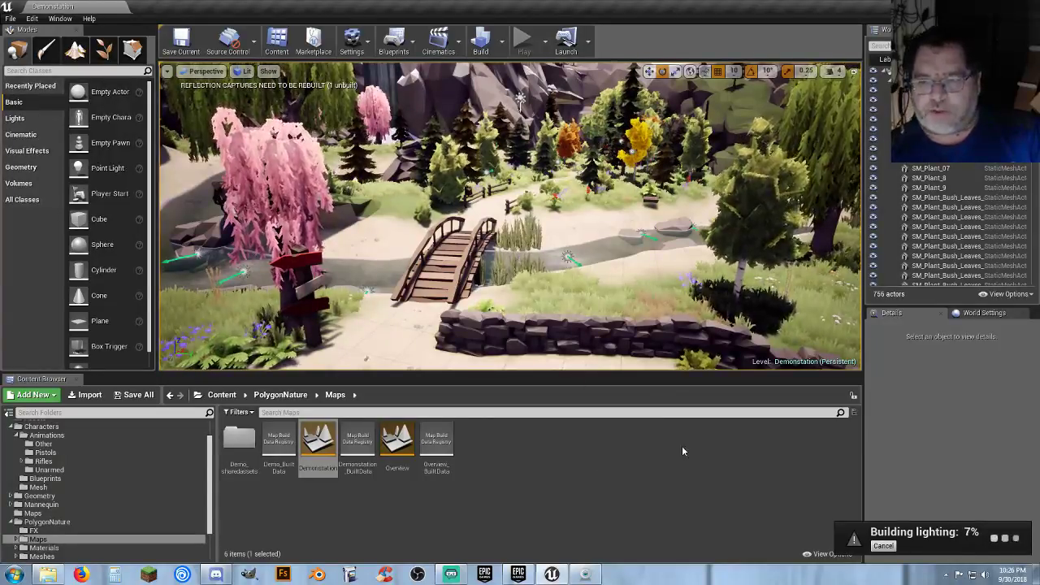
# - Set up a duplicate-and-retarget of the Death_3 animation from AnimStarterPack with Polygon_Skeleton as the target skeleton
pyautogui.click(43, 444)
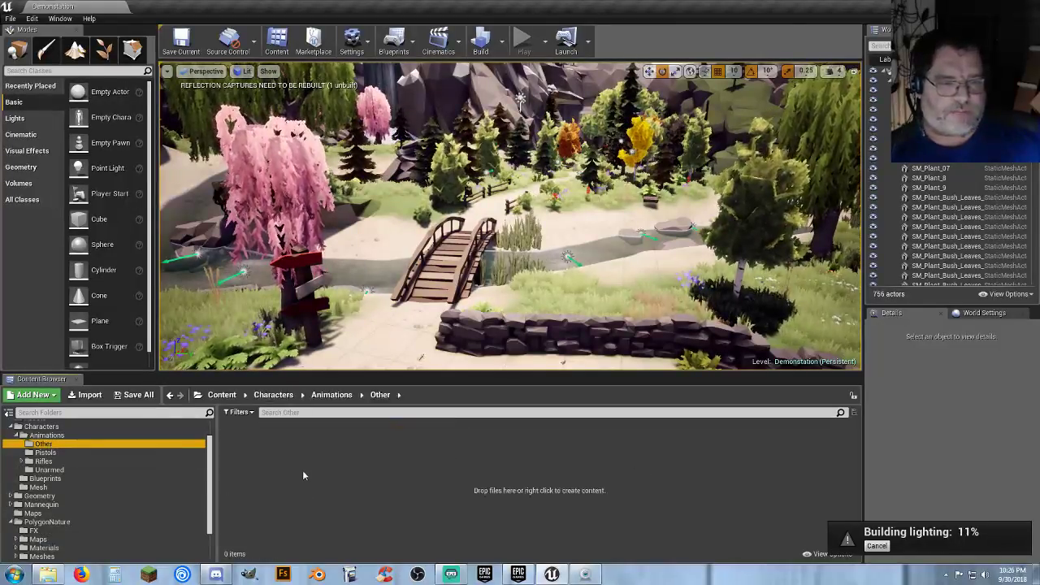
pyautogui.scroll(1, 151, 479)
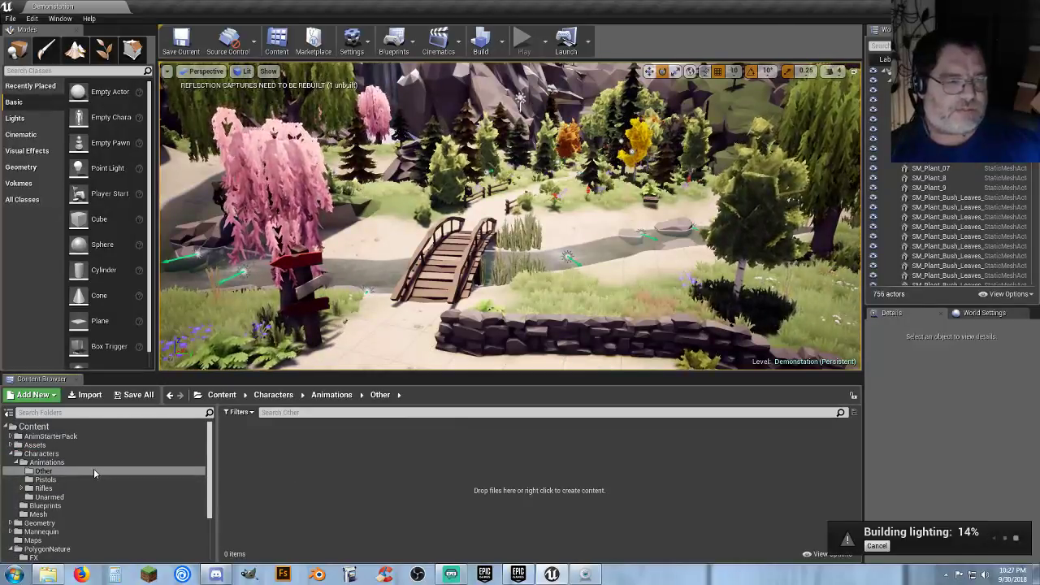
pyautogui.click(51, 437)
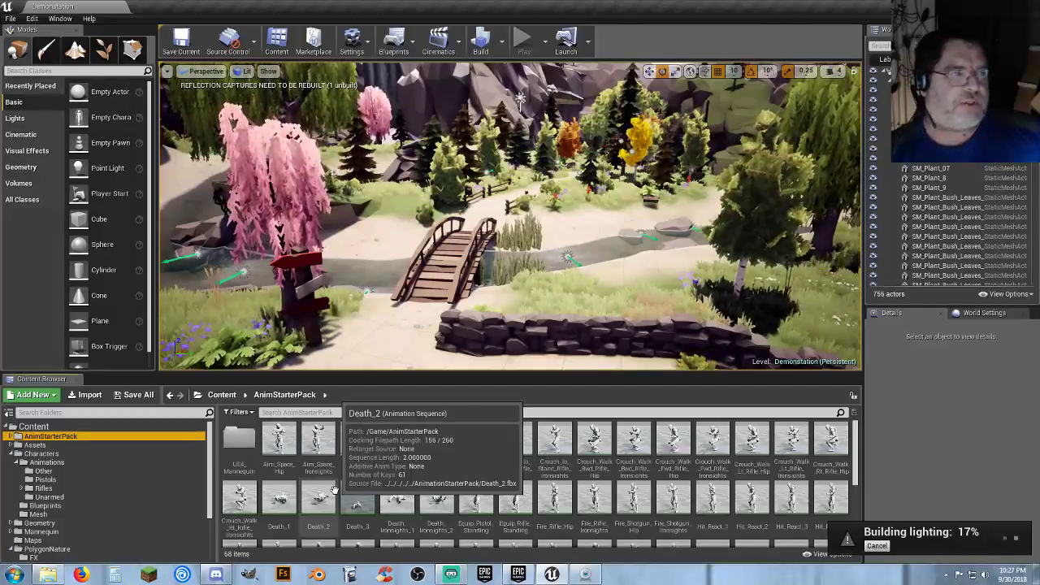
pyautogui.scroll(-1, 414, 502)
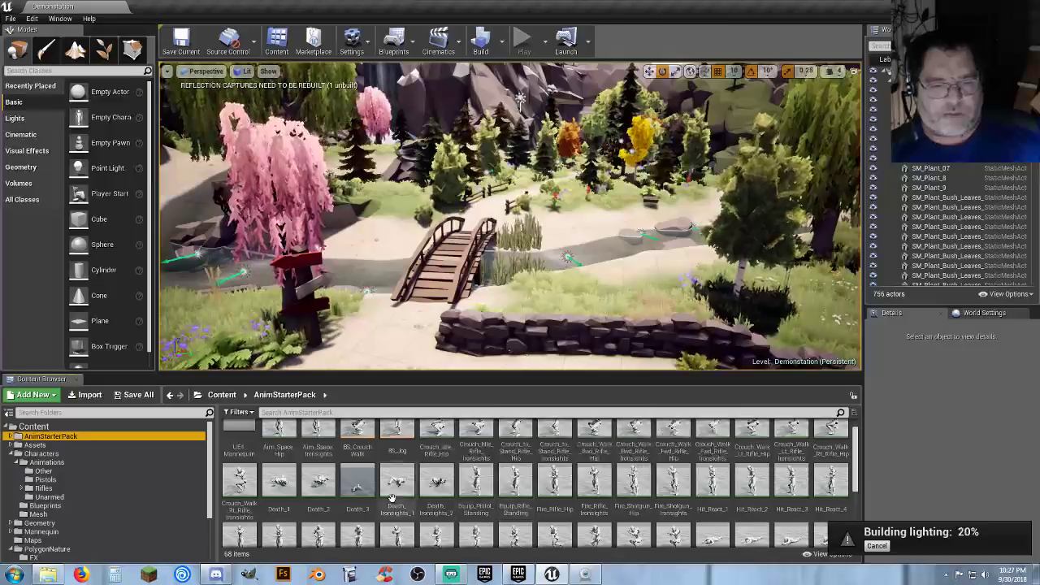
pyautogui.click(360, 492)
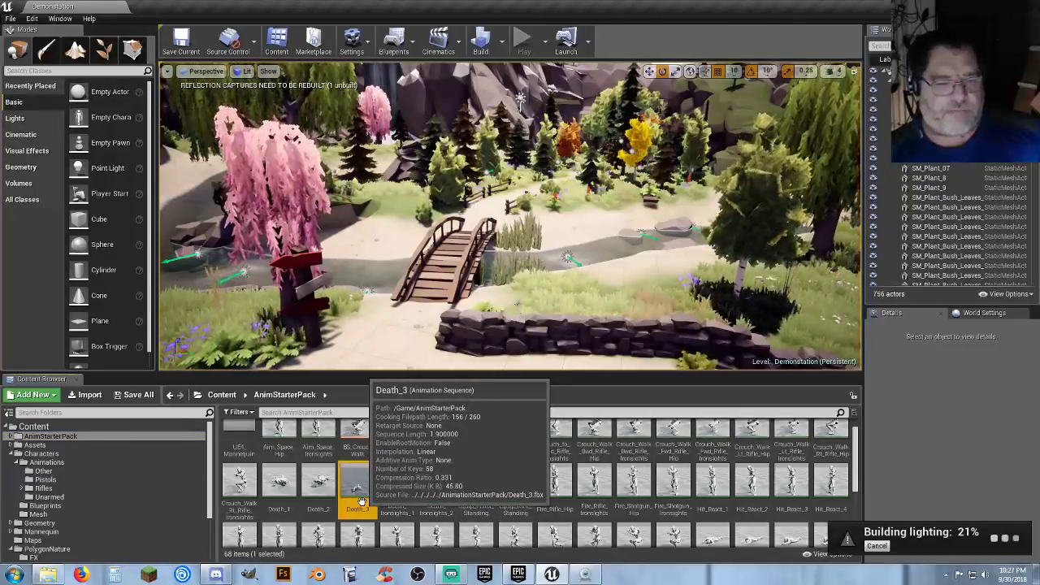
pyautogui.rightClick(360, 500)
pyautogui.moveTo(423, 224)
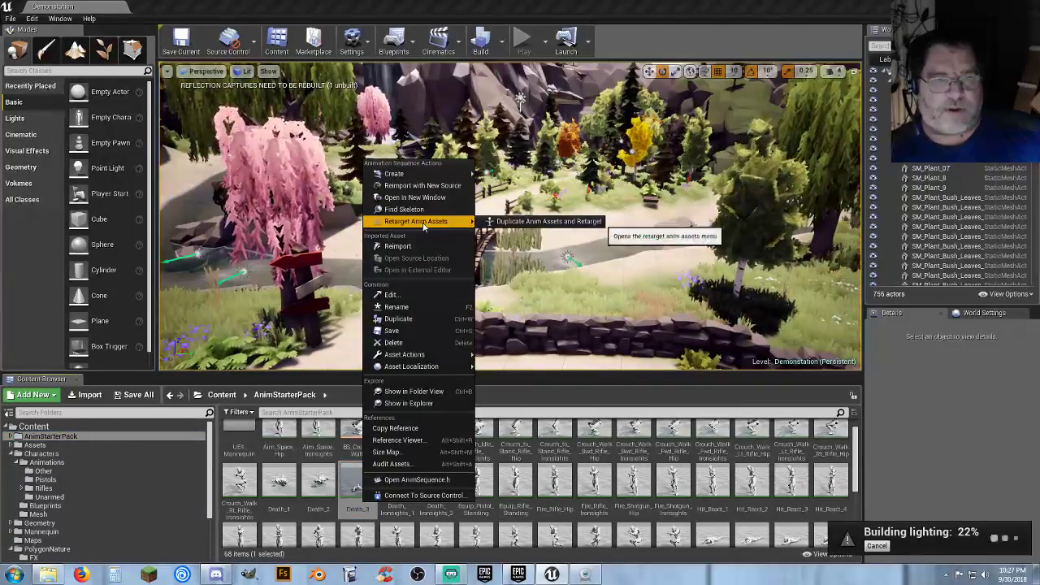
pyautogui.click(527, 222)
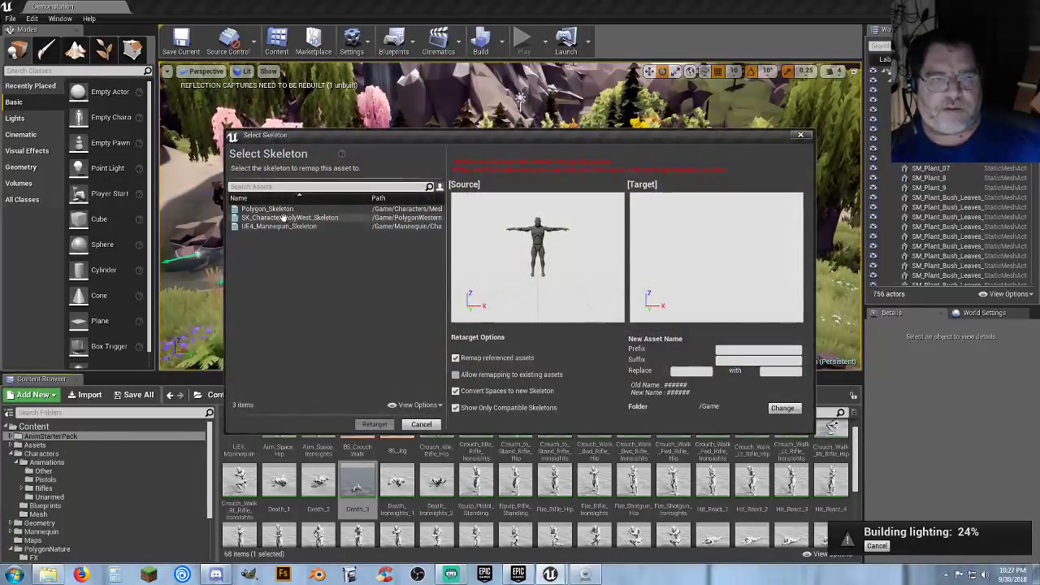
pyautogui.click(277, 209)
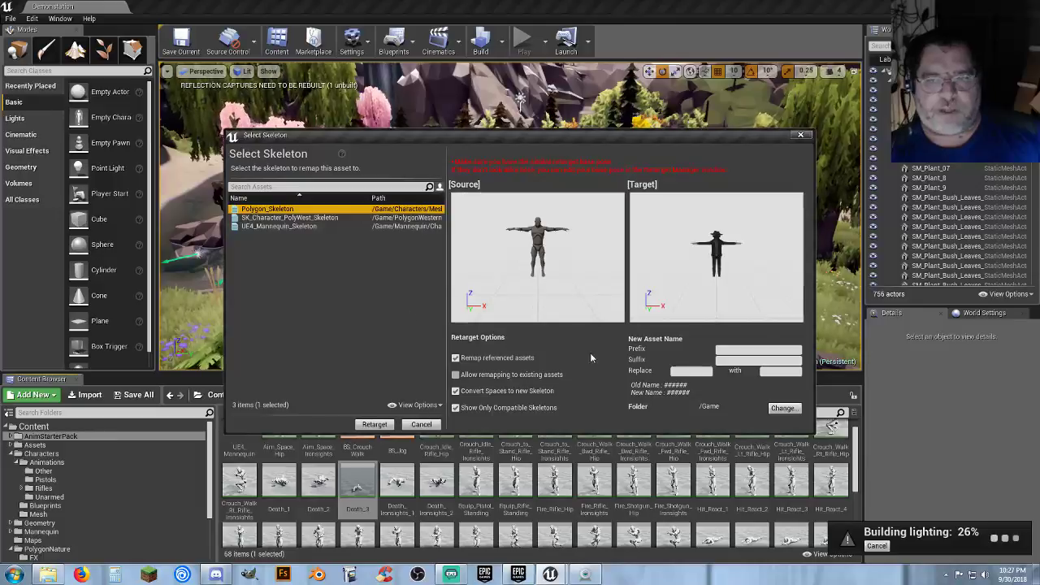
# - Set the destination folder to Characters/Animations/Other and run the retarget
pyautogui.click(783, 409)
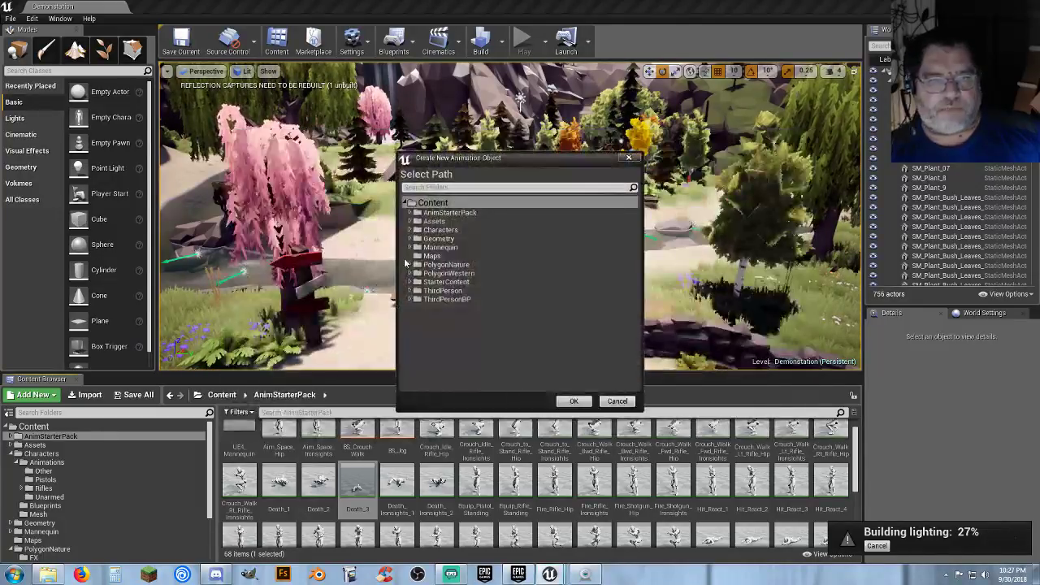
pyautogui.click(410, 231)
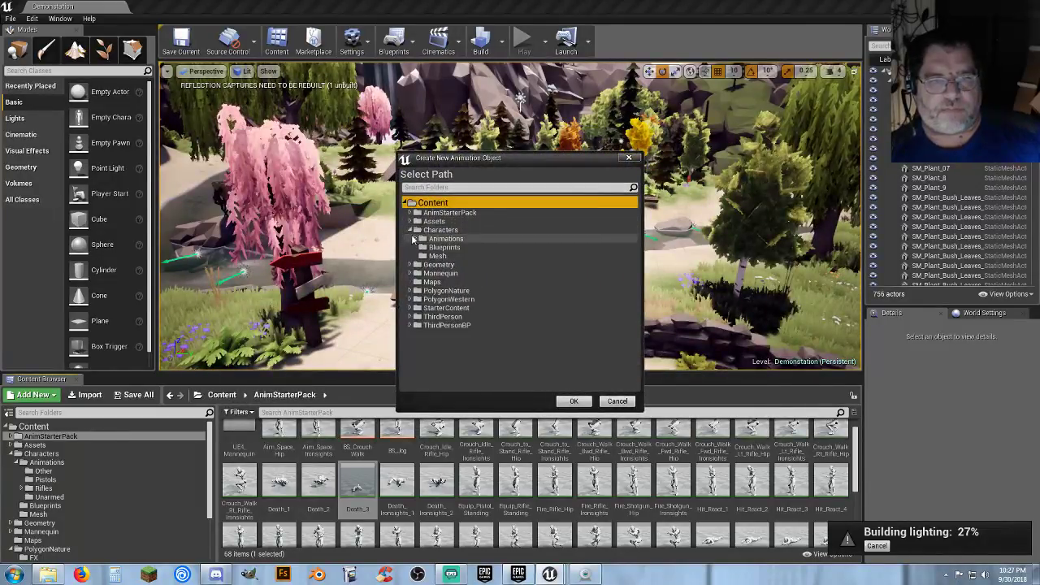
pyautogui.click(415, 239)
pyautogui.click(443, 247)
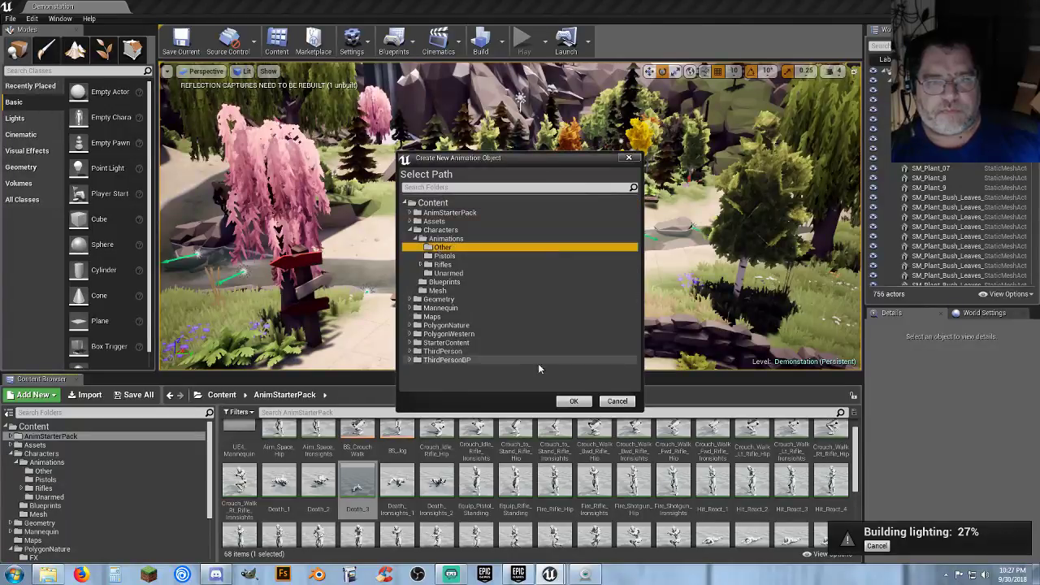
pyautogui.click(573, 402)
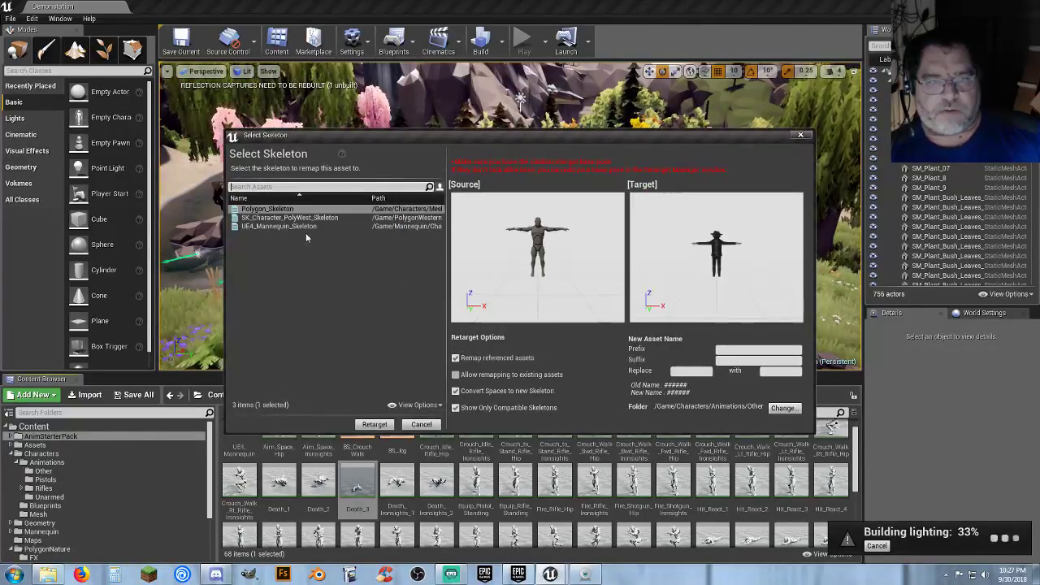
pyautogui.click(373, 424)
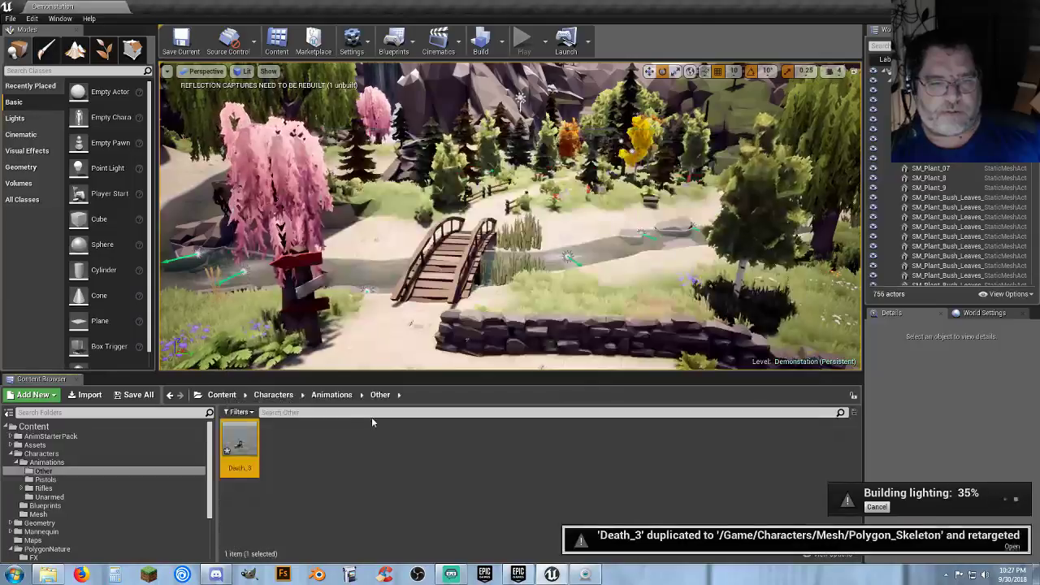
# - Preview the retargeted Death_3 animation, close its editor and rename the asset to Death
pyautogui.doubleClick(239, 447)
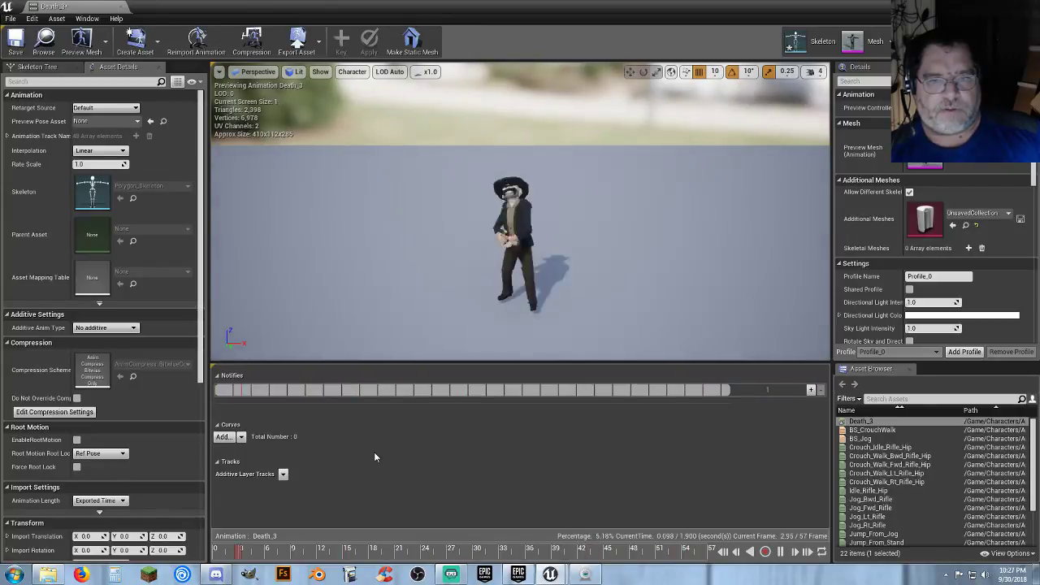
pyautogui.click(122, 7)
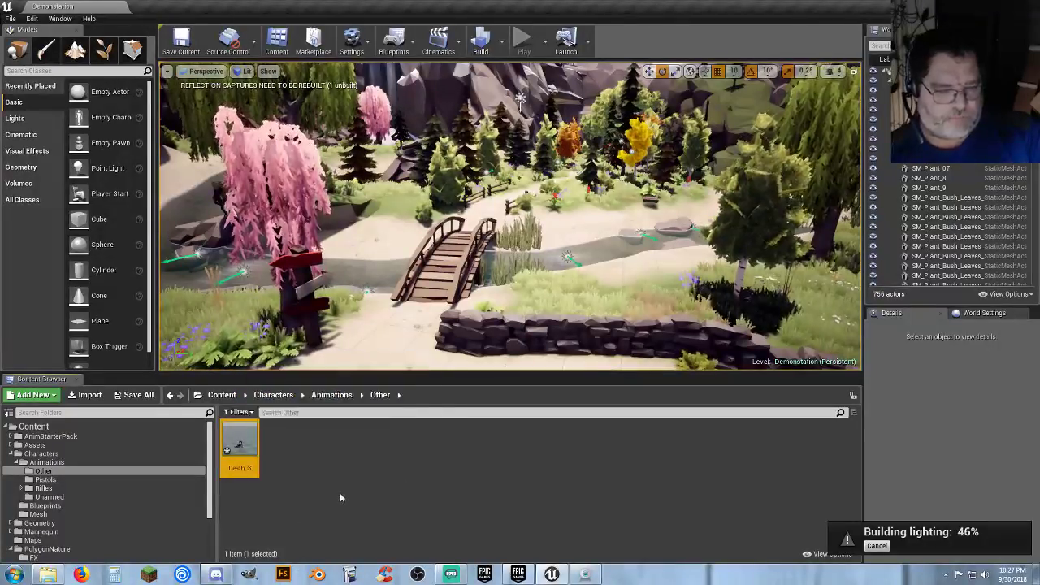
pyautogui.press('F2')
pyautogui.press('Right')
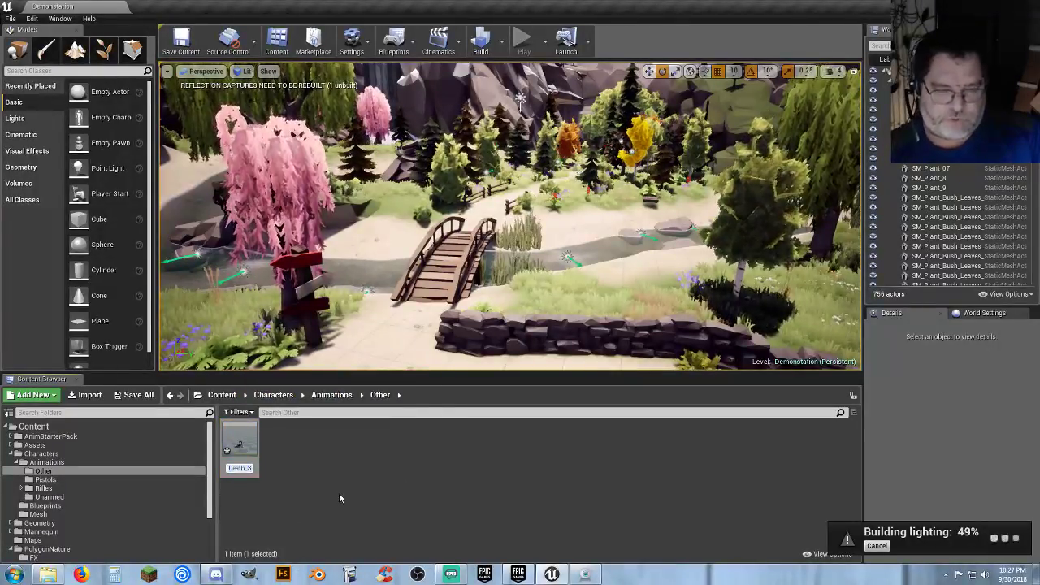
pyautogui.press('BackSpace')
pyautogui.press('BackSpace')
pyautogui.press('Return')
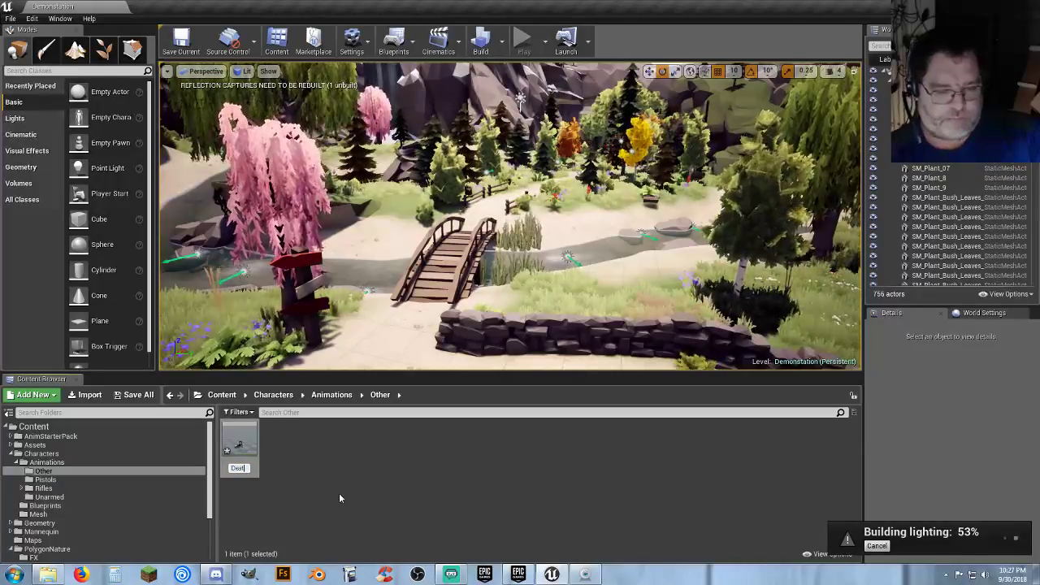
pyautogui.click(243, 447)
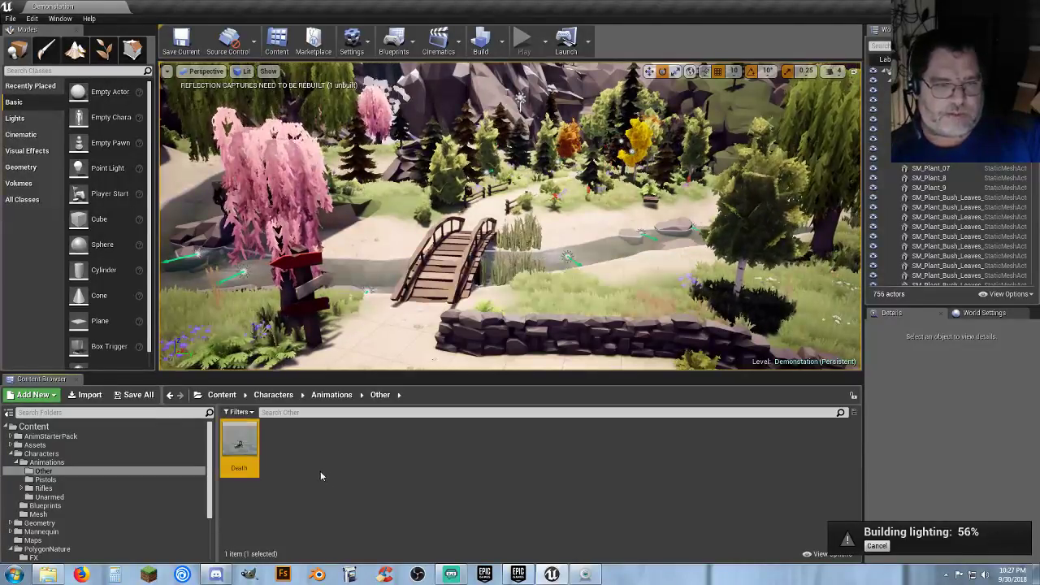
# - Open the Death animation, pause playback and move it to the final frame, 57
pyautogui.doubleClick(249, 448)
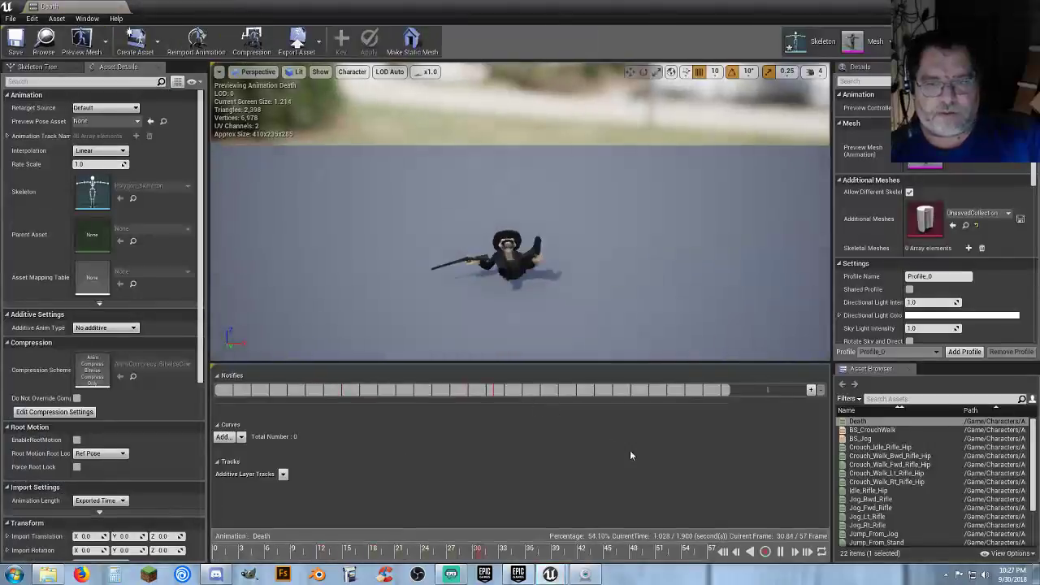
pyautogui.click(780, 551)
pyautogui.moveTo(385, 554); pyautogui.dragTo(714, 553)
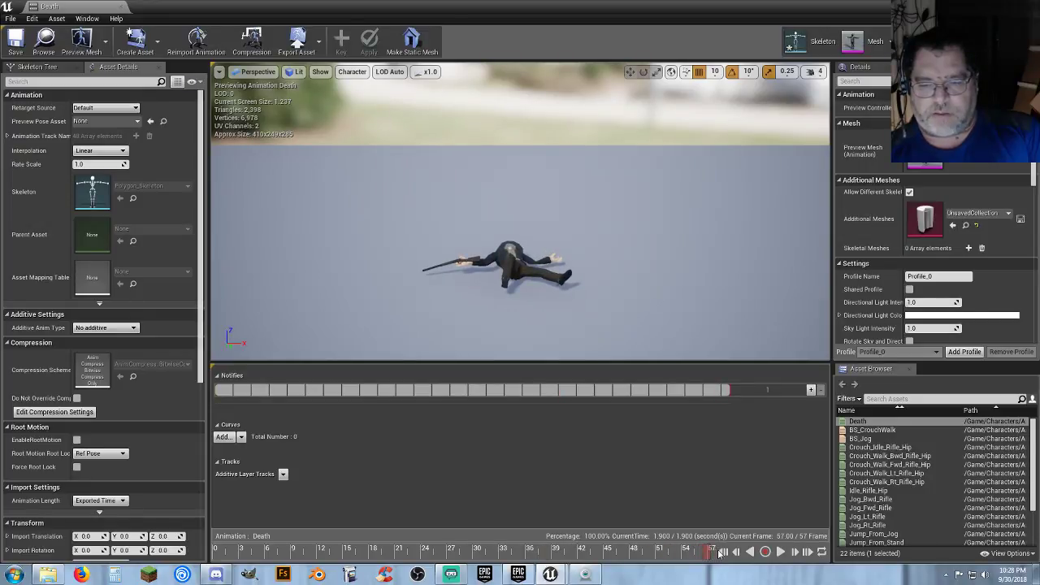
pyautogui.moveTo(514, 309); pyautogui.dragTo(575, 348, button='right')
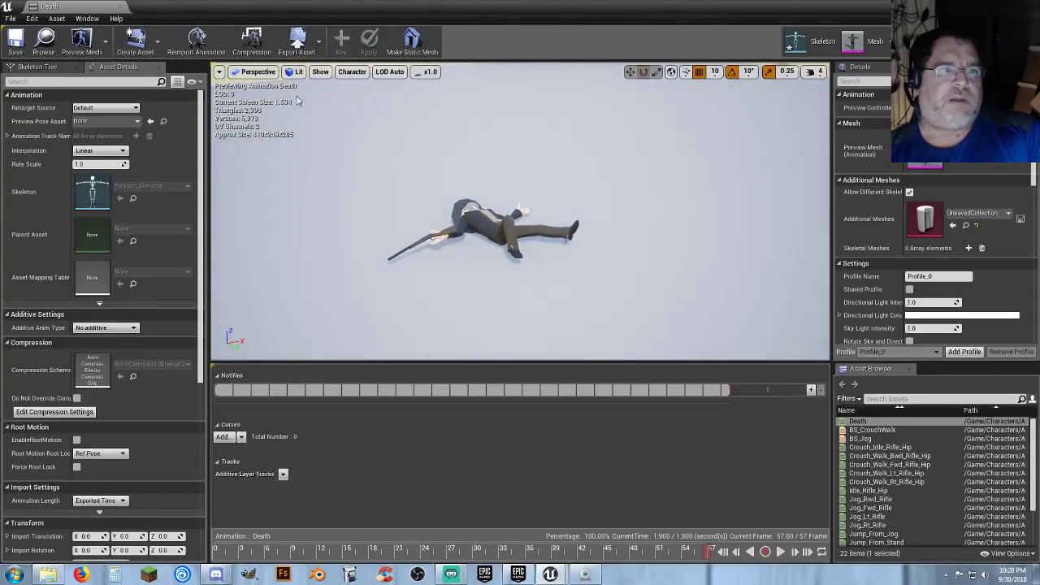
# - Create a new animation from the current pose, named Dead, in the Characters/Animations/Other folder
pyautogui.click(156, 45)
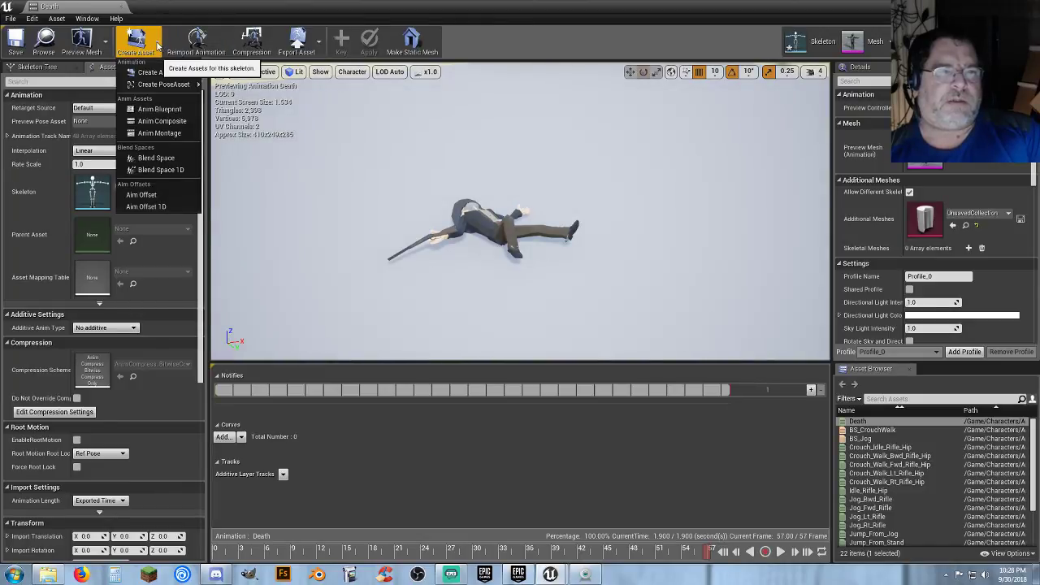
pyautogui.moveTo(158, 73)
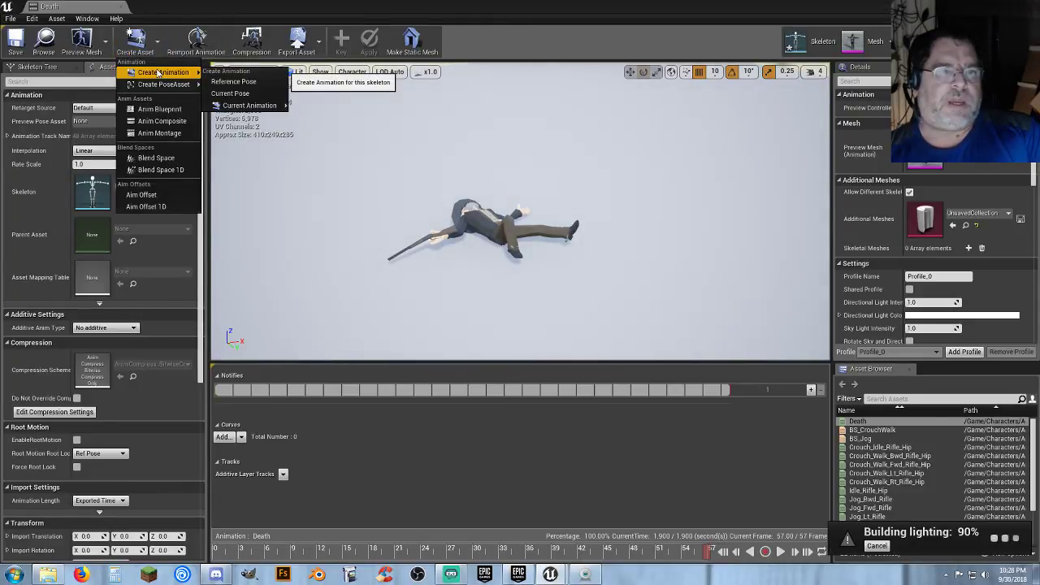
pyautogui.click(252, 95)
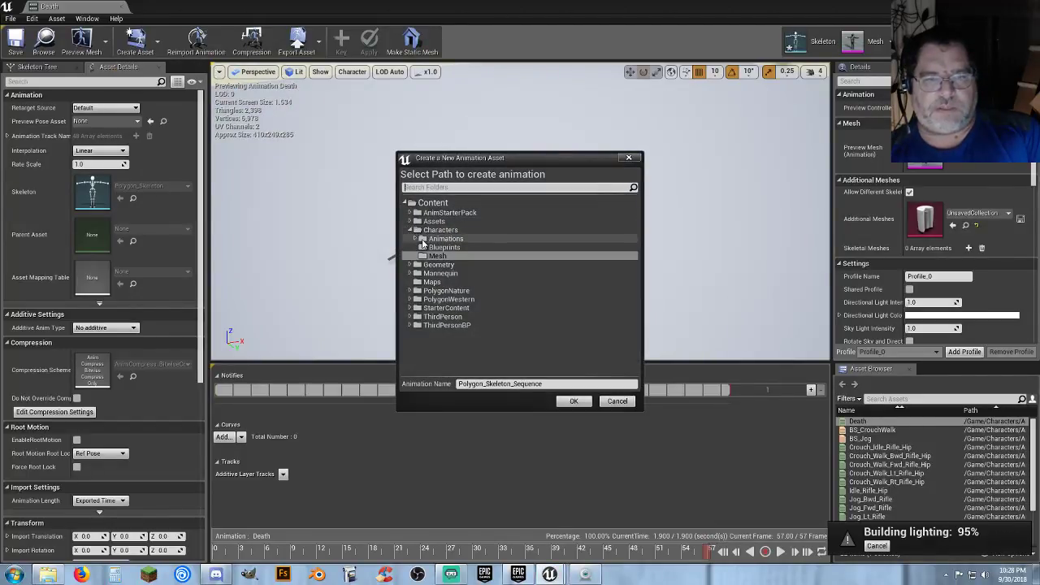
pyautogui.click(417, 239)
pyautogui.click(443, 247)
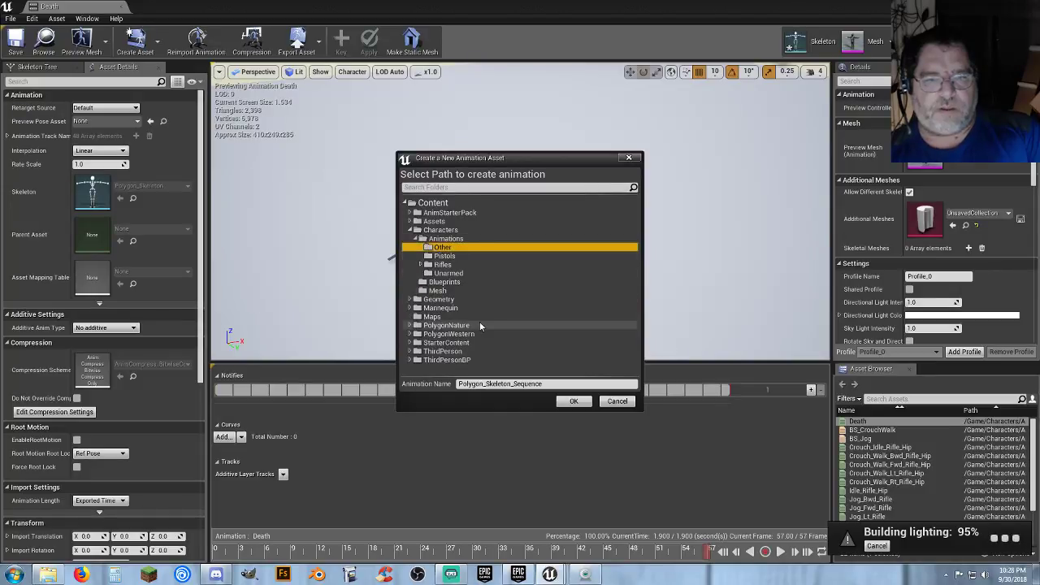
pyautogui.moveTo(551, 384); pyautogui.dragTo(445, 394)
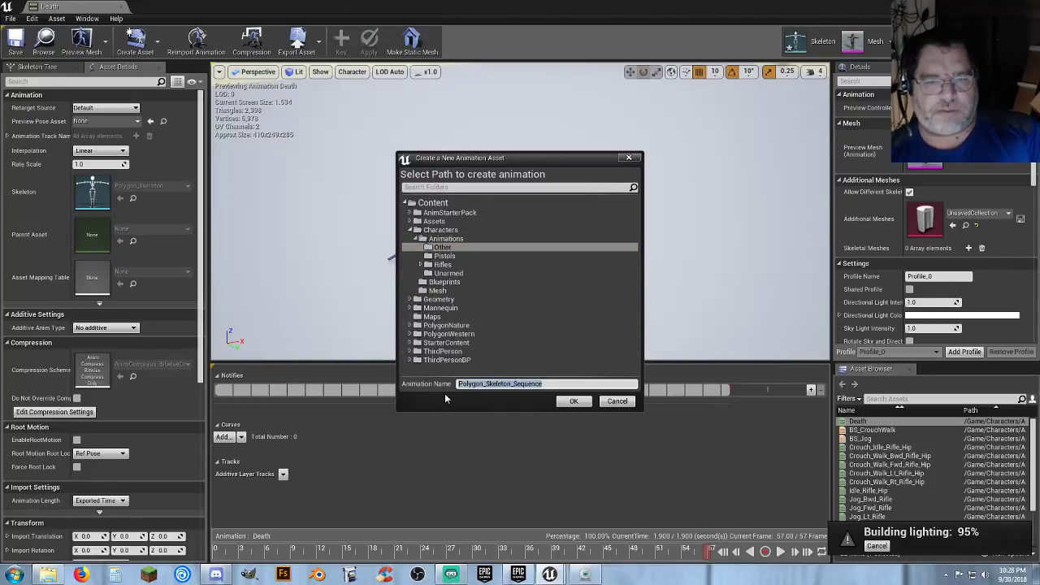
pyautogui.write('Dead')
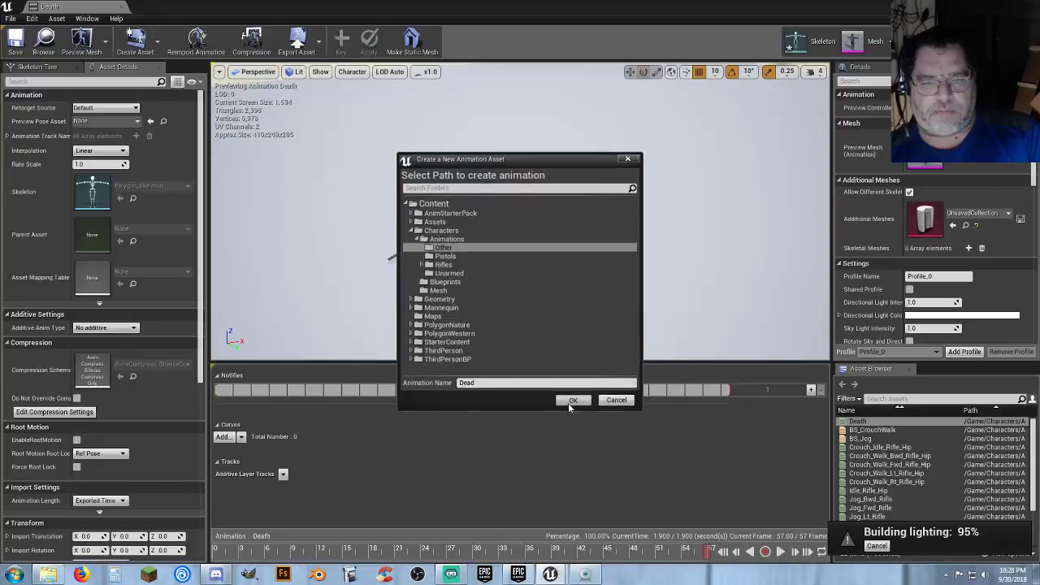
pyautogui.click(568, 403)
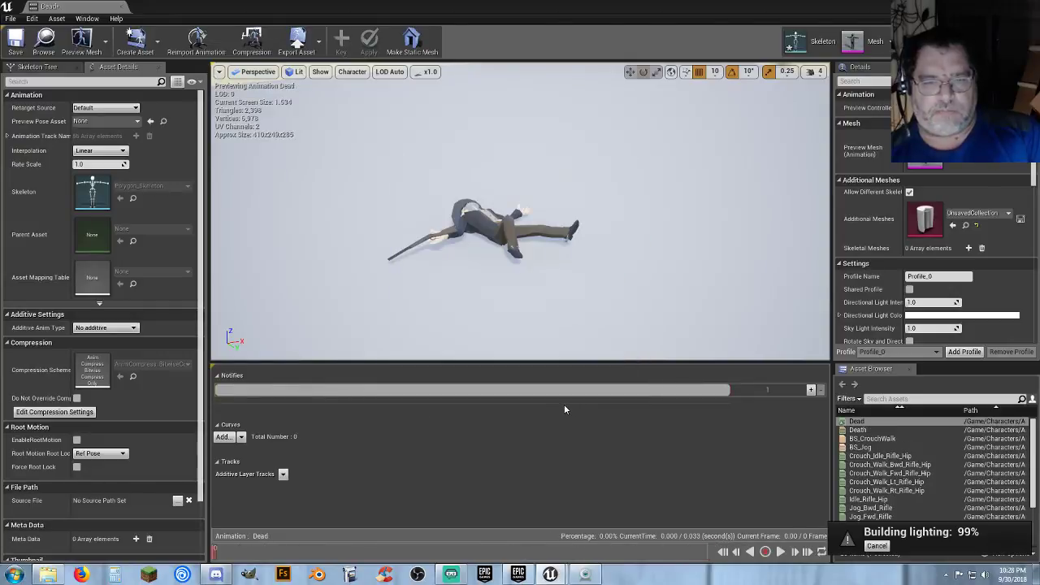
# - Close the Dead animation editor, review the lighting build's entries under Lighting Results and close the message log
pyautogui.click(122, 6)
pyautogui.doubleClick(240, 443)
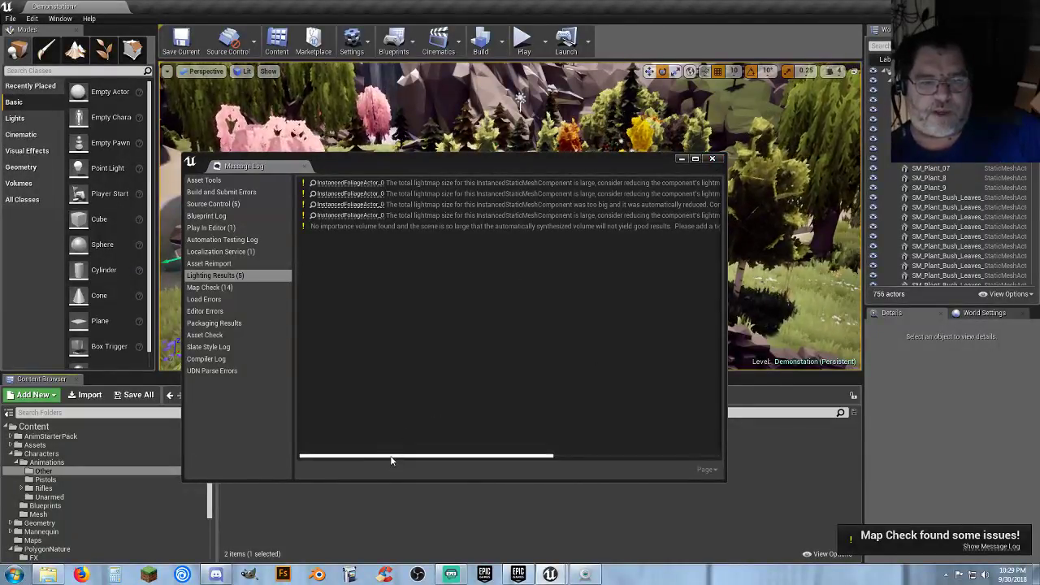
pyautogui.moveTo(390, 456)
pyautogui.mouseDown()
pyautogui.moveTo(417, 461)
pyautogui.moveTo(392, 459)
pyautogui.mouseUp()
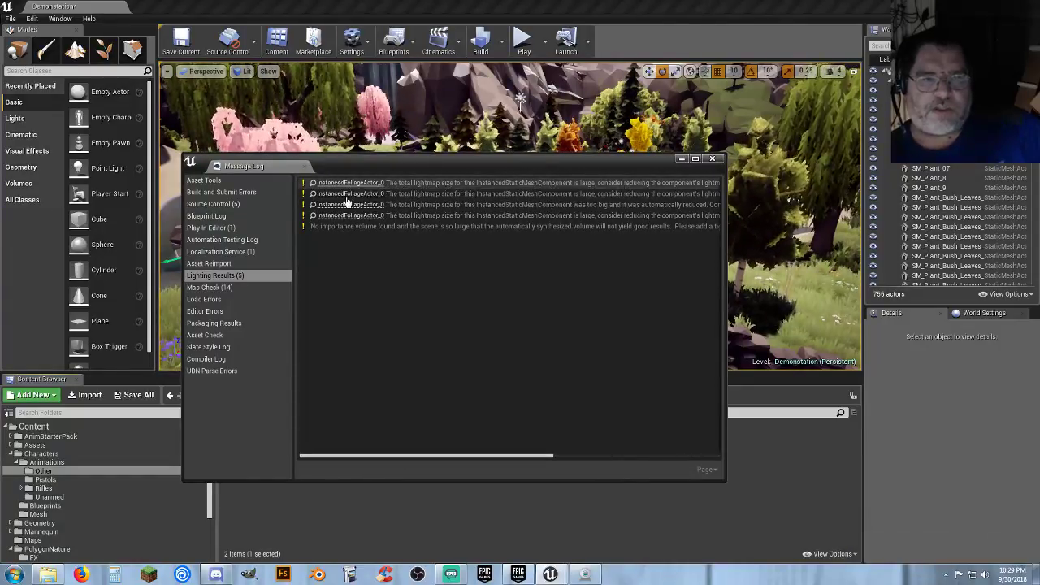
pyautogui.moveTo(393, 459); pyautogui.dragTo(263, 451)
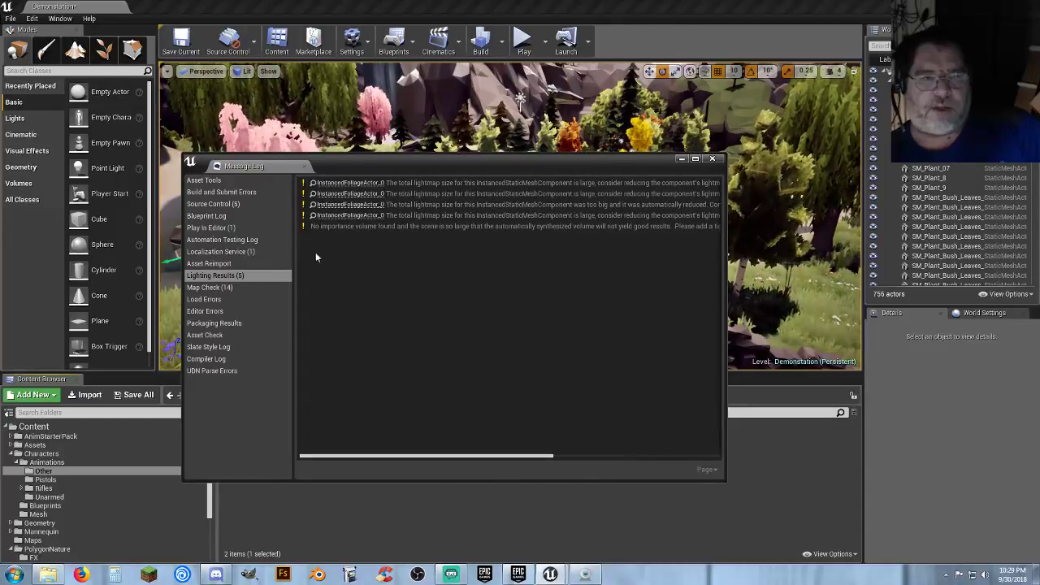
pyautogui.click(712, 159)
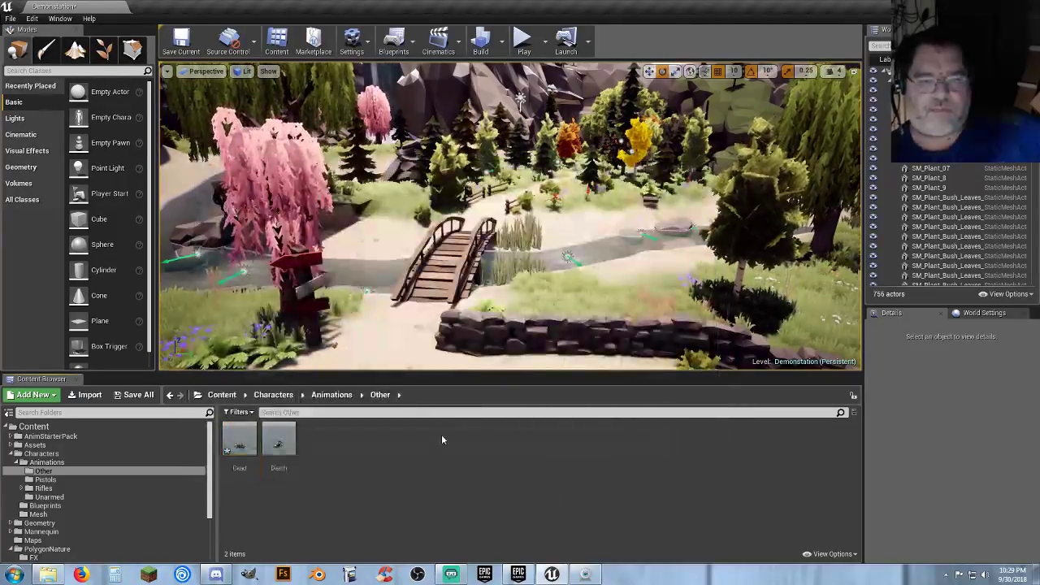
# - Play the level and run the character past the ruins, along the stream and over the wooden bridge to examine the built lighting
pyautogui.click(524, 41)
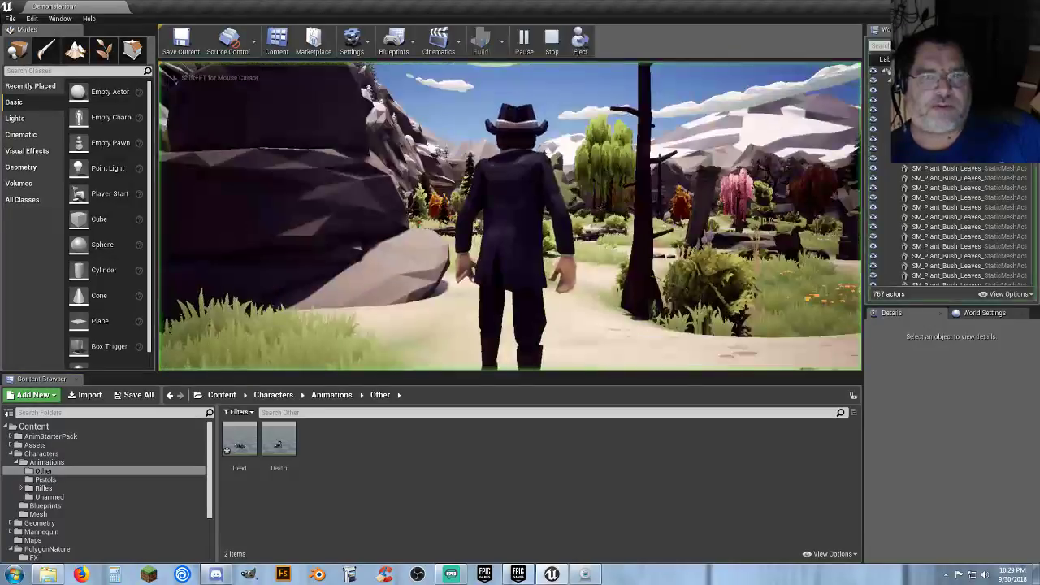
pyautogui.press('w')
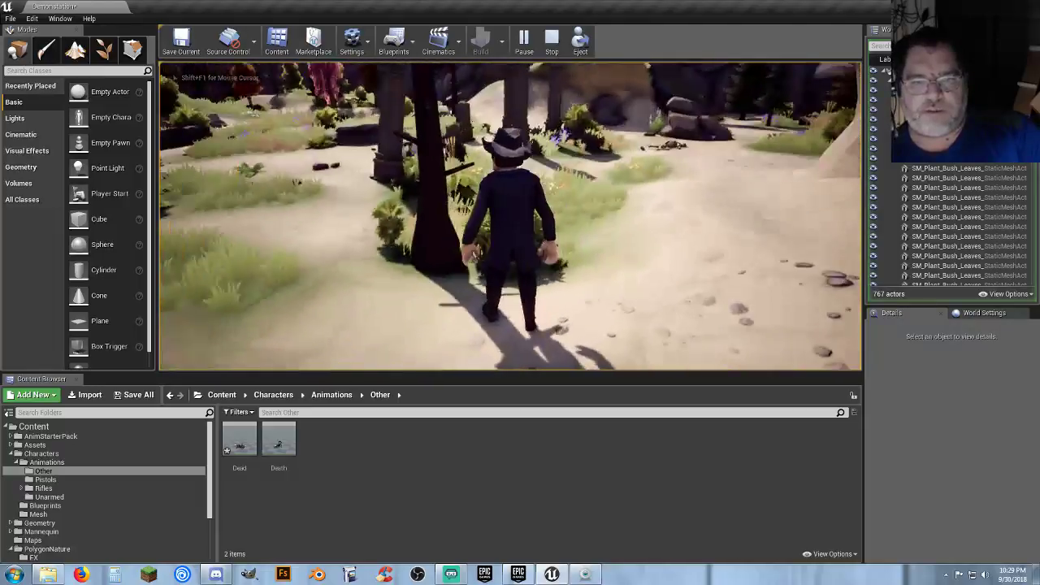
pyautogui.press('w')
pyautogui.press('w')
pyautogui.press('a')
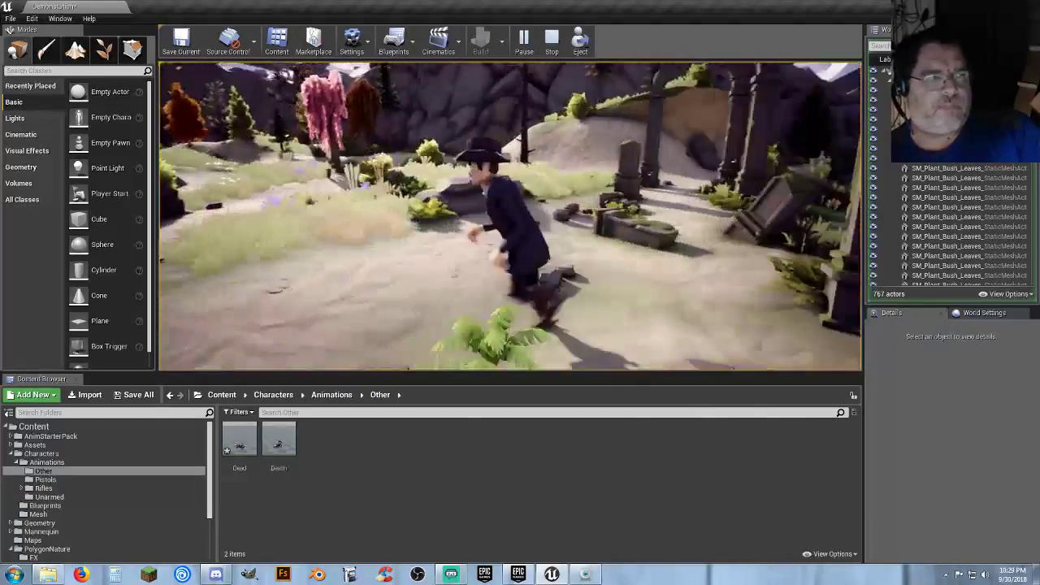
pyautogui.press('w')
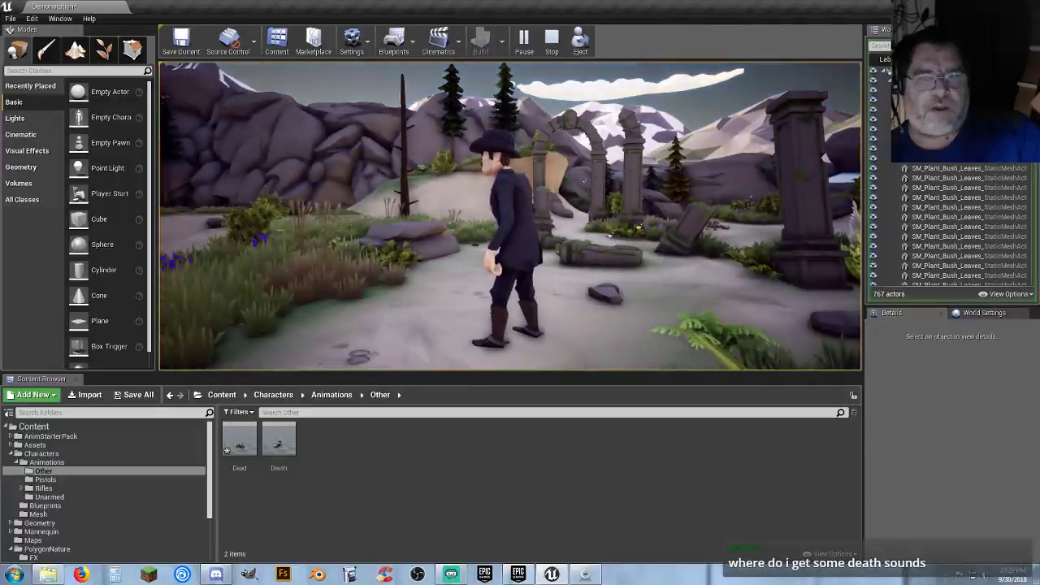
pyautogui.press('w')
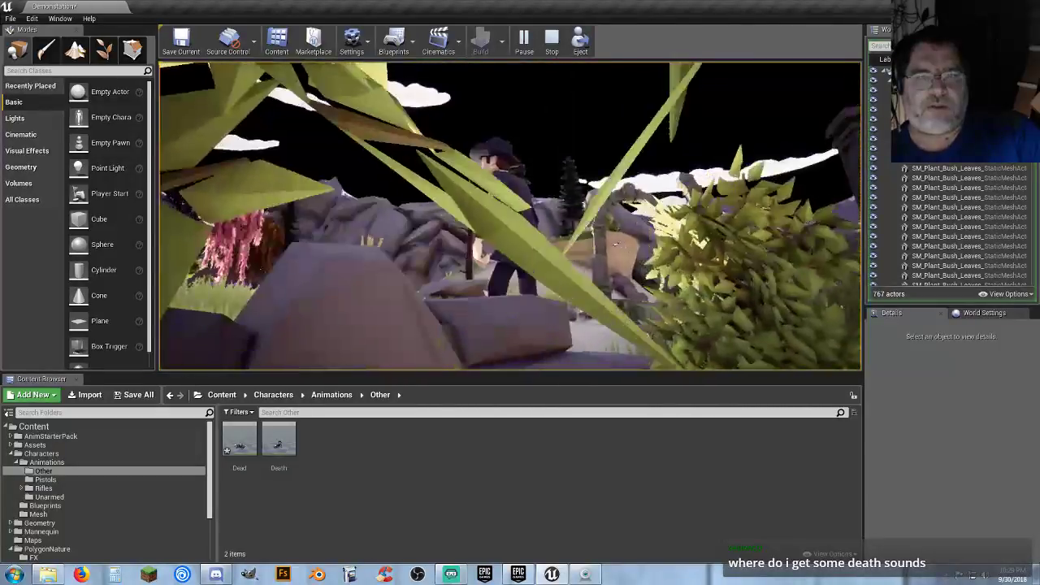
pyautogui.press('w')
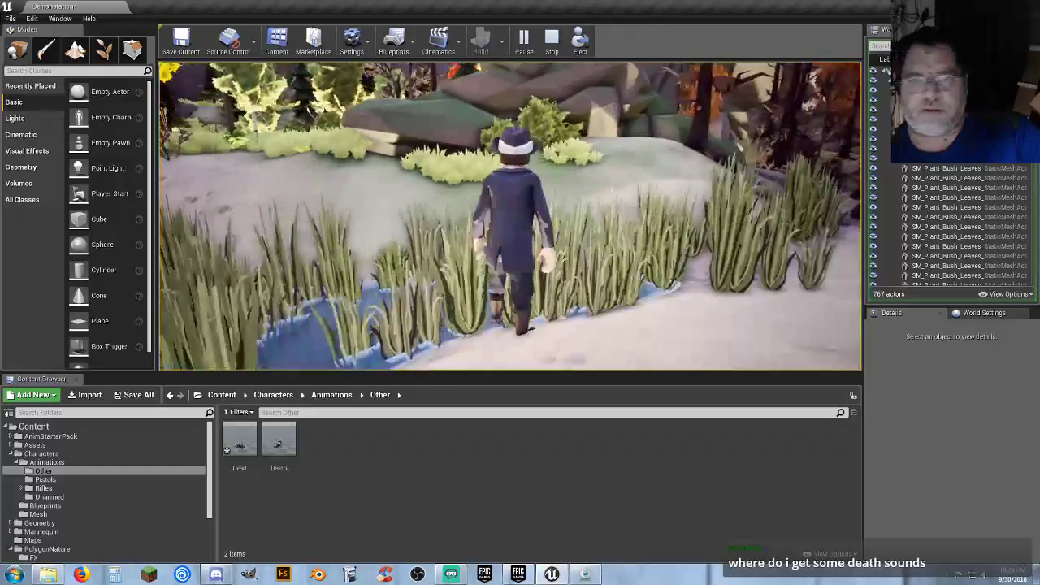
pyautogui.press('w')
pyautogui.press('w')
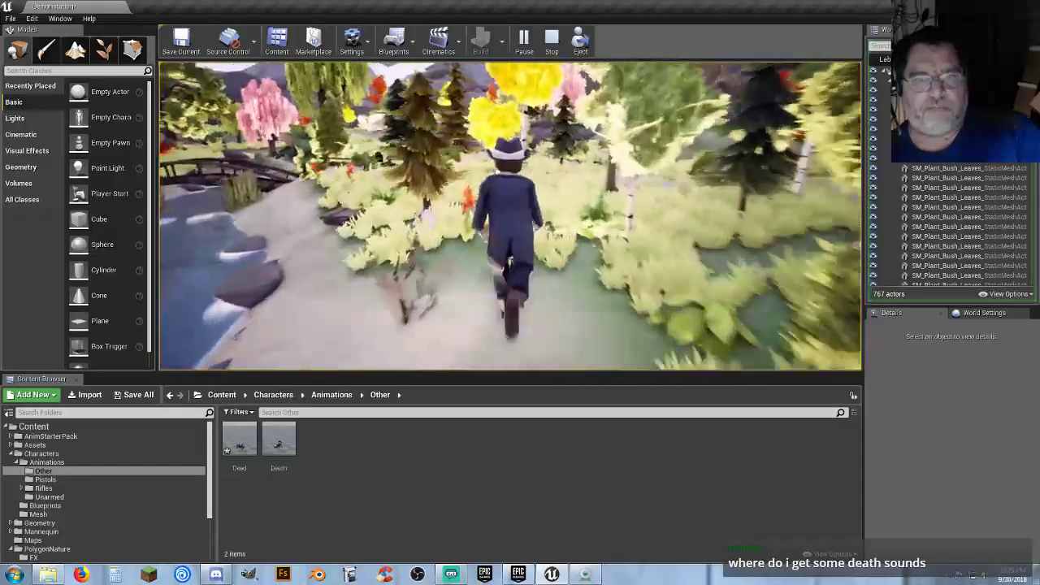
pyautogui.press('w')
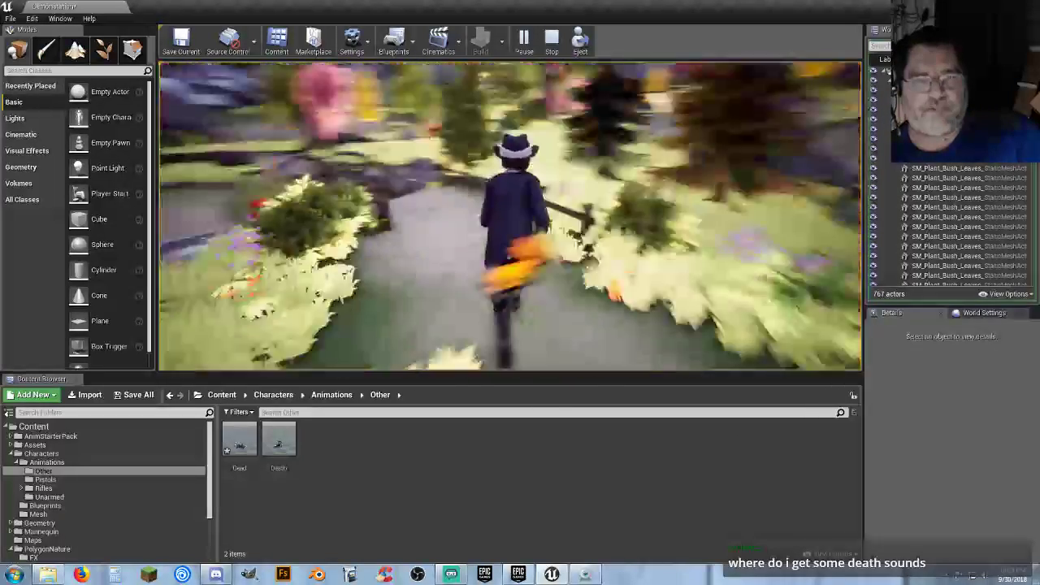
pyautogui.press('w')
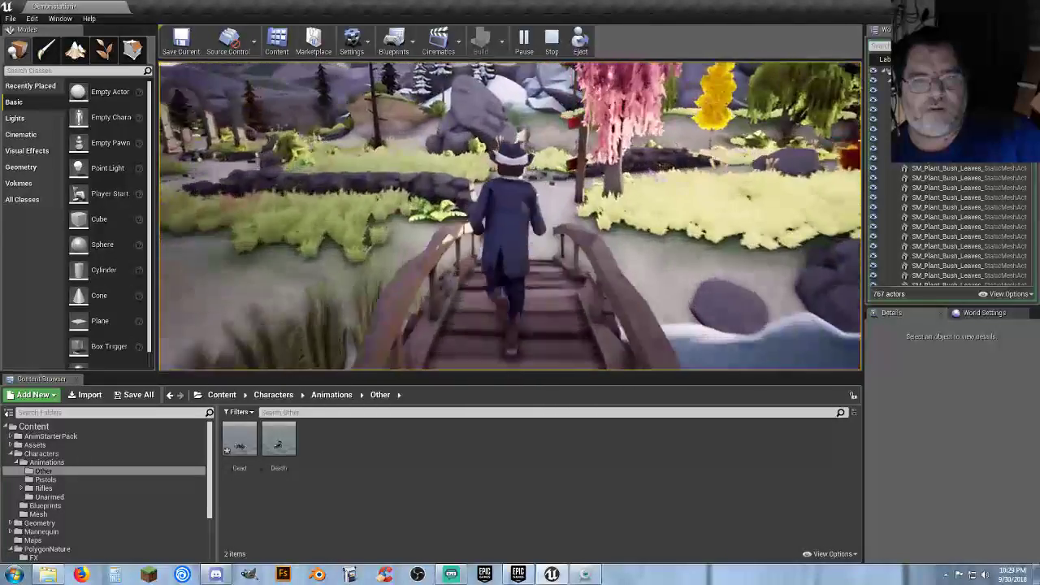
pyautogui.press('w')
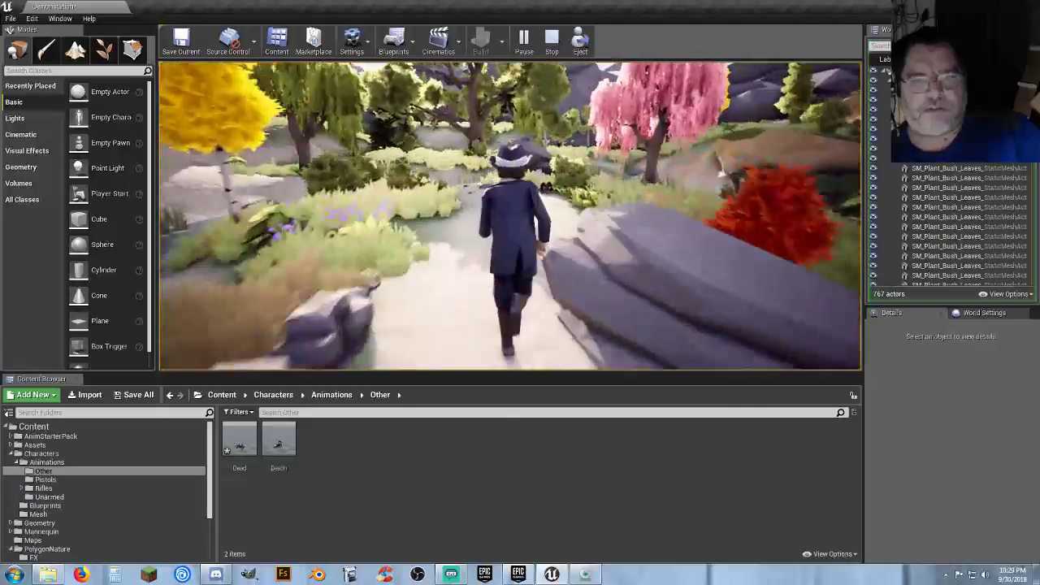
pyautogui.press('w')
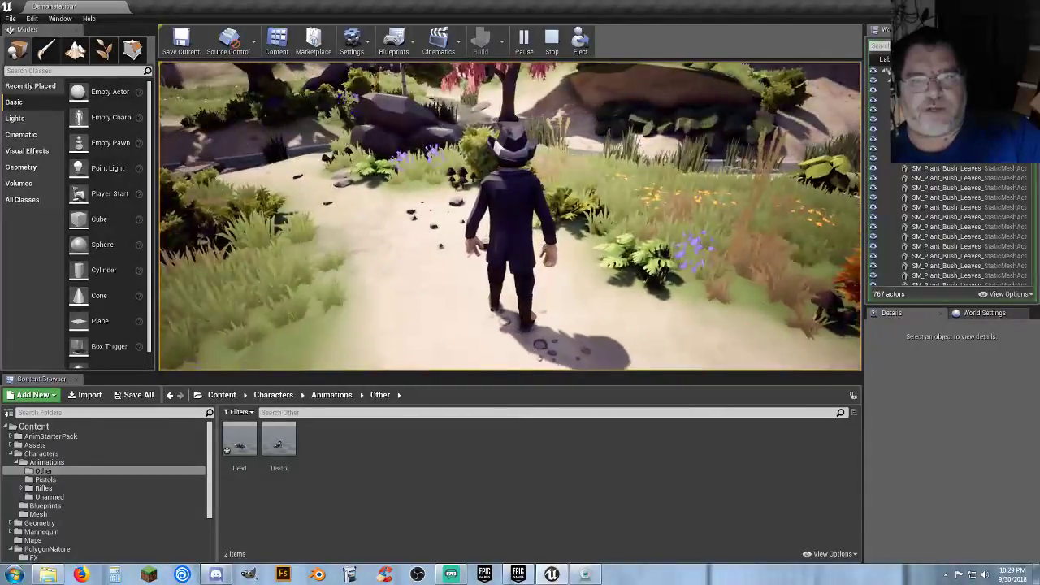
# - Walk the character around the garden paths to examine shading on the figure and foliage as the sunlight changes, and end the play session
pyautogui.press('w')
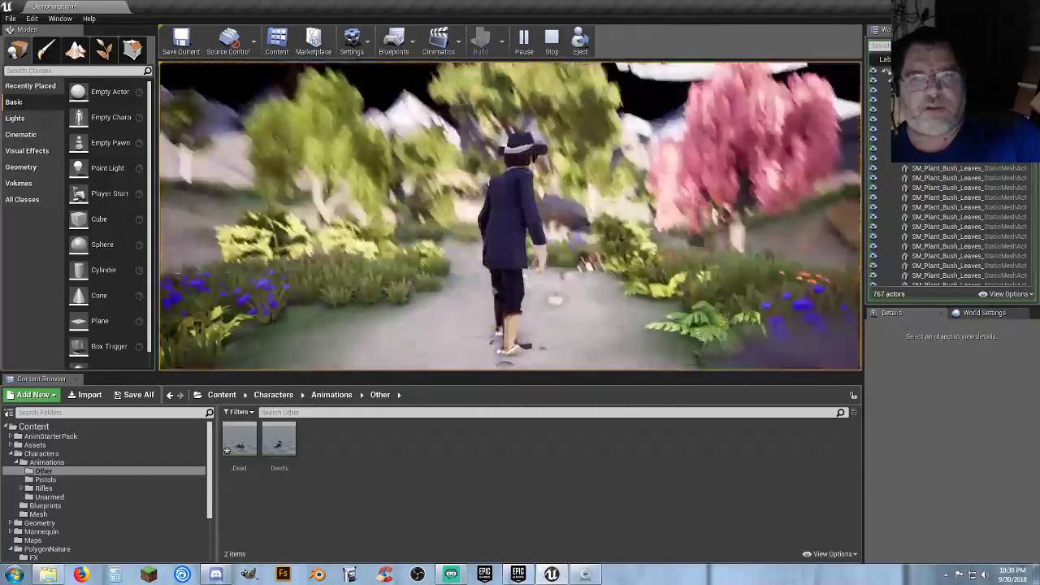
pyautogui.press('w')
pyautogui.press('w')
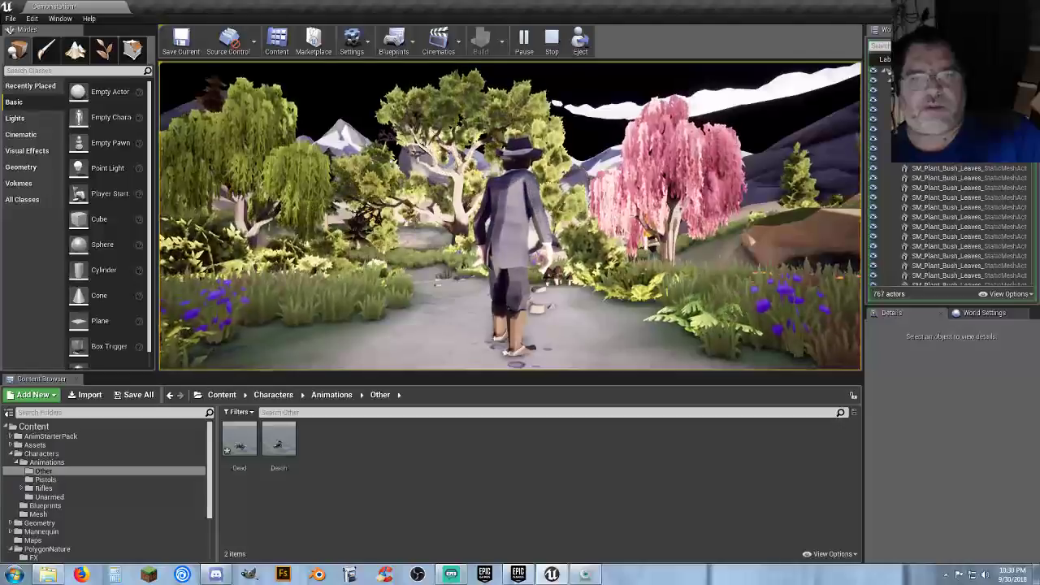
pyautogui.press('w')
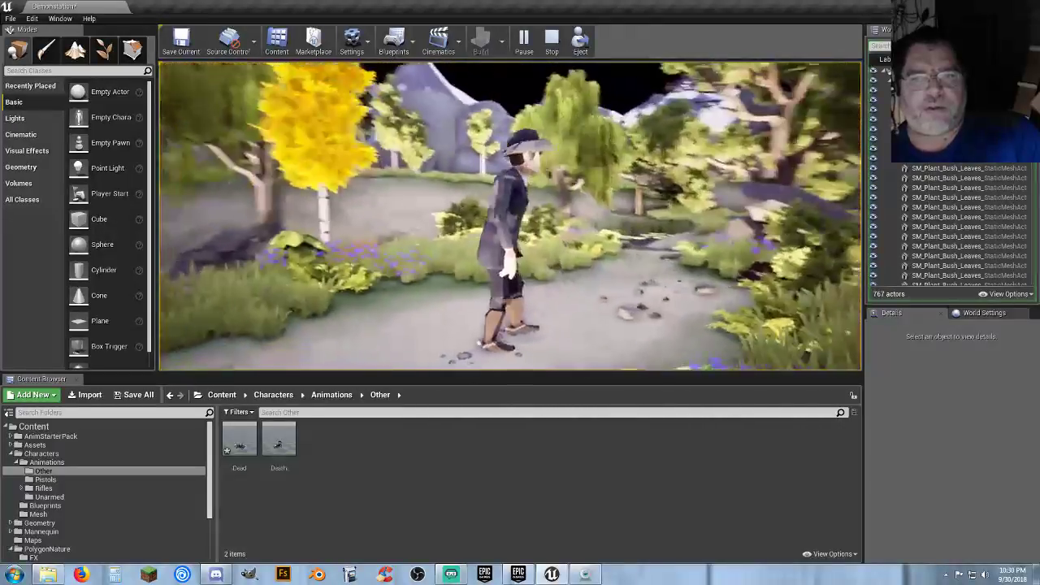
pyautogui.press('w')
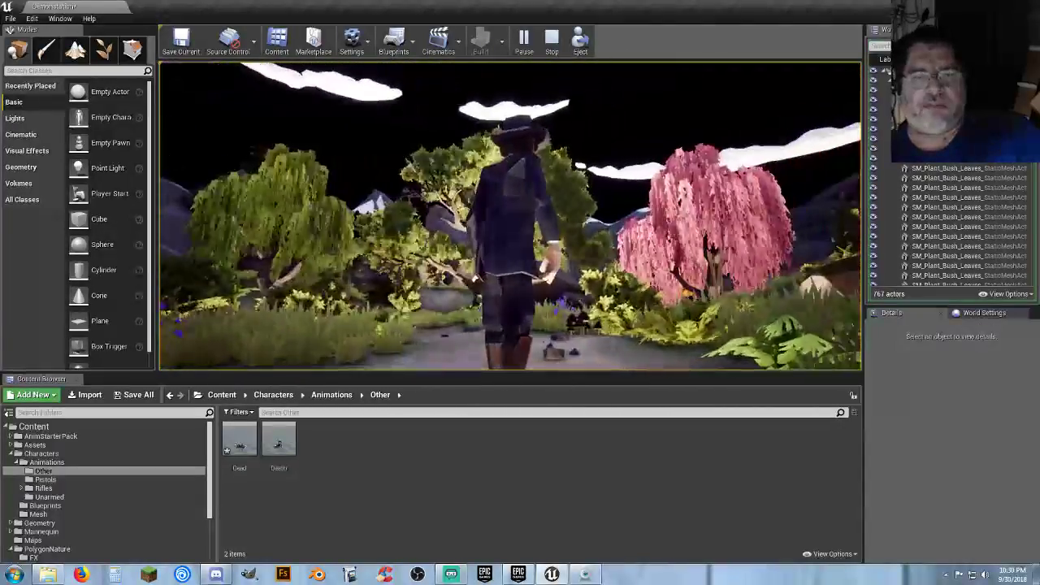
pyautogui.press('w')
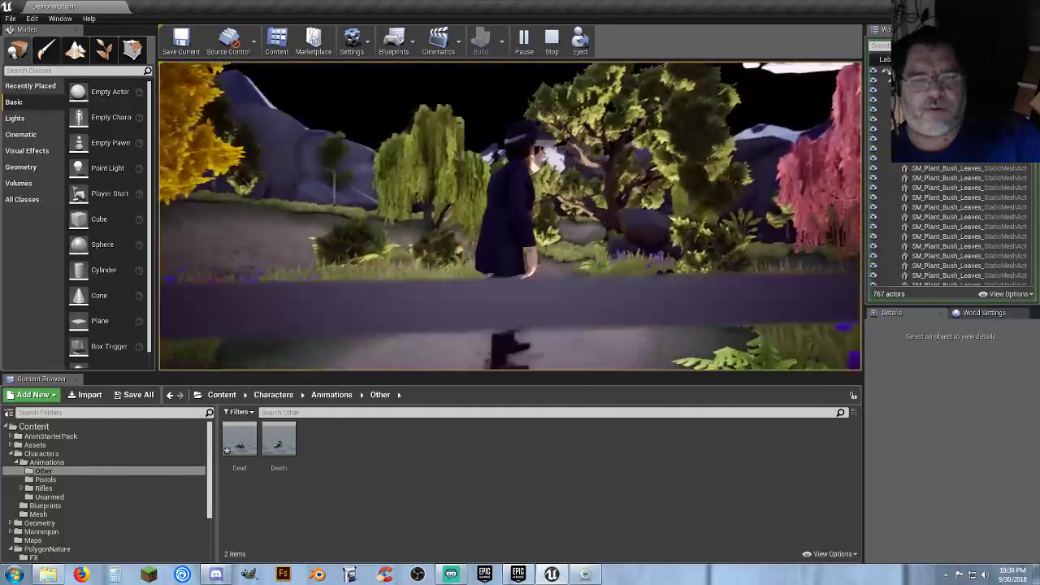
pyautogui.press('w')
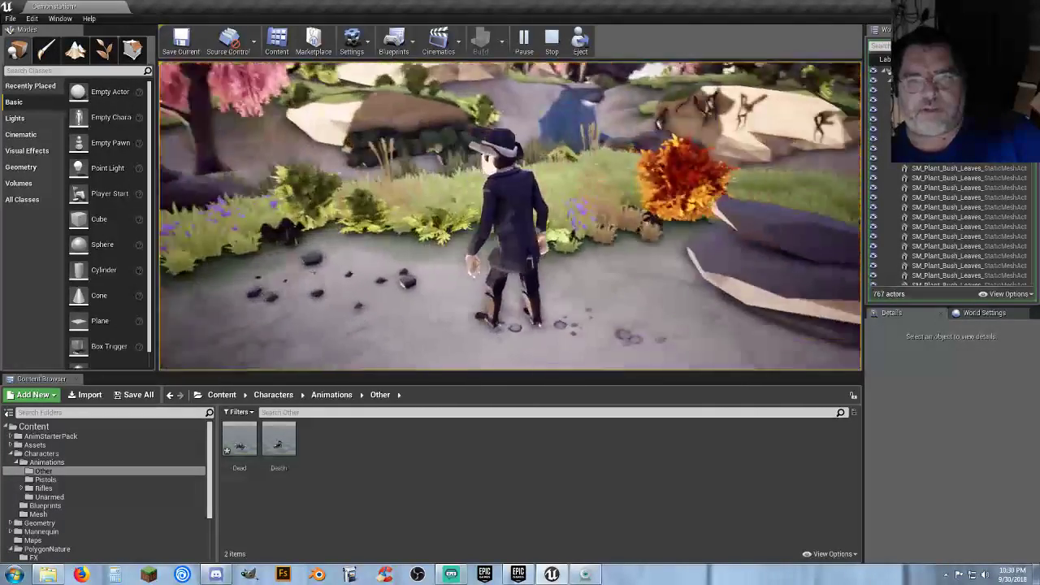
pyautogui.press('w')
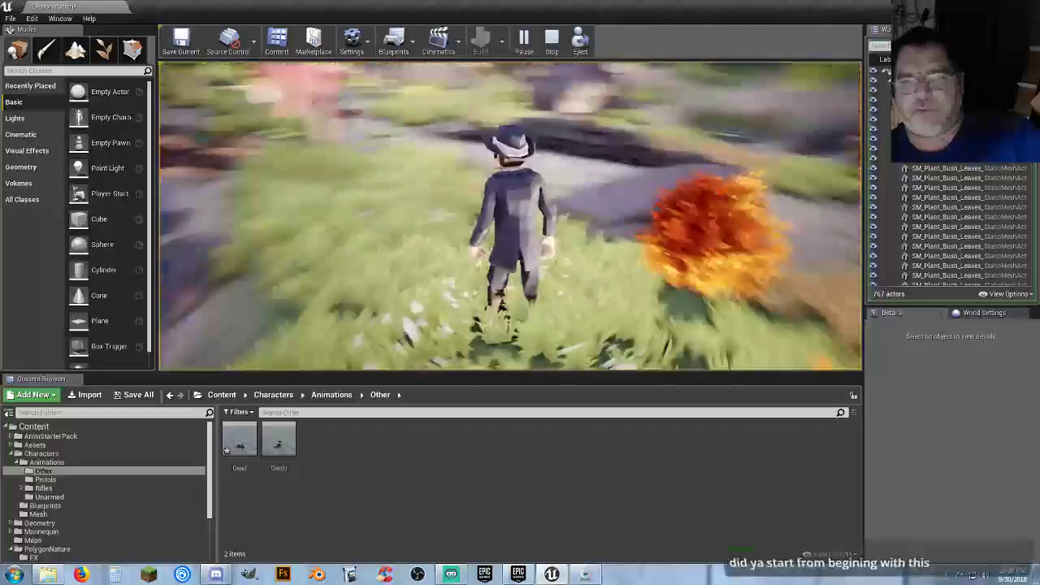
pyautogui.press('w')
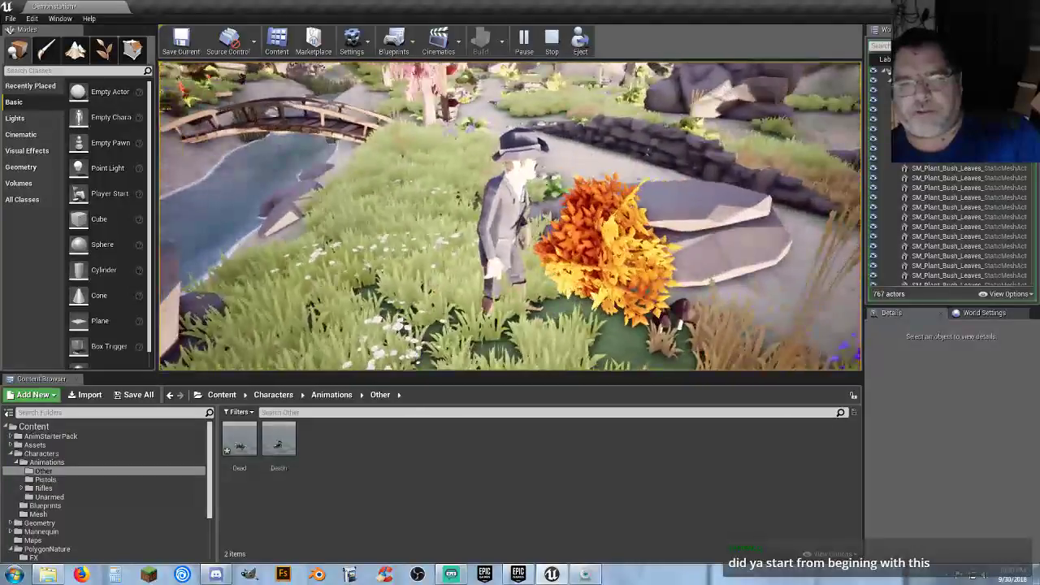
pyautogui.press('w')
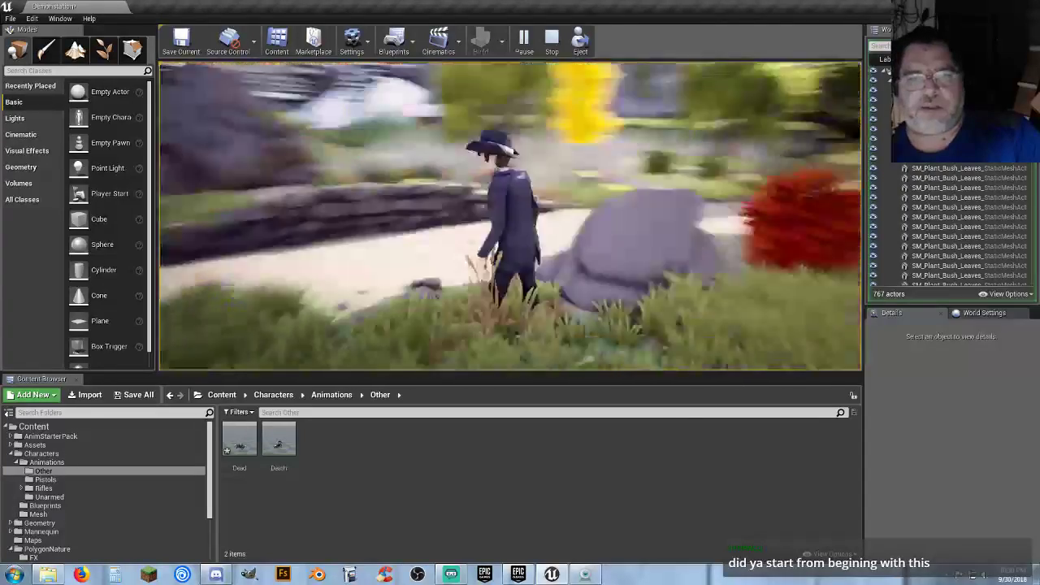
pyautogui.press('w')
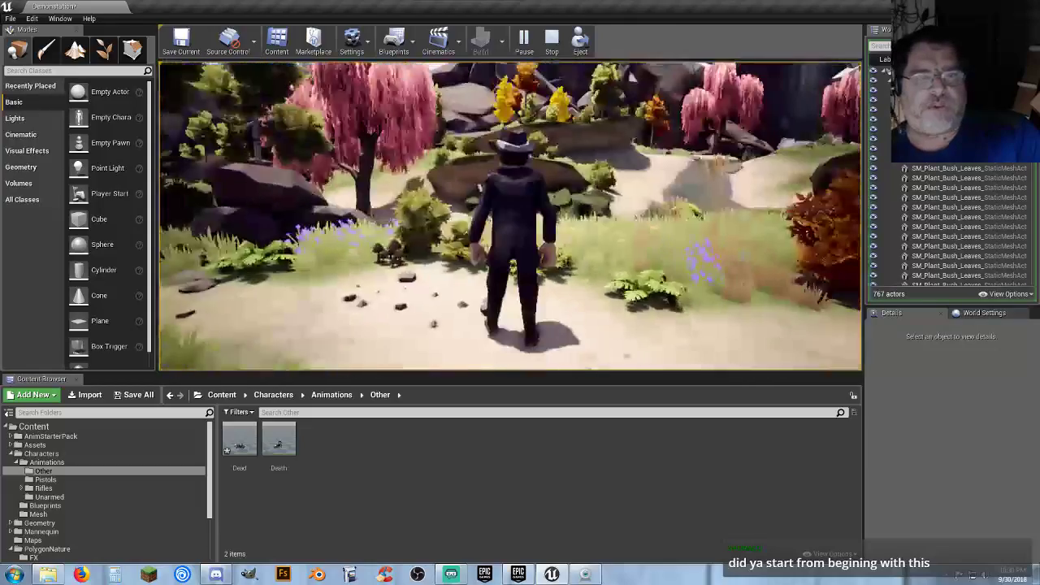
pyautogui.press('w')
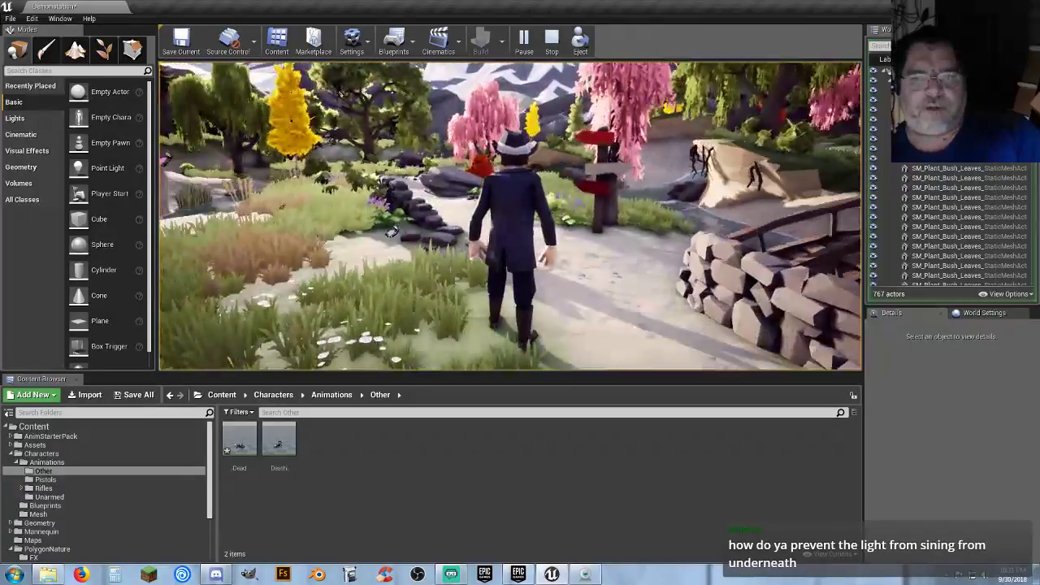
pyautogui.press('Escape')
# - Select the landscape in the level and expand its Lightmass Settings to examine the shadow and lighting options
pyautogui.moveTo(510, 216); pyautogui.dragTo(536, 269, button='right')
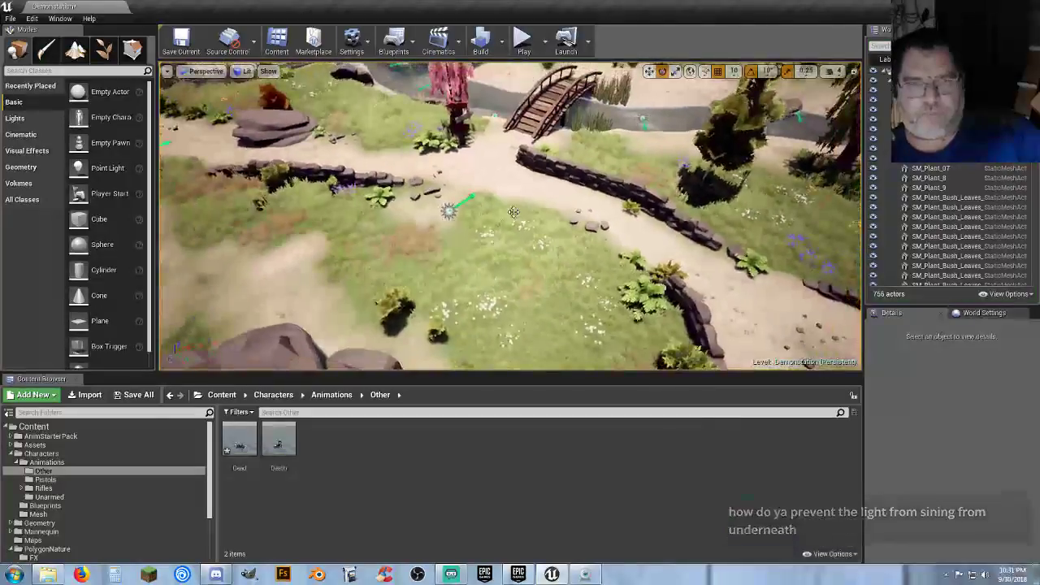
pyautogui.click(514, 213)
pyautogui.click(511, 185)
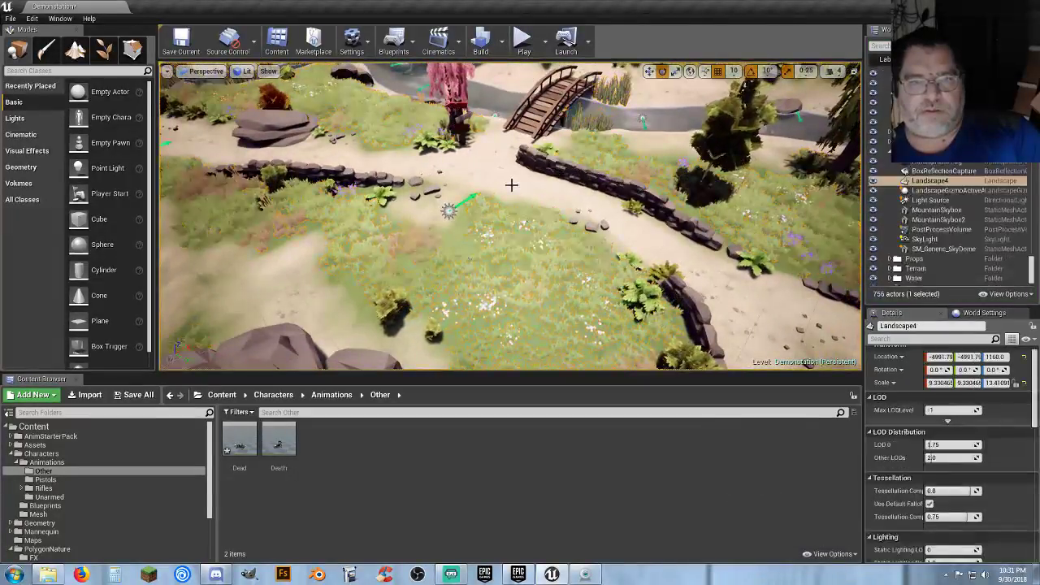
pyautogui.moveTo(528, 181); pyautogui.dragTo(435, 115, button='right')
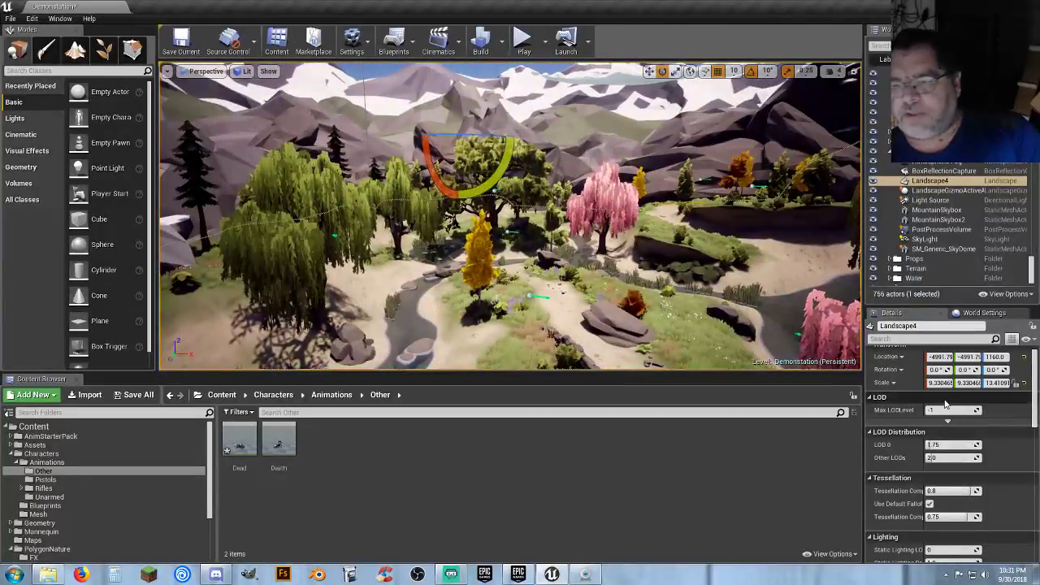
pyautogui.scroll(-5, 882, 424)
pyautogui.scroll(-5, 884, 427)
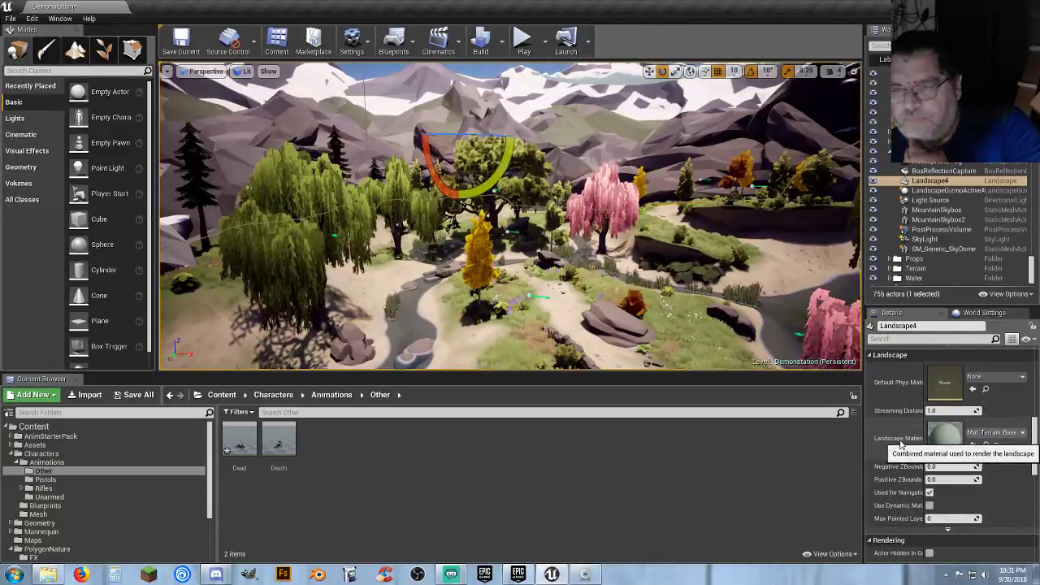
pyautogui.scroll(-6, 895, 445)
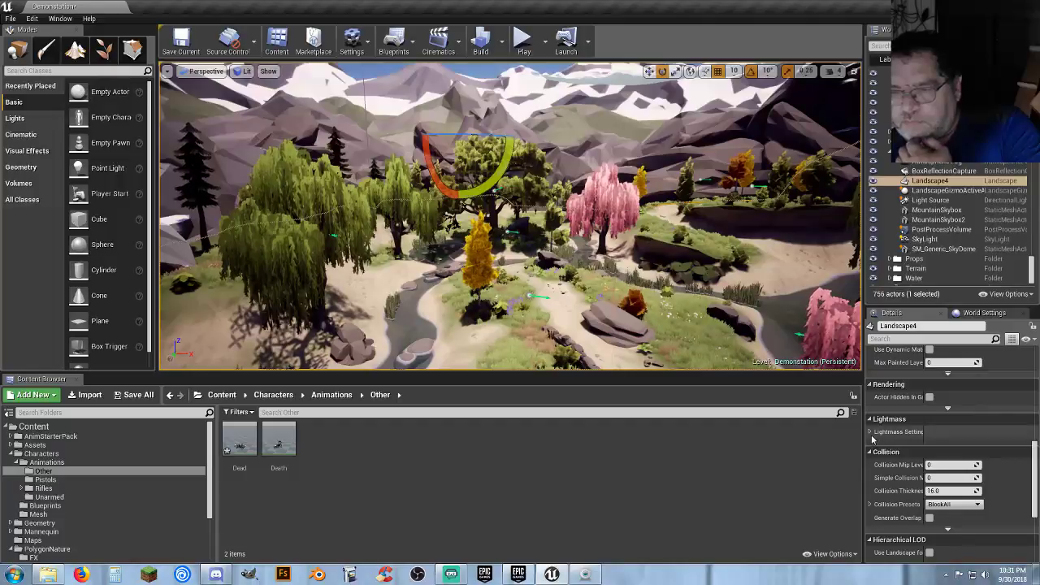
pyautogui.click(870, 436)
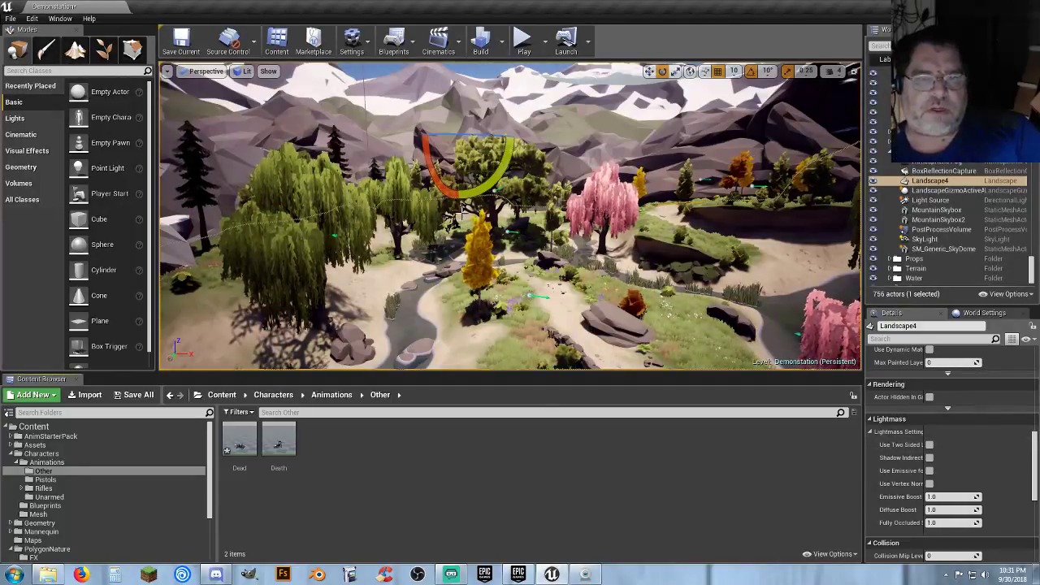
# - Open the Demonstration level's blueprint to show the event graph that rotates the light source
pyautogui.moveTo(510, 217); pyautogui.dragTo(349, 196, button='right')
pyautogui.press('s')
pyautogui.moveTo(488, 179); pyautogui.dragTo(382, 202, button='right')
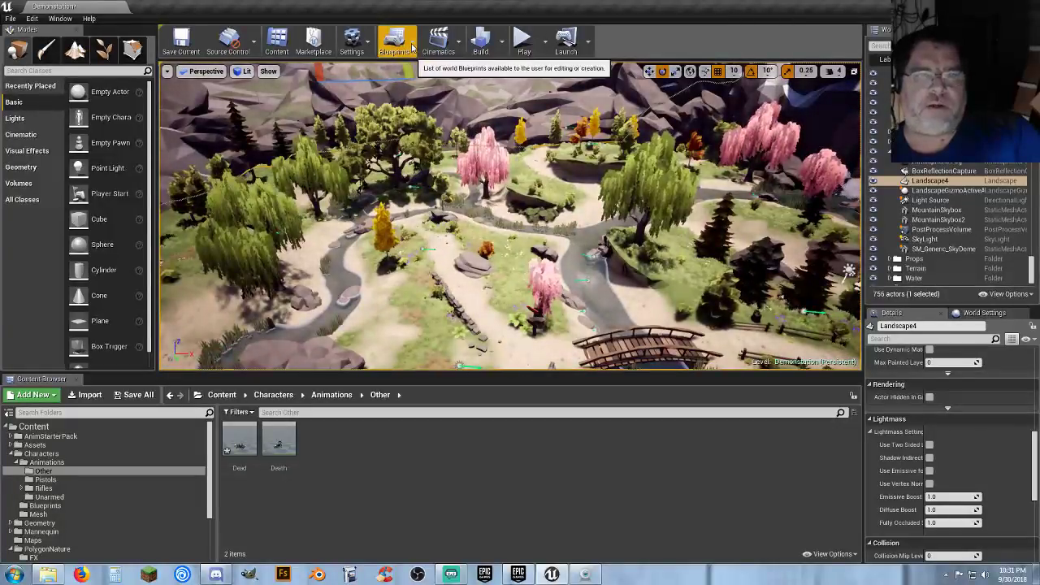
pyautogui.click(404, 47)
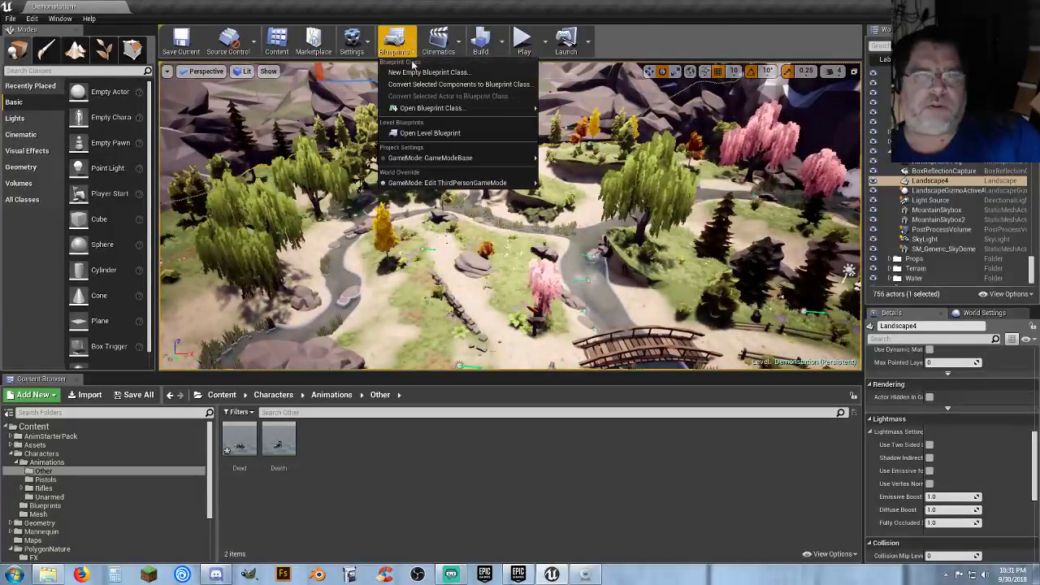
pyautogui.click(430, 133)
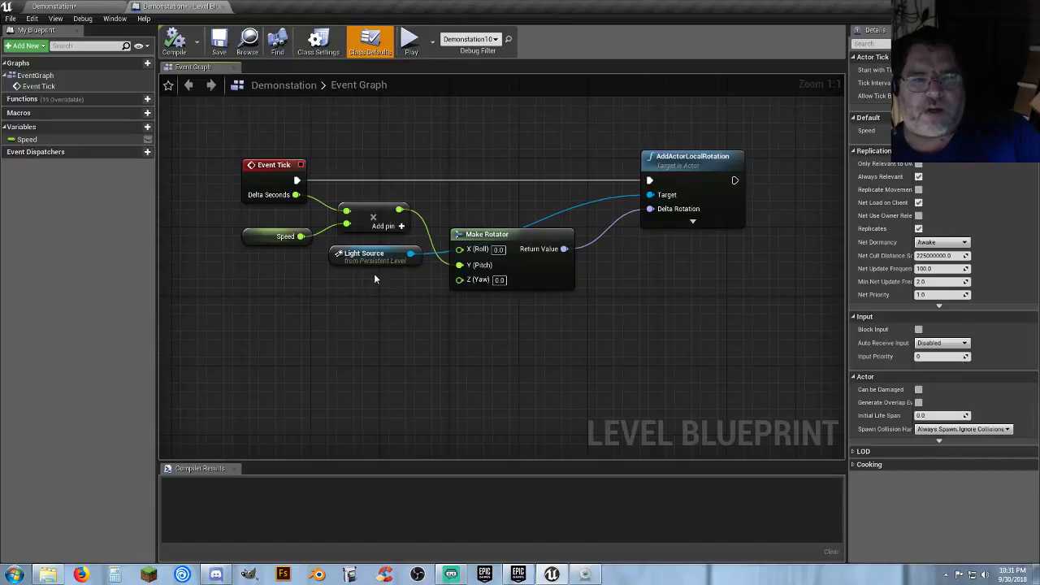
# - Select the Light Source actor in the level and show the level blueprint's option for creating a reference to it, without adding one
pyautogui.click(88, 8)
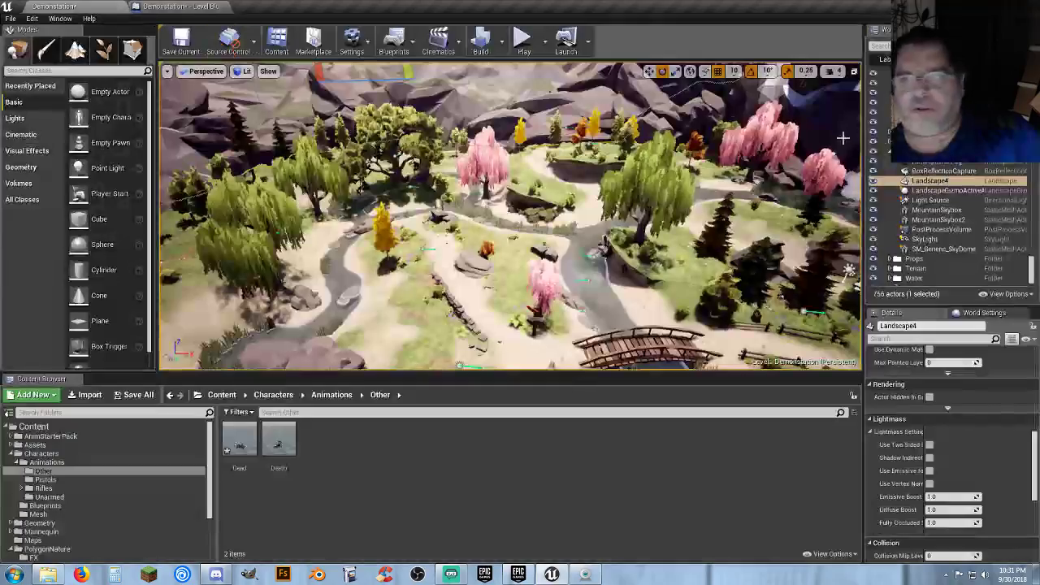
pyautogui.click(961, 203)
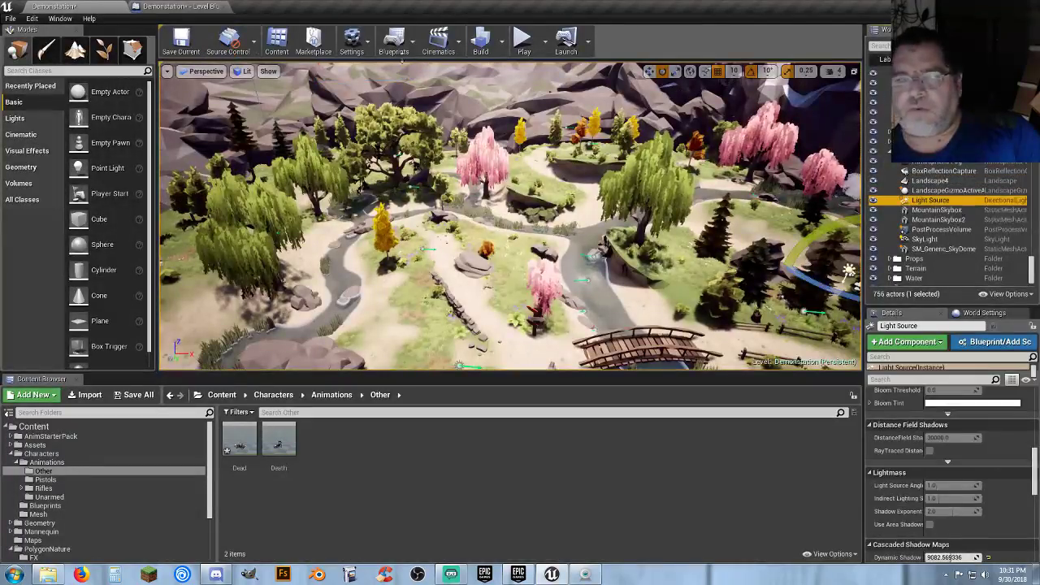
pyautogui.click(180, 6)
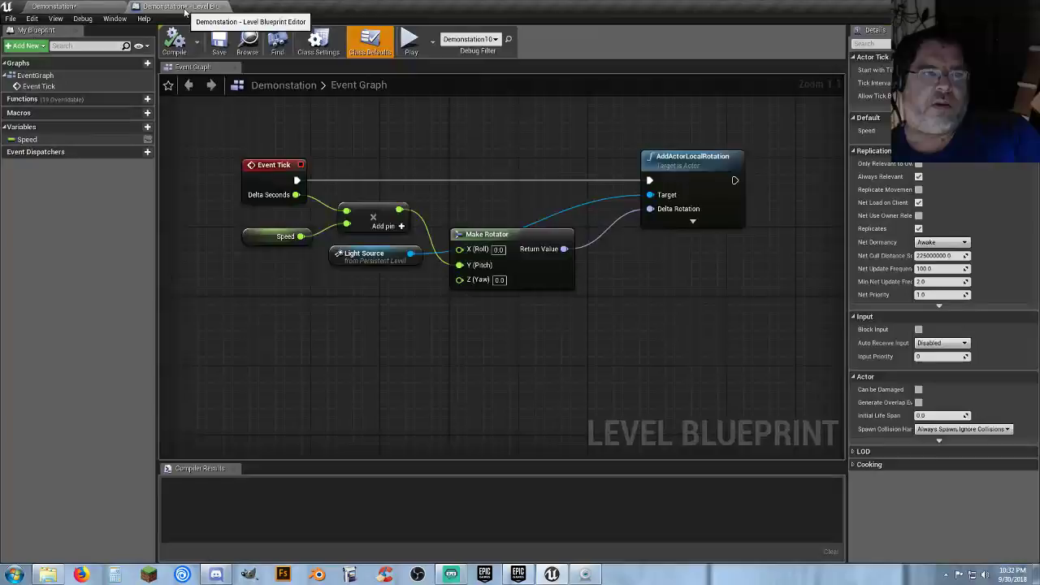
pyautogui.rightClick(320, 356)
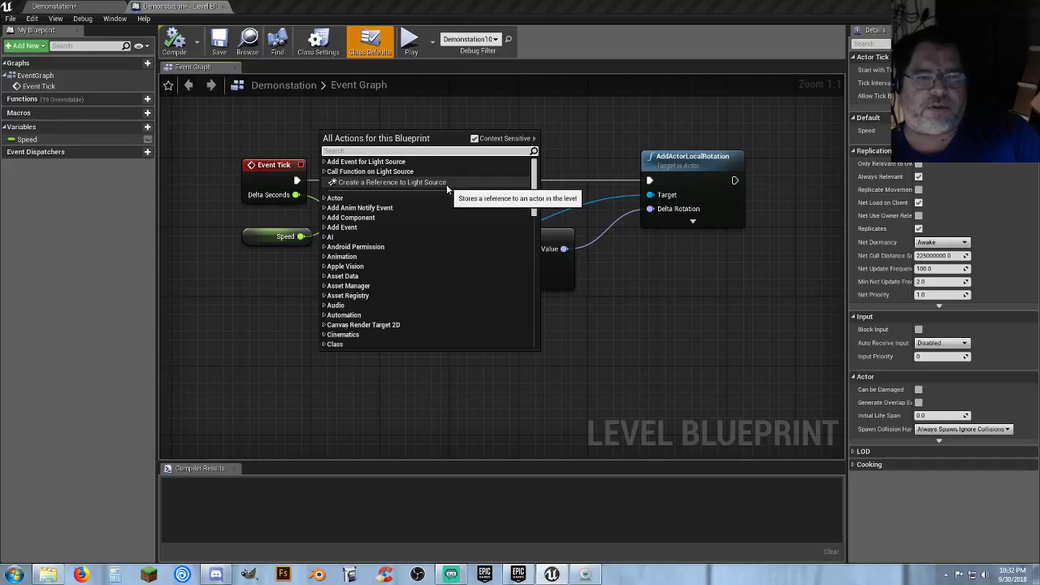
pyautogui.click(414, 390)
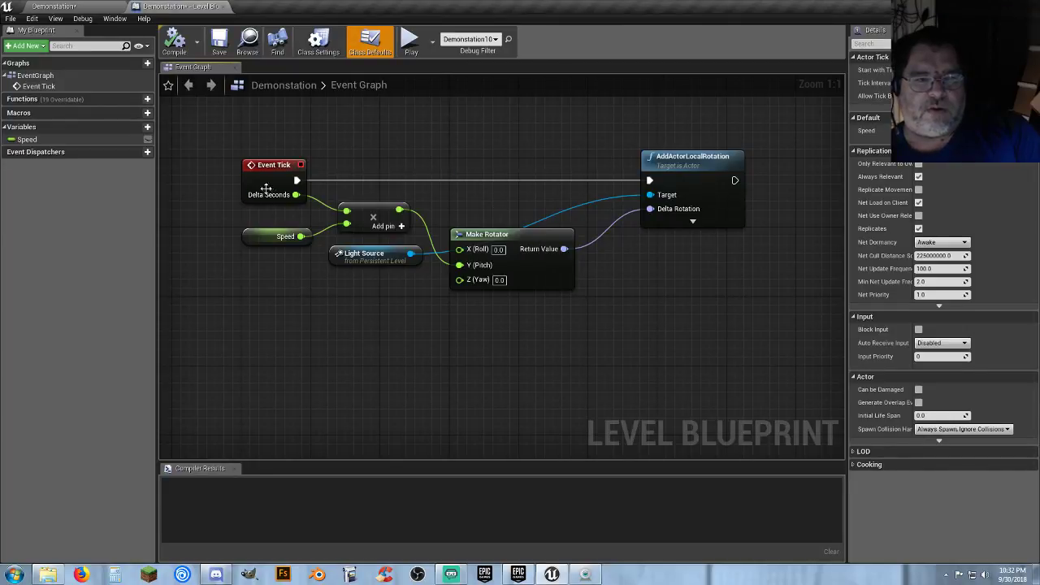
# - Inspect the Speed variable's default value in the event graph that drives the light rotation
pyautogui.click(258, 238)
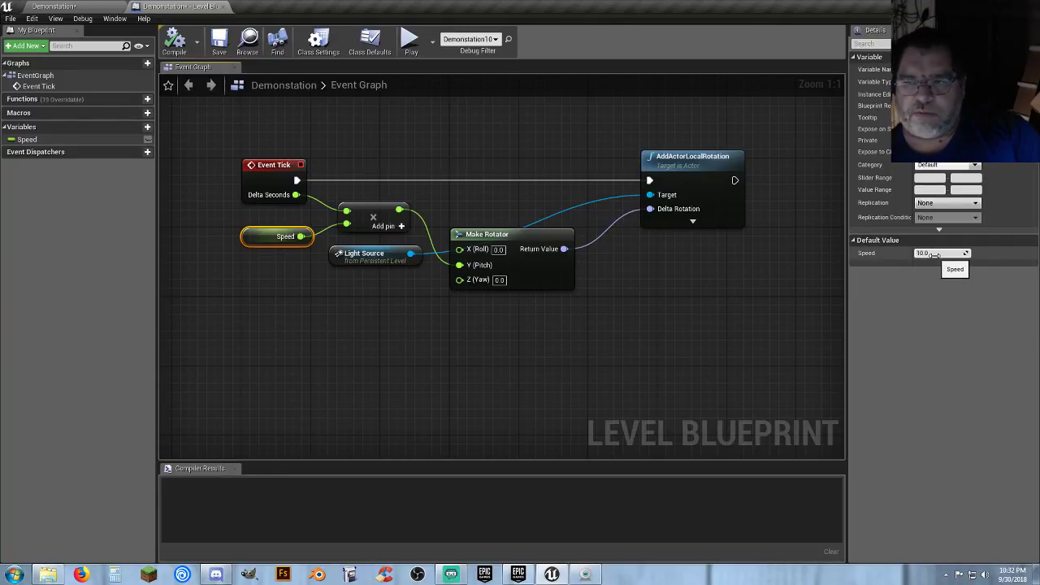
pyautogui.click(934, 255)
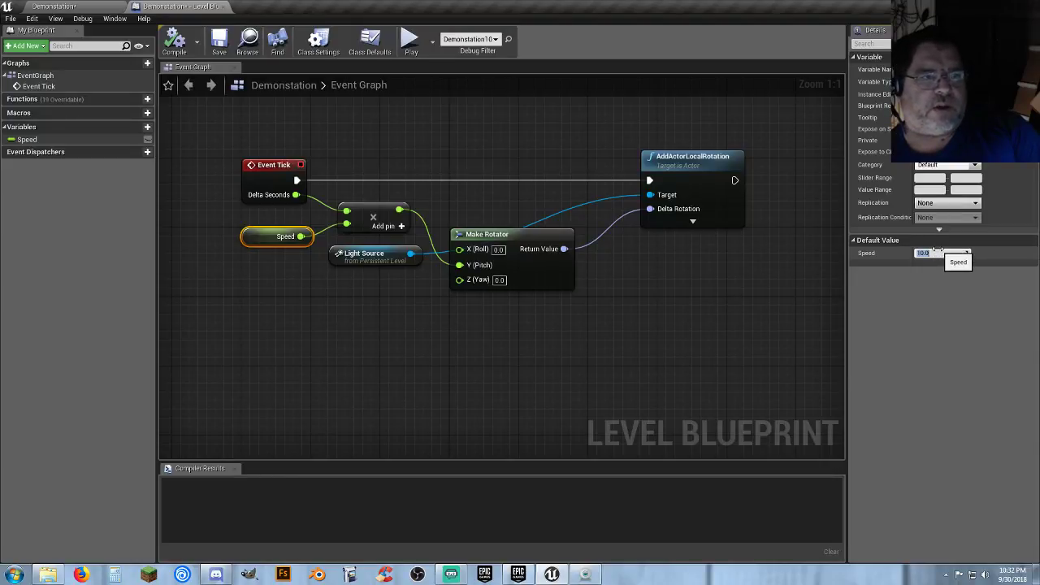
pyautogui.click(753, 299)
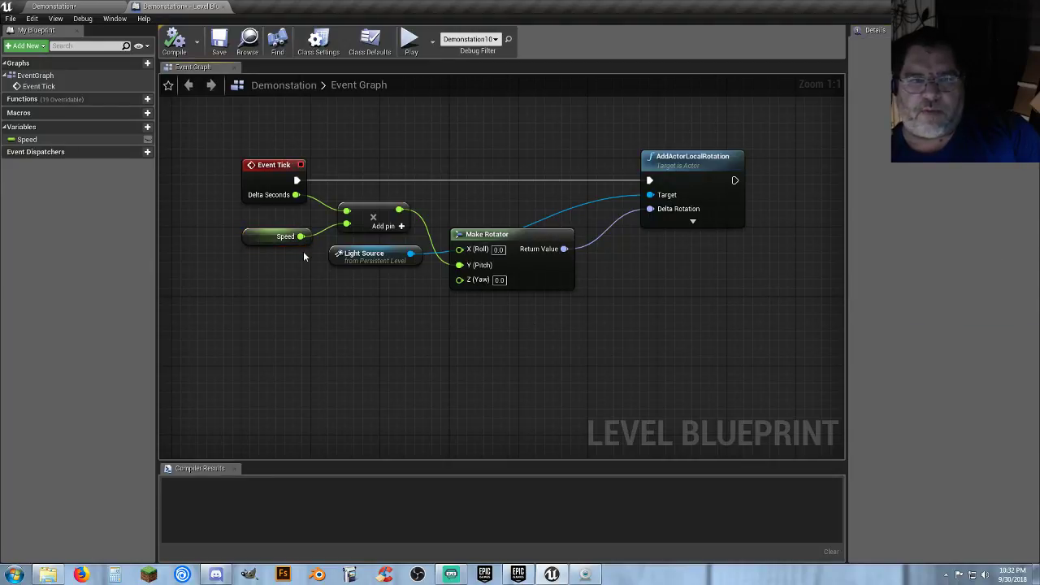
pyautogui.click(252, 236)
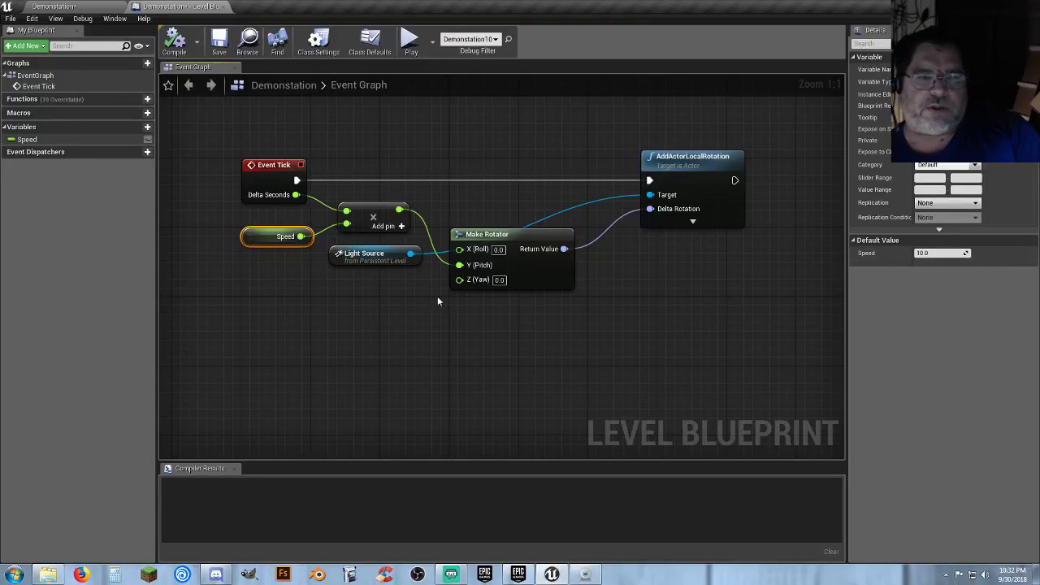
pyautogui.click(366, 303)
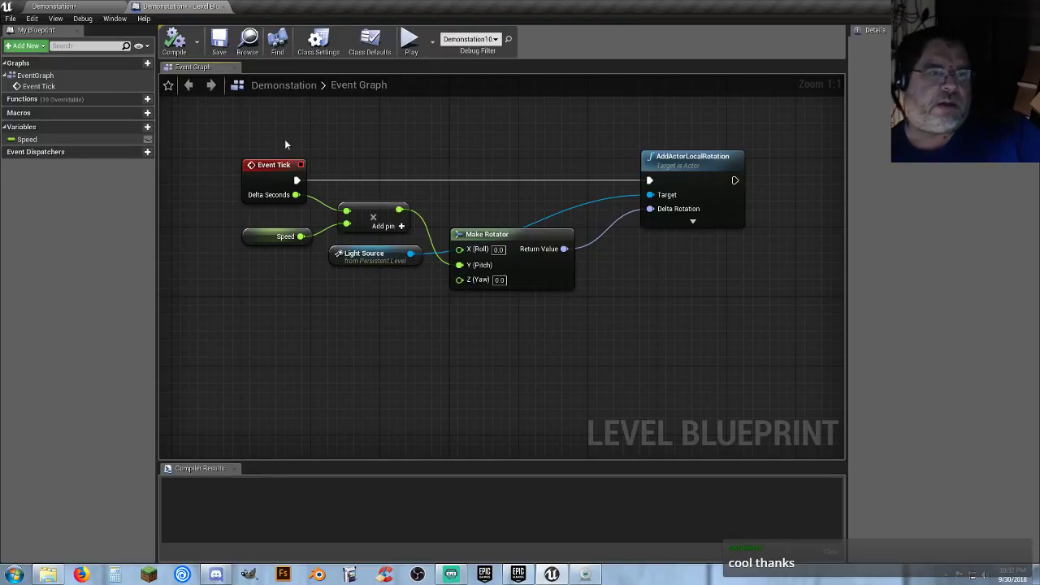
# - Close the level blueprint and set the Light Source's intensity to 5.0
pyautogui.click(223, 7)
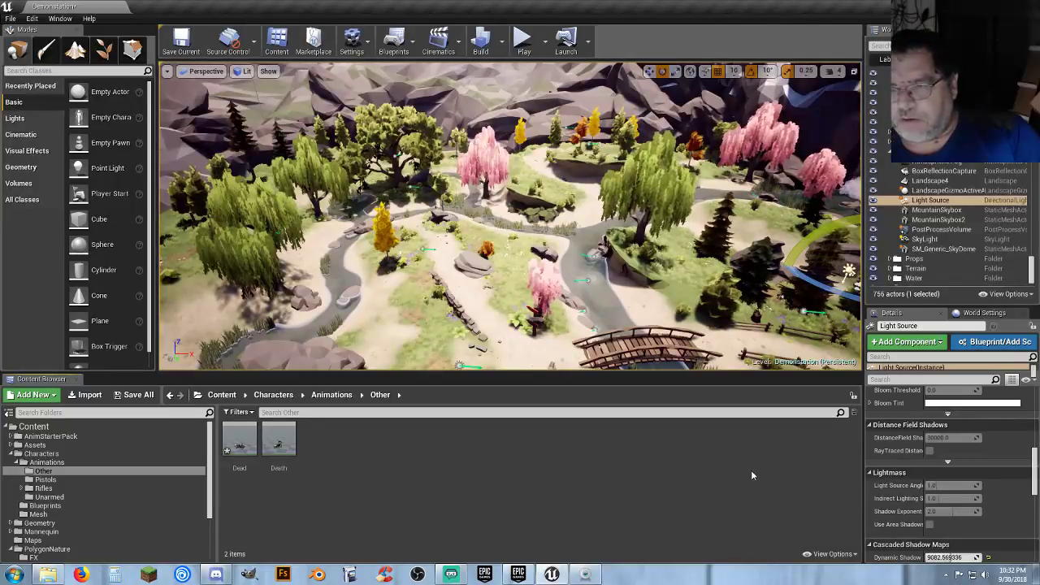
pyautogui.moveTo(898, 452)
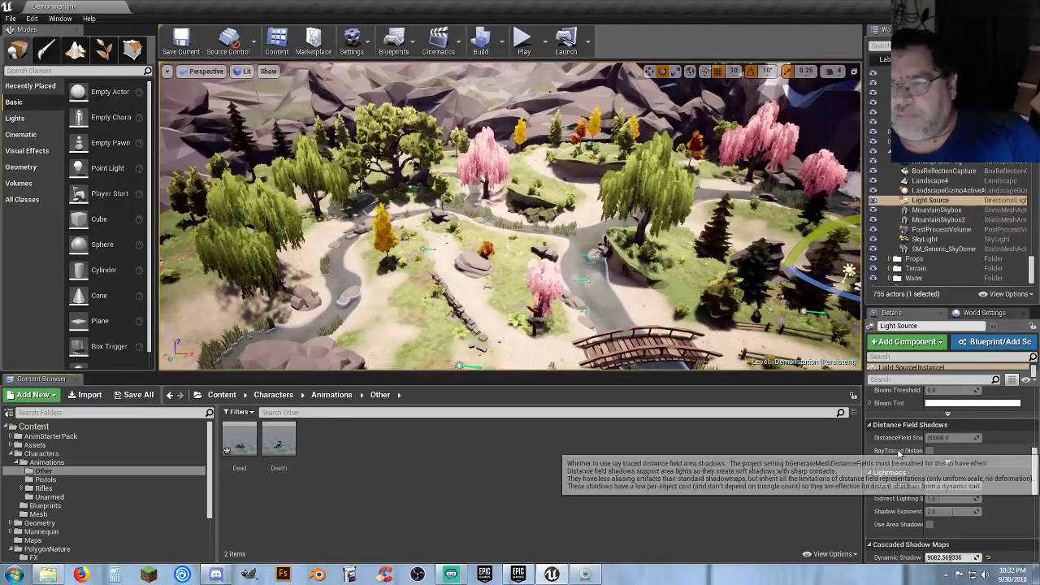
pyautogui.scroll(1, 902, 452)
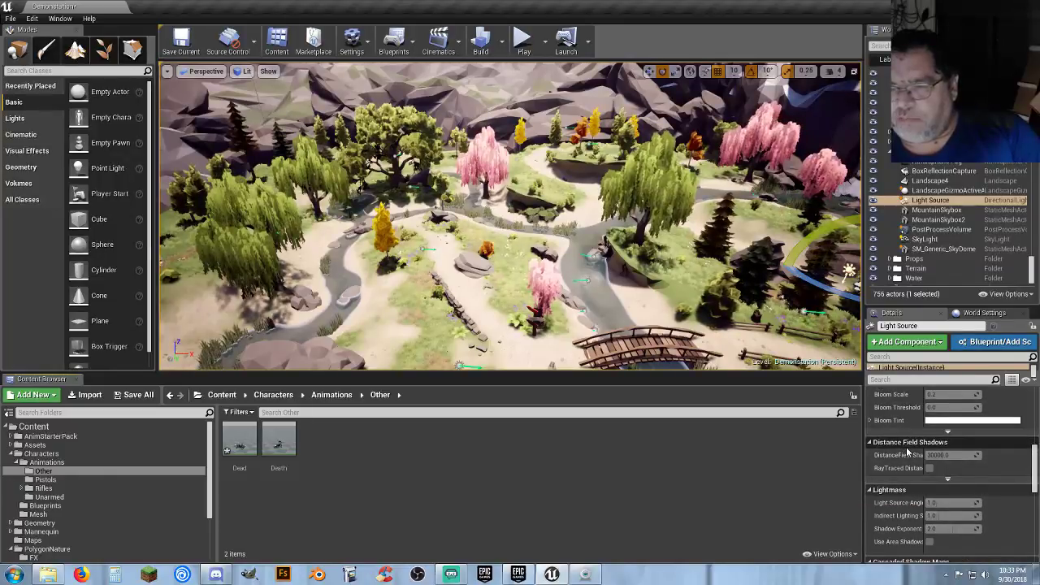
pyautogui.scroll(10, 911, 443)
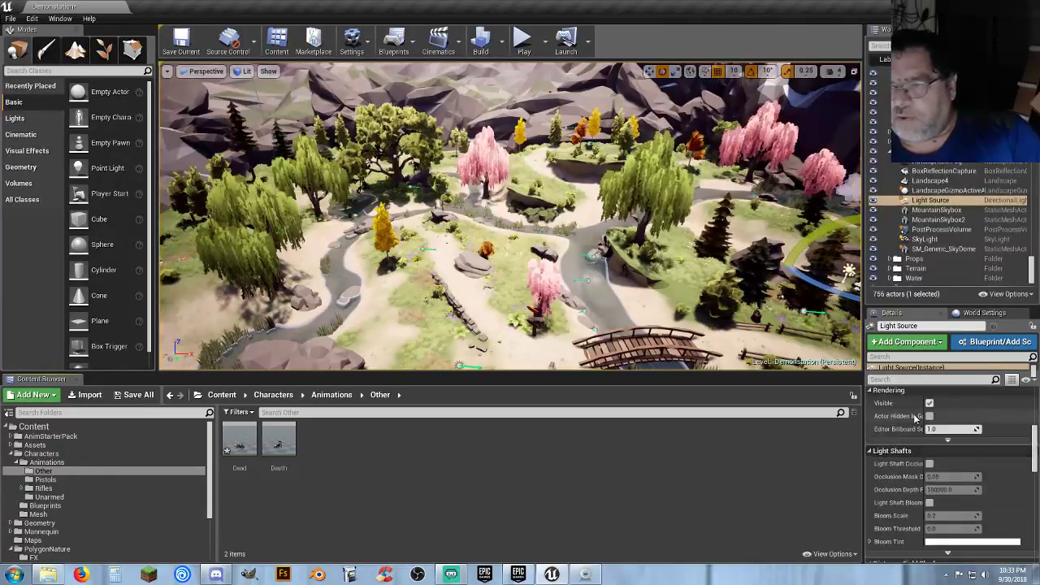
pyautogui.scroll(2, 914, 418)
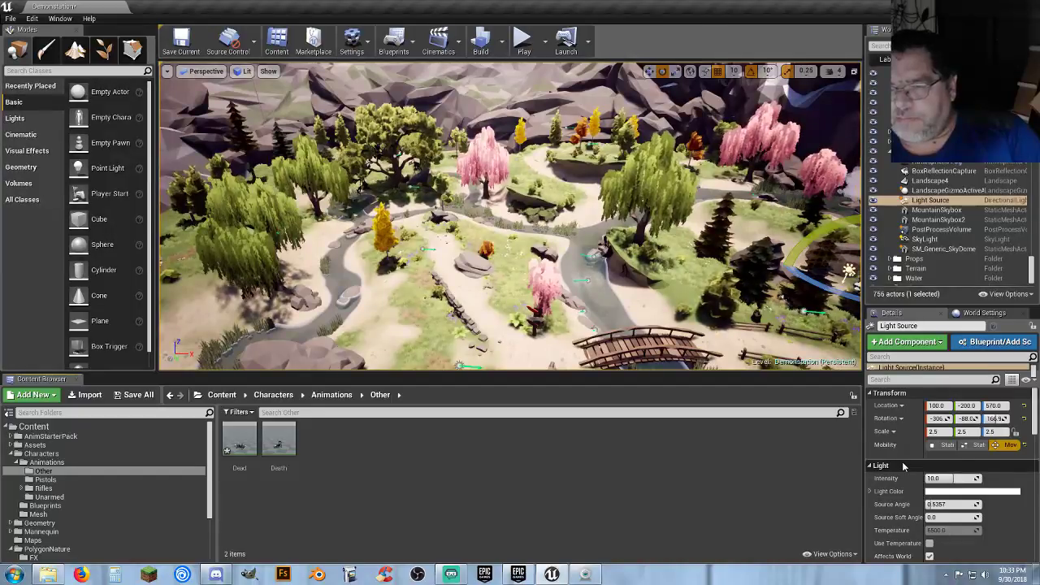
pyautogui.scroll(-2, 902, 462)
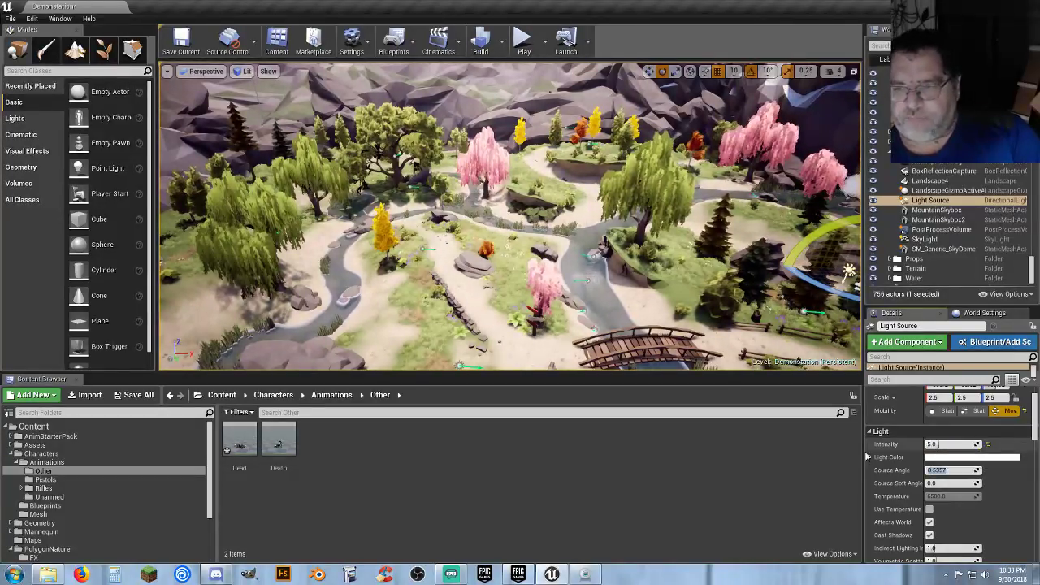
# - Play the level and run the character around the ruins to examine the lighting and sky at the new intensity, and end the session
pyautogui.click(522, 39)
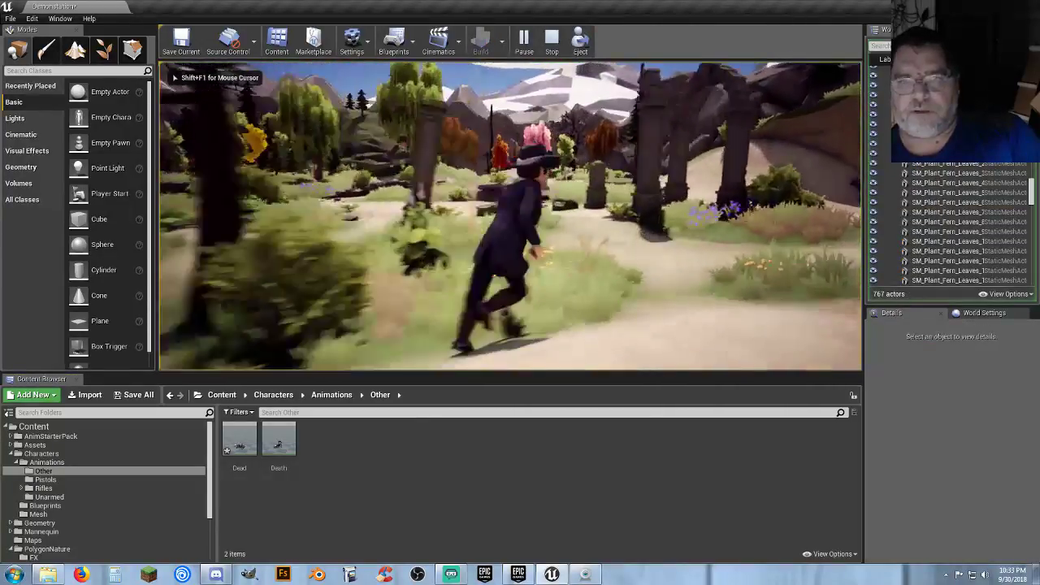
pyautogui.press('w')
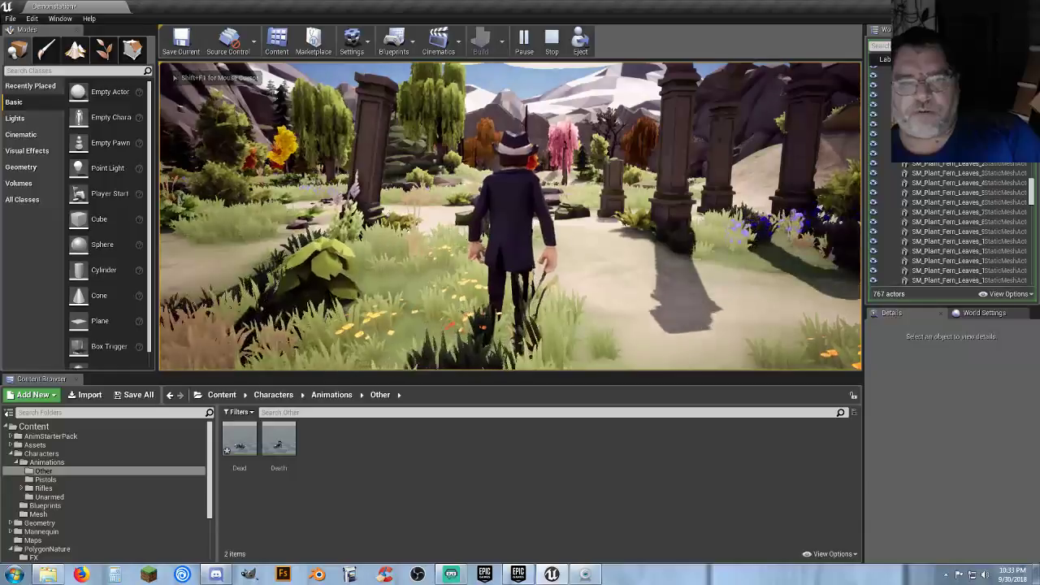
pyautogui.press('w')
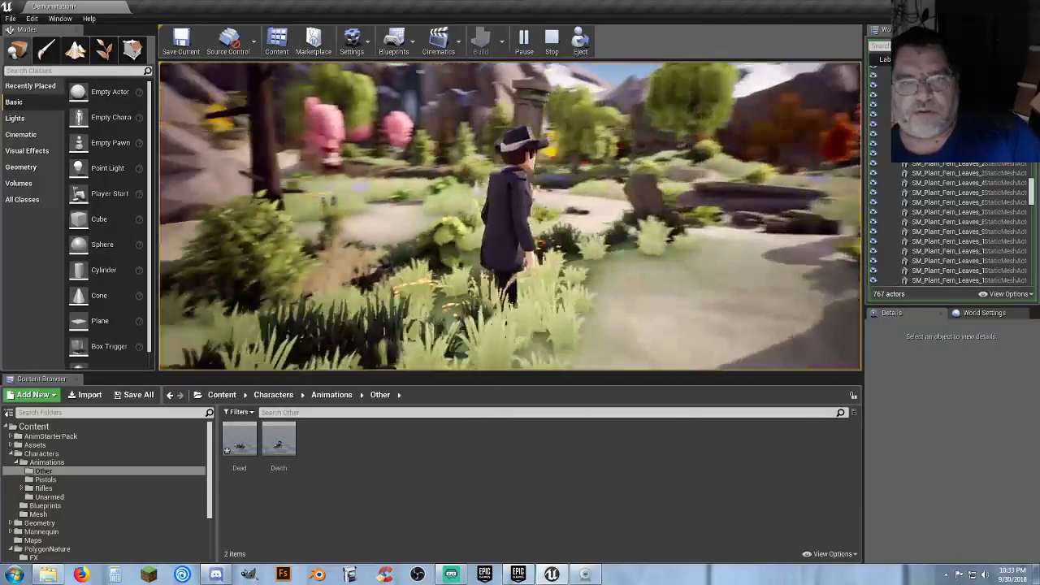
pyautogui.press('w')
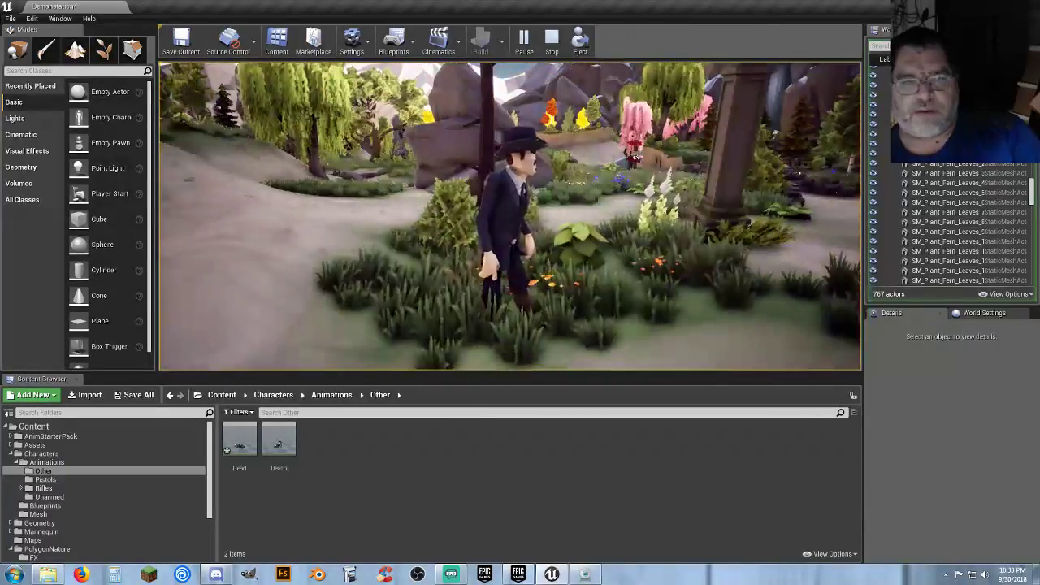
pyautogui.press('w')
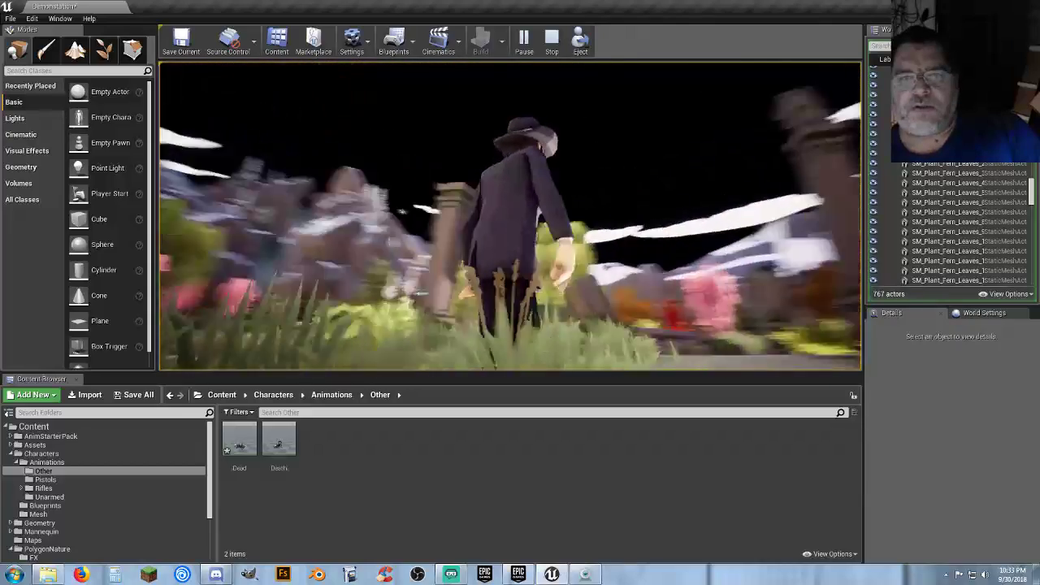
pyautogui.press('w')
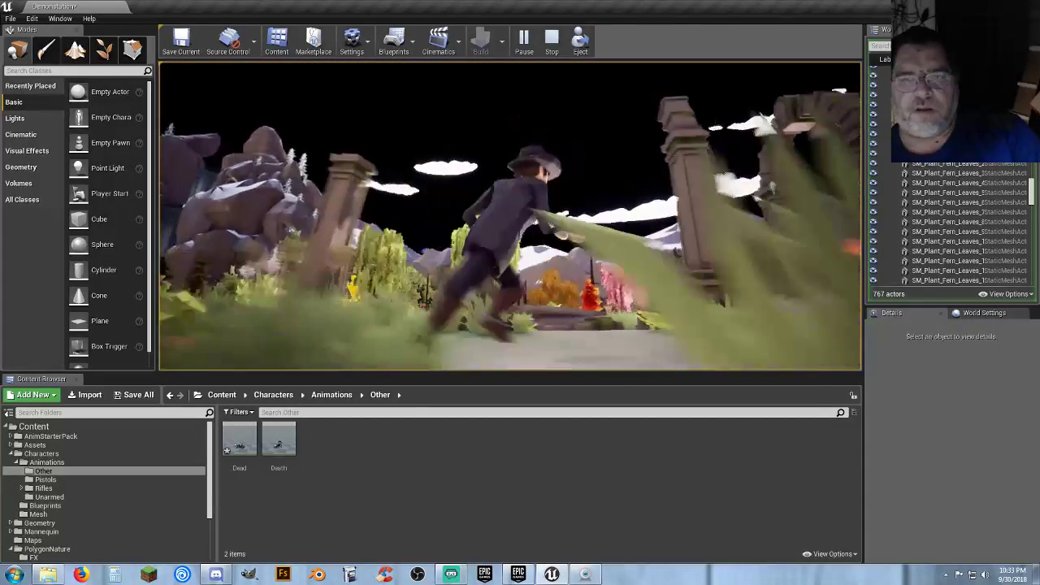
pyautogui.press('Escape')
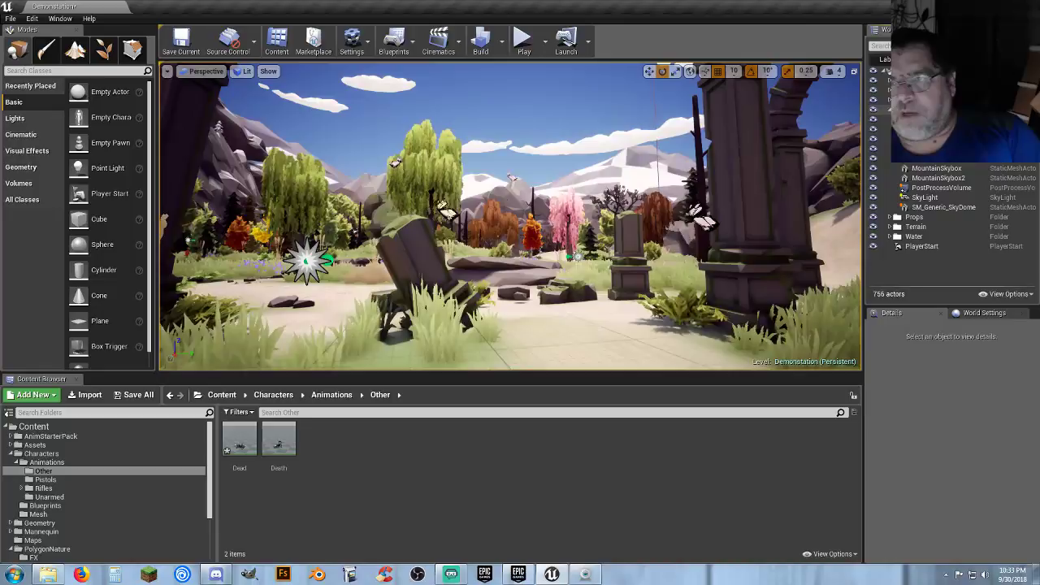
# - Inspect the SkyLight and SM_Generic_SkyDome actors, and play the level briefly to view the sun in the sky
pyautogui.click(931, 199)
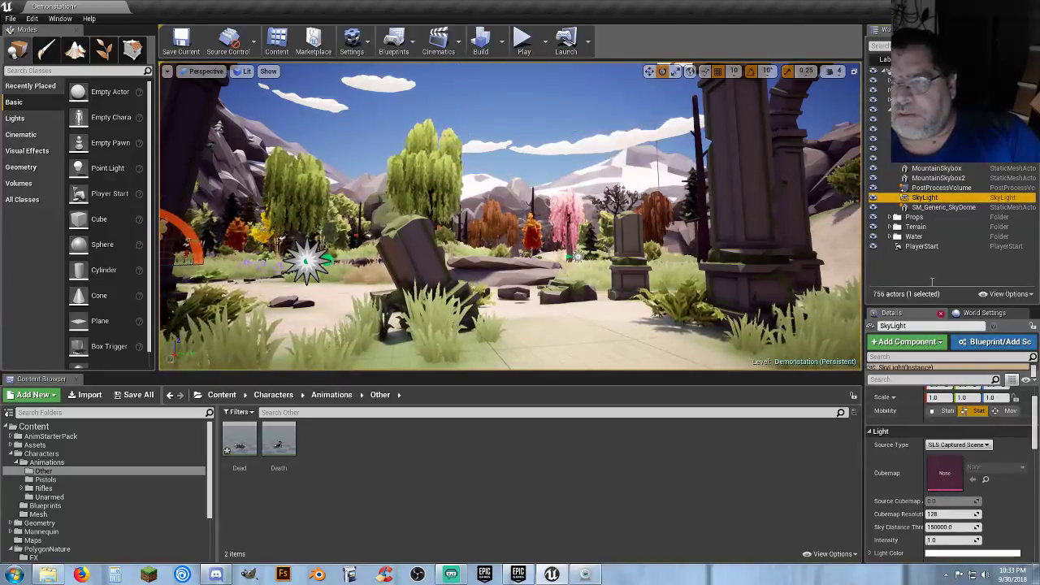
pyautogui.click(945, 208)
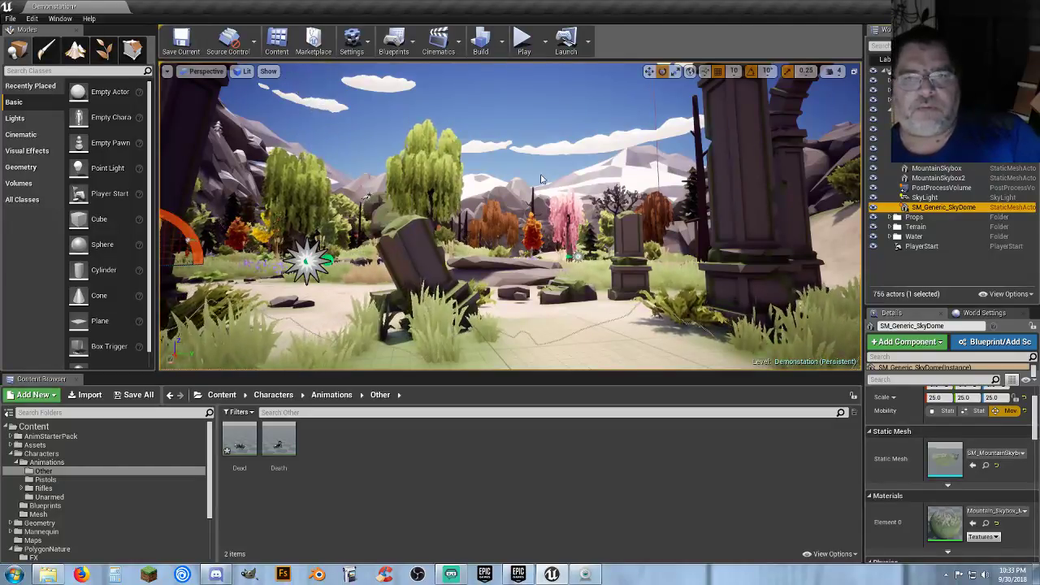
pyautogui.moveTo(541, 177); pyautogui.dragTo(523, 134, button='right')
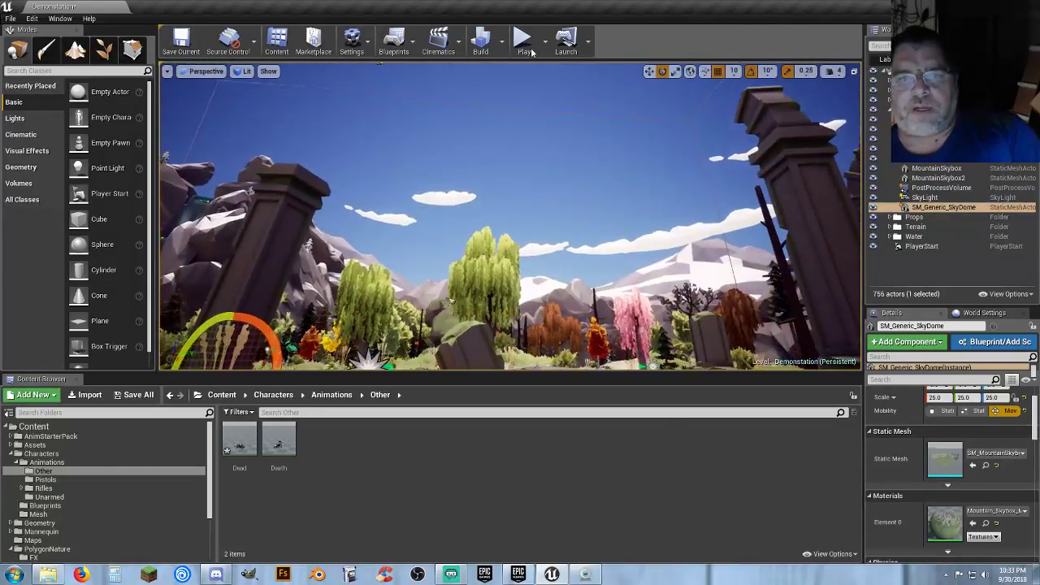
pyautogui.click(522, 39)
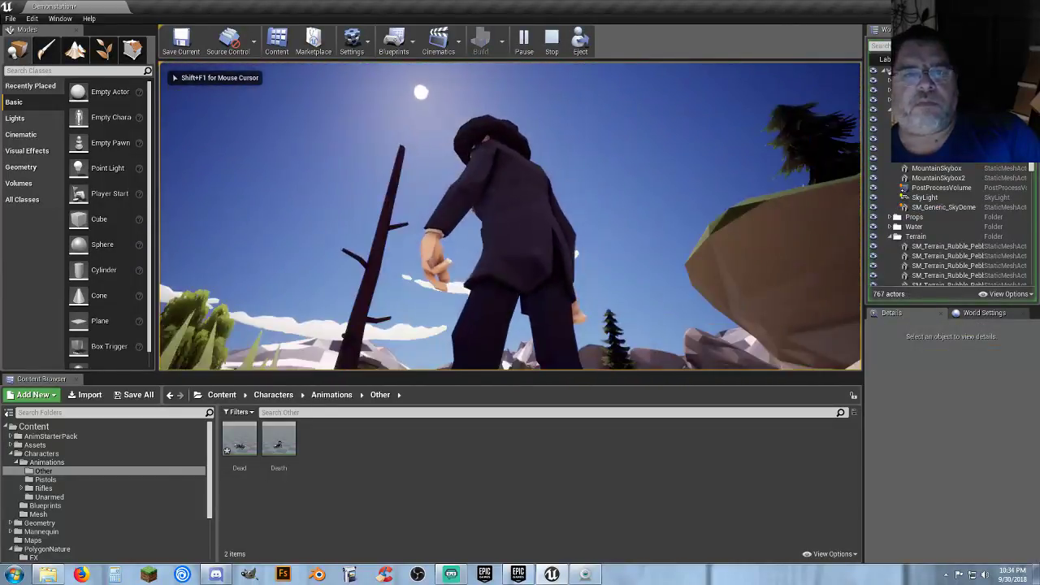
pyautogui.press('Escape')
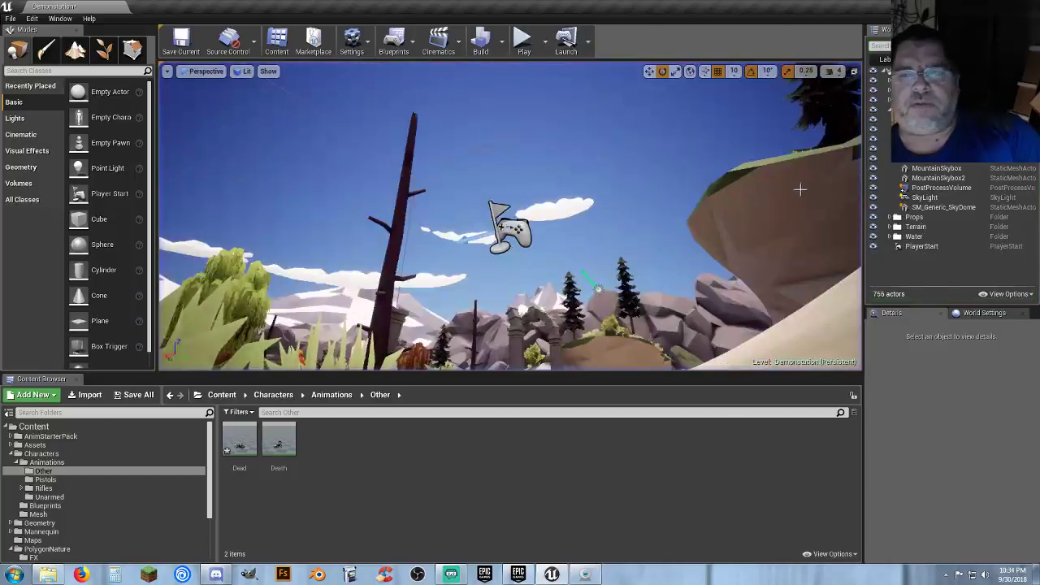
# - Focus the view on the Light Source and look around it at the sky, mountains and garden to examine the scene's lighting
pyautogui.doubleClick(938, 165)
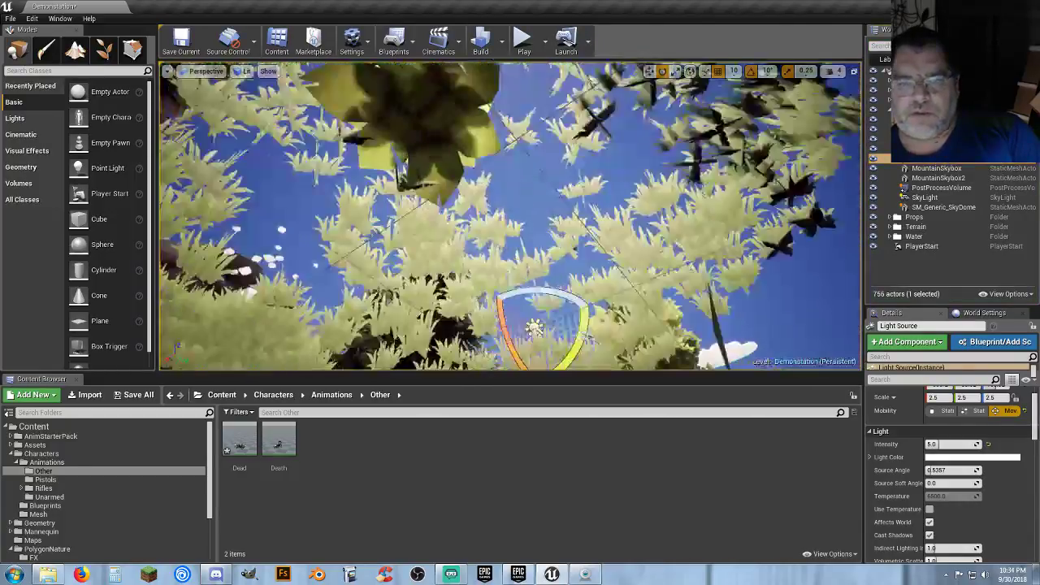
pyautogui.moveTo(520, 227); pyautogui.dragTo(423, 272, button='right')
pyautogui.press('f')
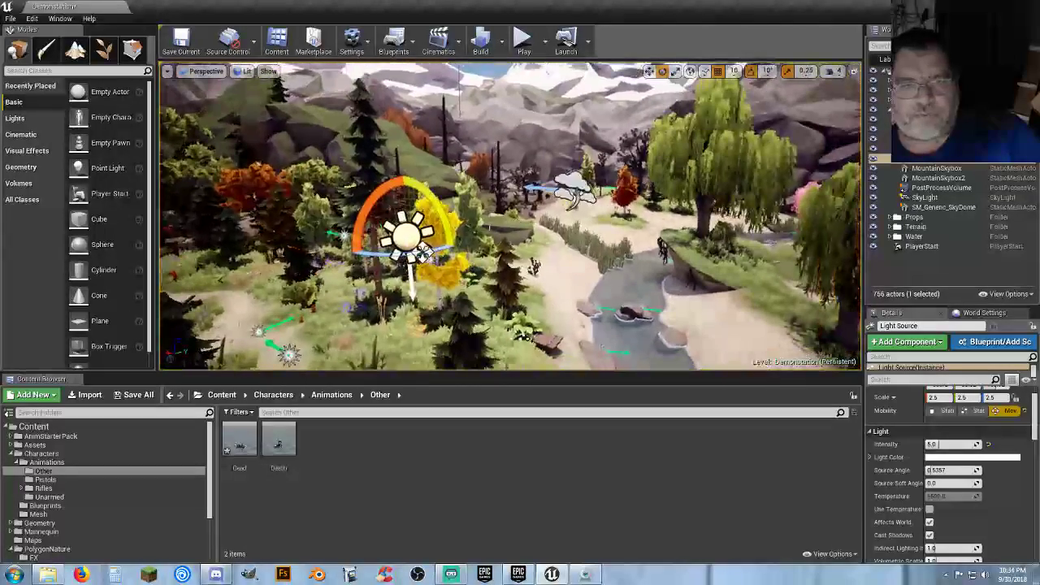
pyautogui.keyDown('alt'); pyautogui.moveTo(417, 292); pyautogui.dragTo(219, 292); pyautogui.keyUp('alt')
pyautogui.moveTo(510, 244); pyautogui.dragTo(536, 272, button='right')
pyautogui.moveTo(707, 216); pyautogui.dragTo(788, 77, button='right')
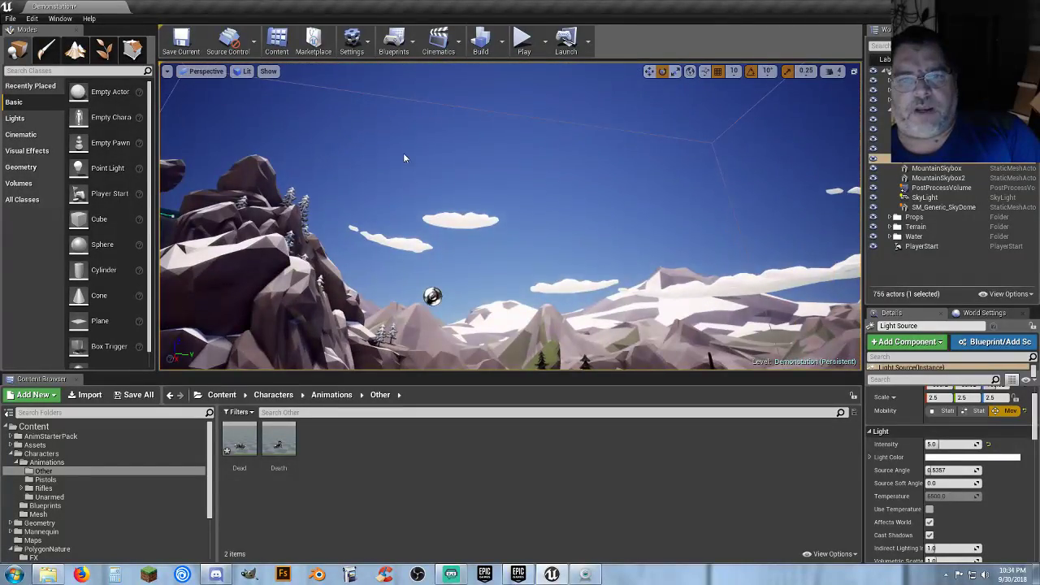
pyautogui.moveTo(404, 156); pyautogui.dragTo(219, 248, button='right')
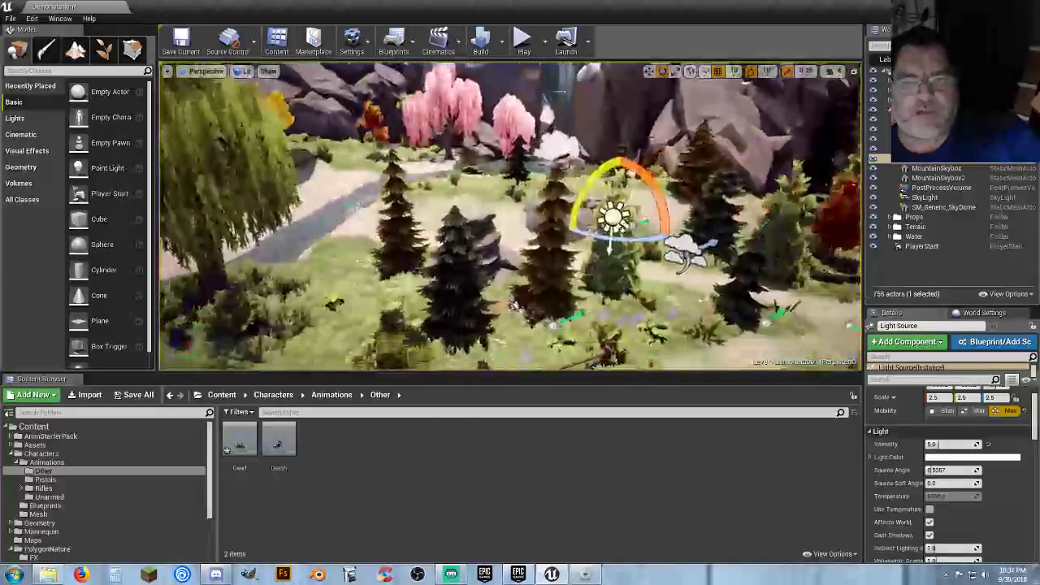
pyautogui.keyDown('alt'); pyautogui.moveTo(350, 216); pyautogui.dragTo(175, 345); pyautogui.keyUp('alt')
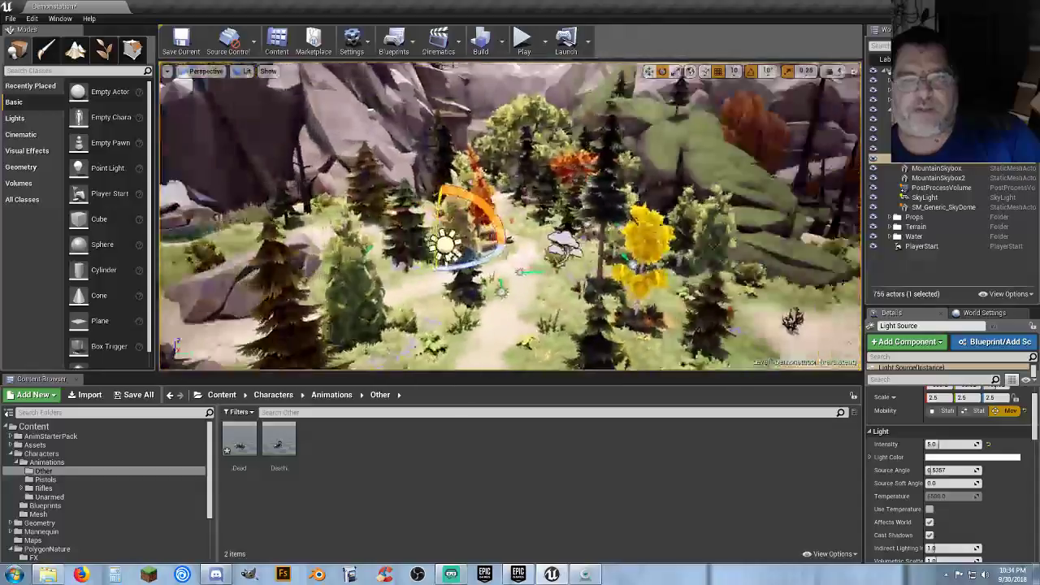
pyautogui.moveTo(627, 257); pyautogui.dragTo(818, 153, button='right')
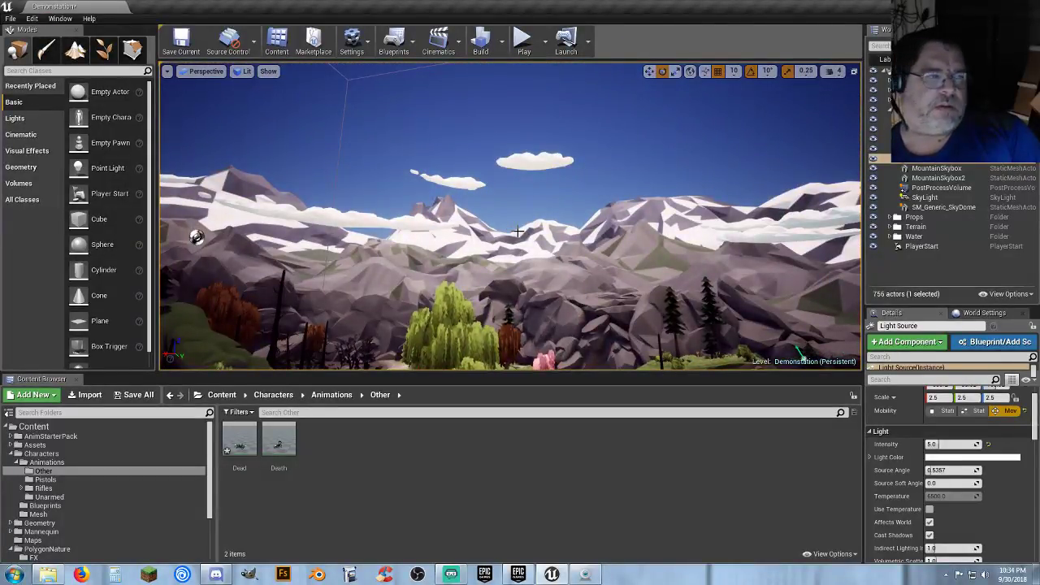
pyautogui.moveTo(518, 231); pyautogui.dragTo(178, 325, button='right')
pyautogui.keyDown('alt'); pyautogui.moveTo(455, 301); pyautogui.dragTo(429, 278); pyautogui.keyUp('alt')
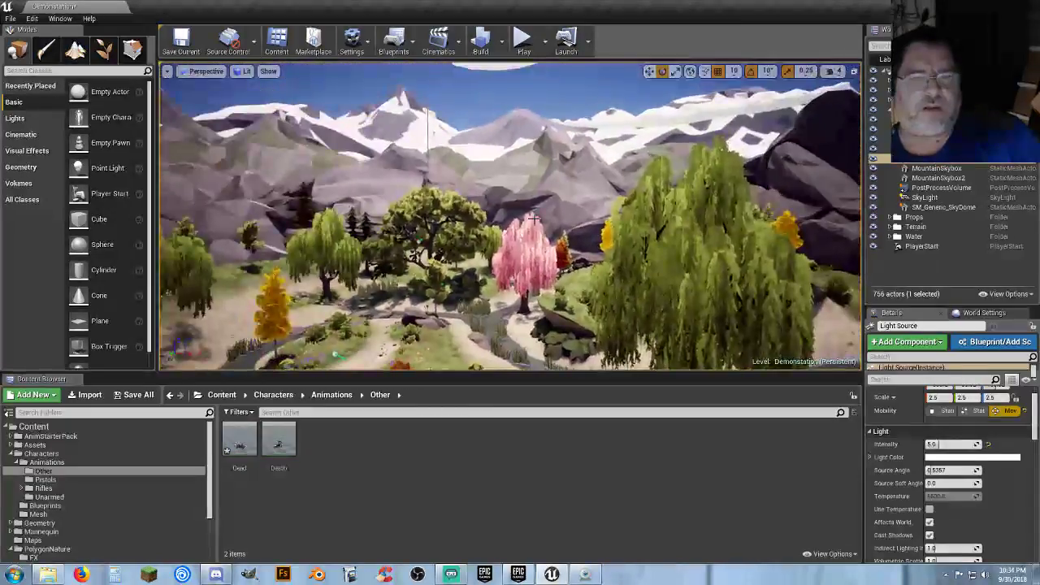
# - View the Dead animation in the animation editor, close it and save all modified content
pyautogui.click(241, 445)
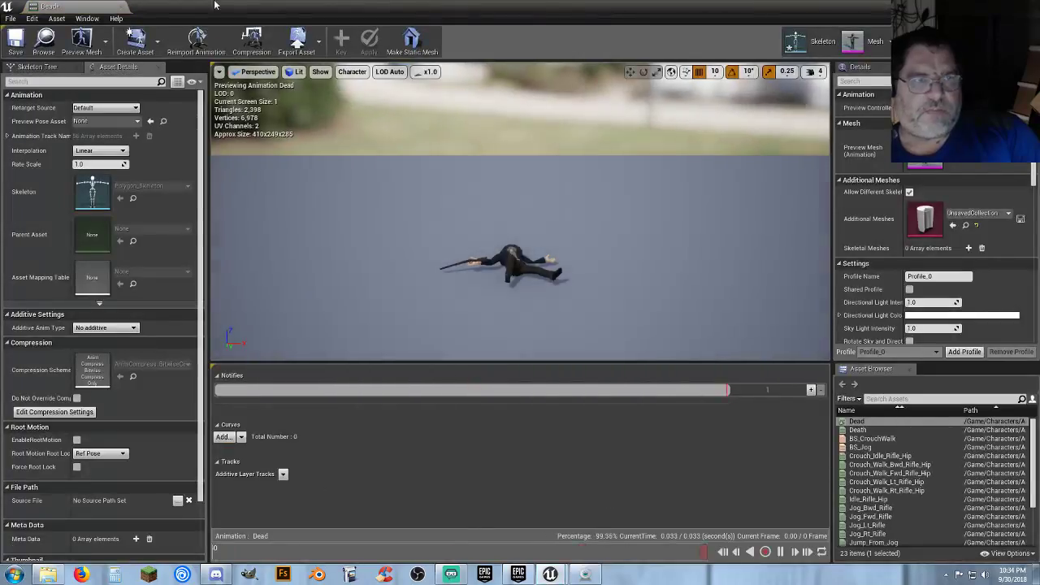
pyautogui.click(120, 7)
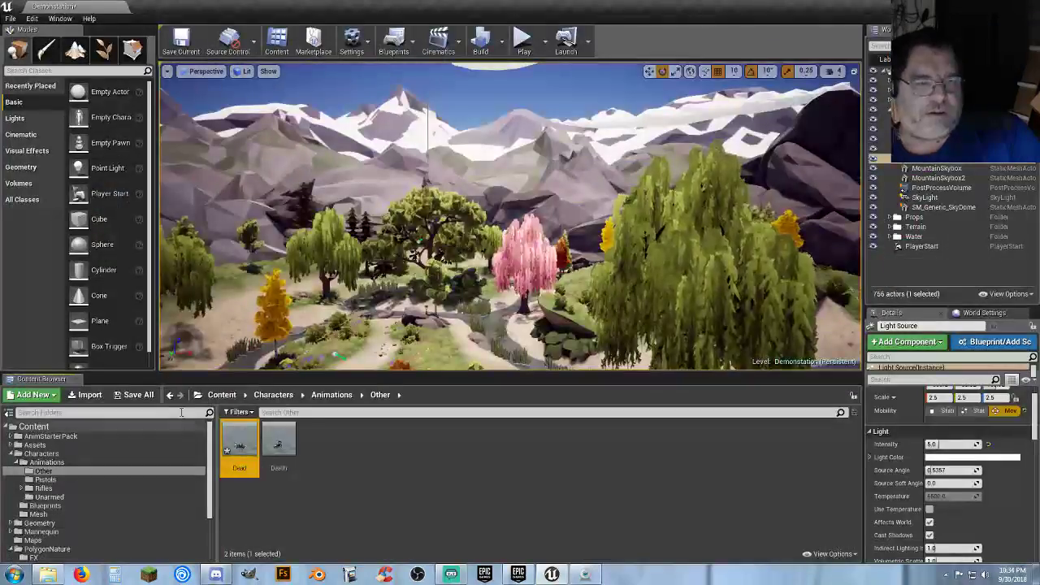
pyautogui.click(138, 395)
pyautogui.click(616, 387)
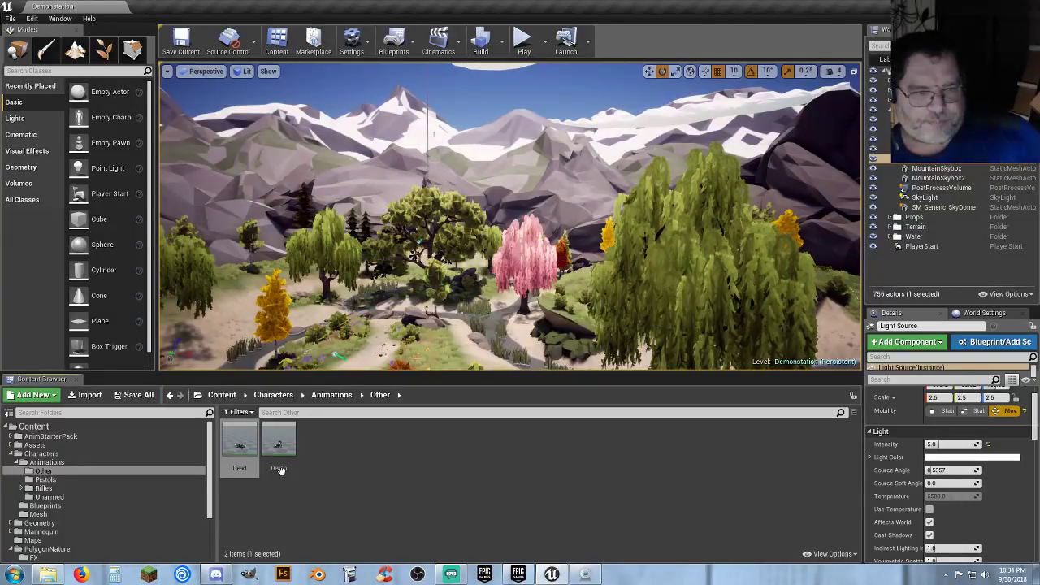
# - Collapse the Characters and PolygonNature folders and open the Small_Test level from the Maps folder
pyautogui.scroll(-1, 83, 484)
pyautogui.scroll(-1, 78, 487)
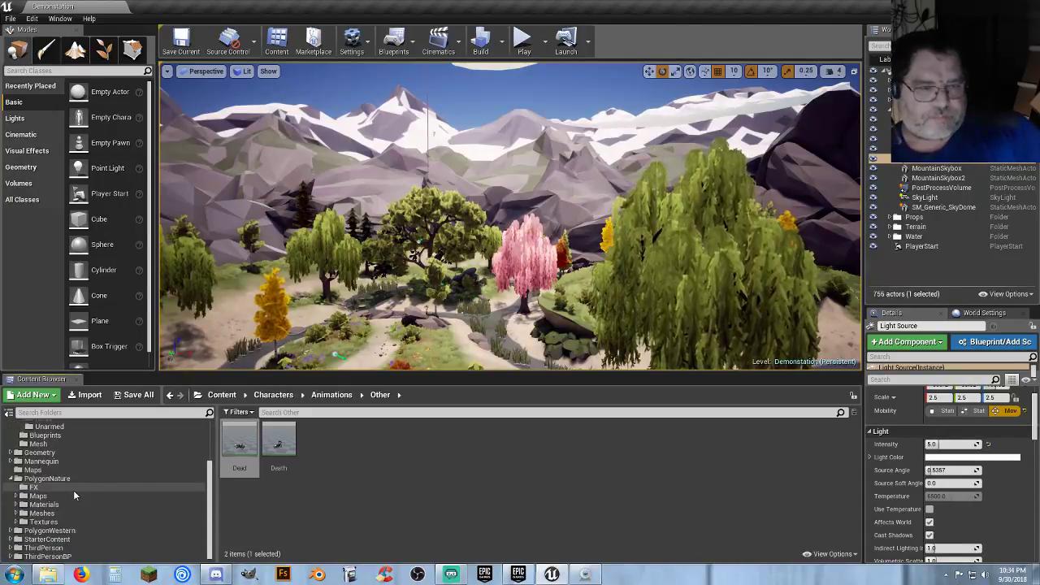
pyautogui.click(21, 470)
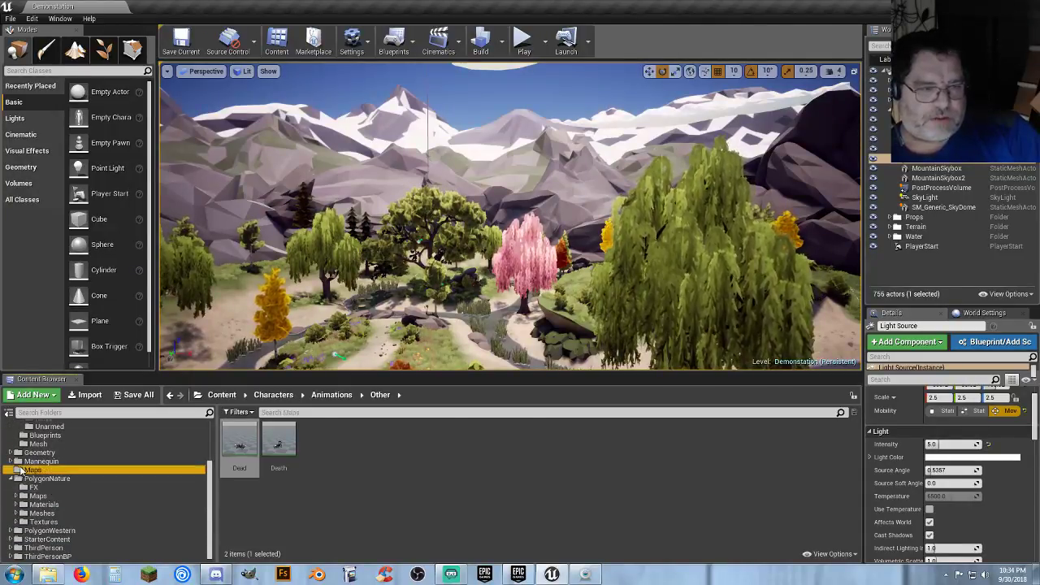
pyautogui.scroll(3, 18, 467)
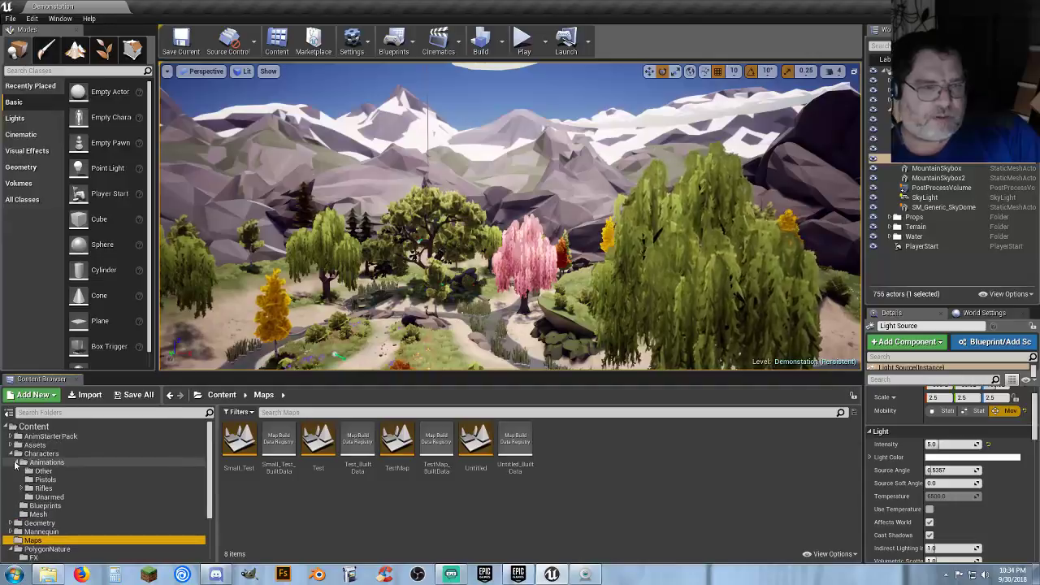
pyautogui.click(10, 454)
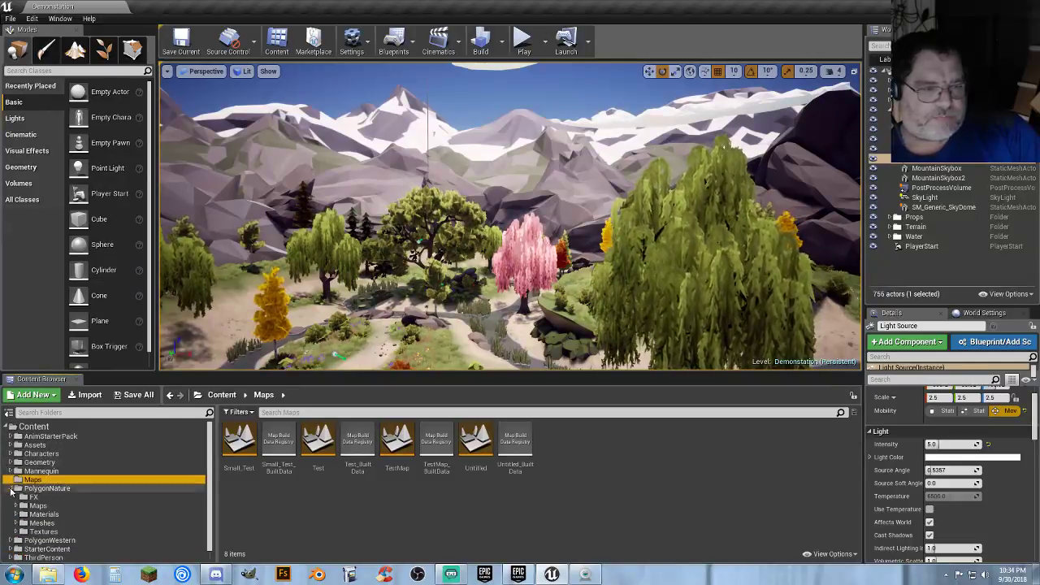
pyautogui.click(12, 489)
pyautogui.click(241, 446)
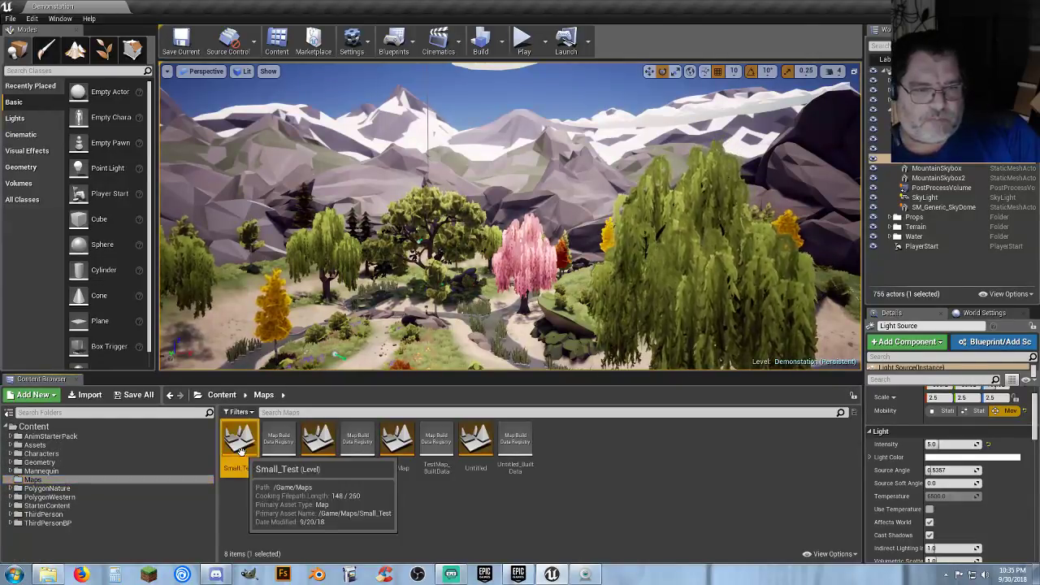
pyautogui.doubleClick(240, 447)
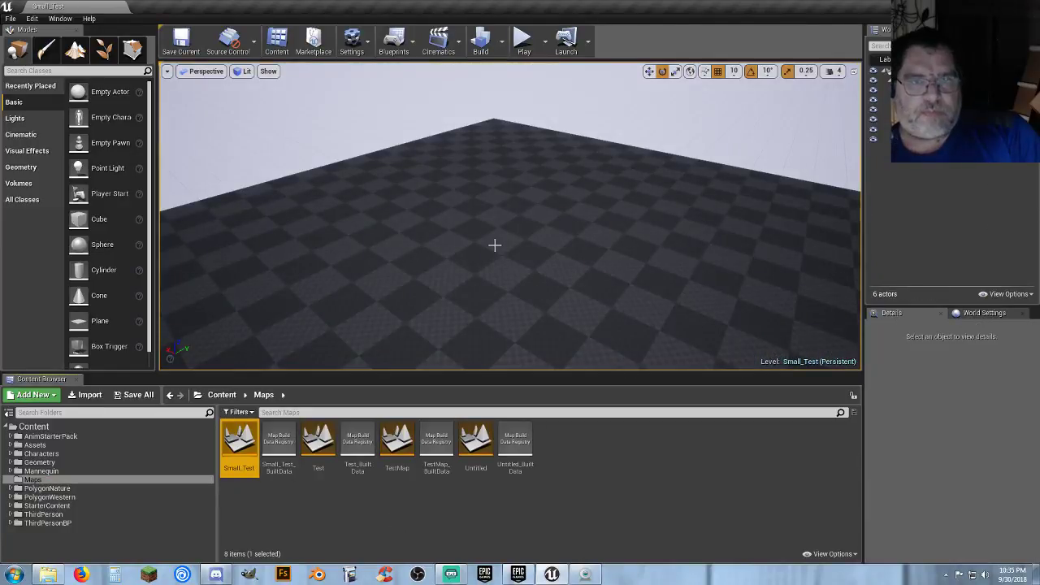
# - Play the Small_Test level, test the character's running, jumping, crouching and weapon switching, and end the session
pyautogui.click(524, 41)
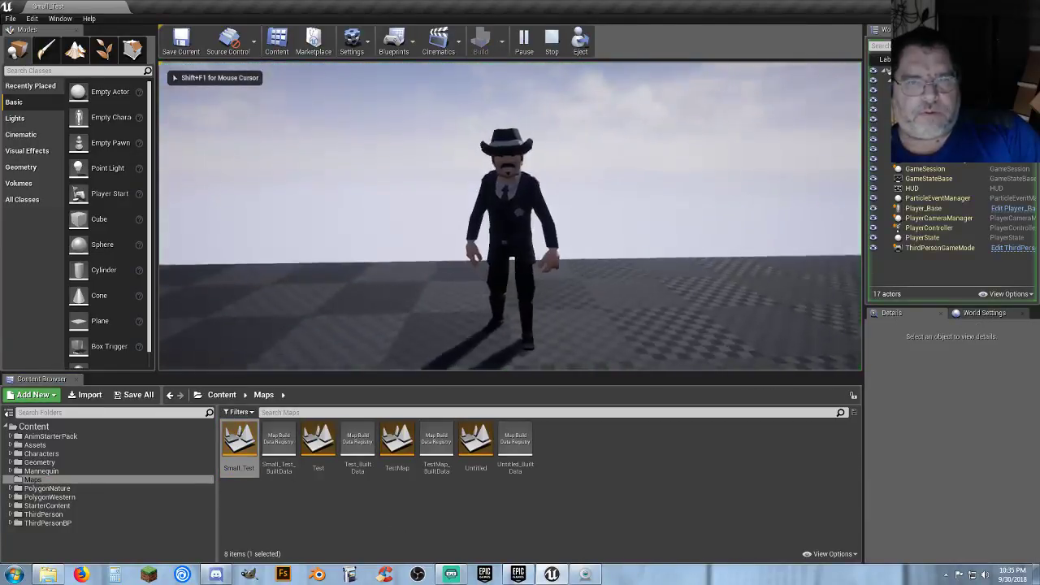
pyautogui.press('w')
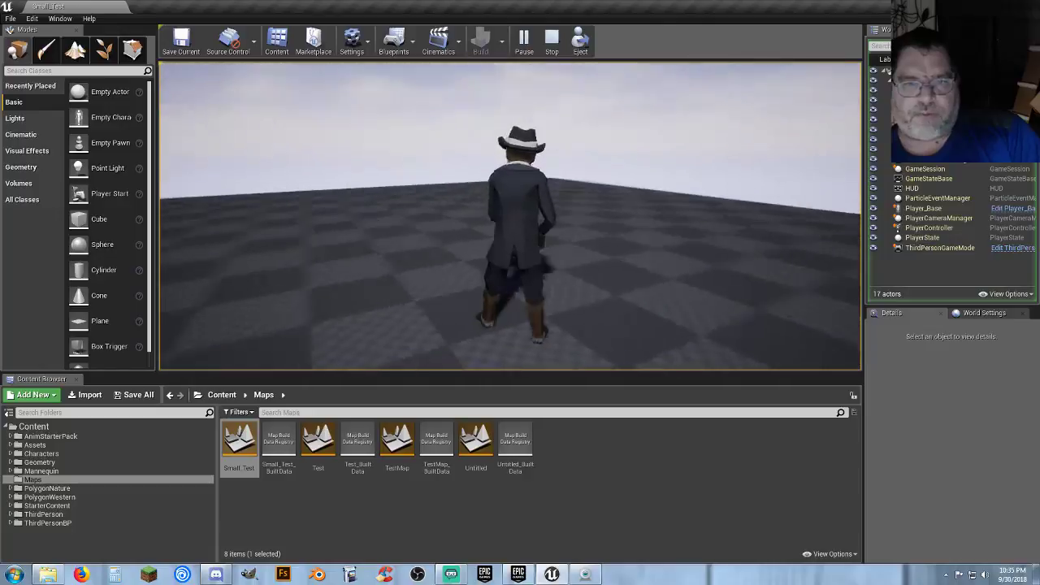
pyautogui.press('w')
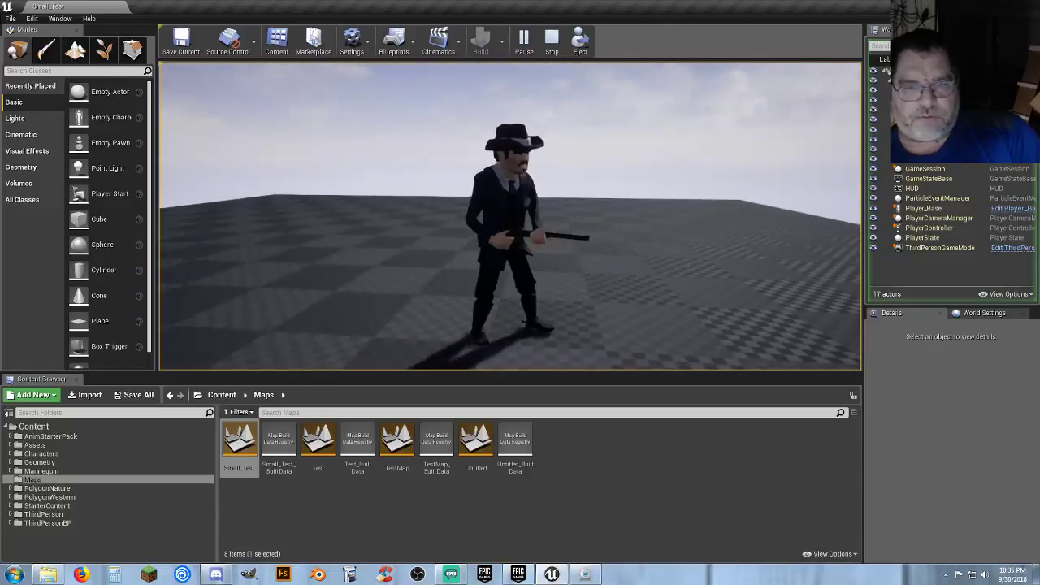
pyautogui.press('space')
pyautogui.press('c')
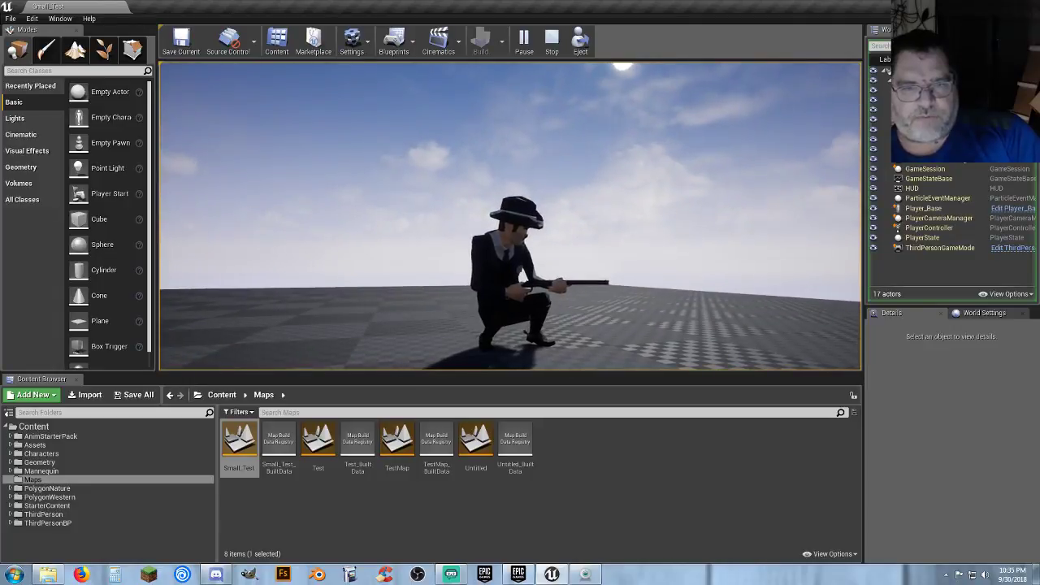
pyautogui.press('1')
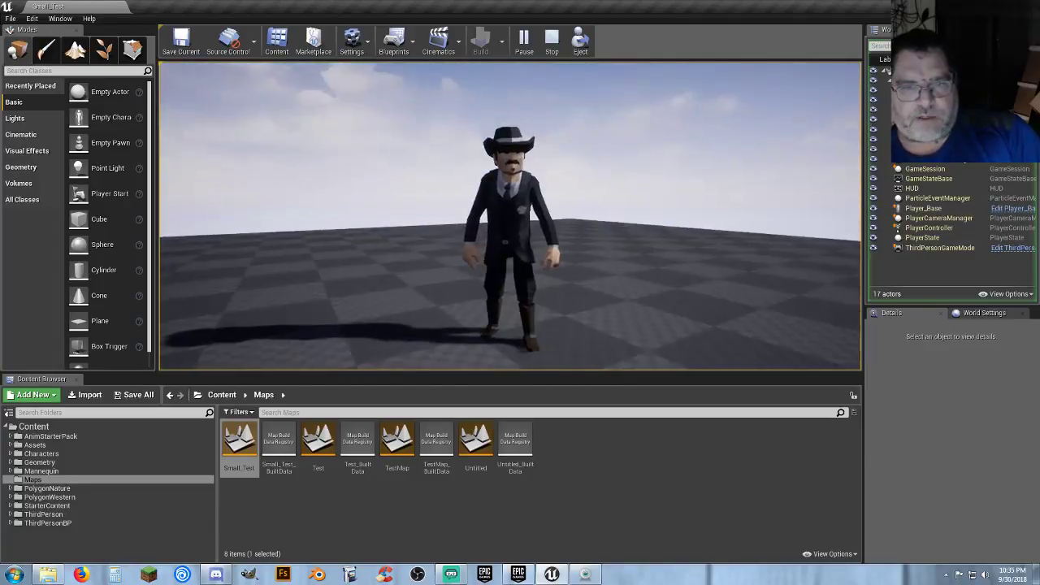
pyautogui.press('w')
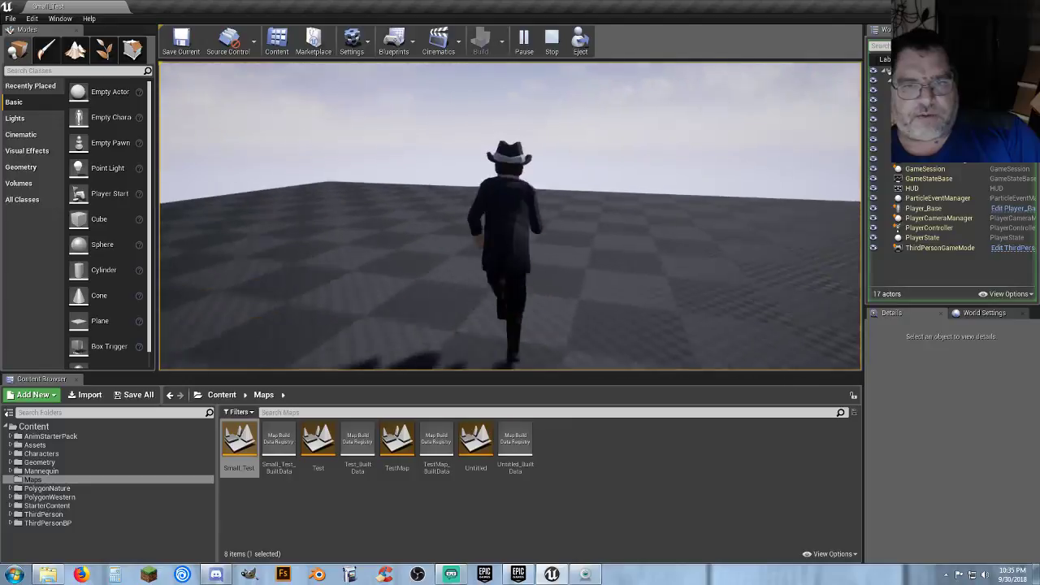
pyautogui.press('w')
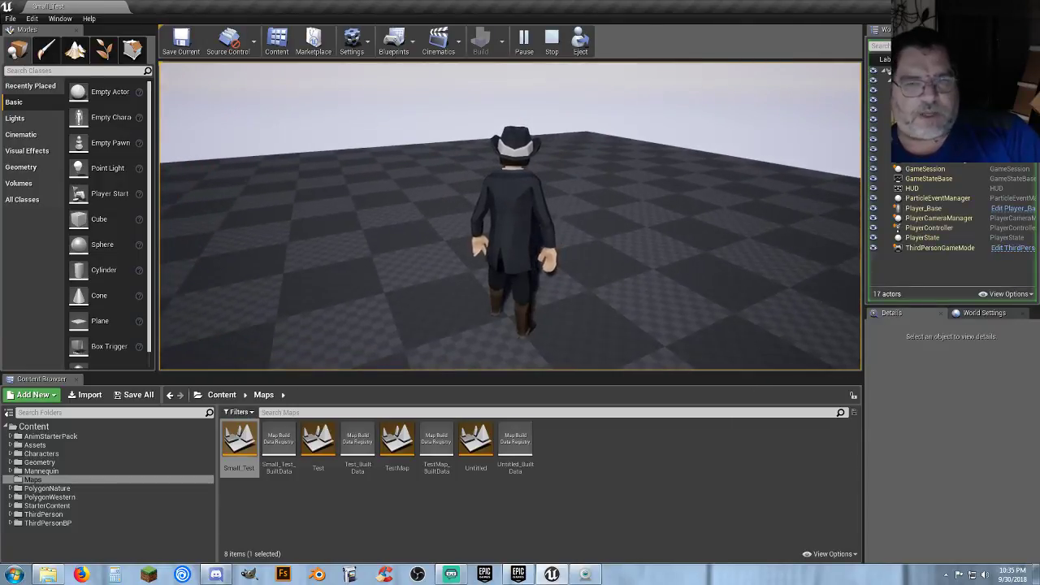
pyautogui.press('Escape')
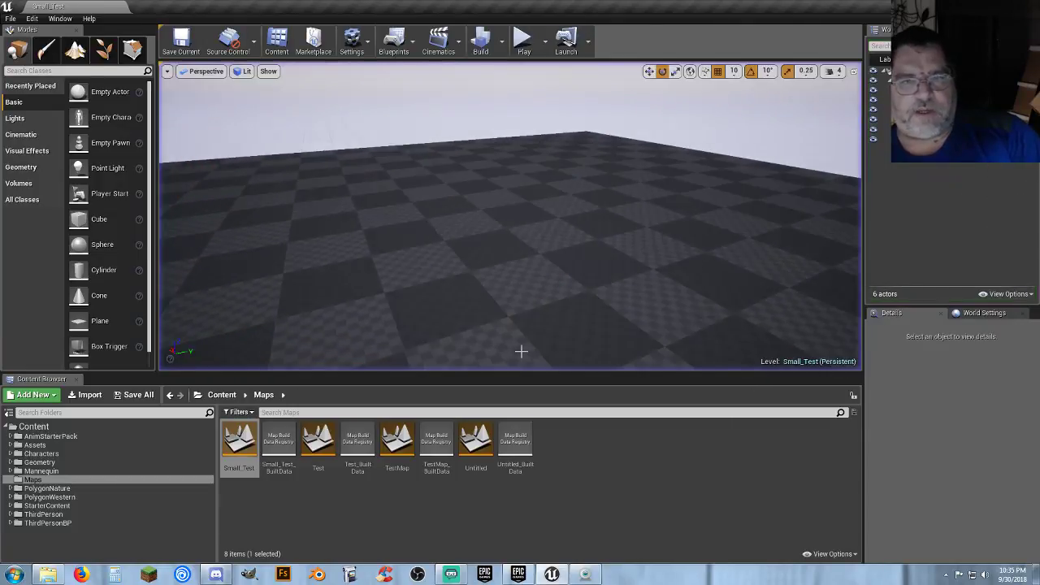
# - Preview the Death animation from the Characters/Animations/Other folder and close its editor
pyautogui.click(10, 454)
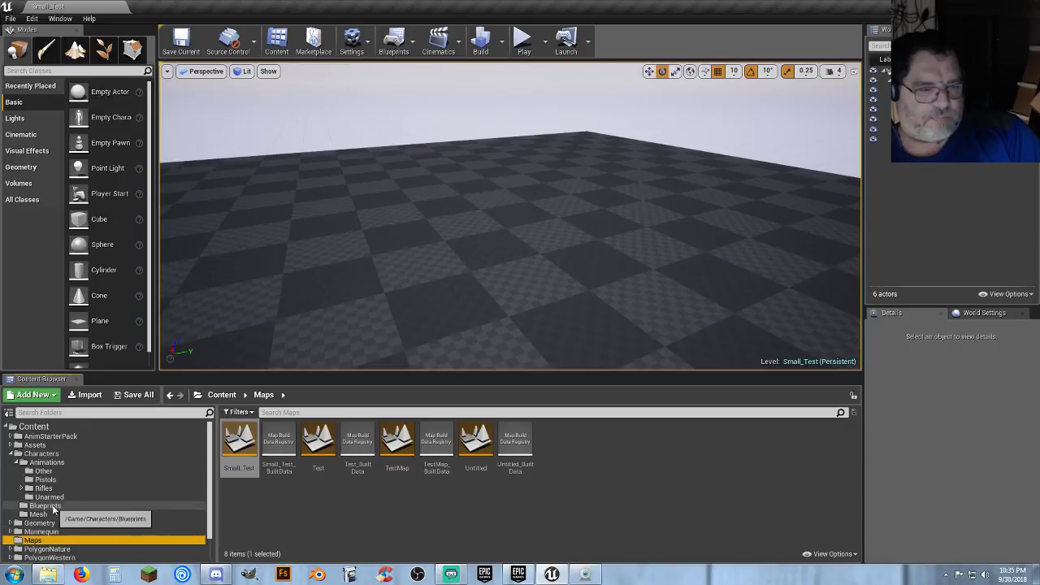
pyautogui.click(49, 506)
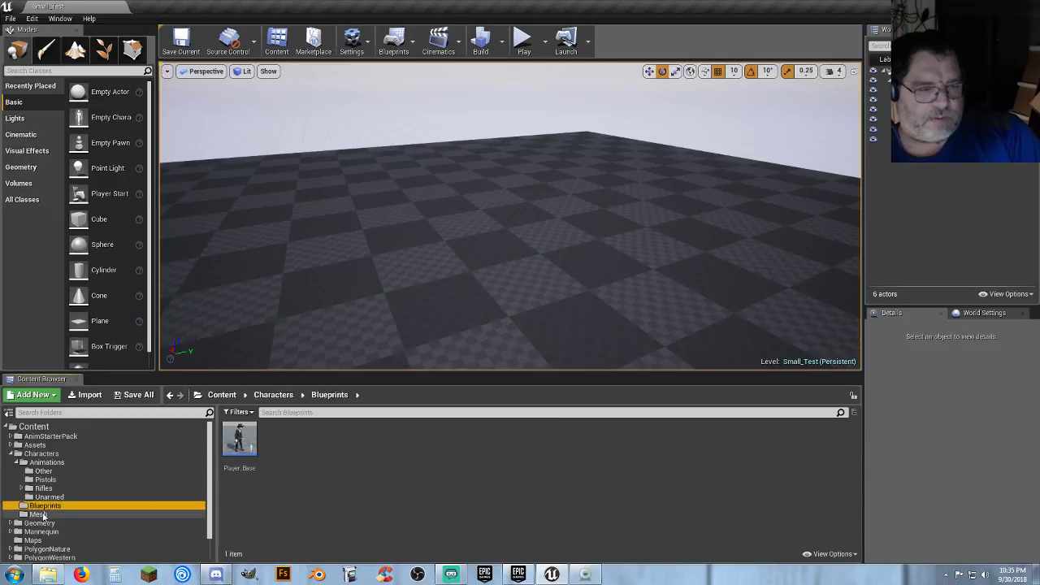
pyautogui.click(54, 472)
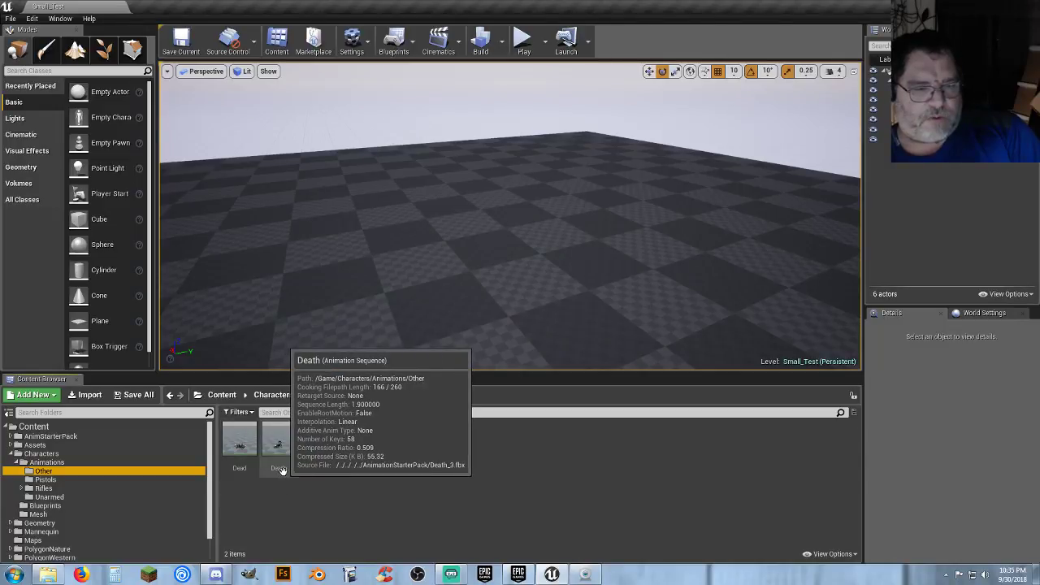
pyautogui.doubleClick(280, 468)
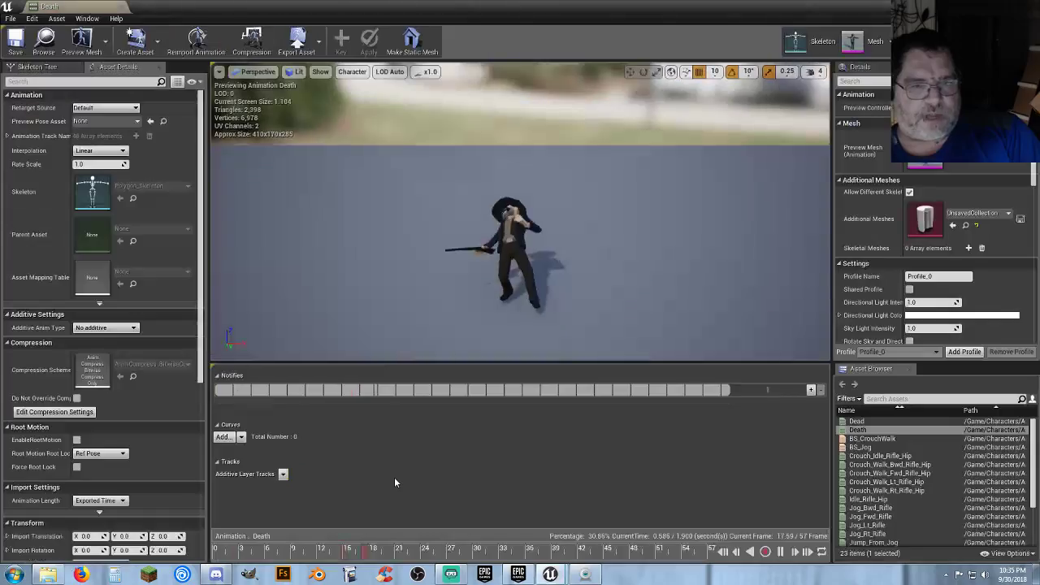
pyautogui.click(121, 7)
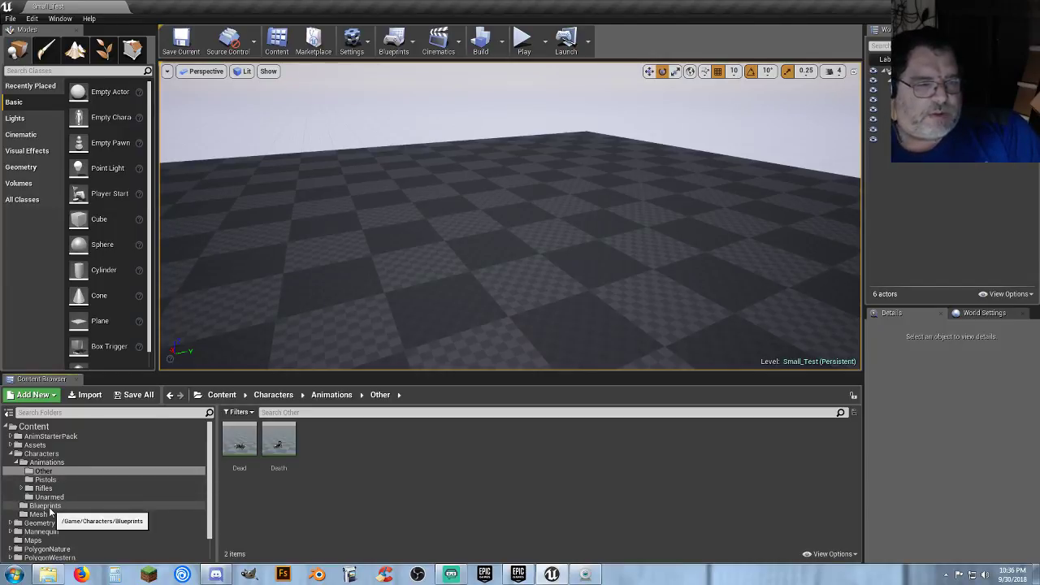
# - Open the Player_Base blueprint's Event Graph from the Characters/Blueprints folder
pyautogui.click(45, 506)
pyautogui.doubleClick(239, 469)
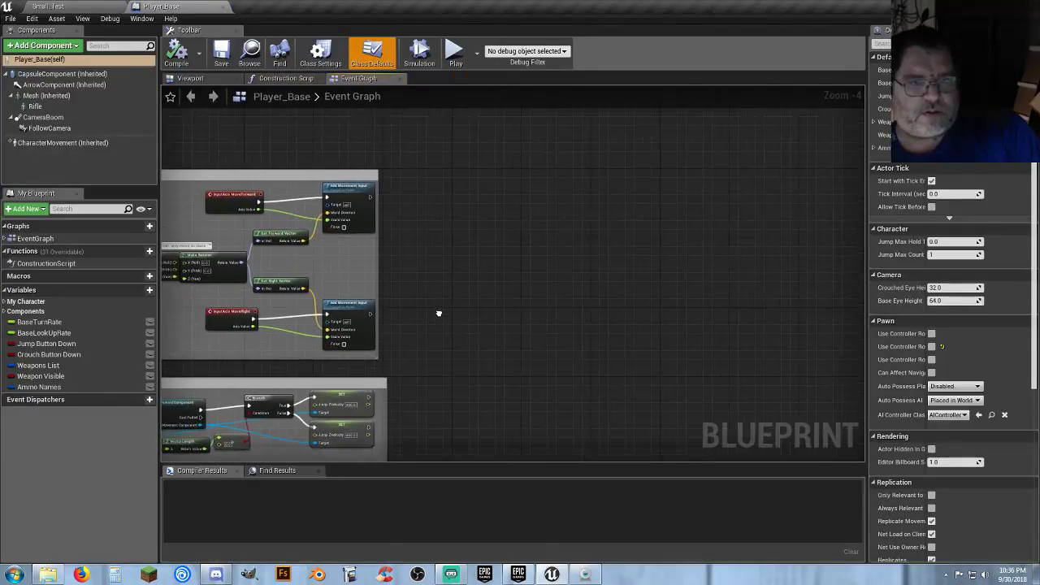
pyautogui.scroll(4, 409, 233)
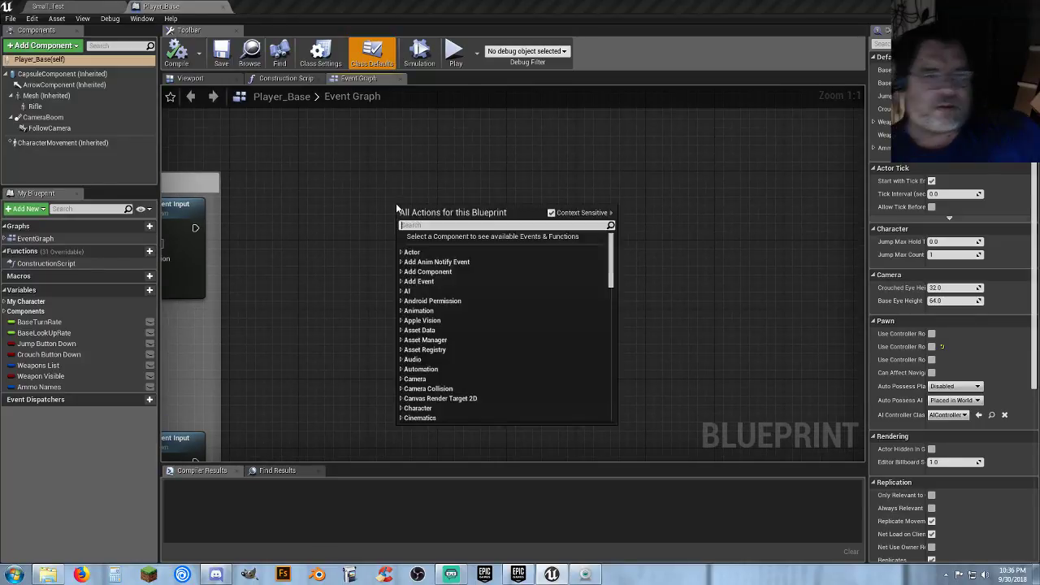
# - Add a Q keyboard event to an empty area of the Event Graph and place it beside the movement input group
pyautogui.rightClick(396, 204)
pyautogui.write('keybo')
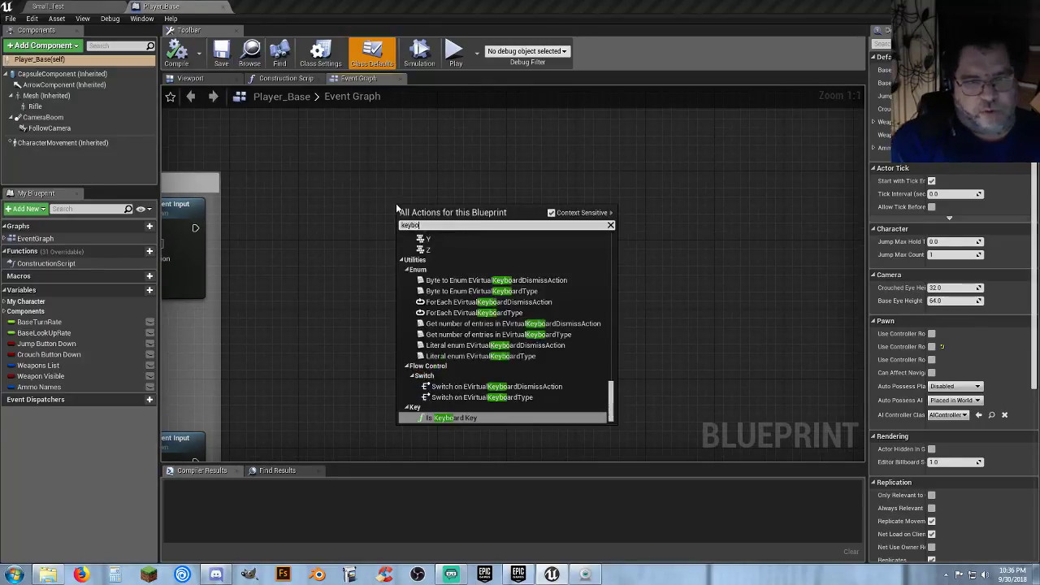
pyautogui.write('ard')
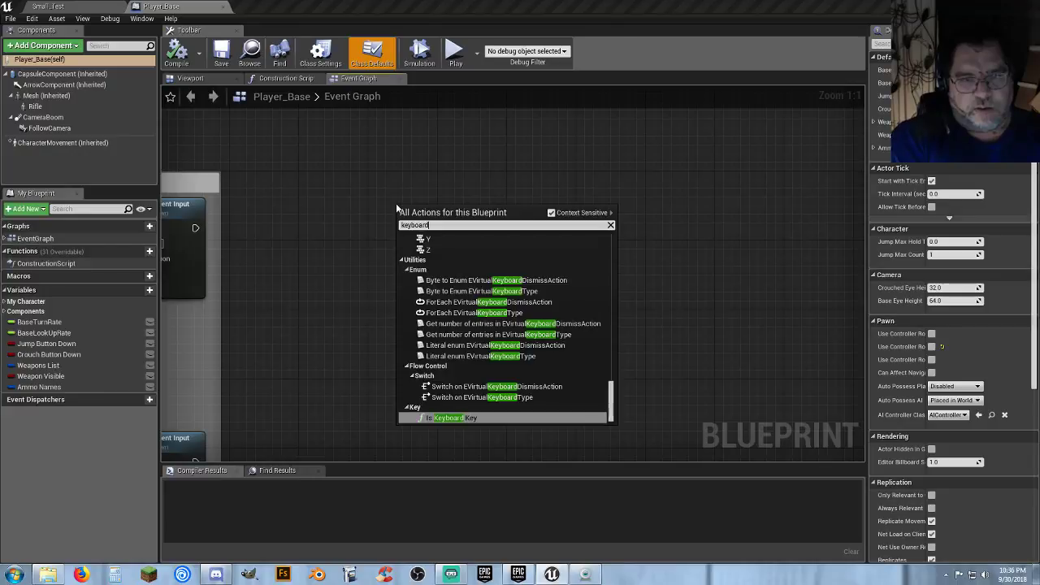
pyautogui.write('c')
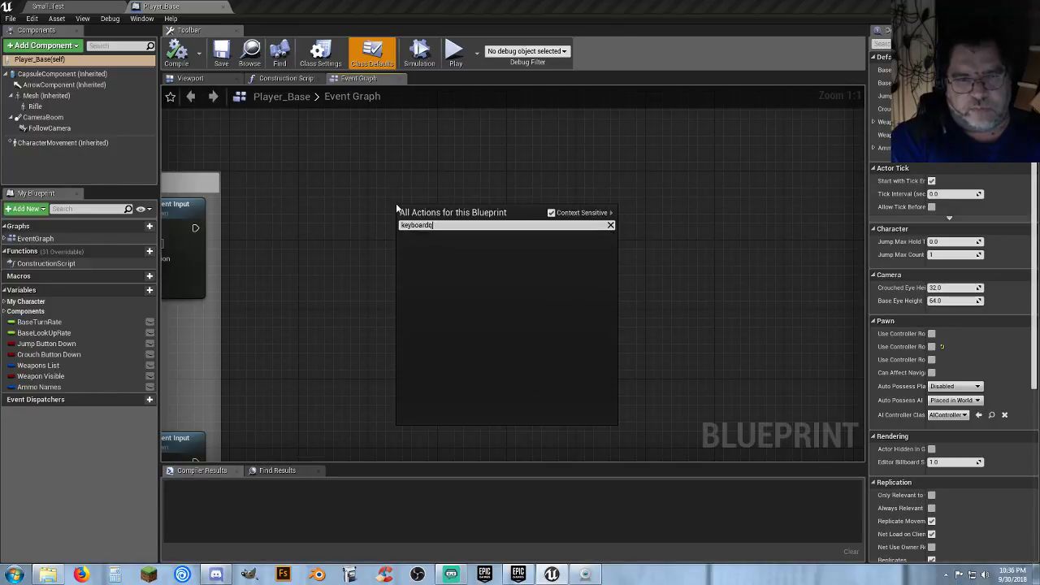
pyautogui.press('BackSpace')
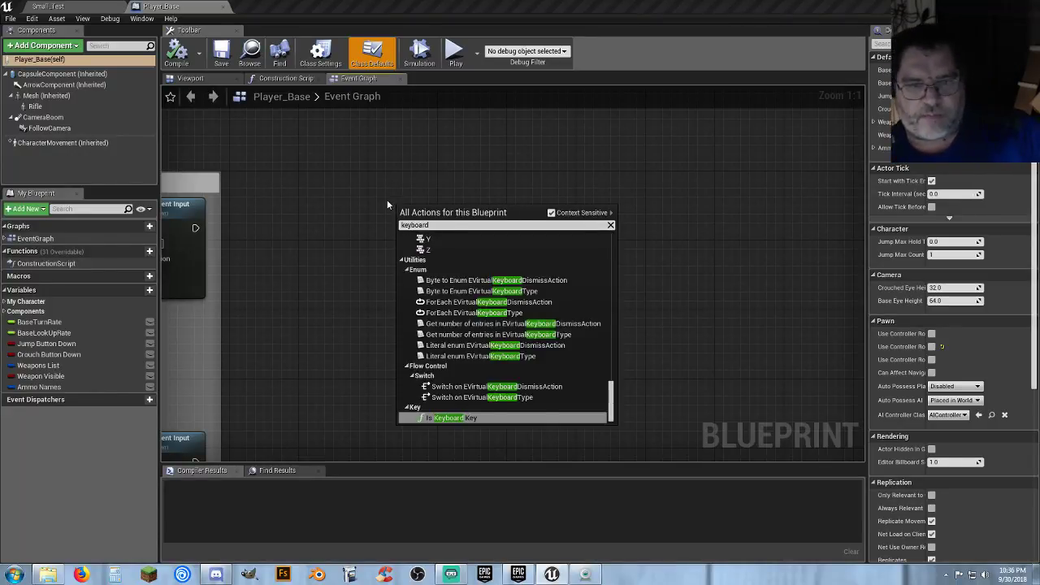
pyautogui.scroll(6, 462, 264)
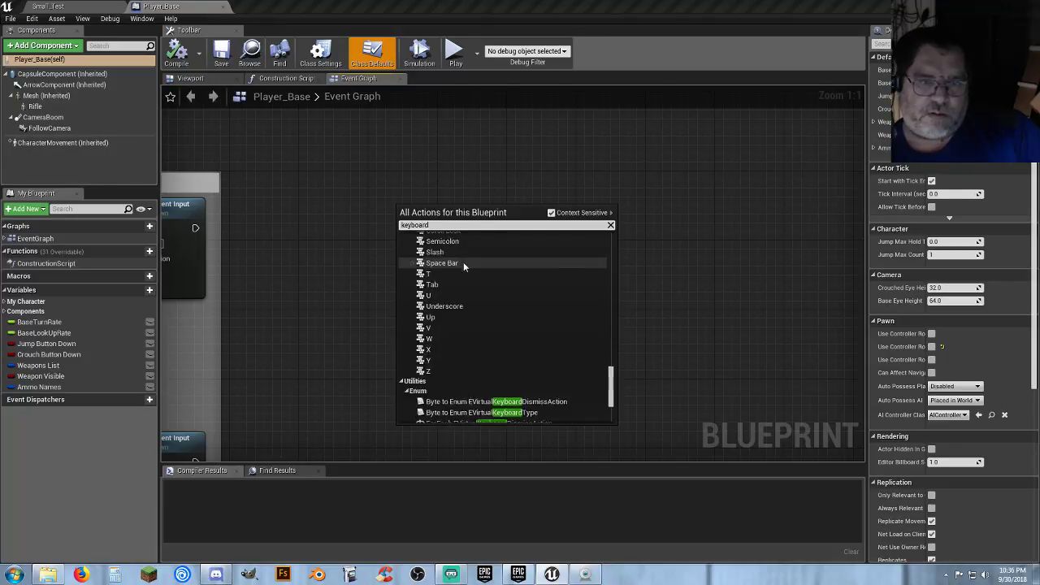
pyautogui.scroll(2, 464, 262)
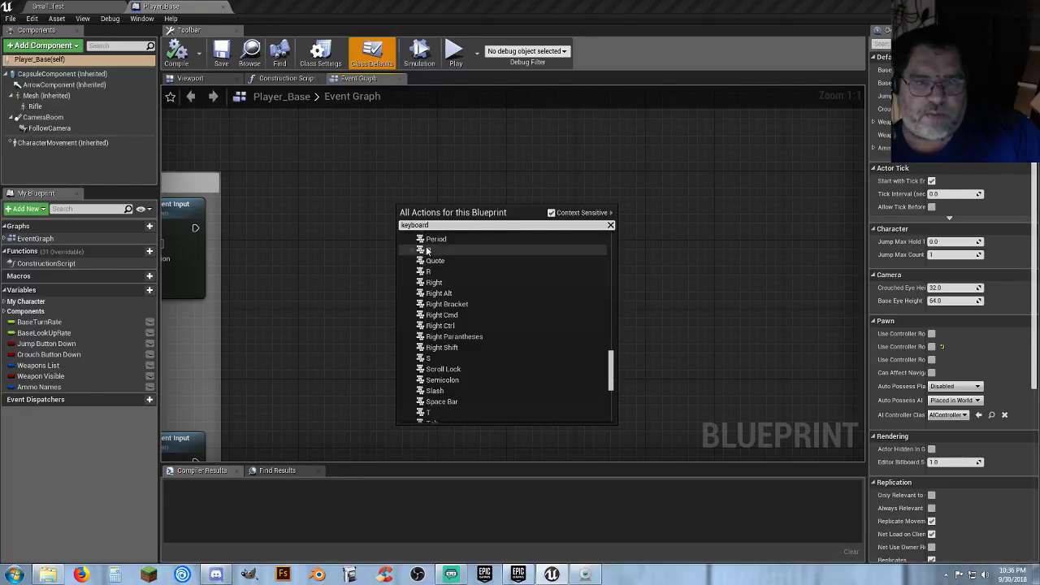
pyautogui.click(432, 250)
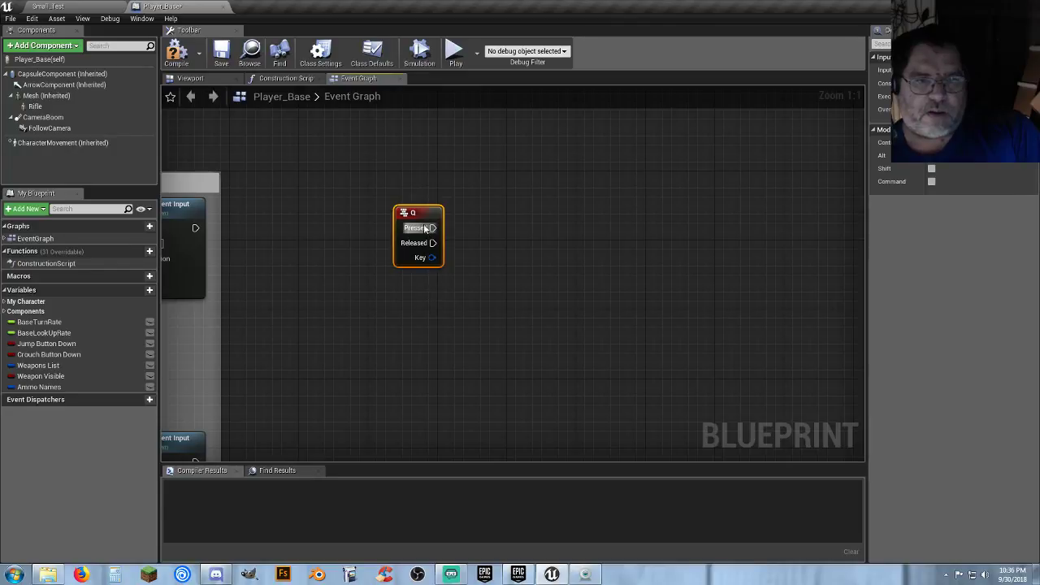
pyautogui.moveTo(419, 214); pyautogui.dragTo(326, 181)
pyautogui.click(365, 245)
pyautogui.moveTo(365, 246); pyautogui.dragTo(389, 284, button='right')
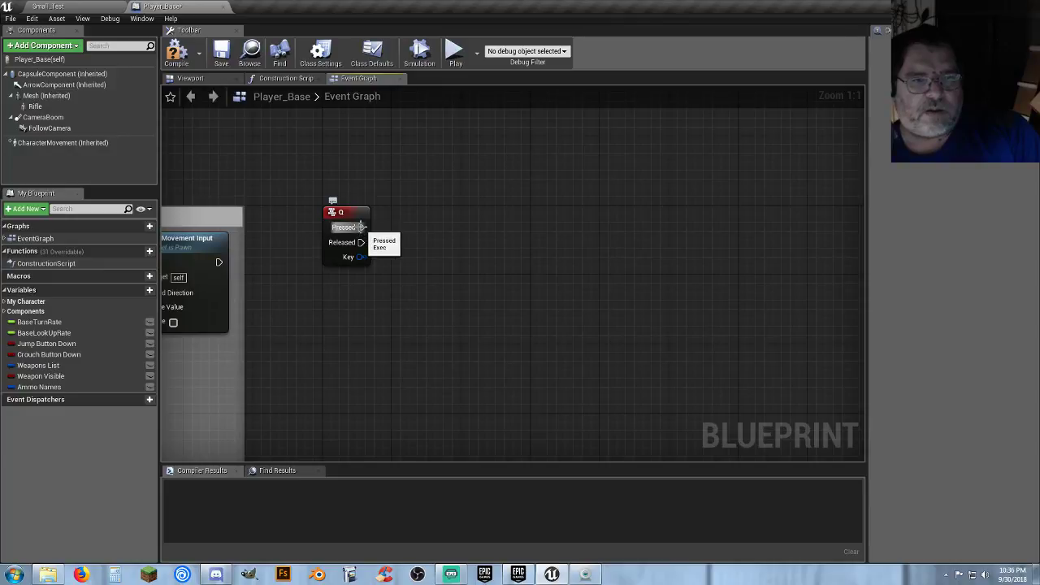
# - Add a Play Sound at Location node driven by the Pressed output of the Q event
pyautogui.moveTo(360, 227); pyautogui.dragTo(435, 231)
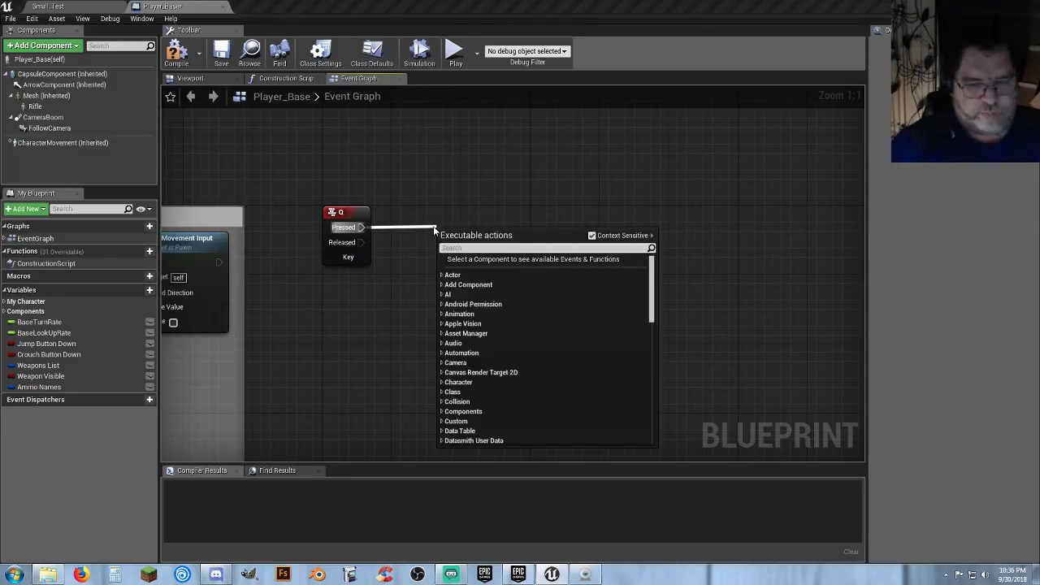
pyautogui.write('okat')
pyautogui.press('BackSpace')
pyautogui.press('BackSpace')
pyautogui.press('BackSpace')
pyautogui.press('BackSpace')
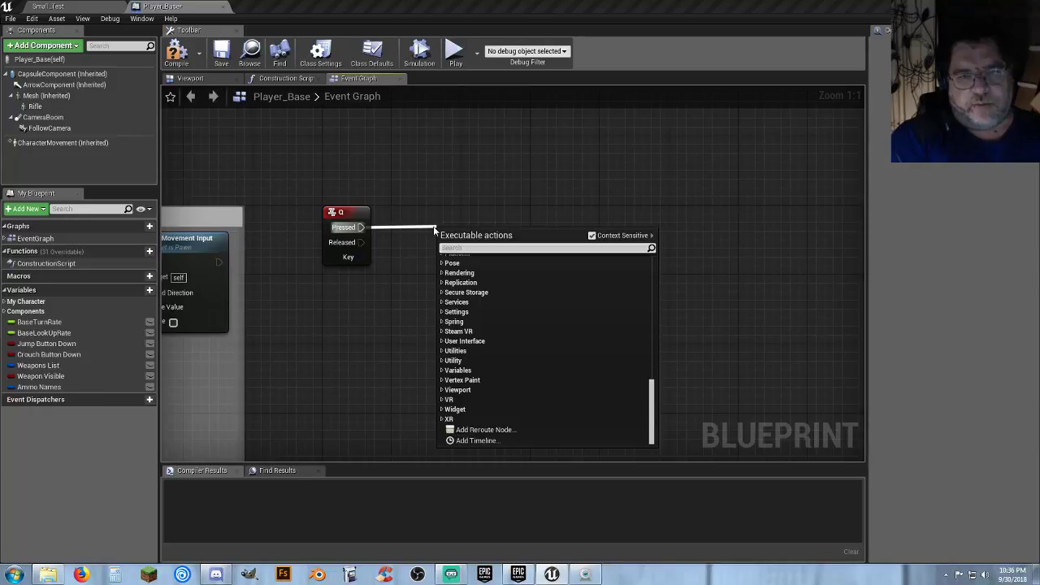
pyautogui.write('plays')
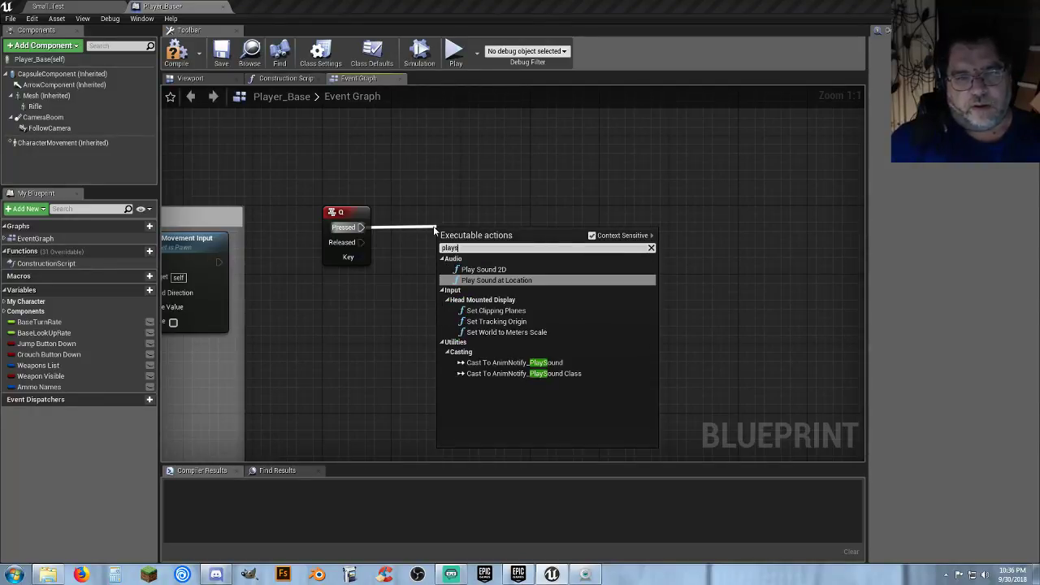
pyautogui.click(494, 280)
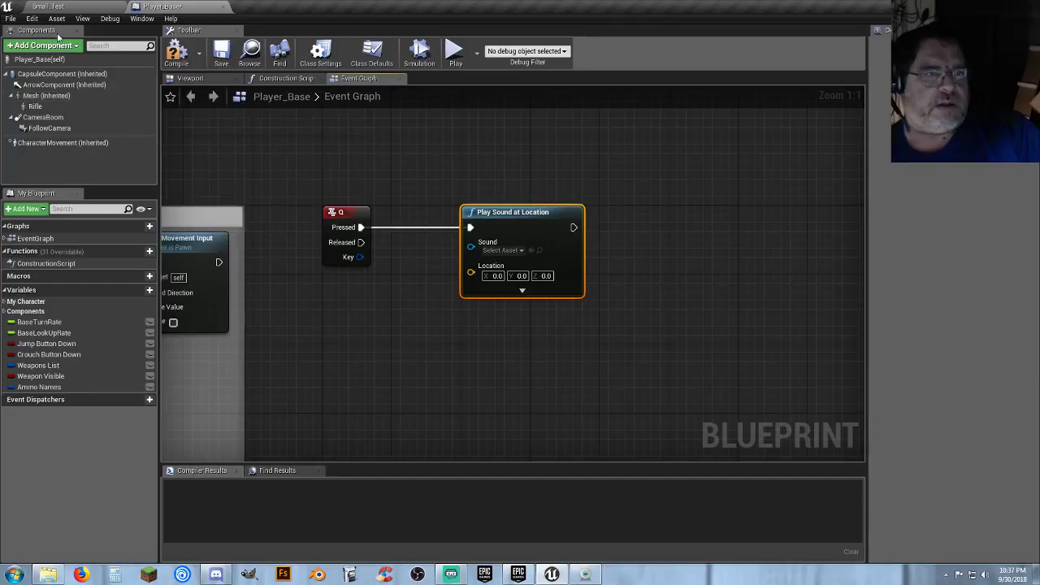
# - Examine the available sound waves and cues in the StarterContent/Audio folder of the Small_Test project content
pyautogui.click(67, 6)
pyautogui.scroll(-1, 68, 460)
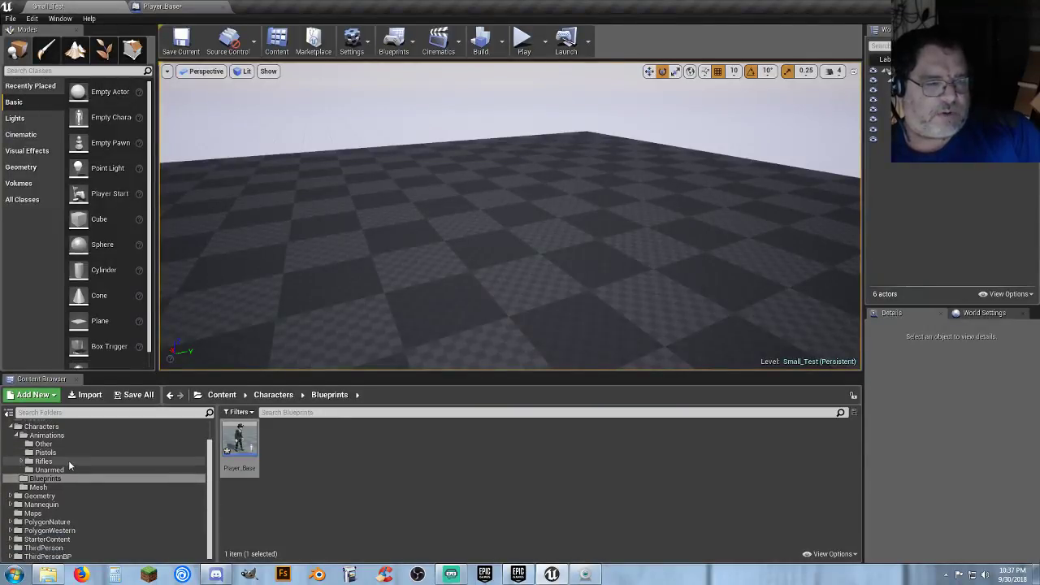
pyautogui.click(10, 539)
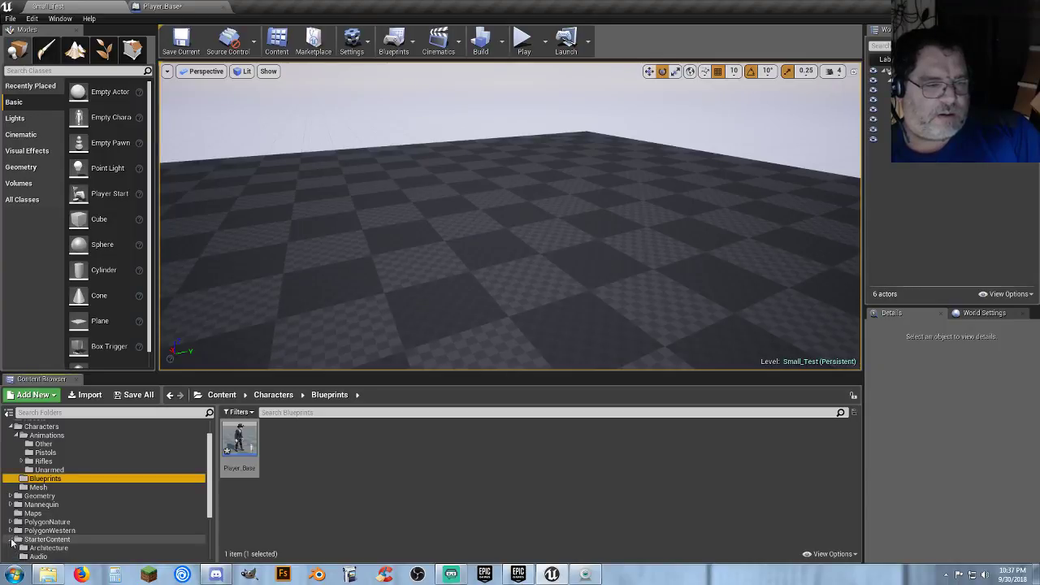
pyautogui.scroll(-1, 27, 543)
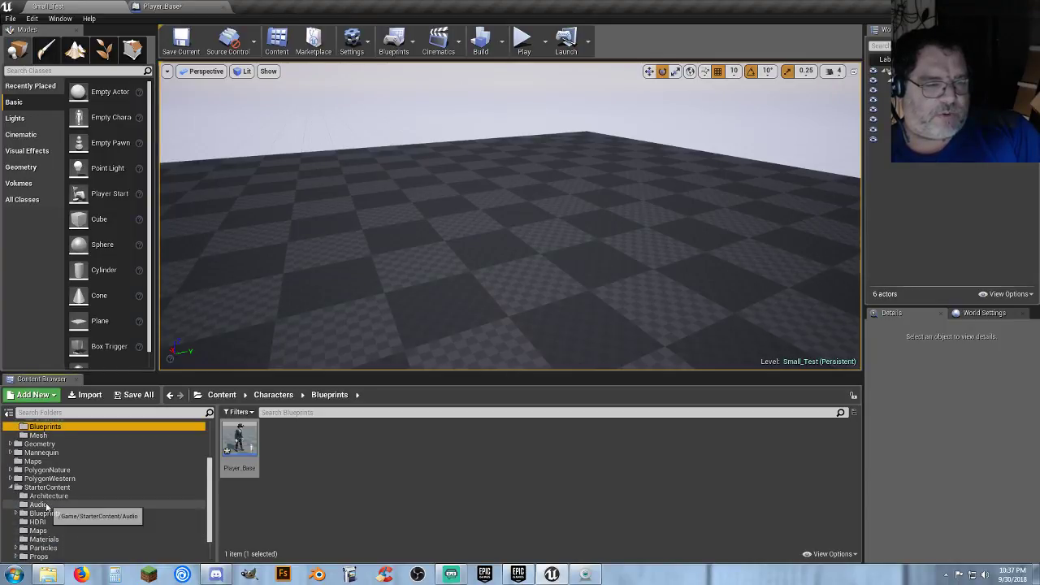
pyautogui.click(41, 505)
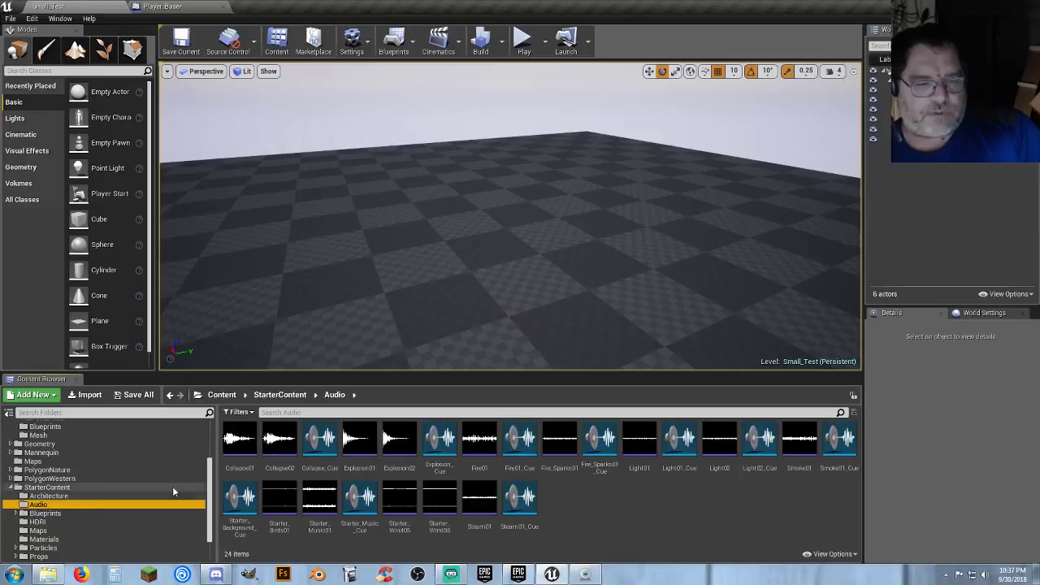
pyautogui.click(321, 440)
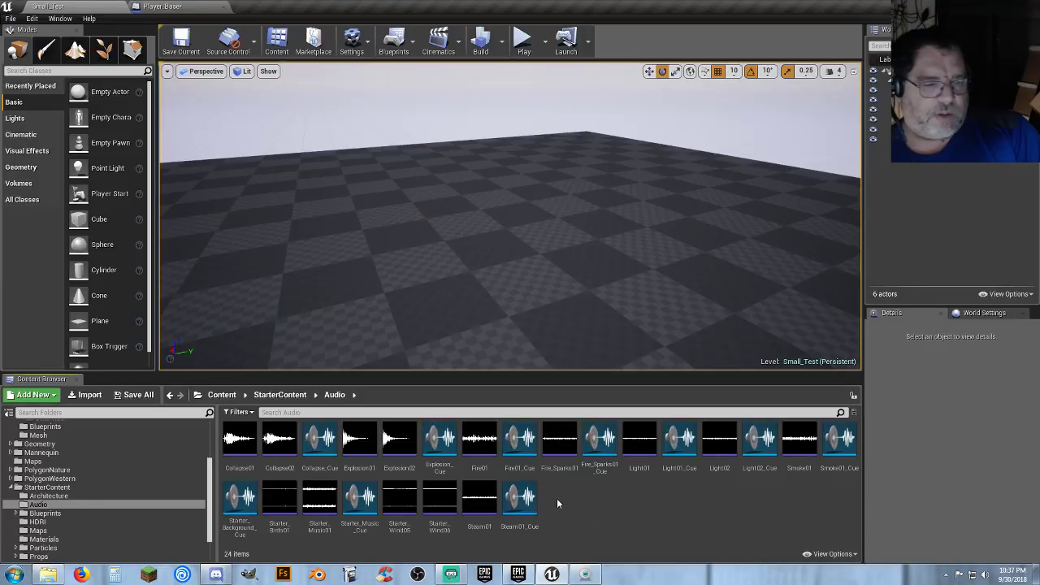
# - Create a folder named Attenuations inside Assets/Audio, beside the Effects folder
pyautogui.scroll(3, 118, 507)
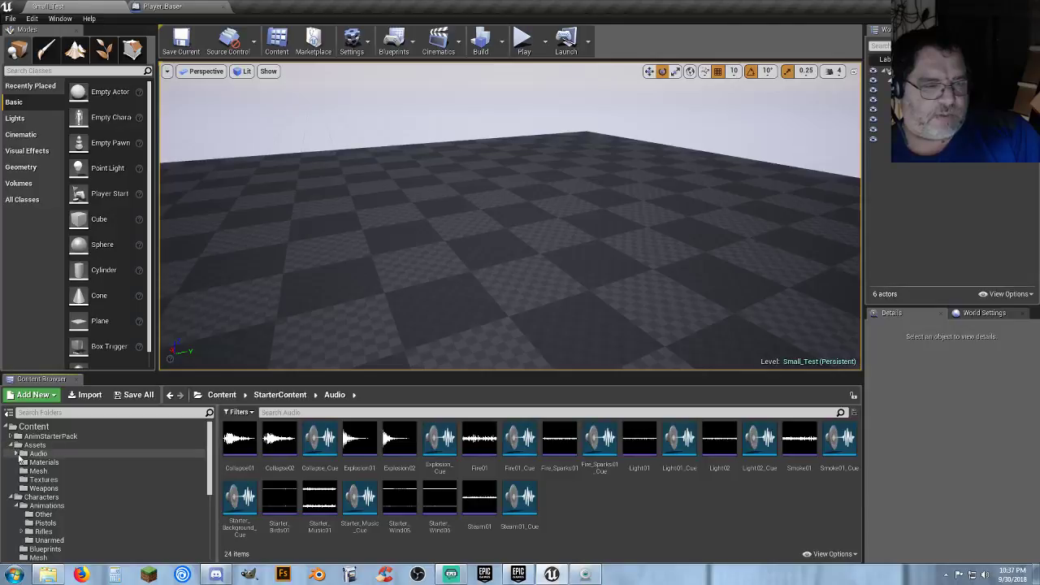
pyautogui.click(18, 454)
pyautogui.click(36, 462)
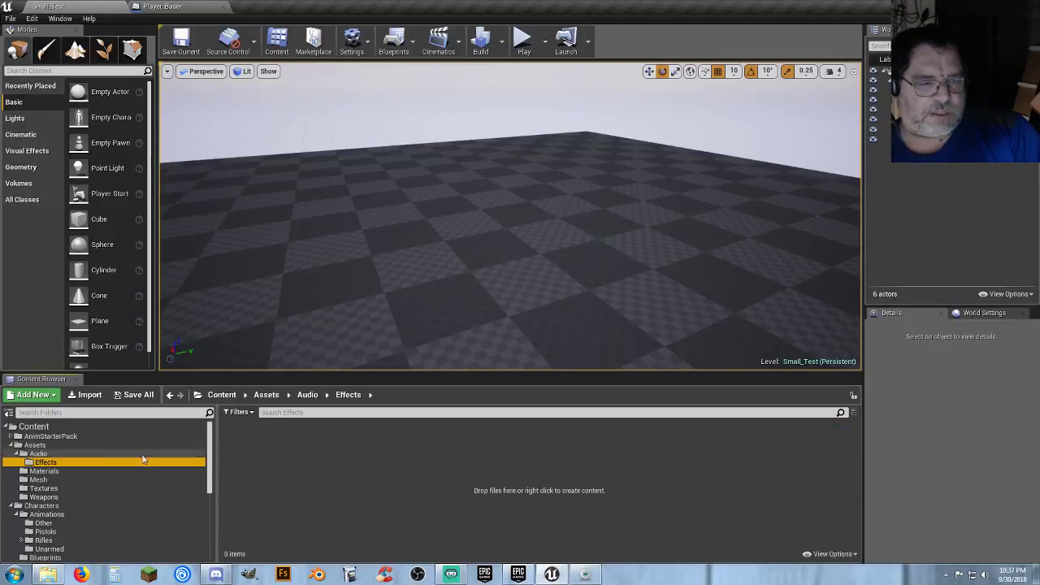
pyautogui.click(38, 453)
pyautogui.rightClick(290, 443)
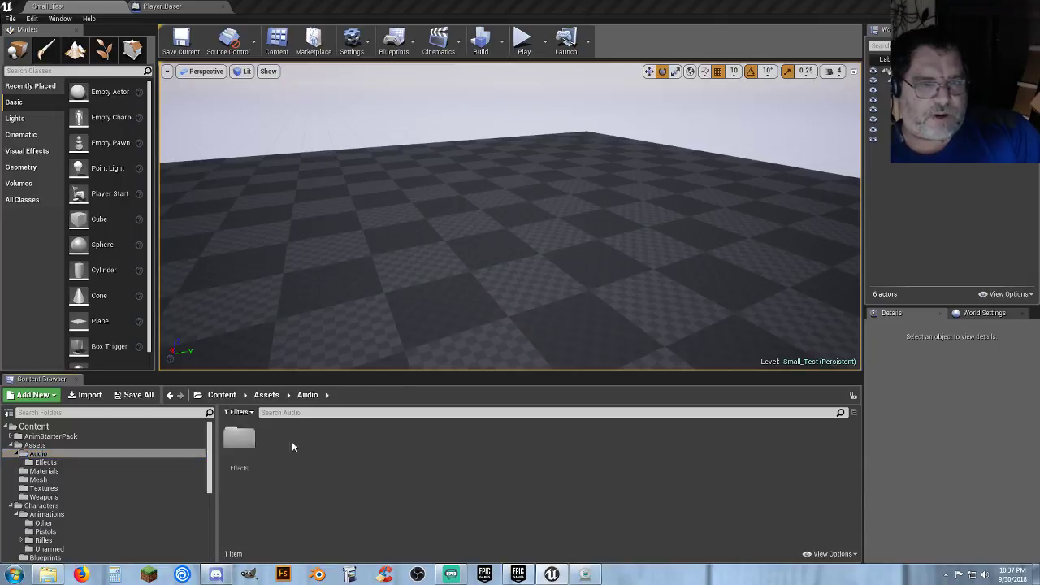
pyautogui.click(328, 118)
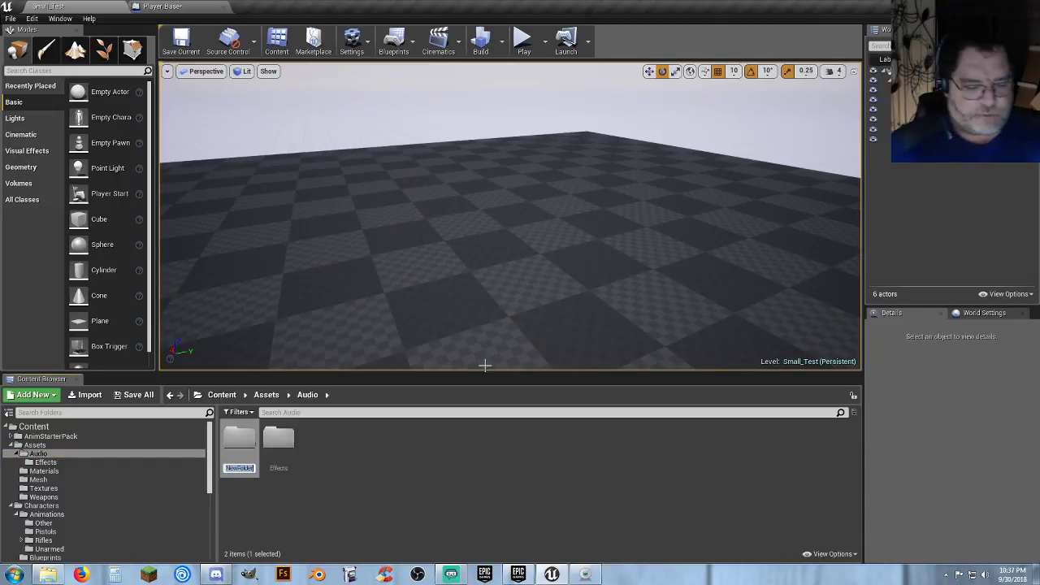
pyautogui.write('Al')
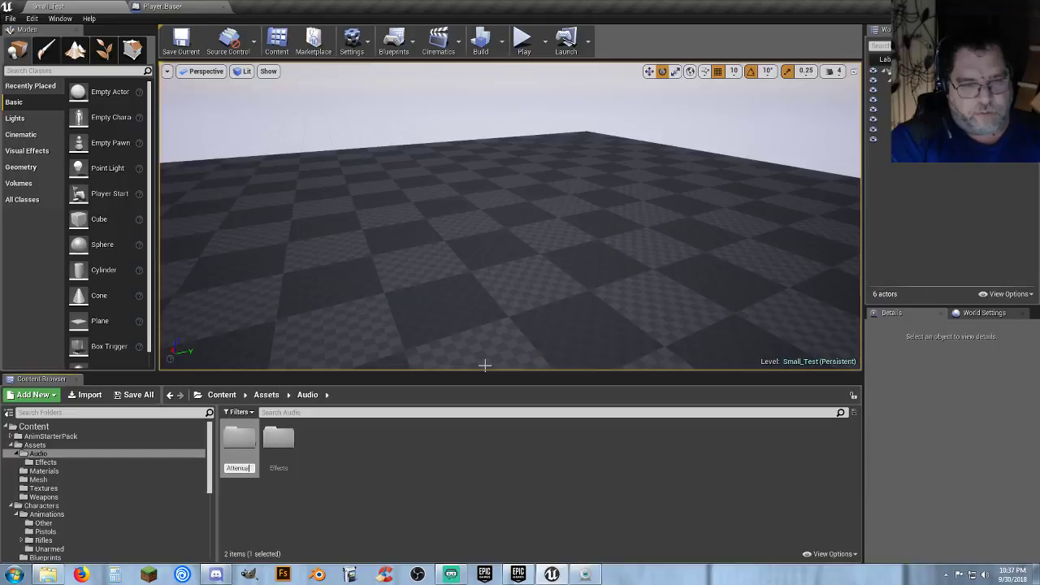
pyautogui.write('tenuations')
pyautogui.press('Return')
# - Create a Sound Attenuation named Player_AT in the Attenuations folder with inner radius 300 and falloff distance 1200, and save and close it
pyautogui.doubleClick(240, 445)
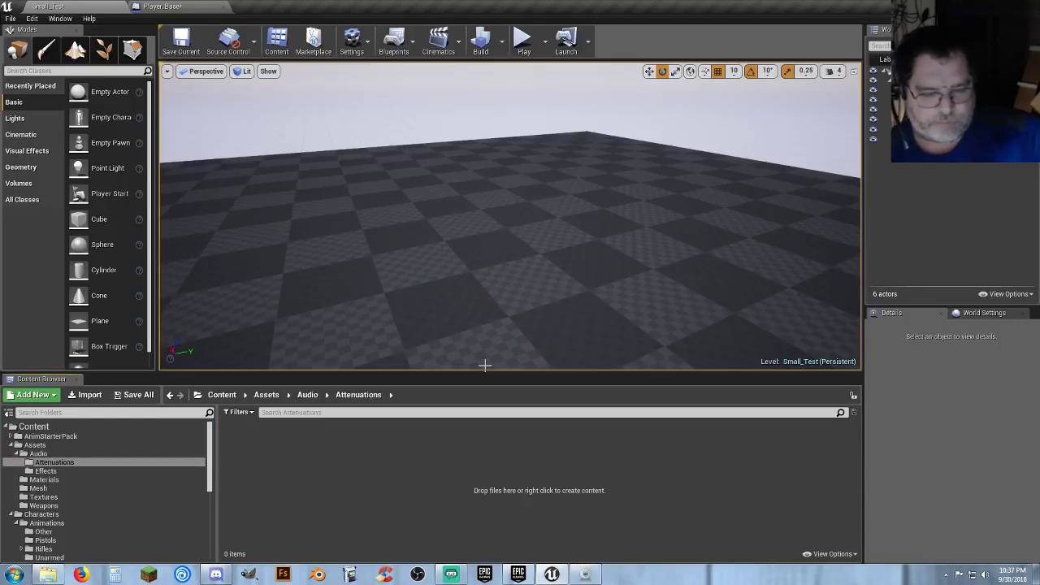
pyautogui.rightClick(308, 441)
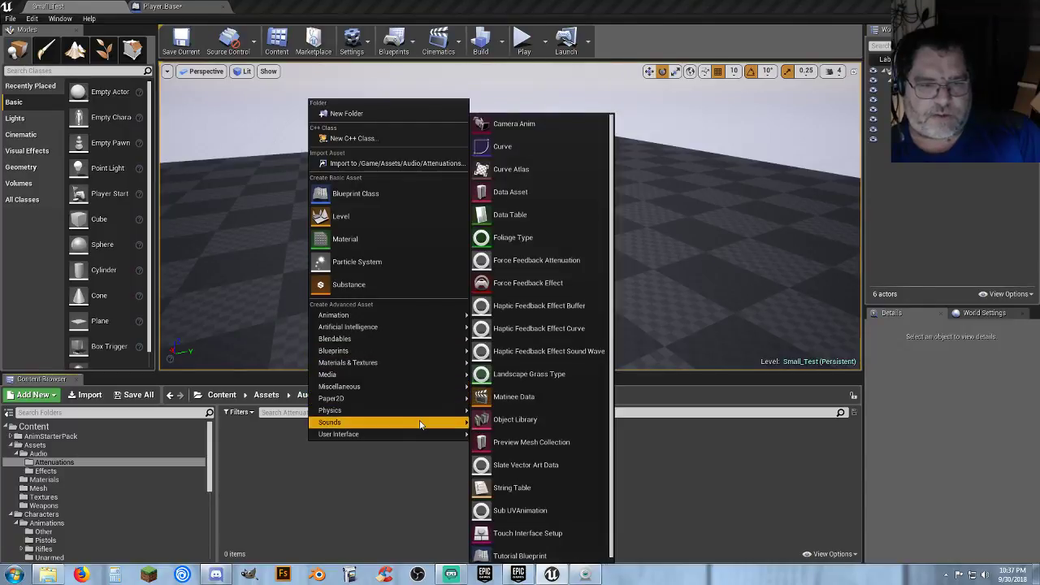
pyautogui.moveTo(428, 422)
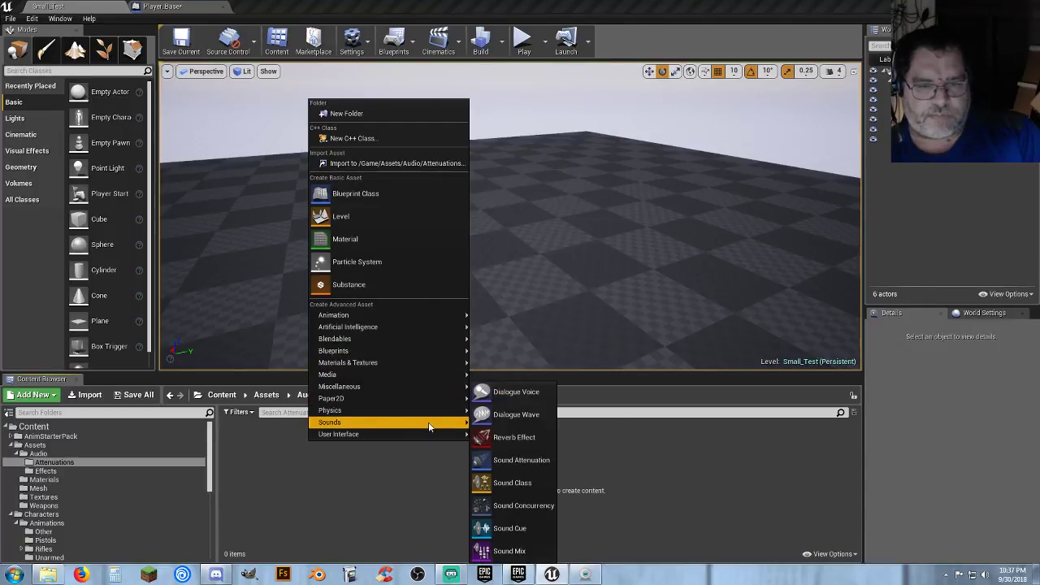
pyautogui.click(550, 463)
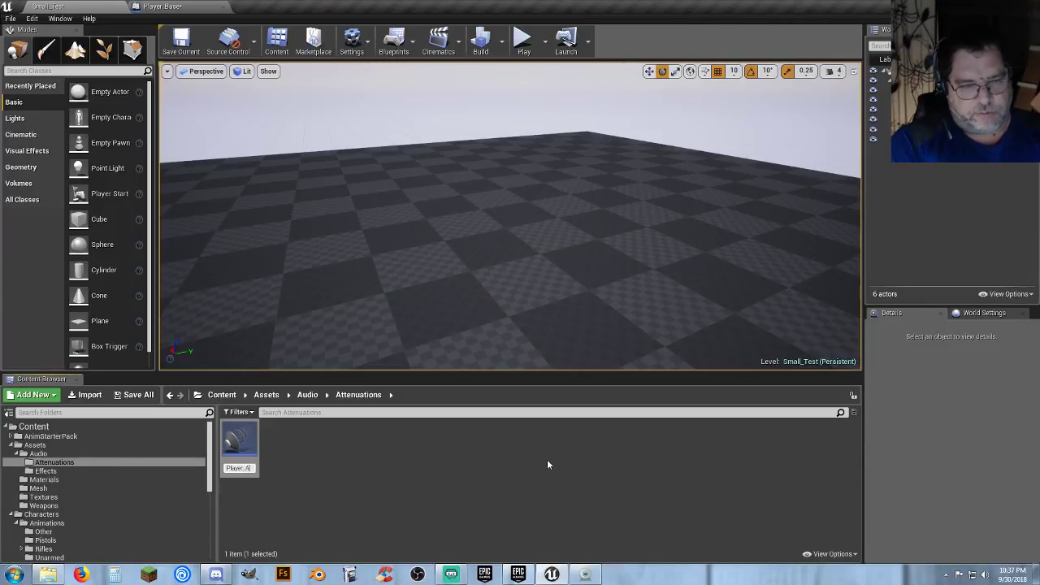
pyautogui.write('Player_ATT')
pyautogui.press('Return')
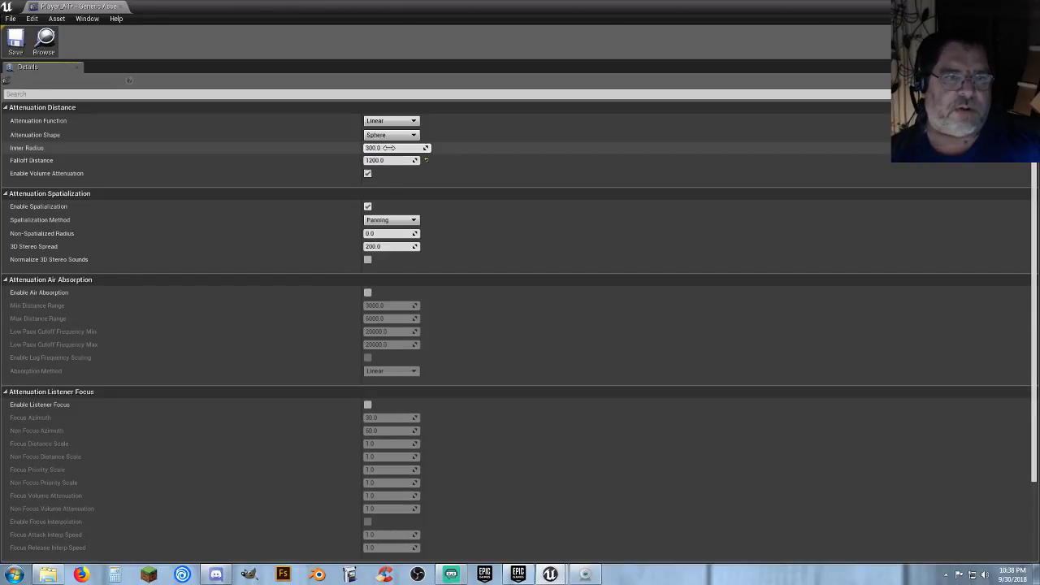
pyautogui.click(23, 49)
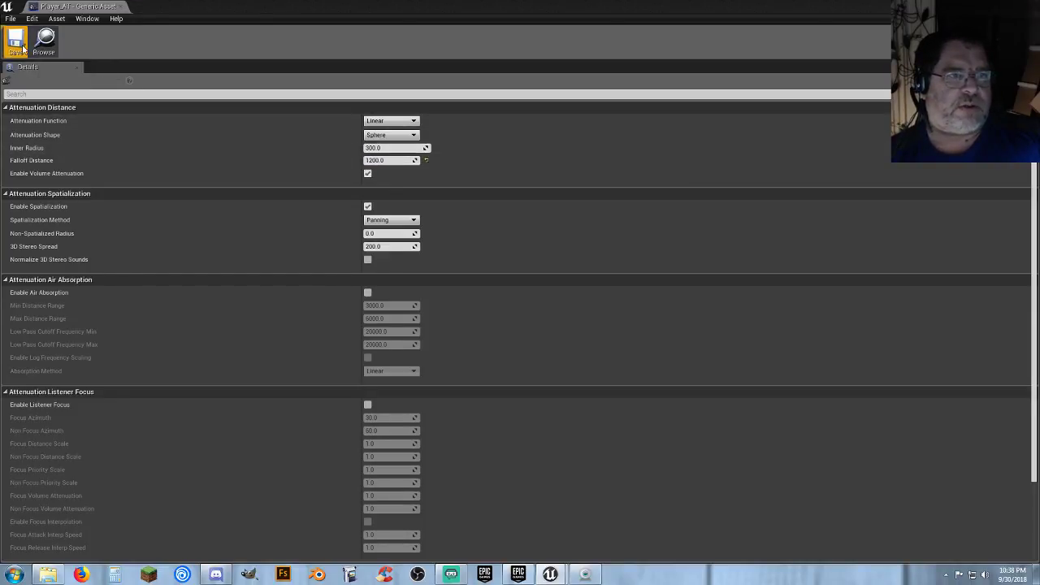
pyautogui.click(120, 6)
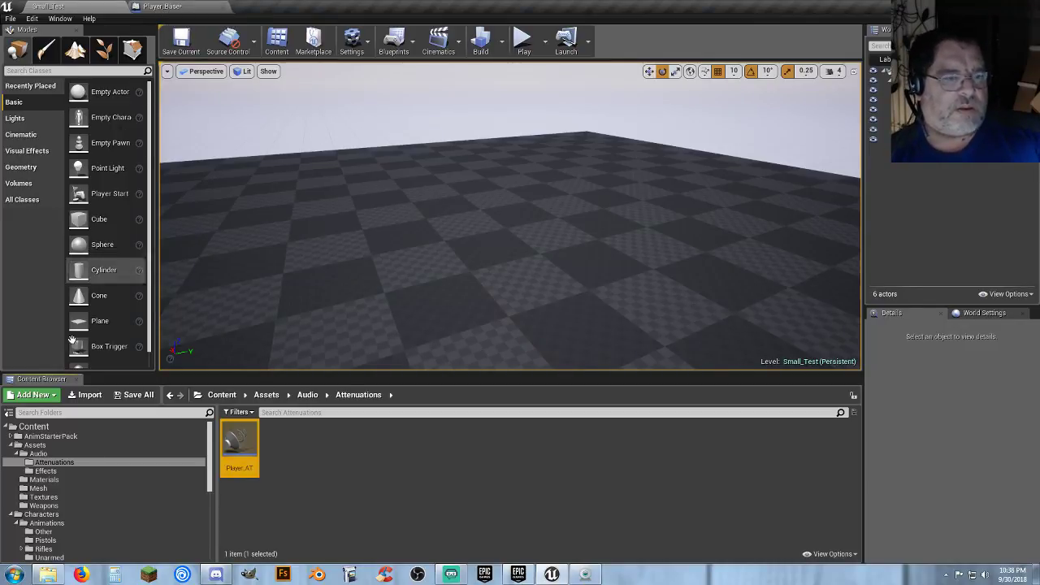
# - In the Player_Base Event Graph, set the Play Sound at Location node's sound to Collapse_Cue and check its advanced inputs
pyautogui.click(163, 7)
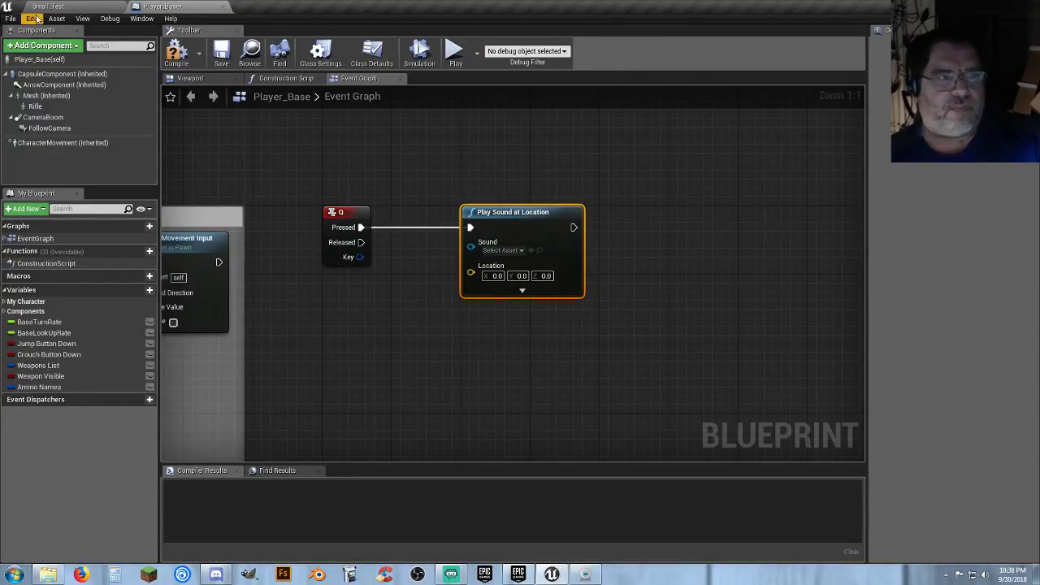
pyautogui.click(512, 250)
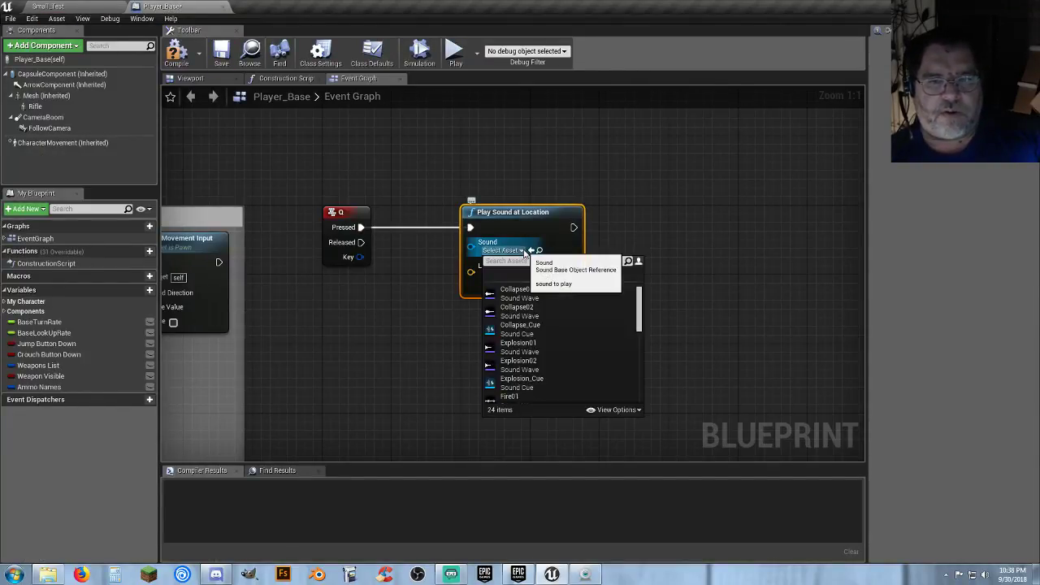
pyautogui.click(551, 327)
pyautogui.click(520, 293)
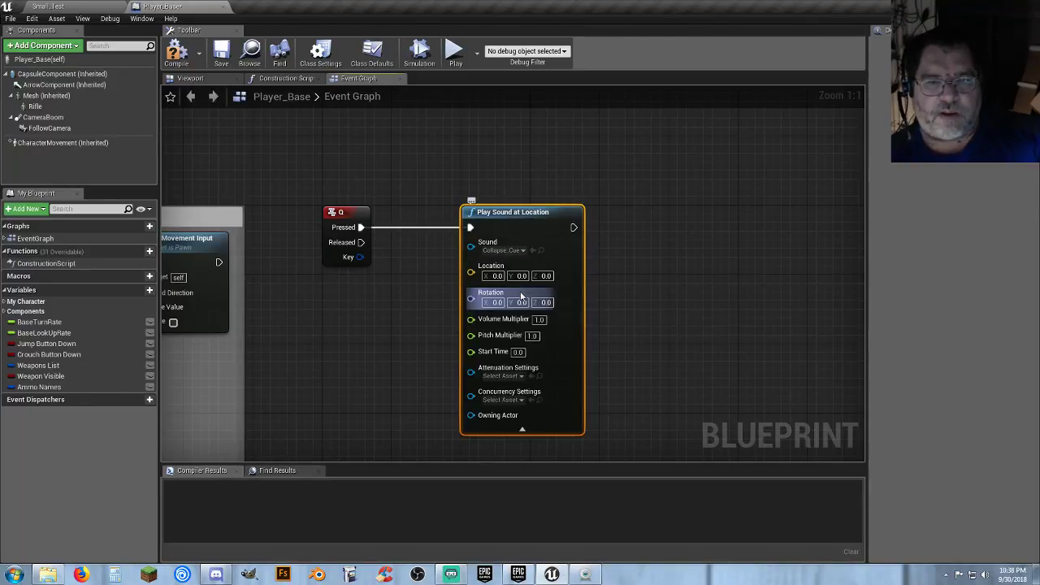
pyautogui.click(430, 304)
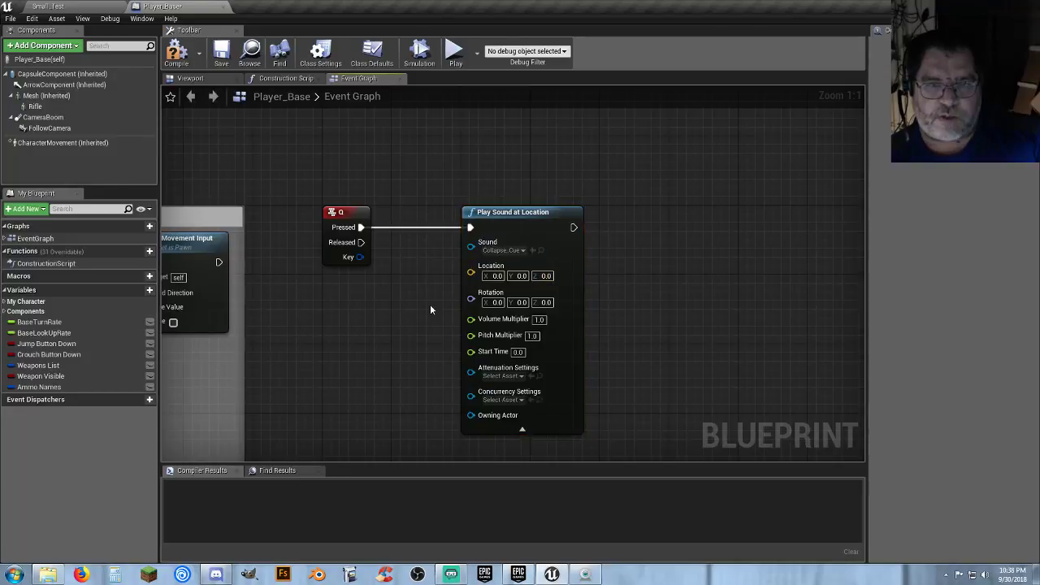
pyautogui.click(523, 431)
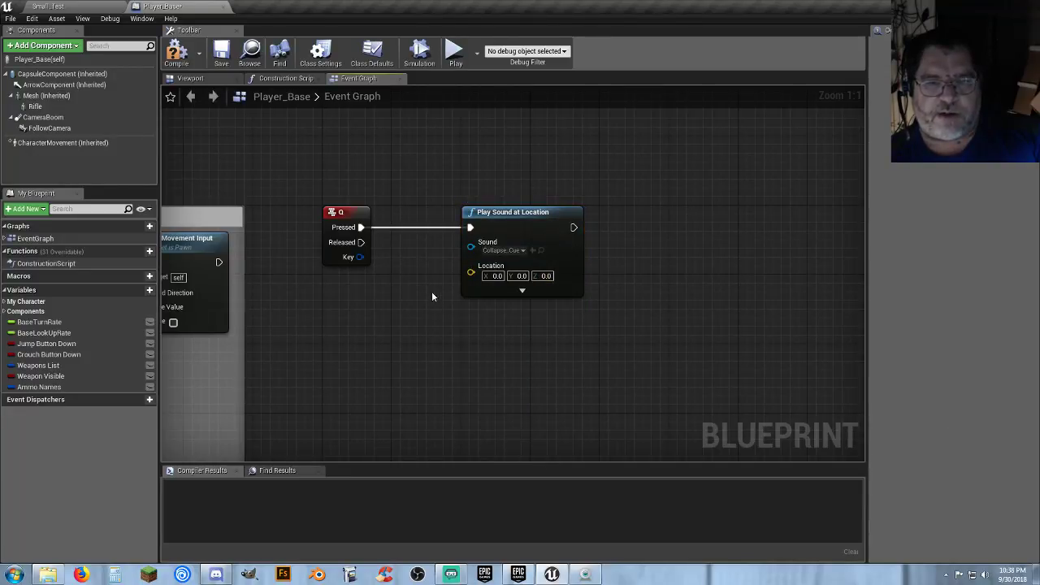
# - Open Collapse_Cue from StarterContent/Audio, assign Player_AT as its attenuation settings, and save and close the cue
pyautogui.click(88, 8)
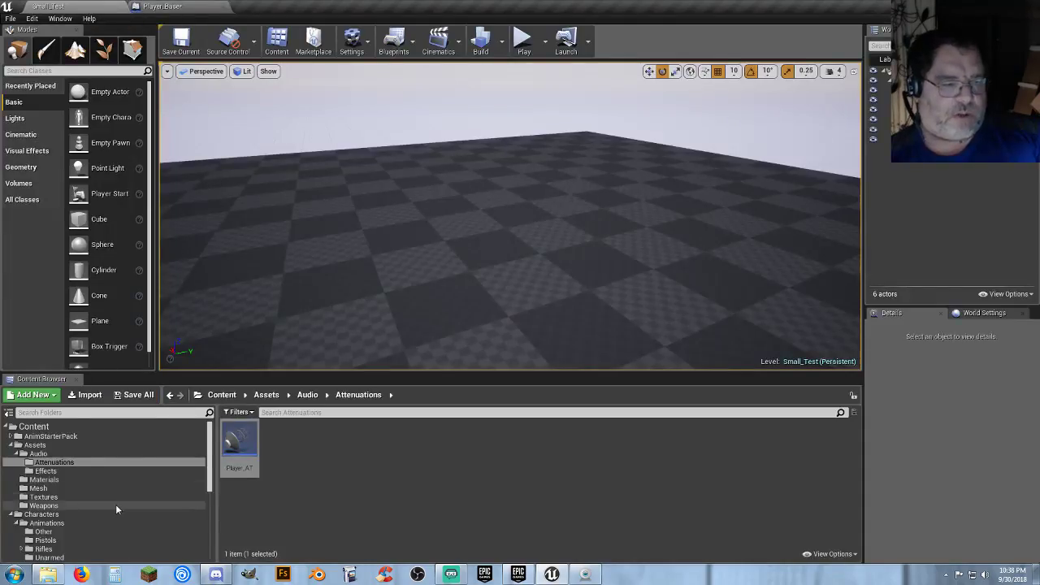
pyautogui.scroll(-3, 113, 505)
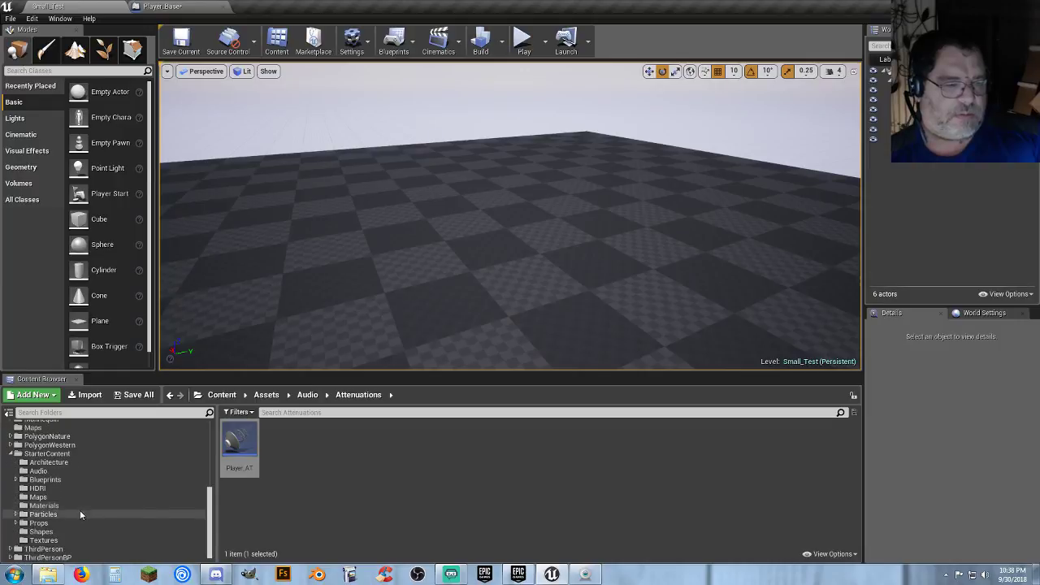
pyautogui.click(45, 472)
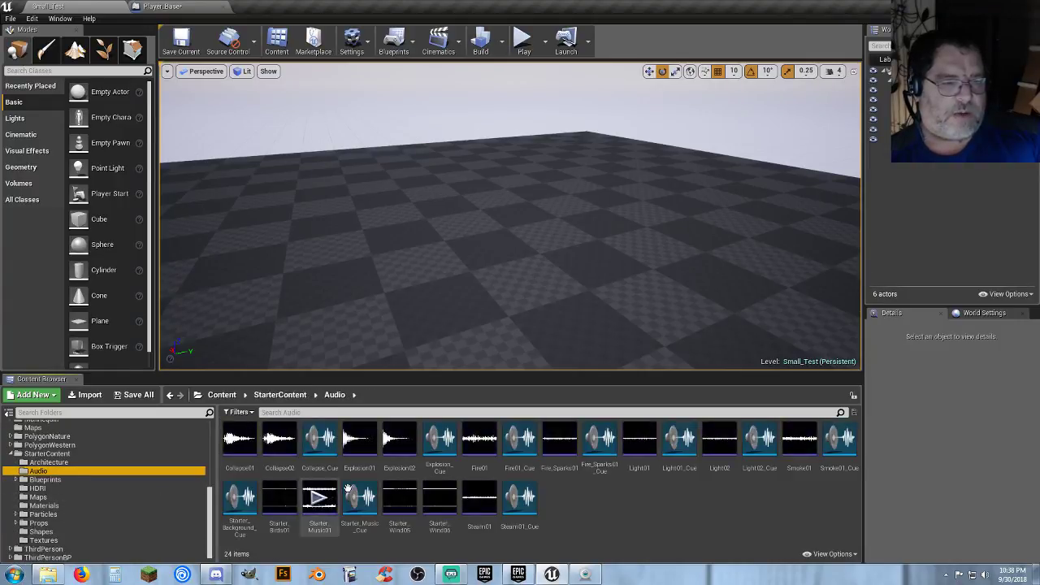
pyautogui.doubleClick(320, 443)
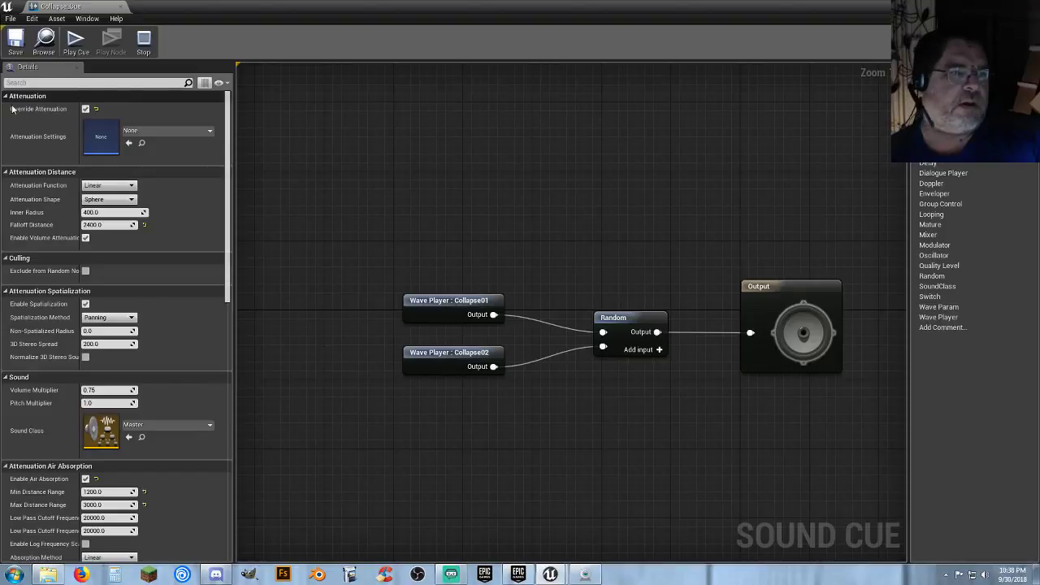
pyautogui.click(177, 130)
pyautogui.click(172, 238)
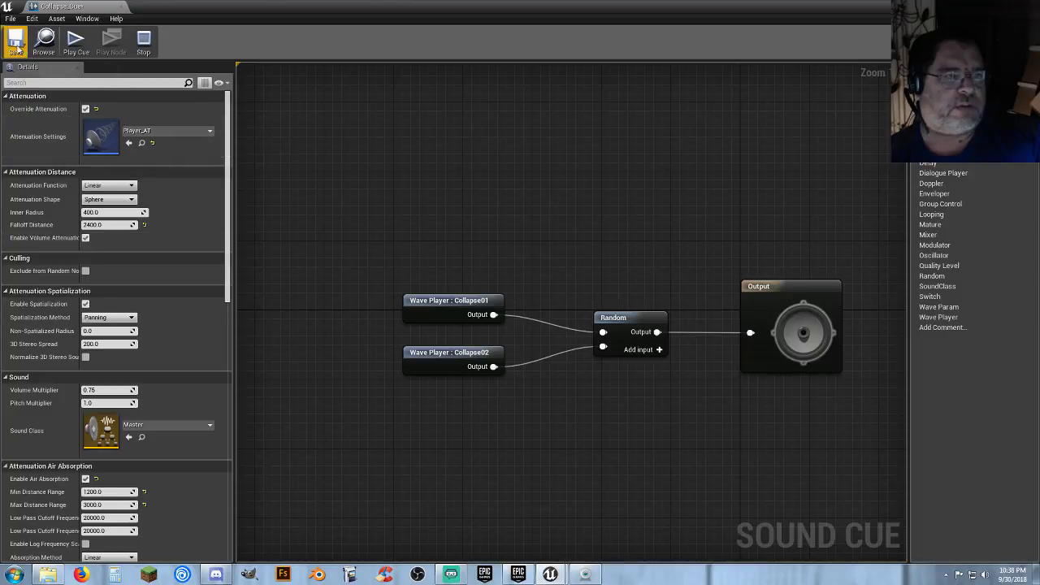
pyautogui.click(121, 7)
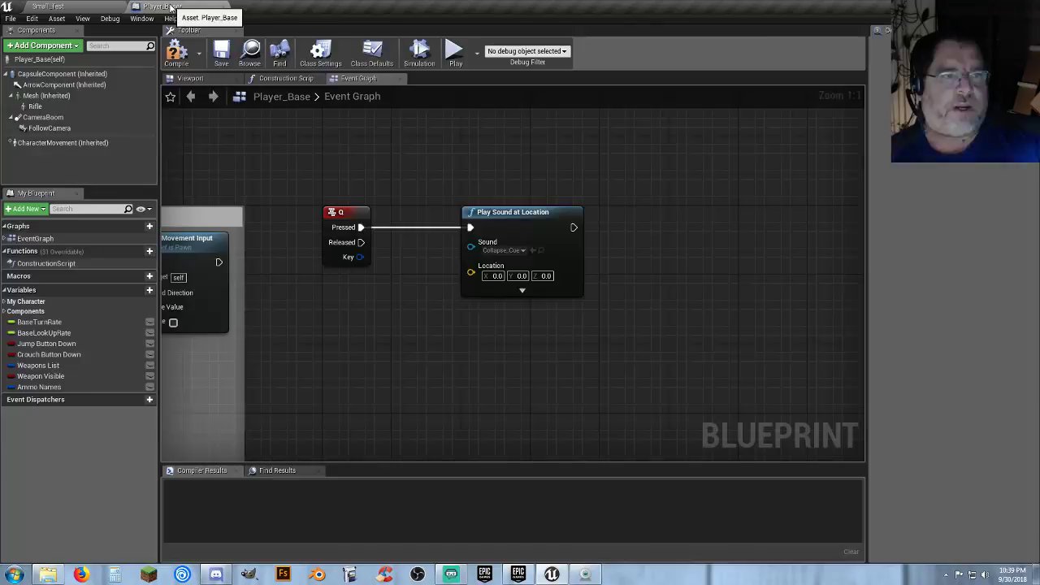
# - Add a Mesh reference to Player_Base's Event Graph and create a GetWorldLocation node targeting it
pyautogui.click(162, 7)
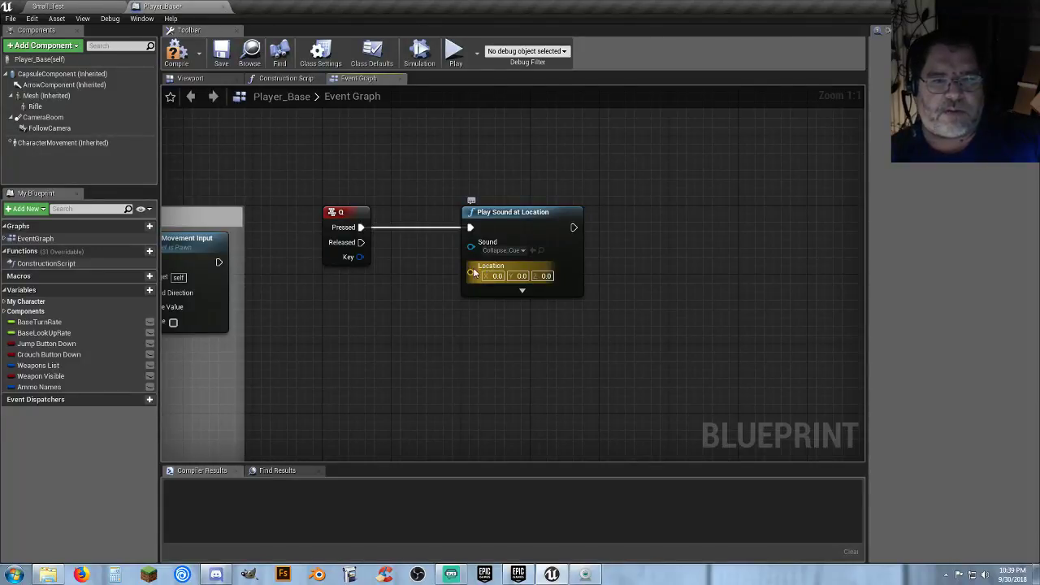
pyautogui.click(37, 97)
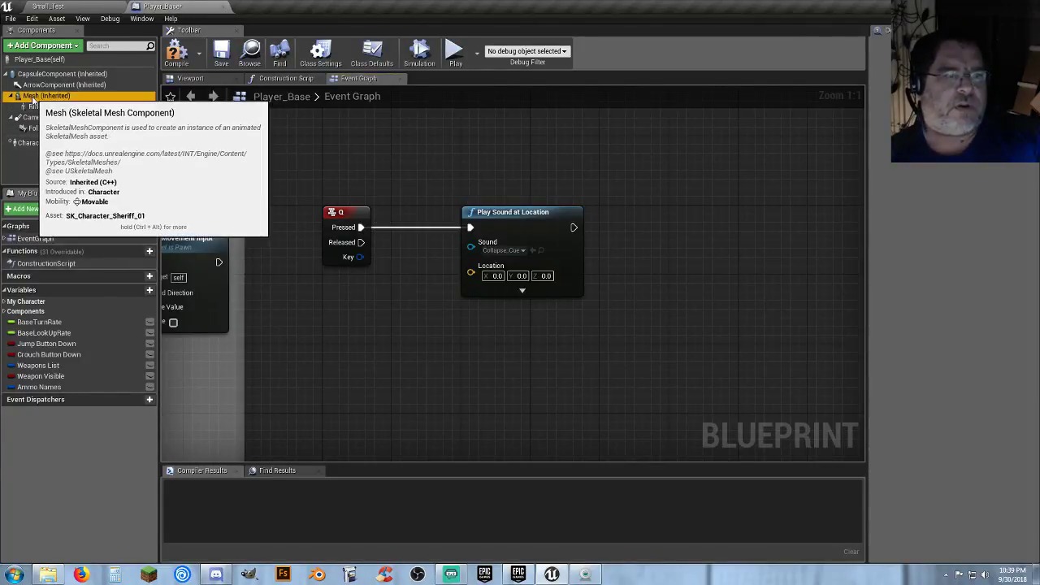
pyautogui.moveTo(34, 96); pyautogui.dragTo(436, 332)
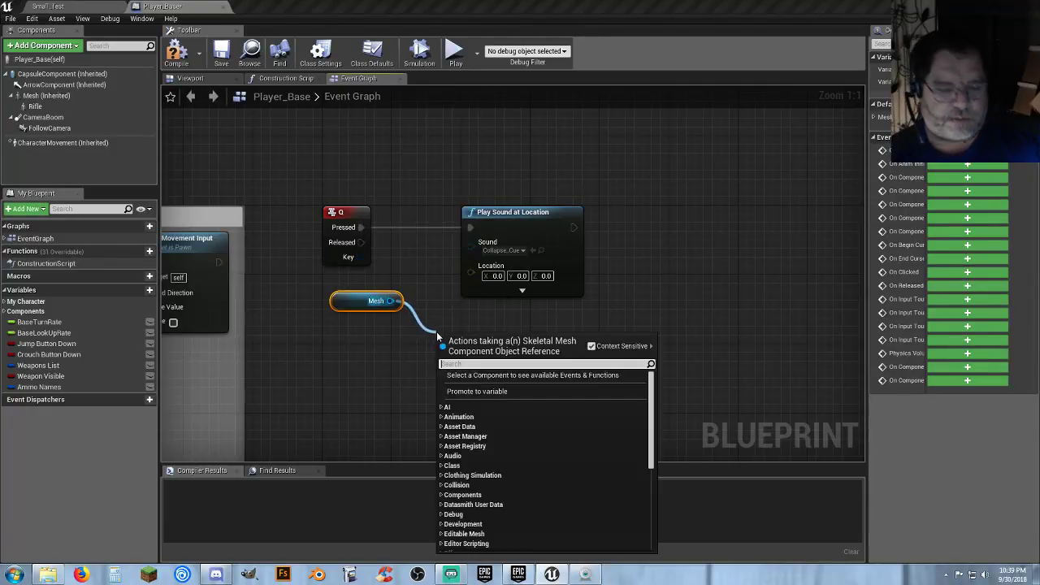
pyautogui.write('getacto')
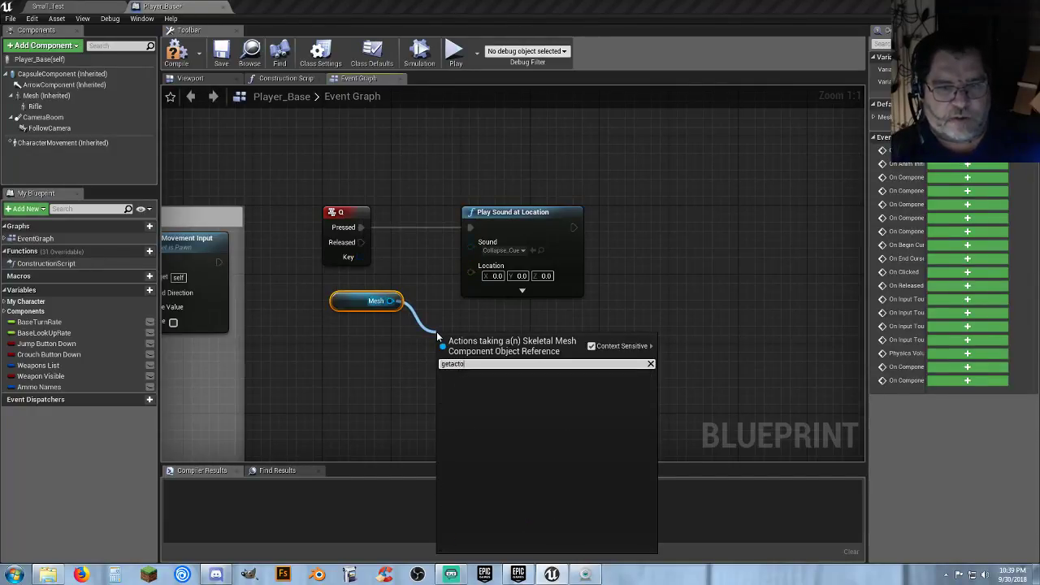
pyautogui.press('BackSpace')
pyautogui.press('BackSpace')
pyautogui.press('BackSpace')
pyautogui.press('BackSpace')
pyautogui.write('world')
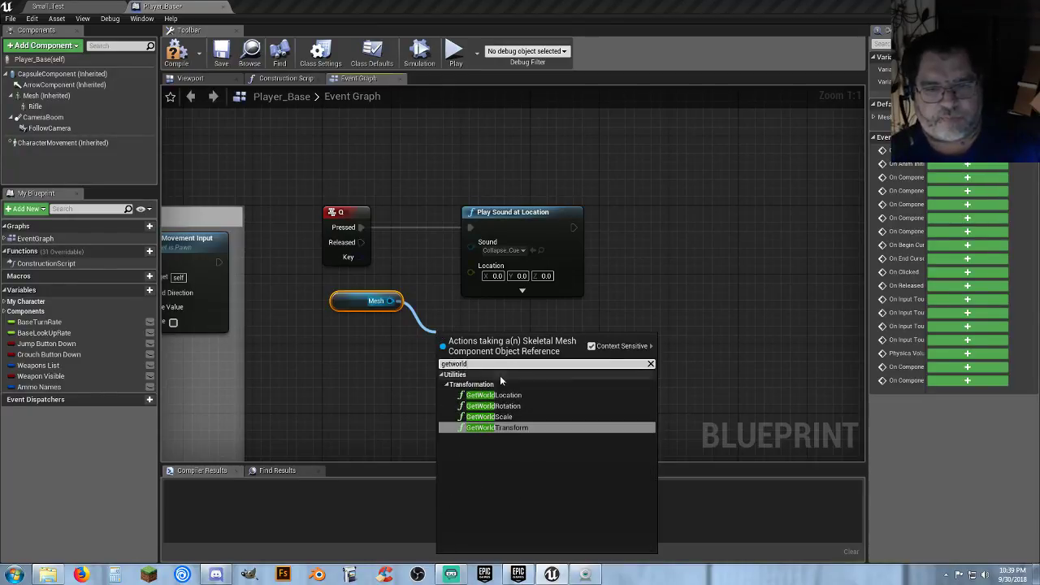
pyautogui.click(494, 395)
# - Connect GetWorldLocation's return value to the Location input of Play Sound at Location, and space the nodes out neatly
pyautogui.moveTo(481, 228); pyautogui.dragTo(568, 227)
pyautogui.moveTo(476, 347); pyautogui.dragTo(445, 267)
pyautogui.moveTo(511, 290); pyautogui.dragTo(558, 273)
pyautogui.moveTo(552, 323); pyautogui.dragTo(457, 322, button='right')
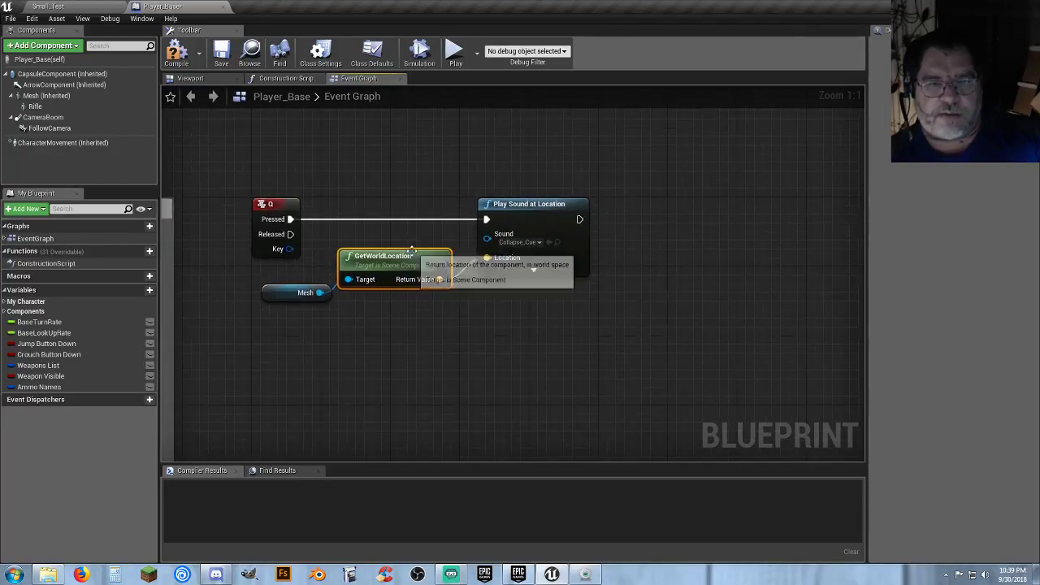
pyautogui.moveTo(414, 256); pyautogui.dragTo(421, 256)
pyautogui.click(445, 334)
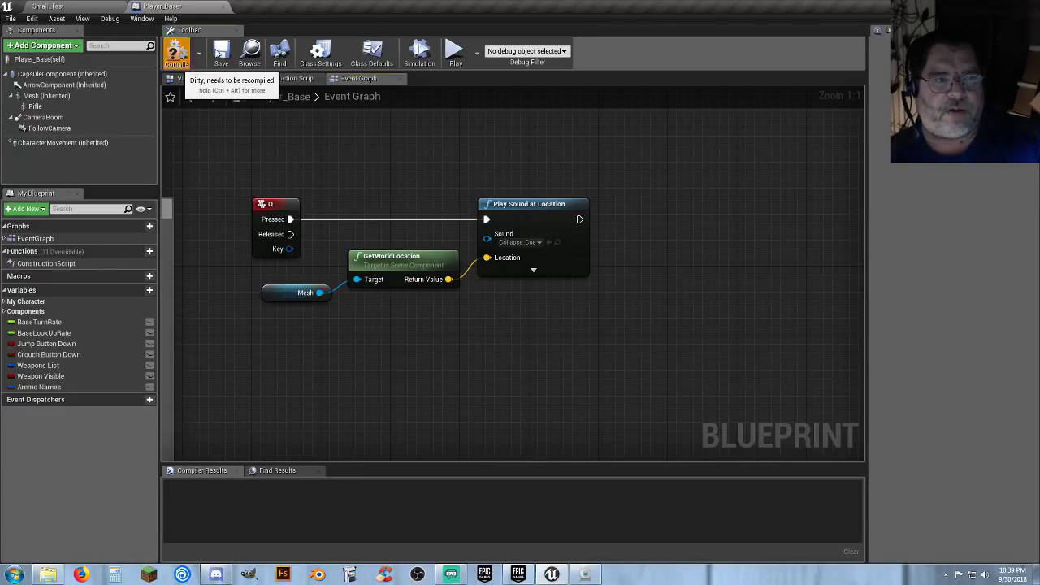
# - Compile and save Player_Base, and play-test the character briefly in Small_Test
pyautogui.click(178, 53)
pyautogui.click(222, 53)
pyautogui.click(90, 9)
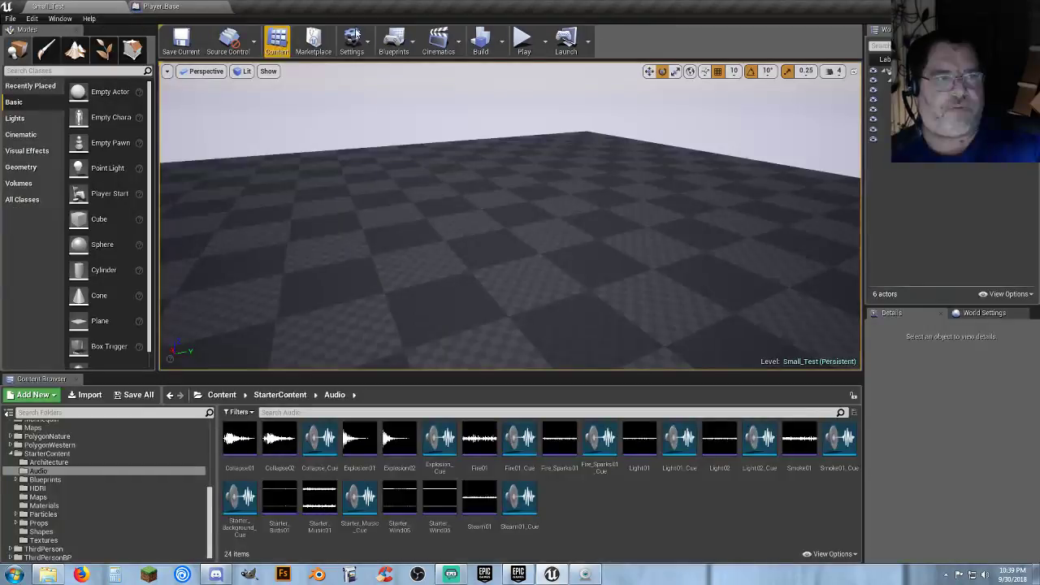
pyautogui.click(524, 37)
pyautogui.press('w')
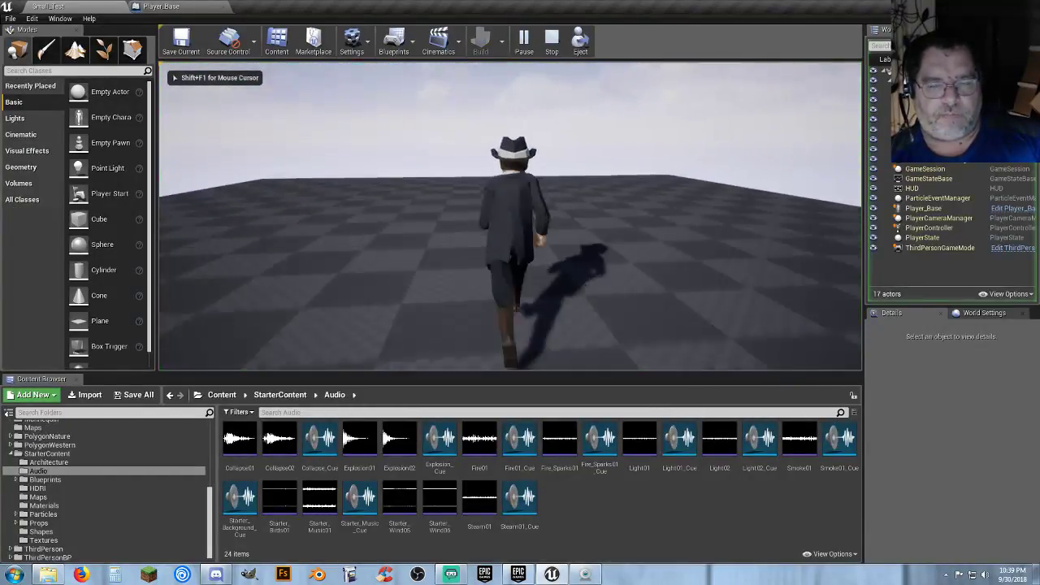
pyautogui.press('w')
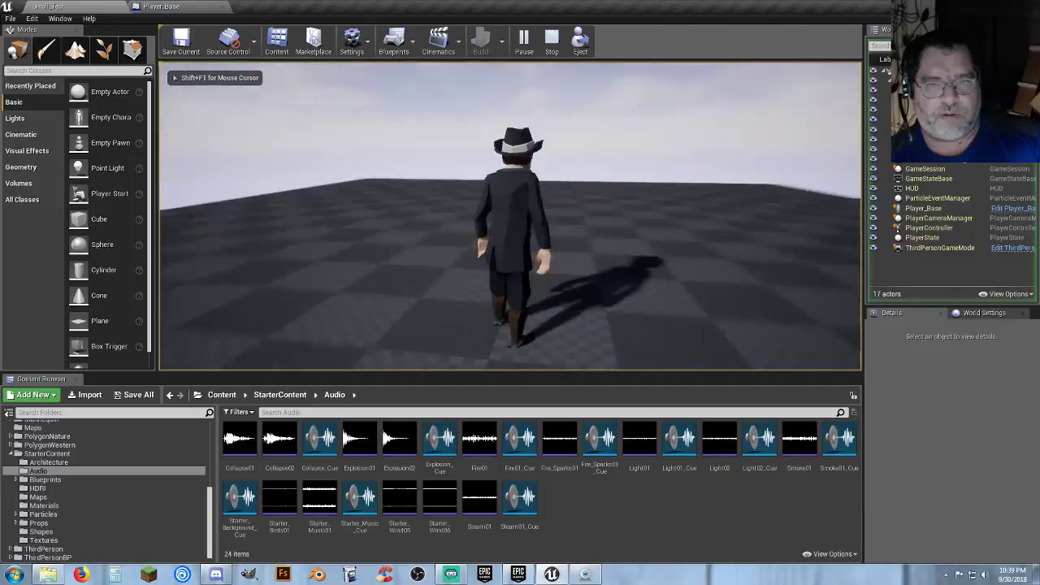
pyautogui.press('Escape')
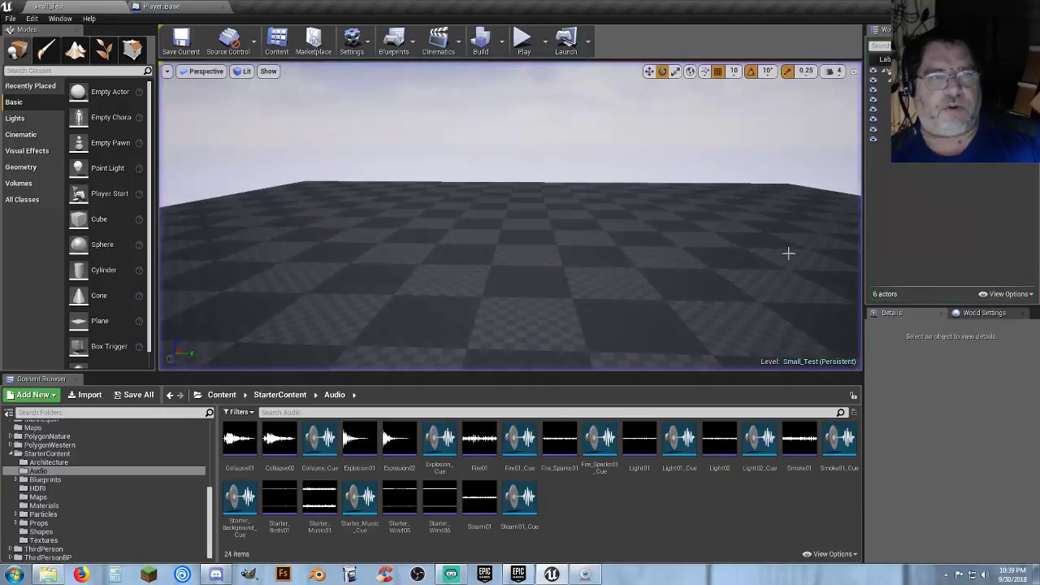
# - Add a Play Animation (Mesh) node after Play Sound at Location in Player_Base and align it with the execution line
pyautogui.click(161, 6)
pyautogui.moveTo(602, 319); pyautogui.dragTo(501, 302, button='right')
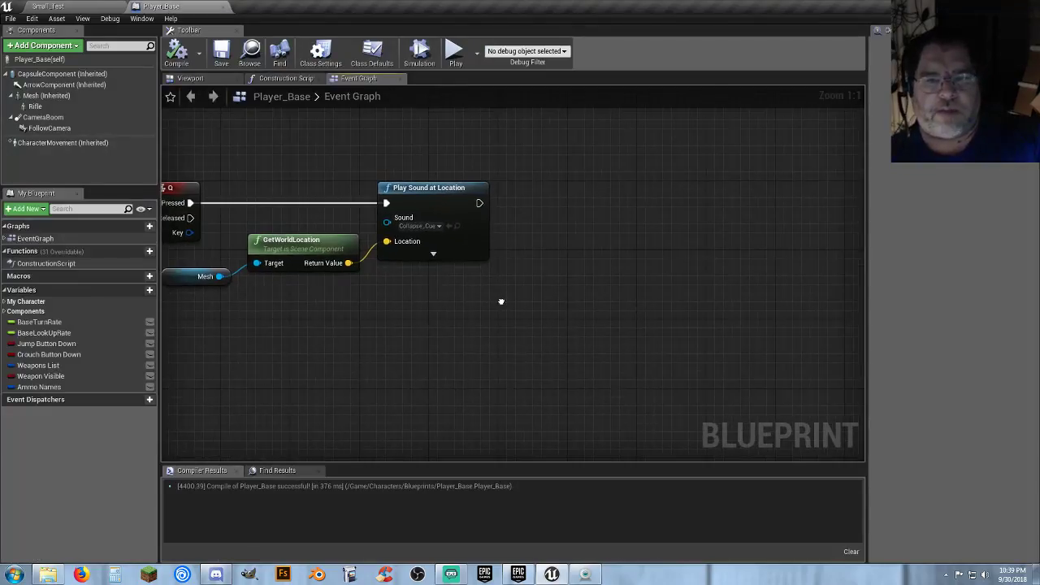
pyautogui.moveTo(480, 203); pyautogui.dragTo(565, 209)
pyautogui.write('p')
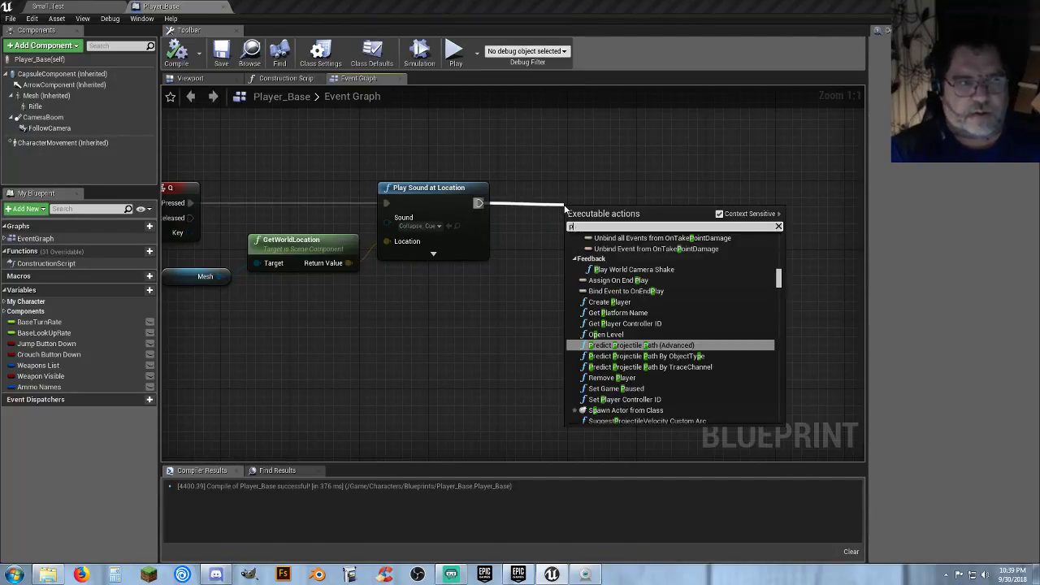
pyautogui.write('layan')
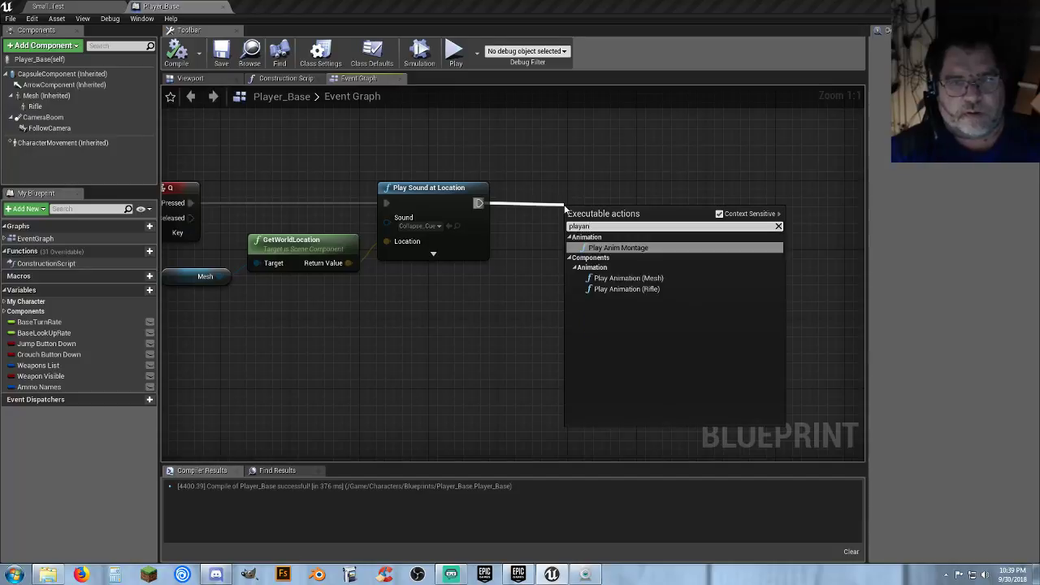
pyautogui.click(667, 279)
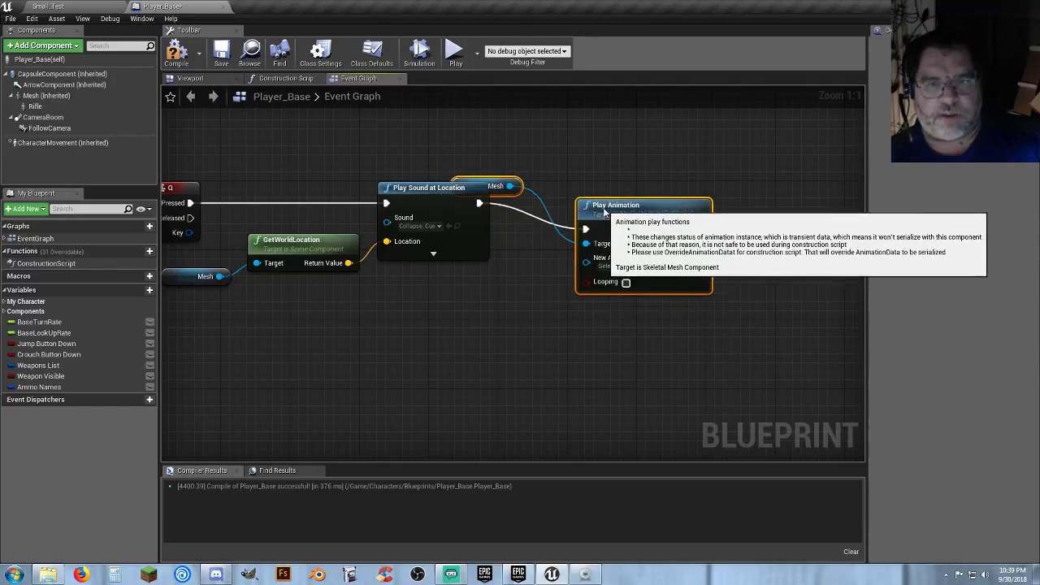
pyautogui.moveTo(606, 213); pyautogui.dragTo(563, 188)
pyautogui.click(440, 178)
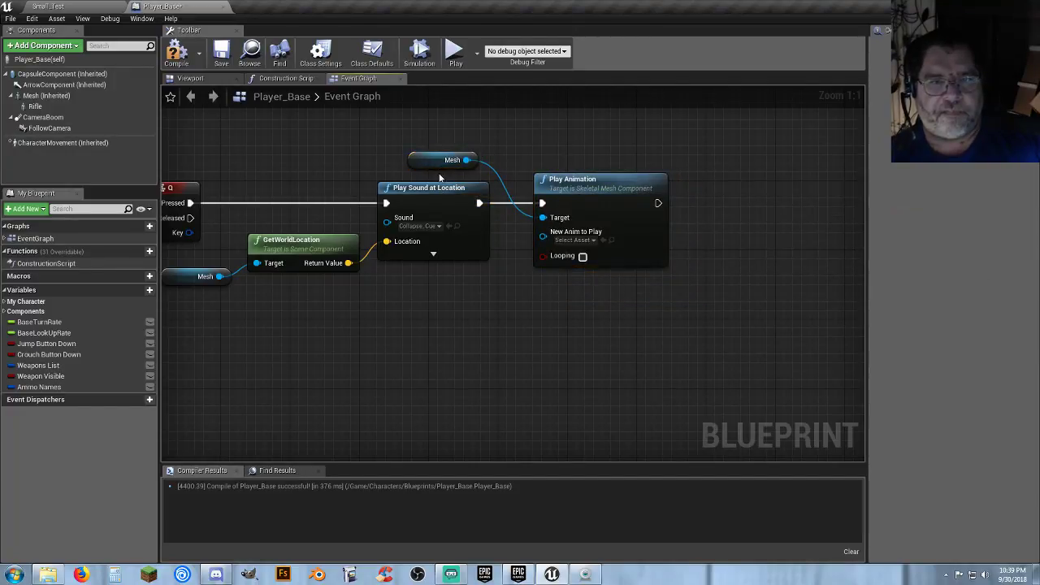
# - Delete the extra Mesh node, connect the original Mesh reference to Play Animation's Target, and move it below the other nodes
pyautogui.moveTo(429, 160); pyautogui.dragTo(431, 329)
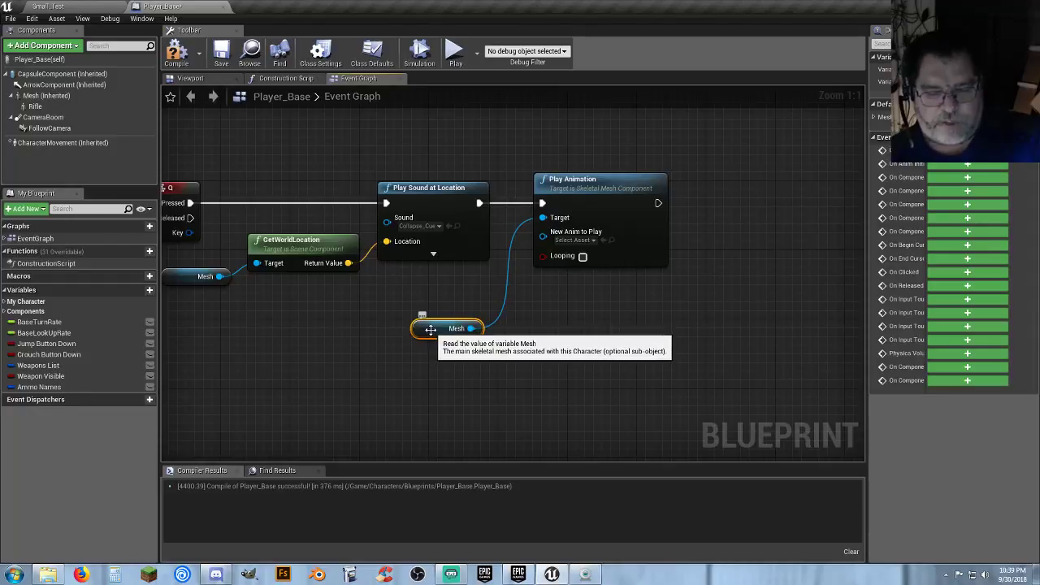
pyautogui.press('Delete')
pyautogui.moveTo(219, 277); pyautogui.dragTo(543, 217)
pyautogui.moveTo(178, 275); pyautogui.dragTo(180, 301)
pyautogui.moveTo(287, 331); pyautogui.dragTo(386, 321, button='right')
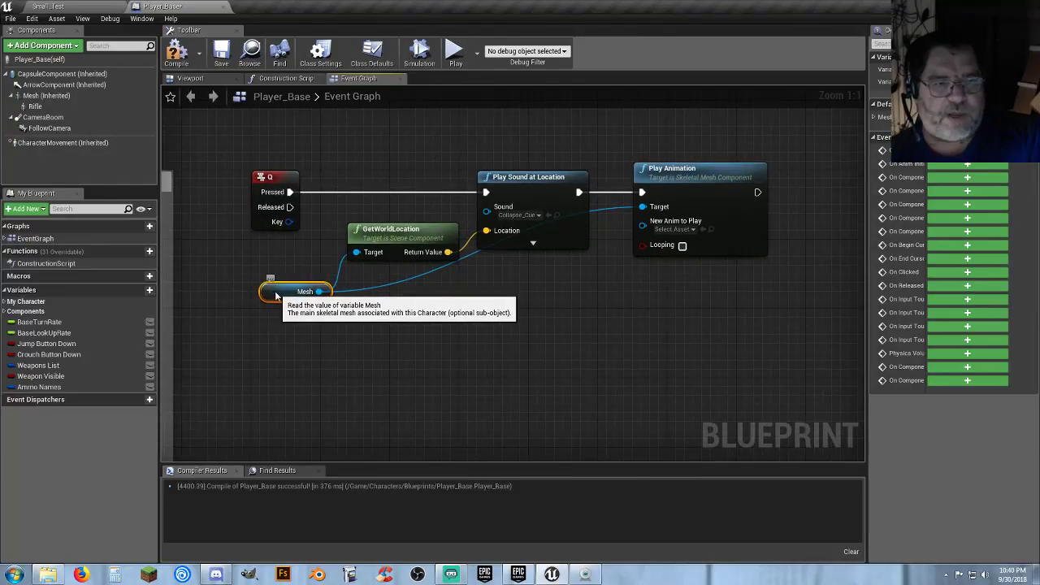
pyautogui.moveTo(276, 293); pyautogui.dragTo(269, 323)
pyautogui.click(588, 323)
pyautogui.moveTo(589, 323); pyautogui.dragTo(484, 335, button='right')
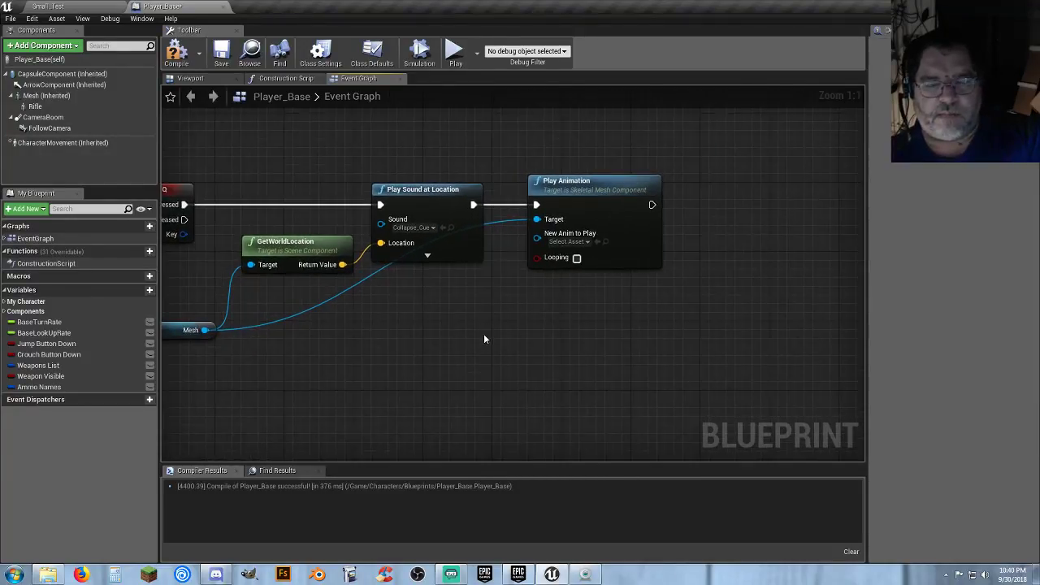
# - Set the Play Animation node's New Anim to Play to Death
pyautogui.click(587, 244)
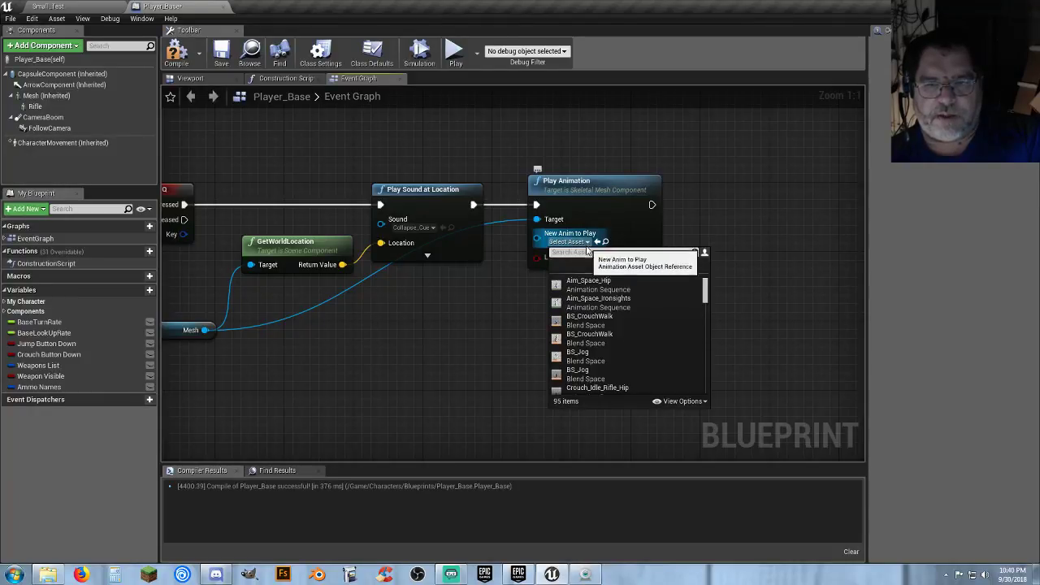
pyautogui.write('de')
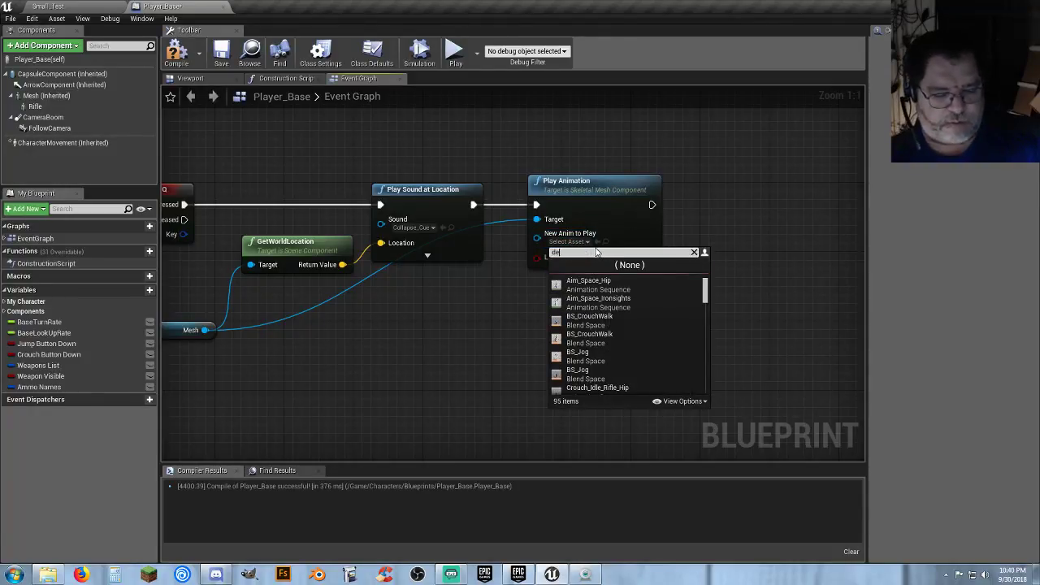
pyautogui.write('ath')
pyautogui.click(588, 284)
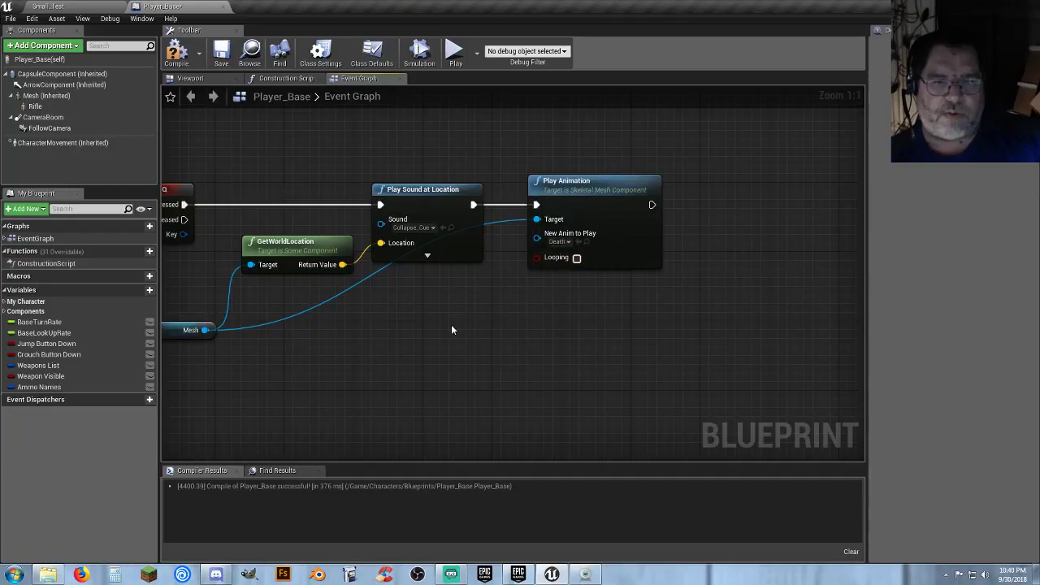
# - Check the Death animation's length in Characters/Animations/Other, and add a Delay of 1.9 seconds after Play Animation in Player_Base
pyautogui.click(52, 7)
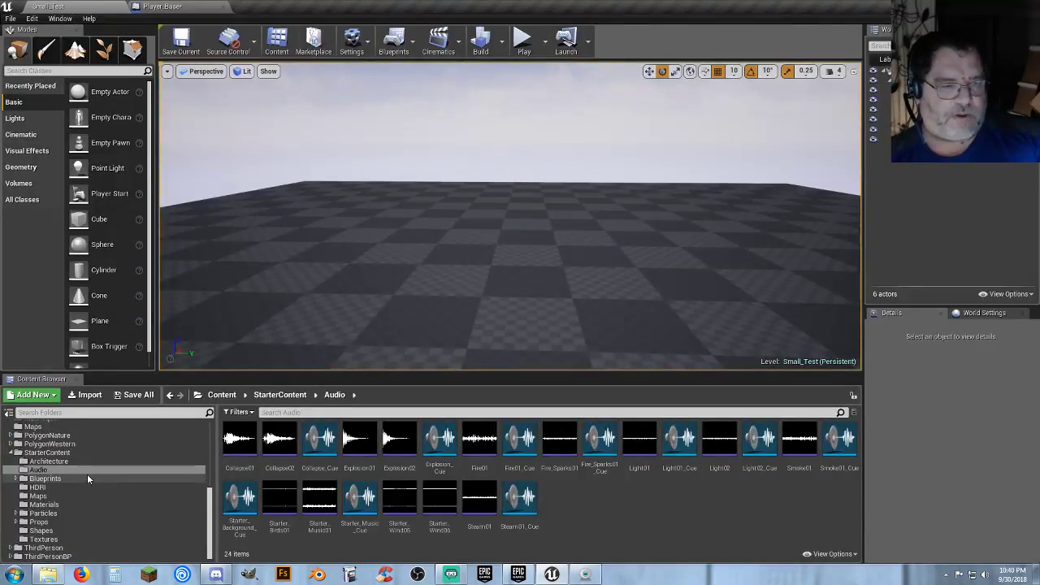
pyautogui.scroll(3, 87, 474)
pyautogui.click(45, 444)
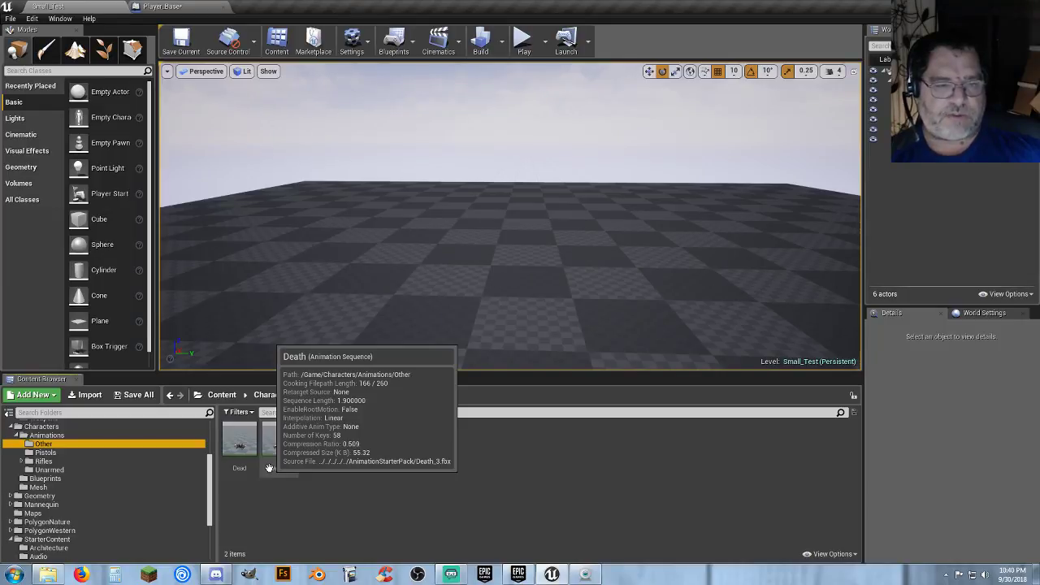
pyautogui.click(167, 6)
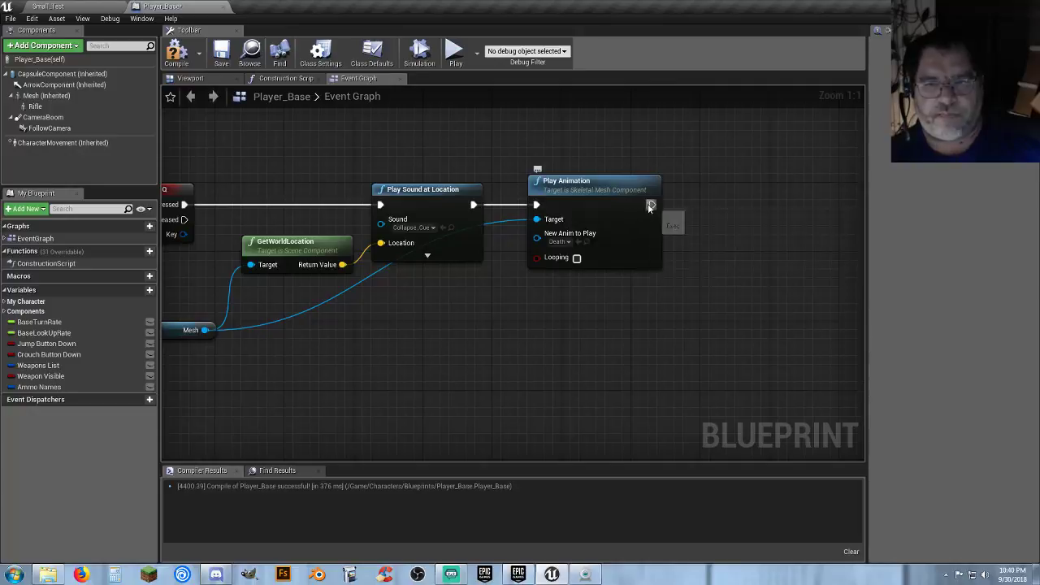
pyautogui.moveTo(652, 204); pyautogui.dragTo(673, 209)
pyautogui.write('del')
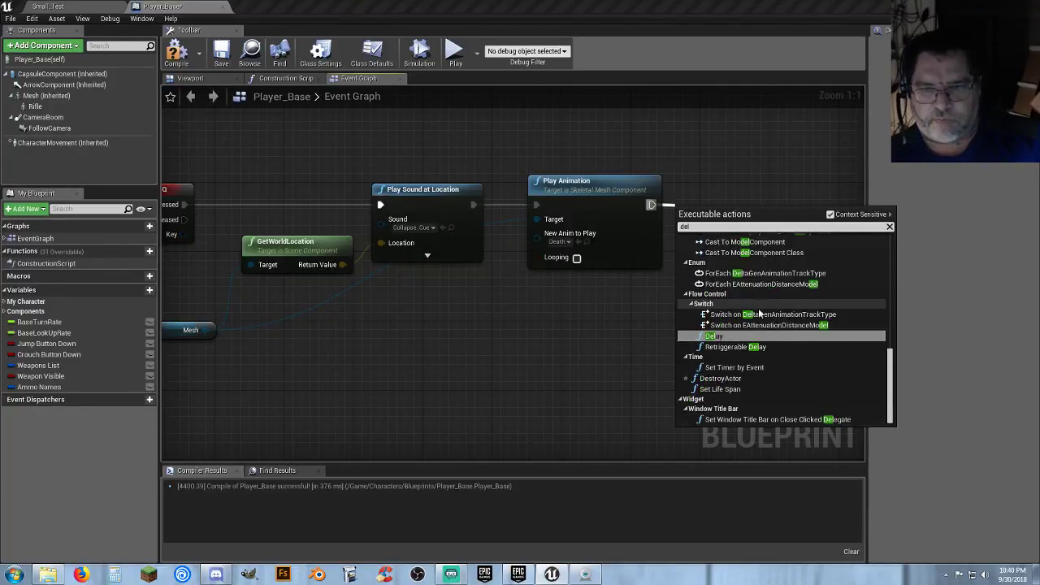
pyautogui.click(719, 336)
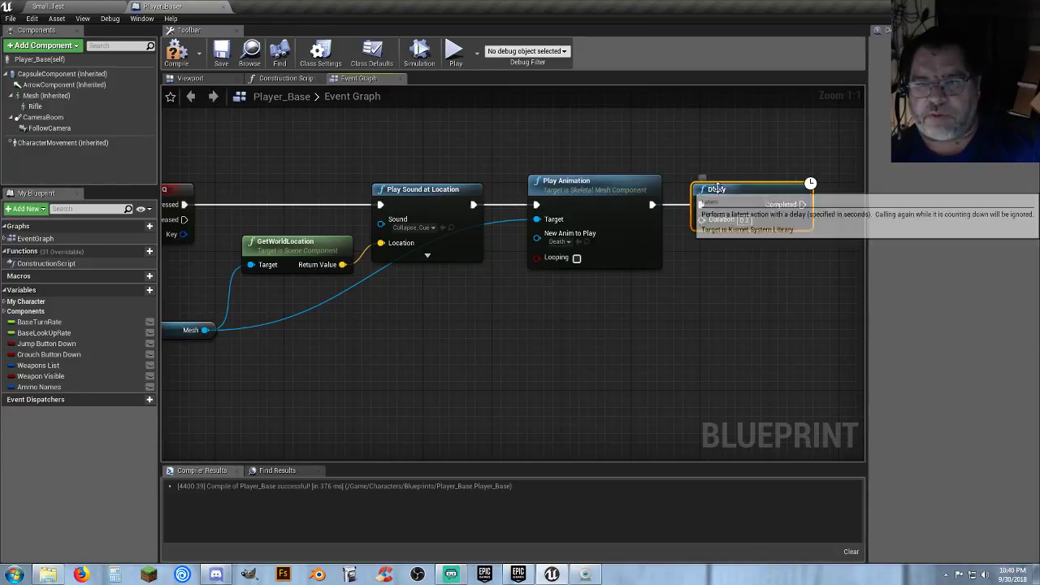
pyautogui.moveTo(726, 193); pyautogui.dragTo(735, 192)
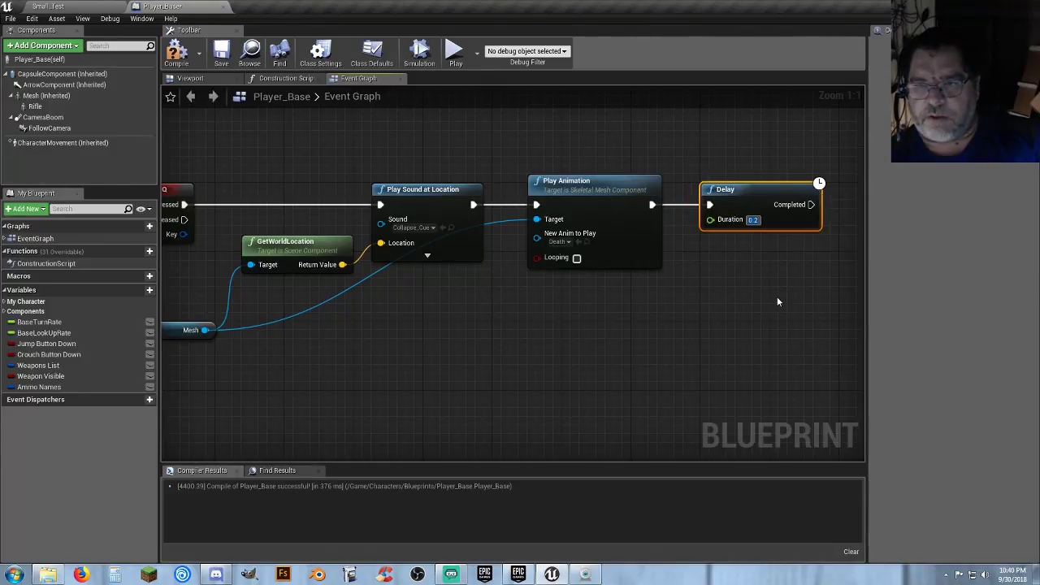
pyautogui.write('1')
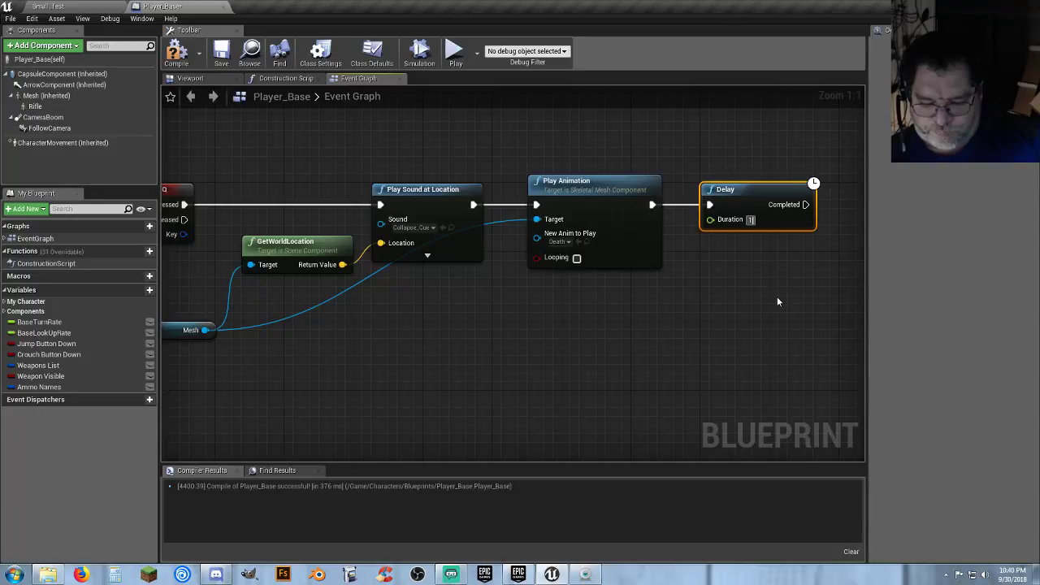
pyautogui.write('.9')
pyautogui.press('Return')
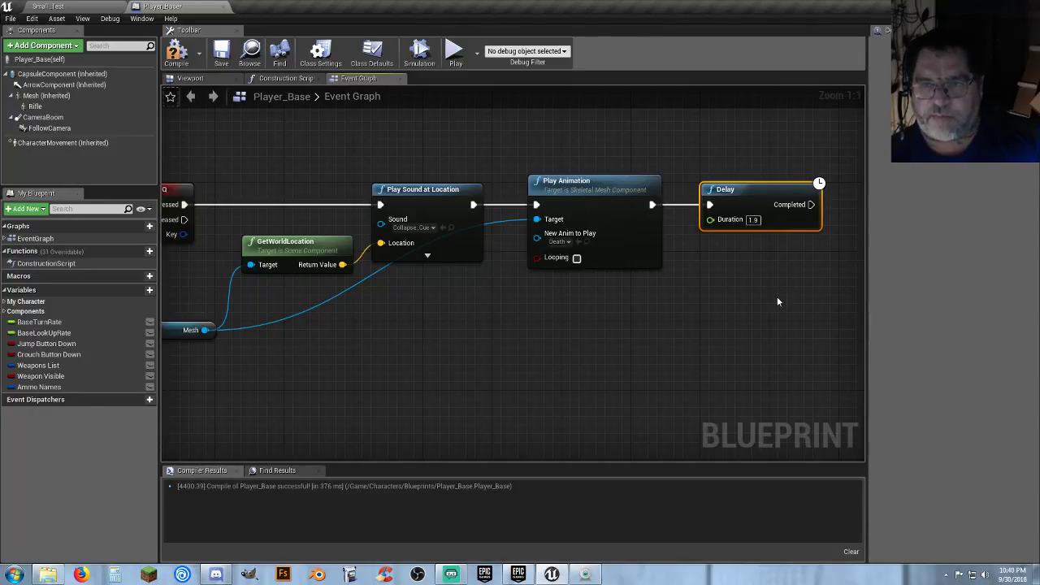
# - Add a second Play Animation node targeting Mesh, run it from the Delay's Completed output, and enable its looping
pyautogui.click(684, 303)
pyautogui.moveTo(684, 303); pyautogui.dragTo(617, 263, button='right')
pyautogui.moveTo(359, 325); pyautogui.dragTo(422, 320, button='right')
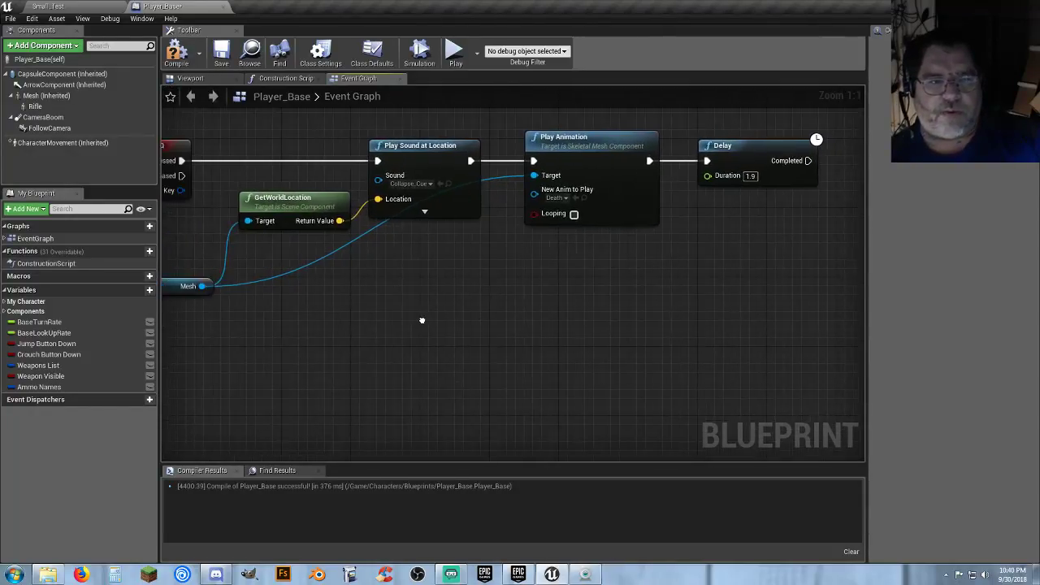
pyautogui.moveTo(201, 286); pyautogui.dragTo(471, 309)
pyautogui.write('playa')
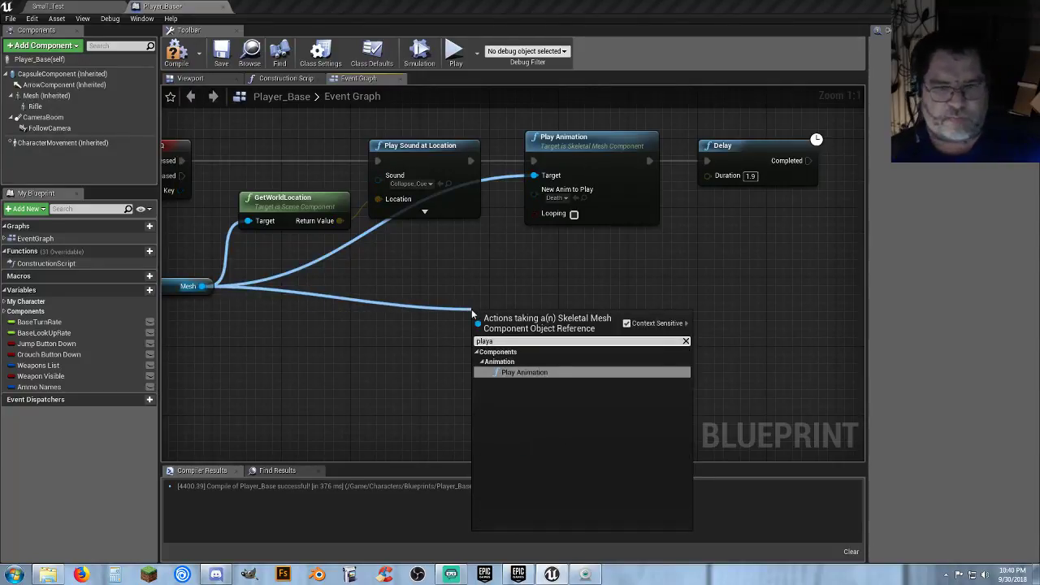
pyautogui.click(568, 375)
pyautogui.moveTo(676, 227); pyautogui.dragTo(378, 272, button='right')
pyautogui.moveTo(213, 370); pyautogui.dragTo(586, 199)
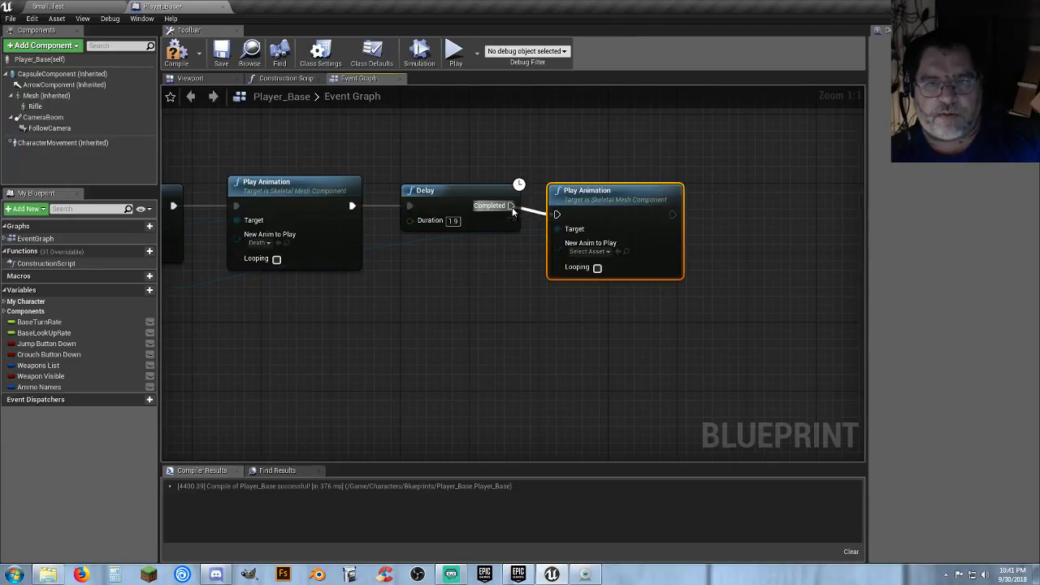
pyautogui.moveTo(512, 208); pyautogui.dragTo(512, 208)
pyautogui.moveTo(590, 199); pyautogui.dragTo(600, 190)
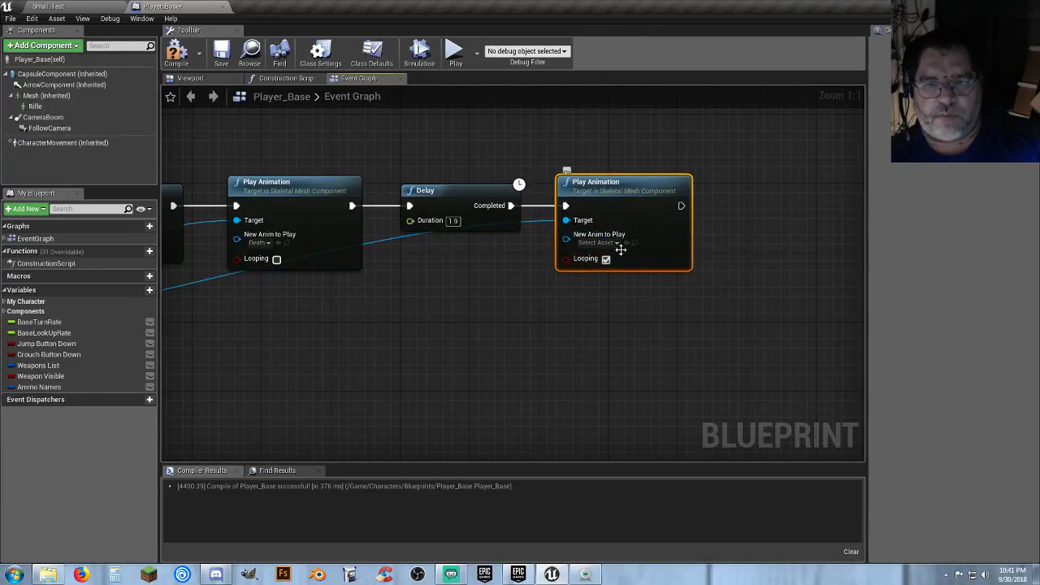
# - Set the second Play Animation node's New Anim to Play to Dead
pyautogui.click(618, 243)
pyautogui.scroll(-2, 632, 307)
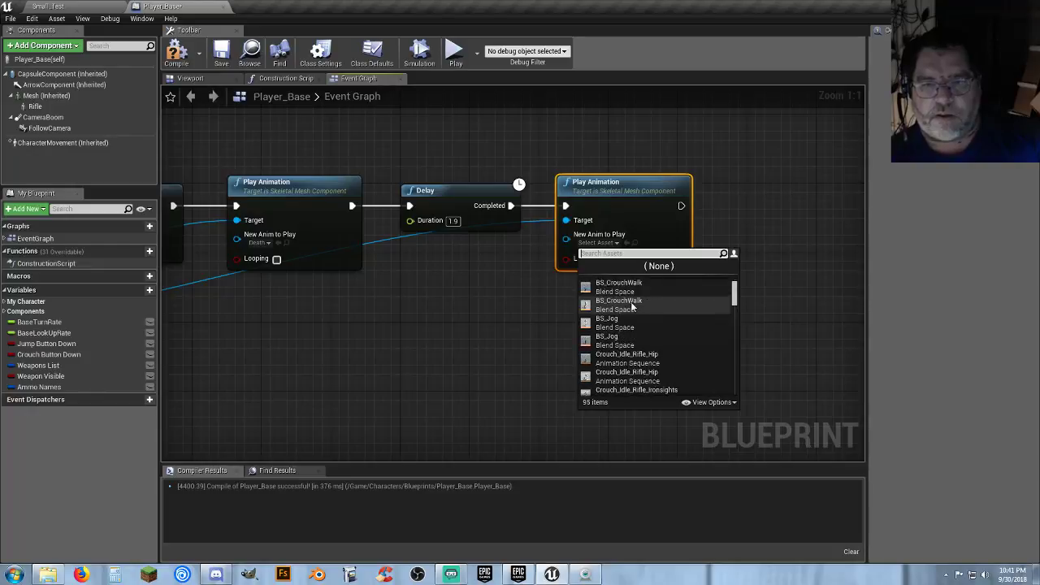
pyautogui.scroll(-6, 632, 307)
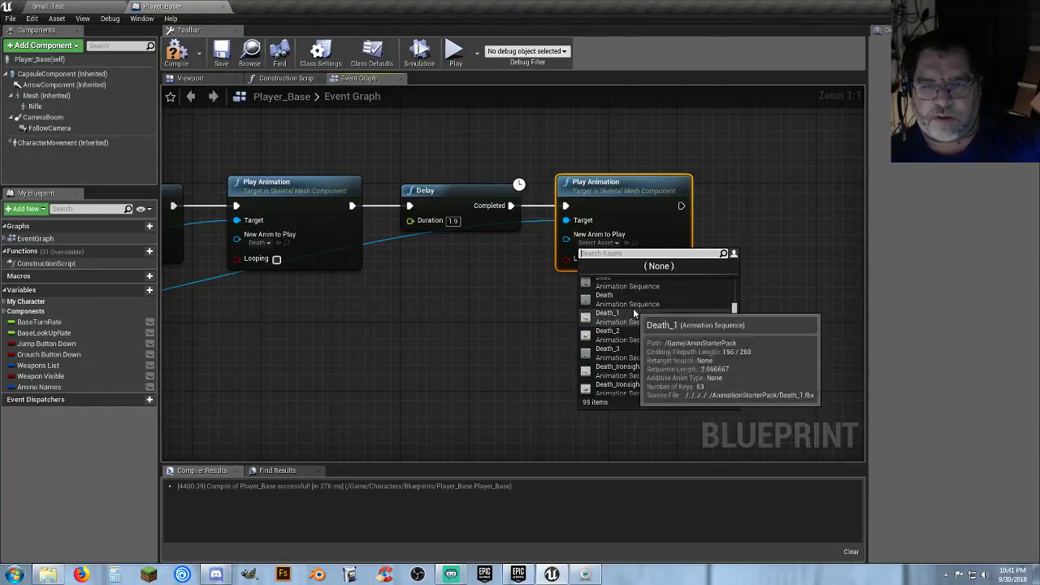
pyautogui.scroll(1, 631, 307)
pyautogui.click(622, 315)
# - Move the Mesh reference node up so it sits closer beneath the Q key event
pyautogui.moveTo(430, 328); pyautogui.dragTo(698, 332, button='right')
pyautogui.moveTo(524, 332); pyautogui.dragTo(637, 349, button='right')
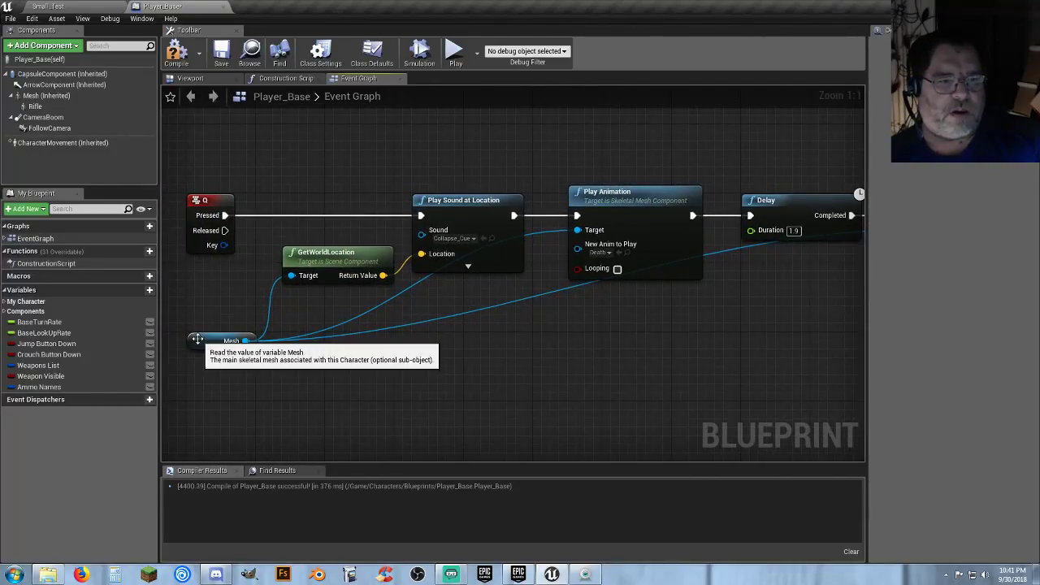
pyautogui.moveTo(197, 342); pyautogui.dragTo(196, 307)
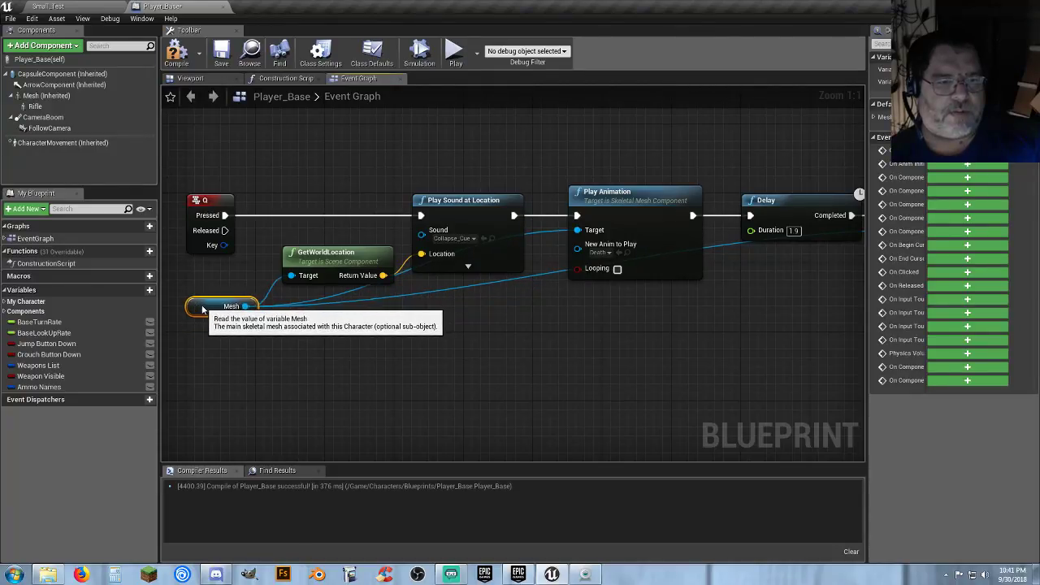
pyautogui.click(223, 335)
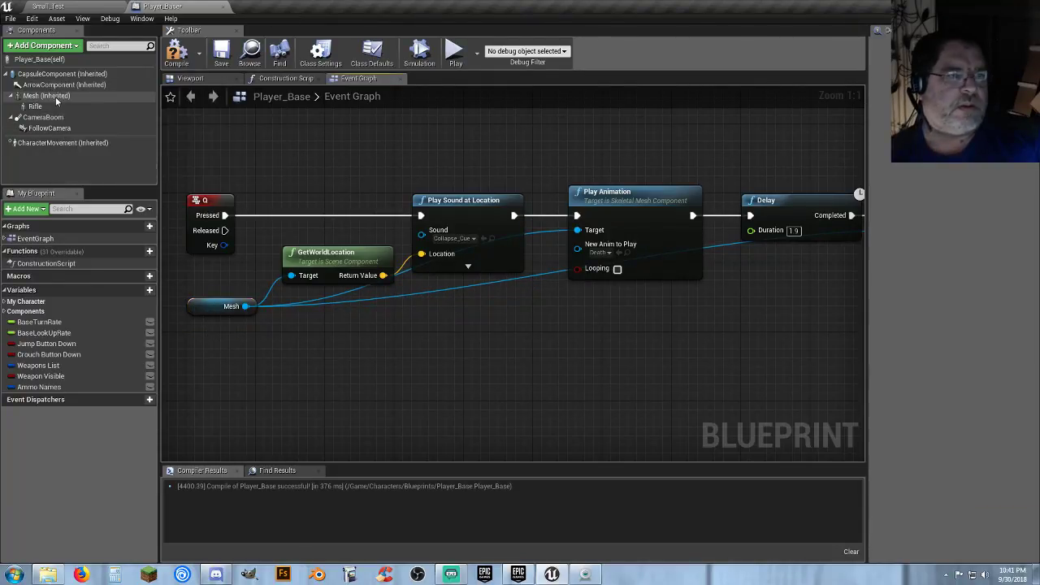
# - Add a Character Movement reference below Mesh, and create a Deactivate node that targets it
pyautogui.click(59, 144)
pyautogui.moveTo(60, 144); pyautogui.dragTo(409, 344)
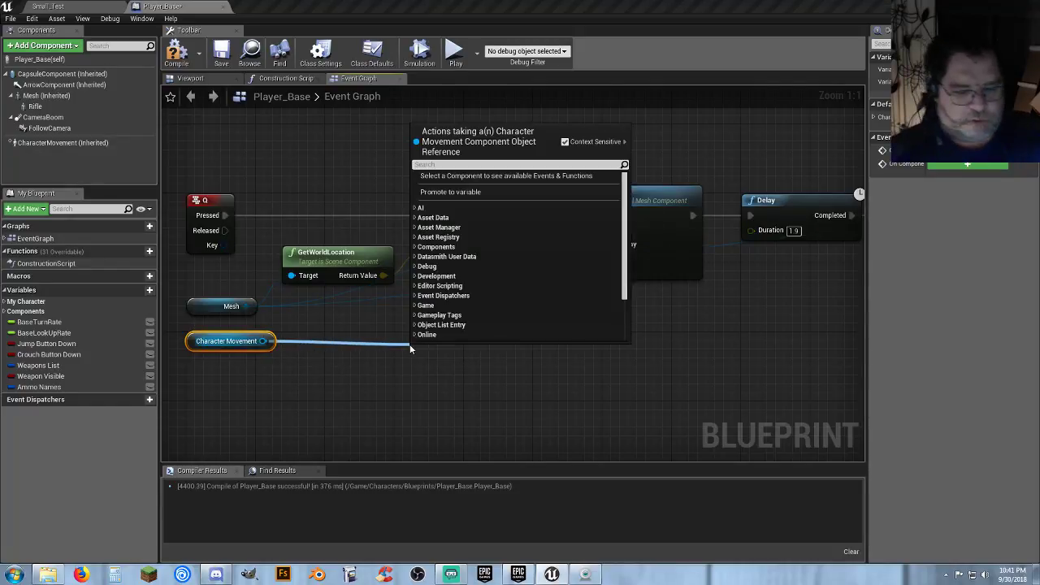
pyautogui.write('deacti')
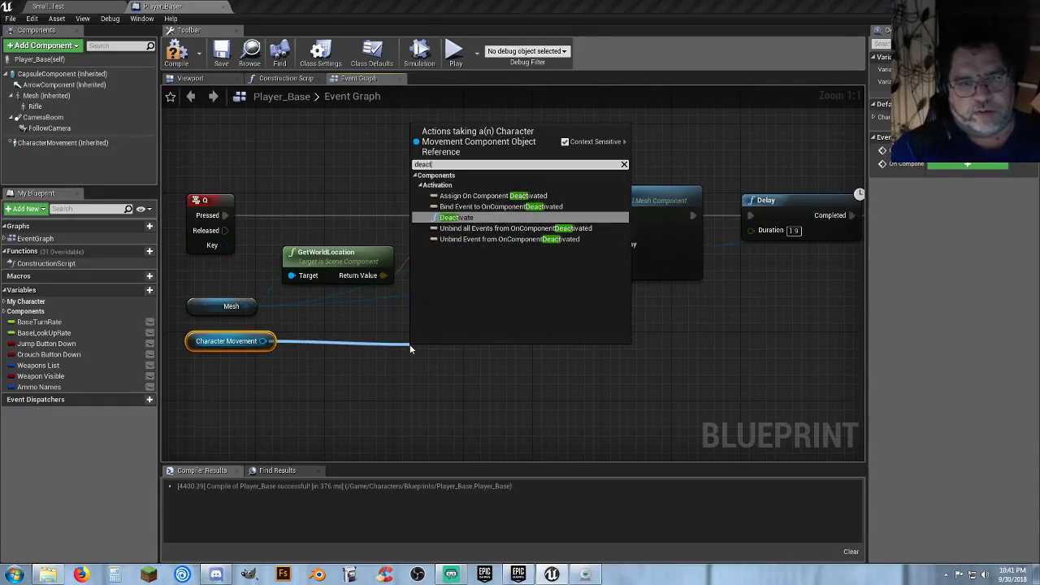
pyautogui.click(476, 218)
pyautogui.moveTo(459, 356); pyautogui.dragTo(734, 311)
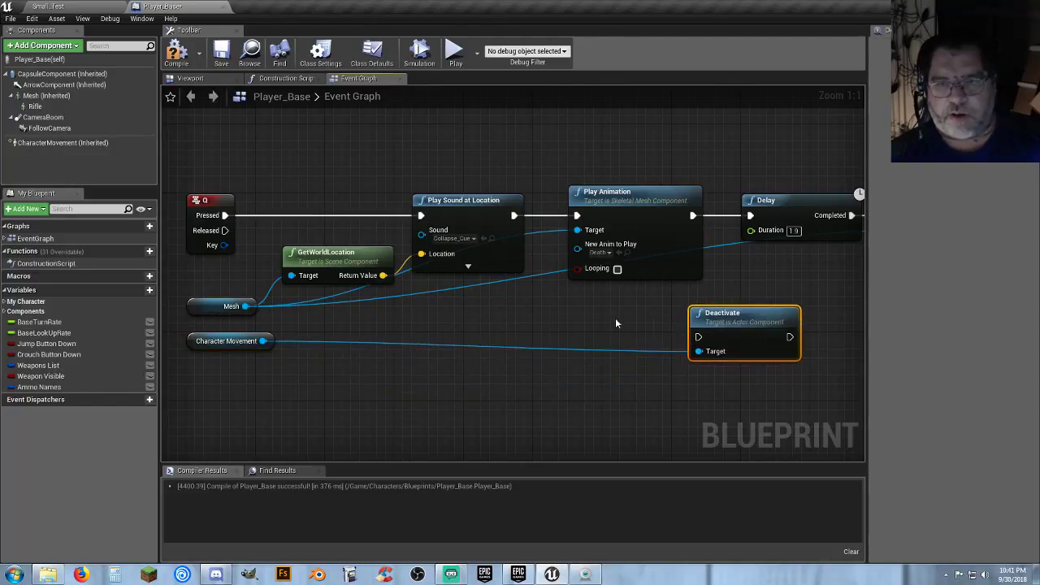
# - Make room before the first Play Animation and insert Deactivate into the execution chain between it and Play Sound at Location
pyautogui.moveTo(615, 317); pyautogui.dragTo(339, 354, button='right')
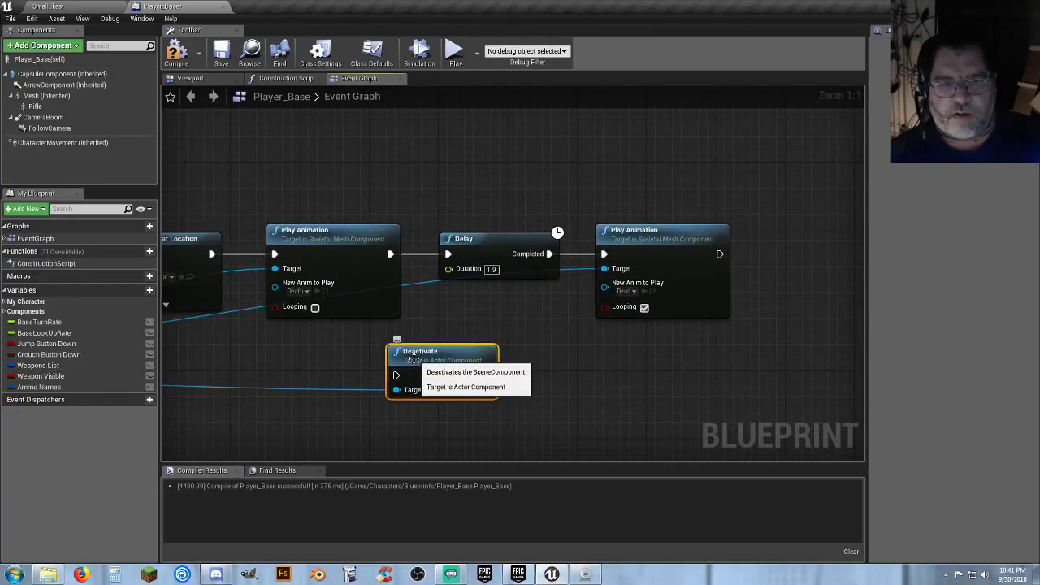
pyautogui.moveTo(459, 328); pyautogui.dragTo(520, 297, button='right')
pyautogui.moveTo(767, 301); pyautogui.dragTo(407, 244)
pyautogui.moveTo(407, 207); pyautogui.dragTo(605, 206)
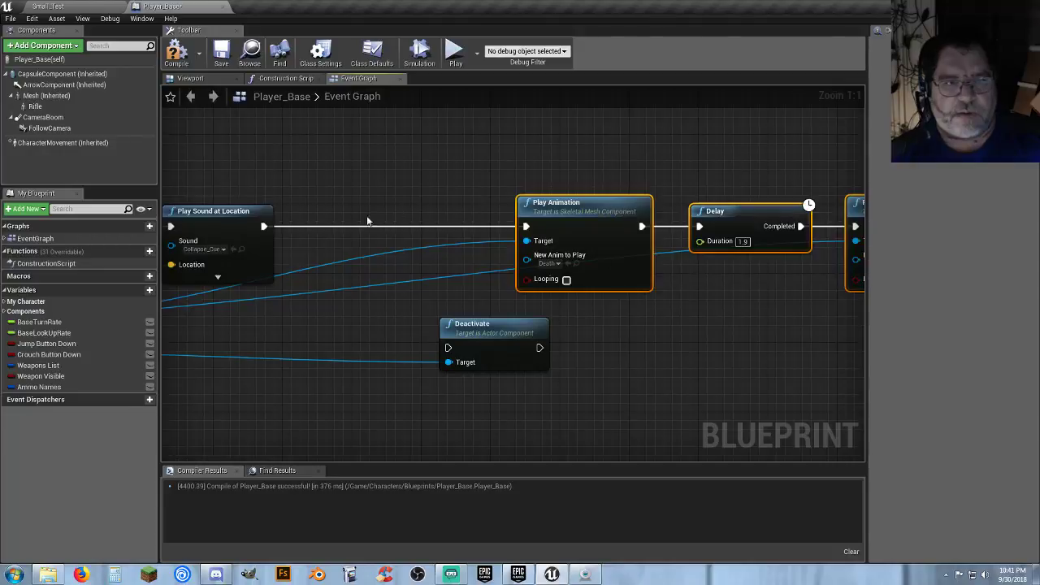
pyautogui.moveTo(462, 327); pyautogui.dragTo(367, 318)
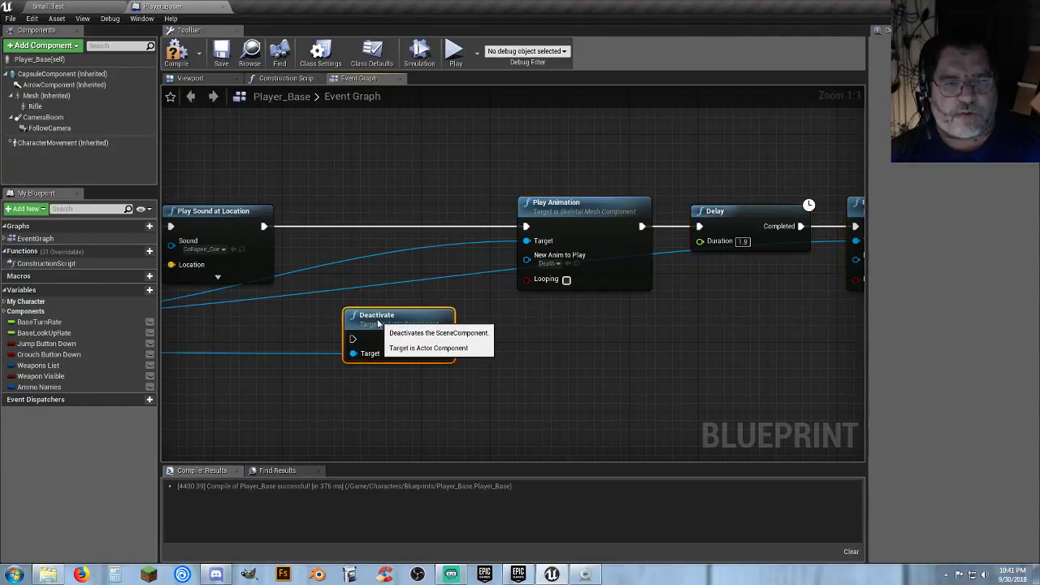
pyautogui.keyDown('ctrl'); pyautogui.moveTo(262, 226); pyautogui.dragTo(353, 338); pyautogui.keyUp('ctrl')
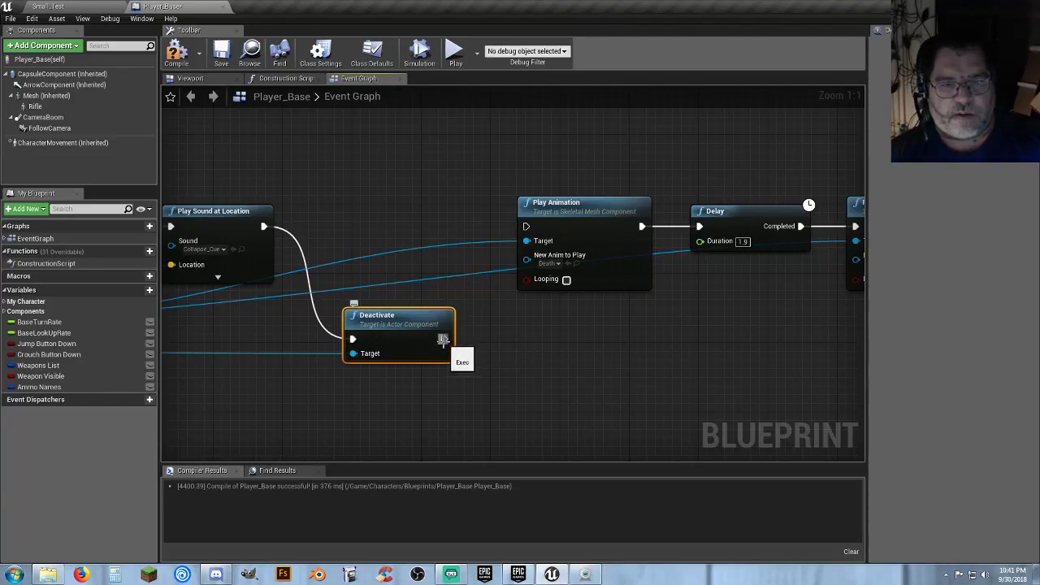
pyautogui.moveTo(442, 339); pyautogui.dragTo(525, 226)
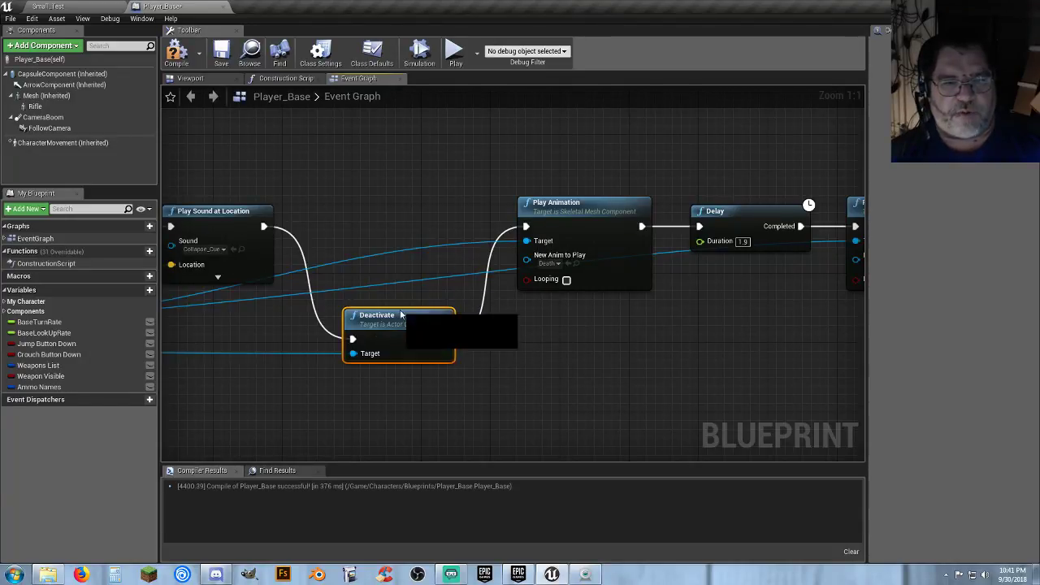
pyautogui.moveTo(400, 314); pyautogui.dragTo(369, 210)
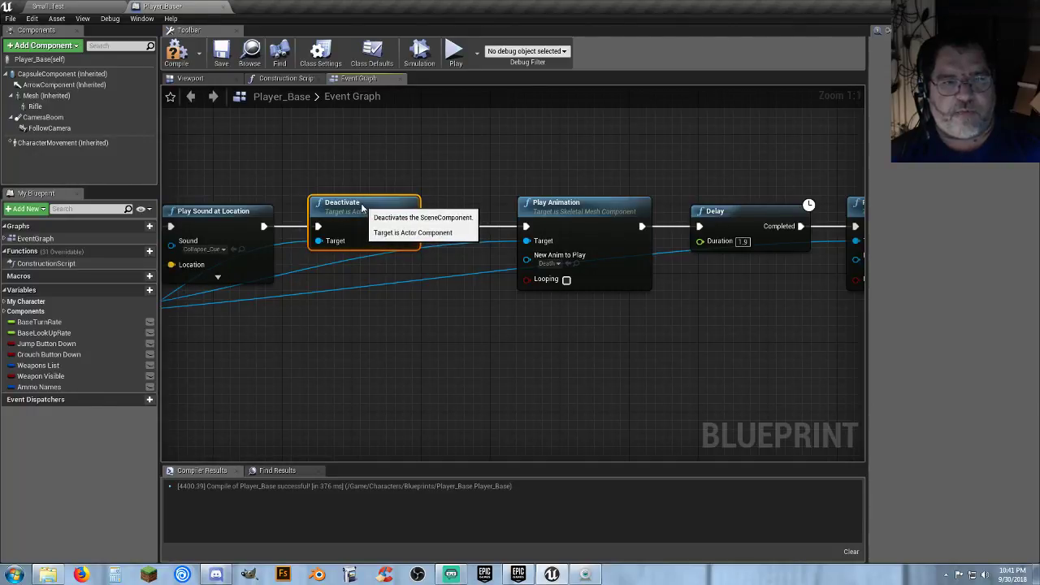
# - Move both Play Animation nodes and the Delay closer to Deactivate, and compile and save Player_Base
pyautogui.moveTo(541, 344); pyautogui.dragTo(314, 352, button='right')
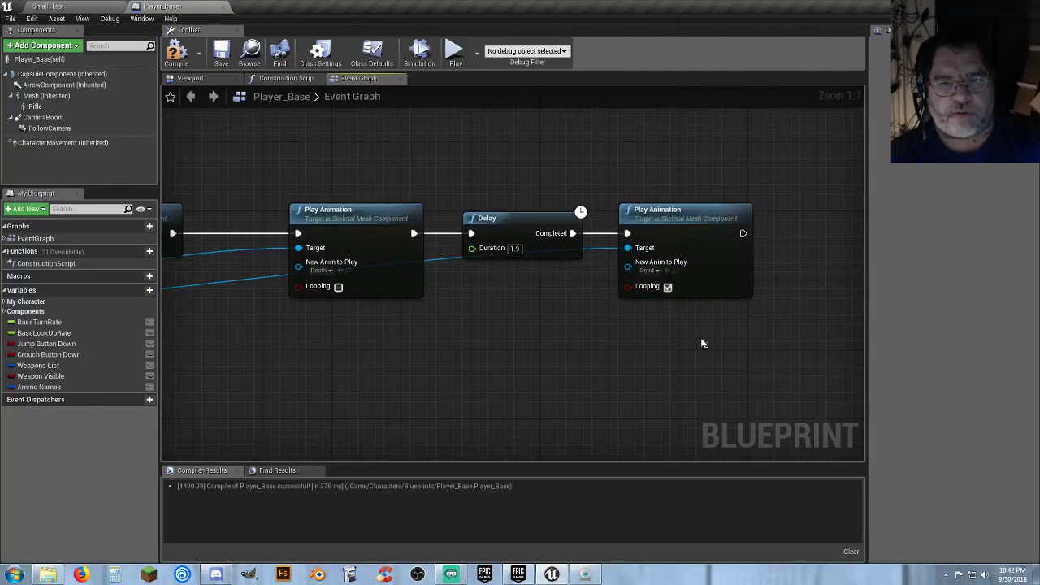
pyautogui.moveTo(703, 343); pyautogui.dragTo(301, 221)
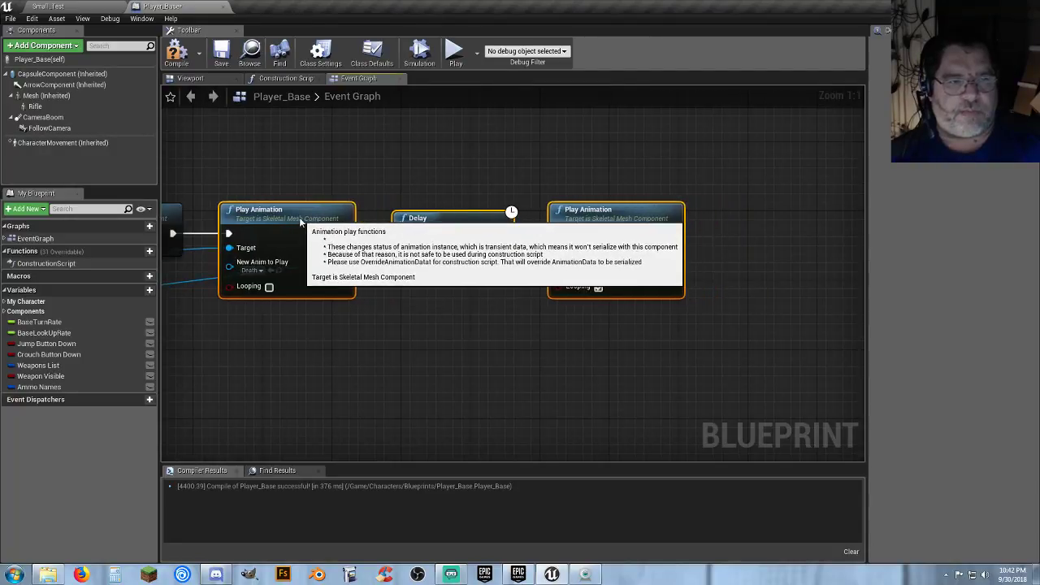
pyautogui.click(290, 341)
pyautogui.moveTo(291, 341); pyautogui.dragTo(347, 344, button='right')
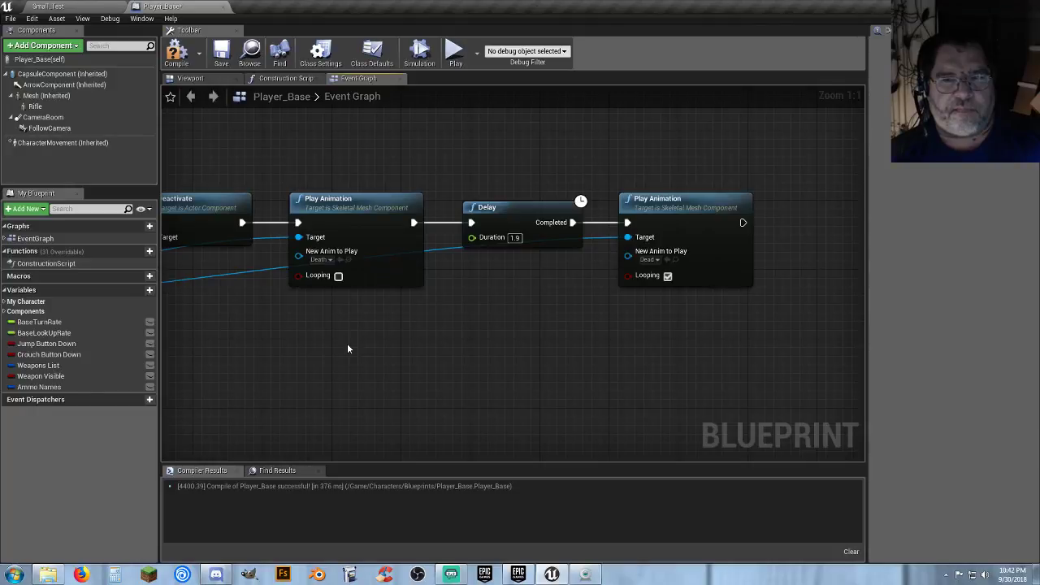
pyautogui.moveTo(347, 349); pyautogui.dragTo(507, 344, button='right')
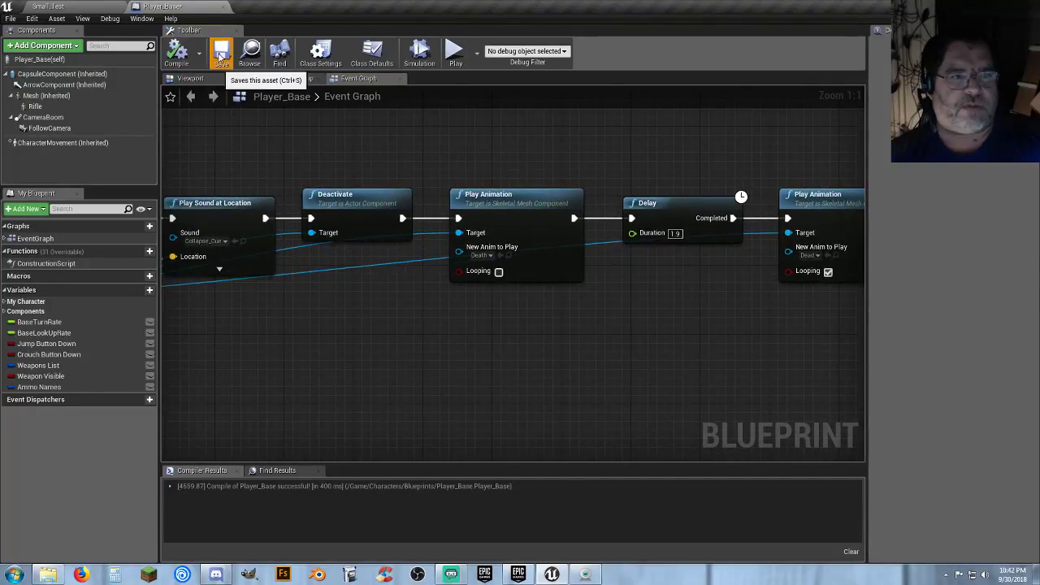
# - Playtest the death sequence in the Small_Test level, and review the Q-key node chain in Player_Base
pyautogui.click(95, 7)
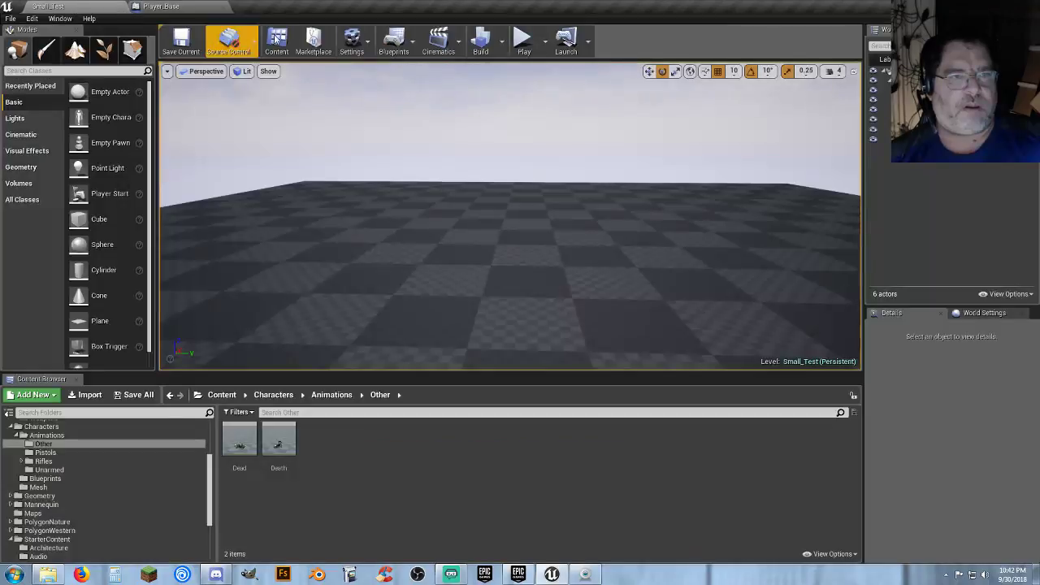
pyautogui.click(524, 39)
pyautogui.press('k')
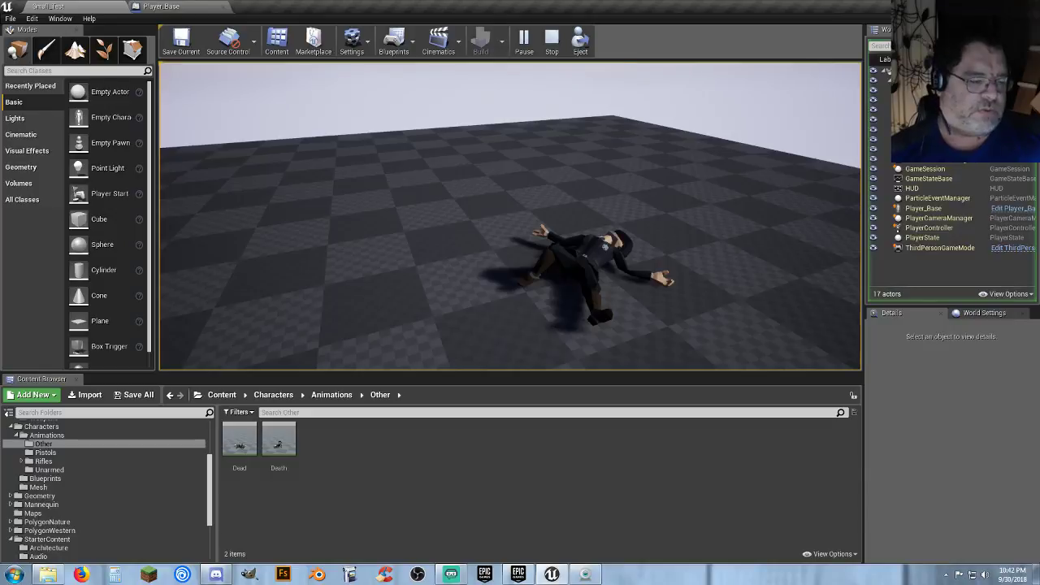
pyautogui.press('Escape')
pyautogui.click(195, 7)
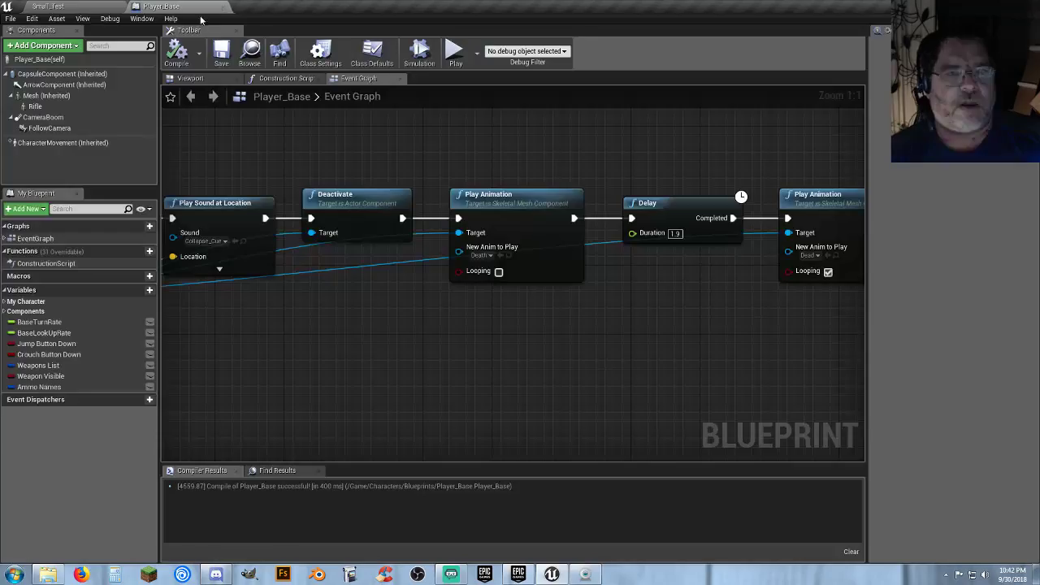
pyautogui.moveTo(569, 298); pyautogui.dragTo(280, 281, button='right')
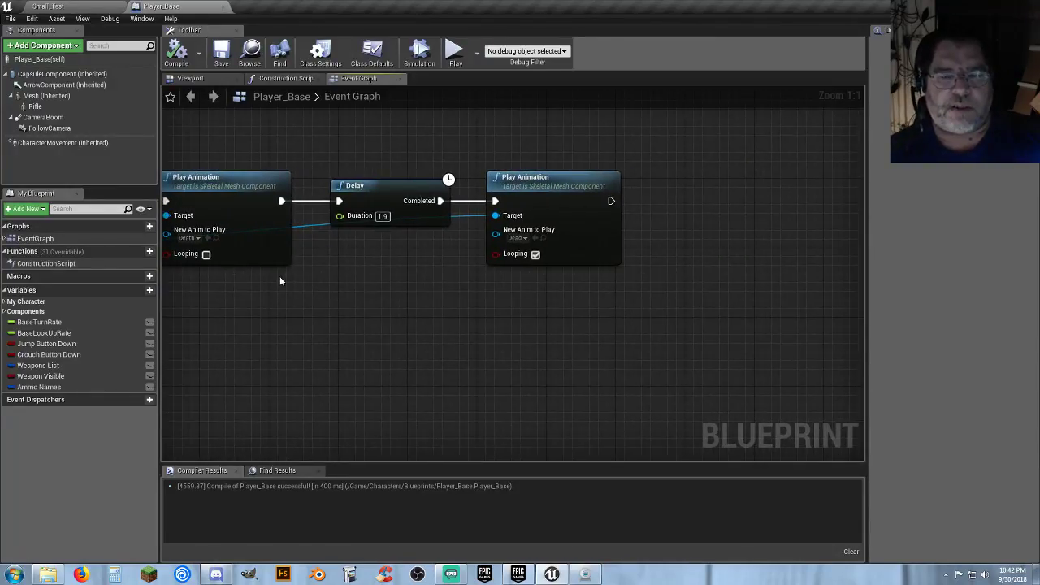
pyautogui.moveTo(341, 298); pyautogui.dragTo(483, 274, button='right')
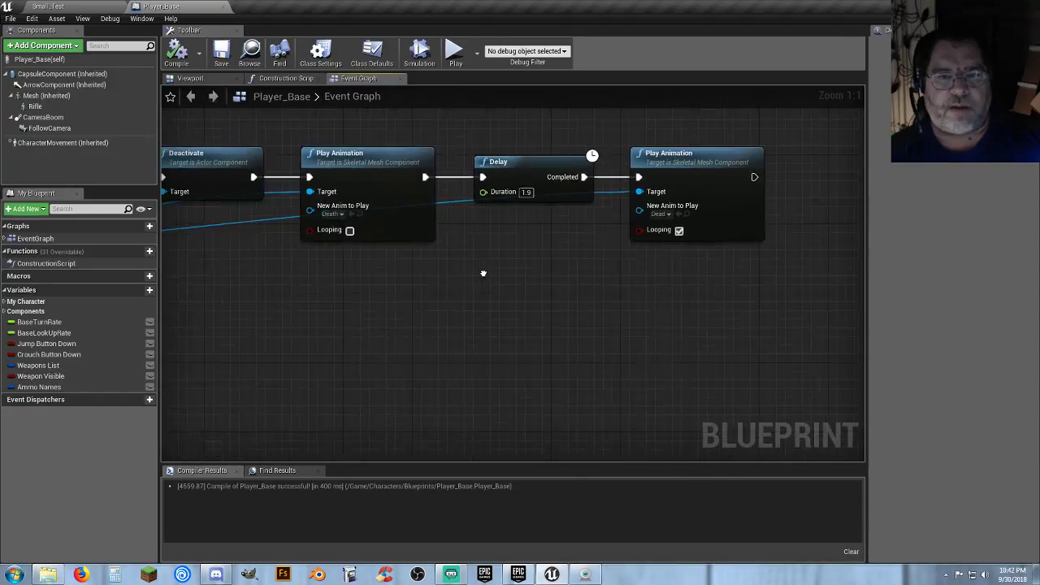
pyautogui.scroll(-3, 482, 274)
pyautogui.moveTo(327, 302); pyautogui.dragTo(436, 304, button='right')
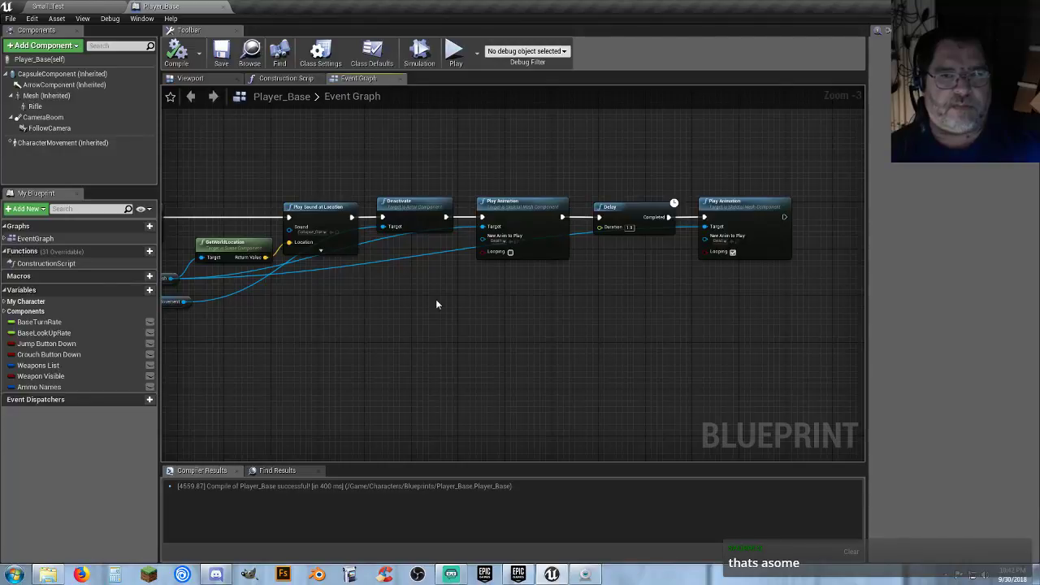
pyautogui.moveTo(500, 293); pyautogui.dragTo(628, 281, button='right')
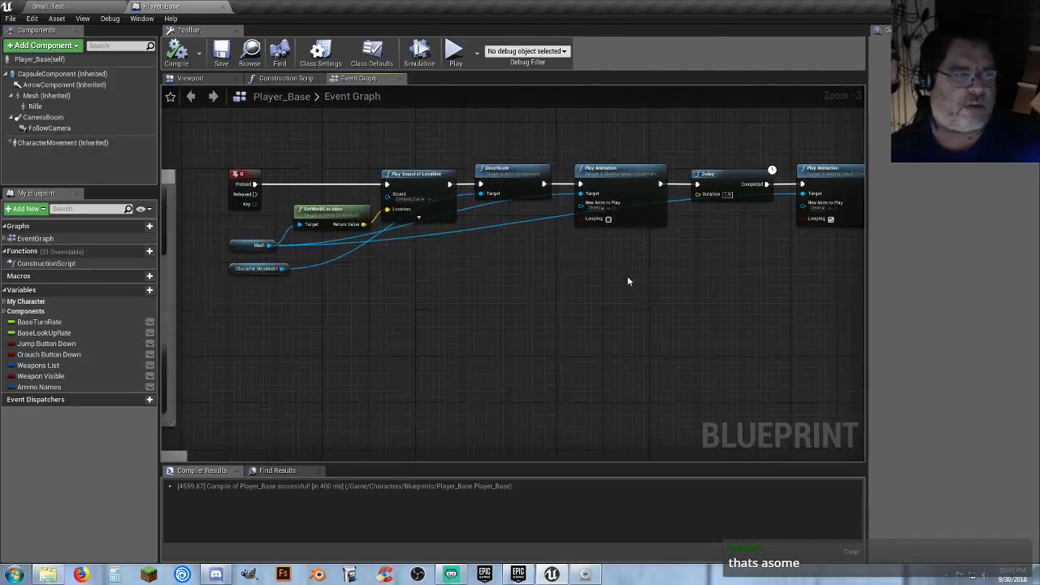
# - Set the Player Start's Z location to 120 in the Small_Test level
pyautogui.click(84, 11)
pyautogui.moveTo(485, 225); pyautogui.dragTo(407, 195, button='right')
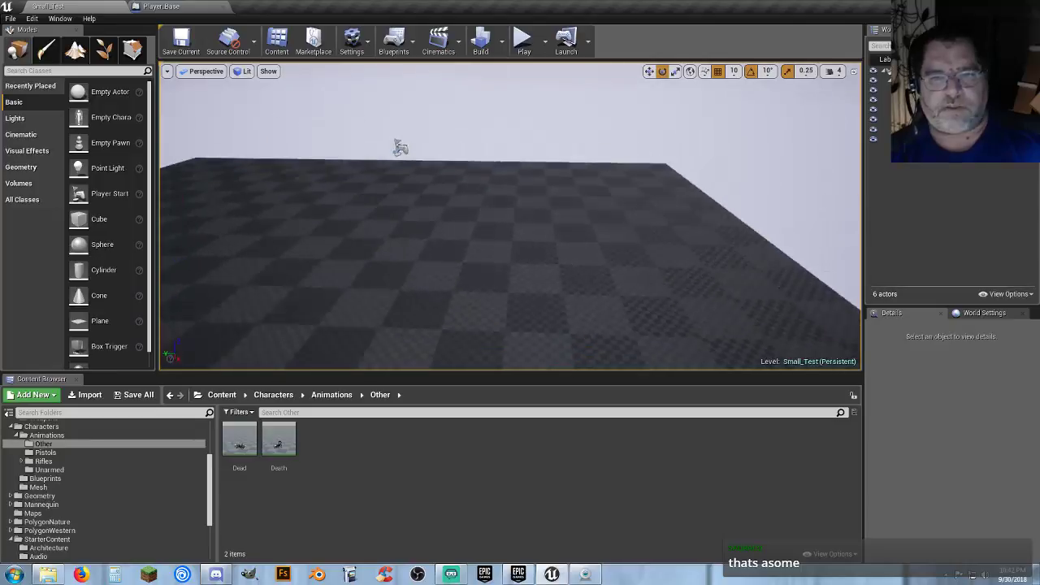
pyautogui.moveTo(483, 191); pyautogui.dragTo(448, 193, button='right')
pyautogui.click(440, 150)
pyautogui.moveTo(691, 244); pyautogui.dragTo(561, 246, button='right')
pyautogui.scroll(1, 947, 443)
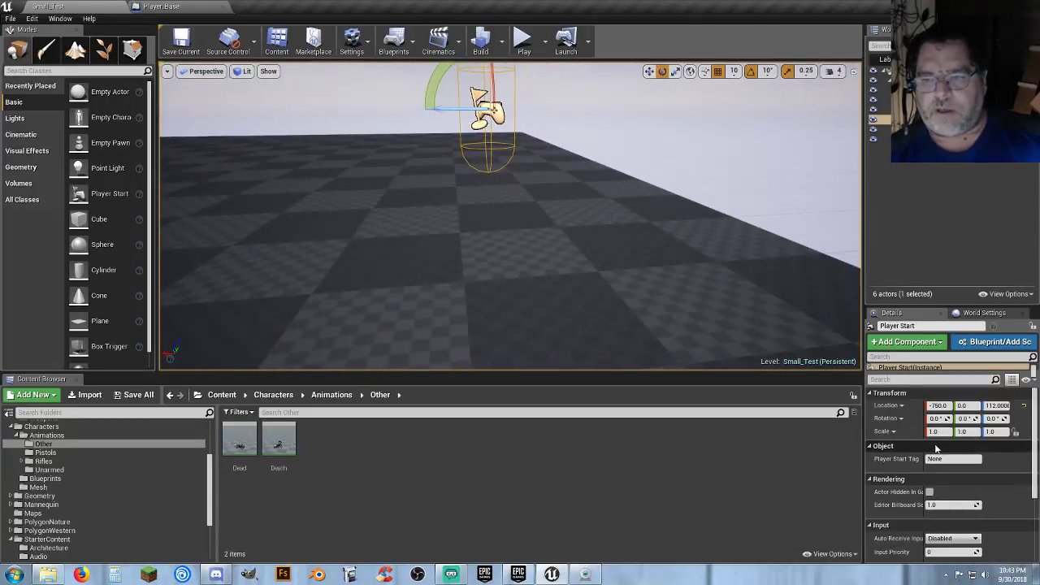
pyautogui.click(1001, 405)
pyautogui.write('12')
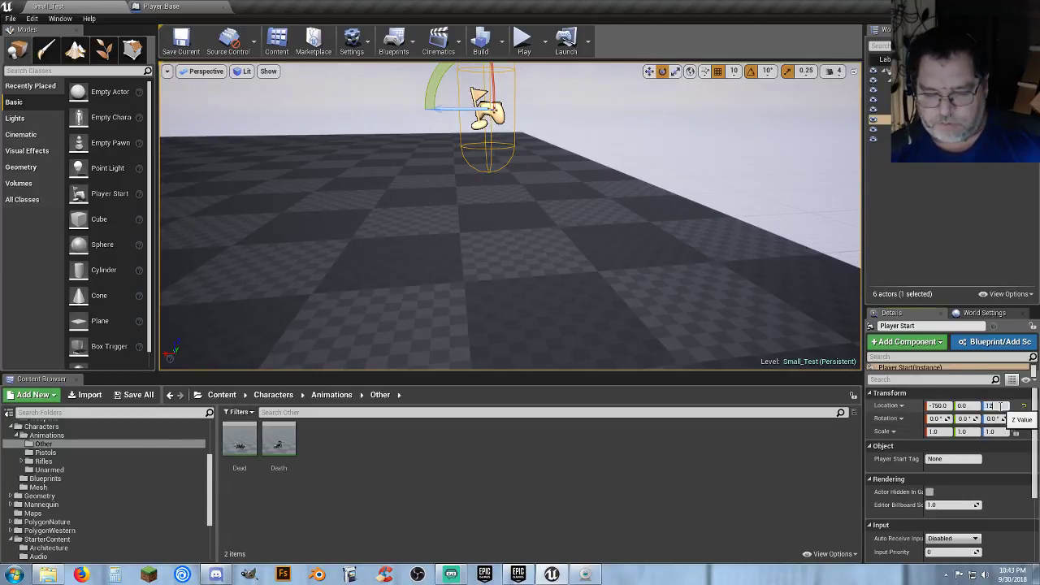
pyautogui.write('0')
pyautogui.press('Return')
pyautogui.press('f')
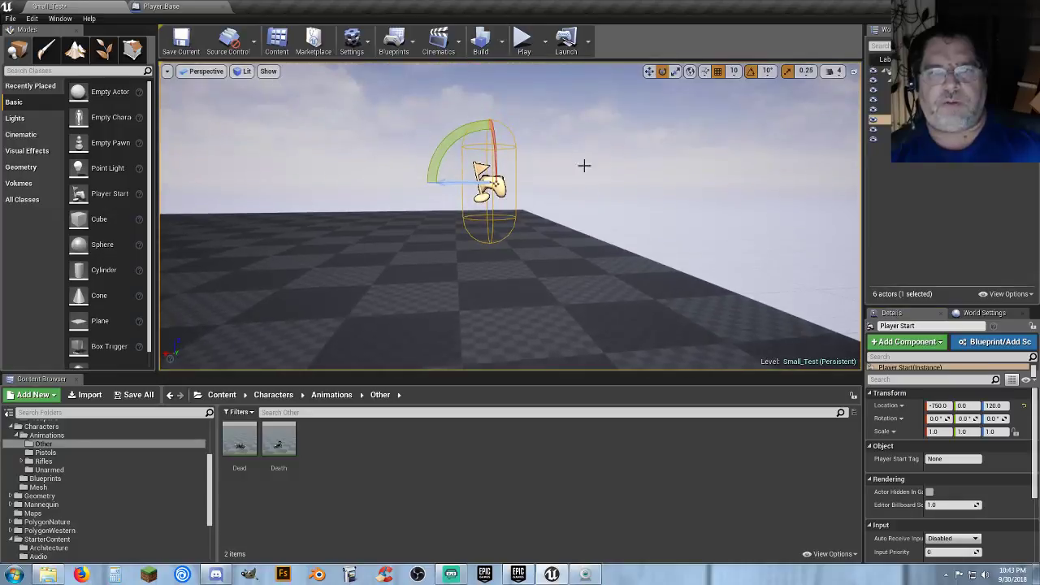
# - Playtest Small_Test again, walking the character forward and triggering the death sequence
pyautogui.click(524, 45)
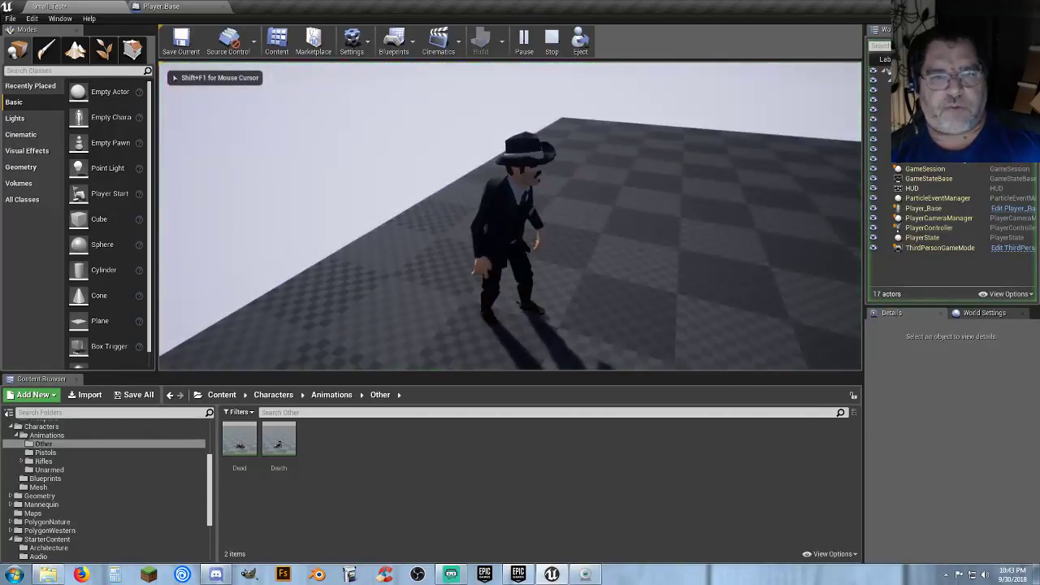
pyautogui.press('w')
pyautogui.press('w')
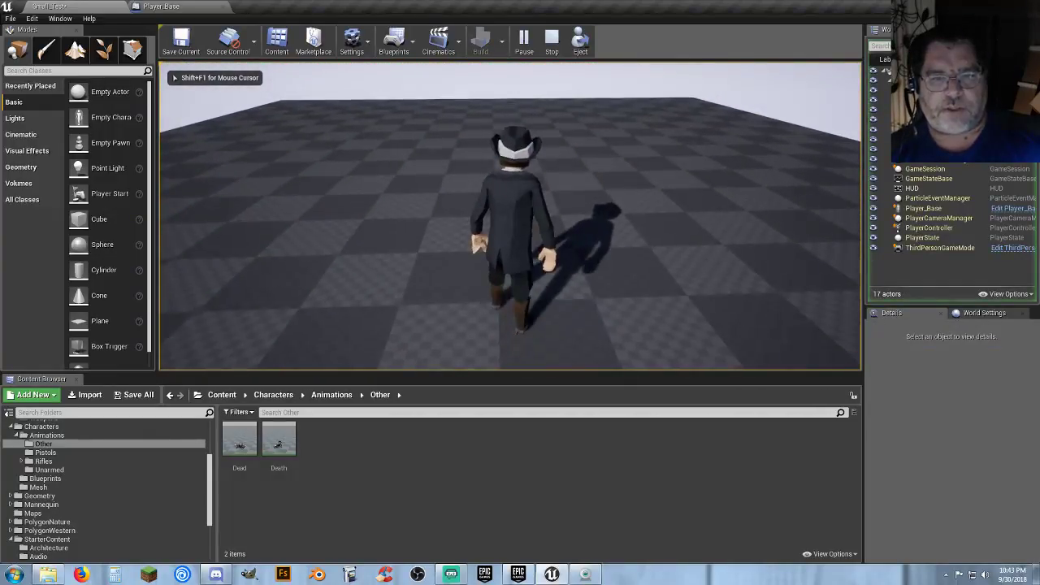
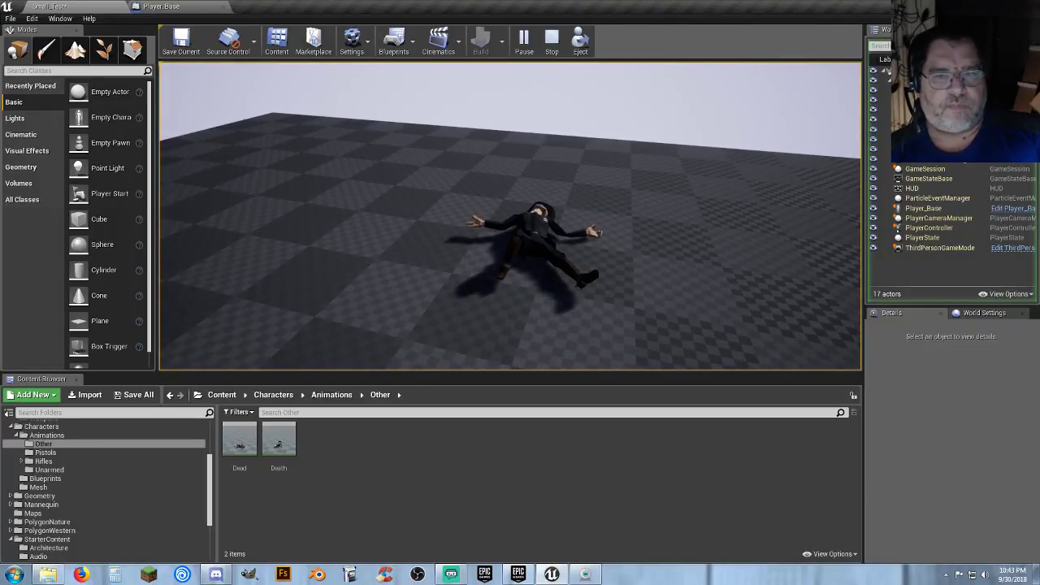
pyautogui.press('Escape')
# - In Player_Base, add a Delay of 5.0 seconds after the looping Dead Play Animation node and align it with the chain
pyautogui.click(177, 8)
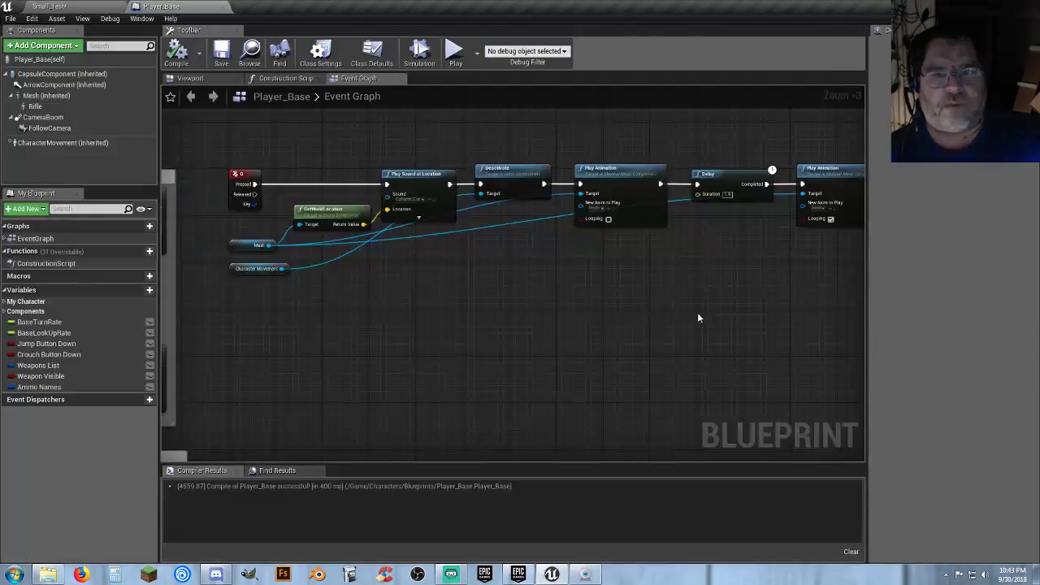
pyautogui.moveTo(723, 305); pyautogui.dragTo(427, 318, button='right')
pyautogui.moveTo(568, 202); pyautogui.dragTo(612, 204)
pyautogui.write('delay')
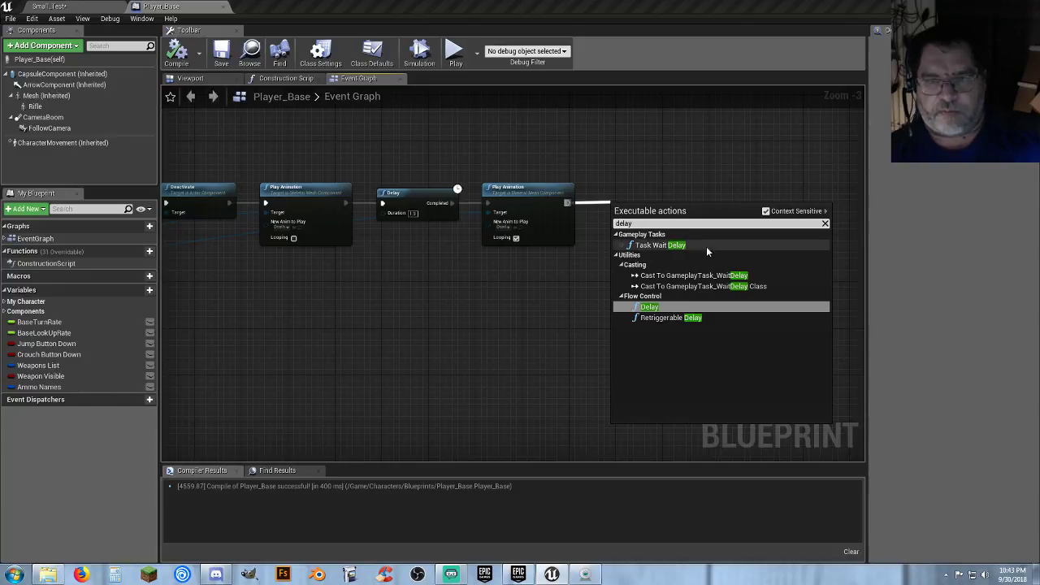
pyautogui.click(646, 307)
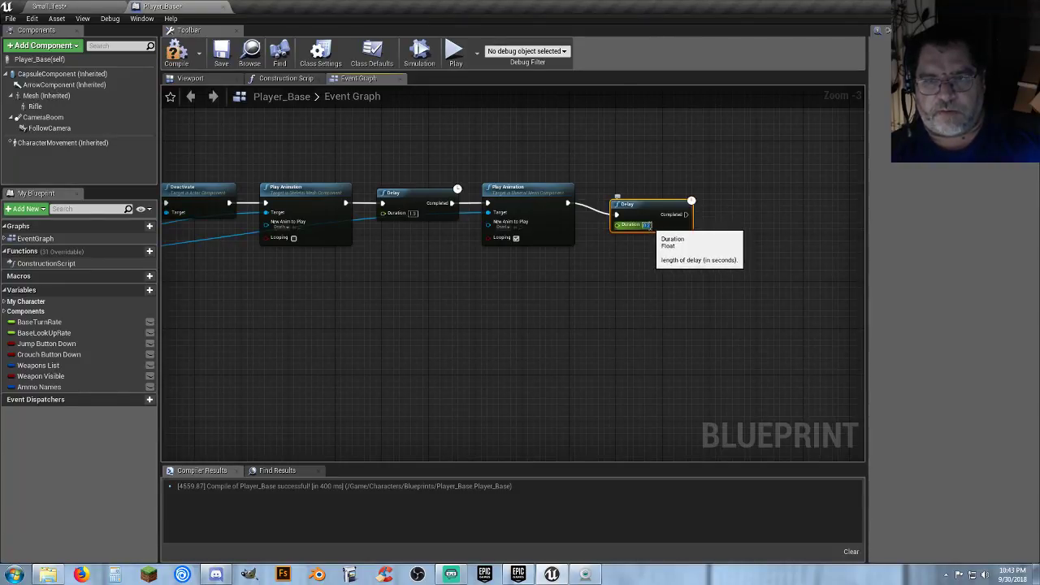
pyautogui.click(621, 286)
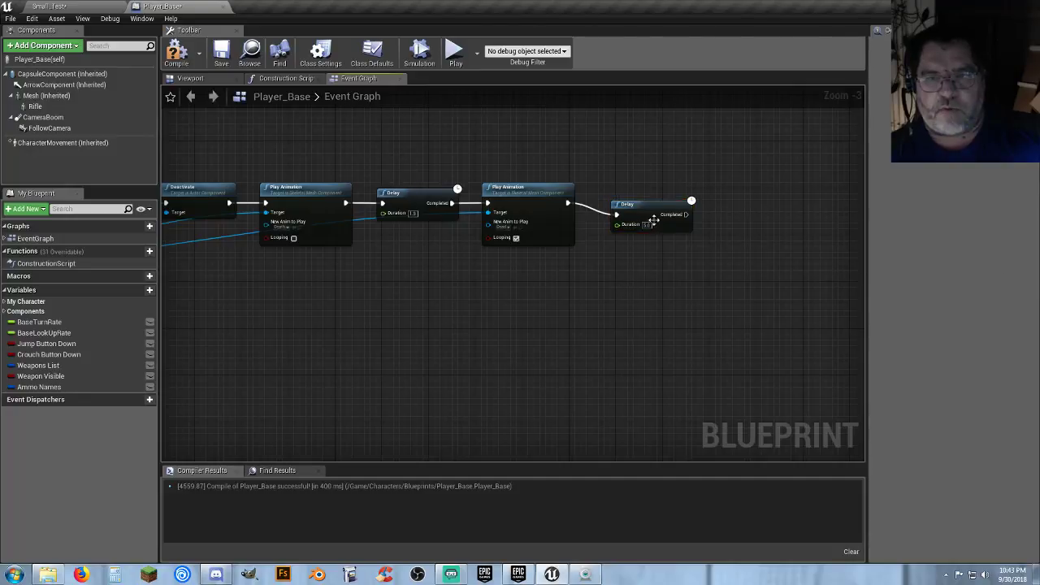
pyautogui.moveTo(653, 221); pyautogui.dragTo(651, 195)
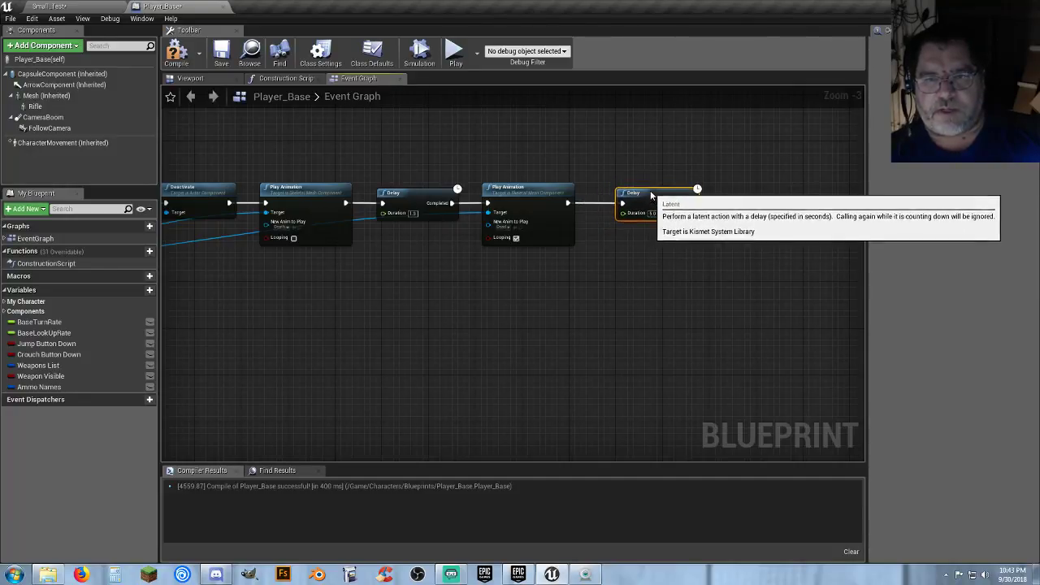
# - Add a SetActorLocation node to the event graph beyond the 5-second Delay
pyautogui.moveTo(523, 298); pyautogui.dragTo(712, 262, button='right')
pyautogui.moveTo(311, 319); pyautogui.dragTo(442, 315, button='right')
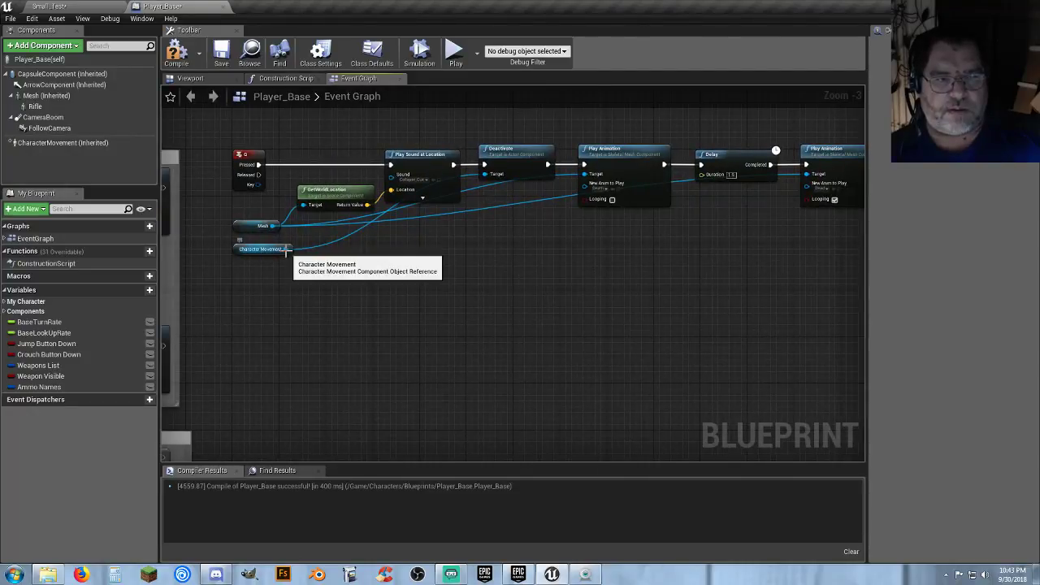
pyautogui.moveTo(447, 278); pyautogui.dragTo(188, 298, button='right')
pyautogui.moveTo(843, 239); pyautogui.dragTo(666, 263, button='right')
pyautogui.scroll(3, 650, 251)
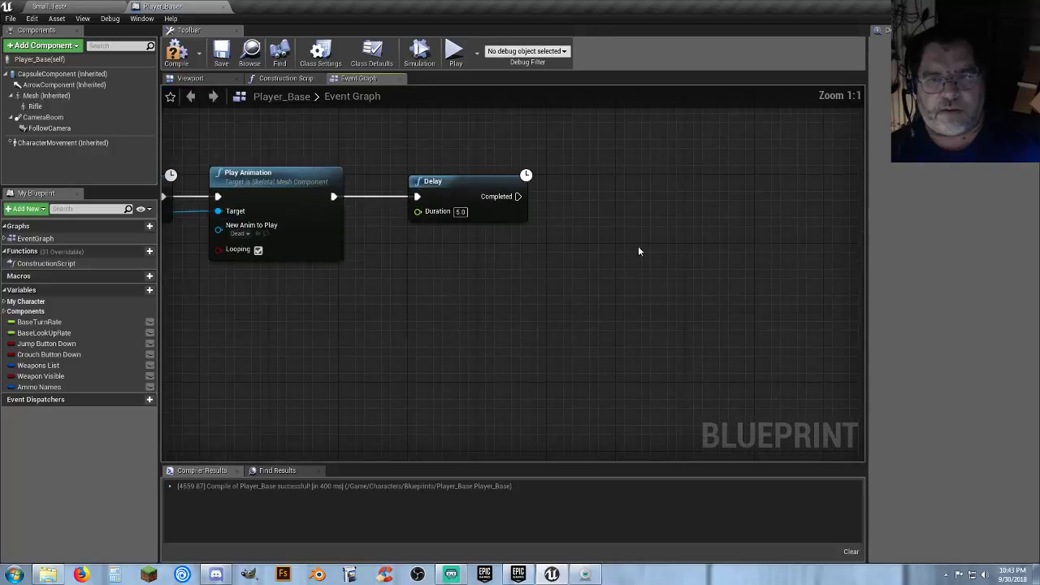
pyautogui.rightClick(605, 219)
pyautogui.write('setactor')
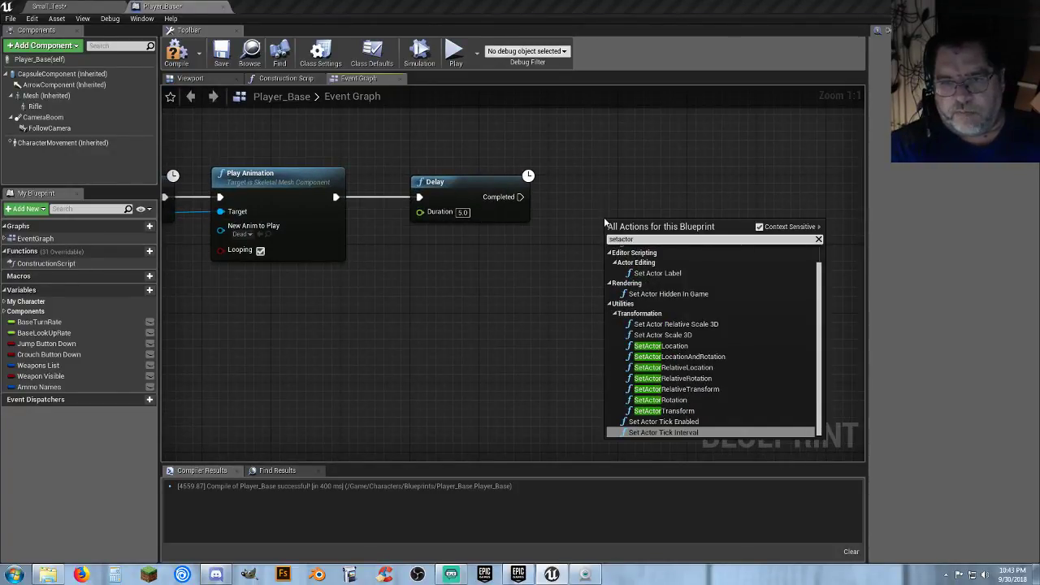
pyautogui.click(681, 346)
# - Connect the 5-second Delay's Completed output to SetActorLocation and line the node up with the chain
pyautogui.moveTo(636, 251); pyautogui.dragTo(644, 209)
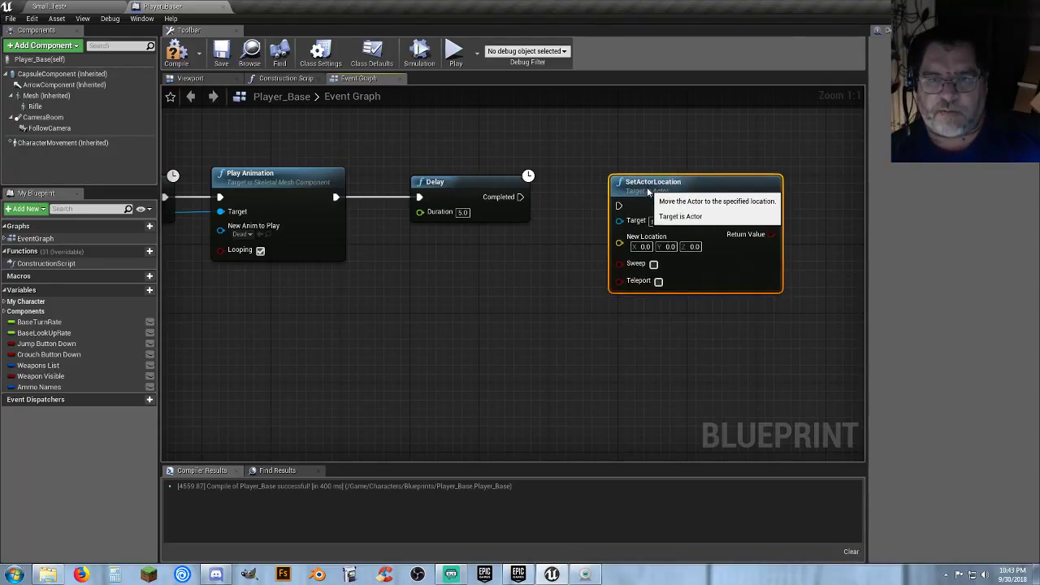
pyautogui.moveTo(524, 195); pyautogui.dragTo(569, 200)
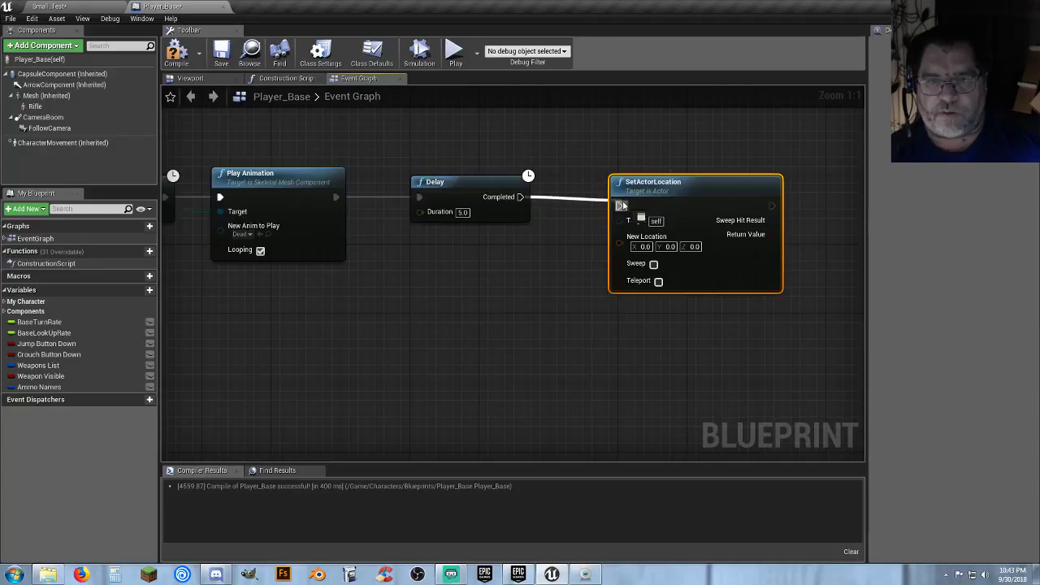
pyautogui.moveTo(639, 197); pyautogui.dragTo(612, 189)
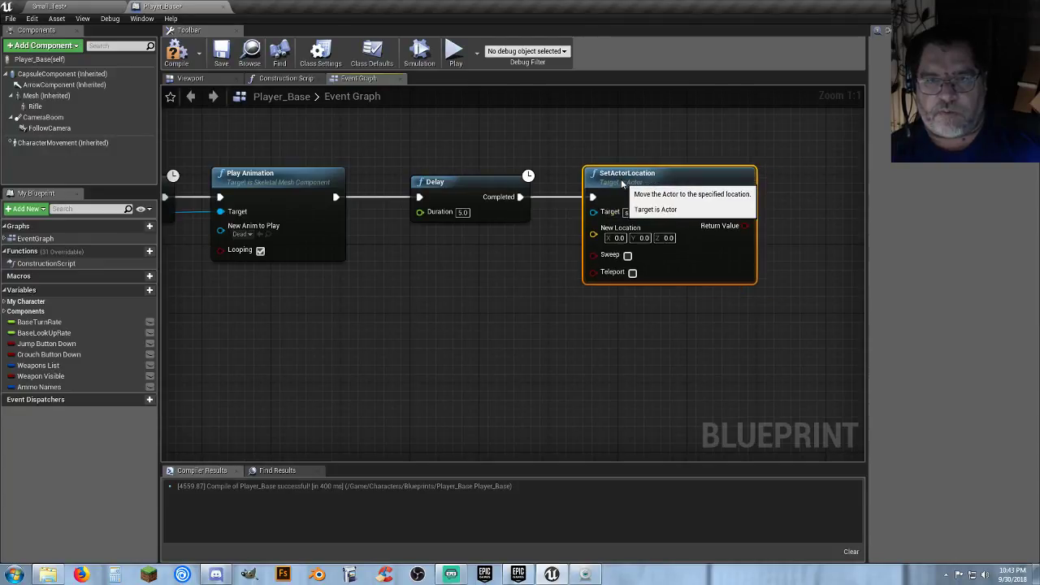
pyautogui.click(564, 274)
pyautogui.moveTo(528, 283); pyautogui.dragTo(550, 278, button='right')
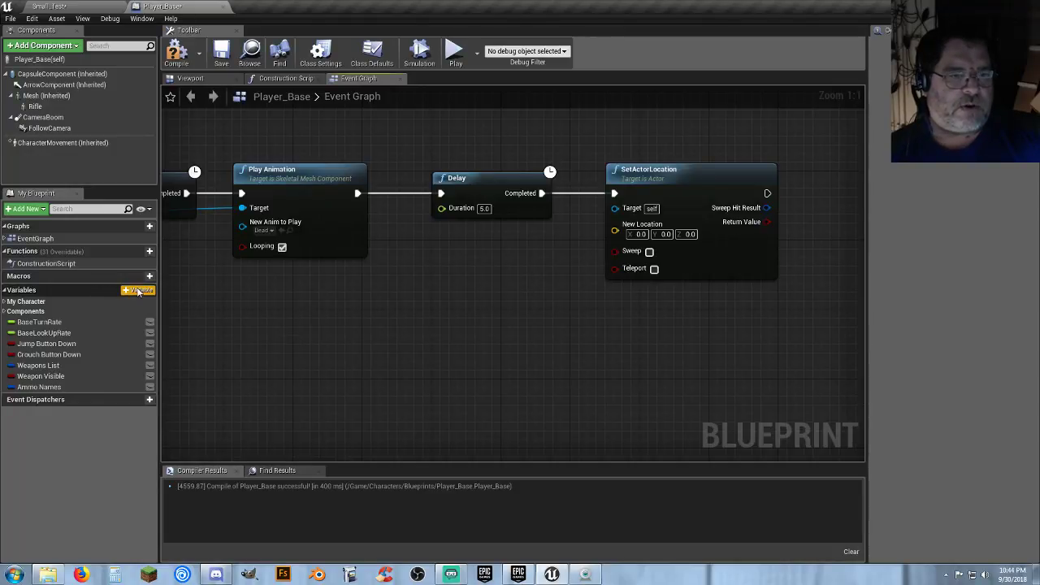
# - Create a Vector variable named Spawn Point in Player_Base and compile the blueprint
pyautogui.click(149, 290)
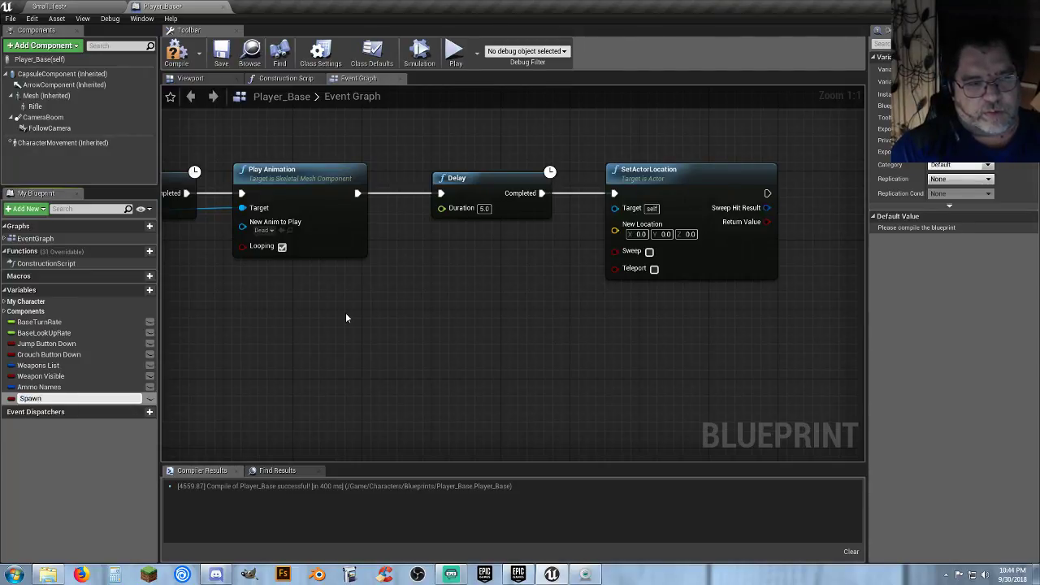
pyautogui.write('Spawn Point')
pyautogui.press('Return')
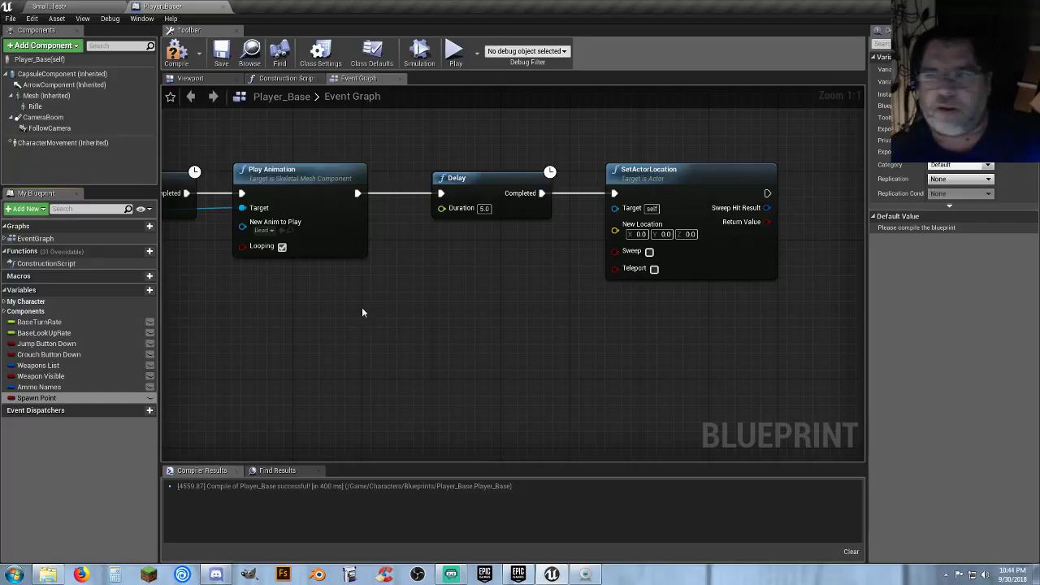
pyautogui.click(943, 81)
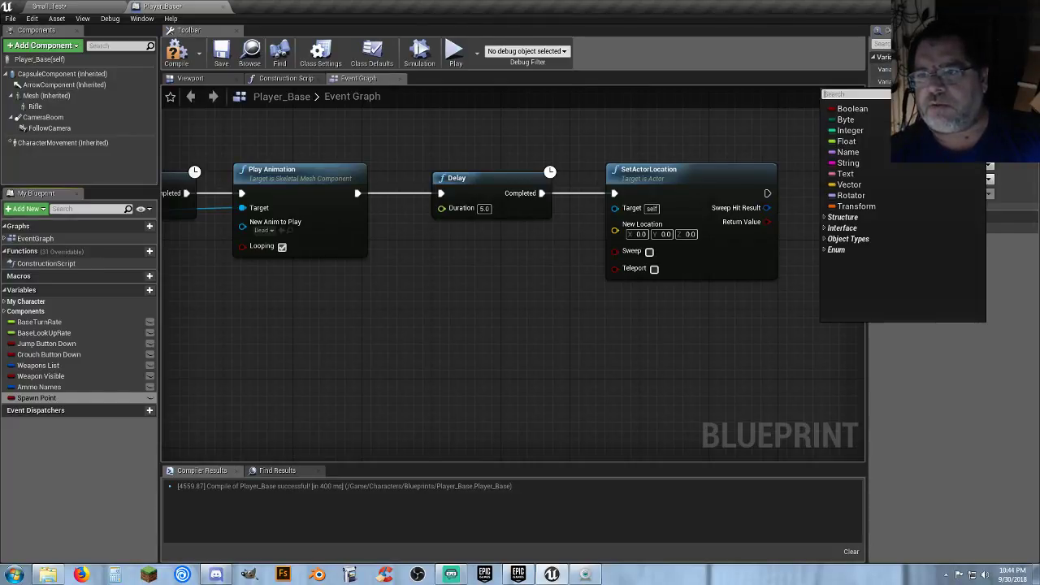
pyautogui.click(868, 183)
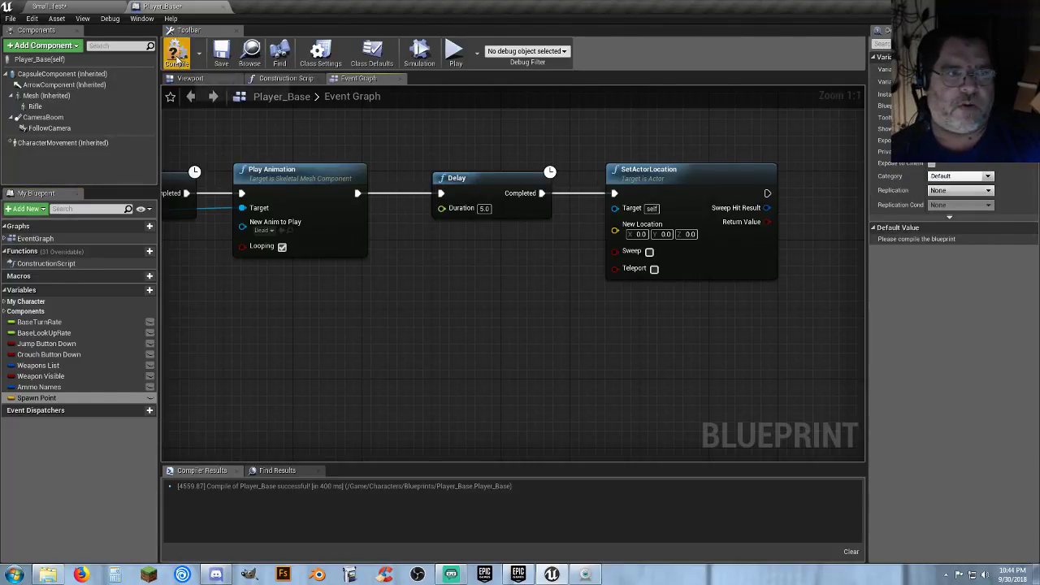
pyautogui.click(176, 50)
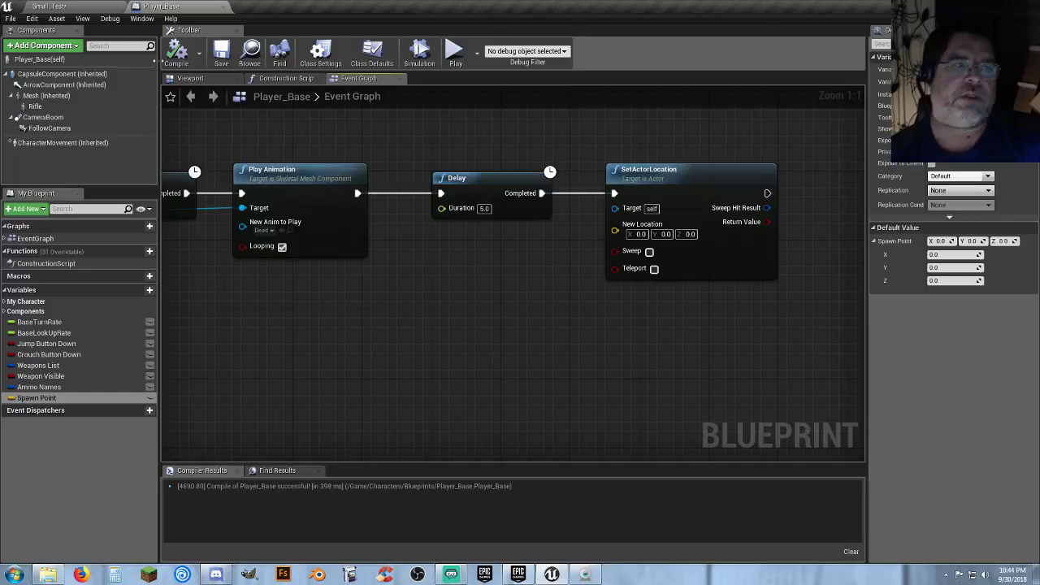
# - Look up the Player Start's location in Small_Test and set SetActorLocation's New Location to match, with X -750 and Z 120
pyautogui.click(101, 6)
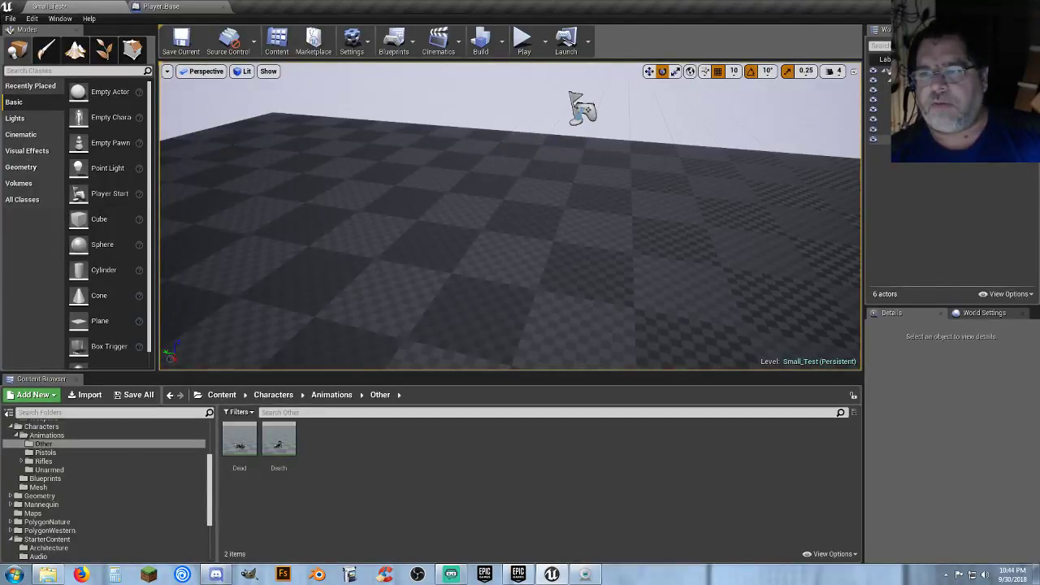
pyautogui.click(919, 120)
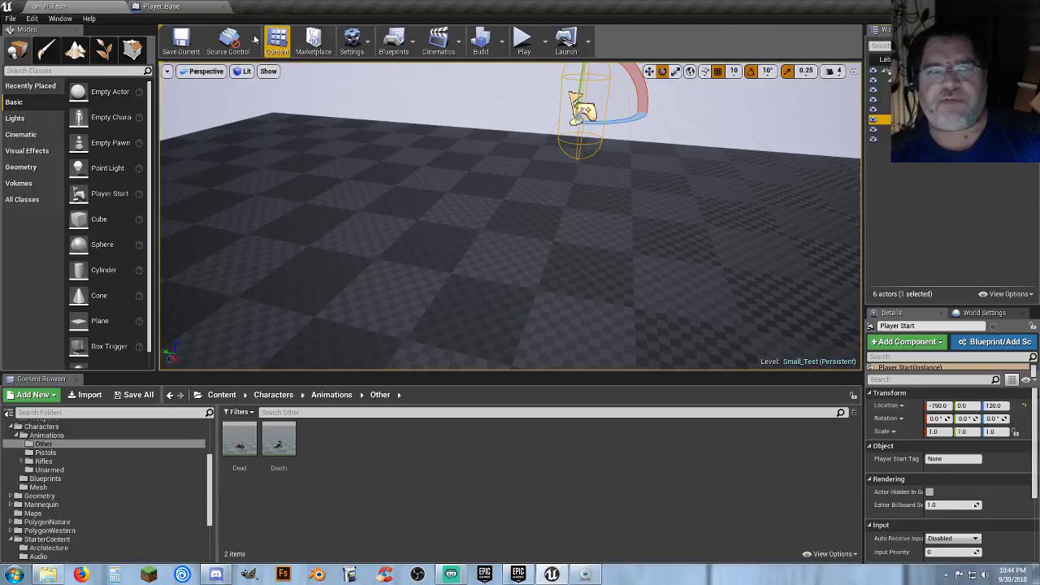
pyautogui.click(163, 6)
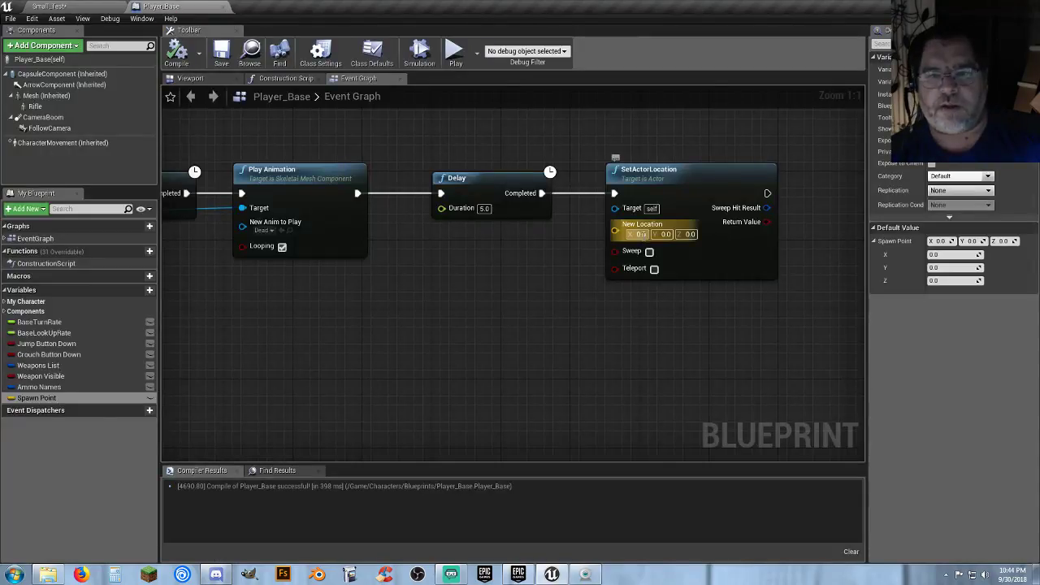
pyautogui.click(641, 234)
pyautogui.press('BackSpace')
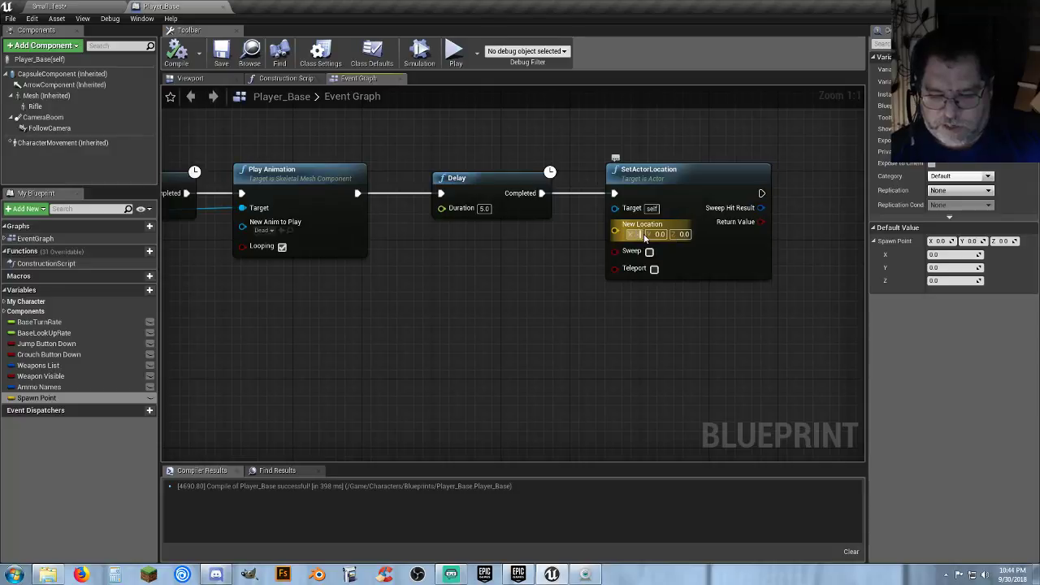
pyautogui.write('750')
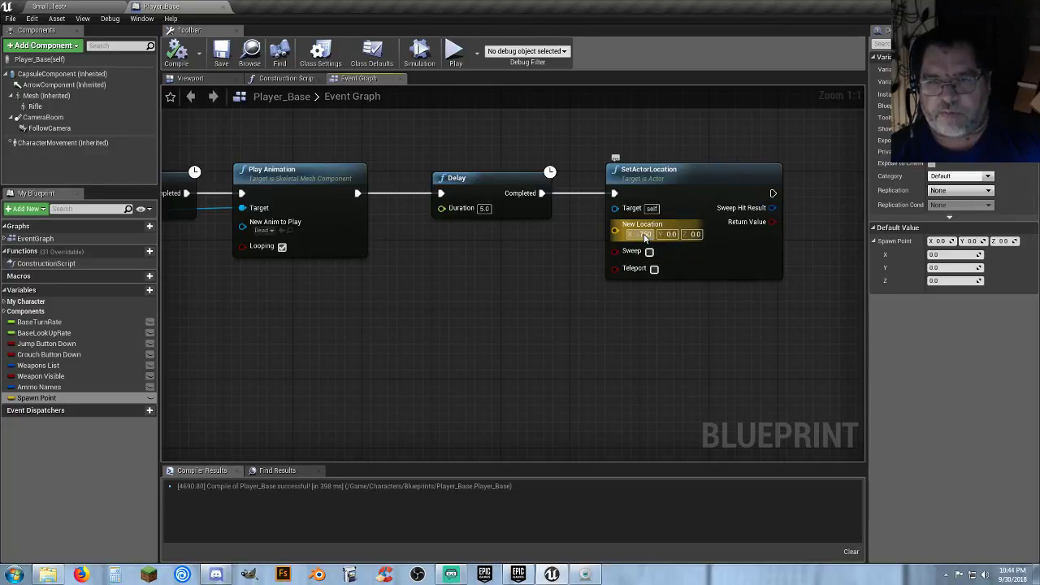
pyautogui.press('Tab')
pyautogui.press('Tab')
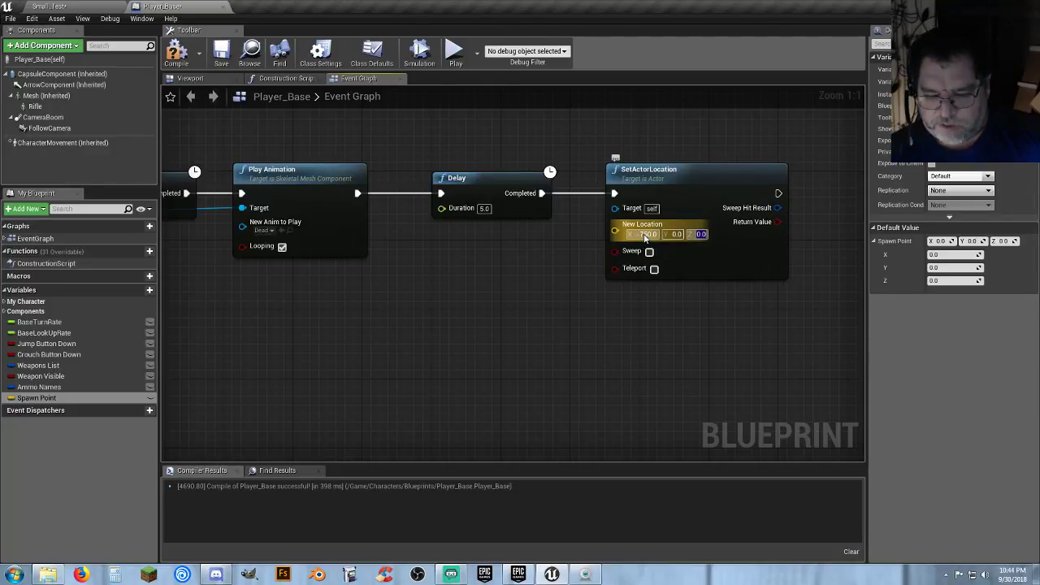
pyautogui.write('120')
pyautogui.press('Return')
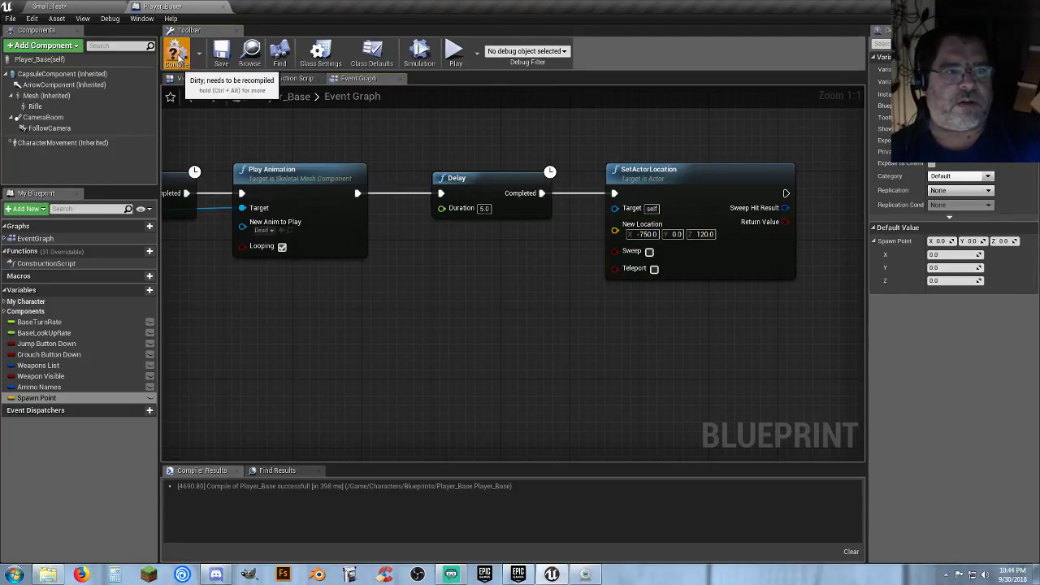
# - Return to the Small_Test level and create a folder named Gadgets inside the Assets content folder
pyautogui.click(85, 7)
pyautogui.moveTo(431, 202); pyautogui.dragTo(528, 110, button='right')
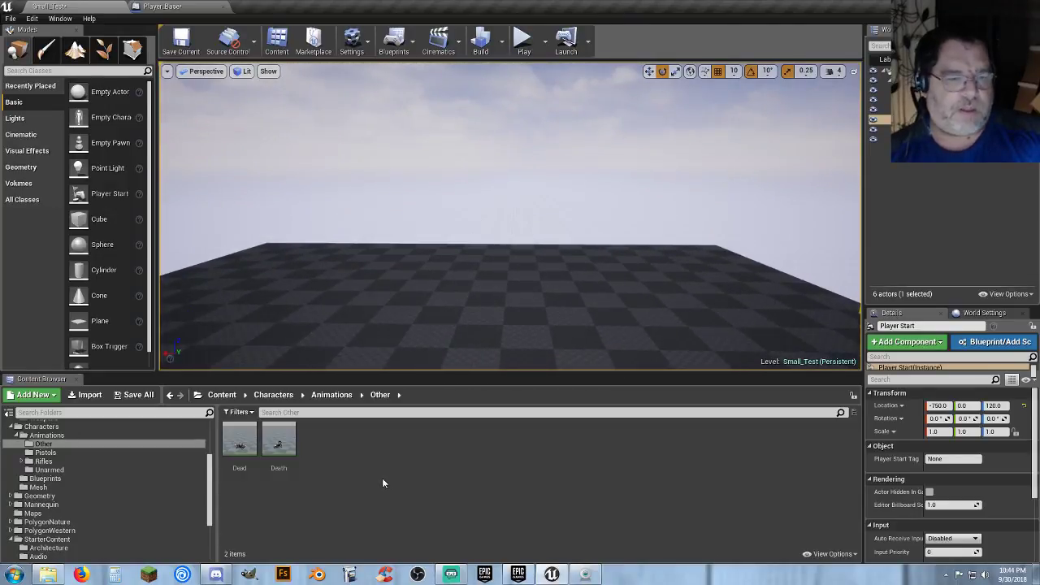
pyautogui.scroll(3, 51, 452)
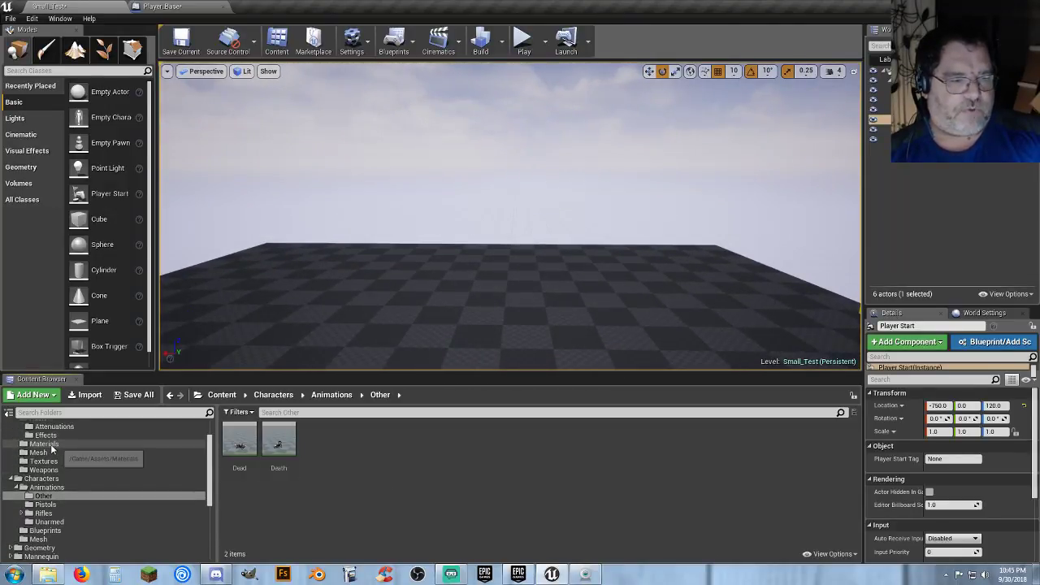
pyautogui.scroll(2, 51, 451)
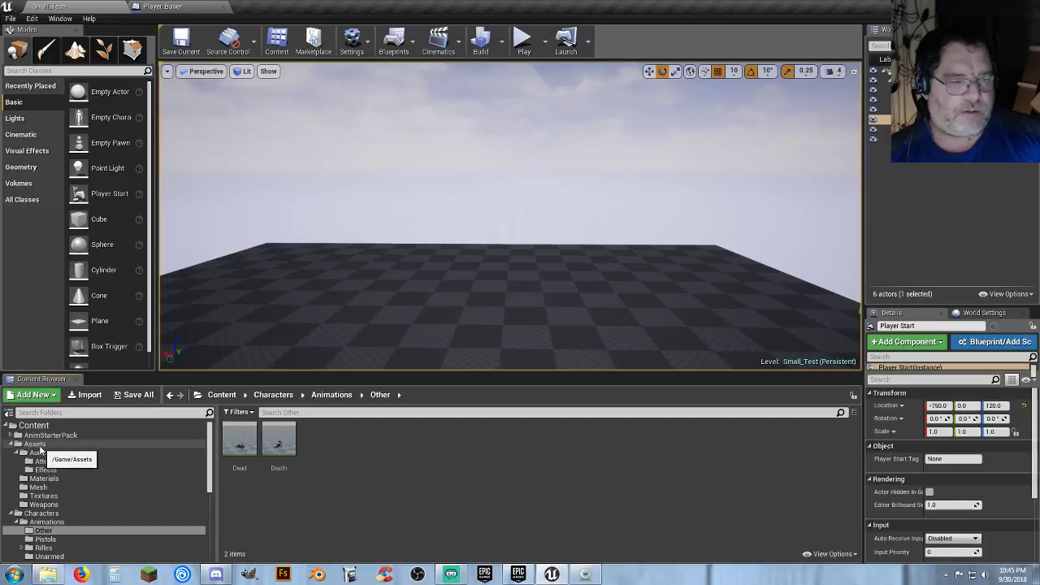
pyautogui.click(39, 445)
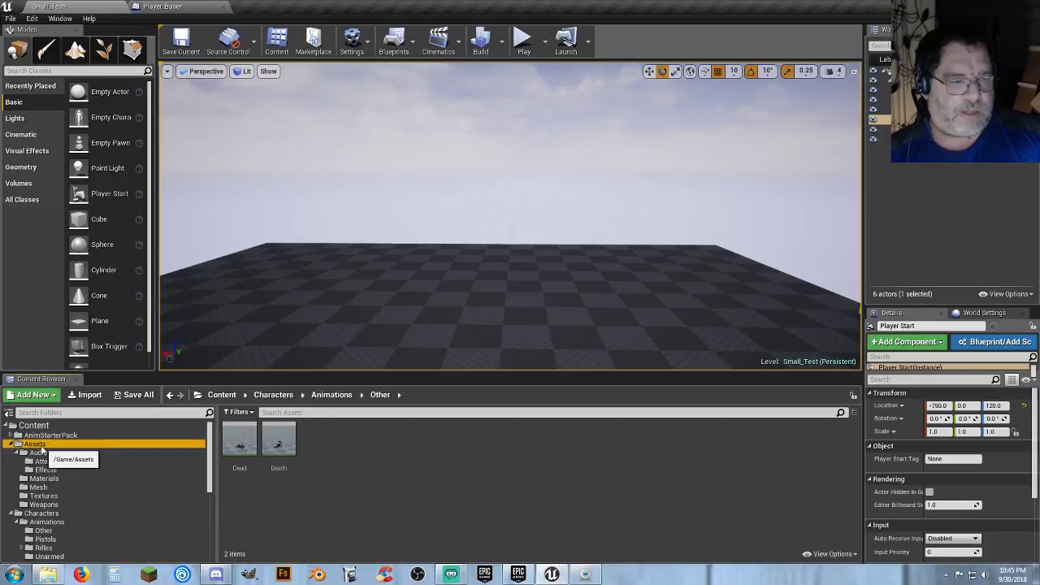
pyautogui.rightClick(473, 446)
pyautogui.click(512, 120)
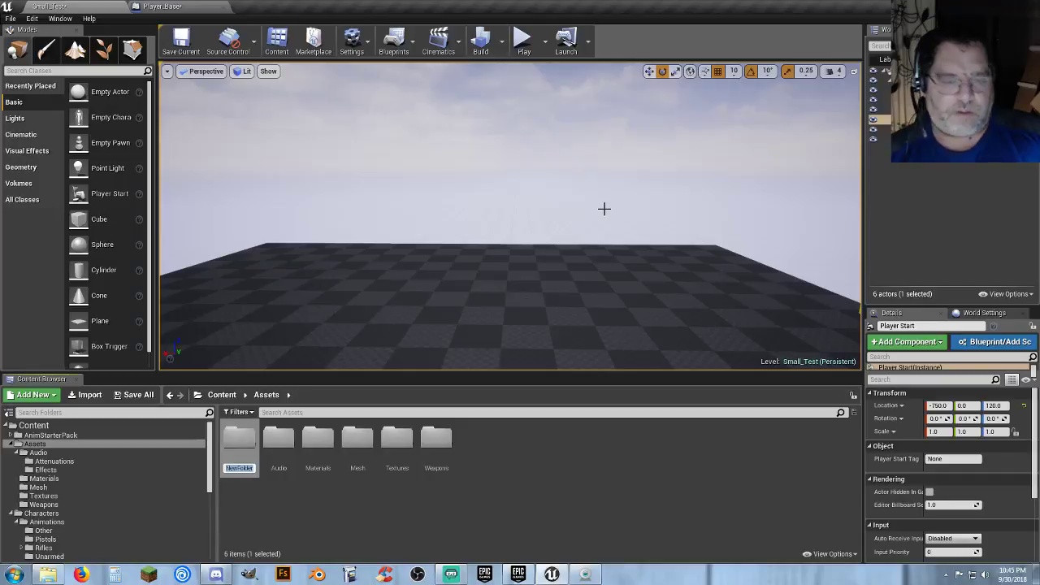
pyautogui.write('Gadgets')
pyautogui.press('Return')
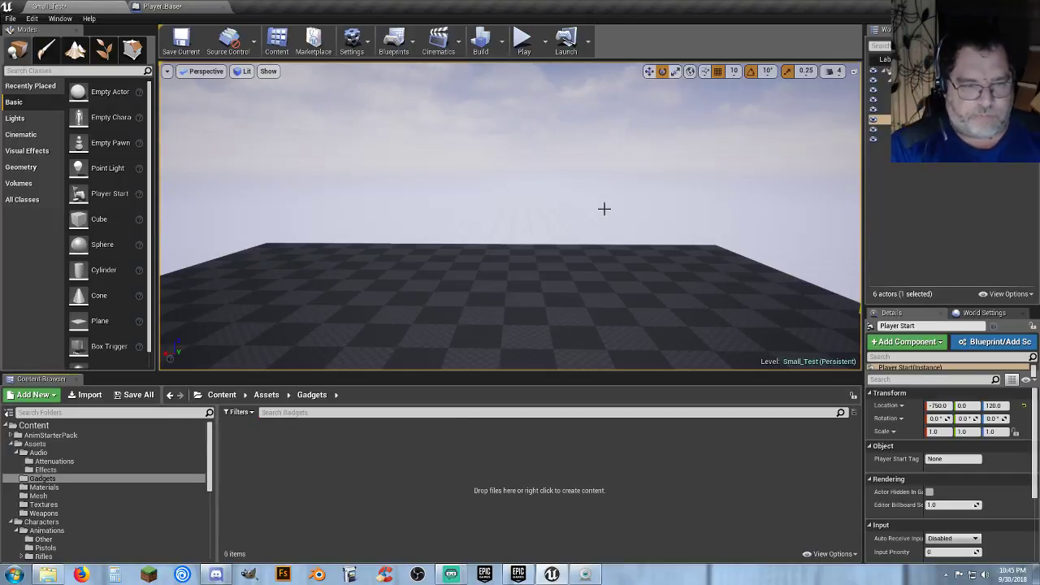
# - Create an Actor Blueprint Class named Checkpoint in the Gadgets folder and open it for editing
pyautogui.rightClick(273, 450)
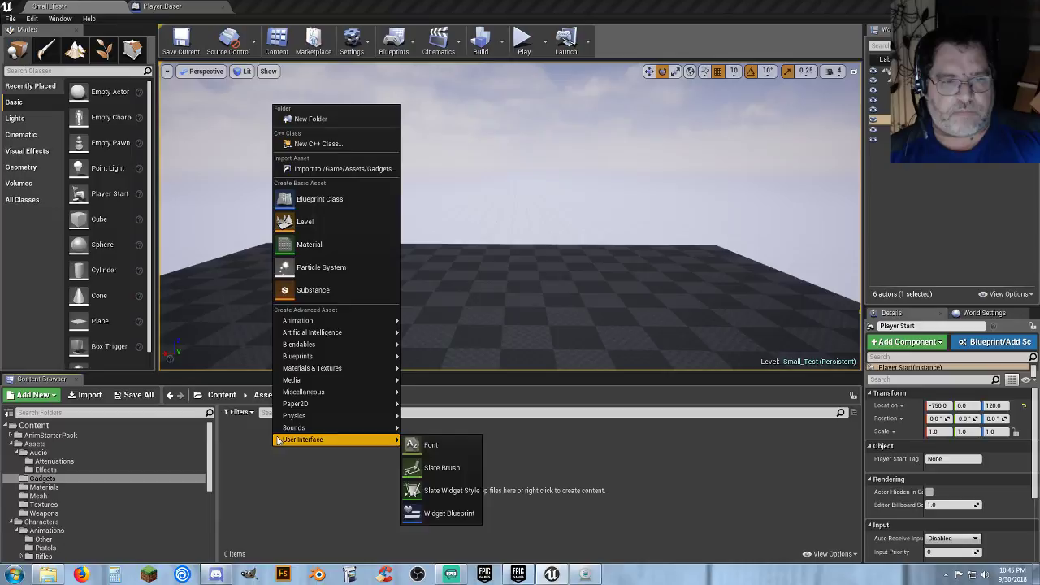
pyautogui.click(325, 198)
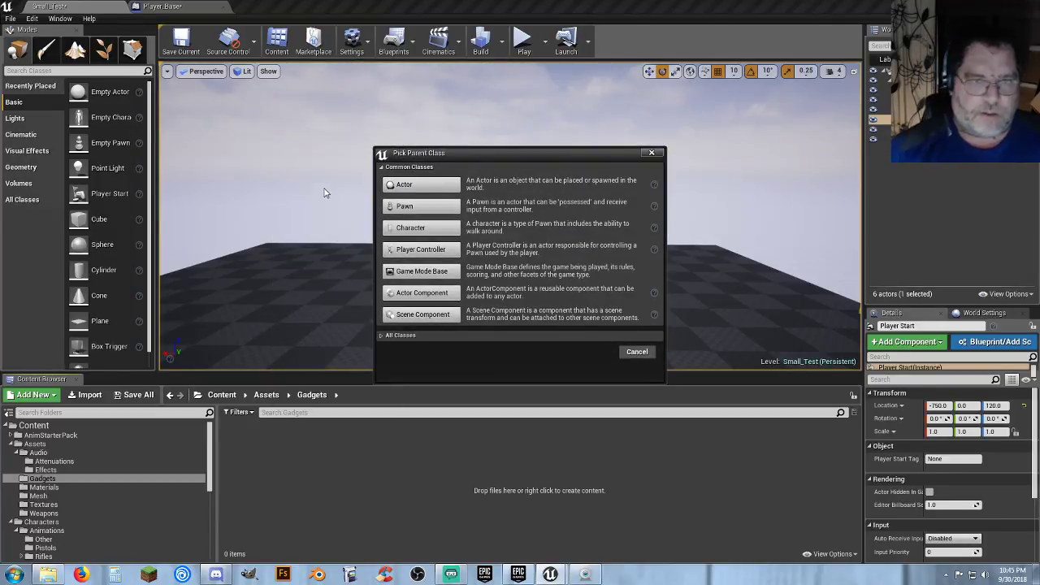
pyautogui.click(429, 185)
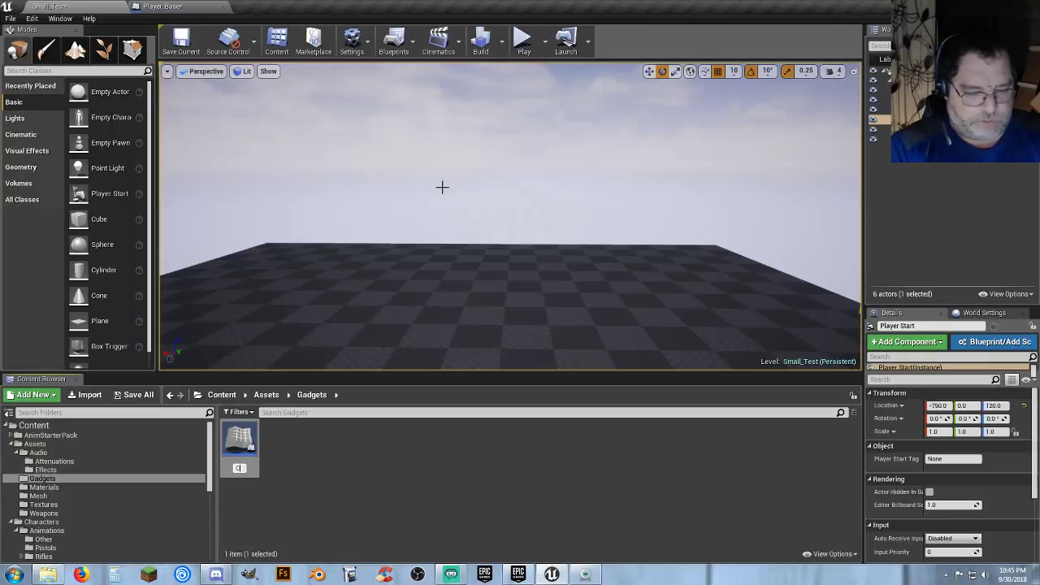
pyautogui.write('Checkpoint')
pyautogui.press('Return')
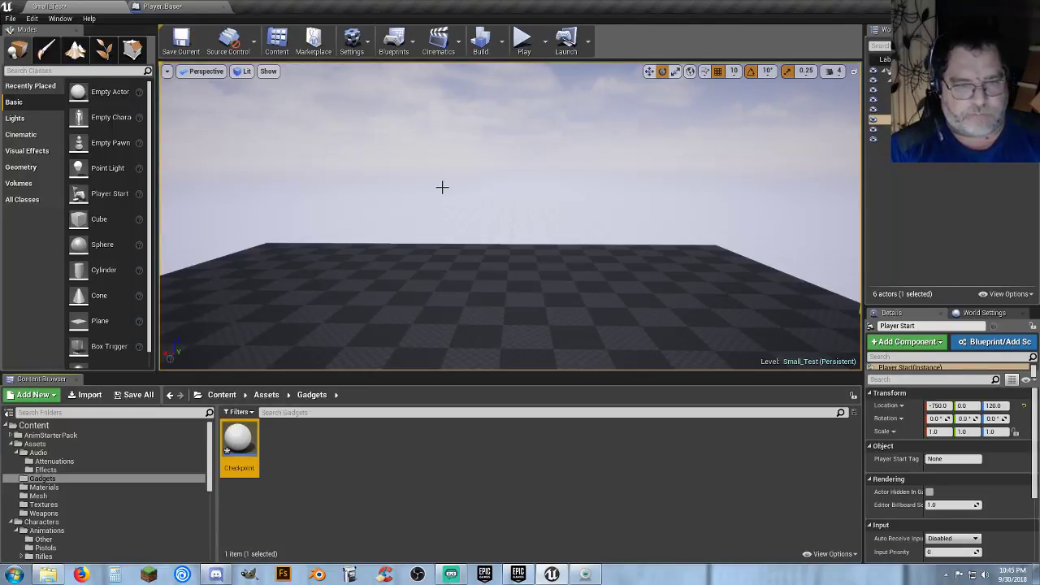
pyautogui.doubleClick(231, 446)
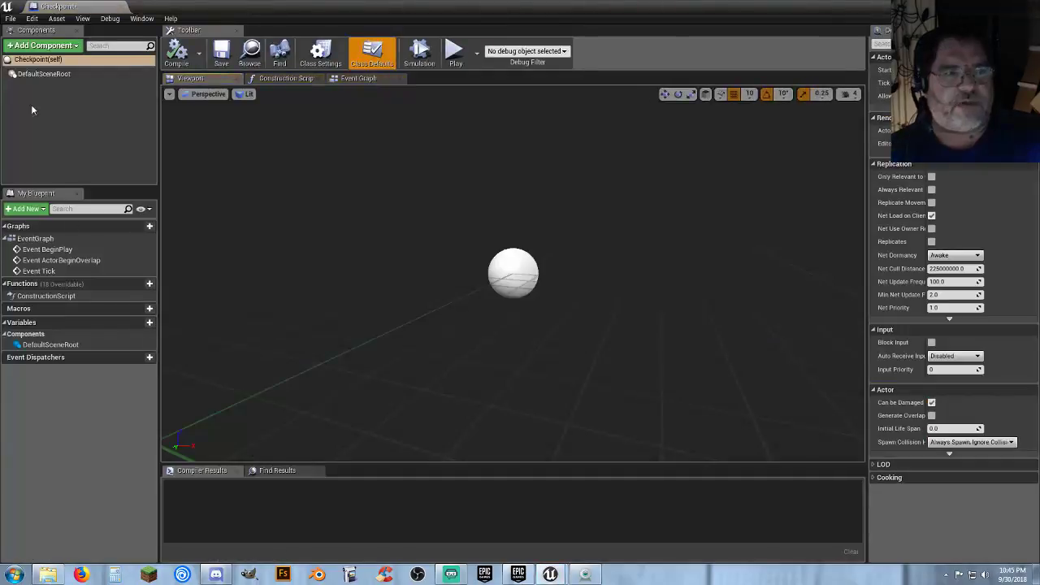
# - Add a Cube component to the Checkpoint blueprint and flatten it into a slab with scale 2, 2, 0.1
pyautogui.click(43, 45)
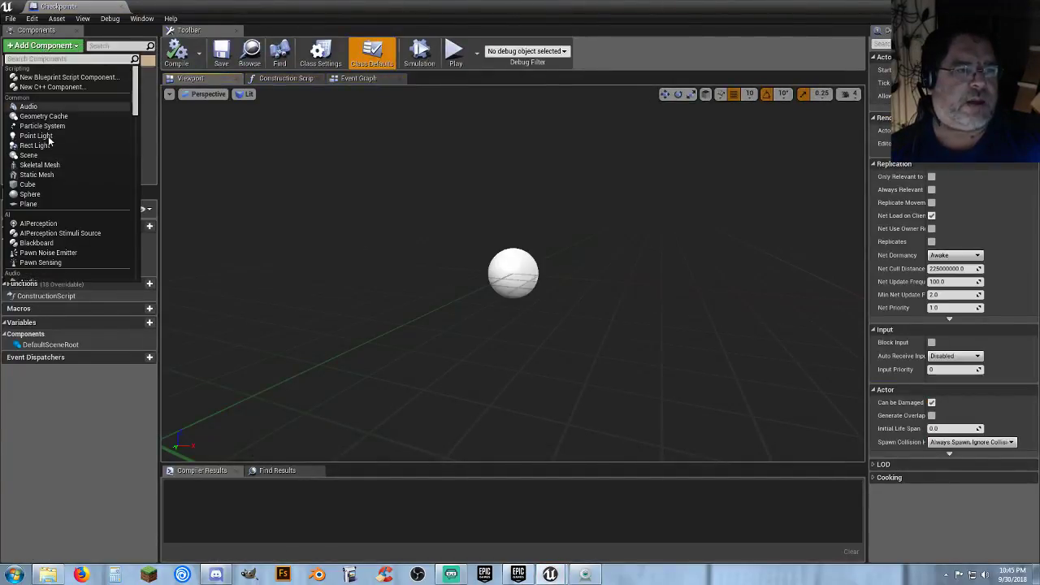
pyautogui.click(32, 184)
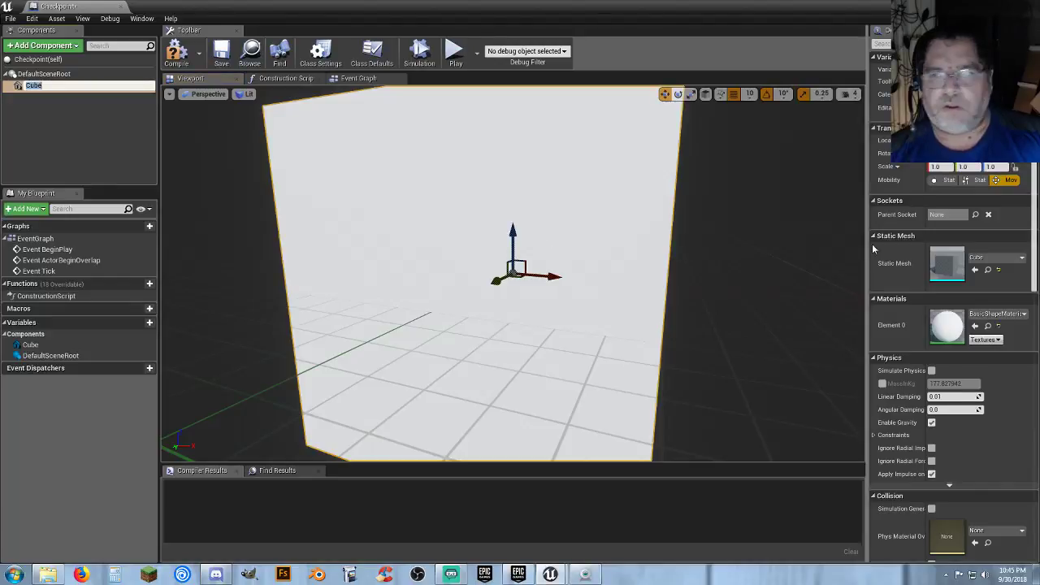
pyautogui.click(943, 166)
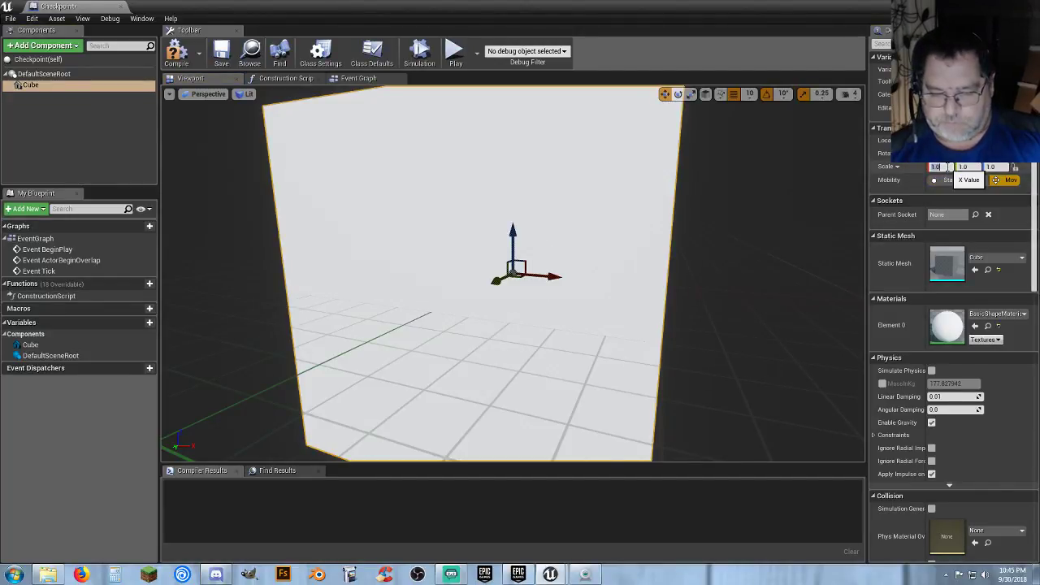
pyautogui.write('2')
pyautogui.press('Tab')
pyautogui.write('2')
pyautogui.press('Tab')
pyautogui.write('.')
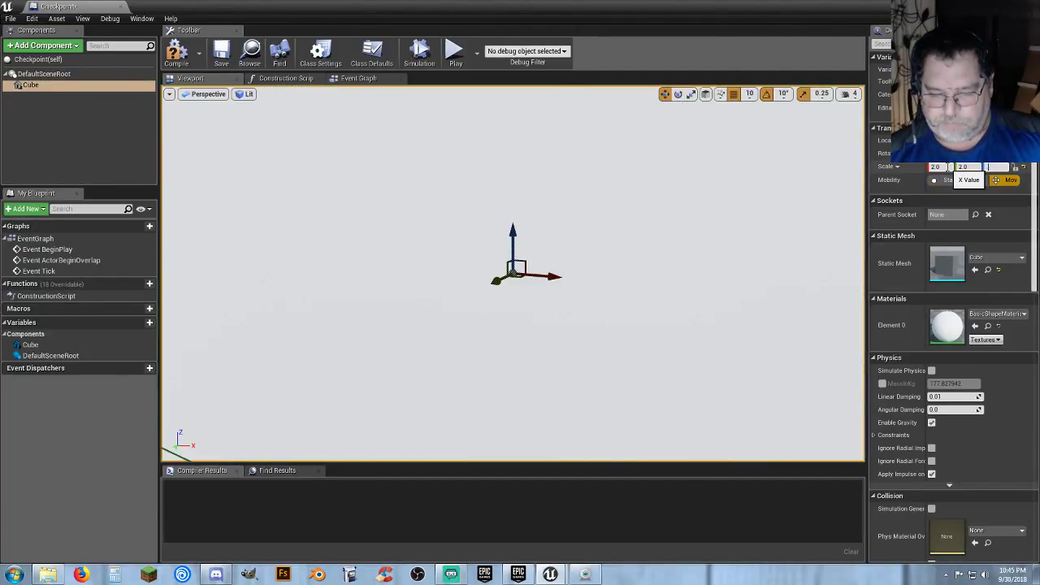
pyautogui.write('1')
pyautogui.press('Return')
pyautogui.moveTo(632, 266); pyautogui.dragTo(504, 272, button='right')
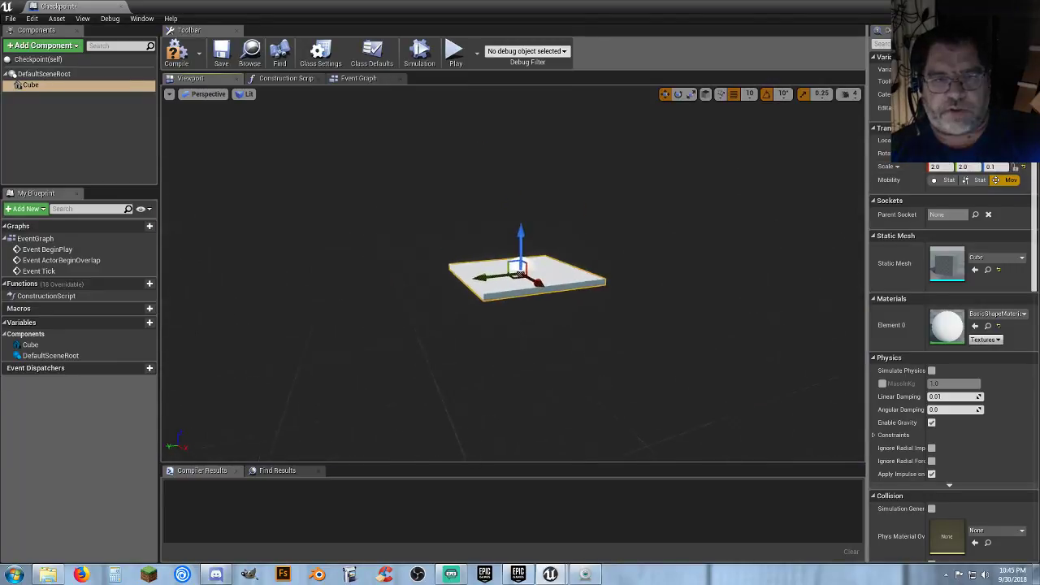
pyautogui.moveTo(628, 271); pyautogui.dragTo(637, 216)
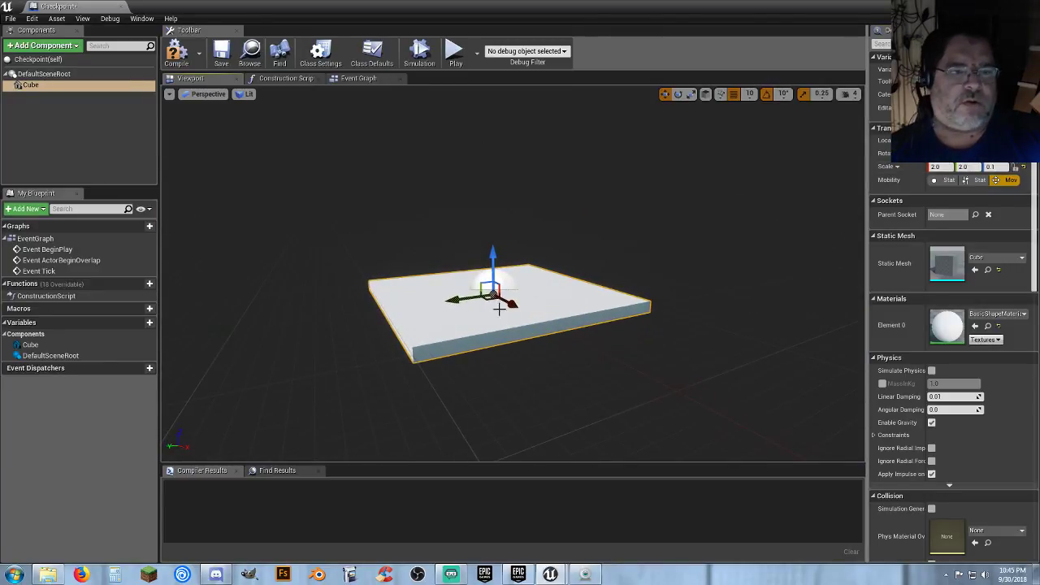
# - Add a Box Collision component under DefaultSceneRoot and set its X and Y scale to 3
pyautogui.click(69, 125)
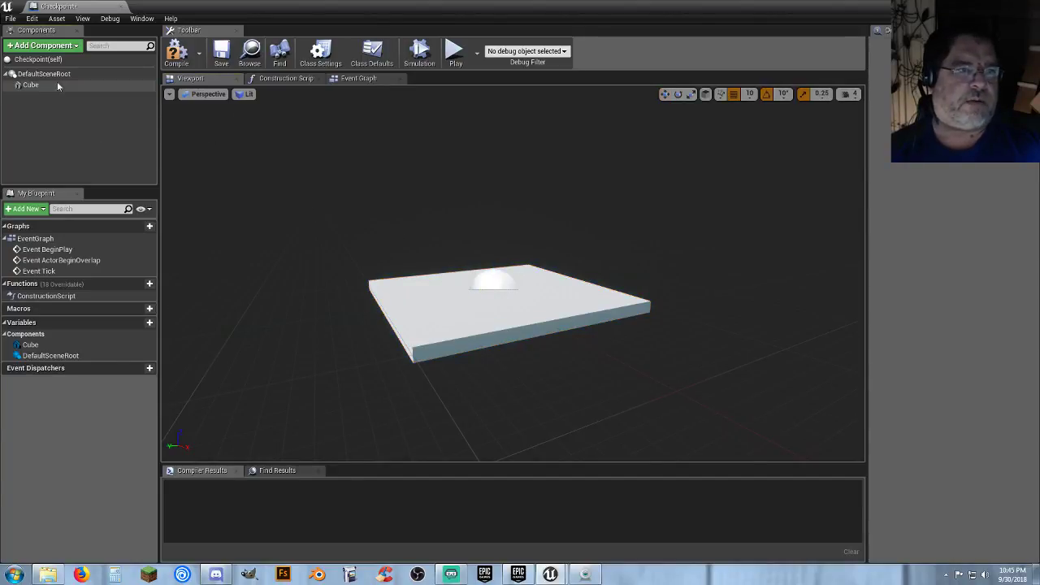
pyautogui.click(44, 46)
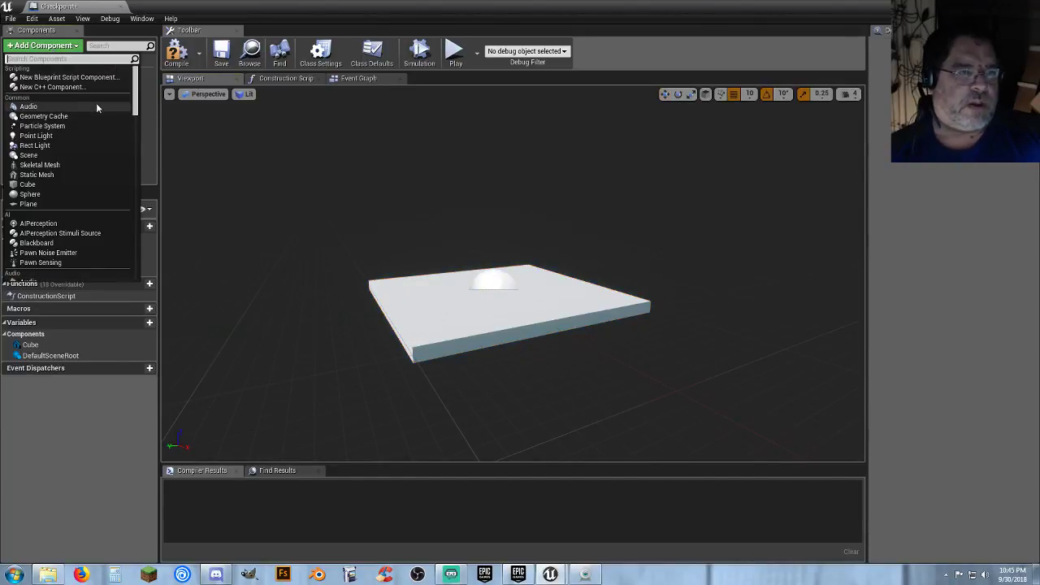
pyautogui.write('box')
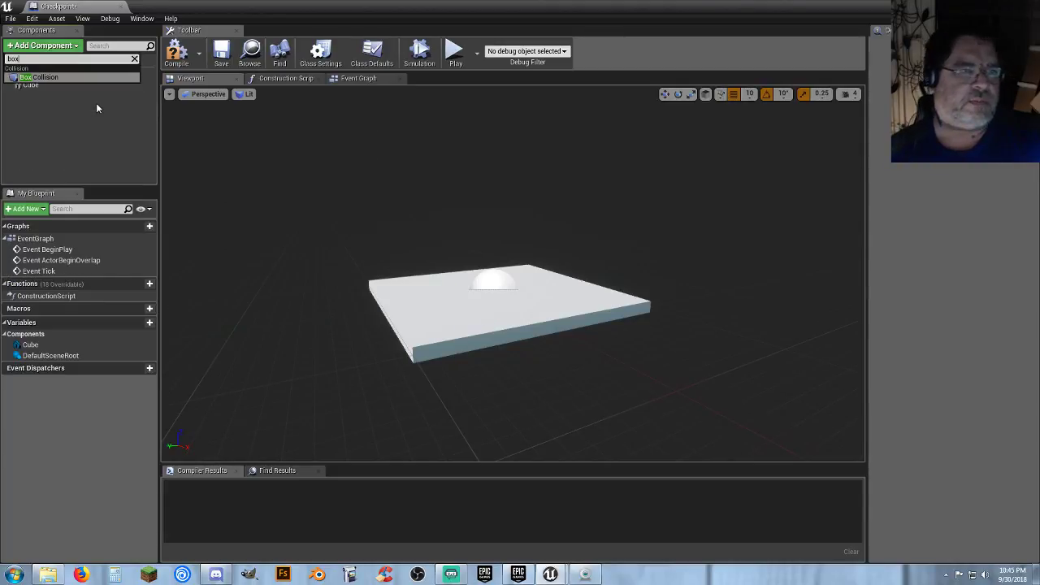
pyautogui.click(82, 77)
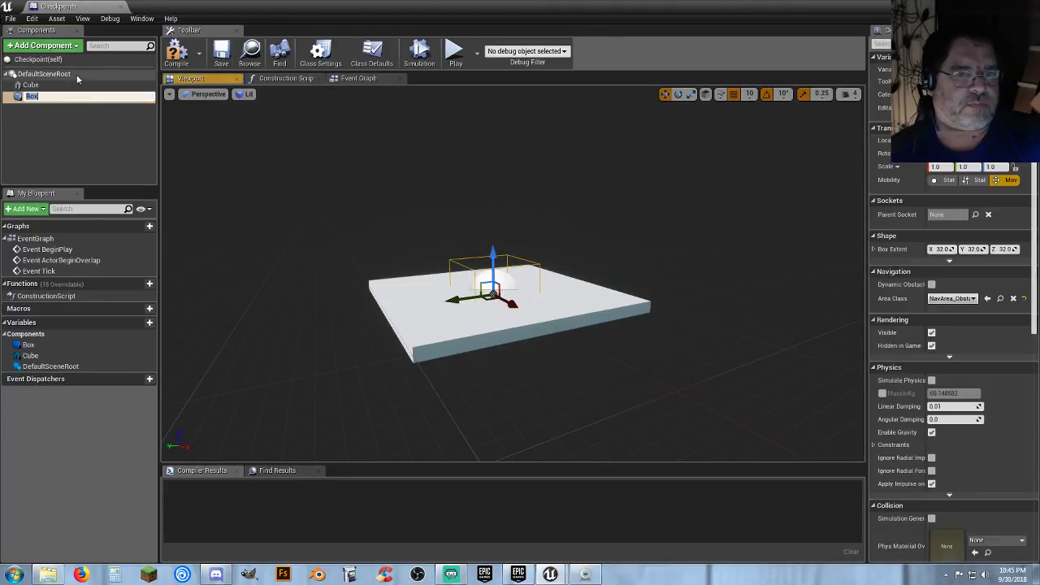
pyautogui.click(951, 167)
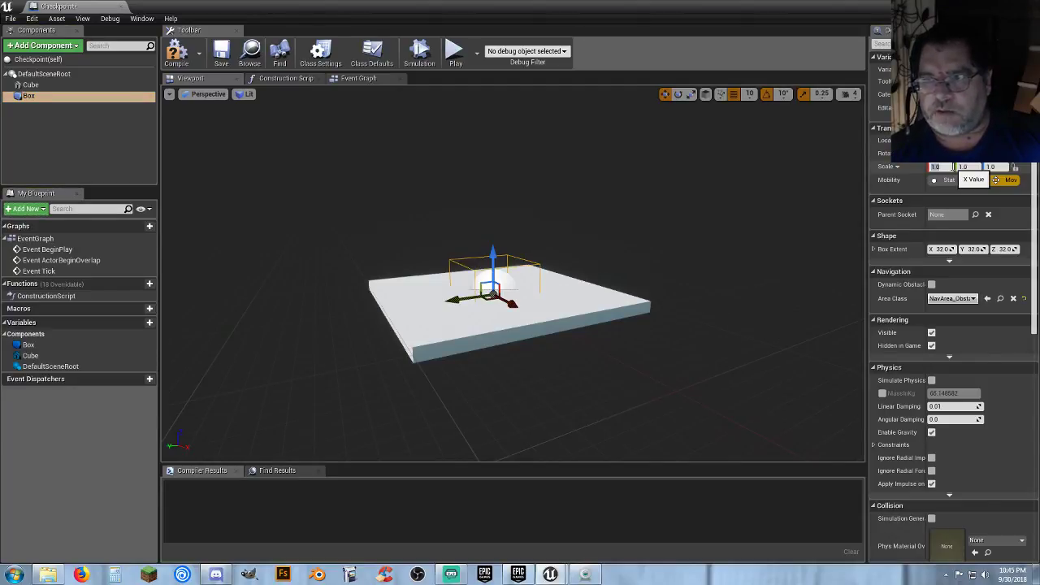
pyautogui.write('2')
pyautogui.press('Tab')
pyautogui.write('2')
pyautogui.press('Tab')
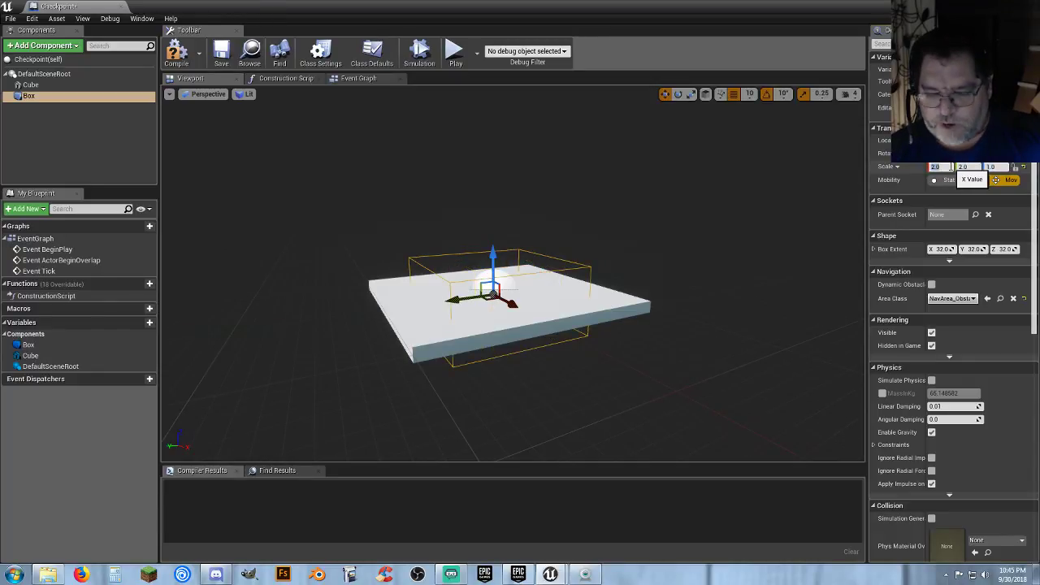
pyautogui.press('Tab')
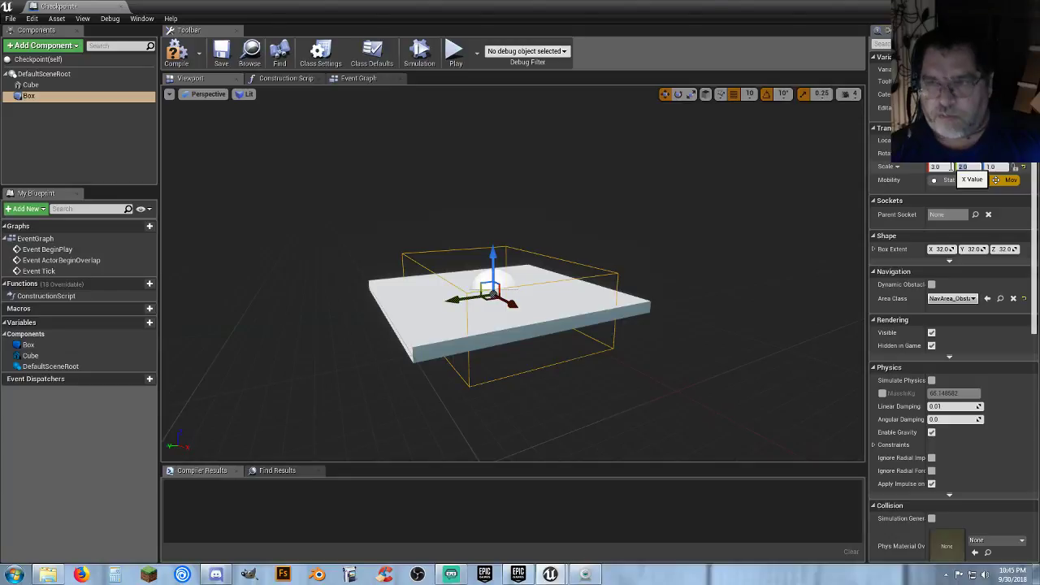
pyautogui.press('Tab')
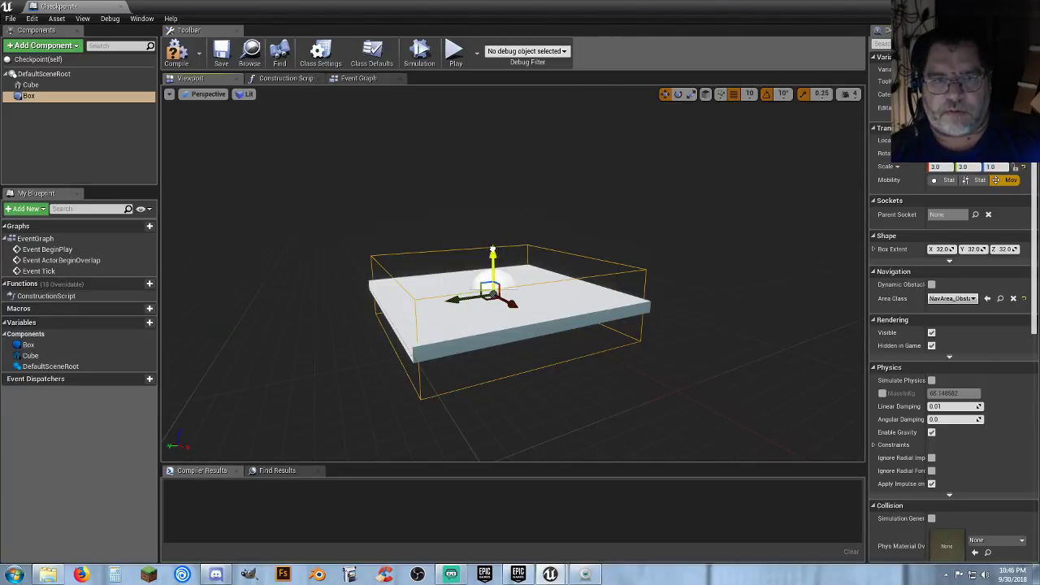
# - Raise the collision box so that its base rests at the slab, and compile and save the blueprint
pyautogui.moveTo(493, 249); pyautogui.dragTo(492, 221)
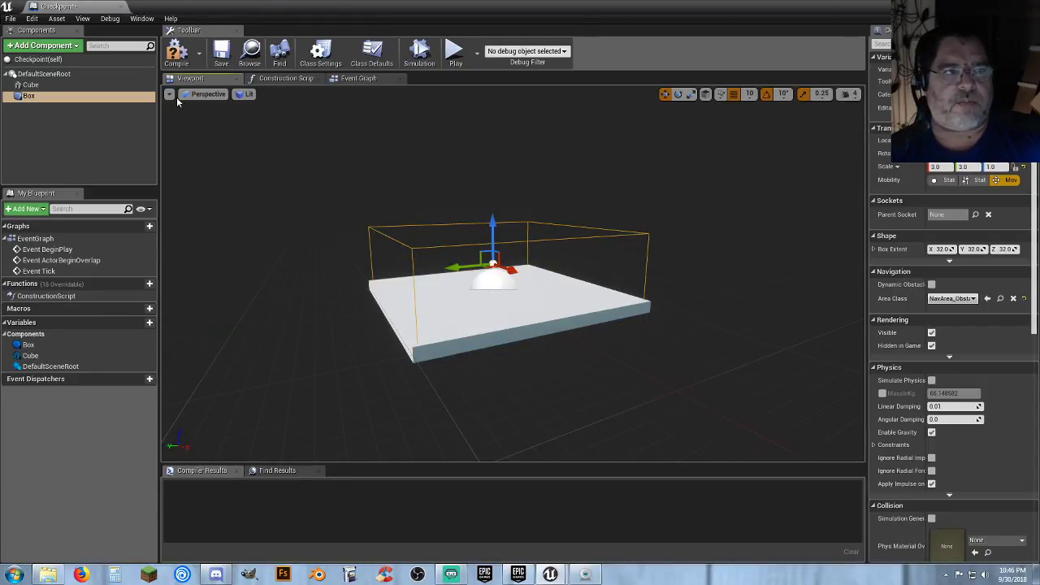
pyautogui.click(176, 53)
pyautogui.click(221, 53)
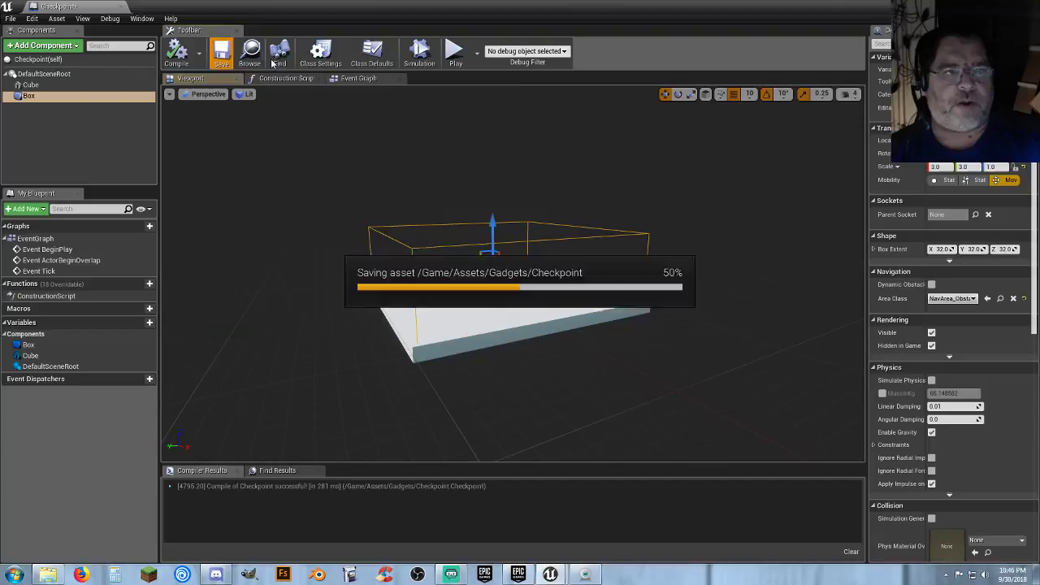
# - Delete all the default event nodes from the Checkpoint Event Graph
pyautogui.click(355, 78)
pyautogui.moveTo(636, 430); pyautogui.dragTo(476, 178)
pyautogui.press('Delete')
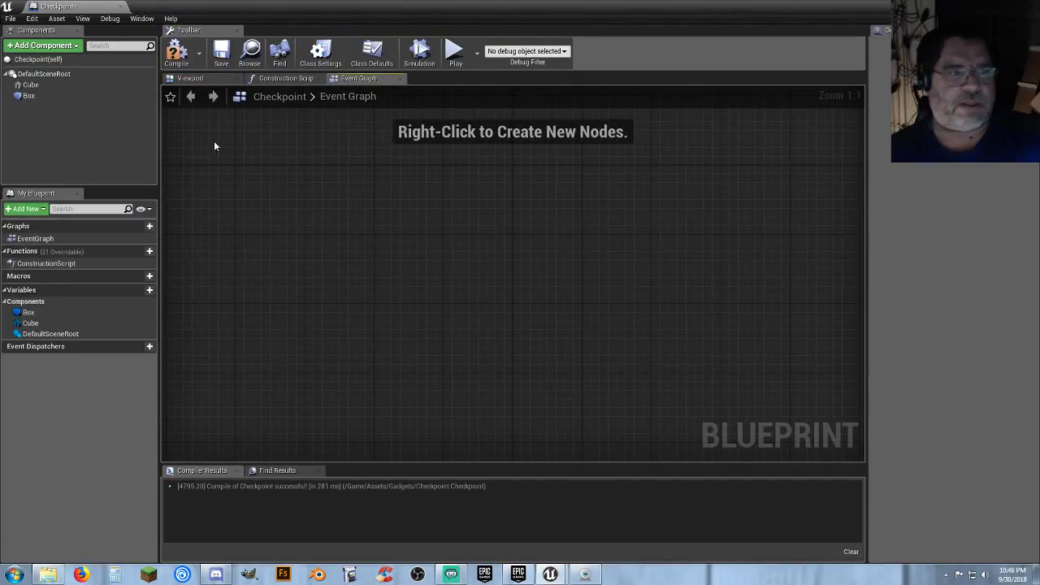
# - Add an OnComponentBeginOverlap event for the Box collision component
pyautogui.click(37, 96)
pyautogui.rightClick(41, 96)
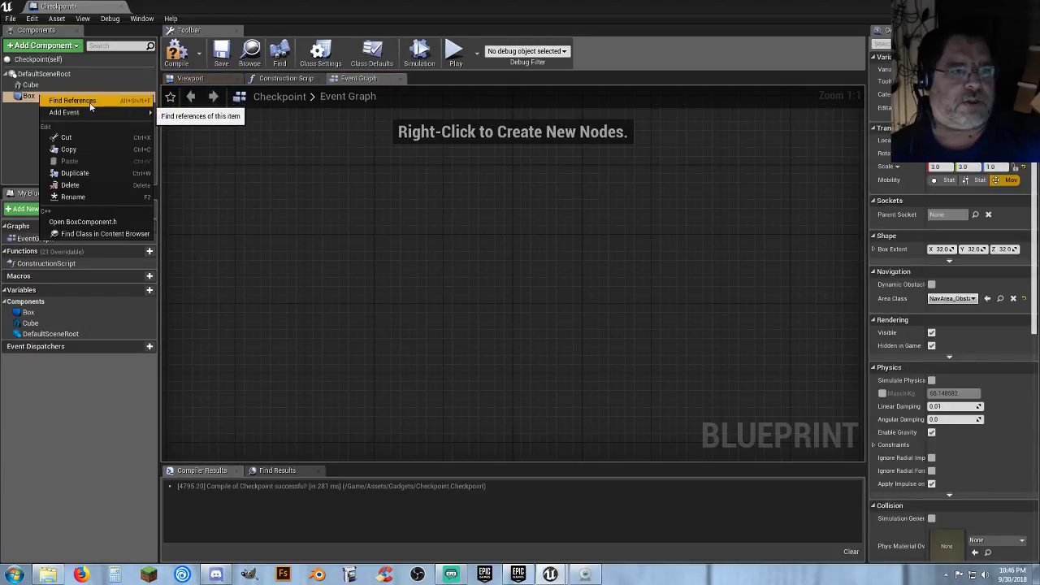
pyautogui.moveTo(65, 112)
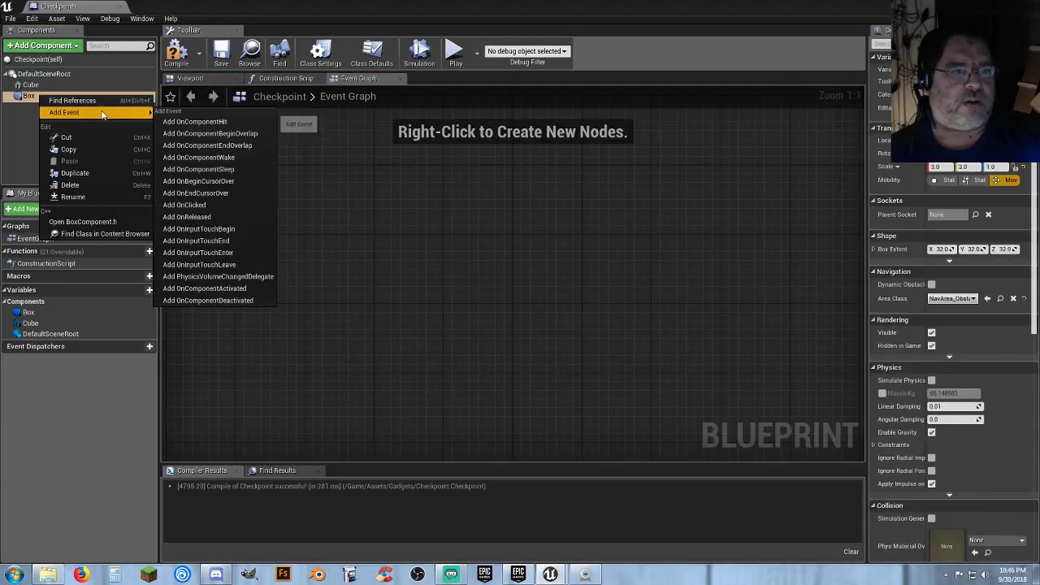
pyautogui.click(230, 135)
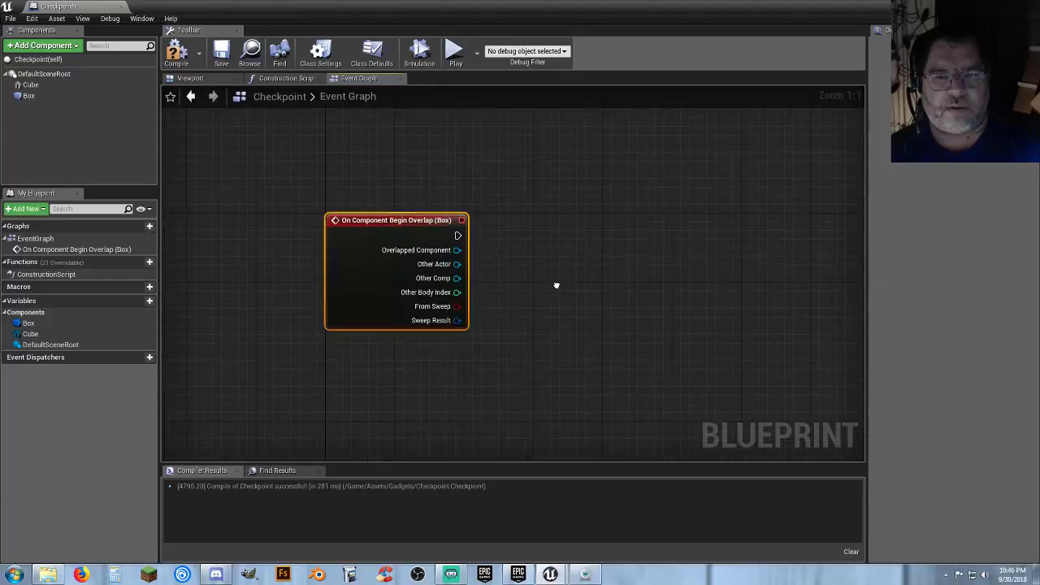
# - Add a Cast To Player_Base node fed by the overlap event's Other Actor and align it beside the event
pyautogui.moveTo(433, 260); pyautogui.dragTo(539, 245)
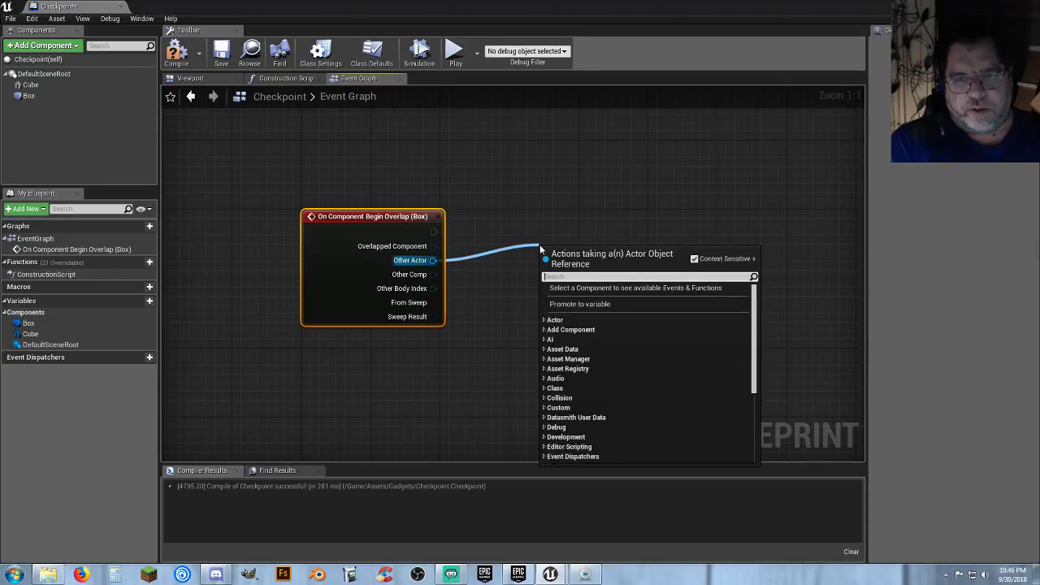
pyautogui.write('casttoplayer')
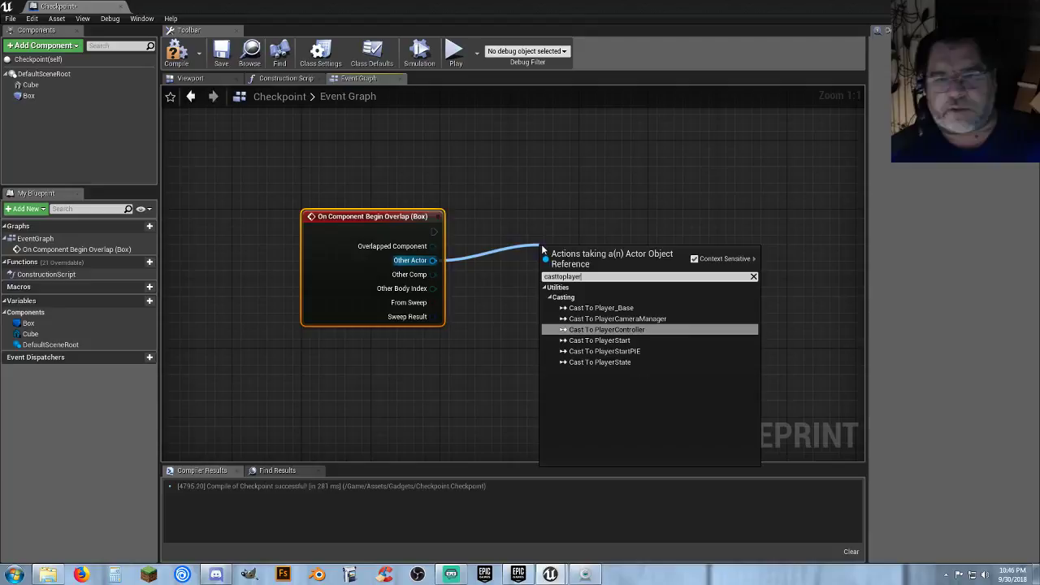
pyautogui.click(601, 308)
pyautogui.moveTo(563, 253); pyautogui.dragTo(504, 219)
pyautogui.click(574, 298)
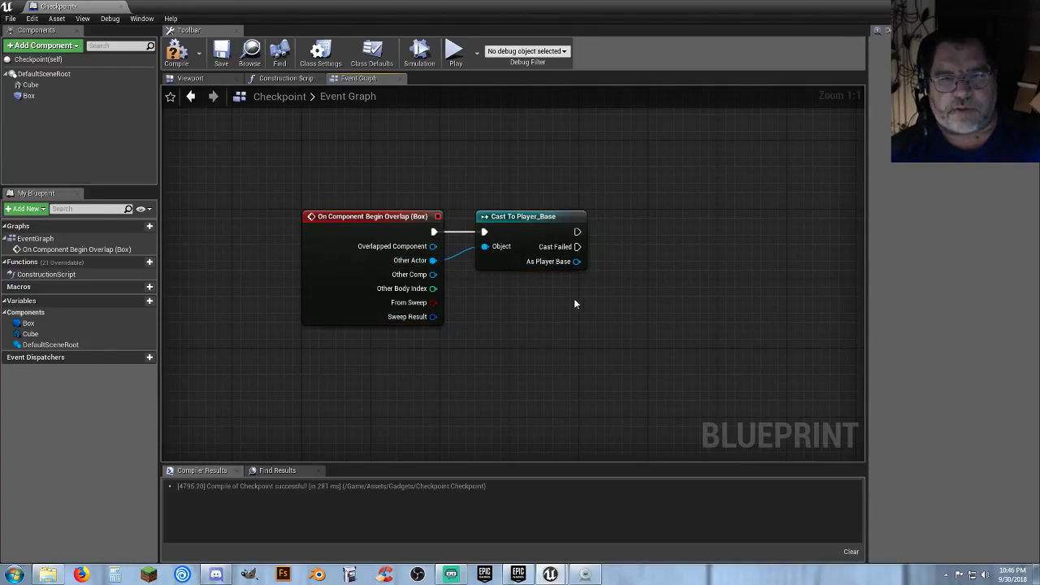
# - Add a Set Spawn Point node targeting As Player Base and connect the cast's execution output to it
pyautogui.moveTo(574, 298); pyautogui.dragTo(469, 309, button='right')
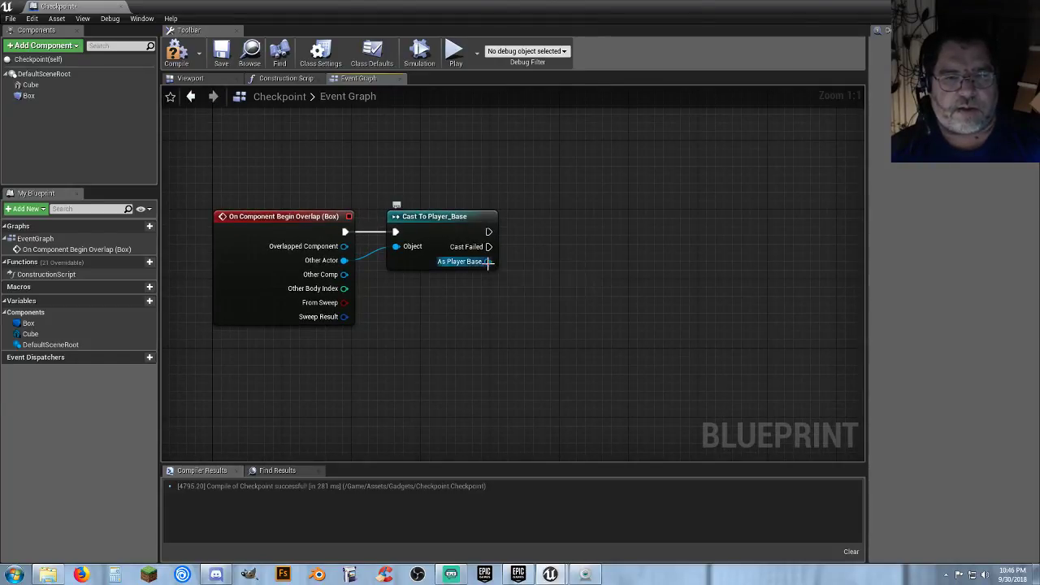
pyautogui.moveTo(500, 267); pyautogui.dragTo(545, 296)
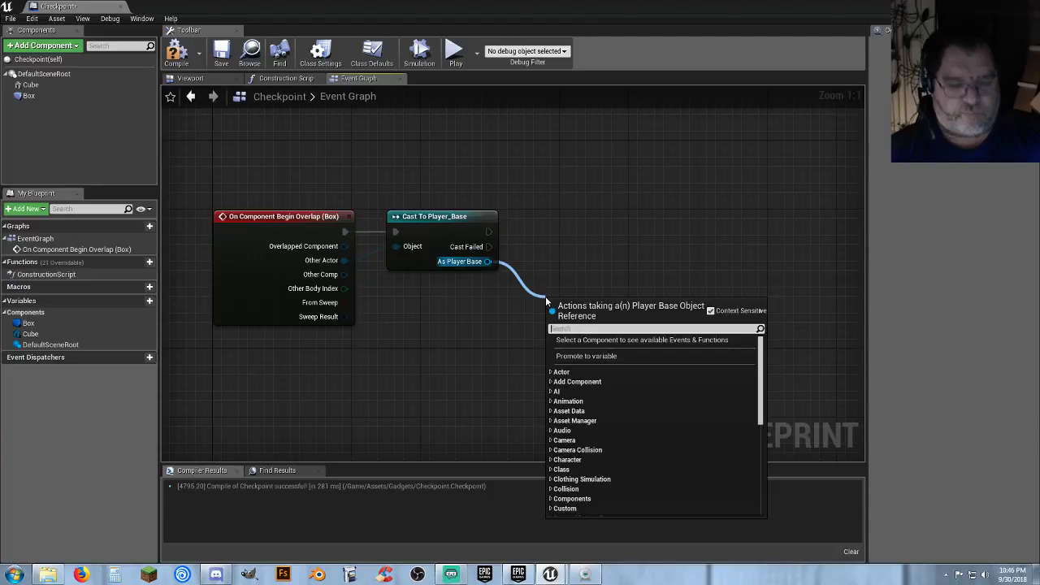
pyautogui.write('spaw')
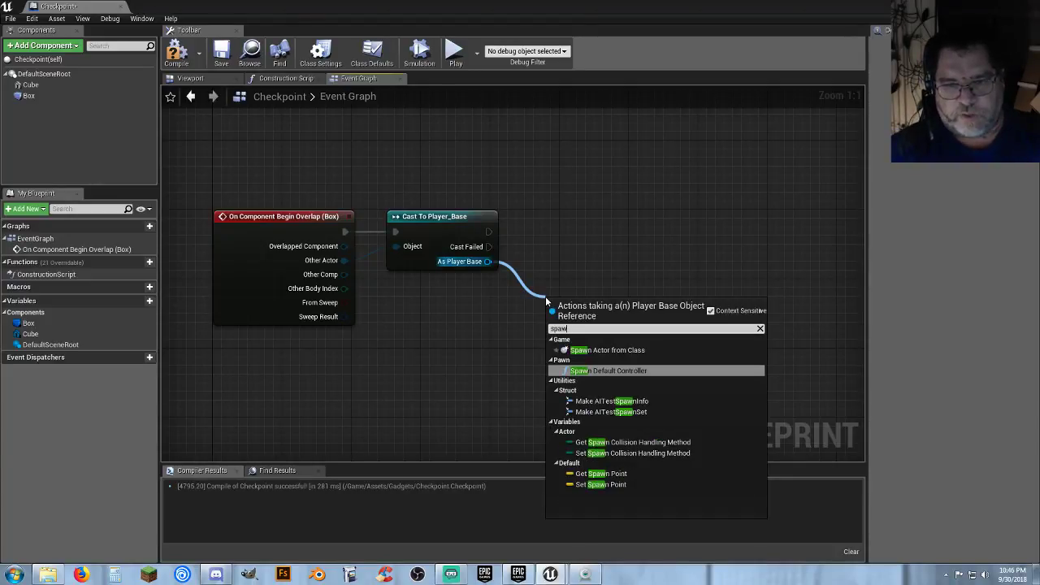
pyautogui.click(604, 485)
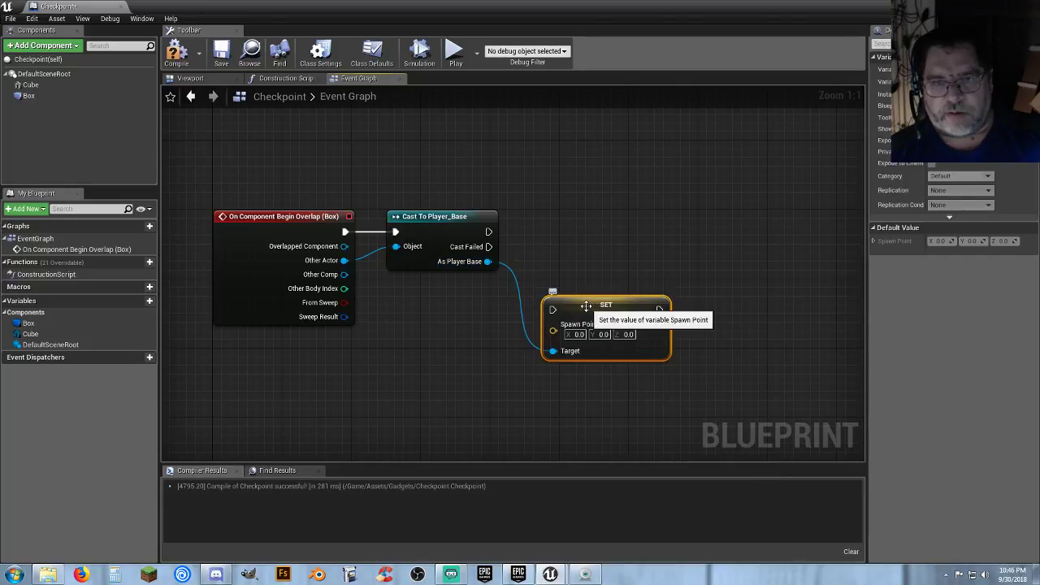
pyautogui.moveTo(581, 301); pyautogui.dragTo(602, 225)
pyautogui.moveTo(490, 233); pyautogui.dragTo(569, 232)
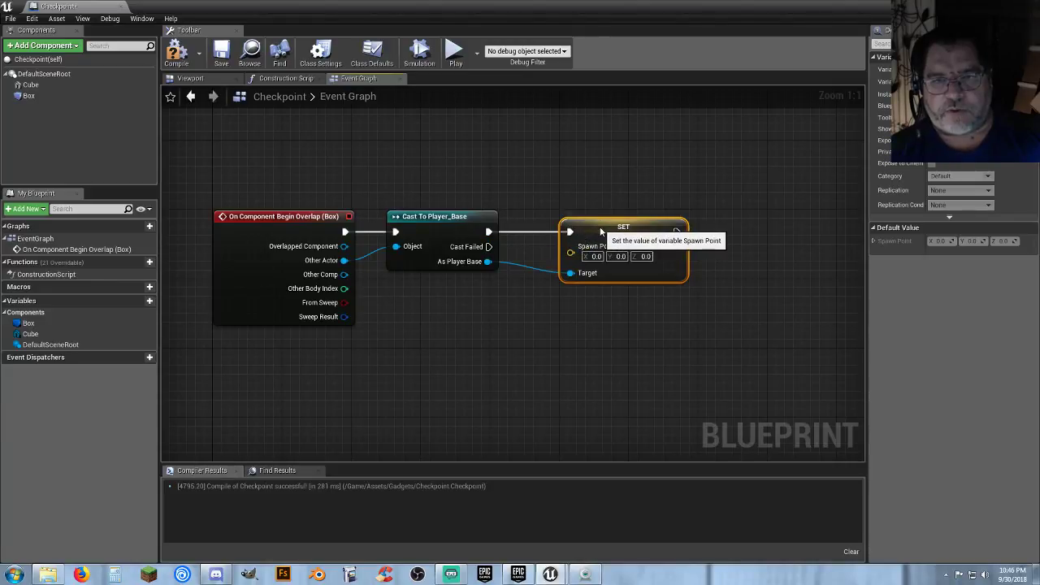
pyautogui.click(533, 328)
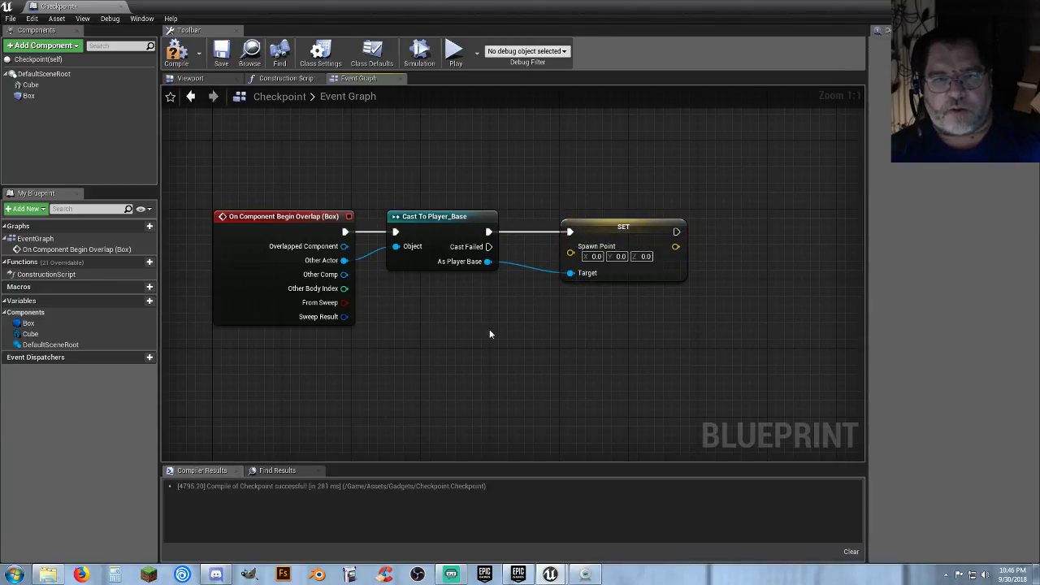
# - Add a Cube reference with a GetWorldLocation node and feed its Return Value into the SET node's Spawn Point
pyautogui.click(30, 85)
pyautogui.moveTo(205, 334); pyautogui.dragTo(482, 335)
pyautogui.write('getworld')
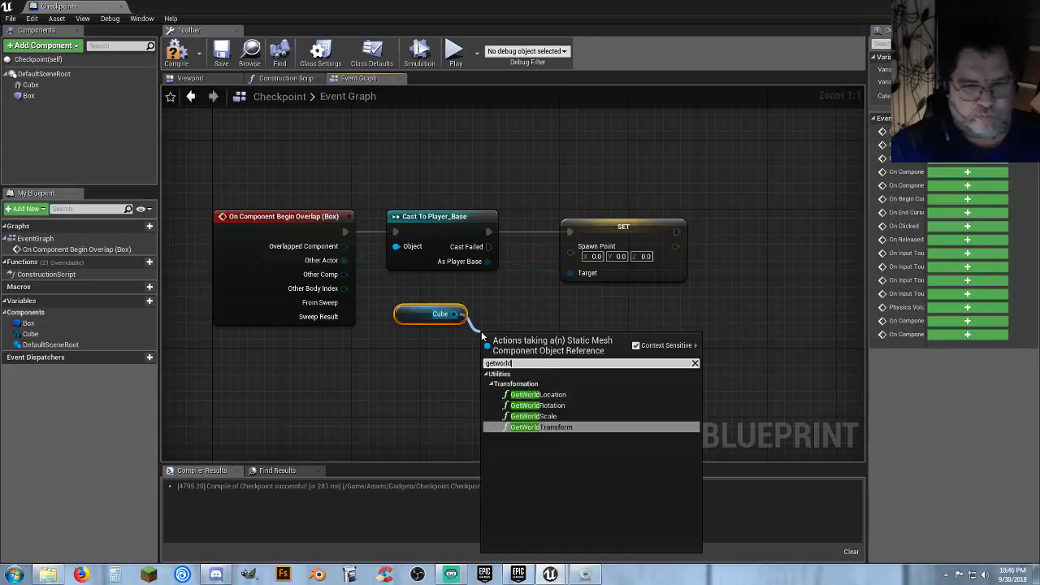
pyautogui.click(538, 395)
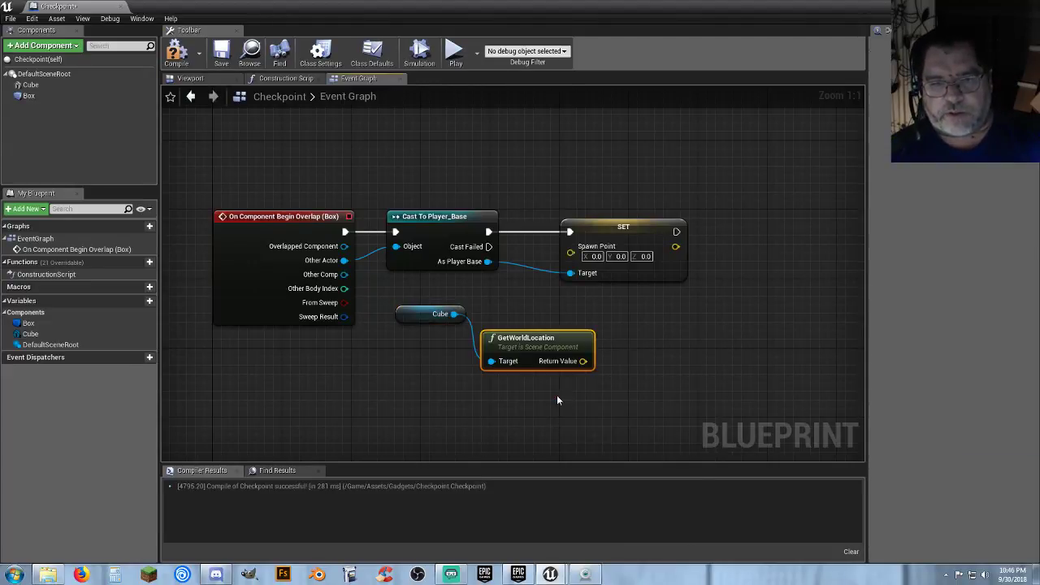
pyautogui.moveTo(583, 361); pyautogui.dragTo(667, 231)
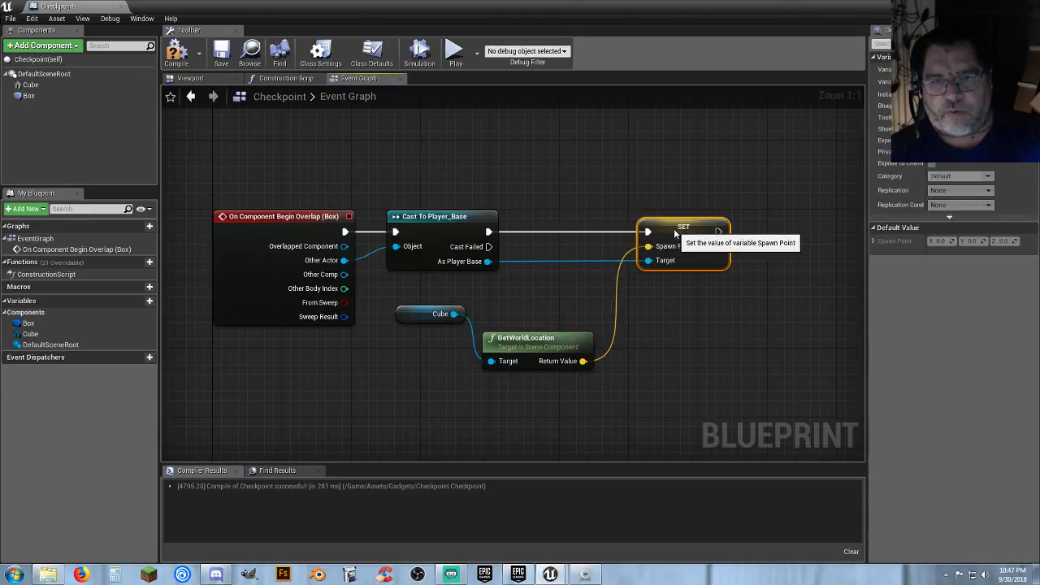
# - Tidy the graph by placing GetWorldLocation level with the Cube reference and spacing the SET node farther from it
pyautogui.moveTo(528, 342); pyautogui.dragTo(556, 289)
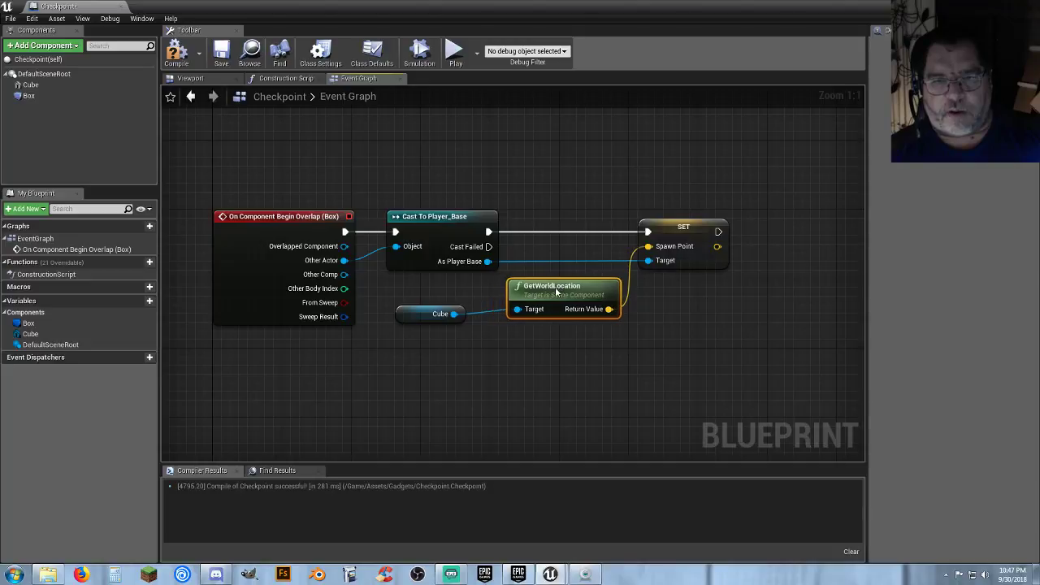
pyautogui.moveTo(666, 228); pyautogui.dragTo(683, 230)
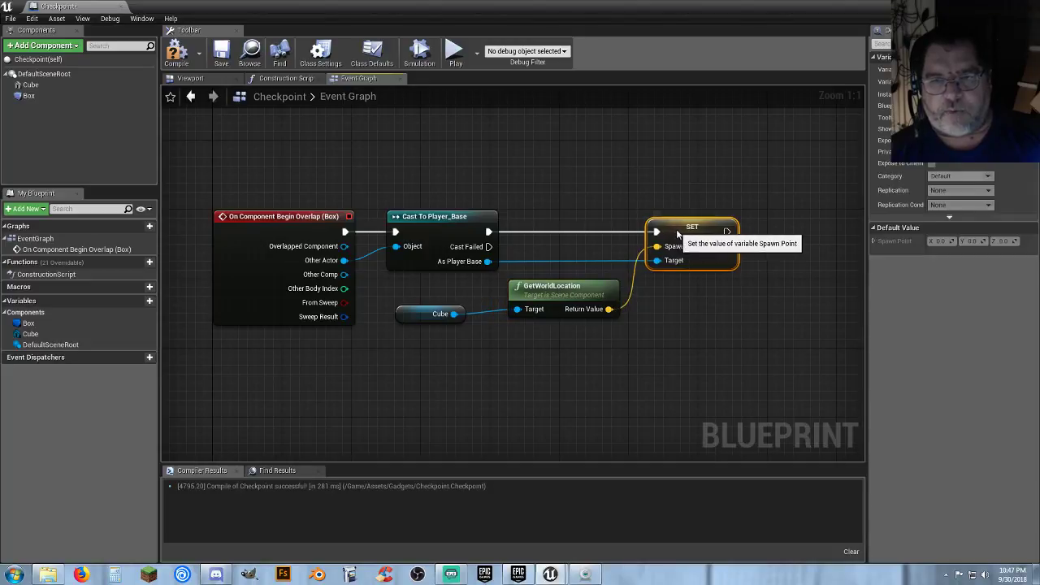
pyautogui.click(612, 351)
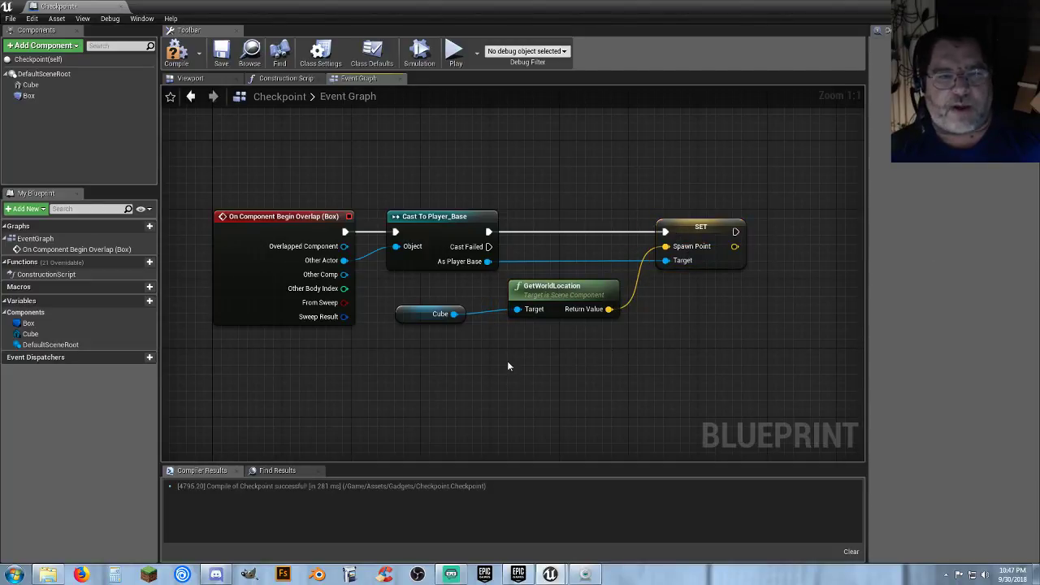
# - Compile the Checkpoint blueprint, close its editor and return to the Gadgets folder in the Small_Test level
pyautogui.click(177, 50)
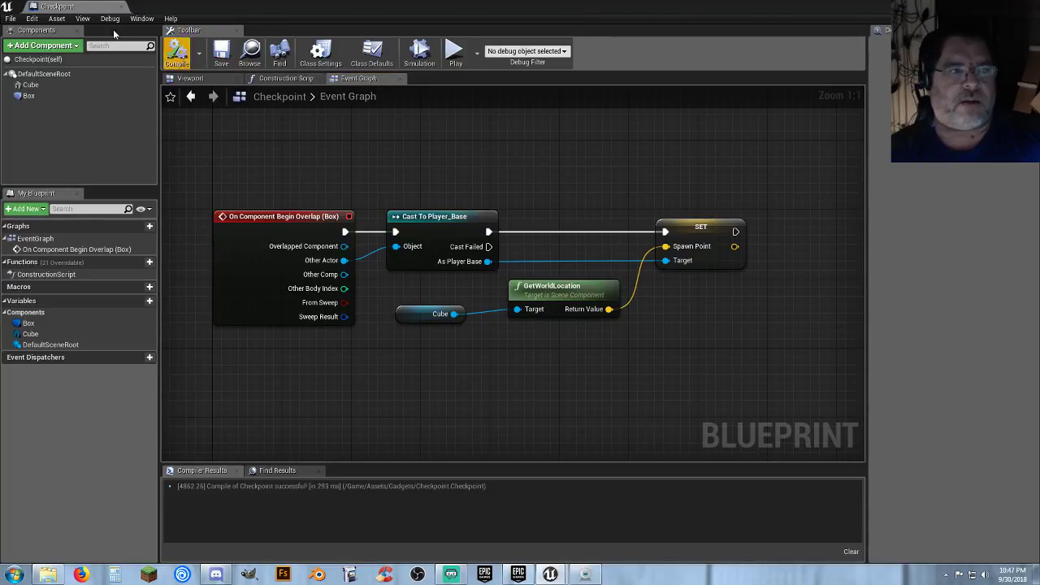
pyautogui.click(121, 7)
pyautogui.click(391, 457)
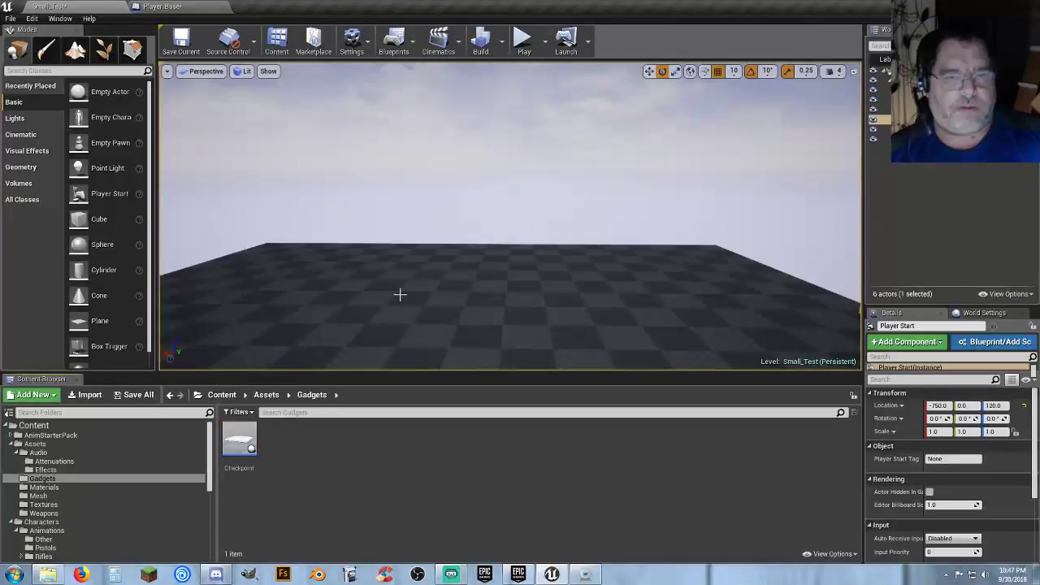
# - Place two Checkpoint actors on the floor near opposite edges, the second at about X -390, Y -800
pyautogui.moveTo(400, 295); pyautogui.dragTo(351, 311, button='right')
pyautogui.press('d')
pyautogui.moveTo(521, 293); pyautogui.dragTo(560, 289, button='right')
pyautogui.moveTo(240, 443); pyautogui.dragTo(558, 195)
pyautogui.moveTo(432, 234); pyautogui.dragTo(357, 317, button='right')
pyautogui.moveTo(239, 438); pyautogui.dragTo(478, 217)
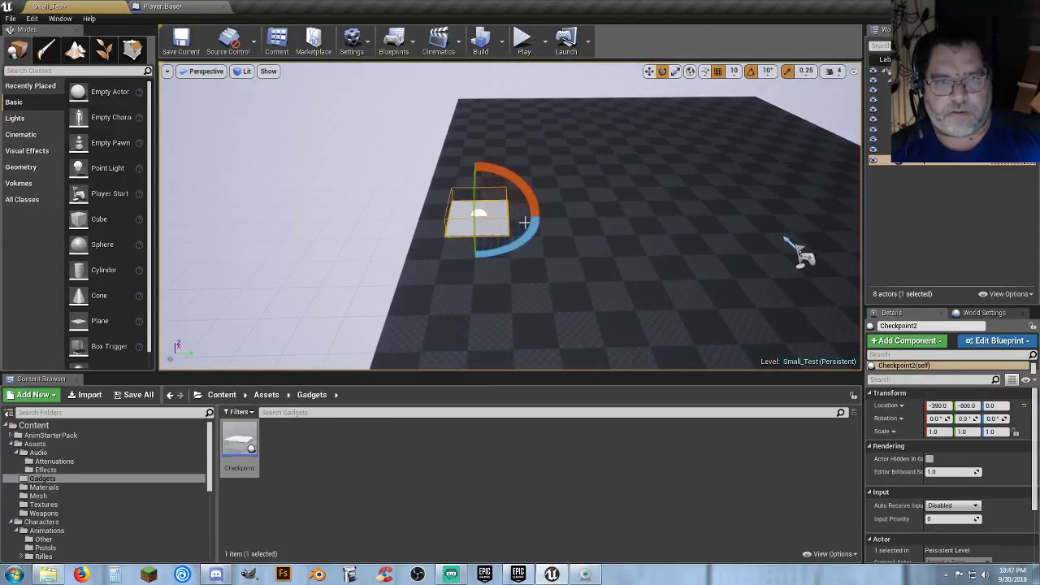
# - Place a third Checkpoint actor near the far edge of the floor, at about X 600, Y -200
pyautogui.moveTo(525, 221); pyautogui.dragTo(658, 260, button='right')
pyautogui.moveTo(398, 195); pyautogui.dragTo(398, 195, button='right')
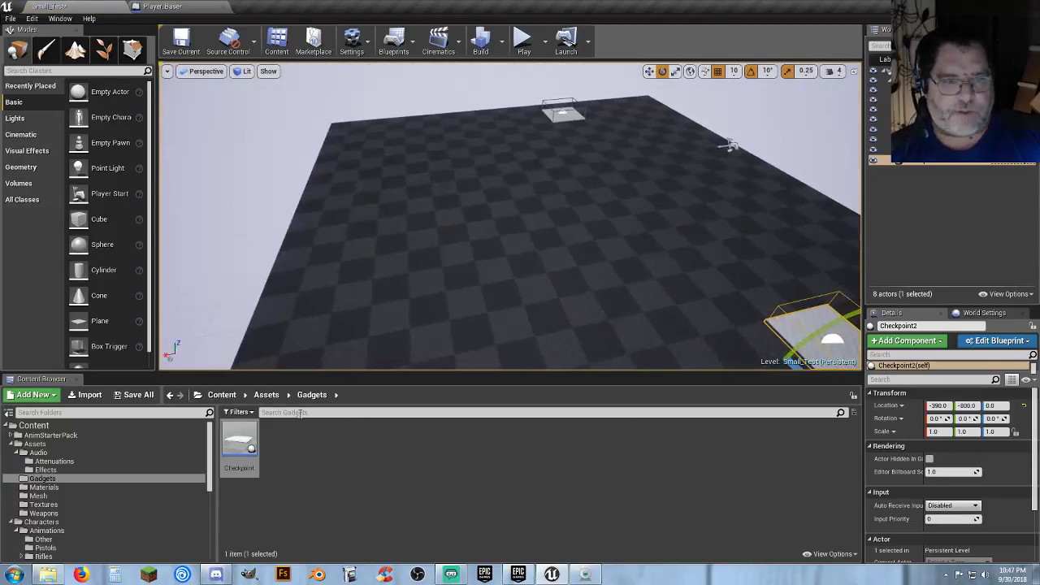
pyautogui.moveTo(240, 442); pyautogui.dragTo(408, 250)
pyautogui.moveTo(556, 246); pyautogui.dragTo(455, 236, button='right')
pyautogui.moveTo(556, 246); pyautogui.dragTo(486, 294, button='right')
pyautogui.moveTo(531, 215); pyautogui.dragTo(480, 197, button='right')
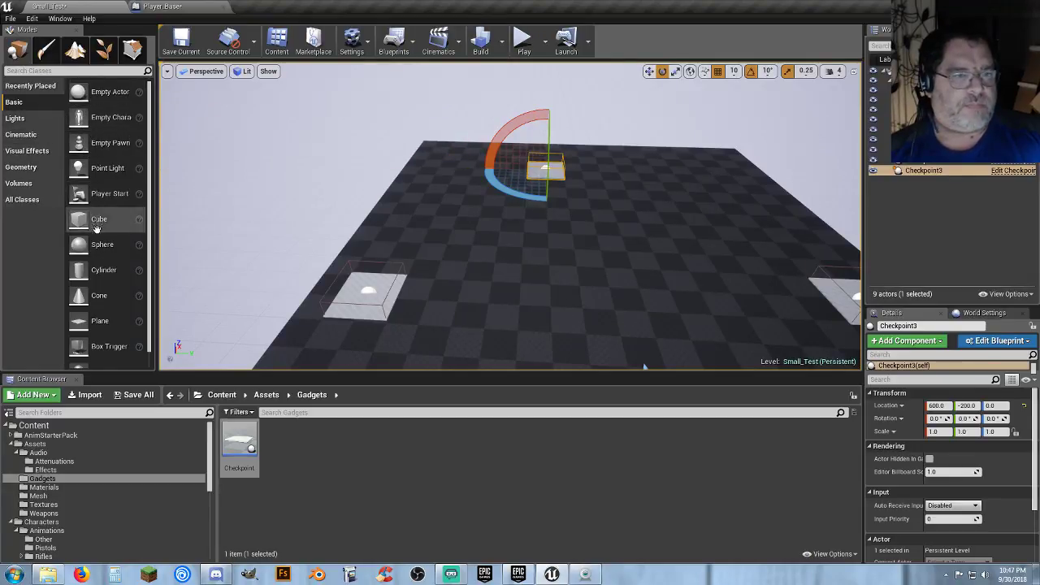
# - Mark the checkpoints with basic shapes: a Sphere beside Checkpoint2, a Cube behind Checkpoint3 and a Cone beside the first Checkpoint
pyautogui.moveTo(97, 228); pyautogui.dragTo(392, 254)
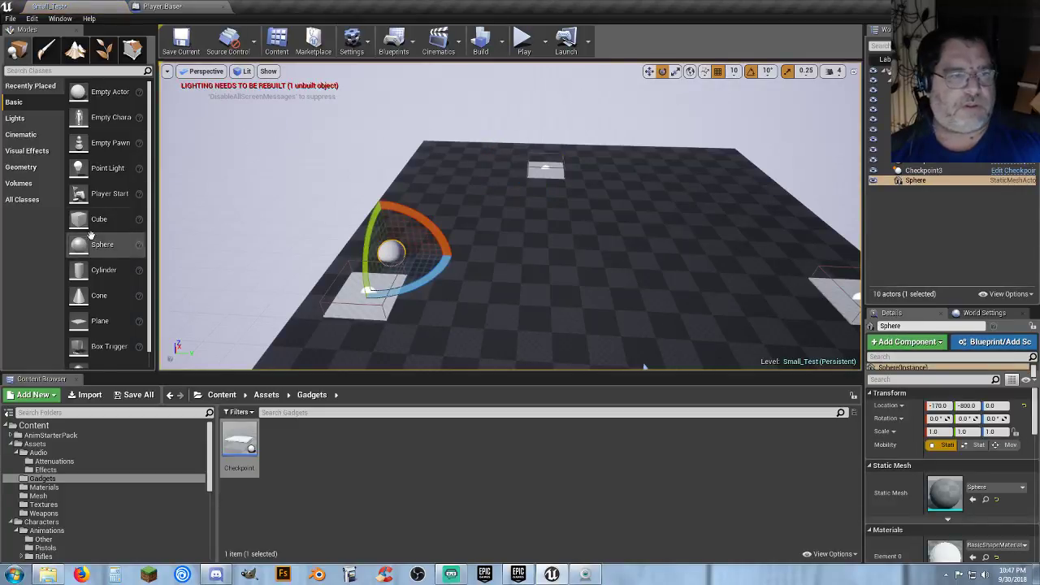
pyautogui.moveTo(101, 244); pyautogui.dragTo(546, 154)
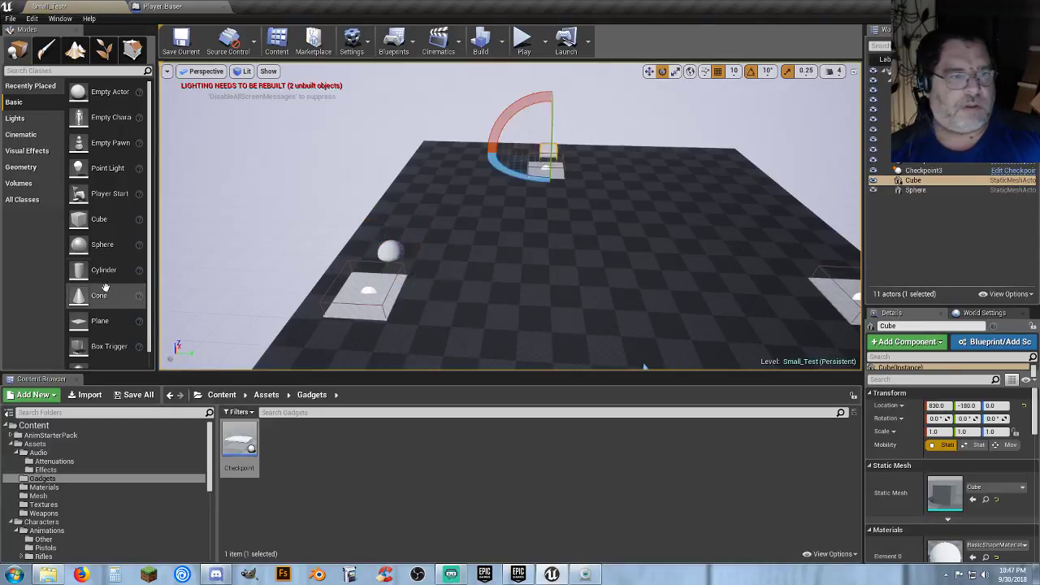
pyautogui.moveTo(81, 294); pyautogui.dragTo(635, 246)
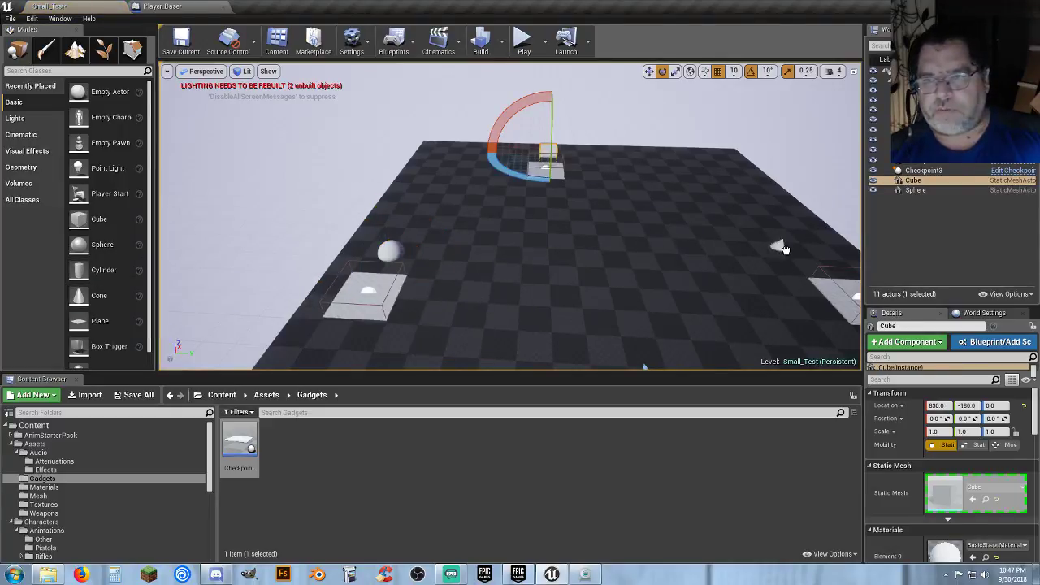
pyautogui.moveTo(798, 267); pyautogui.dragTo(799, 267)
pyautogui.moveTo(621, 308); pyautogui.dragTo(569, 335, button='right')
pyautogui.moveTo(506, 203); pyautogui.dragTo(499, 87, button='right')
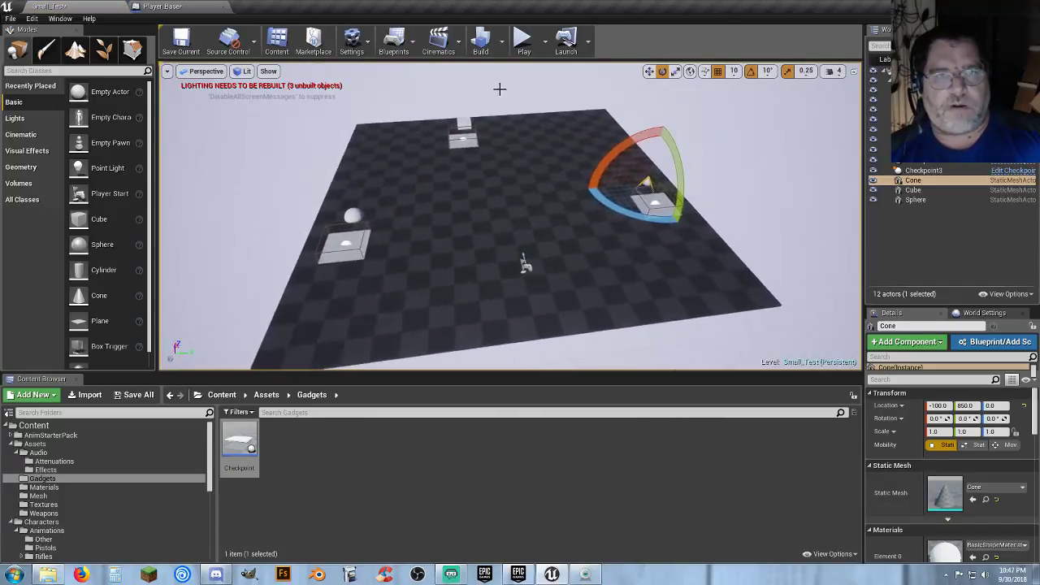
# - Play-test the level by running the character among the checkpoints and triggering the death sequence, and end the session
pyautogui.click(524, 41)
pyautogui.press('w')
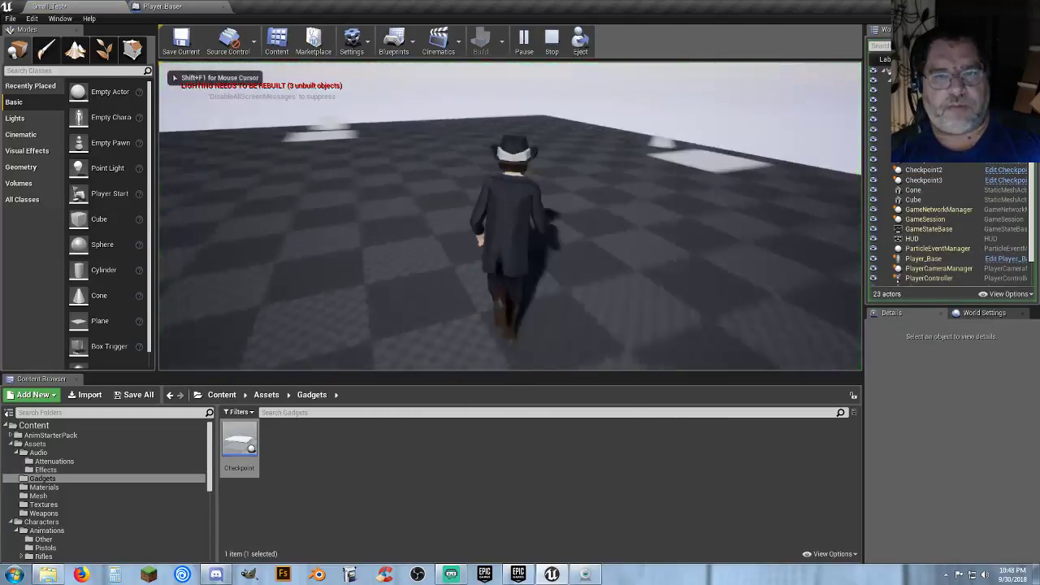
pyautogui.press('k')
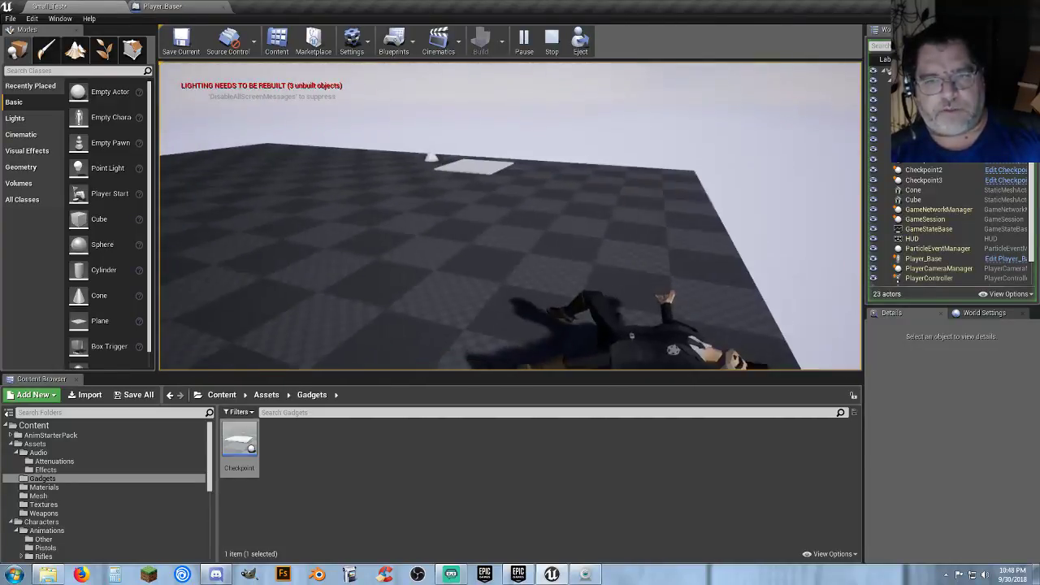
pyautogui.press('Escape')
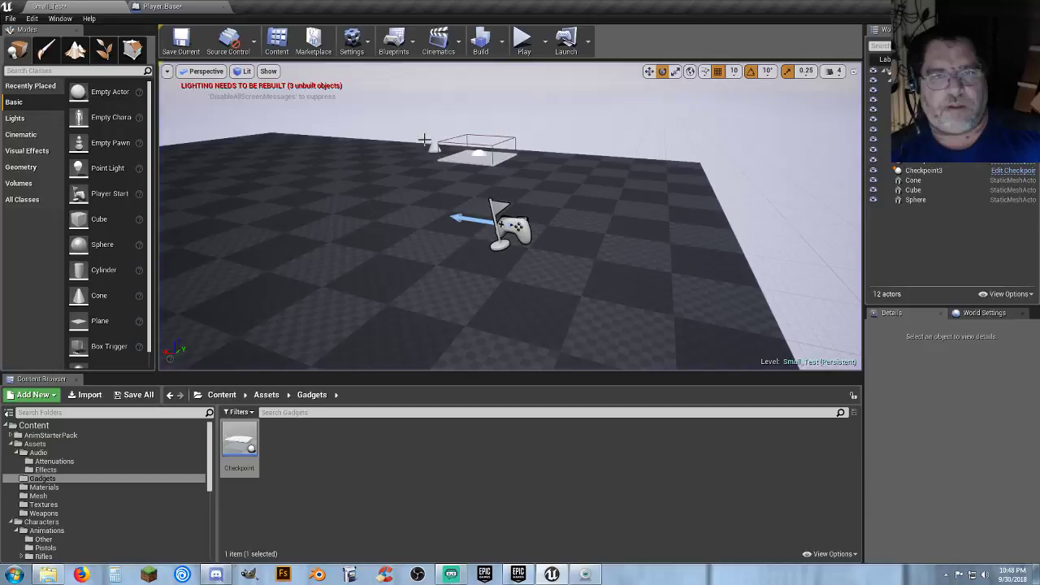
# - Set the Spawn Point variable's default value in Player_Base to X -750 and Z 120
pyautogui.click(162, 6)
pyautogui.moveTo(502, 288); pyautogui.dragTo(474, 297, button='right')
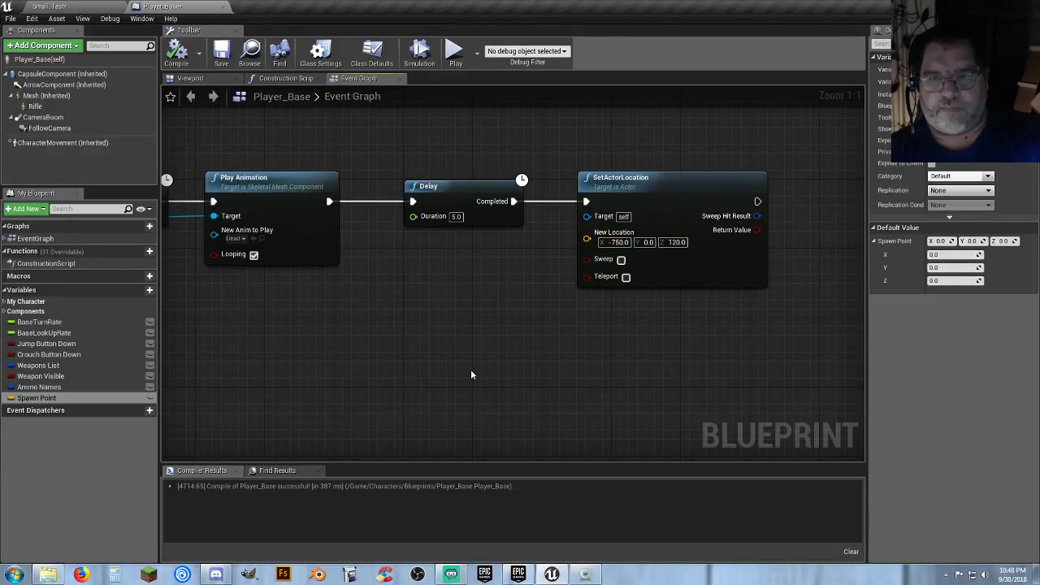
pyautogui.click(941, 255)
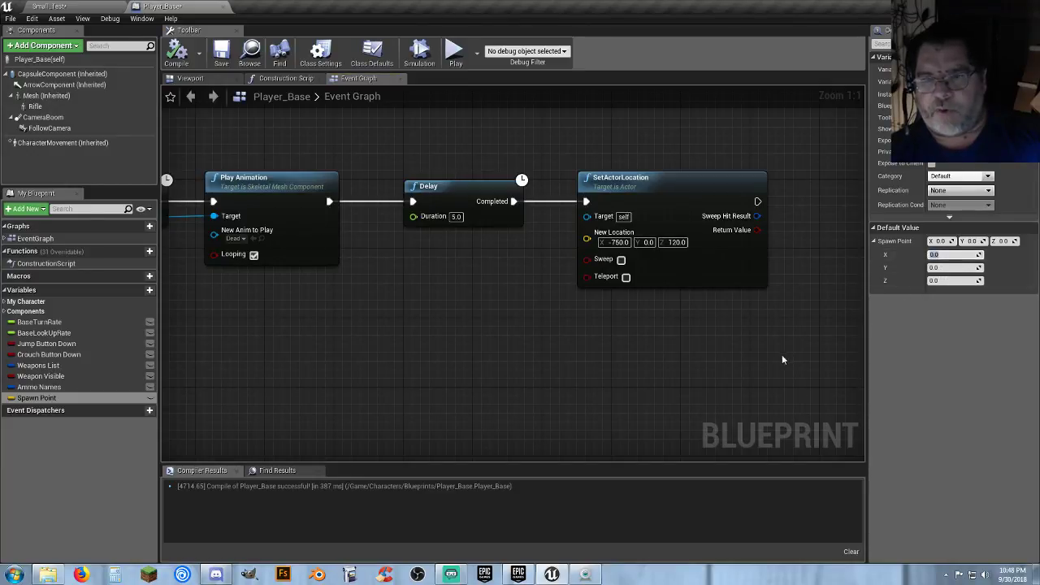
pyautogui.write('-75')
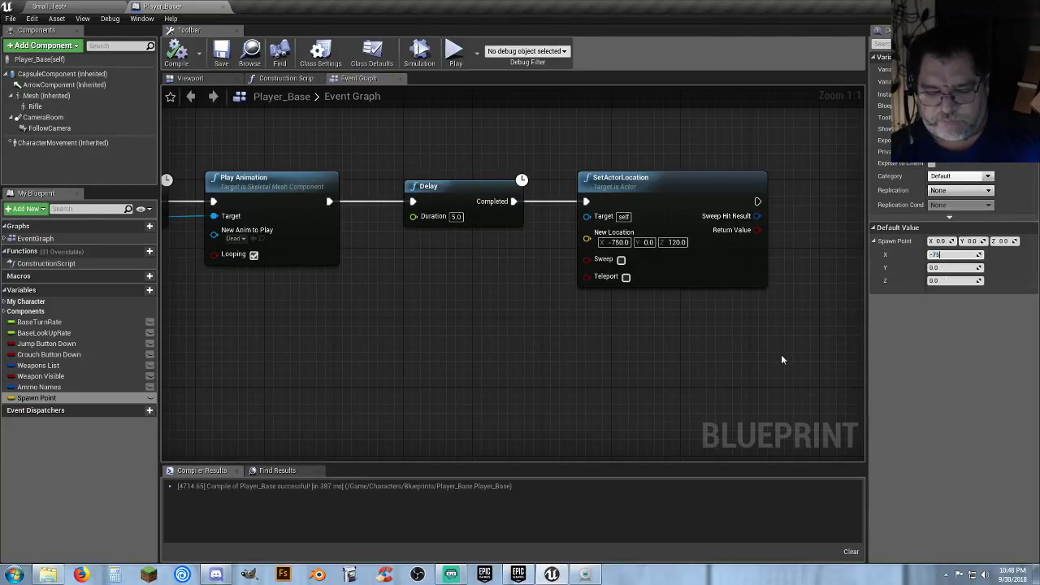
pyautogui.write('0')
pyautogui.press('Tab')
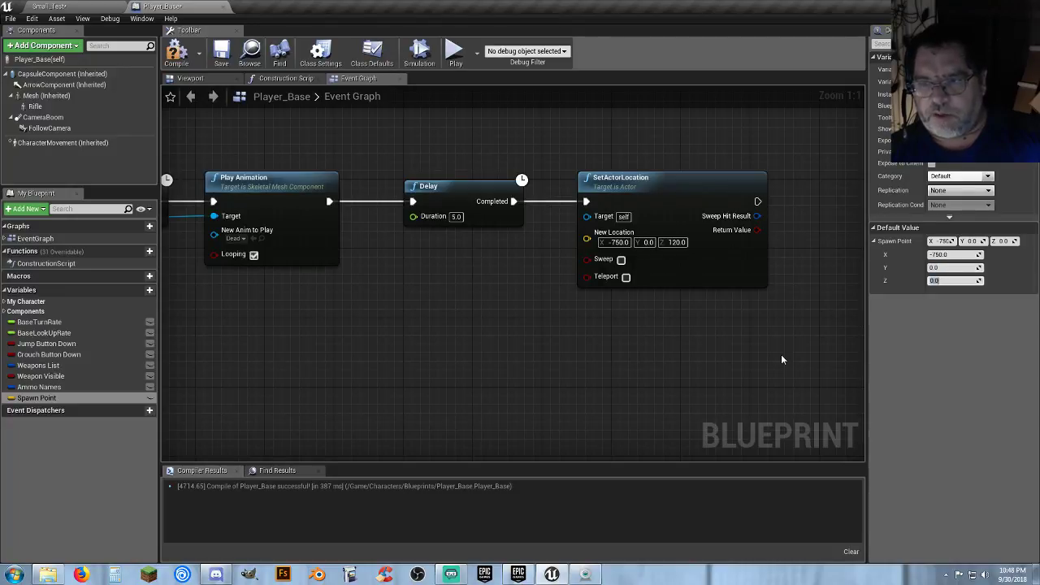
pyautogui.write('120')
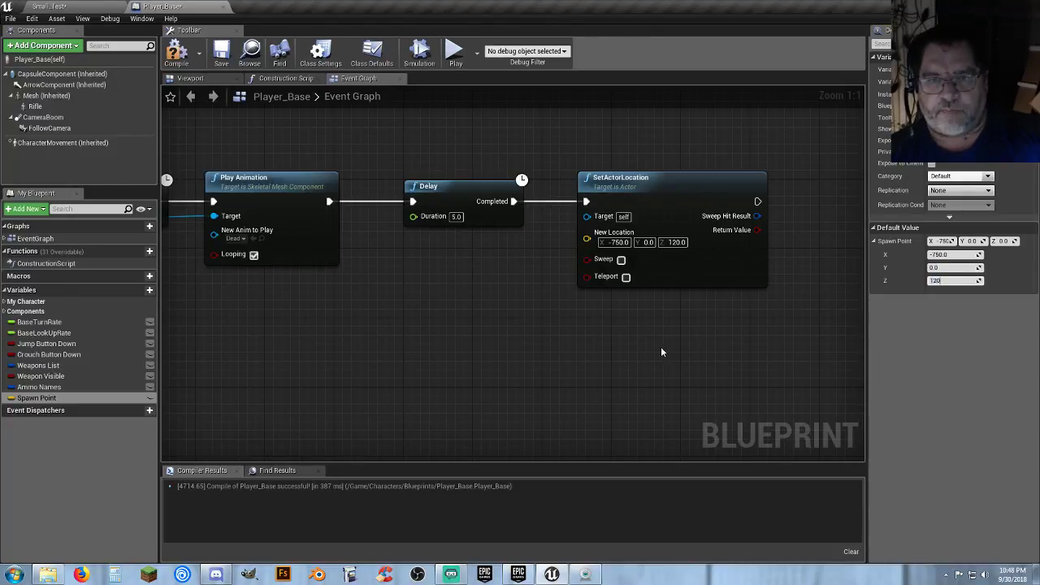
pyautogui.press('Return')
# - Reset SetActorLocation's New Location to 0, 0, 0, and compile and save Player_Base
pyautogui.write('0')
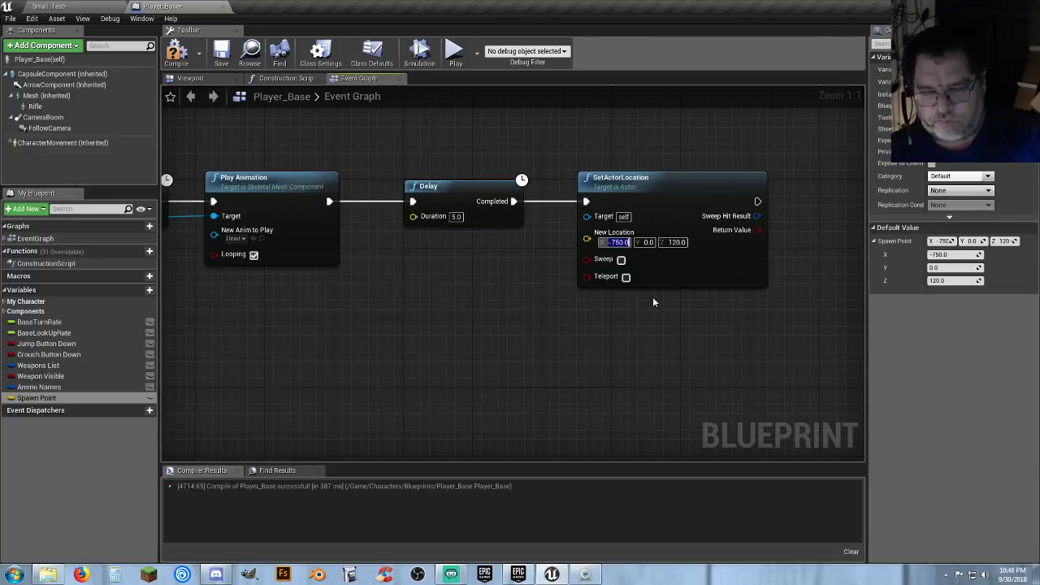
pyautogui.press('Return')
pyautogui.click(660, 244)
pyautogui.write('0')
pyautogui.press('Return')
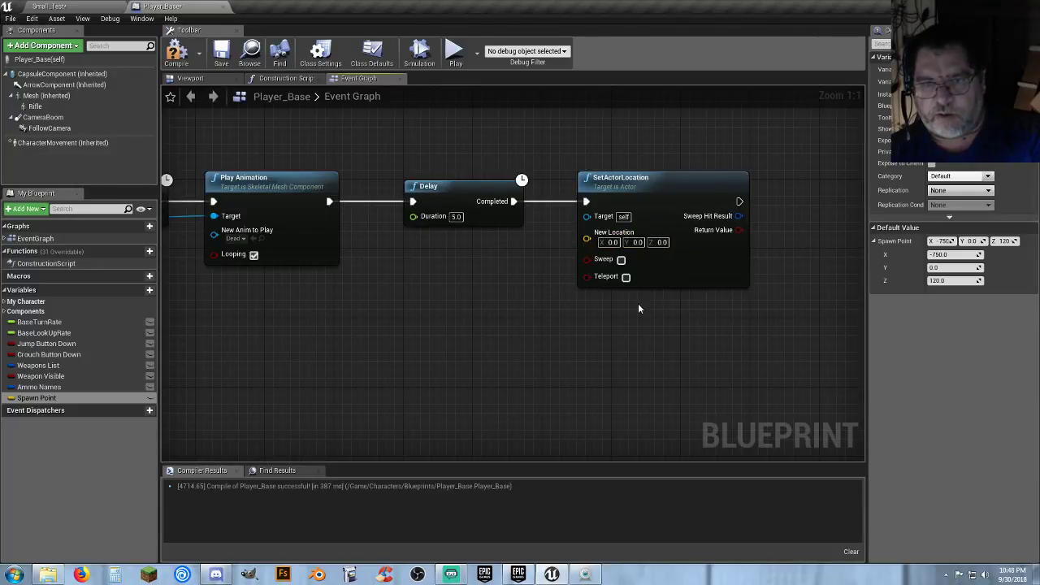
pyautogui.click(175, 51)
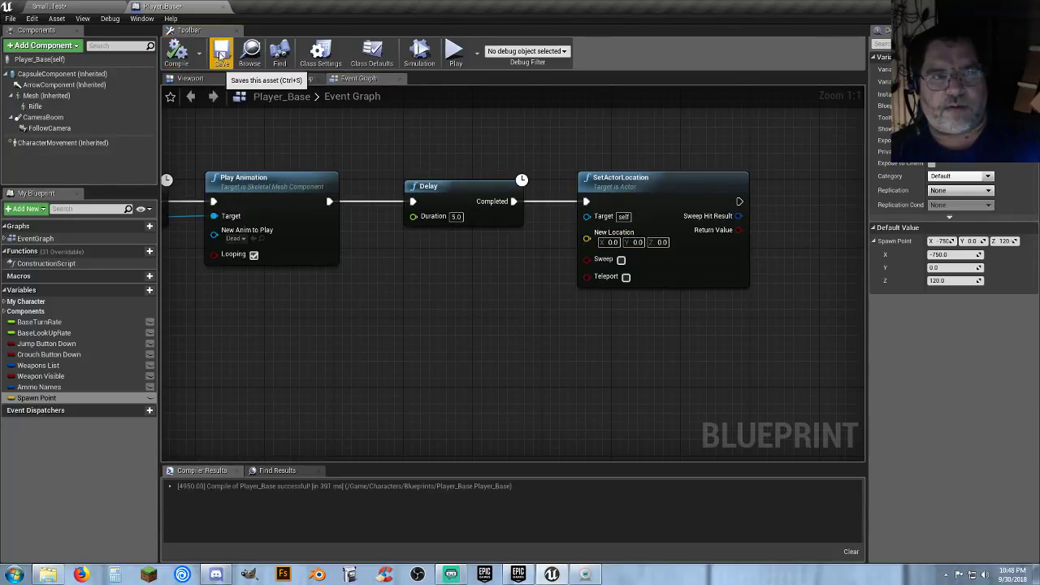
pyautogui.click(221, 52)
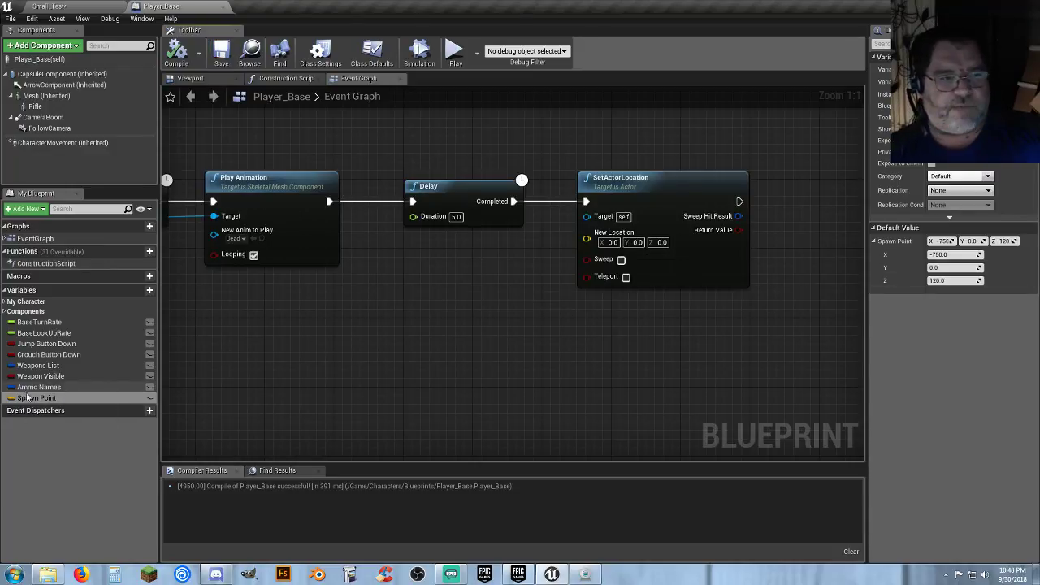
# - Feed a Spawn Point getter into SetActorLocation's New Location and place it below the Delay node
pyautogui.moveTo(36, 398); pyautogui.dragTo(466, 297)
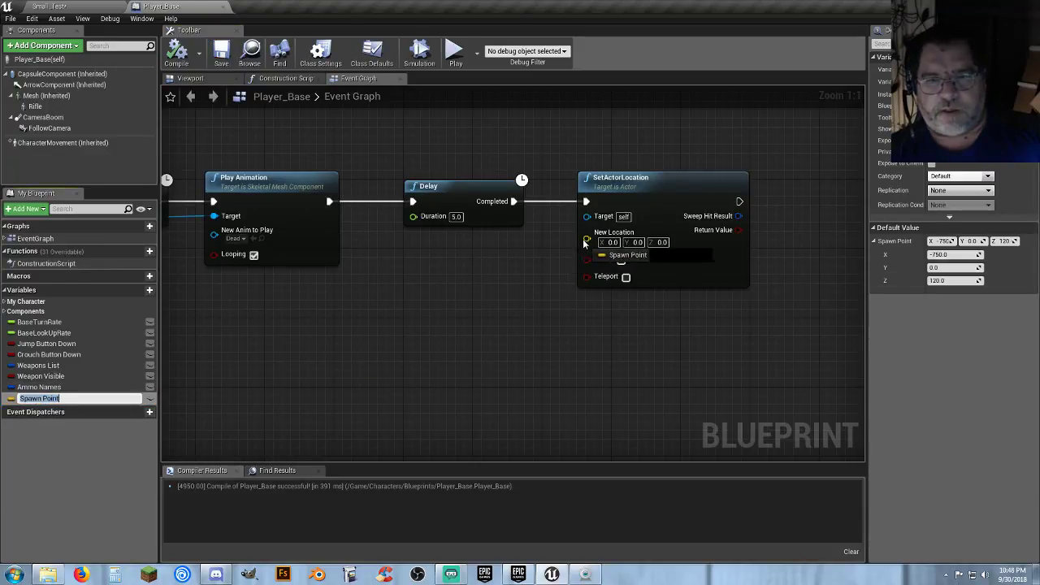
pyautogui.moveTo(584, 243); pyautogui.dragTo(587, 235)
pyautogui.moveTo(485, 238); pyautogui.dragTo(421, 270)
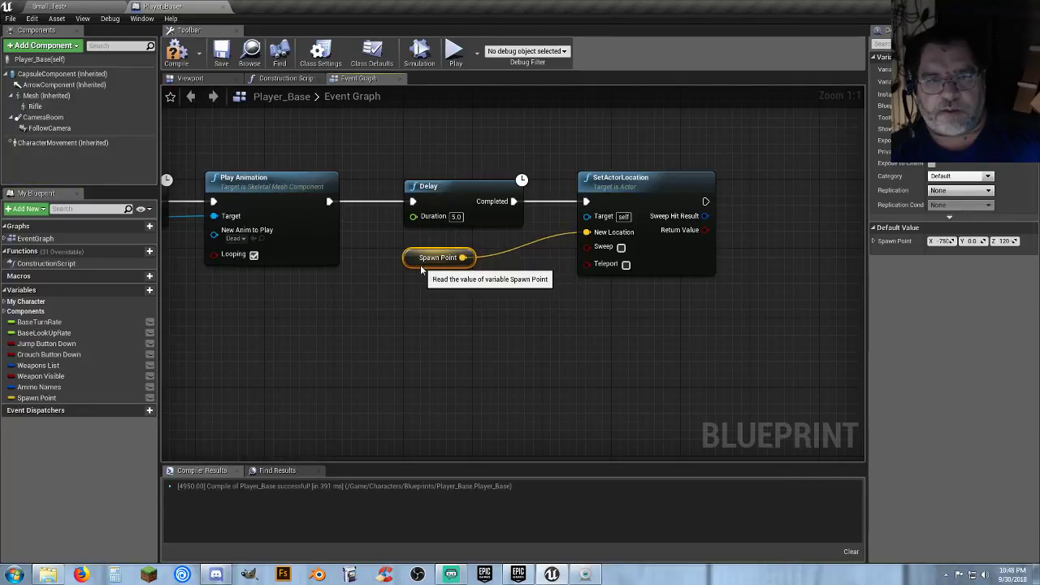
pyautogui.click(488, 307)
pyautogui.moveTo(488, 308); pyautogui.dragTo(456, 320, button='right')
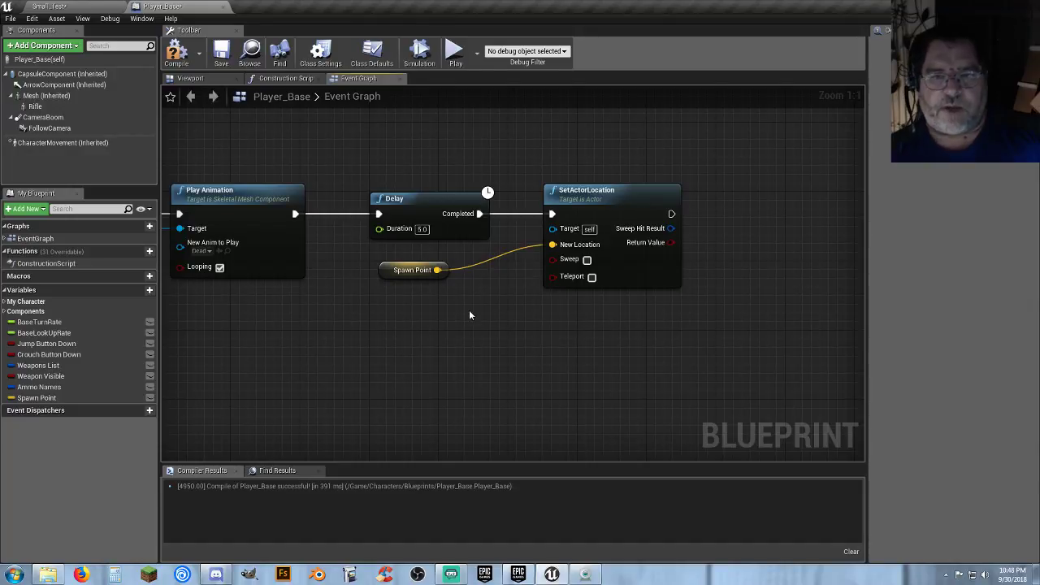
# - Add Mesh and Character Movement references stacked below the SetActorLocation node
pyautogui.moveTo(406, 323); pyautogui.dragTo(674, 262, button='right')
pyautogui.moveTo(393, 303); pyautogui.dragTo(623, 297, button='right')
pyautogui.moveTo(378, 297)
pyautogui.mouseDown(button='right')
pyautogui.moveTo(539, 318)
pyautogui.moveTo(732, 285)
pyautogui.moveTo(373, 300)
pyautogui.mouseUp(button='right')
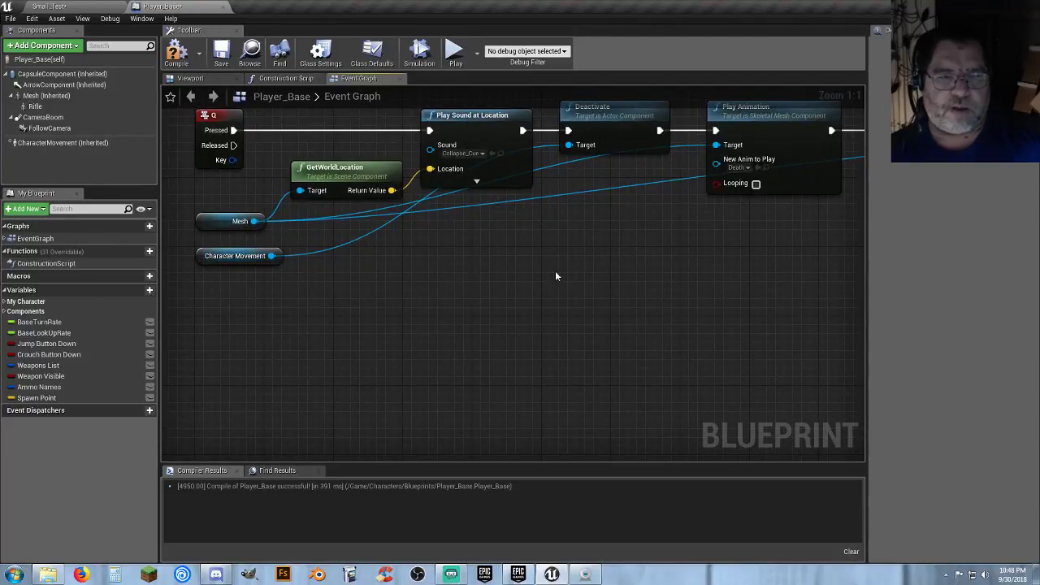
pyautogui.moveTo(556, 277); pyautogui.dragTo(353, 314, button='right')
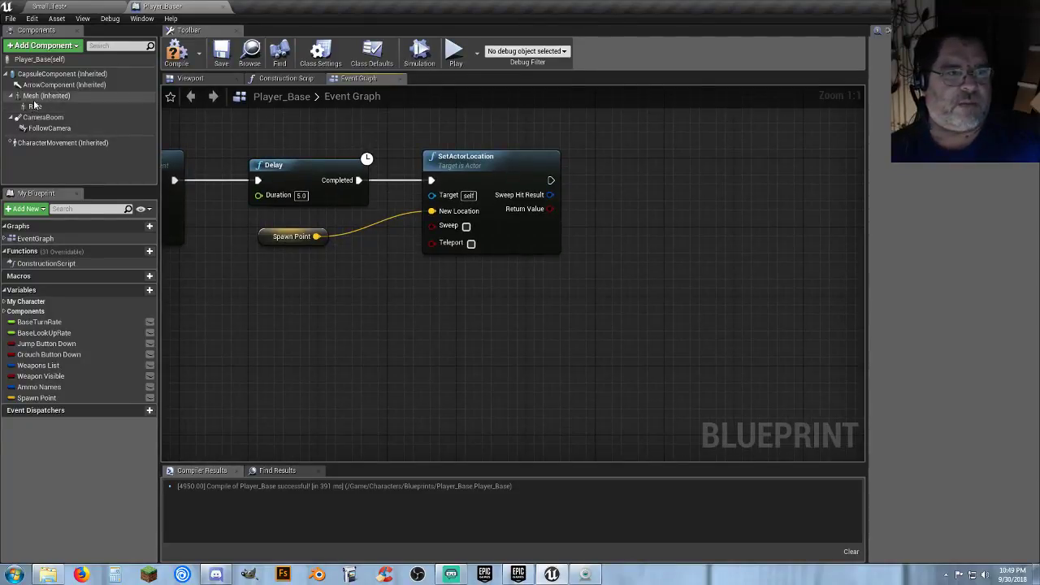
pyautogui.moveTo(36, 96); pyautogui.dragTo(490, 276)
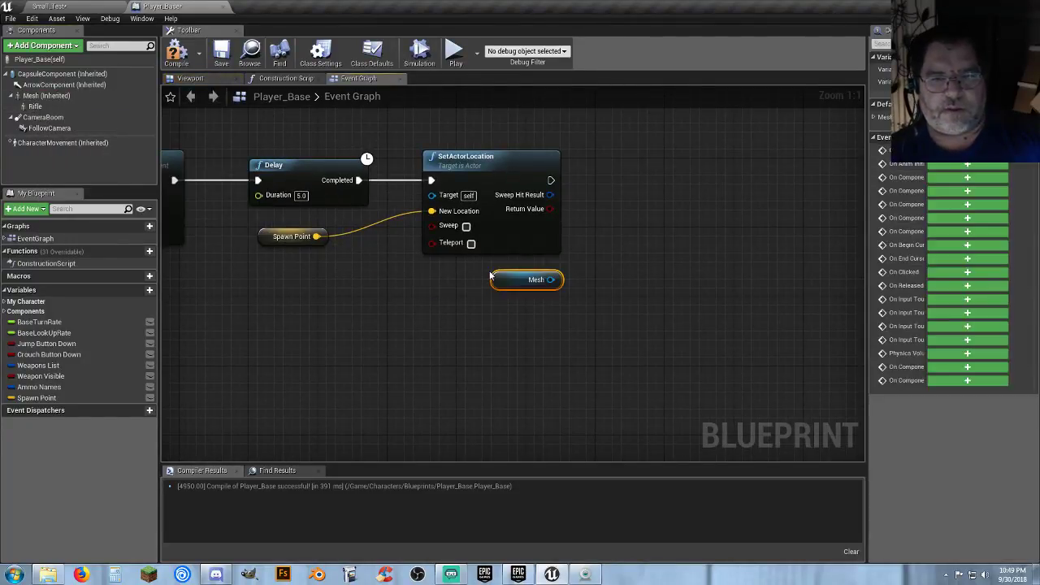
pyautogui.moveTo(49, 144); pyautogui.dragTo(502, 303)
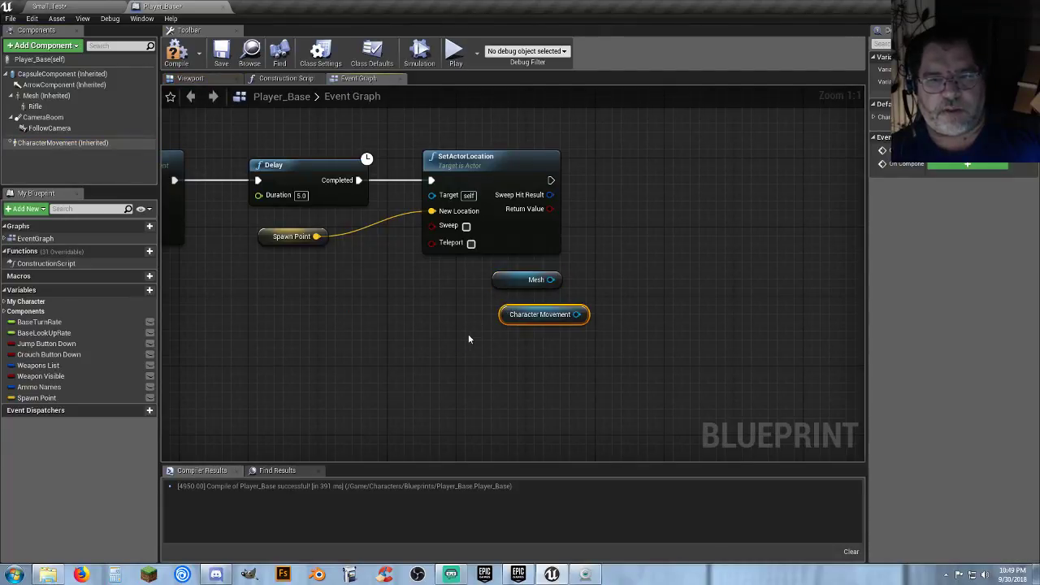
pyautogui.moveTo(468, 334); pyautogui.dragTo(347, 356, button='right')
pyautogui.moveTo(394, 319); pyautogui.dragTo(377, 330)
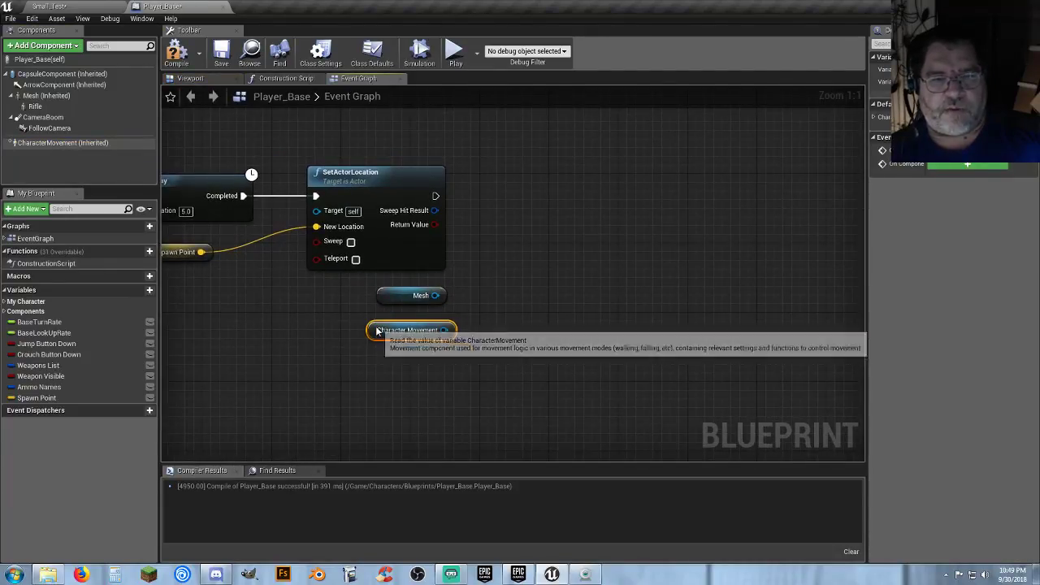
# - Add a Set Anim Instance Class node targeting Mesh, connect SetActorLocation's execution output to it, and align it beside that node
pyautogui.moveTo(436, 296); pyautogui.dragTo(544, 238)
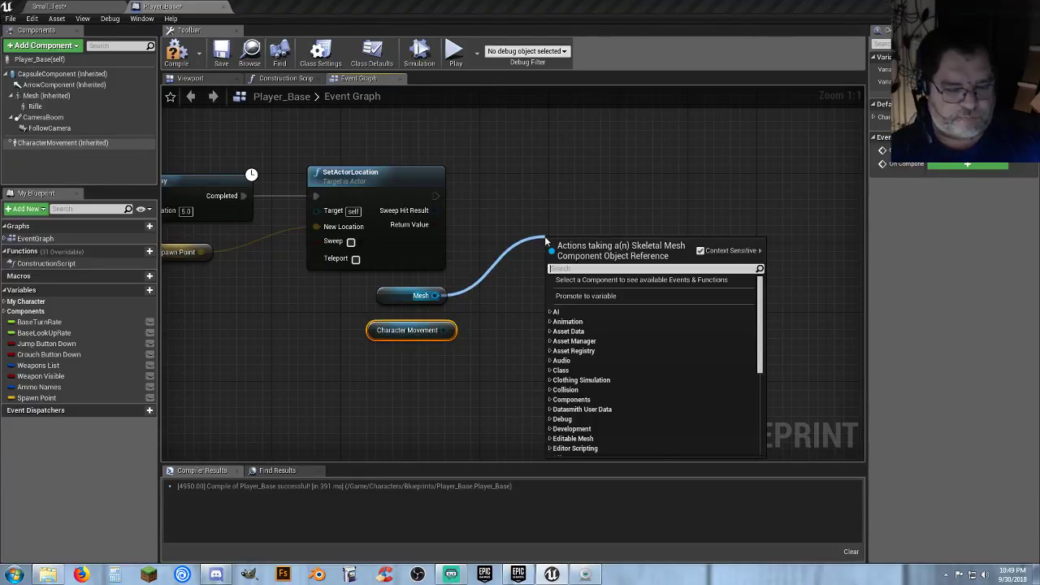
pyautogui.write('anims')
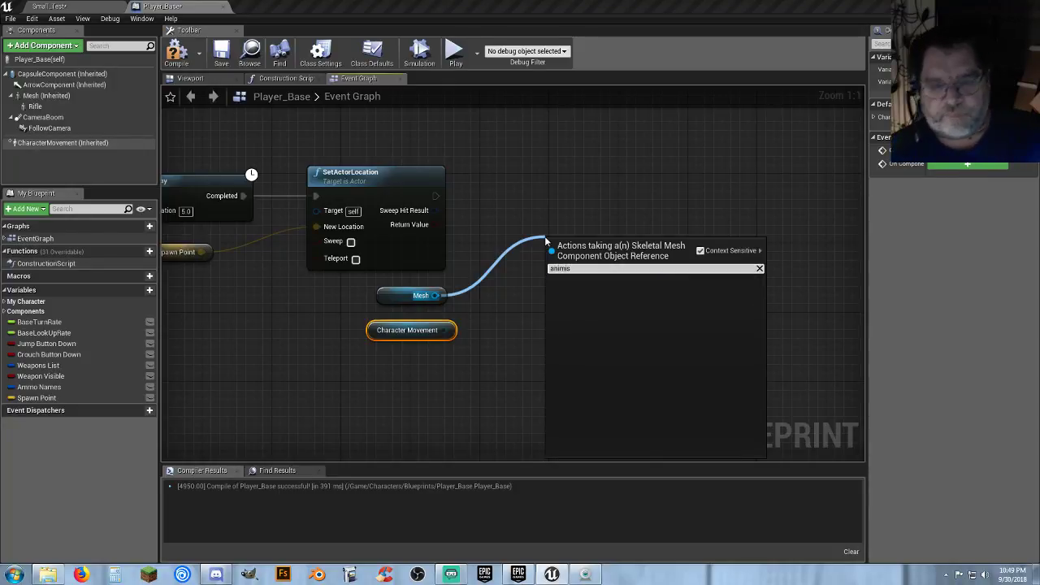
pyautogui.press('BackSpace')
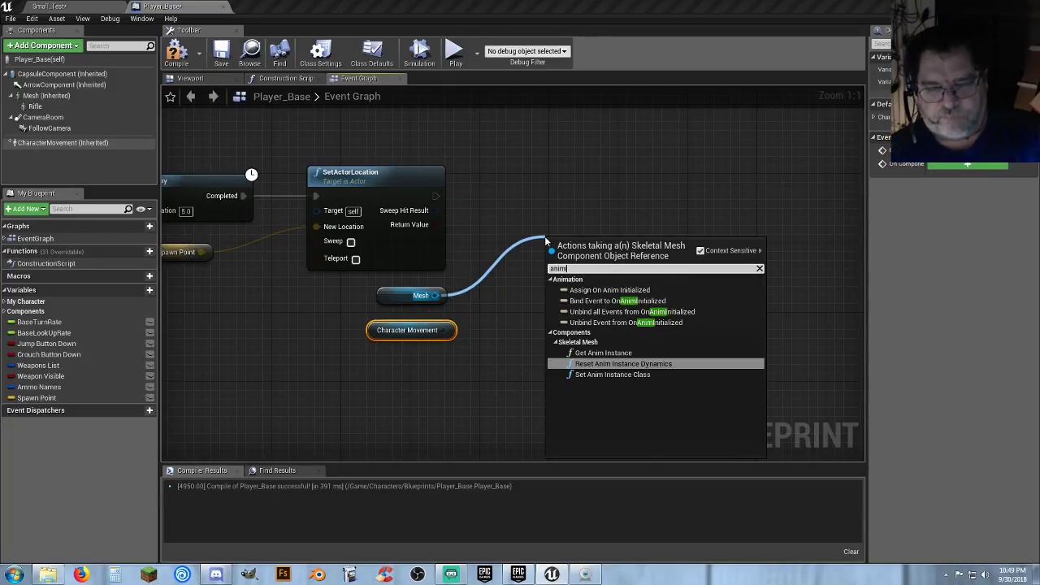
pyautogui.click(649, 377)
pyautogui.moveTo(575, 258); pyautogui.dragTo(435, 196)
pyautogui.moveTo(627, 190); pyautogui.dragTo(610, 190)
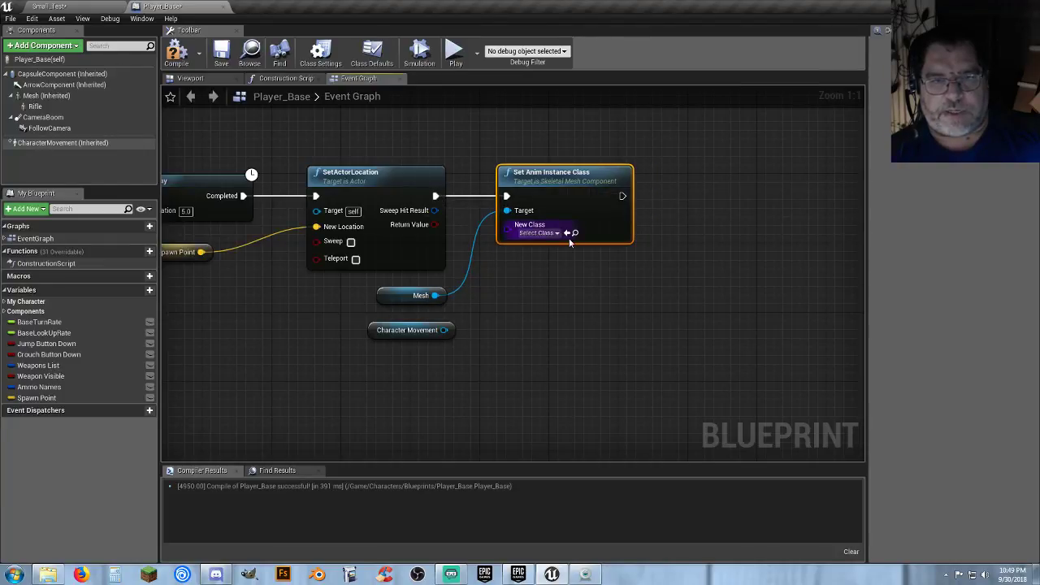
# - Set the New Class of the Set Anim Instance Class node to Unarmed_AnimBP
pyautogui.click(555, 234)
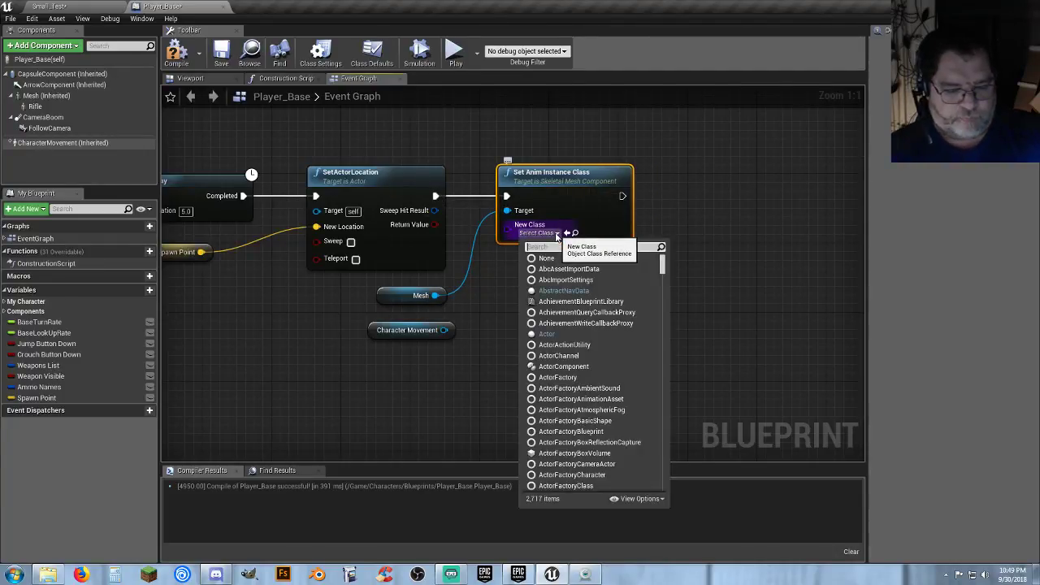
pyautogui.write('third')
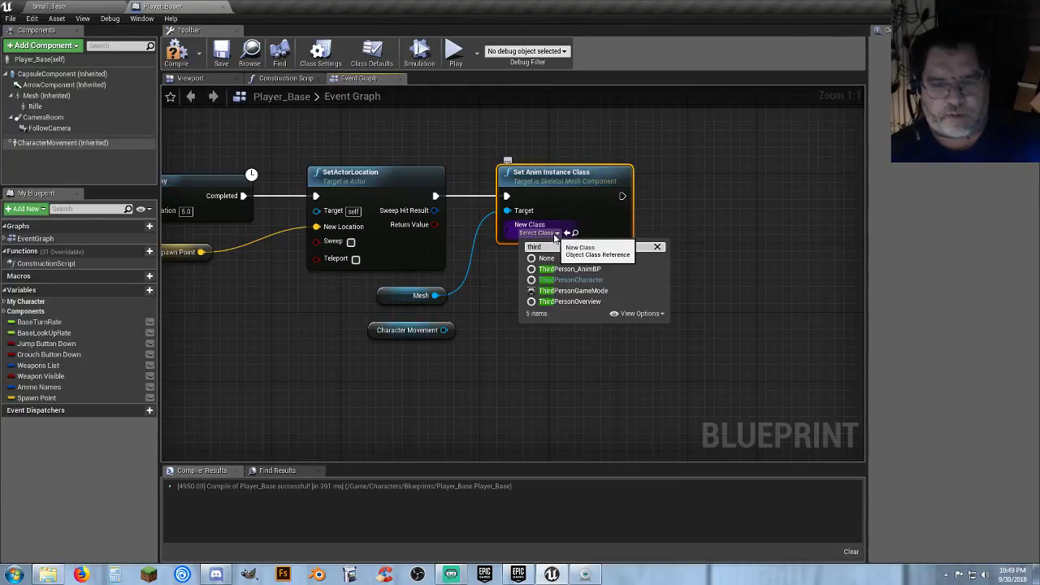
pyautogui.press('BackSpace')
pyautogui.press('BackSpace')
pyautogui.press('BackSpace')
pyautogui.press('BackSpace')
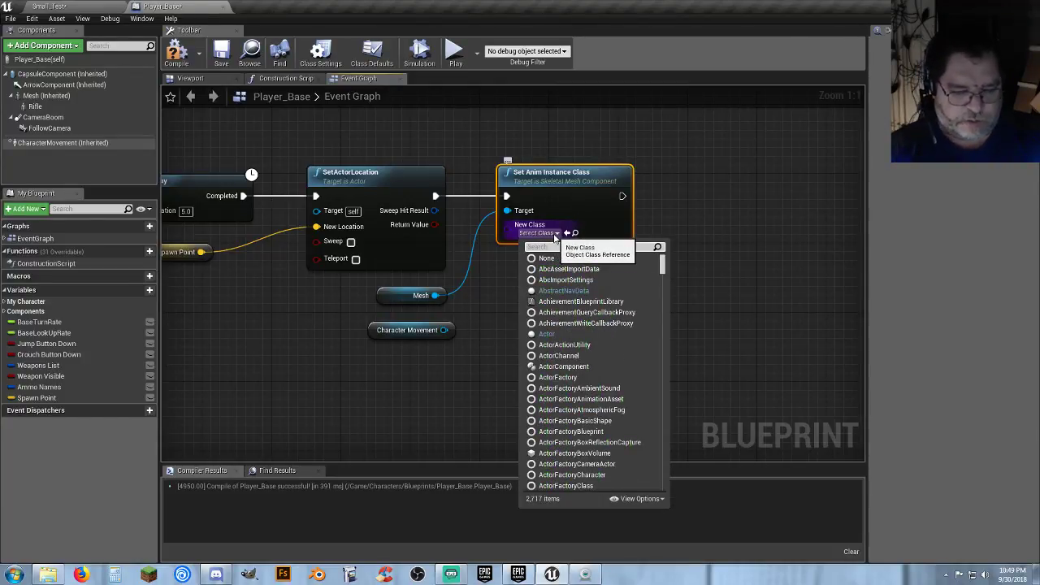
pyautogui.write('unar')
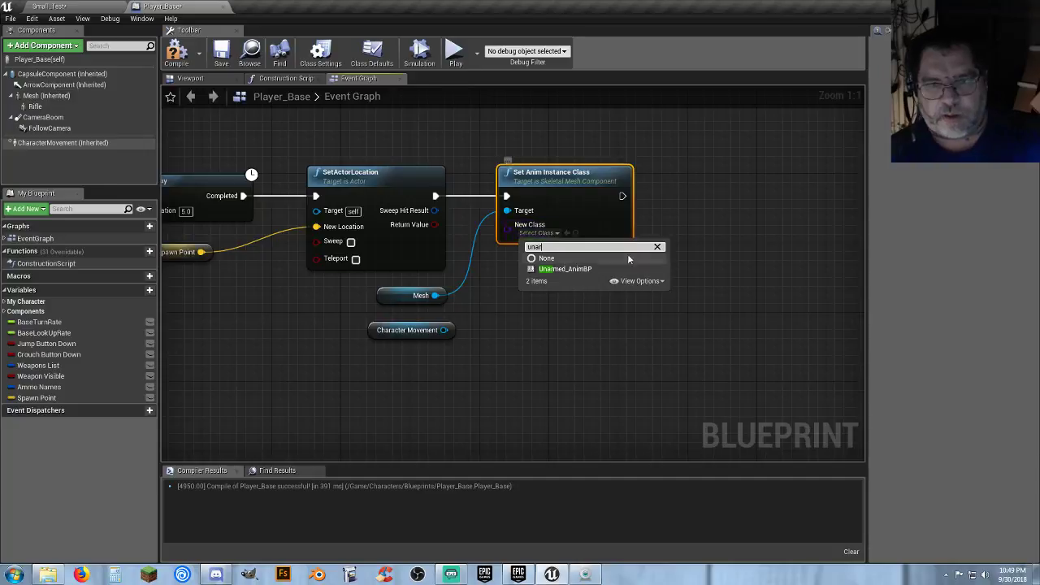
pyautogui.click(581, 270)
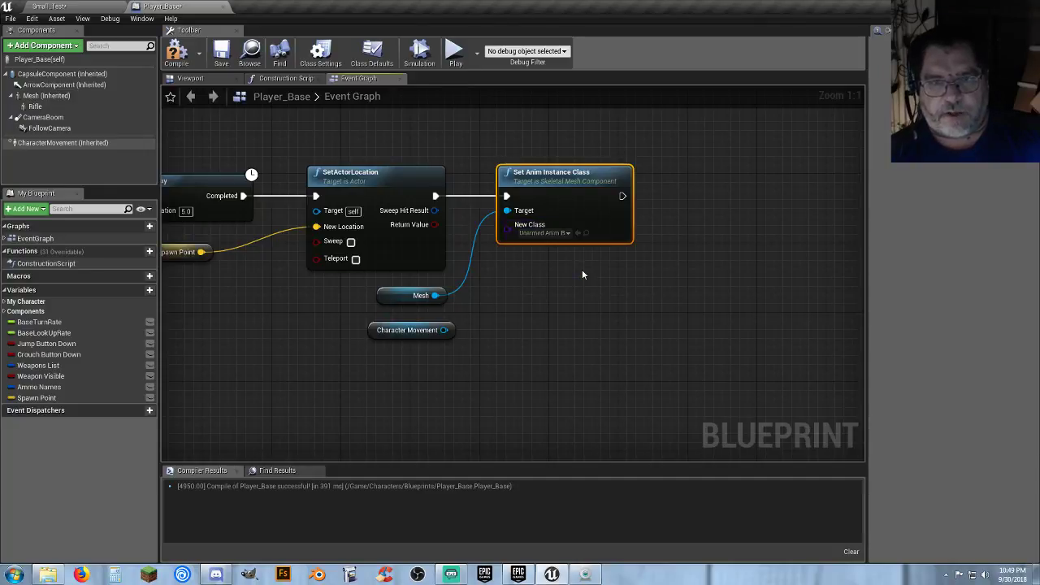
pyautogui.click(431, 296)
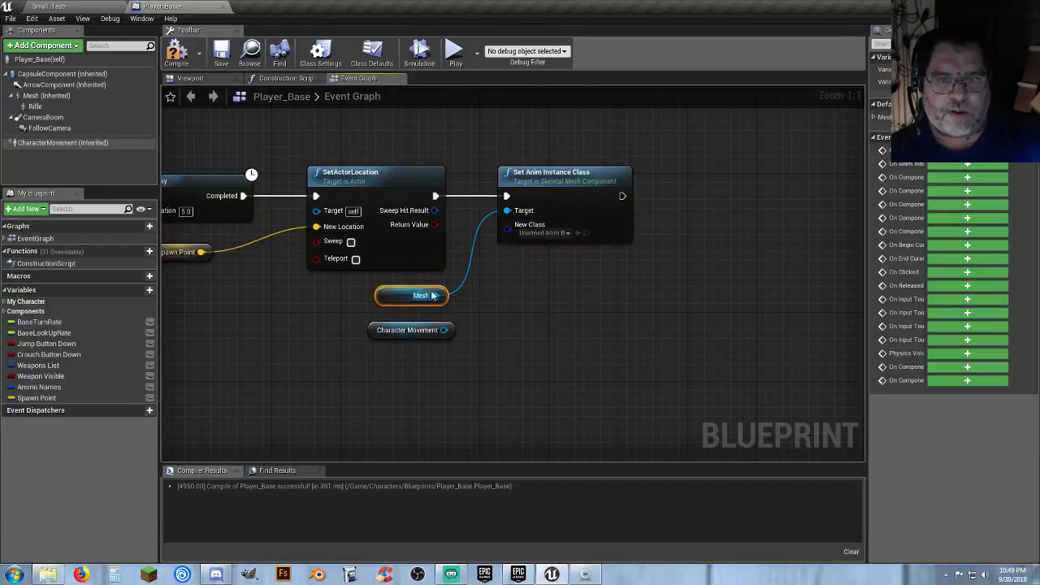
pyautogui.click(548, 204)
pyautogui.click(546, 318)
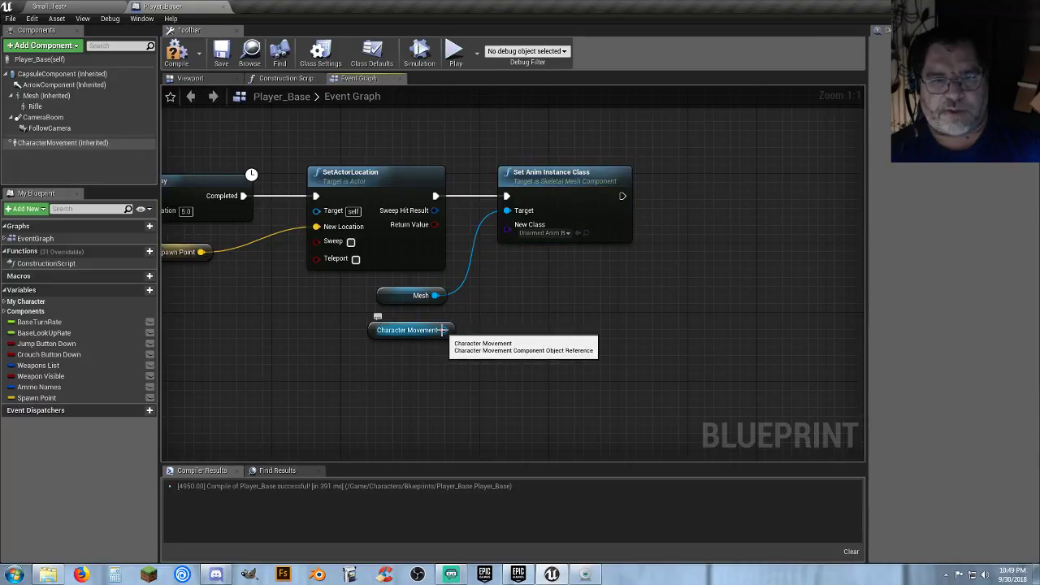
# - Add an Activate node targeting Character Movement, connect Set Anim Instance Class's execution output to it, and align it beside that node
pyautogui.moveTo(443, 330); pyautogui.dragTo(591, 309)
pyautogui.write('act')
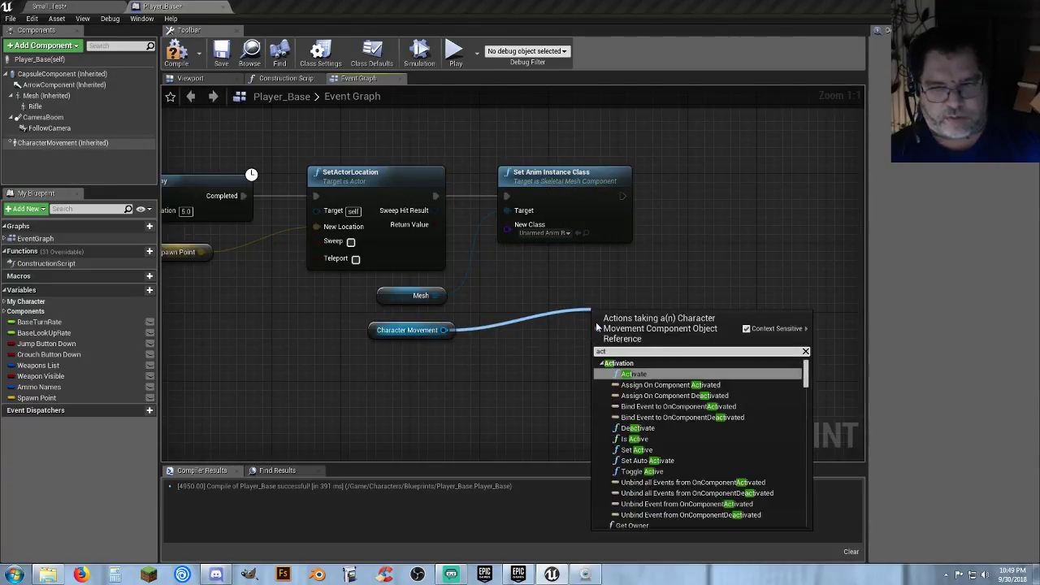
pyautogui.click(634, 374)
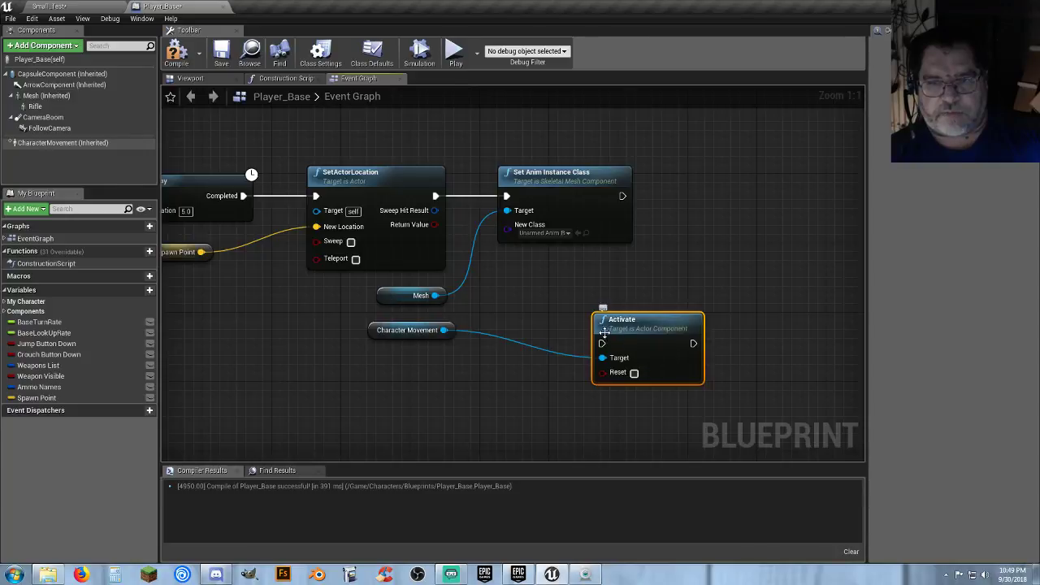
pyautogui.moveTo(602, 343); pyautogui.dragTo(622, 195)
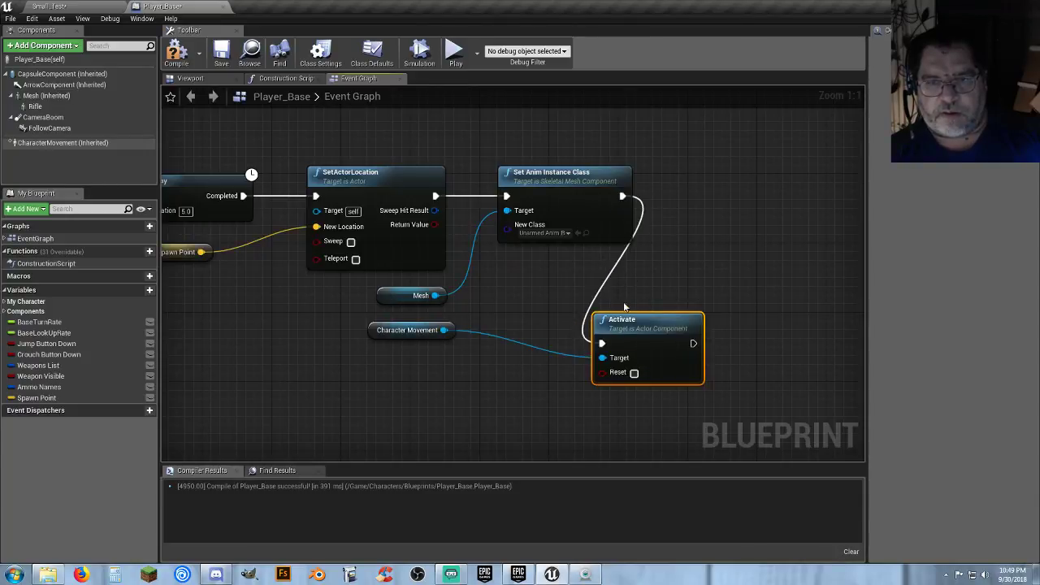
pyautogui.moveTo(620, 330); pyautogui.dragTo(698, 184)
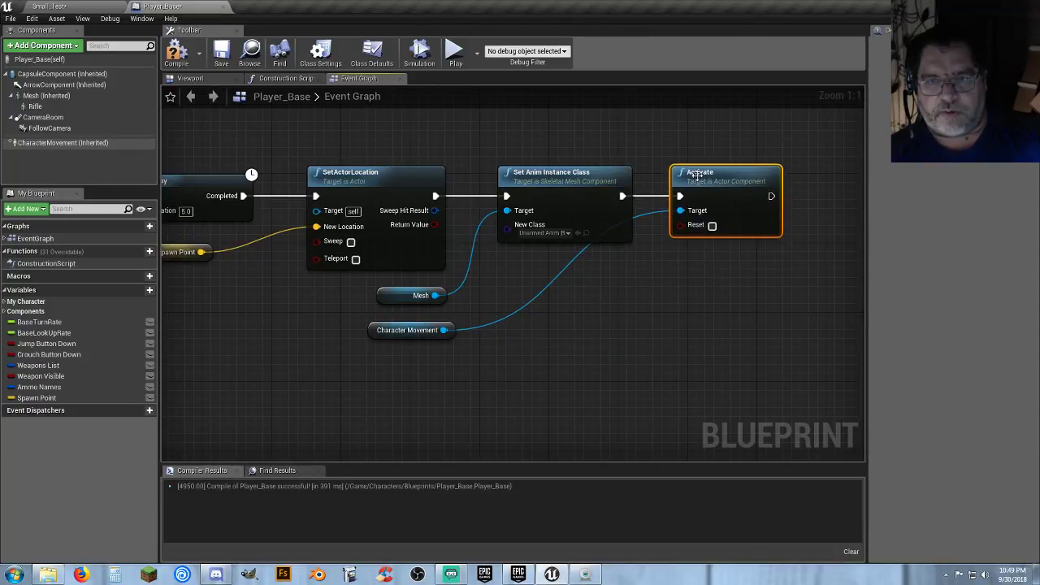
# - Review the finished death sequence, compile and save Player_Base, and return to the Small_Test level
pyautogui.click(311, 402)
pyautogui.moveTo(261, 401); pyautogui.dragTo(765, 386, button='right')
pyautogui.moveTo(362, 363); pyautogui.dragTo(260, 374, button='right')
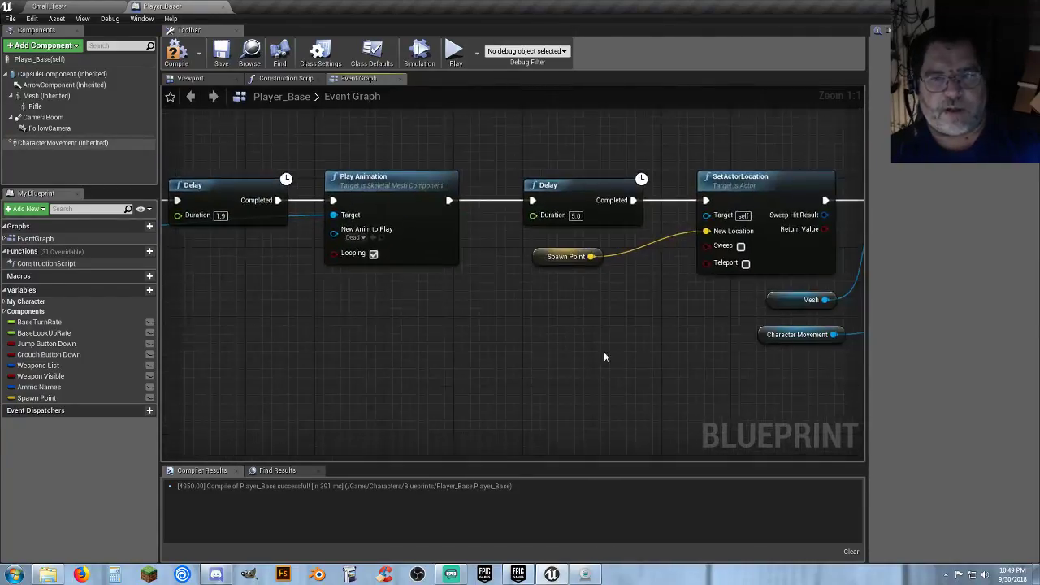
pyautogui.moveTo(604, 356); pyautogui.dragTo(177, 360, button='right')
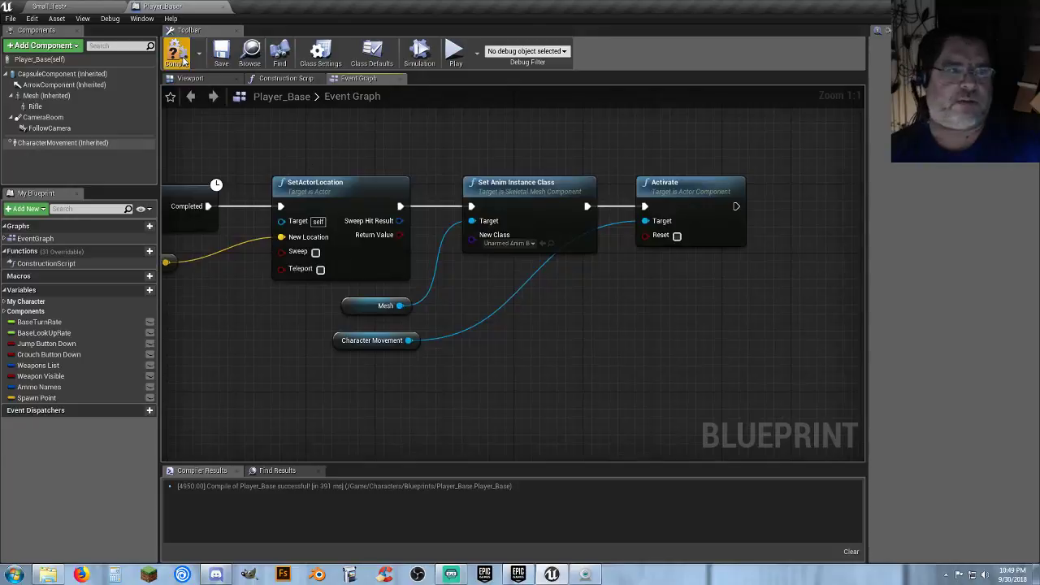
pyautogui.click(101, 6)
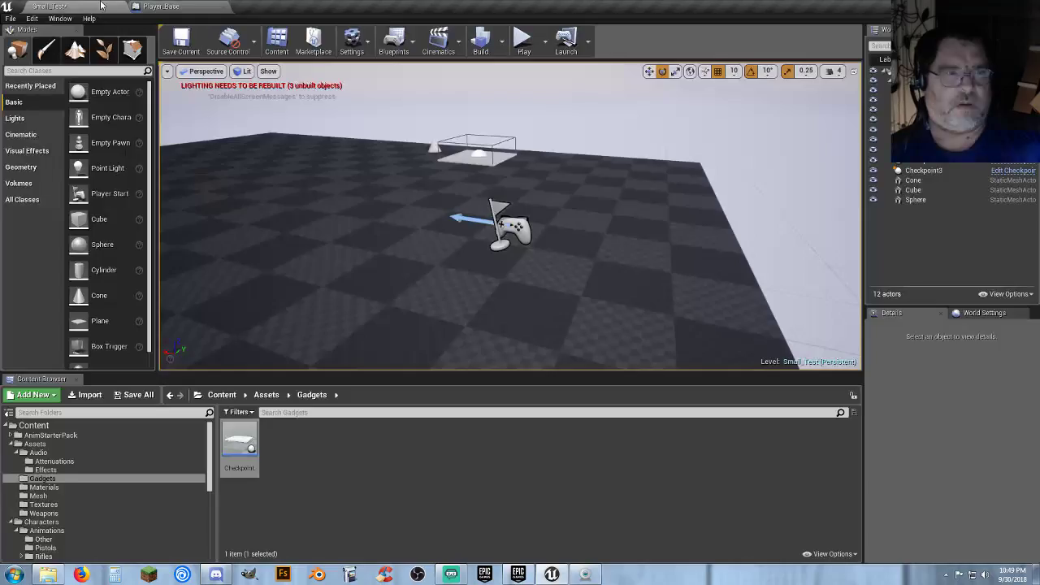
# - Play-test the level by running the character around, triggering its death, and moving it after the respawn, and end the session
pyautogui.click(523, 38)
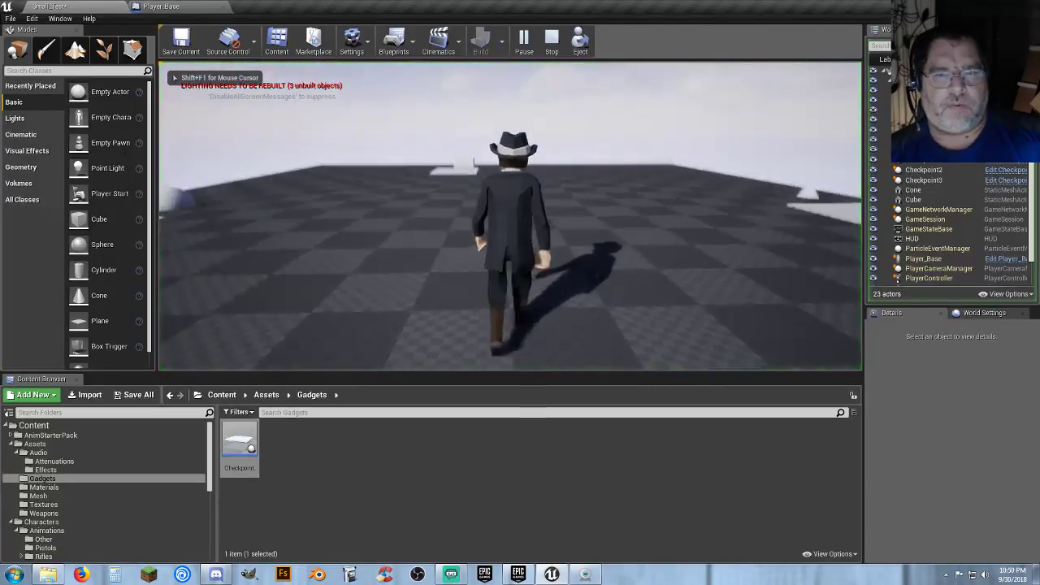
pyautogui.press('w')
pyautogui.press('k')
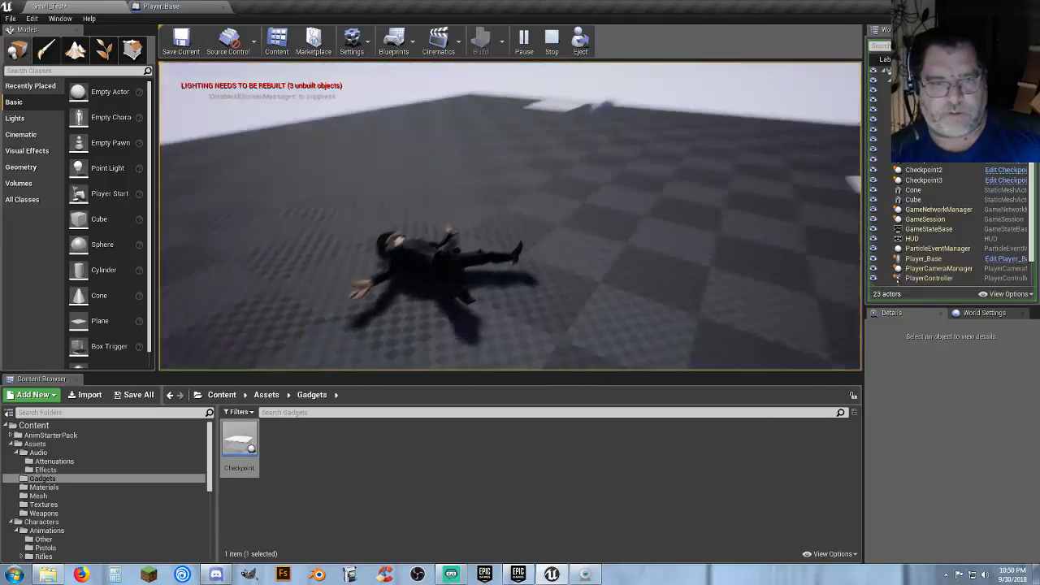
pyautogui.press('w')
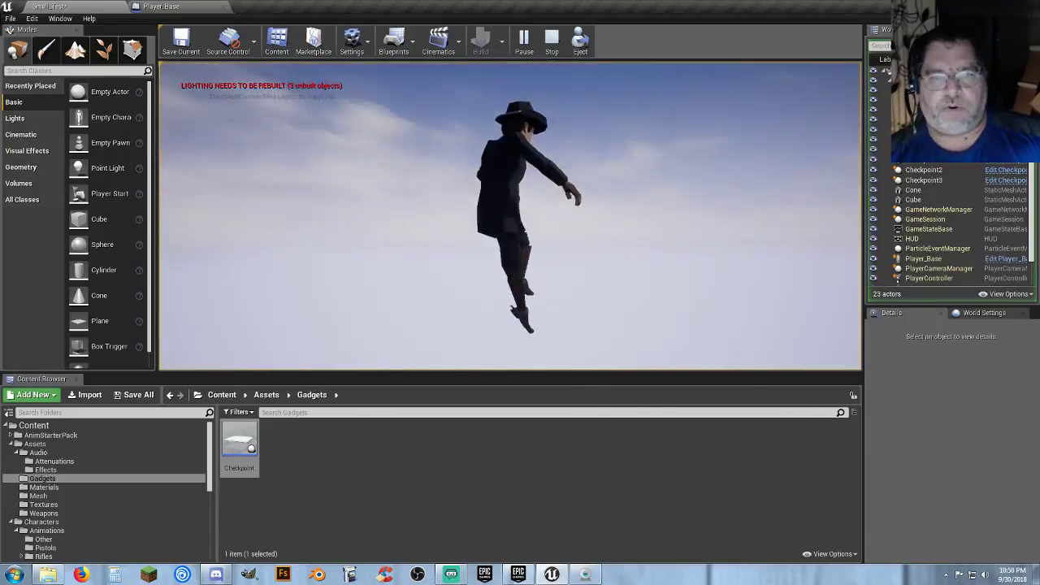
pyautogui.press('Escape')
# - Select Checkpoint3 near the cube and view its placement in the level
pyautogui.moveTo(602, 180); pyautogui.dragTo(565, 228, button='right')
pyautogui.press('w')
pyautogui.press('s')
pyautogui.moveTo(634, 268)
pyautogui.mouseDown(button='right')
pyautogui.moveTo(550, 234)
pyautogui.moveTo(595, 278)
pyautogui.moveTo(650, 281)
pyautogui.mouseUp(button='right')
pyautogui.press('w')
pyautogui.press('a')
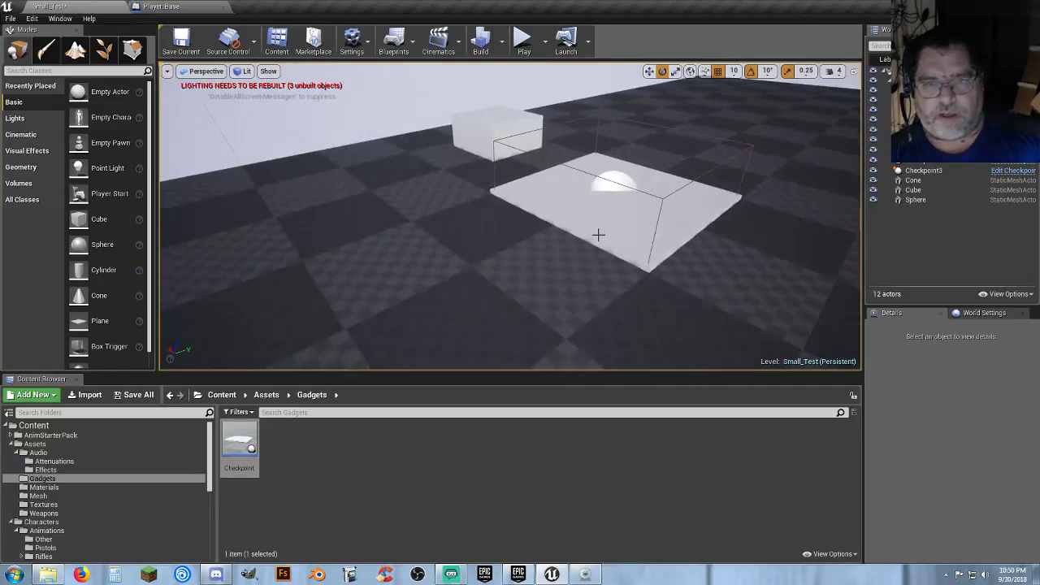
pyautogui.click(596, 235)
pyautogui.scroll(-5, 718, 242)
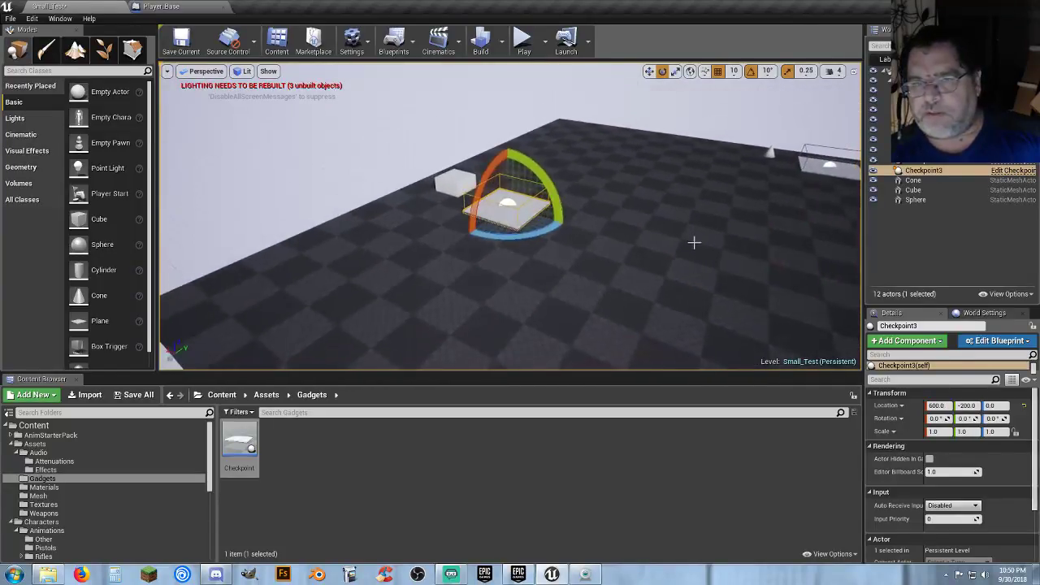
# - In the Checkpoint blueprint, raise the Cube platform slightly along Z, with the viewport's position grid snap set to 5
pyautogui.scroll(8, 621, 234)
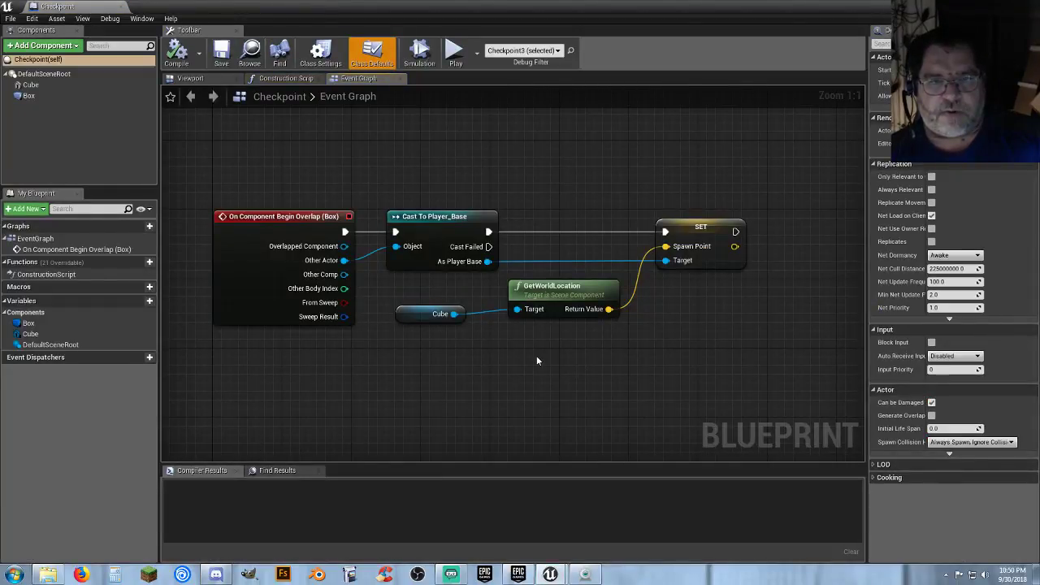
pyautogui.moveTo(528, 356)
pyautogui.mouseDown(button='right')
pyautogui.moveTo(491, 349)
pyautogui.moveTo(511, 347)
pyautogui.mouseUp(button='right')
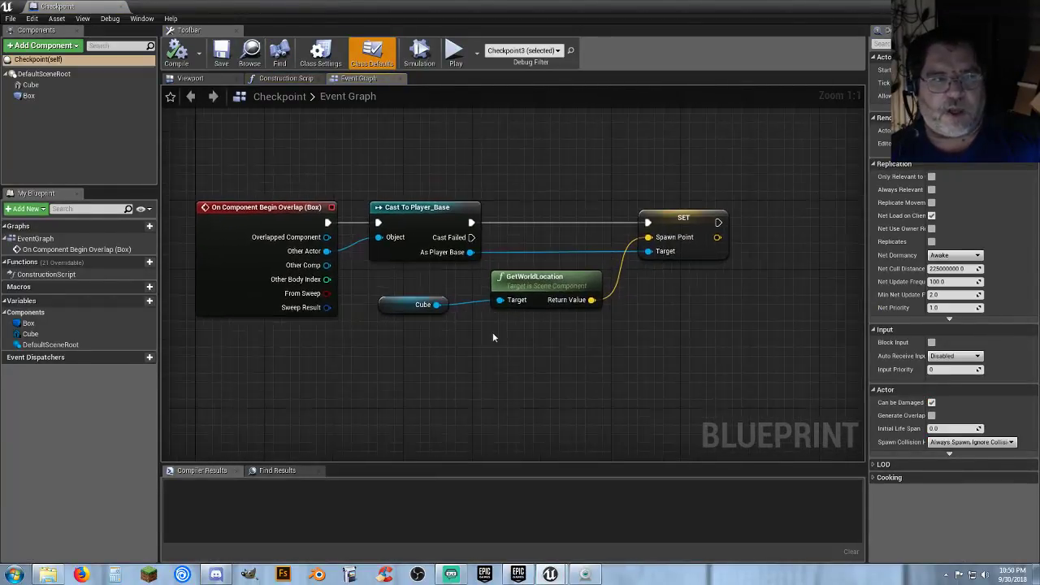
pyautogui.click(203, 79)
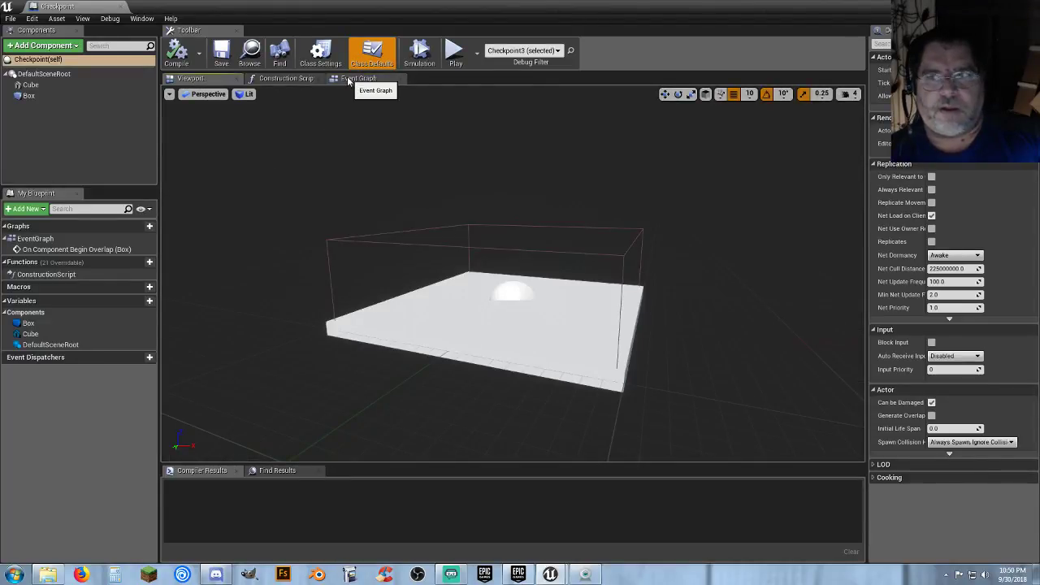
pyautogui.click(30, 84)
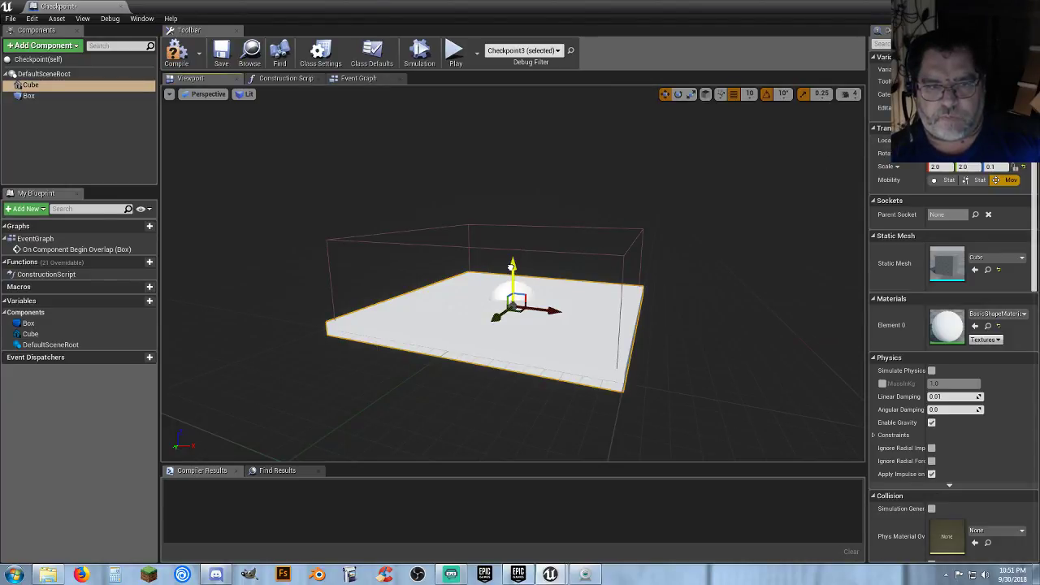
pyautogui.moveTo(512, 265); pyautogui.dragTo(512, 260)
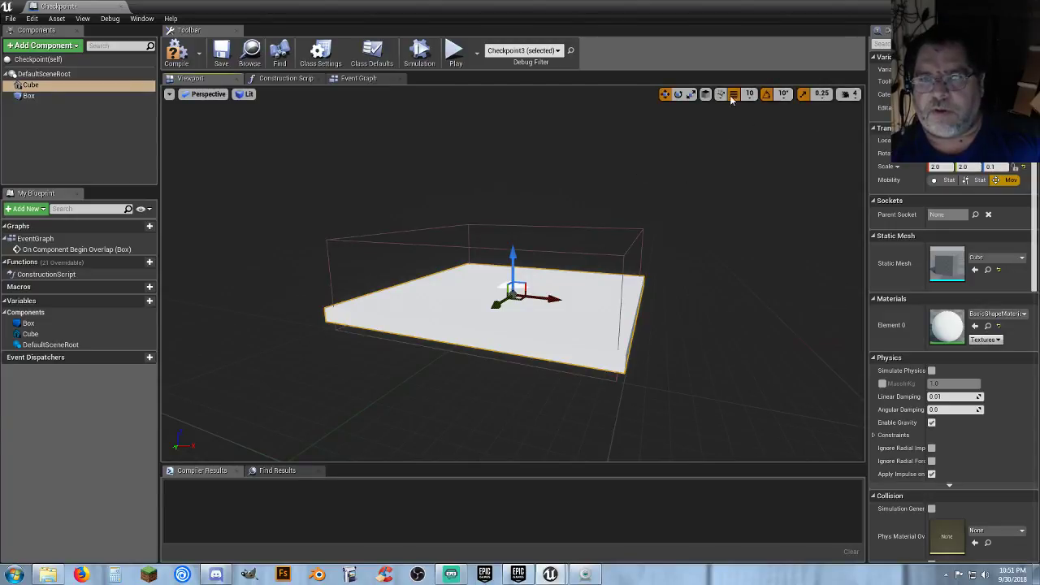
pyautogui.click(750, 94)
pyautogui.click(756, 130)
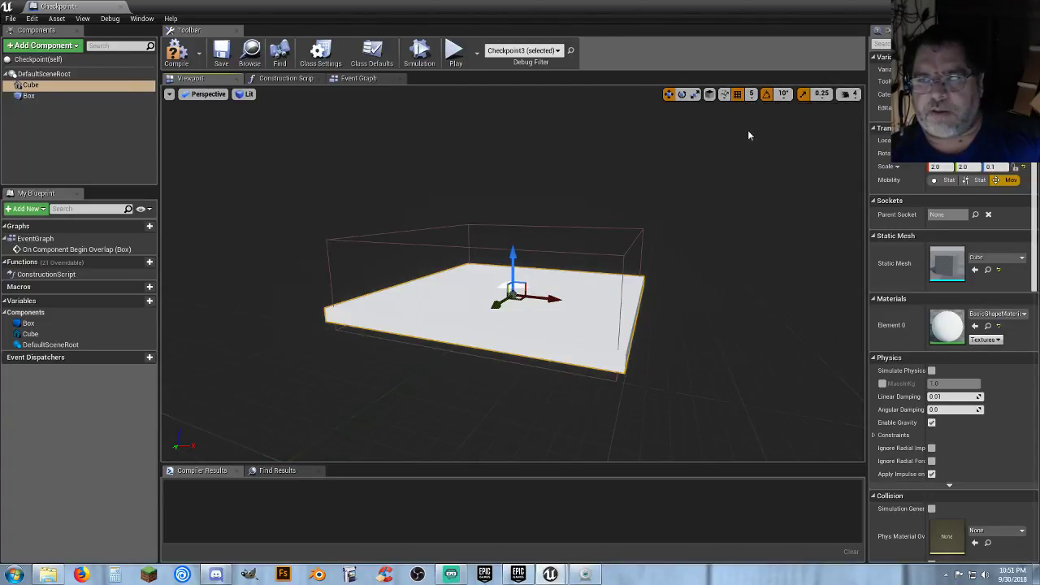
pyautogui.moveTo(510, 255); pyautogui.dragTo(511, 260)
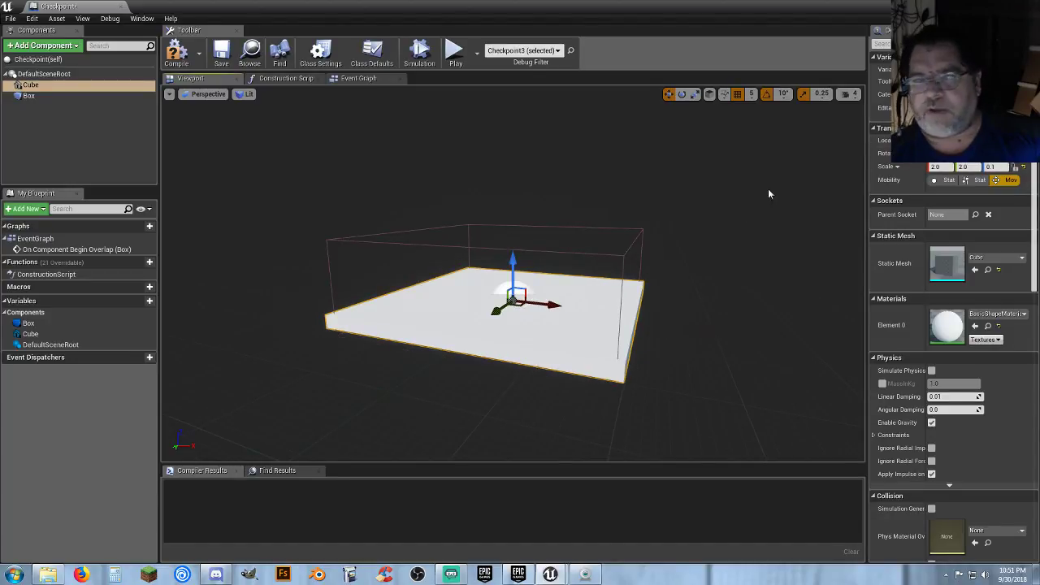
# - Compile and save the Checkpoint blueprint, dock its editor beside Player_Base, and return to the Small_Test level
pyautogui.click(176, 53)
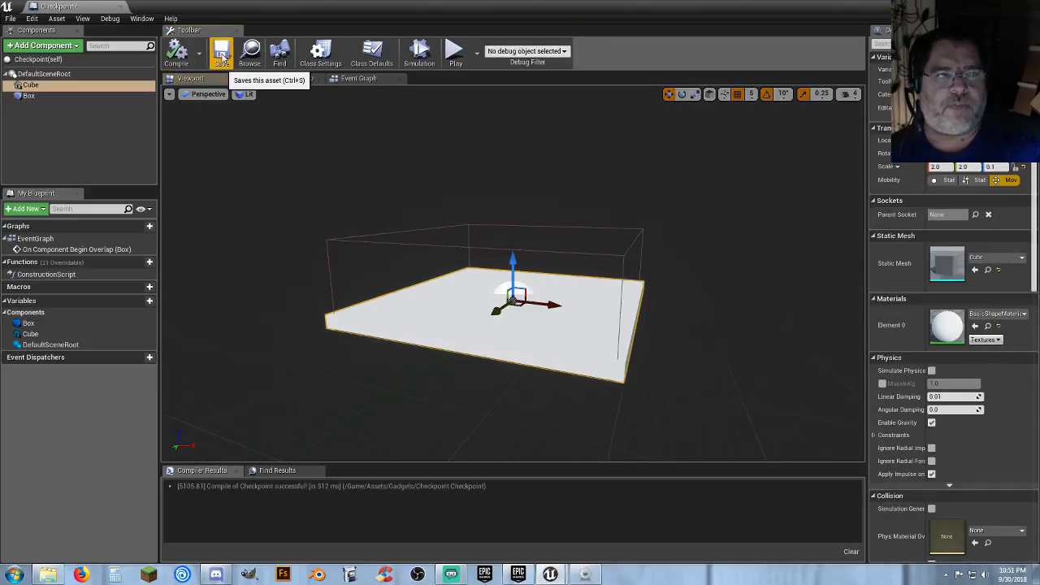
pyautogui.click(221, 52)
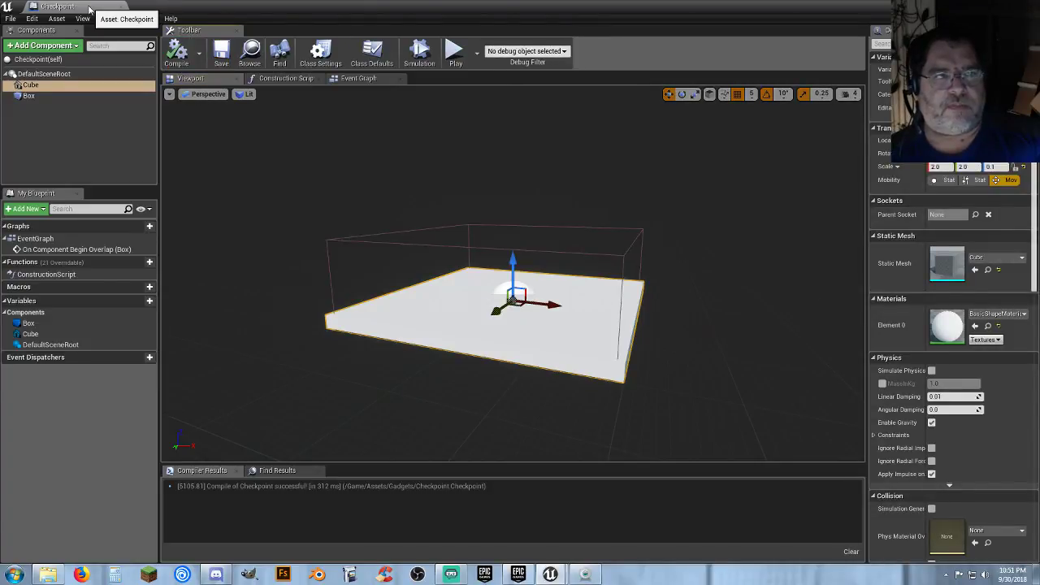
pyautogui.moveTo(88, 7); pyautogui.dragTo(245, 8)
pyautogui.click(75, 7)
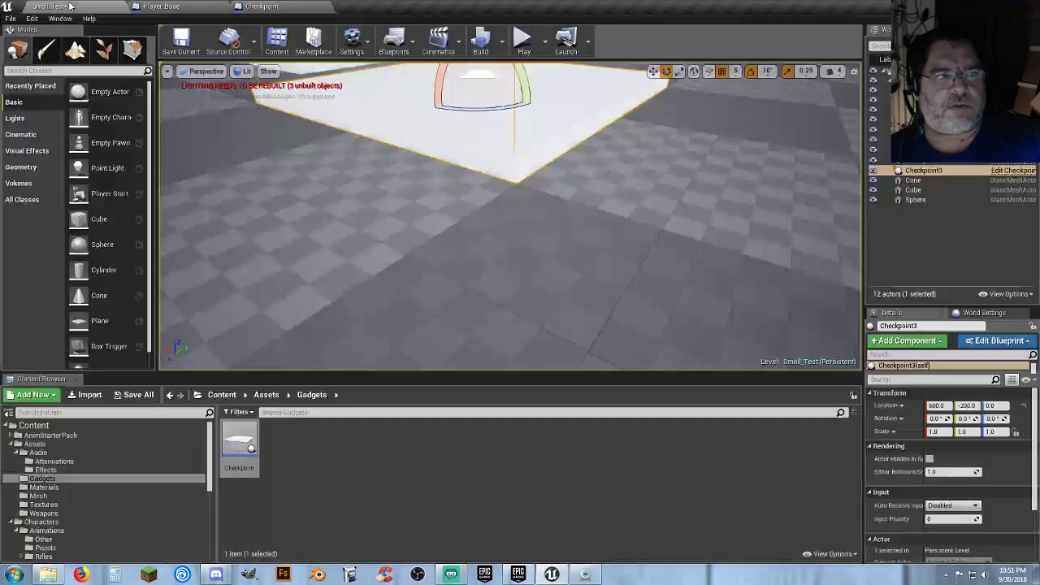
# - Playtest the level by running the character across the checkpoint platforms, triggering a respawn, and ending the session
pyautogui.click(524, 40)
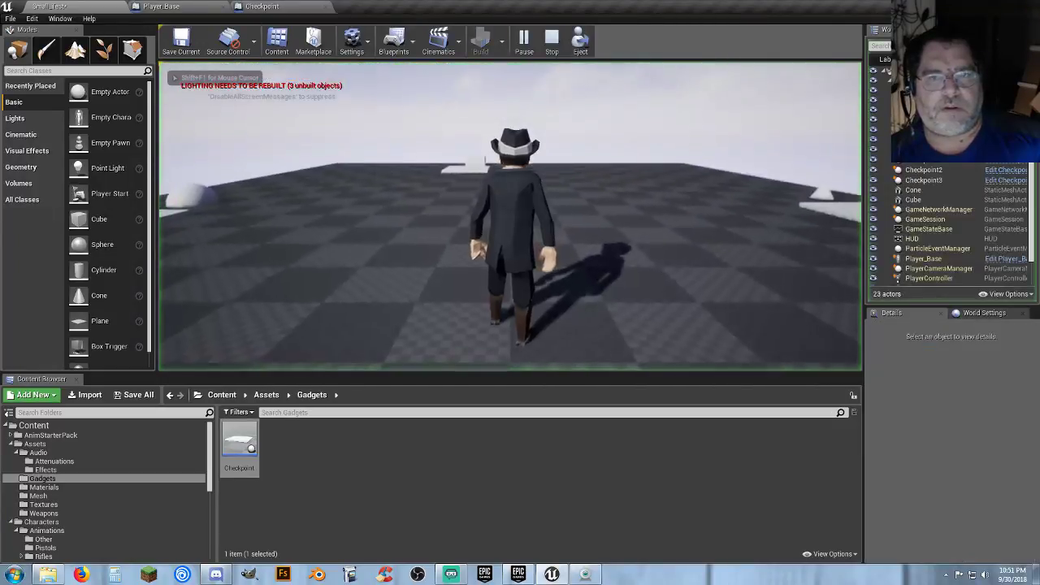
pyautogui.press('w')
pyautogui.press('a')
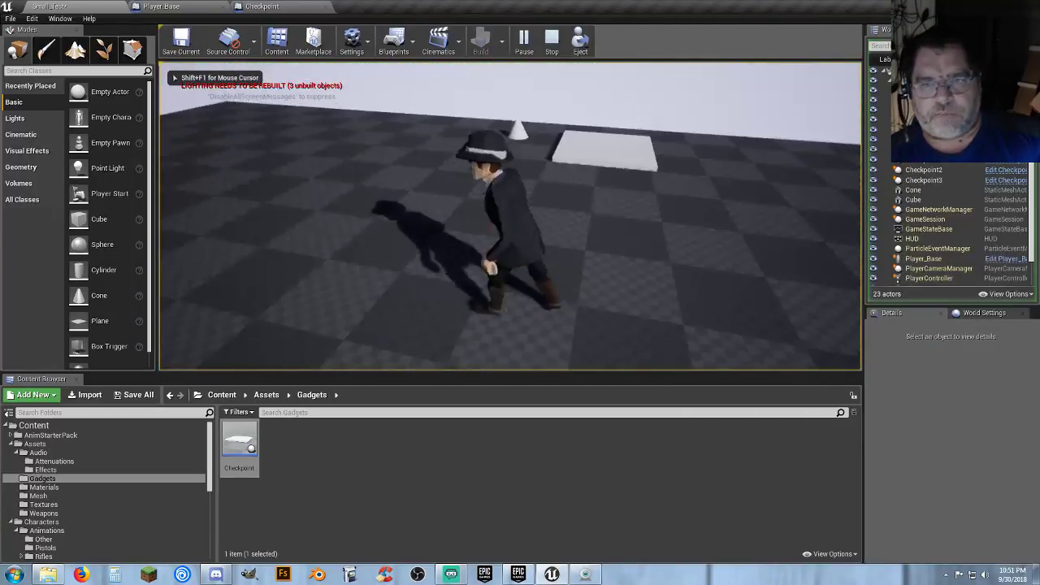
pyautogui.press('w')
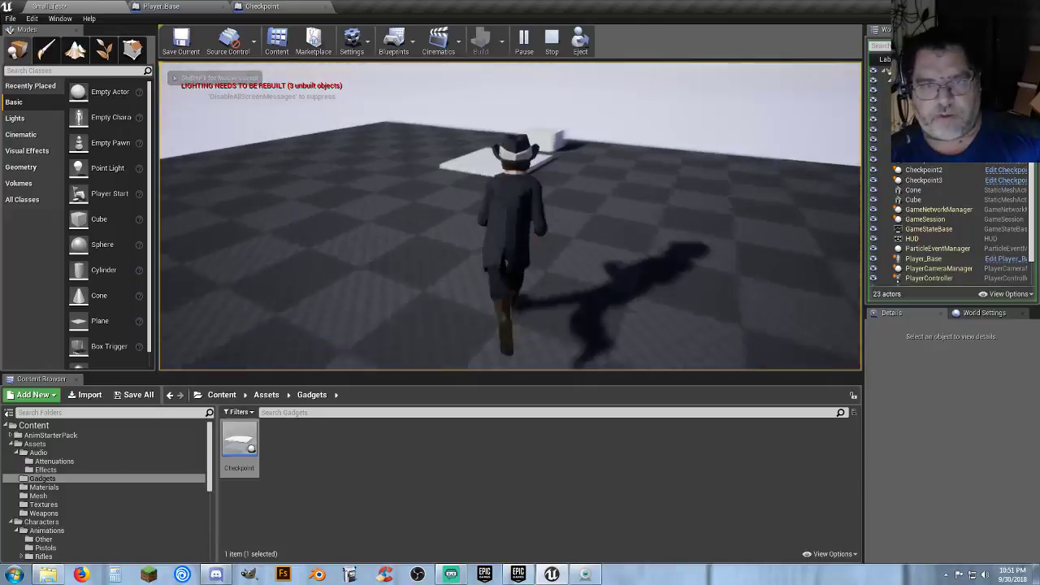
pyautogui.press('w')
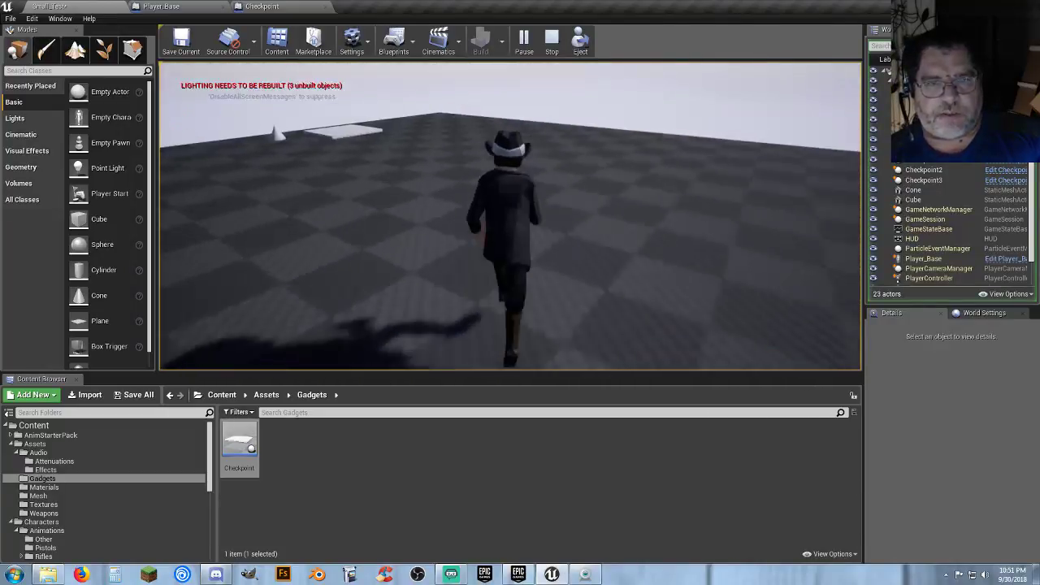
pyautogui.press('k')
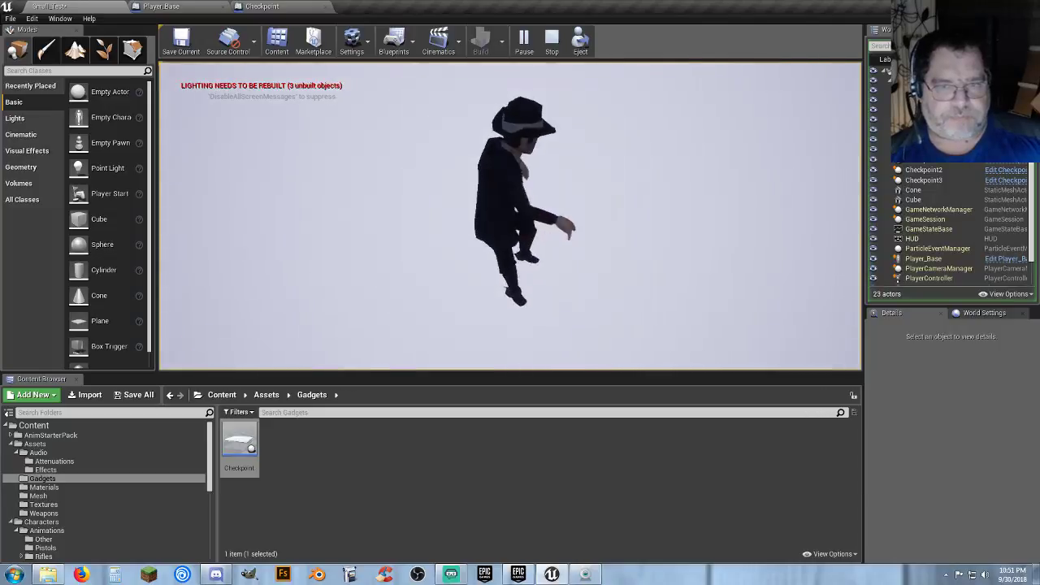
pyautogui.press('Escape')
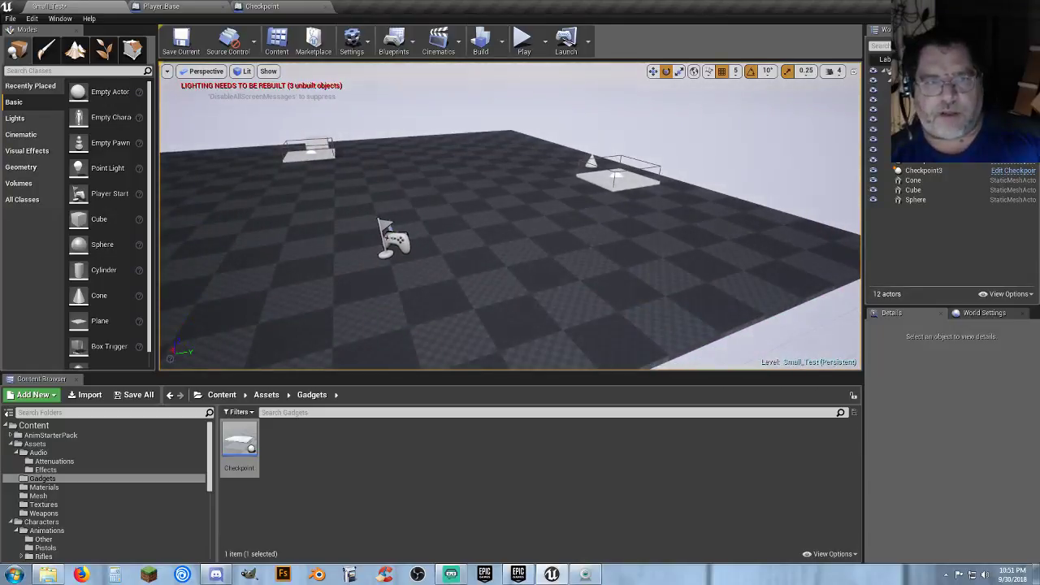
# - Inspect the placement of Checkpoint3 in the level and check the Player Start's location values
pyautogui.press('w')
pyautogui.moveTo(335, 185); pyautogui.dragTo(300, 167, button='right')
pyautogui.click(370, 205)
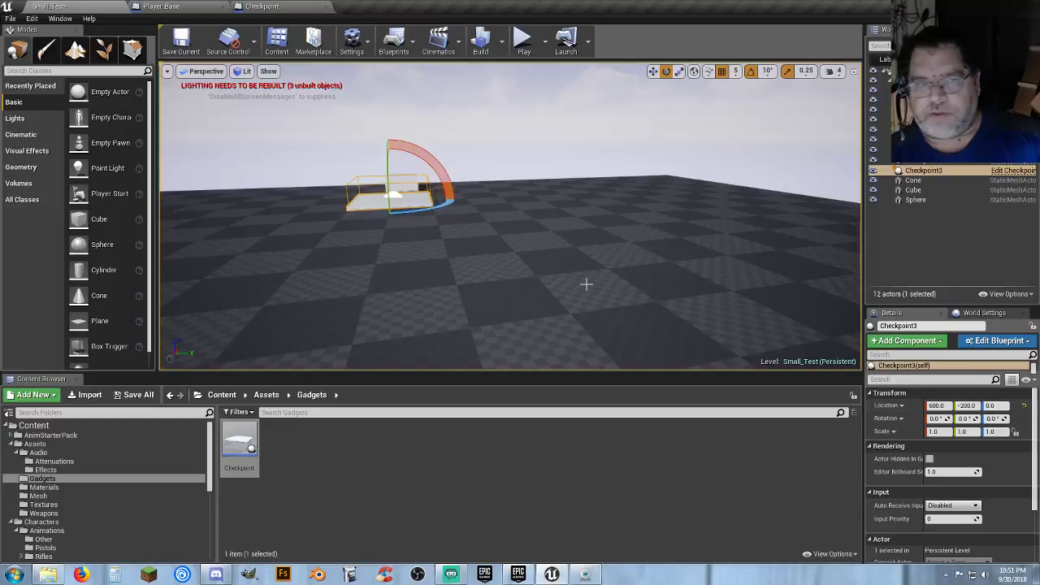
pyautogui.moveTo(568, 275); pyautogui.dragTo(504, 280, button='right')
pyautogui.press('w')
pyautogui.press('d')
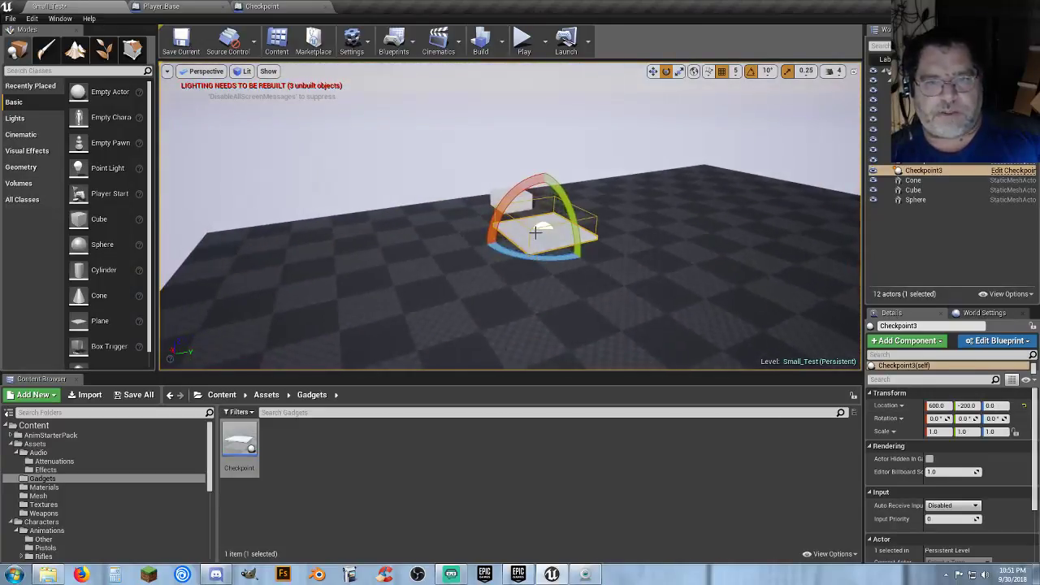
pyautogui.moveTo(569, 277); pyautogui.dragTo(577, 277, button='right')
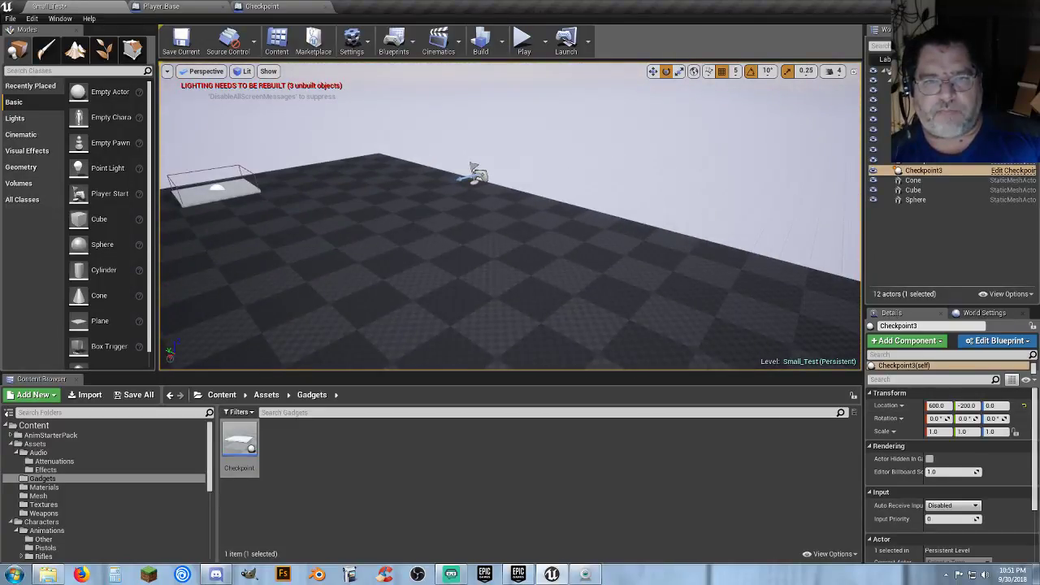
pyautogui.click(477, 174)
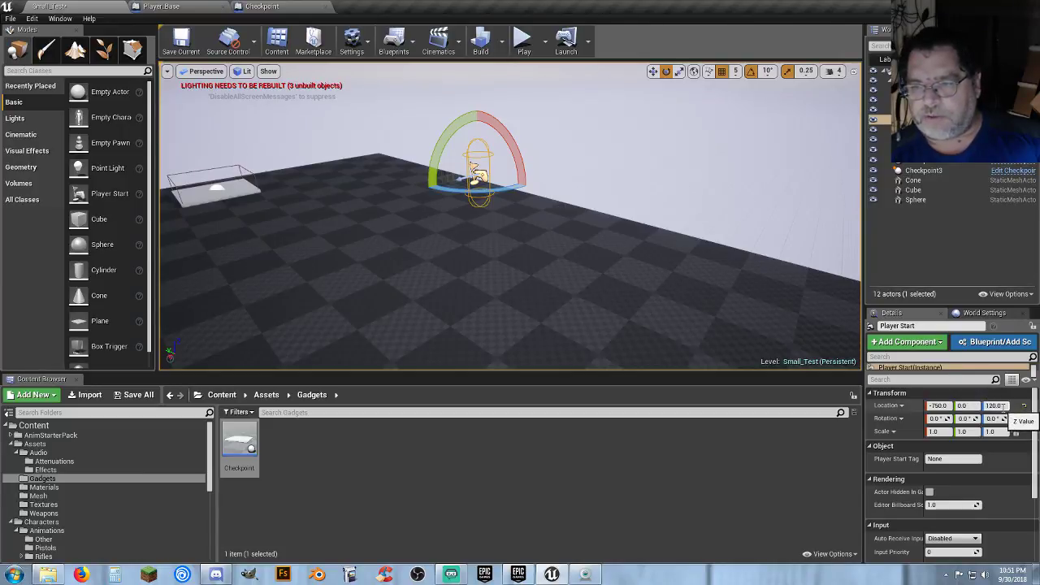
# - Add a Scene component to the Checkpoint blueprint and raise its Z location well above the platform
pyautogui.click(261, 5)
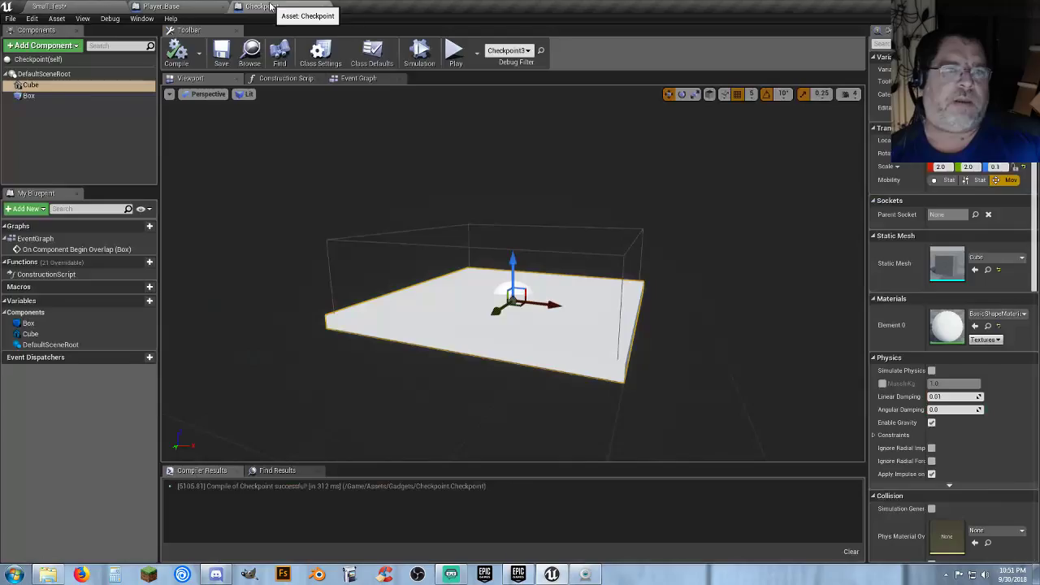
pyautogui.moveTo(513, 273)
pyautogui.mouseDown(button='right')
pyautogui.moveTo(514, 219)
pyautogui.moveTo(511, 273)
pyautogui.moveTo(528, 313)
pyautogui.moveTo(585, 350)
pyautogui.moveTo(520, 284)
pyautogui.moveTo(528, 235)
pyautogui.moveTo(520, 276)
pyautogui.moveTo(508, 276)
pyautogui.mouseUp(button='right')
pyautogui.click(122, 142)
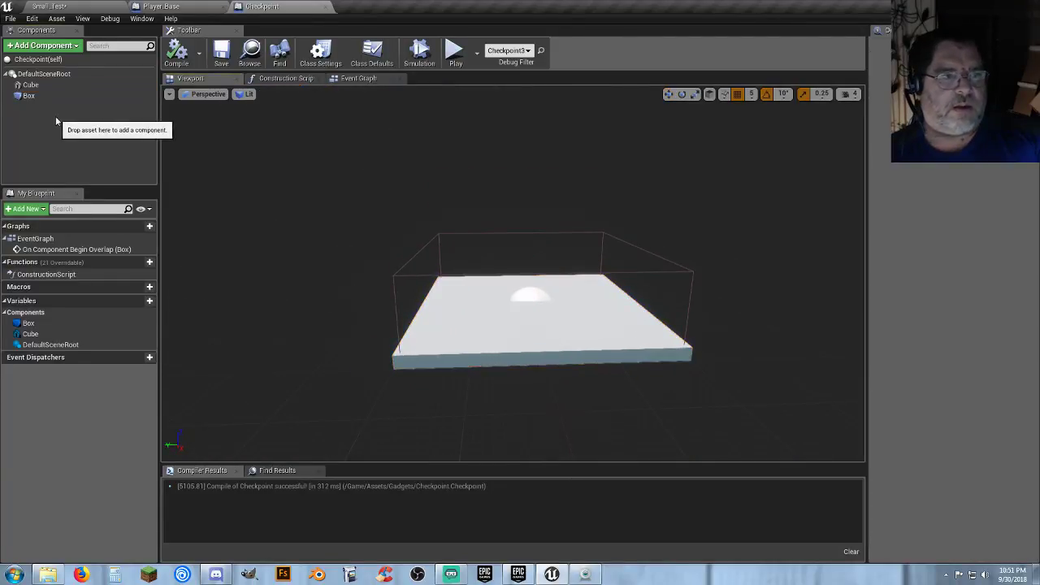
pyautogui.click(41, 46)
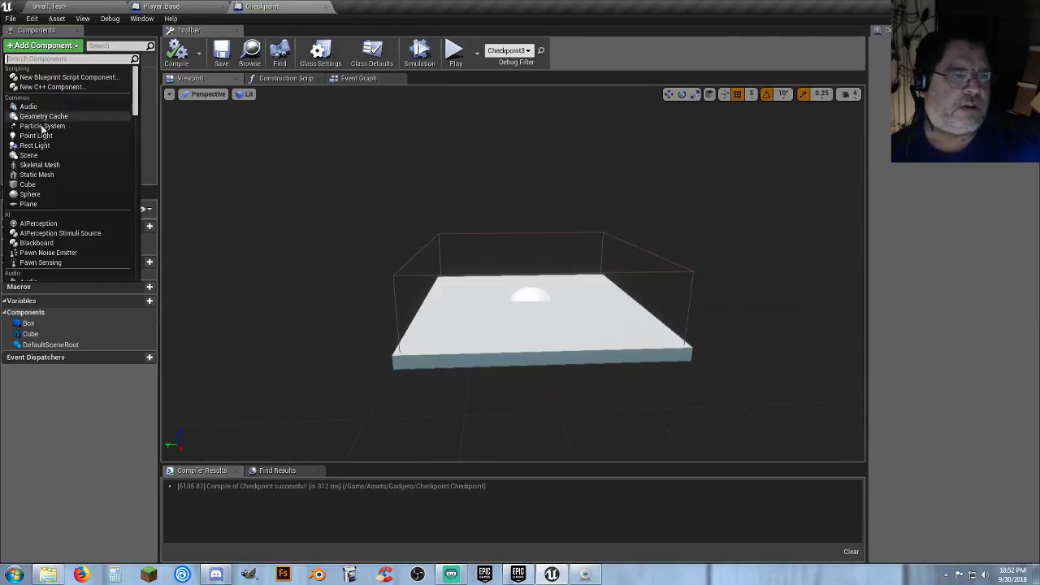
pyautogui.click(37, 156)
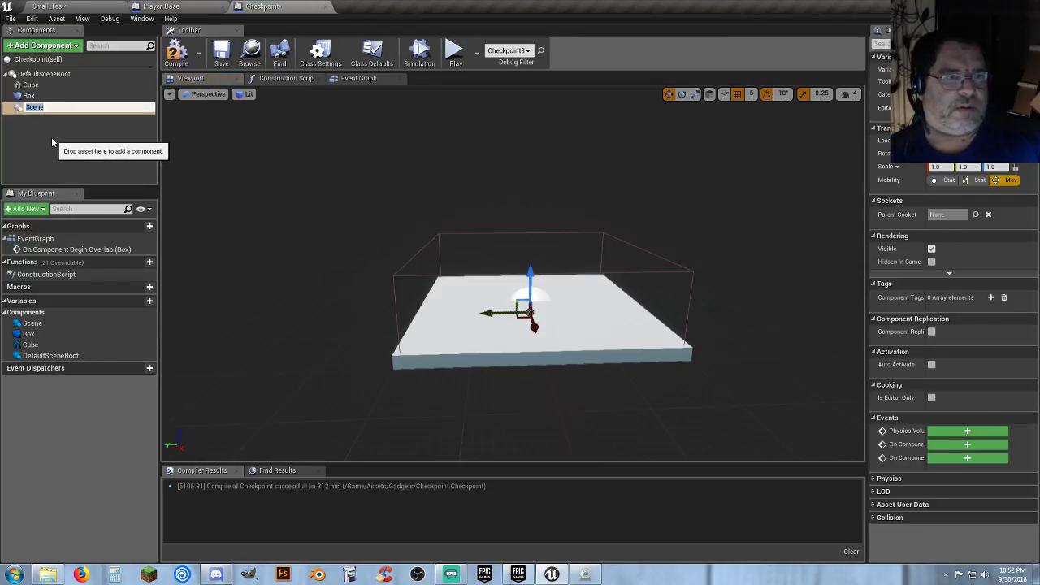
pyautogui.press('Return')
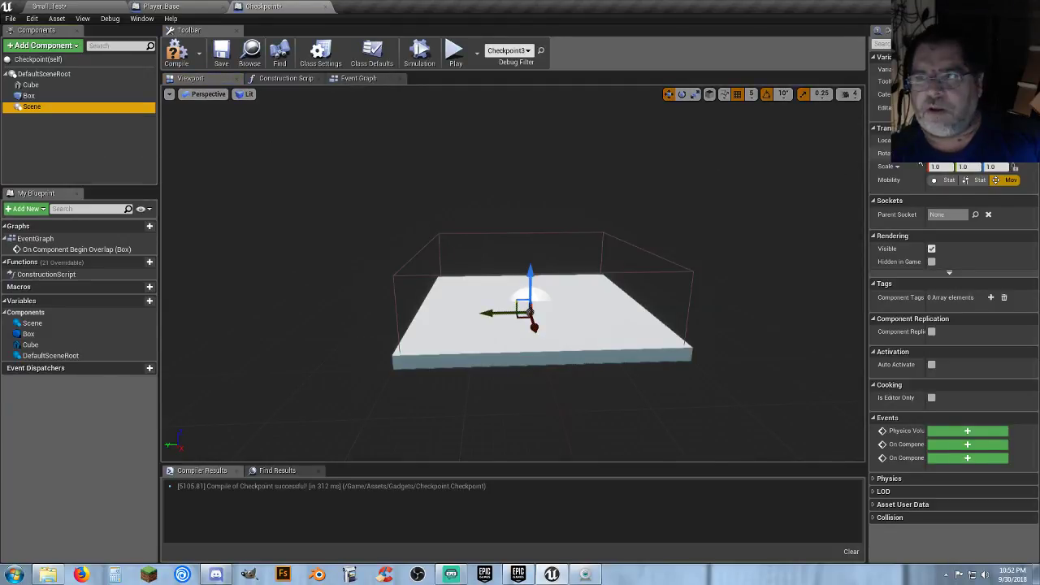
pyautogui.click(991, 140)
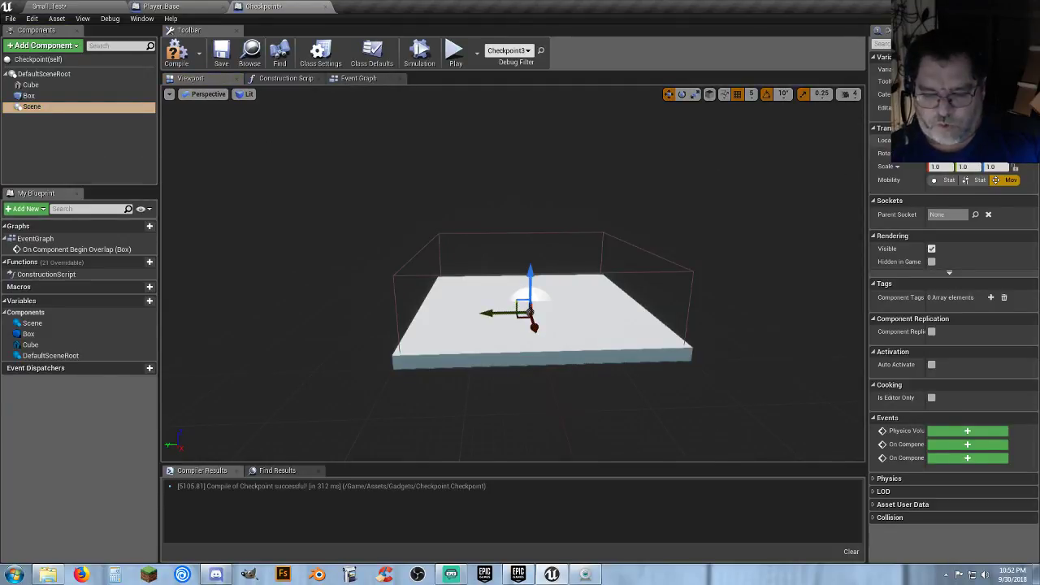
pyautogui.press('Return')
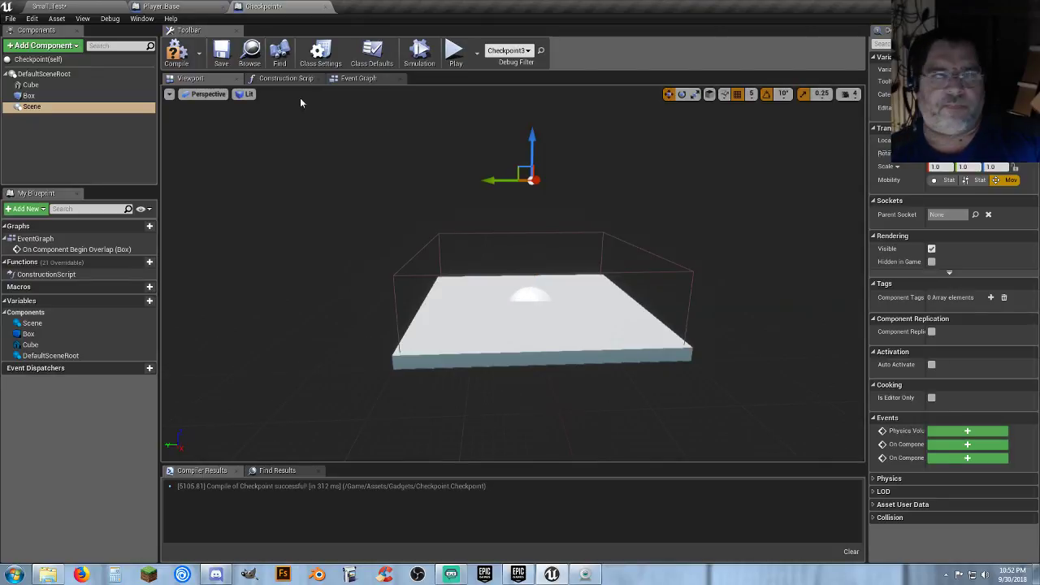
# - In the Event Graph, replace the Cube reference feeding GetWorldLocation's Target with the Scene component, and compile and save the blueprint
pyautogui.click(353, 81)
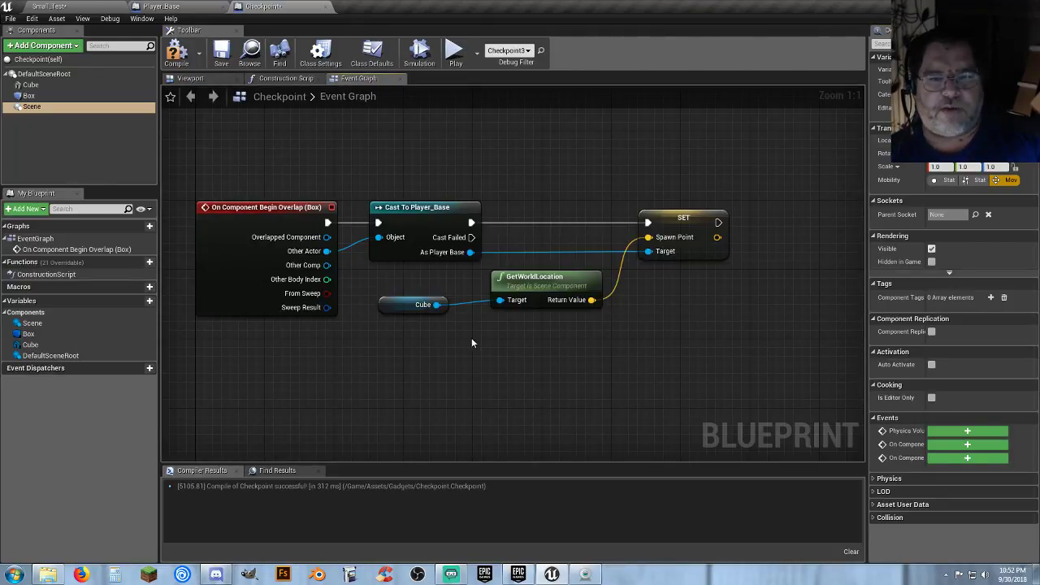
pyautogui.moveTo(429, 348); pyautogui.dragTo(382, 294)
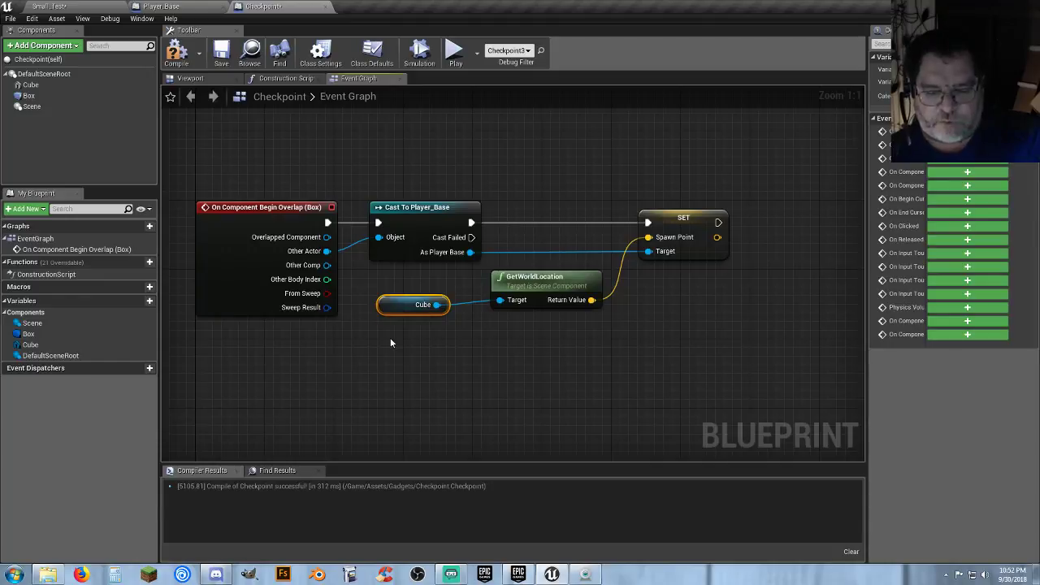
pyautogui.press('Delete')
pyautogui.click(34, 109)
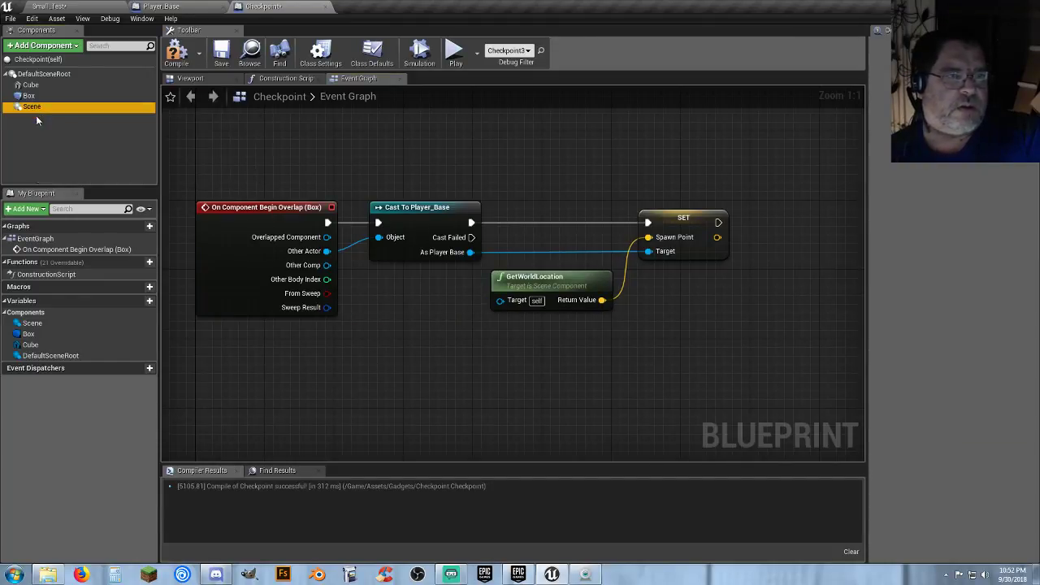
pyautogui.moveTo(35, 109); pyautogui.dragTo(372, 297)
pyautogui.click(375, 310)
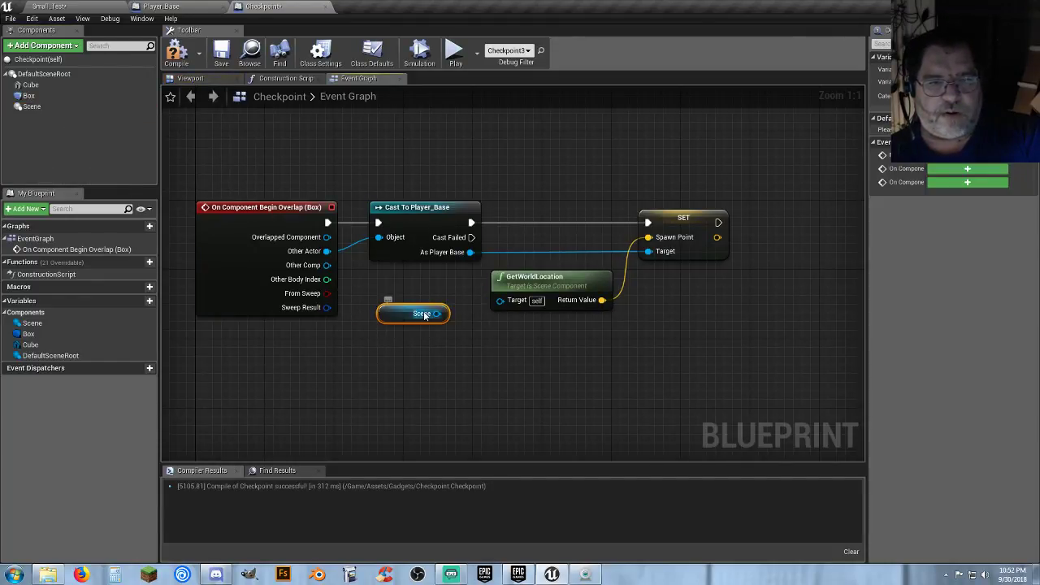
pyautogui.moveTo(437, 314); pyautogui.dragTo(499, 302)
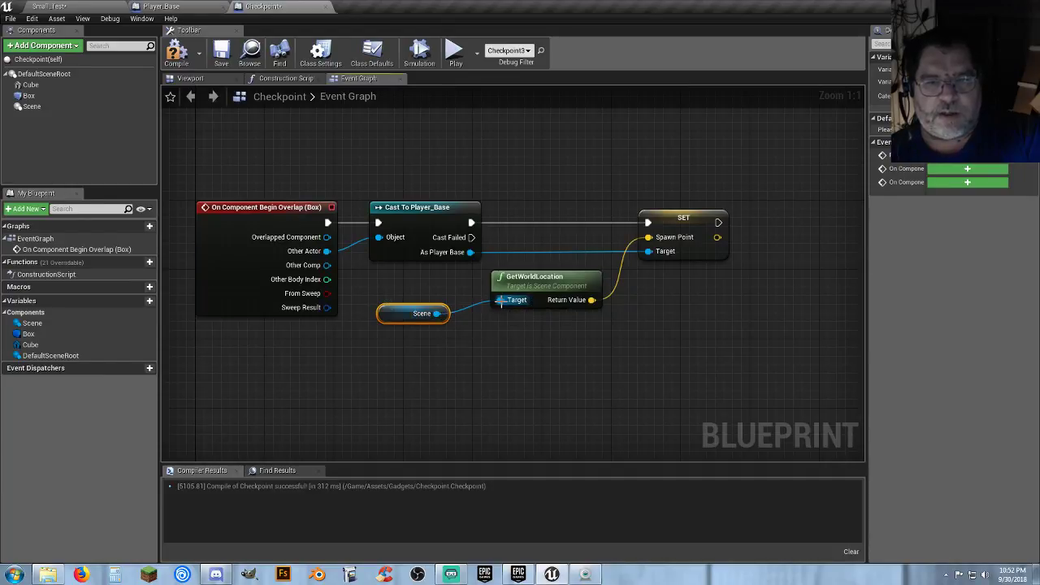
pyautogui.click(176, 54)
pyautogui.click(218, 52)
# - Playtest the Small_Test level, running the character onto the checkpoint platform beside the cone and triggering respawns to test it
pyautogui.click(57, 7)
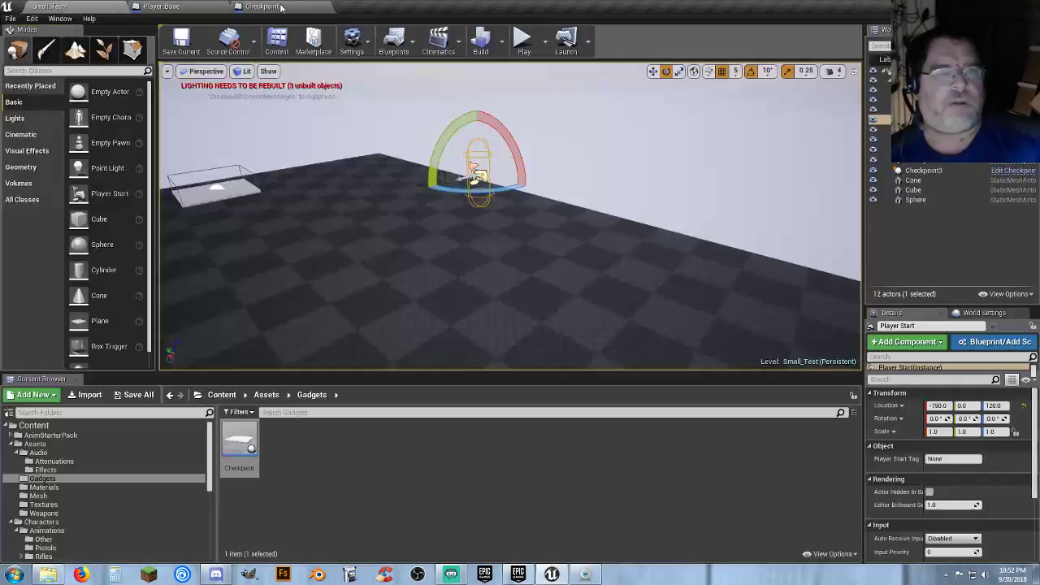
pyautogui.click(522, 43)
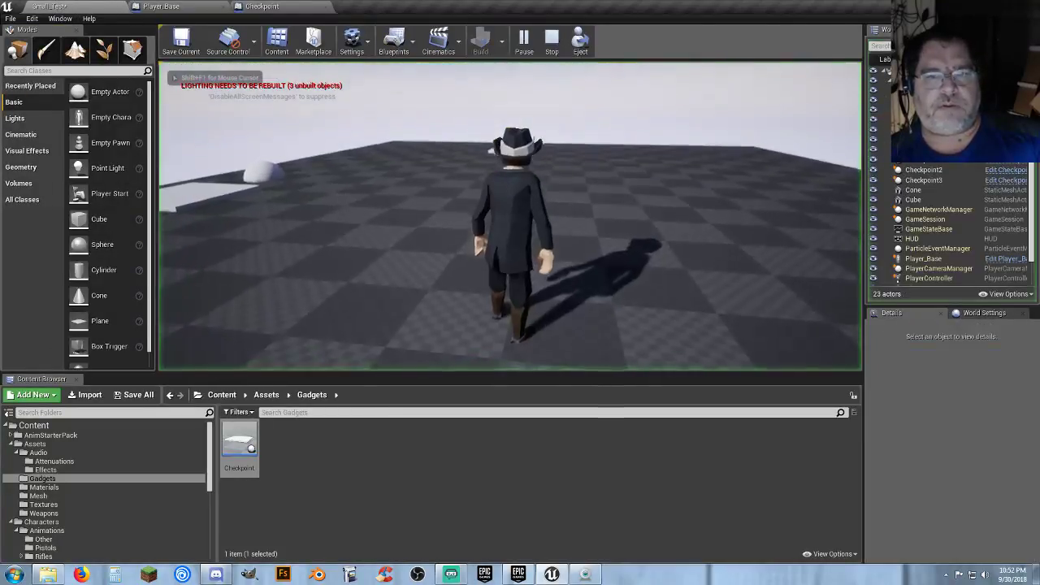
pyautogui.press('k')
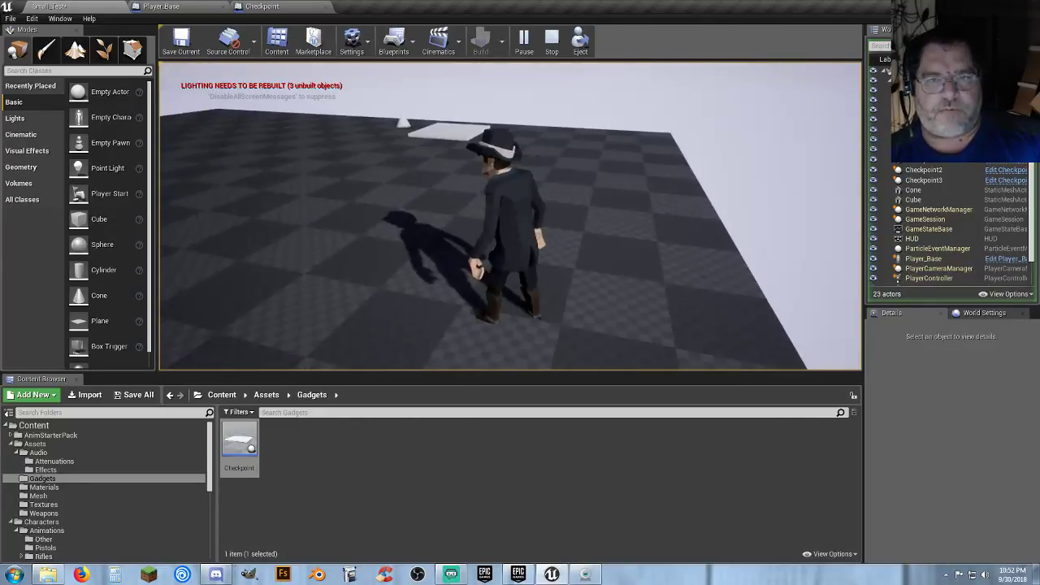
pyautogui.press('w')
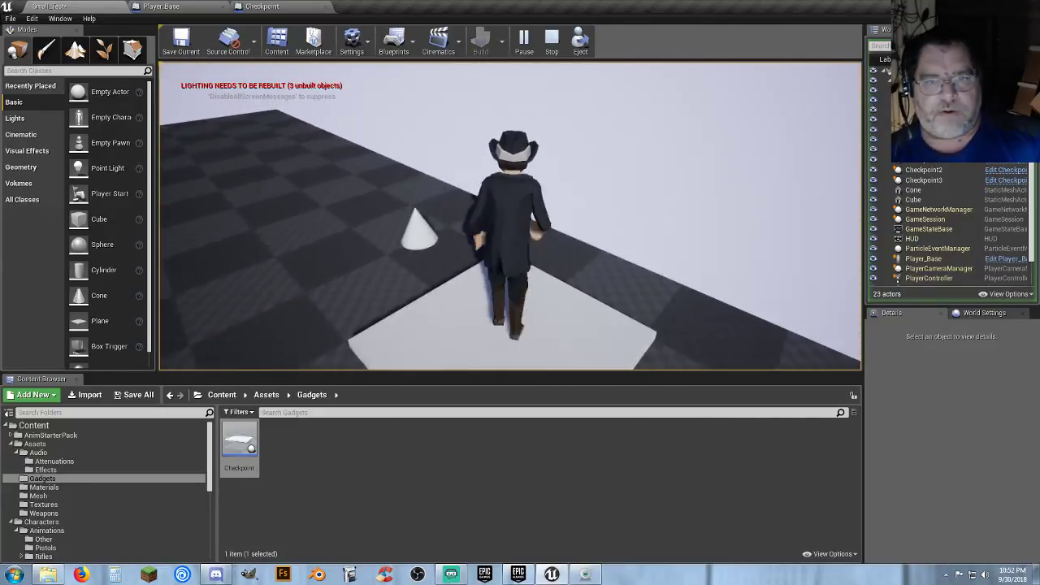
pyautogui.press('a')
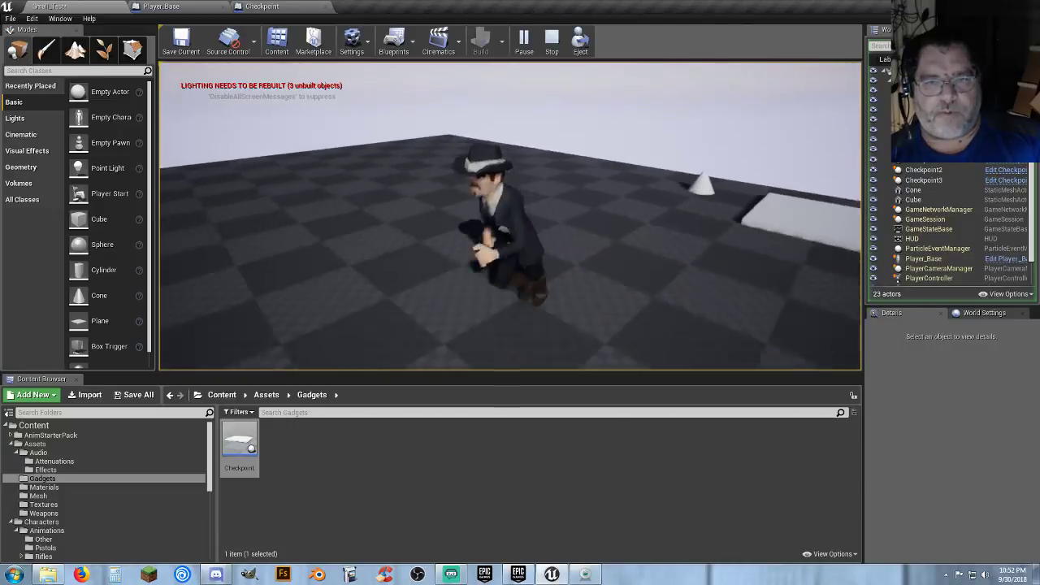
pyautogui.press('s')
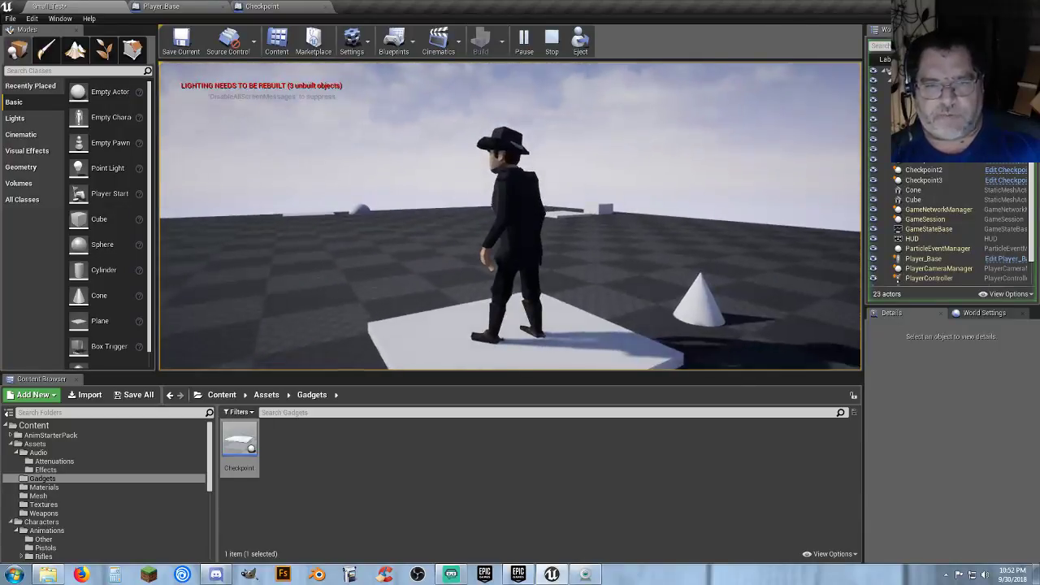
# - Run the character to the checkpoint platform beside the sphere and test respawning there
pyautogui.press('w')
pyautogui.press('d')
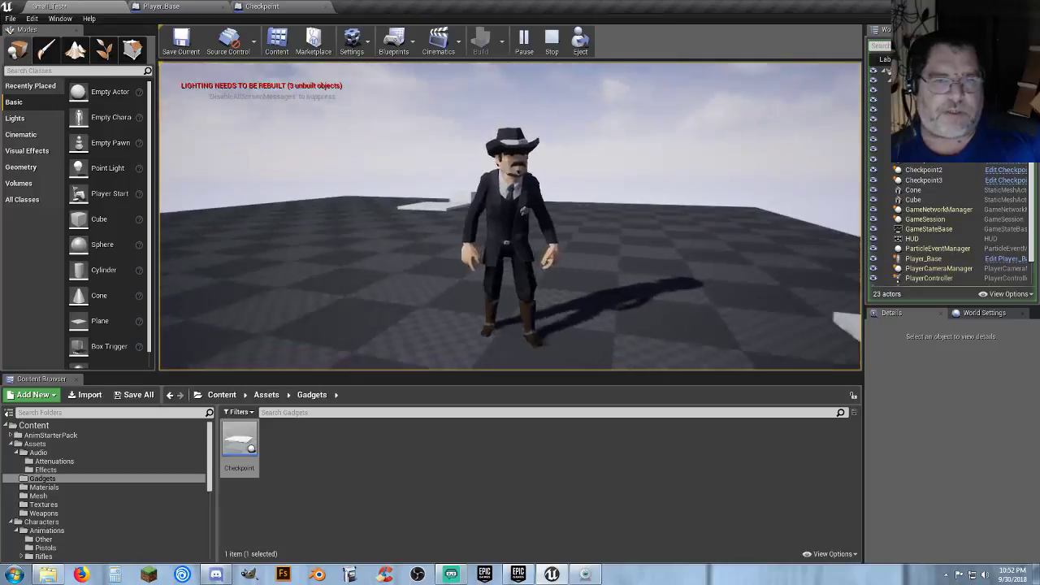
pyautogui.press('w')
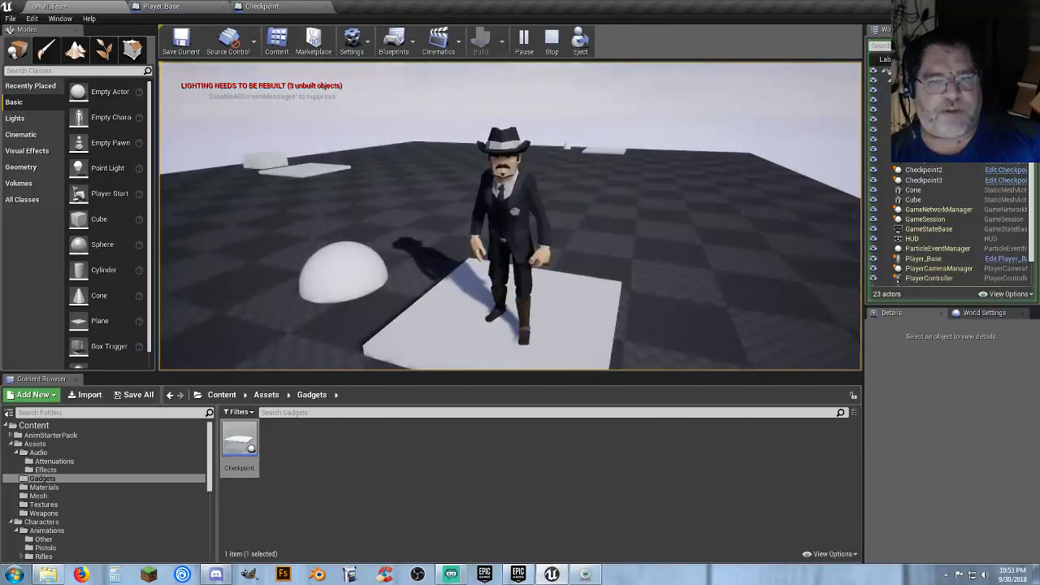
pyautogui.press('w')
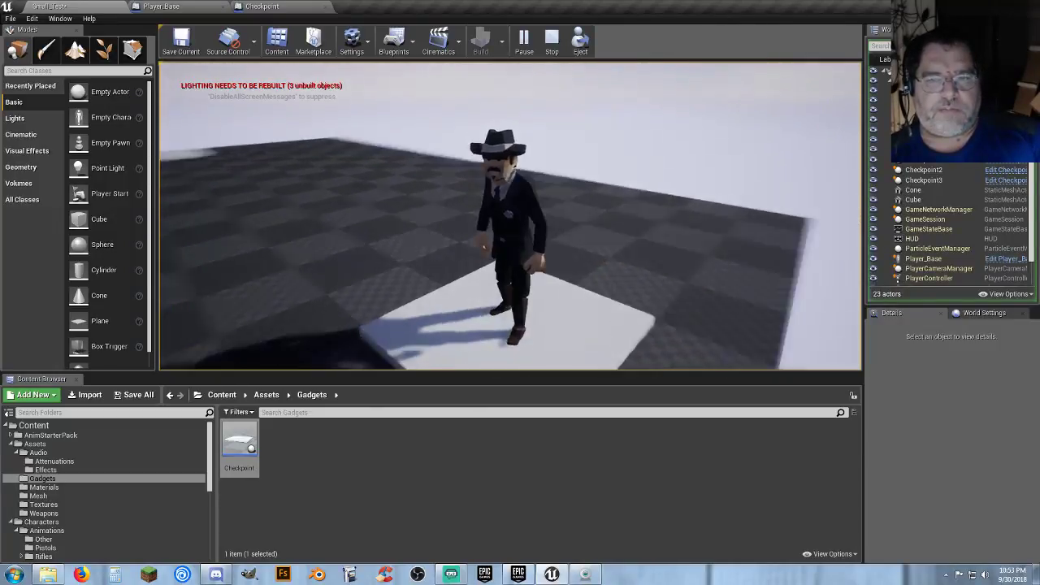
# - Run the character across the checkpoint beside the cube, move off it, and kill the character repeatedly to test respawning there
pyautogui.press('w')
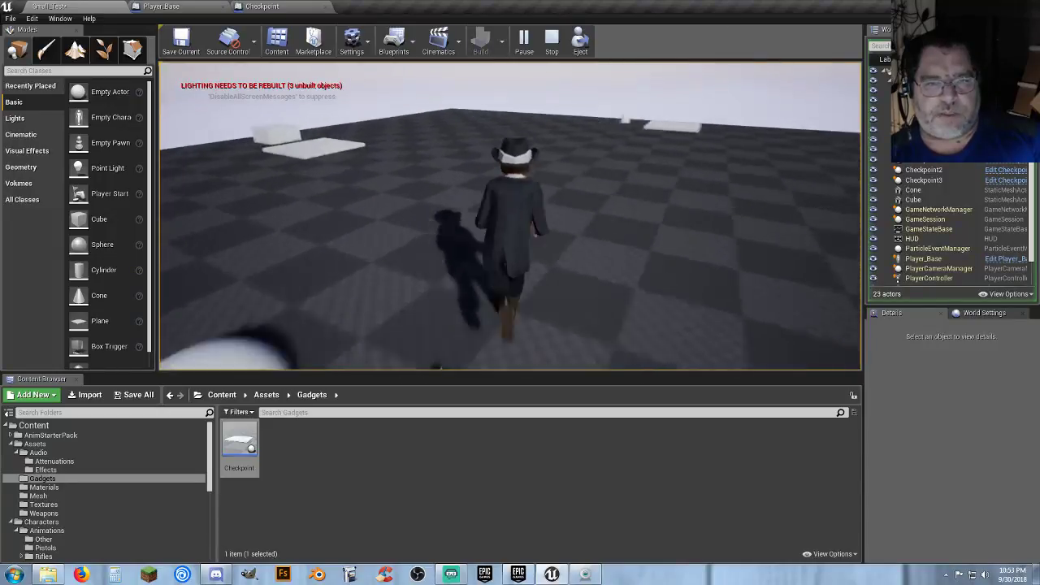
pyautogui.press('a')
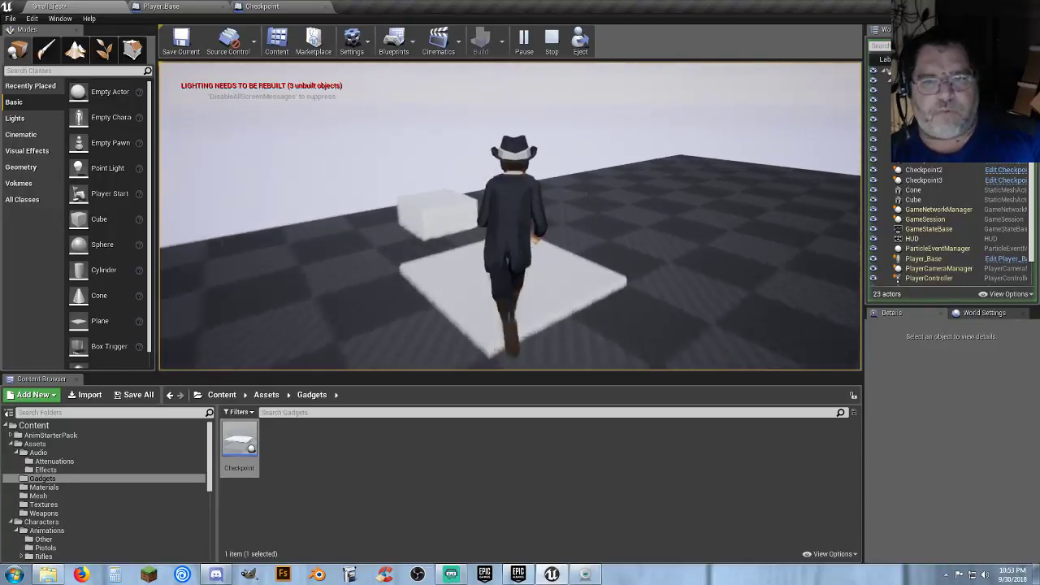
pyautogui.press('a')
pyautogui.press('s')
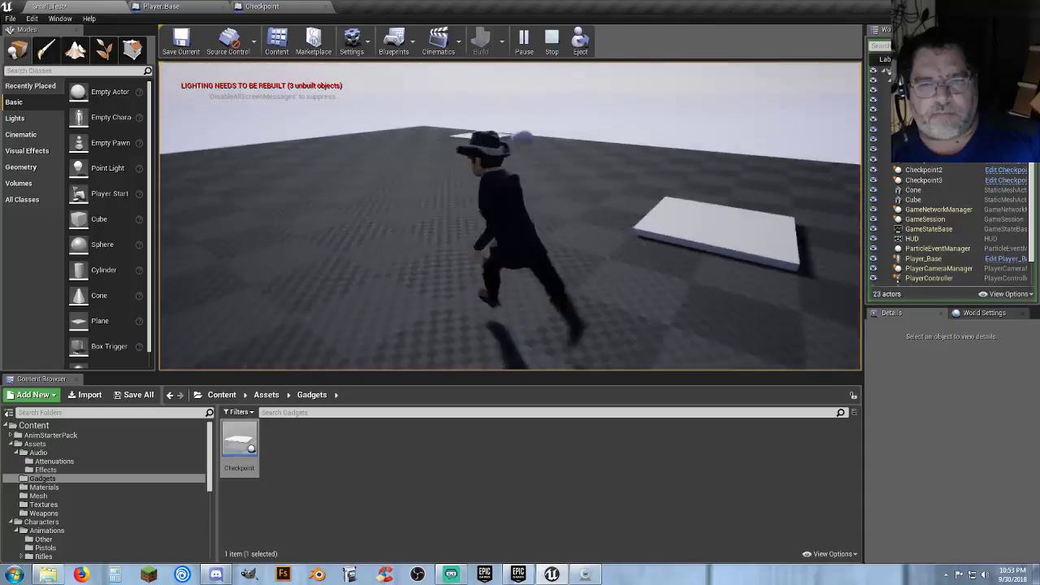
pyautogui.press('k')
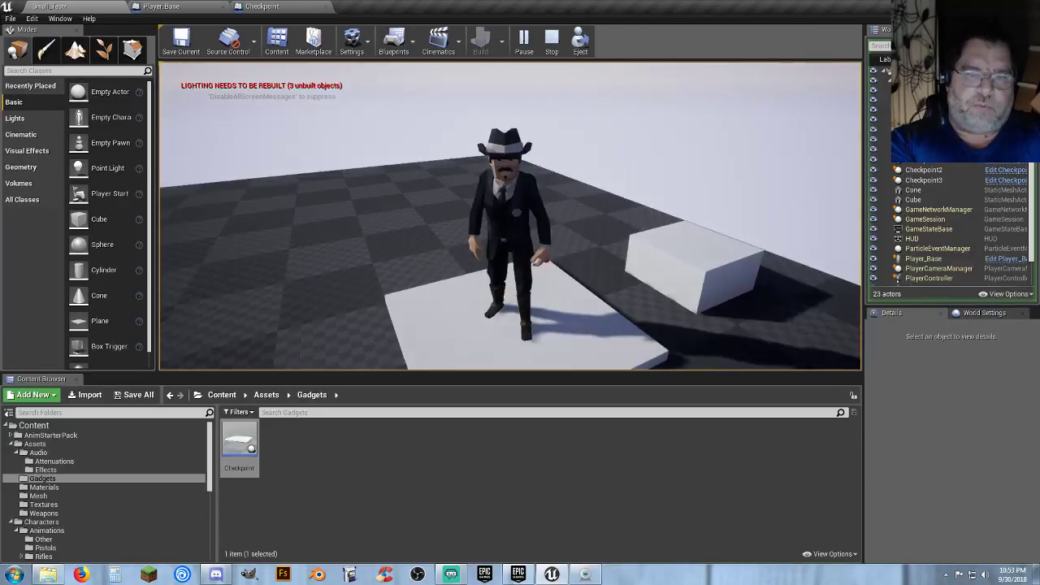
pyautogui.press('a')
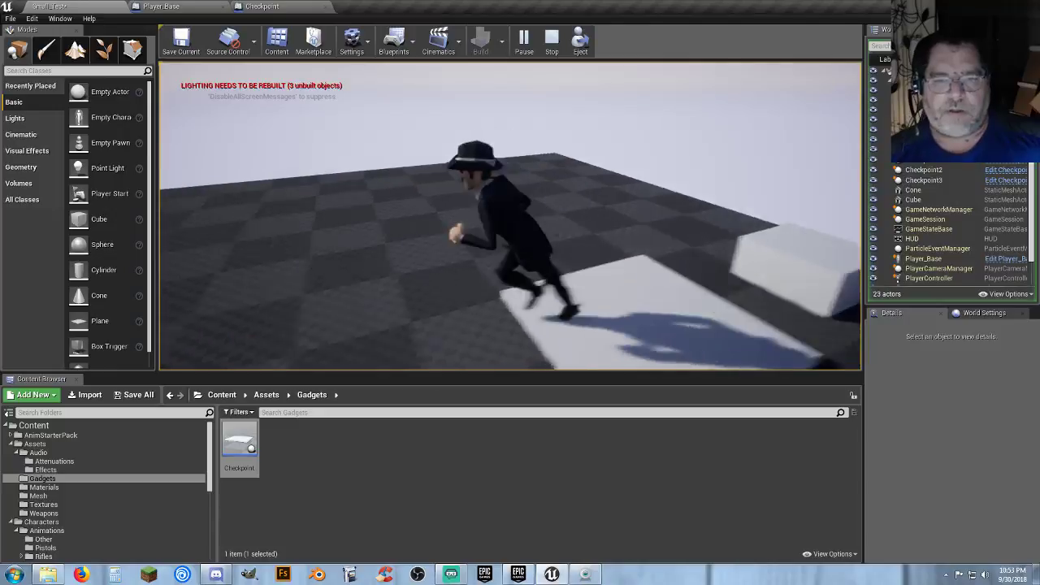
pyautogui.press('s')
pyautogui.press('k')
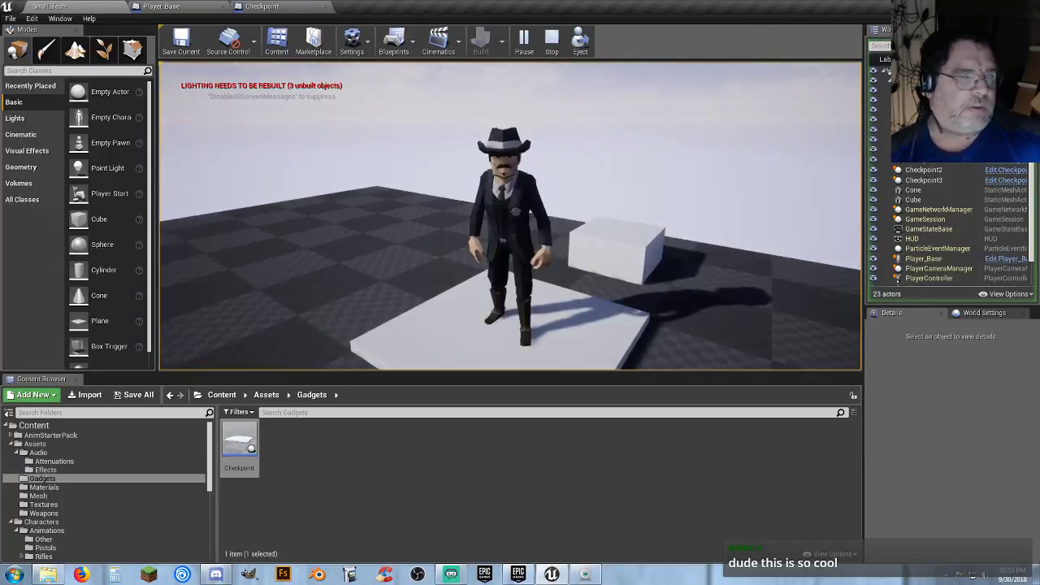
# - Return the character to the cone's checkpoint, run off it, and kill the character to test the updated spawn point
pyautogui.press('w')
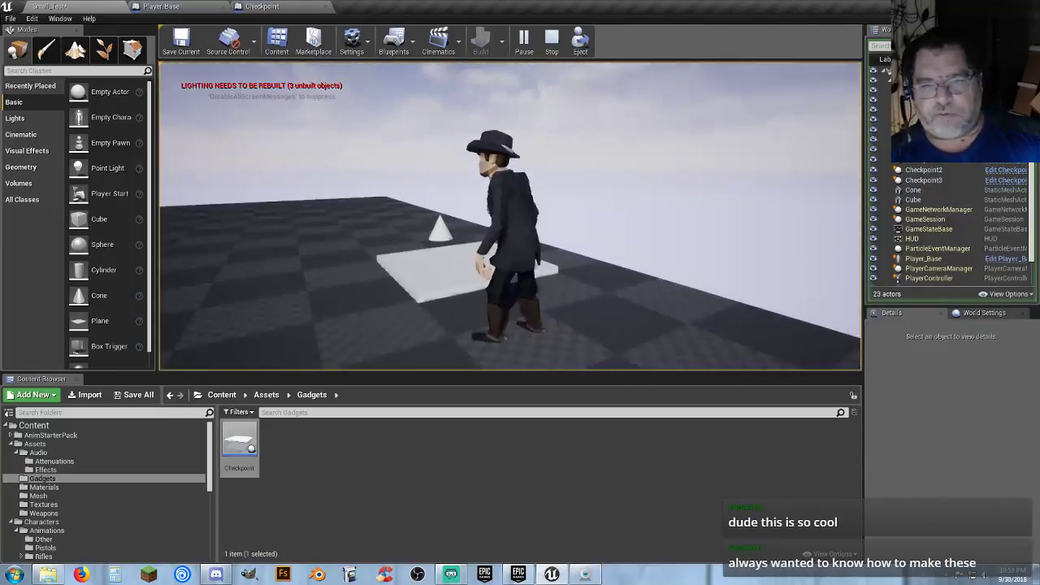
pyautogui.press('a')
pyautogui.press('k')
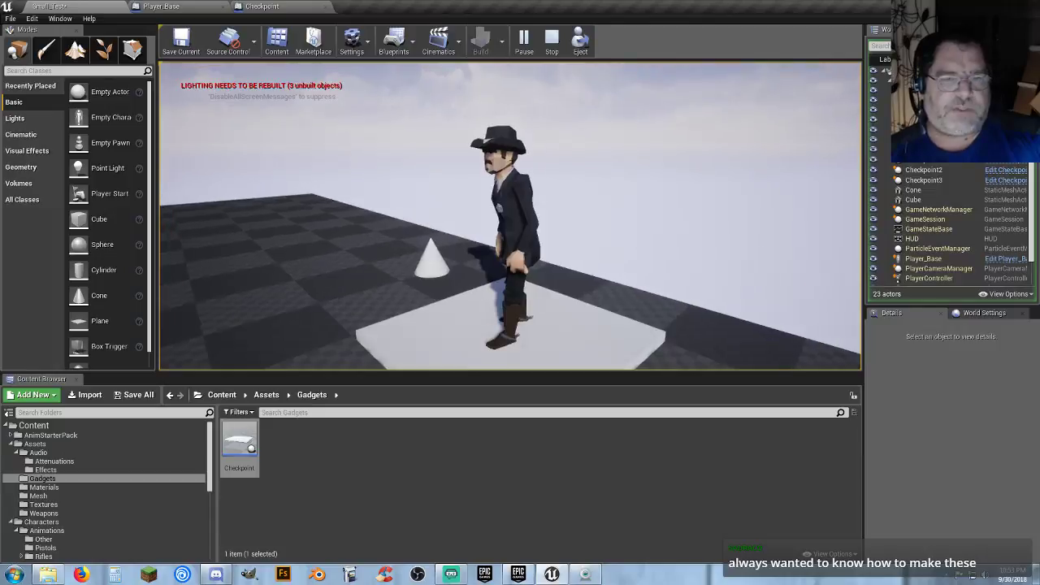
# - Run the character across the open floor past the sphere and cube checkpoints, and end the play session
pyautogui.press('w')
pyautogui.press('w')
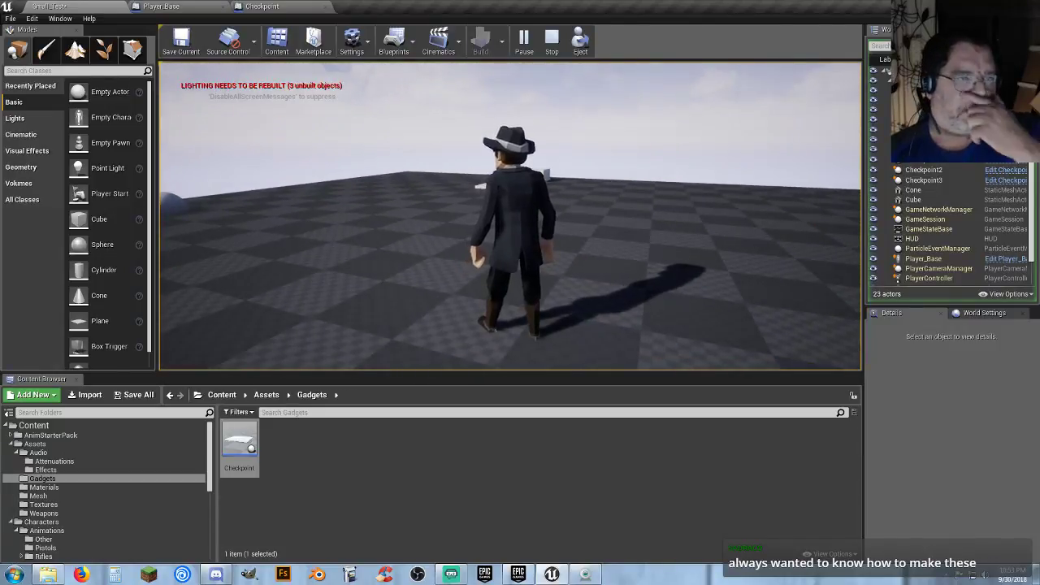
pyautogui.press('w')
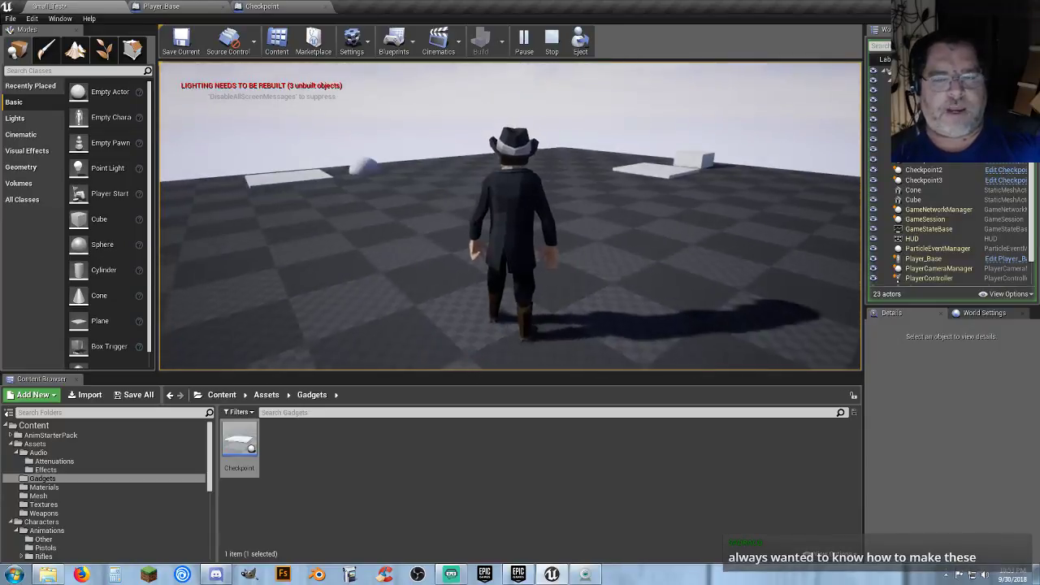
pyautogui.press('w')
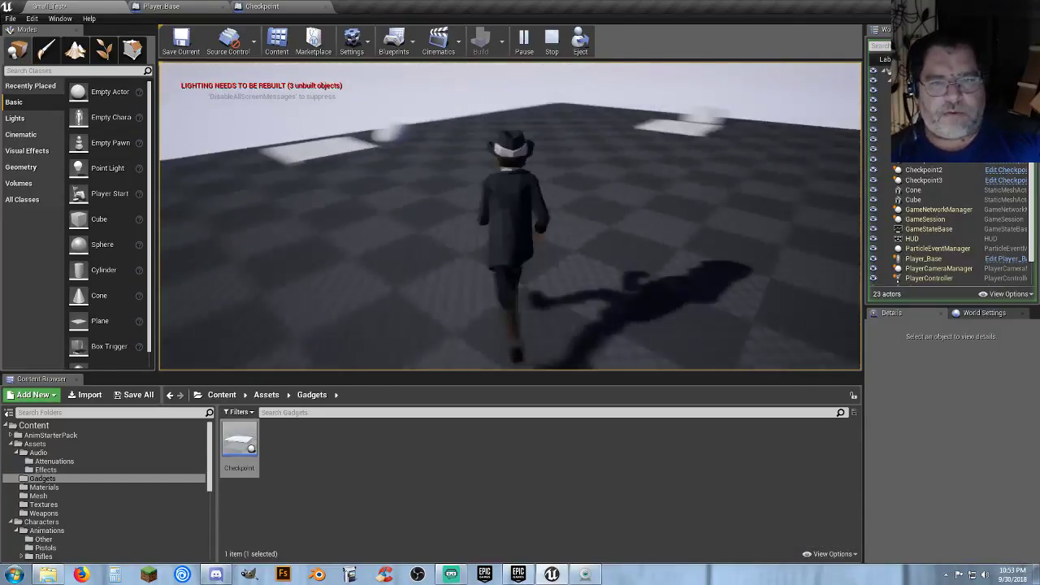
pyautogui.press('w')
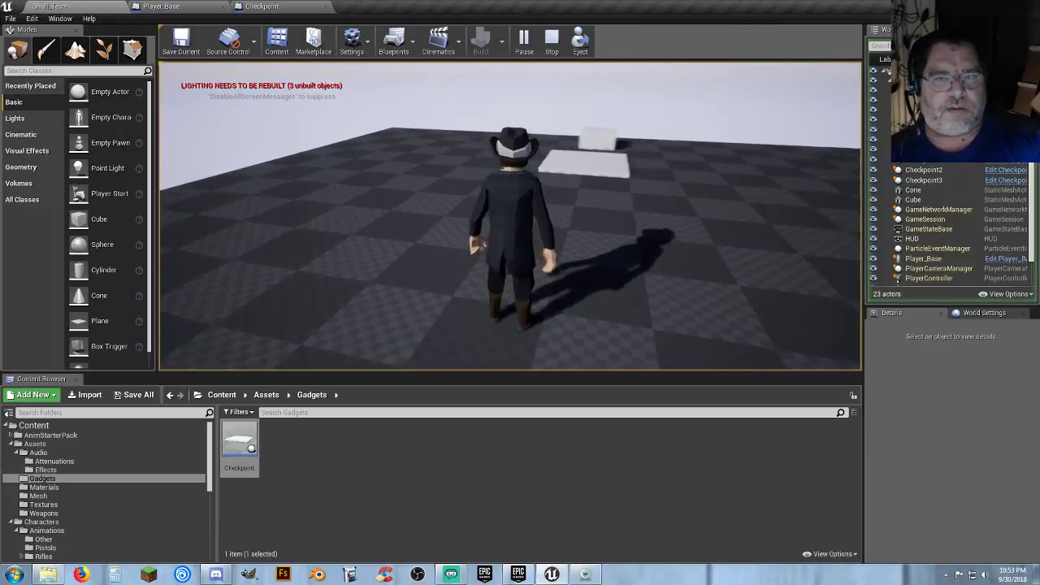
pyautogui.press('w')
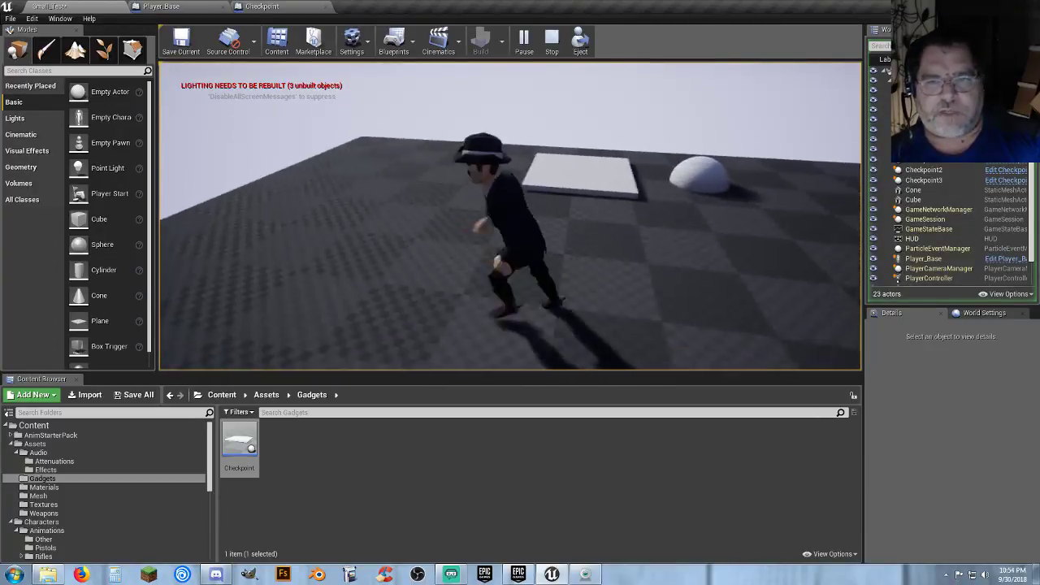
pyautogui.press('Escape')
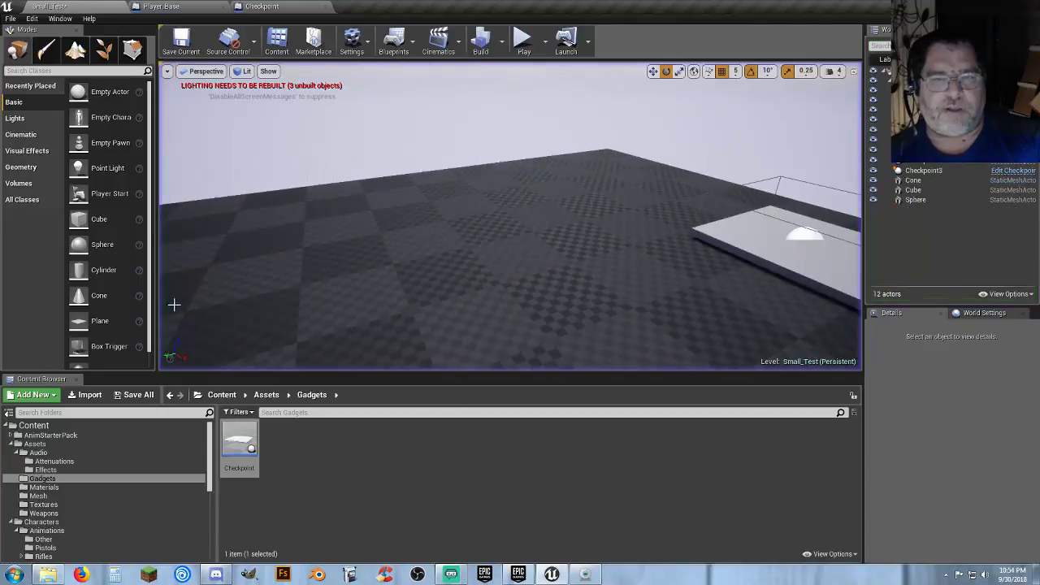
# - Playtest again, crossing only the sphere's checkpoint before killing the character near the cube's checkpoint, and end the session after respawning
pyautogui.click(522, 39)
pyautogui.press('w')
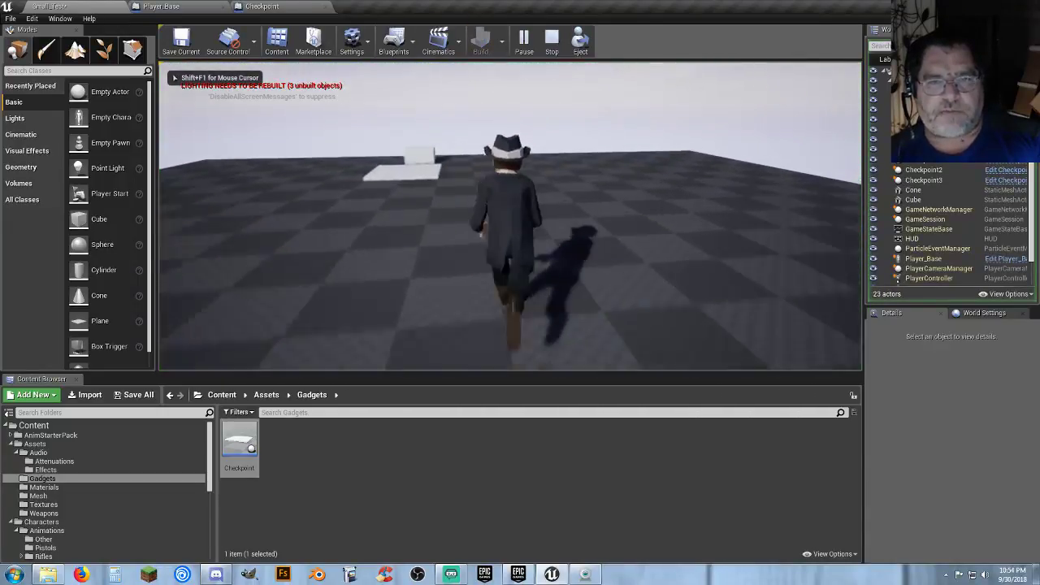
pyautogui.press('w')
pyautogui.press('w')
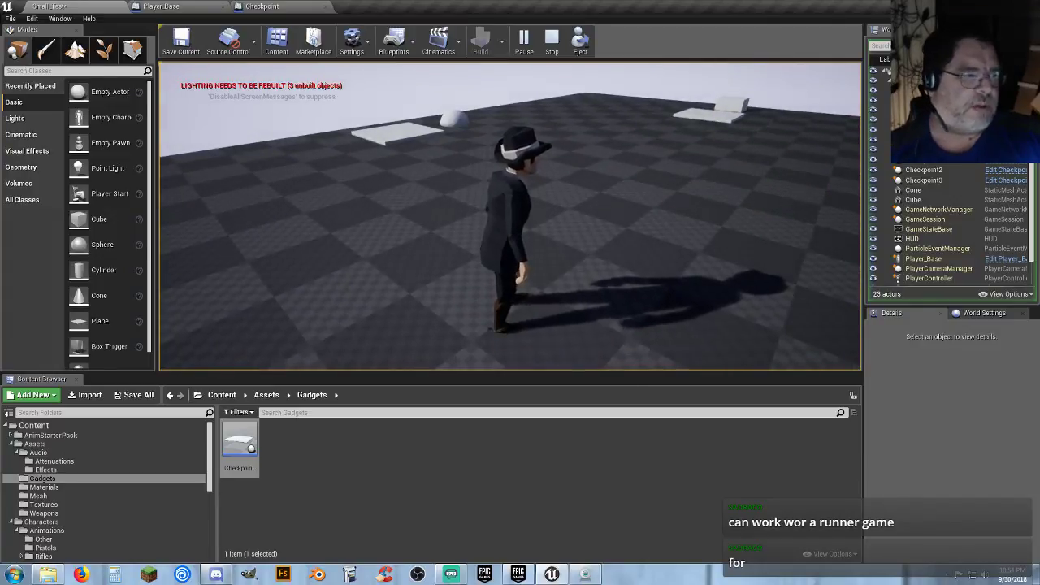
pyautogui.press('w')
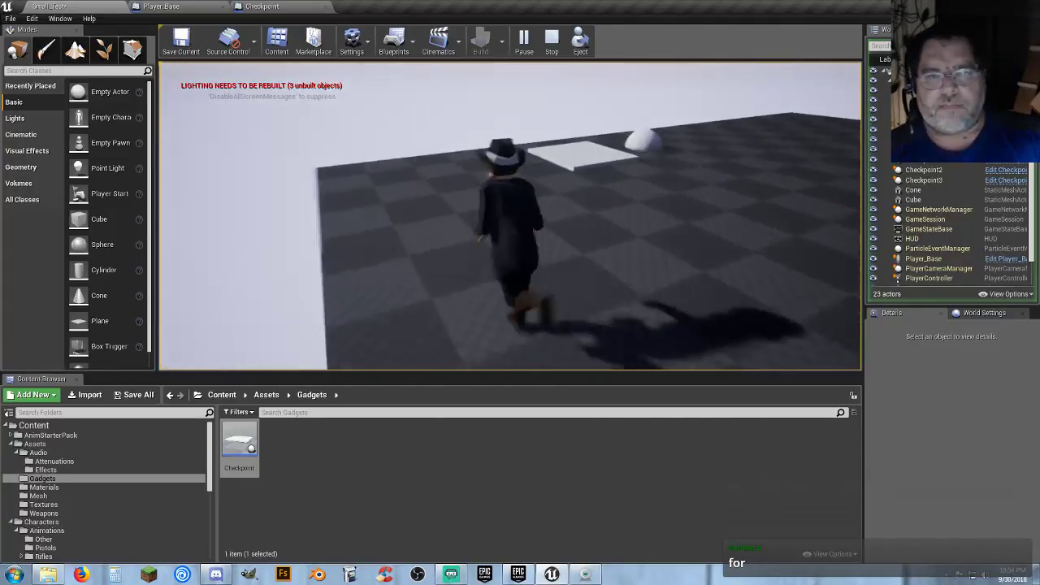
pyautogui.press('w')
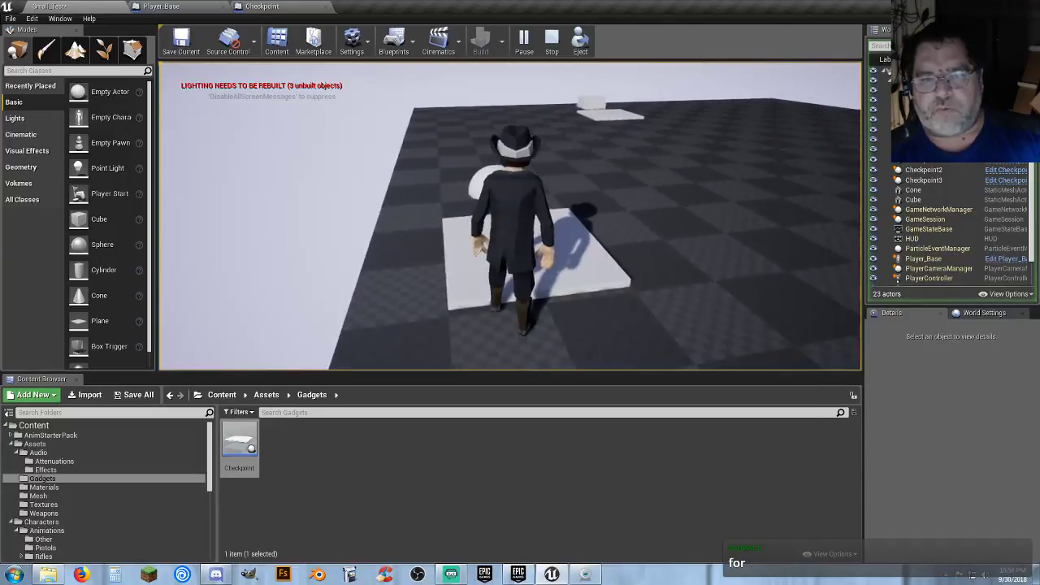
pyautogui.press('w')
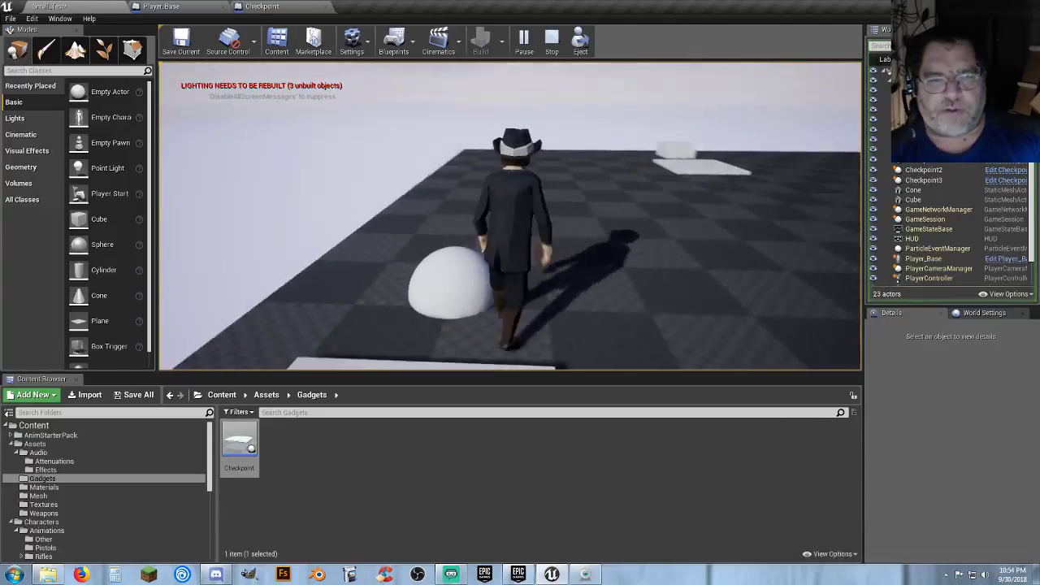
pyautogui.press('w')
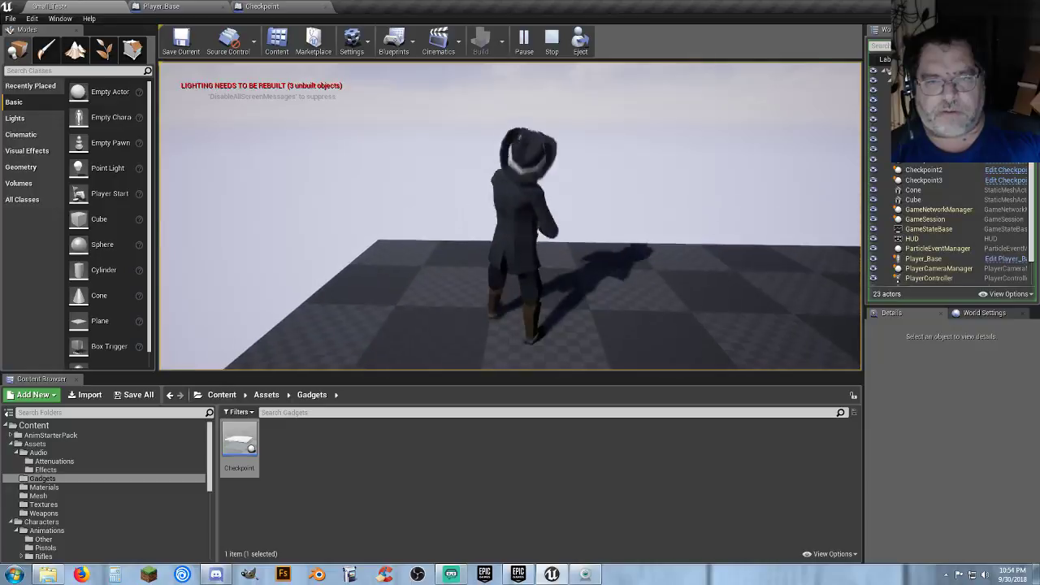
pyautogui.press('k')
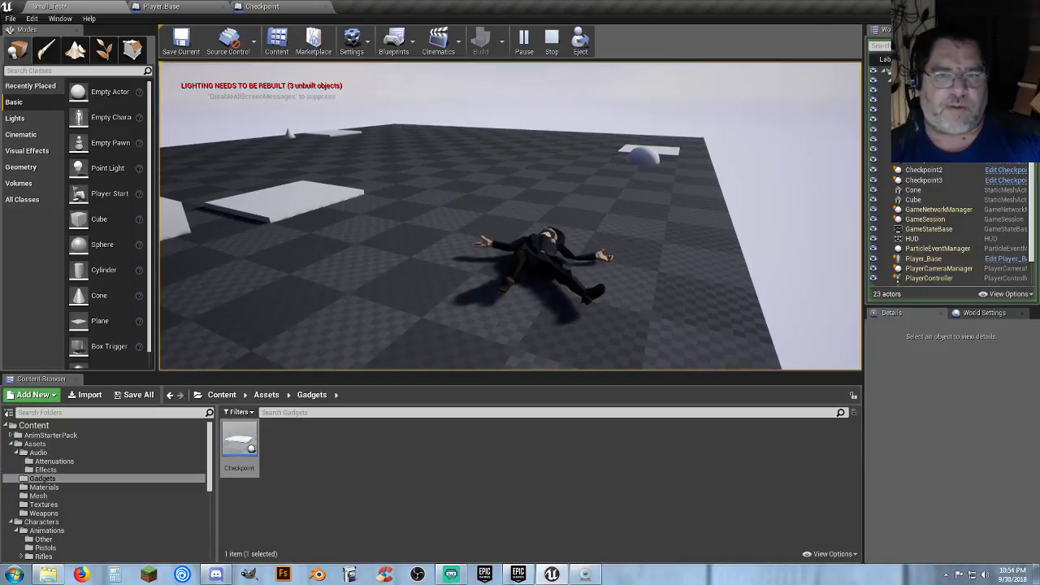
pyautogui.press('w')
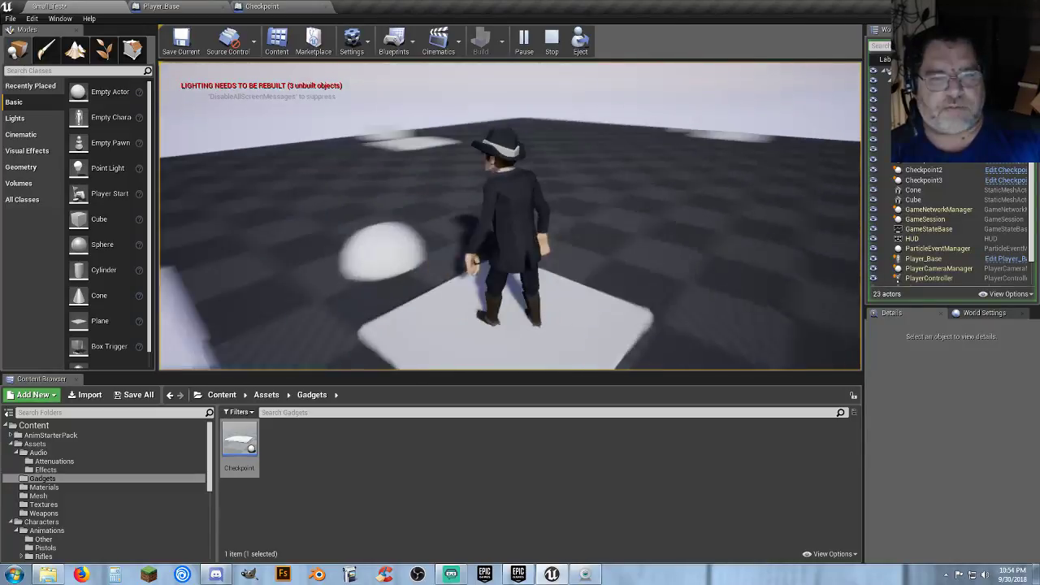
pyautogui.press('Escape')
# - Show the World Settings to check the level's Kill Z value
pyautogui.press('s')
pyautogui.moveTo(709, 253); pyautogui.dragTo(593, 254, button='right')
pyautogui.click(1011, 313)
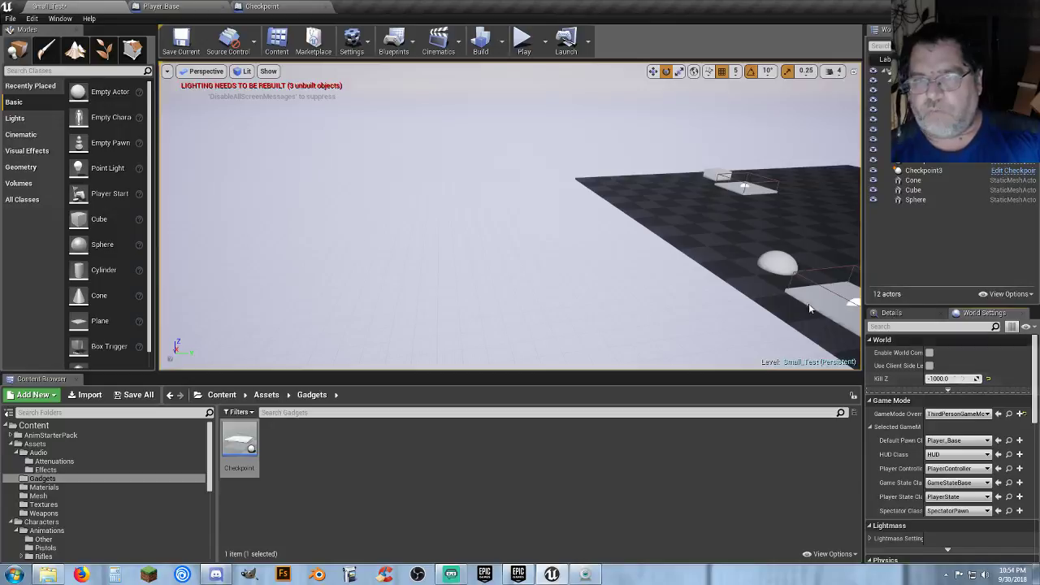
# - Playtest the level by running the character off the floor's edge to fall below Kill Z, and end the session
pyautogui.click(524, 40)
pyautogui.press('w')
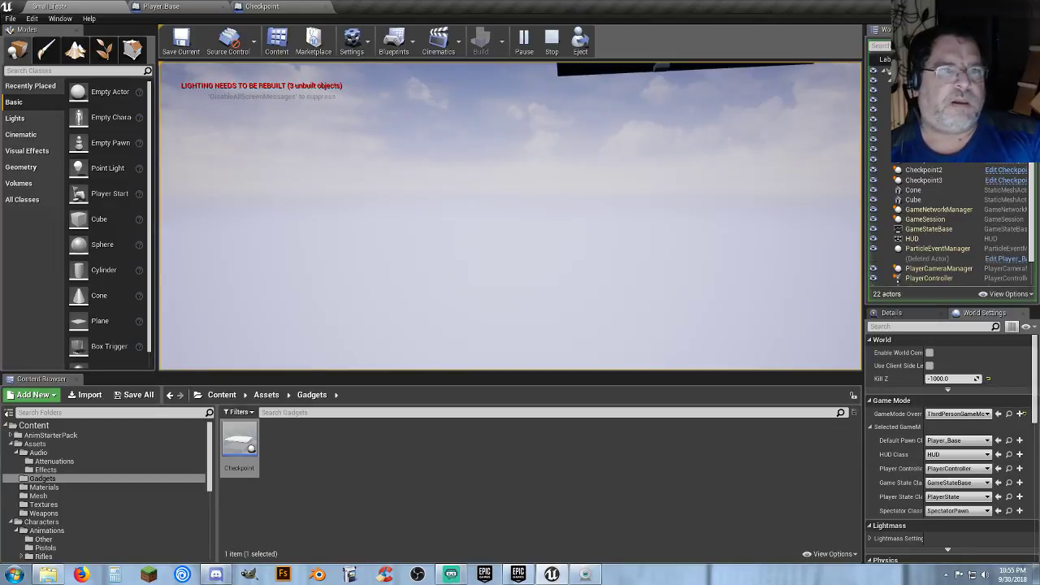
pyautogui.press('Escape')
# - Place an additive Box geometry brush on the open floor between the sphere and cube checkpoints
pyautogui.moveTo(668, 127); pyautogui.dragTo(699, 65, button='right')
pyautogui.moveTo(624, 160)
pyautogui.mouseDown(button='right')
pyautogui.moveTo(643, 236)
pyautogui.moveTo(625, 244)
pyautogui.moveTo(624, 160)
pyautogui.mouseUp(button='right')
pyautogui.press('s')
pyautogui.press('s')
pyautogui.moveTo(522, 238); pyautogui.dragTo(325, 223, button='right')
pyautogui.press('a')
pyautogui.press('w')
pyautogui.press('d')
pyautogui.moveTo(487, 229); pyautogui.dragTo(521, 202, button='right')
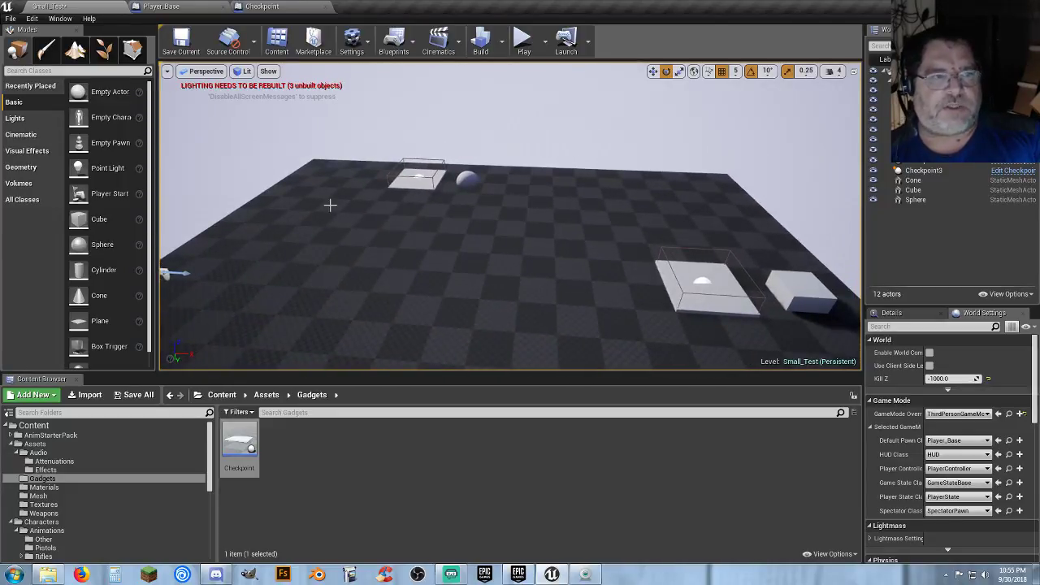
pyautogui.click(23, 169)
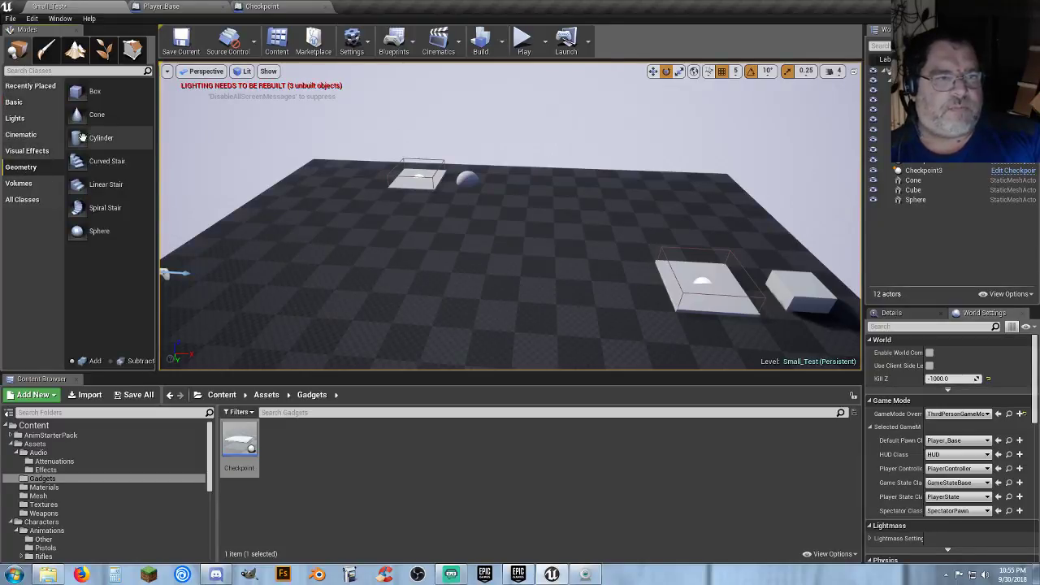
pyautogui.moveTo(81, 93)
pyautogui.mouseDown()
pyautogui.moveTo(547, 138)
pyautogui.moveTo(519, 224)
pyautogui.moveTo(495, 231)
pyautogui.mouseUp()
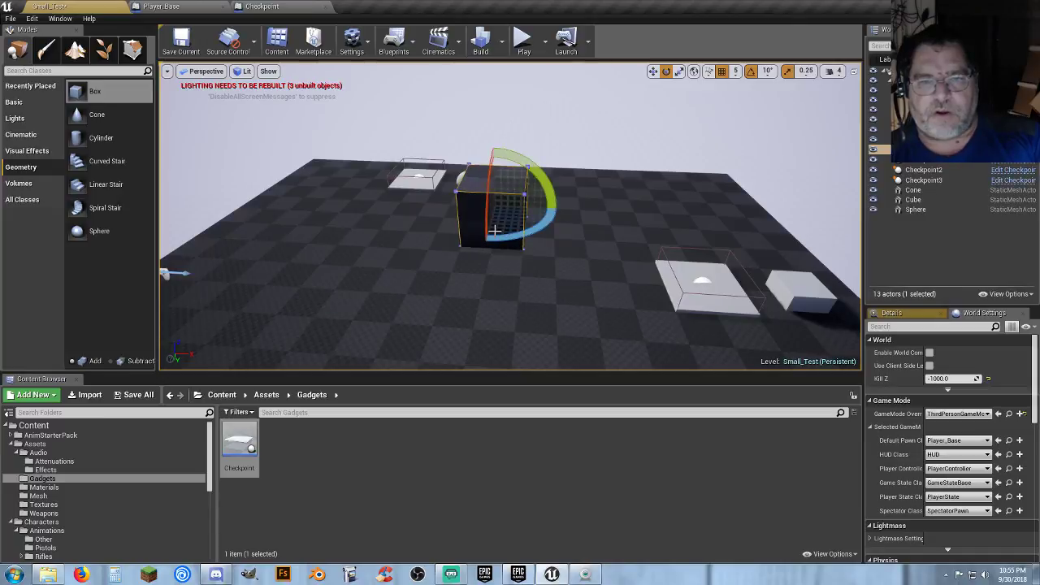
# - Set the box brush's Z size to 500 and its Z location to 250 so it stands on the floor
pyautogui.click(902, 319)
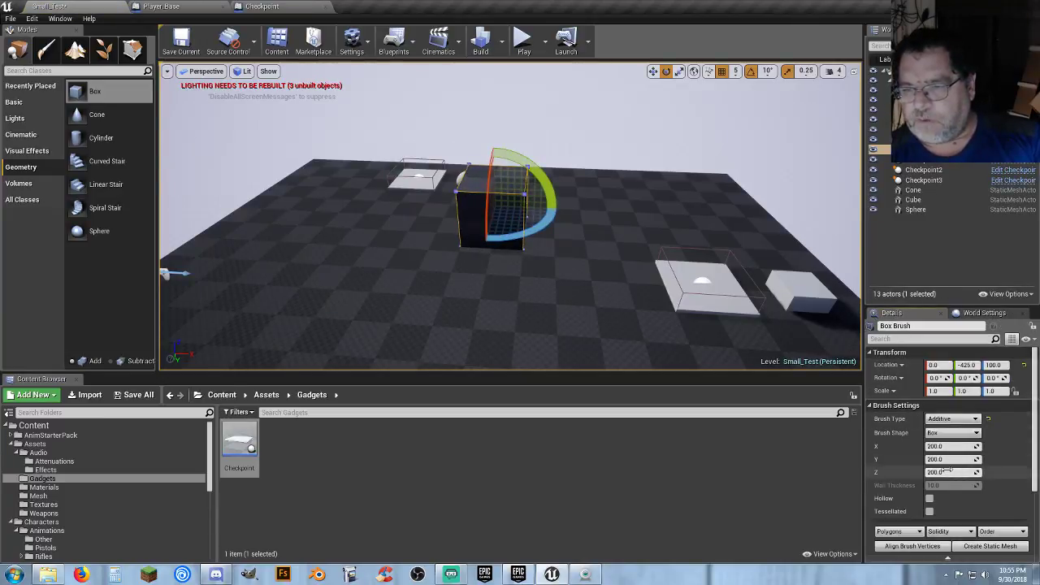
pyautogui.click(946, 472)
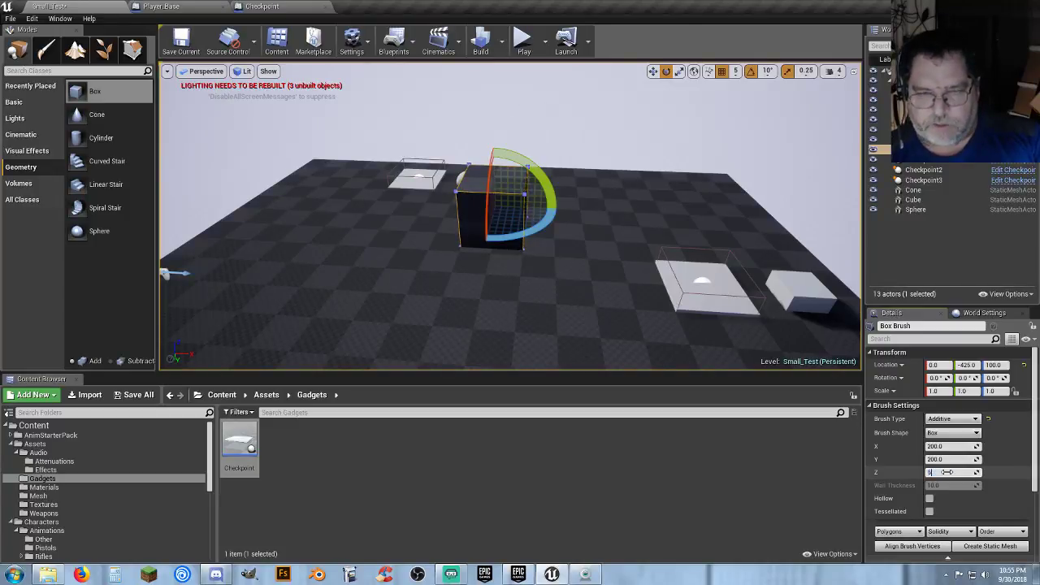
pyautogui.press('Return')
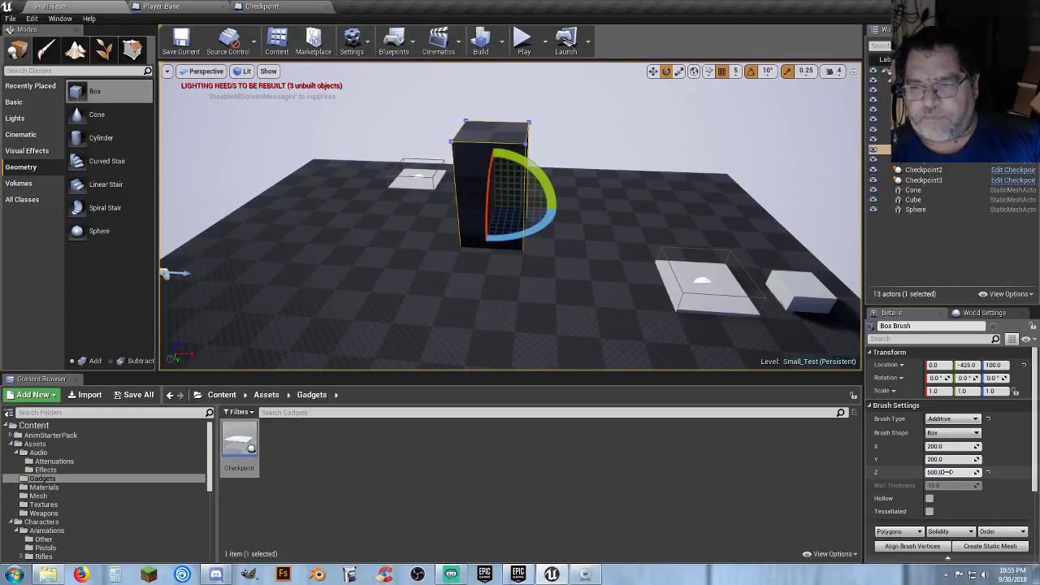
pyautogui.click(1006, 367)
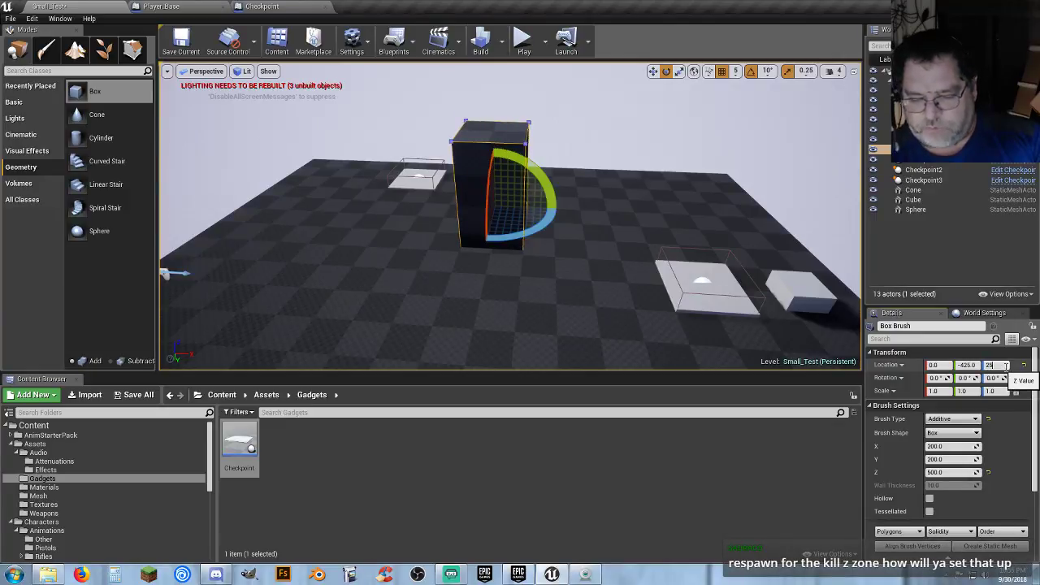
pyautogui.write('250')
pyautogui.press('Return')
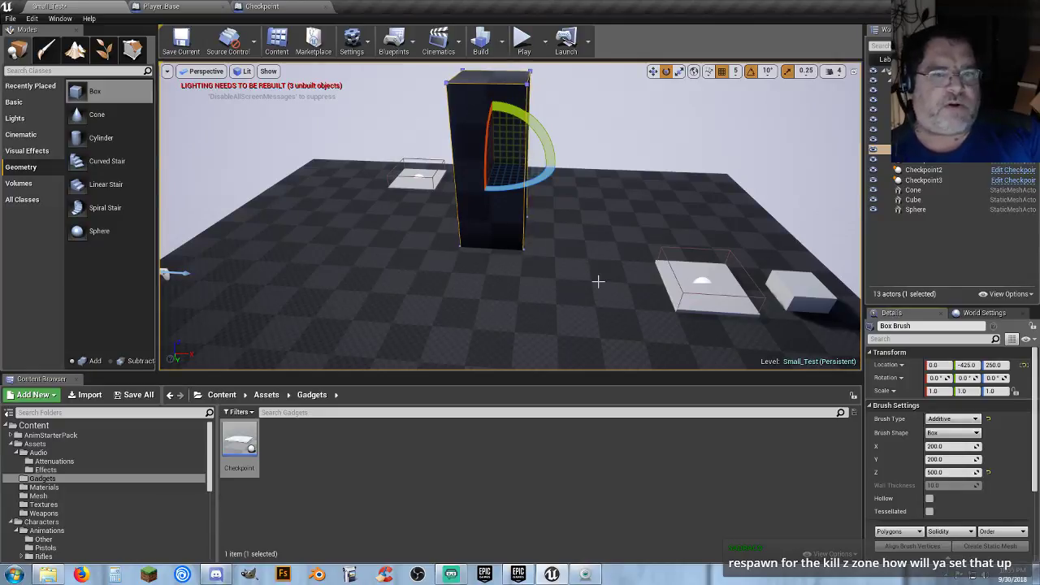
# - Set the box brush's Y size to 100 to thin it into a wall section
pyautogui.moveTo(474, 302)
pyautogui.mouseDown(button='right')
pyautogui.moveTo(581, 316)
pyautogui.moveTo(634, 302)
pyautogui.mouseUp(button='right')
pyautogui.moveTo(536, 301); pyautogui.dragTo(506, 314)
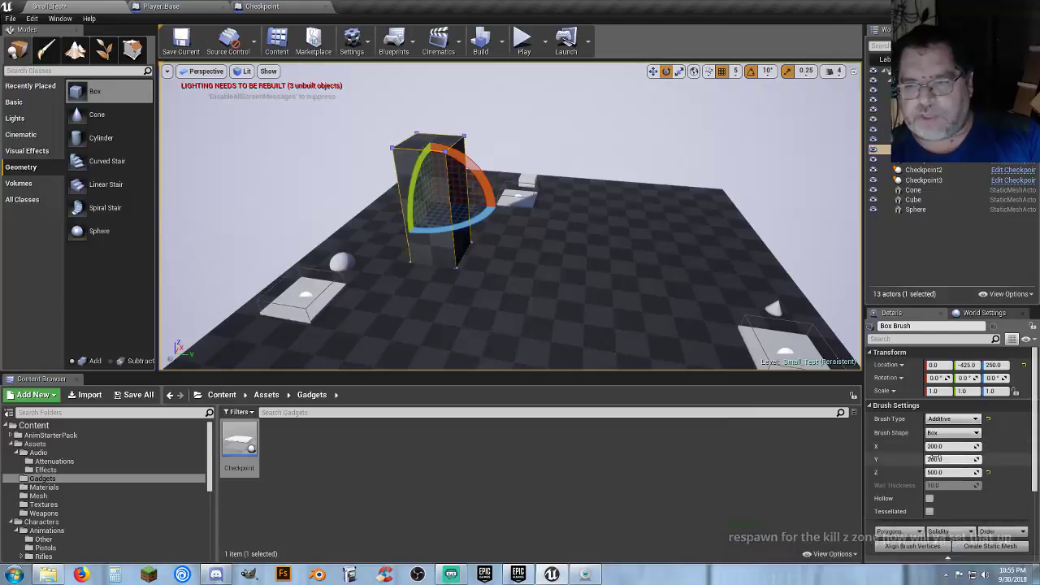
pyautogui.click(940, 460)
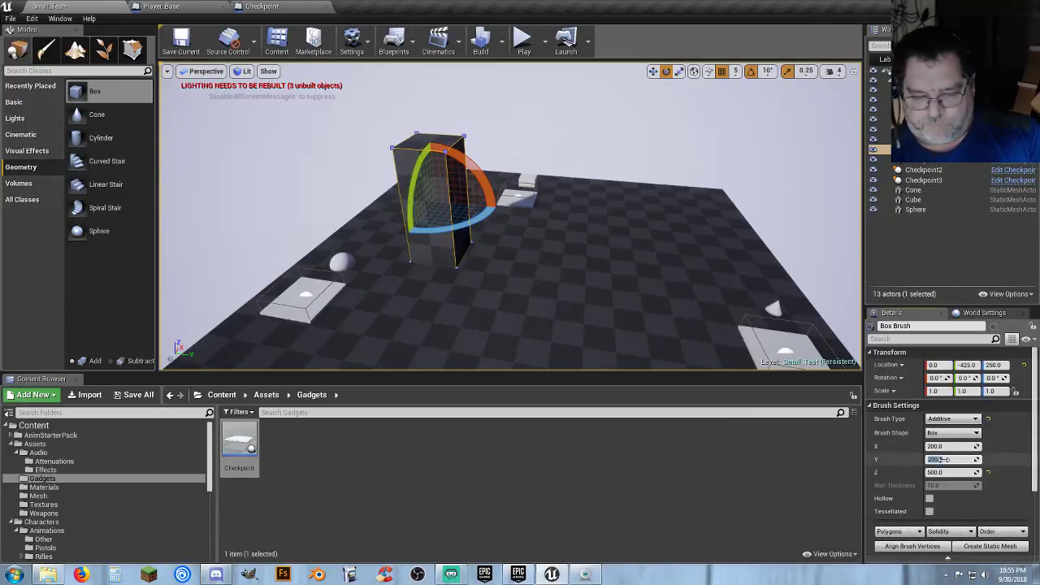
pyautogui.write('100')
pyautogui.press('Tab')
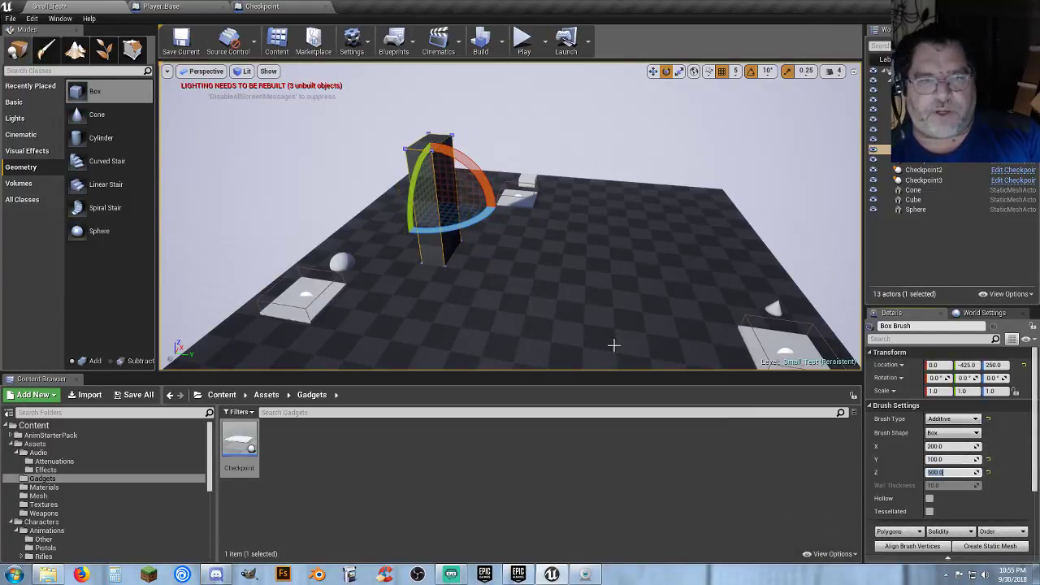
# - Move the box brush to the floor's edge behind the sphere at Y -950 and set its X size to 2000
pyautogui.click(653, 71)
pyautogui.press('a')
pyautogui.moveTo(565, 186); pyautogui.dragTo(563, 187, button='right')
pyautogui.moveTo(556, 183); pyautogui.dragTo(429, 189)
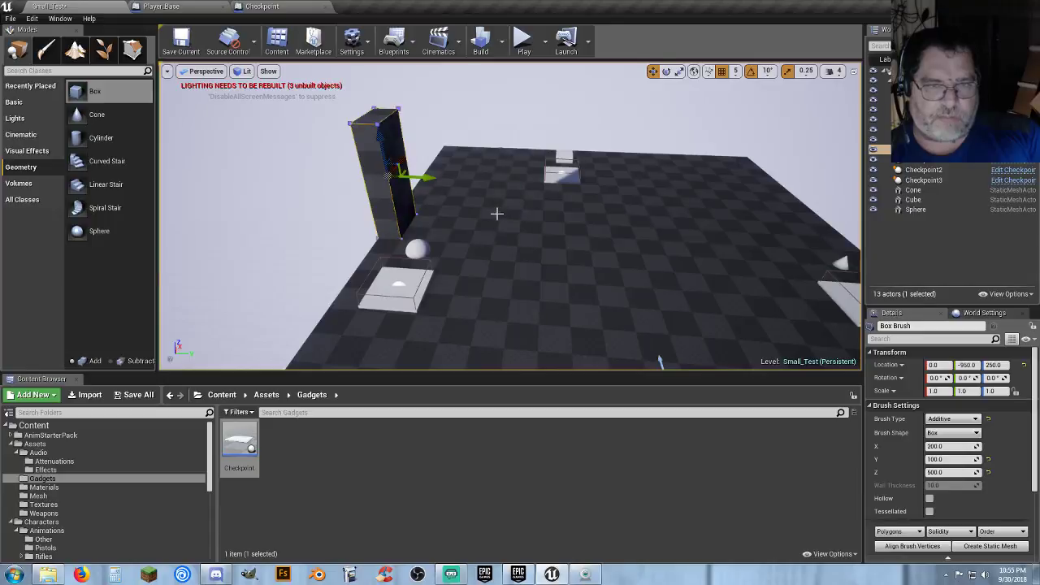
pyautogui.press('d')
pyautogui.moveTo(496, 214); pyautogui.dragTo(443, 216, button='right')
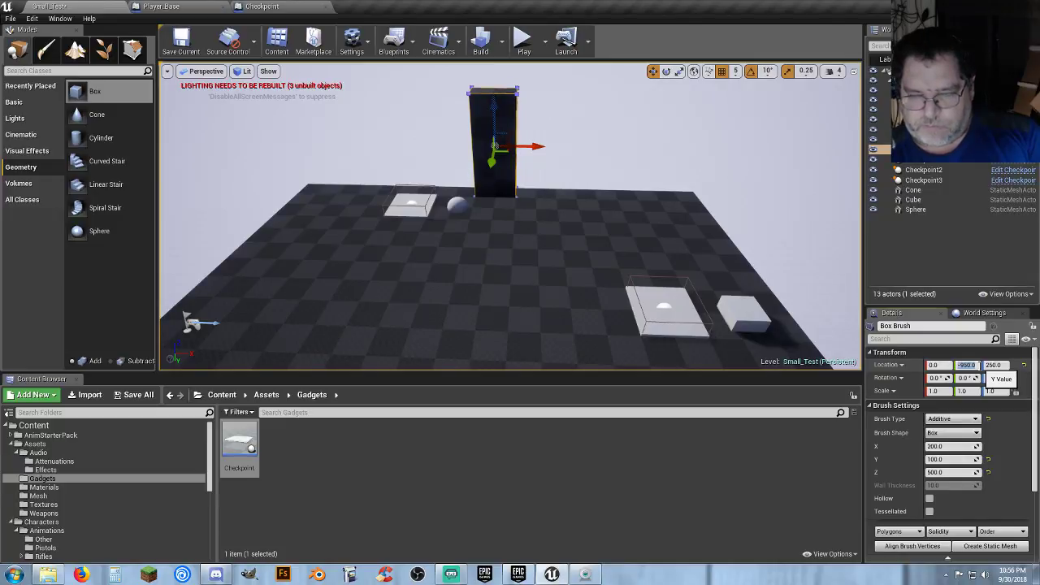
pyautogui.click(954, 447)
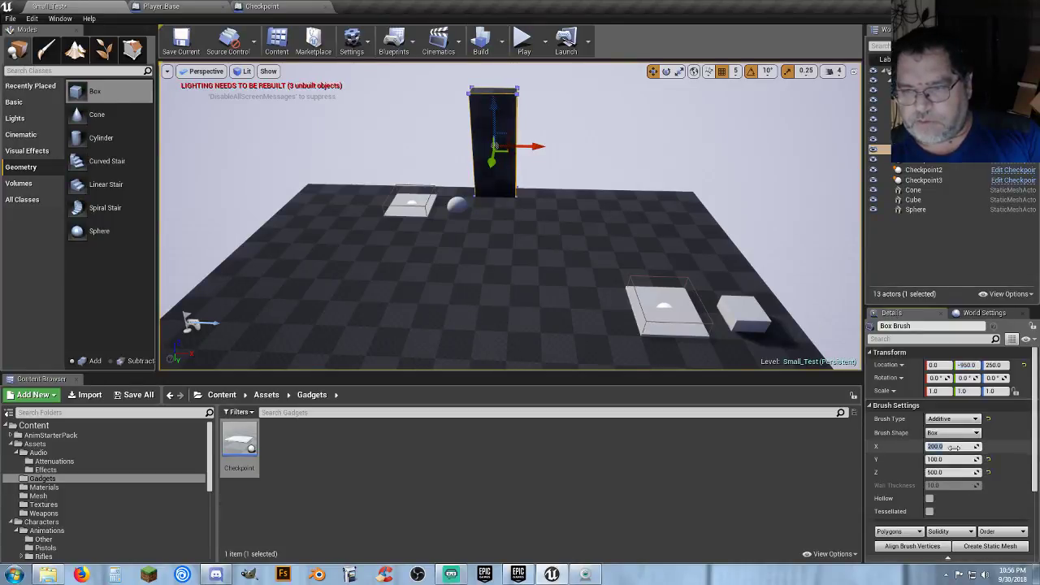
pyautogui.press('Tab')
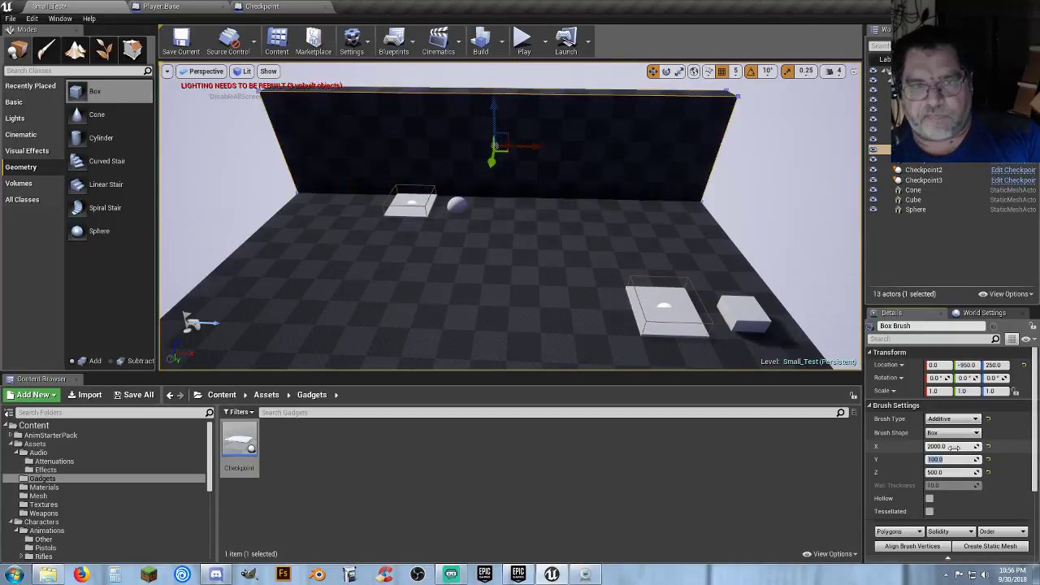
# - Duplicate the wall brush and move the copy to the opposite edge of the floor at Y 950
pyautogui.moveTo(626, 322); pyautogui.dragTo(682, 322, button='right')
pyautogui.moveTo(546, 285); pyautogui.dragTo(684, 296, button='right')
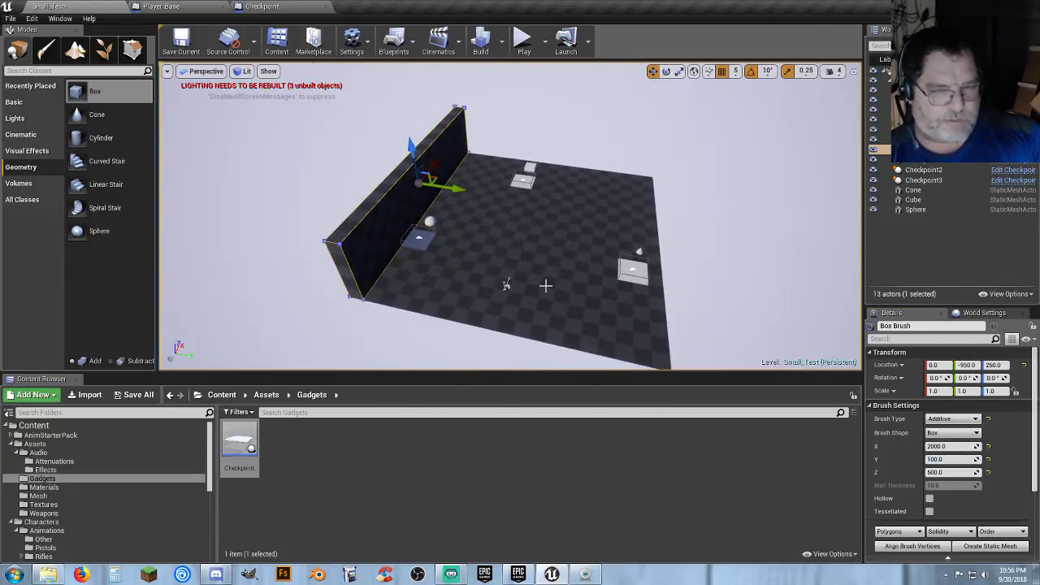
pyautogui.hotkey('ctrl', 'w')
pyautogui.moveTo(461, 192)
pyautogui.mouseDown()
pyautogui.moveTo(669, 214)
pyautogui.moveTo(717, 229)
pyautogui.mouseUp()
pyautogui.moveTo(715, 229); pyautogui.dragTo(415, 232, button='right')
pyautogui.moveTo(559, 300); pyautogui.dragTo(636, 281, button='right')
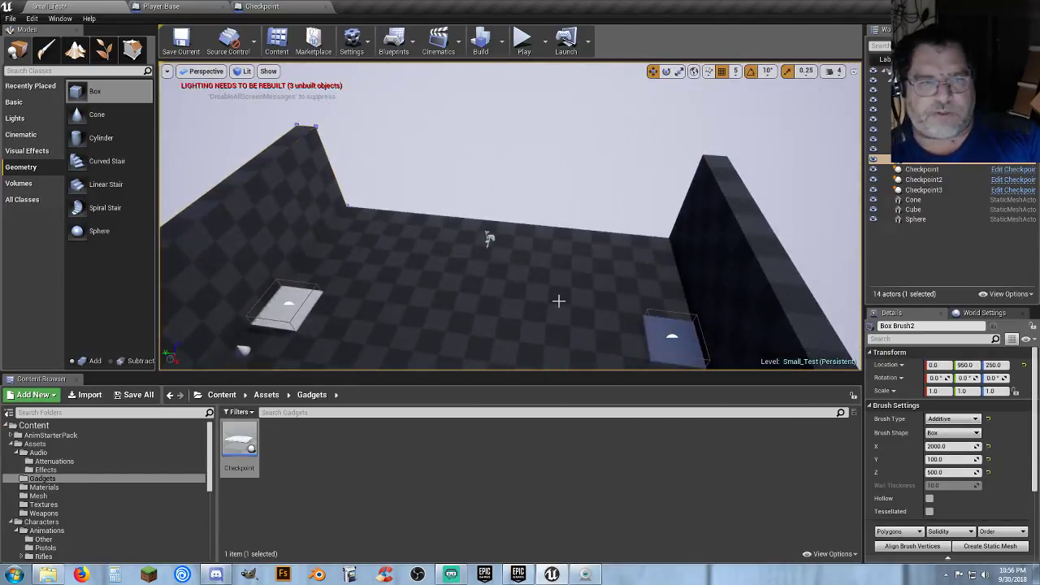
# - Add a Blocking Volume to the level and move it beyond the open floor edge at X about -1065
pyautogui.click(19, 183)
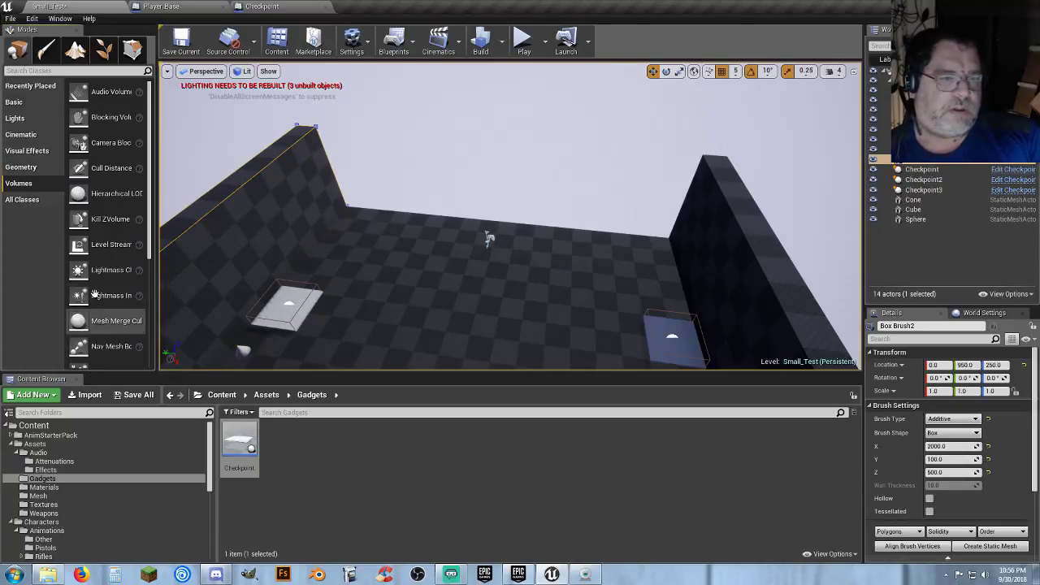
pyautogui.moveTo(90, 118); pyautogui.dragTo(488, 288)
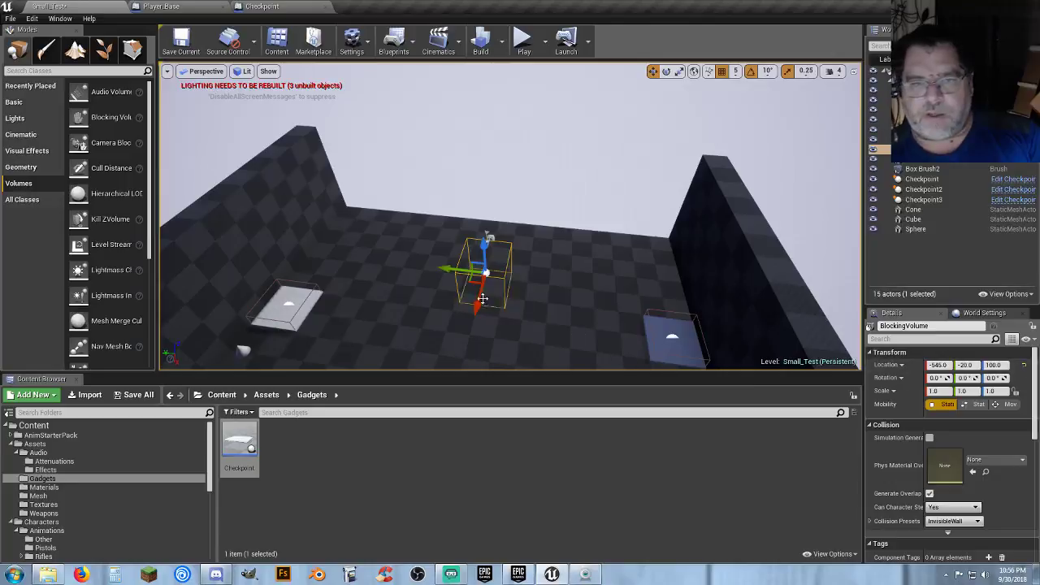
pyautogui.moveTo(476, 308); pyautogui.dragTo(506, 222)
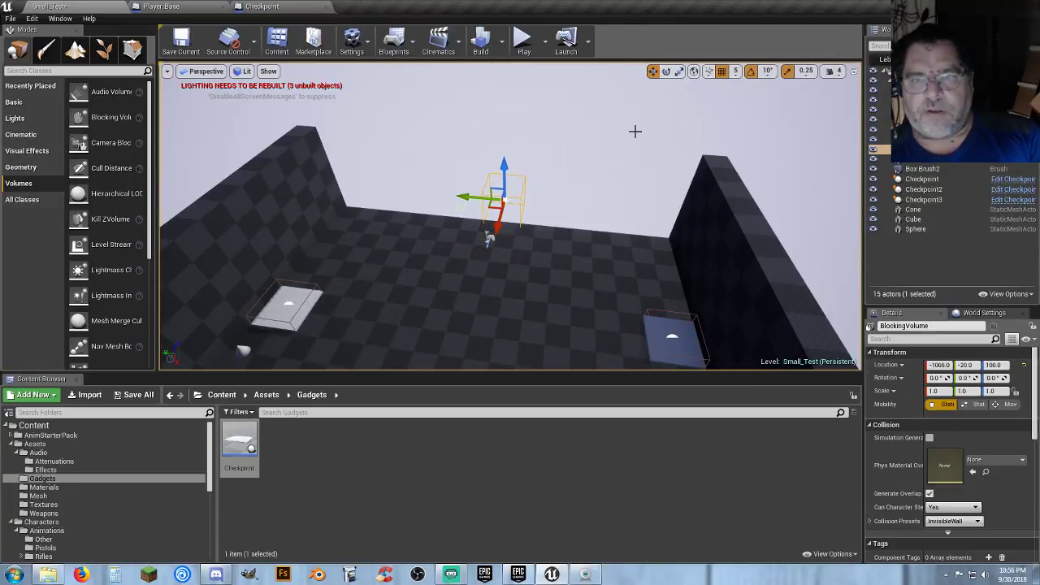
# - Scale the blocking volume to 9.75 along Y to span both walls and set its Y location to 0
pyautogui.click(679, 71)
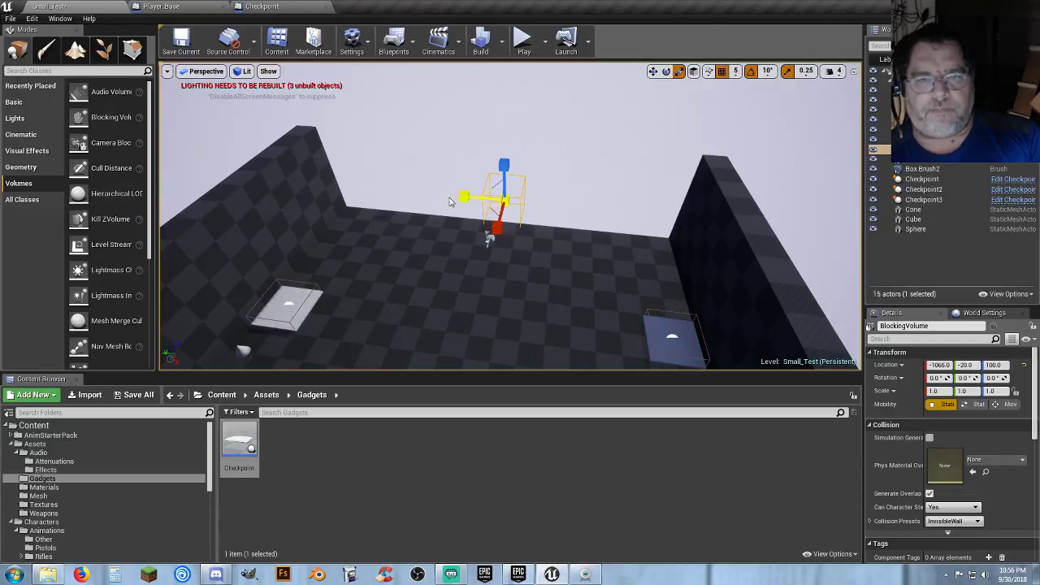
pyautogui.moveTo(462, 197); pyautogui.dragTo(423, 212)
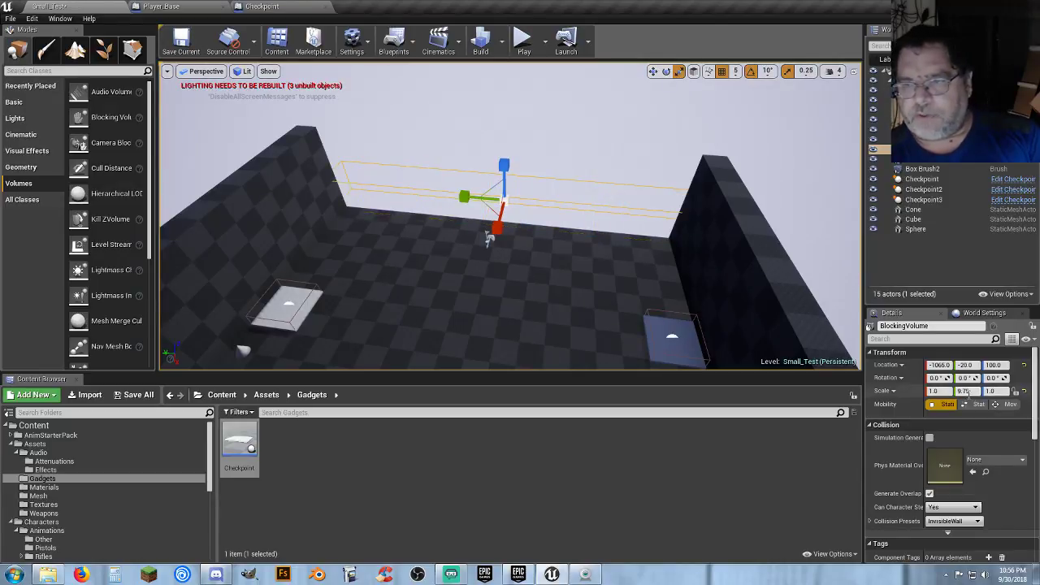
pyautogui.write('0')
pyautogui.press('Tab')
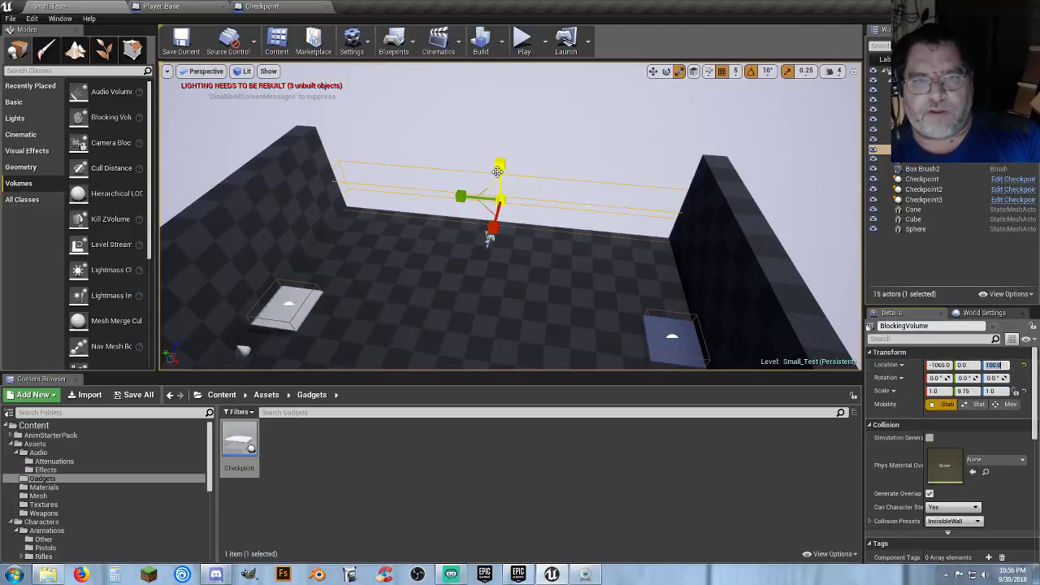
# - Scale the blocking volume to 3.0 in height and raise it to a Z location of about 205
pyautogui.click(652, 71)
pyautogui.moveTo(499, 169); pyautogui.dragTo(498, 152)
pyautogui.keyDown('alt'); pyautogui.moveTo(533, 182); pyautogui.dragTo(317, 203); pyautogui.keyUp('alt')
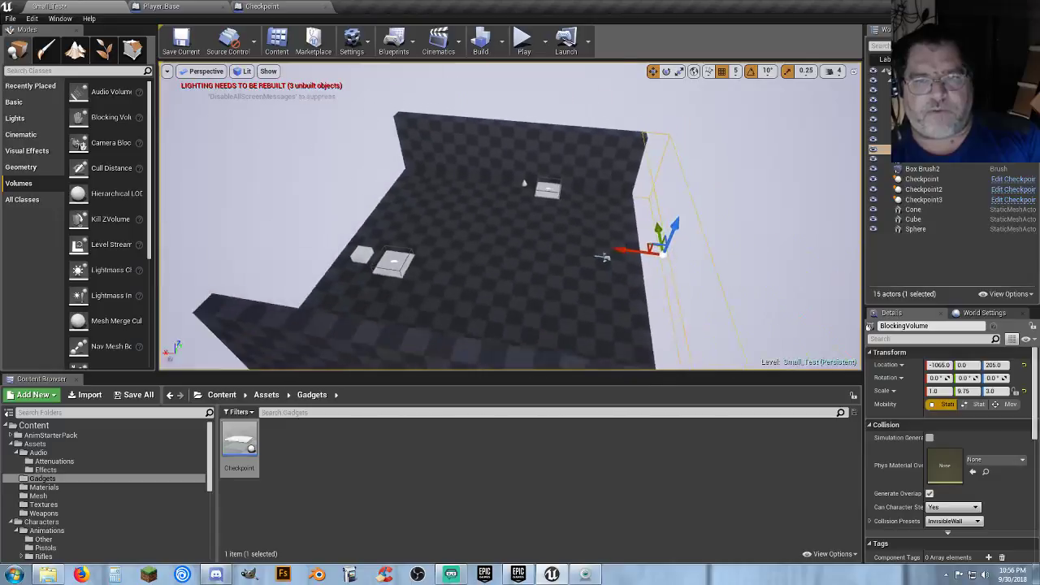
# - Duplicate the blocking volume and move the copy to the opposite open edge at X about 1075
pyautogui.moveTo(414, 191); pyautogui.dragTo(540, 189, button='right')
pyautogui.hotkey('ctrl', 'v')
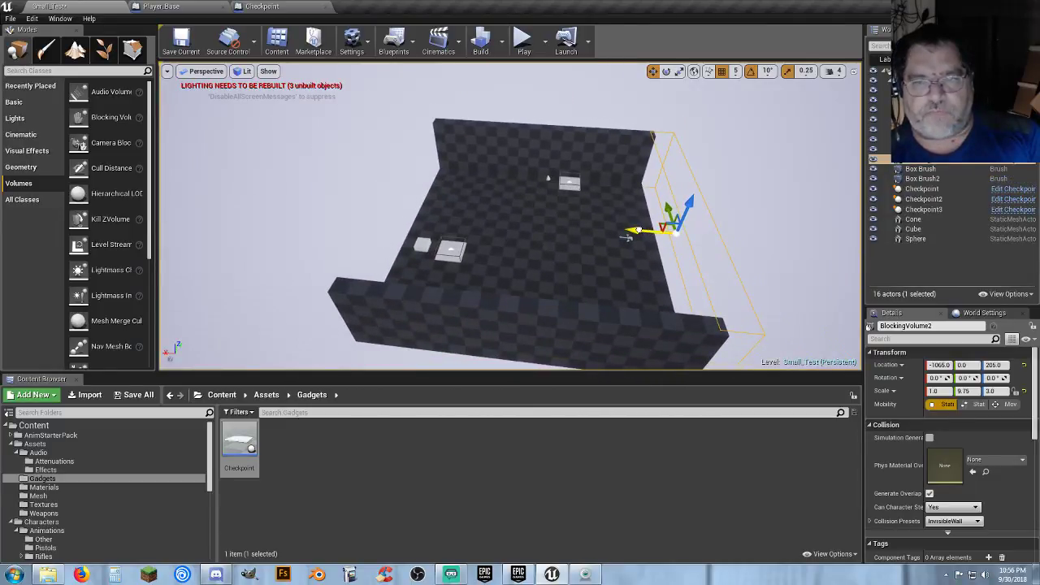
pyautogui.moveTo(630, 234); pyautogui.dragTo(373, 235)
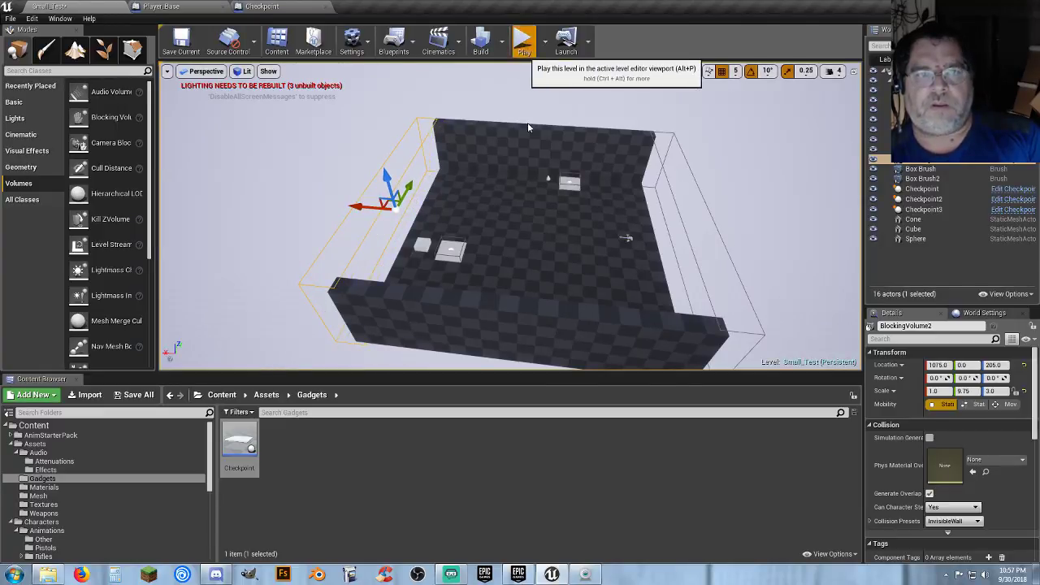
# - Playtest the level by running the character past the checkpoints to an open edge and jumping against its blocking volume
pyautogui.click(523, 41)
pyautogui.press('w')
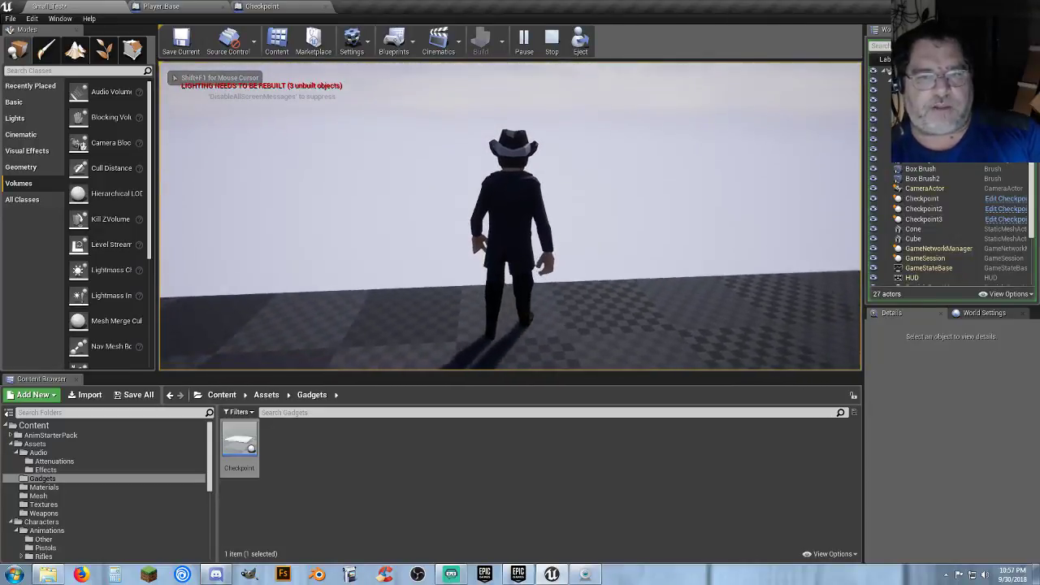
pyautogui.press('w')
pyautogui.press('w')
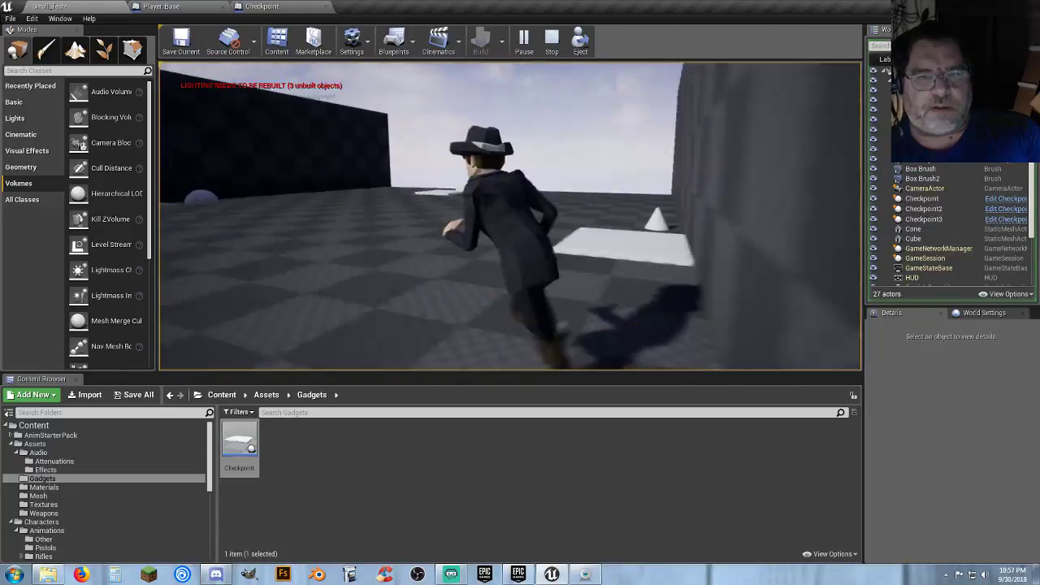
pyautogui.press('w')
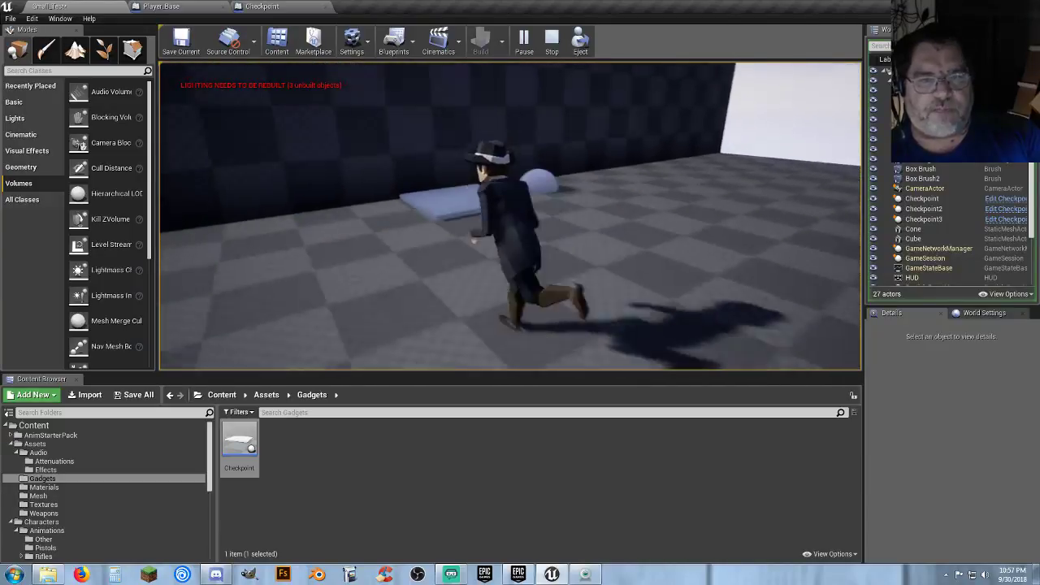
pyautogui.press('w')
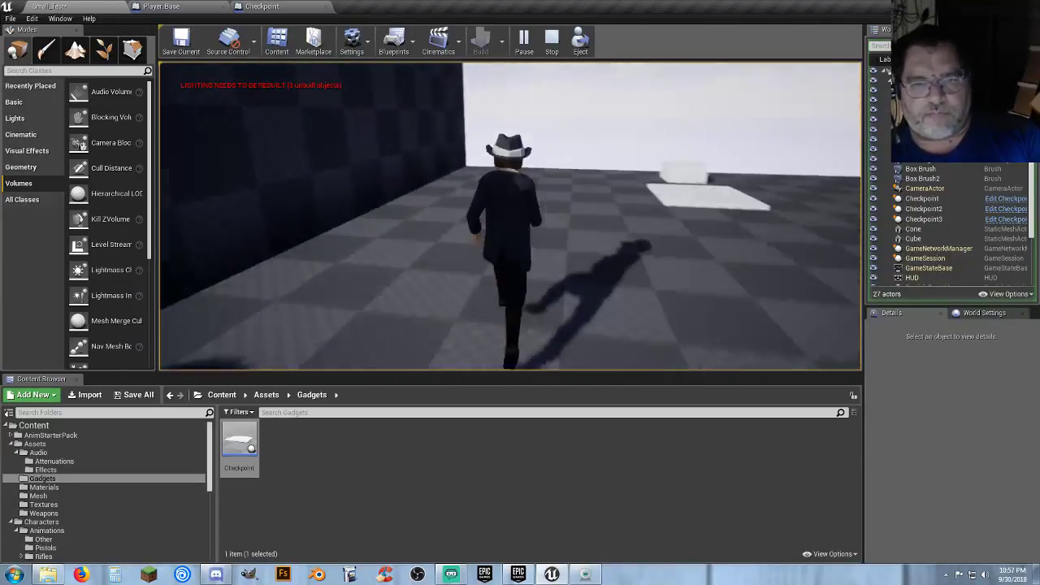
pyautogui.press('w')
pyautogui.press('space')
pyautogui.press('space')
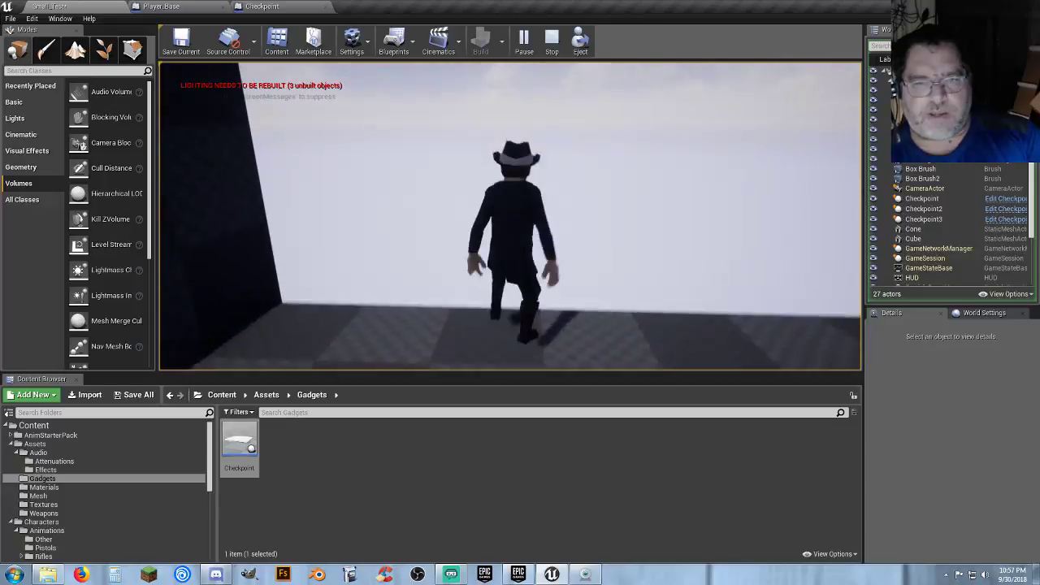
# - Playtest running the character against the blocking volumes at both open edges, trigger the death sequence, and stop the session
pyautogui.press('w')
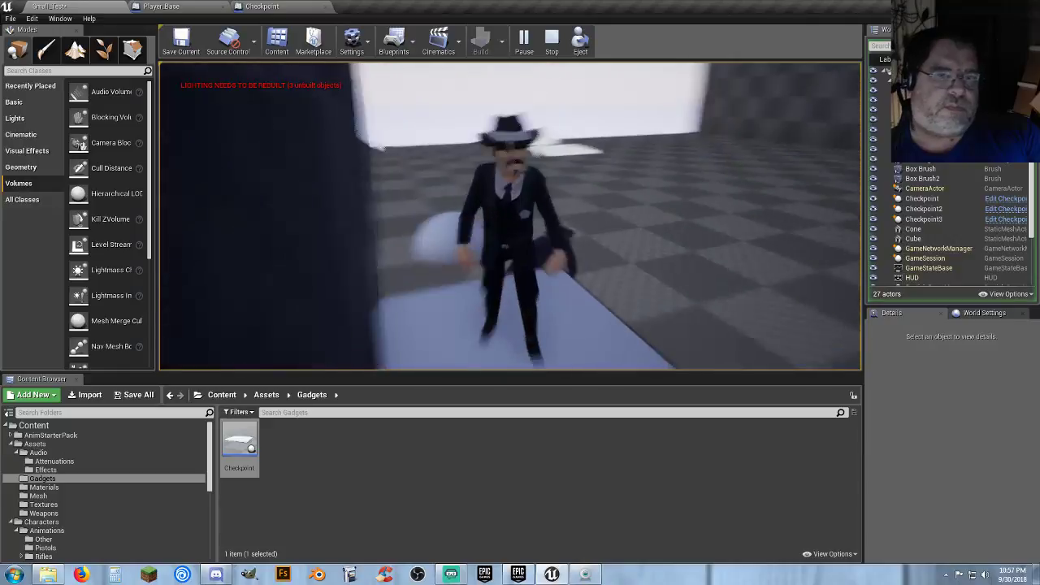
pyautogui.press('w')
pyautogui.press('w')
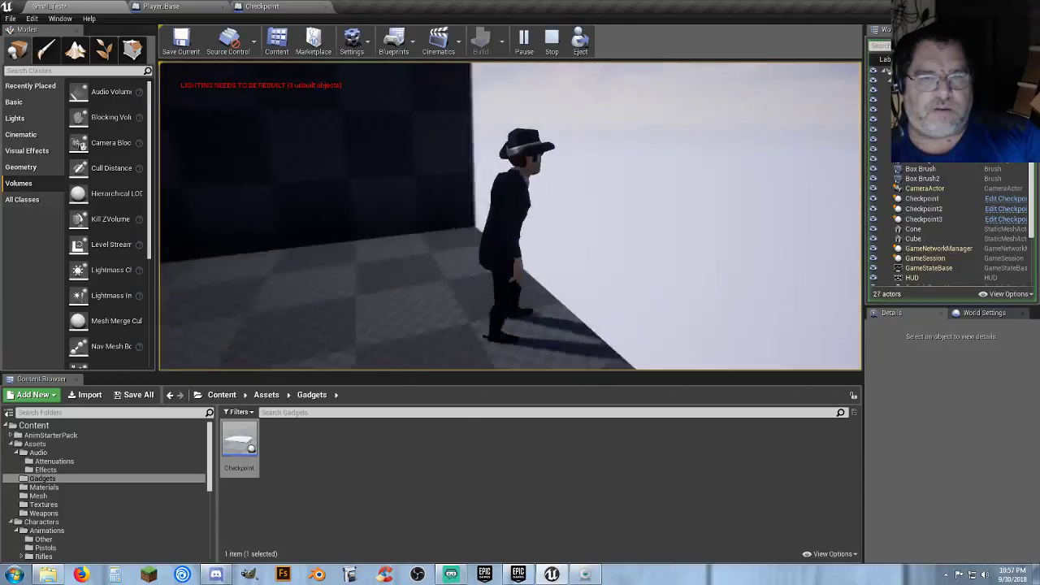
pyautogui.press('a')
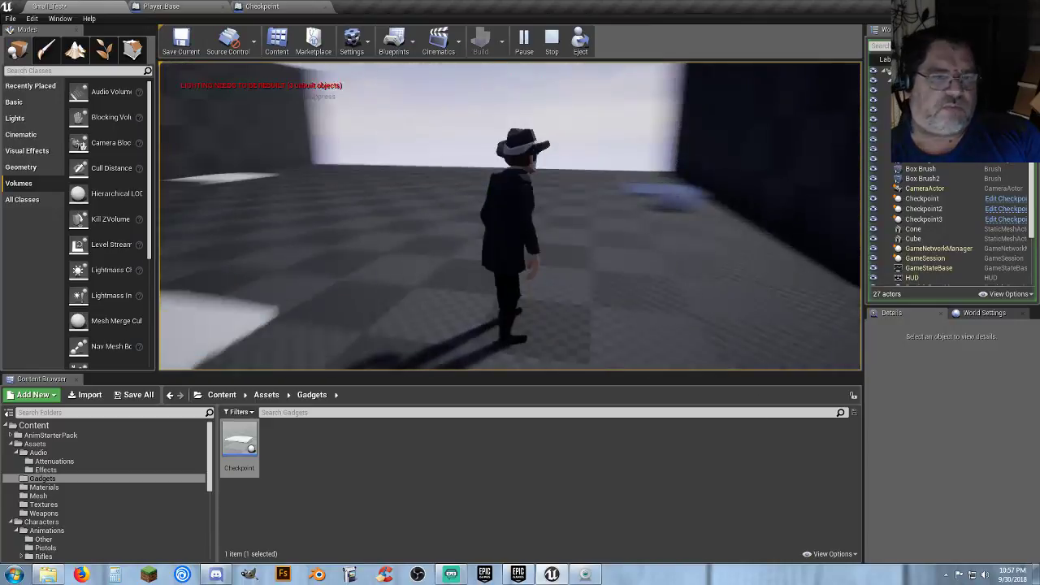
pyautogui.press('w')
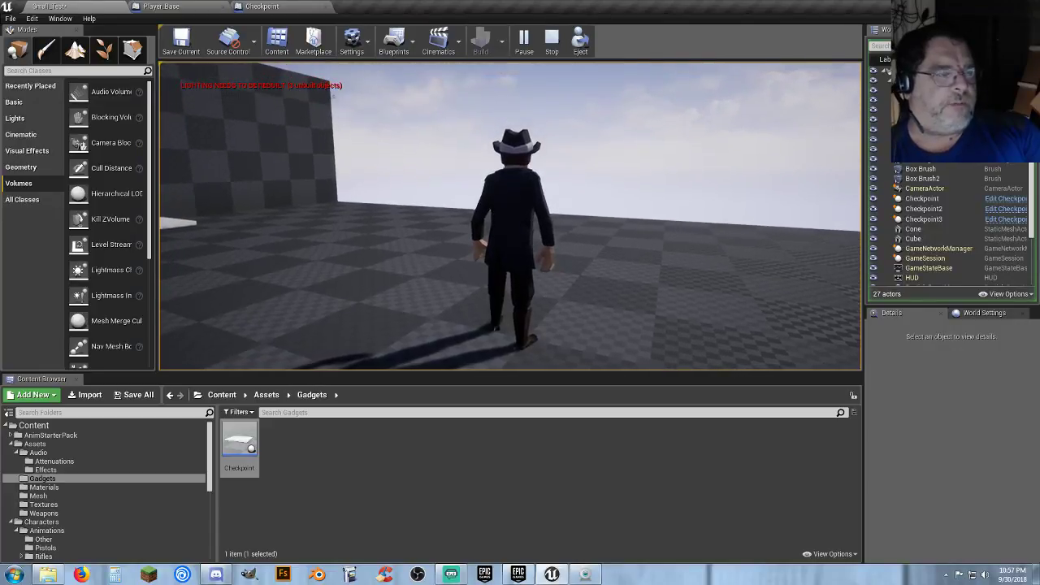
pyautogui.press('w')
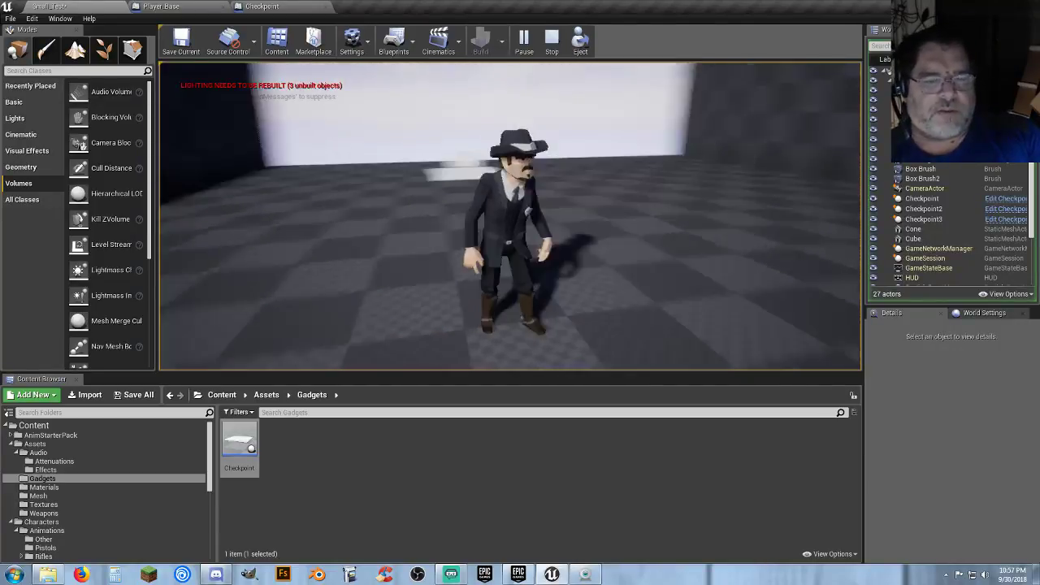
pyautogui.press('w')
pyautogui.press('w')
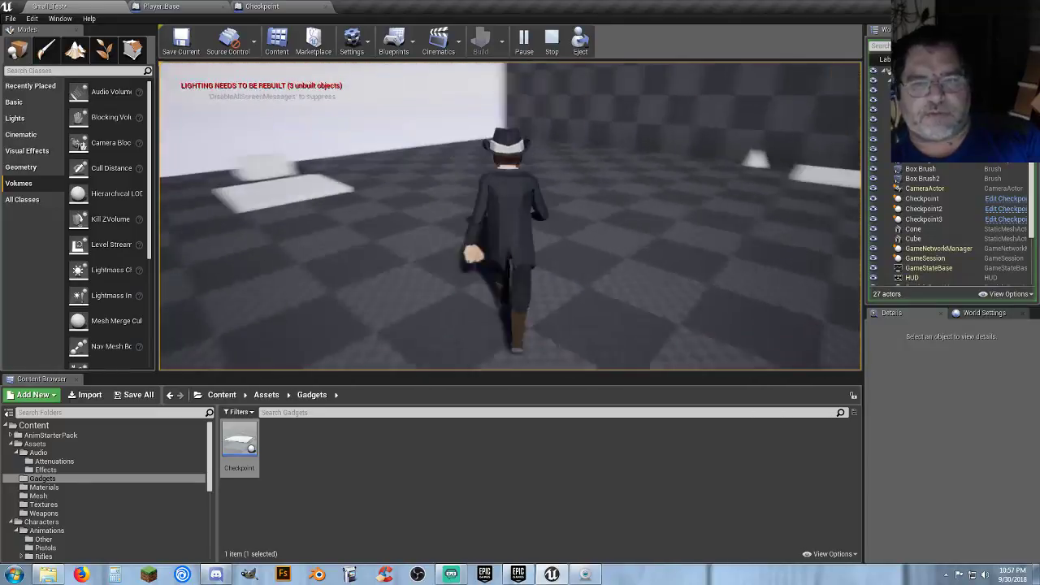
pyautogui.press('k')
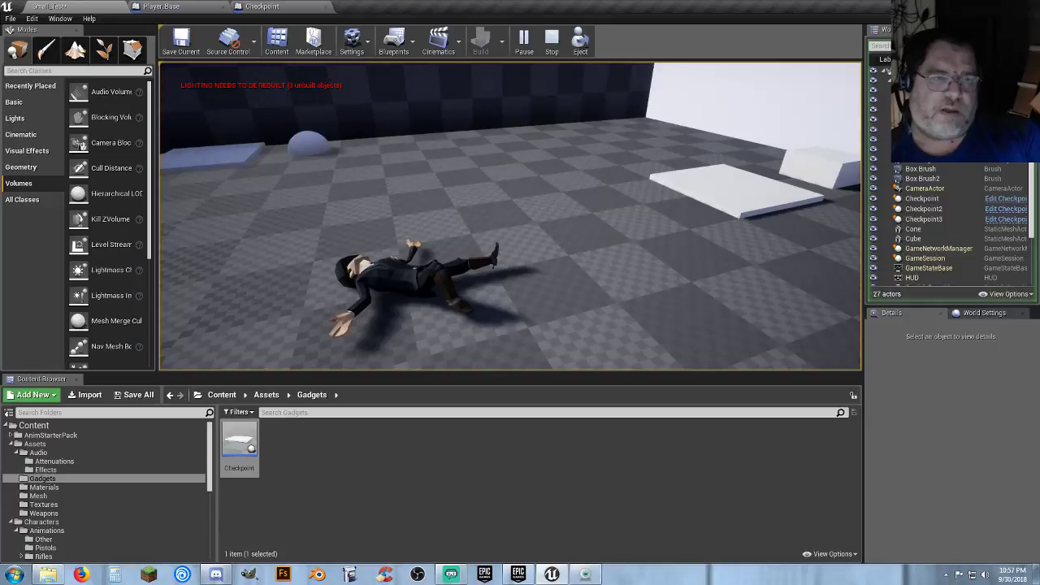
pyautogui.press('Escape')
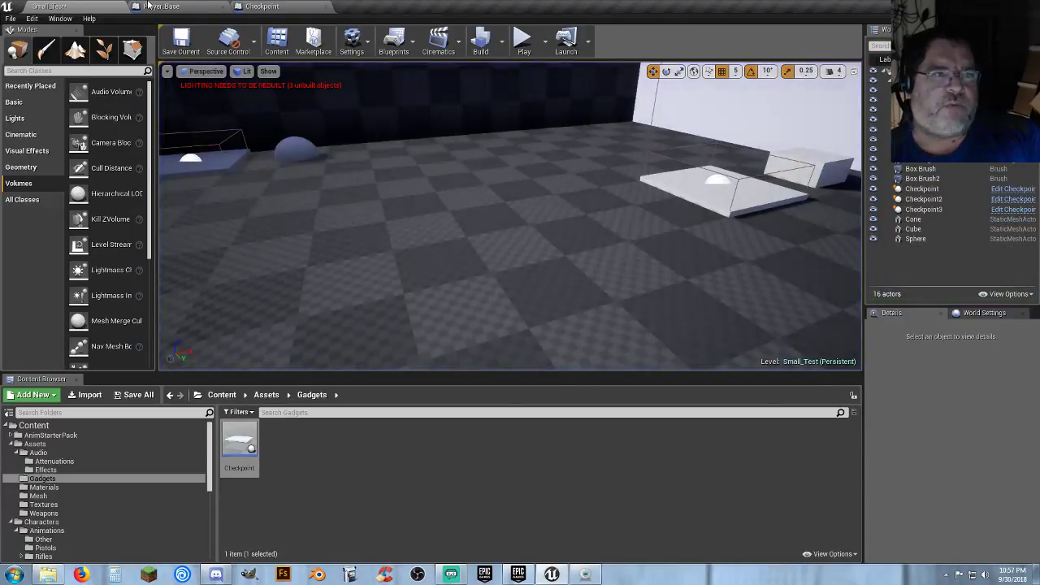
# - Add a custom event named Death below the Q key's death sequence in the Player_Base event graph
pyautogui.click(186, 7)
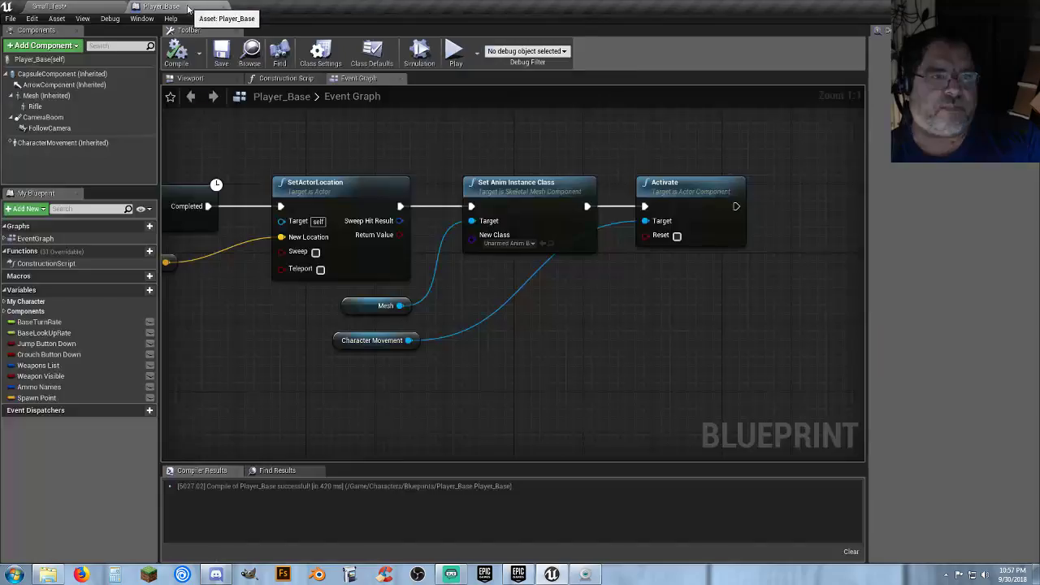
pyautogui.moveTo(239, 411); pyautogui.dragTo(471, 376, button='right')
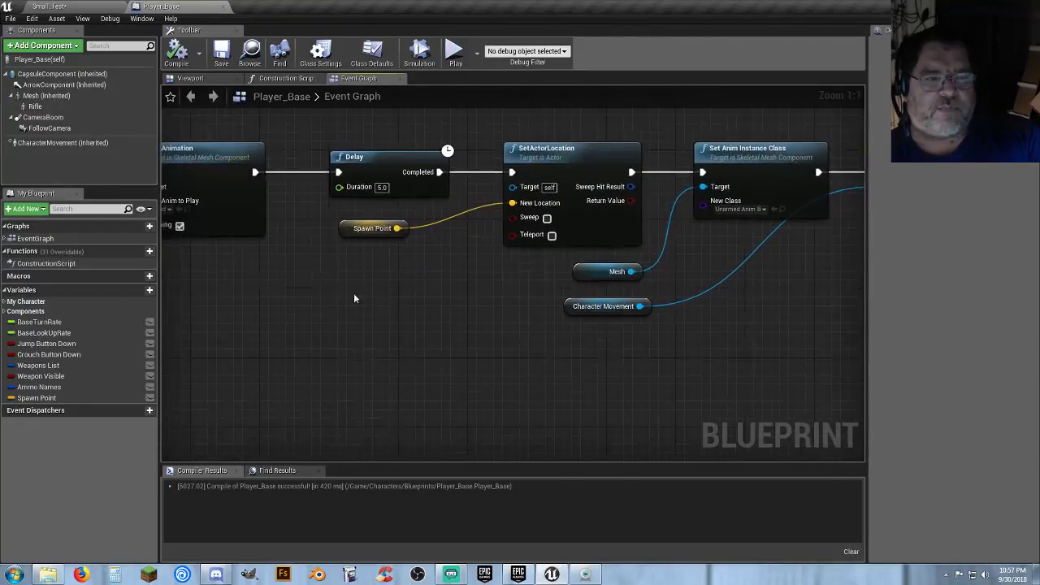
pyautogui.moveTo(309, 314); pyautogui.dragTo(512, 338, button='right')
pyautogui.moveTo(288, 345); pyautogui.dragTo(590, 342, button='right')
pyautogui.moveTo(213, 348); pyautogui.dragTo(602, 342, button='right')
pyautogui.scroll(-2, 539, 350)
pyautogui.moveTo(667, 343); pyautogui.dragTo(687, 302, button='right')
pyautogui.moveTo(362, 330); pyautogui.dragTo(386, 302, button='right')
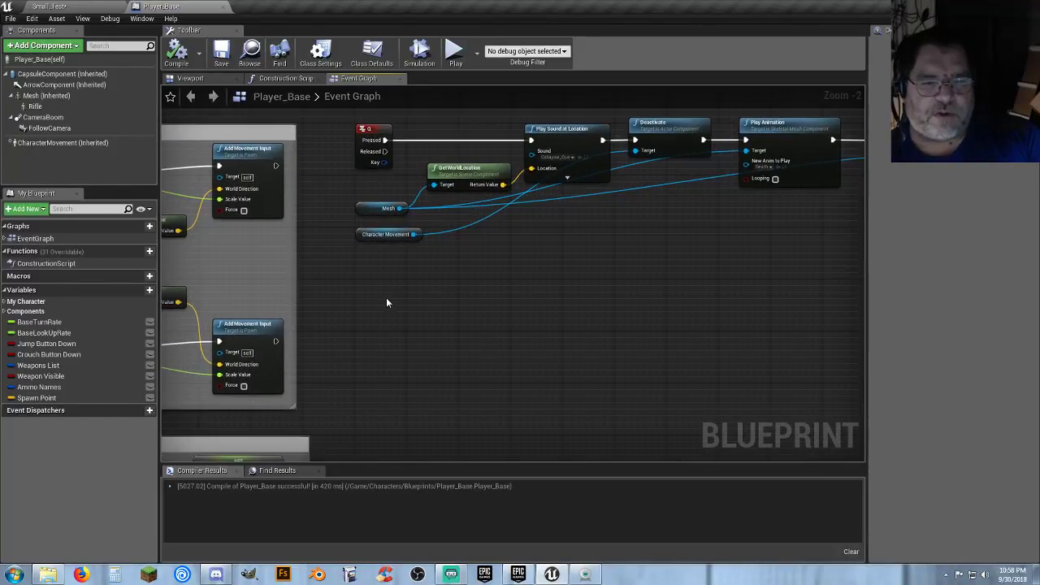
pyautogui.rightClick(396, 295)
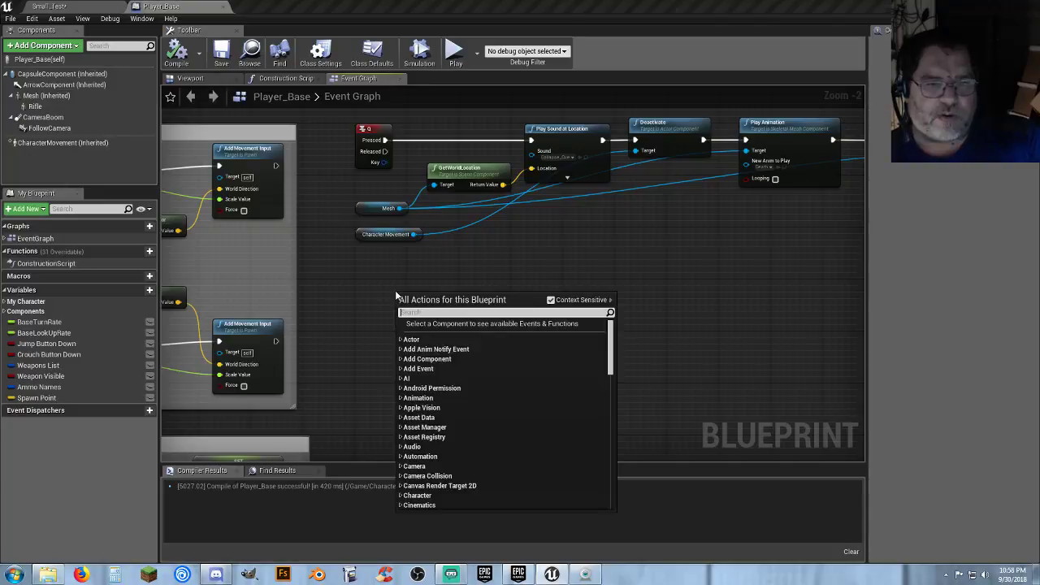
pyautogui.write('custom event')
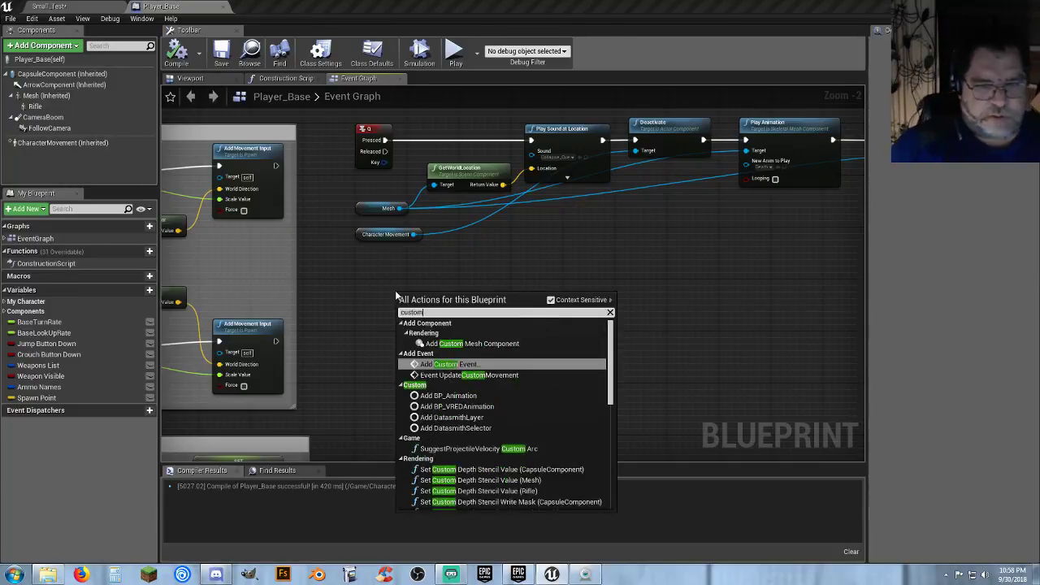
pyautogui.press('Return')
pyautogui.write('Death')
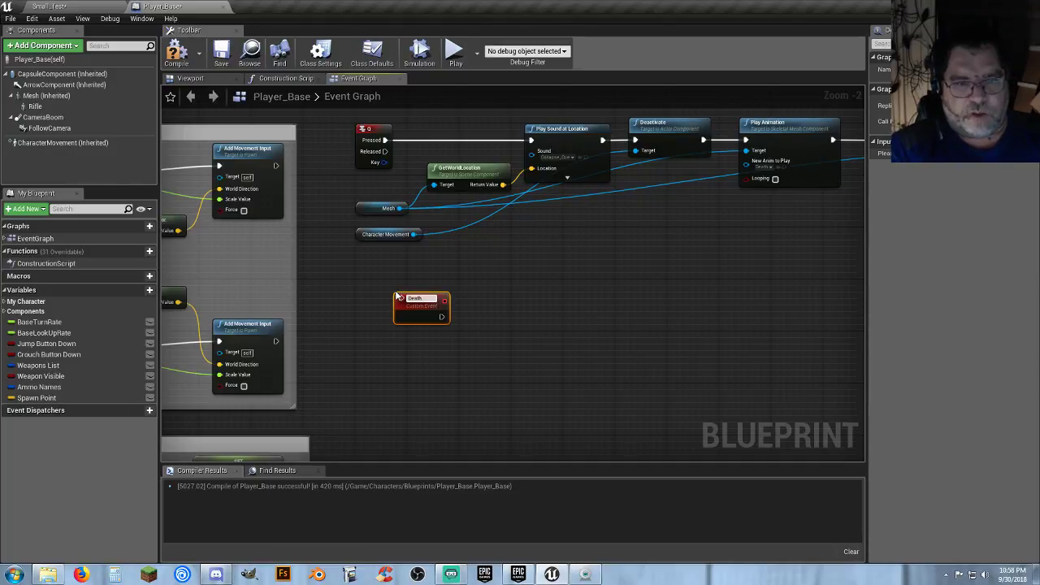
pyautogui.press('Return')
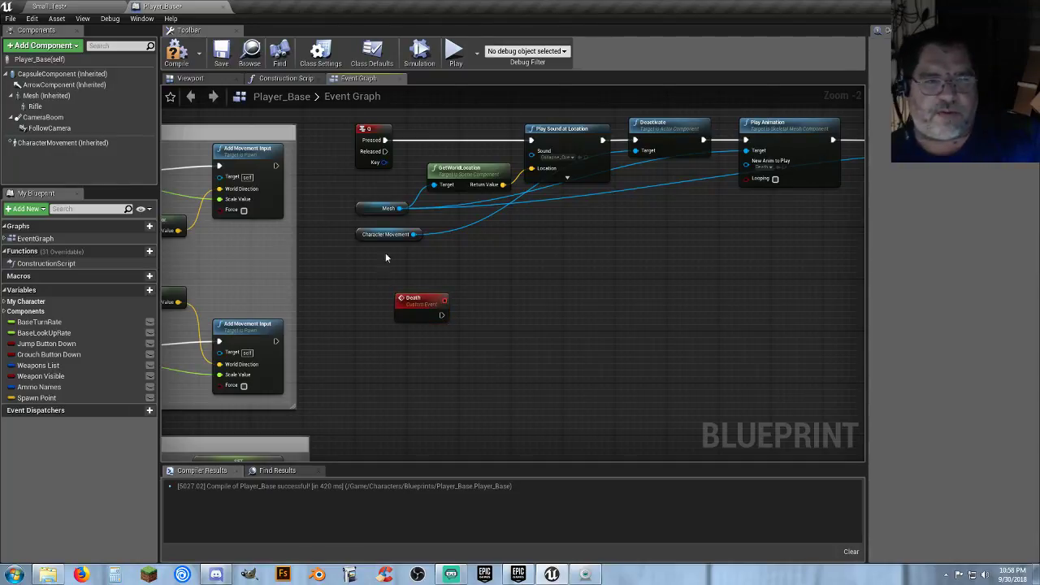
# - Replace the Q key event with the Death event as the input to Play Sound at Location, leaving the disconnected Q node below the chain
pyautogui.moveTo(374, 142); pyautogui.dragTo(403, 383)
pyautogui.click(403, 376)
pyautogui.click(354, 323)
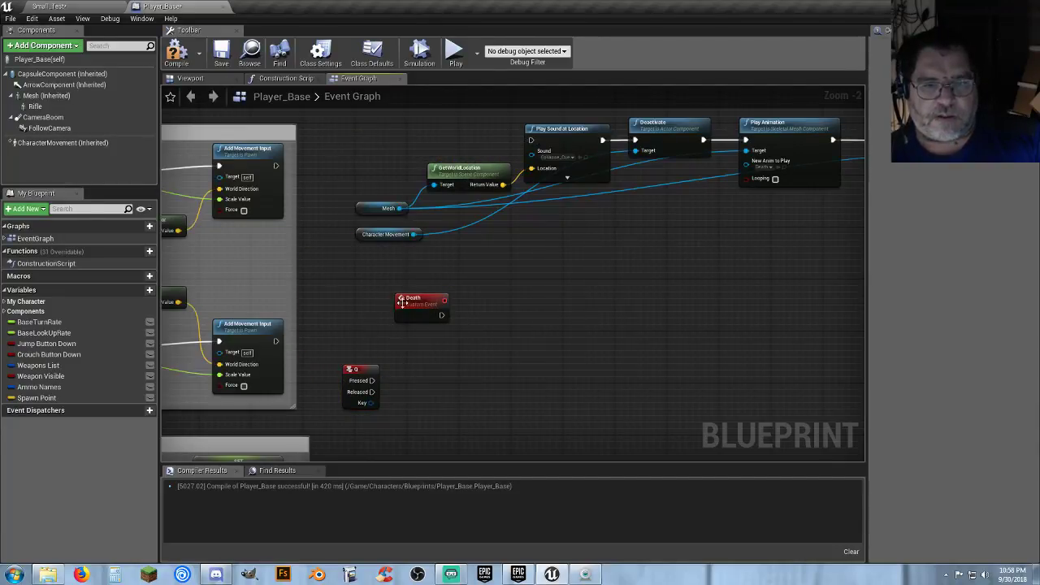
pyautogui.moveTo(411, 298); pyautogui.dragTo(531, 141)
pyautogui.moveTo(376, 130); pyautogui.dragTo(375, 124)
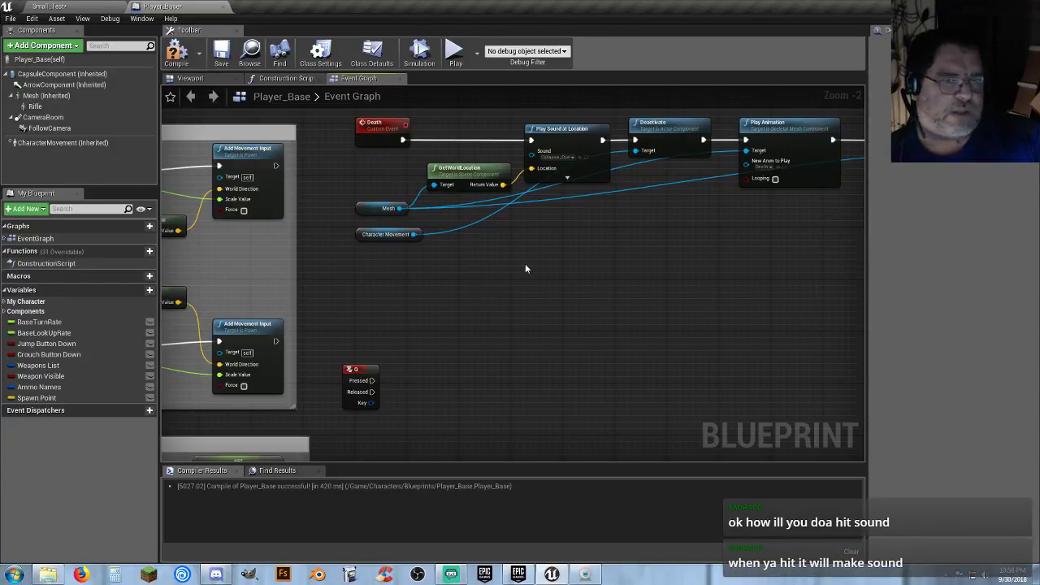
pyautogui.moveTo(525, 269); pyautogui.dragTo(473, 304, button='right')
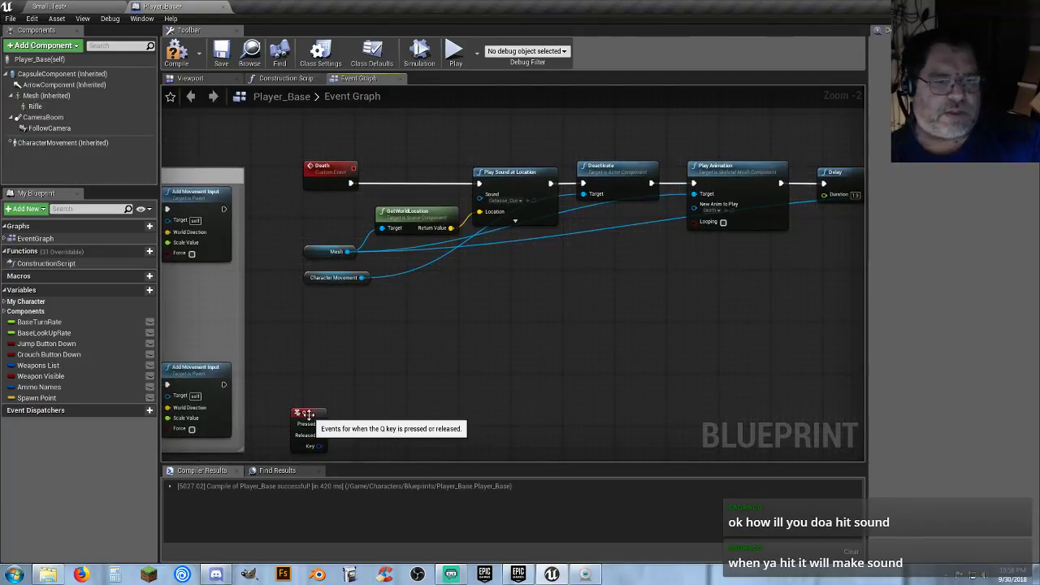
pyautogui.moveTo(308, 415); pyautogui.dragTo(319, 329)
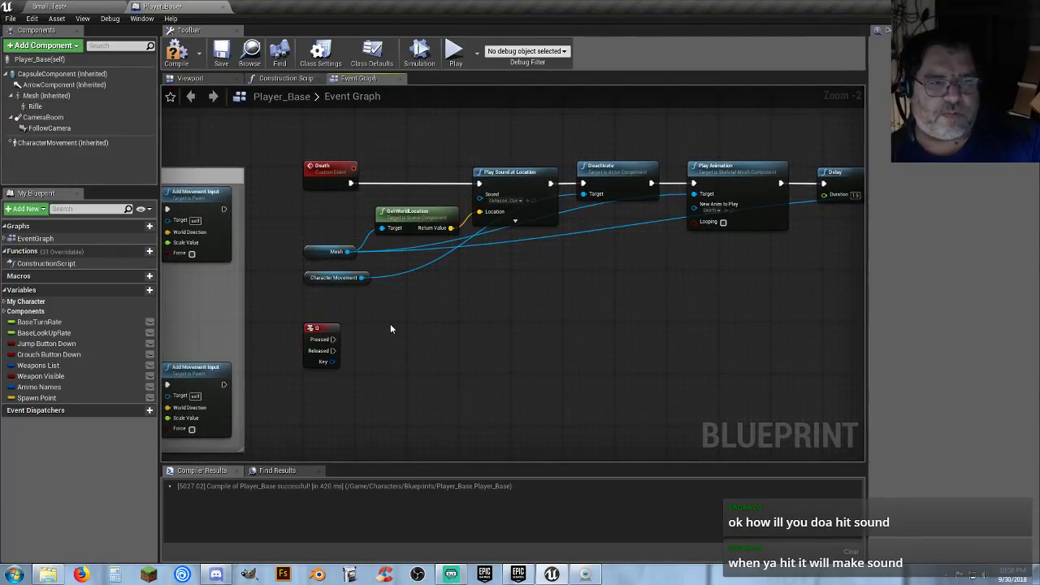
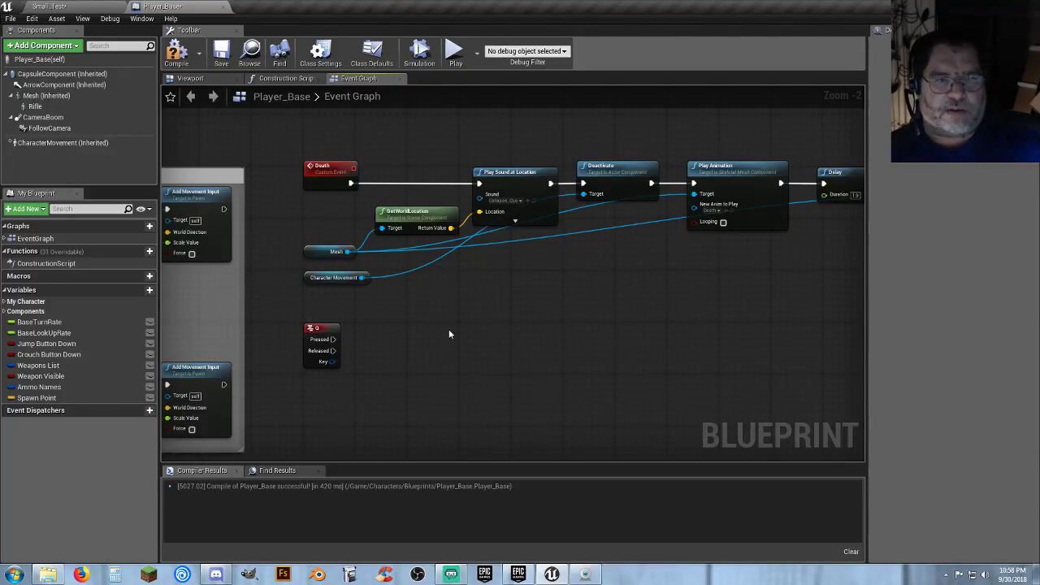
pyautogui.scroll(-2, 443, 322)
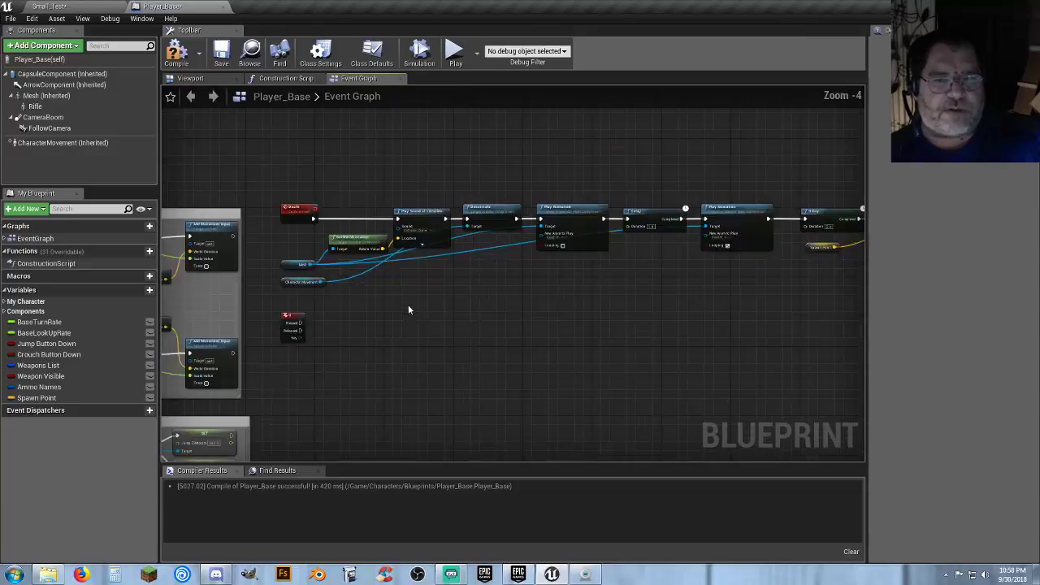
pyautogui.scroll(-2, 419, 303)
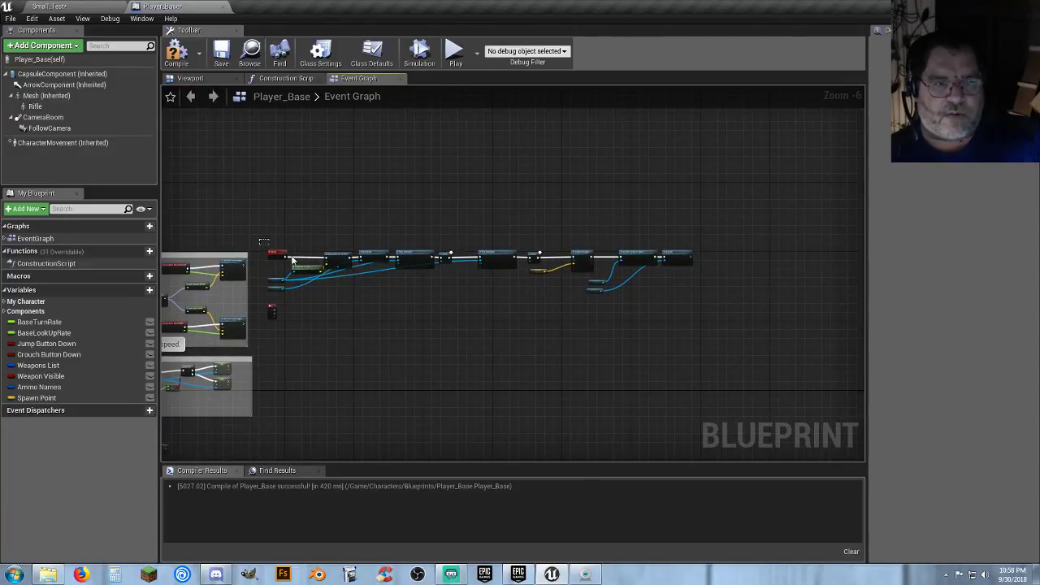
pyautogui.moveTo(264, 242); pyautogui.dragTo(703, 296)
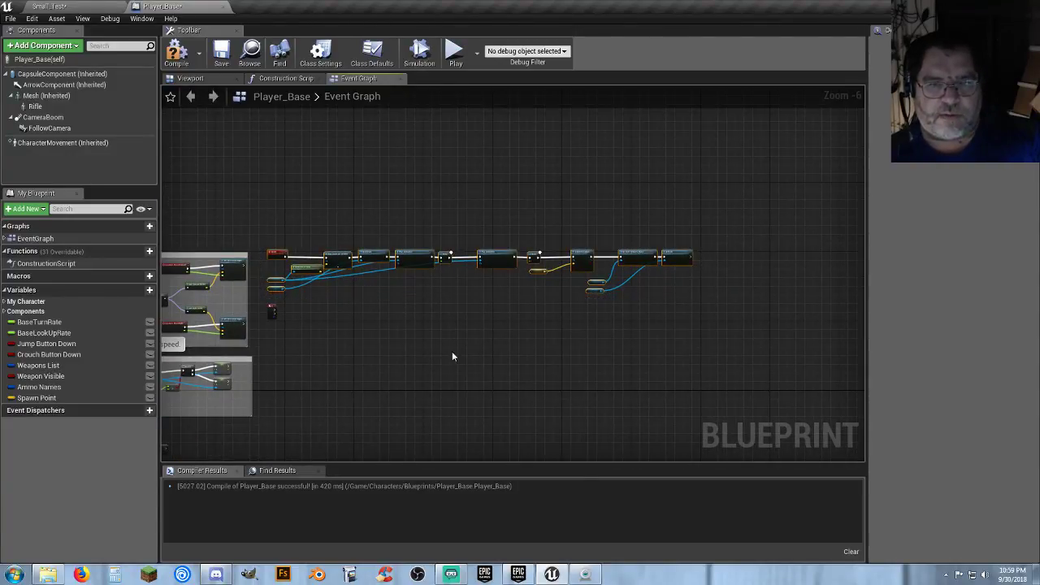
pyautogui.scroll(6, 348, 264)
pyautogui.moveTo(339, 324); pyautogui.dragTo(558, 307, button='right')
pyautogui.click(538, 345)
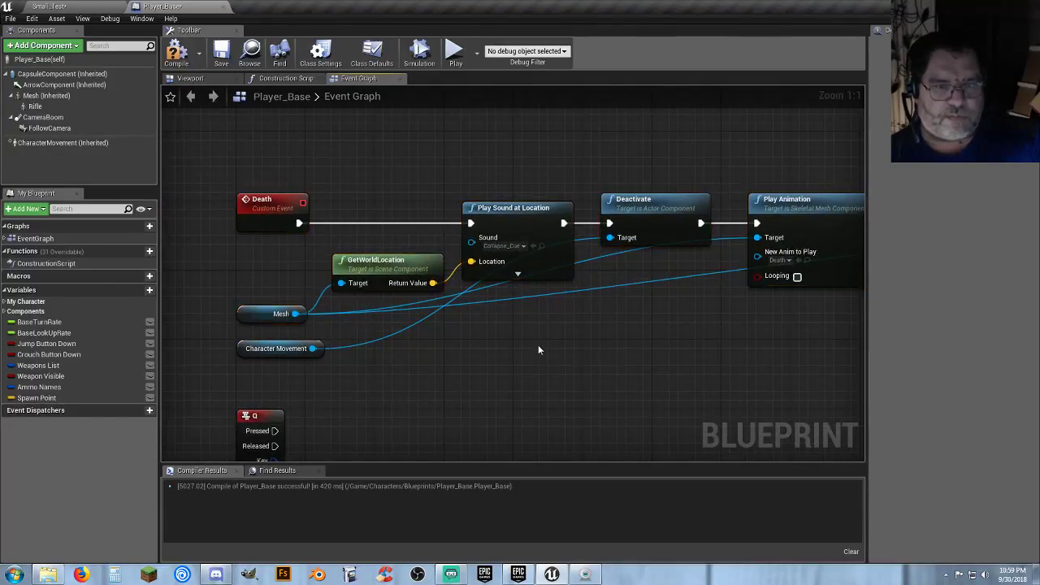
# - Collapse all nodes following the Death event into a collapsed graph named Death Function
pyautogui.scroll(-2, 536, 346)
pyautogui.moveTo(537, 347); pyautogui.dragTo(399, 284, button='right')
pyautogui.scroll(-4, 398, 284)
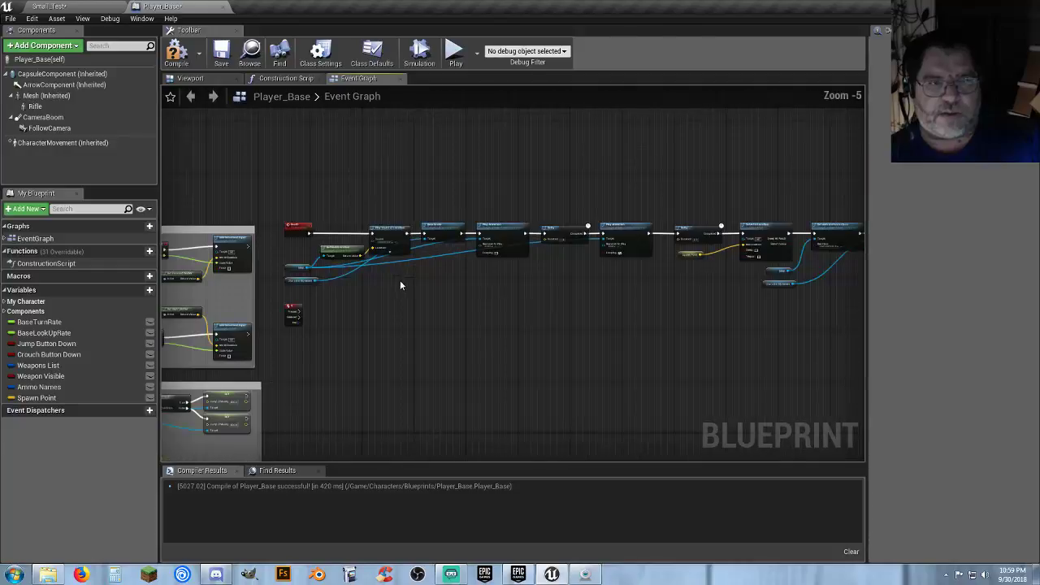
pyautogui.scroll(1, 608, 306)
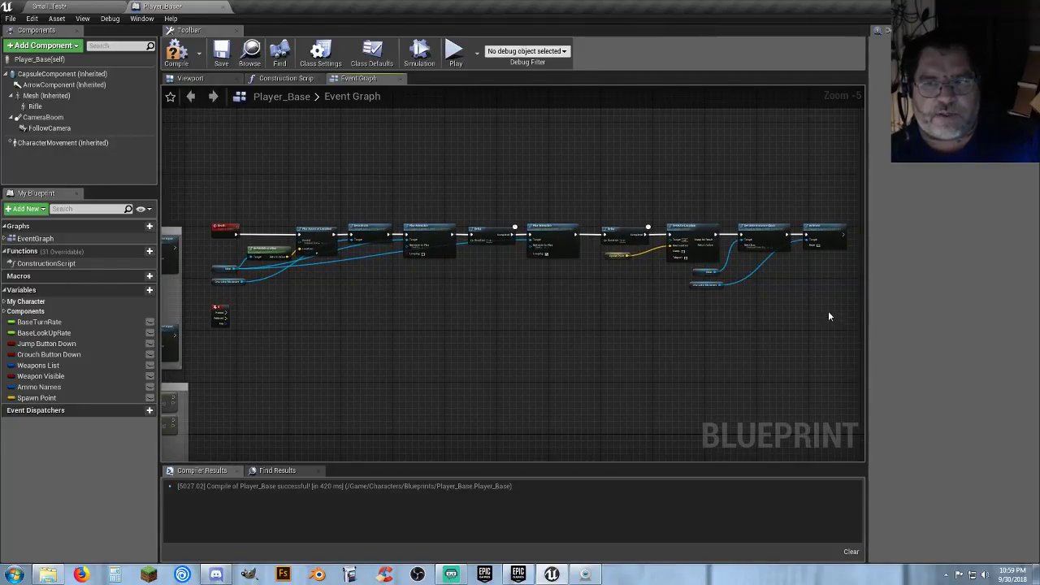
pyautogui.moveTo(828, 311); pyautogui.dragTo(256, 219)
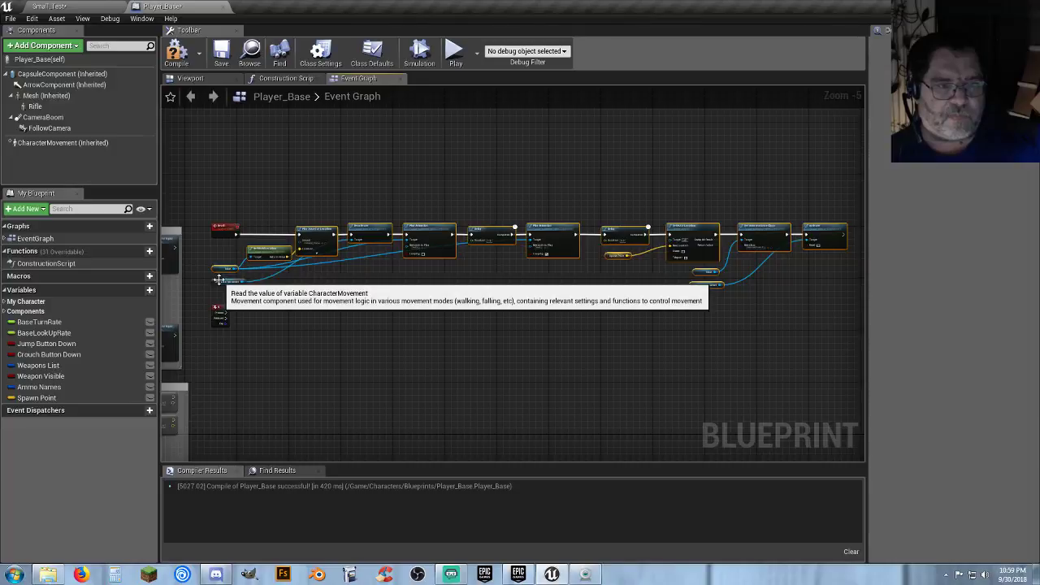
pyautogui.scroll(5, 374, 287)
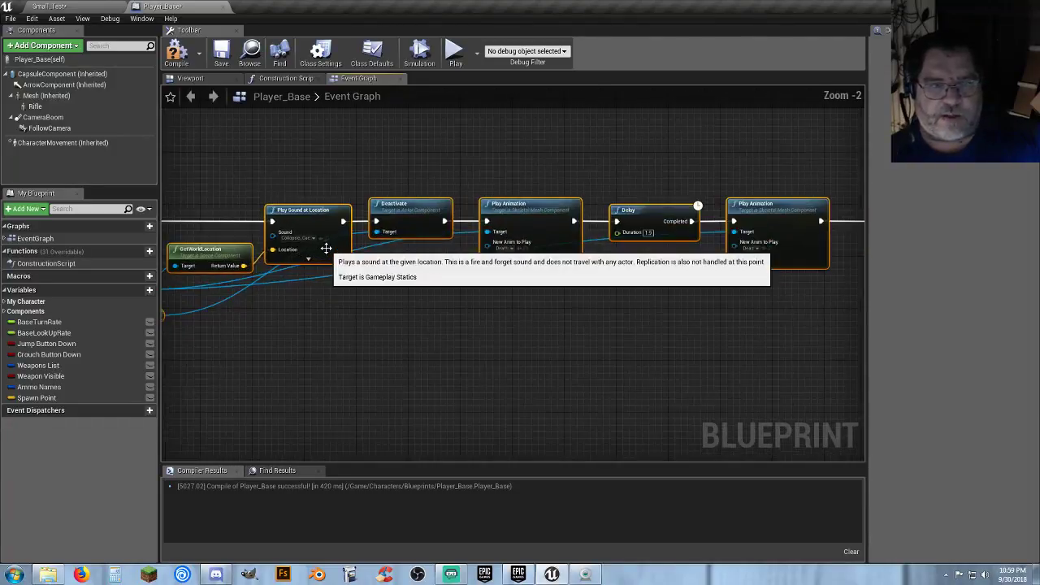
pyautogui.rightClick(455, 197)
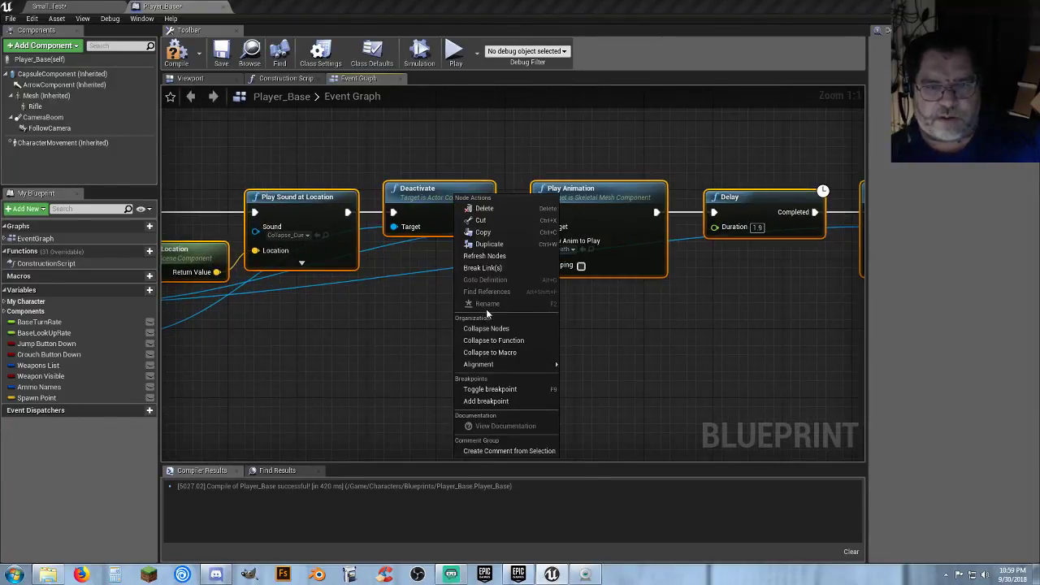
pyautogui.click(490, 329)
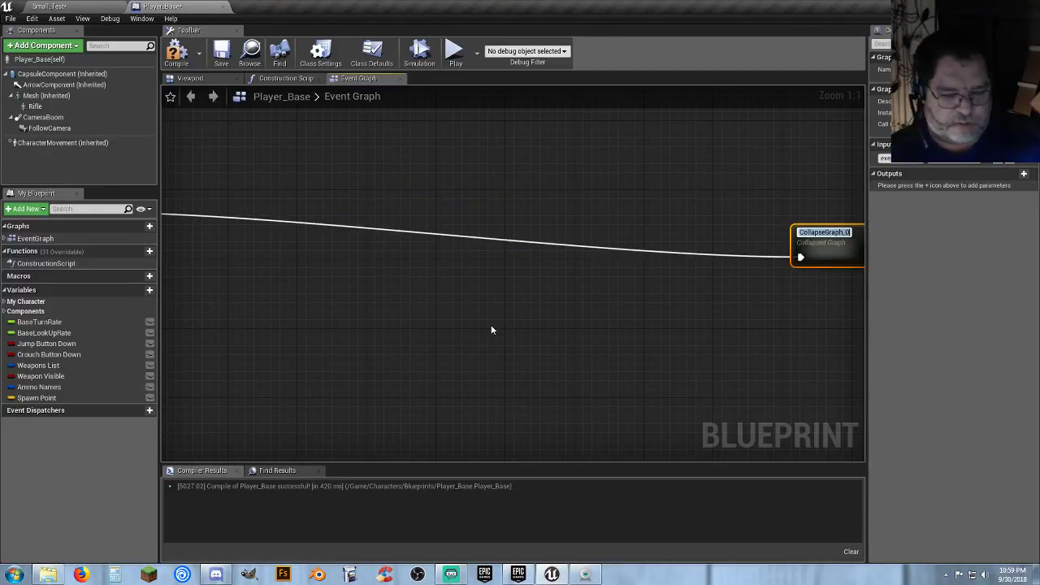
pyautogui.write('Bead')
pyautogui.press('Return')
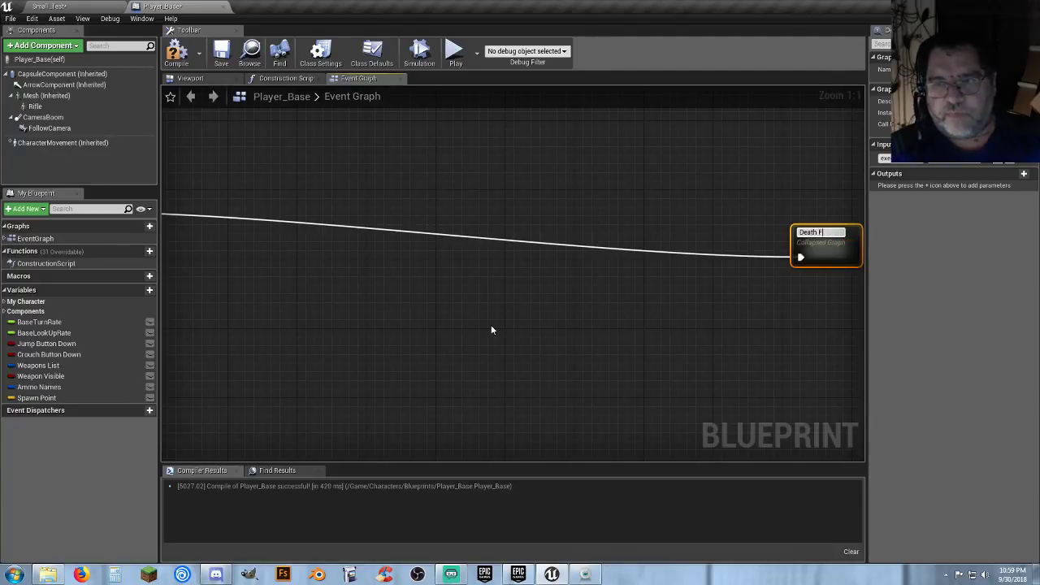
pyautogui.write('Death Function')
pyautogui.press('Return')
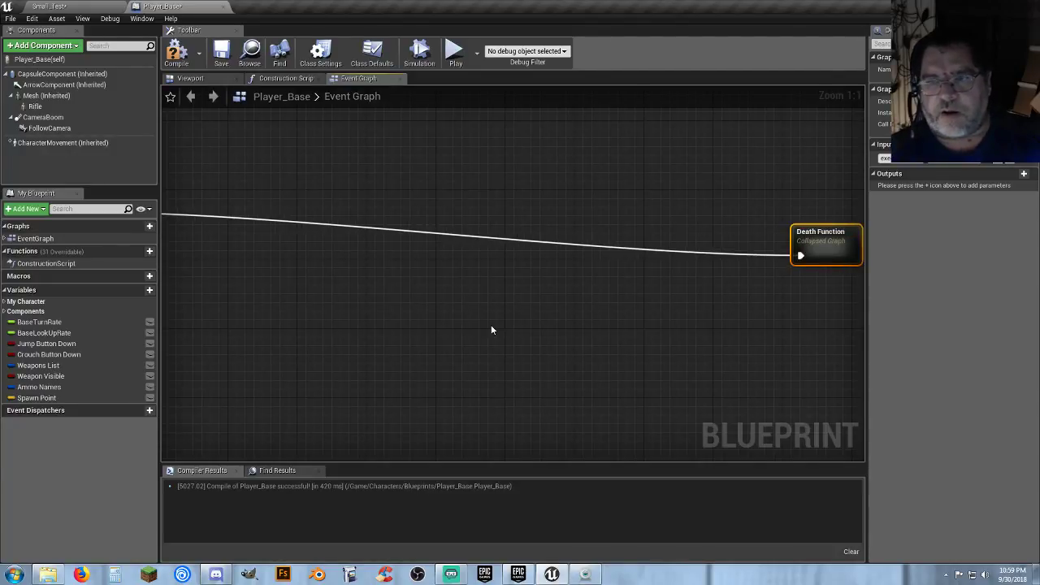
# - Place the Death Function node directly beside the Death event and select both nodes
pyautogui.moveTo(801, 251); pyautogui.dragTo(284, 217)
pyautogui.moveTo(230, 263); pyautogui.dragTo(593, 292, button='right')
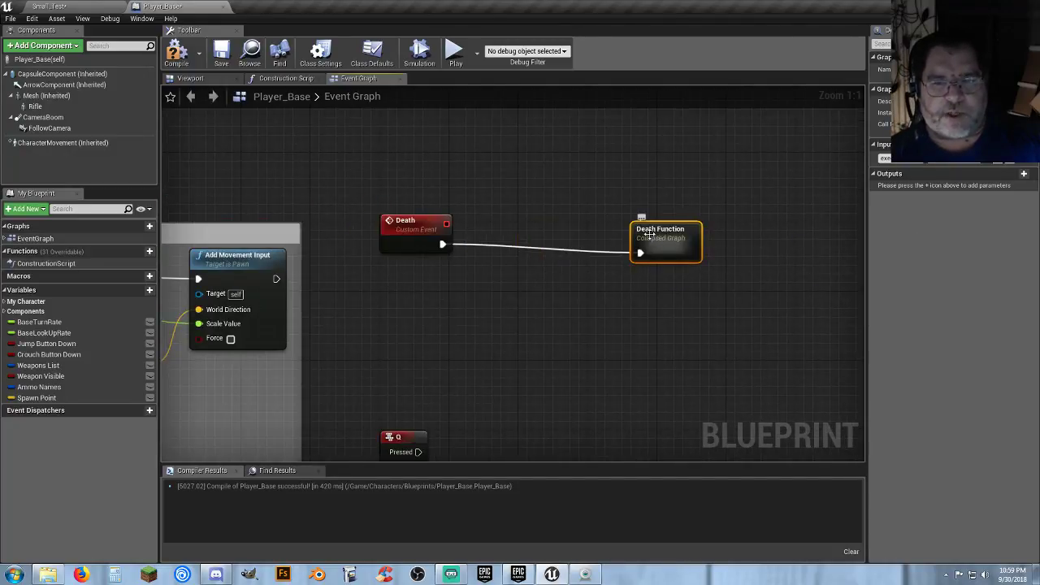
pyautogui.moveTo(650, 234); pyautogui.dragTo(479, 229)
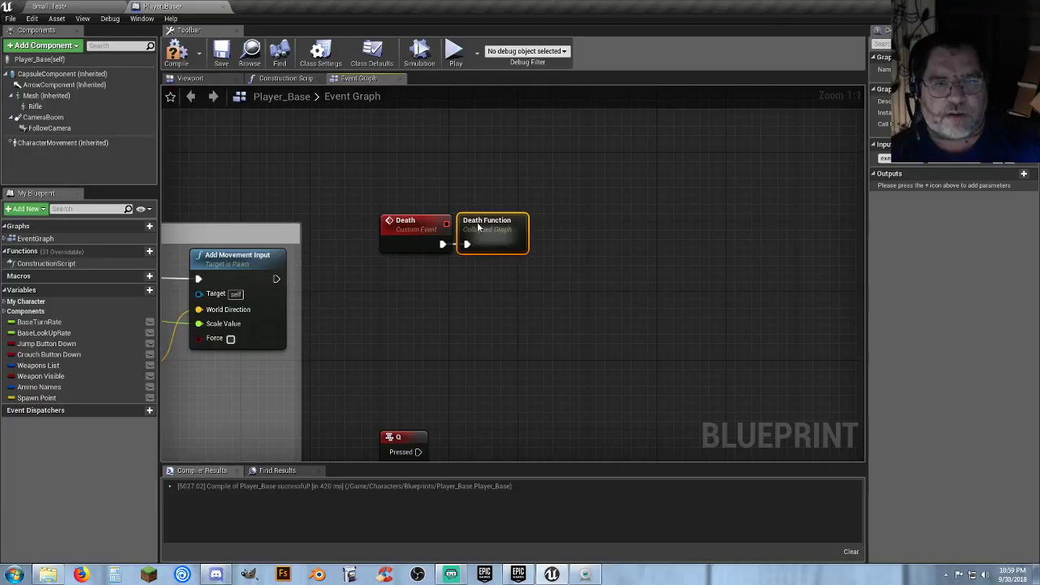
pyautogui.click(453, 294)
pyautogui.moveTo(530, 288); pyautogui.dragTo(439, 236)
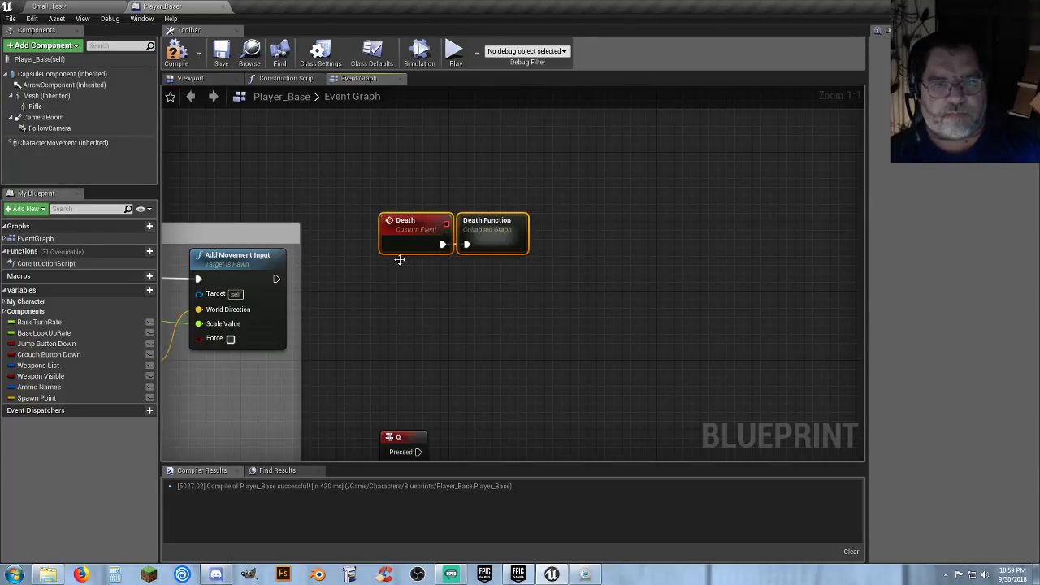
# - Move the Q key event node up closer beneath the Death event in the Player_Base event graph
pyautogui.moveTo(399, 260); pyautogui.dragTo(495, 253, button='right')
pyautogui.click(534, 323)
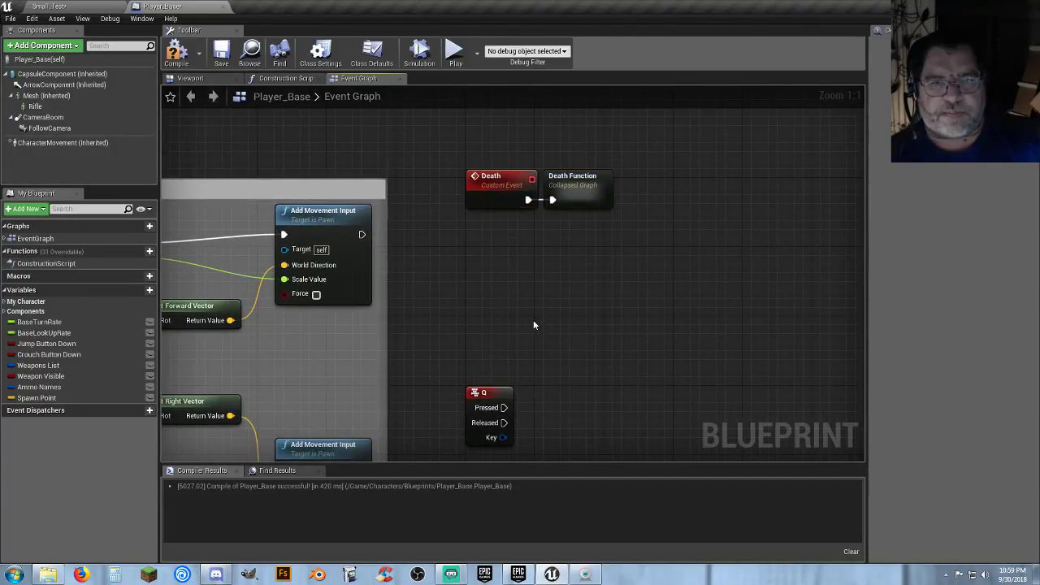
pyautogui.moveTo(520, 316); pyautogui.dragTo(506, 247, button='right')
pyautogui.moveTo(475, 323); pyautogui.dragTo(475, 255)
pyautogui.click(541, 313)
pyautogui.moveTo(541, 313); pyautogui.dragTo(504, 323, button='right')
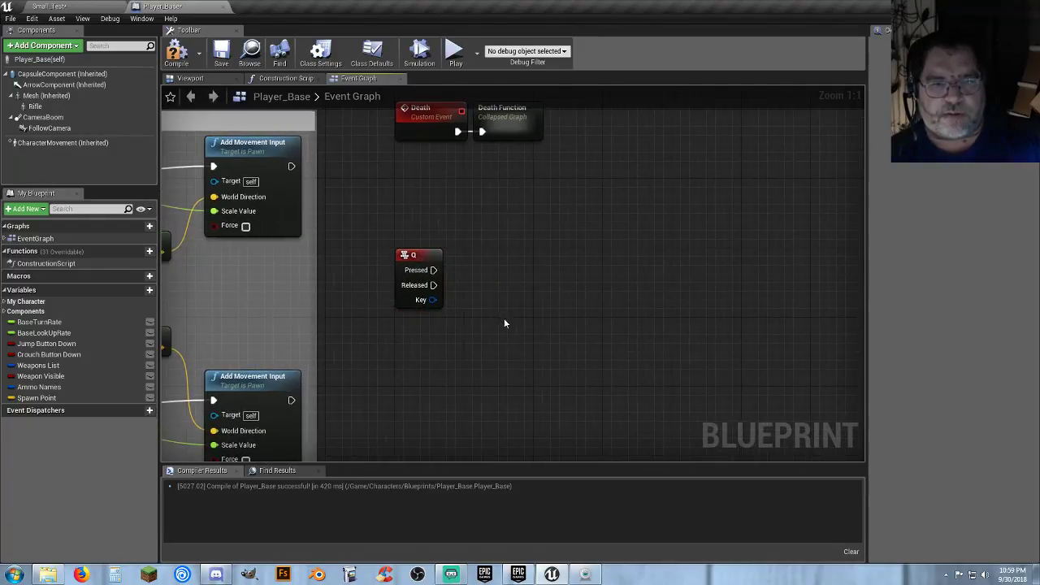
# - Add a call to the Death event from the Q event's Pressed output and place it beside the Q node
pyautogui.moveTo(432, 270); pyautogui.dragTo(512, 269)
pyautogui.write('dea')
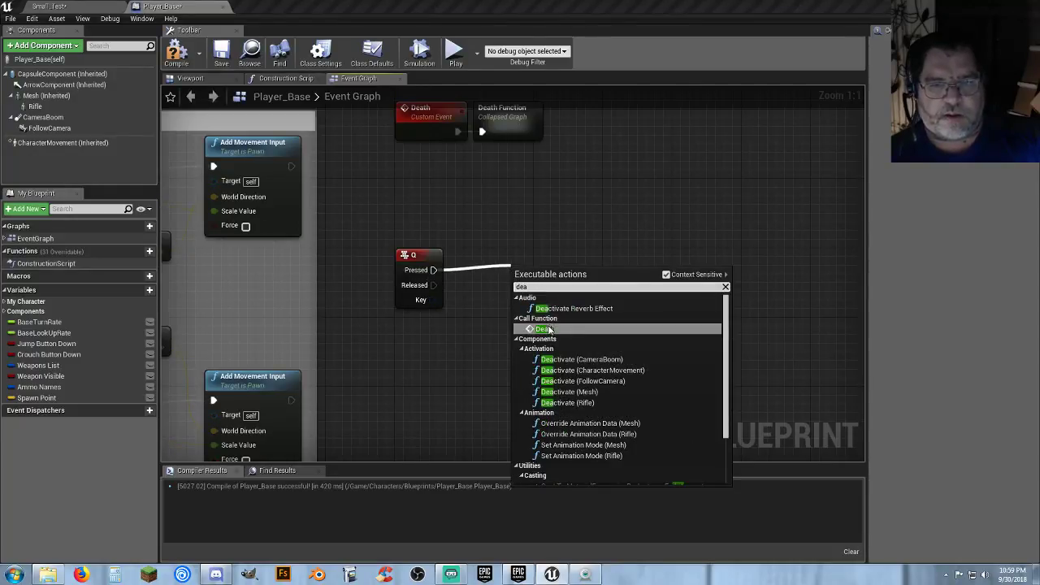
pyautogui.press('Return')
pyautogui.moveTo(520, 281); pyautogui.dragTo(488, 255)
pyautogui.click(430, 313)
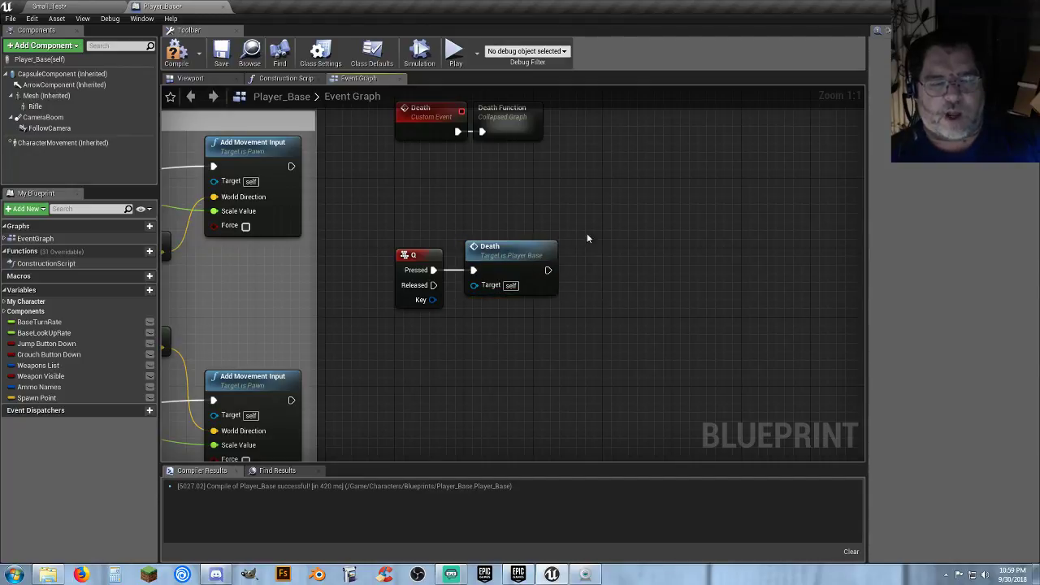
pyautogui.moveTo(465, 344); pyautogui.dragTo(450, 325, button='right')
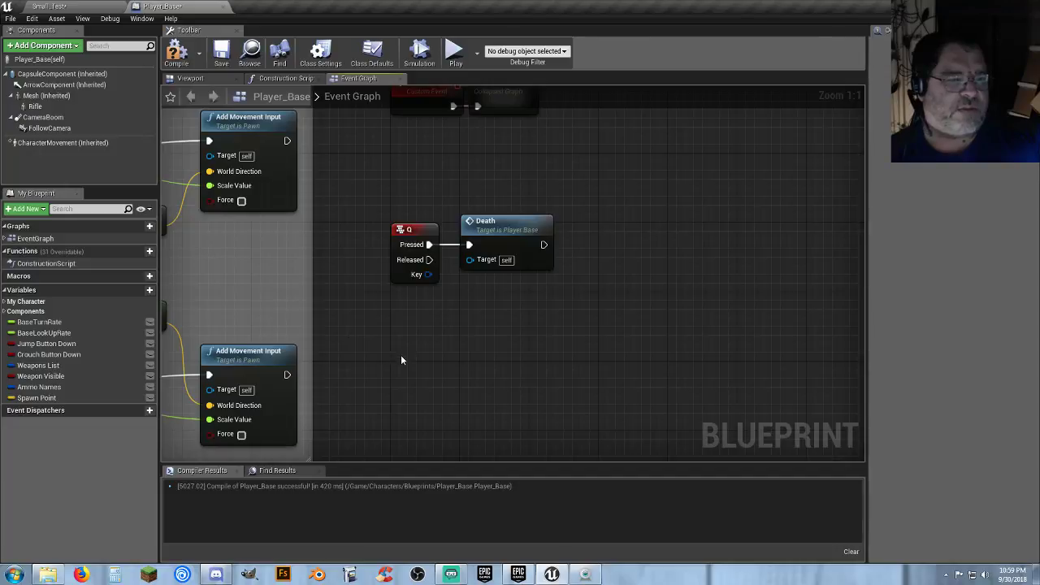
# - Create a Float variable named Health in Player_Base
pyautogui.click(137, 290)
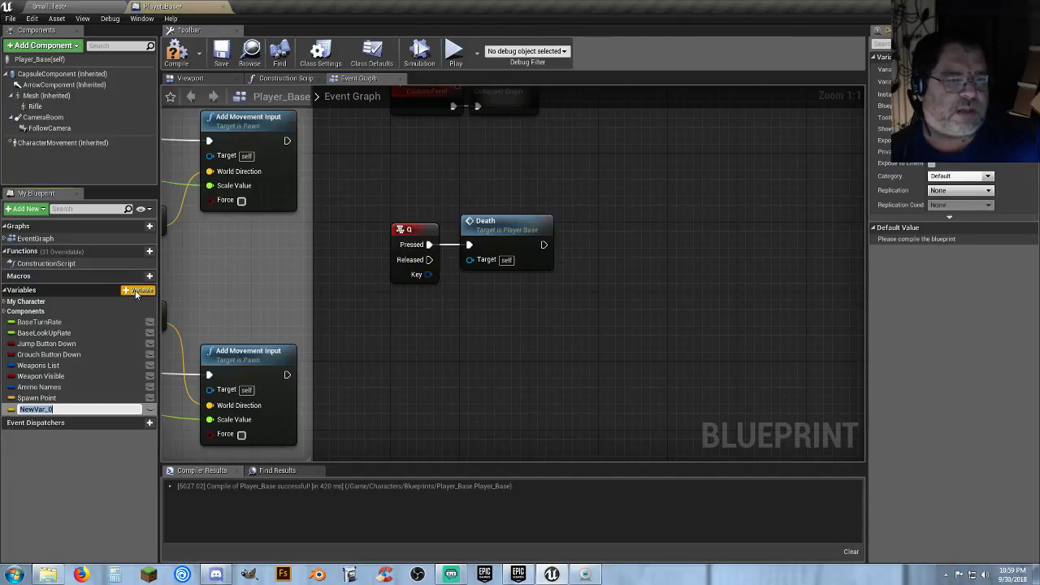
pyautogui.write('Hea')
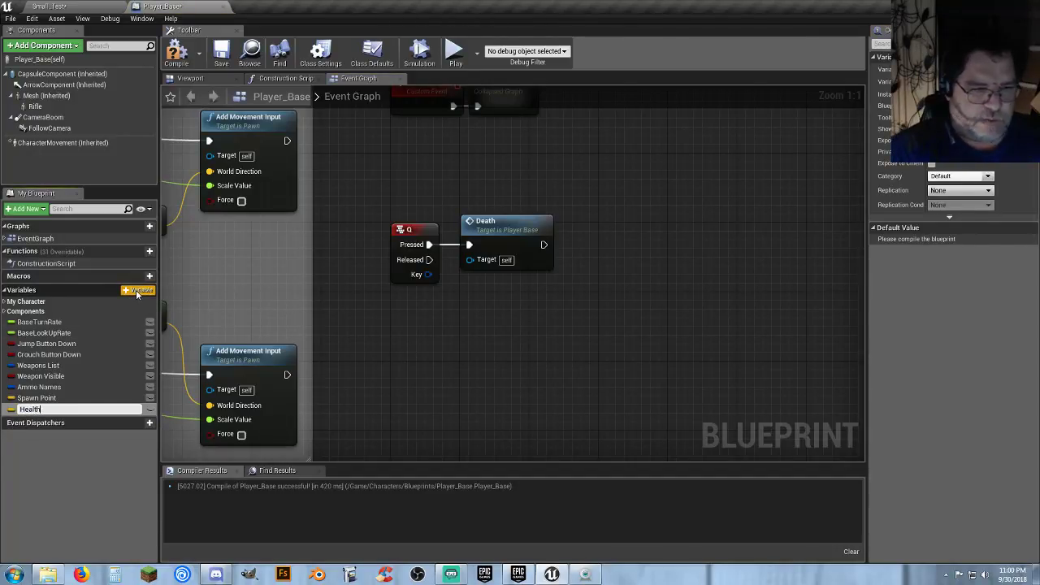
pyautogui.write('lth')
pyautogui.press('Return')
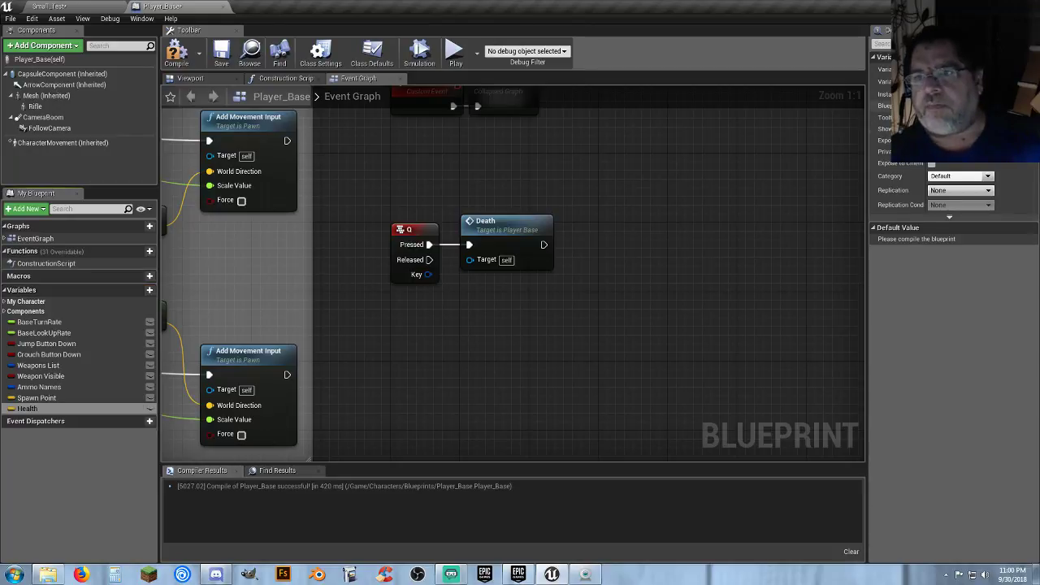
pyautogui.click(943, 82)
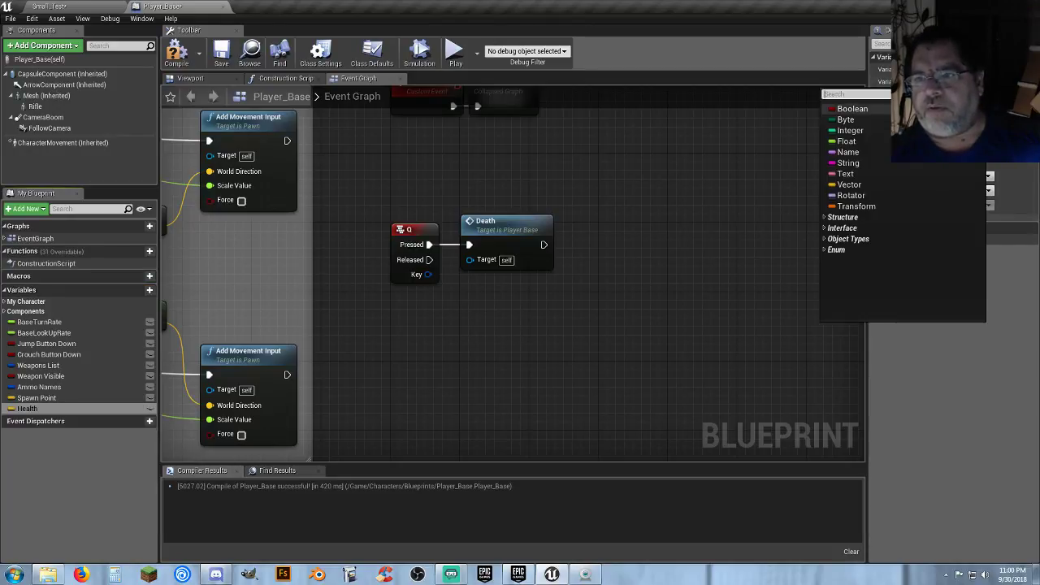
pyautogui.click(853, 141)
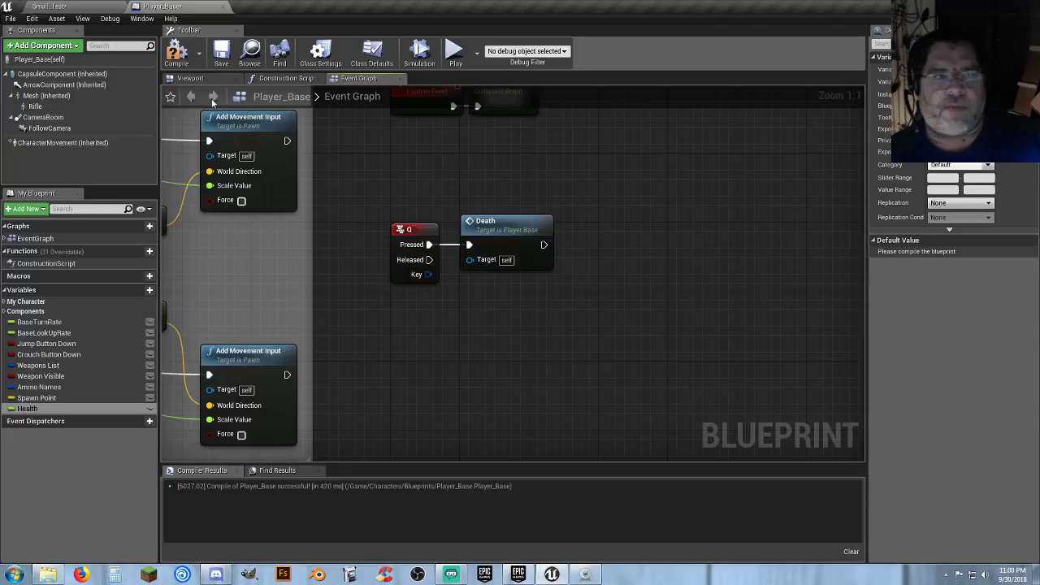
# - Compile Player_Base, set Health's default value to 100, and compile the blueprint again
pyautogui.click(175, 52)
pyautogui.click(951, 252)
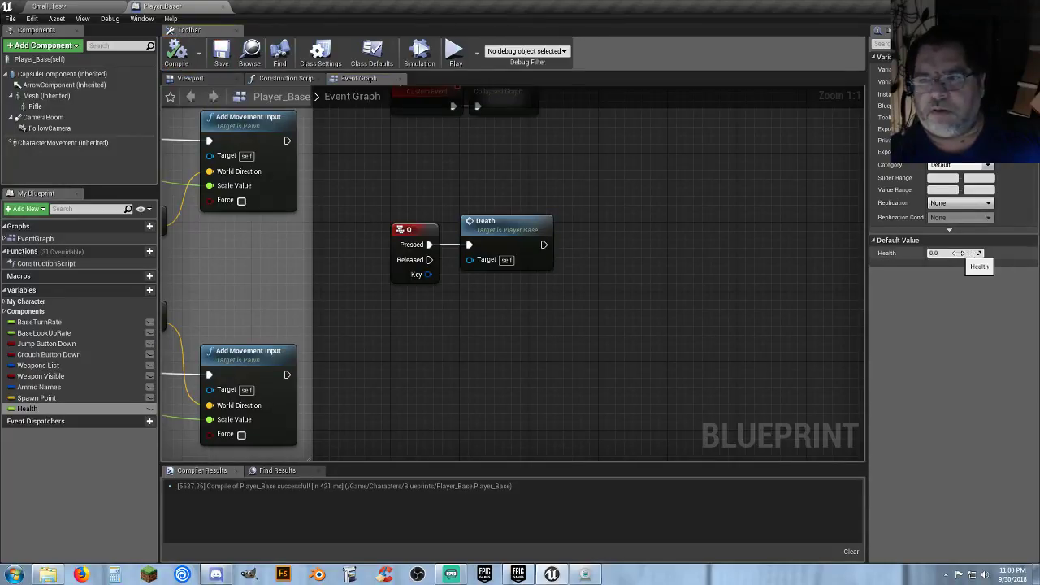
pyautogui.write('10')
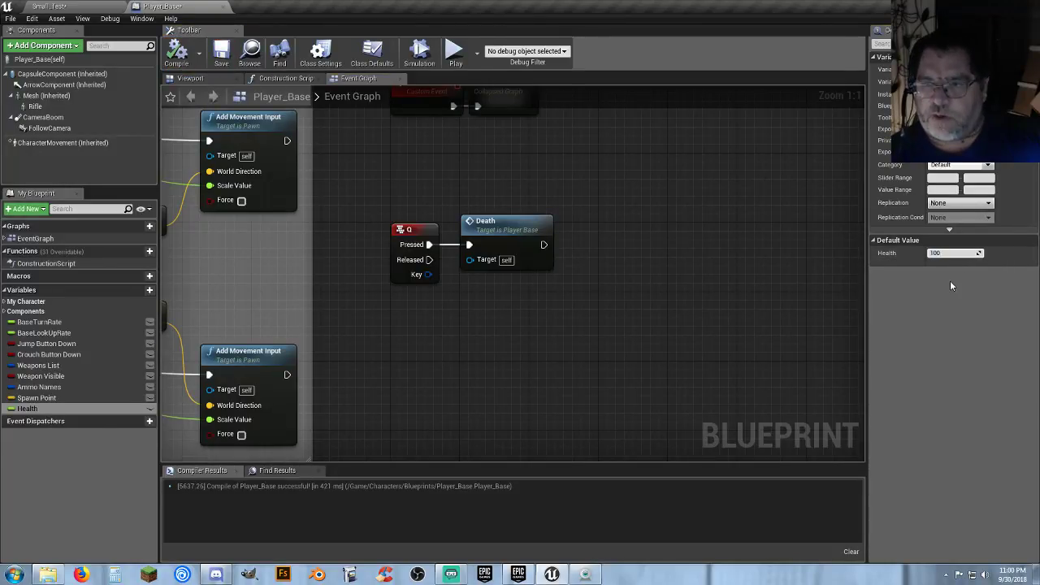
pyautogui.write('0')
pyautogui.press('Return')
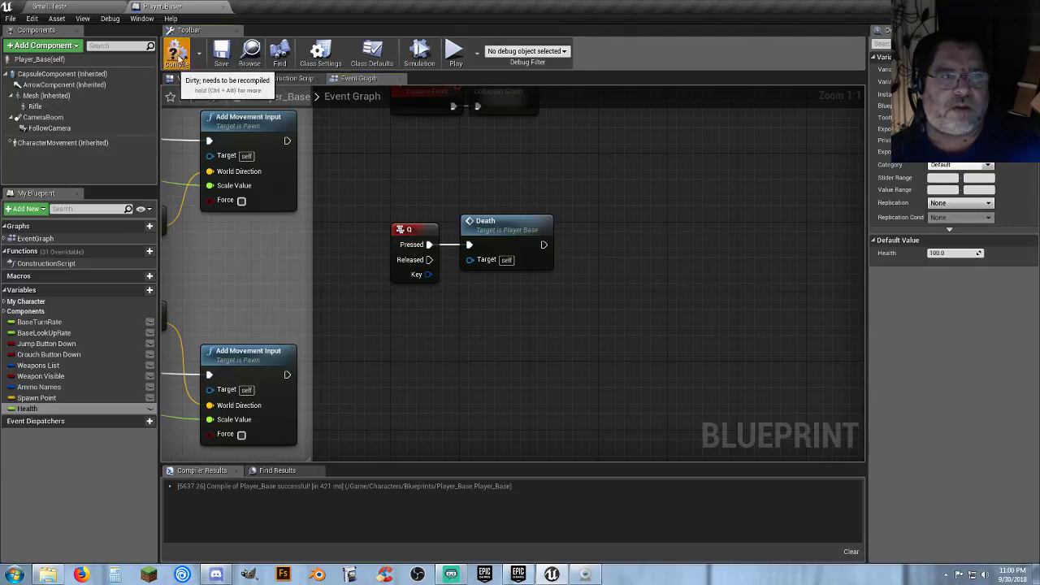
pyautogui.click(175, 52)
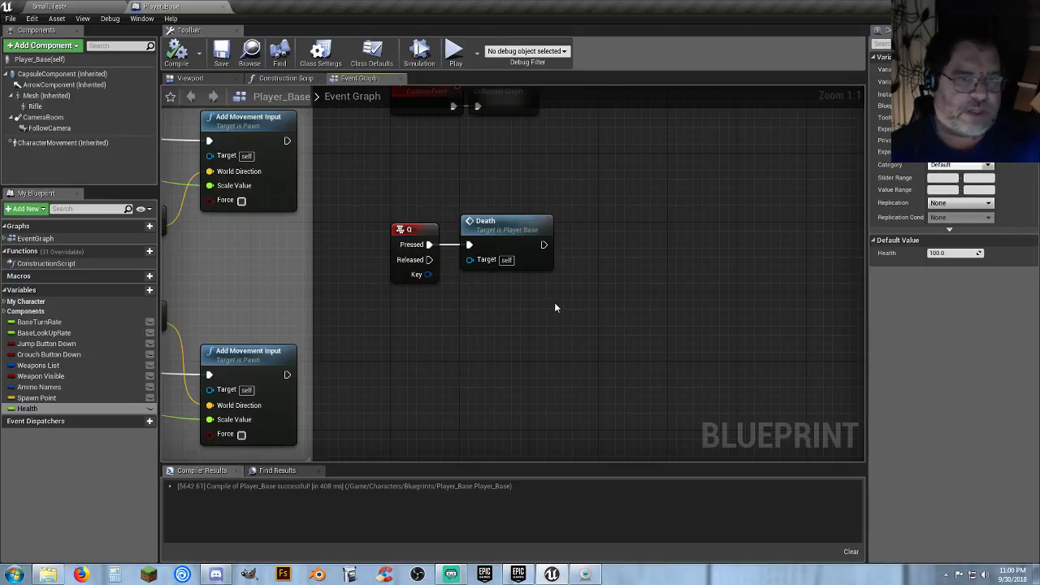
# - Playtest the Small_Test level by running the character forward and triggering its death, and end the session
pyautogui.moveTo(422, 317); pyautogui.dragTo(430, 373, button='right')
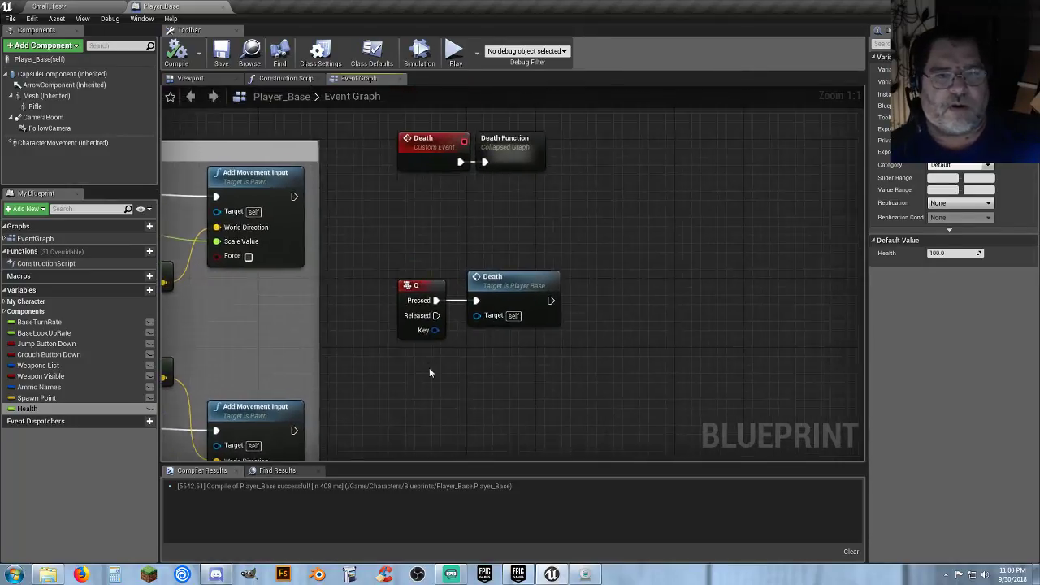
pyautogui.click(102, 10)
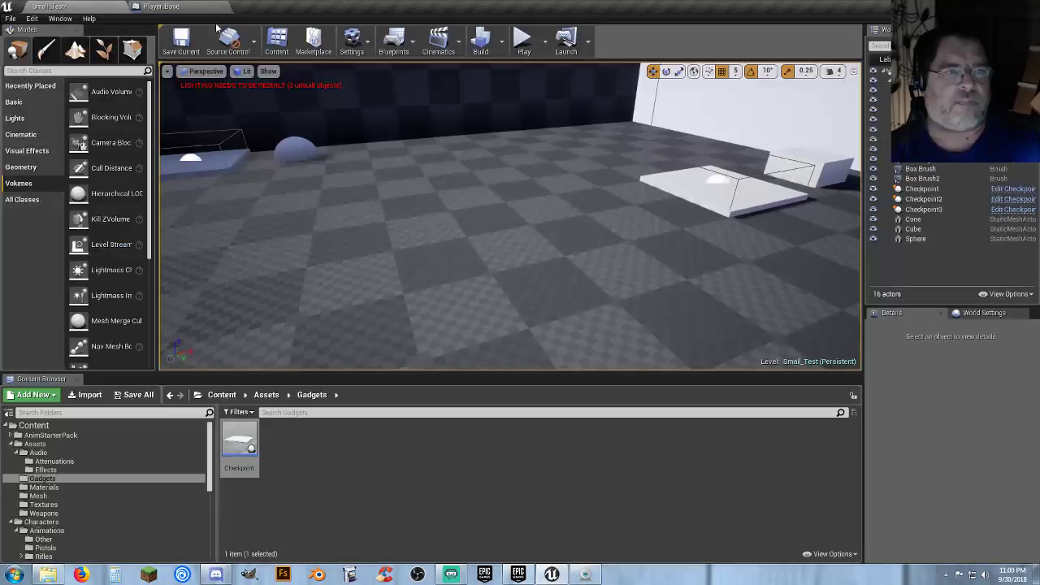
pyautogui.click(524, 38)
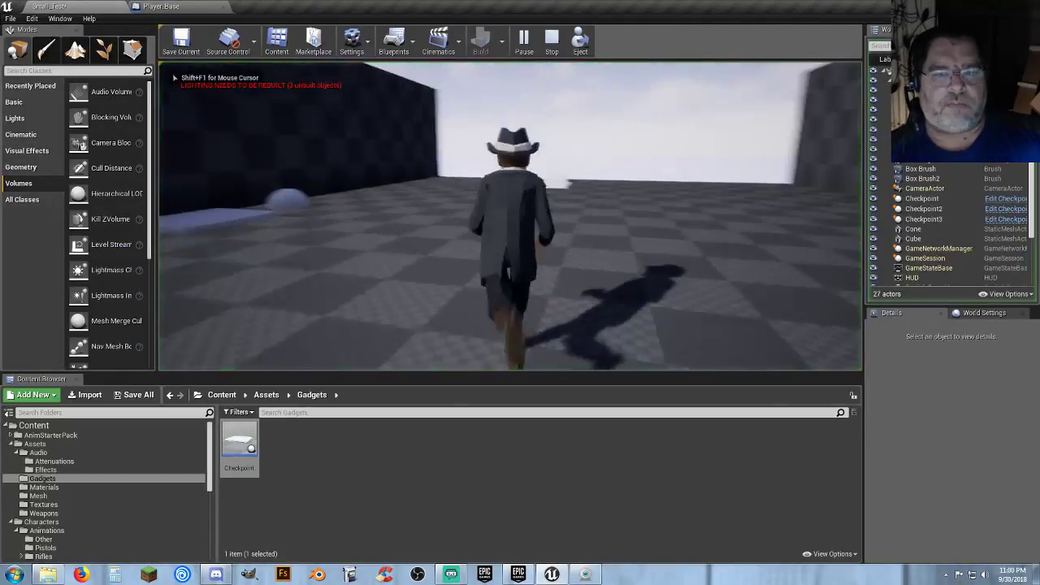
pyautogui.press('w')
pyautogui.press('k')
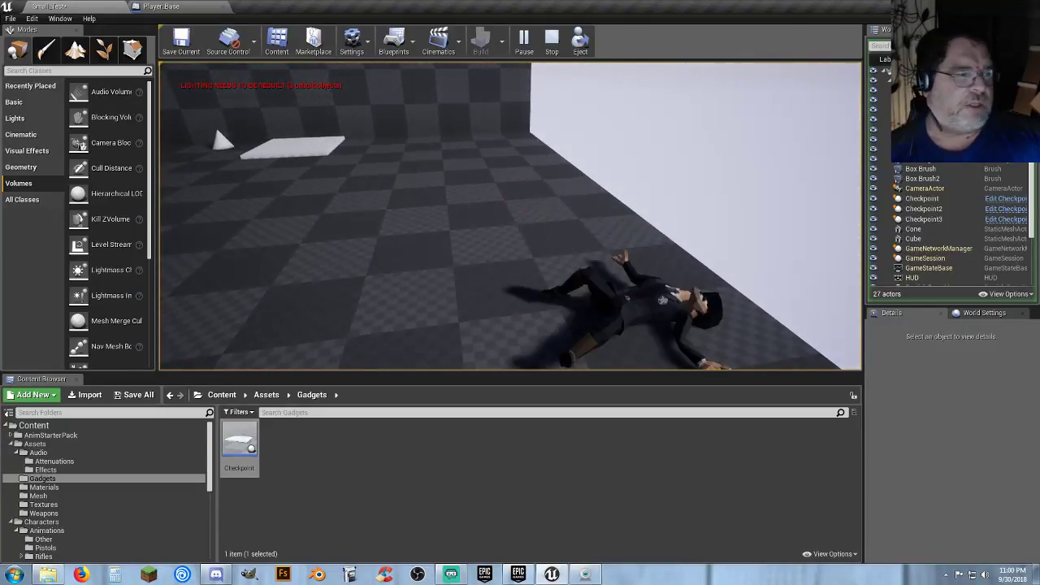
pyautogui.press('Escape')
# - Open the Death Function collapsed graph in Player_Base and align its Inputs node with Play Sound at Location
pyautogui.click(159, 7)
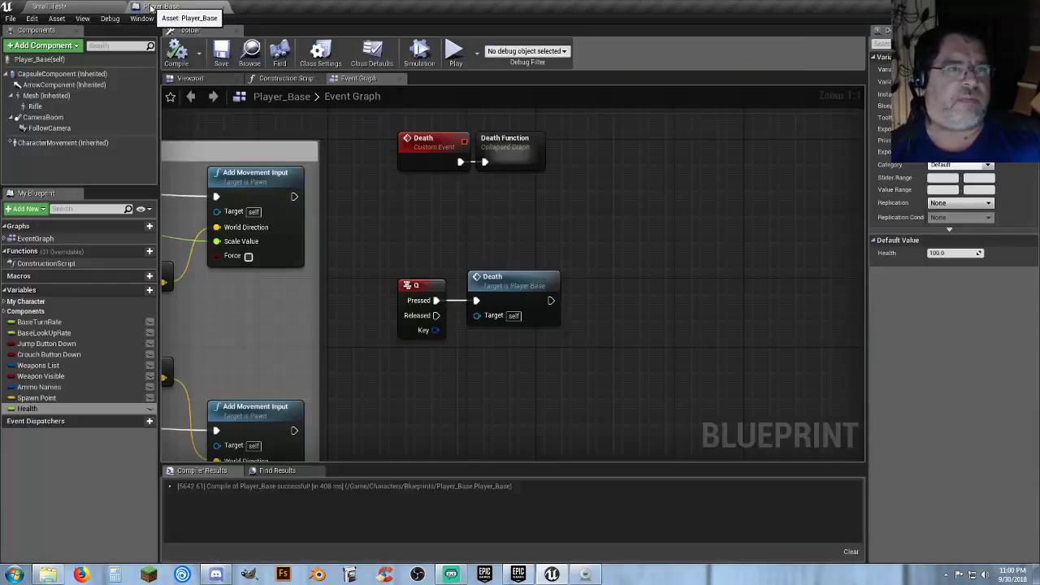
pyautogui.click(507, 160)
pyautogui.doubleClick(507, 159)
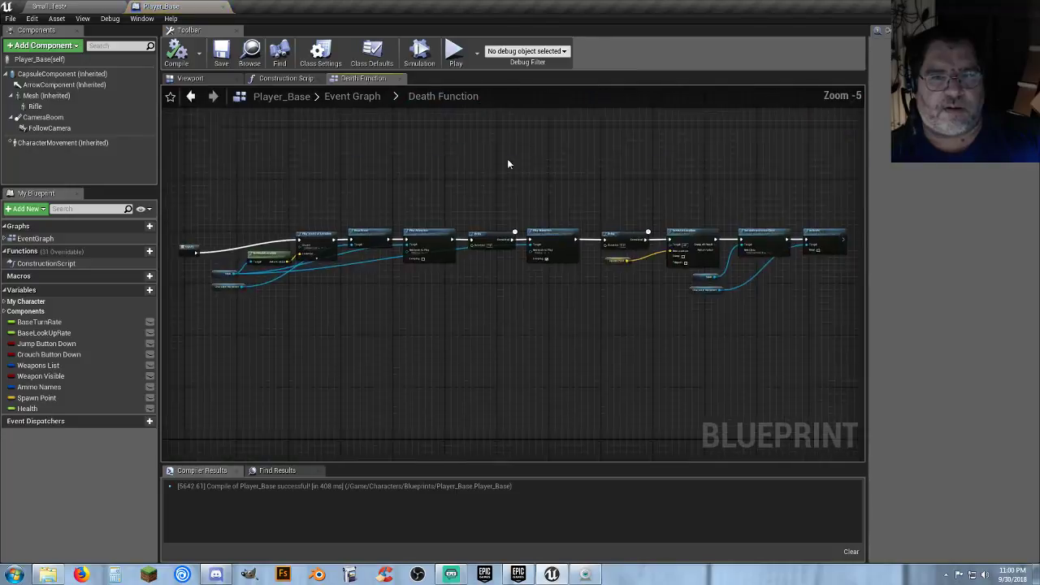
pyautogui.scroll(5, 262, 268)
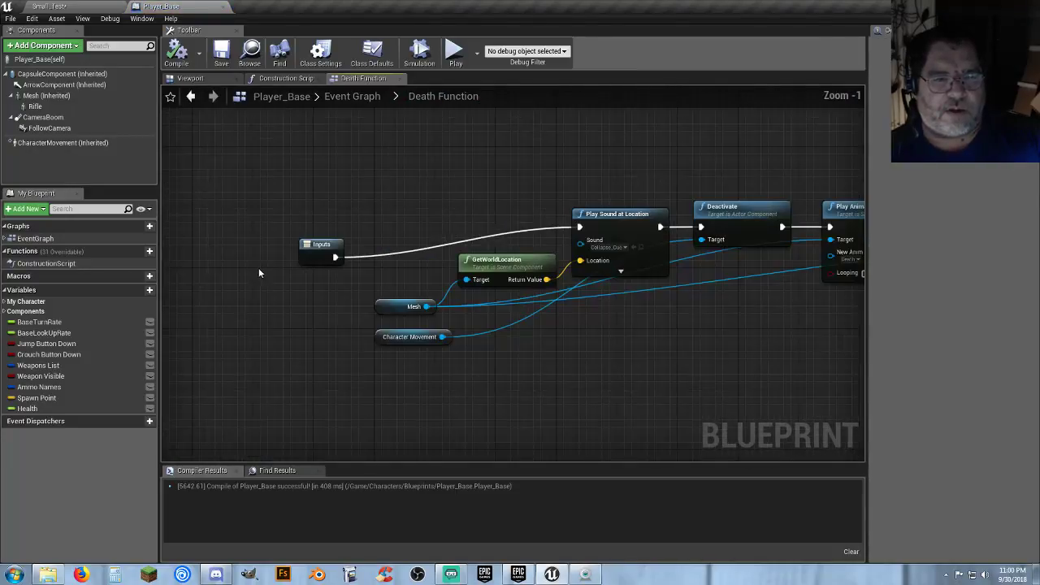
pyautogui.click(342, 214)
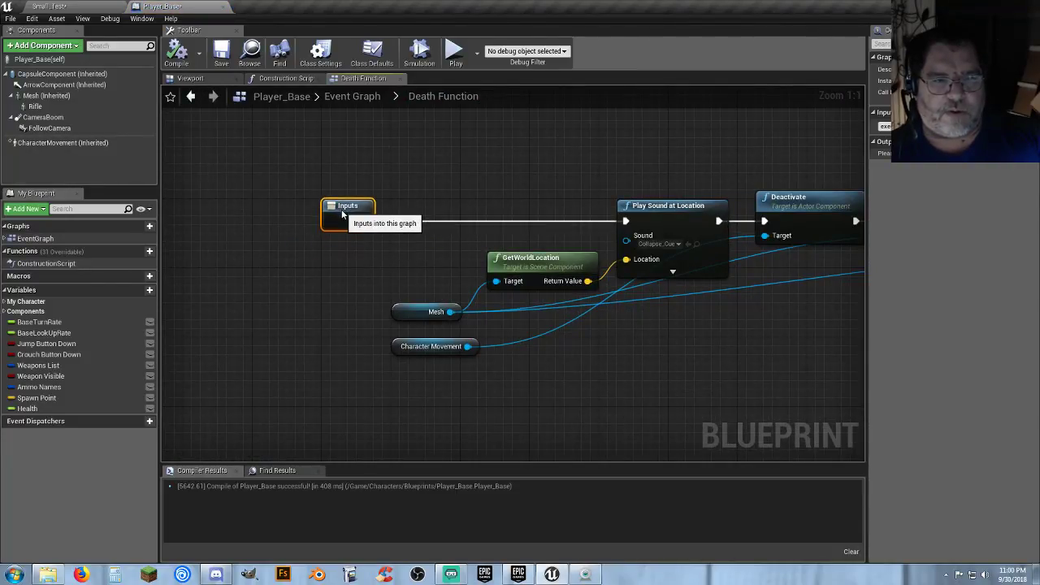
pyautogui.click(317, 294)
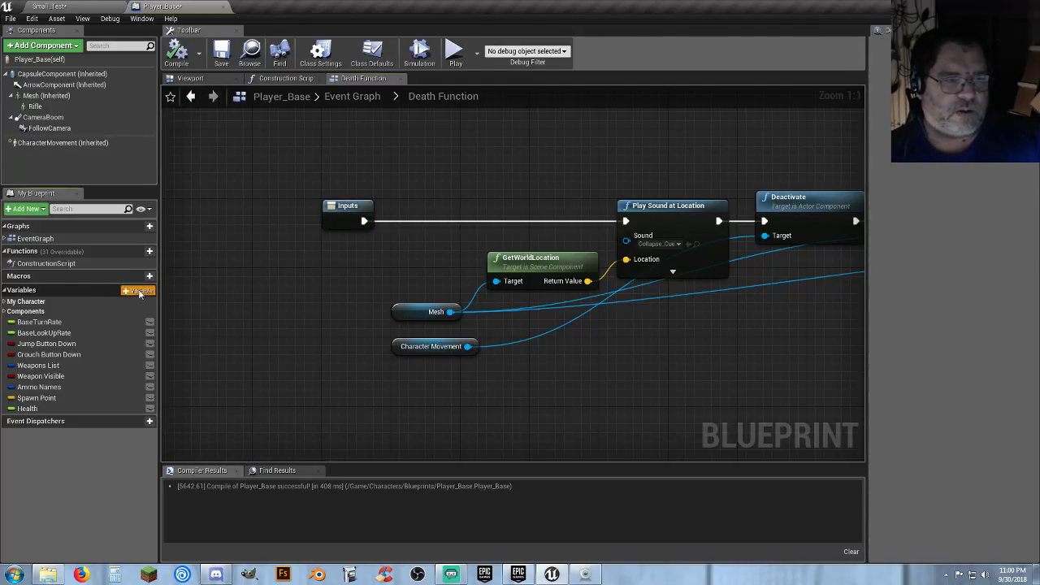
# - Create a Boolean variable named Is Dying in Player_Base
pyautogui.click(139, 291)
pyautogui.write('I')
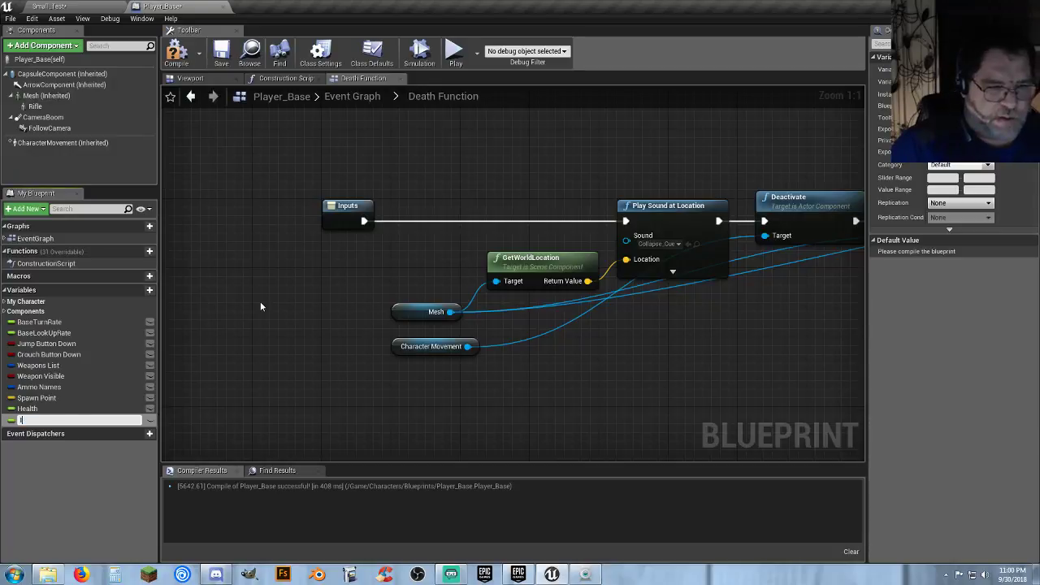
pyautogui.write('s Dying')
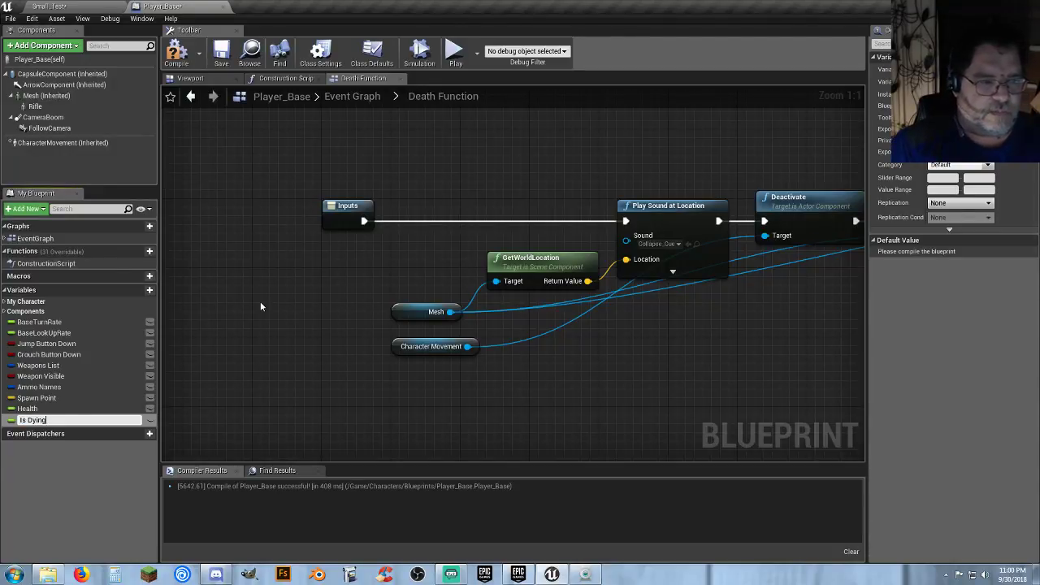
pyautogui.press('Return')
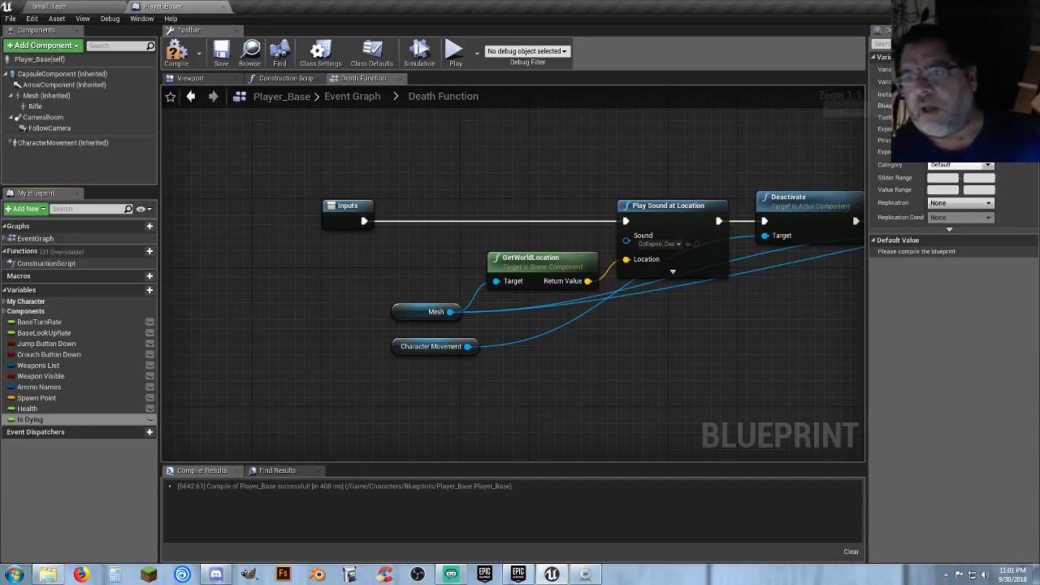
pyautogui.click(959, 82)
pyautogui.click(868, 109)
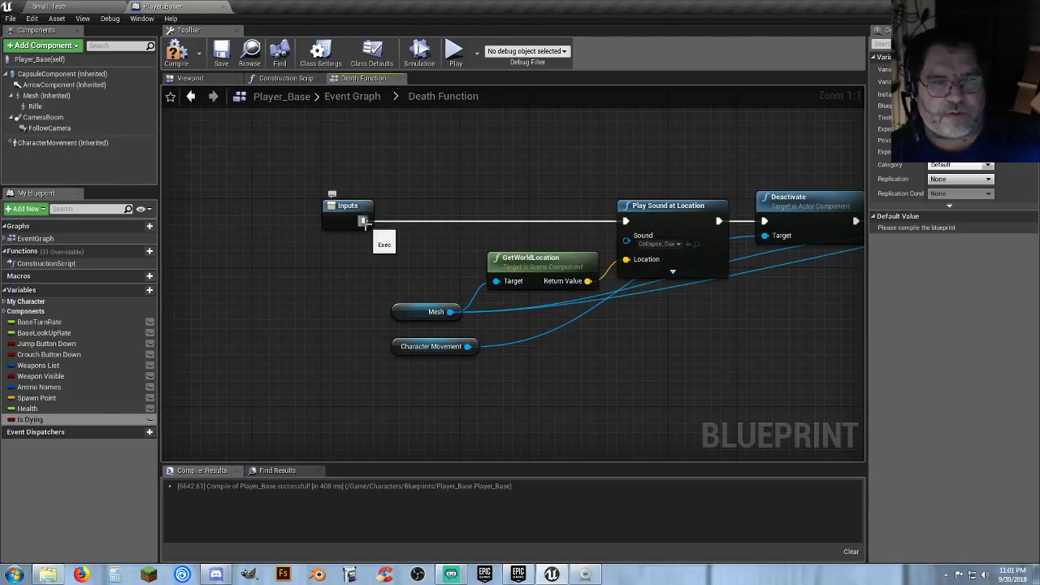
# - Insert a Branch between Inputs and Play Sound at Location, with the Is Dying variable as its Condition placed below Inputs
pyautogui.moveTo(364, 221); pyautogui.dragTo(418, 221)
pyautogui.write('bran')
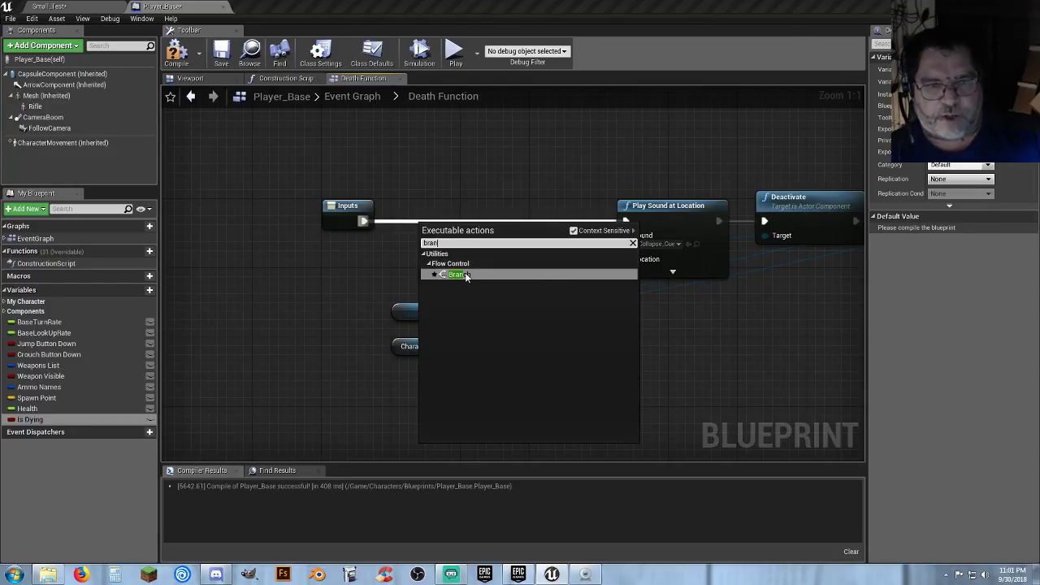
pyautogui.click(464, 273)
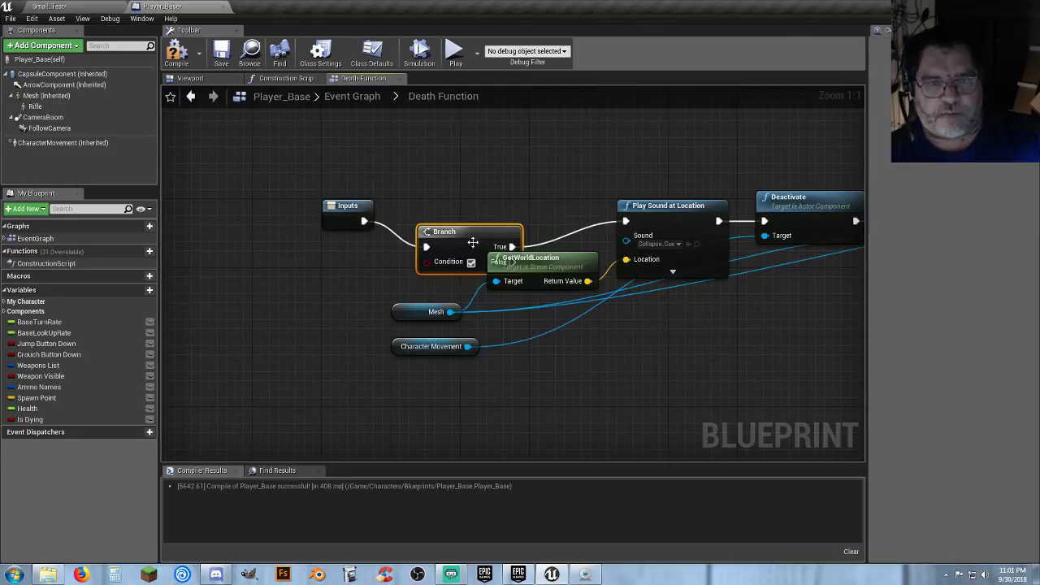
pyautogui.moveTo(472, 215); pyautogui.dragTo(437, 215)
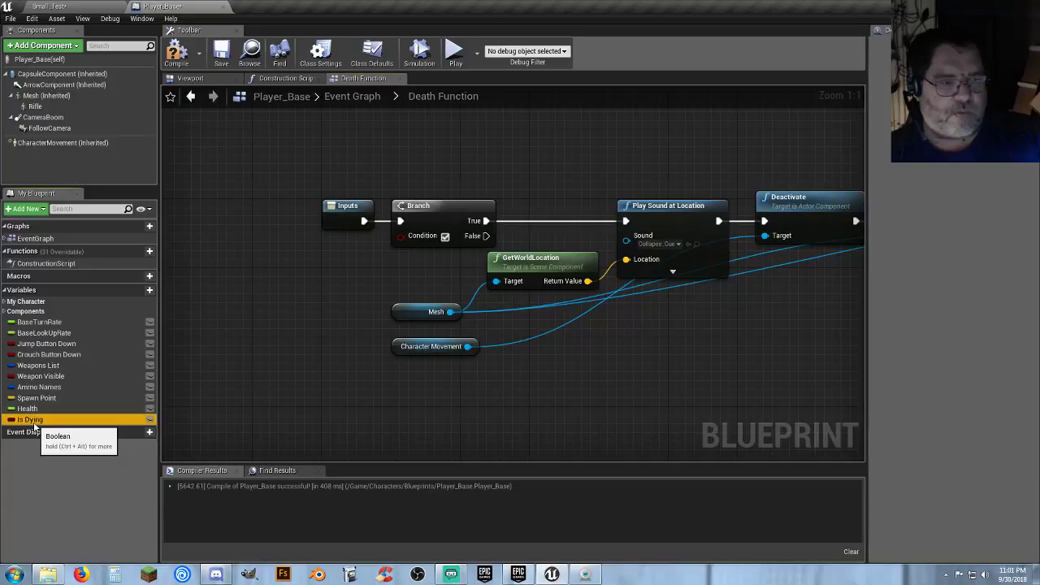
pyautogui.moveTo(30, 419); pyautogui.dragTo(402, 244)
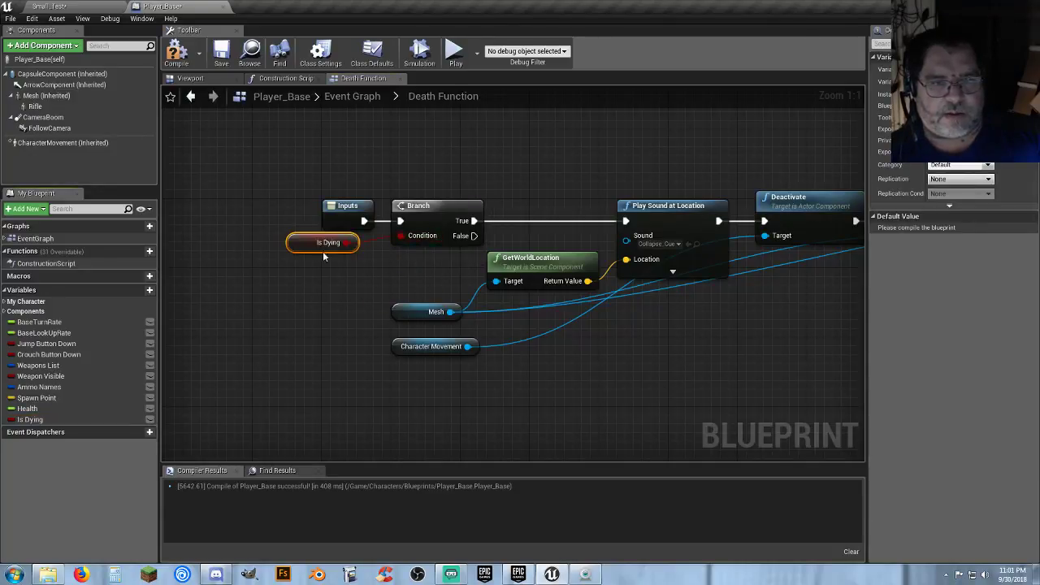
pyautogui.moveTo(297, 248); pyautogui.dragTo(334, 283)
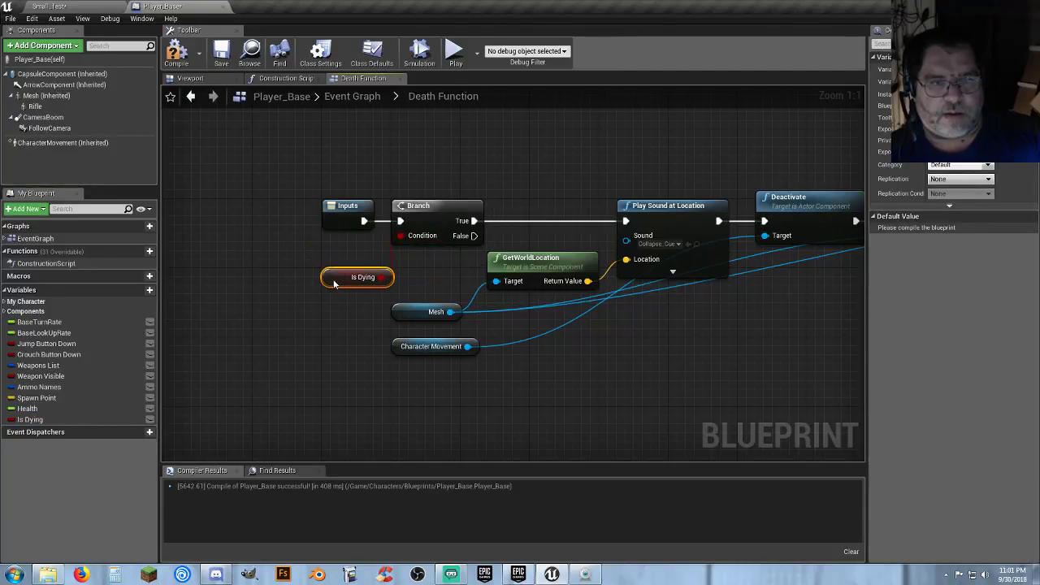
# - Reroute the Branch so that False instead of True runs Play Sound at Location, and shift the Branch slightly away from Inputs
pyautogui.keyDown('ctrl'); pyautogui.click(517, 222); pyautogui.keyUp('ctrl')
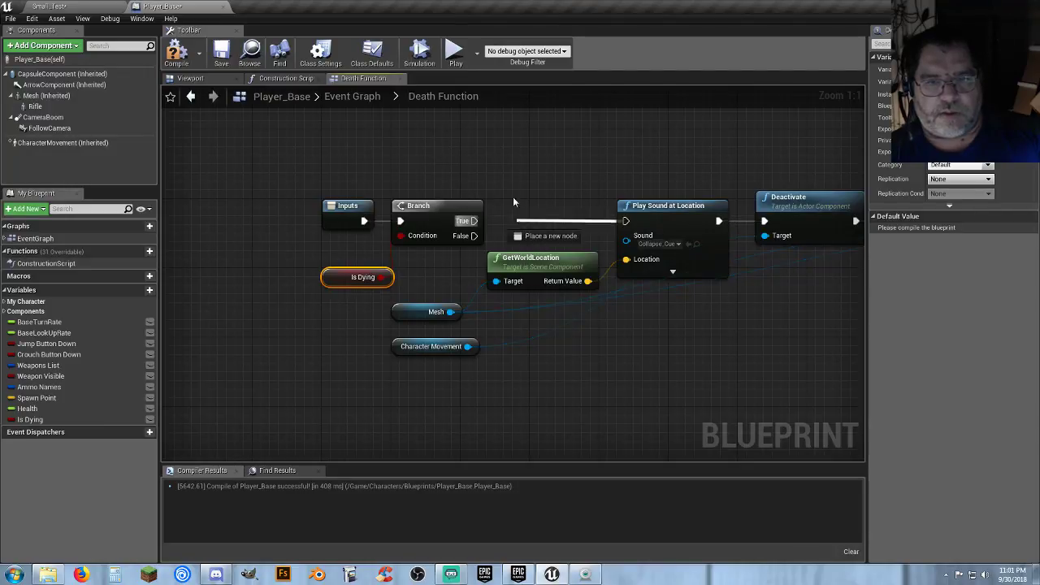
pyautogui.click(513, 197)
pyautogui.moveTo(473, 235); pyautogui.dragTo(619, 221)
pyautogui.moveTo(581, 197); pyautogui.dragTo(546, 200, button='right')
pyautogui.moveTo(415, 209); pyautogui.dragTo(429, 213)
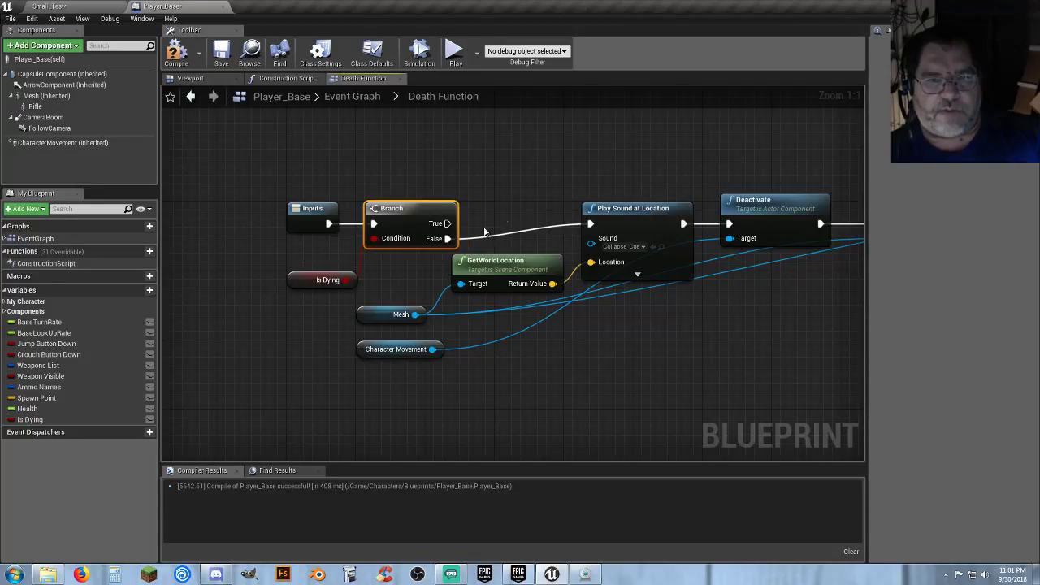
pyautogui.moveTo(490, 192); pyautogui.dragTo(458, 187, button='right')
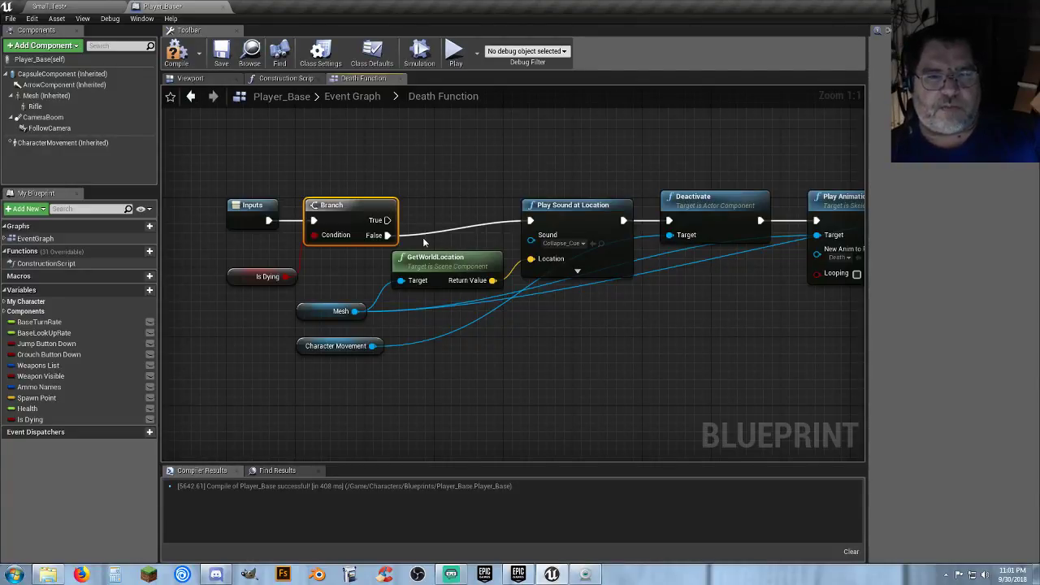
# - Insert a SET Is Dying node with Is Dying enabled between the Branch's False output and Play Sound at Location
pyautogui.moveTo(681, 350); pyautogui.dragTo(648, 347, button='right')
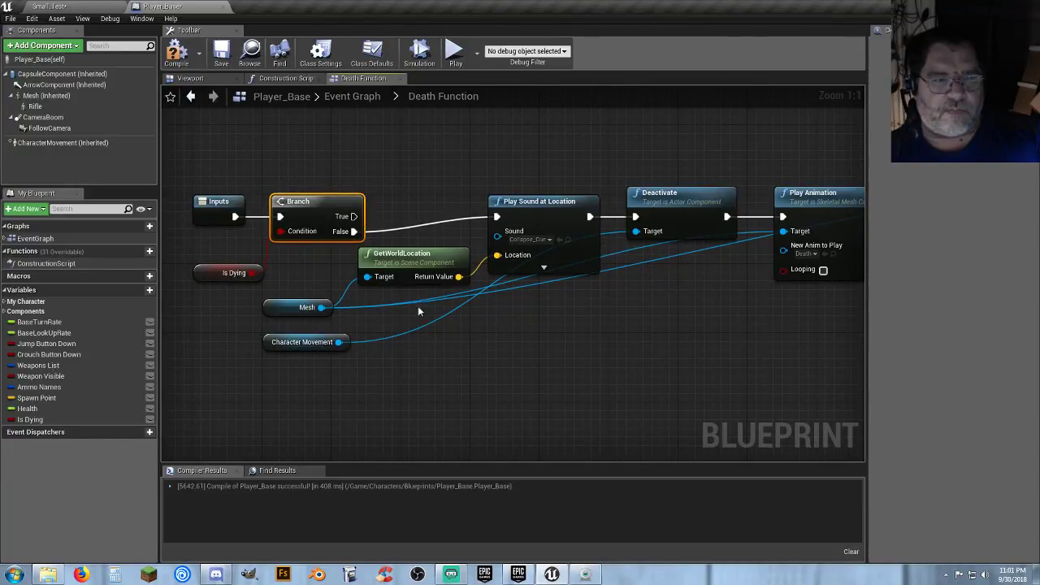
pyautogui.click(397, 339)
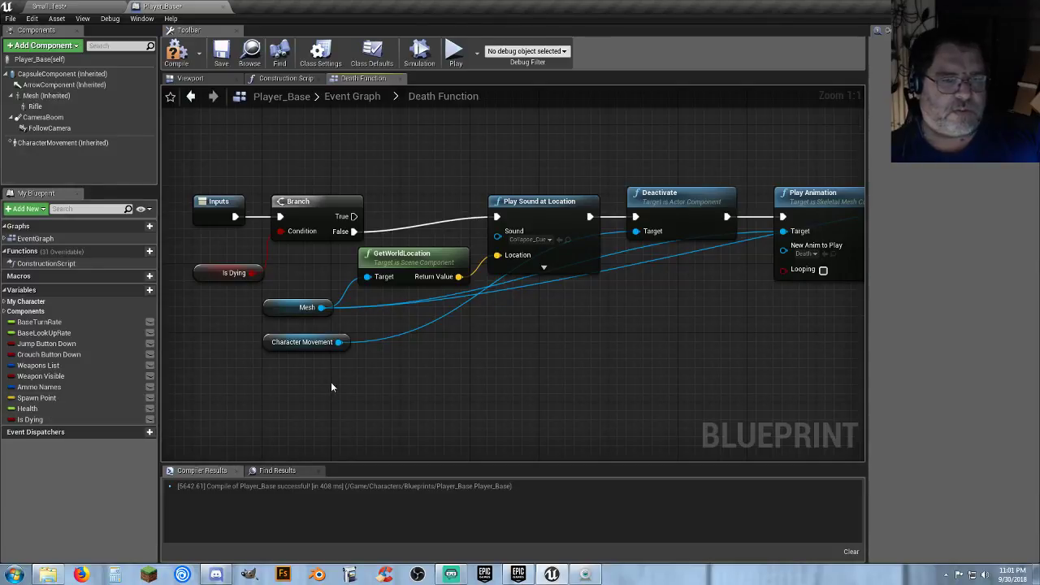
pyautogui.click(32, 421)
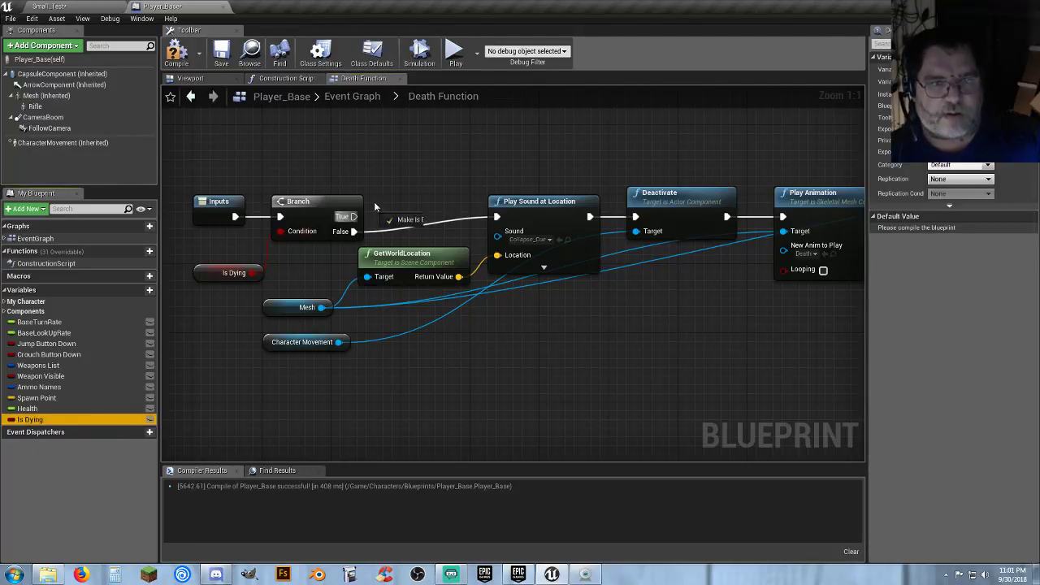
pyautogui.click(407, 191)
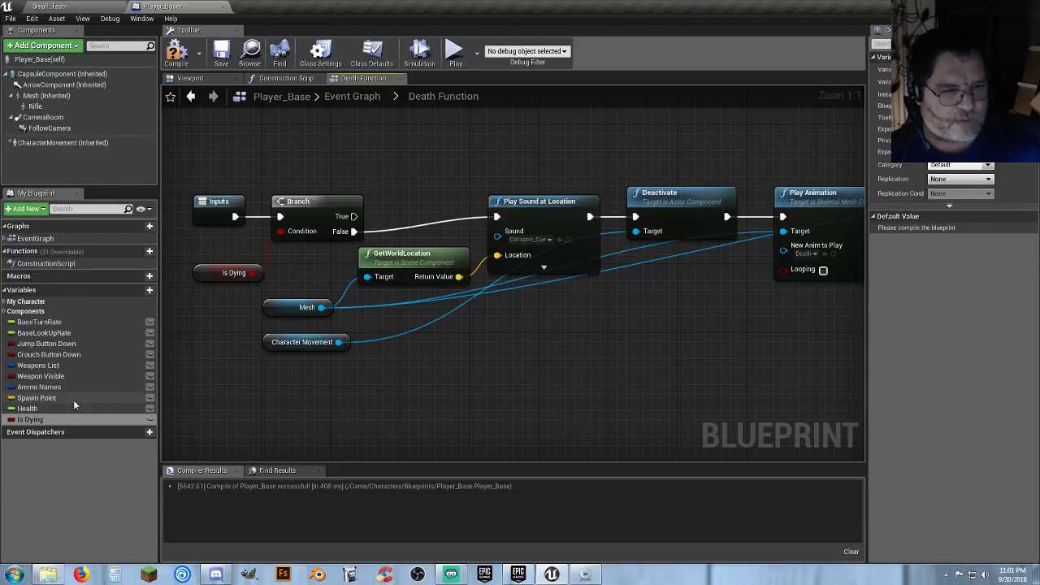
pyautogui.moveTo(33, 420); pyautogui.dragTo(353, 233)
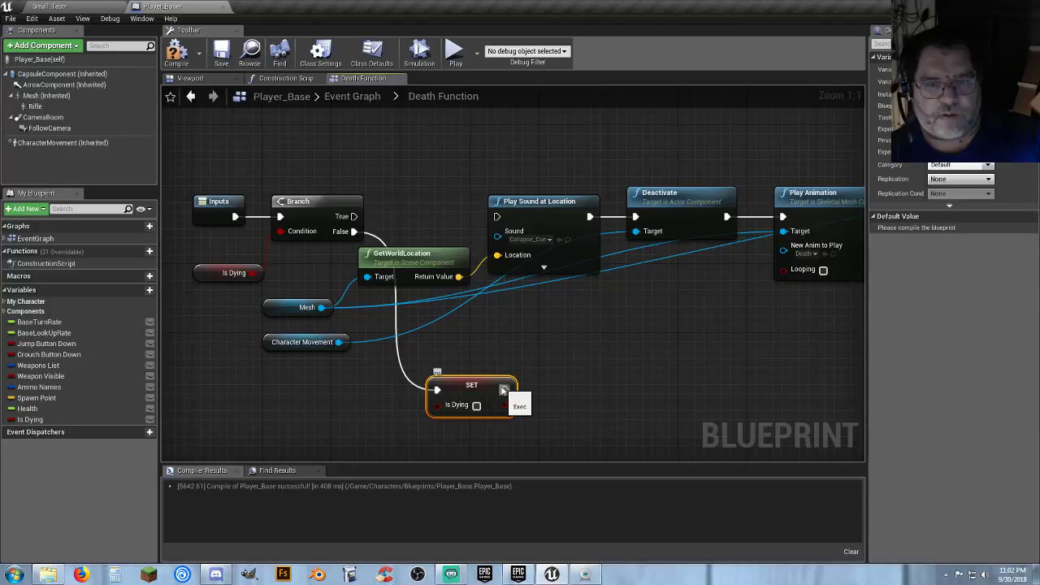
pyautogui.moveTo(504, 390); pyautogui.dragTo(498, 218)
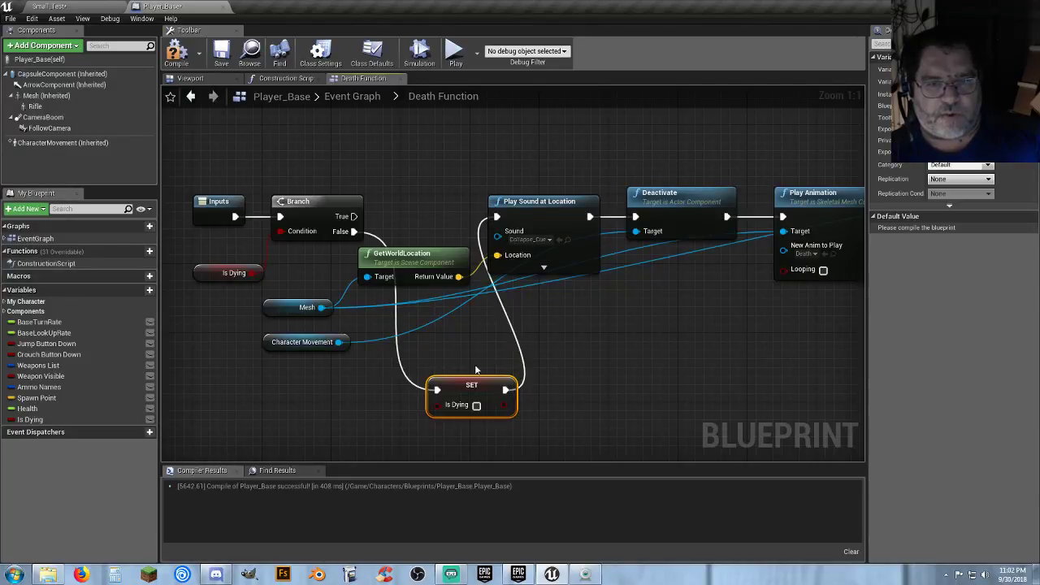
pyautogui.moveTo(450, 387); pyautogui.dragTo(404, 202)
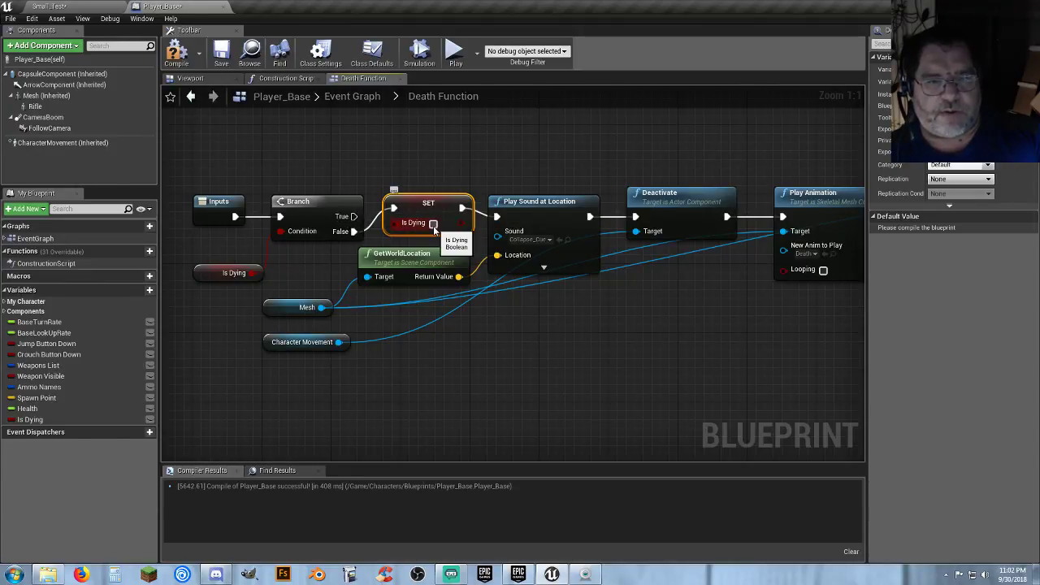
pyautogui.click(433, 224)
pyautogui.click(466, 355)
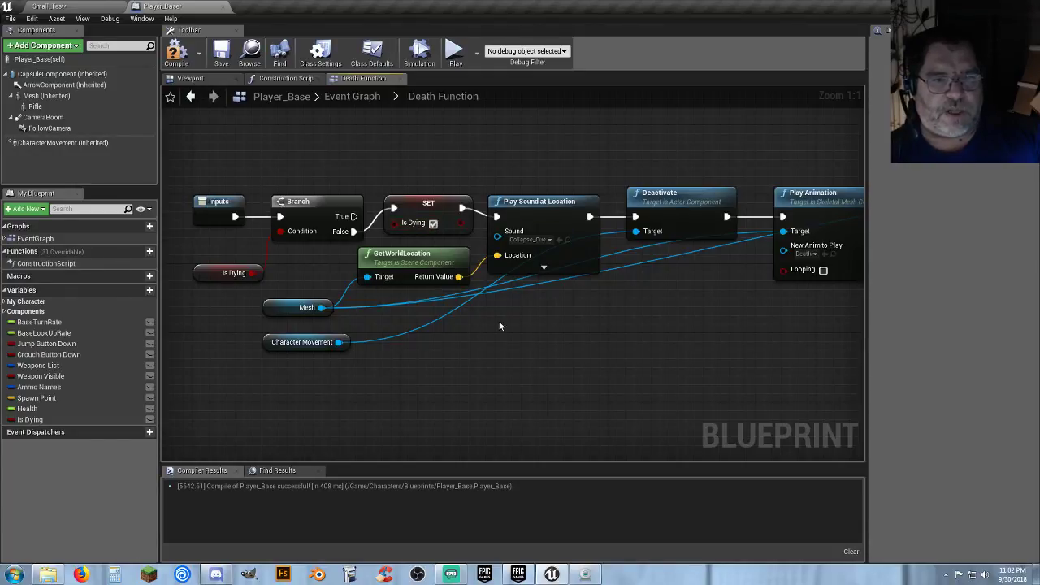
# - Insert a SET Is Dying node with Is Dying disabled between Activate and Outputs, then compile and save Player_Base
pyautogui.moveTo(712, 342); pyautogui.dragTo(50, 358, button='right')
pyautogui.moveTo(760, 354); pyautogui.dragTo(417, 368, button='right')
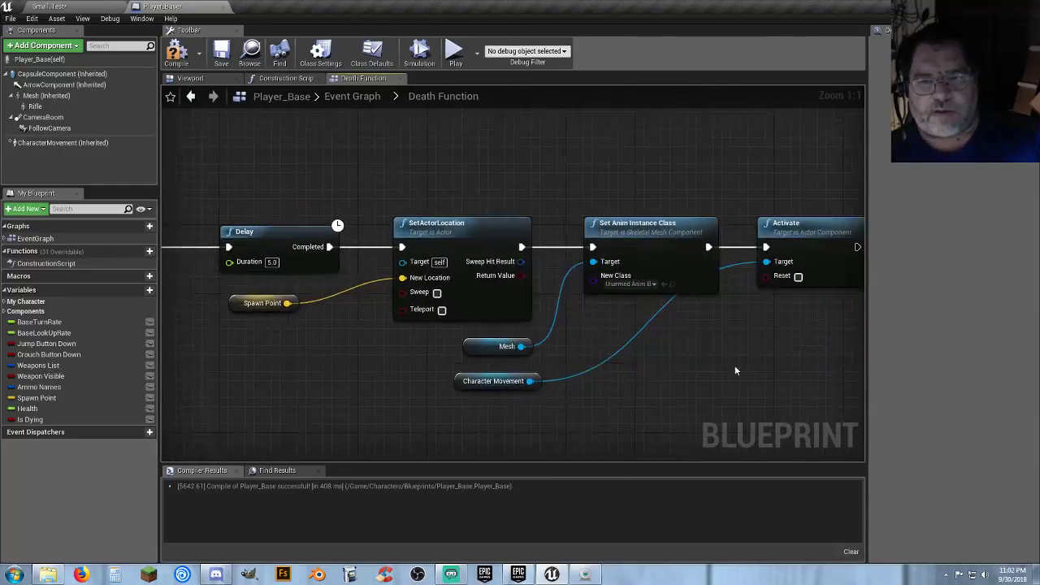
pyautogui.moveTo(735, 365); pyautogui.dragTo(402, 361, button='right')
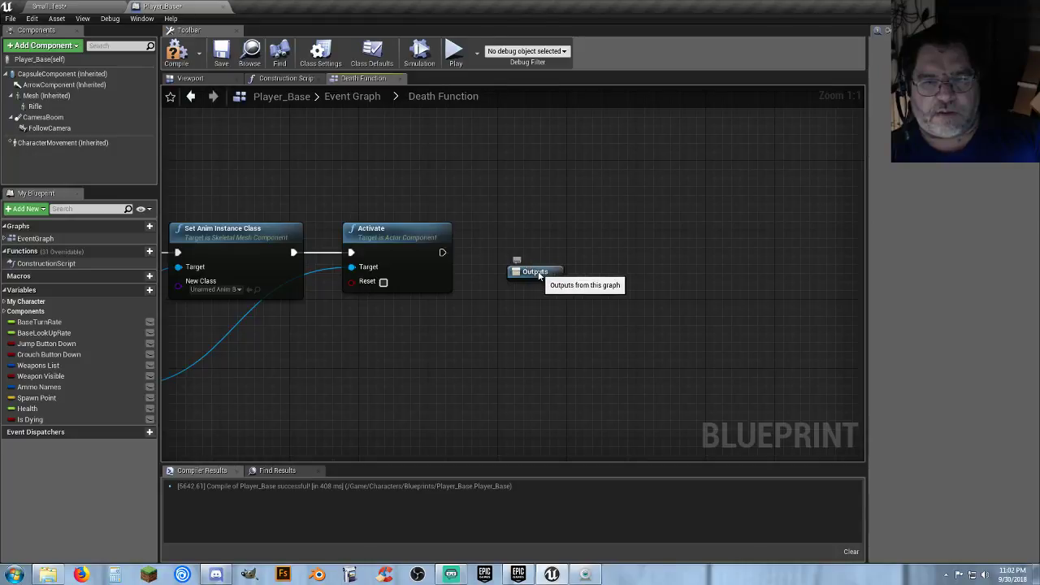
pyautogui.moveTo(531, 270); pyautogui.dragTo(660, 234)
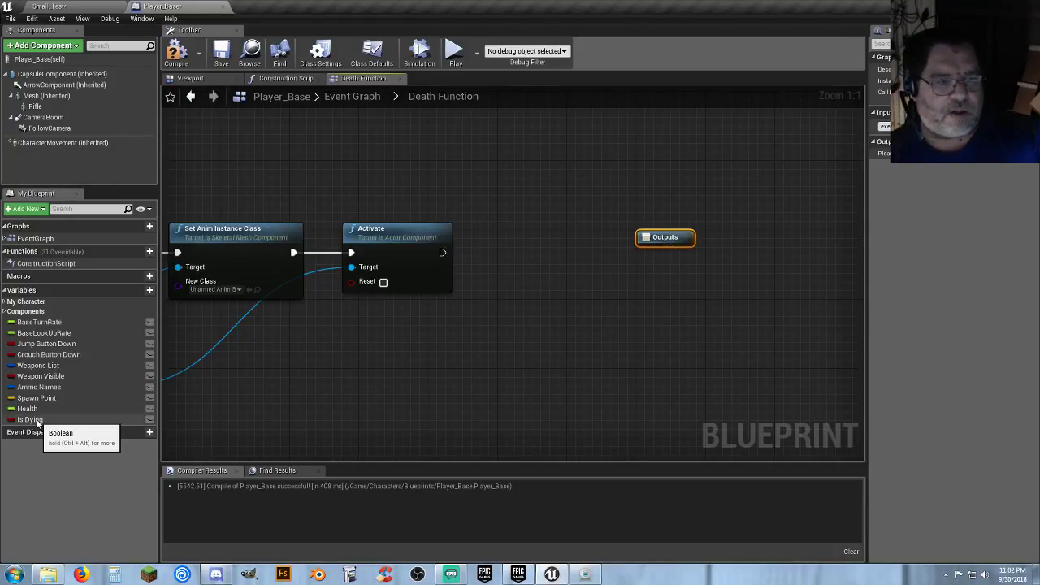
pyautogui.keyDown('alt'); pyautogui.moveTo(31, 420); pyautogui.dragTo(611, 243); pyautogui.keyUp('alt')
pyautogui.click(330, 136)
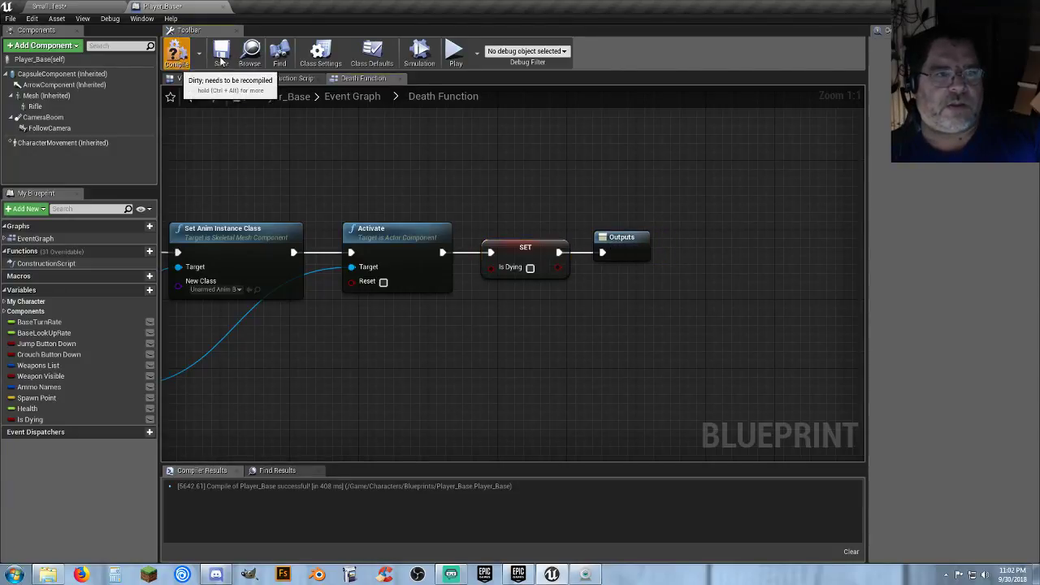
pyautogui.click(177, 55)
pyautogui.click(221, 52)
# - Play-test the Small_Test level, walking the character around the checkpoints and triggering its death repeatedly, and stop the session
pyautogui.click(82, 9)
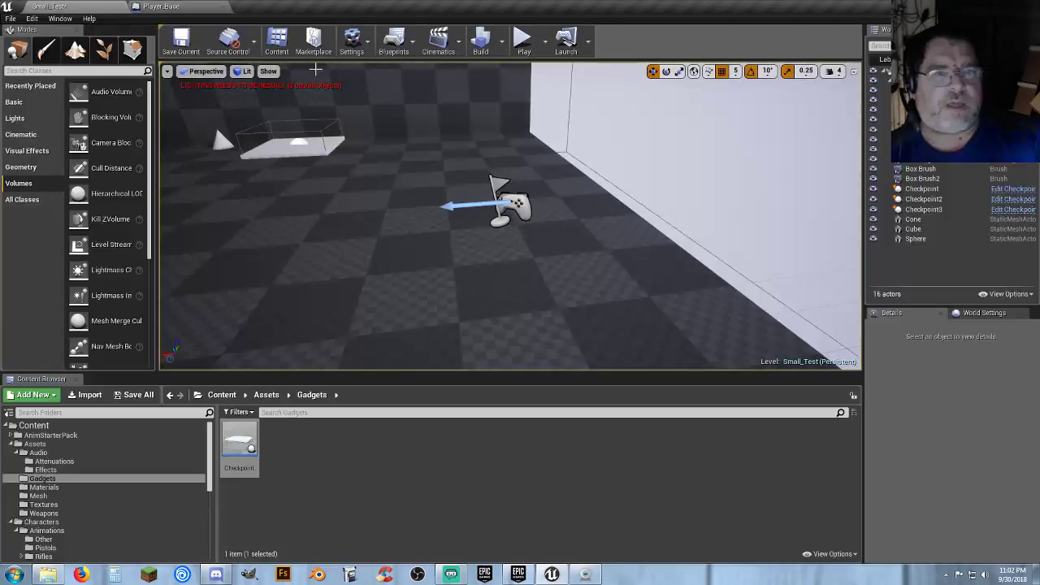
pyautogui.click(521, 40)
pyautogui.press('w')
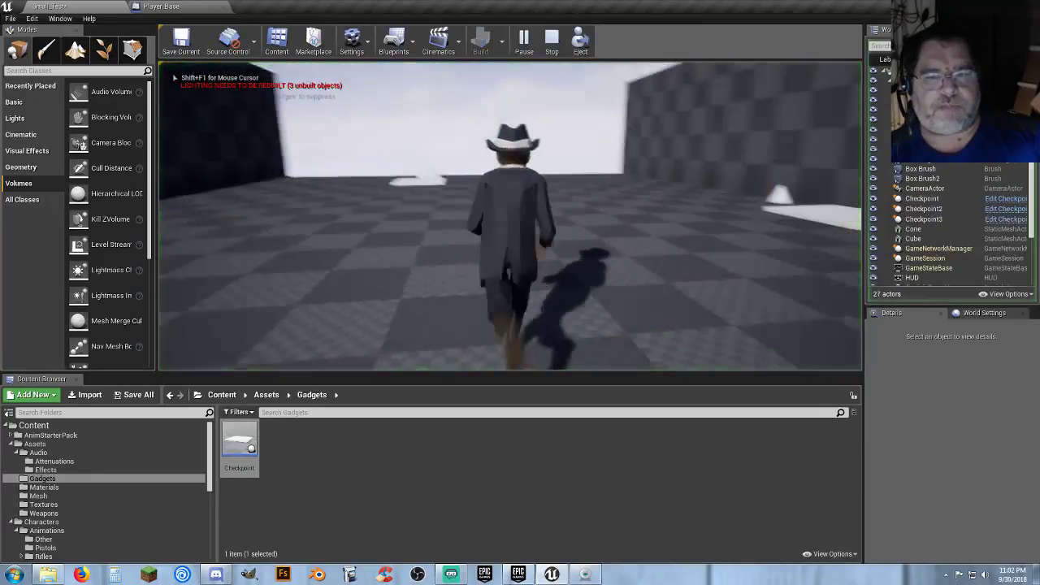
pyautogui.press('k')
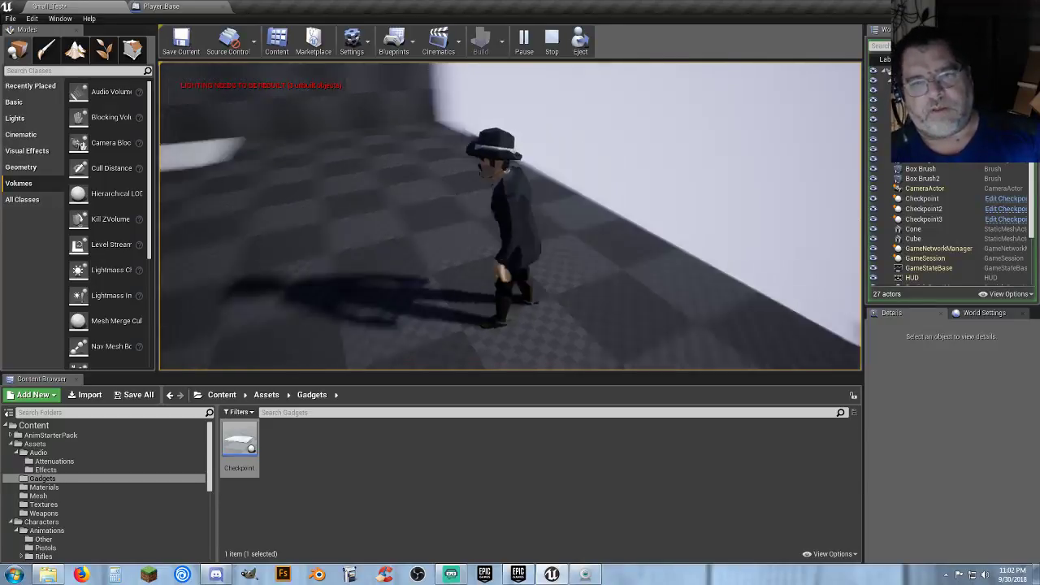
pyautogui.press('w')
pyautogui.press('w')
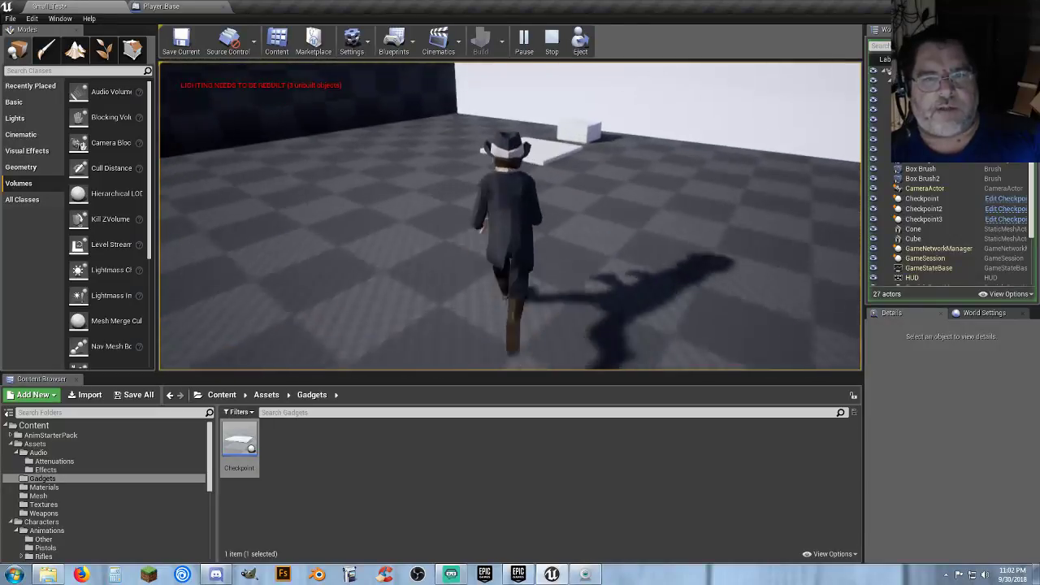
pyautogui.press('w')
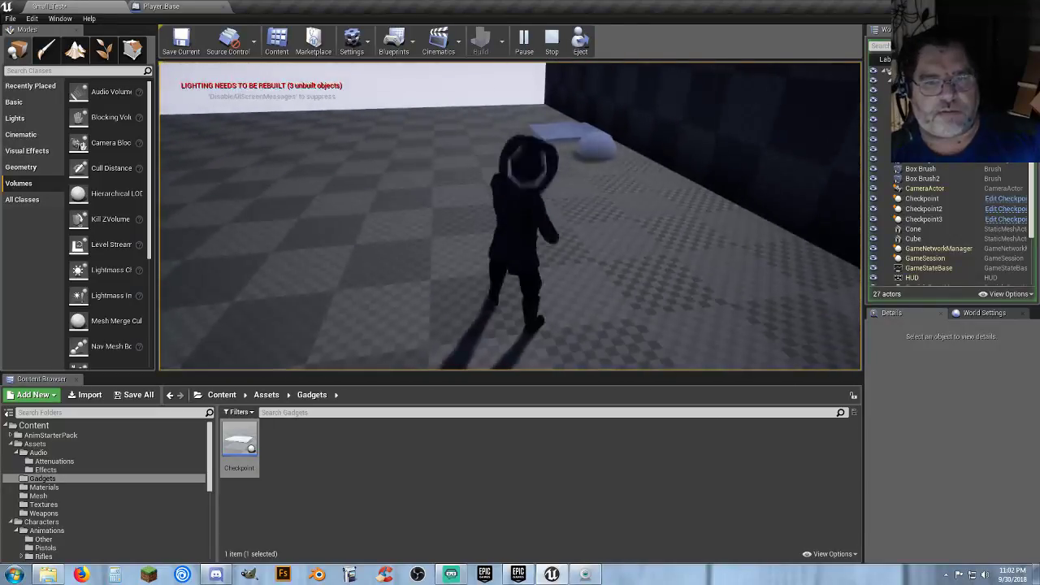
pyautogui.press('k')
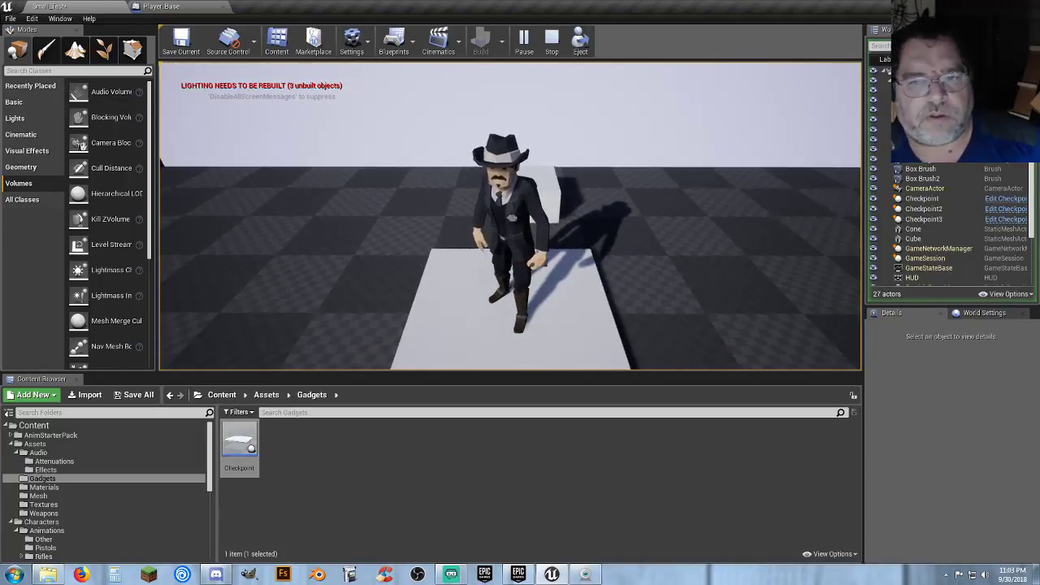
pyautogui.press('w')
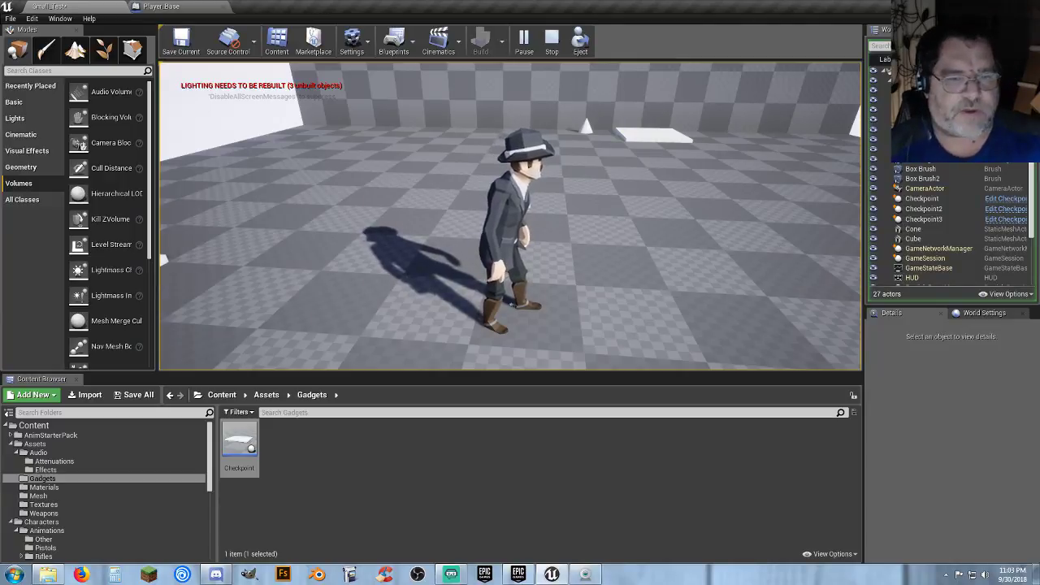
pyautogui.press('k')
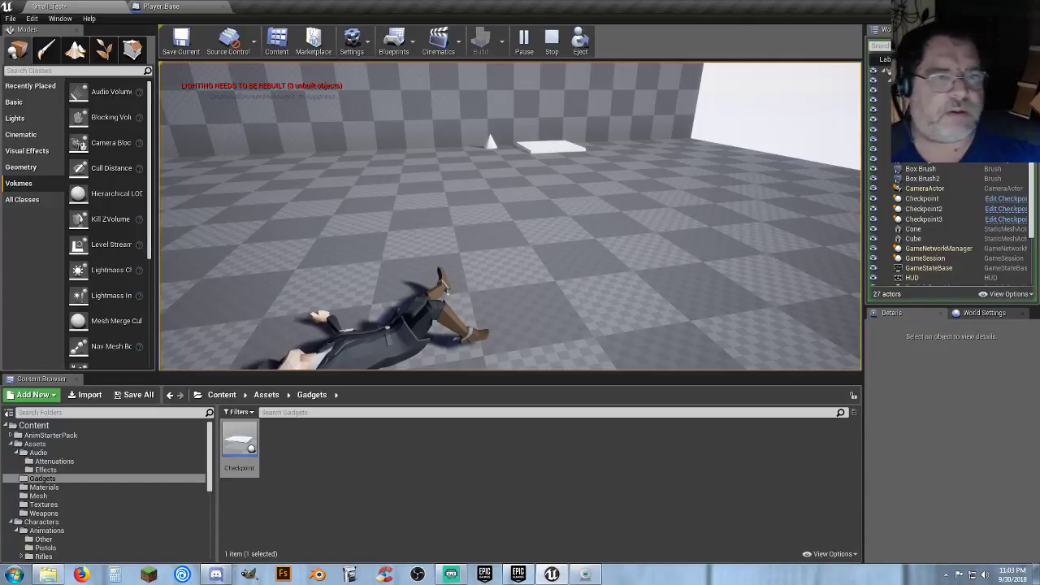
pyautogui.press('Escape')
# - Review the Death Function graph in Player_Base from Outputs back to Inputs, and close the blueprint
pyautogui.click(186, 7)
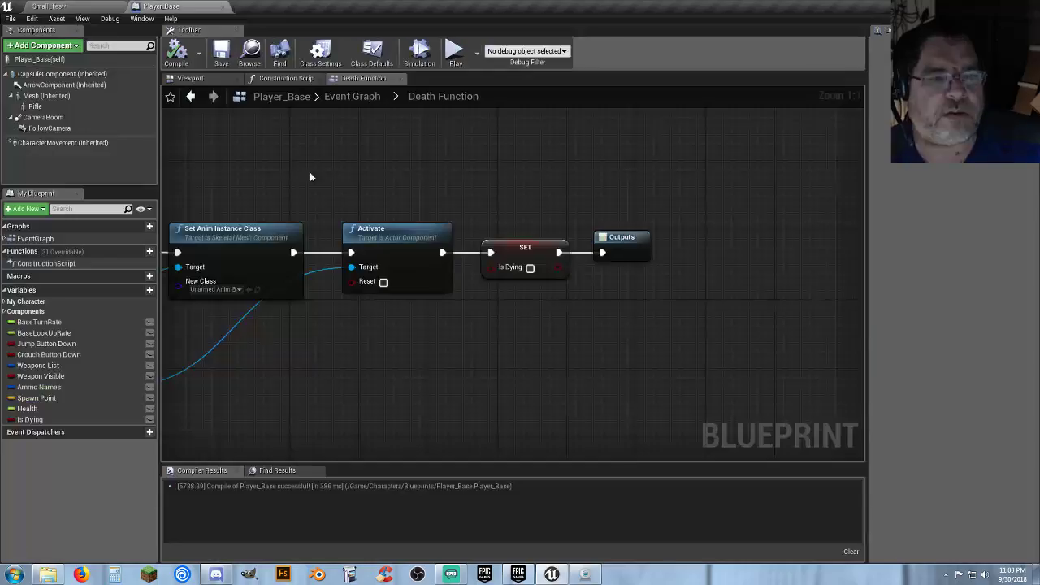
pyautogui.moveTo(211, 354); pyautogui.dragTo(162, 354, button='right')
pyautogui.moveTo(373, 360); pyautogui.dragTo(813, 345, button='right')
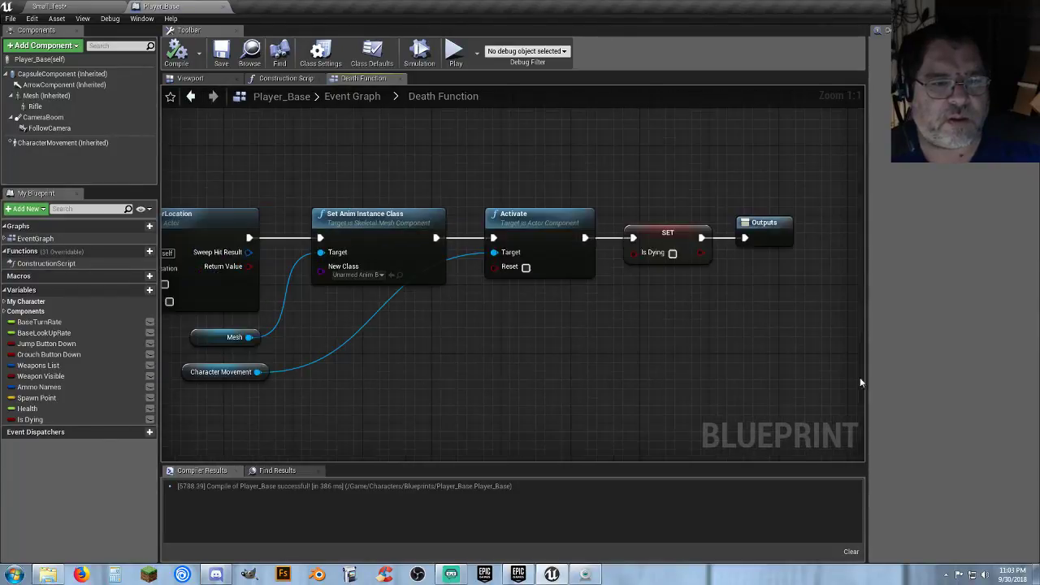
pyautogui.moveTo(305, 408); pyautogui.dragTo(833, 382, button='right')
pyautogui.moveTo(340, 389); pyautogui.dragTo(778, 384, button='right')
pyautogui.moveTo(300, 371); pyautogui.dragTo(447, 394, button='right')
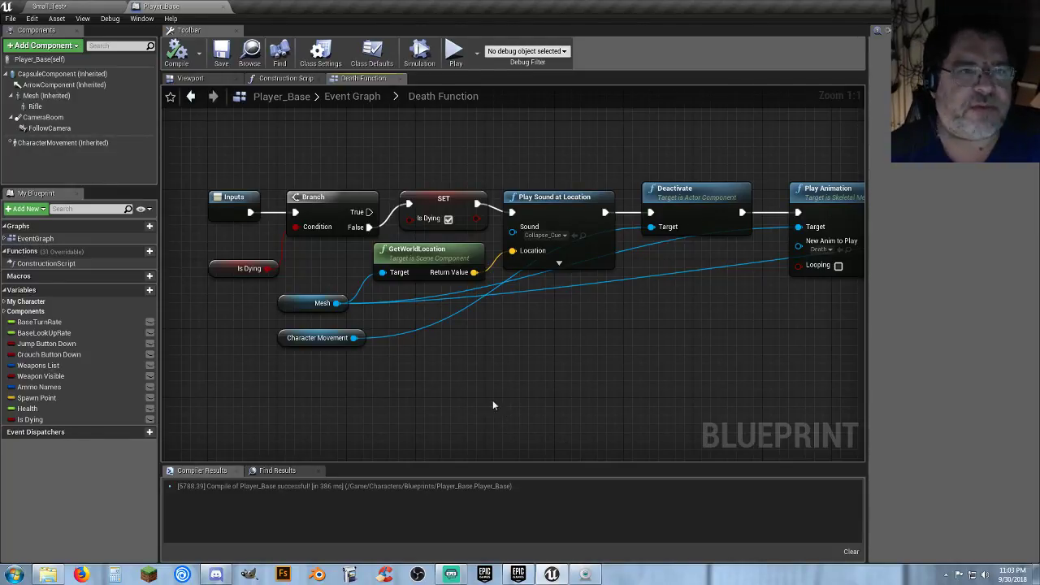
pyautogui.click(221, 7)
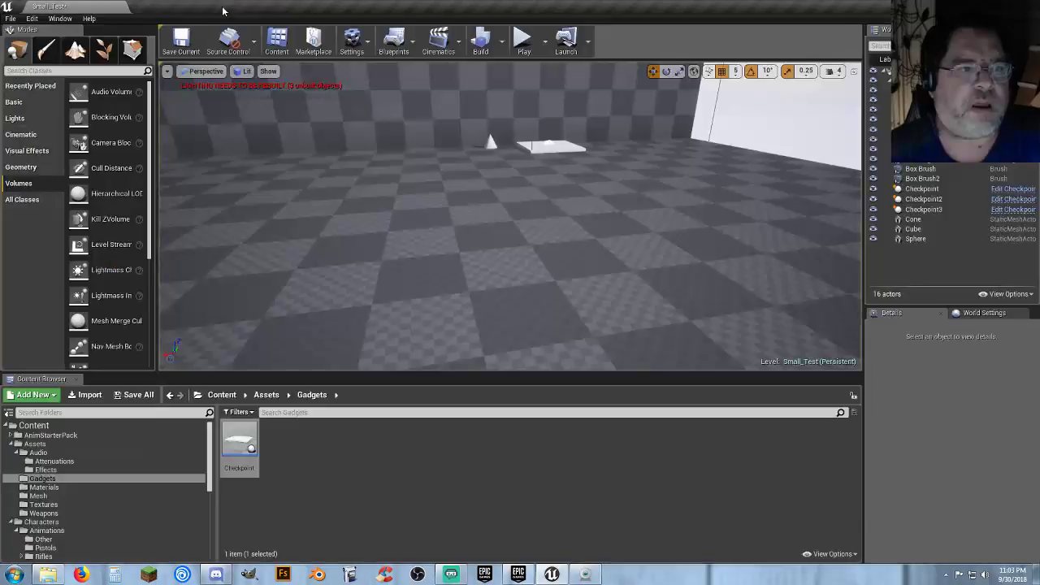
# - Build the lighting of the Small_Test level
pyautogui.click(502, 41)
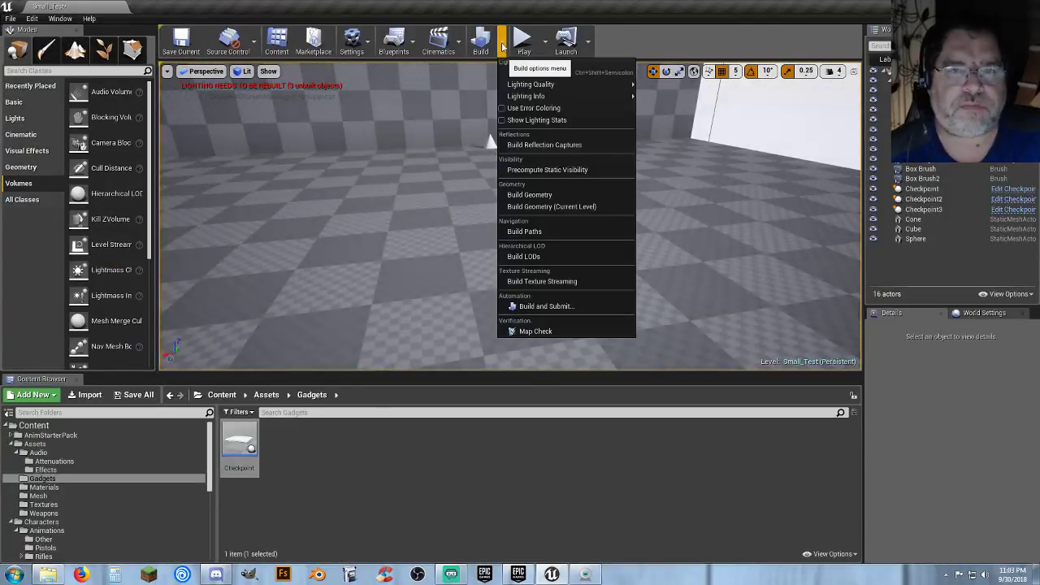
pyautogui.click(539, 72)
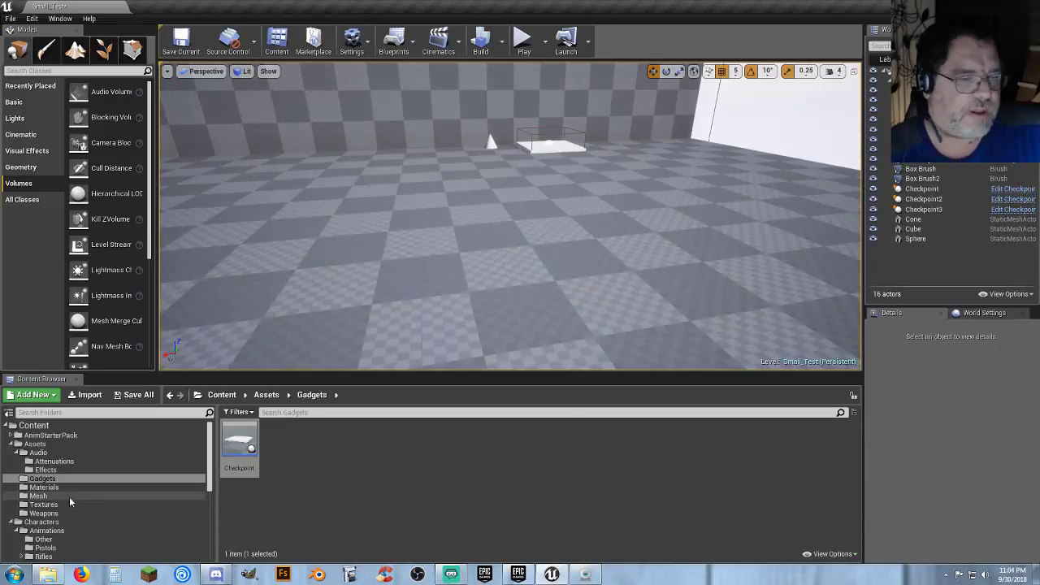
pyautogui.moveTo(603, 250)
pyautogui.mouseDown(button='right')
pyautogui.moveTo(418, 265)
pyautogui.moveTo(603, 250)
pyautogui.mouseUp(button='right')
pyautogui.press('s')
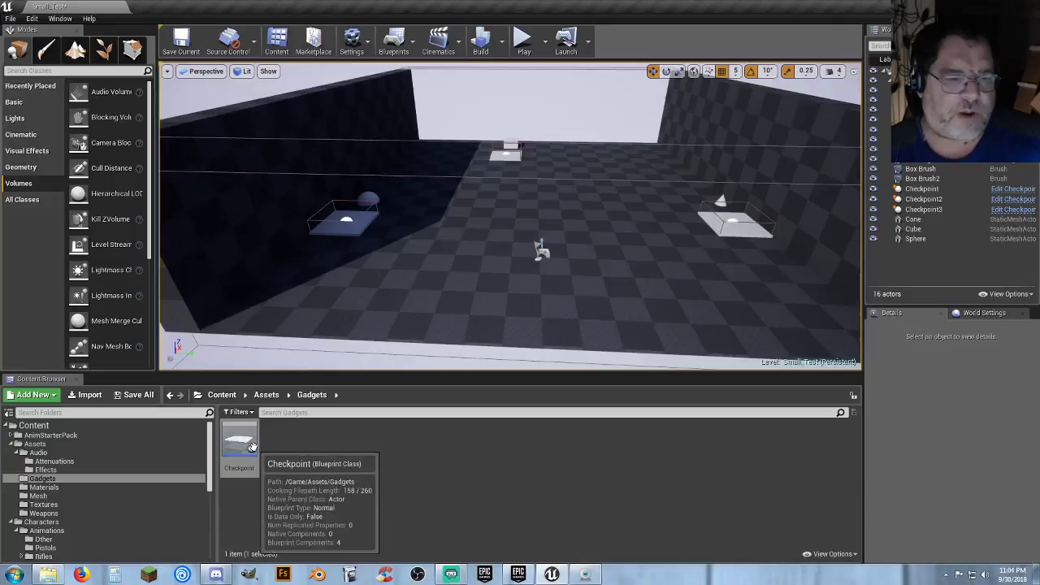
pyautogui.moveTo(458, 258); pyautogui.dragTo(459, 253, button='right')
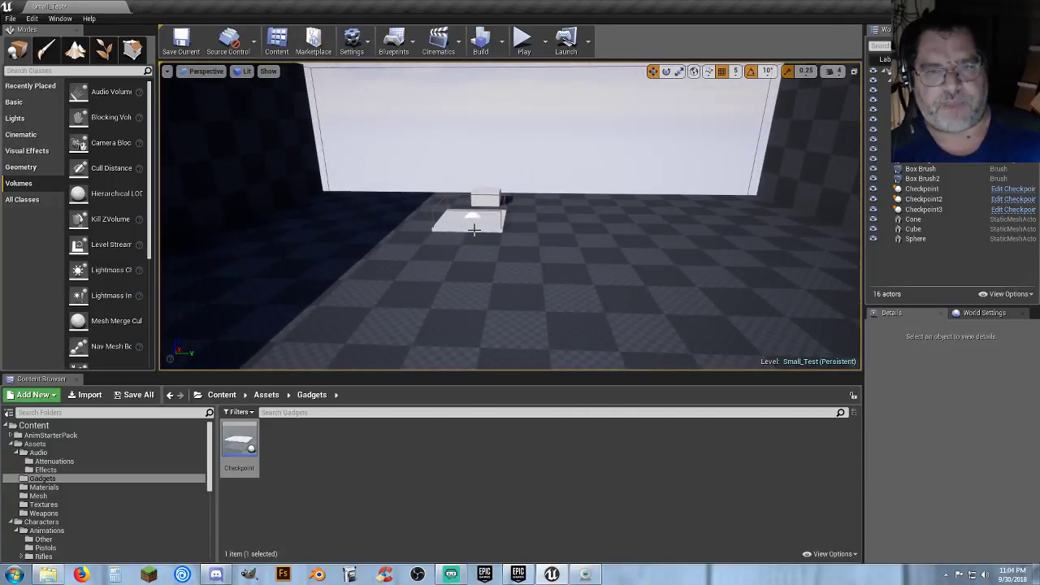
# - Open the Checkpoint blueprint from the Gadgets folder and show its component preview
pyautogui.click(474, 226)
pyautogui.click(405, 460)
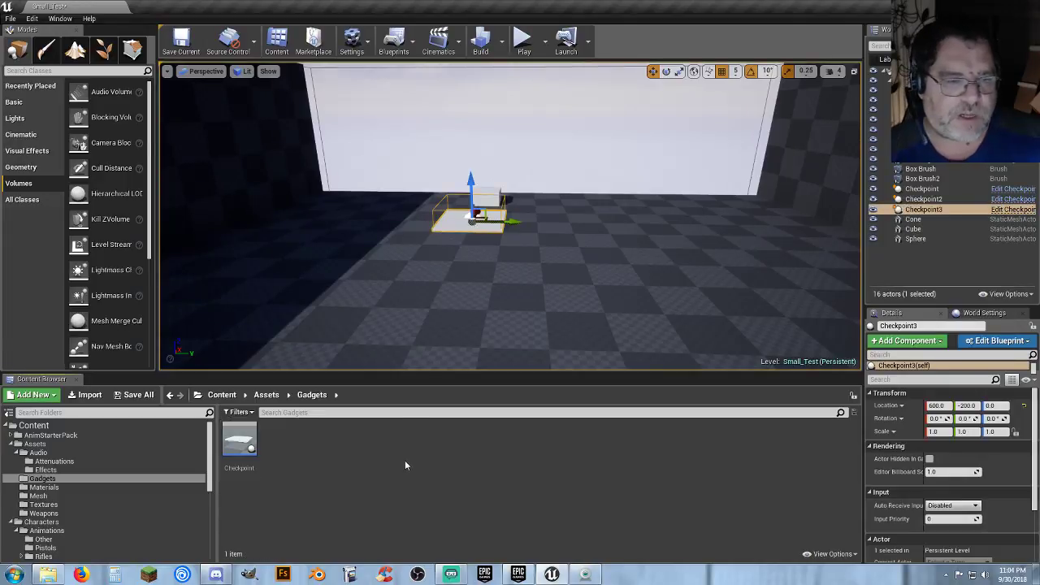
pyautogui.click(246, 435)
pyautogui.doubleClick(246, 436)
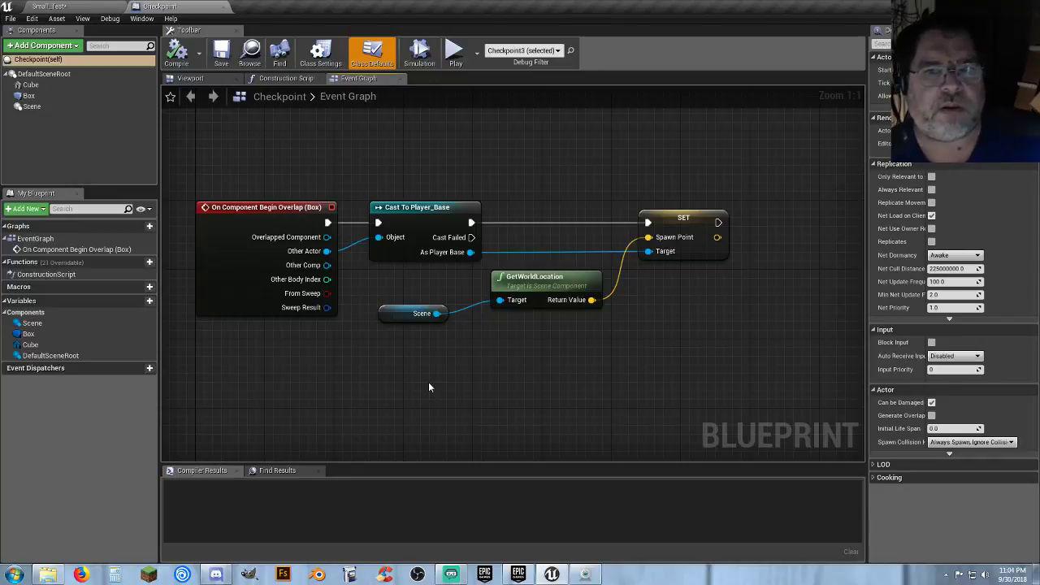
pyautogui.click(195, 78)
# - Enable Hidden in Game for the Checkpoint's Cube component, compiling and saving the blueprint while testing the option
pyautogui.click(30, 84)
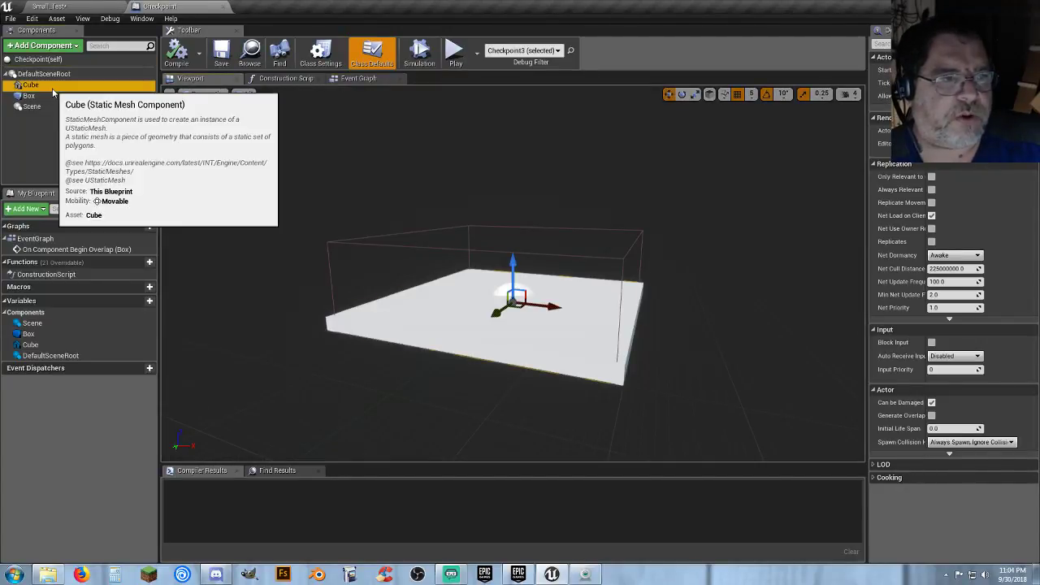
pyautogui.scroll(-8, 898, 327)
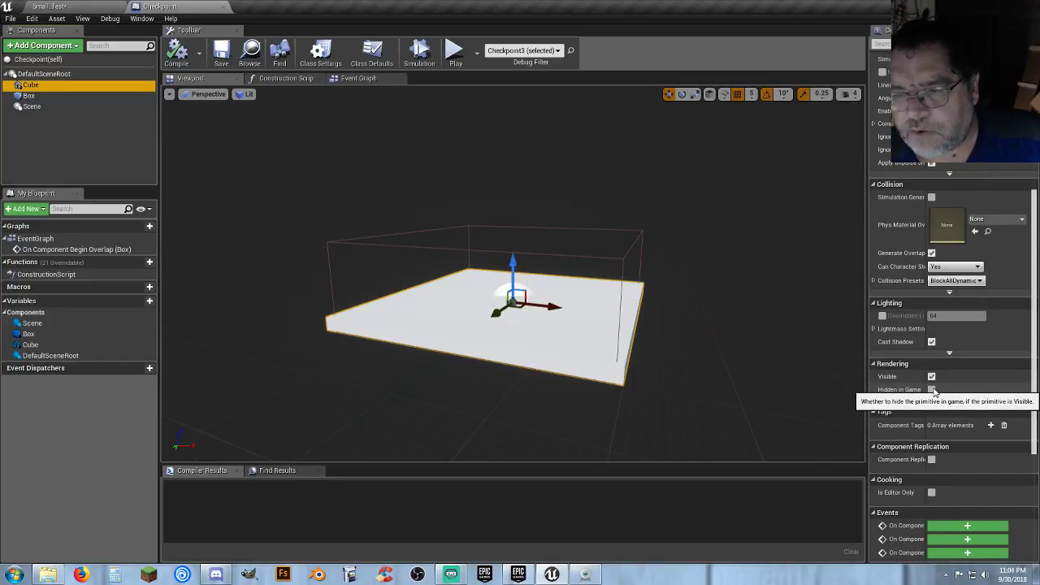
pyautogui.click(932, 390)
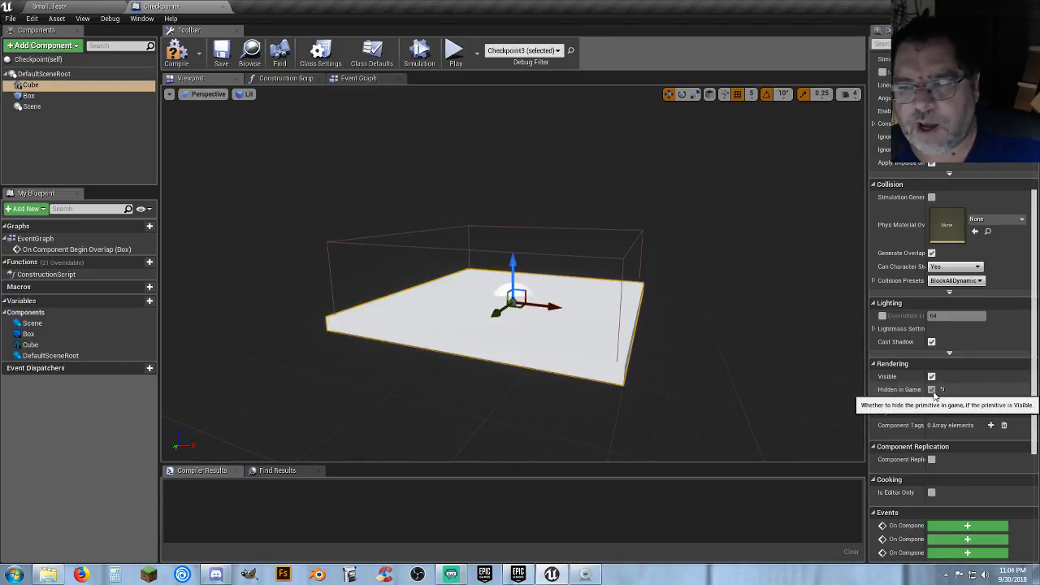
pyautogui.click(177, 52)
pyautogui.click(216, 55)
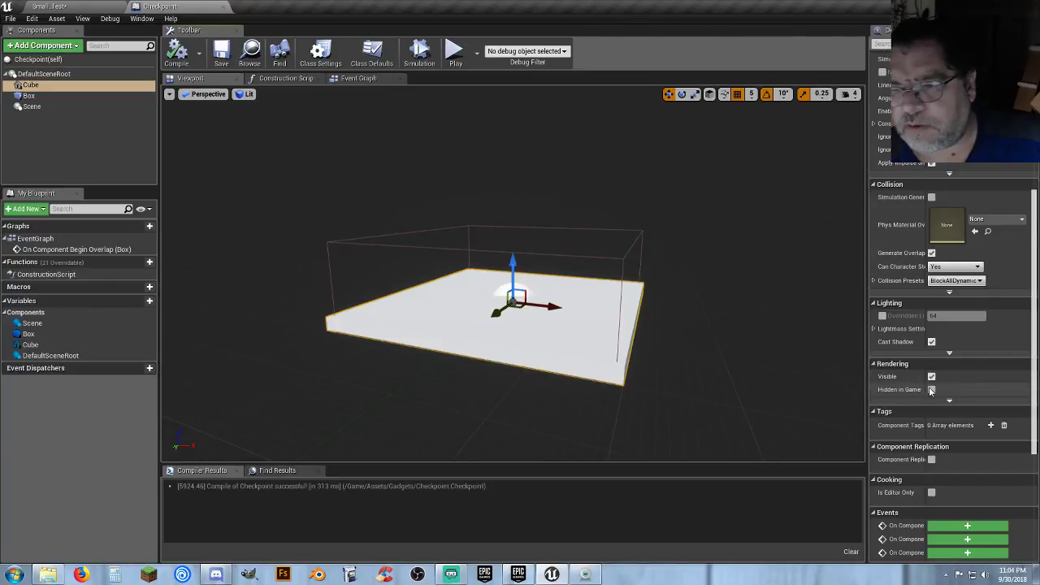
pyautogui.click(932, 390)
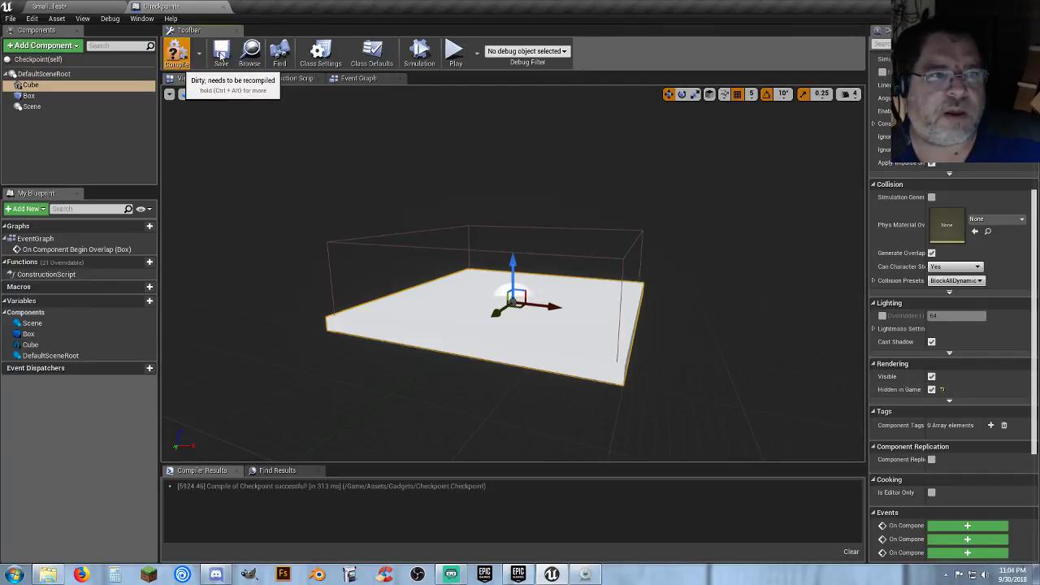
# - Play-test the Small_Test level, running toward the white cube to check whether the Checkpoint mesh is hidden in game
pyautogui.click(85, 7)
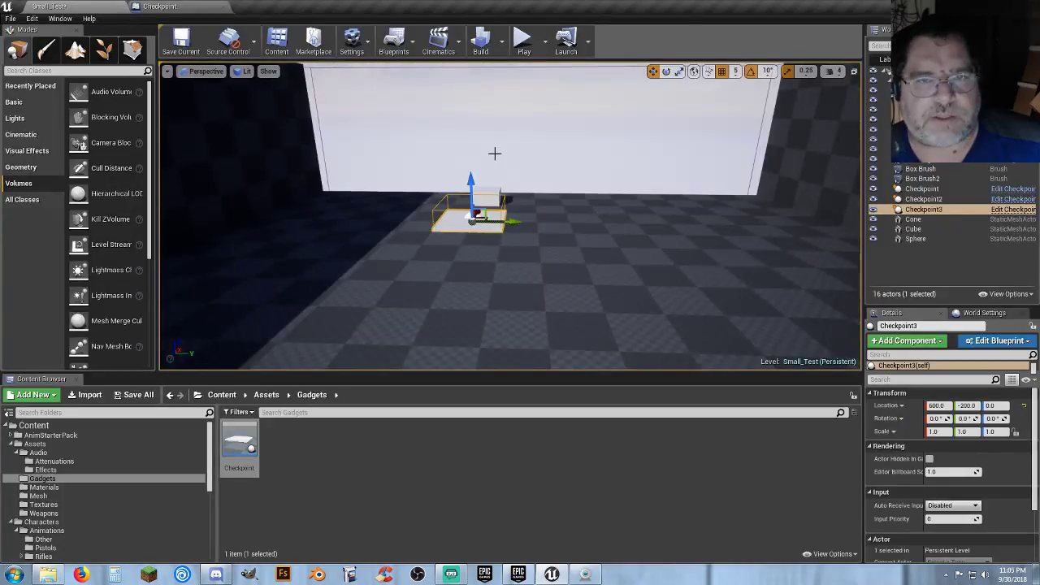
pyautogui.click(524, 41)
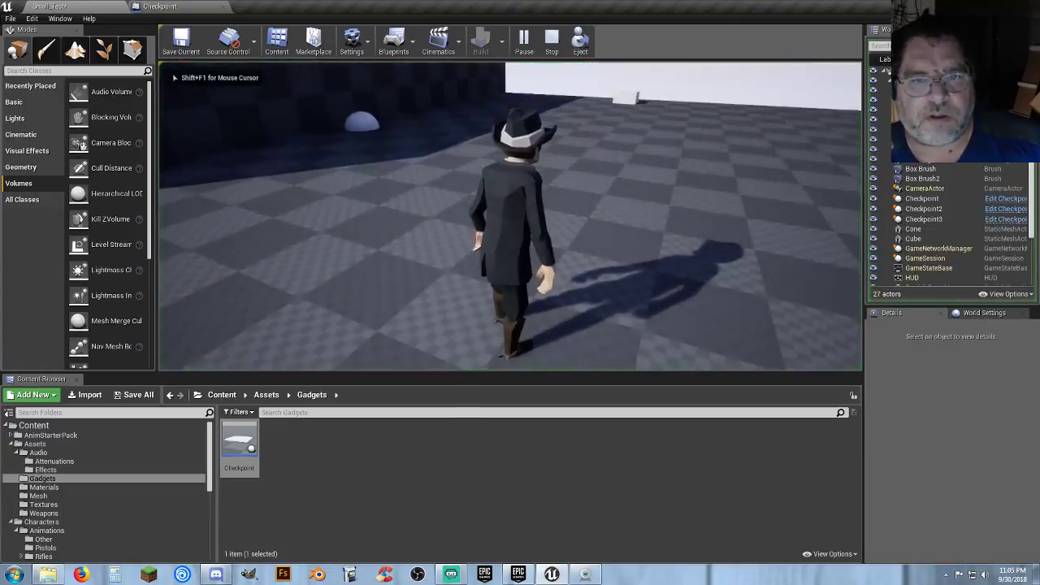
pyautogui.press('w')
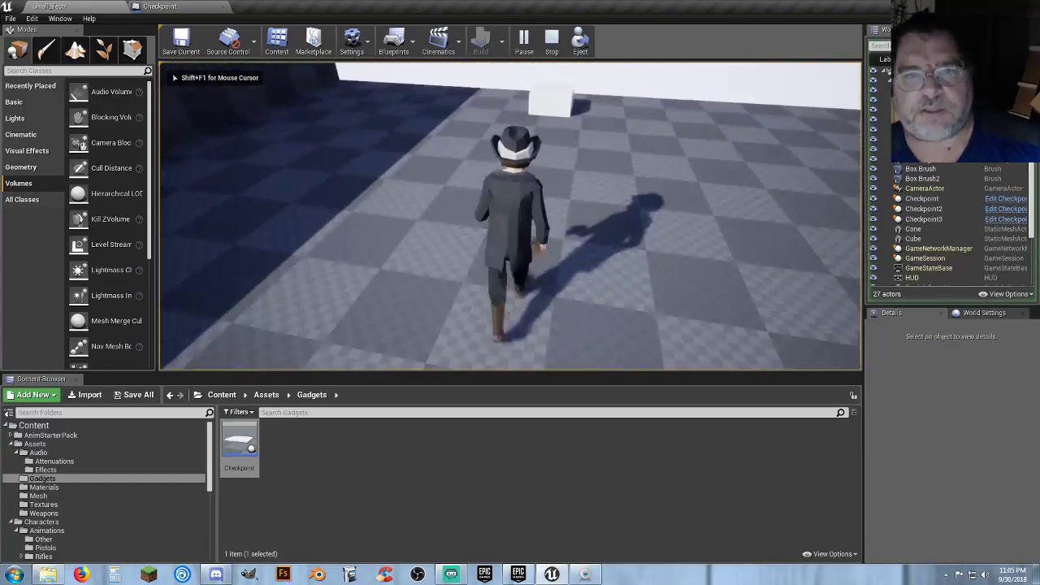
pyautogui.press('Escape')
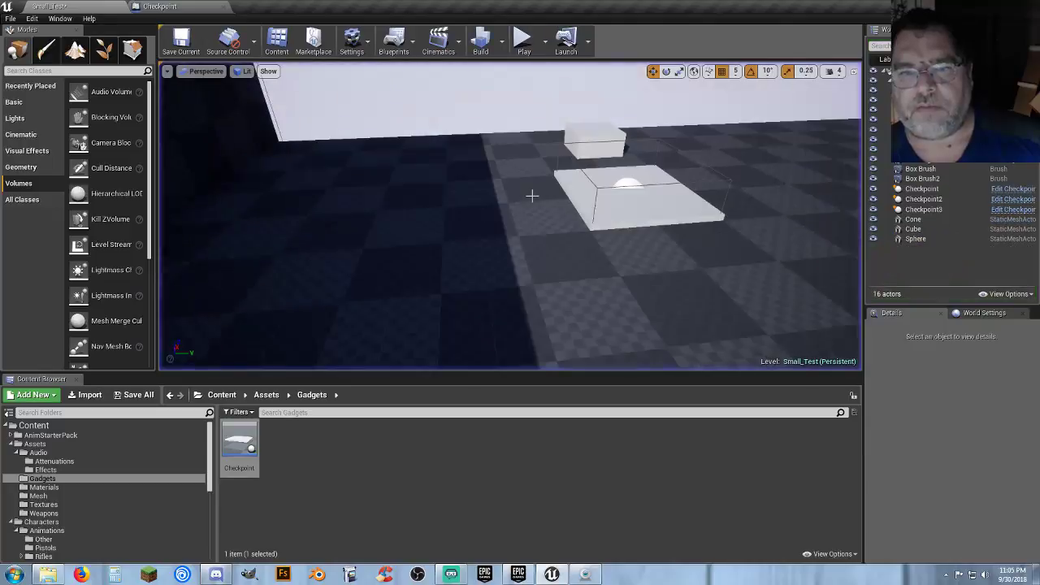
# - Run another play test of Small_Test, moving the character over the hidden checkpoint beside the cube and away from it
pyautogui.press('d')
pyautogui.moveTo(545, 233); pyautogui.dragTo(482, 280, button='right')
pyautogui.press('a')
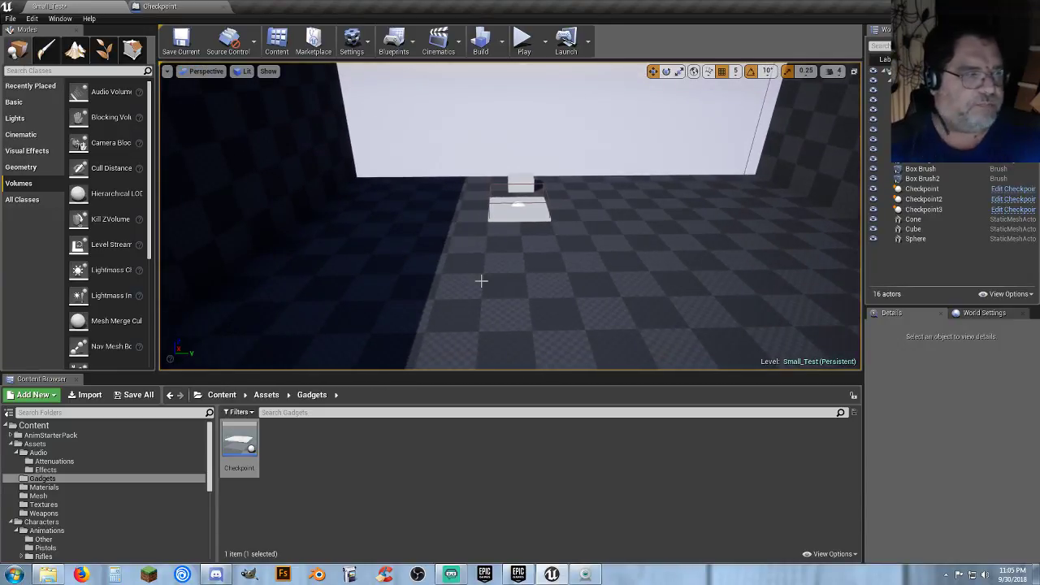
pyautogui.click(522, 41)
pyautogui.press('w')
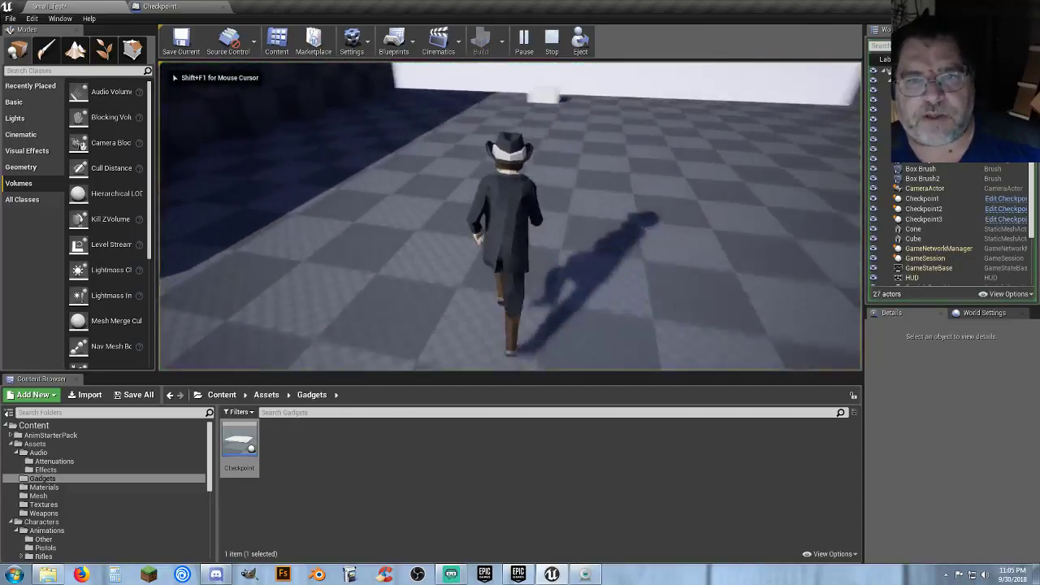
pyautogui.press('w')
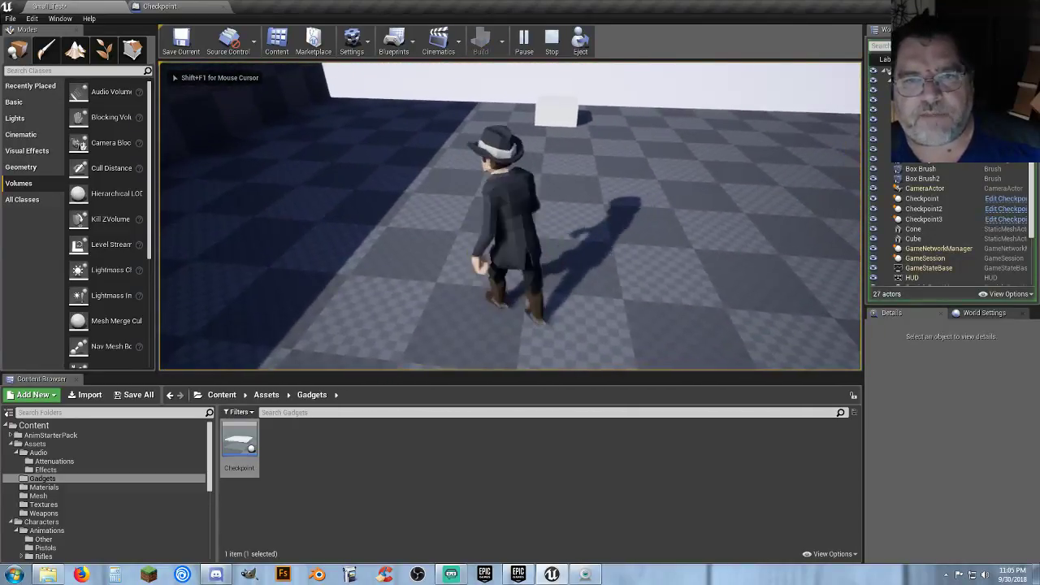
pyautogui.press('w')
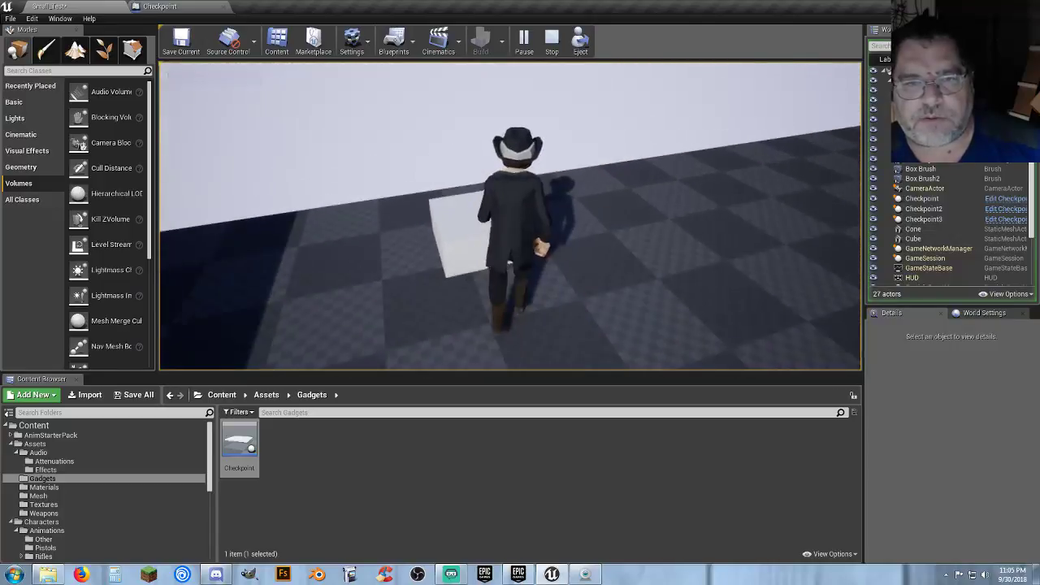
pyautogui.press('s')
pyautogui.press('k')
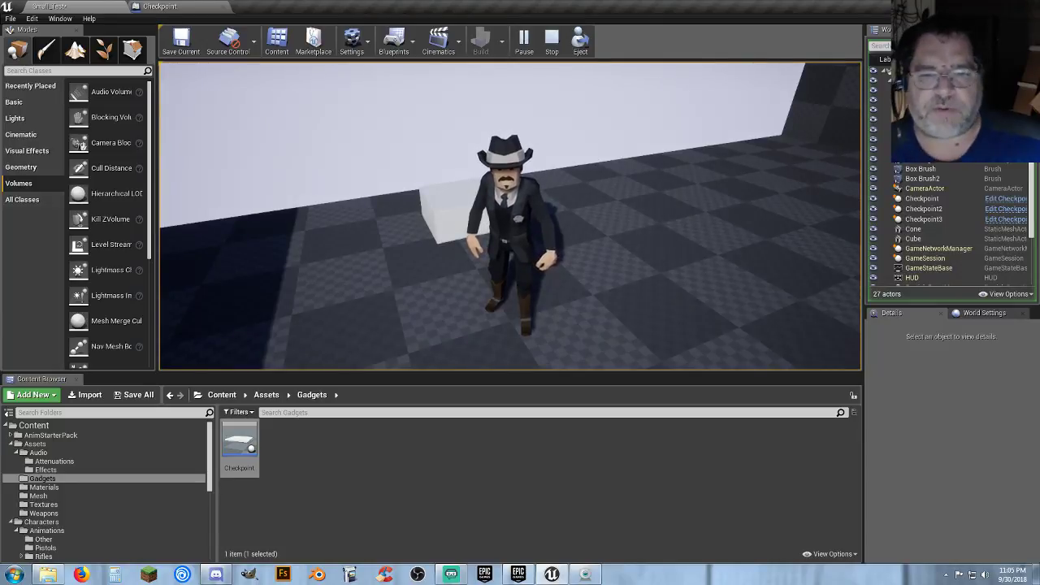
pyautogui.press('w')
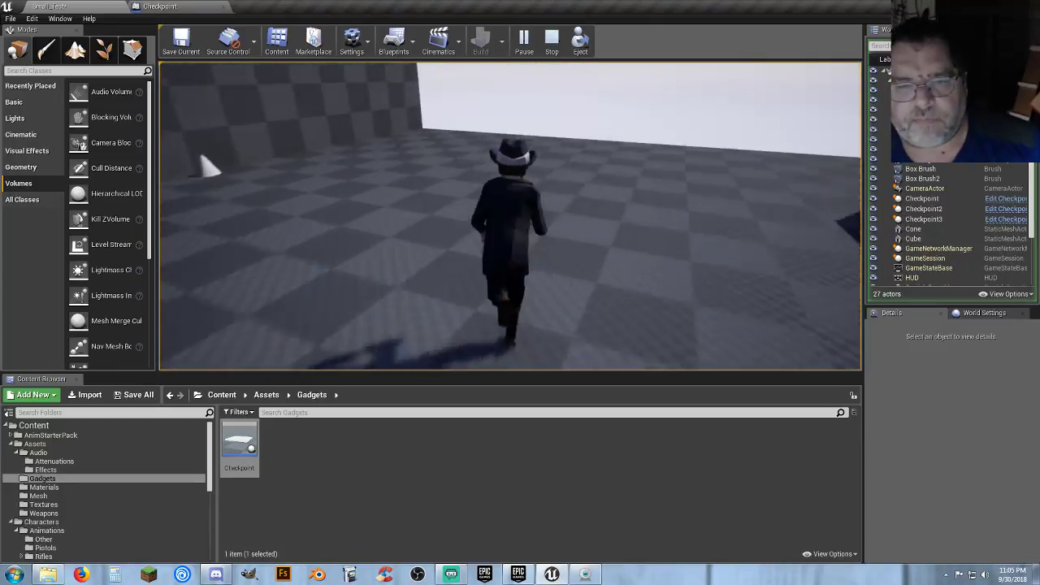
pyautogui.press('Escape')
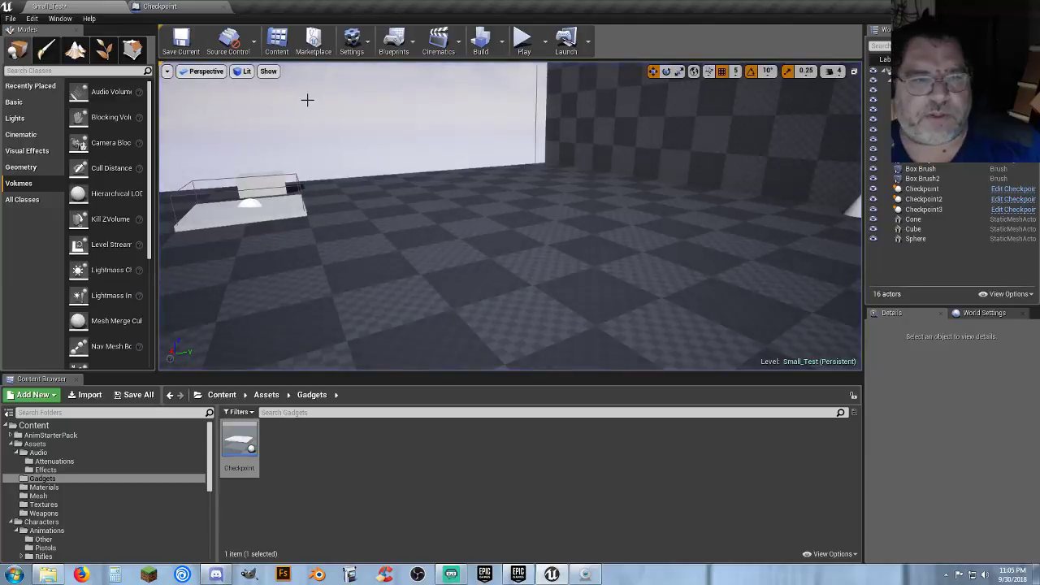
# - Add a Point Light component to the Checkpoint blueprint
pyautogui.click(179, 7)
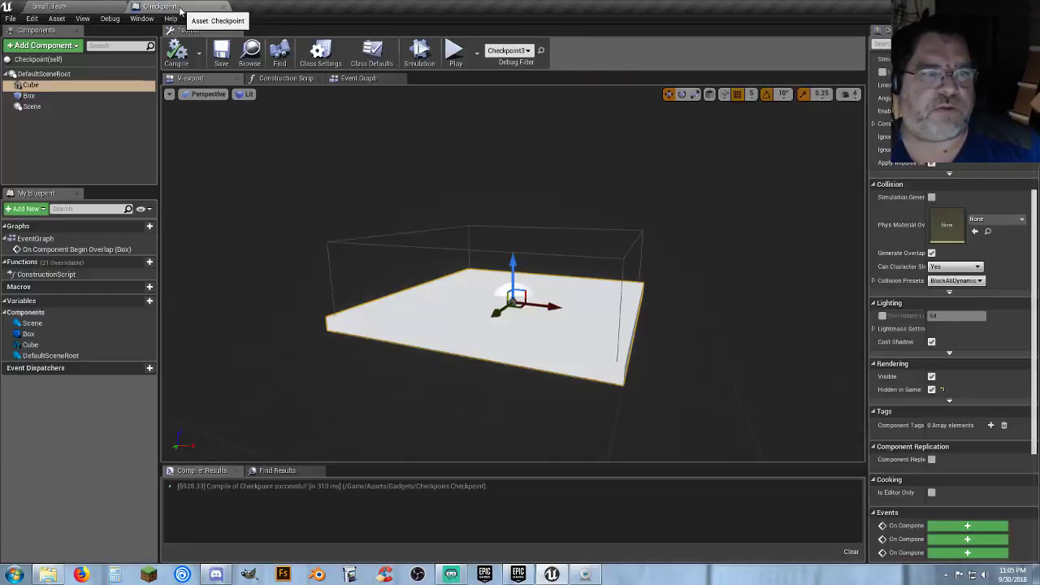
pyautogui.click(97, 130)
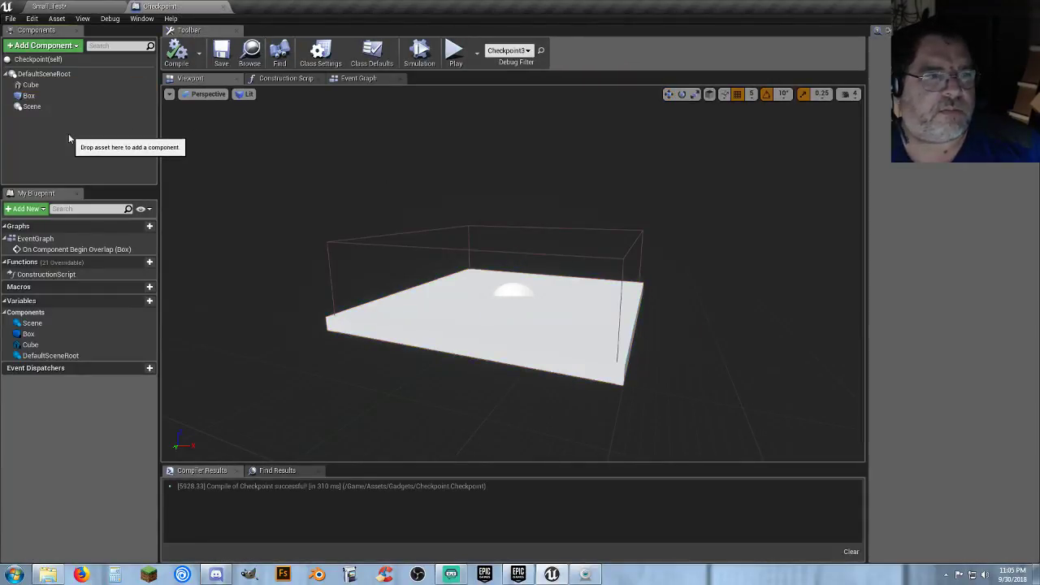
pyautogui.click(43, 46)
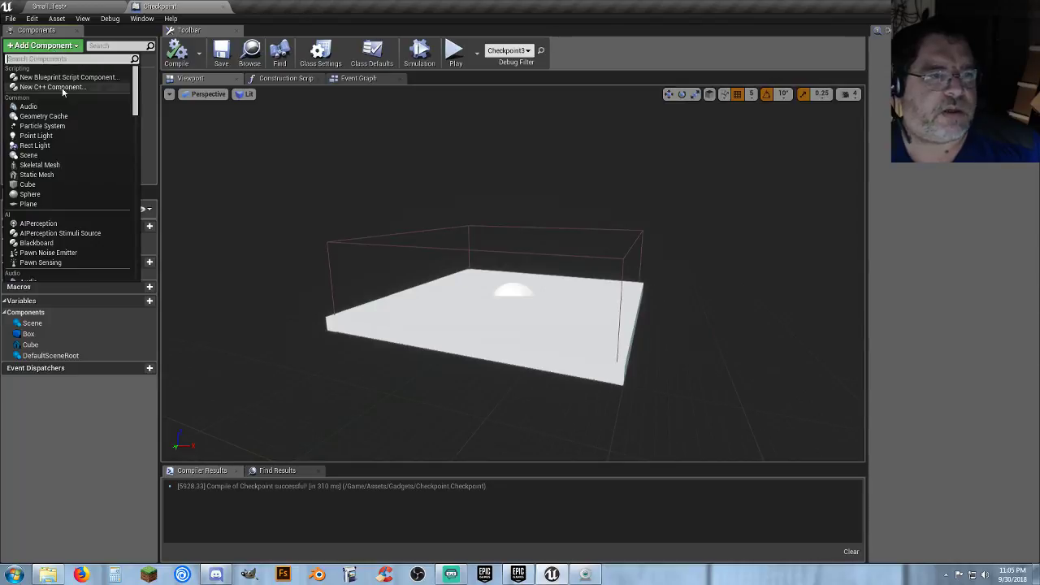
pyautogui.click(57, 136)
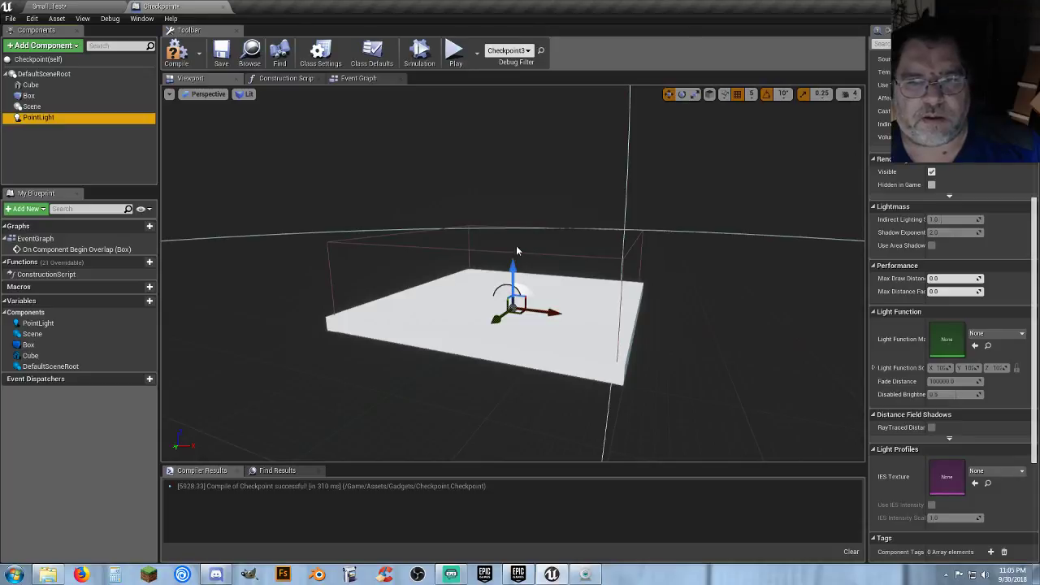
# - Raise the PointLight straight up along its vertical axis, well above the checkpoint platform and its trigger box
pyautogui.moveTo(517, 251); pyautogui.dragTo(366, 211, button='right')
pyautogui.press('s')
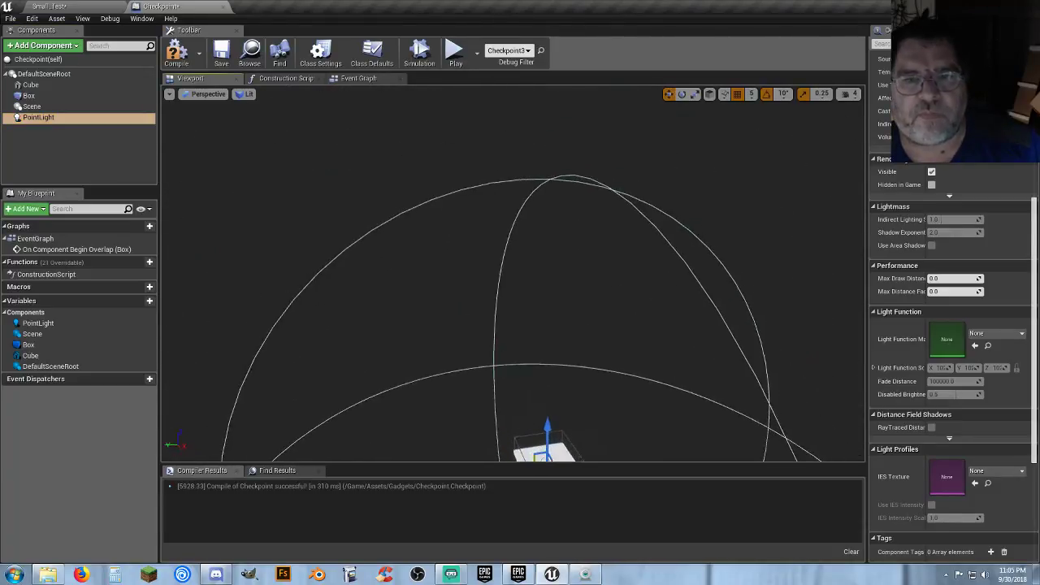
pyautogui.moveTo(455, 138); pyautogui.dragTo(480, 214, button='right')
pyautogui.press('w')
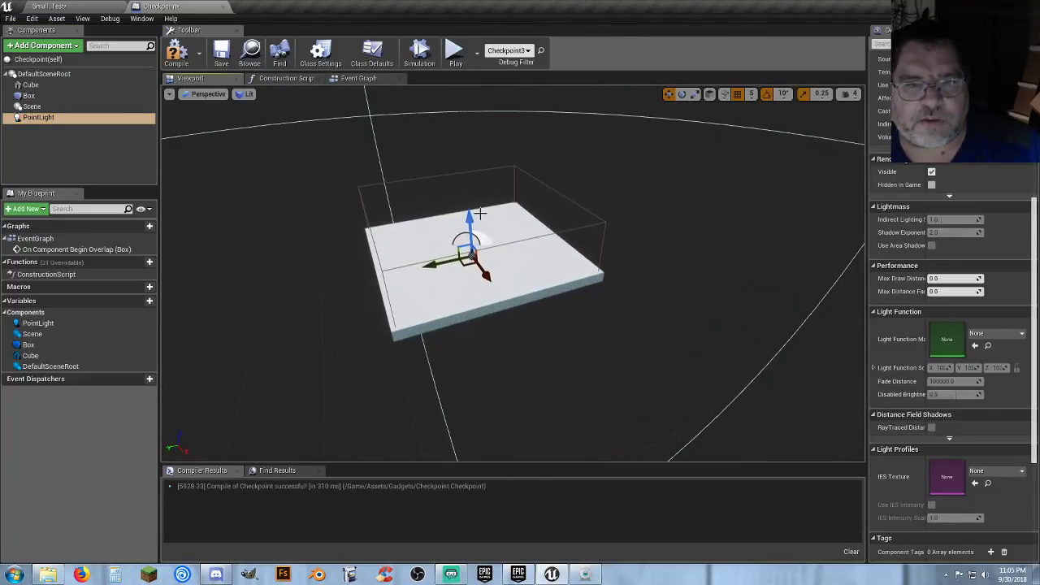
pyautogui.moveTo(473, 220); pyautogui.dragTo(463, 90)
pyautogui.press('s')
pyautogui.moveTo(517, 185); pyautogui.dragTo(504, 165, button='right')
pyautogui.moveTo(519, 243); pyautogui.dragTo(521, 151)
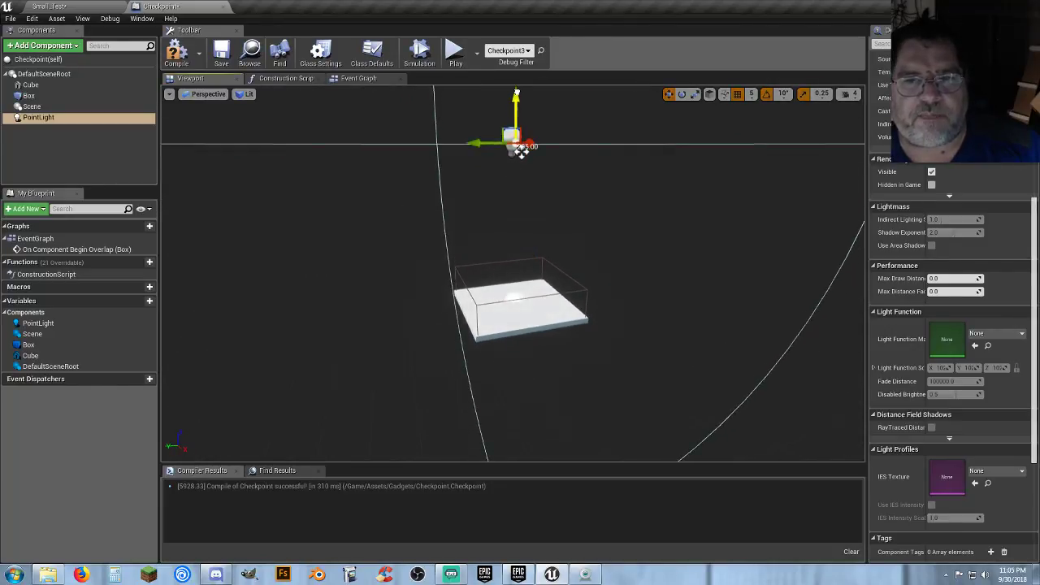
pyautogui.moveTo(521, 152); pyautogui.dragTo(552, 118, button='right')
pyautogui.press('a')
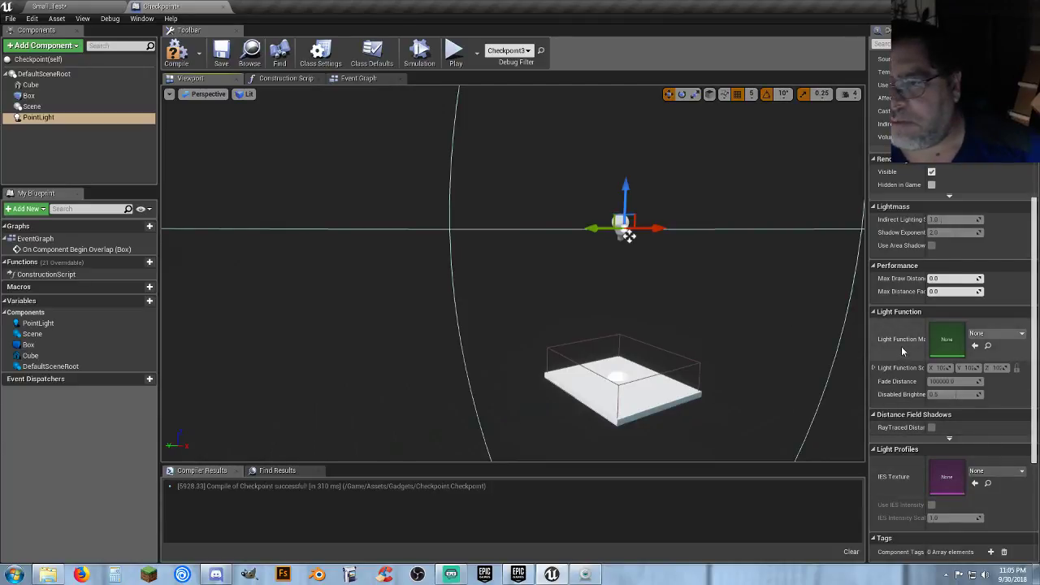
# - Set the PointLight's Light Color to pure red (FF0000FF), and compile and save the Checkpoint blueprint
pyautogui.scroll(6, 904, 349)
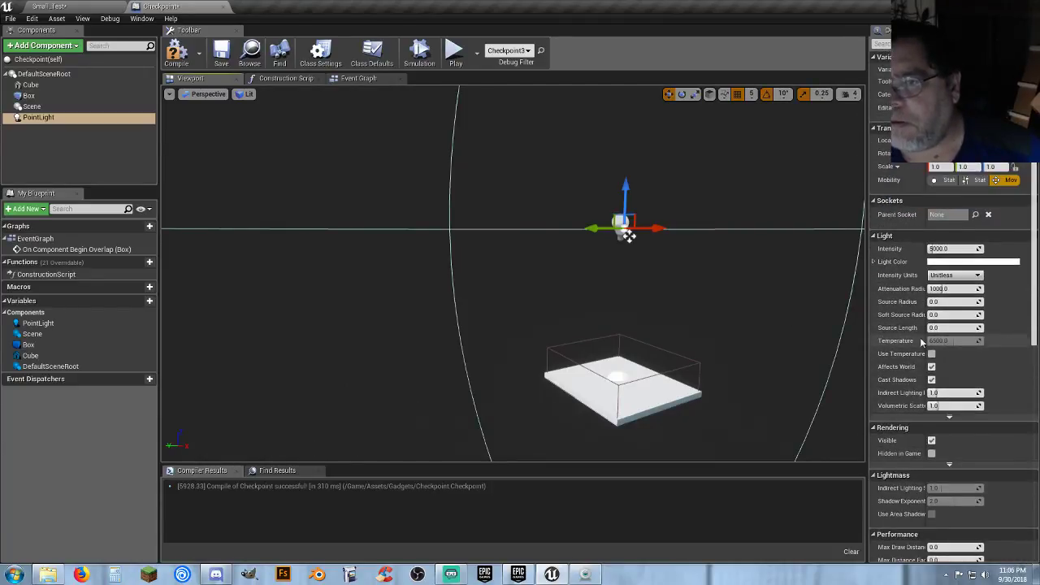
pyautogui.click(970, 261)
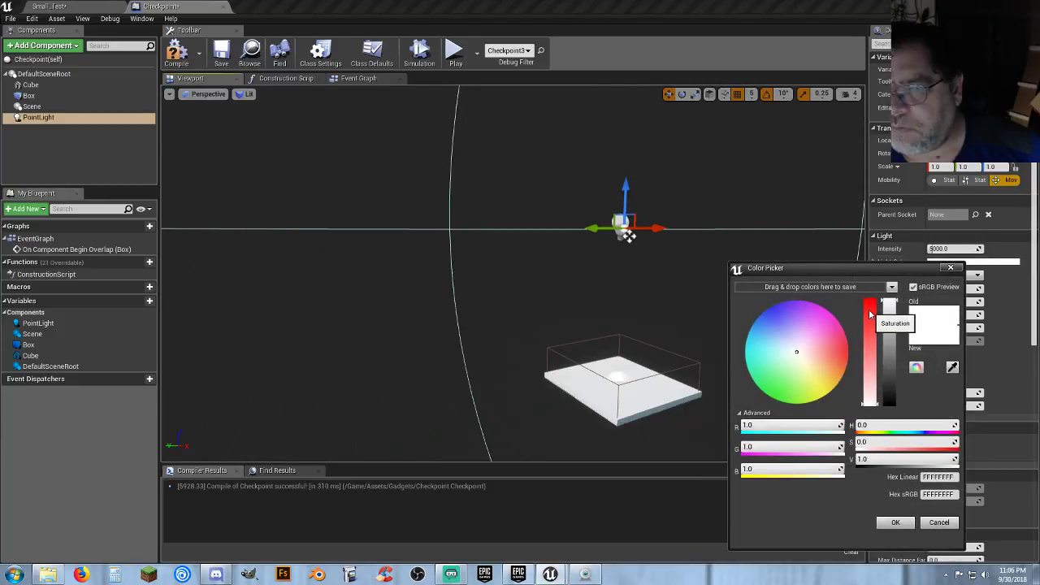
pyautogui.moveTo(870, 314); pyautogui.dragTo(872, 287)
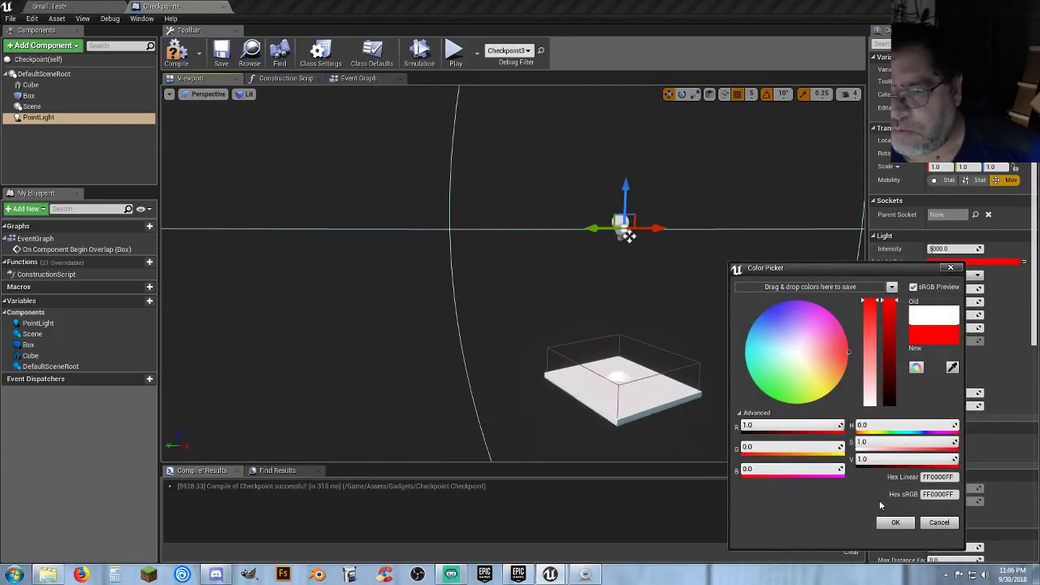
pyautogui.click(895, 522)
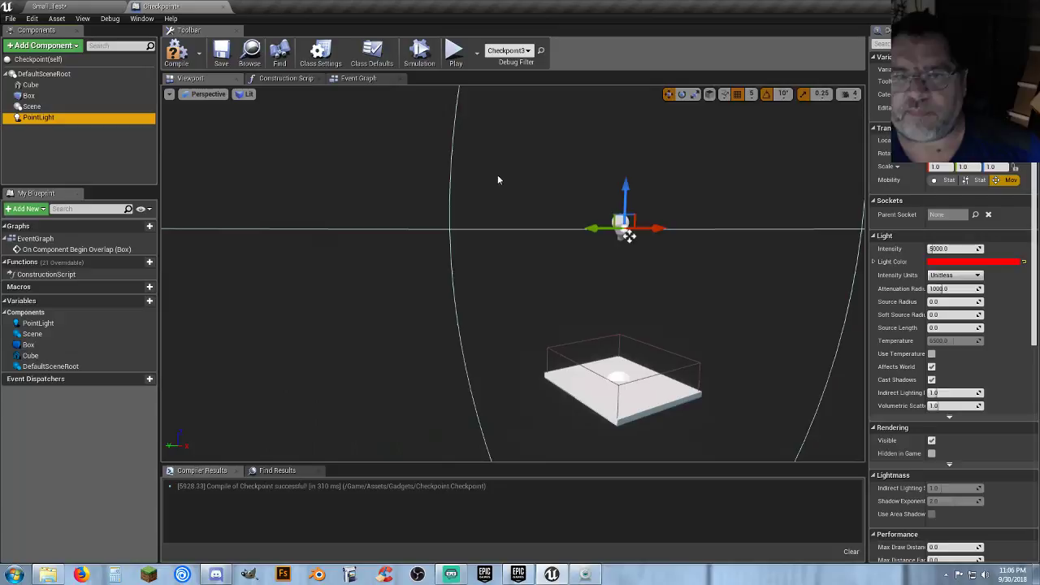
pyautogui.click(178, 57)
pyautogui.click(221, 55)
# - Play-test Small_Test and run around the level to check the red light at the hidden checkpoints
pyautogui.click(85, 9)
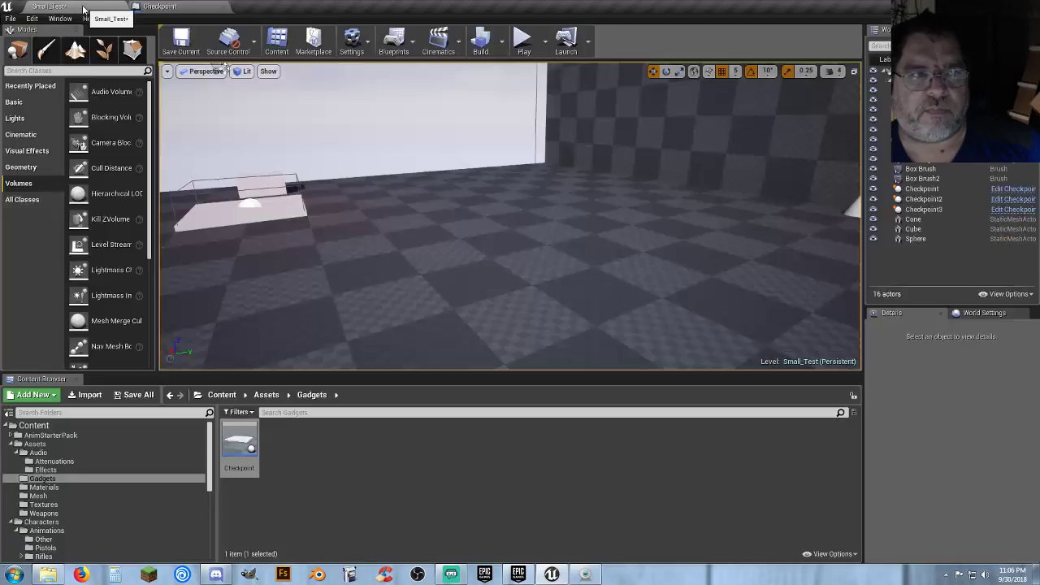
pyautogui.click(523, 39)
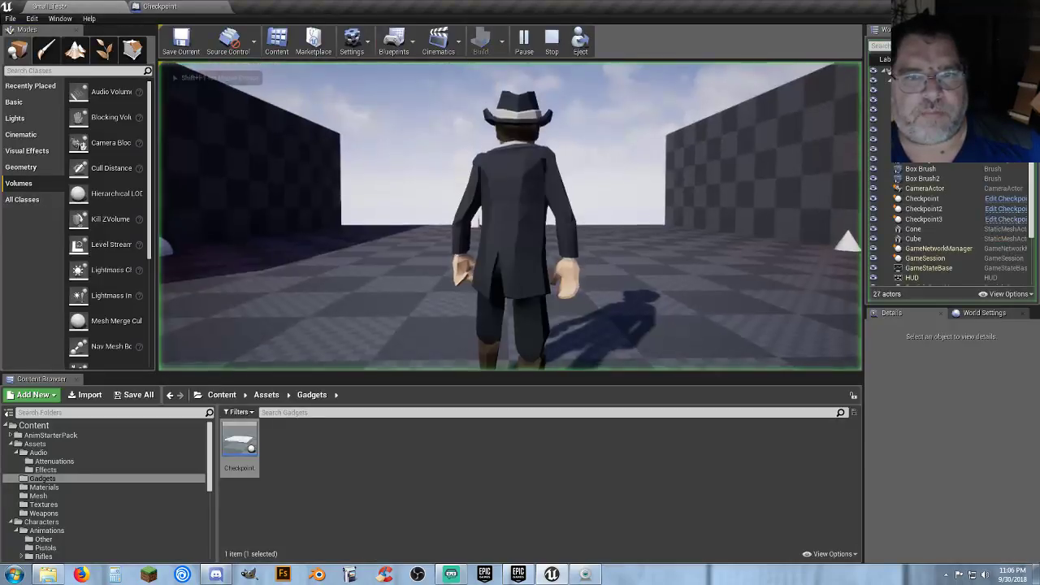
pyautogui.press('w')
pyautogui.press('d')
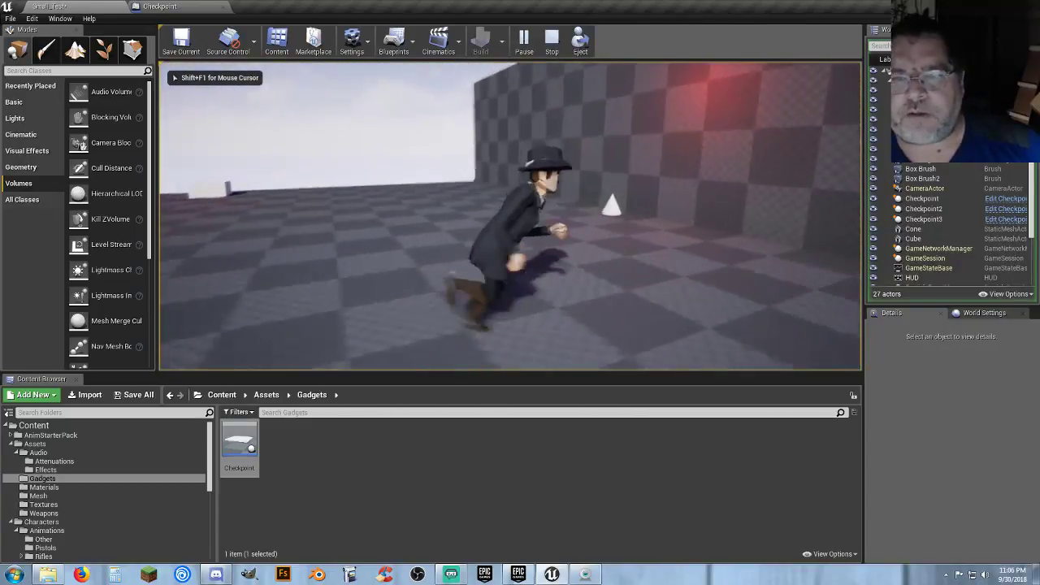
pyautogui.press('w')
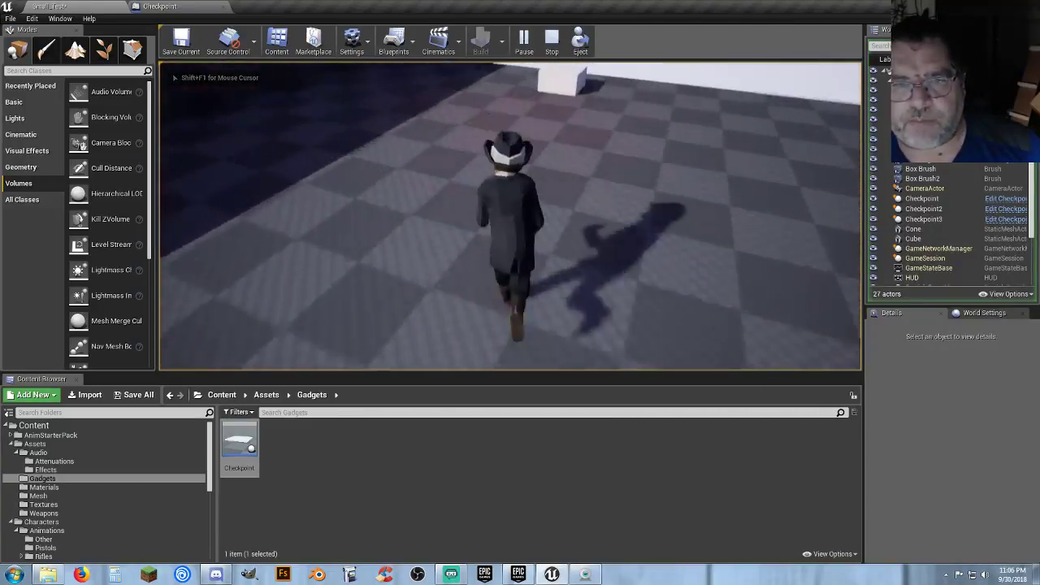
pyautogui.press('Escape')
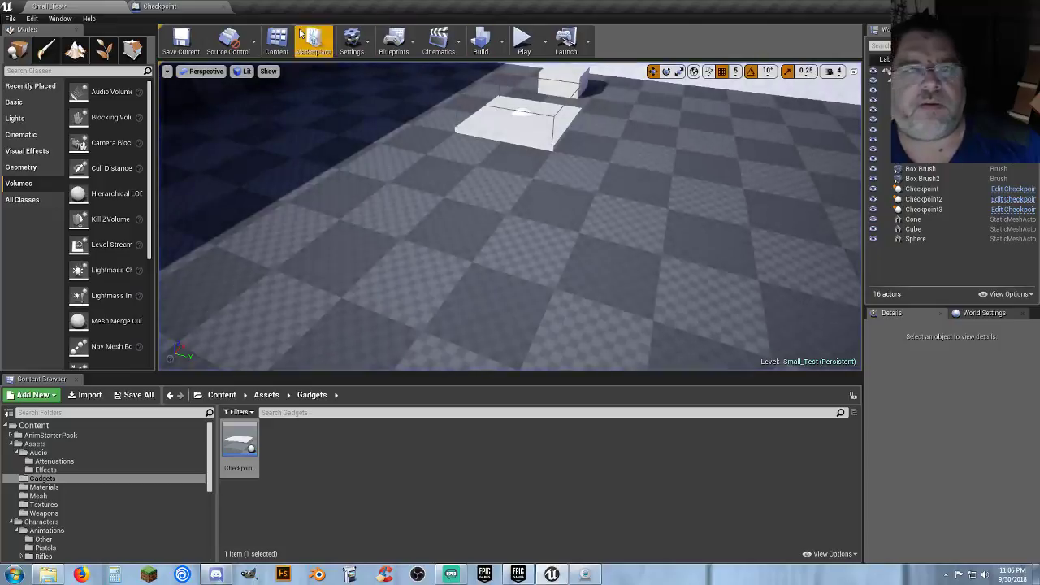
# - Lower the PointLight to just above the Checkpoint's trigger box and compile the blueprint
pyautogui.click(184, 7)
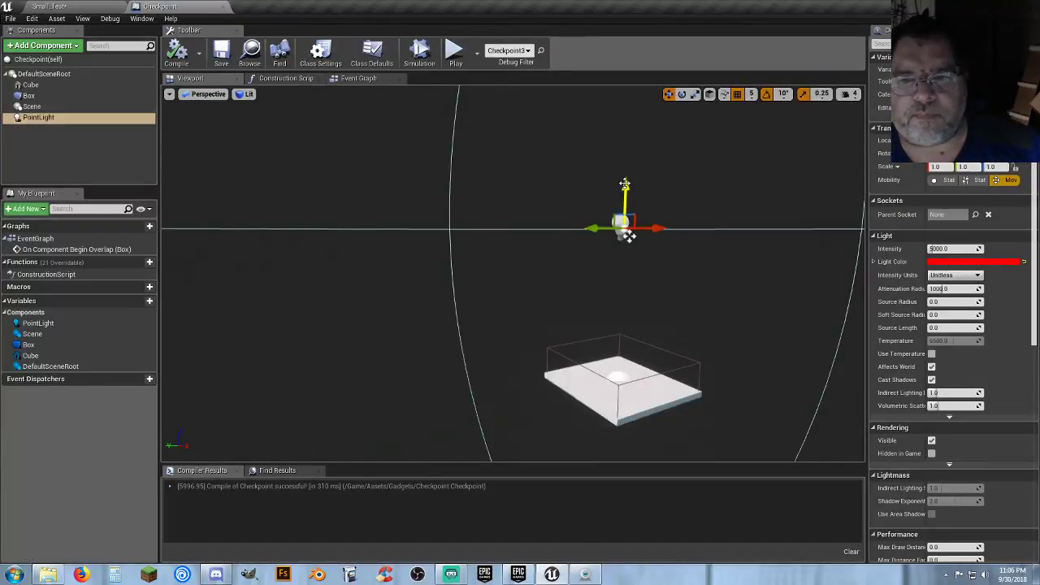
pyautogui.moveTo(624, 185); pyautogui.dragTo(633, 265)
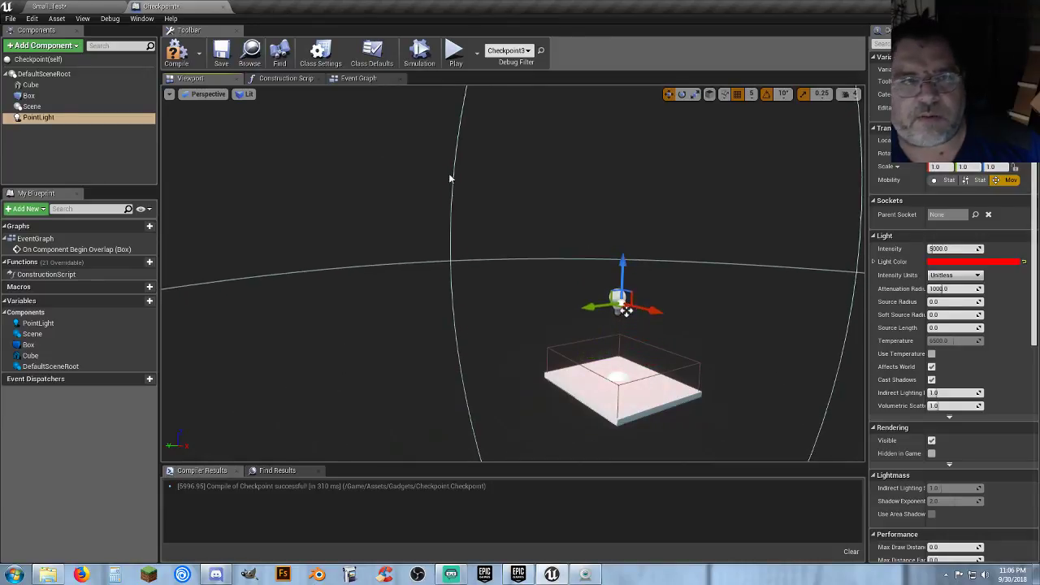
pyautogui.click(178, 57)
# - Play-test Small_Test with the lowered light, running the character to the red-lit checkpoint beside the sphere and back
pyautogui.click(101, 7)
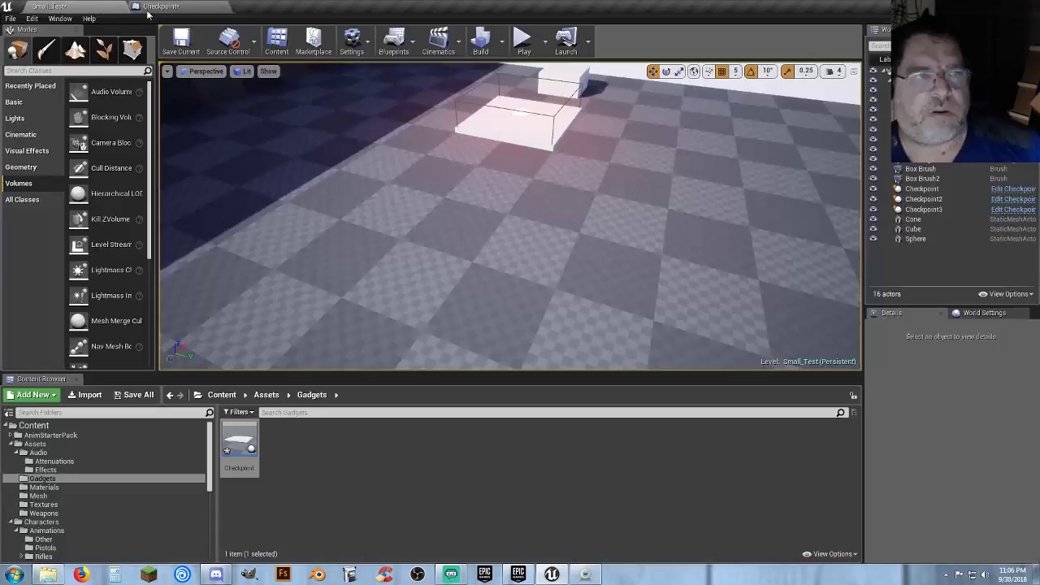
pyautogui.click(525, 44)
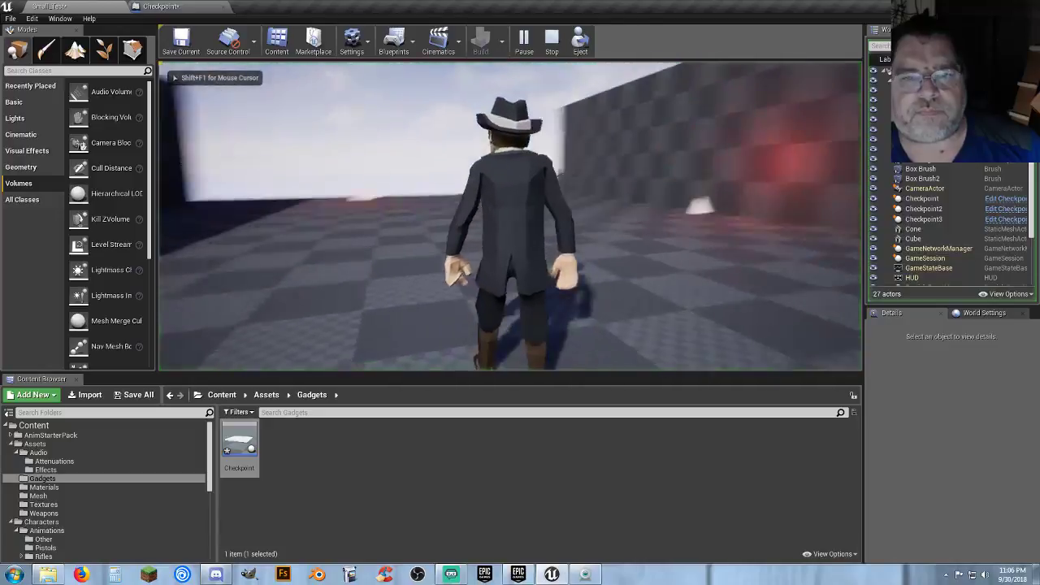
pyautogui.press('w')
pyautogui.press('w')
pyautogui.press('d')
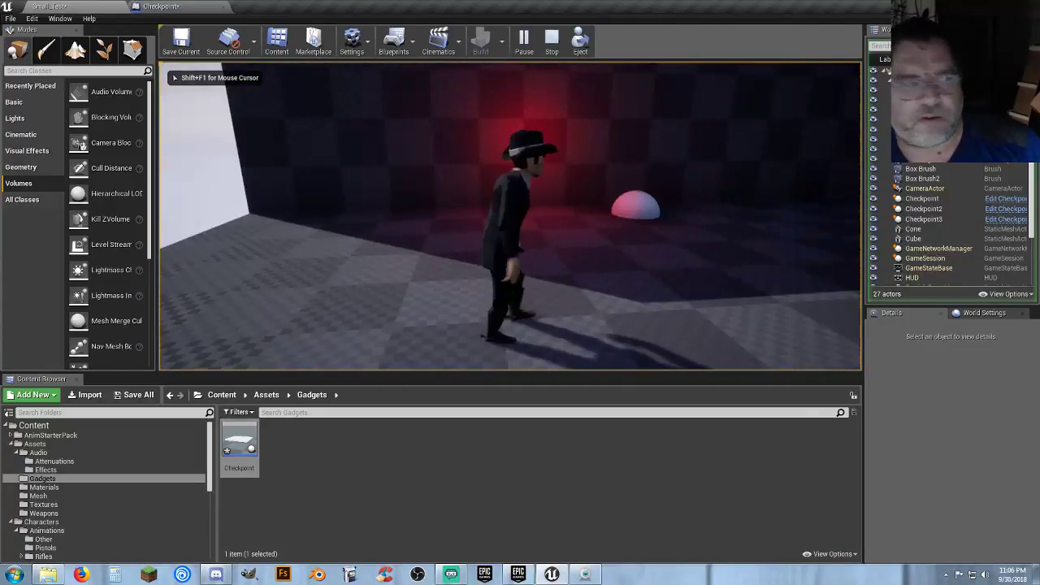
pyautogui.press('w')
pyautogui.press('s')
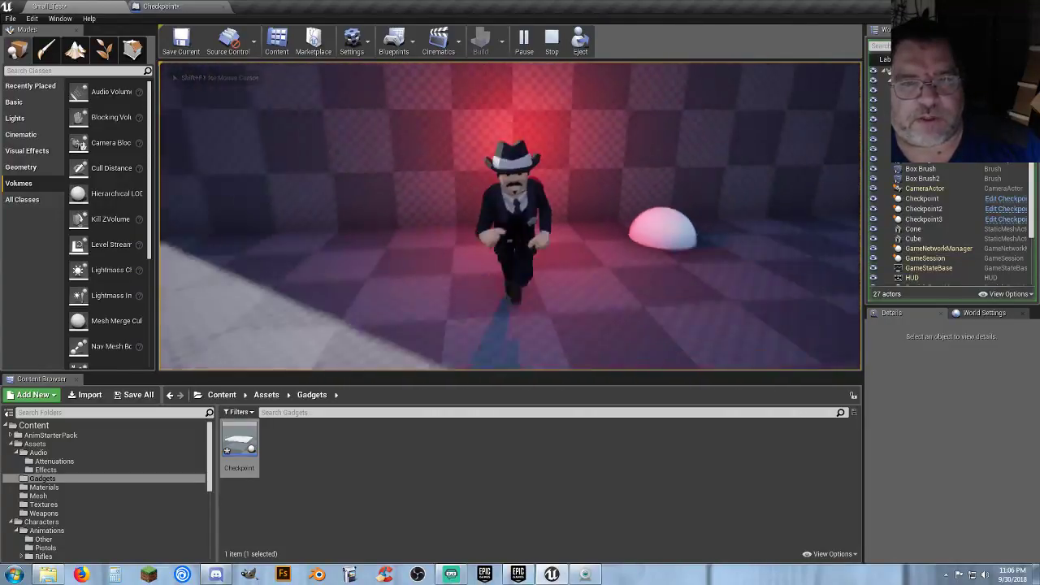
pyautogui.press('Escape')
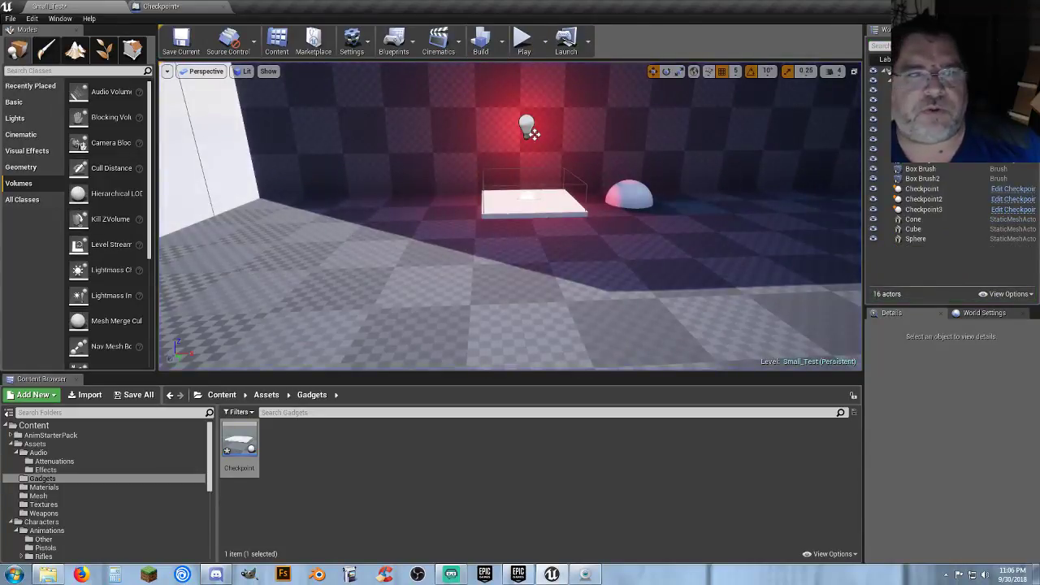
# - Add a reference to the PointLight component below the Spawn Point SET node in the Checkpoint blueprint's Event Graph
pyautogui.click(158, 7)
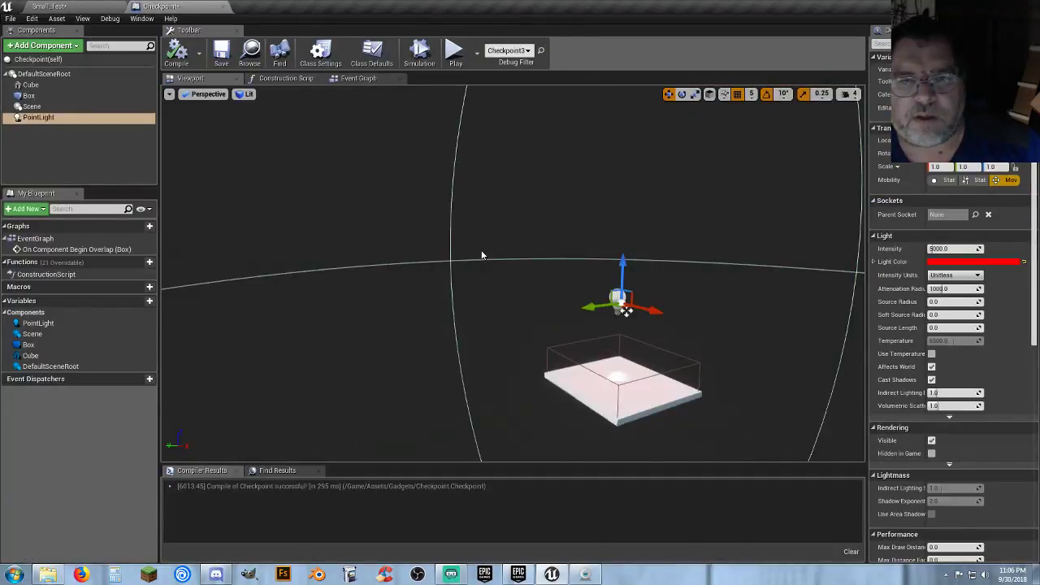
pyautogui.click(360, 79)
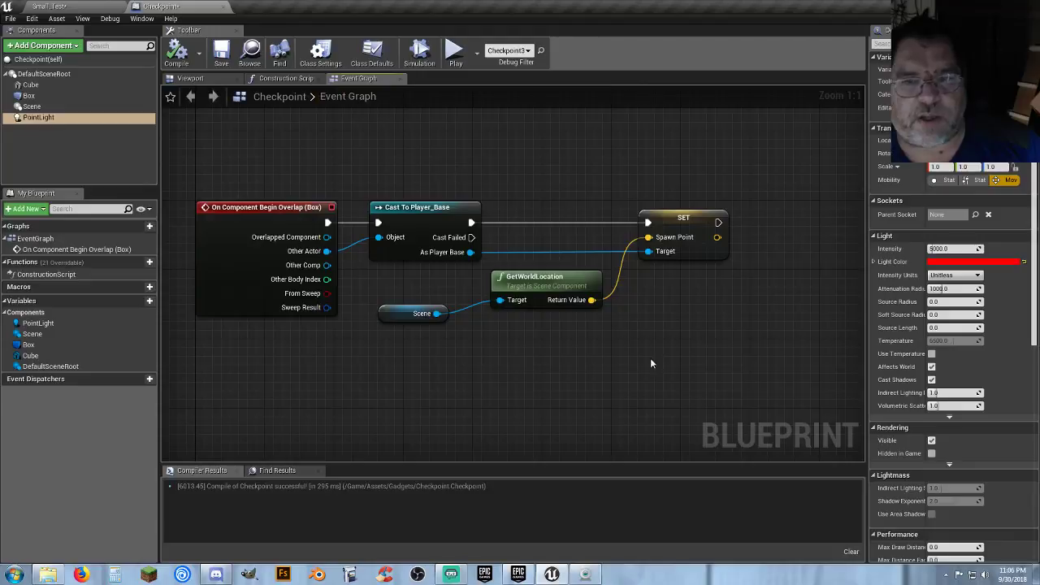
pyautogui.moveTo(650, 363); pyautogui.dragTo(468, 342, button='right')
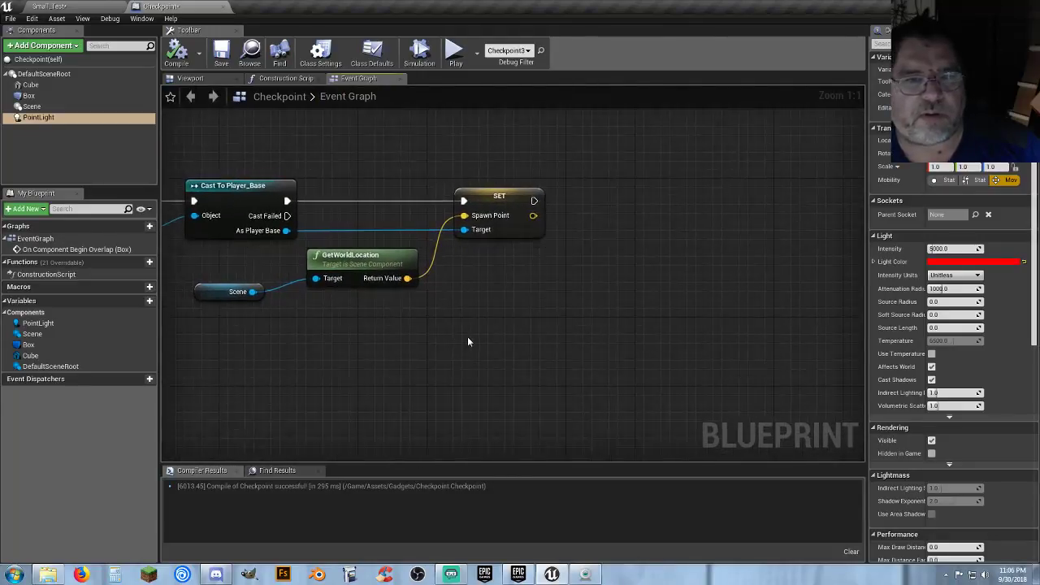
pyautogui.click(41, 119)
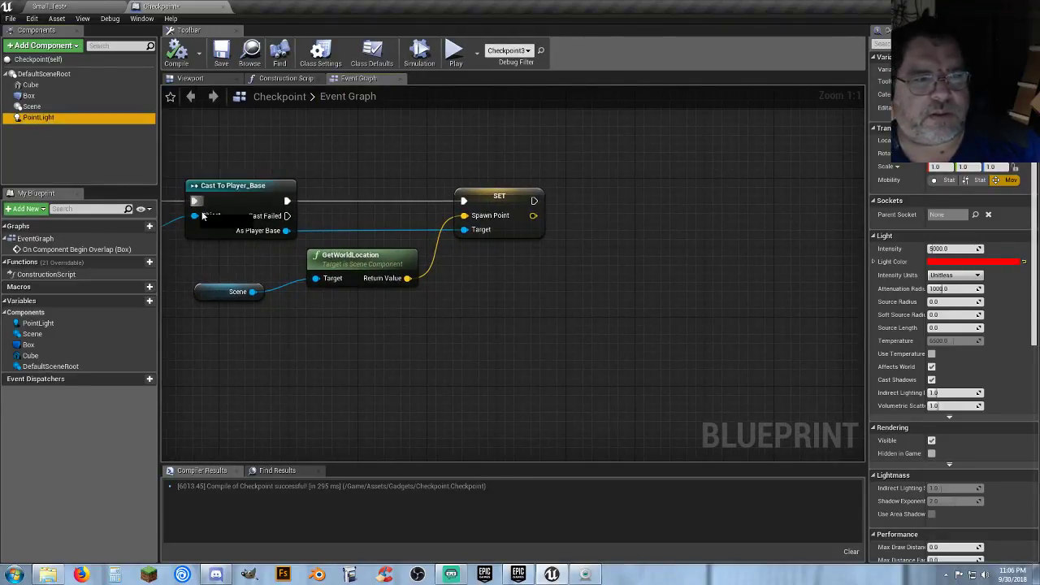
pyautogui.moveTo(462, 286); pyautogui.dragTo(478, 264)
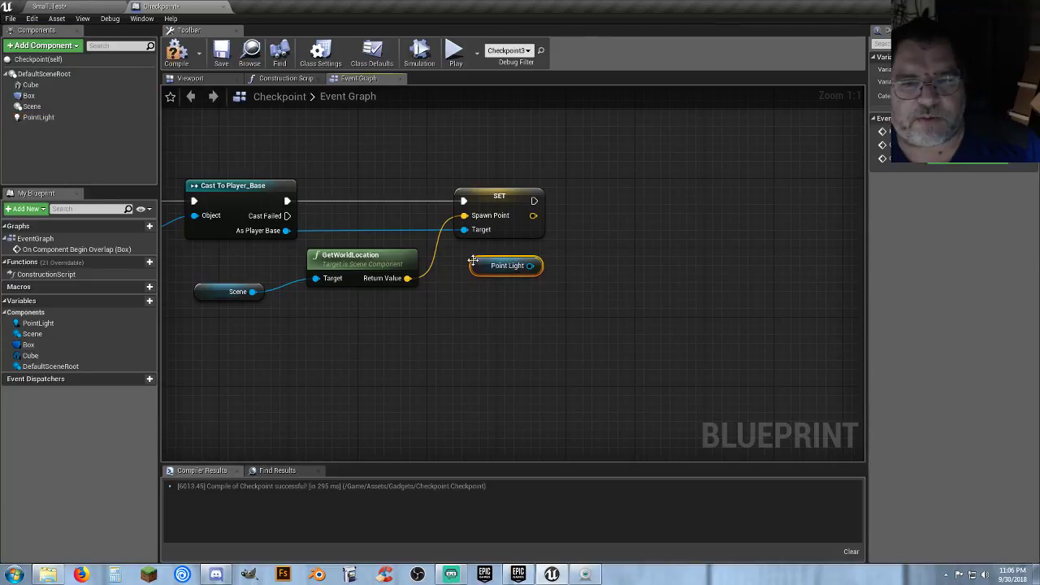
pyautogui.click(533, 311)
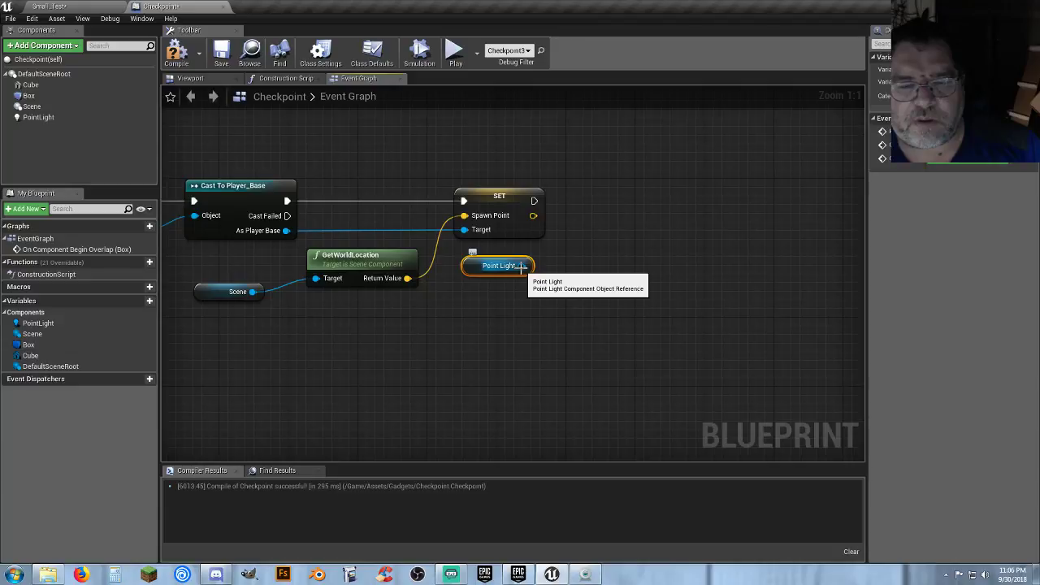
# - Add a Set Visibility node targeting the Point Light and wire it to run after the Spawn Point SET node
pyautogui.moveTo(521, 266); pyautogui.dragTo(623, 252)
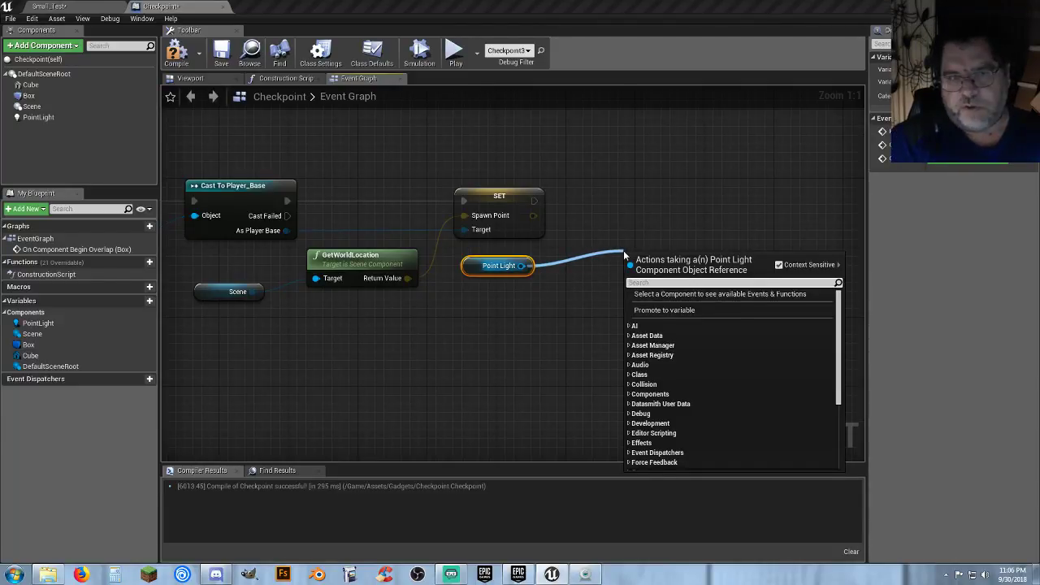
pyautogui.write('setvids')
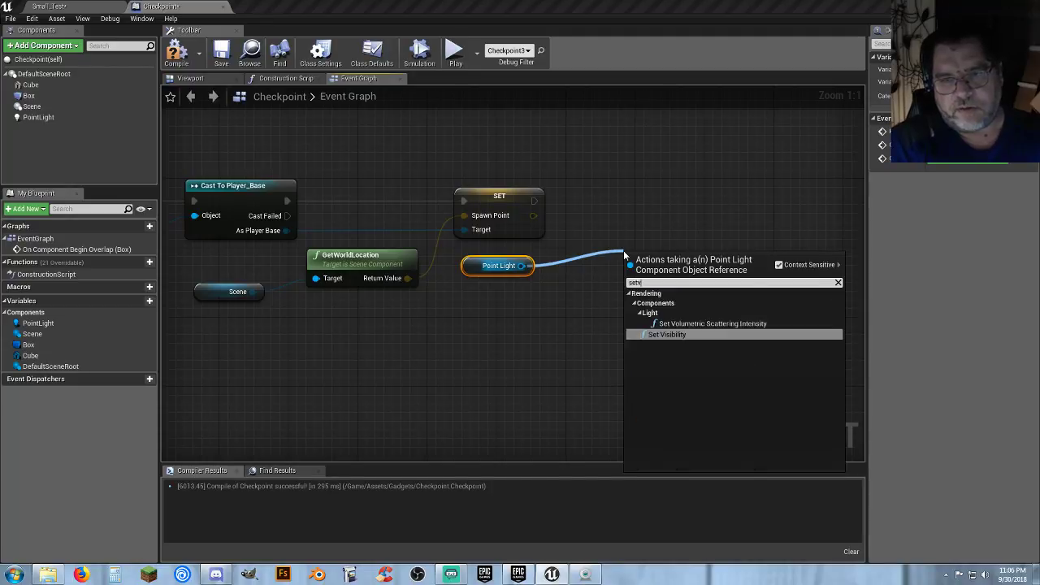
pyautogui.press('BackSpace')
pyautogui.write('s')
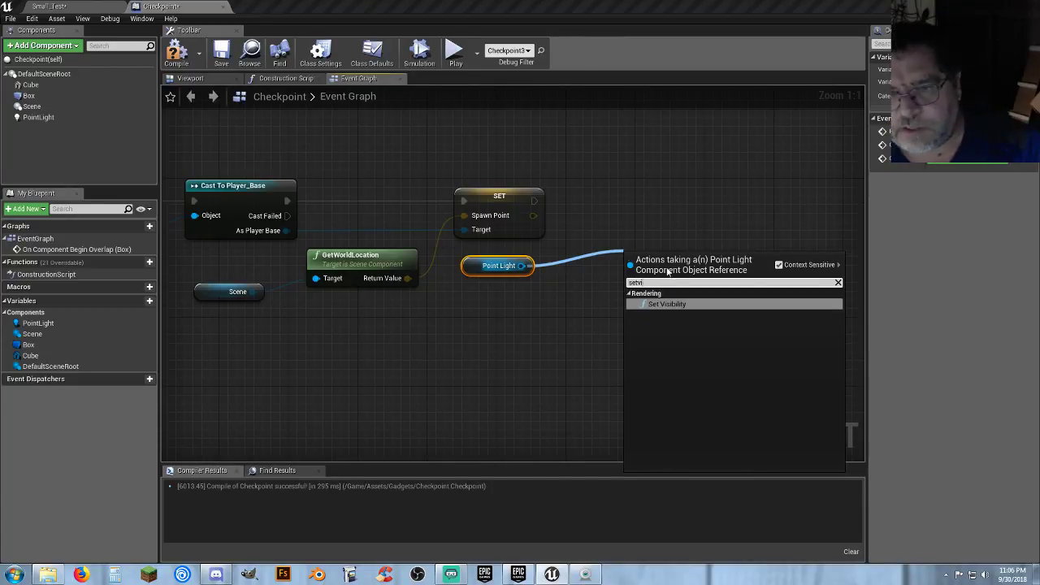
pyautogui.click(691, 299)
pyautogui.moveTo(637, 280); pyautogui.dragTo(535, 201)
pyautogui.moveTo(651, 261); pyautogui.dragTo(608, 183)
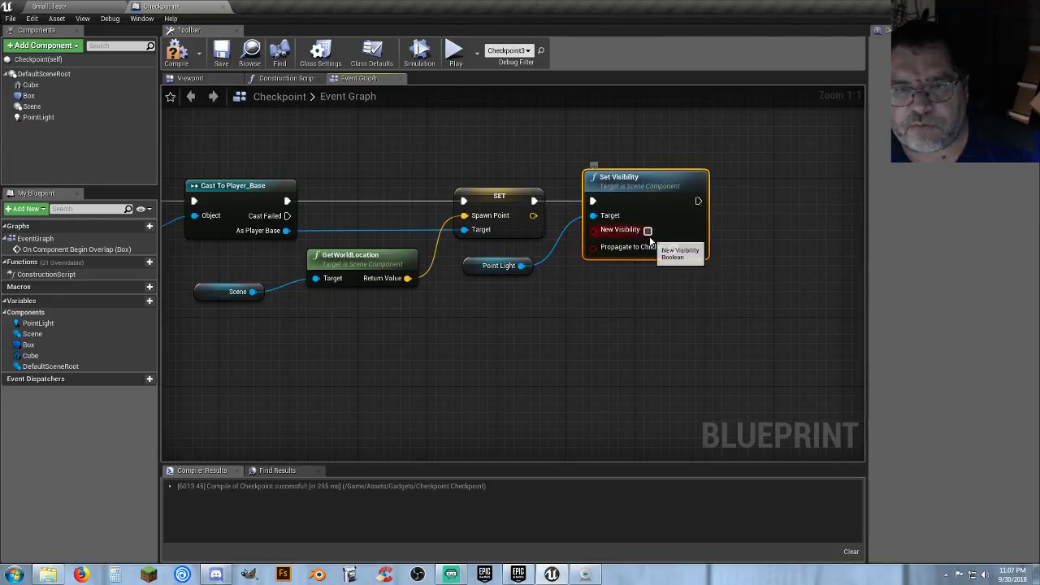
# - Add a Delay after Set Visibility, set its Duration to 5.0, and align it with the execution line
pyautogui.moveTo(673, 309); pyautogui.dragTo(597, 301, button='right')
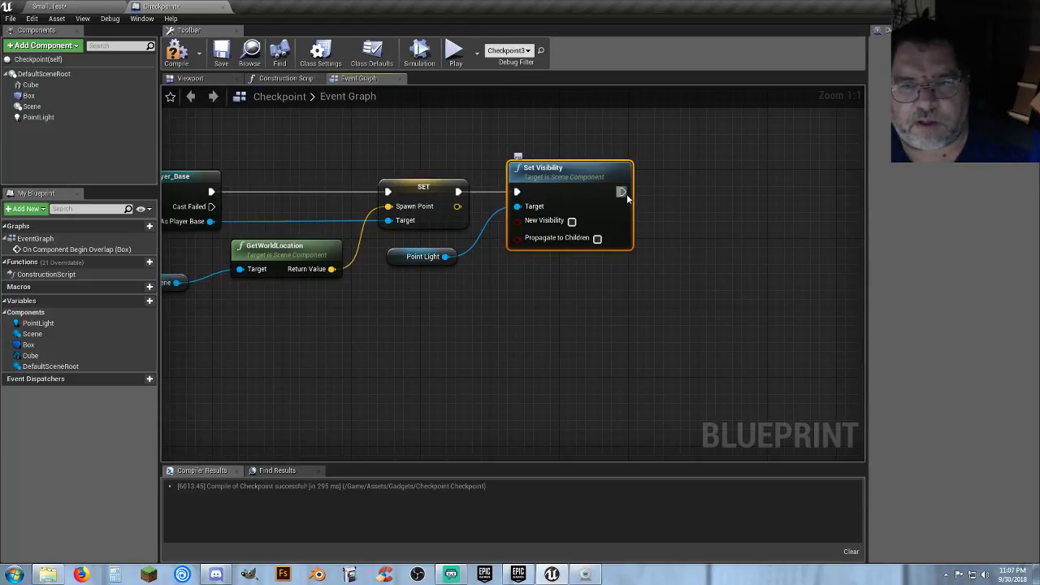
pyautogui.moveTo(624, 191); pyautogui.dragTo(697, 195)
pyautogui.write('de')
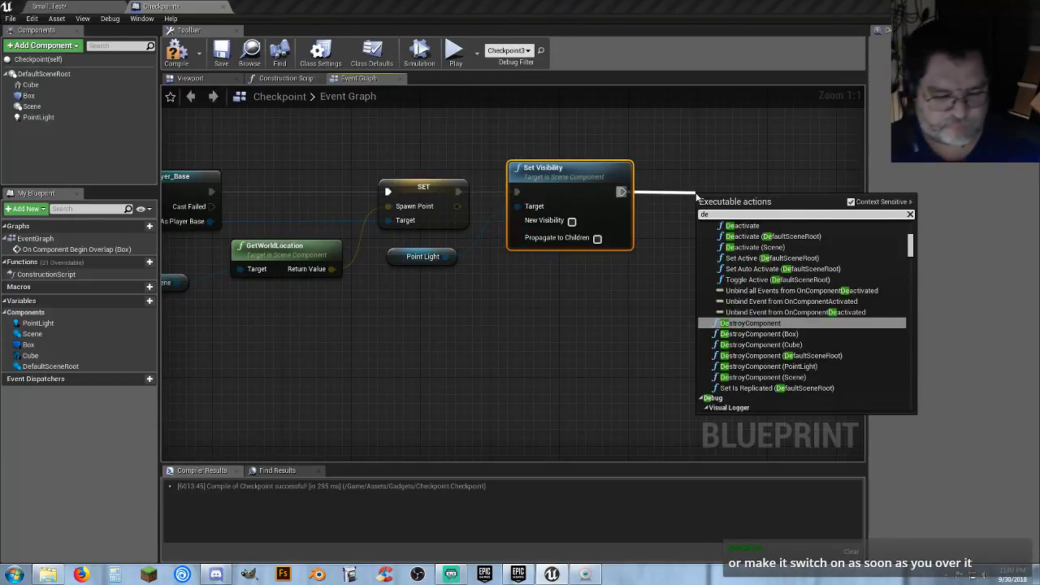
pyautogui.write('lay')
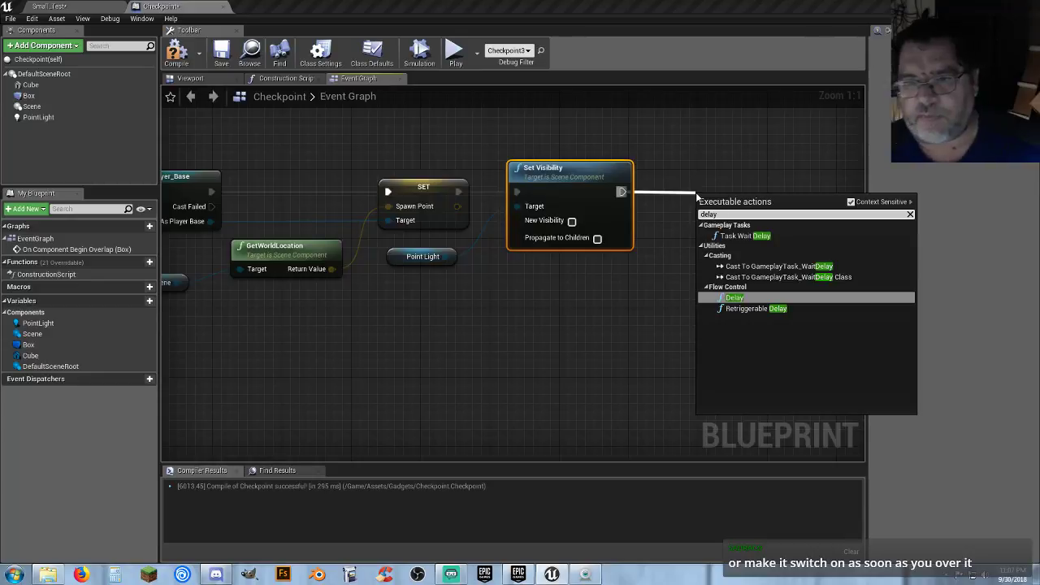
pyautogui.press('Return')
pyautogui.click(751, 233)
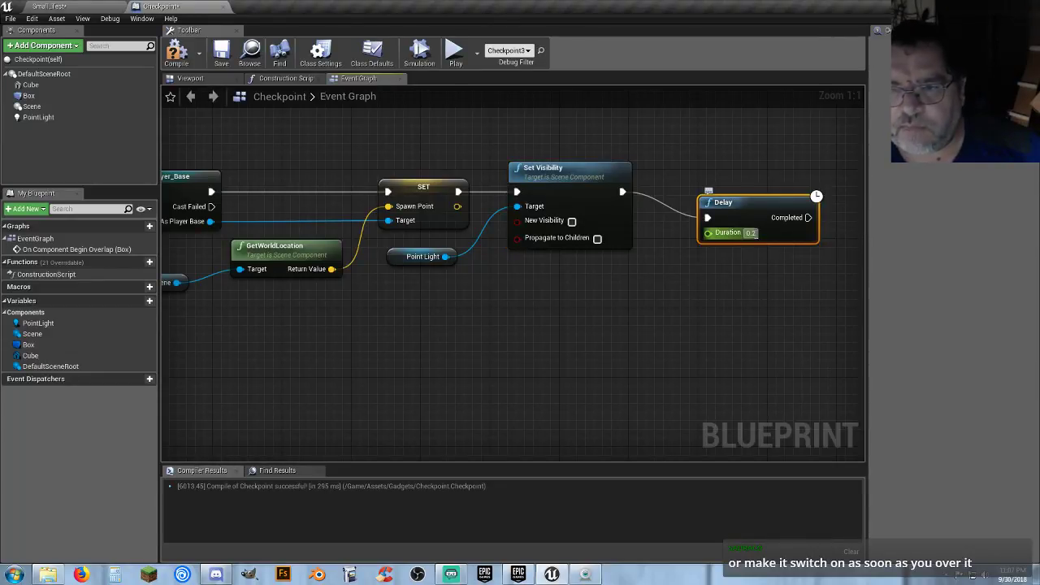
pyautogui.write('5')
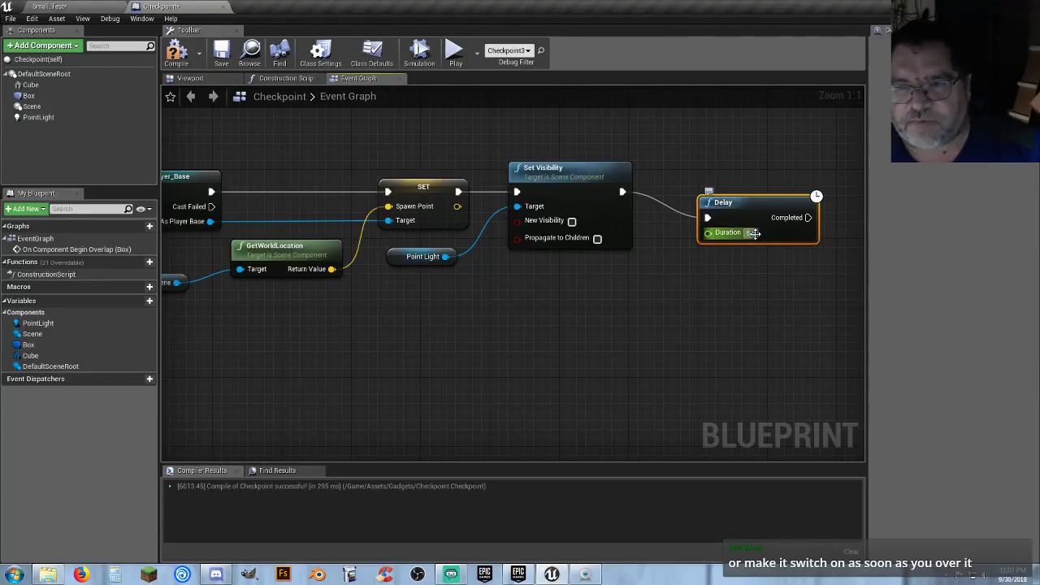
pyautogui.moveTo(746, 209); pyautogui.dragTo(750, 187)
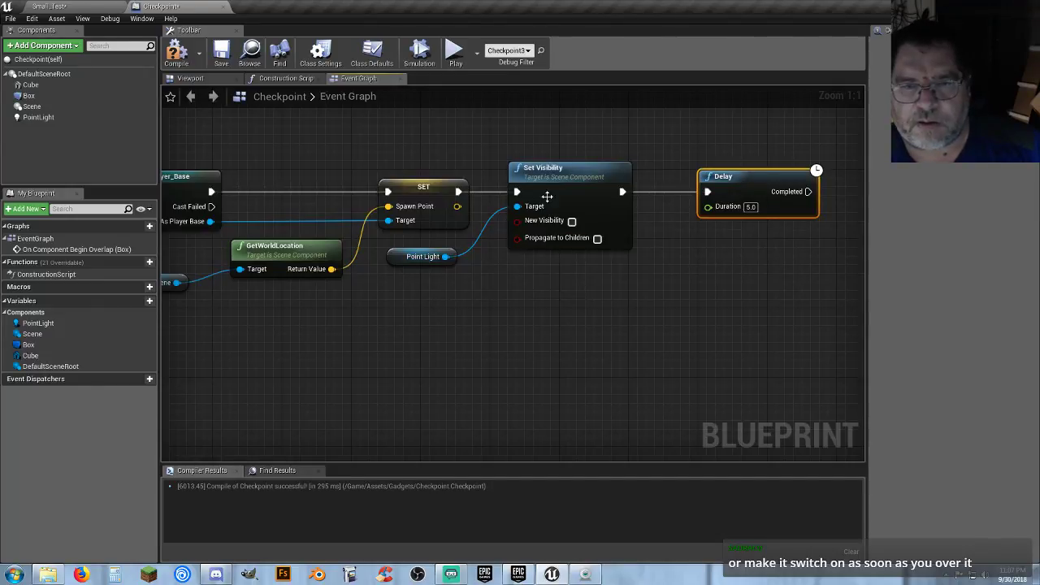
# - Add a second Set Visibility node for the Point Light and connect it to the Delay's Completed output
pyautogui.moveTo(445, 256); pyautogui.dragTo(666, 291)
pyautogui.write('setv')
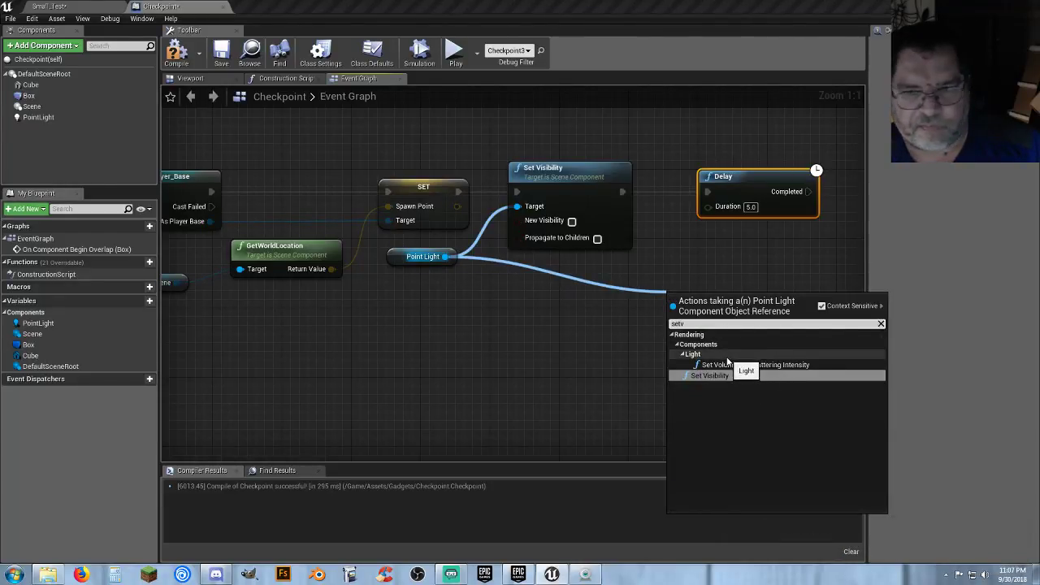
pyautogui.click(723, 377)
pyautogui.moveTo(752, 272); pyautogui.dragTo(594, 288, button='right')
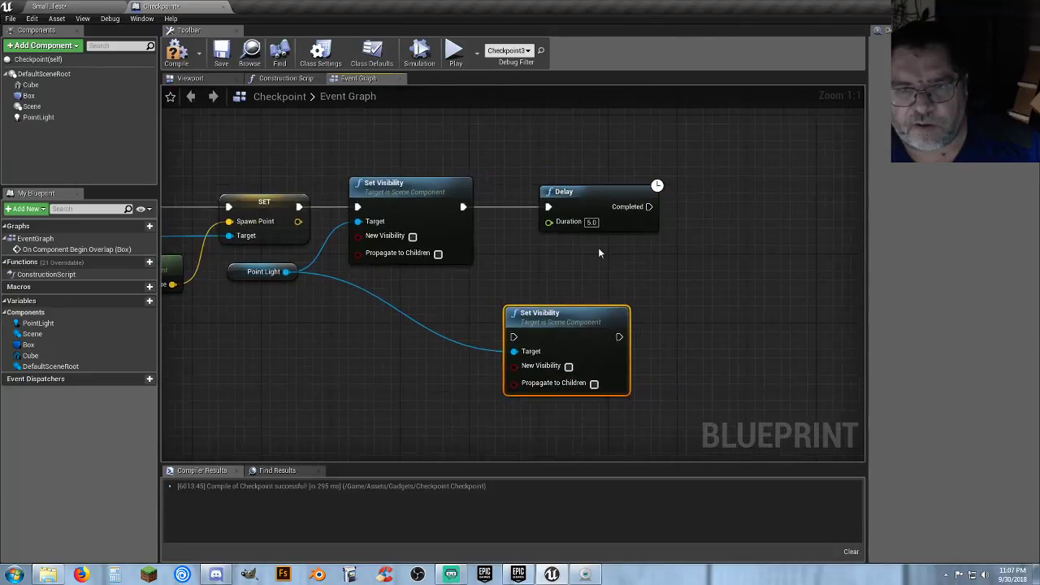
pyautogui.moveTo(596, 199); pyautogui.dragTo(570, 200)
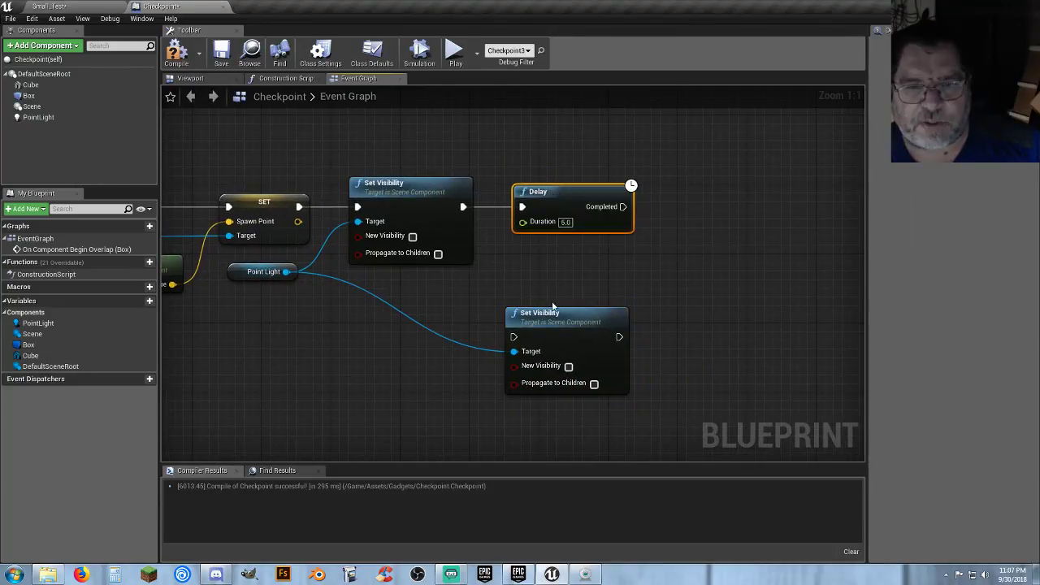
pyautogui.moveTo(548, 324); pyautogui.dragTo(705, 203)
pyautogui.moveTo(707, 199); pyautogui.dragTo(716, 191)
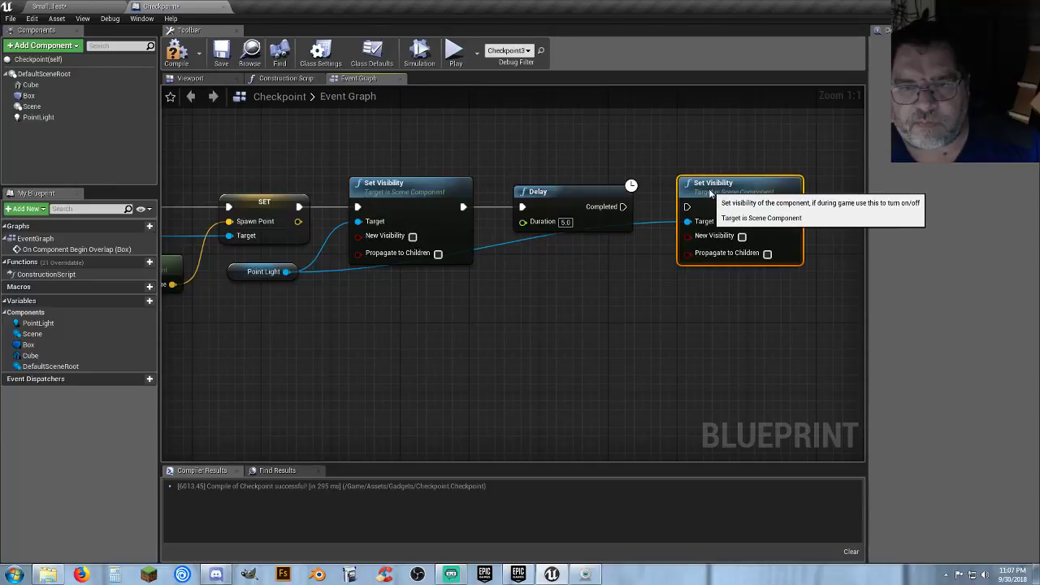
pyautogui.moveTo(623, 207); pyautogui.dragTo(686, 208)
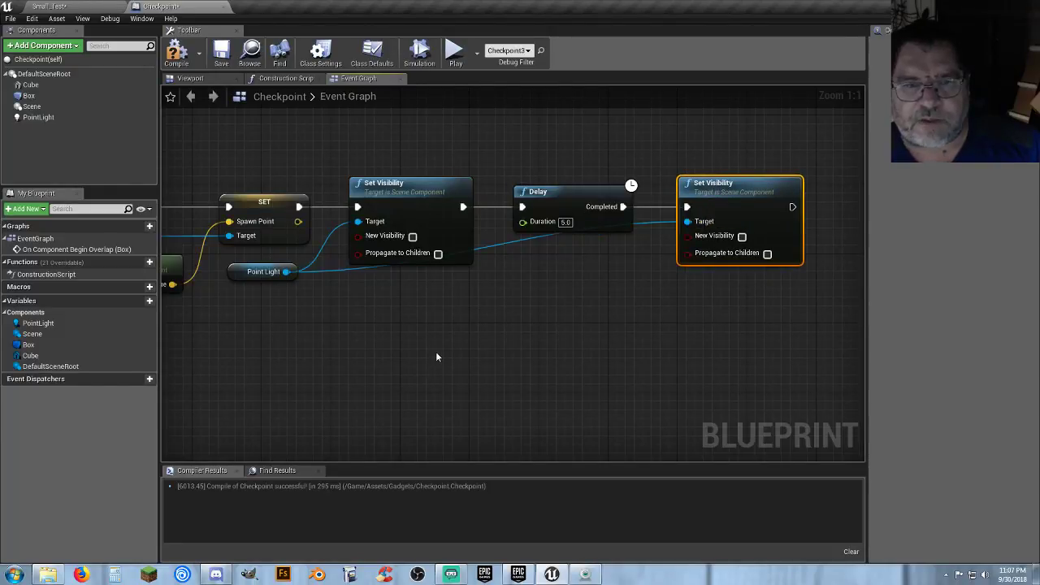
# - Enable New Visibility on the second Set Visibility node, and compile and save the Checkpoint blueprint
pyautogui.moveTo(420, 350); pyautogui.dragTo(601, 362, button='right')
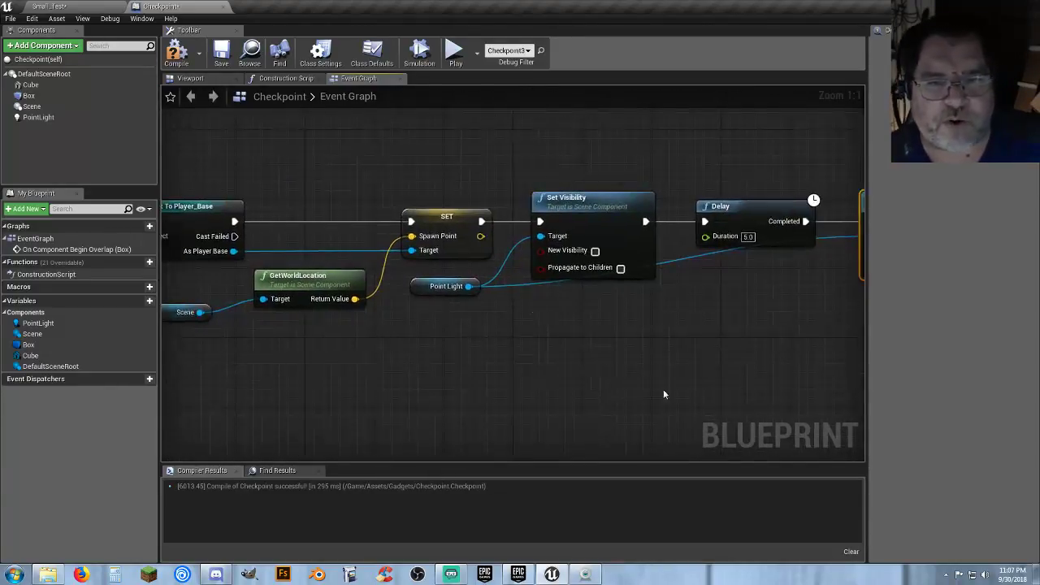
pyautogui.moveTo(665, 375); pyautogui.dragTo(470, 383, button='right')
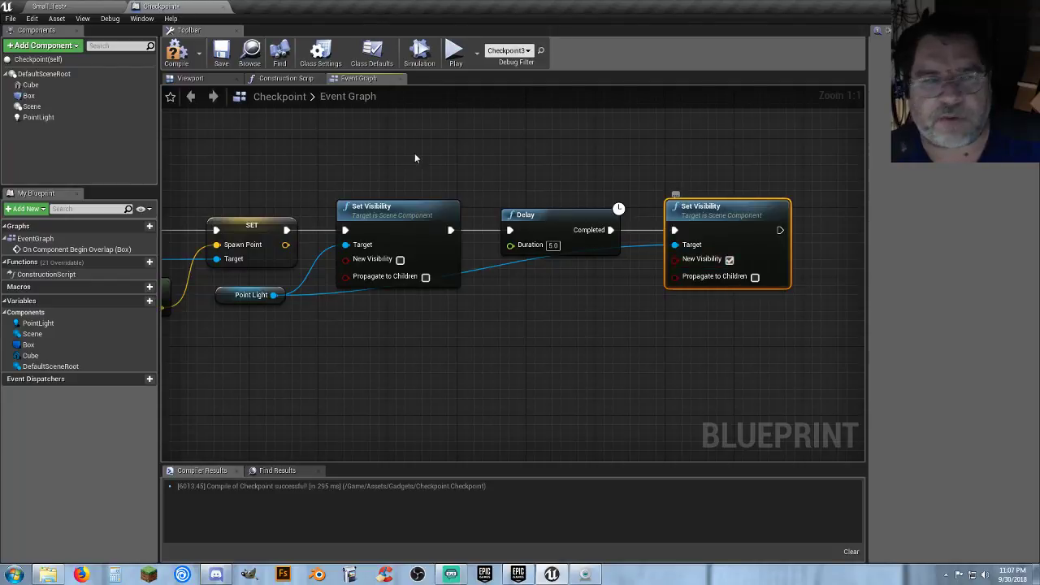
pyautogui.click(175, 55)
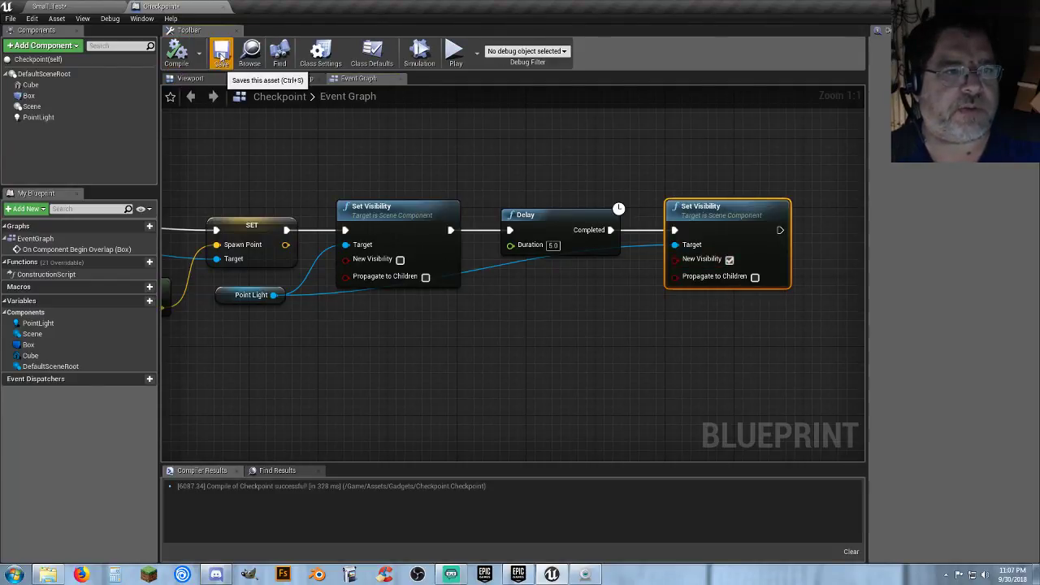
# - Play-test Small_Test, running through the red-lit checkpoint beside the sphere and back to check how its light switches
pyautogui.click(79, 6)
pyautogui.click(523, 37)
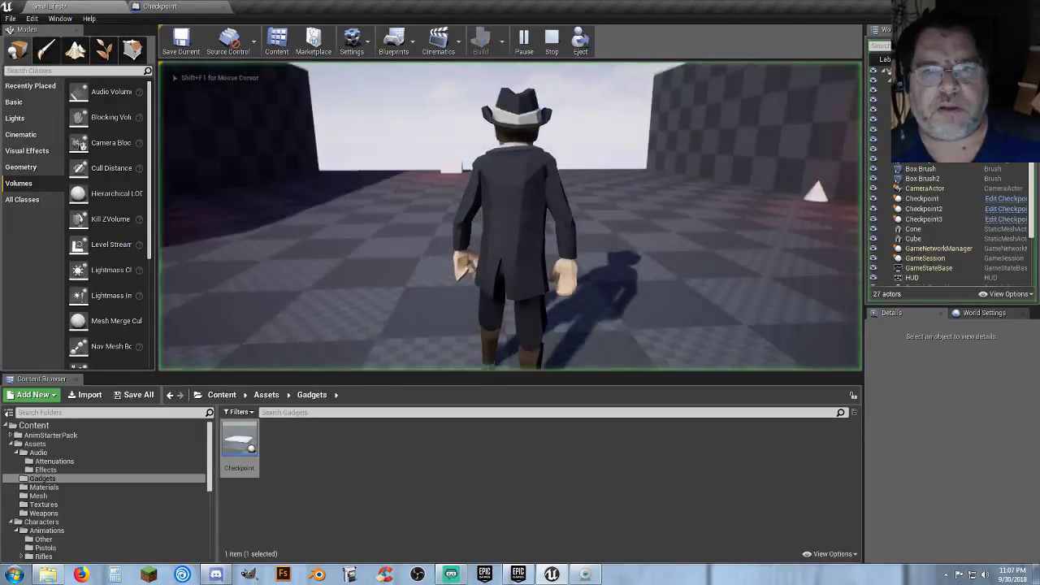
pyautogui.press('w')
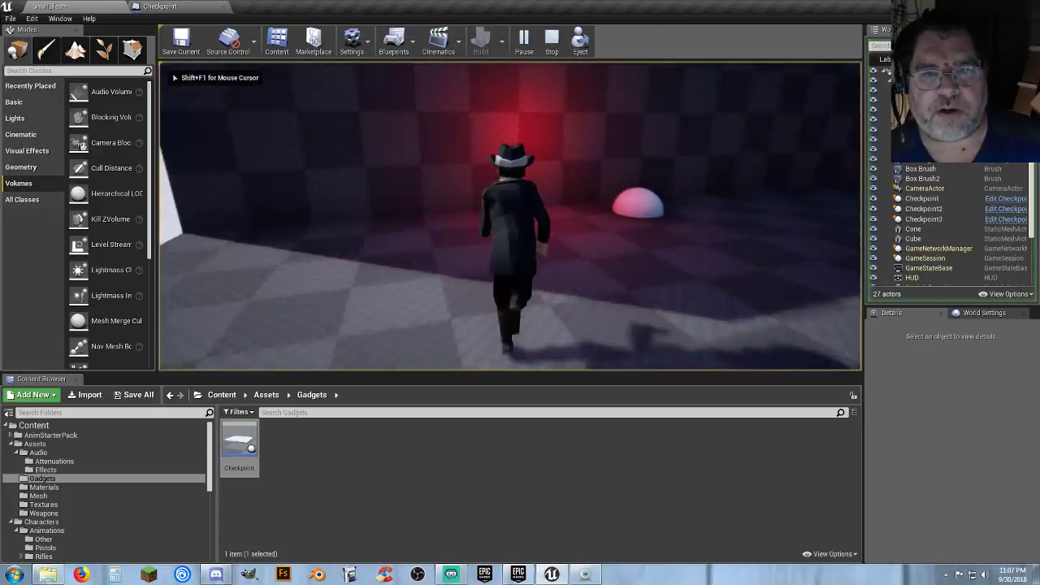
pyautogui.press('s')
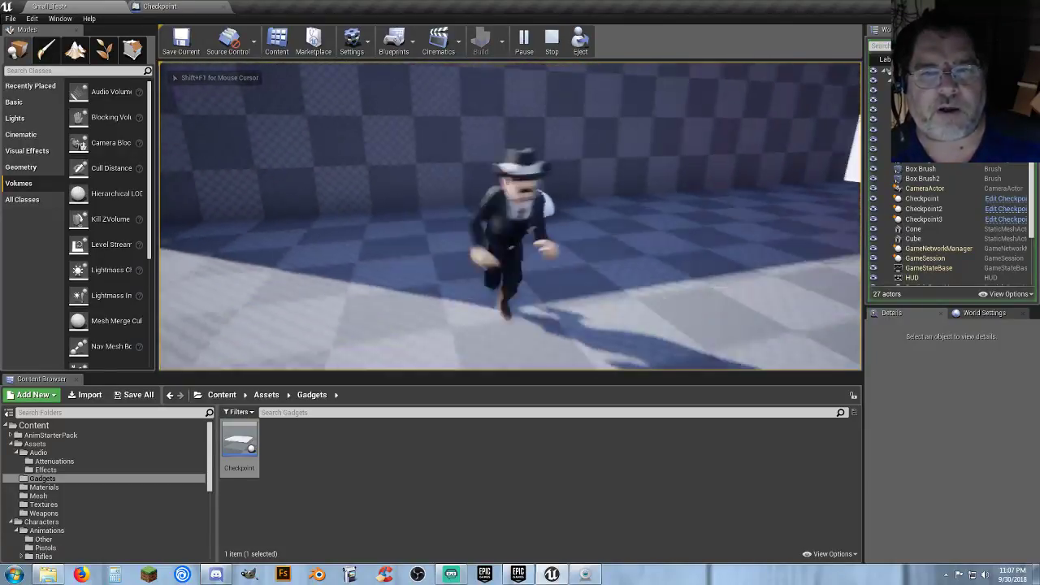
pyautogui.press('d')
pyautogui.press('a')
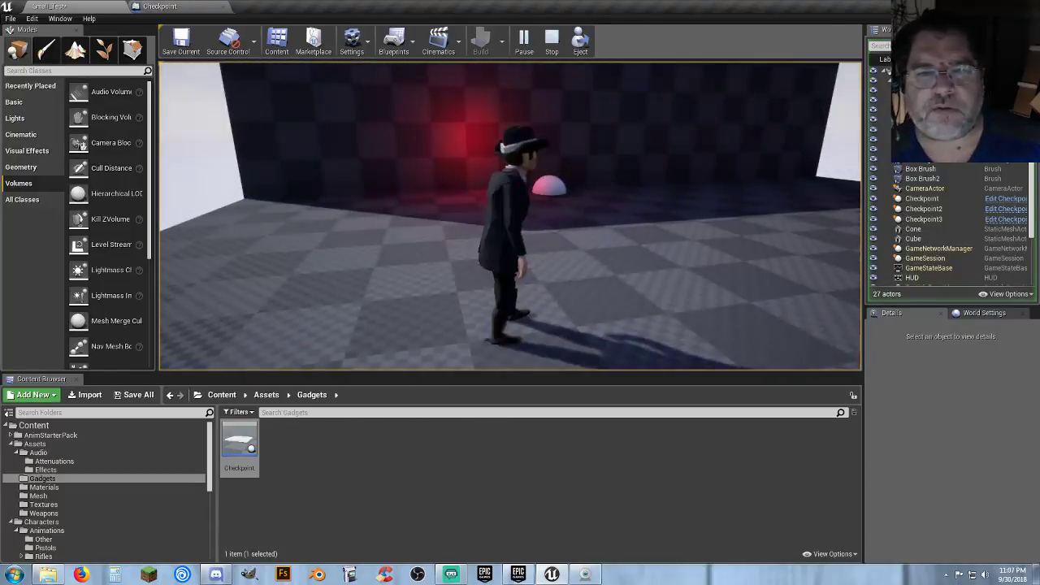
pyautogui.press('w')
pyautogui.press('Escape')
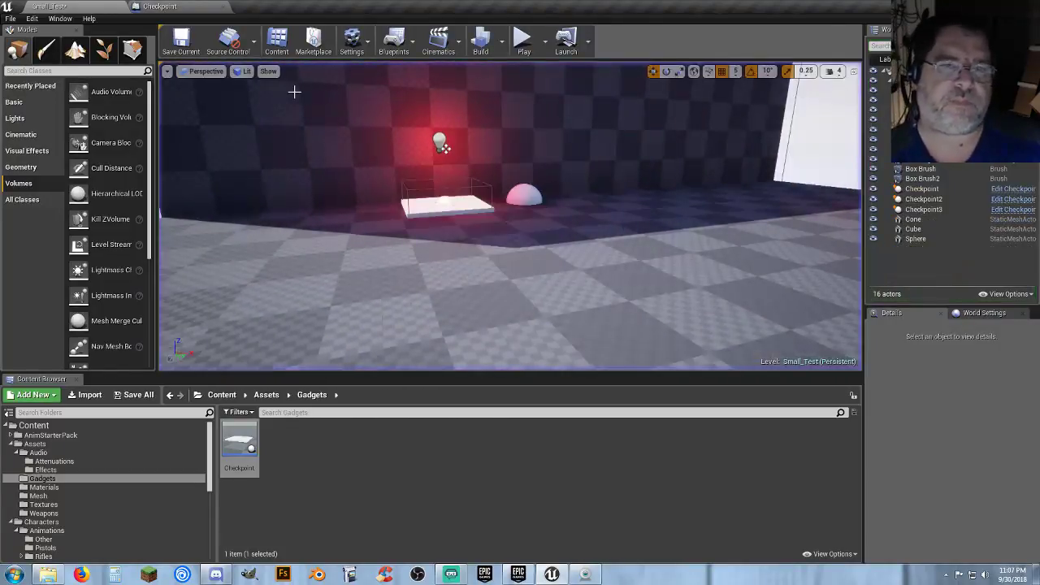
# - Enable New Visibility on the first Set Visibility node, disable it on the second, and compile and save the blueprint
pyautogui.click(203, 6)
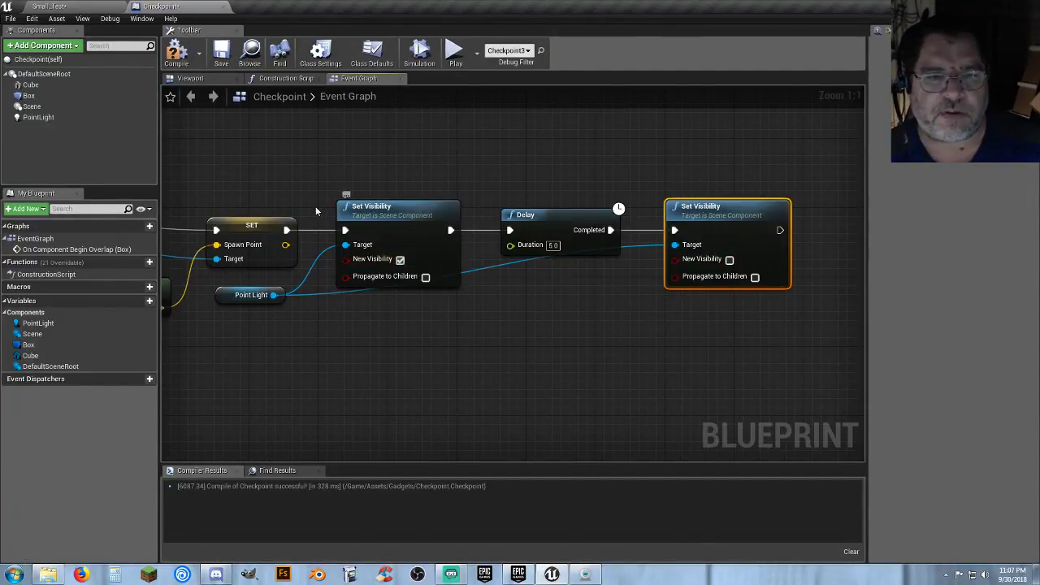
pyautogui.click(178, 65)
pyautogui.click(221, 57)
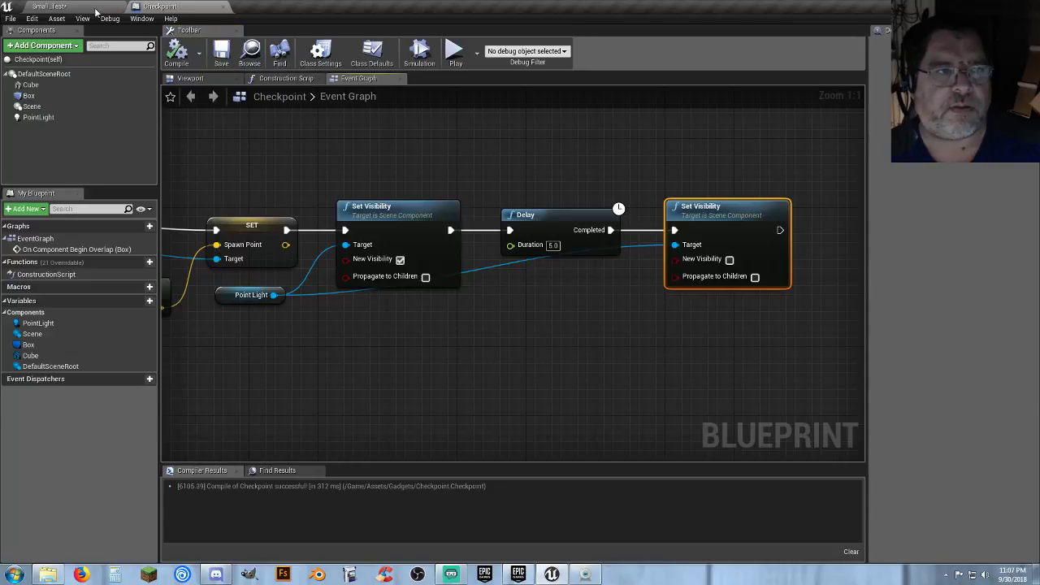
# - Play-test Small_Test briefly to check the checkpoint lights when the level starts
pyautogui.click(96, 9)
pyautogui.click(524, 41)
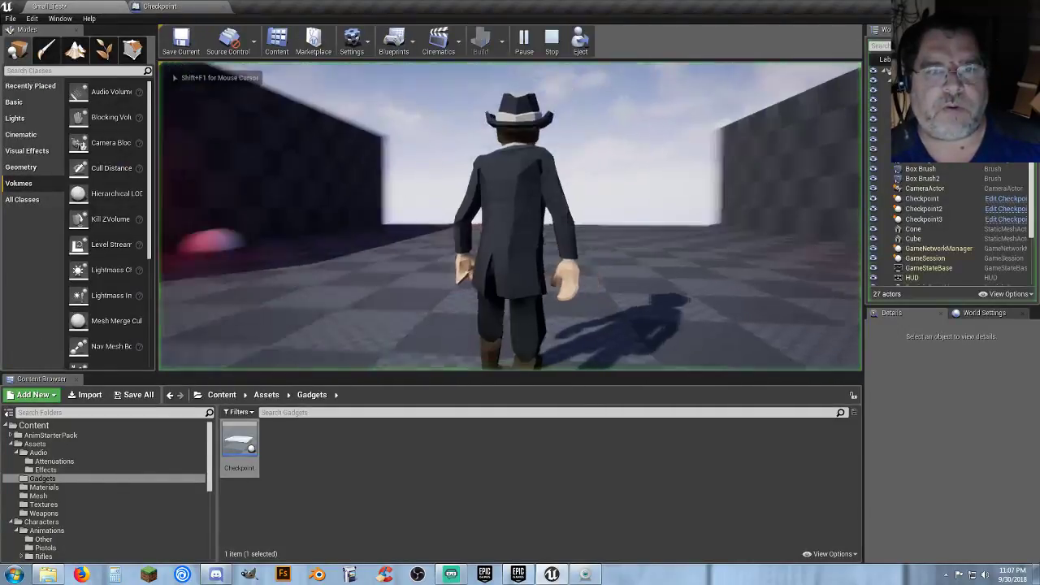
pyautogui.press('Escape')
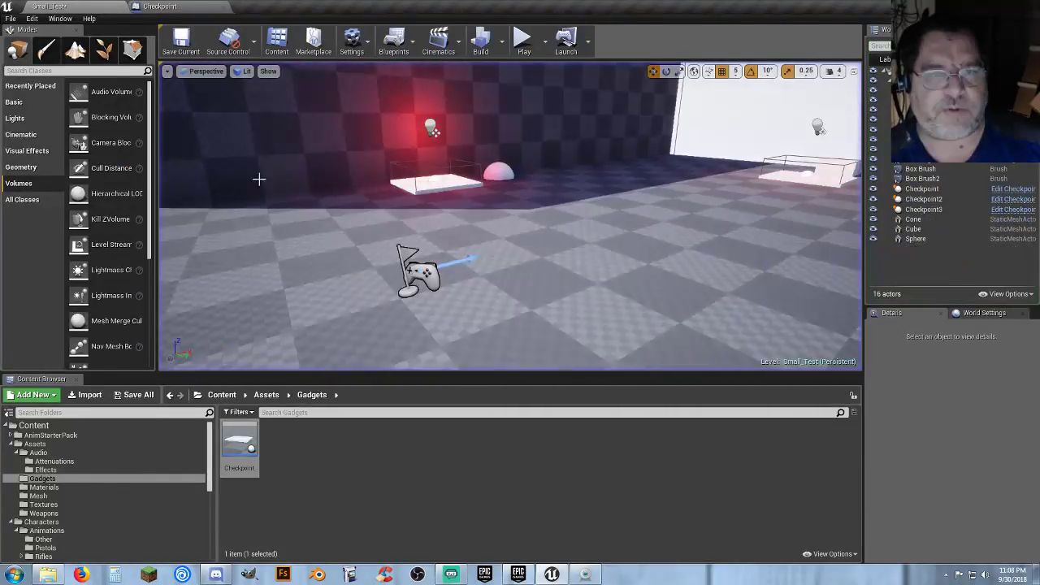
# - Turn off Visible on the Checkpoint blueprint's PointLight component and compile the blueprint
pyautogui.click(163, 6)
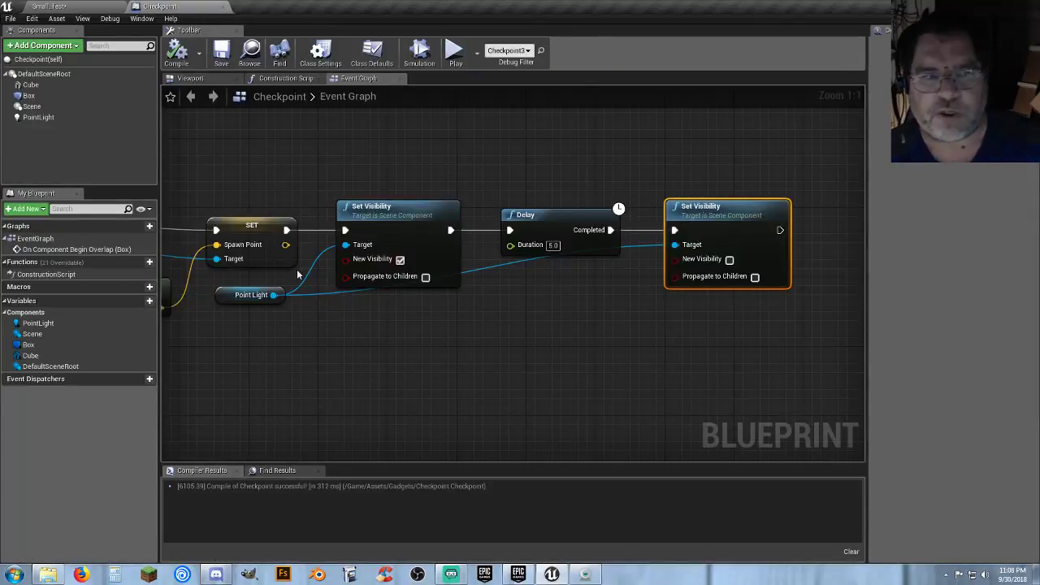
pyautogui.click(45, 118)
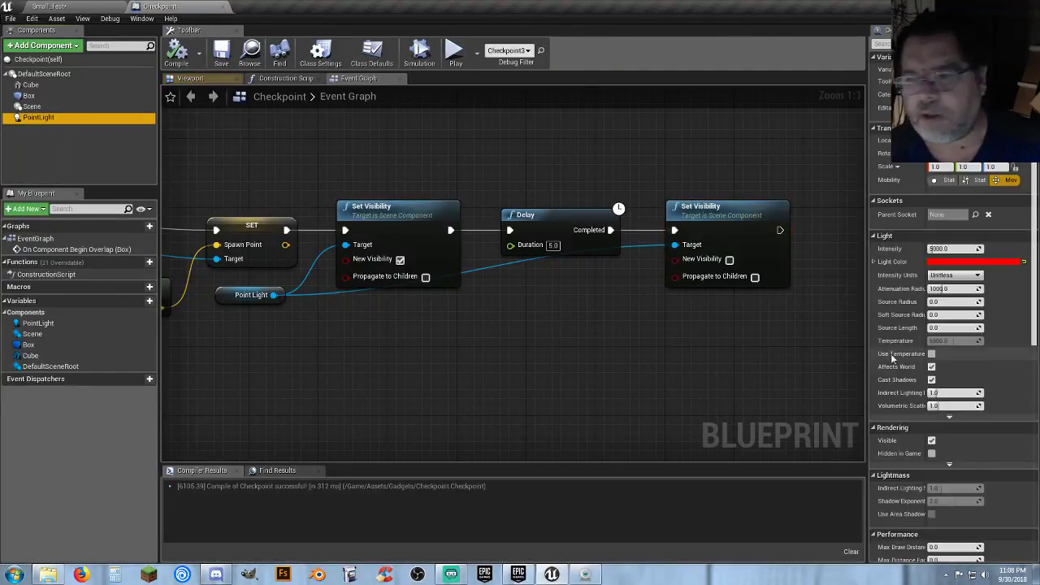
pyautogui.click(932, 440)
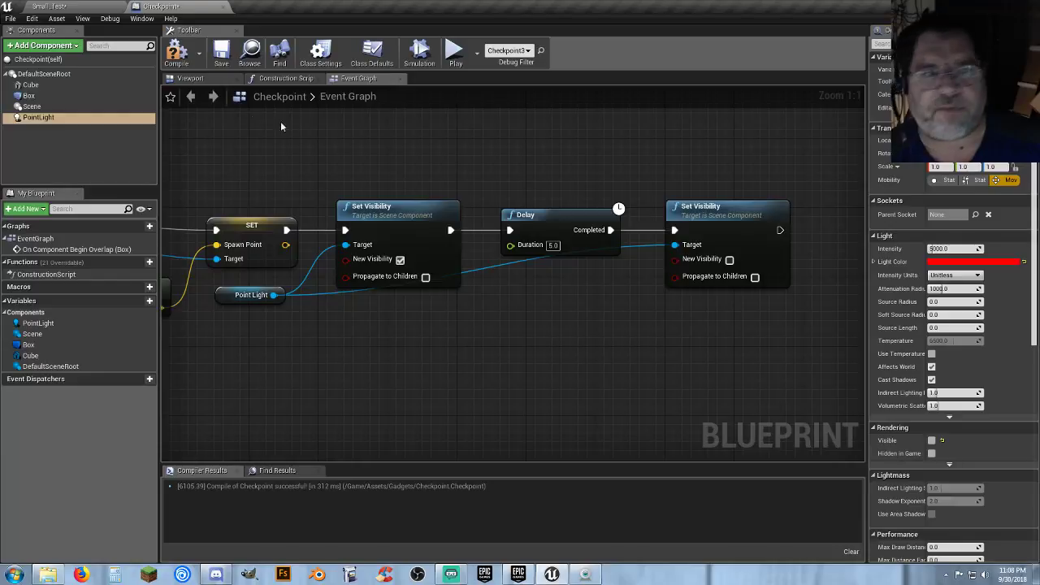
pyautogui.click(177, 56)
# - Play-test Small_Test, running the character through the checkpoints near the sphere, cube and cone to check their lights
pyautogui.click(97, 9)
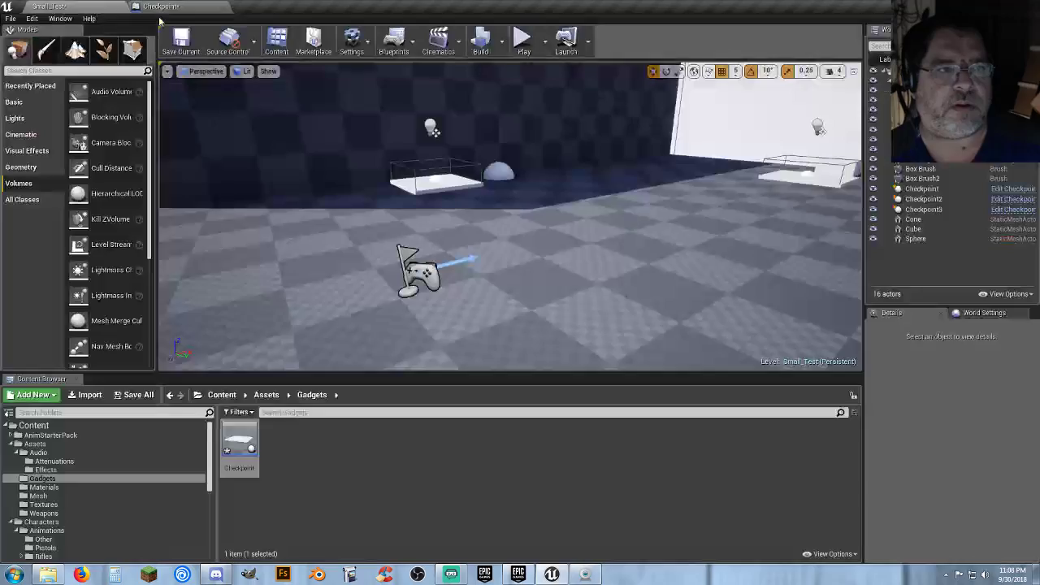
pyautogui.click(525, 49)
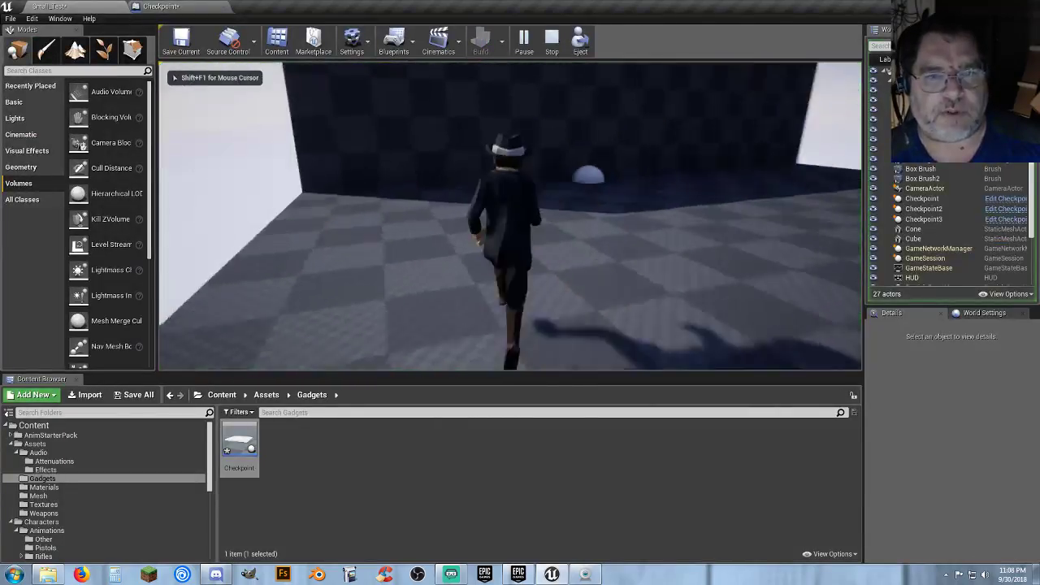
pyautogui.press('w')
pyautogui.press('s')
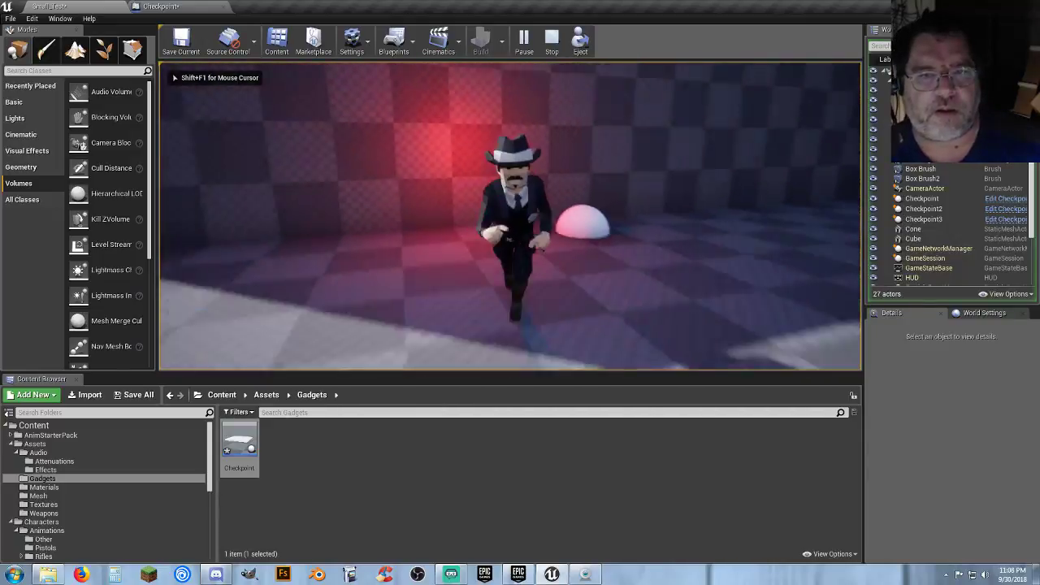
pyautogui.press('d')
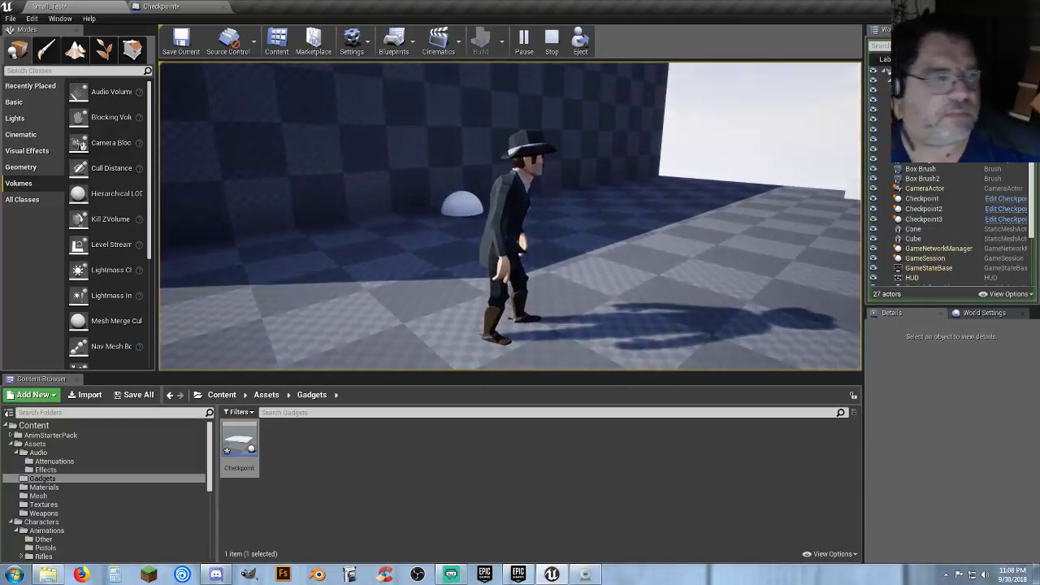
pyautogui.press('w')
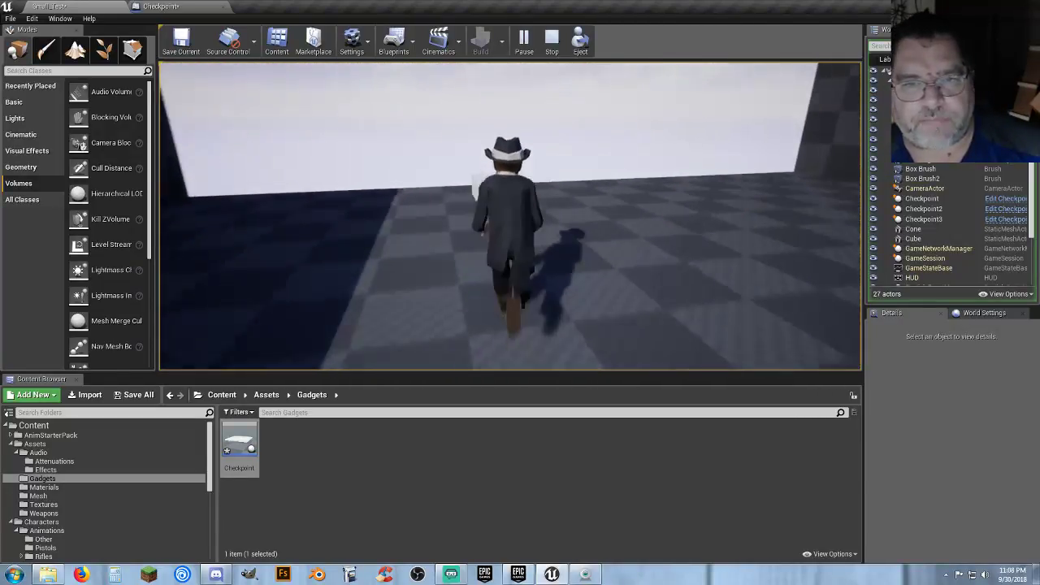
pyautogui.press('d')
pyautogui.press('a')
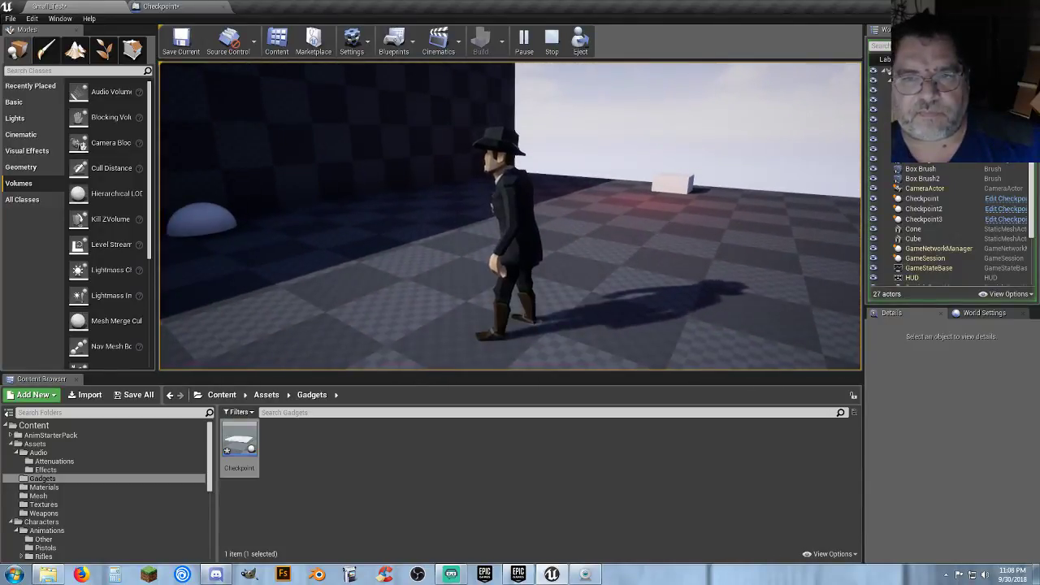
pyautogui.press('w')
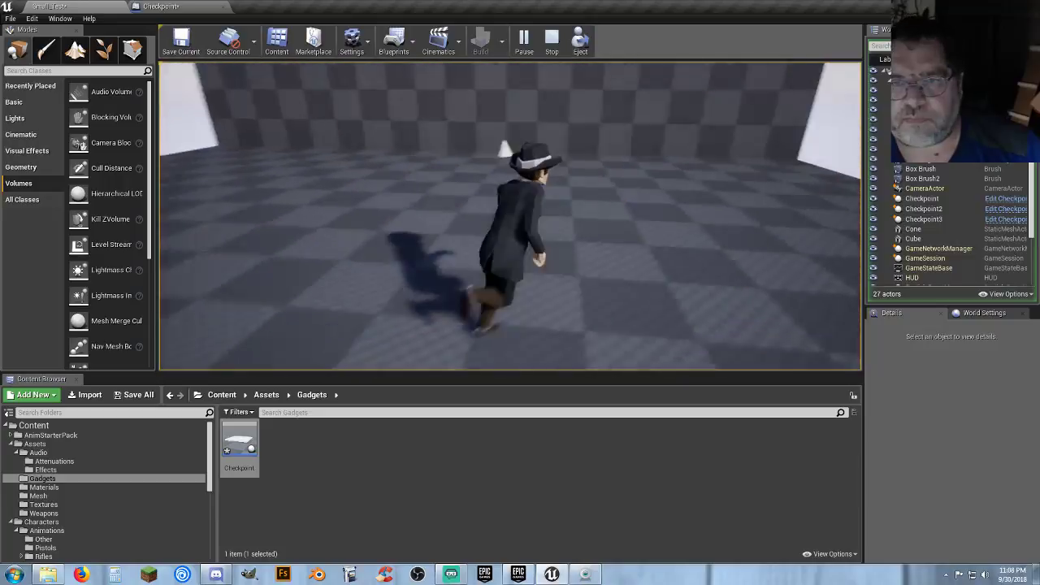
pyautogui.press('s')
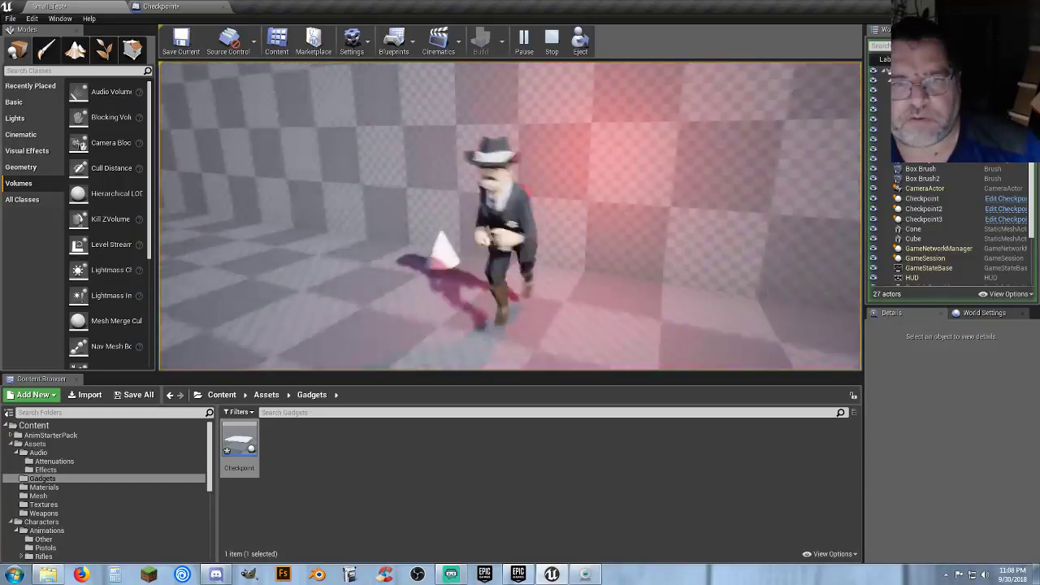
pyautogui.press('a')
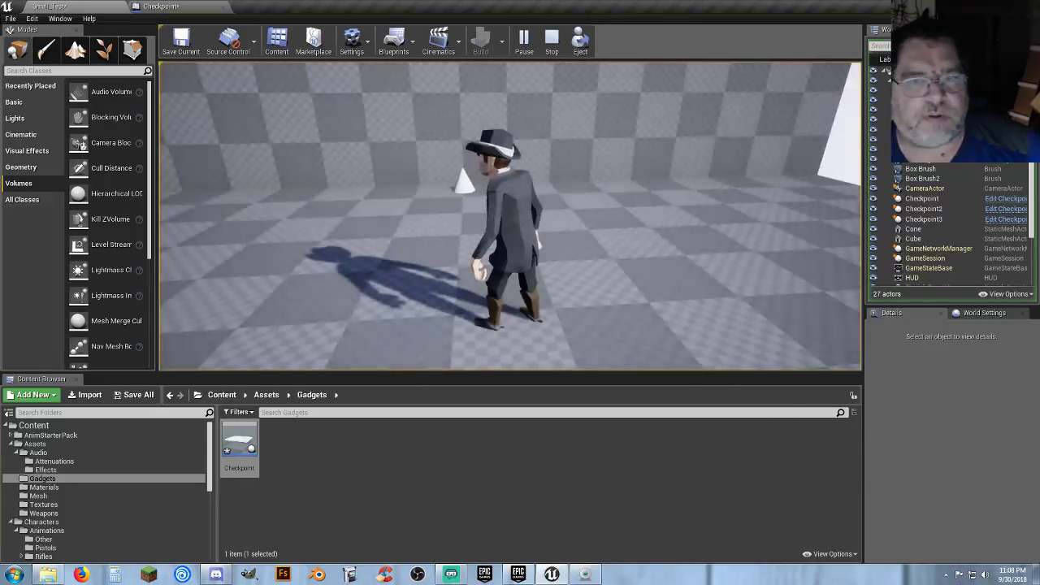
pyautogui.press('Escape')
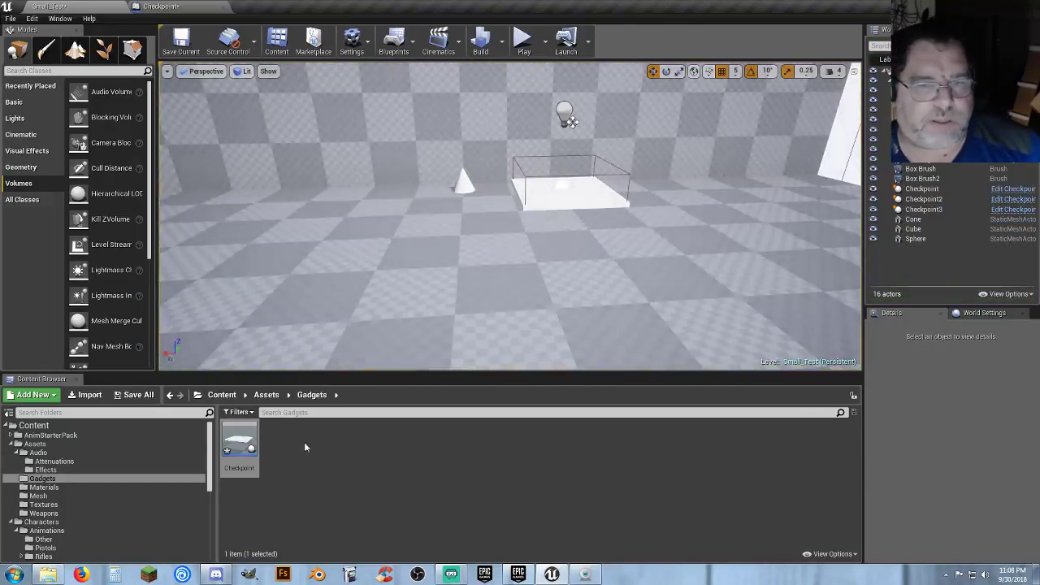
# - Browse the StarterContent Audio folder and preview the Explosion_Cue sound
pyautogui.scroll(-8, 65, 516)
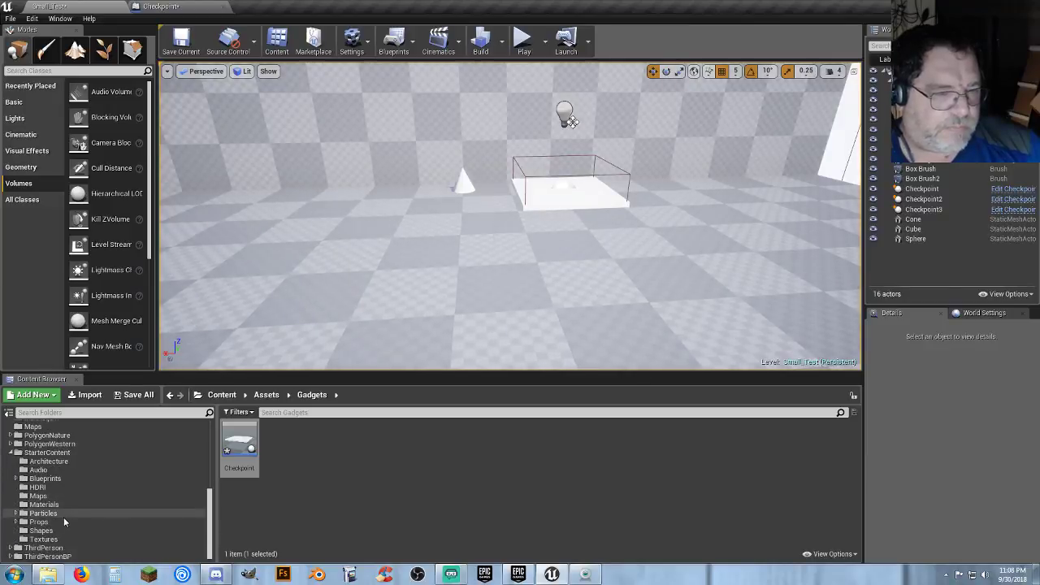
pyautogui.click(49, 472)
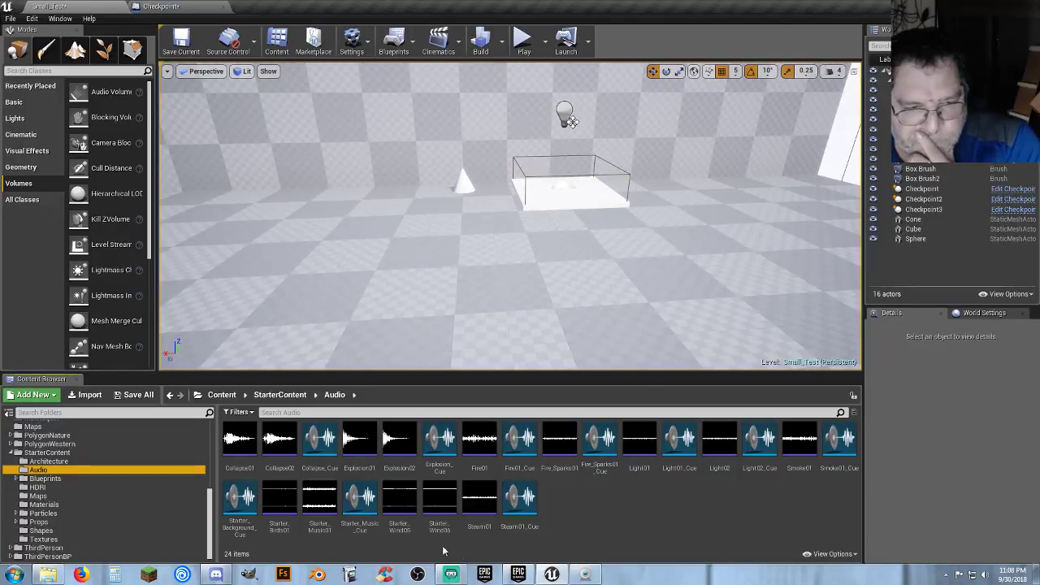
pyautogui.moveTo(358, 441)
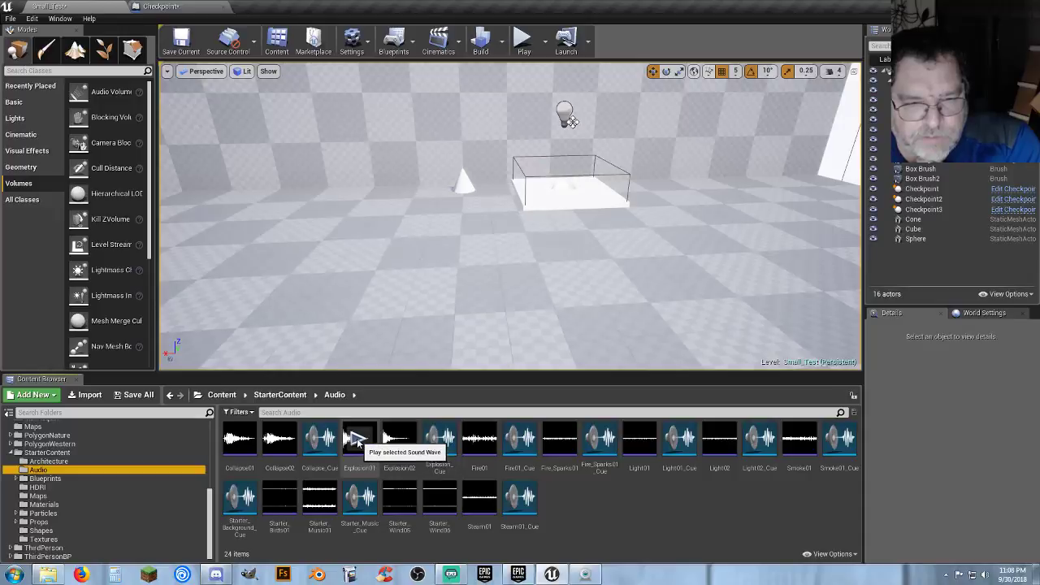
pyautogui.click(439, 441)
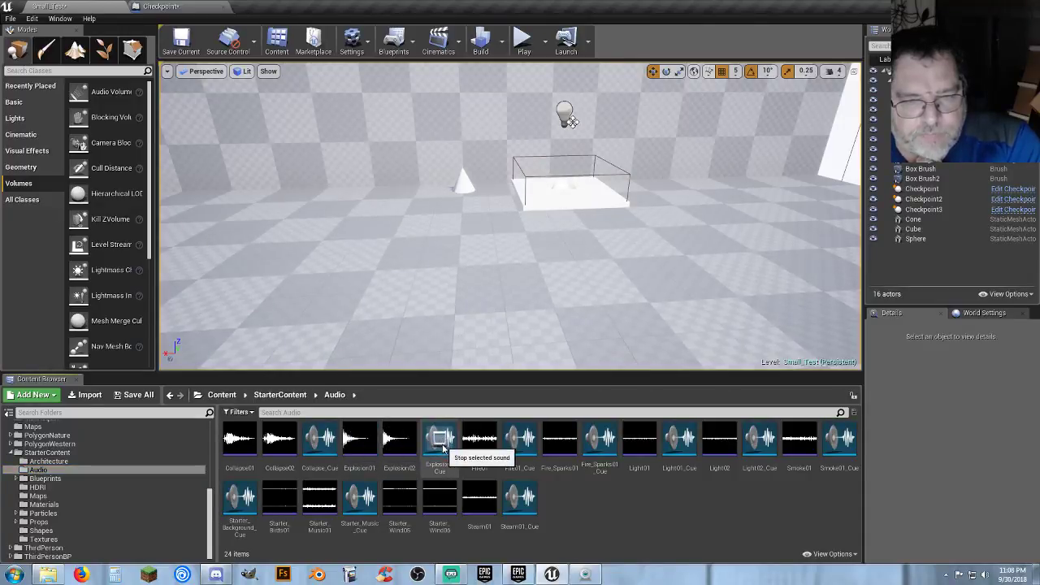
# - Add a Play Sound at Location node to the Checkpoint blueprint's event graph, below the first Set Visibility node
pyautogui.click(232, 7)
pyautogui.moveTo(504, 328); pyautogui.dragTo(660, 304, button='right')
pyautogui.moveTo(445, 333); pyautogui.dragTo(241, 334, button='right')
pyautogui.moveTo(460, 325); pyautogui.dragTo(463, 323, button='right')
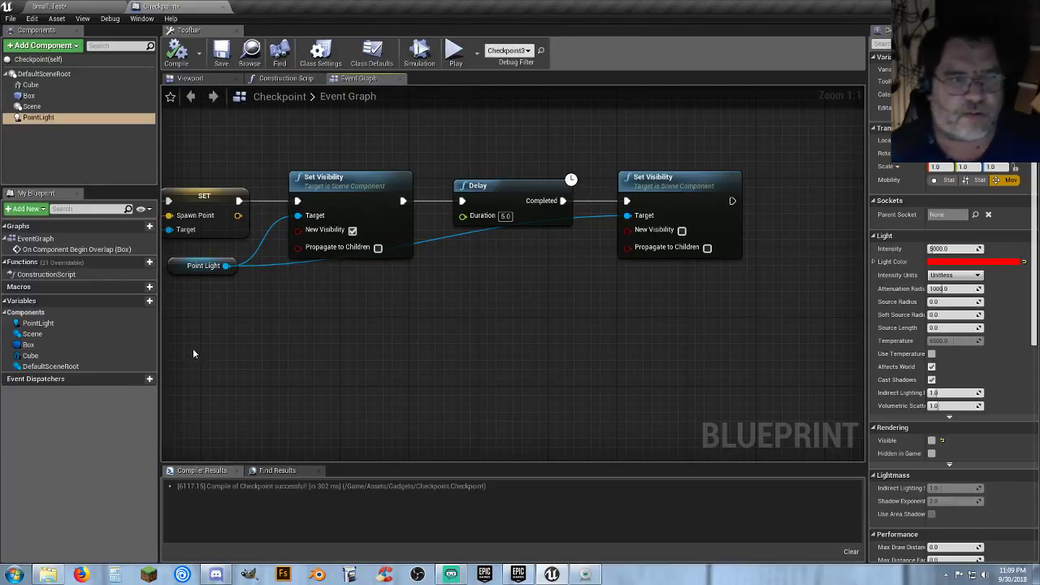
pyautogui.moveTo(192, 352); pyautogui.dragTo(434, 354, button='right')
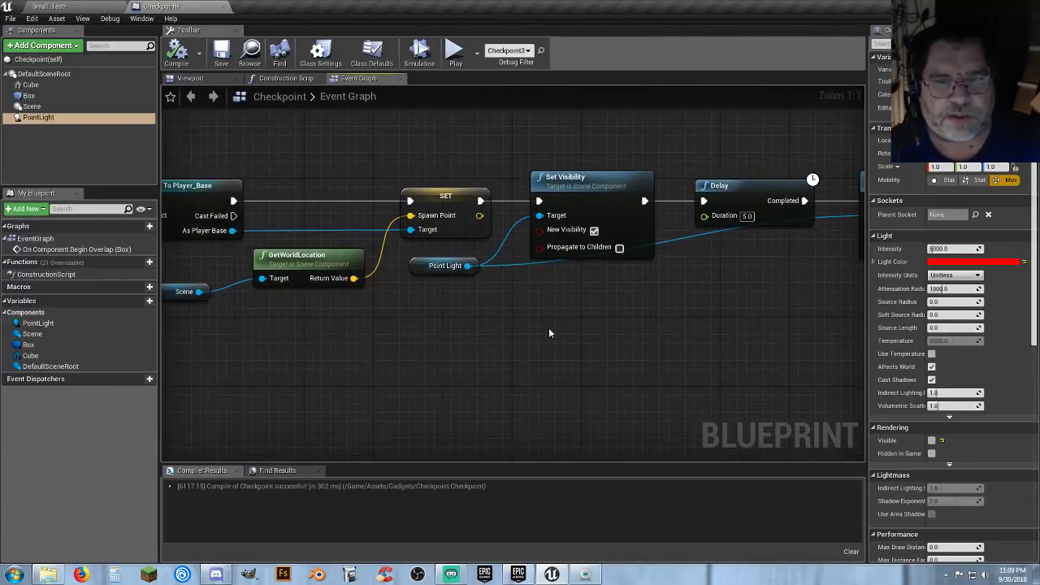
pyautogui.moveTo(548, 333); pyautogui.dragTo(436, 331, button='right')
pyautogui.rightClick(436, 331)
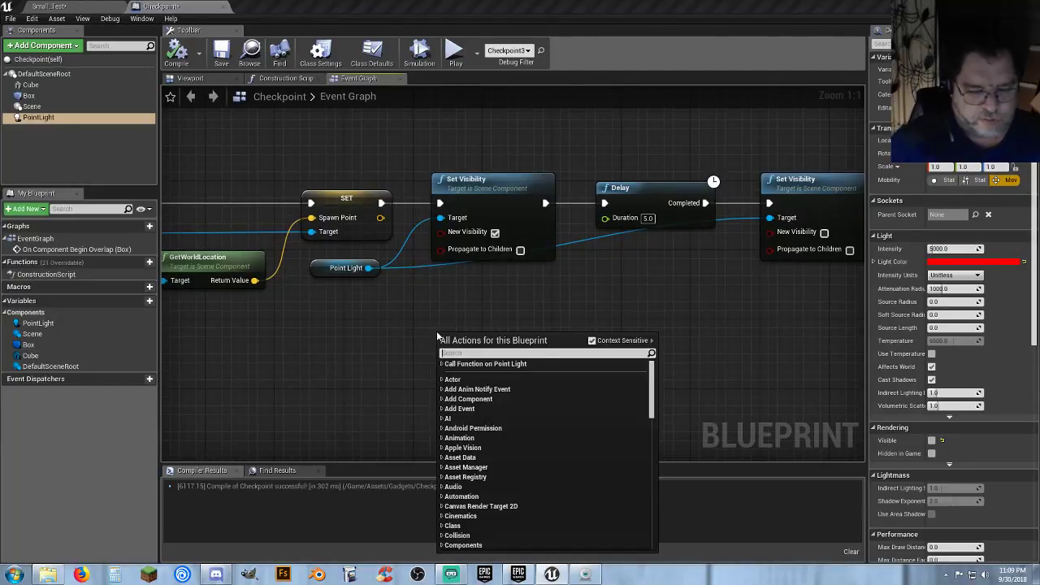
pyautogui.write('plays')
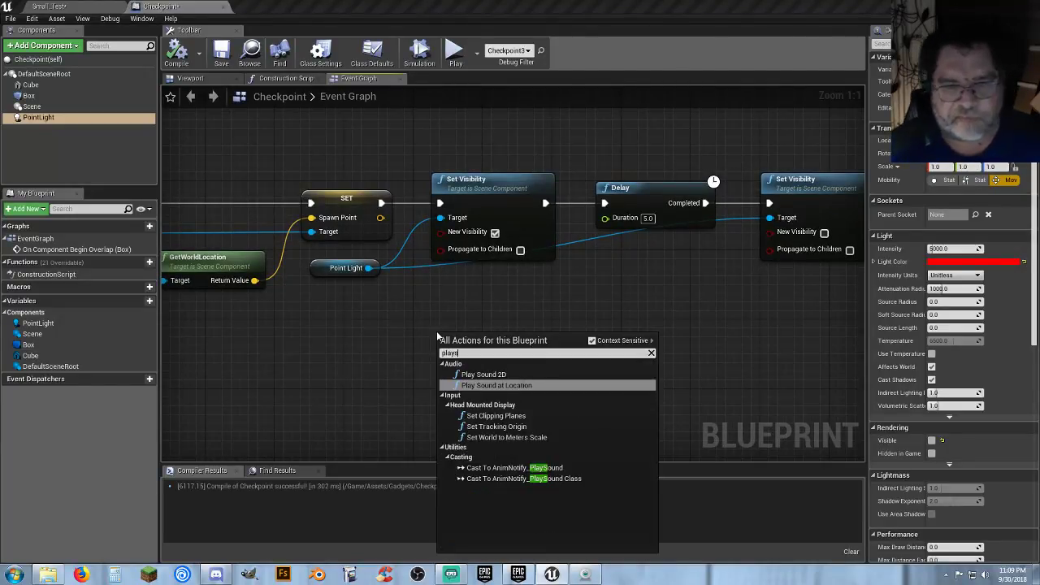
pyautogui.click(512, 384)
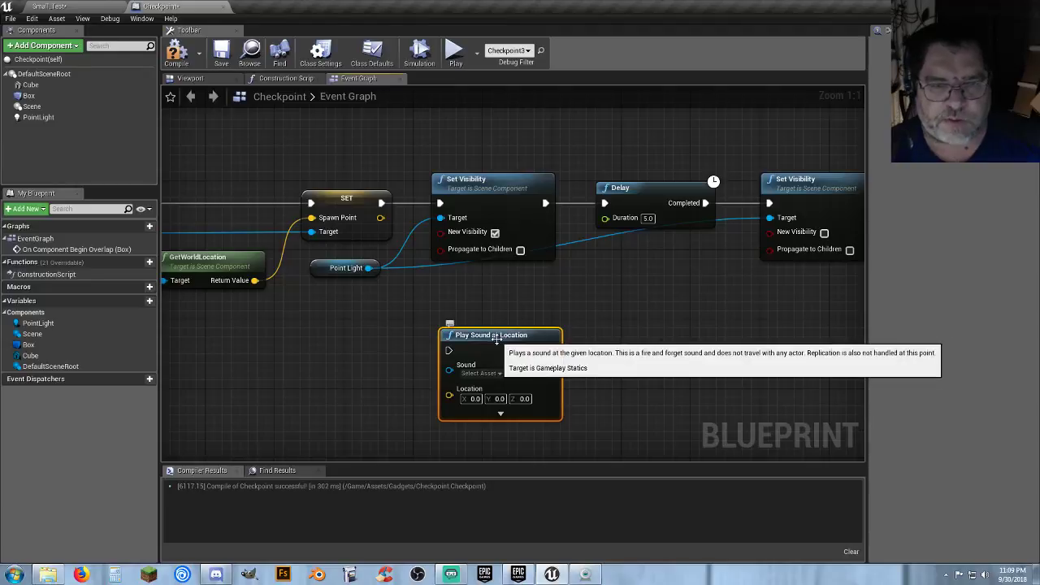
# - Wire Play Sound at Location between the Spawn Point SET and first Set Visibility nodes, and choose Explosion_Cue as its sound
pyautogui.moveTo(497, 339); pyautogui.dragTo(479, 306)
pyautogui.moveTo(803, 285); pyautogui.dragTo(620, 178)
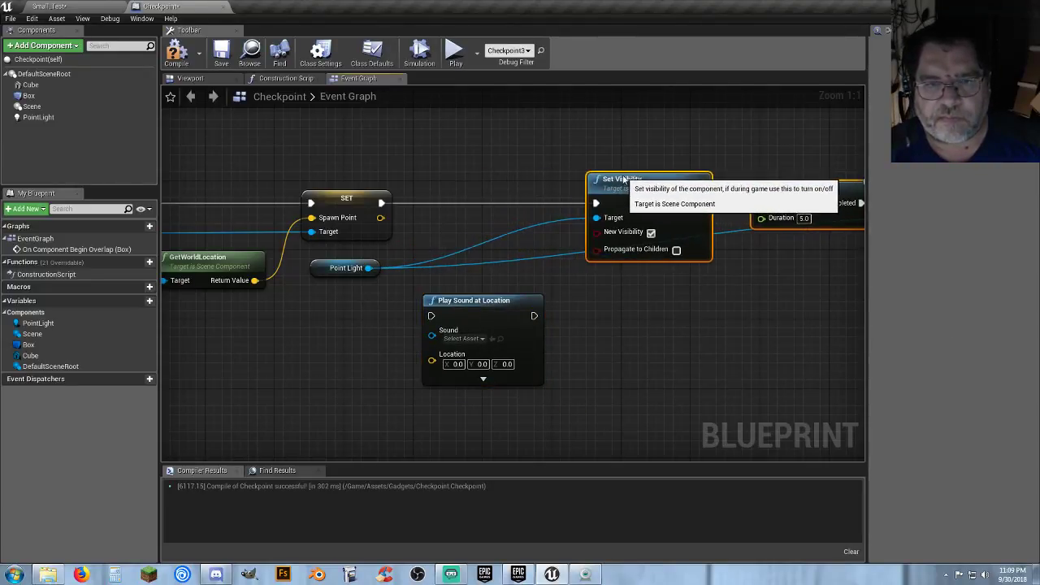
pyautogui.moveTo(431, 316); pyautogui.dragTo(382, 202)
pyautogui.moveTo(534, 316); pyautogui.dragTo(596, 203)
pyautogui.moveTo(505, 302); pyautogui.dragTo(504, 189)
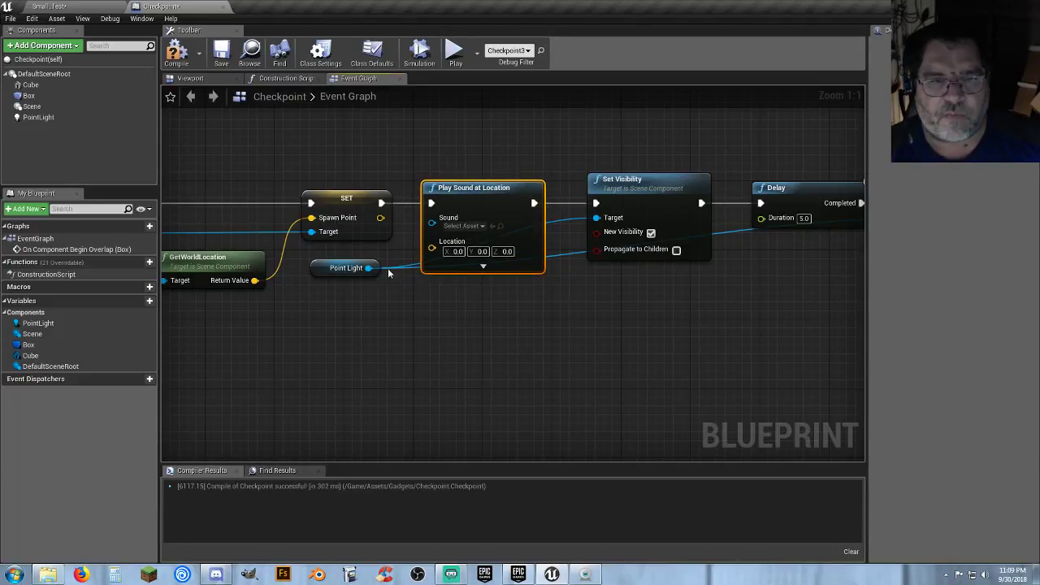
pyautogui.click(482, 226)
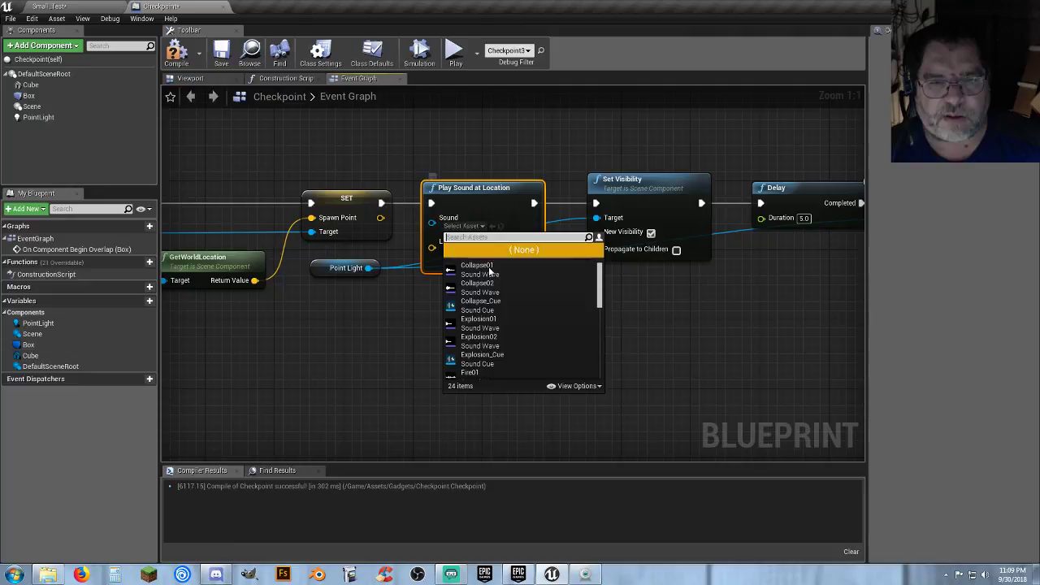
pyautogui.click(483, 357)
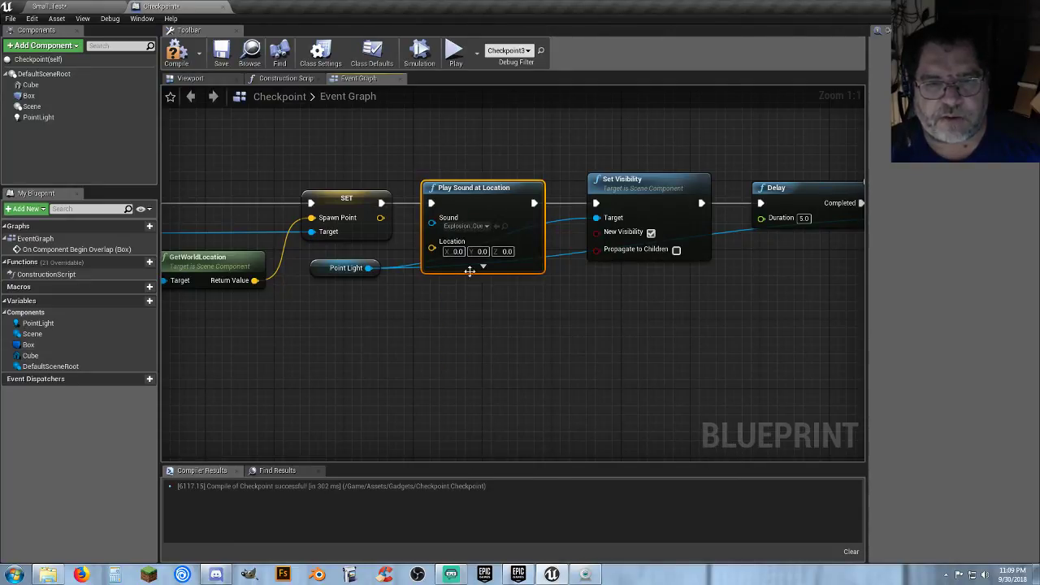
# - Open the Explosion_Cue asset, assign Player_AT as its attenuation settings, and close the cue
pyautogui.click(74, 5)
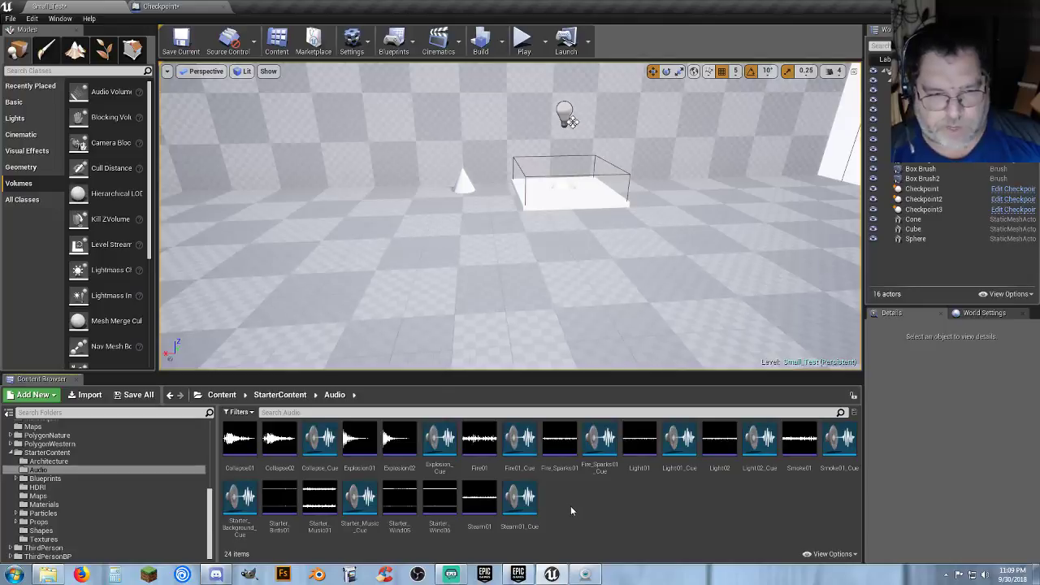
pyautogui.doubleClick(439, 455)
pyautogui.click(172, 132)
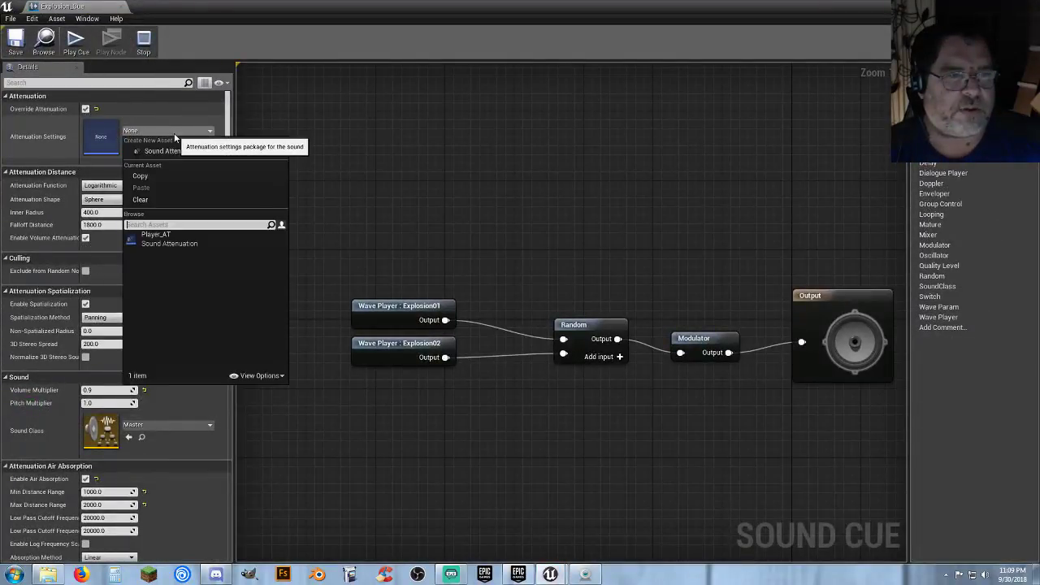
pyautogui.click(152, 229)
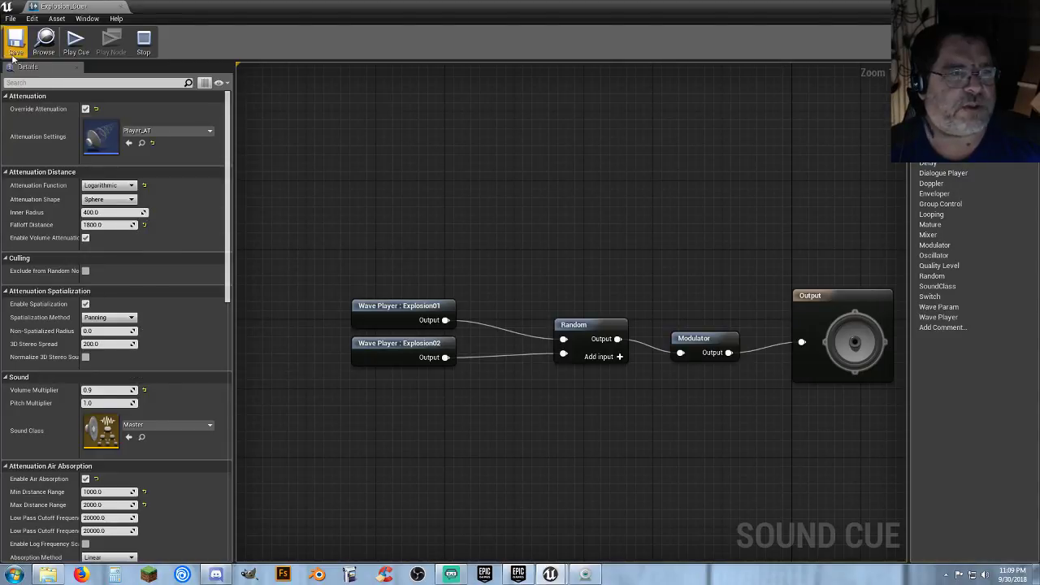
pyautogui.click(120, 7)
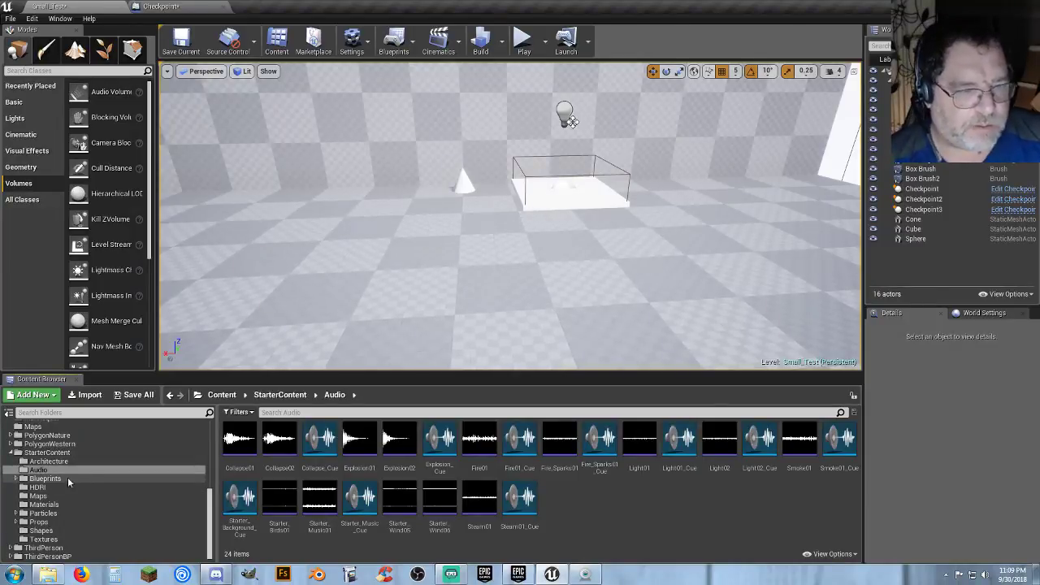
pyautogui.scroll(3, 55, 477)
pyautogui.scroll(5, 53, 475)
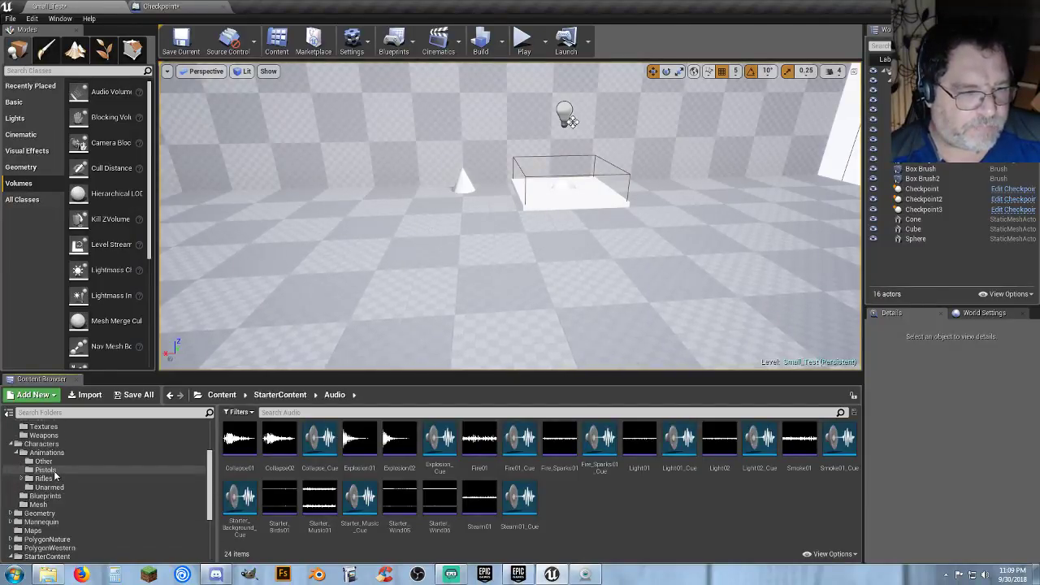
pyautogui.scroll(-5, 54, 471)
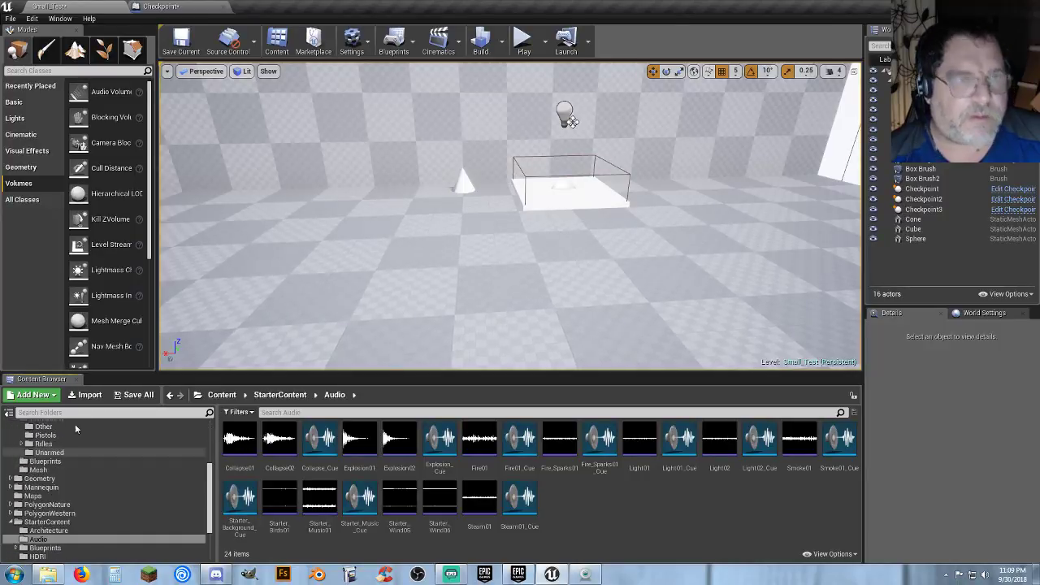
# - Move the Point Light node in the Checkpoint event graph beneath the Play Sound at Location node
pyautogui.click(192, 7)
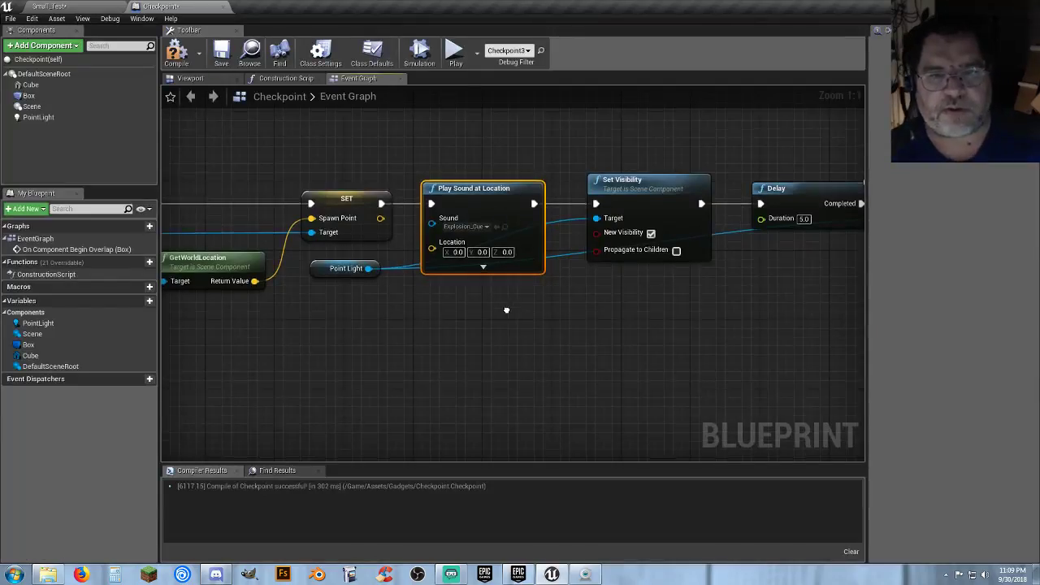
pyautogui.moveTo(505, 309); pyautogui.dragTo(419, 317, button='right')
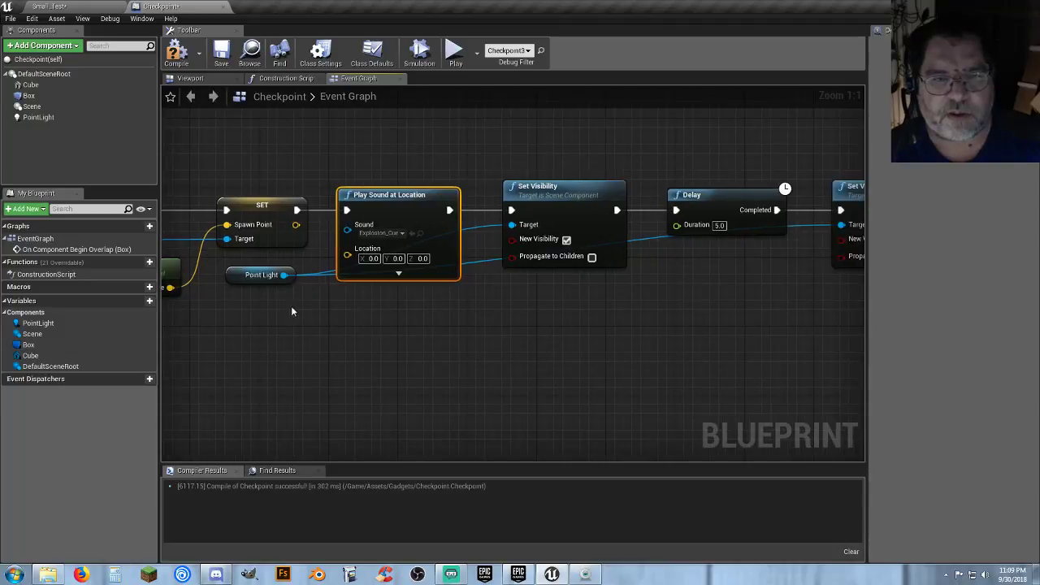
pyautogui.moveTo(237, 284); pyautogui.dragTo(401, 310)
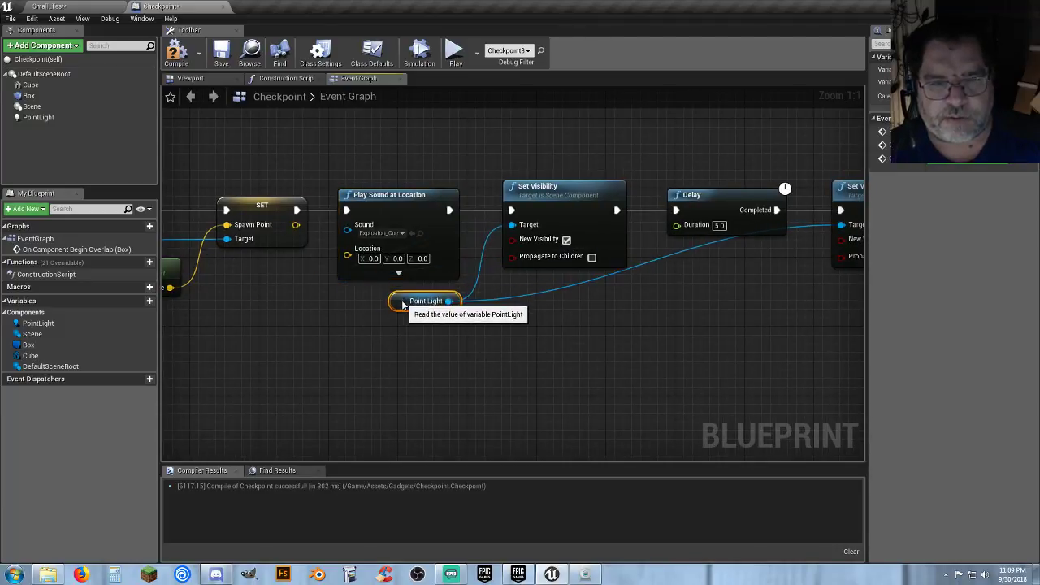
# - Compile and save the Checkpoint blueprint with the rearranged sound and light nodes
pyautogui.click(524, 346)
pyautogui.moveTo(524, 346); pyautogui.dragTo(427, 358, button='right')
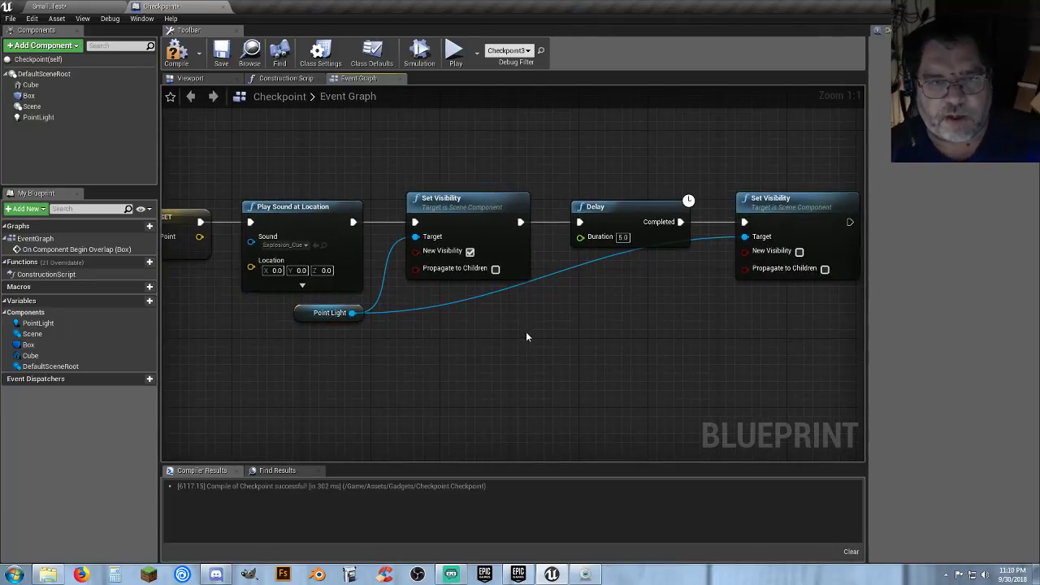
pyautogui.click(177, 57)
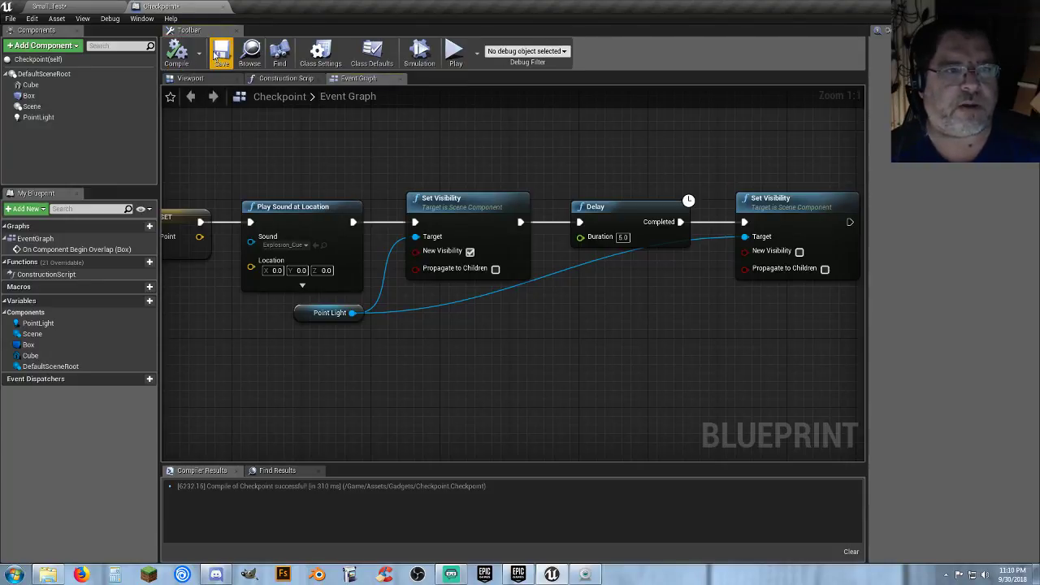
# - Create a Widget Blueprint named checkpoint_w in the Assets/Gadgets folder and open it for editing
pyautogui.click(72, 8)
pyautogui.scroll(4, 114, 463)
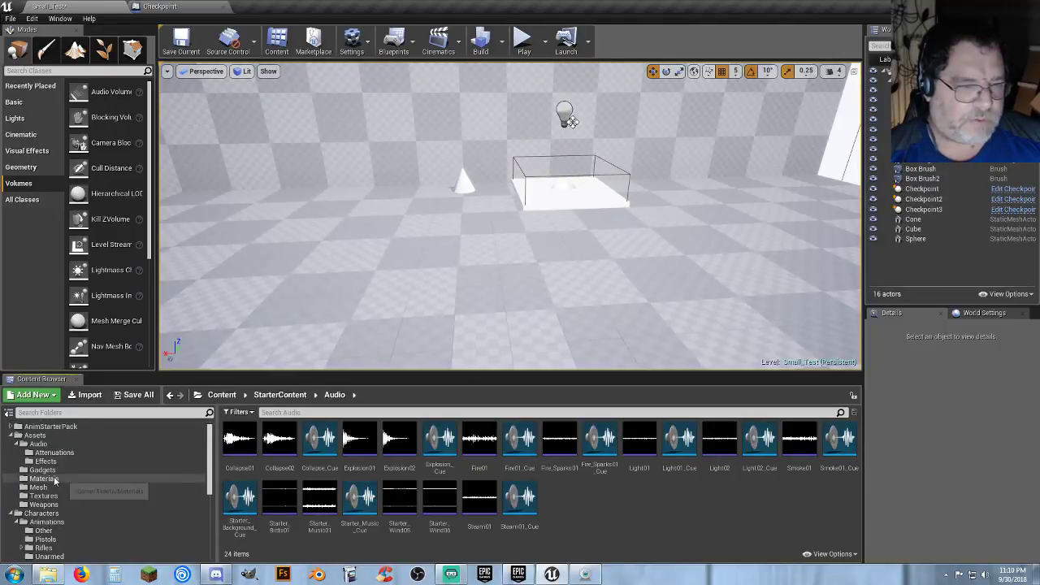
pyautogui.click(65, 470)
pyautogui.click(308, 452)
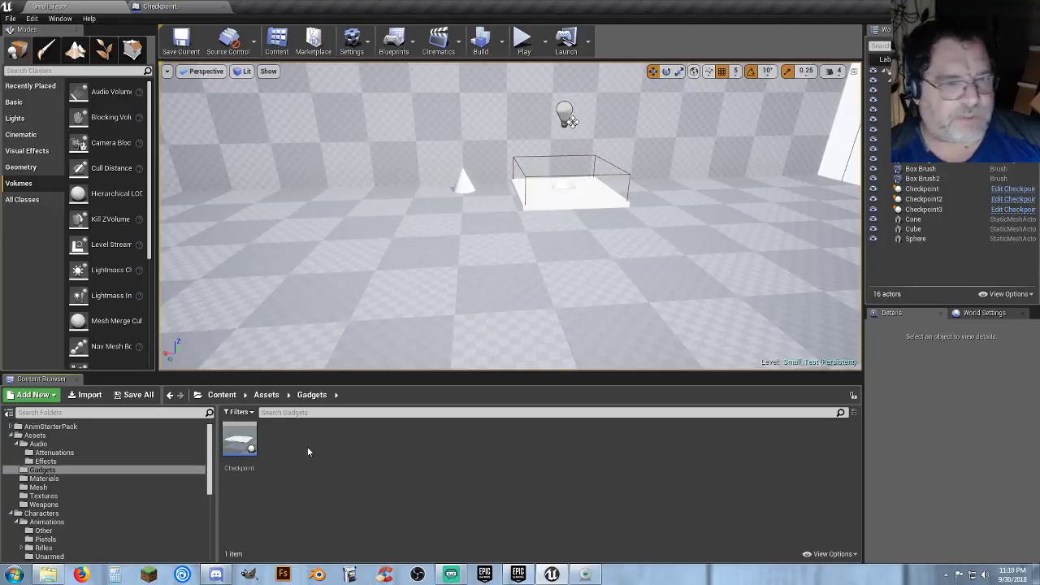
pyautogui.rightClick(310, 443)
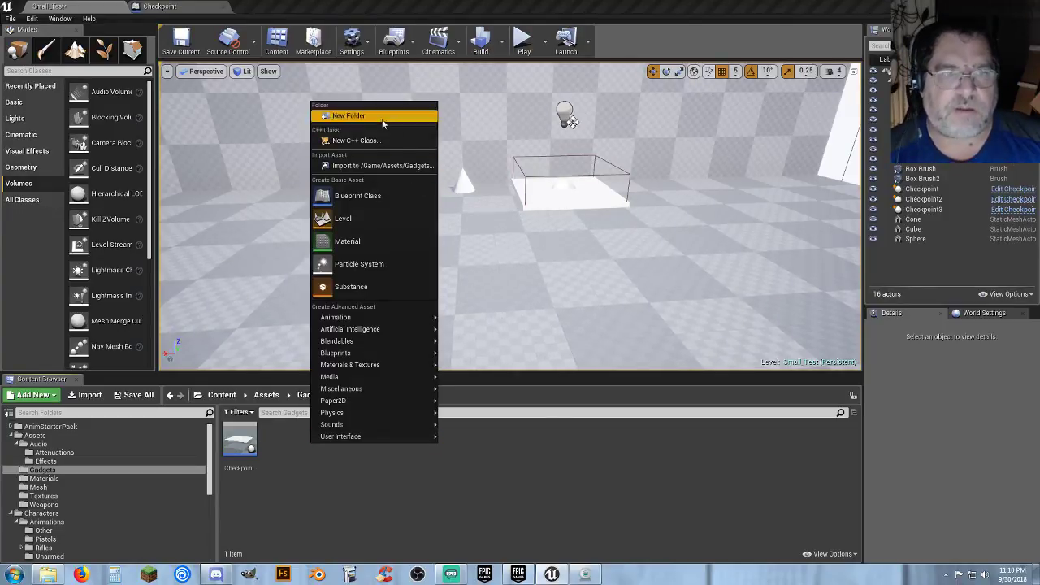
pyautogui.moveTo(382, 437)
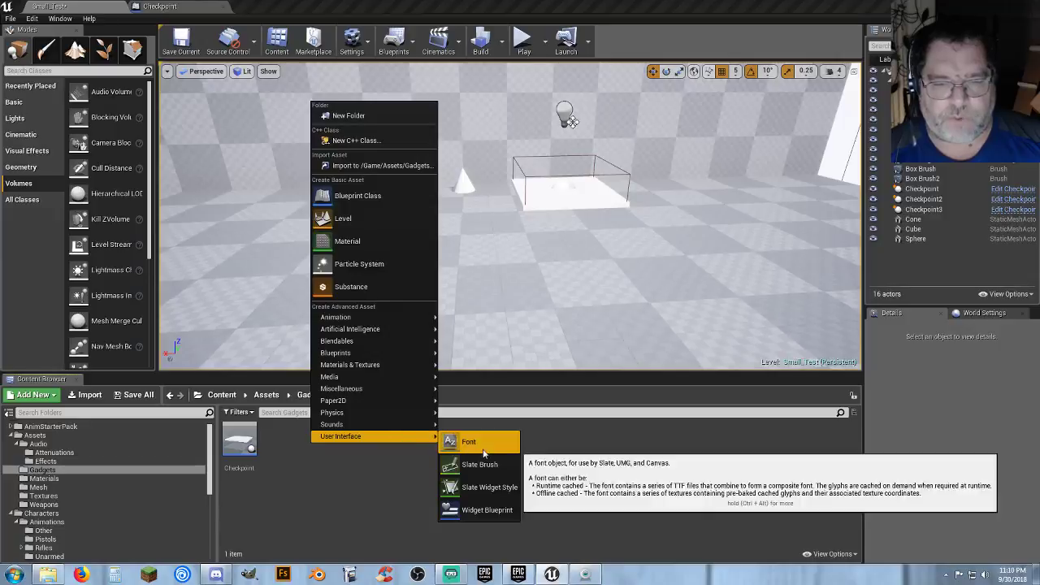
pyautogui.click(488, 509)
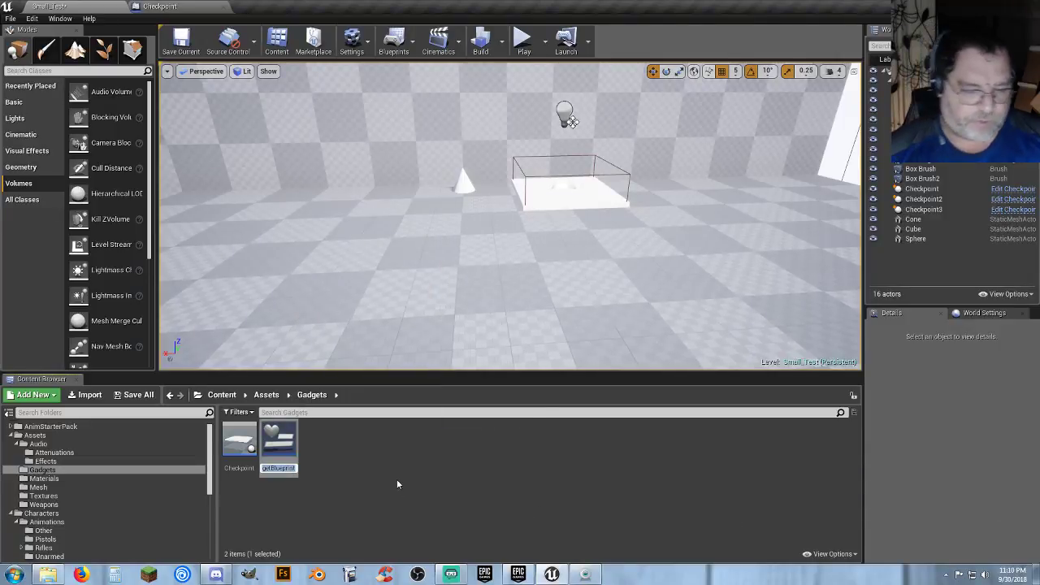
pyautogui.write('checkpo')
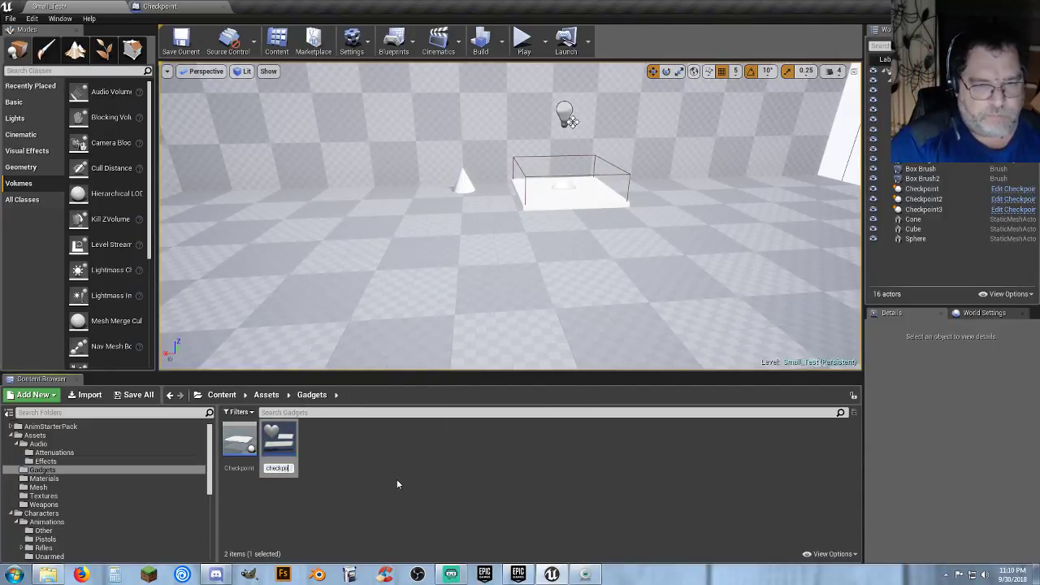
pyautogui.write('int_w')
pyautogui.press('Return')
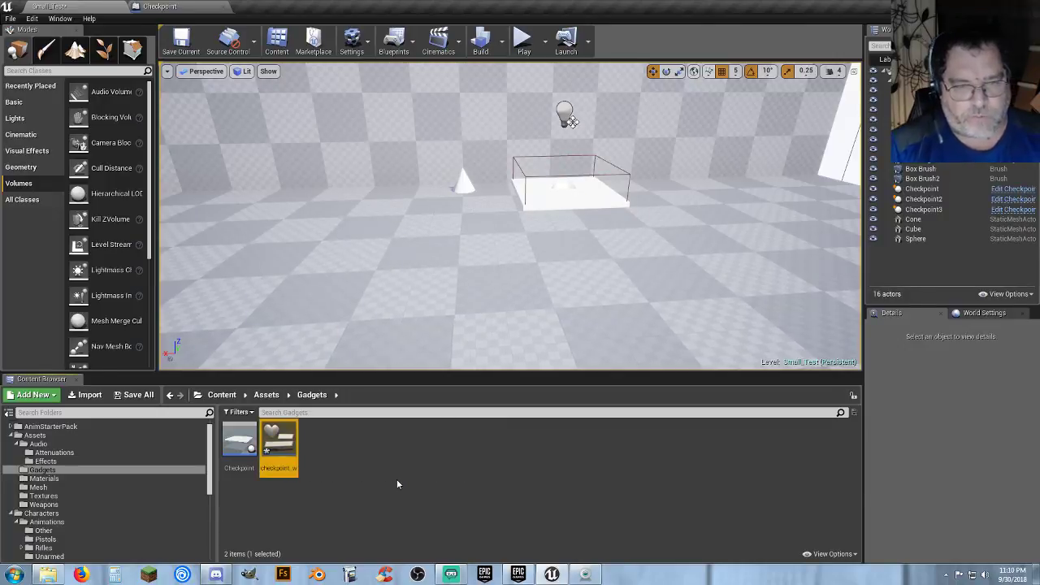
pyautogui.press('Return')
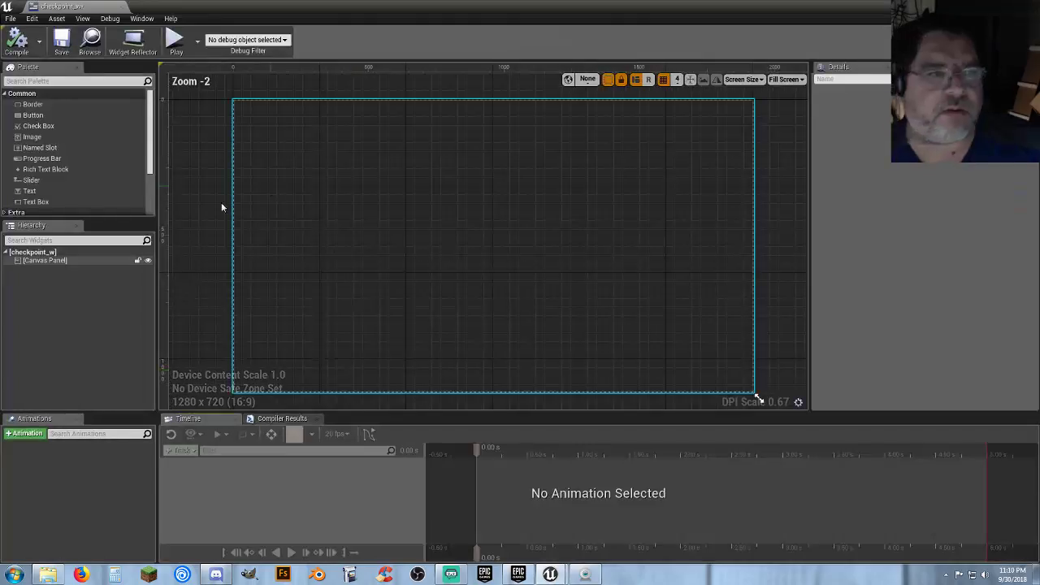
# - Add a Text widget near the middle of the checkpoint_w canvas and anchor it to the canvas centre
pyautogui.moveTo(63, 190); pyautogui.dragTo(598, 265)
pyautogui.click(914, 122)
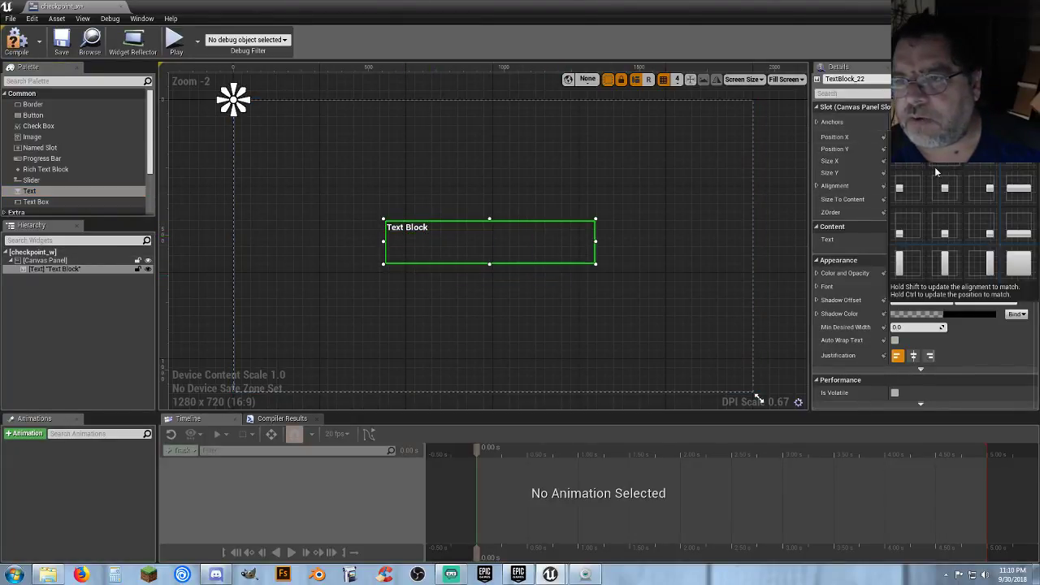
pyautogui.click(945, 233)
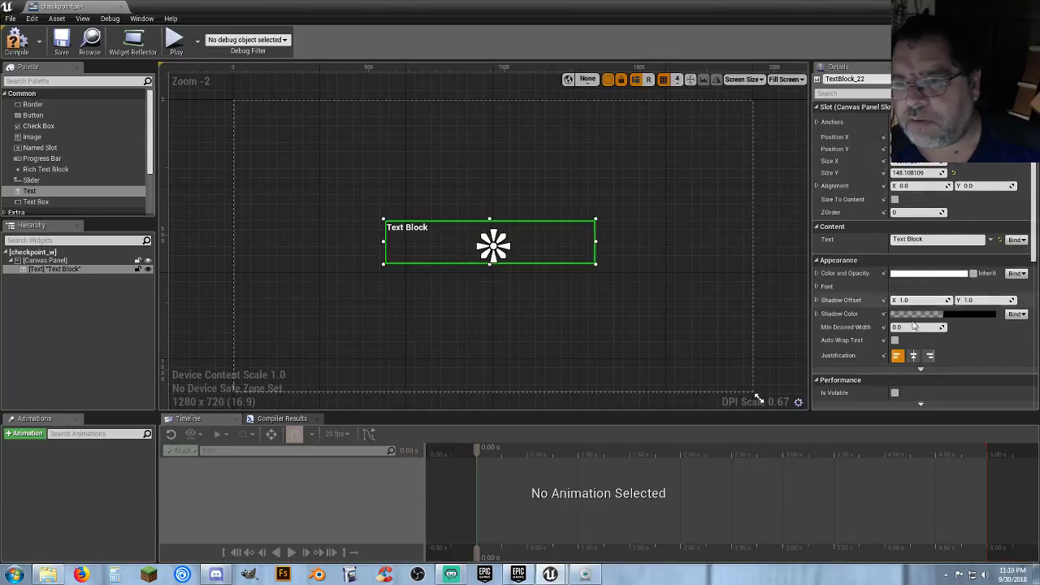
# - Set the text block's content to CHECKPOINT and its font size to 80
pyautogui.click(933, 238)
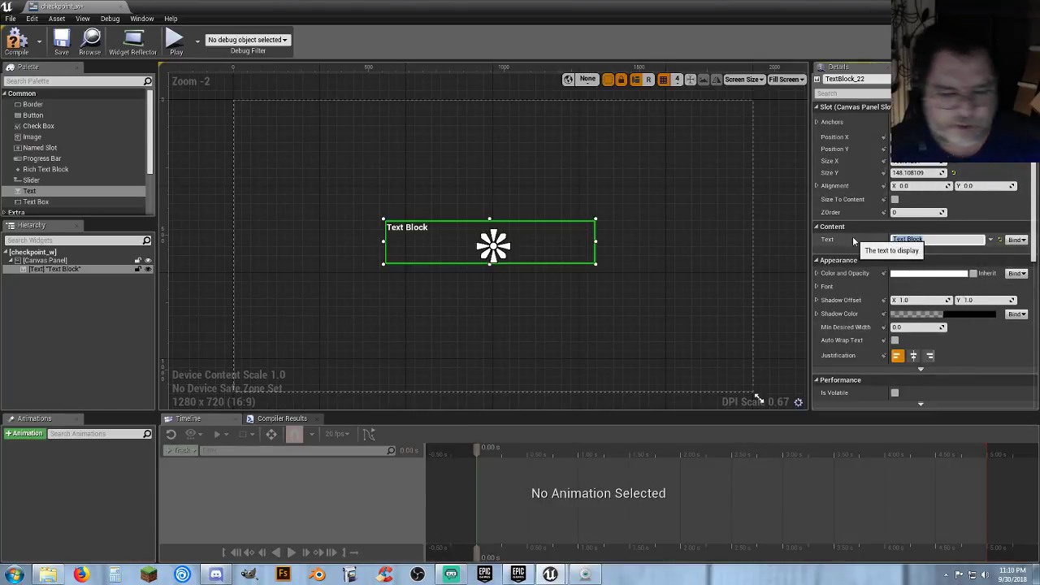
pyautogui.write('CHECKPOINT')
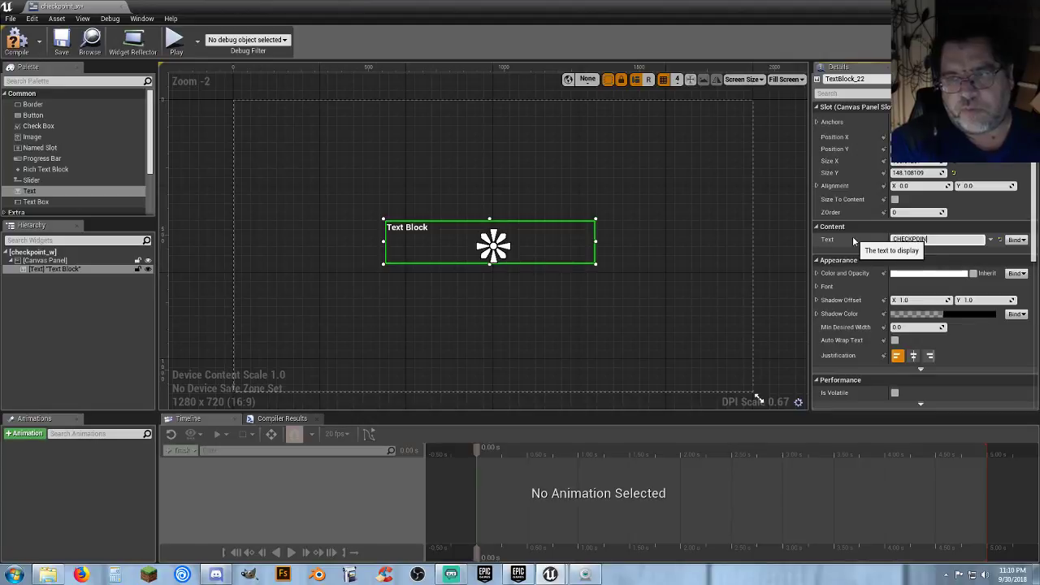
pyautogui.click(672, 285)
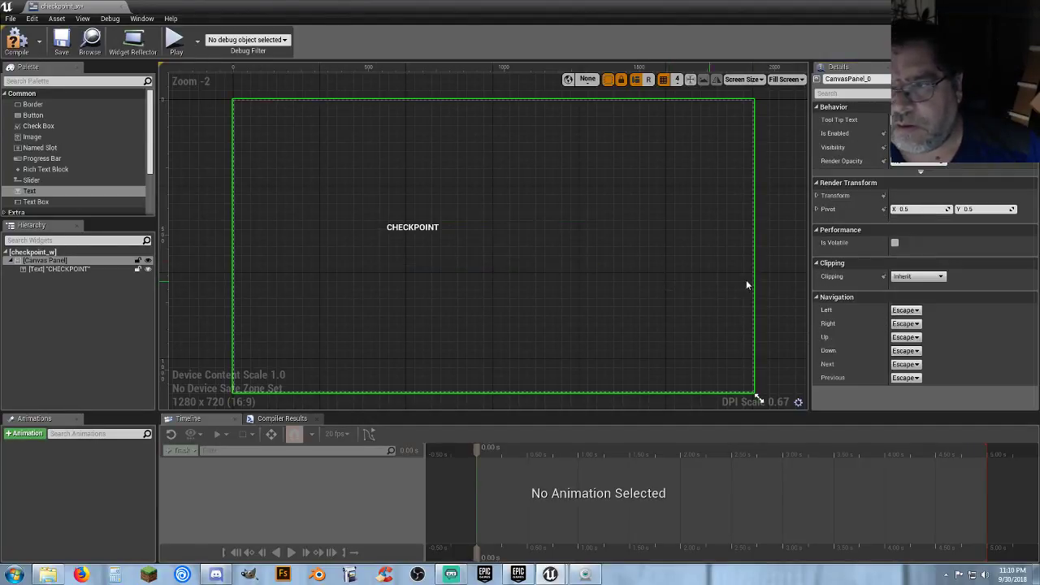
pyautogui.click(443, 240)
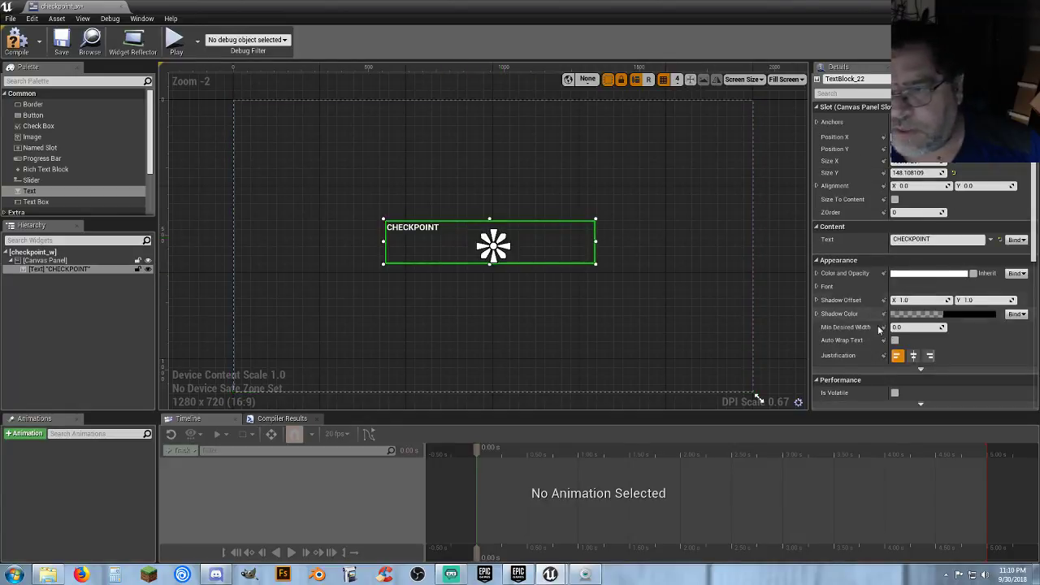
pyautogui.click(817, 286)
pyautogui.moveTo(896, 329); pyautogui.dragTo(896, 328)
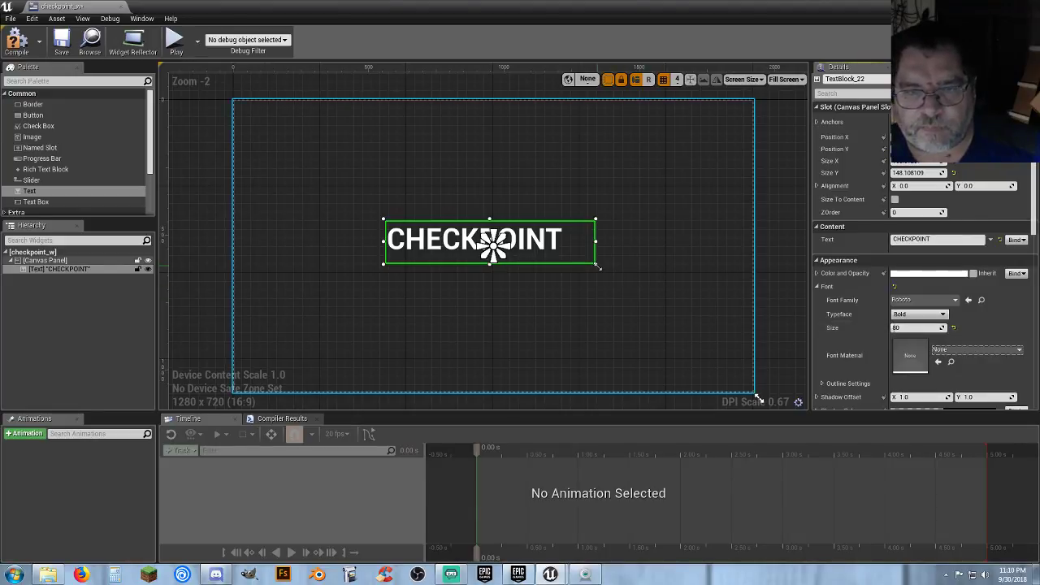
# - Fit the text block's frame to the word CHECKPOINT, move it to the canvas's upper middle, and compile and save the widget
pyautogui.moveTo(598, 266); pyautogui.dragTo(543, 189)
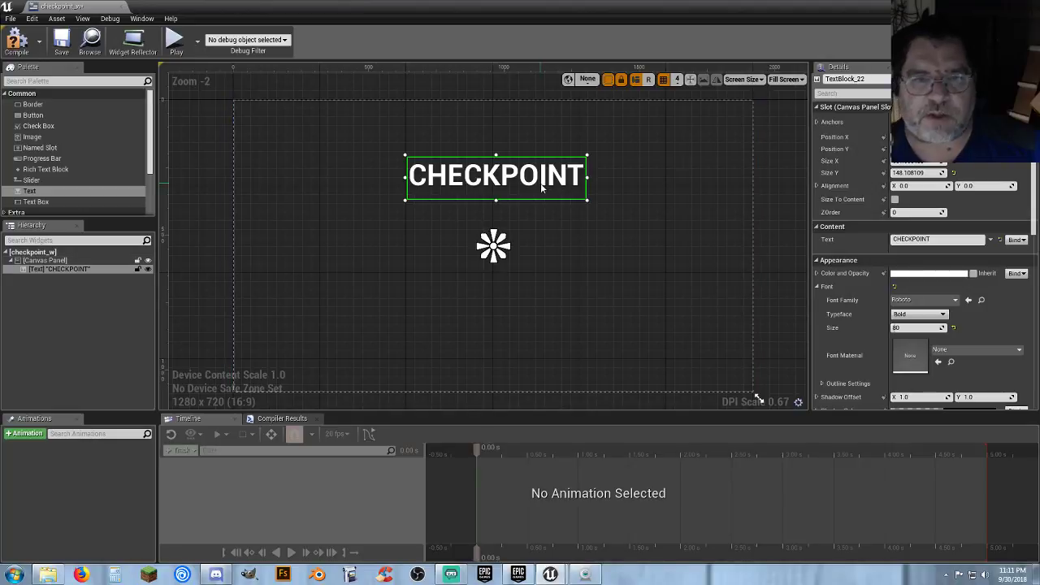
pyautogui.click(11, 40)
pyautogui.click(70, 39)
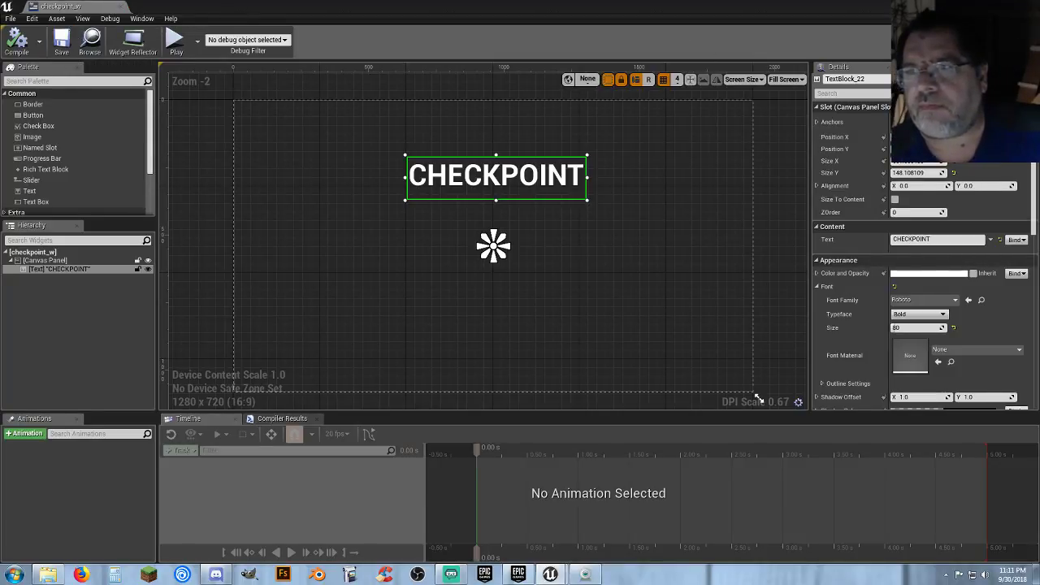
# - Delete the Event Pre Construct and Event Construct nodes from checkpoint_w's event graph and compile the widget
pyautogui.click(1012, 41)
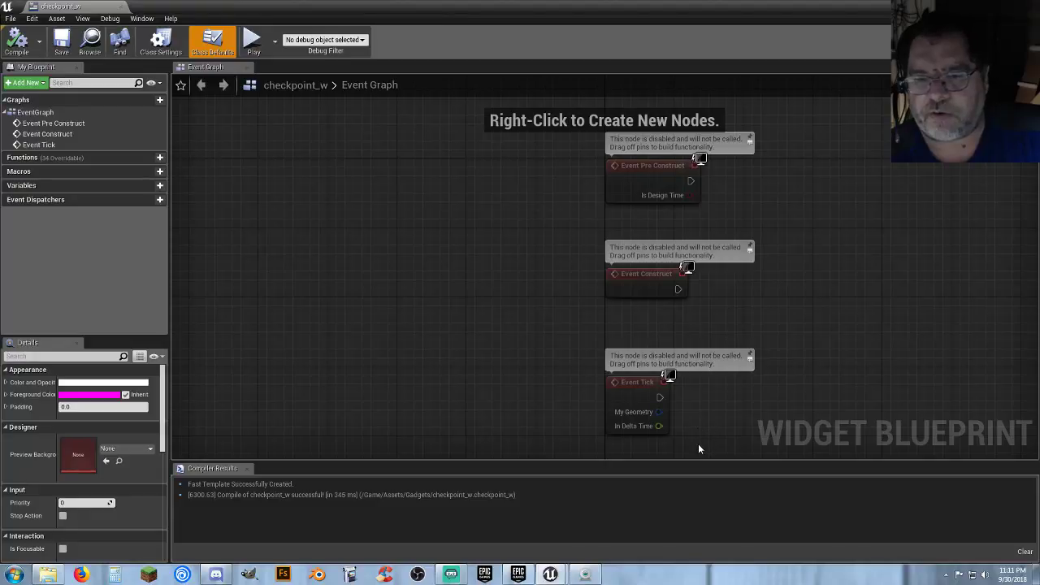
pyautogui.moveTo(796, 390); pyautogui.dragTo(674, 375, button='right')
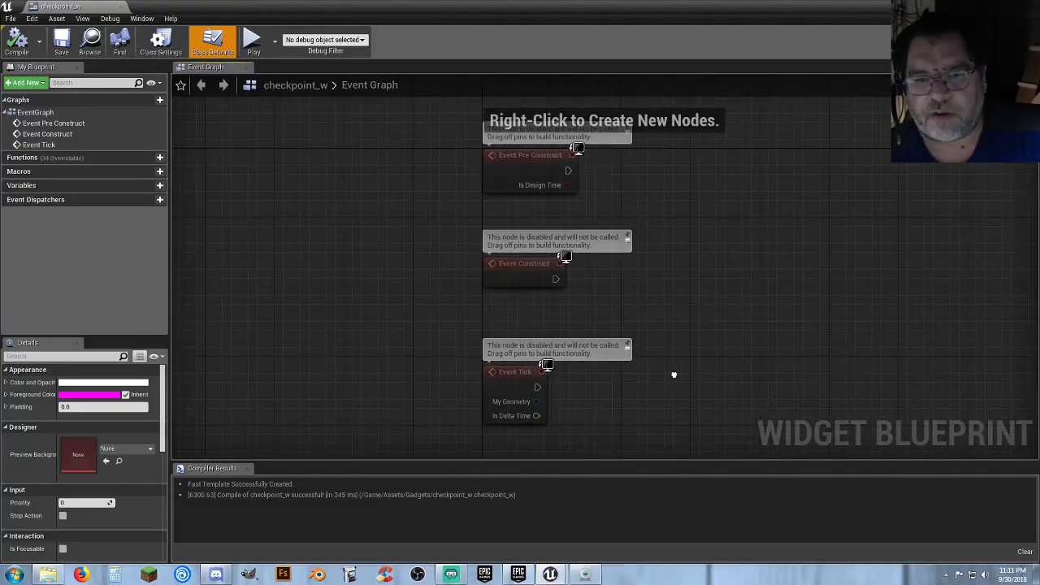
pyautogui.moveTo(677, 306); pyautogui.dragTo(374, 137)
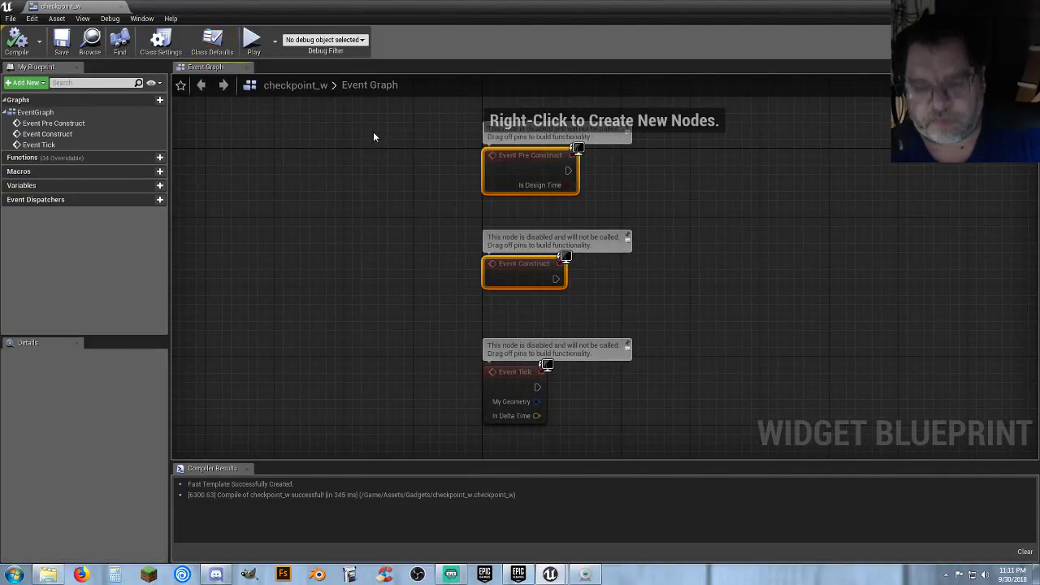
pyautogui.press('Delete')
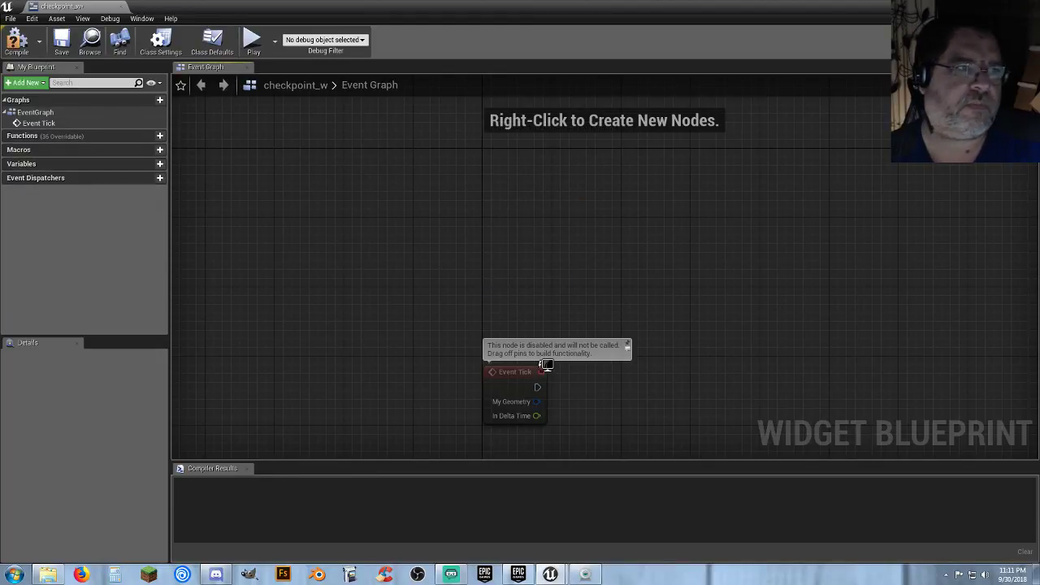
pyautogui.click(17, 41)
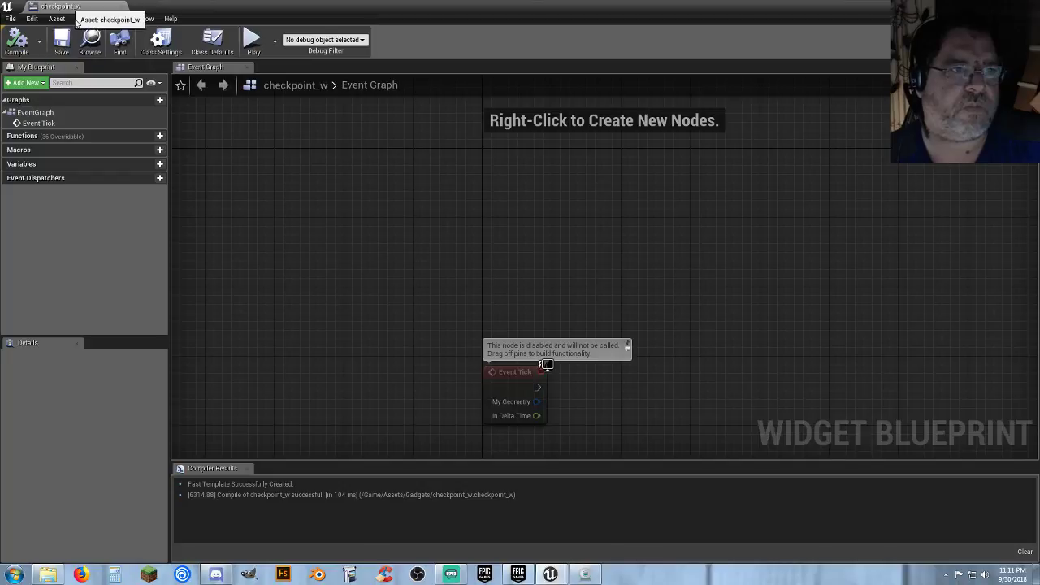
# - Dock the checkpoint_w editor beside the Checkpoint blueprint in the main window and open Player_Base from Characters/Blueprints
pyautogui.moveTo(72, 8); pyautogui.dragTo(277, 11)
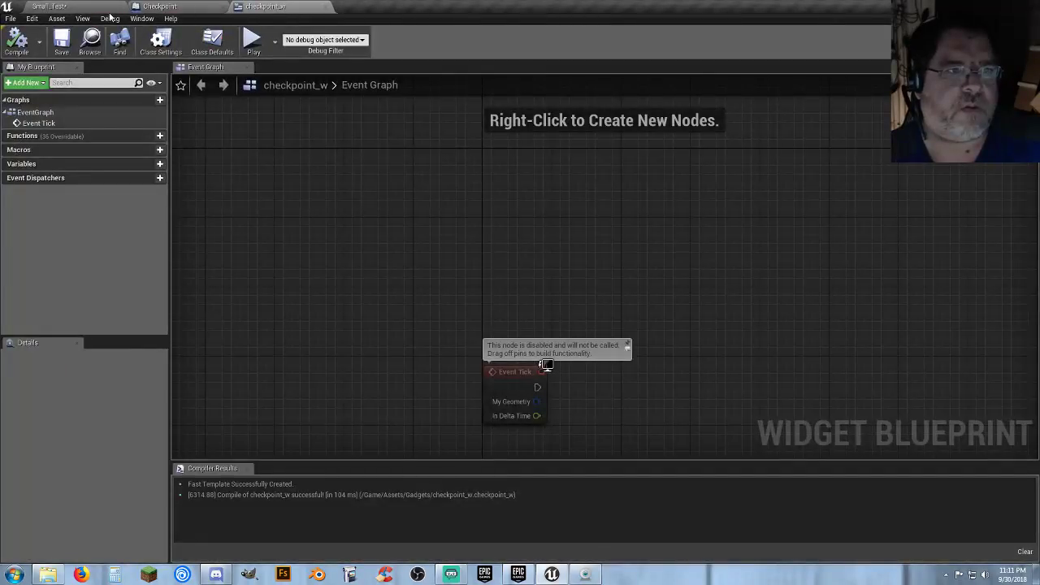
pyautogui.click(96, 6)
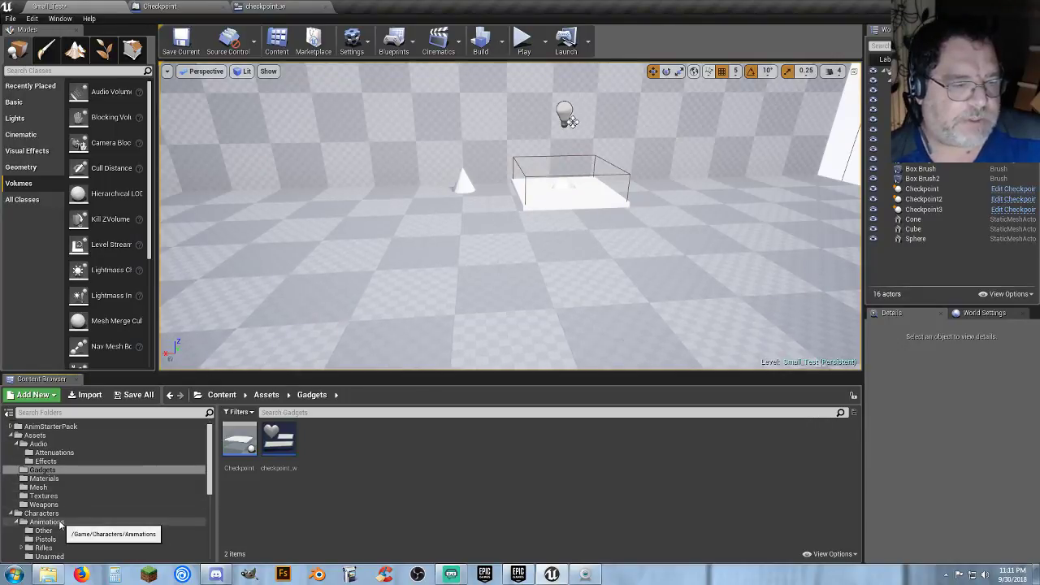
pyautogui.scroll(-2, 67, 489)
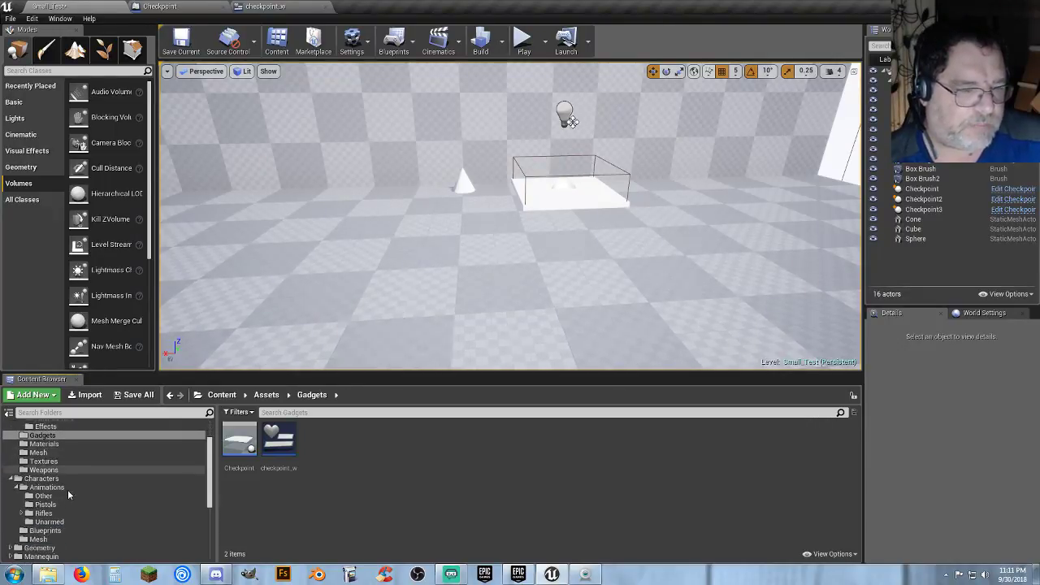
pyautogui.click(46, 529)
pyautogui.doubleClick(238, 440)
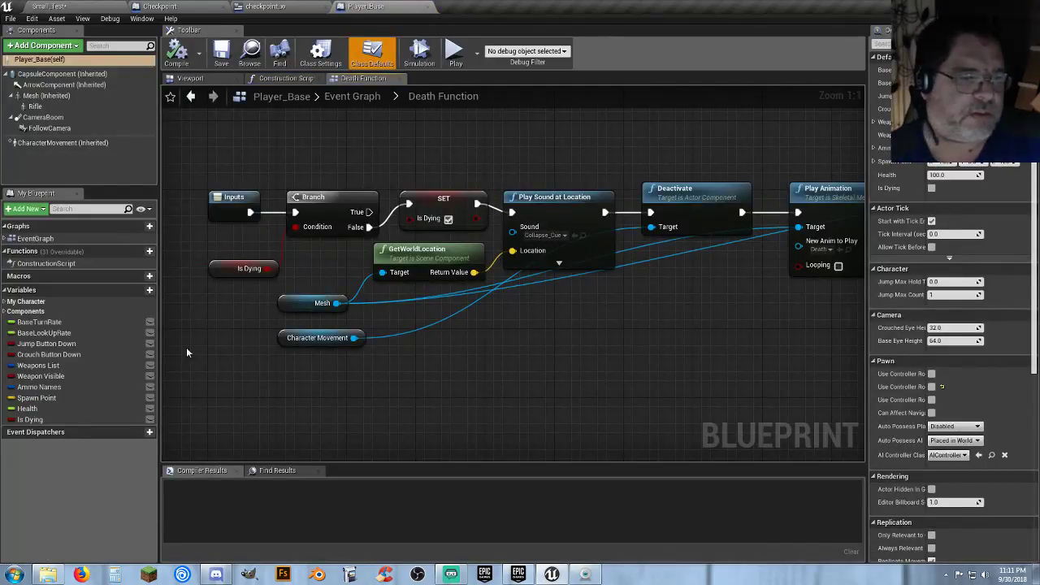
# - Add a Boolean variable named Checkpoint Reached to Player_Base, and compile and save the blueprint
pyautogui.click(148, 289)
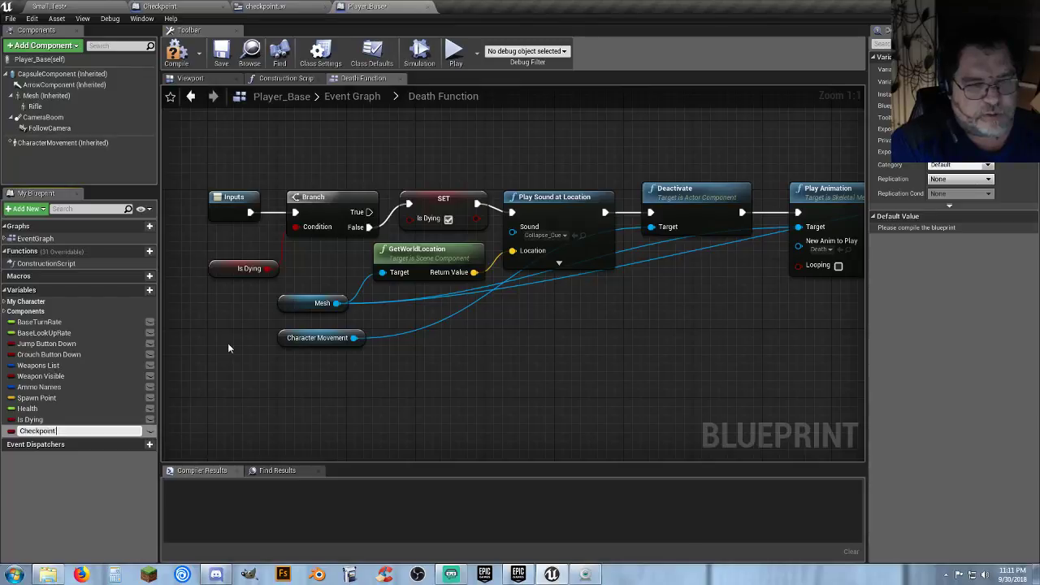
pyautogui.write('Checkpoint Reached')
pyautogui.press('Return')
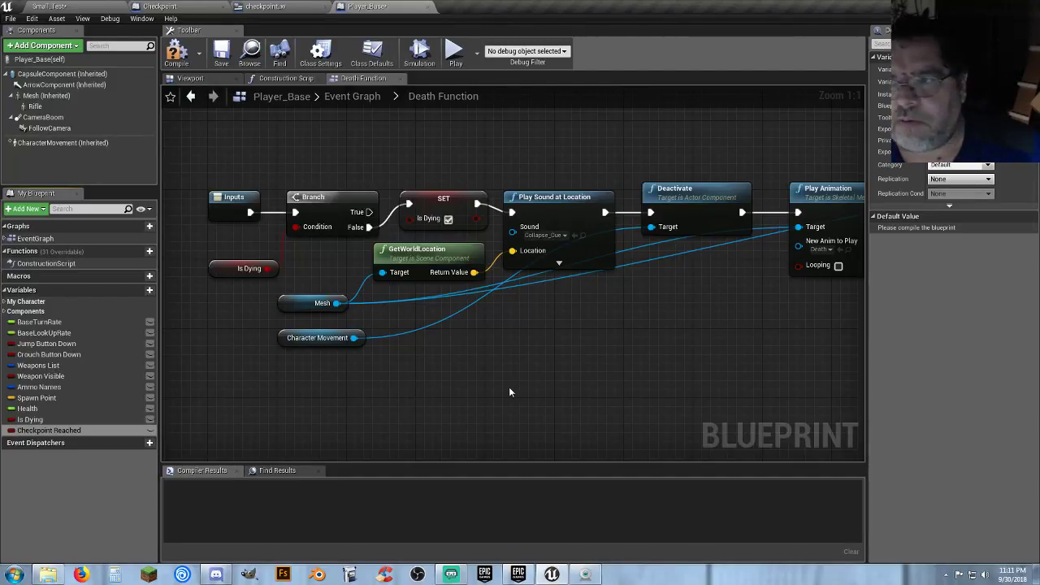
pyautogui.click(177, 53)
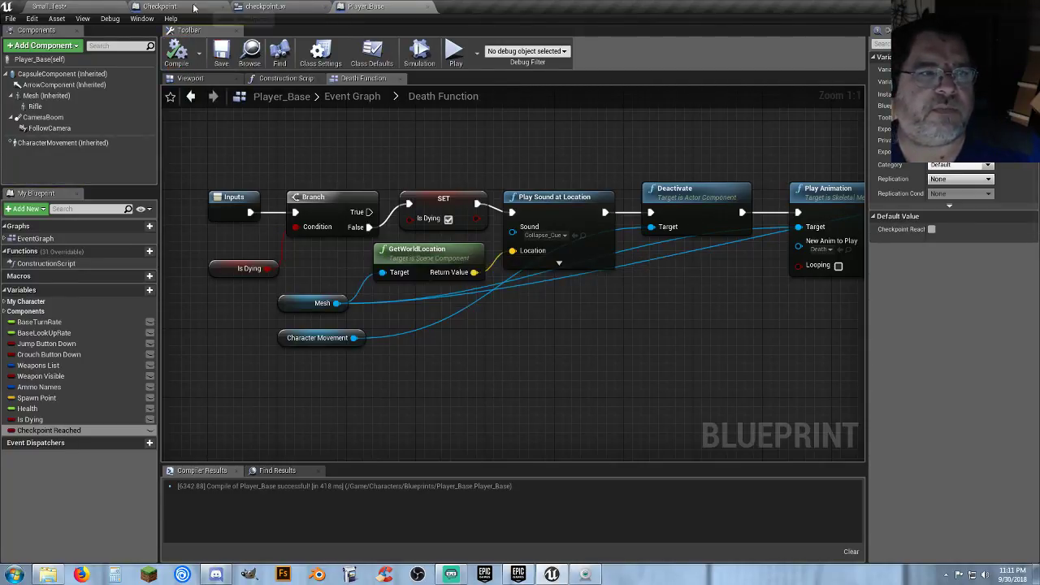
# - Review the checkpoint_w and Checkpoint graphs, and examine Player_Base's main event graph outside the Death Function
pyautogui.click(275, 7)
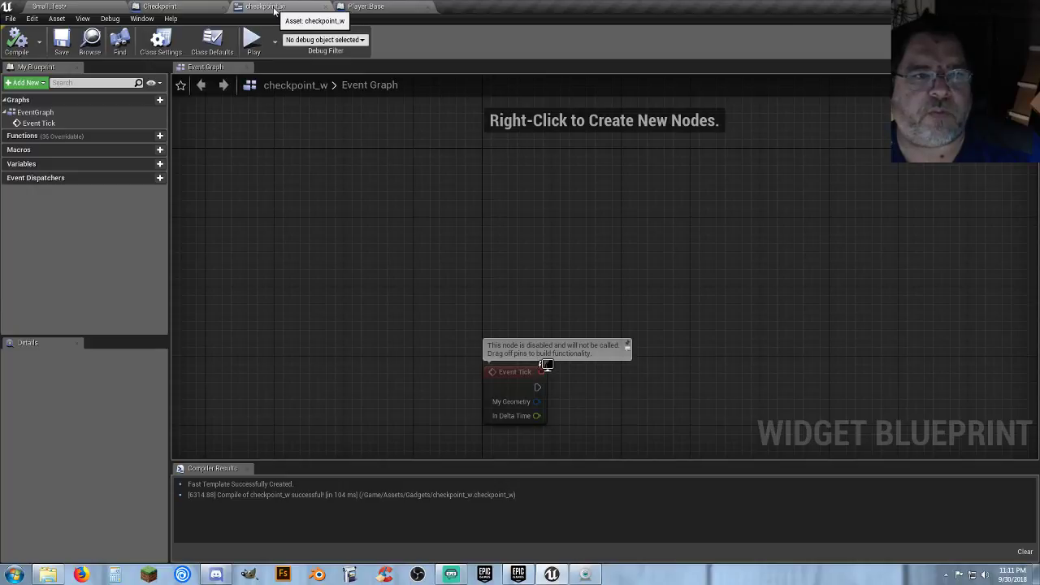
pyautogui.click(196, 8)
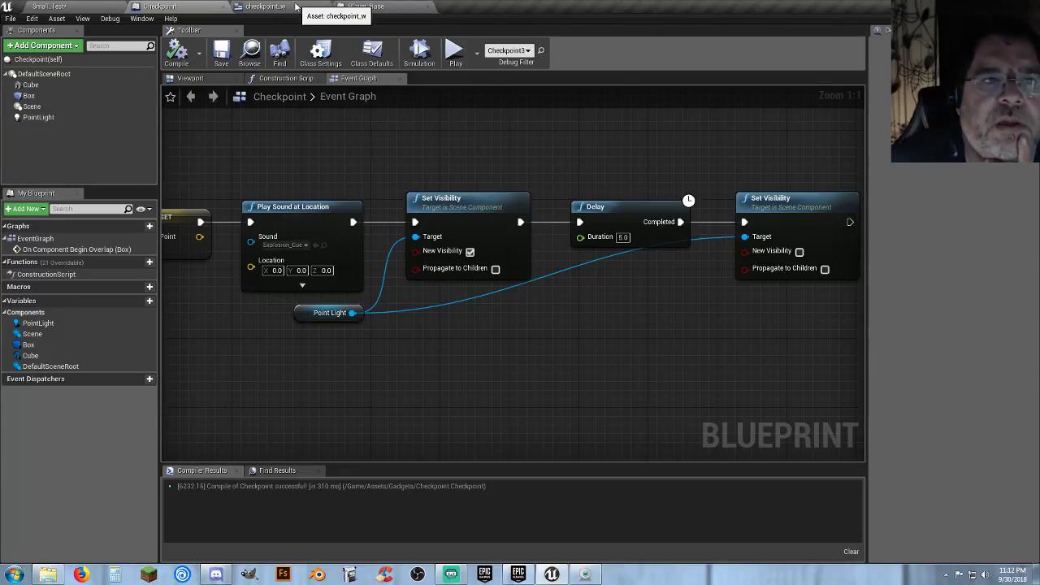
pyautogui.click(366, 7)
pyautogui.moveTo(385, 405); pyautogui.dragTo(389, 336, button='right')
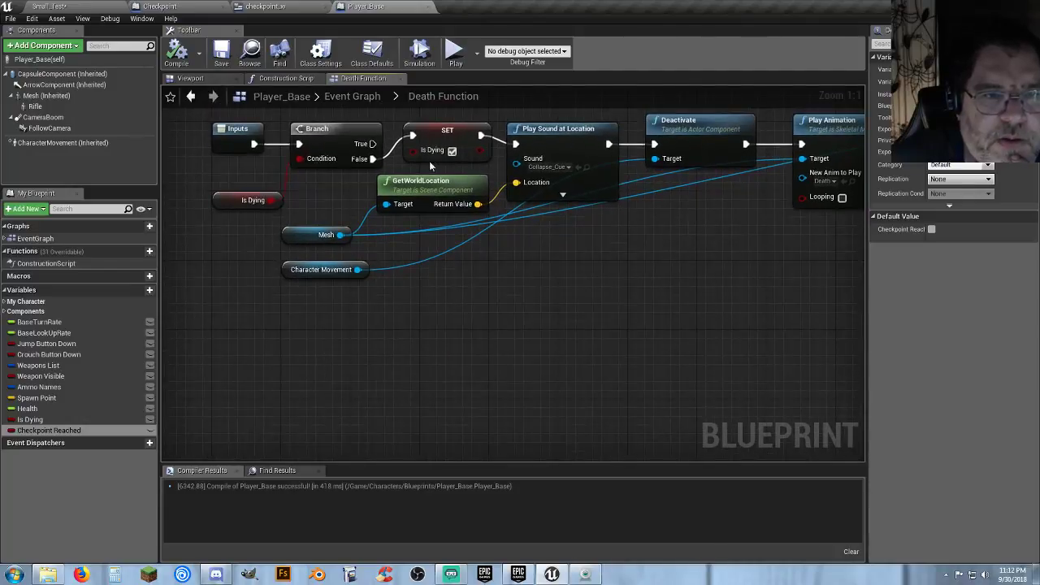
pyautogui.click(365, 98)
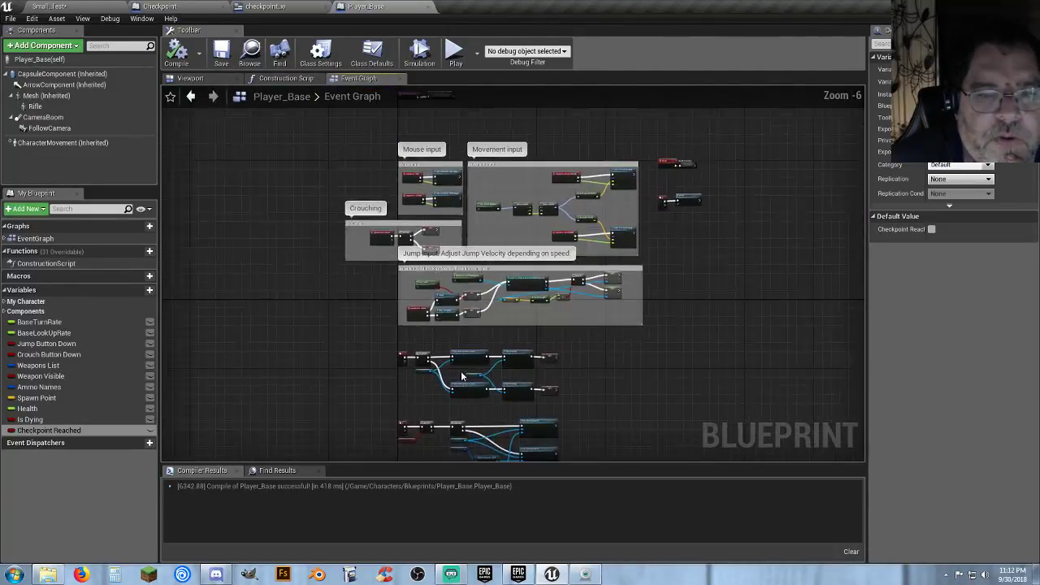
pyautogui.moveTo(614, 383); pyautogui.dragTo(581, 383, button='right')
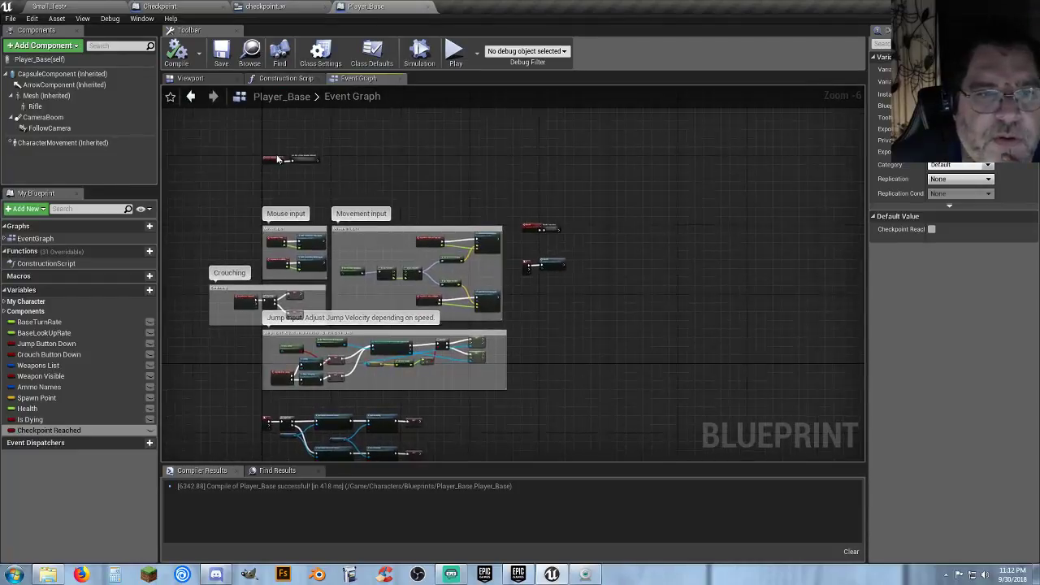
pyautogui.scroll(4, 277, 159)
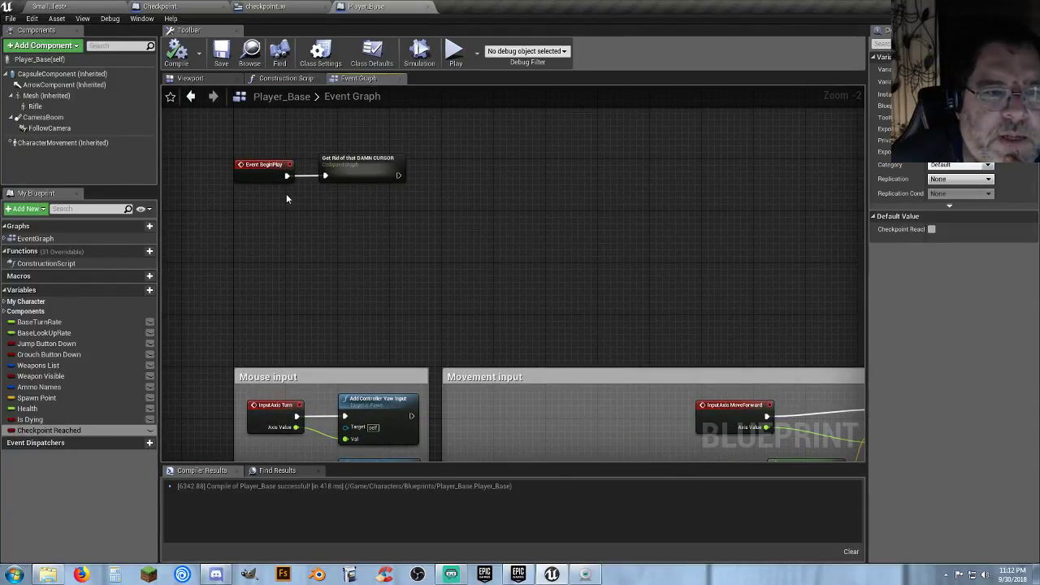
# - Add a custom event named Checkpoint below the Q key's Death call in Player_Base's event graph, aligned with the Q node
pyautogui.scroll(-3, 286, 195)
pyautogui.moveTo(604, 234); pyautogui.dragTo(415, 165, button='right')
pyautogui.scroll(5, 507, 325)
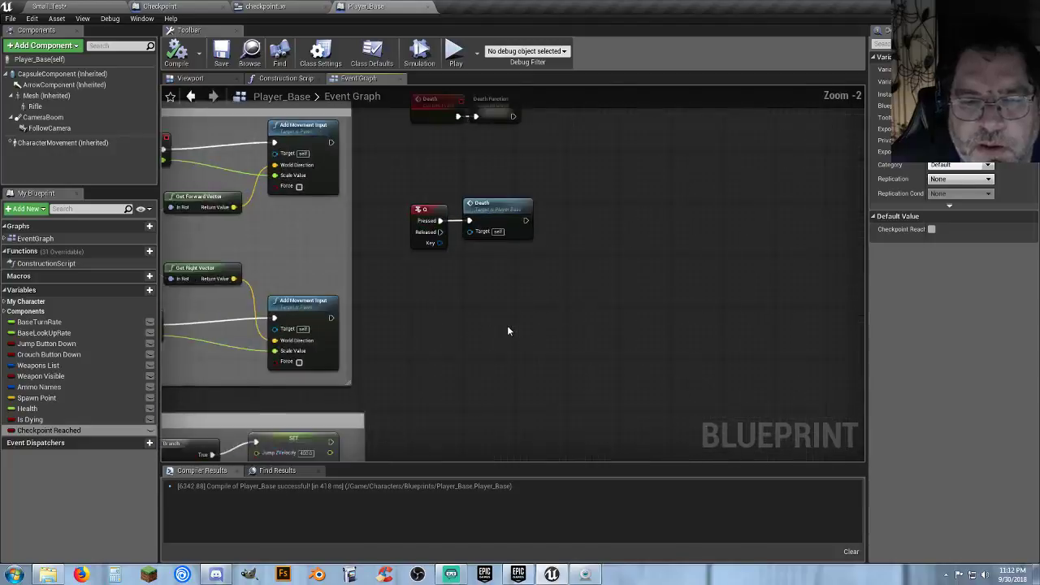
pyautogui.moveTo(501, 317); pyautogui.dragTo(376, 314, button='right')
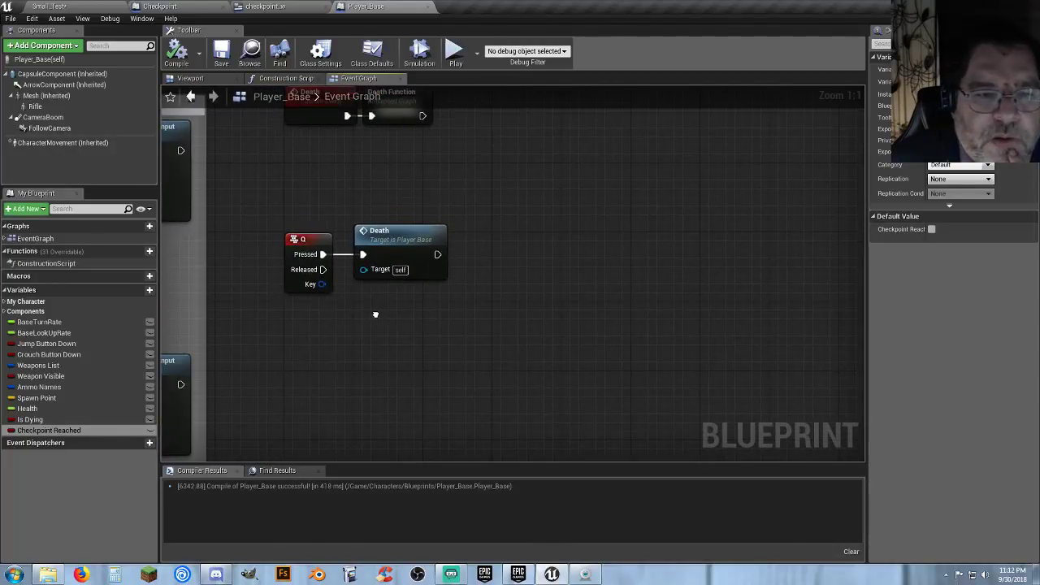
pyautogui.rightClick(301, 383)
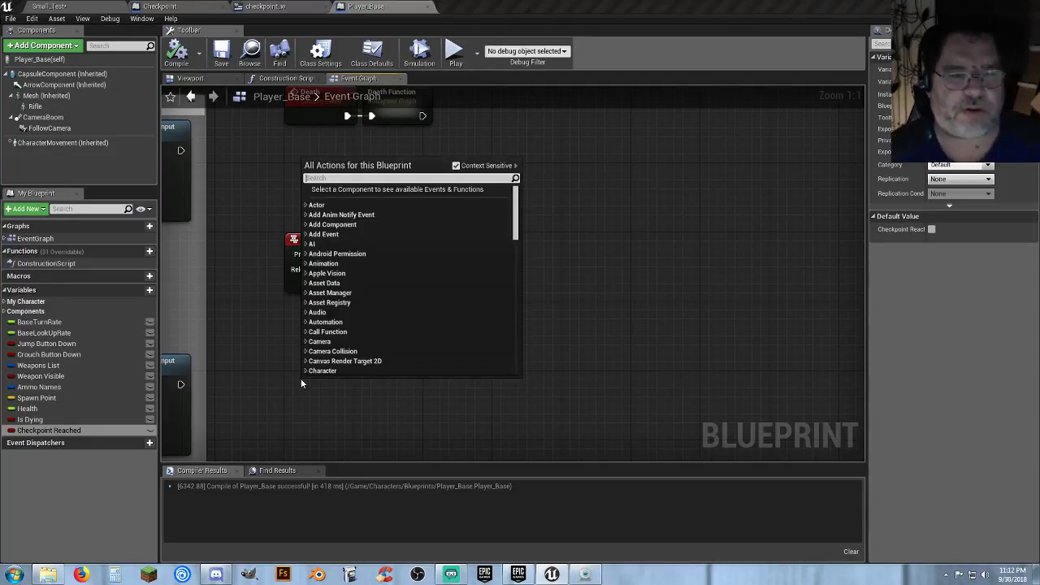
pyautogui.write('custome')
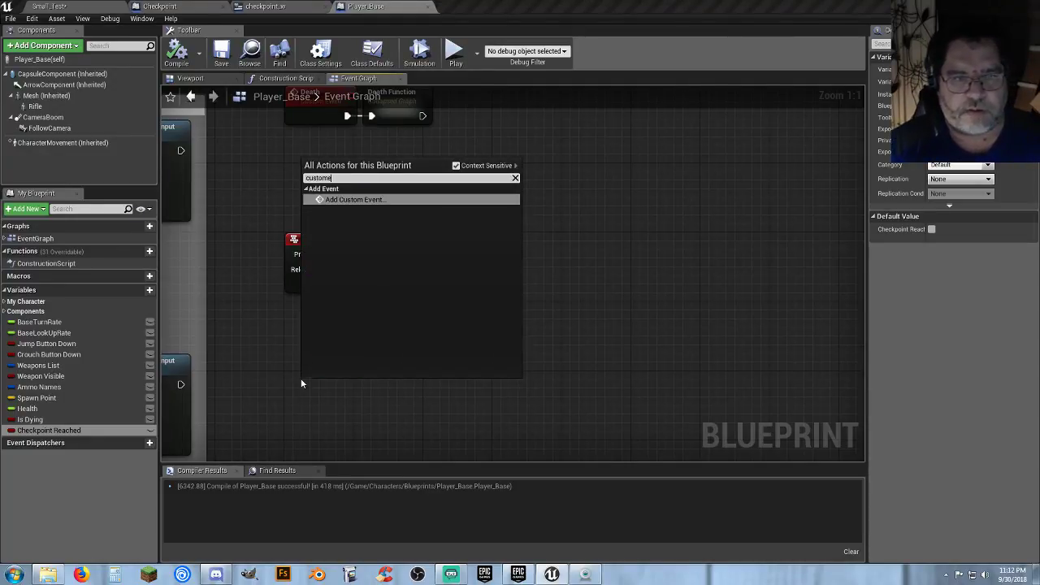
pyautogui.press('Return')
pyautogui.write('Checkpoint')
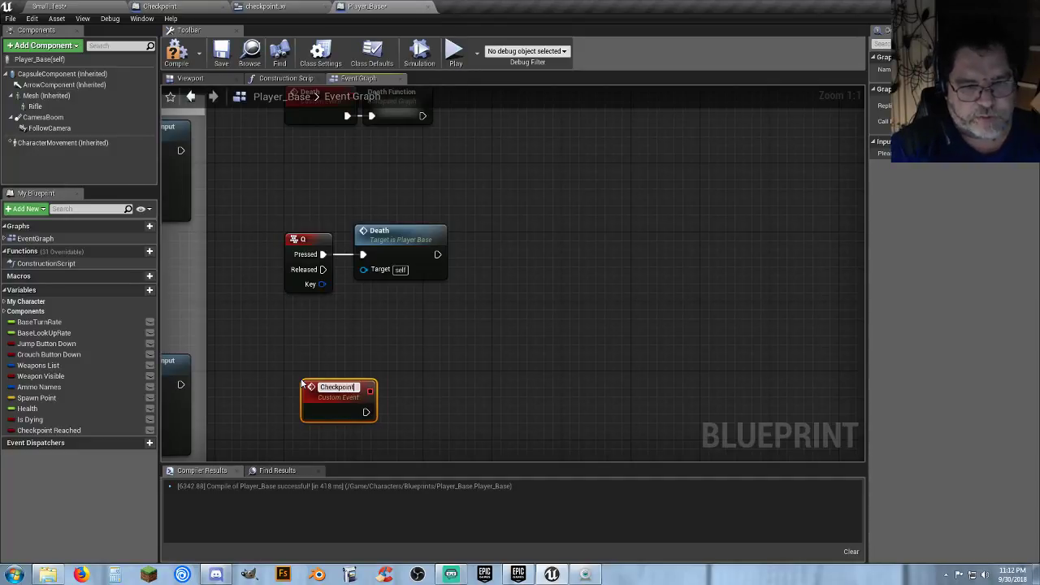
pyautogui.press('Return')
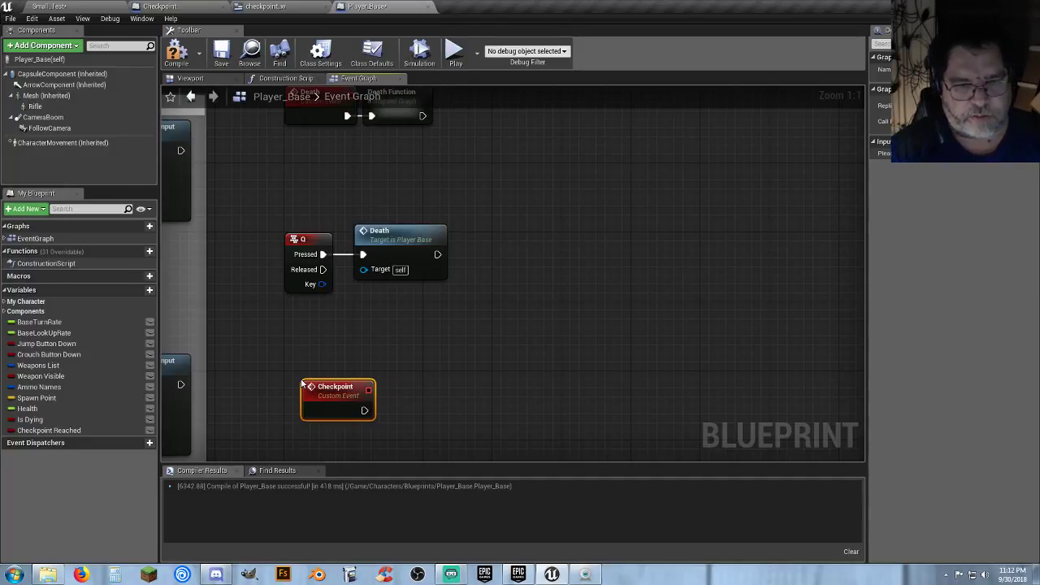
pyautogui.moveTo(330, 396); pyautogui.dragTo(312, 386)
pyautogui.click(387, 408)
# - Add a Branch node wired to the Checkpoint event's execution output and line it up with the event
pyautogui.moveTo(387, 410); pyautogui.dragTo(389, 309, button='right')
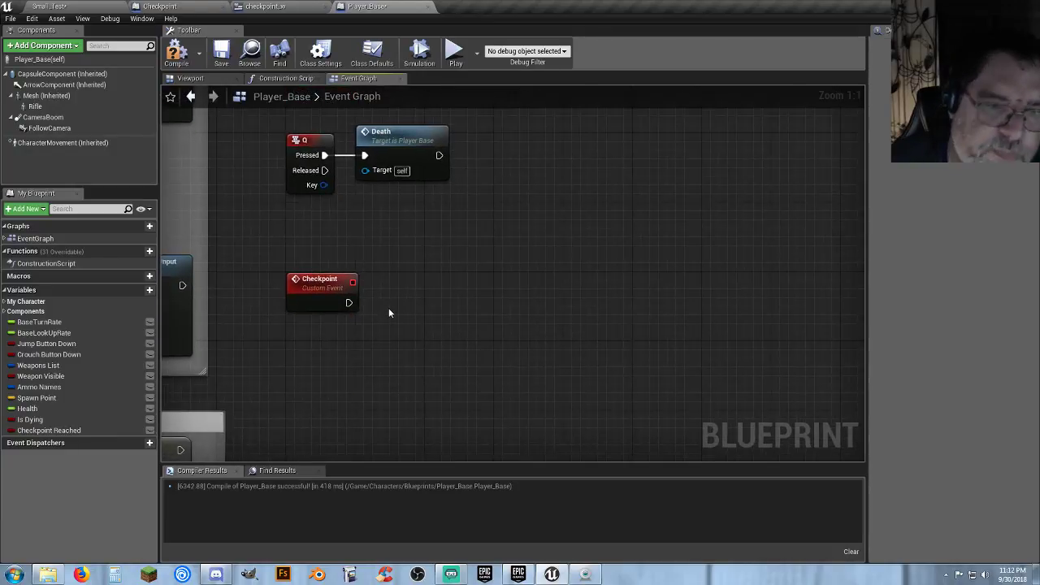
pyautogui.moveTo(348, 303); pyautogui.dragTo(410, 306)
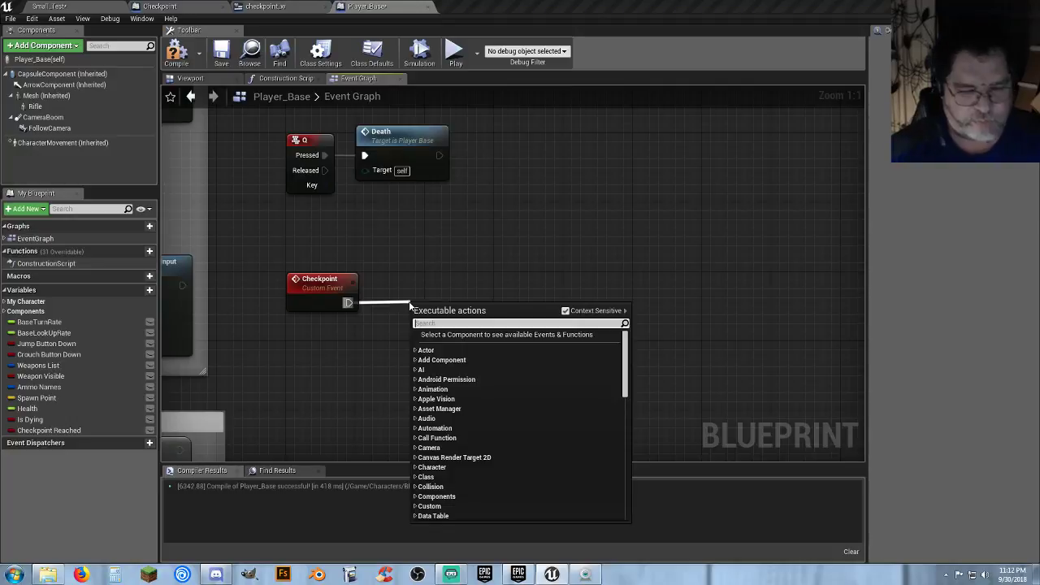
pyautogui.write('bra')
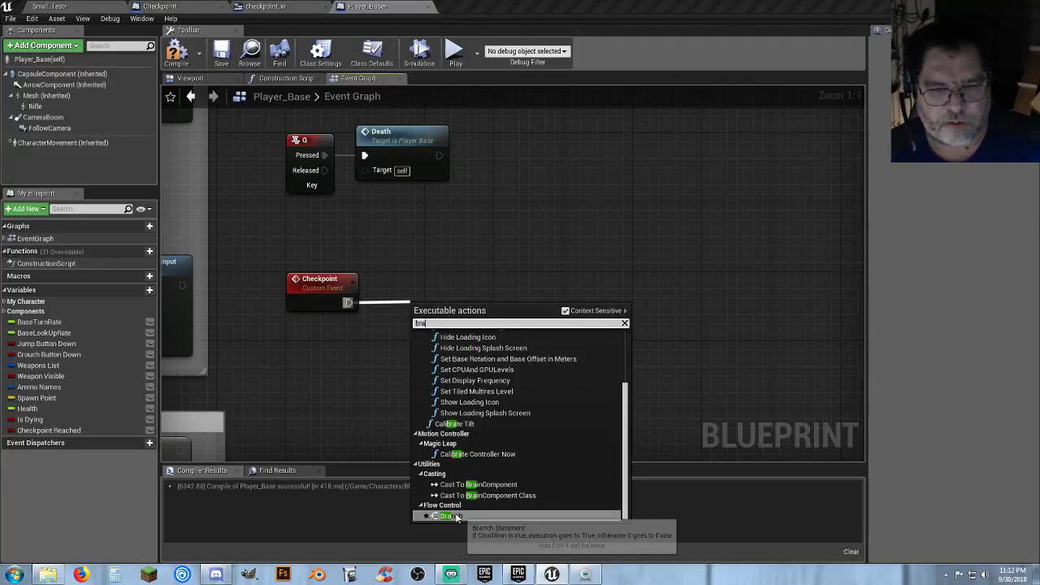
pyautogui.click(458, 515)
pyautogui.moveTo(459, 314); pyautogui.dragTo(494, 287)
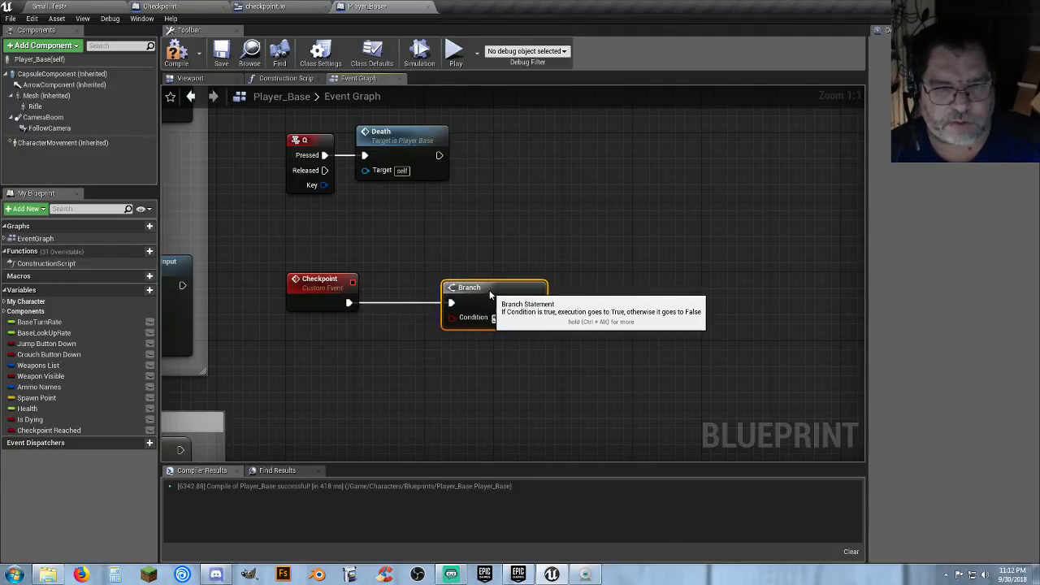
pyautogui.click(408, 380)
# - Connect a Checkpoint Reached getter to the Branch's Condition and arrange both nodes neatly beside the Checkpoint event
pyautogui.moveTo(48, 430); pyautogui.dragTo(449, 326)
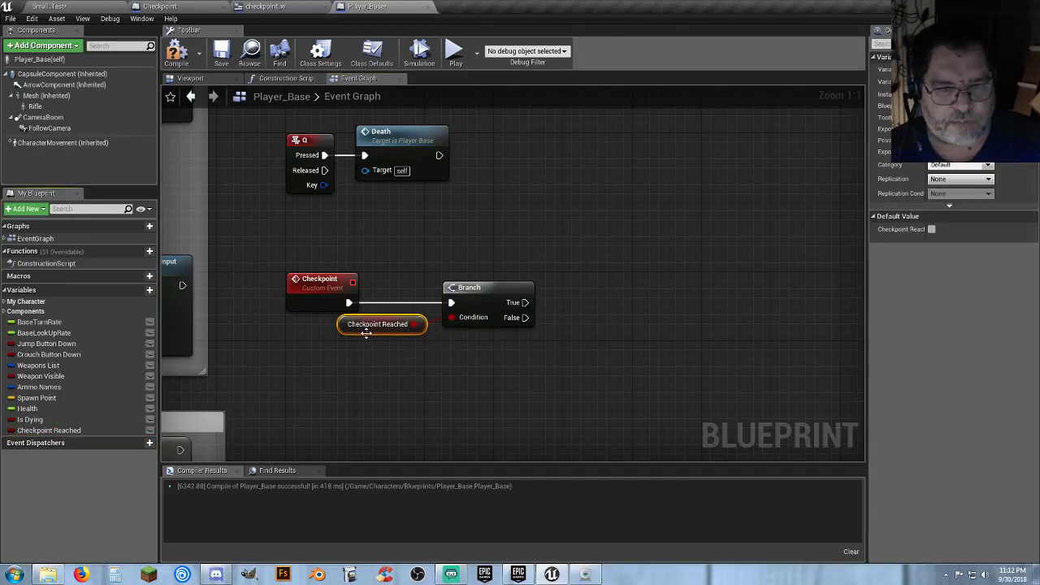
pyautogui.moveTo(370, 332); pyautogui.dragTo(317, 363)
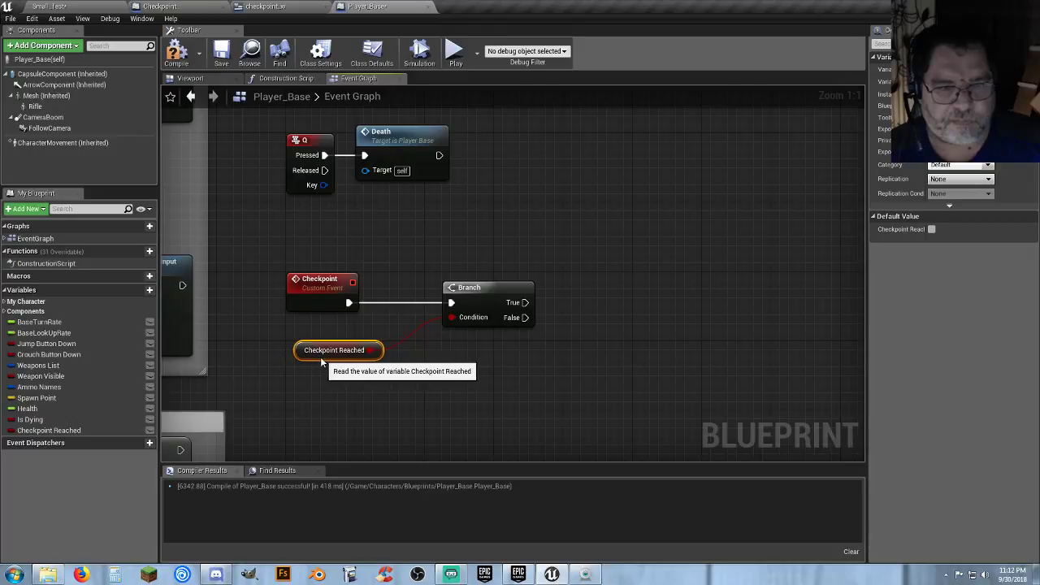
pyautogui.moveTo(455, 289); pyautogui.dragTo(427, 292)
pyautogui.click(500, 331)
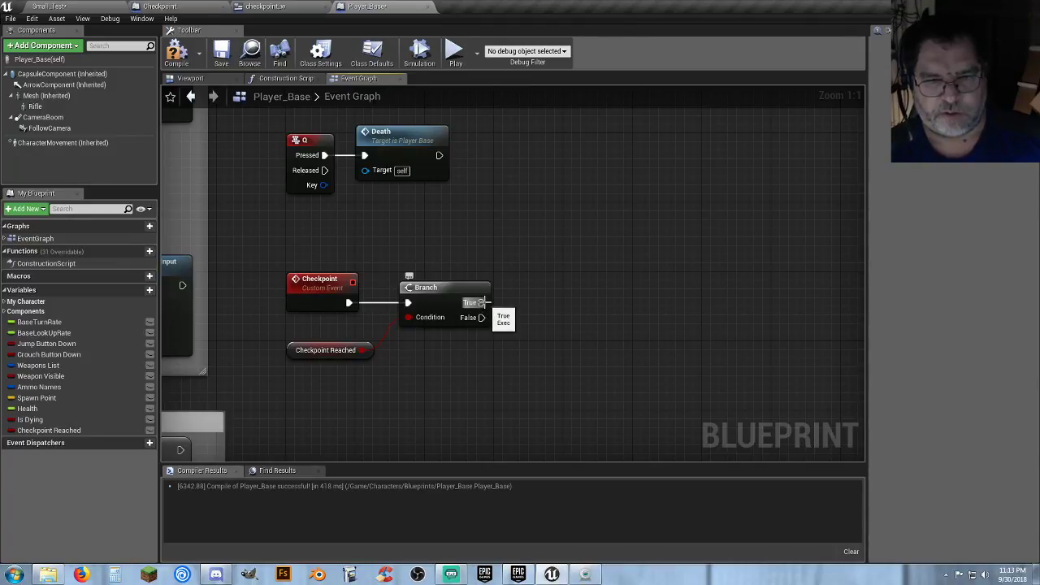
# - Add a Create Widget node from the Branch's True output and align it in a straight line with the Branch
pyautogui.moveTo(482, 303); pyautogui.dragTo(554, 303)
pyautogui.write('createw')
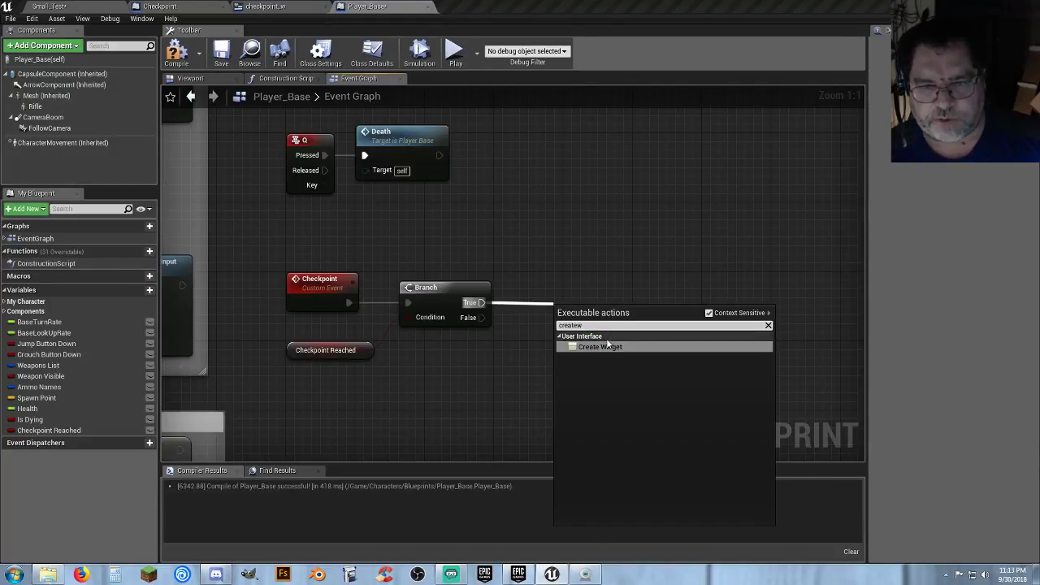
pyautogui.click(609, 346)
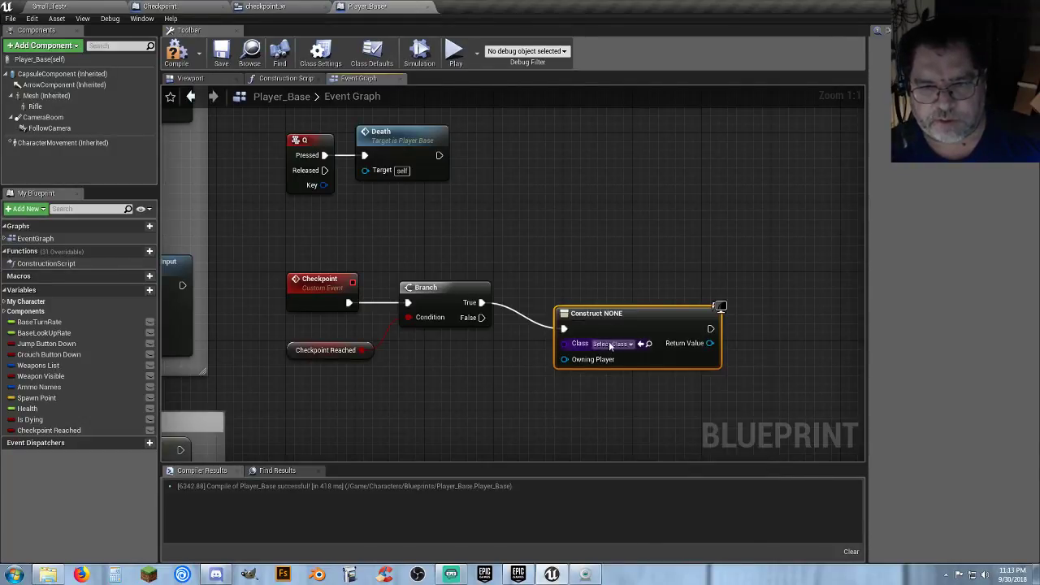
pyautogui.moveTo(605, 307); pyautogui.dragTo(605, 286)
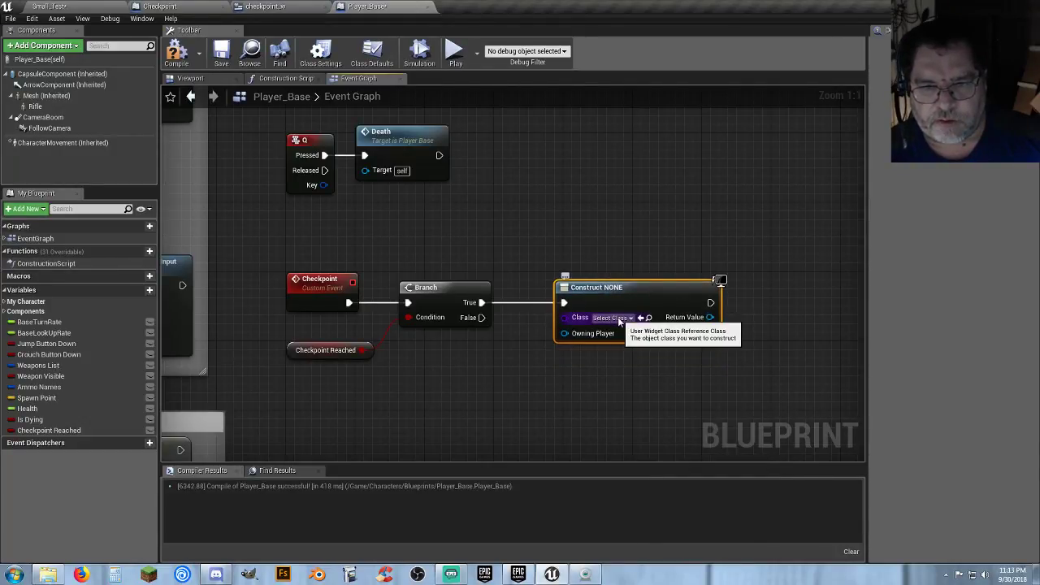
# - Set the construct node's class to Checkpoint W and feed its Owning Player from a Get Player Controller node placed beneath the Branch
pyautogui.click(616, 317)
pyautogui.click(654, 355)
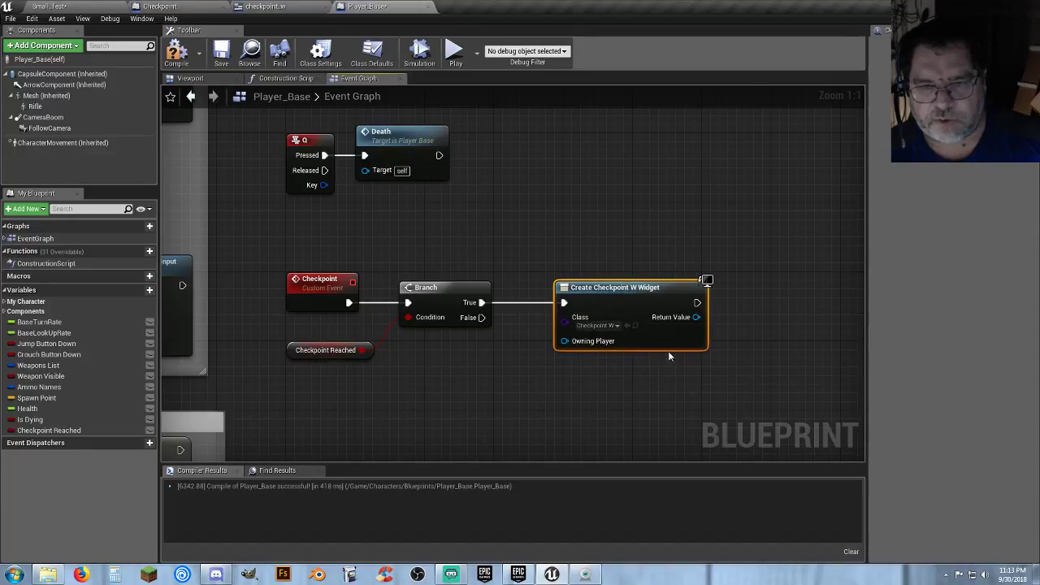
pyautogui.moveTo(566, 341); pyautogui.dragTo(520, 369)
pyautogui.write('getplay')
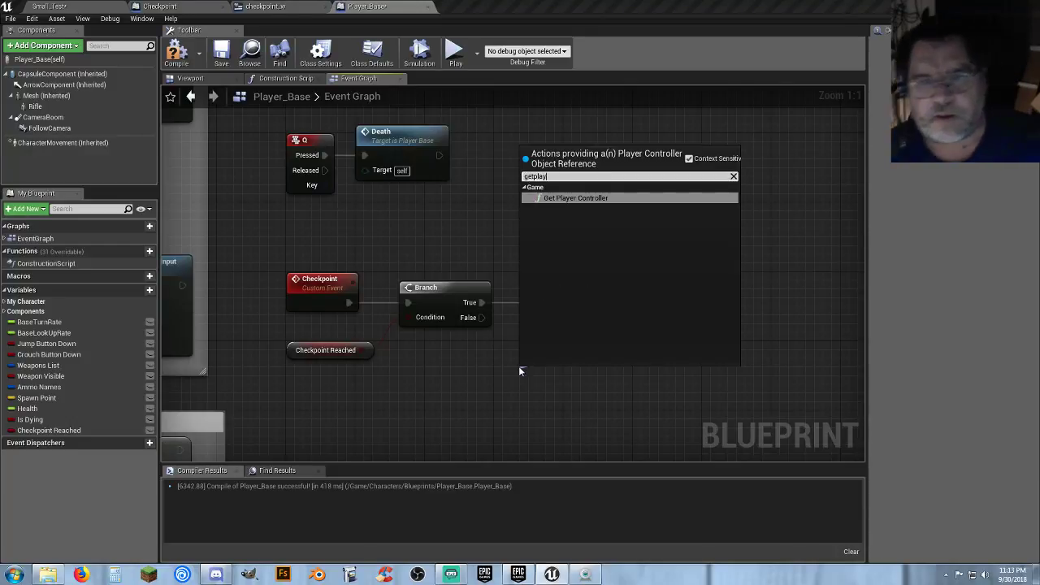
pyautogui.press('Return')
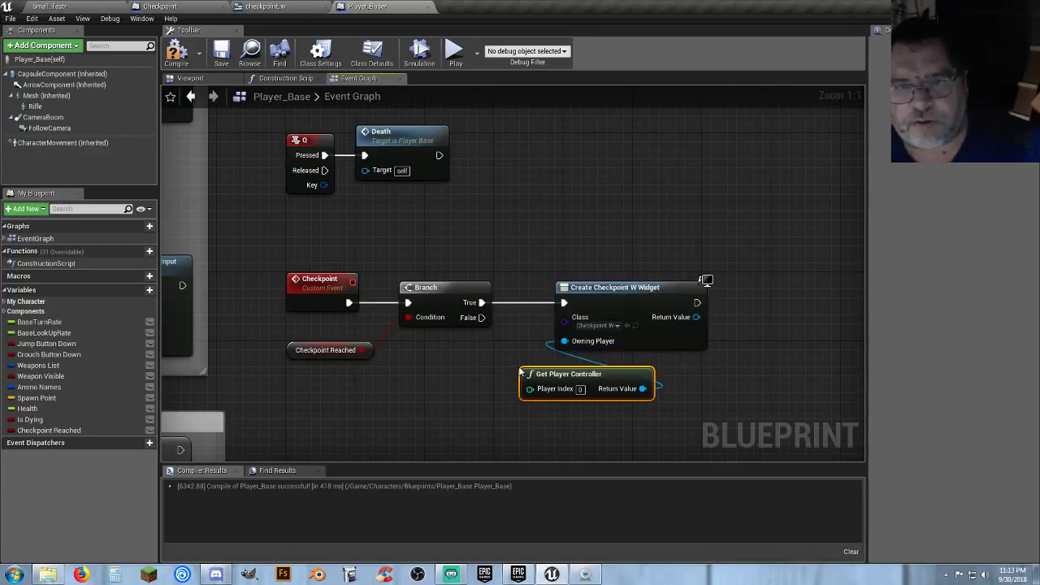
pyautogui.moveTo(546, 379); pyautogui.dragTo(428, 354)
pyautogui.click(630, 367)
# - Add an Add to Viewport node from the Checkpoint W widget's Return Value and align it with the widget node
pyautogui.moveTo(635, 370); pyautogui.dragTo(550, 347, button='right')
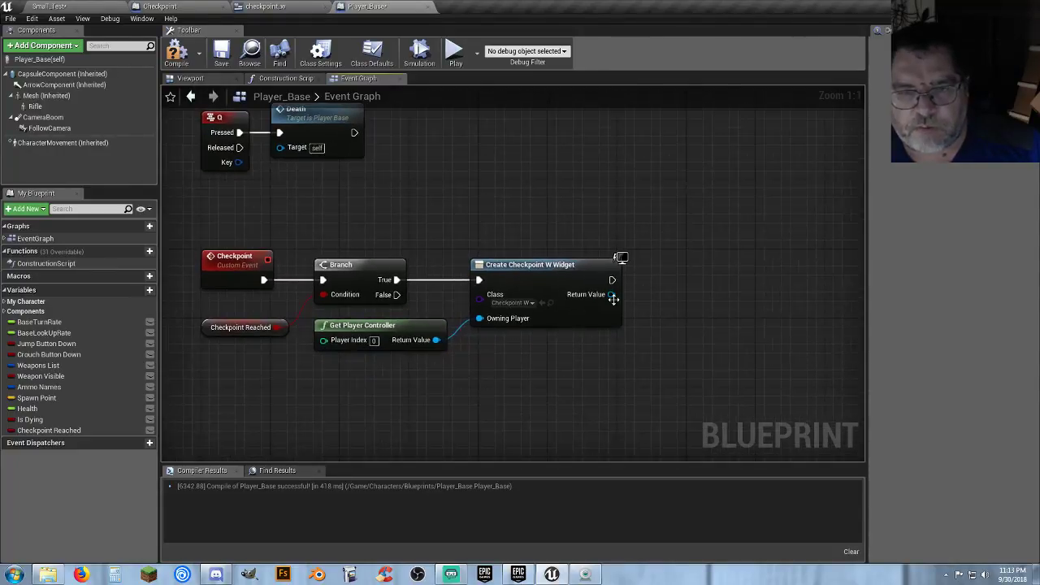
pyautogui.moveTo(611, 295); pyautogui.dragTo(683, 289)
pyautogui.write('add')
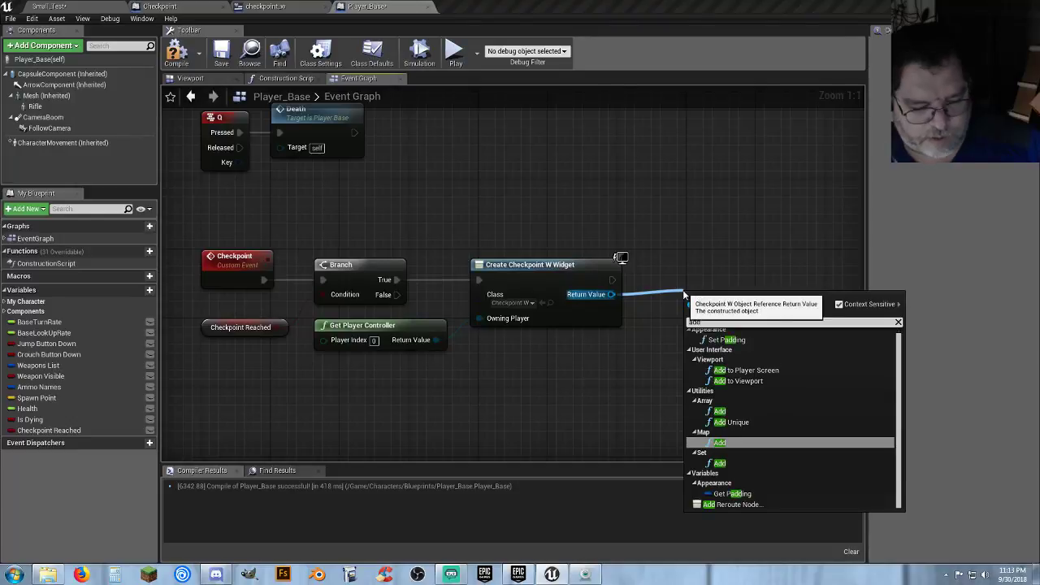
pyautogui.write(' to')
pyautogui.click(744, 362)
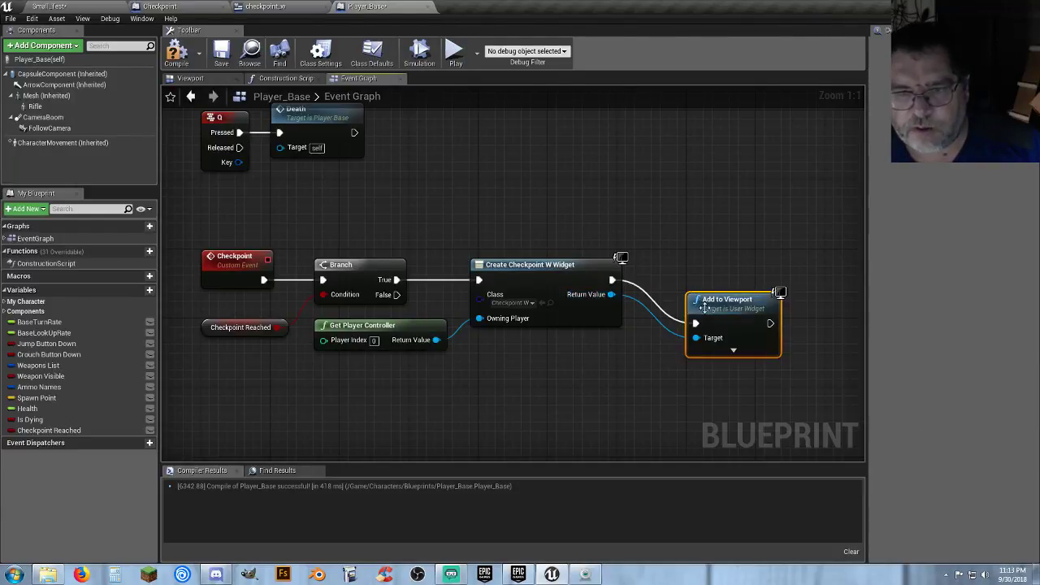
pyautogui.moveTo(712, 300); pyautogui.dragTo(676, 260)
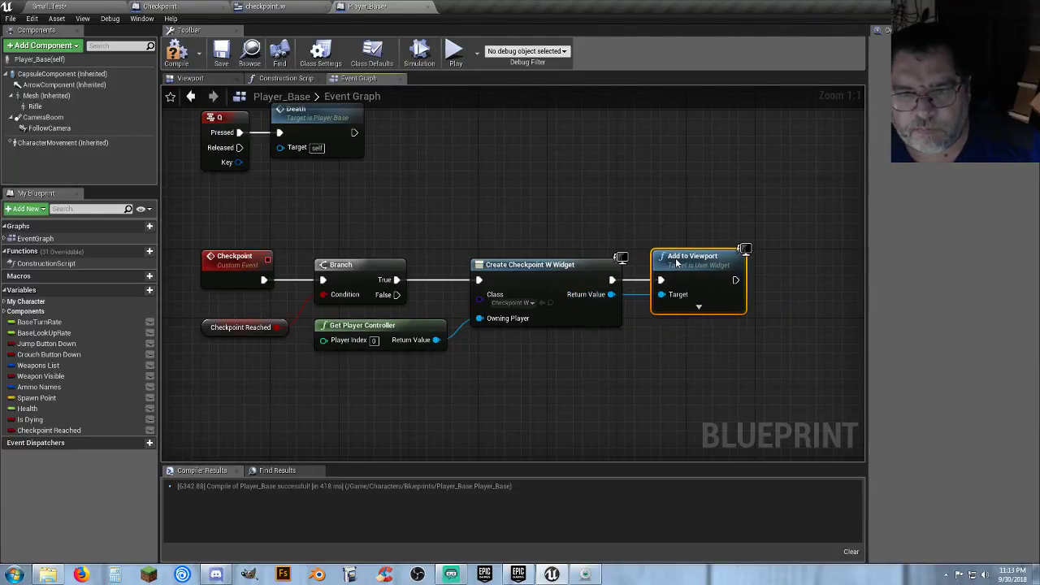
pyautogui.click(668, 390)
# - Chain a Delay node after Add to Viewport, line it up, and set its duration to 2 seconds
pyautogui.moveTo(673, 368); pyautogui.dragTo(612, 362, button='right')
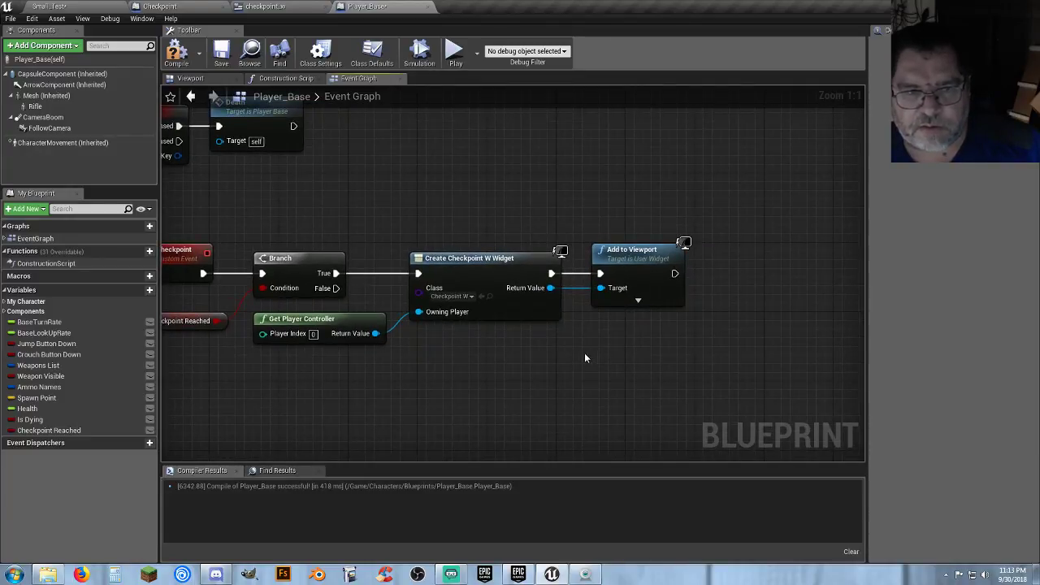
pyautogui.moveTo(580, 354); pyautogui.dragTo(615, 350, button='right')
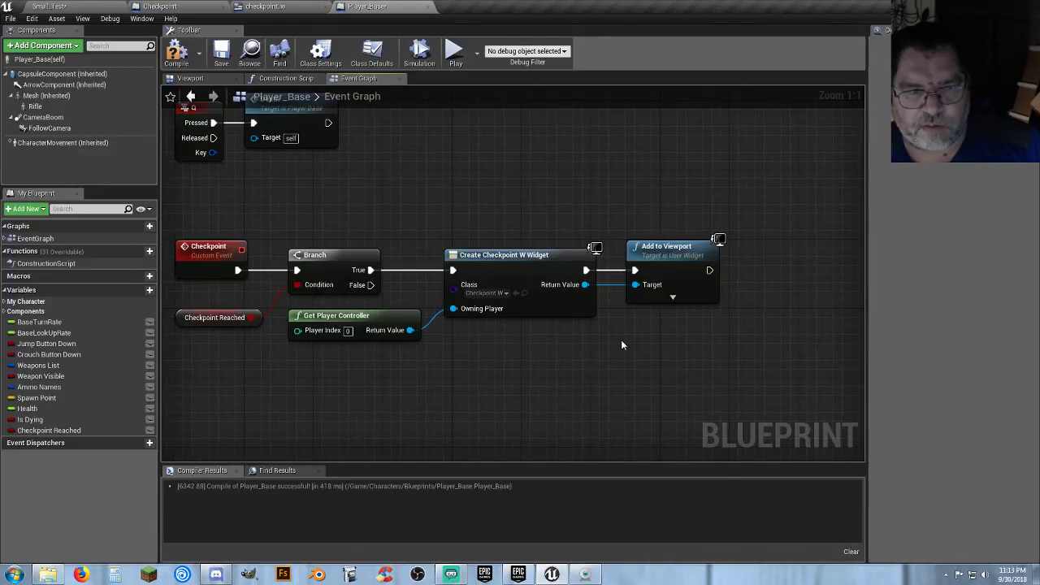
pyautogui.moveTo(622, 345); pyautogui.dragTo(588, 345, button='right')
pyautogui.moveTo(685, 277); pyautogui.dragTo(731, 275)
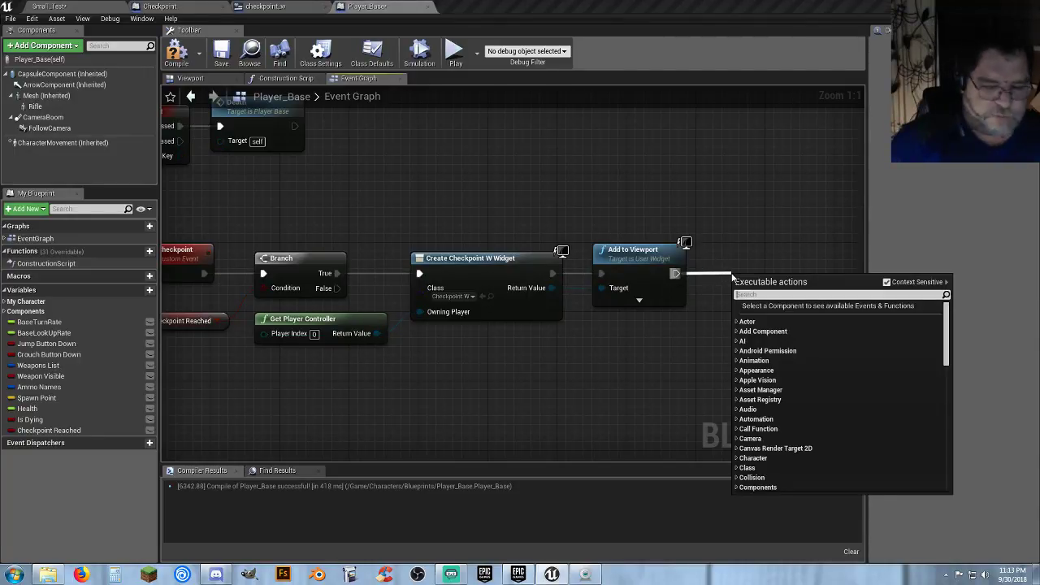
pyautogui.write('delay')
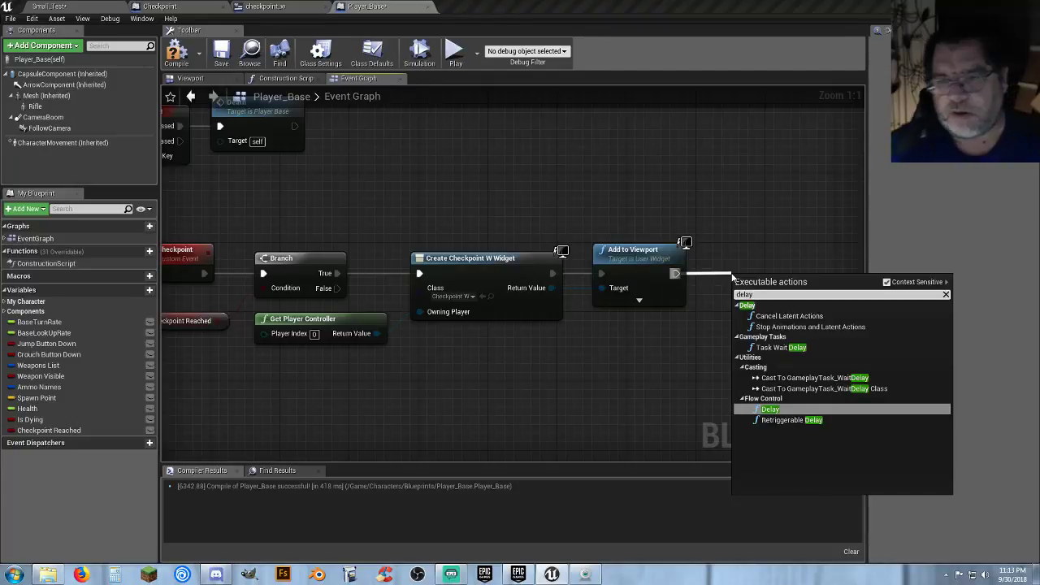
pyautogui.click(770, 410)
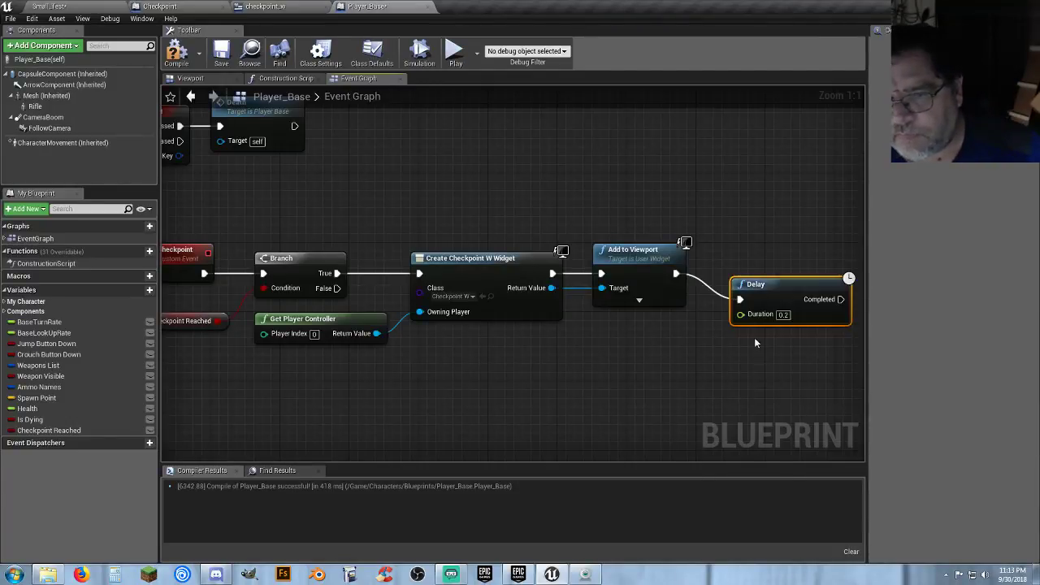
pyautogui.moveTo(762, 286); pyautogui.dragTo(753, 260)
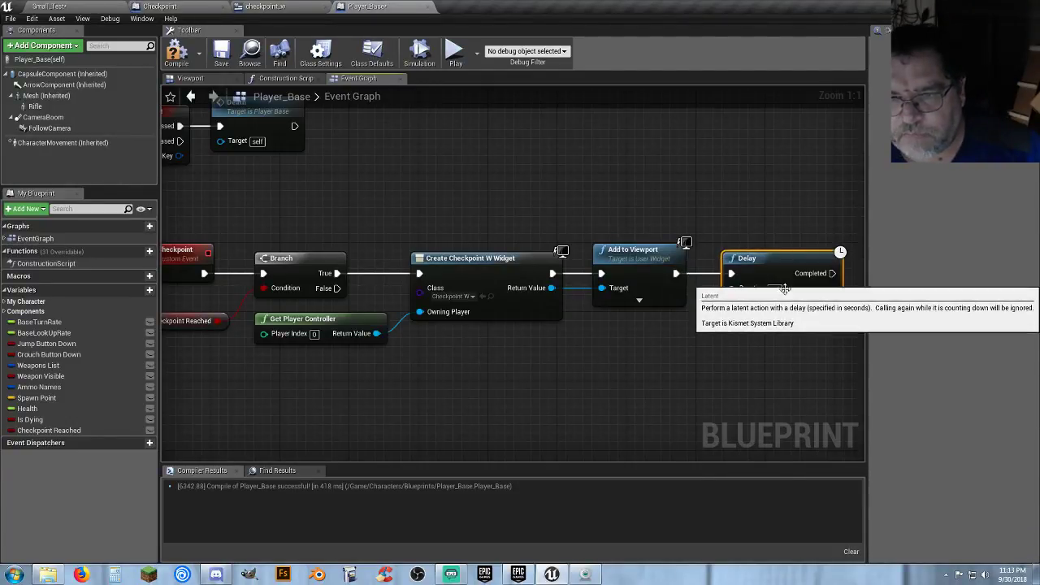
pyautogui.click(776, 289)
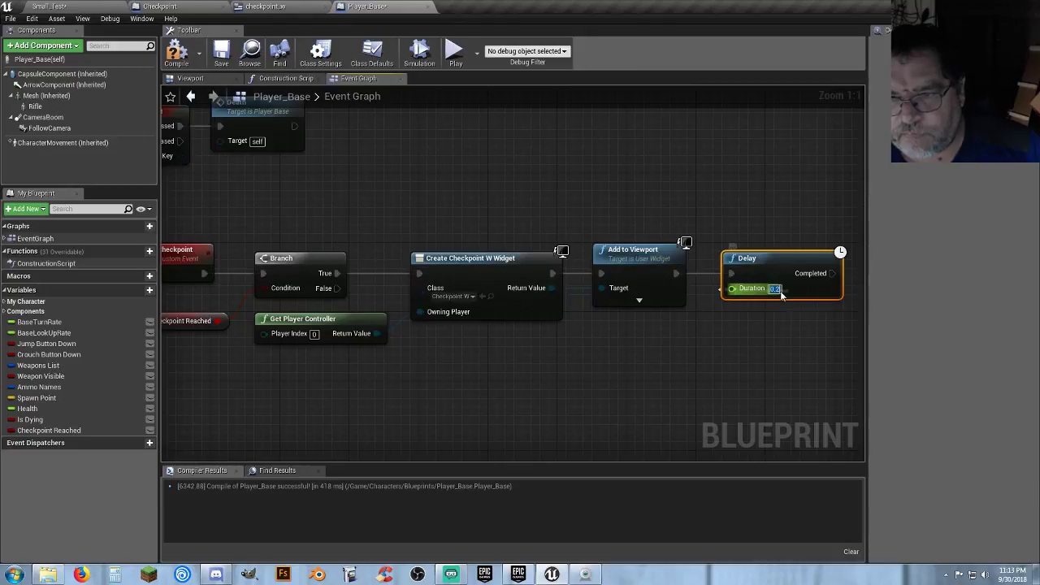
pyautogui.write('2')
pyautogui.click(772, 347)
# - Connect a Set Checkpoint Reached node, left unchecked, to the Delay's Completed output and align it in the row
pyautogui.moveTo(772, 347); pyautogui.dragTo(590, 340, button='right')
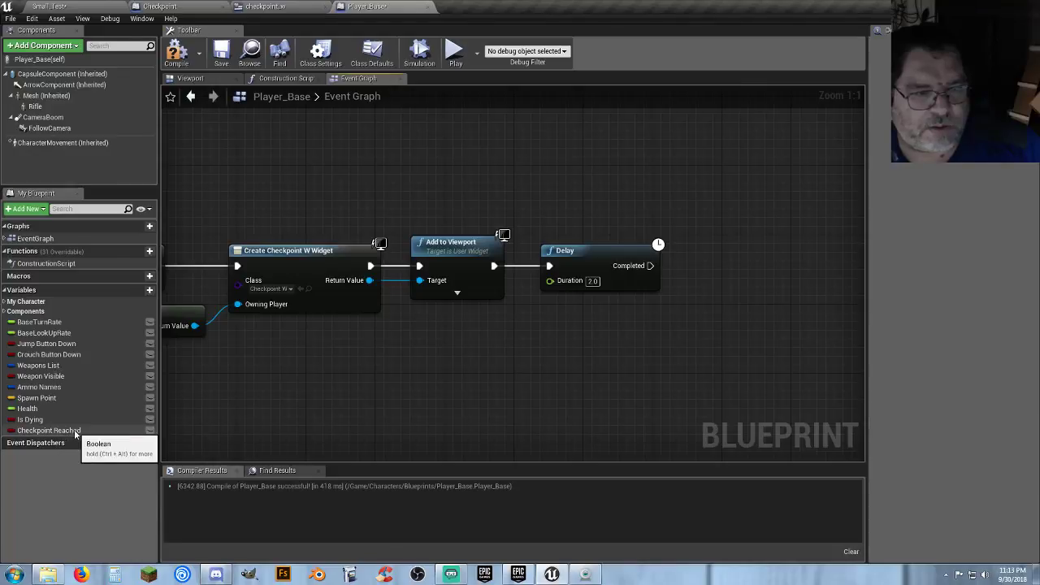
pyautogui.moveTo(48, 430); pyautogui.dragTo(651, 265)
pyautogui.click(709, 305)
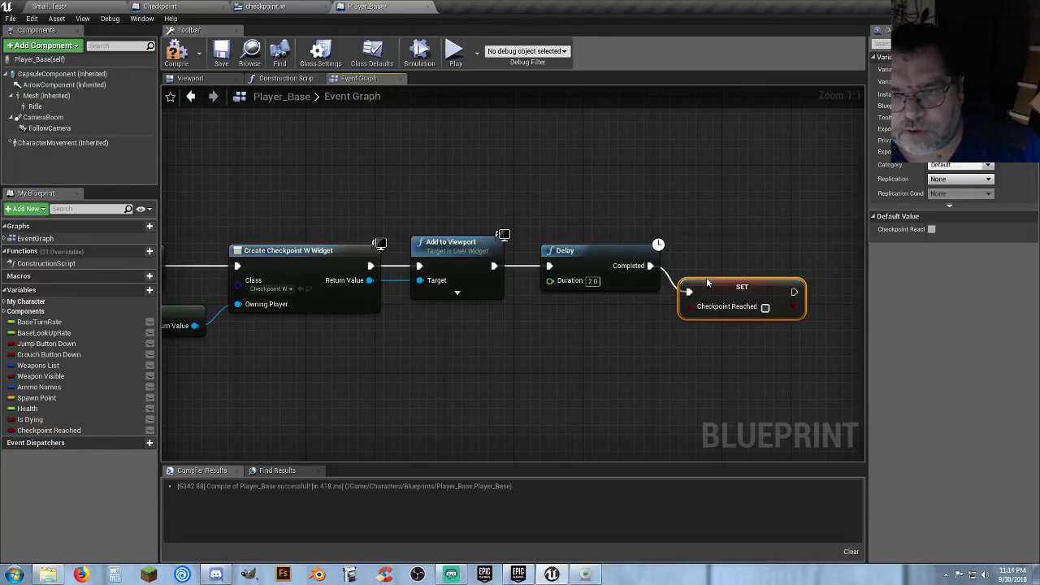
pyautogui.moveTo(705, 285); pyautogui.dragTo(706, 268)
pyautogui.click(545, 374)
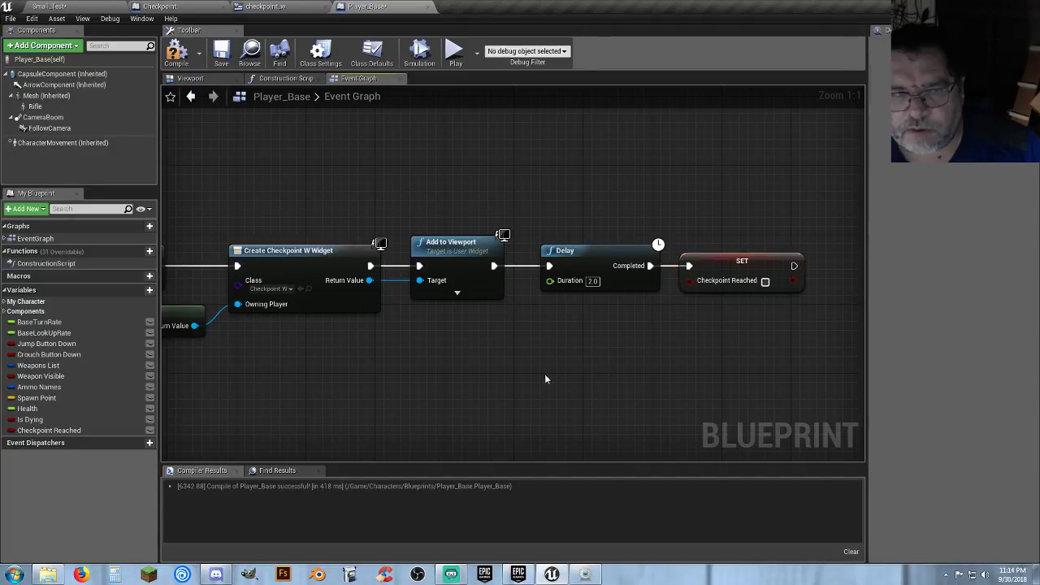
# - Review the finished Checkpoint event chain and look over the surrounding groups of the event graph
pyautogui.moveTo(544, 374); pyautogui.dragTo(755, 365, button='right')
pyautogui.moveTo(691, 362); pyautogui.dragTo(454, 356, button='right')
pyautogui.scroll(-1, 455, 356)
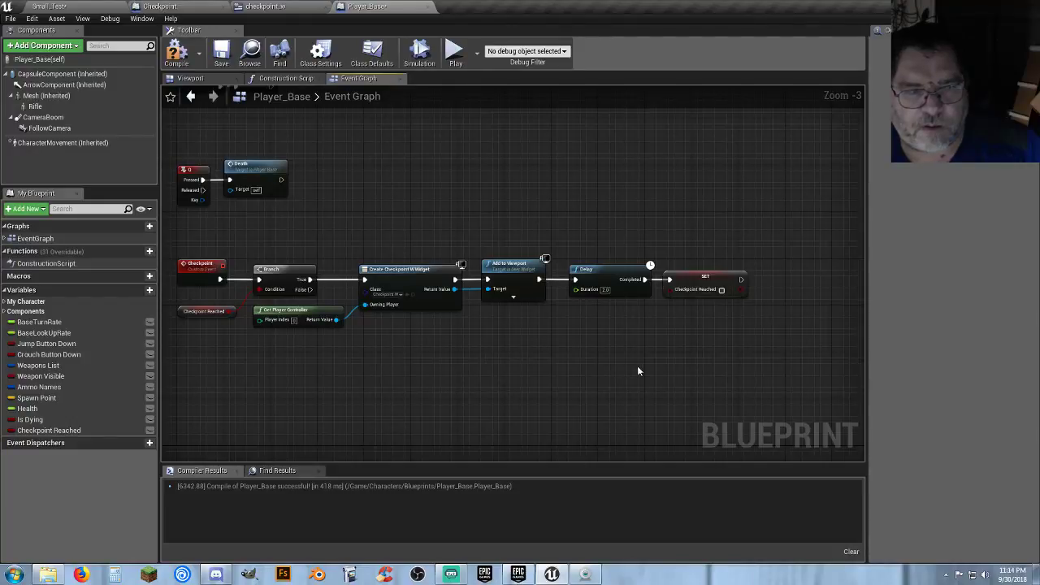
pyautogui.scroll(2, 434, 349)
pyautogui.moveTo(383, 349); pyautogui.dragTo(533, 351, button='right')
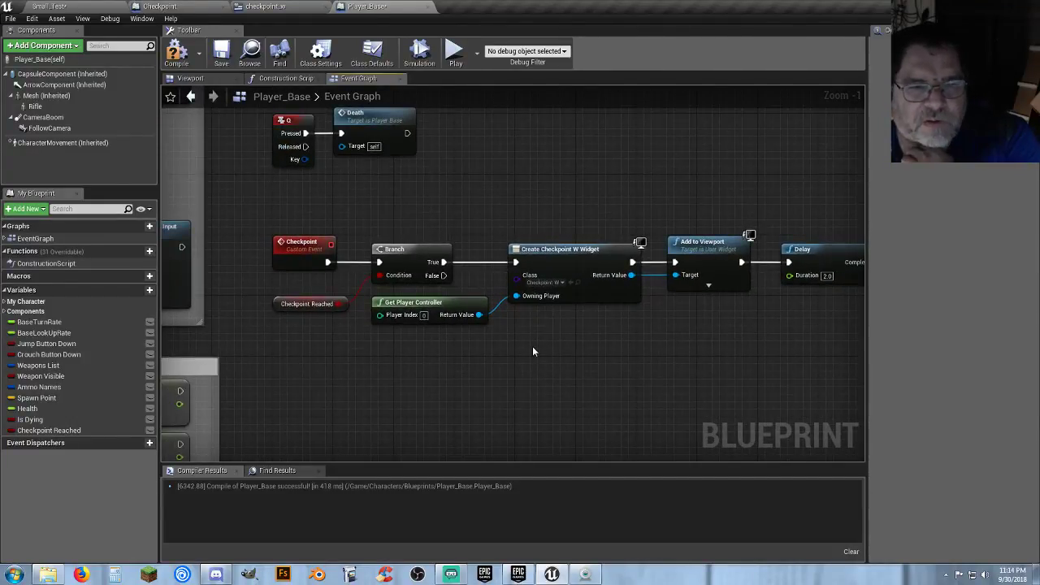
pyautogui.moveTo(533, 351); pyautogui.dragTo(597, 419, button='right')
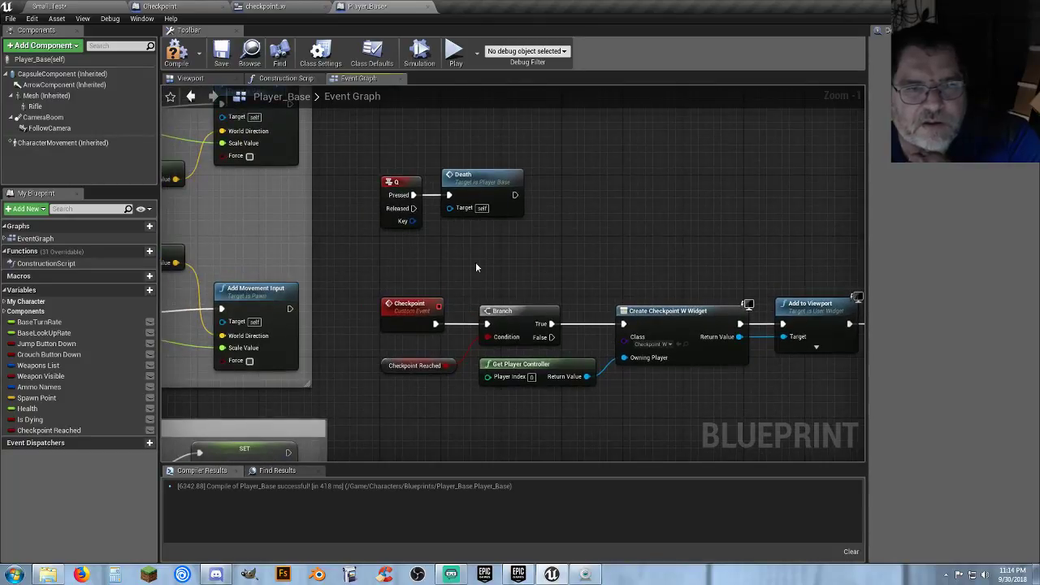
pyautogui.moveTo(566, 190); pyautogui.dragTo(661, 147, button='right')
pyautogui.moveTo(487, 395); pyautogui.dragTo(539, 238, button='right')
pyautogui.scroll(-4, 530, 263)
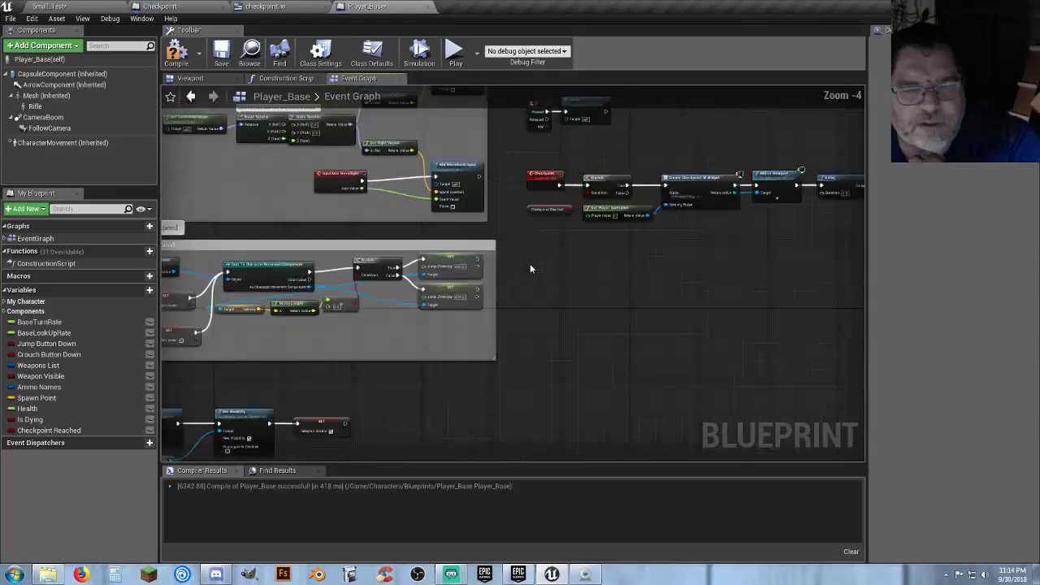
pyautogui.moveTo(500, 391); pyautogui.dragTo(676, 461, button='right')
pyautogui.moveTo(629, 127); pyautogui.dragTo(577, 239, button='right')
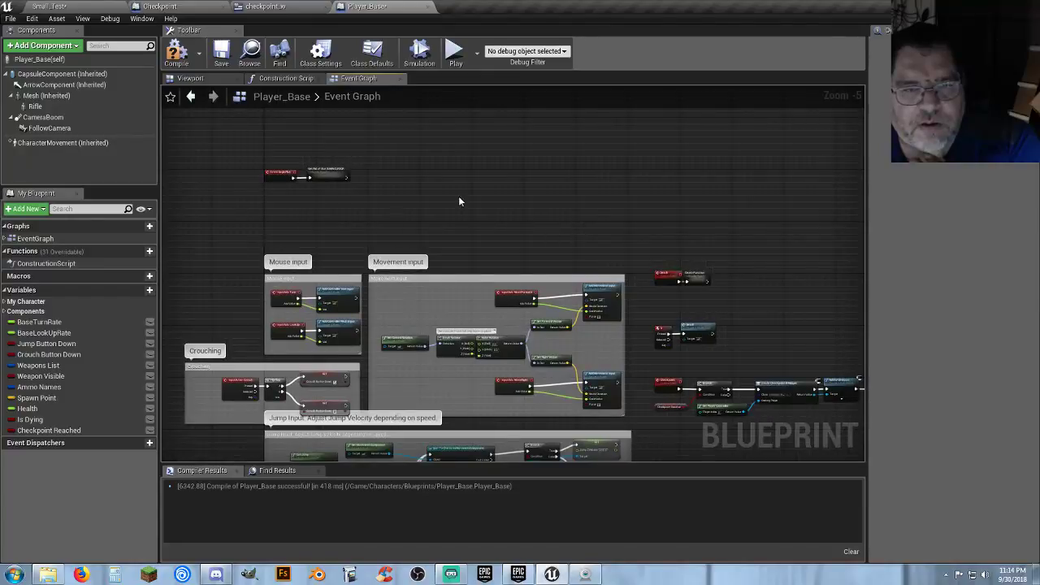
# - Compile and save the Player_Base blueprint
pyautogui.click(177, 52)
pyautogui.click(221, 52)
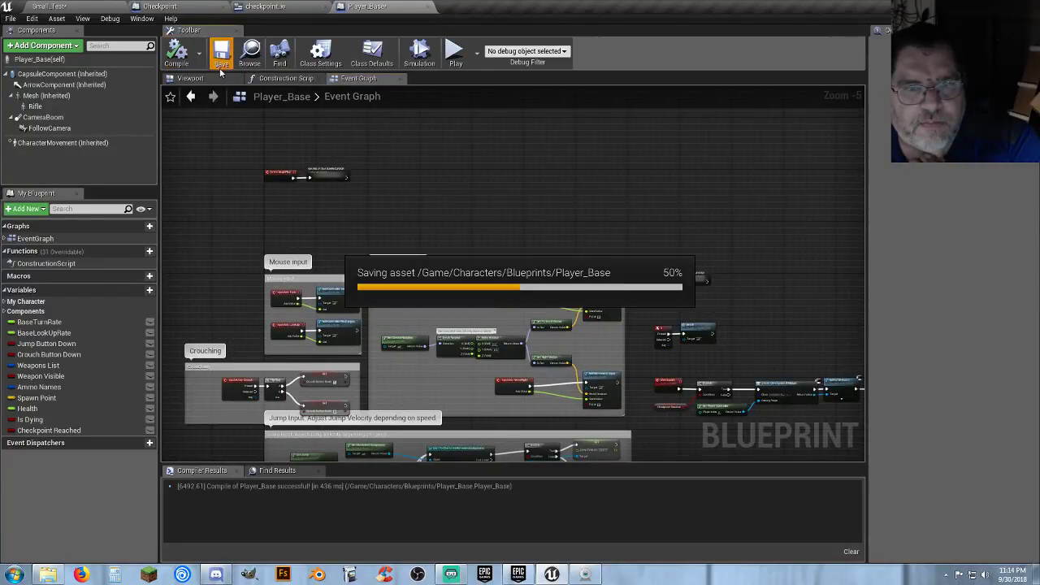
# - Add an Event Tick node and place it directly below Event BeginPlay
pyautogui.rightClick(391, 217)
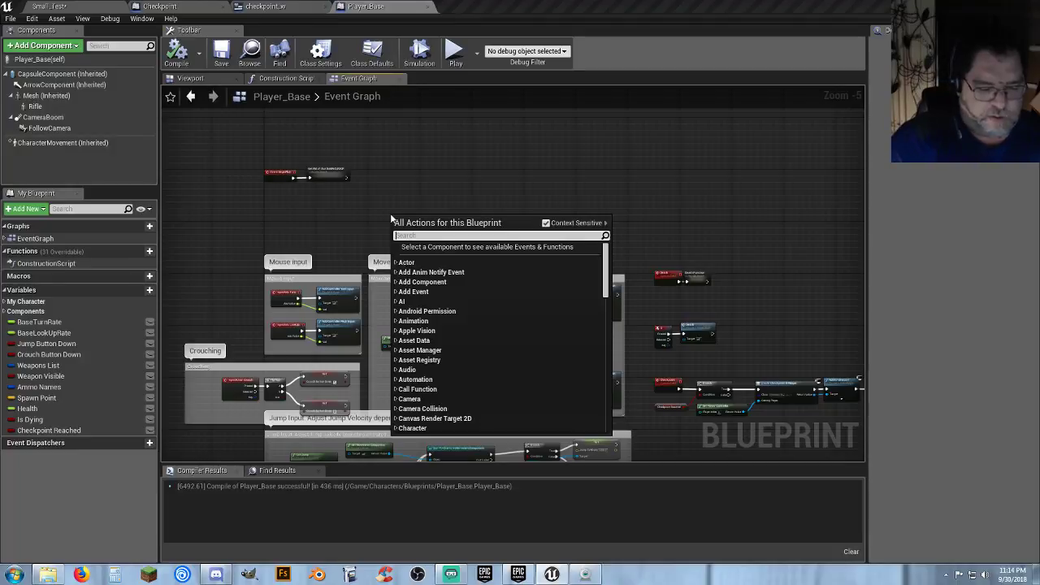
pyautogui.write('eventt')
pyautogui.press('Return')
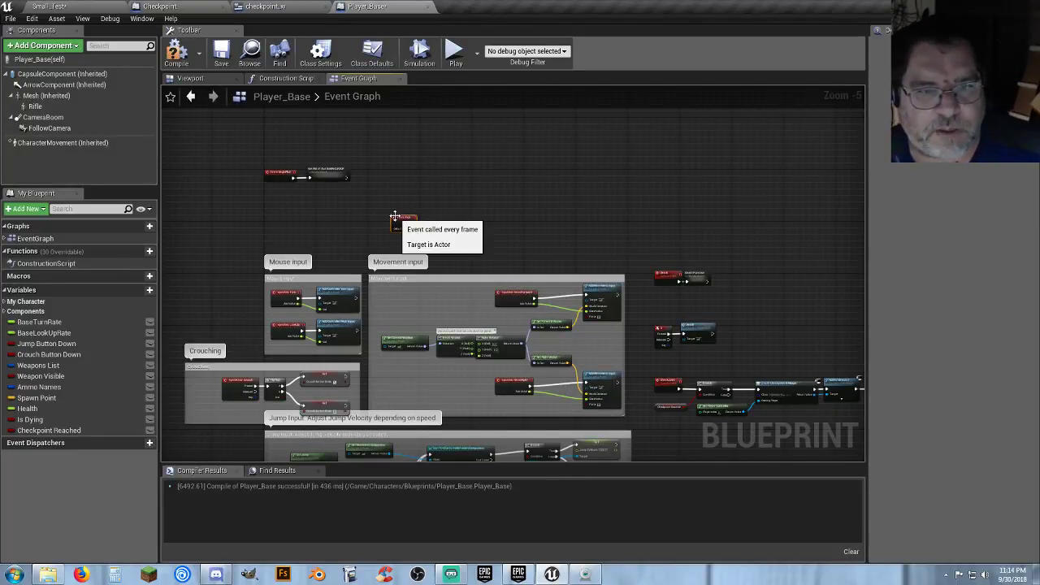
pyautogui.moveTo(394, 219); pyautogui.dragTo(272, 209)
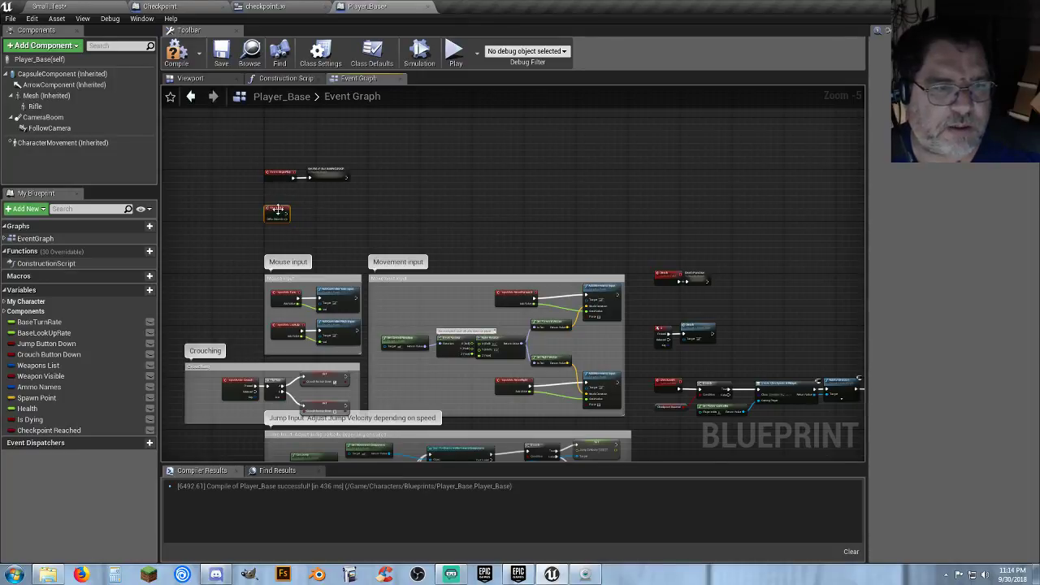
# - Call the Checkpoint custom event from Event Tick's execution output
pyautogui.scroll(6, 277, 210)
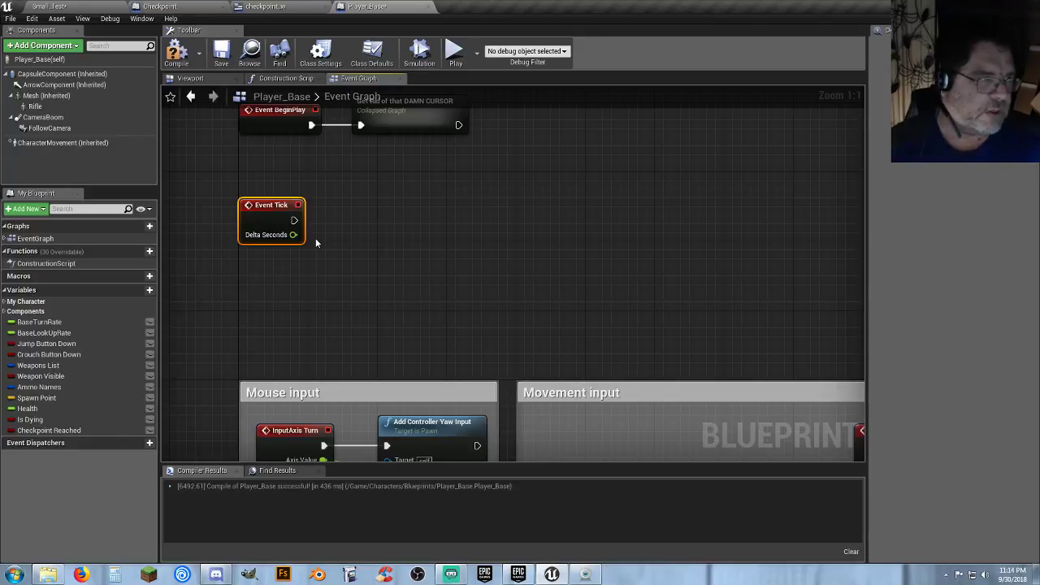
pyautogui.moveTo(337, 237); pyautogui.dragTo(297, 225, button='right')
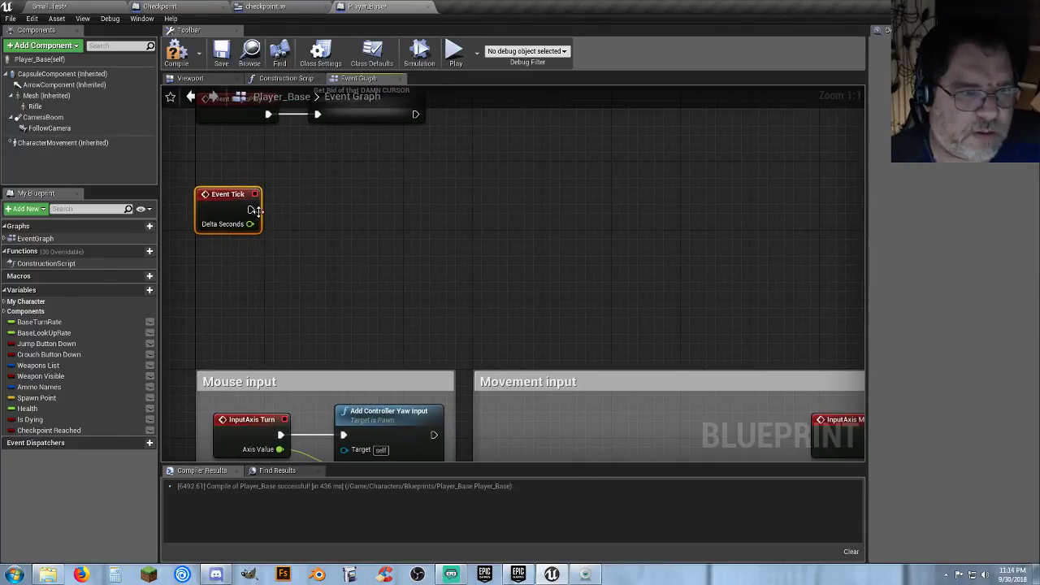
pyautogui.moveTo(251, 209); pyautogui.dragTo(314, 213)
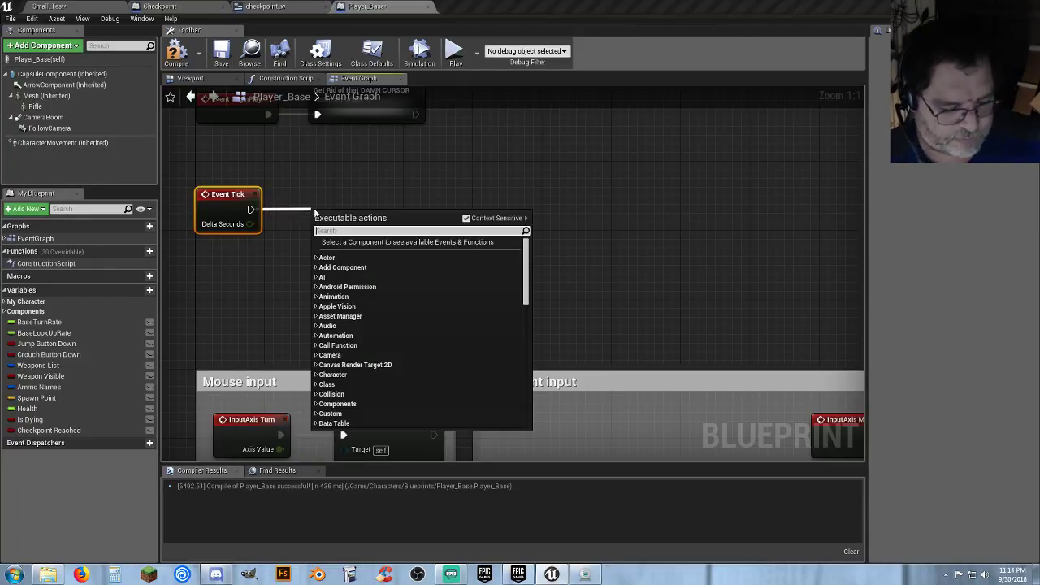
pyautogui.write('chec')
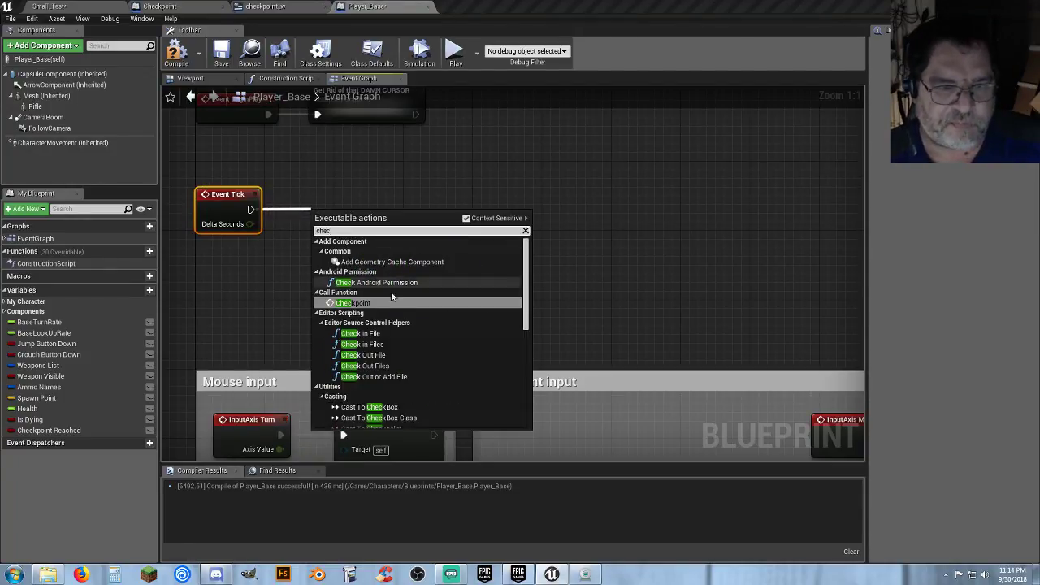
pyautogui.click(380, 303)
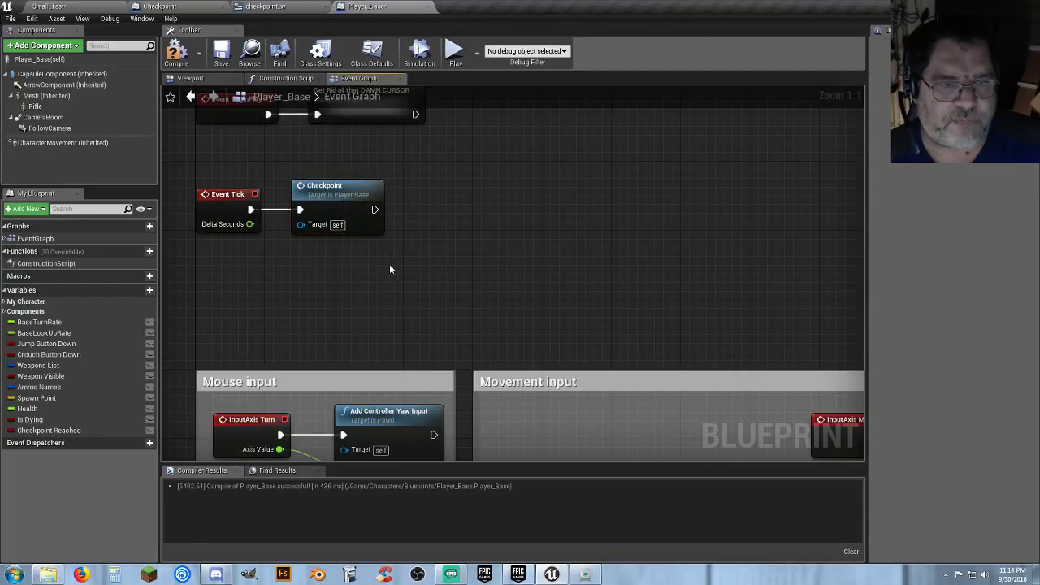
# - Examine the Checkpoint custom event's nodes again, from the Branch through to the Delay
pyautogui.moveTo(539, 274); pyautogui.dragTo(254, 237, button='right')
pyautogui.moveTo(720, 258); pyautogui.dragTo(399, 209, button='right')
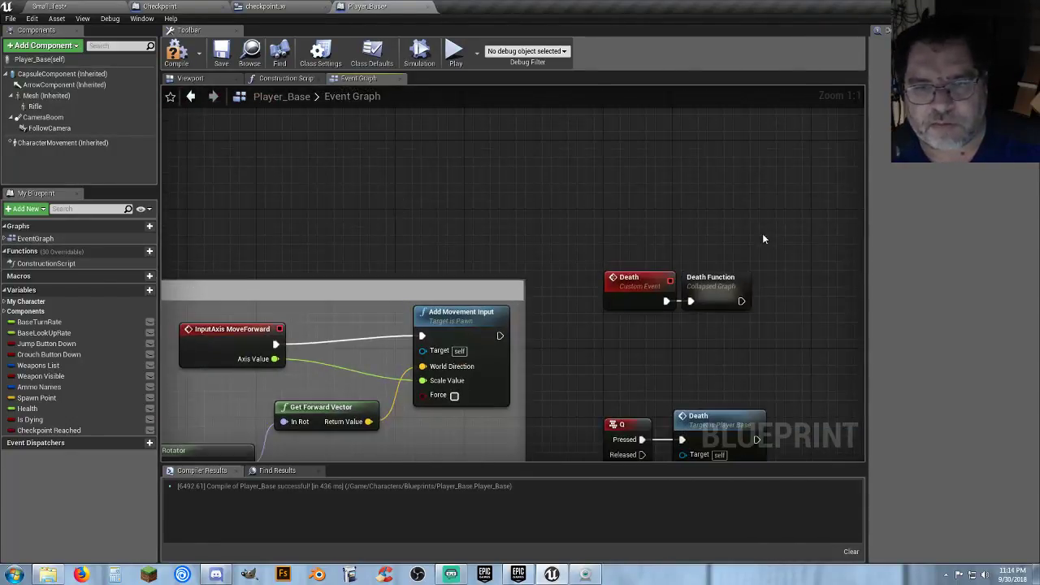
pyautogui.moveTo(763, 236); pyautogui.dragTo(551, 182, button='right')
pyautogui.moveTo(601, 285); pyautogui.dragTo(613, 83, button='right')
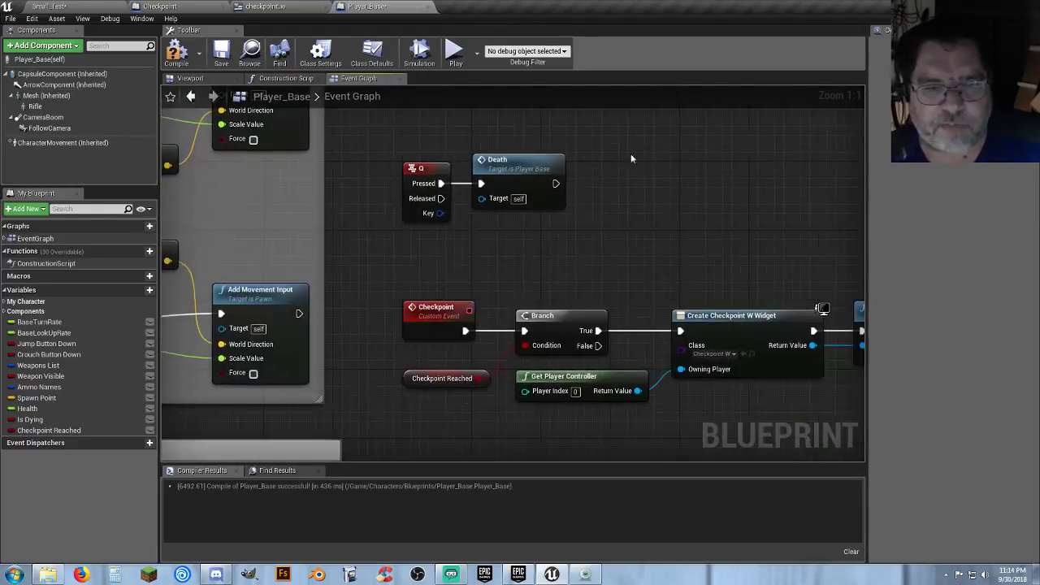
pyautogui.moveTo(625, 255)
pyautogui.mouseDown(button='right')
pyautogui.moveTo(616, 236)
pyautogui.moveTo(466, 169)
pyautogui.mouseUp(button='right')
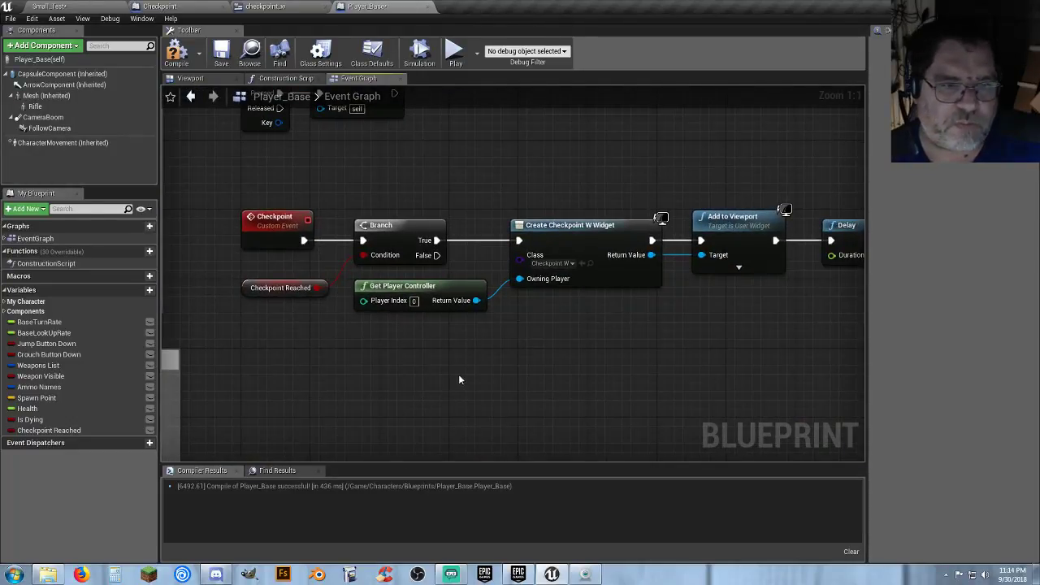
pyautogui.moveTo(587, 361); pyautogui.dragTo(538, 356, button='right')
pyautogui.moveTo(742, 341); pyautogui.dragTo(712, 364, button='right')
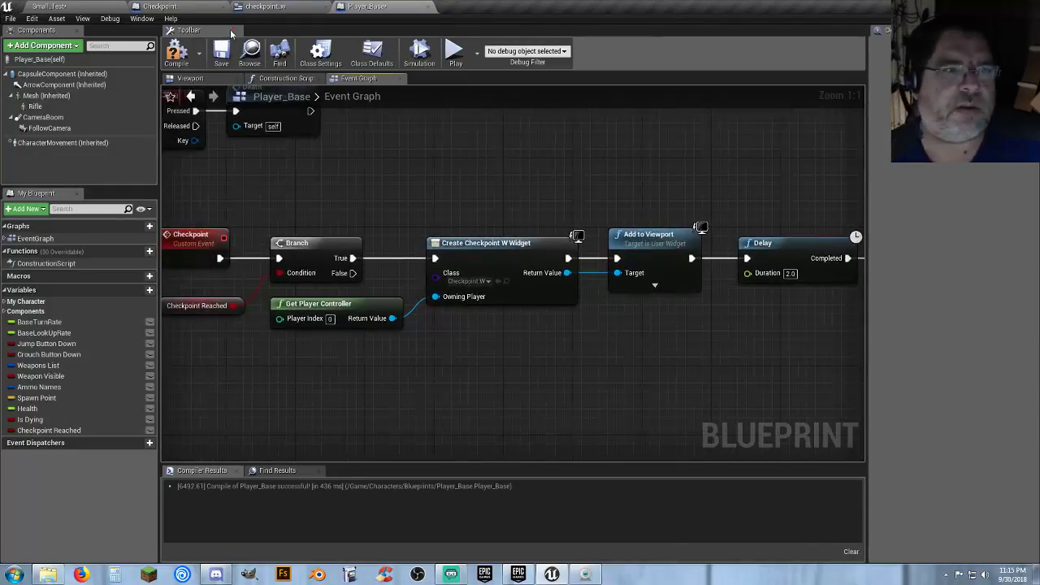
# - In the checkpoint_w widget's event graph, add a Cast To Player_Base node driven by Event Tick's execution output
pyautogui.click(293, 8)
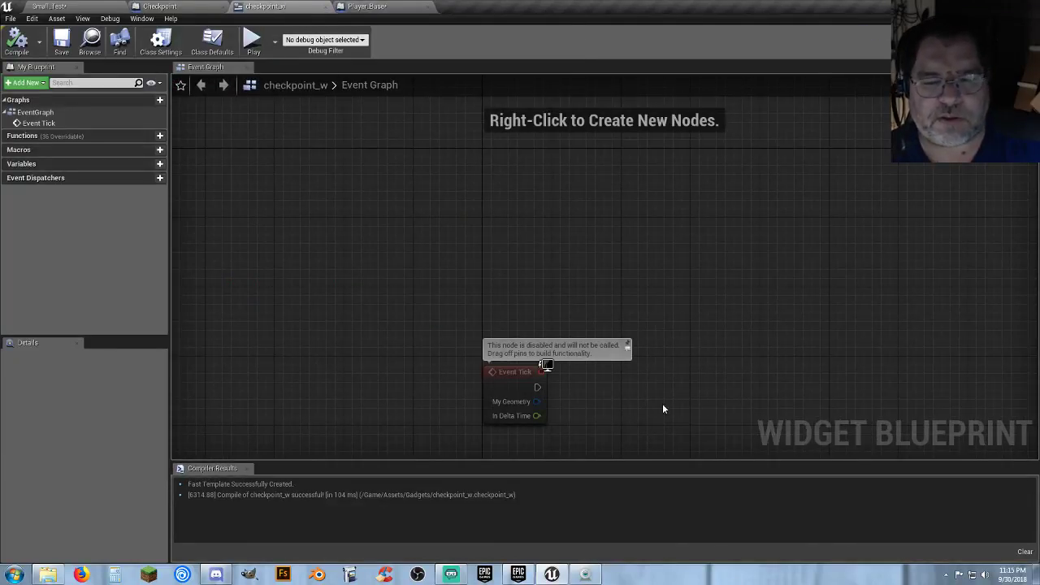
pyautogui.moveTo(662, 409); pyautogui.dragTo(506, 295, button='right')
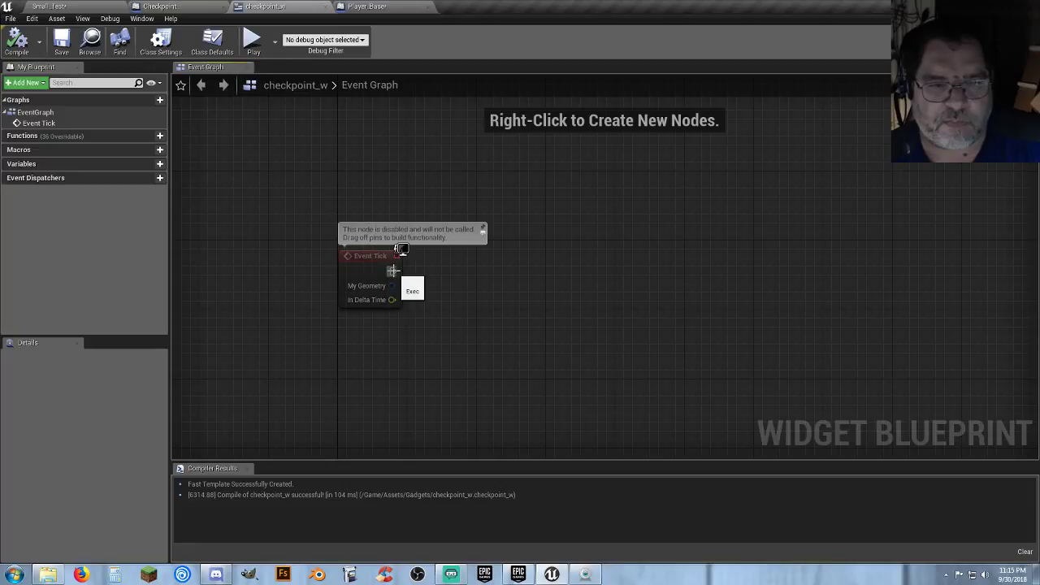
pyautogui.moveTo(393, 271); pyautogui.dragTo(502, 274)
pyautogui.write('c')
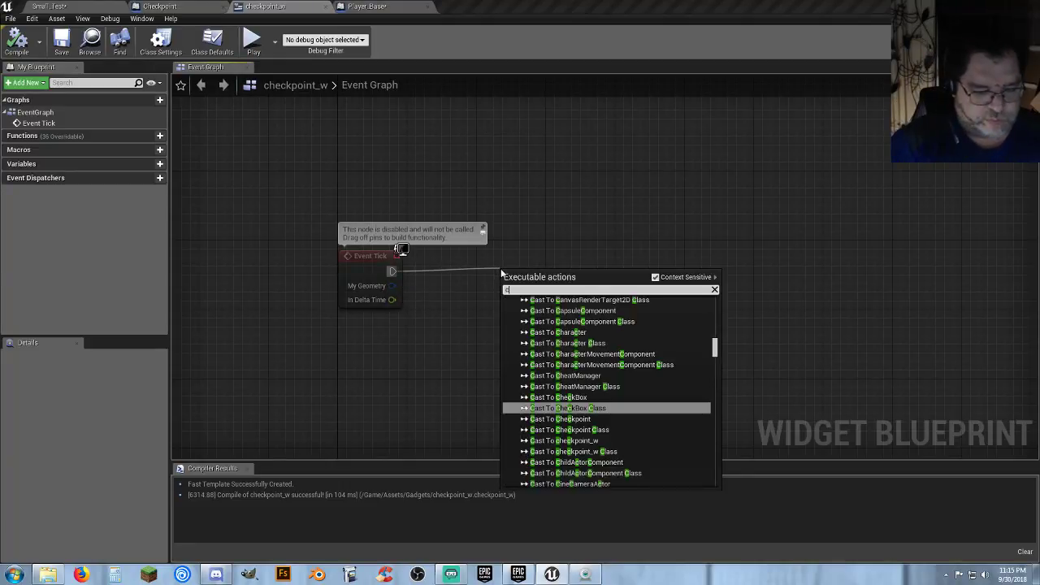
pyautogui.write('asttoplayer')
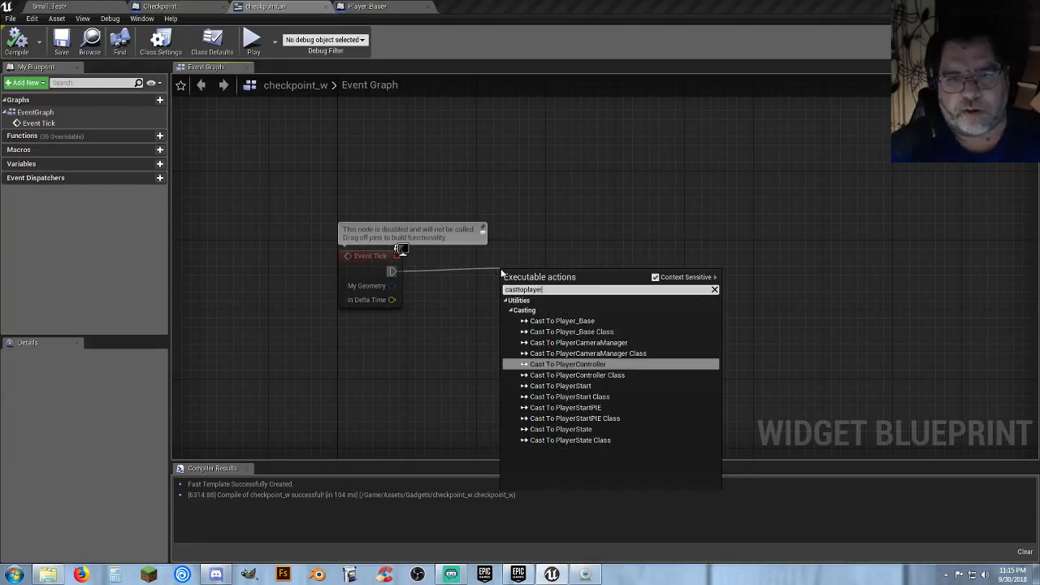
pyautogui.click(621, 319)
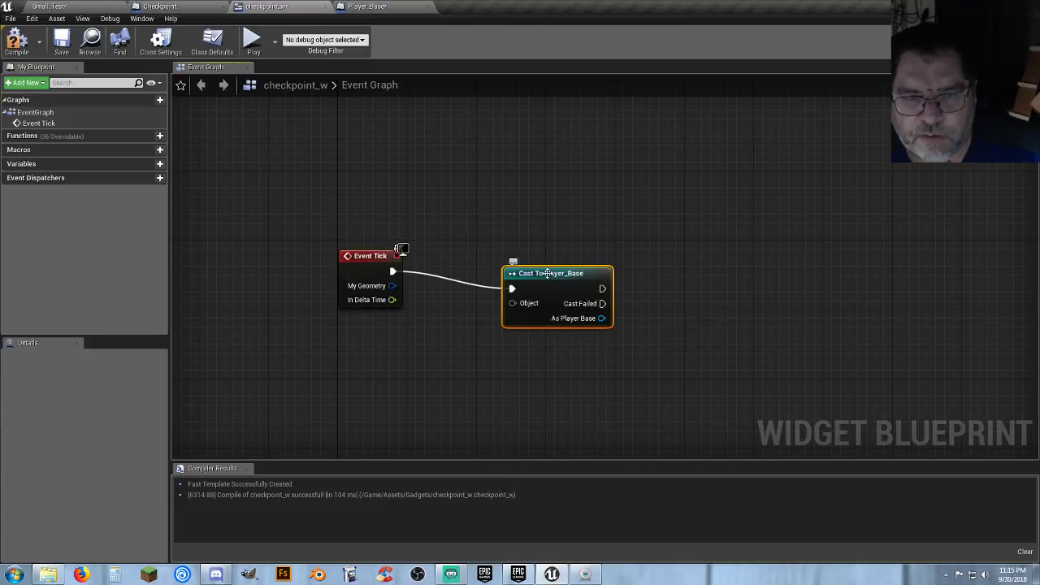
# - Try a Get Player Controller node as the cast's Object input, compiling the widget blueprint before deleting that node
pyautogui.moveTo(549, 274); pyautogui.dragTo(488, 326)
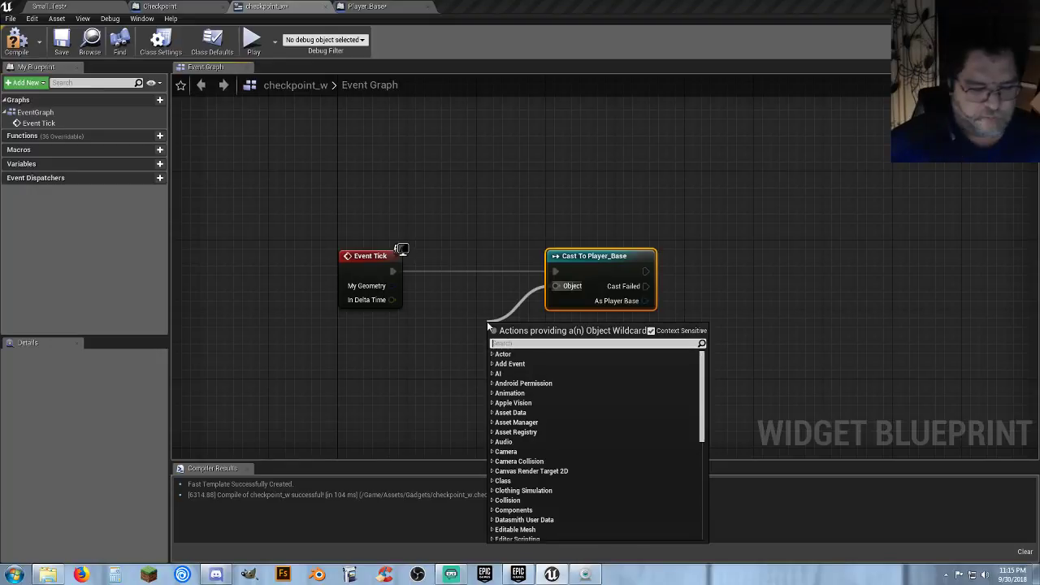
pyautogui.write('getplayer')
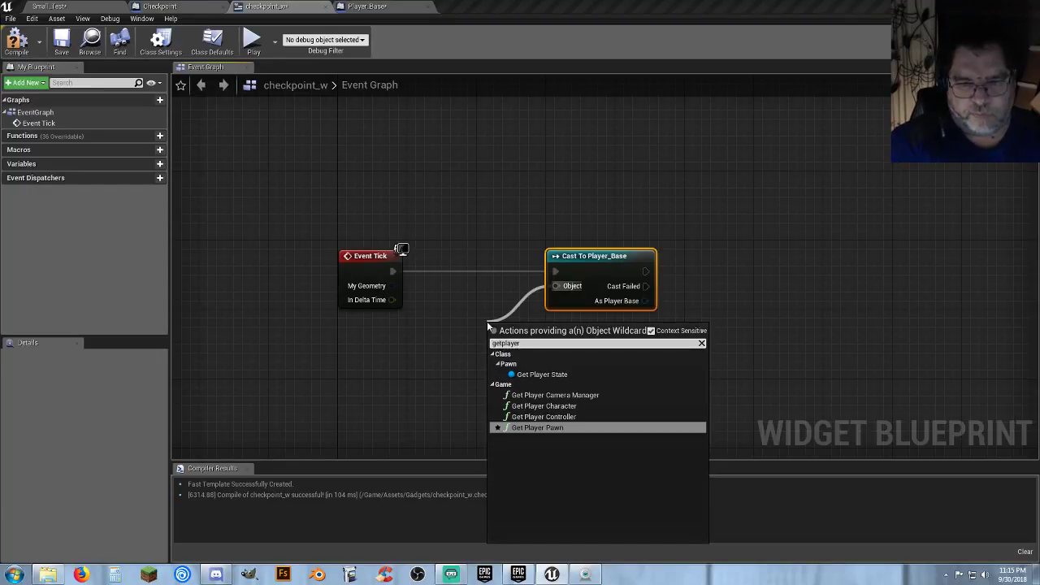
pyautogui.click(553, 417)
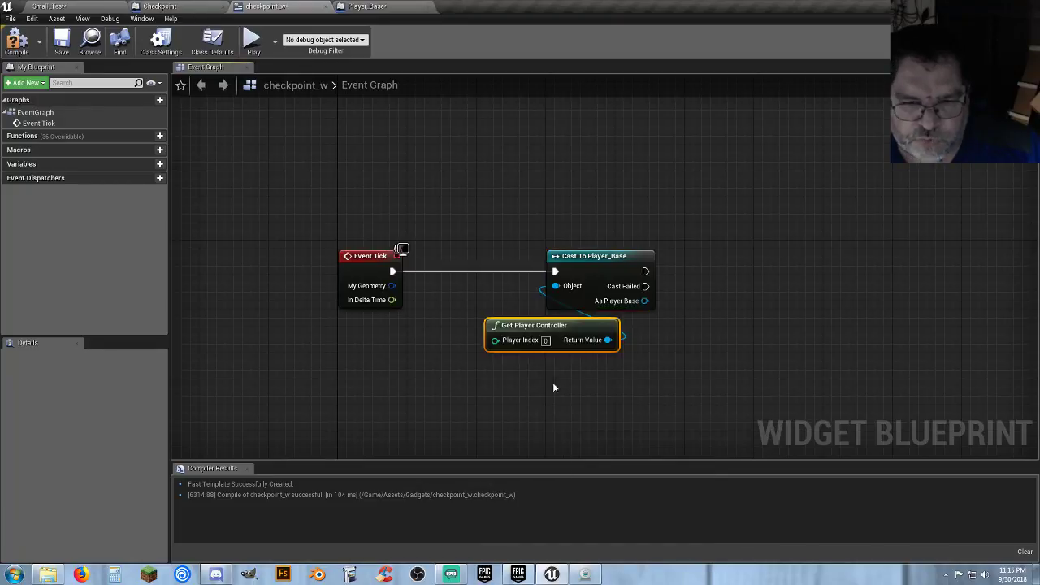
pyautogui.moveTo(567, 332); pyautogui.dragTo(421, 340)
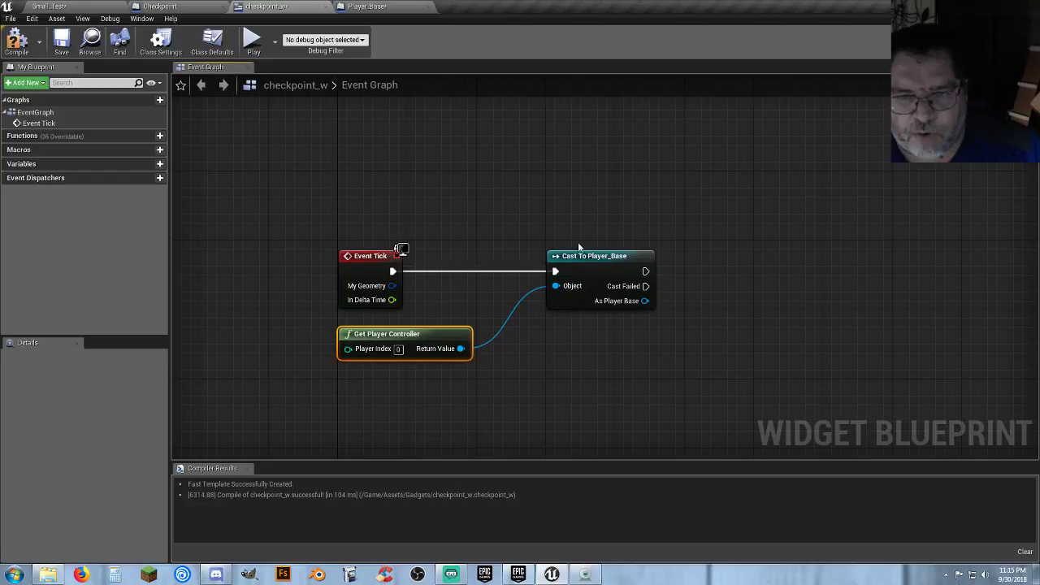
pyautogui.click(15, 43)
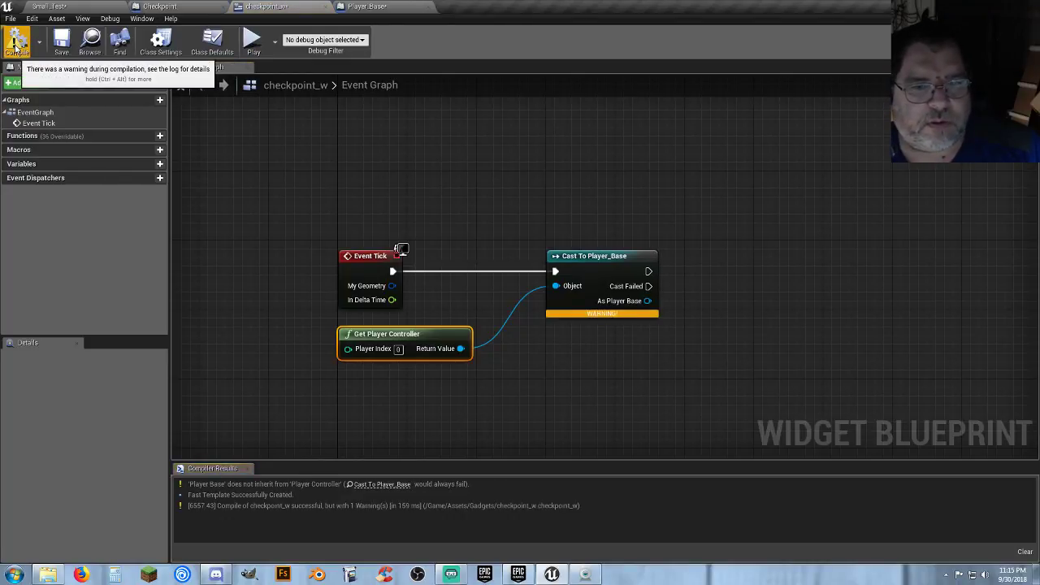
pyautogui.press('Delete')
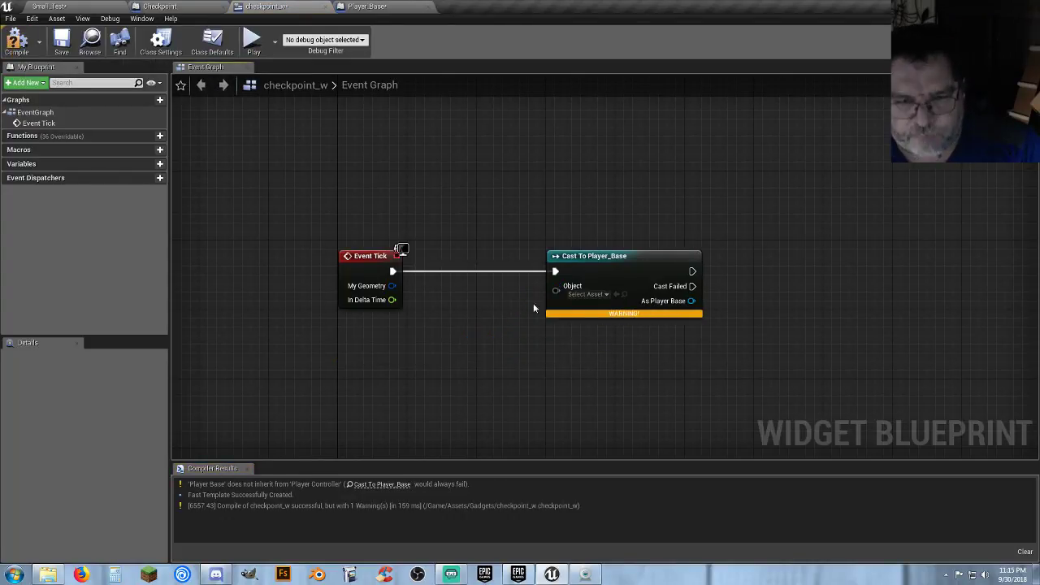
# - Feed the cast's Object input from a Get Player Character node placed below Event Tick, and compile the widget blueprint
pyautogui.moveTo(556, 290); pyautogui.dragTo(480, 332)
pyautogui.write('g')
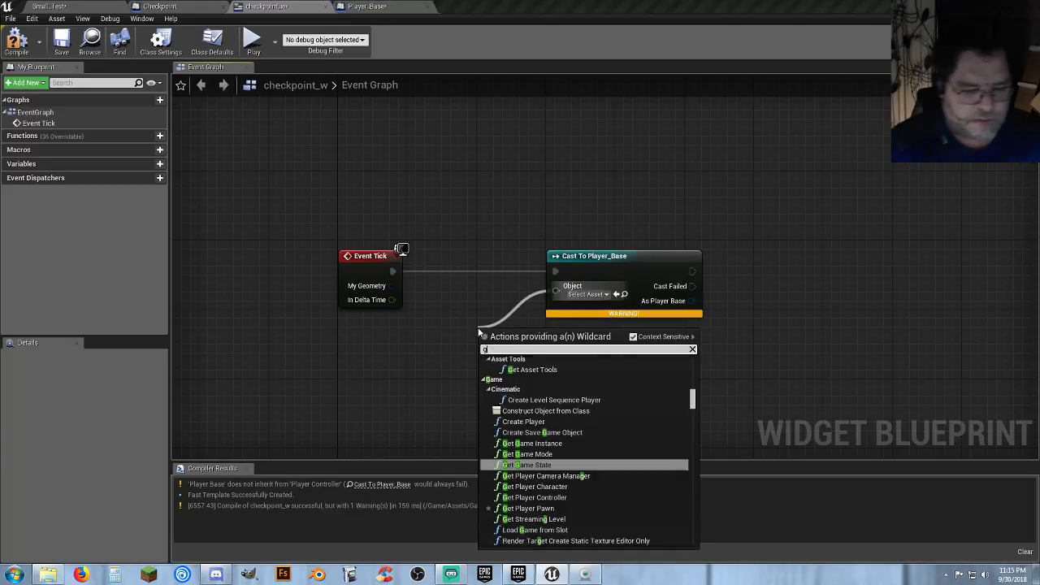
pyautogui.write('etplayercgh')
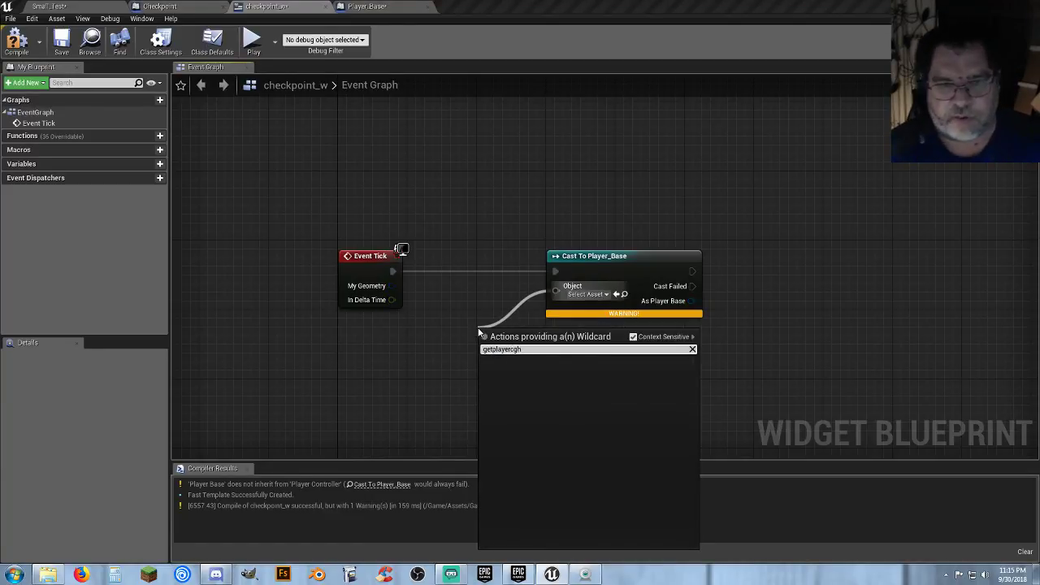
pyautogui.press('BackSpace')
pyautogui.press('BackSpace')
pyautogui.click(495, 378)
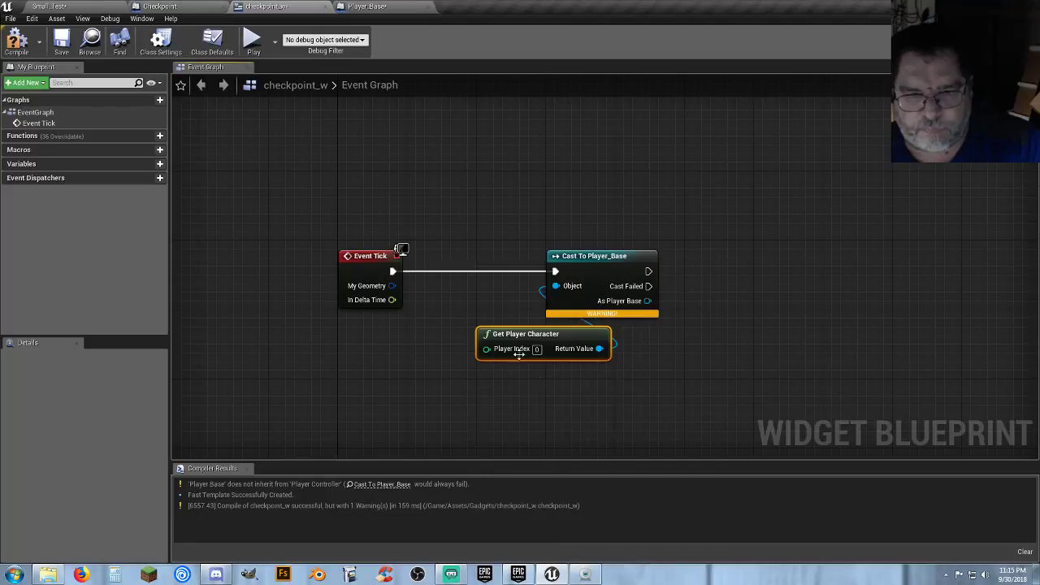
pyautogui.click(13, 47)
pyautogui.moveTo(591, 266); pyautogui.dragTo(546, 265)
pyautogui.click(579, 345)
# - Get the Checkpoint Reached variable from the cast's As Player Base output and place it just beside the cast
pyautogui.moveTo(628, 360); pyautogui.dragTo(527, 338, button='right')
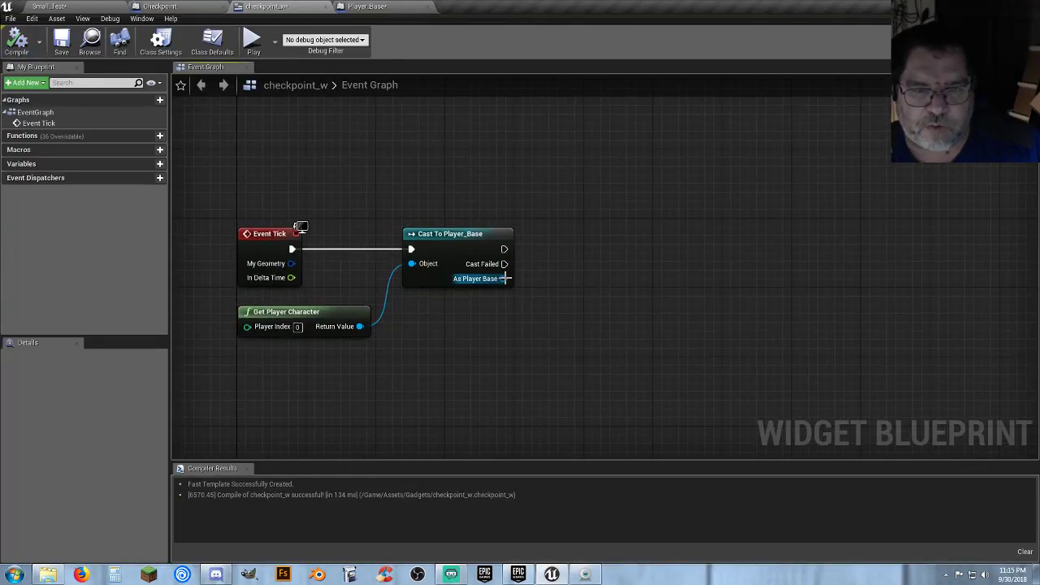
pyautogui.moveTo(505, 278); pyautogui.dragTo(546, 299)
pyautogui.write('g')
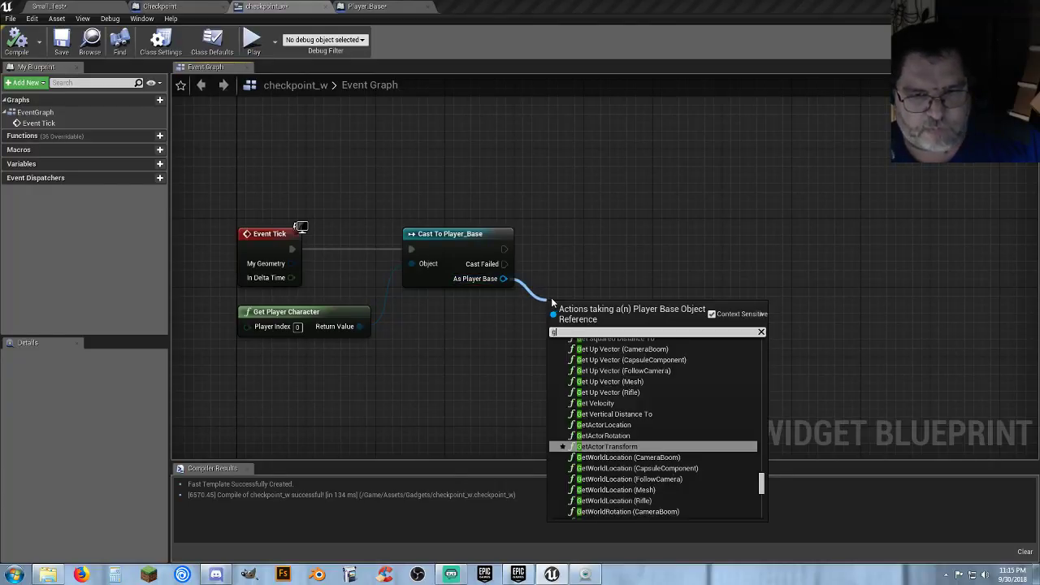
pyautogui.write('etch')
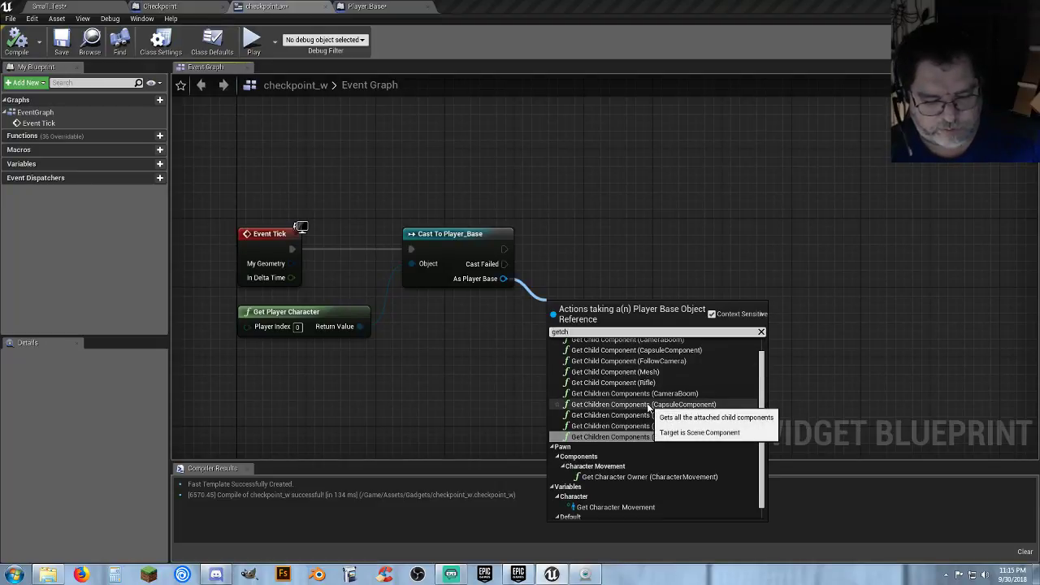
pyautogui.write('eck')
pyautogui.click(625, 363)
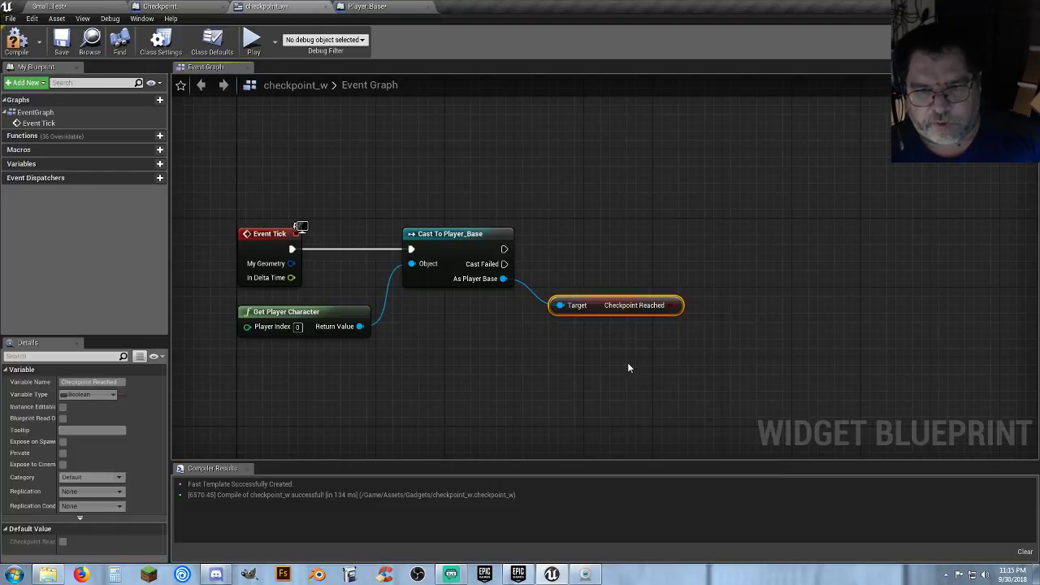
pyautogui.moveTo(579, 304); pyautogui.dragTo(577, 296)
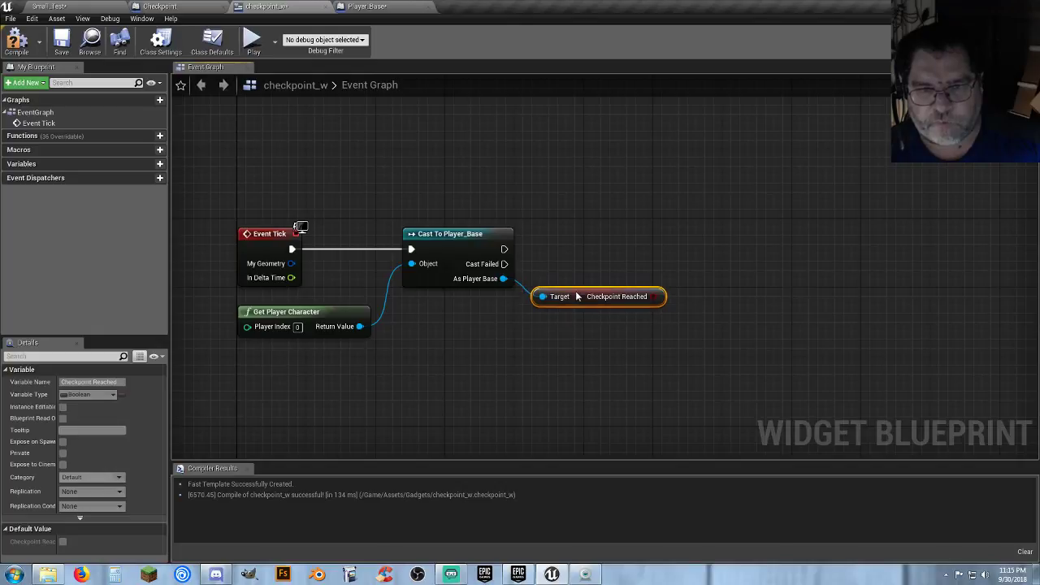
# - Add a Branch after the cast, with Checkpoint Reached as its Condition, and align it with the execution line
pyautogui.moveTo(674, 299); pyautogui.dragTo(602, 296, button='right')
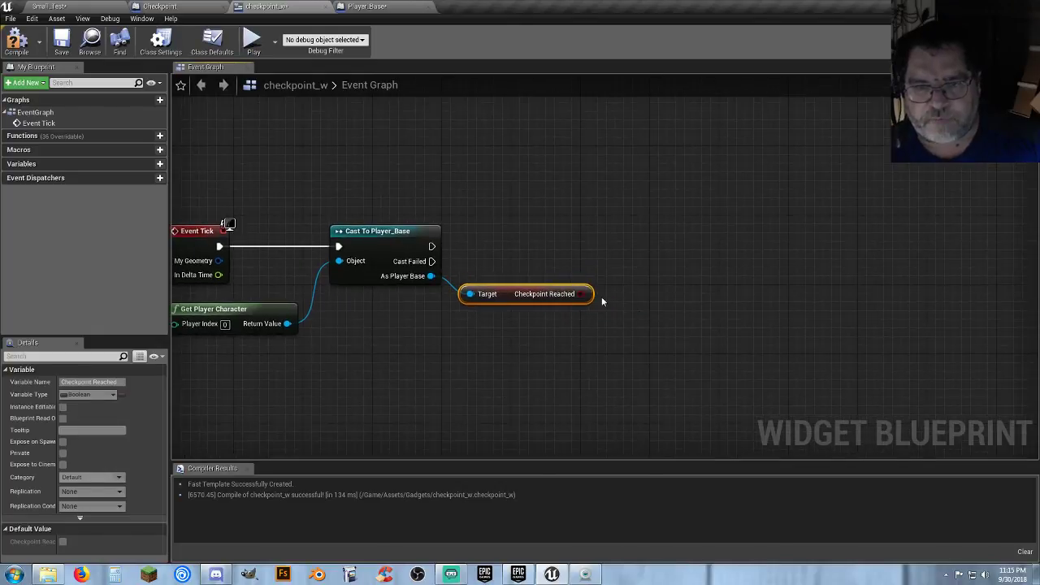
pyautogui.click(693, 264)
pyautogui.moveTo(702, 296); pyautogui.dragTo(579, 294)
pyautogui.moveTo(701, 282); pyautogui.dragTo(431, 246)
pyautogui.moveTo(730, 266); pyautogui.dragTo(645, 230)
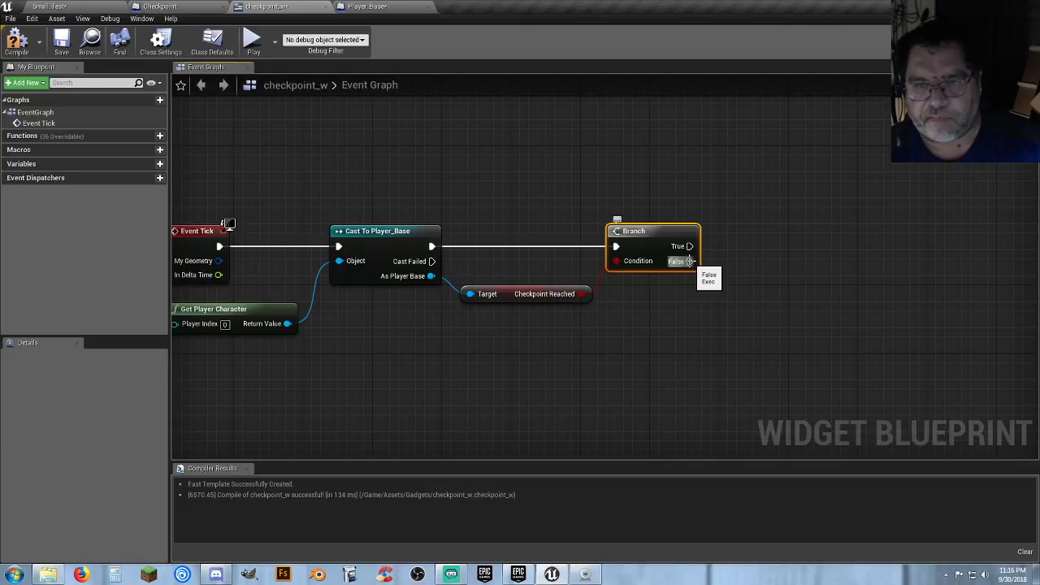
# - Run a Remove from Parent node from the Branch's False output, and compile and save the widget blueprint
pyautogui.moveTo(689, 261); pyautogui.dragTo(760, 259)
pyautogui.write('re')
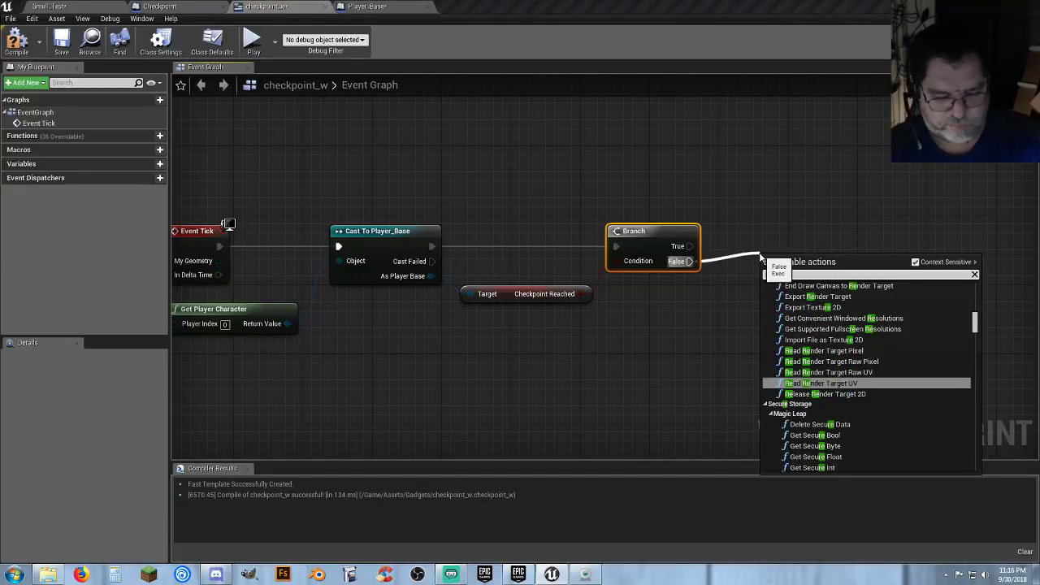
pyautogui.write('mo')
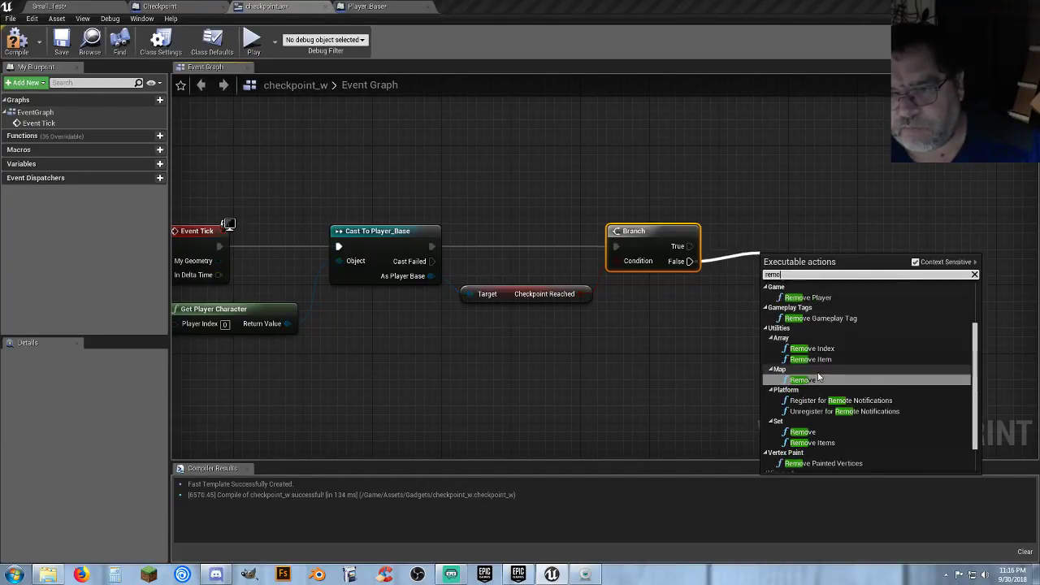
pyautogui.write('e')
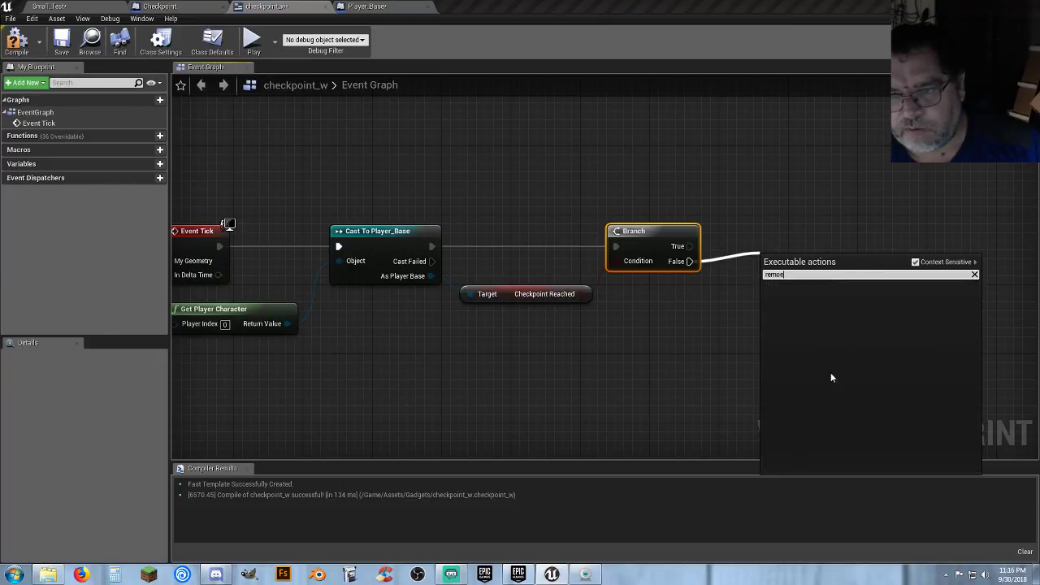
pyautogui.press('BackSpace')
pyautogui.write('vef')
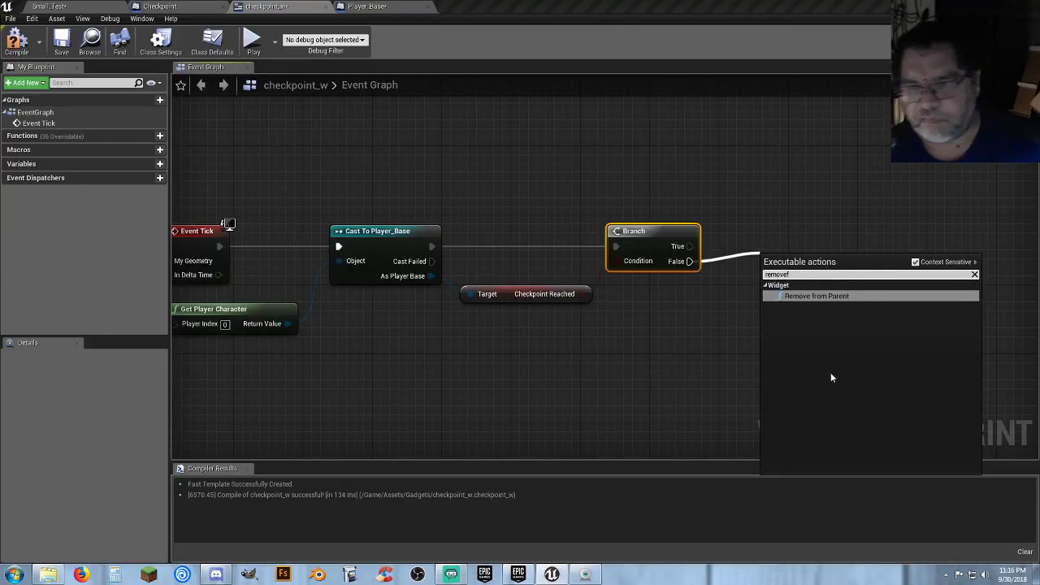
pyautogui.click(866, 295)
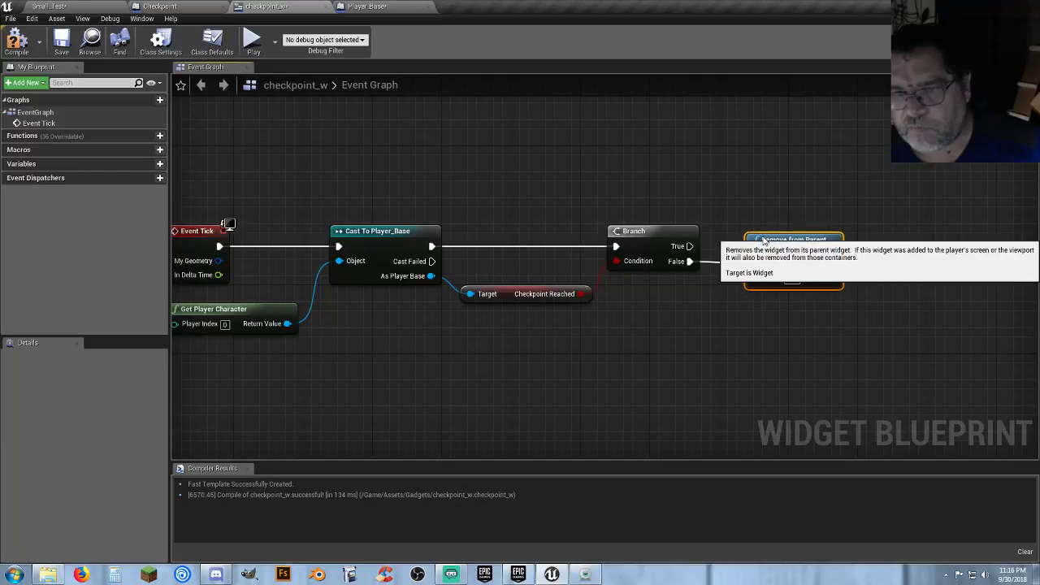
pyautogui.moveTo(764, 241); pyautogui.dragTo(765, 231)
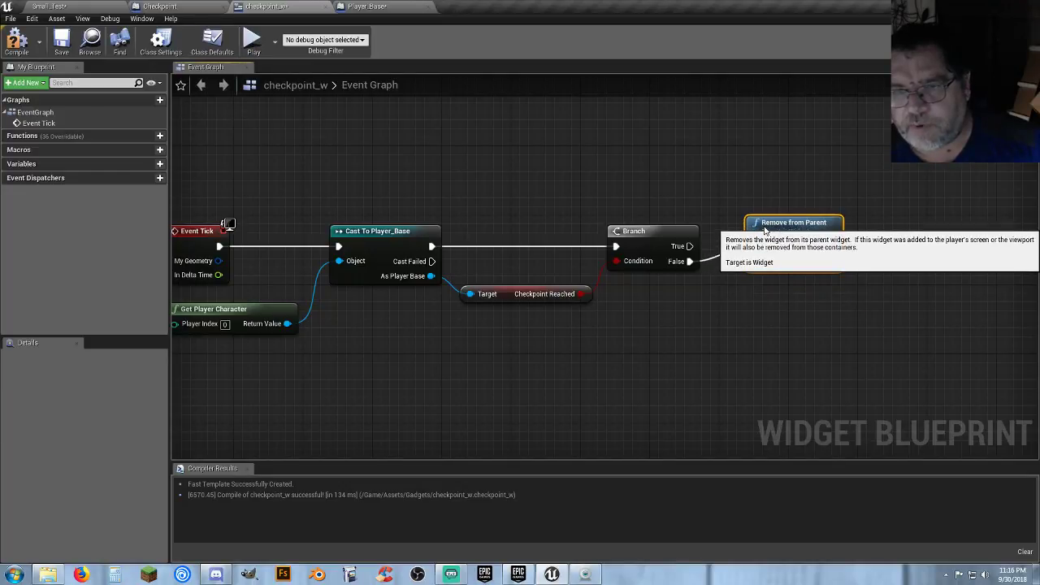
pyautogui.click(59, 43)
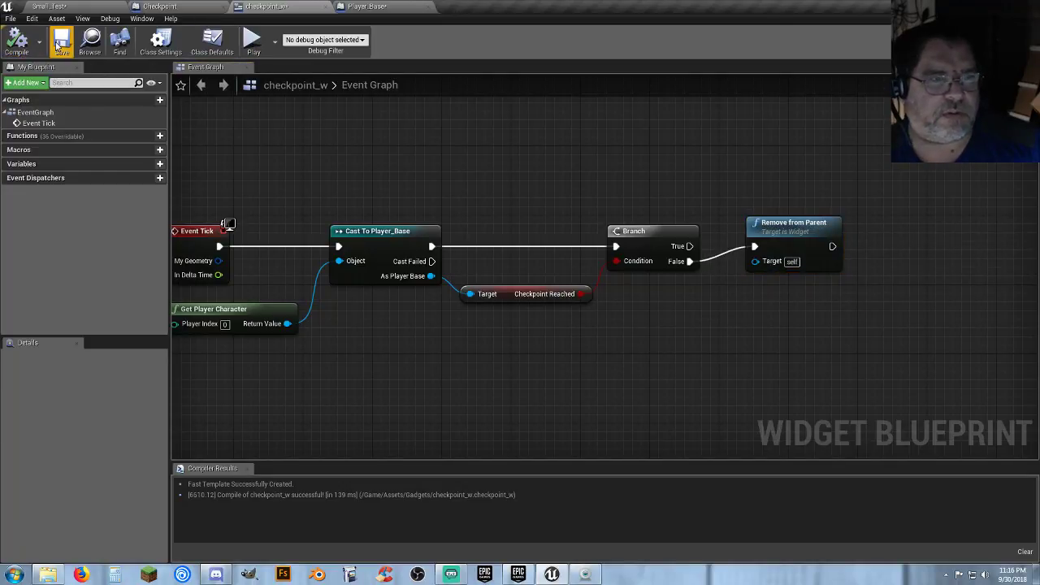
# - Play-test the Small_Test level by running the character to a checkpoint, and end the play session
pyautogui.click(49, 5)
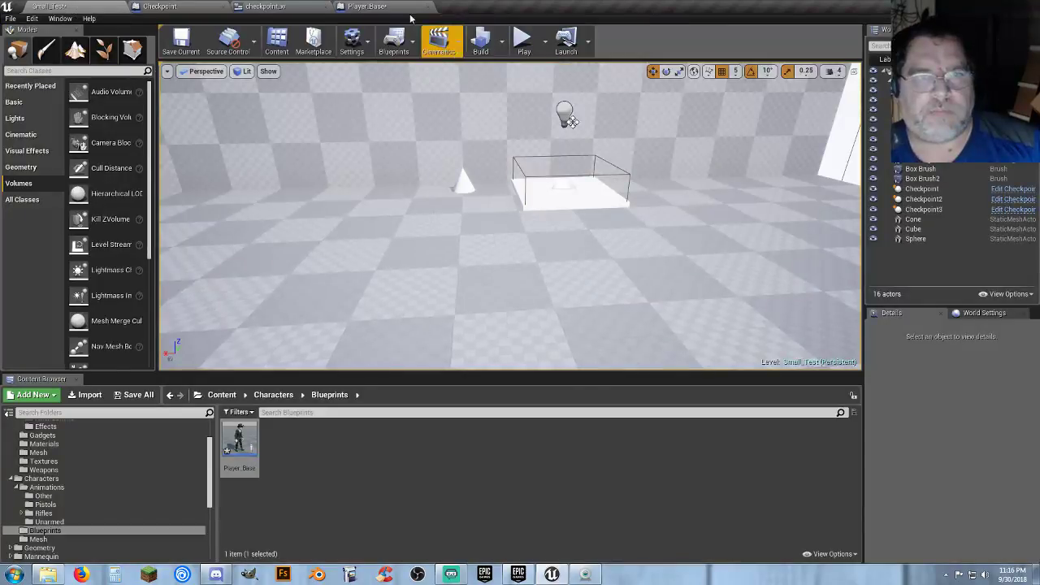
pyautogui.click(522, 39)
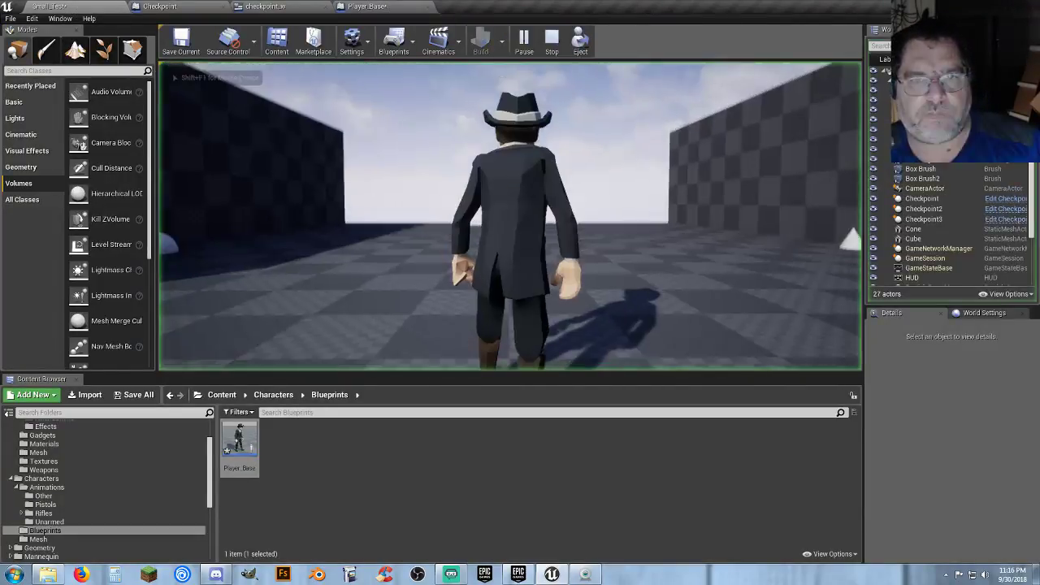
pyautogui.press('w')
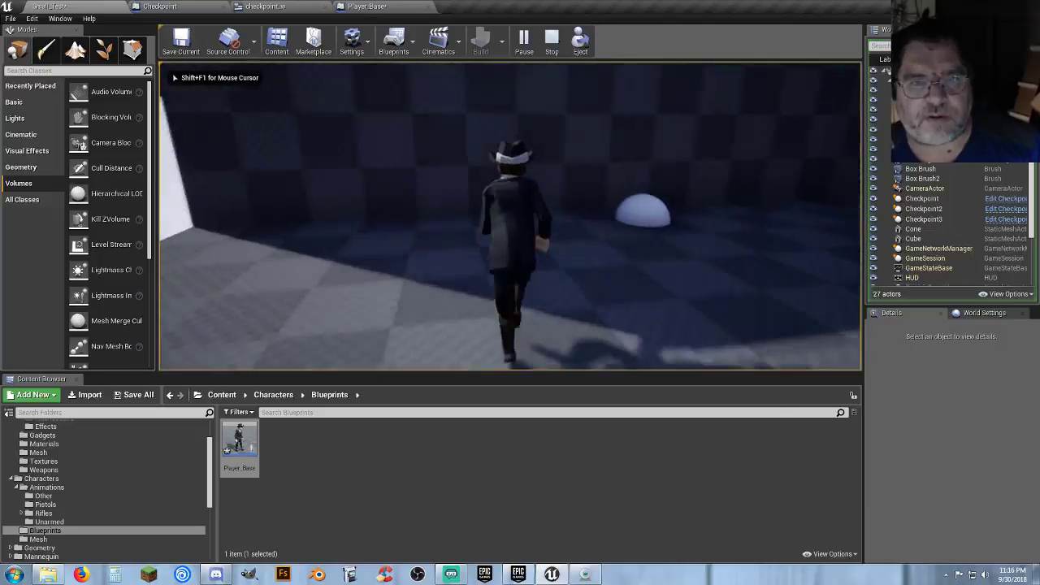
pyautogui.press('s')
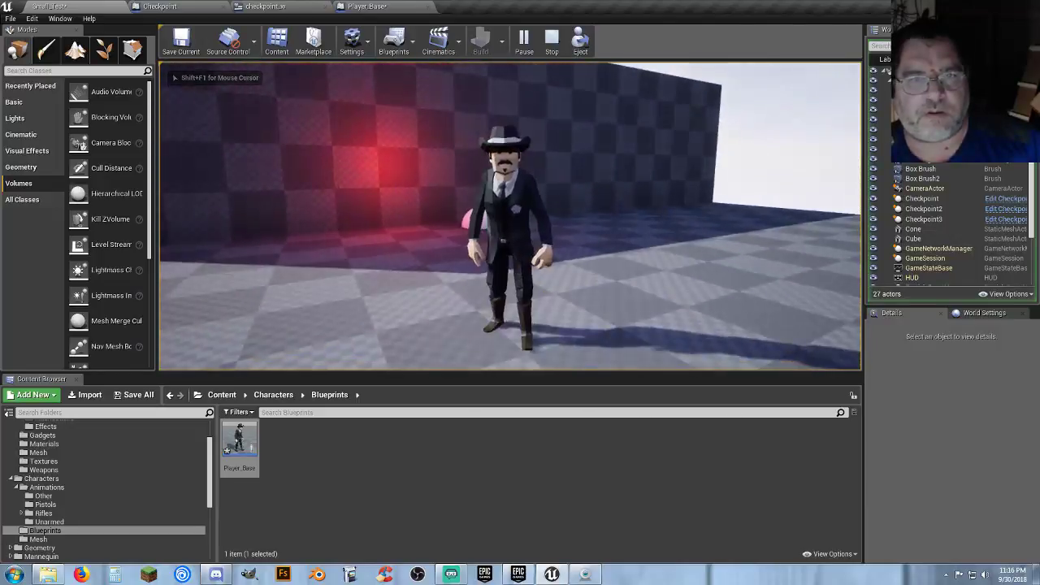
pyautogui.press('Escape')
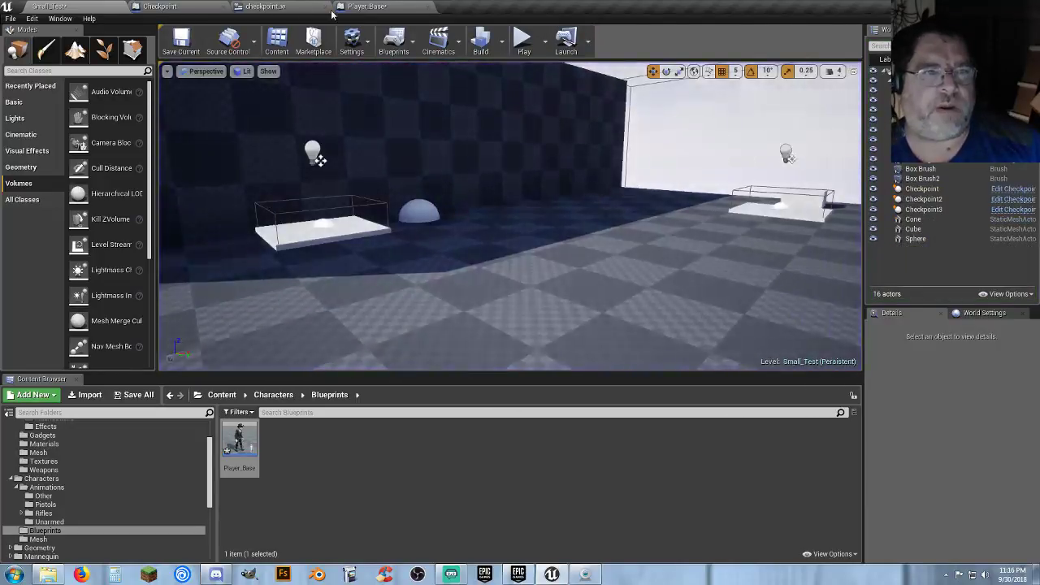
# - Examine the start of the Checkpoint custom event chain in the Player_Base event graph
pyautogui.click(364, 7)
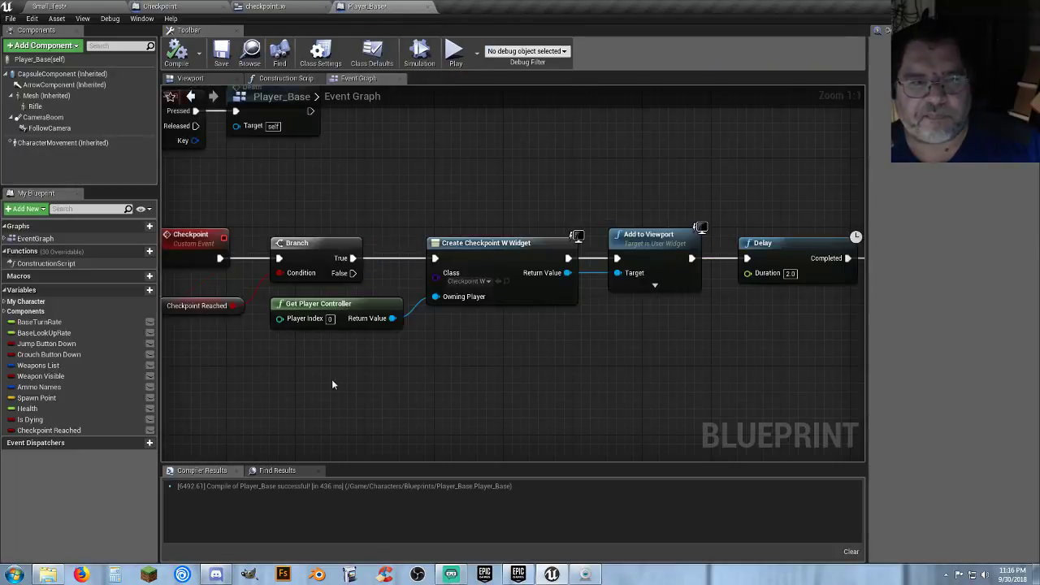
pyautogui.moveTo(332, 384); pyautogui.dragTo(540, 469, button='right')
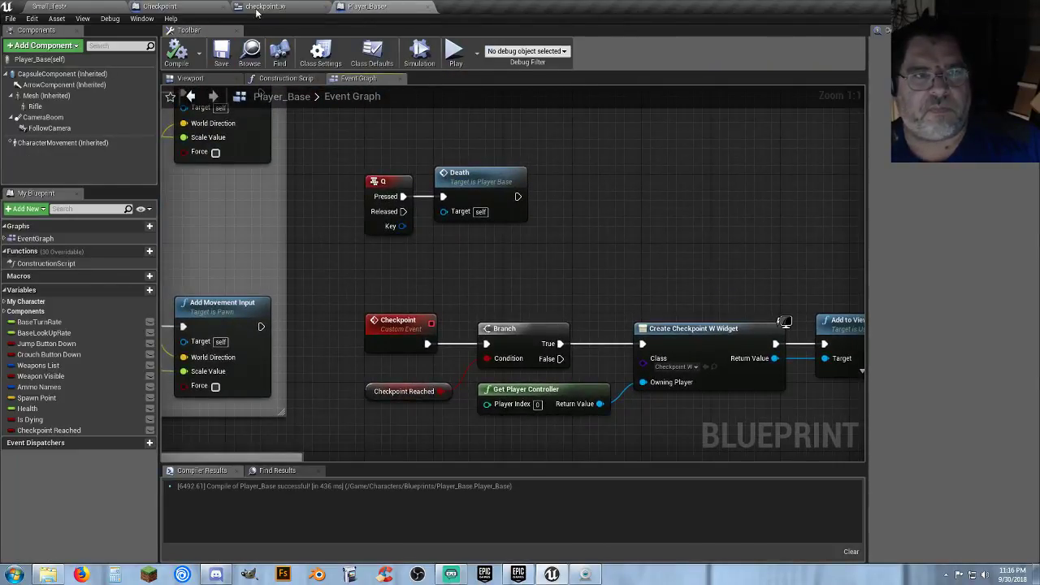
# - In the Checkpoint blueprint, add a Set Checkpoint Reached node from the cast's As Player Base output, with its value ticked true
pyautogui.click(161, 7)
pyautogui.moveTo(513, 373); pyautogui.dragTo(695, 369, button='right')
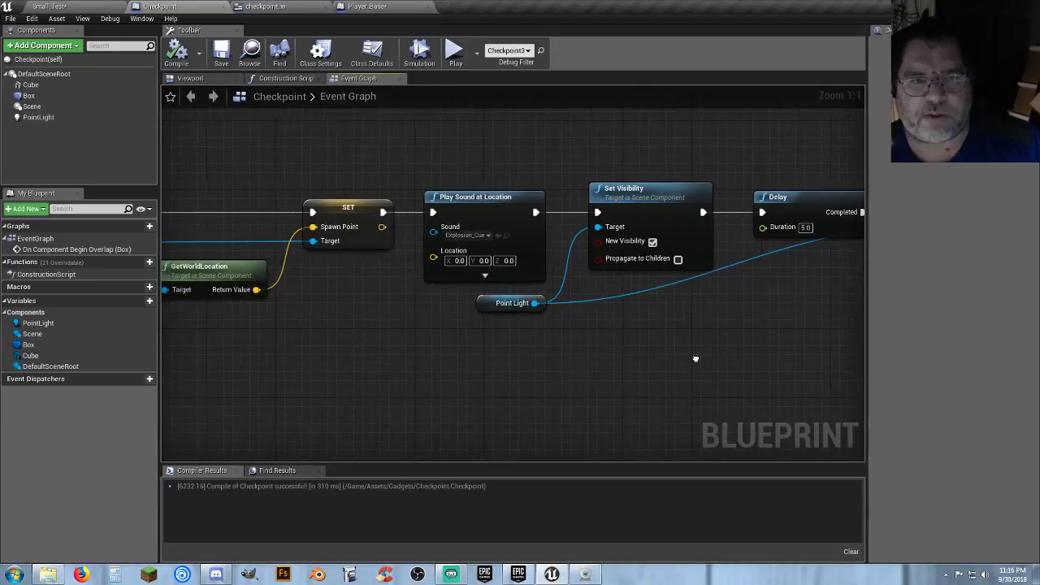
pyautogui.moveTo(323, 355); pyautogui.dragTo(618, 360, button='right')
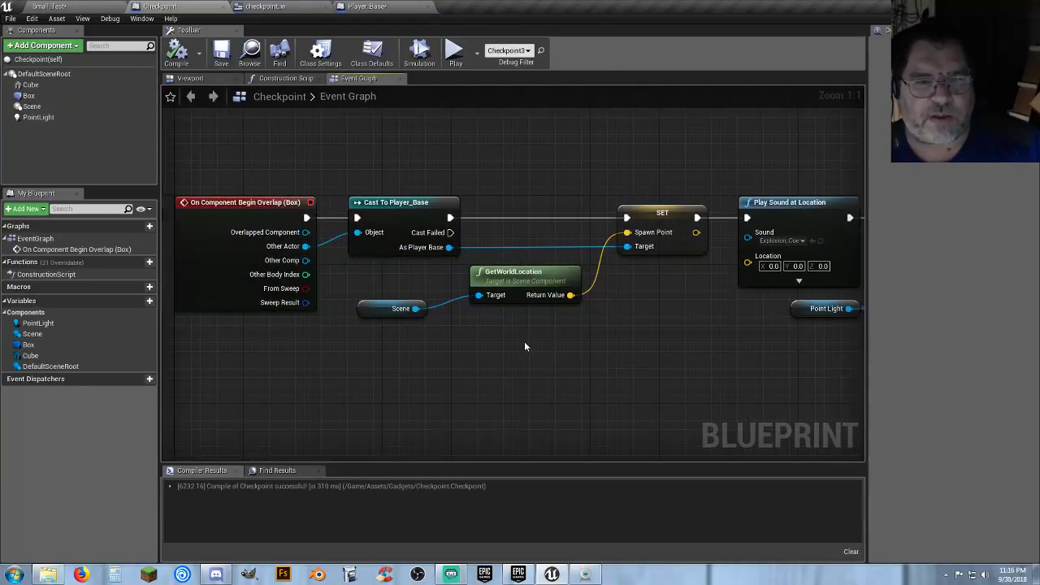
pyautogui.moveTo(524, 341); pyautogui.dragTo(461, 330, button='right')
pyautogui.moveTo(385, 238); pyautogui.dragTo(466, 364)
pyautogui.write('se')
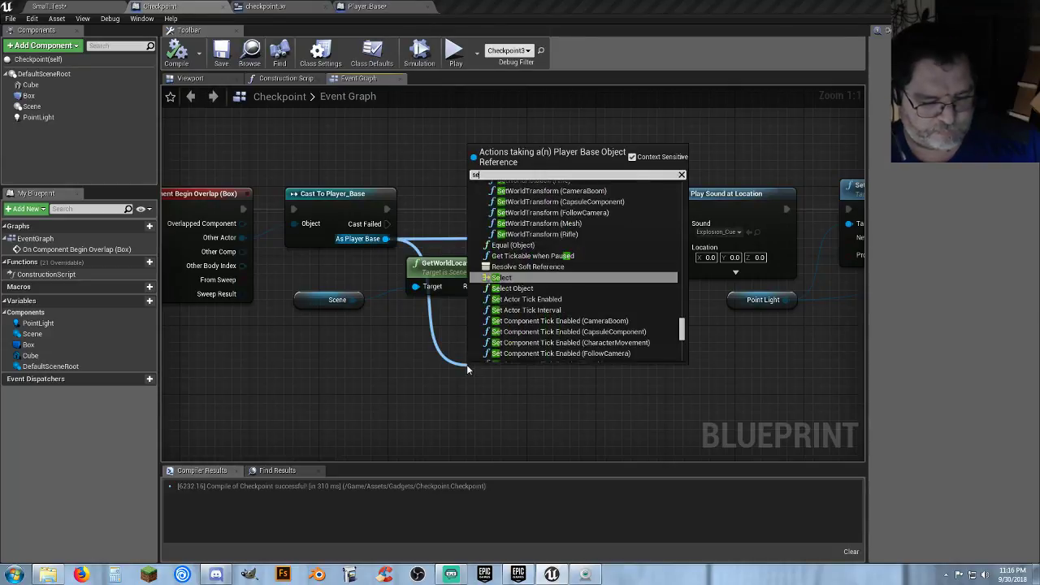
pyautogui.write('tcheck')
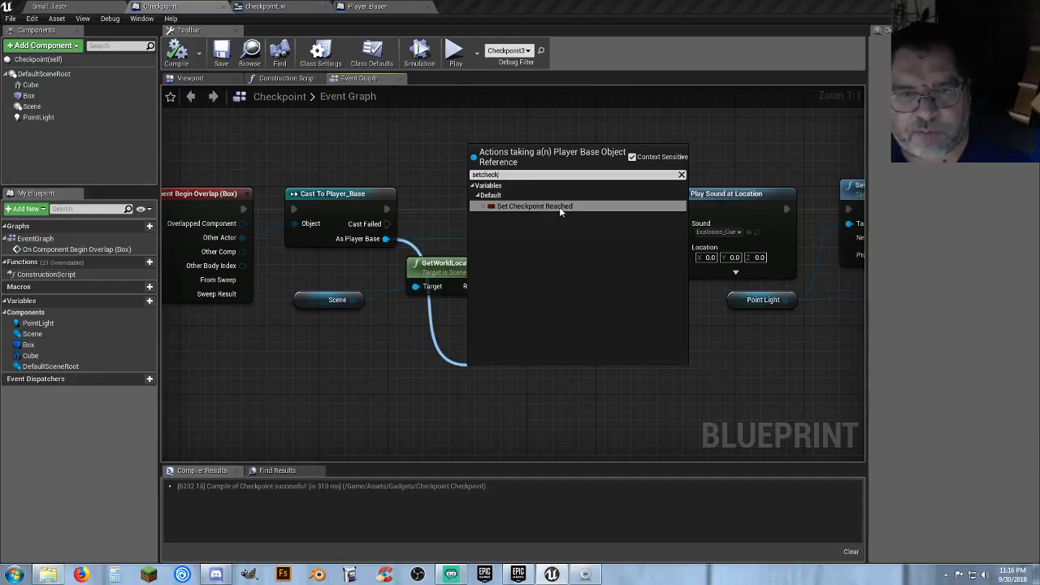
pyautogui.click(560, 208)
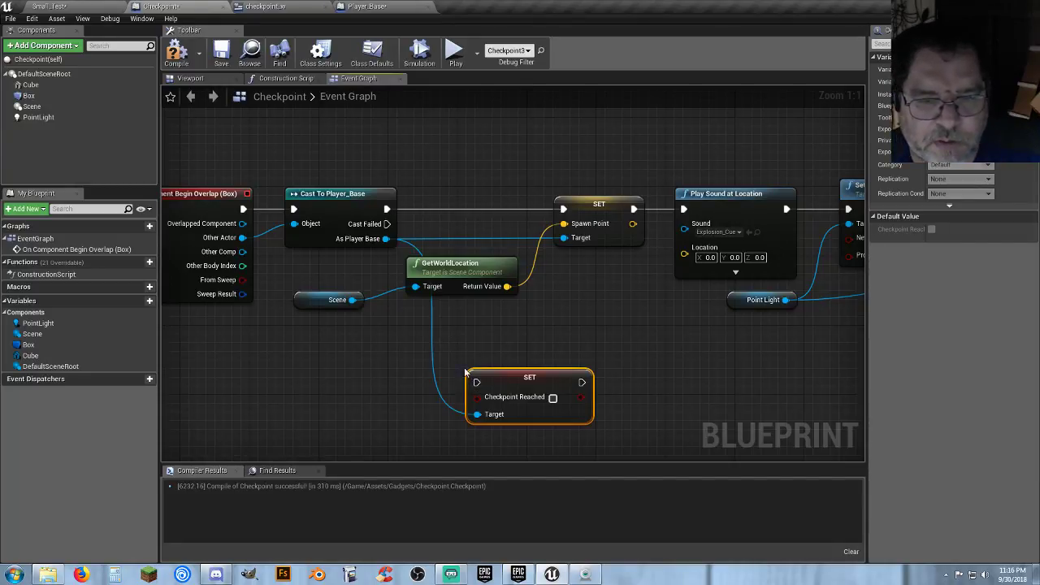
pyautogui.click(553, 398)
# - Wire the Checkpoint Reached SET node's execution between Cast To Player_Base and the Spawn Point SET node
pyautogui.moveTo(477, 382); pyautogui.dragTo(378, 377)
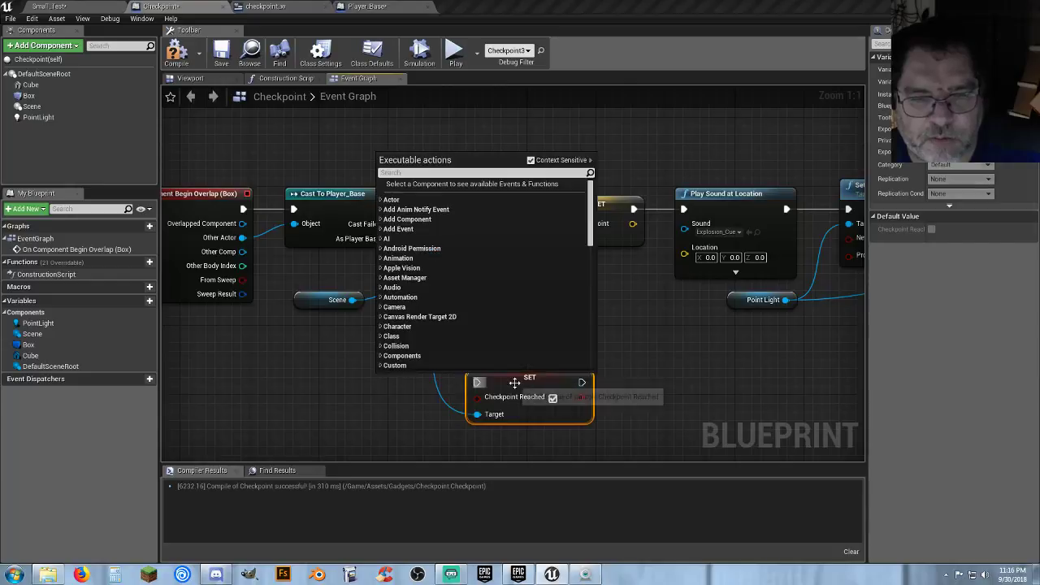
pyautogui.click(692, 321)
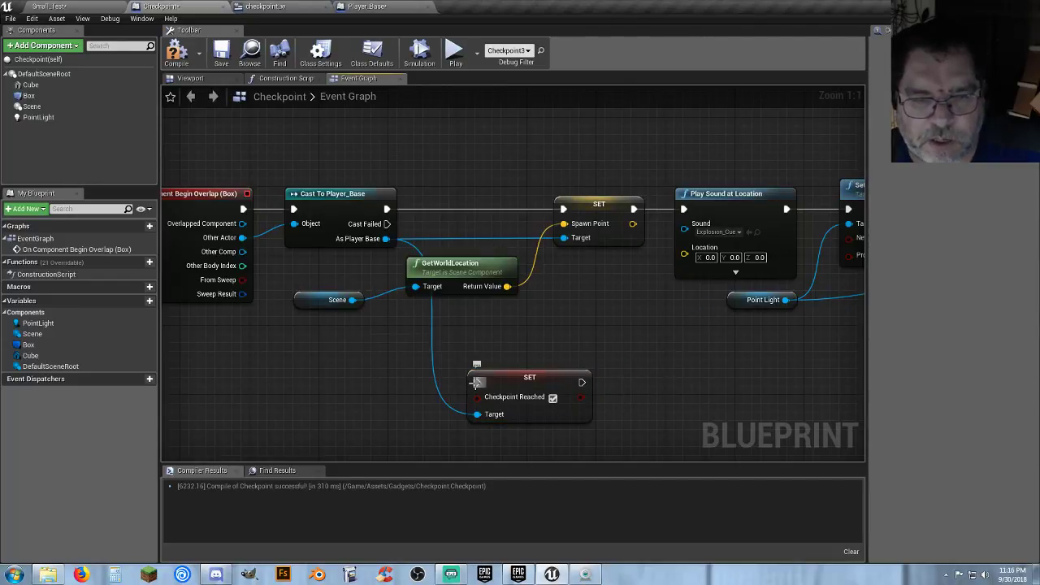
pyautogui.moveTo(477, 382); pyautogui.dragTo(387, 208)
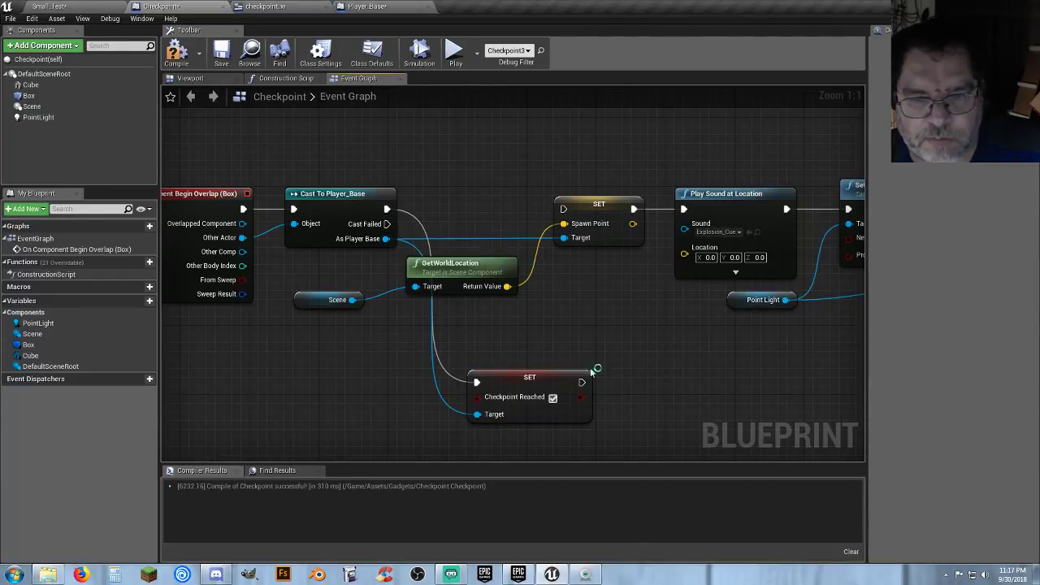
pyautogui.moveTo(582, 382); pyautogui.dragTo(564, 209)
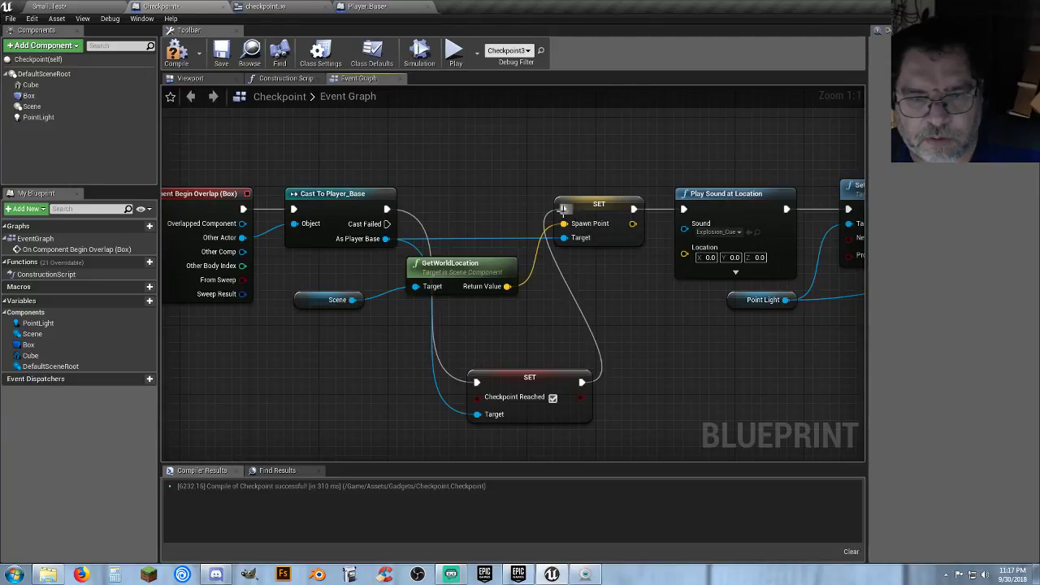
# - Line up the Checkpoint Reached and Spawn Point SET nodes on the execution line, and compile and save the Checkpoint blueprint
pyautogui.moveTo(500, 376); pyautogui.dragTo(455, 213)
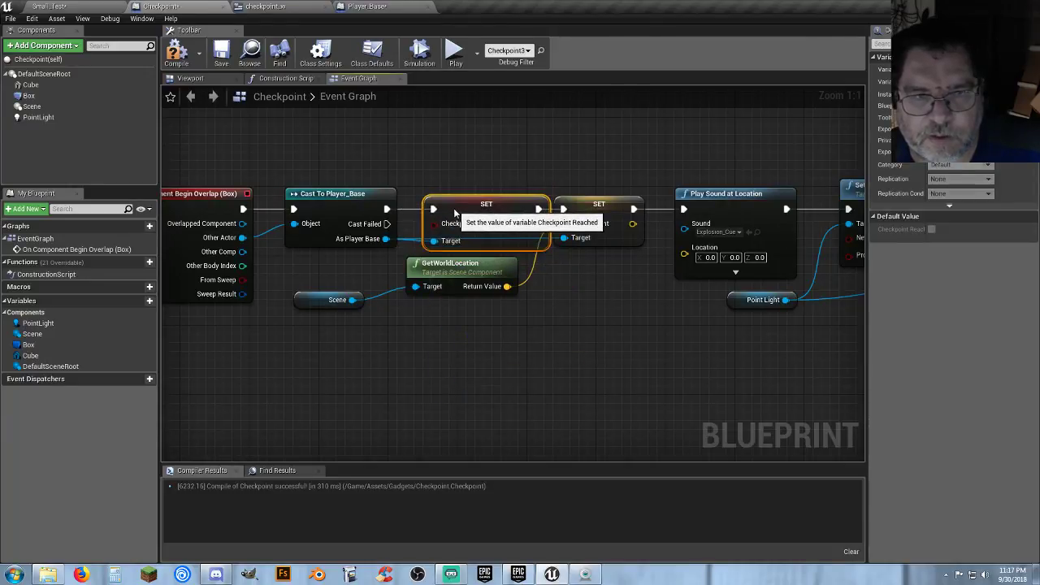
pyautogui.moveTo(572, 213); pyautogui.dragTo(581, 211)
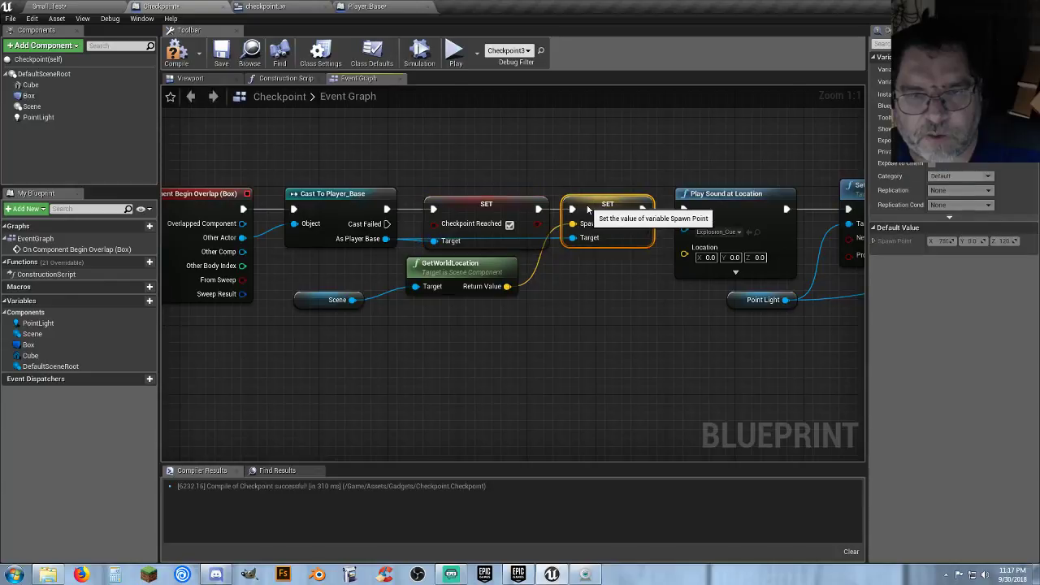
pyautogui.click(583, 281)
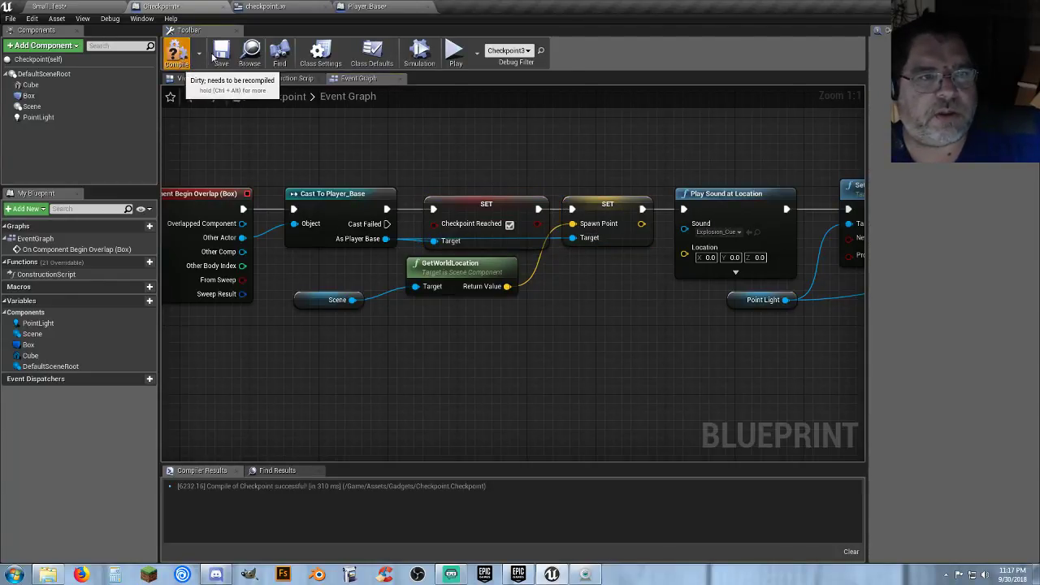
pyautogui.click(176, 53)
pyautogui.click(221, 53)
# - Play-test the Small_Test level by running the character repeatedly on and off the different checkpoints, and end the play session
pyautogui.click(97, 7)
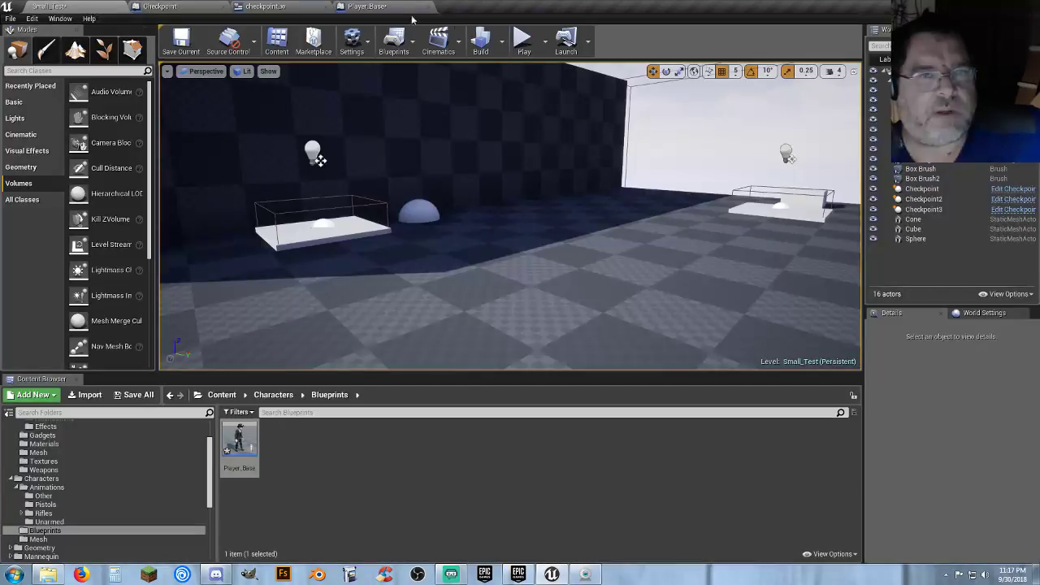
pyautogui.click(524, 40)
pyautogui.press('w')
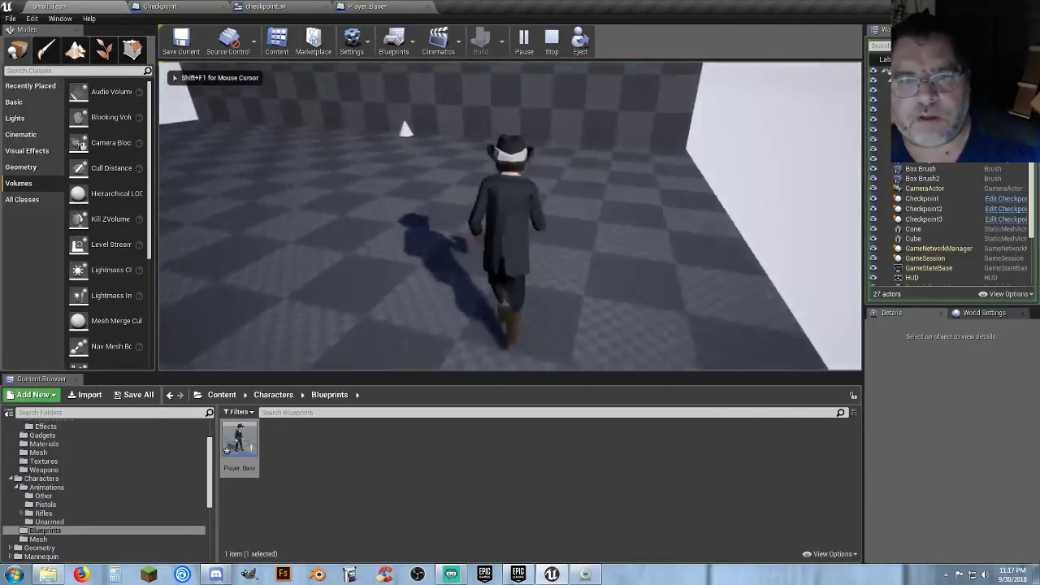
pyautogui.press('s')
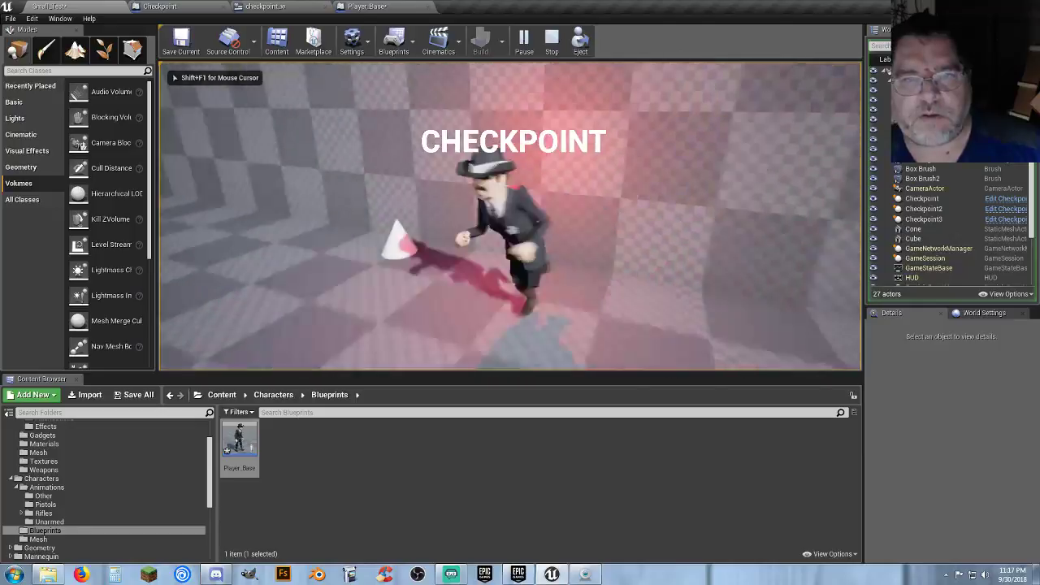
pyautogui.press('s')
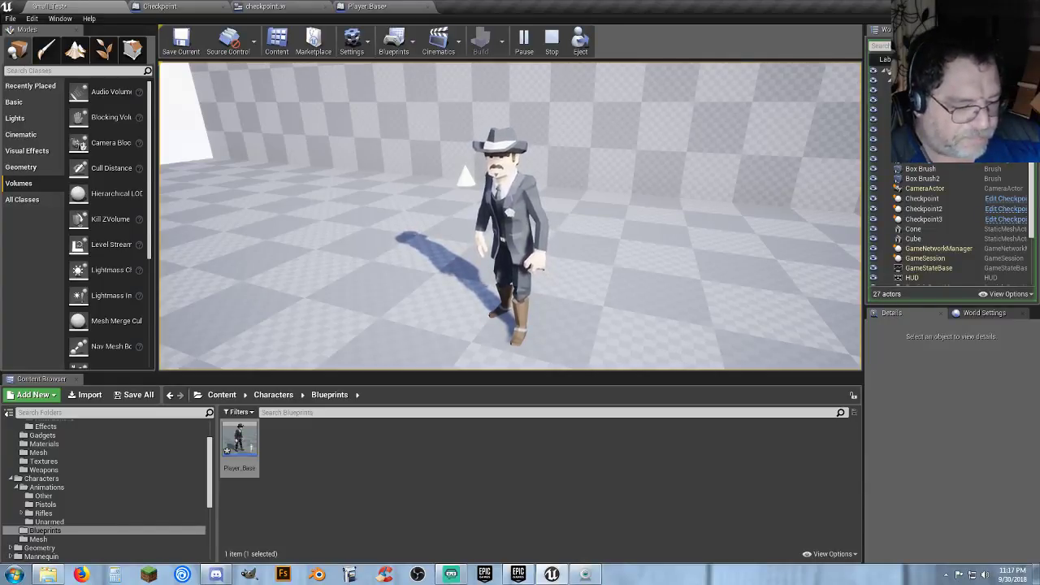
pyautogui.press('w')
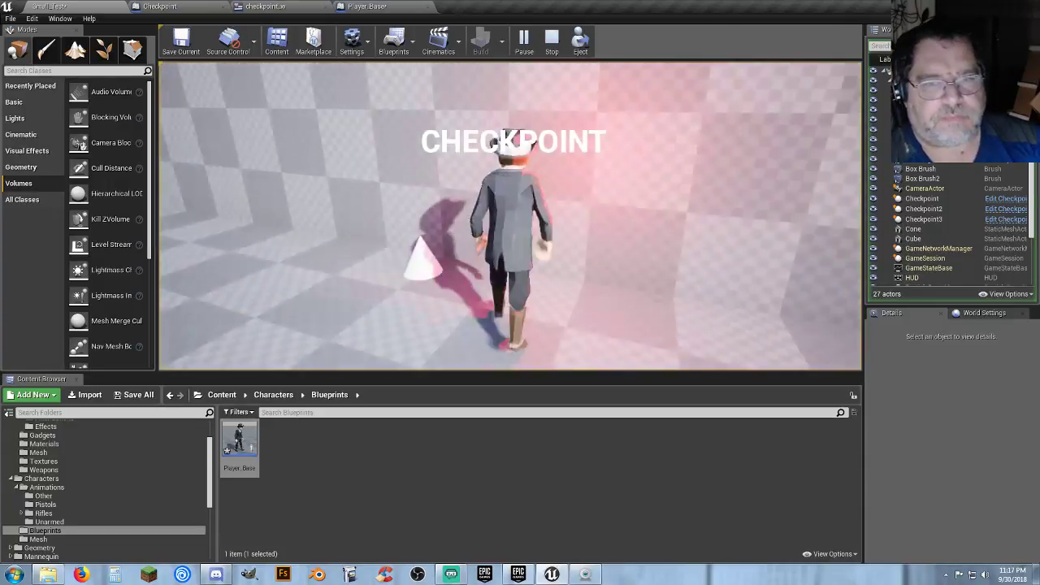
pyautogui.press('s')
pyautogui.press('a')
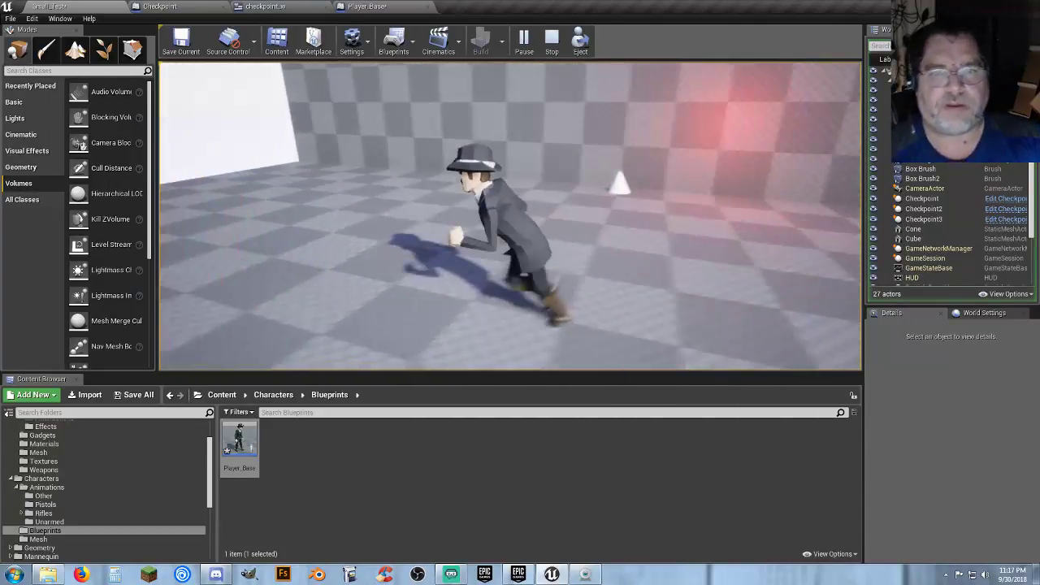
pyautogui.press('d')
pyautogui.press('w')
pyautogui.press('w')
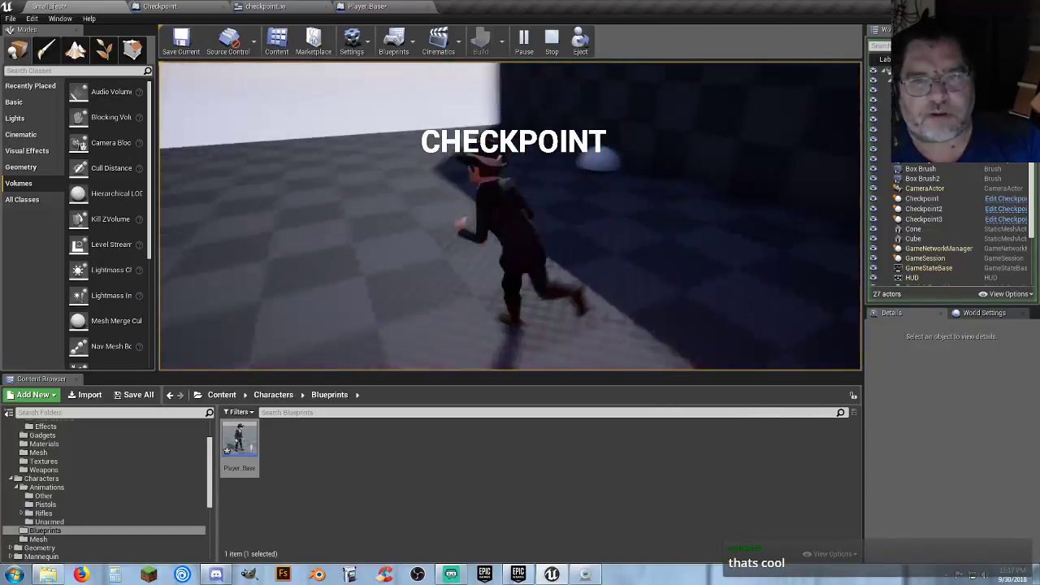
pyautogui.press('w')
pyautogui.press('a')
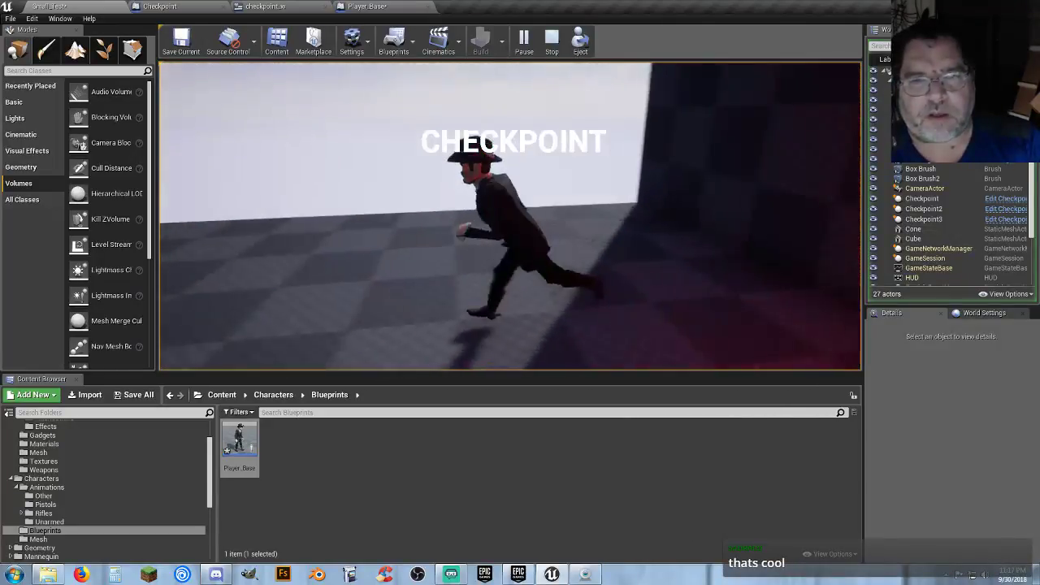
pyautogui.press('s')
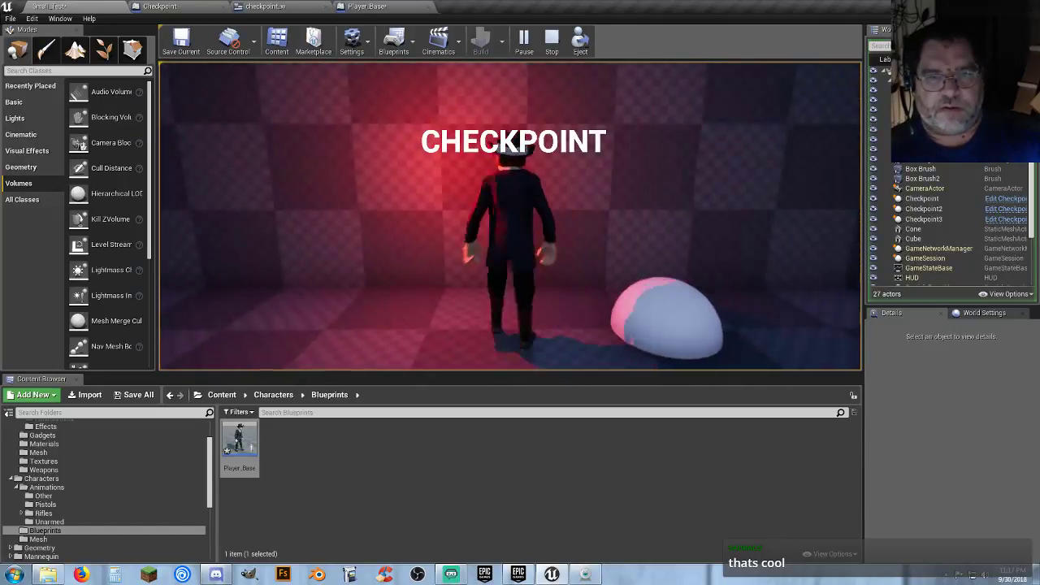
pyautogui.press('s')
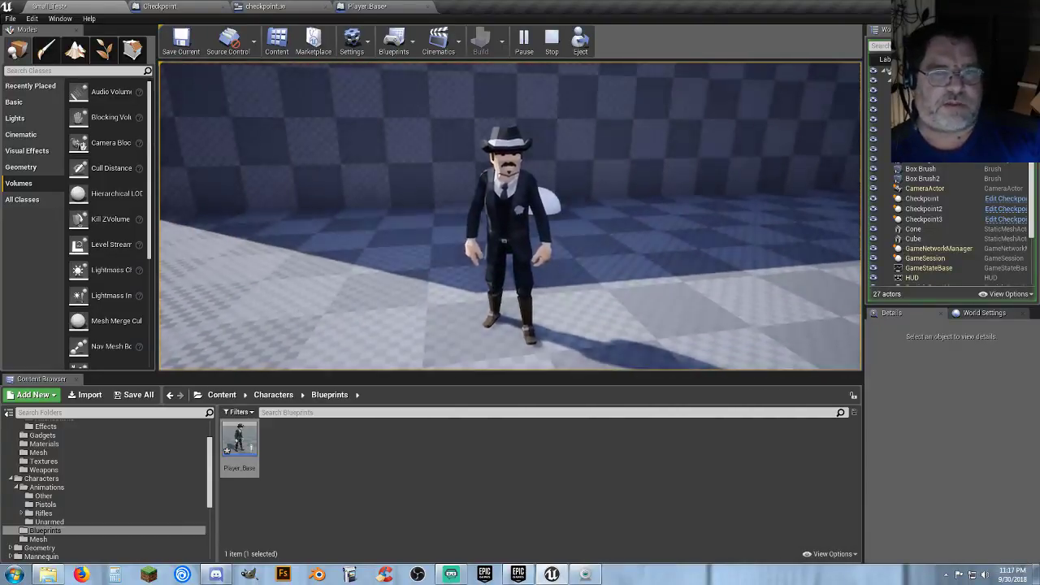
pyautogui.press('w')
pyautogui.press('s')
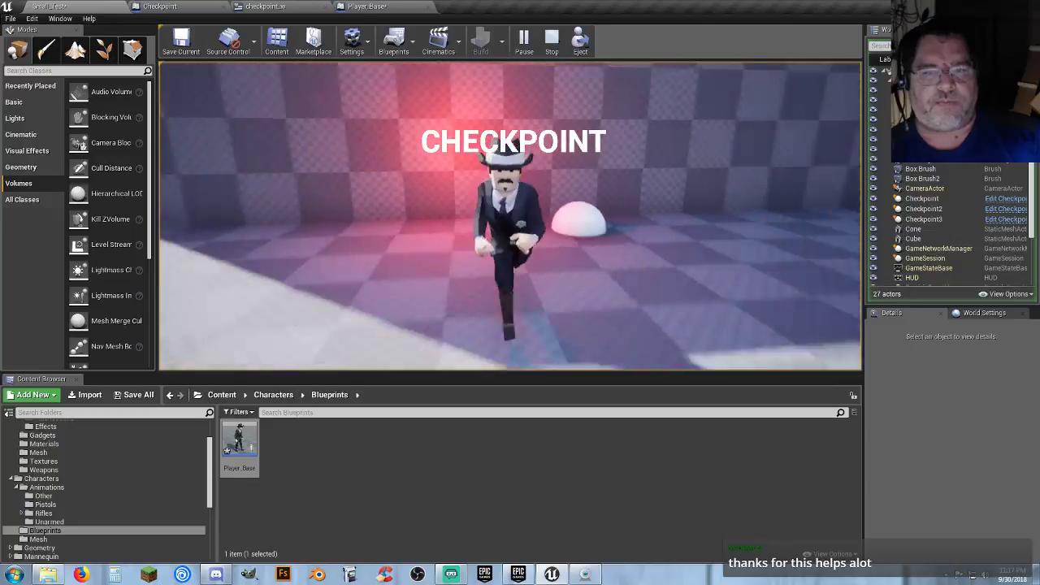
pyautogui.press('w')
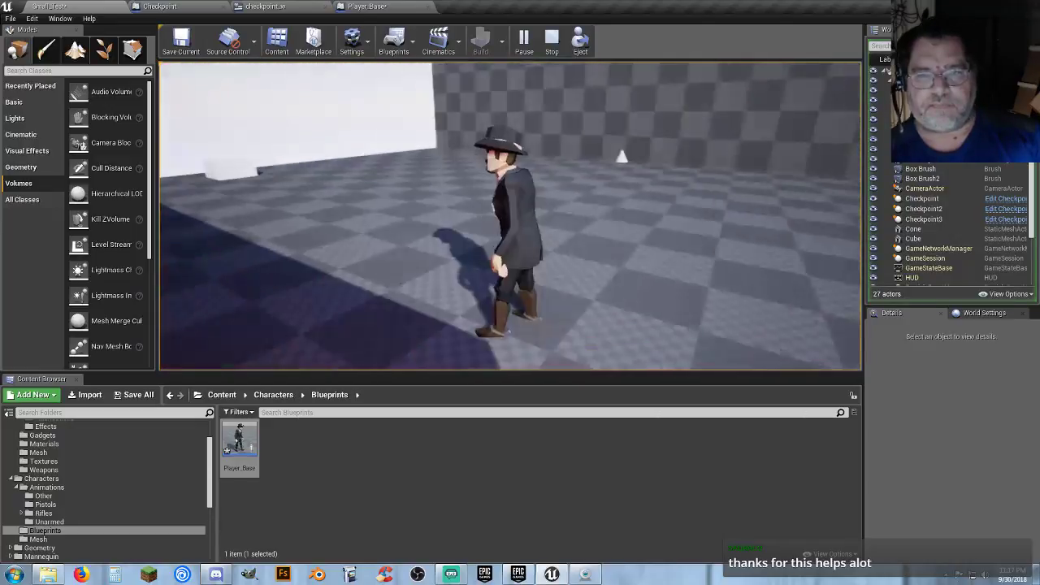
pyautogui.press('s')
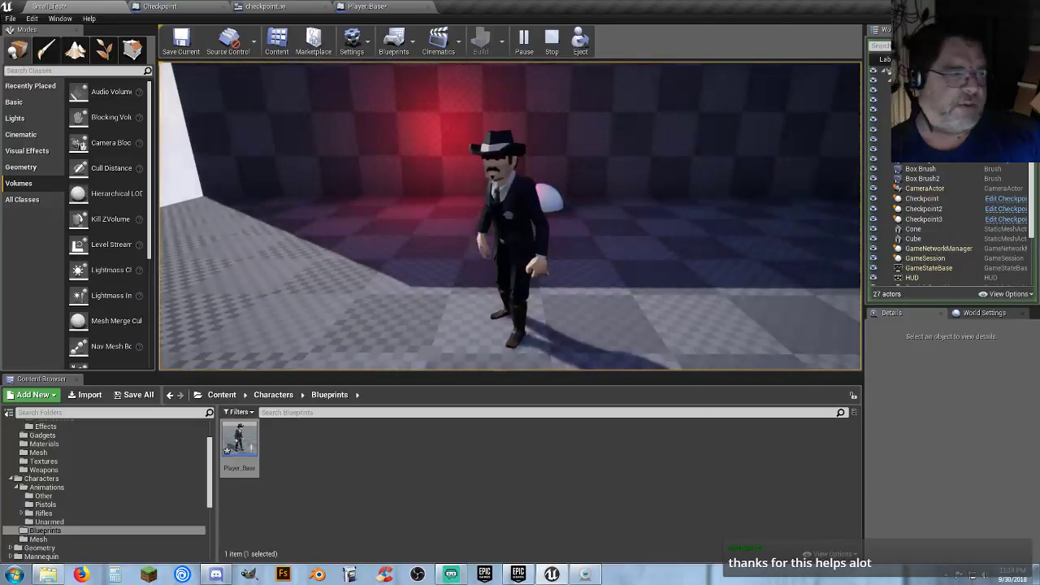
pyautogui.press('w')
pyautogui.press('s')
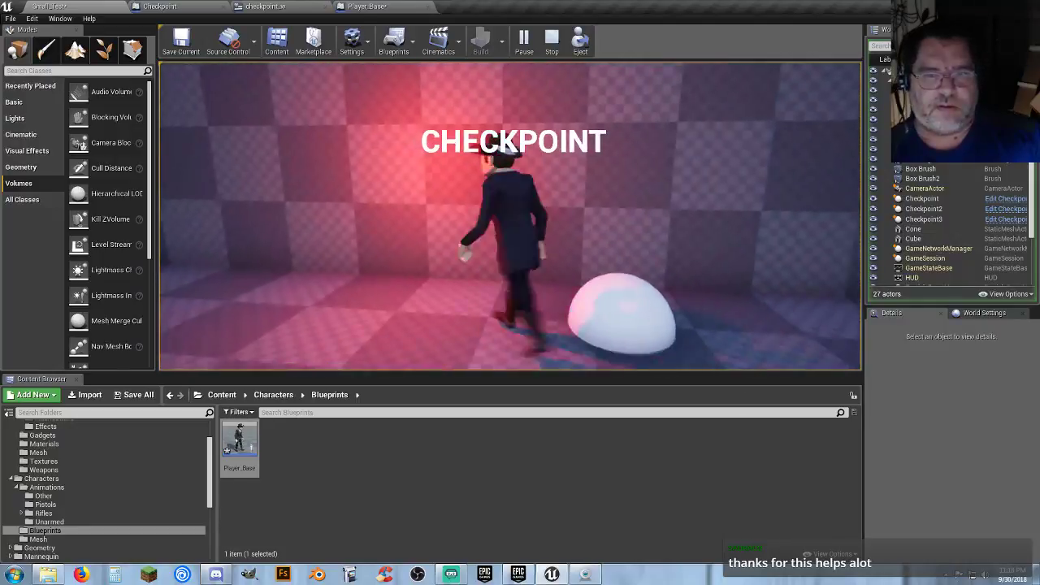
pyautogui.press('Escape')
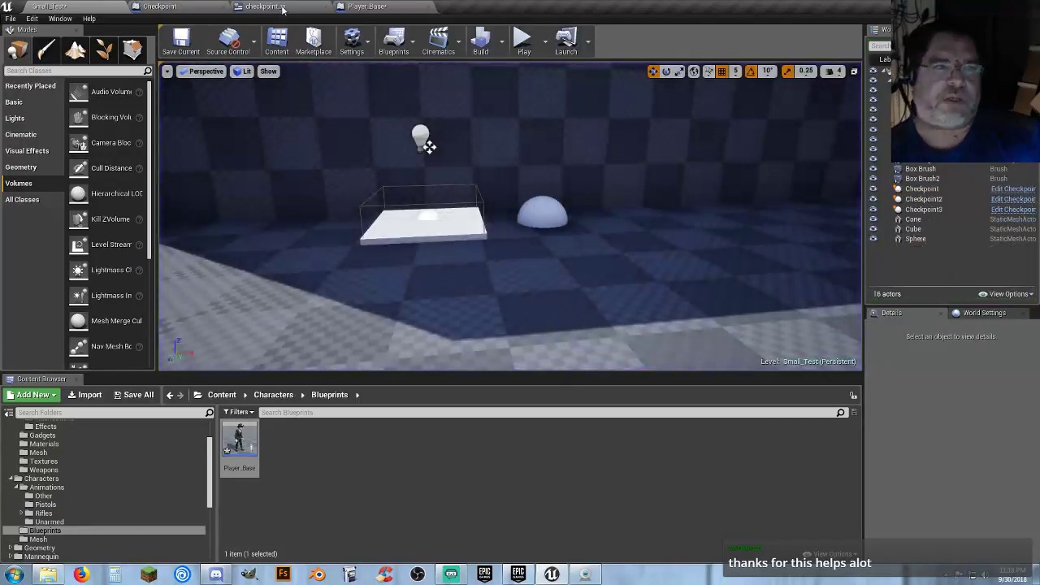
# - Set the Delay duration after Set Visibility in the Checkpoint blueprint to 2.0 seconds, and compile the blueprint
pyautogui.click(159, 7)
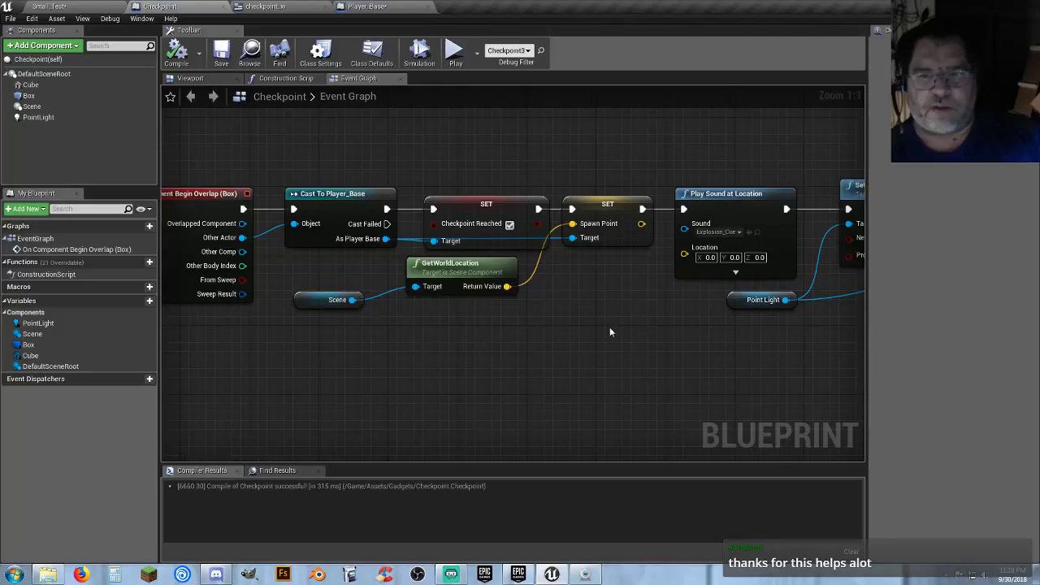
pyautogui.moveTo(613, 332); pyautogui.dragTo(267, 344, button='right')
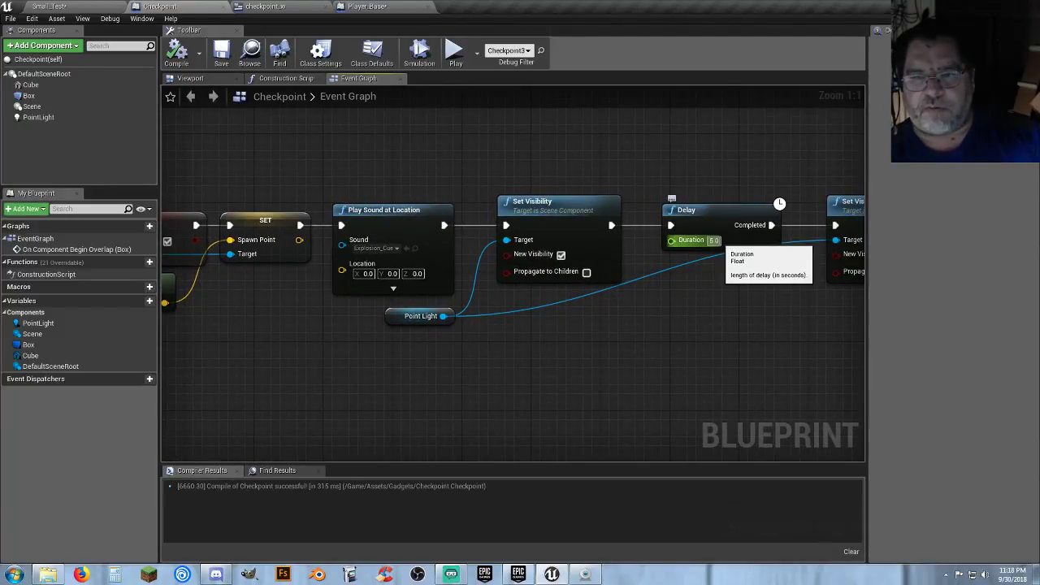
pyautogui.click(713, 240)
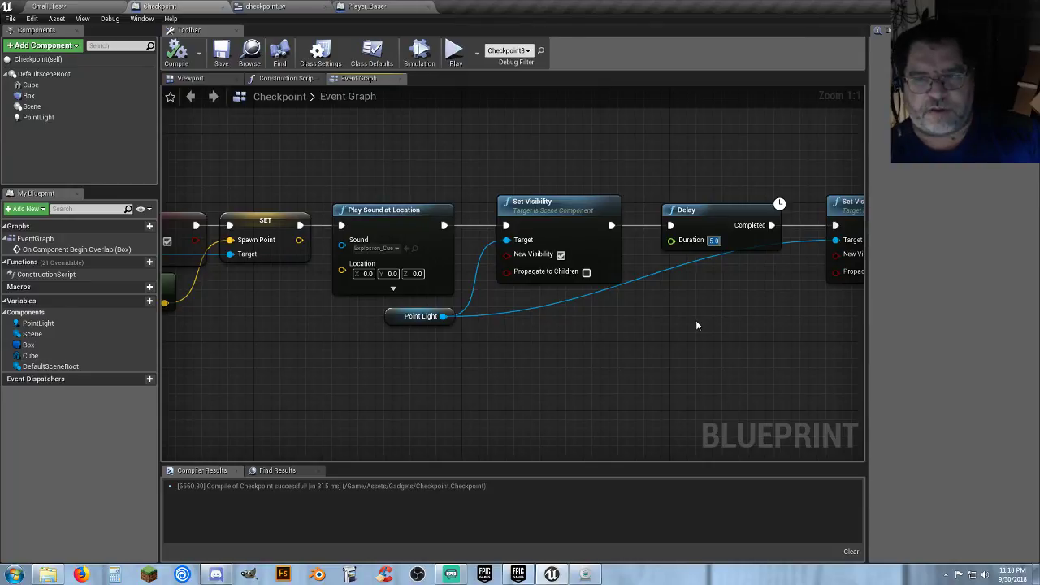
pyautogui.write('2.0')
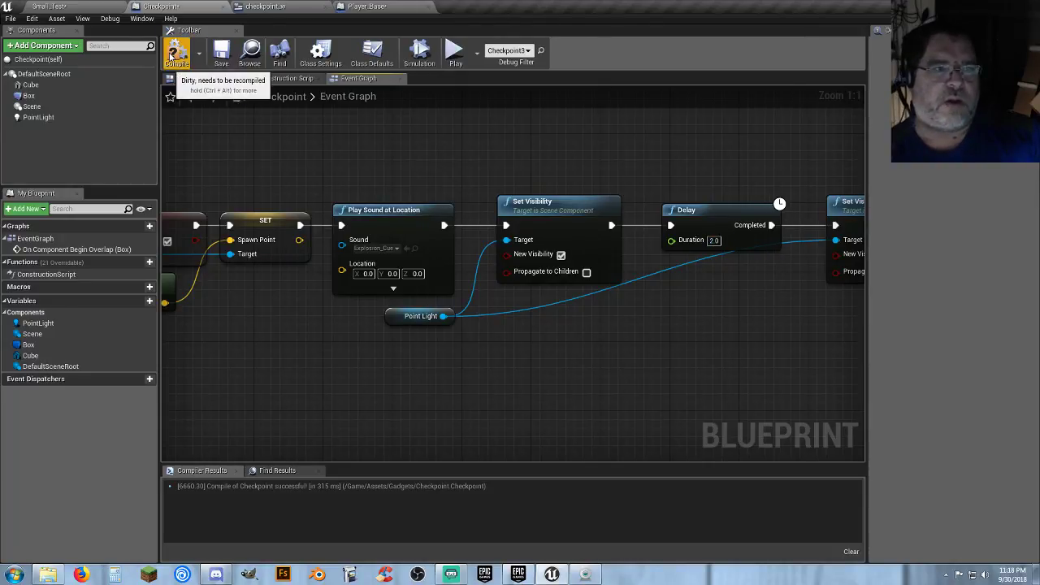
pyautogui.click(177, 55)
# - Play-test Small_Test with the 2-second delay by running the character over the checkpoints near the sphere and the cube, and end the session
pyautogui.click(57, 6)
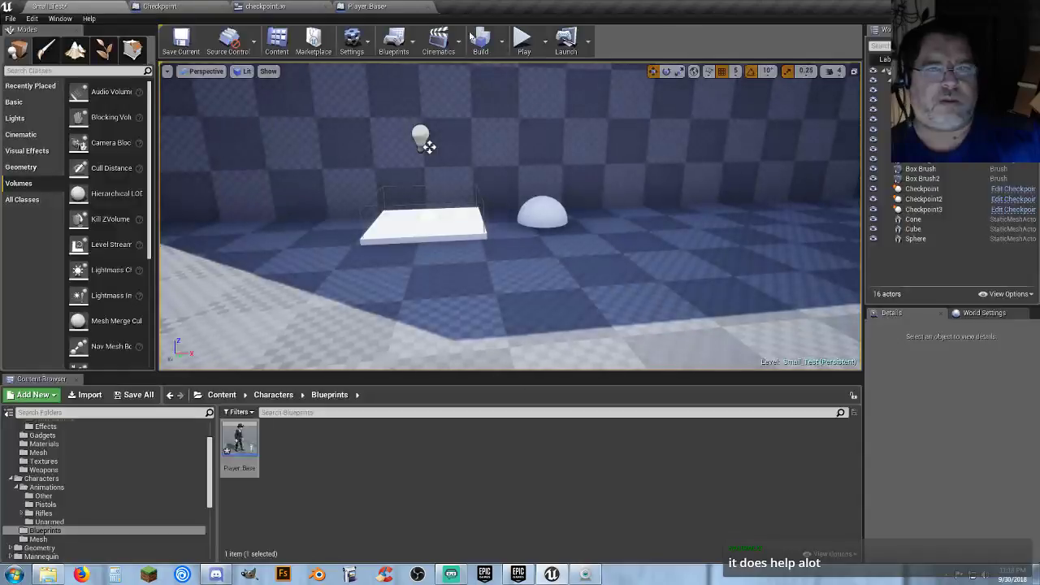
pyautogui.click(523, 39)
pyautogui.press('w')
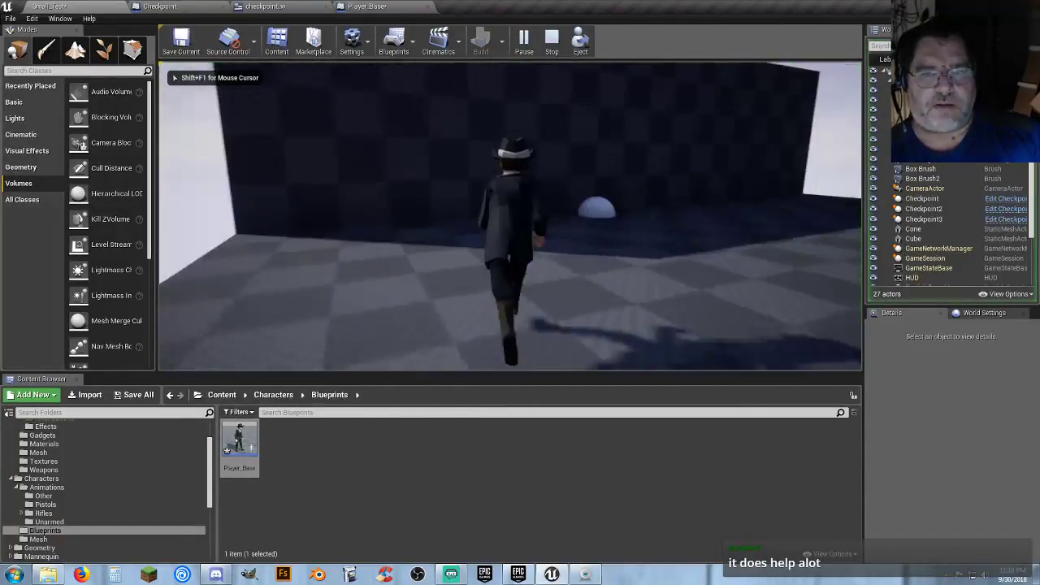
pyautogui.press('s')
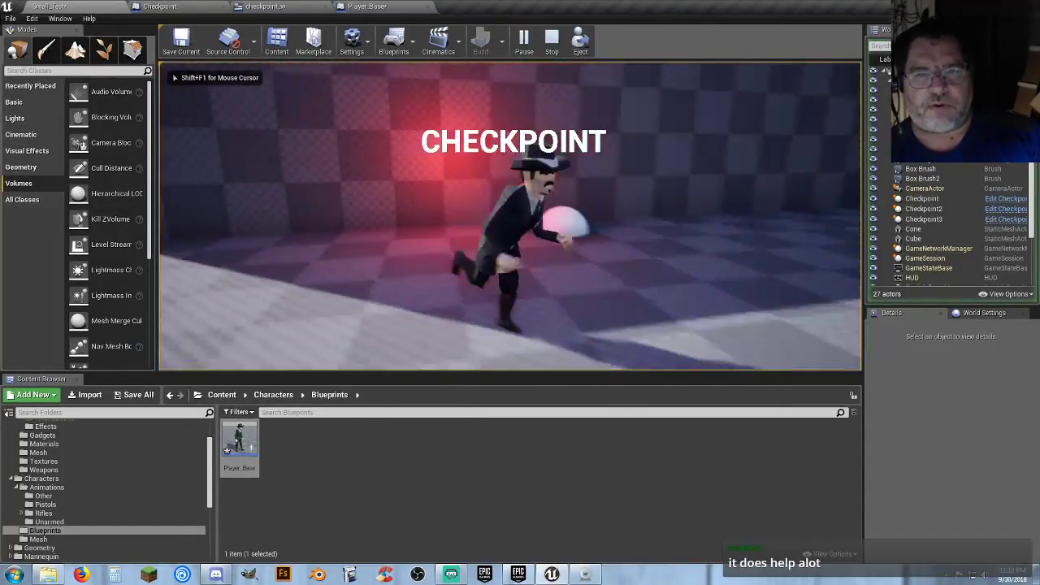
pyautogui.press('w')
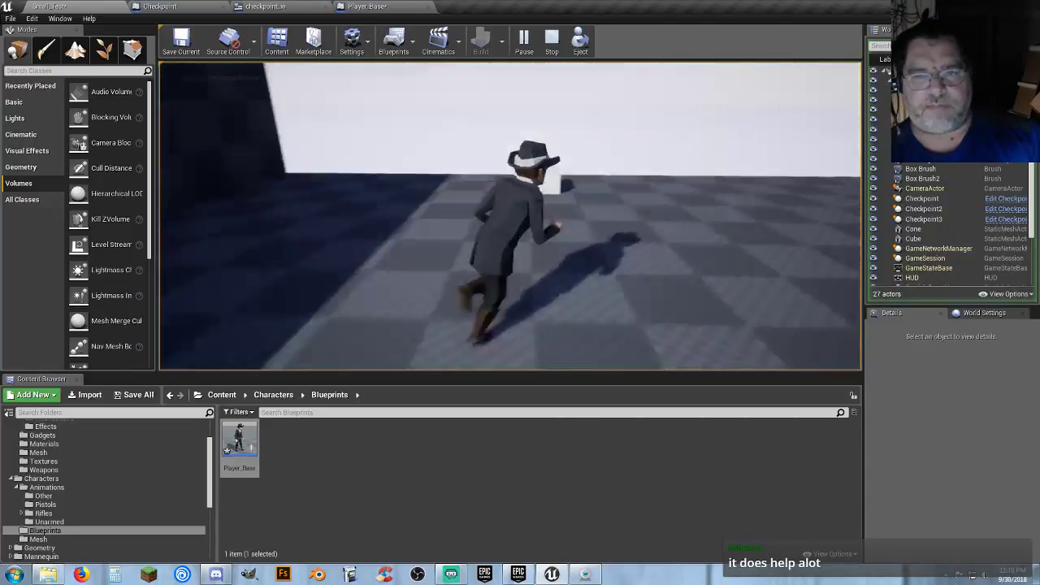
pyautogui.press('s')
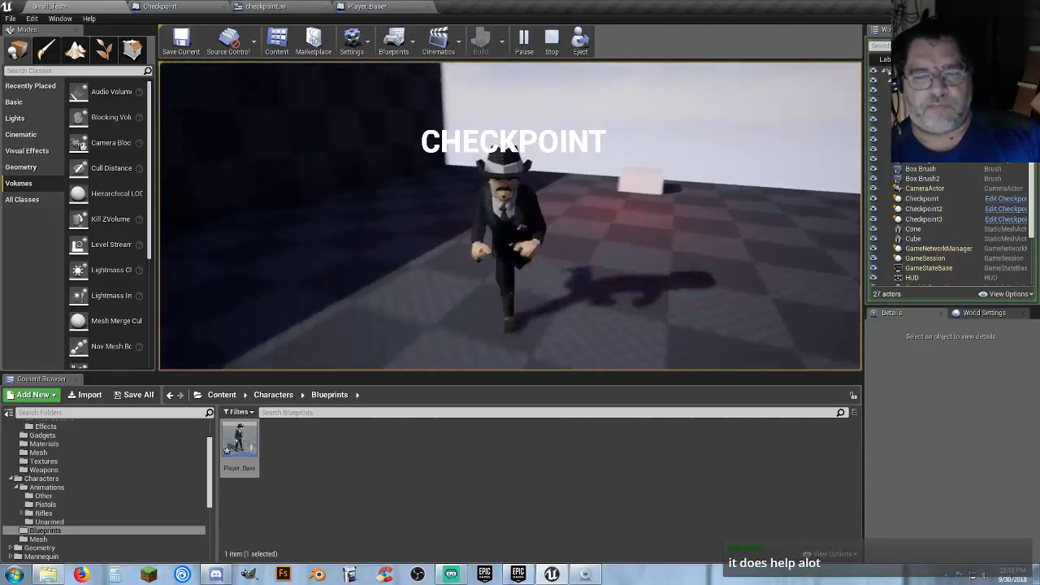
pyautogui.press('a')
pyautogui.press('d')
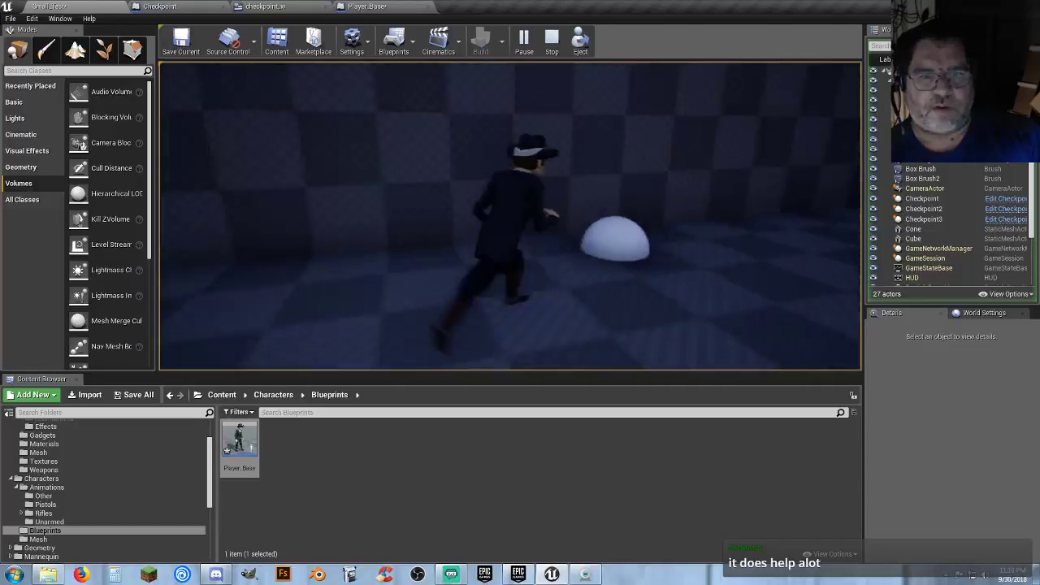
pyautogui.press('s')
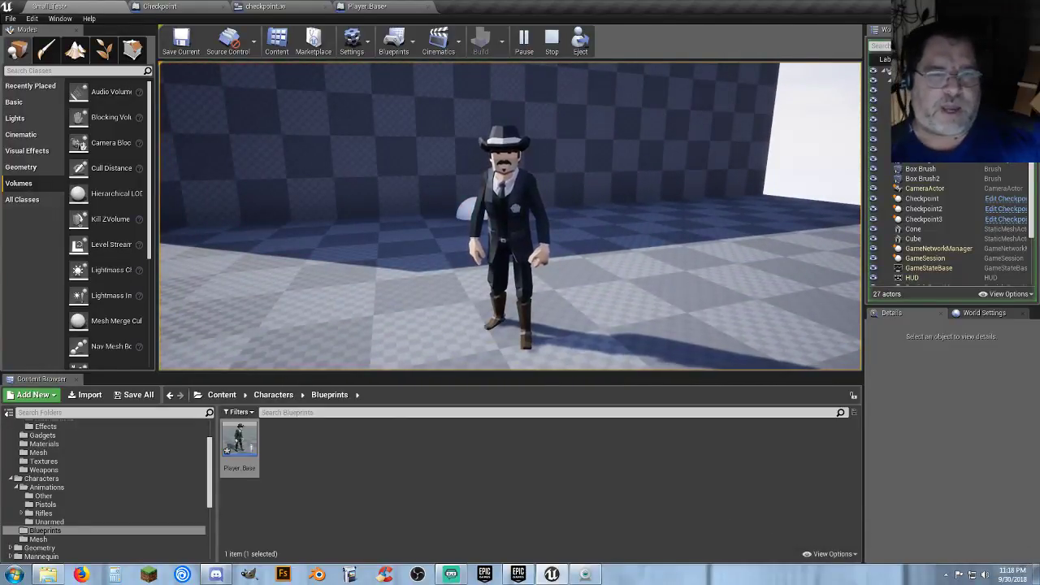
pyautogui.press('Escape')
# - Start another play-test of Small_Test and run the character through the checkpoints beside the sphere, cube and cone to check the Checkpoint text
pyautogui.press('w')
pyautogui.moveTo(430, 264); pyautogui.dragTo(370, 276, button='right')
pyautogui.press('s')
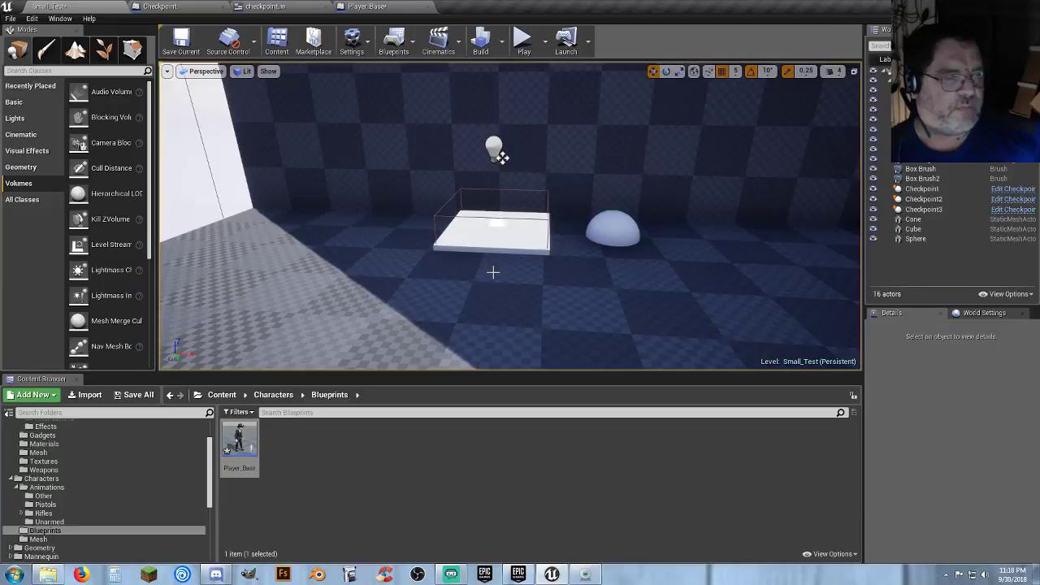
pyautogui.moveTo(518, 299); pyautogui.dragTo(510, 183, button='right')
pyautogui.click(523, 45)
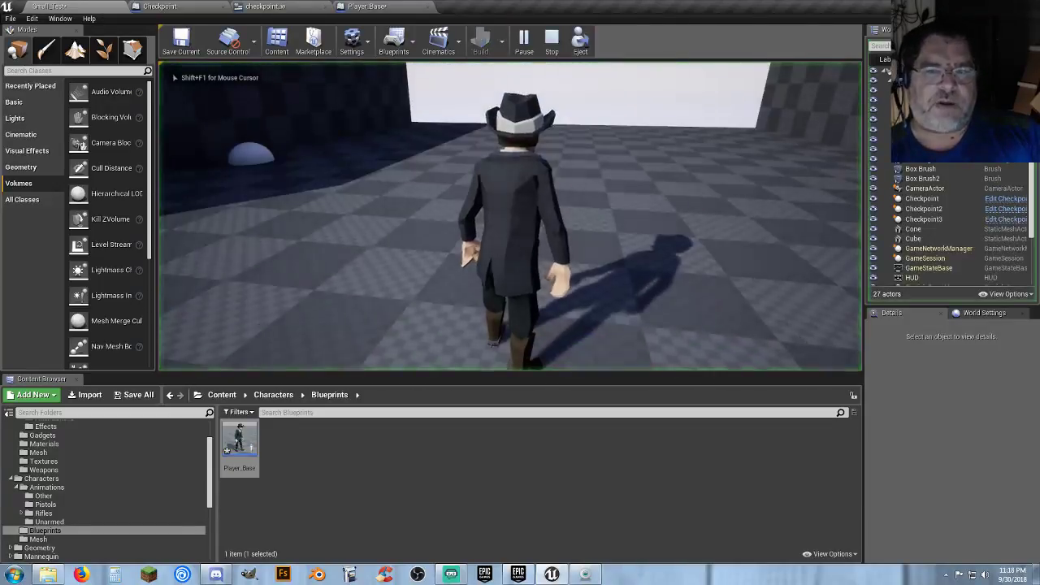
pyautogui.press('w')
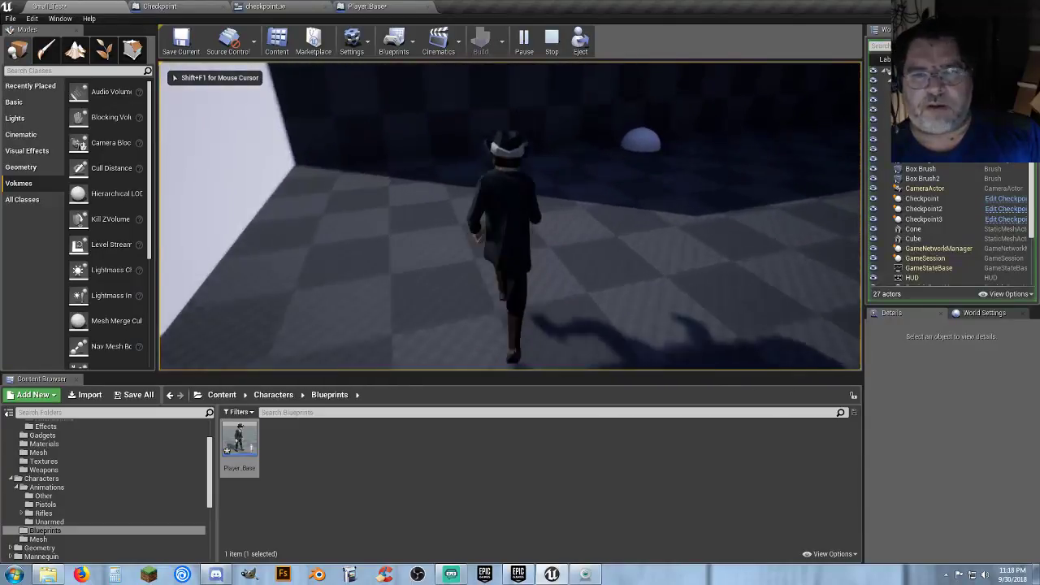
pyautogui.press('a')
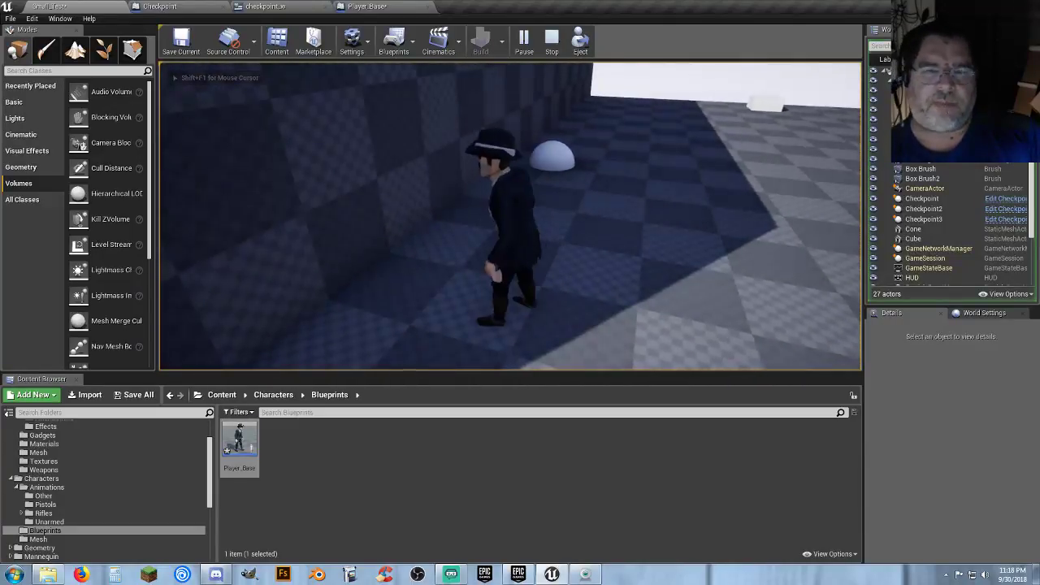
pyautogui.press('w')
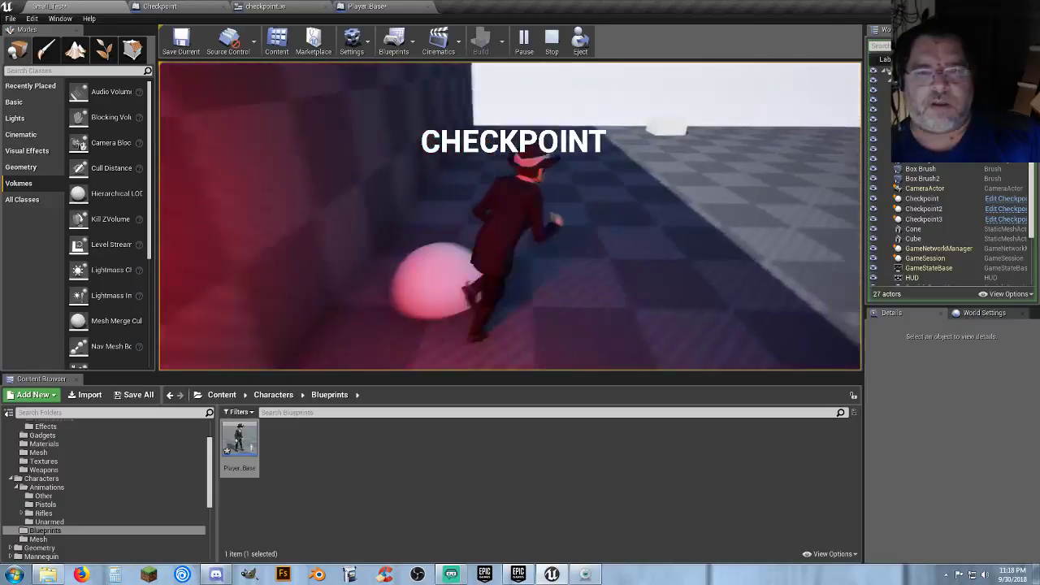
pyautogui.press('w')
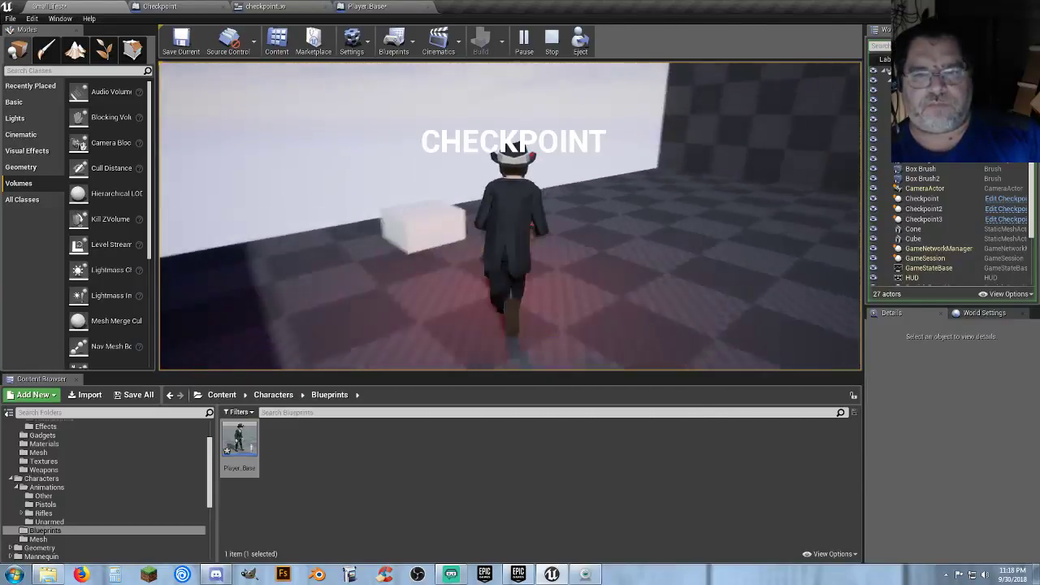
pyautogui.press('w')
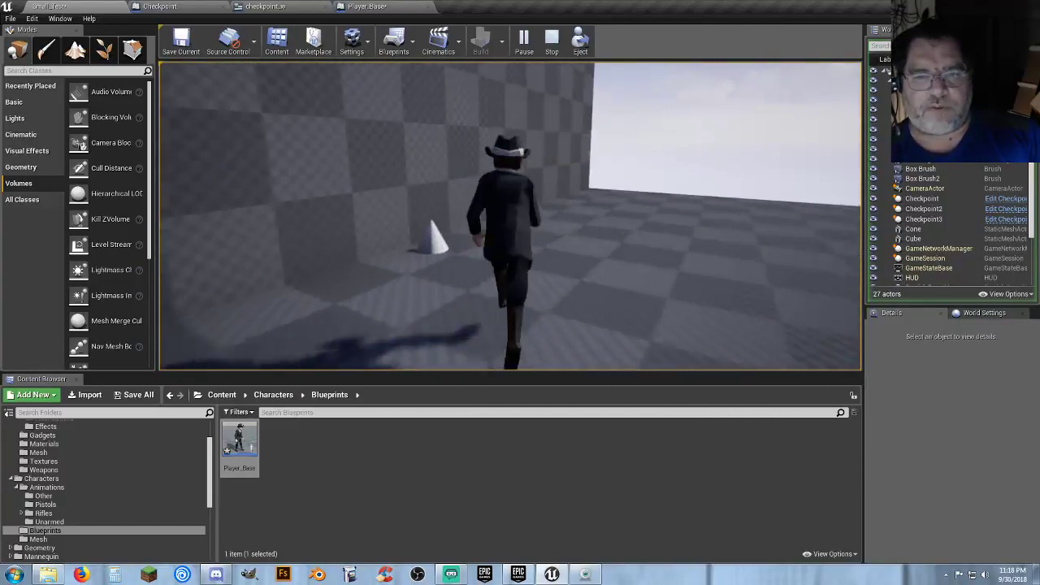
pyautogui.press('d')
pyautogui.press('w')
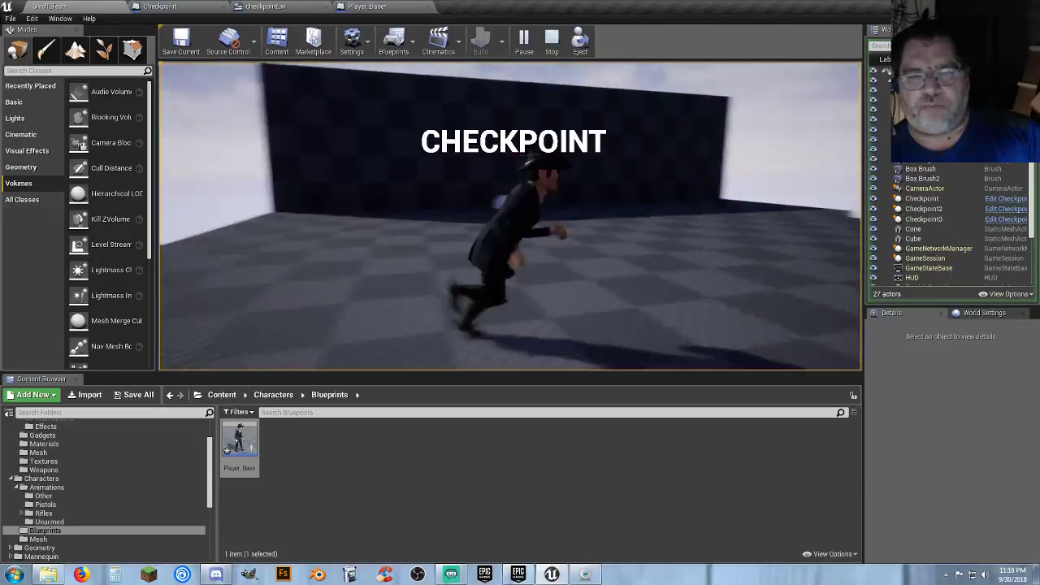
pyautogui.press('w')
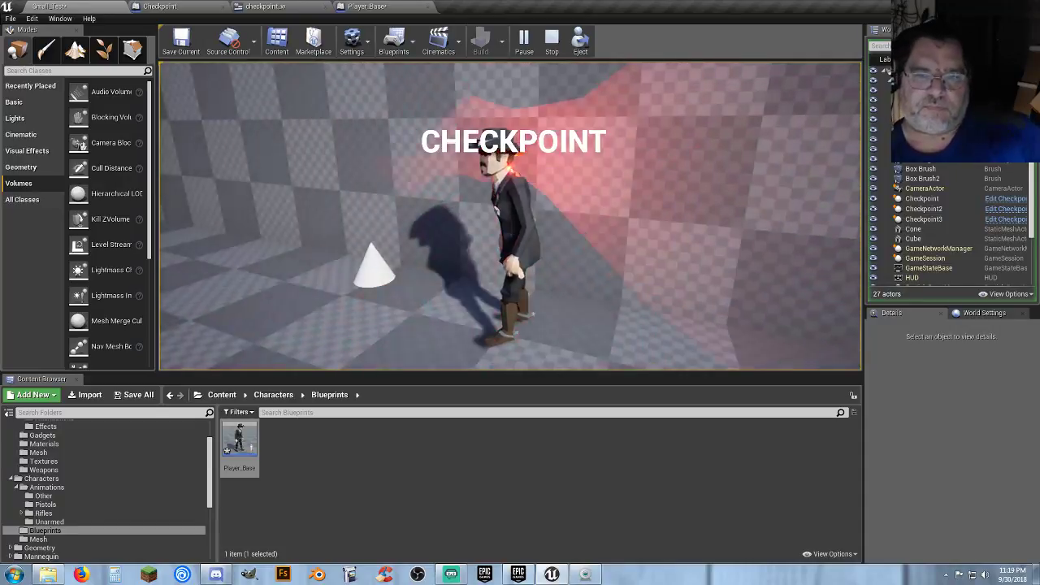
pyautogui.press('s')
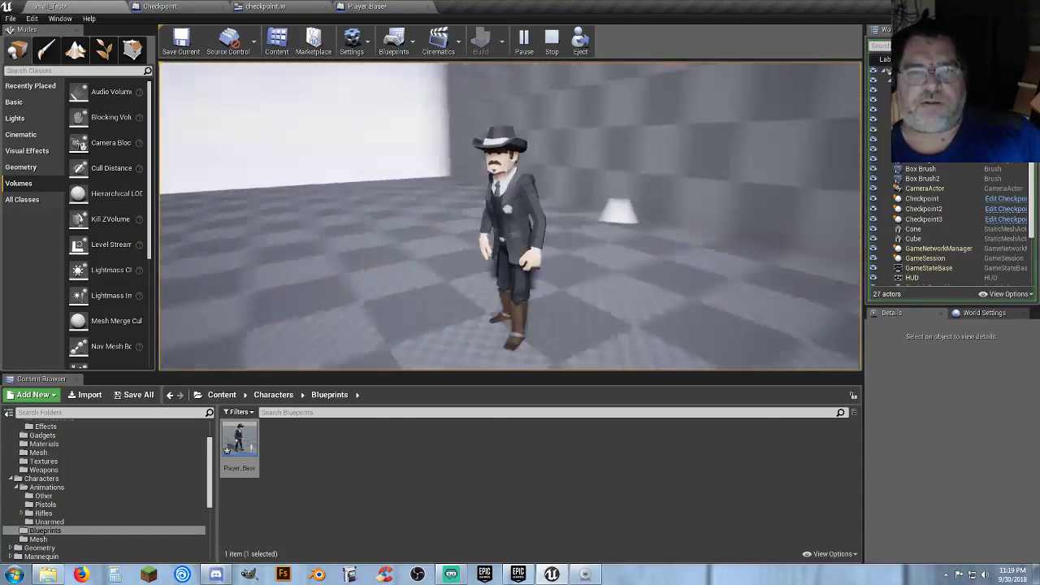
pyautogui.press('w')
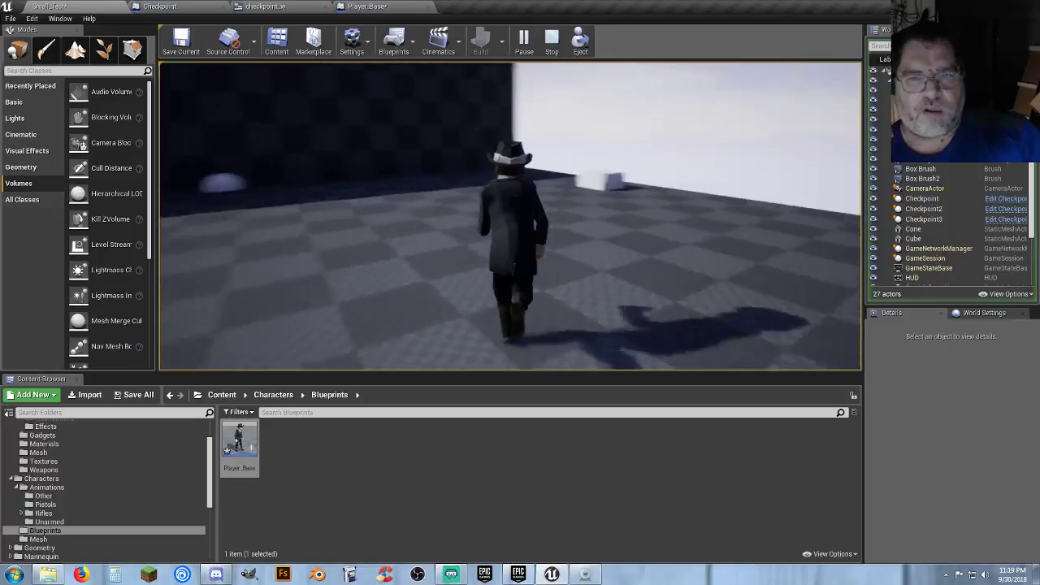
pyautogui.press('s')
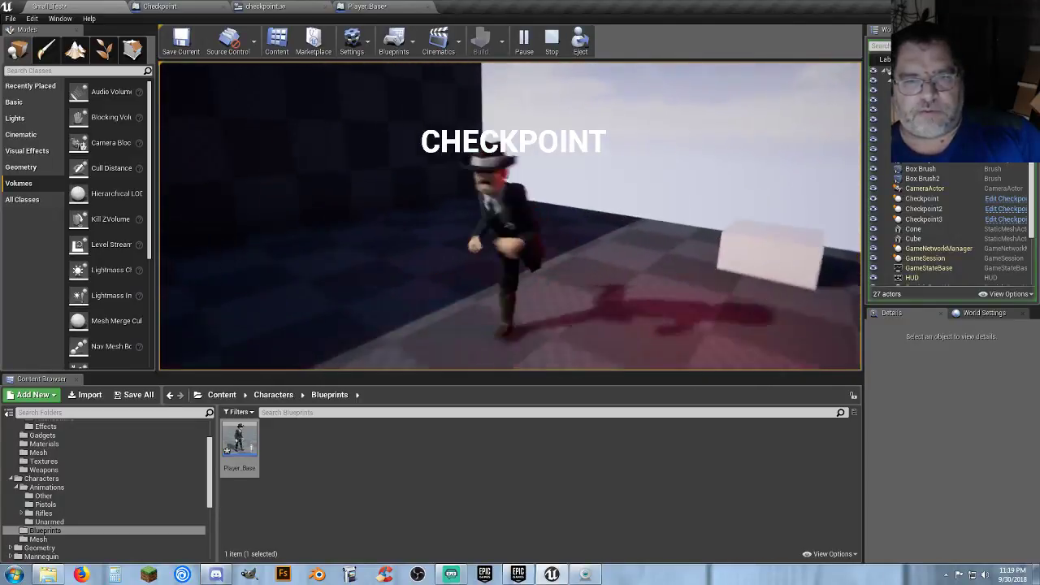
# - Trigger the character's death after reaching the cube's checkpoint to test the respawn, and run around the level with the respawned character
pyautogui.press('k')
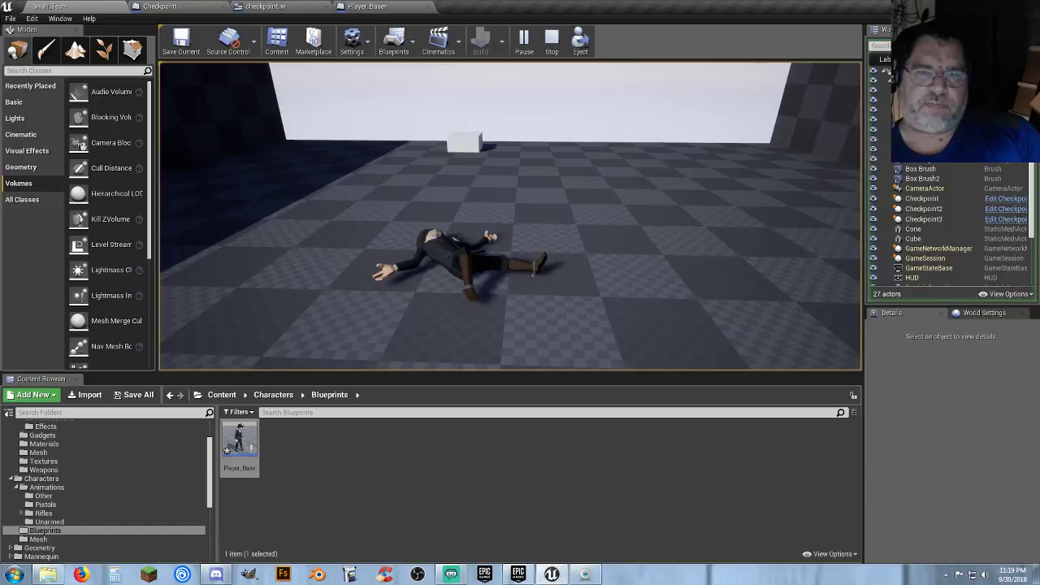
pyautogui.press('w')
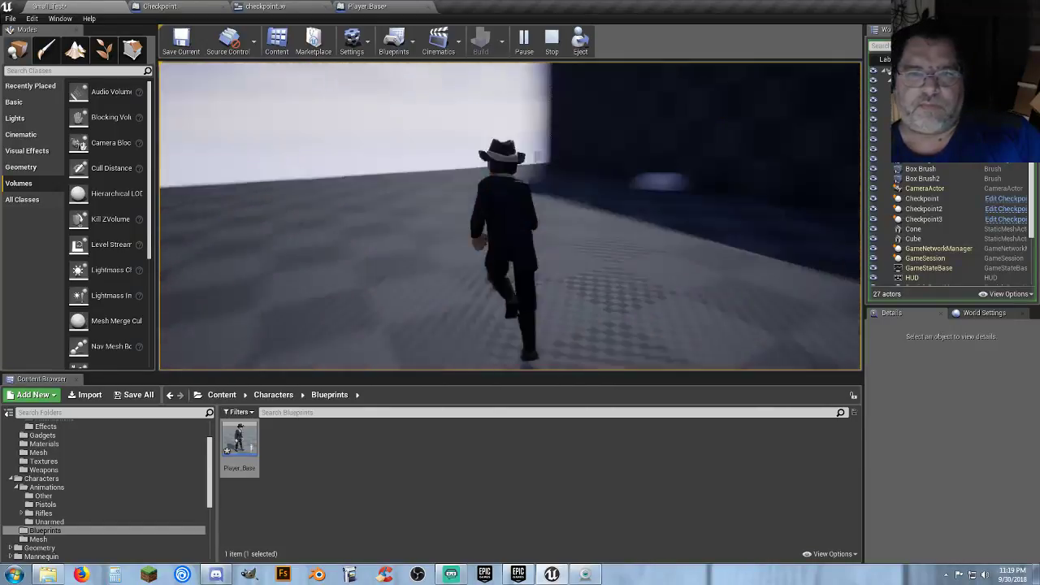
pyautogui.press('w')
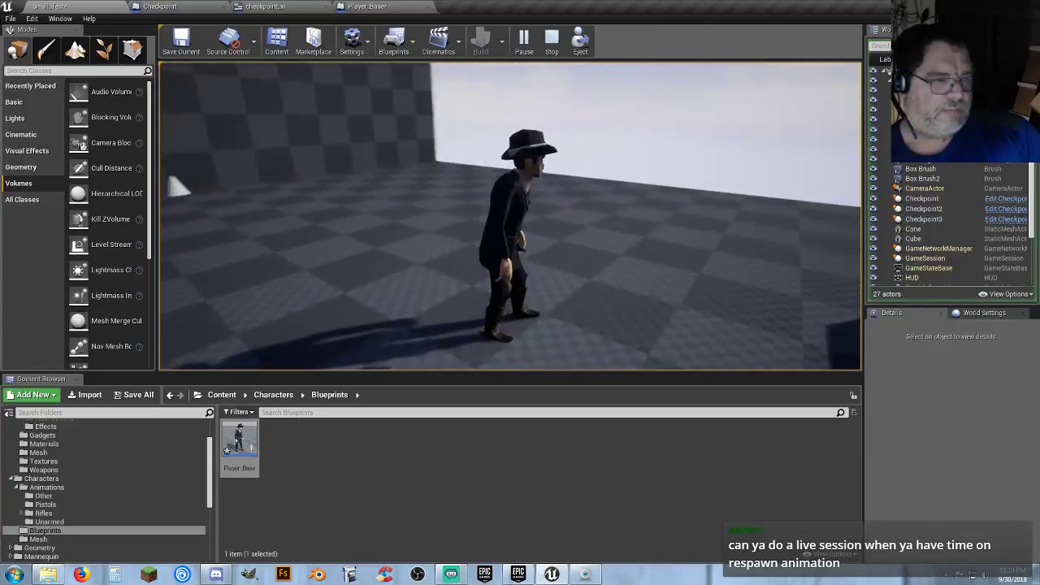
pyautogui.press('w')
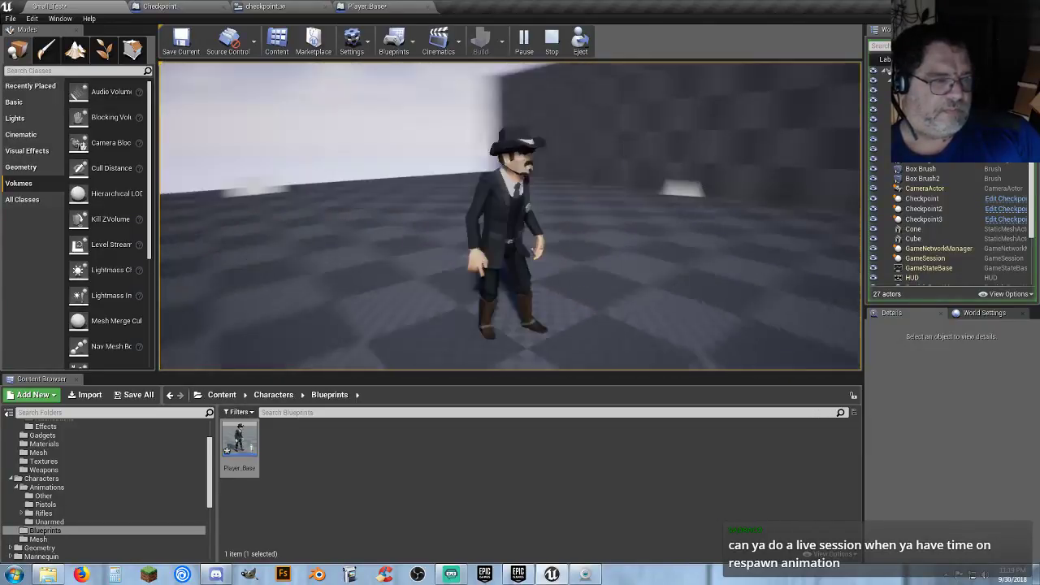
pyautogui.press('w')
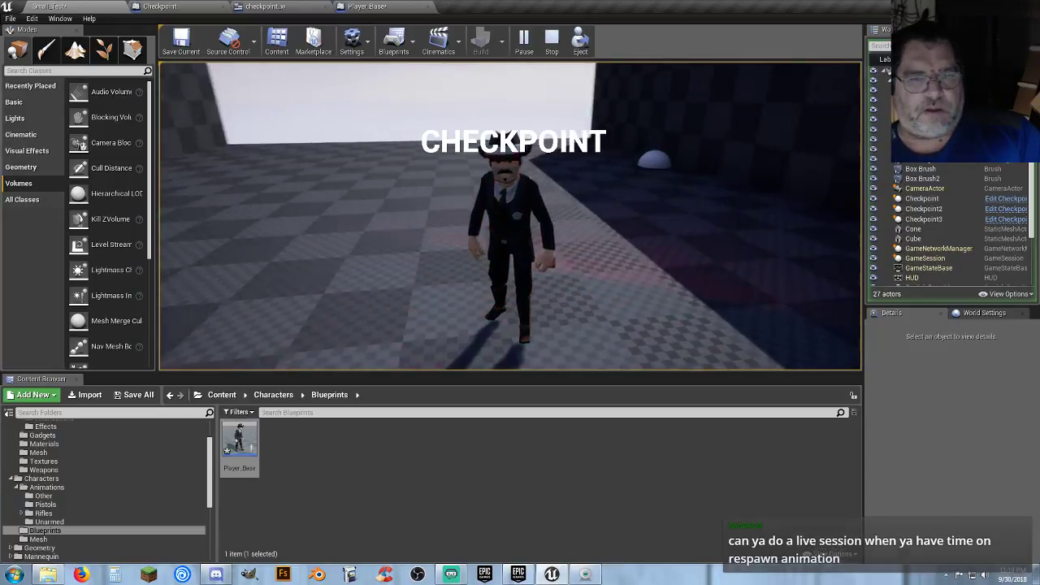
pyautogui.press('w')
pyautogui.press('a')
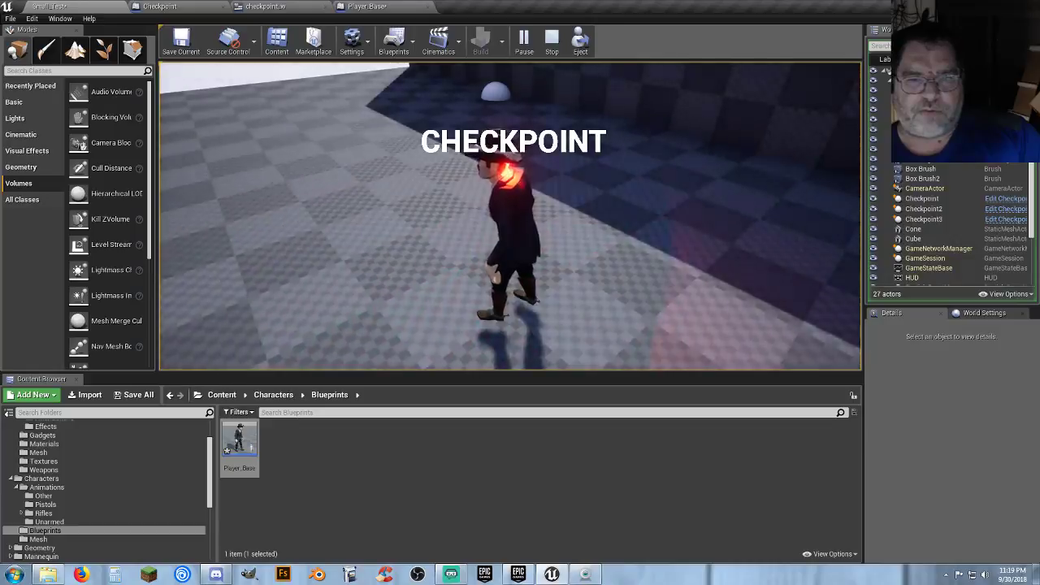
pyautogui.press('w')
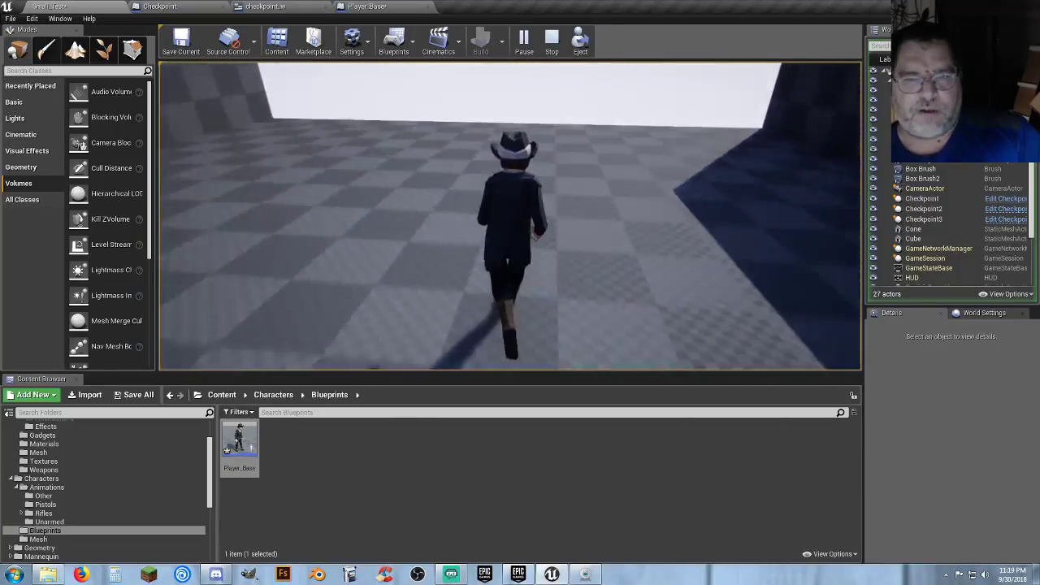
pyautogui.press('a')
pyautogui.press('s')
pyautogui.press('d')
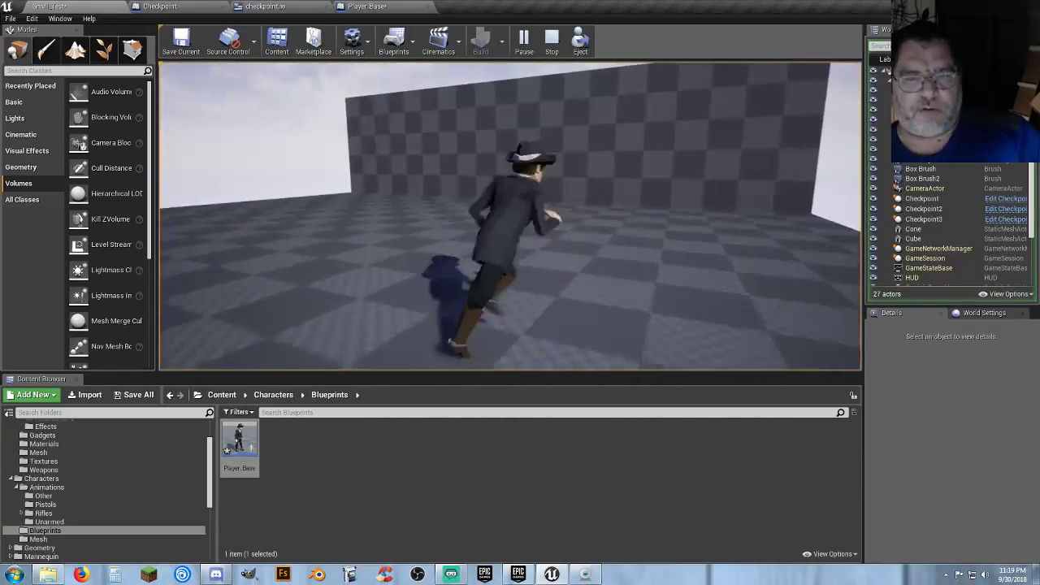
pyautogui.press('w')
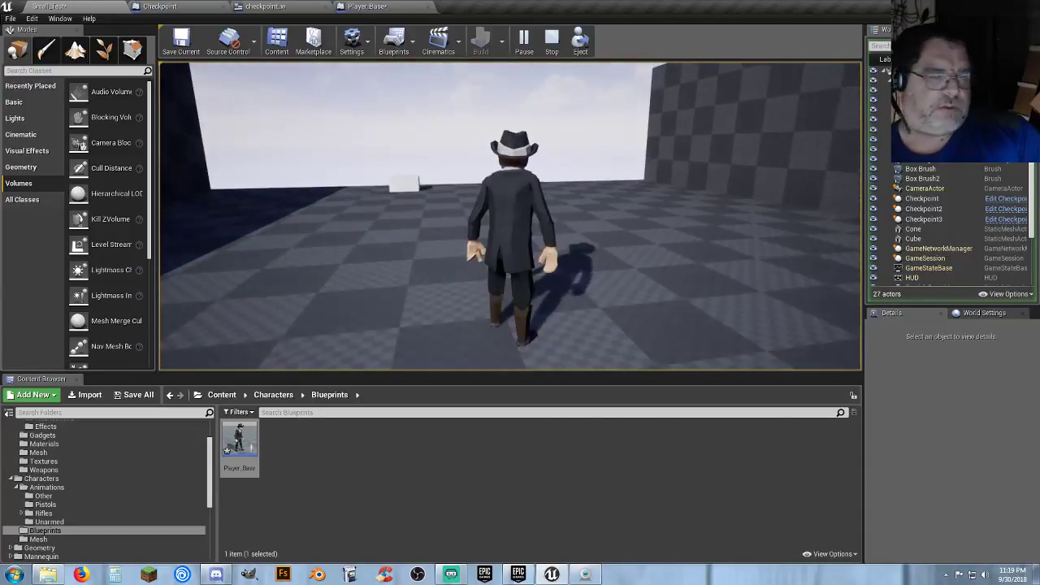
# - Kill the character once more to examine how it respawns at the checkpoint, move it around the level, and end the play session
pyautogui.press('k')
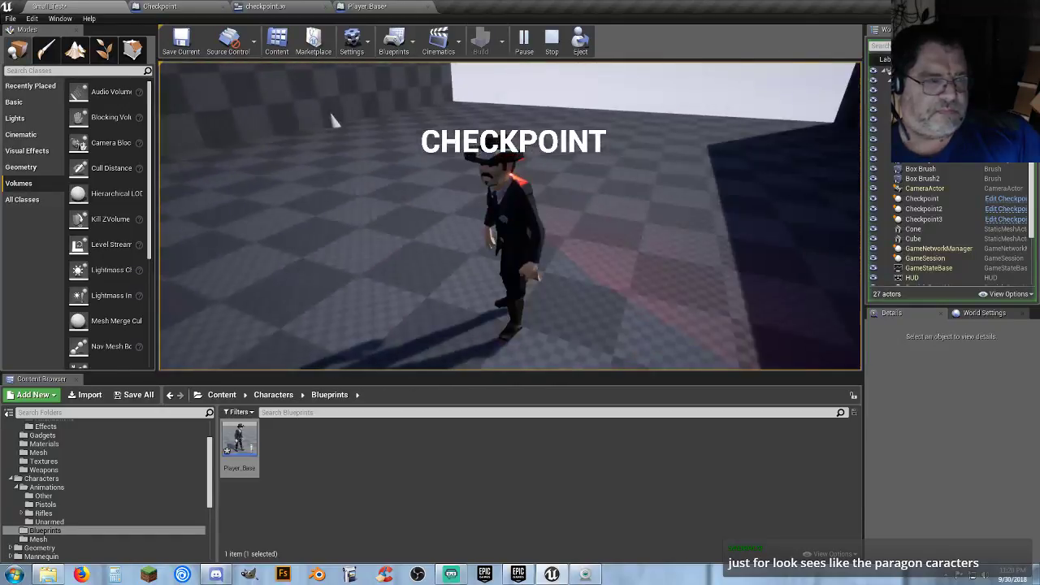
pyautogui.press('w')
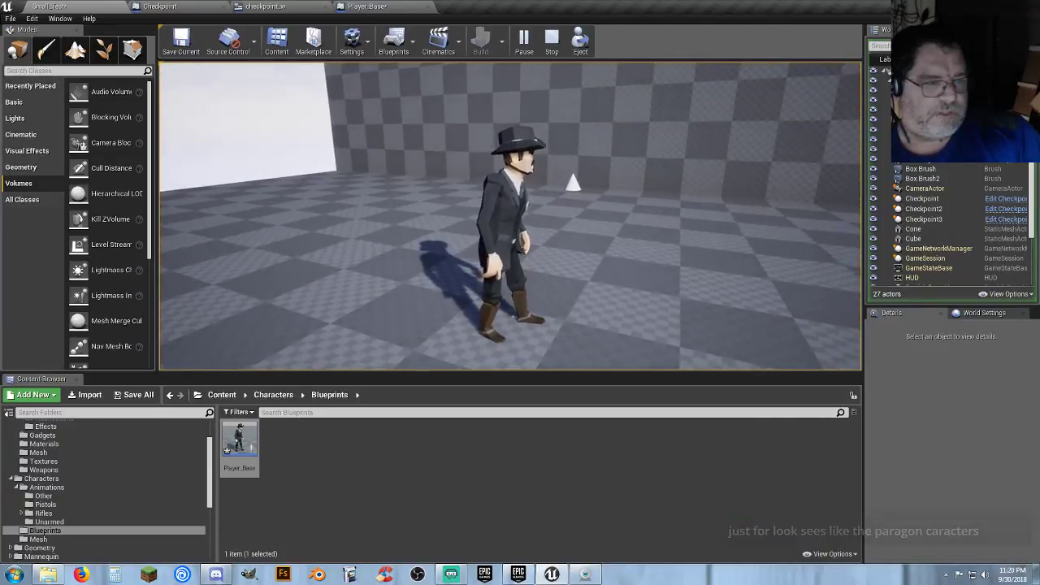
pyautogui.press('w')
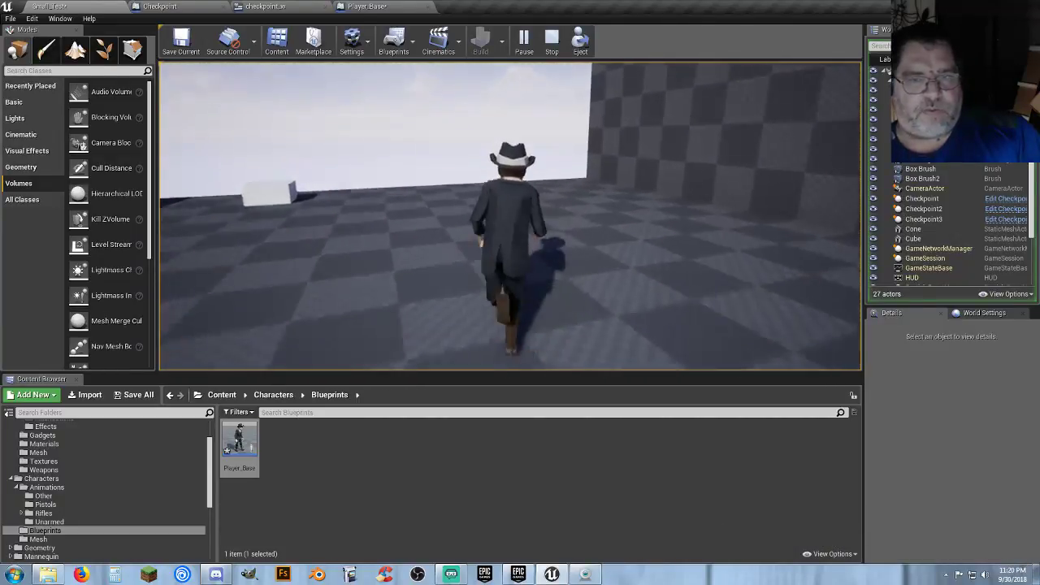
pyautogui.press('s')
pyautogui.press('a')
pyautogui.press('w')
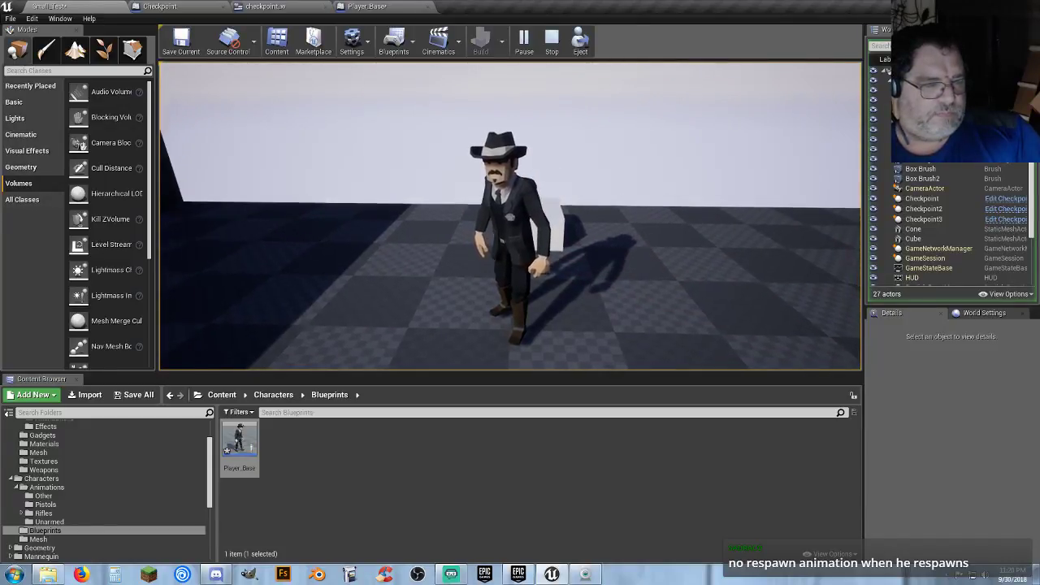
pyautogui.press('w')
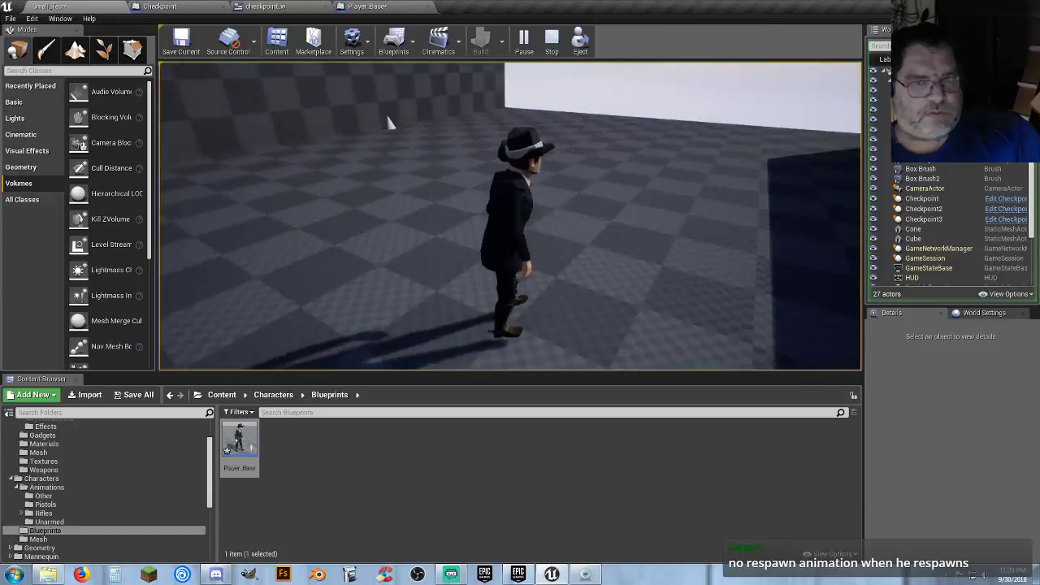
pyautogui.press('Escape')
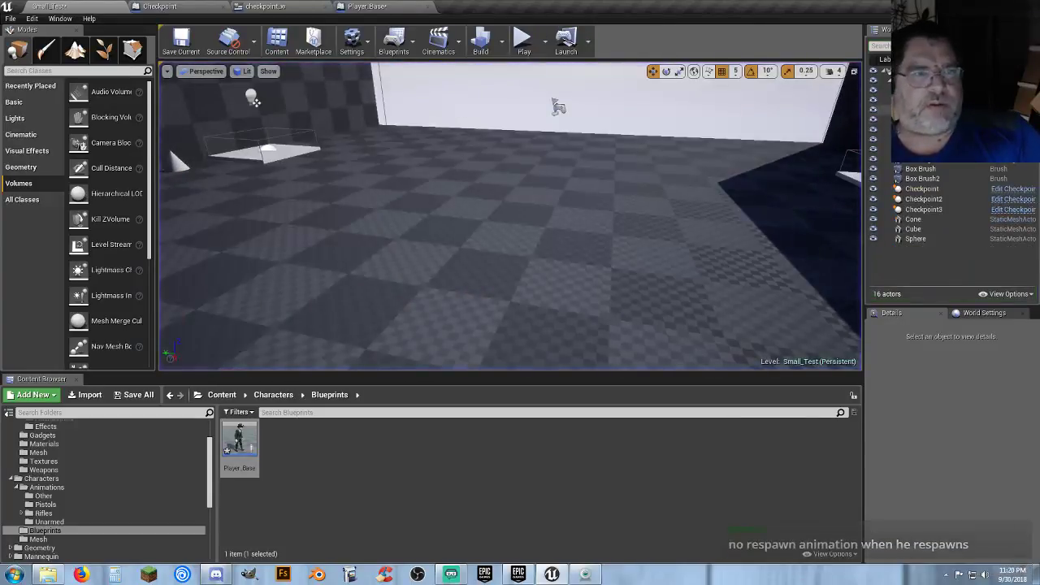
# - Open the Death Function graph in Player_Base and examine the respawn nodes between the Delay and the Is Dying setter
pyautogui.click(364, 8)
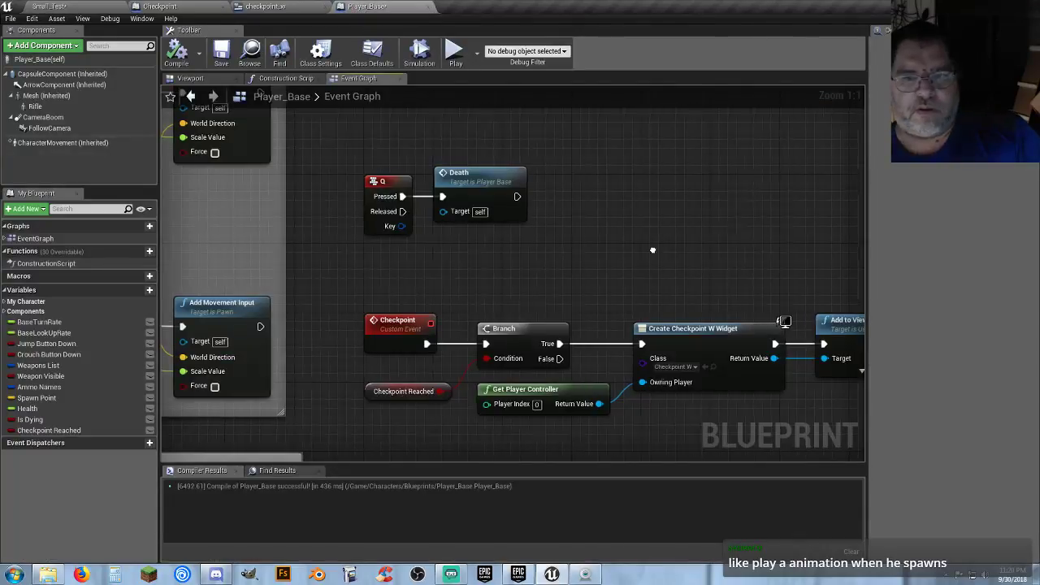
pyautogui.moveTo(653, 249); pyautogui.dragTo(622, 385, button='right')
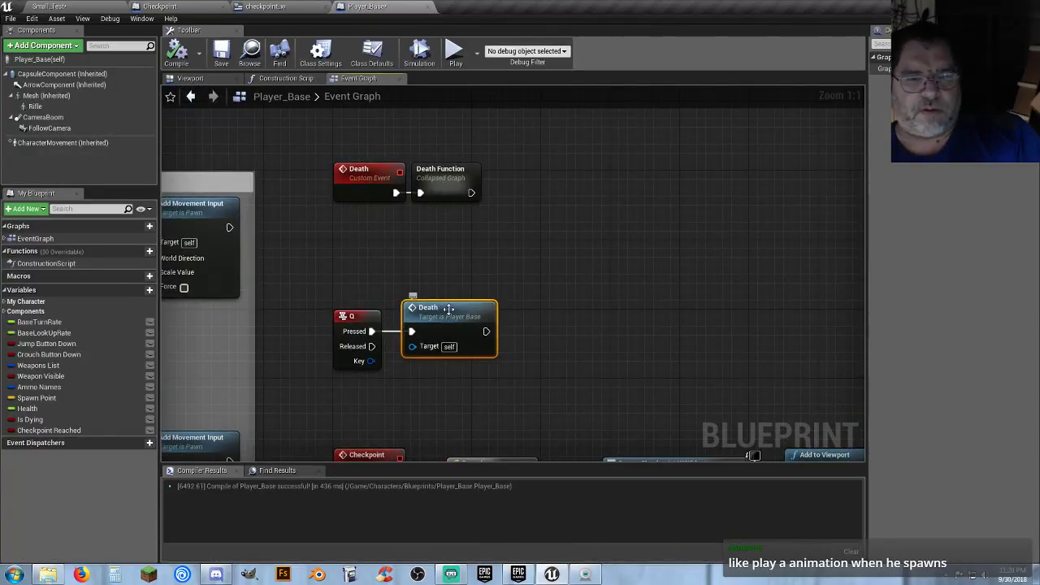
pyautogui.doubleClick(451, 197)
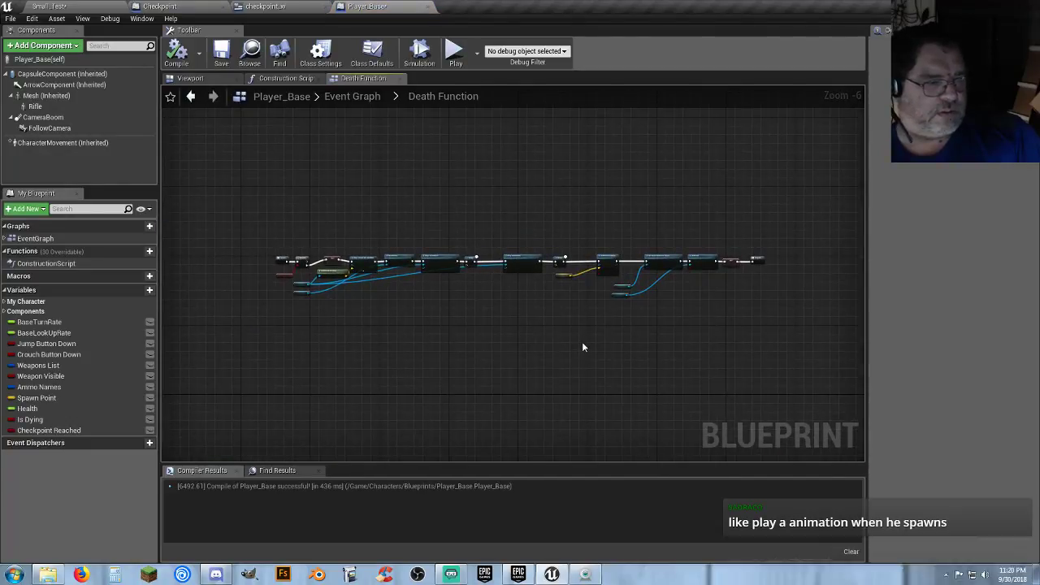
pyautogui.scroll(4, 582, 333)
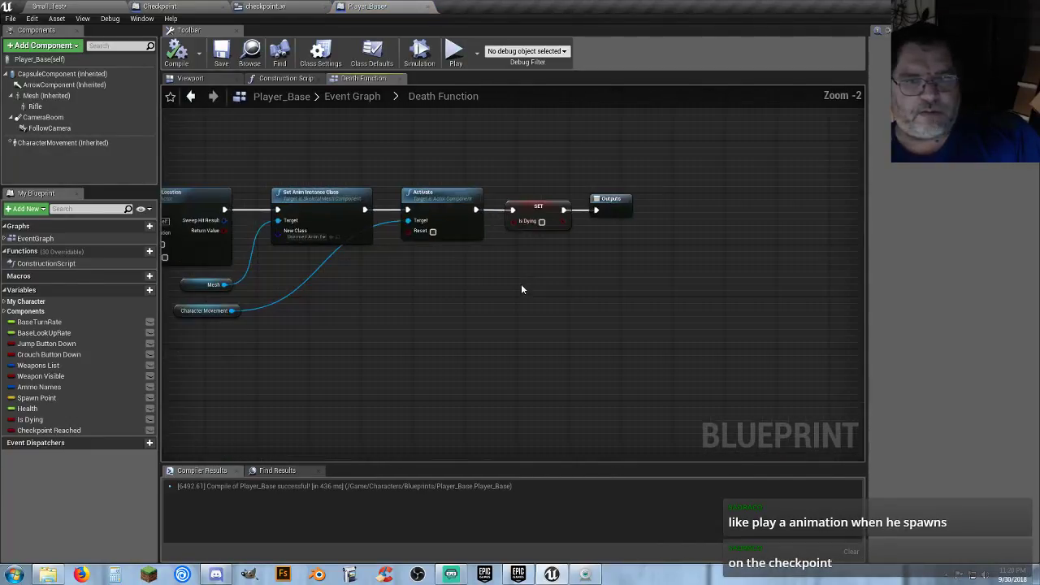
pyautogui.scroll(2, 521, 288)
pyautogui.moveTo(453, 281); pyautogui.dragTo(552, 338, button='right')
pyautogui.moveTo(418, 338); pyautogui.dragTo(588, 328, button='right')
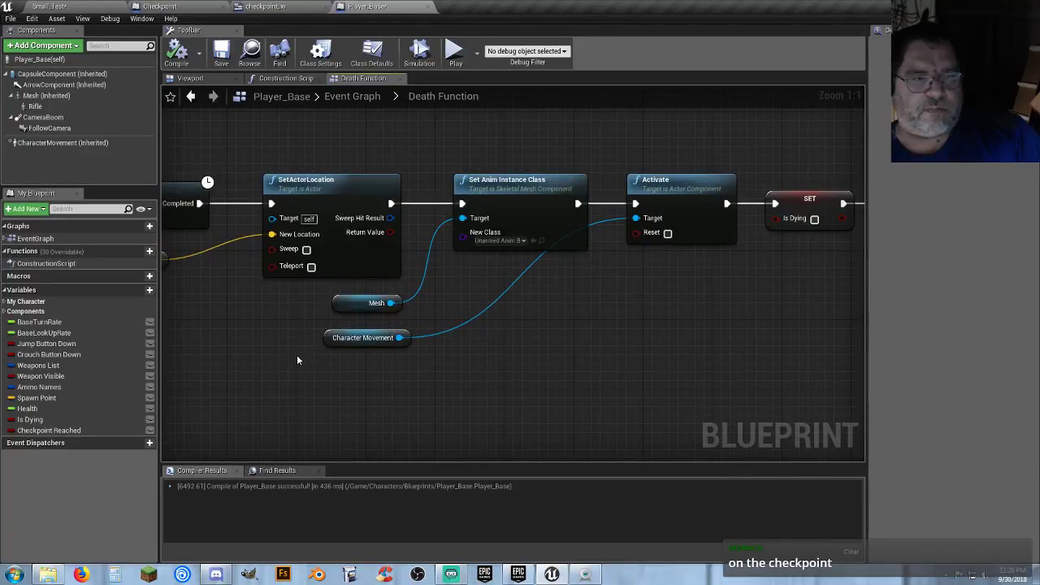
pyautogui.moveTo(297, 361); pyautogui.dragTo(428, 358, button='right')
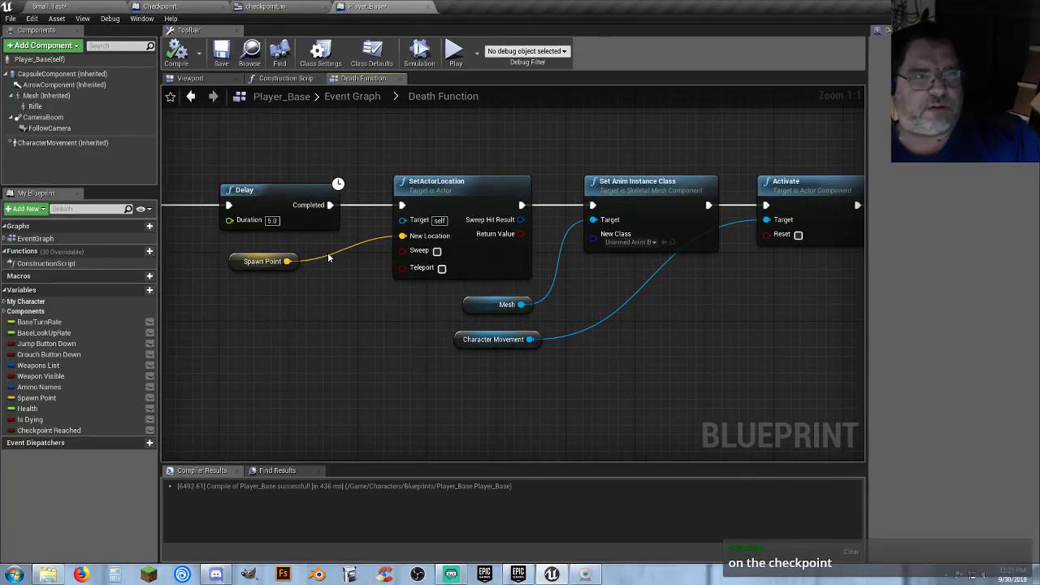
# - Close the Checkpoint blueprint and checkpoint widget editors, and save Player_Base, Small_Test and Small_Test_BuiltData
pyautogui.click(325, 8)
pyautogui.click(222, 7)
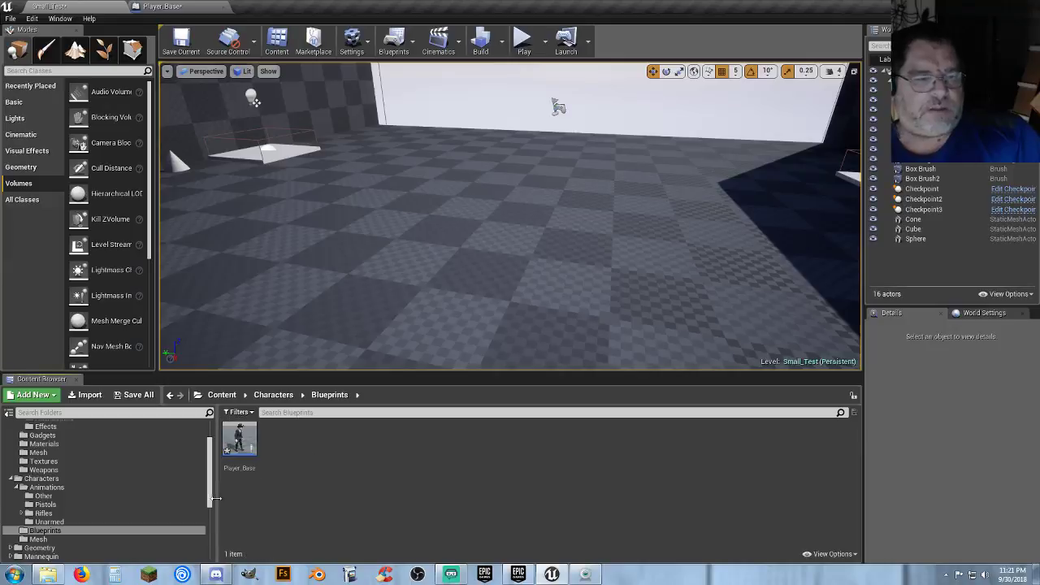
pyautogui.click(135, 395)
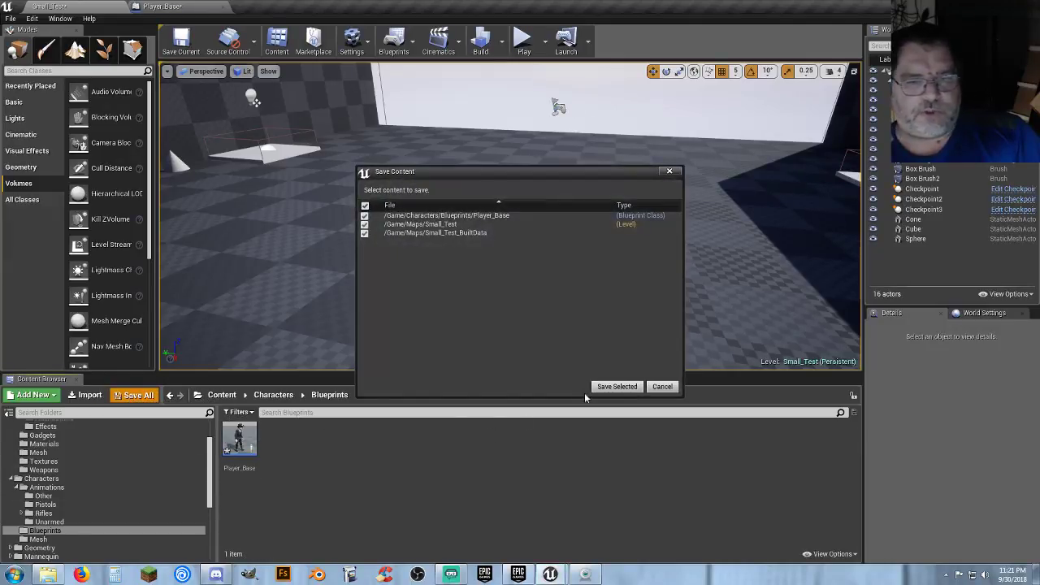
pyautogui.click(616, 387)
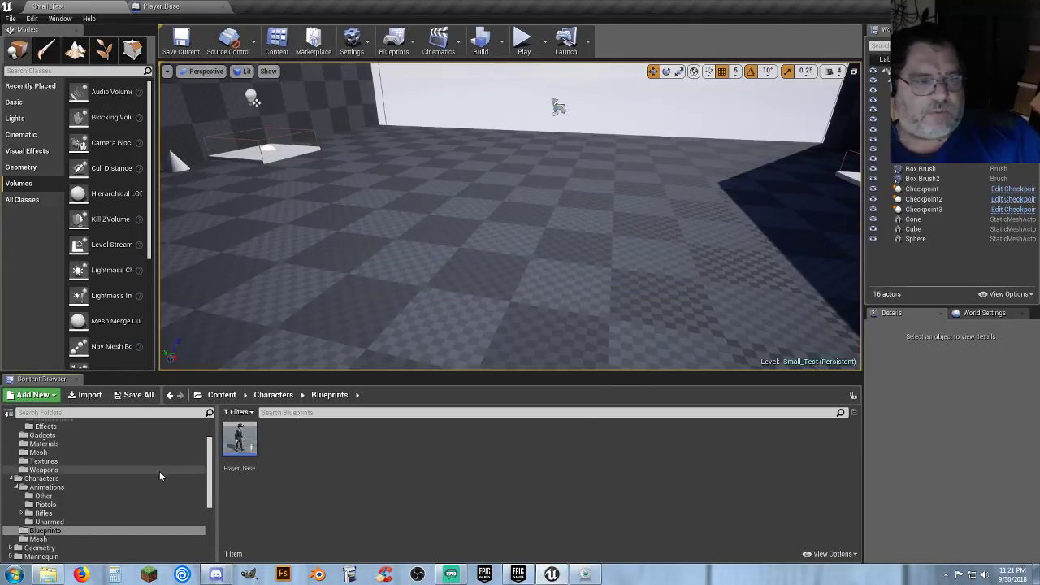
# - Browse to the Characters/Animations/Unarmed folder to look for an animation suitable for respawning
pyautogui.scroll(3, 90, 484)
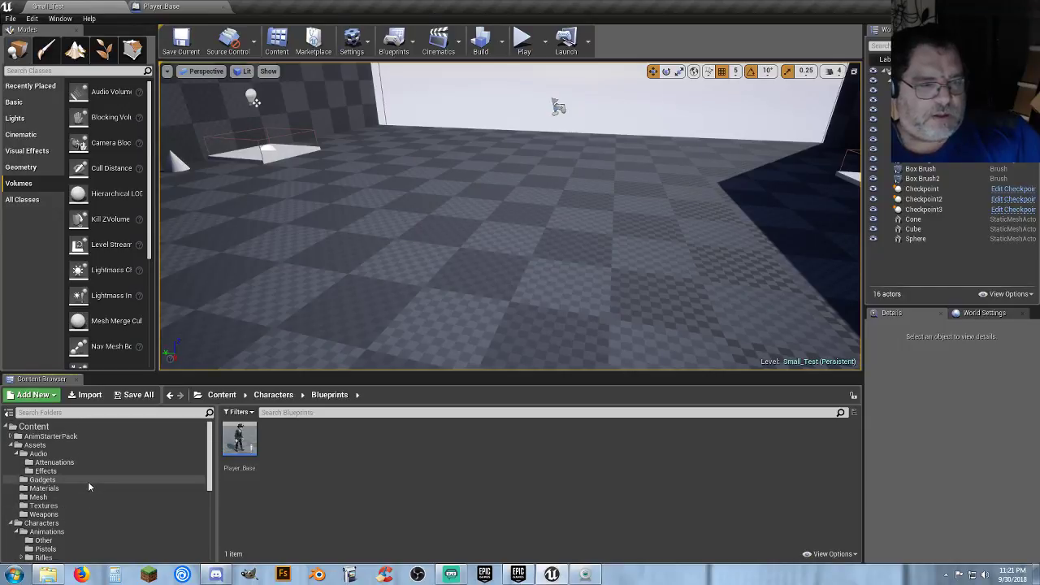
pyautogui.scroll(-1, 82, 486)
pyautogui.scroll(1, 81, 486)
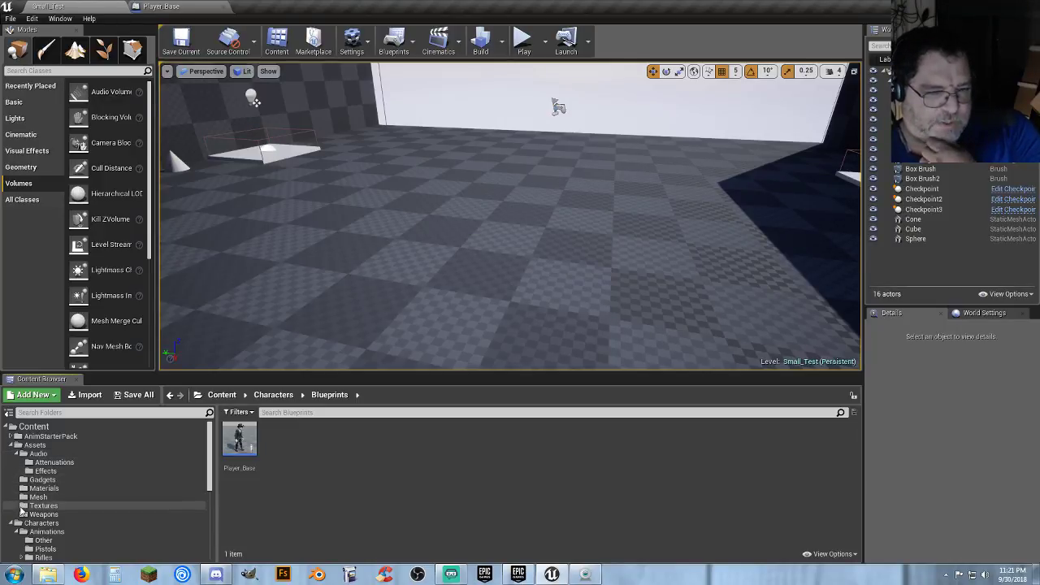
pyautogui.click(46, 533)
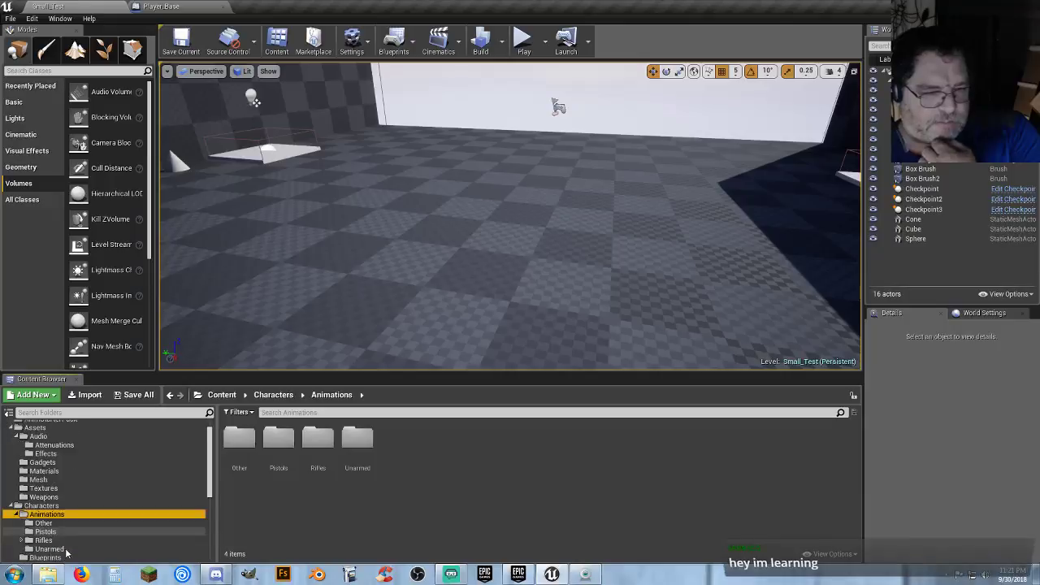
pyautogui.scroll(-2, 57, 532)
pyautogui.click(61, 515)
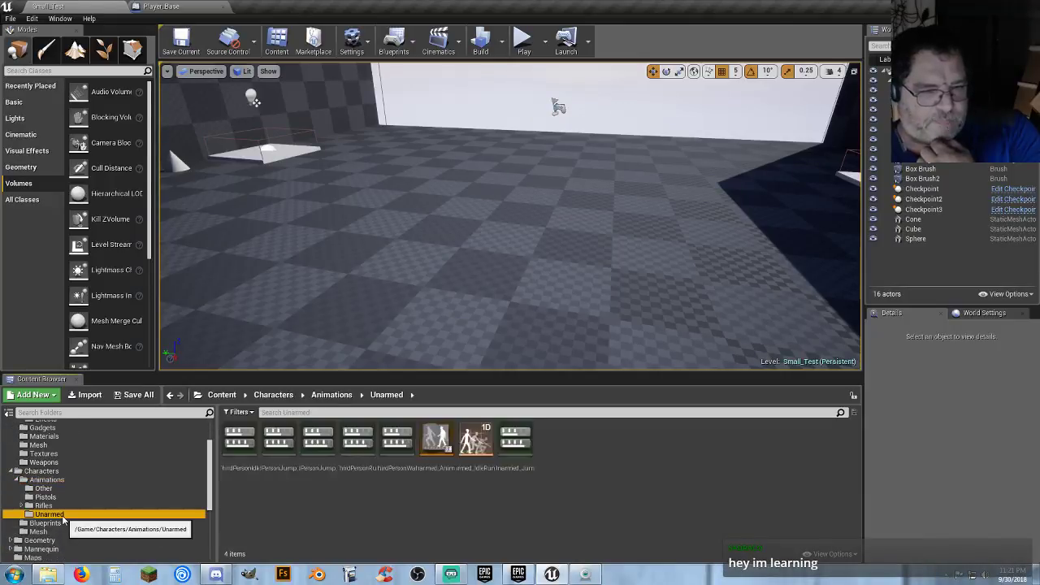
pyautogui.click(328, 529)
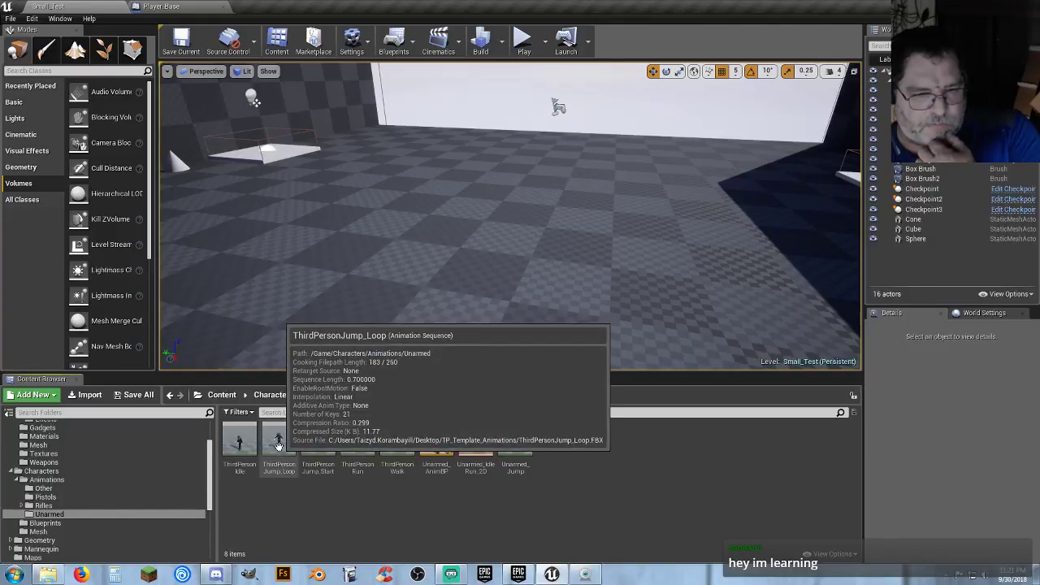
# - Preview the ThirdPersonJump_Loop and Unarmed_Jump animations, closing each one after viewing it
pyautogui.doubleClick(265, 466)
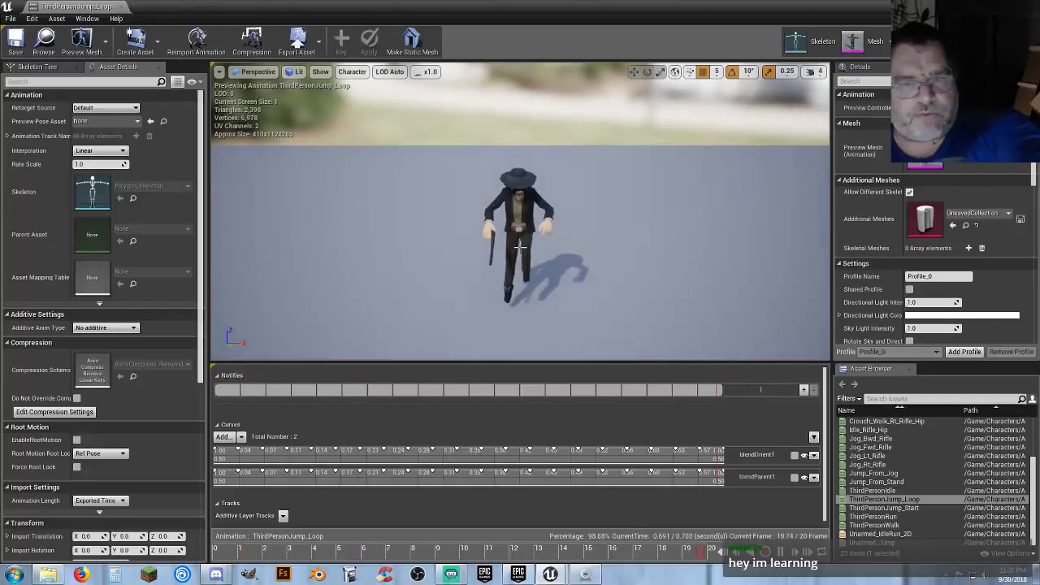
pyautogui.click(121, 7)
pyautogui.click(569, 490)
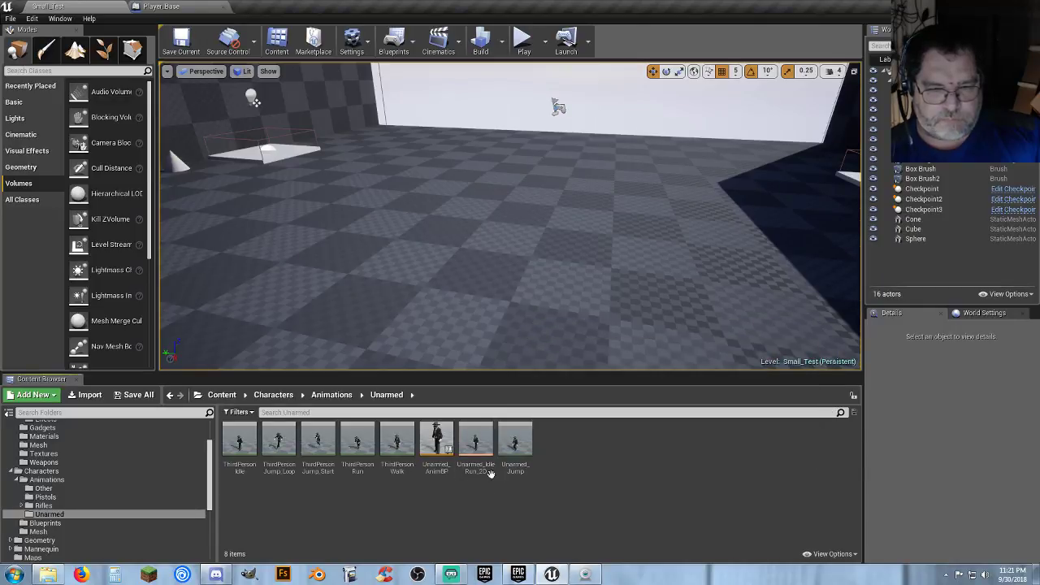
pyautogui.moveTo(520, 443)
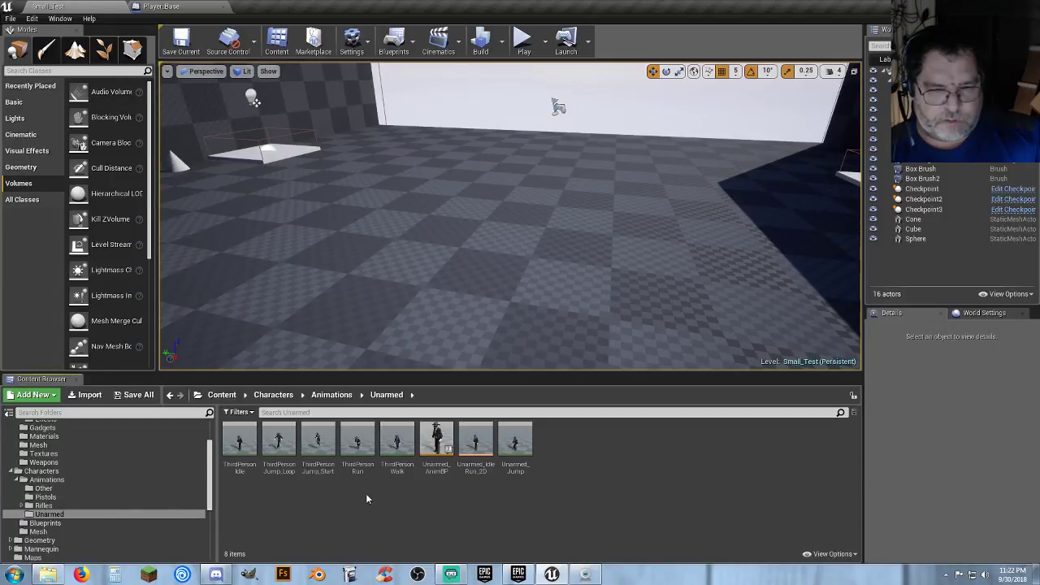
pyautogui.doubleClick(515, 443)
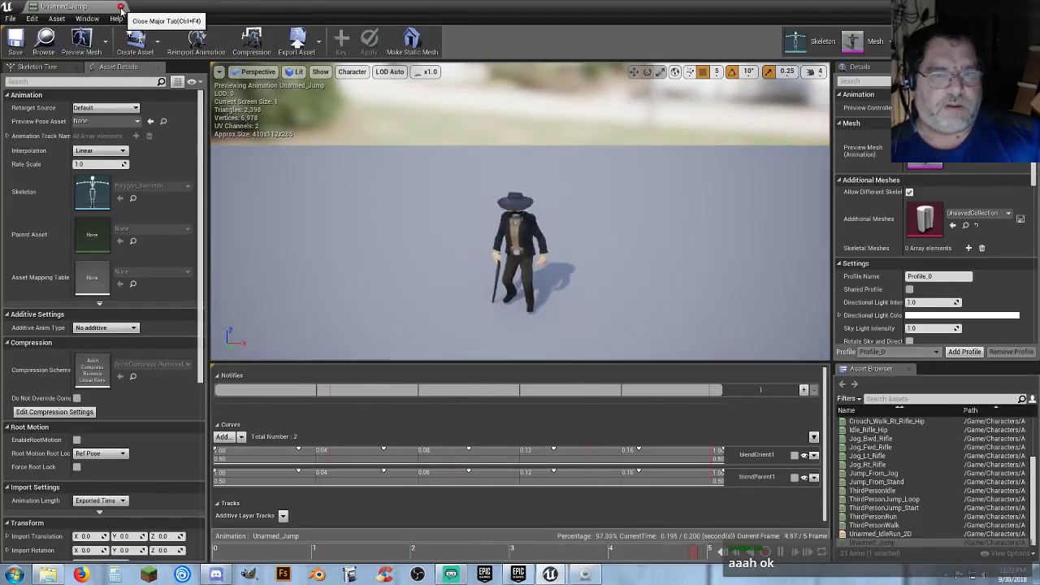
pyautogui.click(120, 7)
pyautogui.click(611, 484)
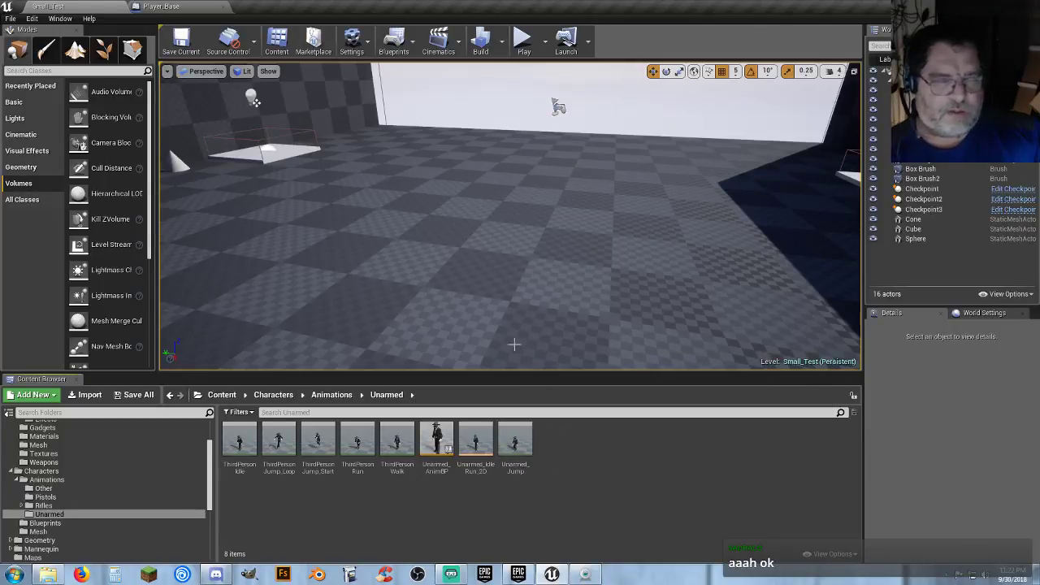
# - In Player_Base's Death Function, shift Set Anim Instance Class and everything following it away from SetActorLocation to make room for another node
pyautogui.click(169, 6)
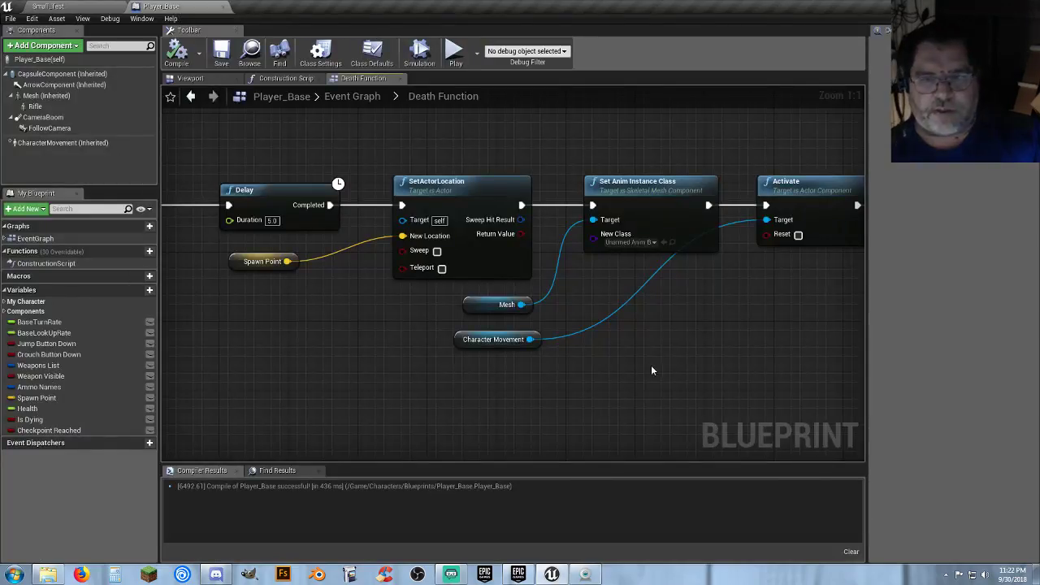
pyautogui.moveTo(651, 370); pyautogui.dragTo(524, 369, button='right')
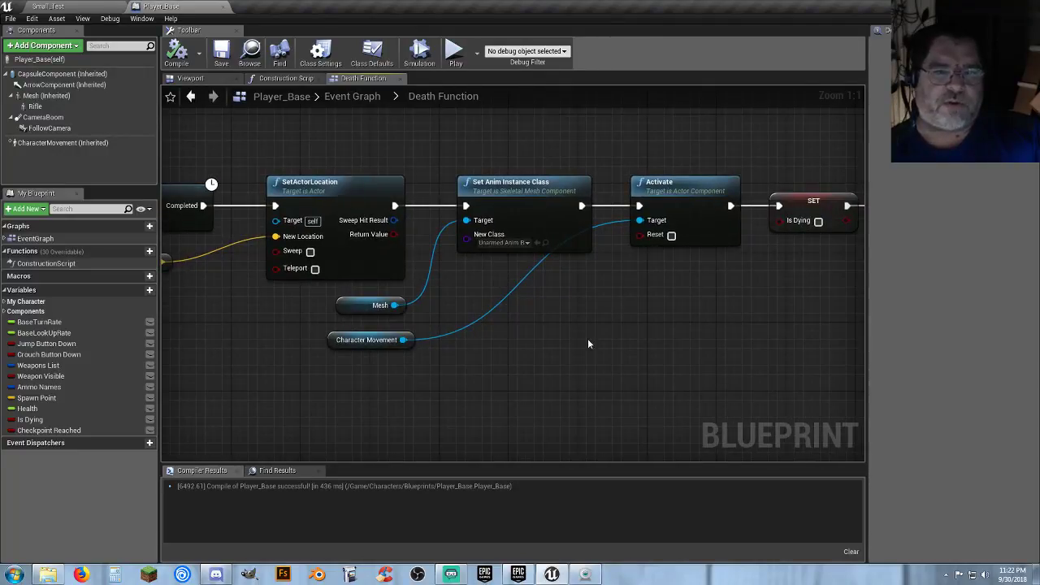
pyautogui.scroll(-2, 538, 360)
pyautogui.moveTo(604, 359); pyautogui.dragTo(528, 351, button='right')
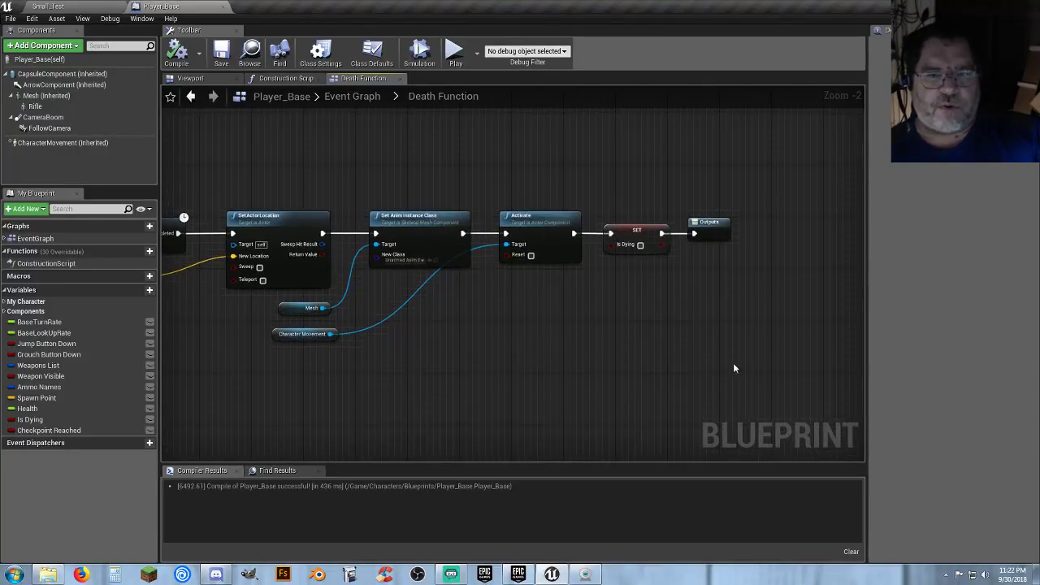
pyautogui.moveTo(551, 257); pyautogui.dragTo(331, 199)
pyautogui.moveTo(407, 211); pyautogui.dragTo(518, 219)
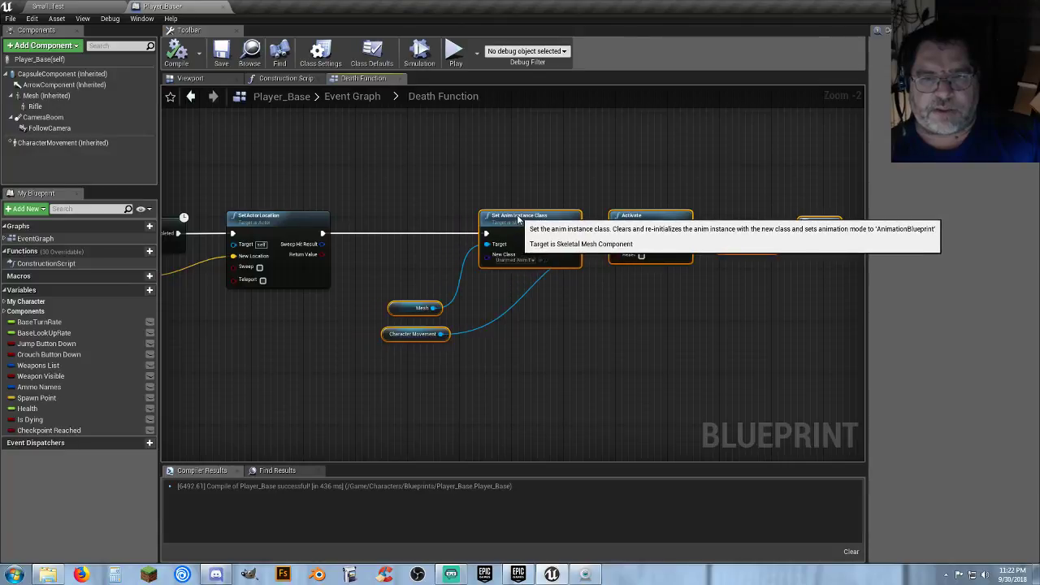
pyautogui.click(544, 341)
pyautogui.moveTo(544, 351); pyautogui.dragTo(635, 351, button='right')
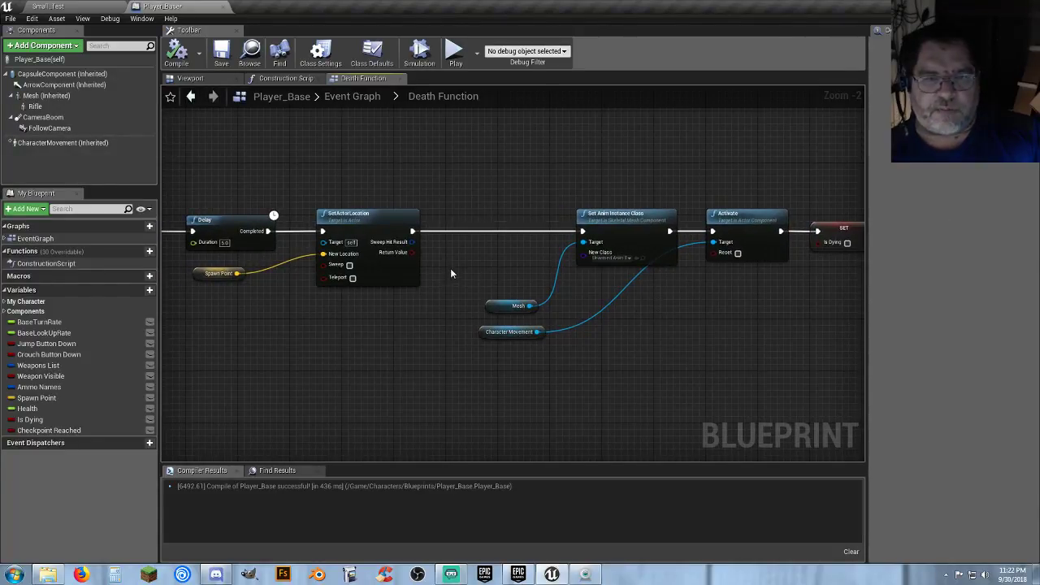
# - Insert a Play Animation (Mesh) node between SetActorLocation and Set Anim Instance Class, and align it with them
pyautogui.scroll(2, 450, 270)
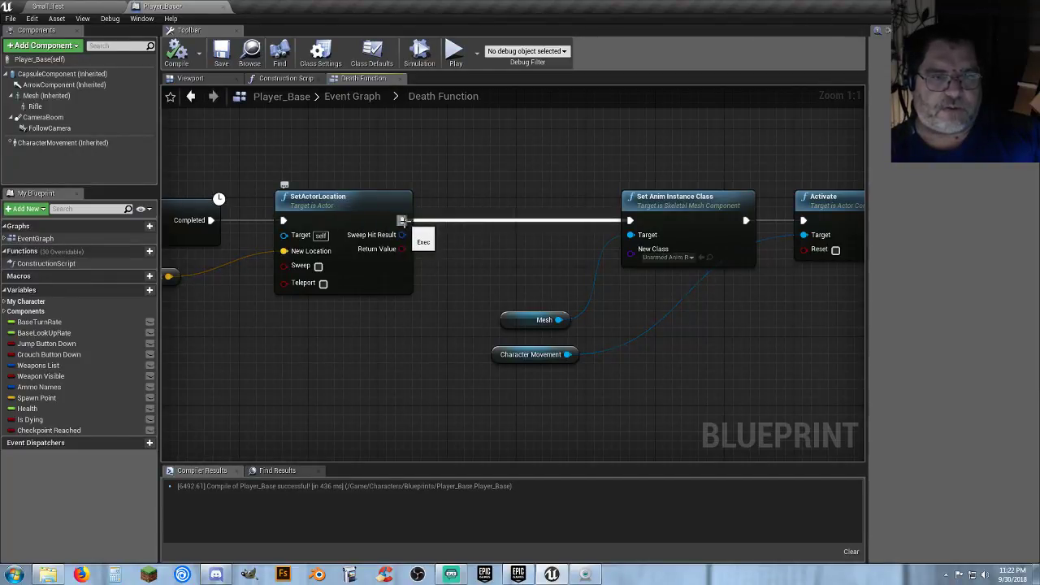
pyautogui.moveTo(403, 220); pyautogui.dragTo(456, 222)
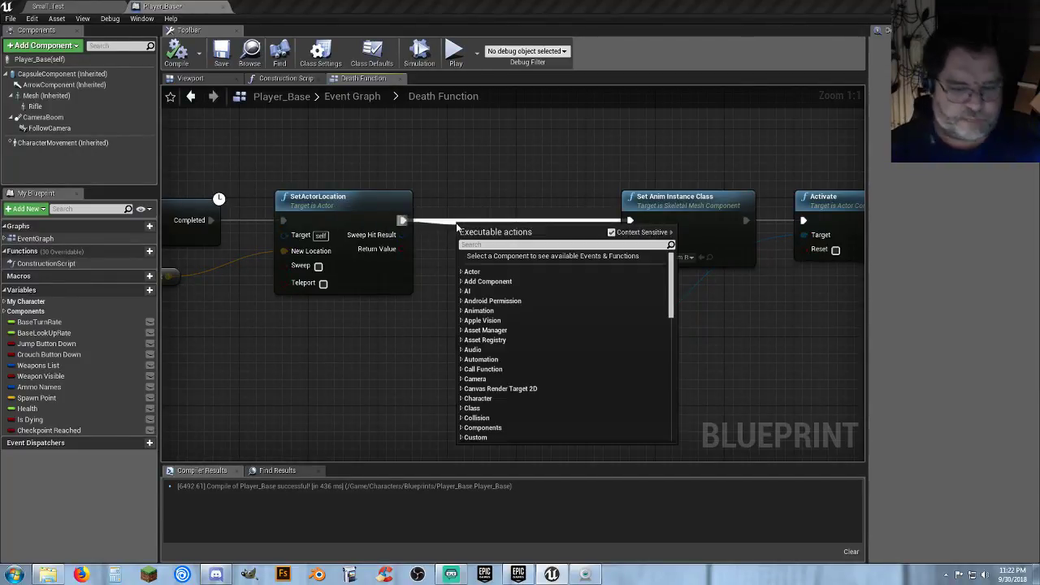
pyautogui.write('playab')
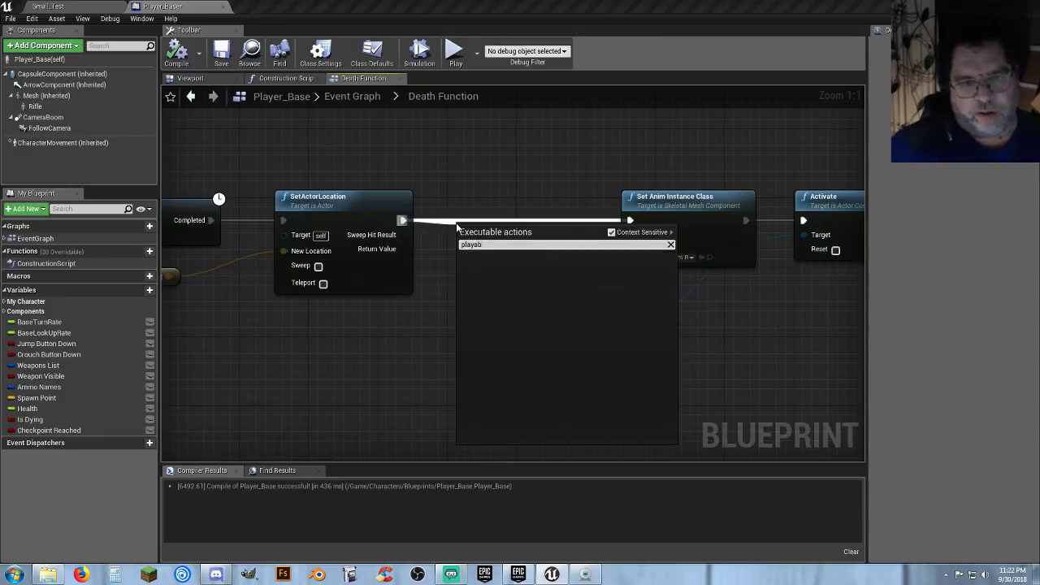
pyautogui.press('BackSpace')
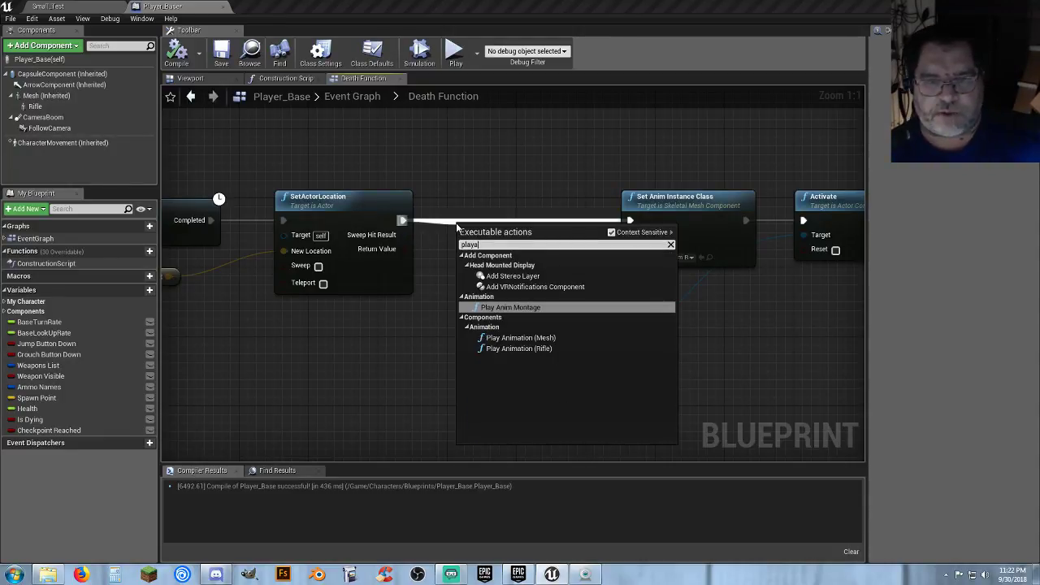
pyautogui.click(521, 337)
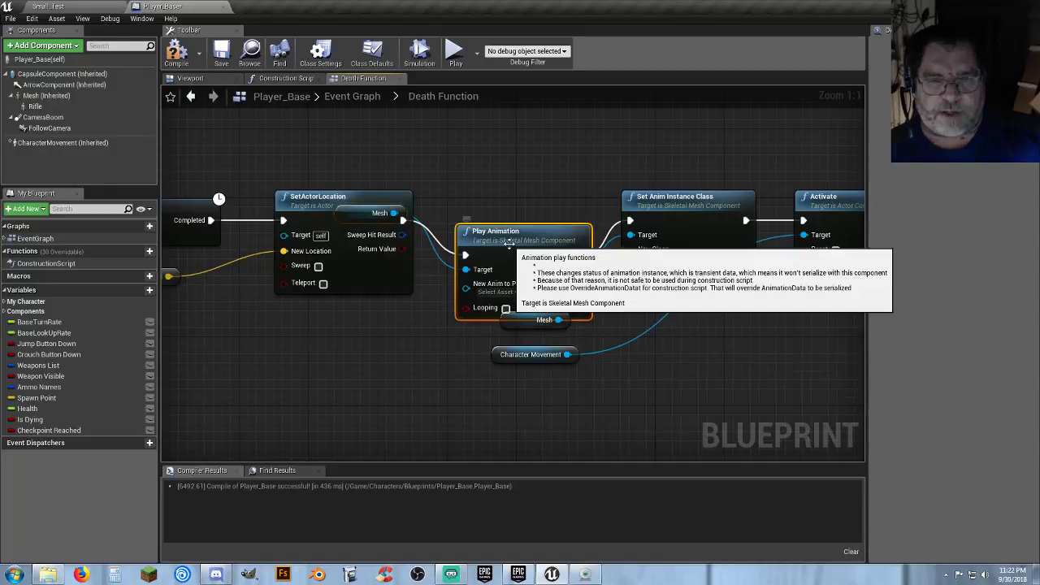
pyautogui.moveTo(508, 226); pyautogui.dragTo(500, 209)
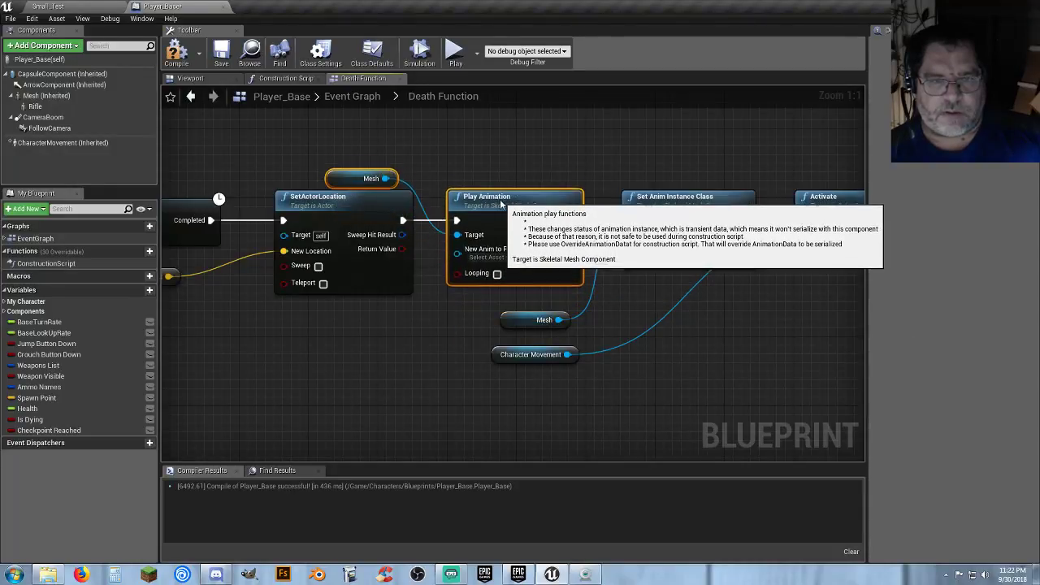
# - Delete the extra Mesh reference and connect the remaining Mesh node to Play Animation's Target
pyautogui.click(366, 178)
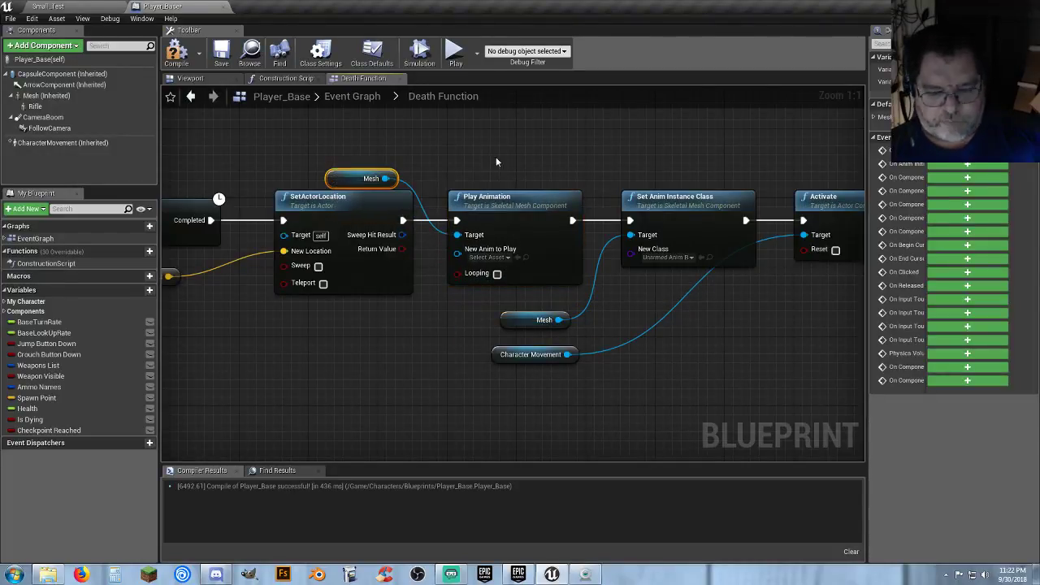
pyautogui.press('Delete')
pyautogui.moveTo(516, 322); pyautogui.dragTo(457, 235)
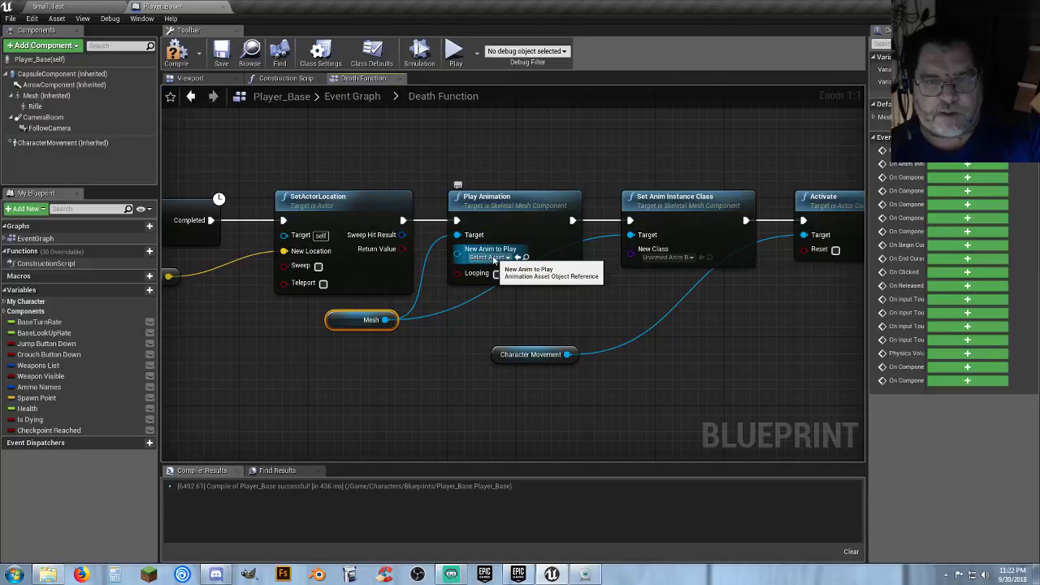
pyautogui.click(488, 258)
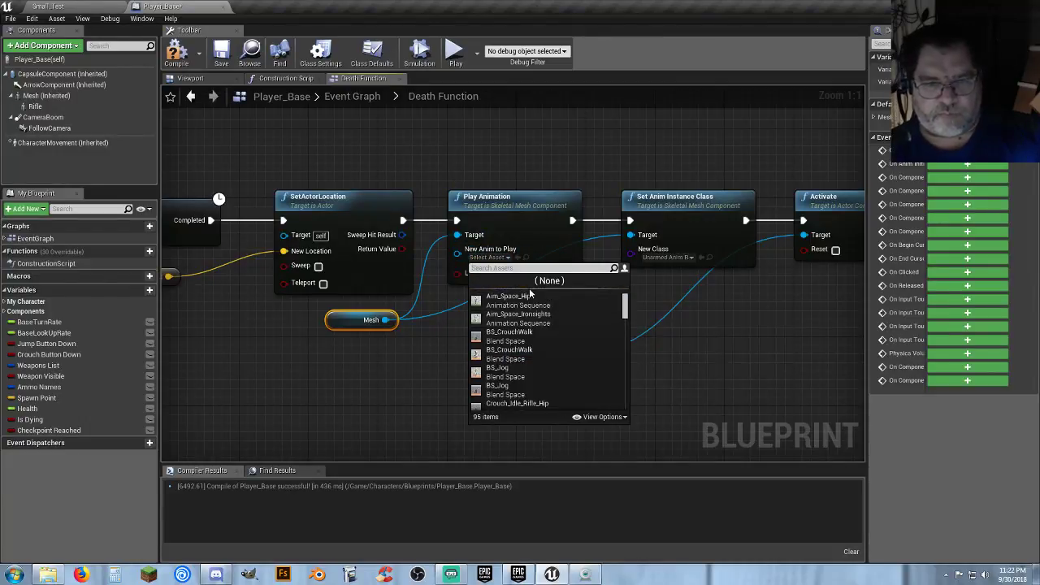
pyautogui.write('jump')
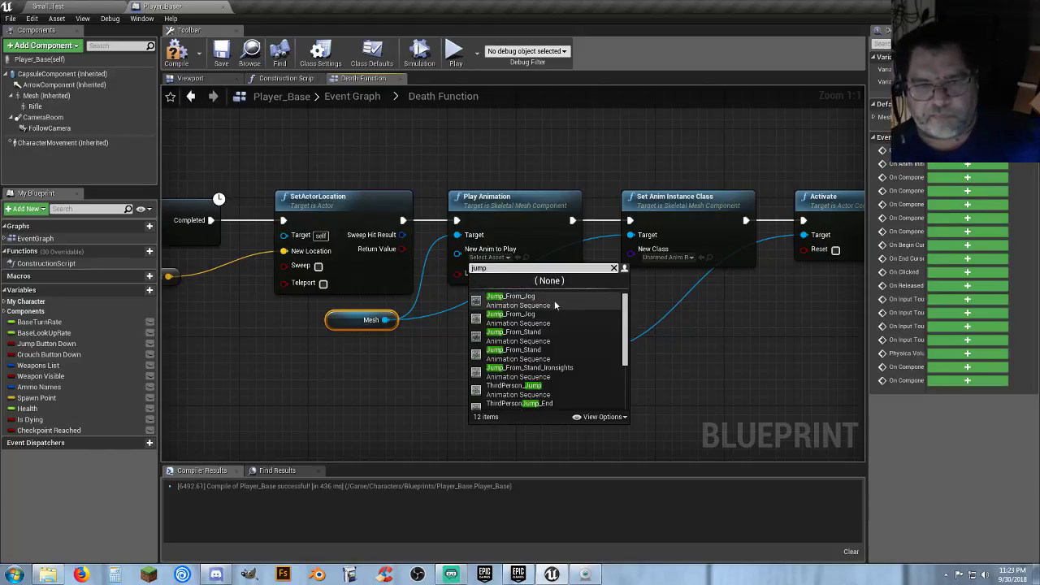
pyautogui.scroll(-3, 568, 315)
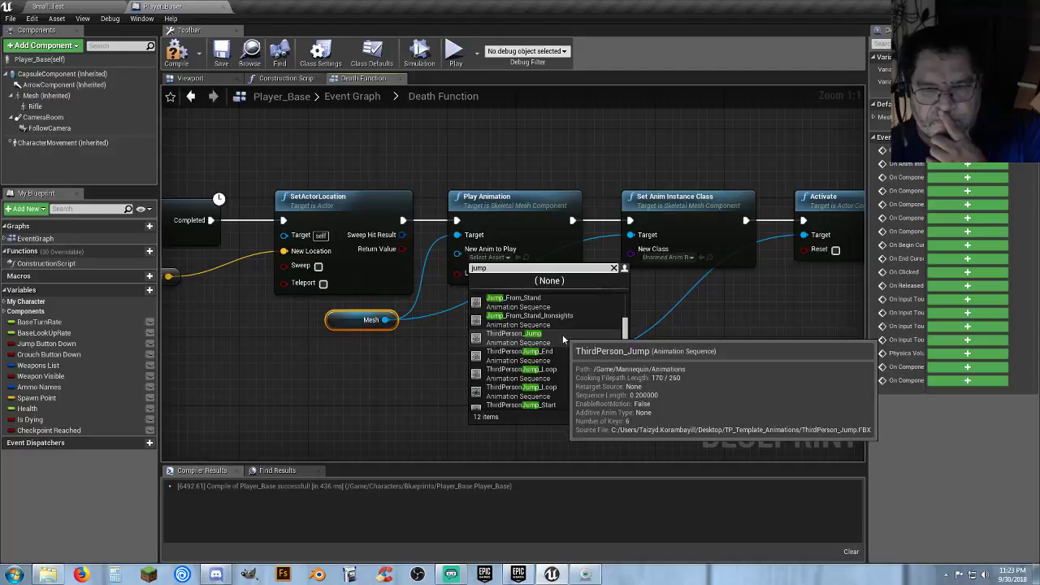
pyautogui.click(423, 388)
pyautogui.click(424, 388)
# - Assign the Unarmed_Jump animation from the level's asset browser to Play Animation's New Anim to Play in Player_Base's Death Function
pyautogui.click(91, 6)
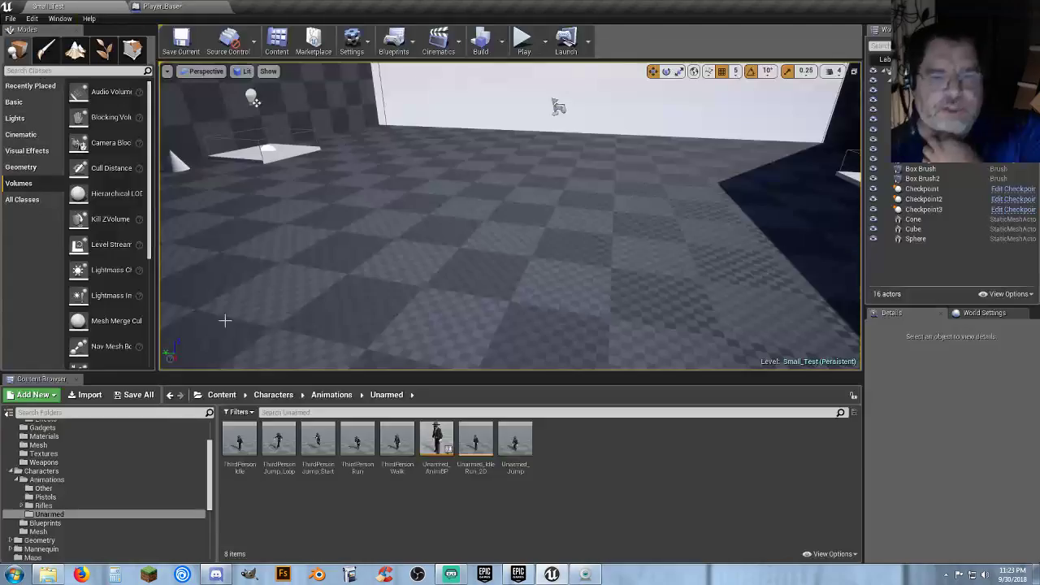
pyautogui.click(515, 451)
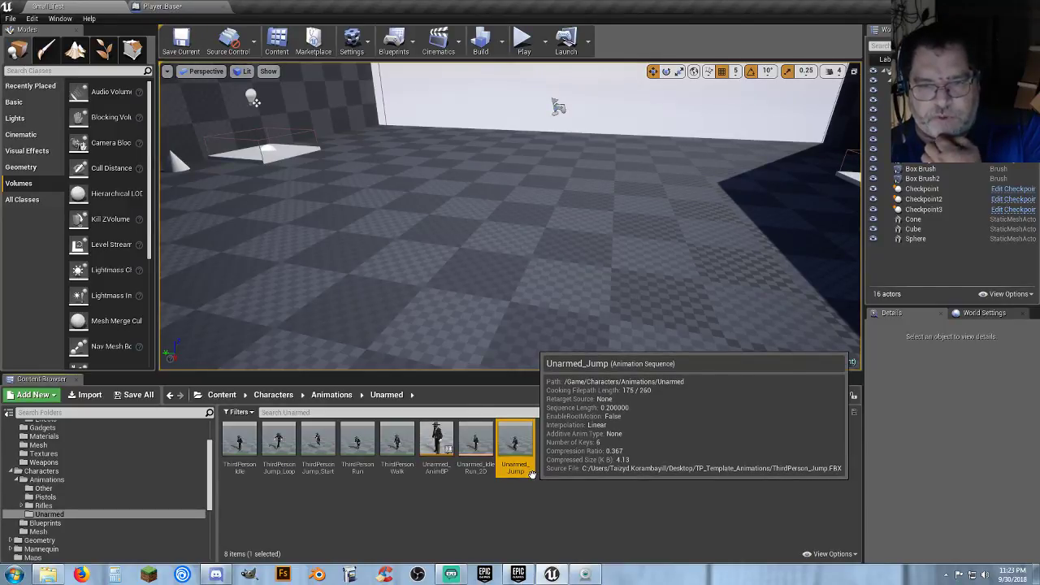
pyautogui.click(192, 7)
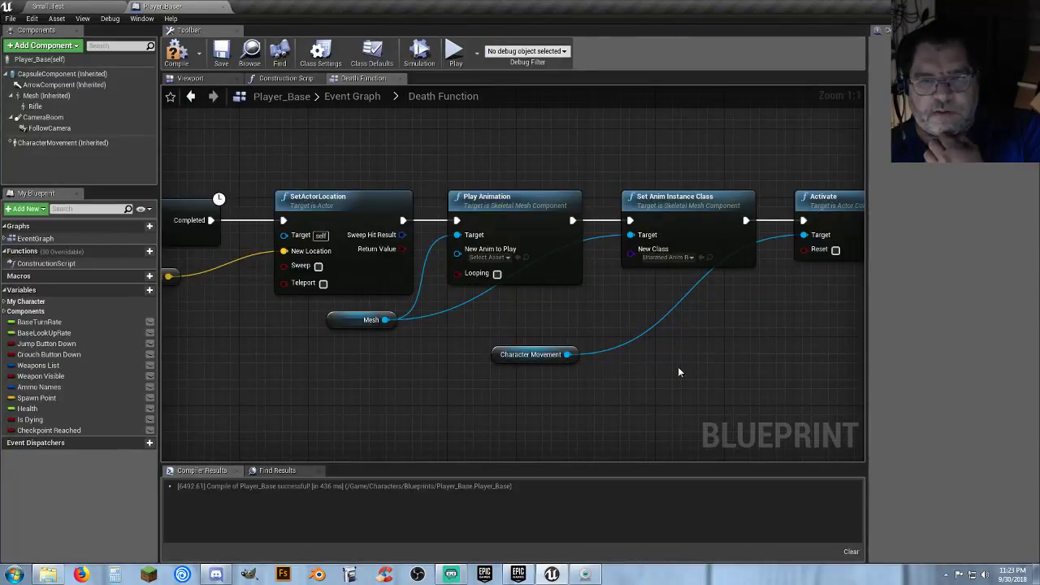
pyautogui.moveTo(677, 366); pyautogui.dragTo(561, 356, button='right')
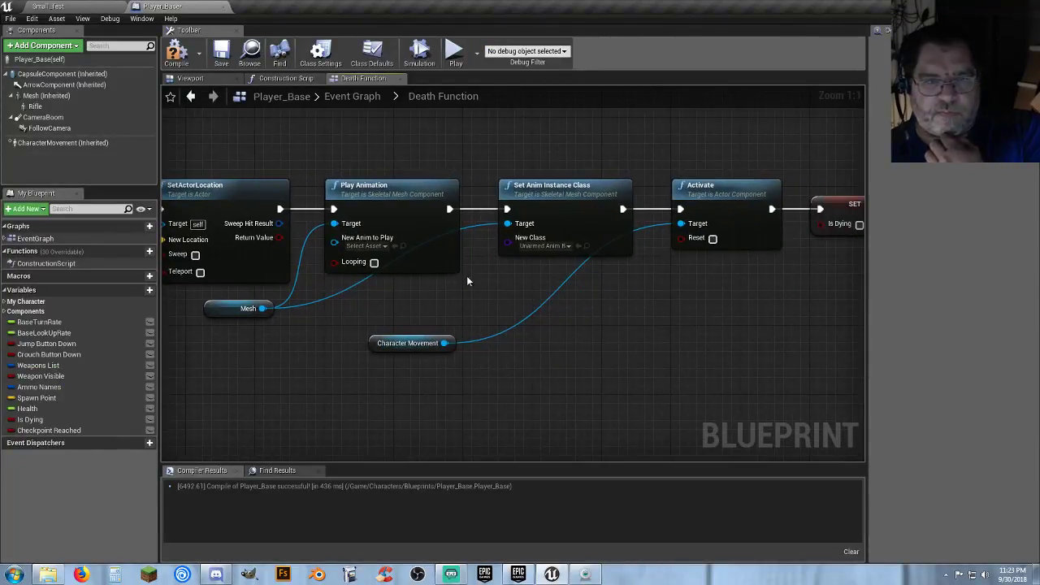
pyautogui.click(394, 246)
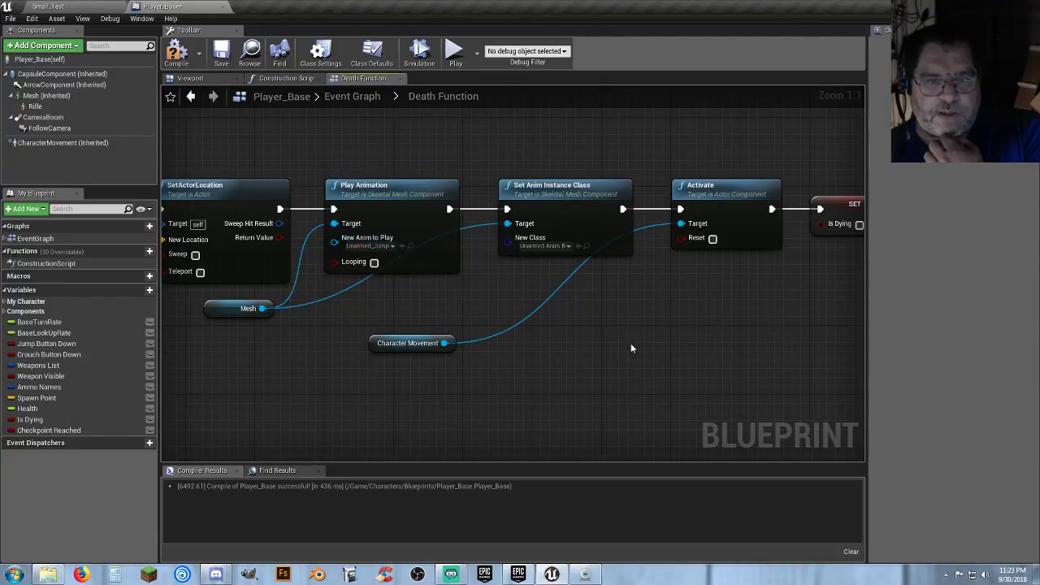
# - Shift Set Anim Instance Class and all nodes following it away from Play Animation to make room for another node
pyautogui.moveTo(630, 343); pyautogui.dragTo(421, 329, button='right')
pyautogui.moveTo(737, 262); pyautogui.dragTo(292, 172)
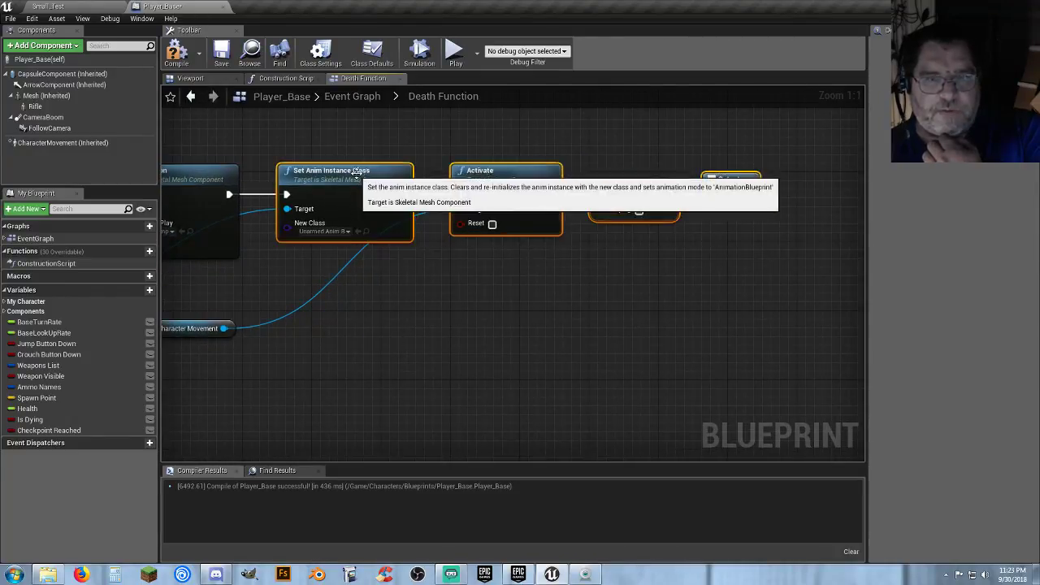
pyautogui.moveTo(377, 176); pyautogui.dragTo(531, 177)
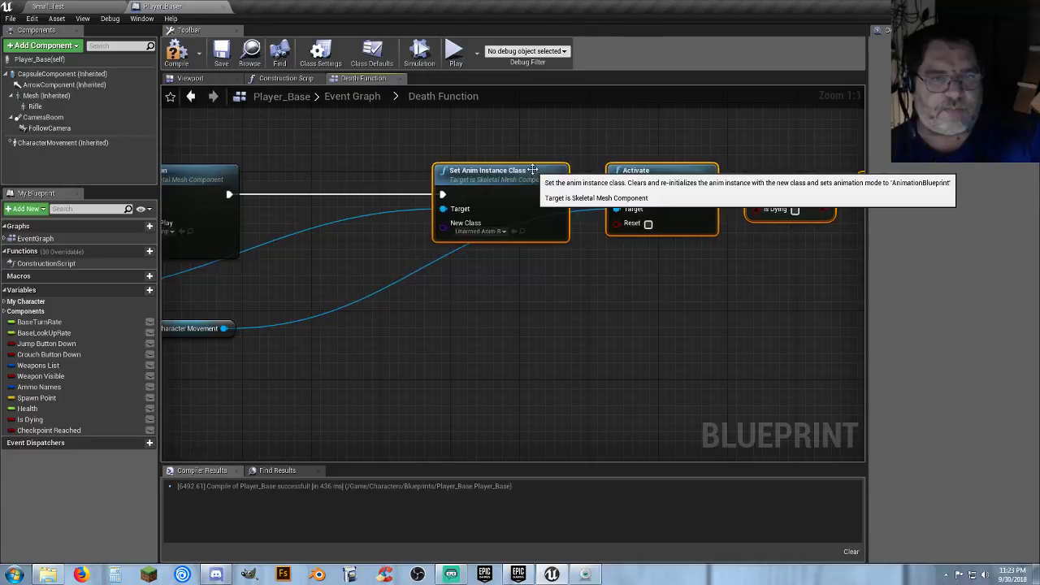
# - Insert a Delay node between Play Animation and Set Anim Instance Class, align it with them, and save Player_Base
pyautogui.moveTo(229, 193); pyautogui.dragTo(277, 195)
pyautogui.write('delay')
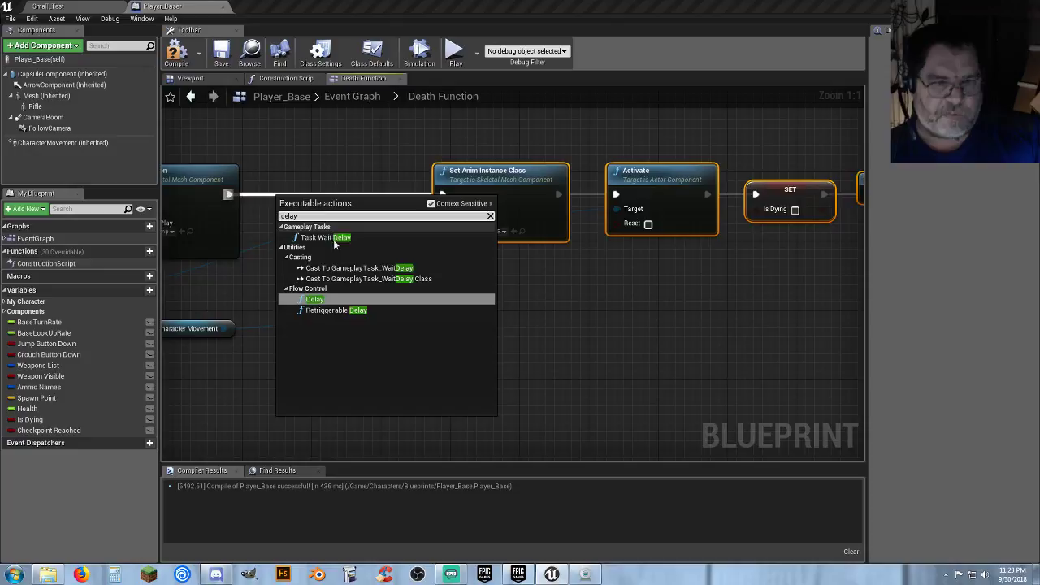
pyautogui.click(324, 298)
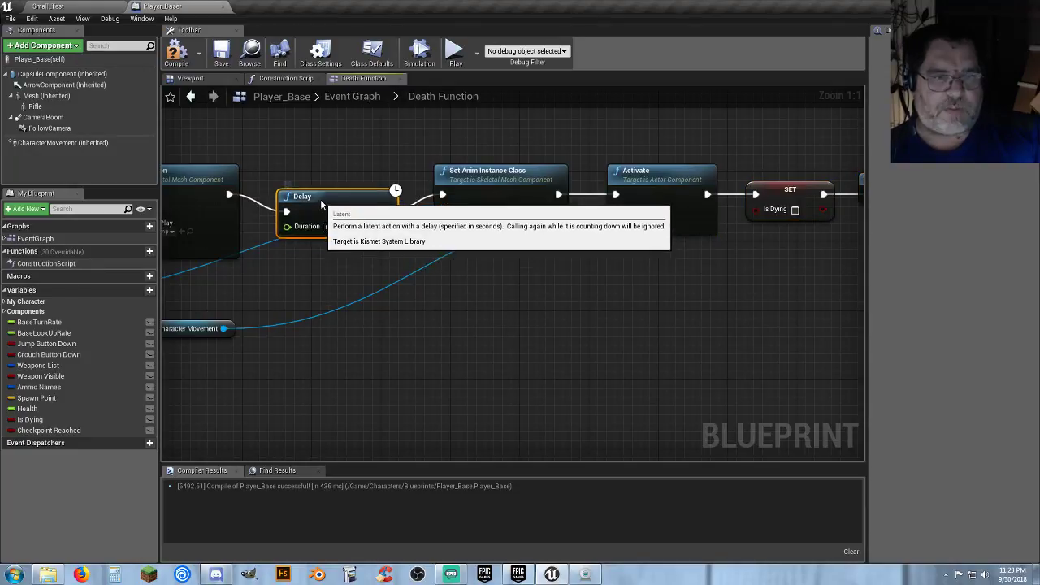
pyautogui.moveTo(322, 203); pyautogui.dragTo(325, 184)
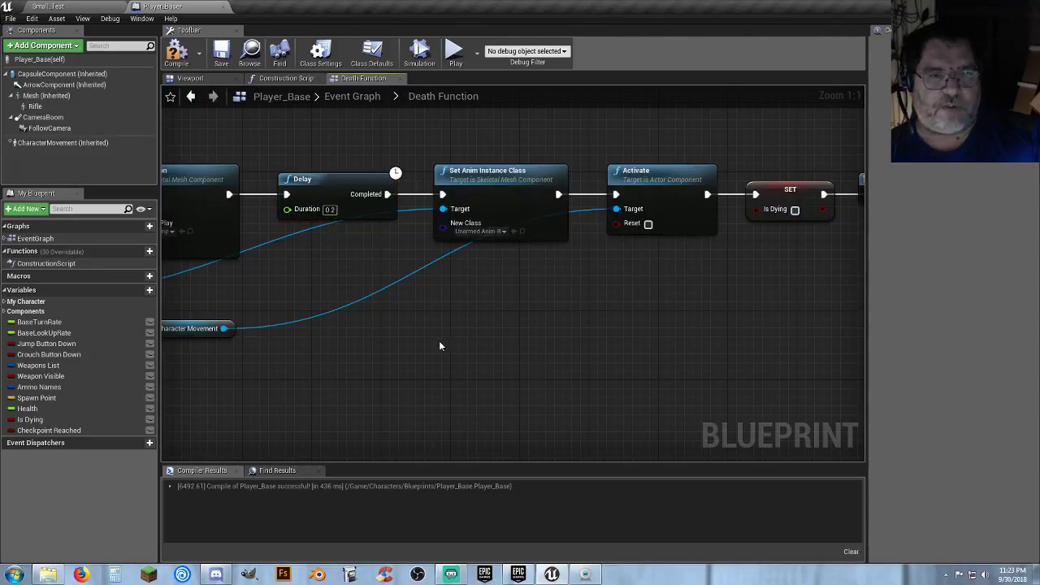
pyautogui.click(221, 54)
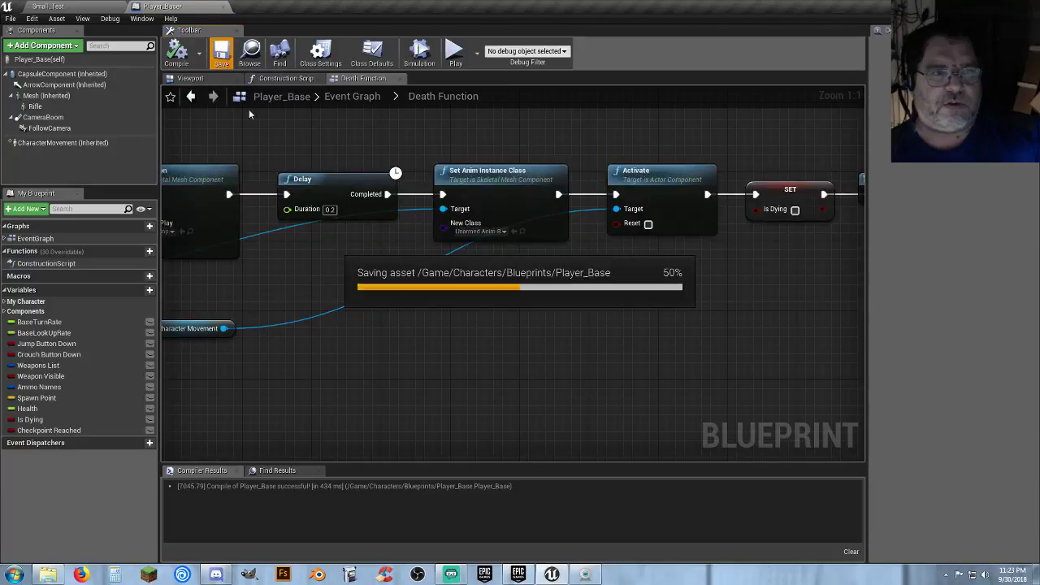
# - Play-test the Small_Test level to check the animation shown when the character respawns at a checkpoint, and stop the session
pyautogui.moveTo(303, 260); pyautogui.dragTo(455, 257, button='right')
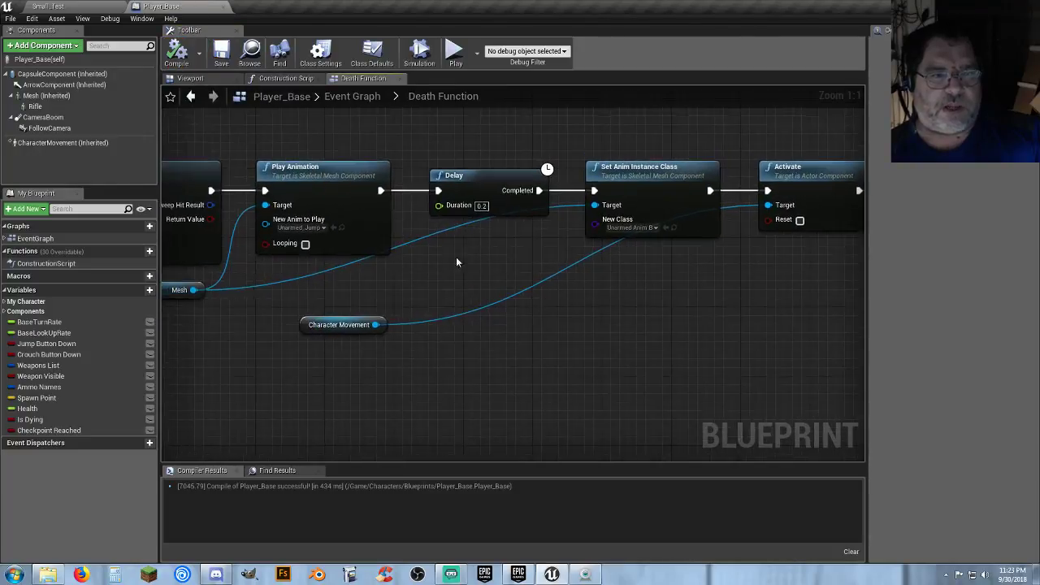
pyautogui.click(97, 8)
pyautogui.click(520, 34)
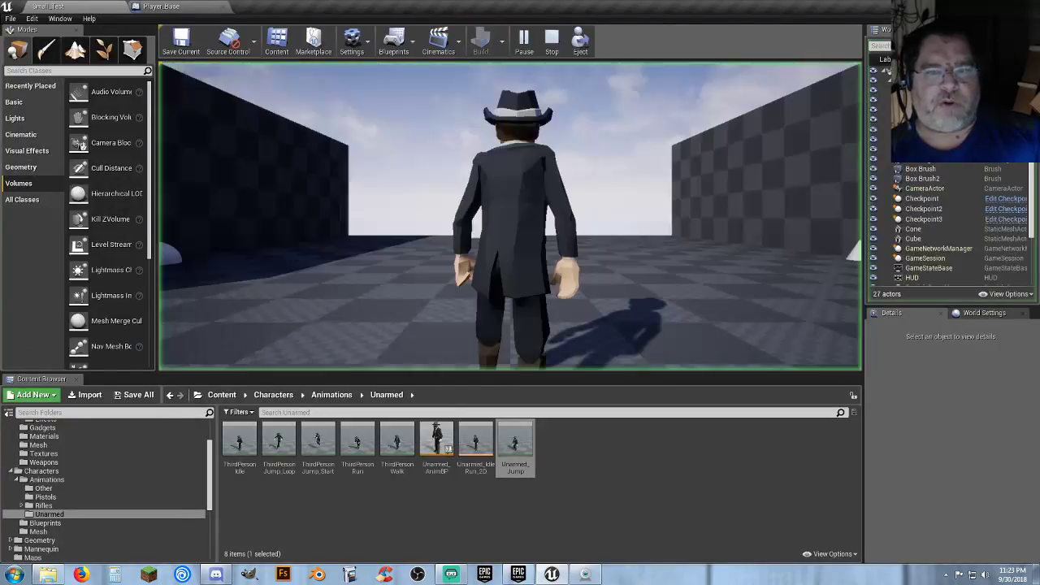
pyautogui.press('w')
pyautogui.press('r')
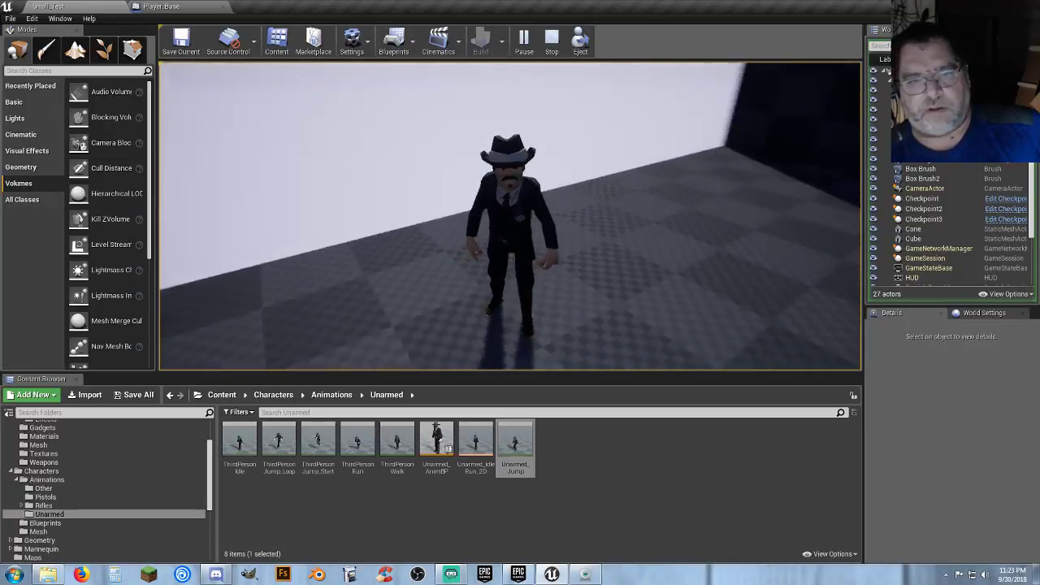
pyautogui.press('Escape')
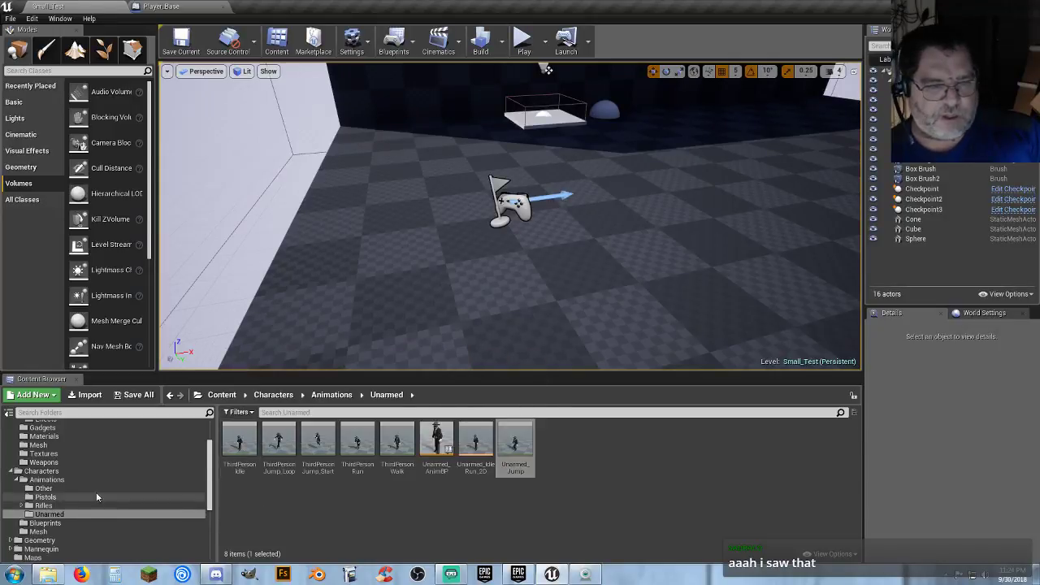
# - Set up a duplicate-and-retarget of AnimStarterPack's Prone_To_Stand animation with Polygon_Skeleton as the target skeleton
pyautogui.scroll(3, 54, 485)
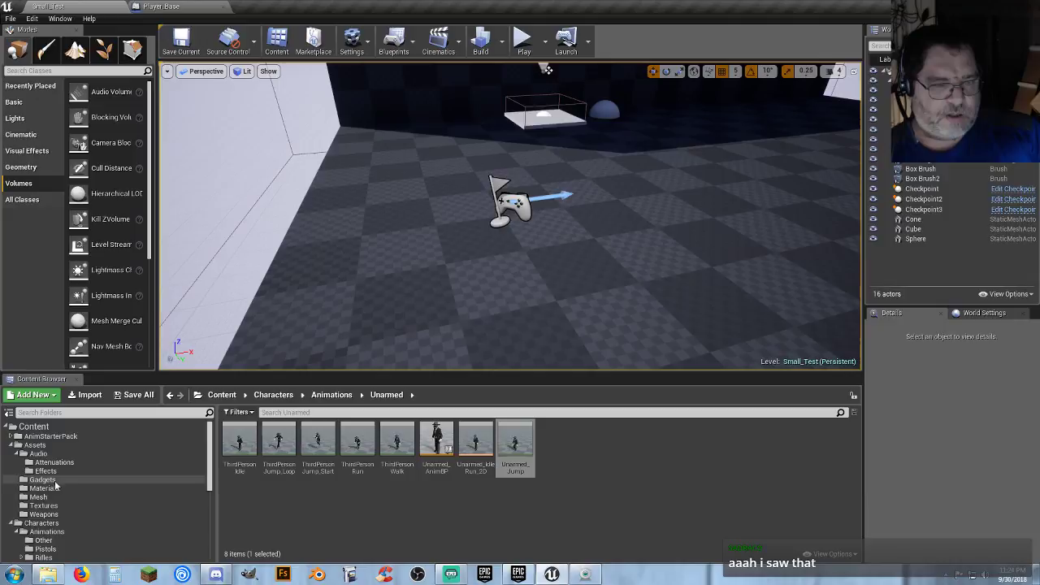
pyautogui.click(49, 436)
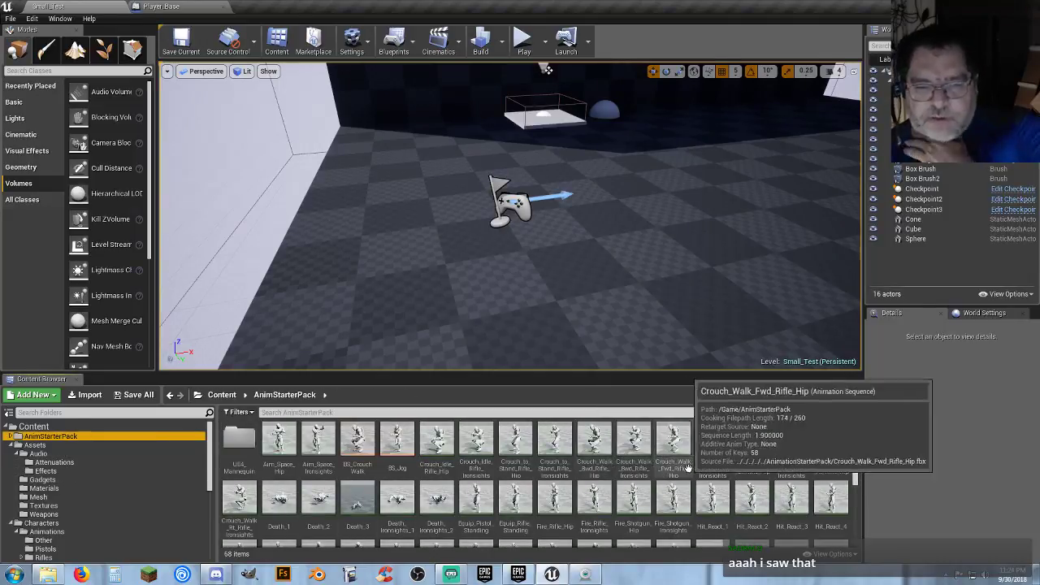
pyautogui.scroll(-2, 707, 465)
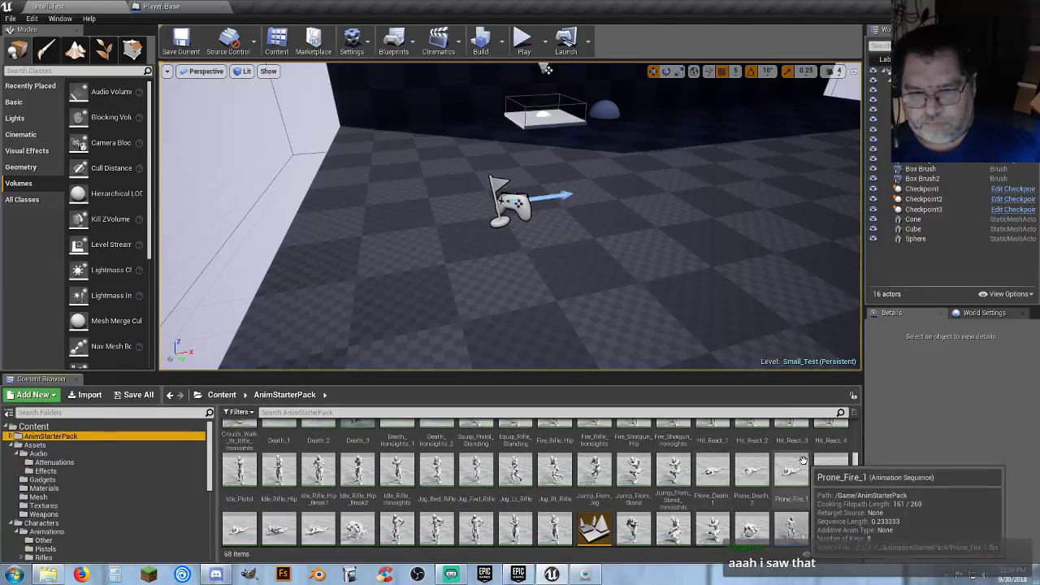
pyautogui.scroll(-2, 699, 471)
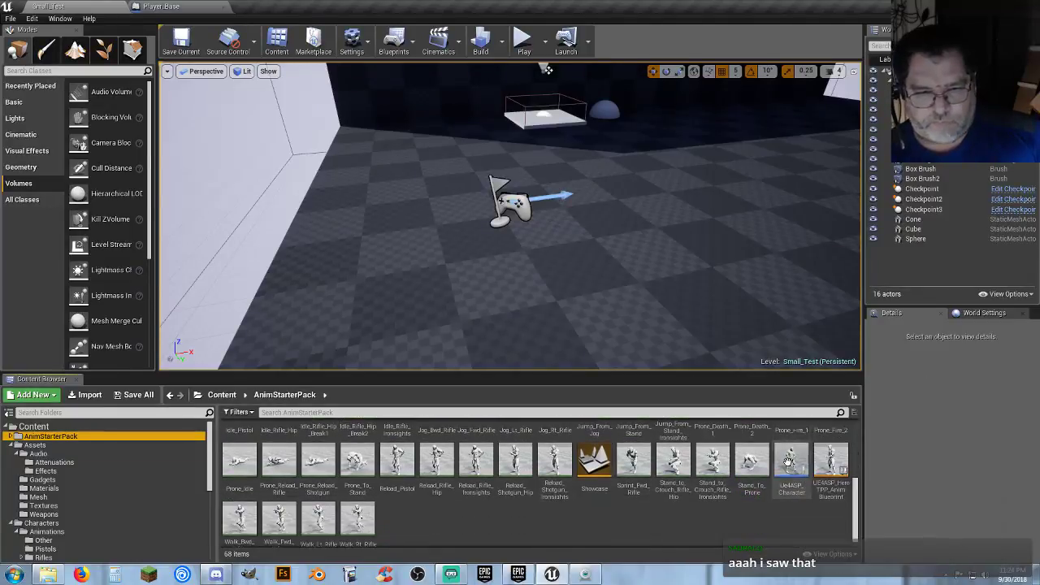
pyautogui.click(353, 483)
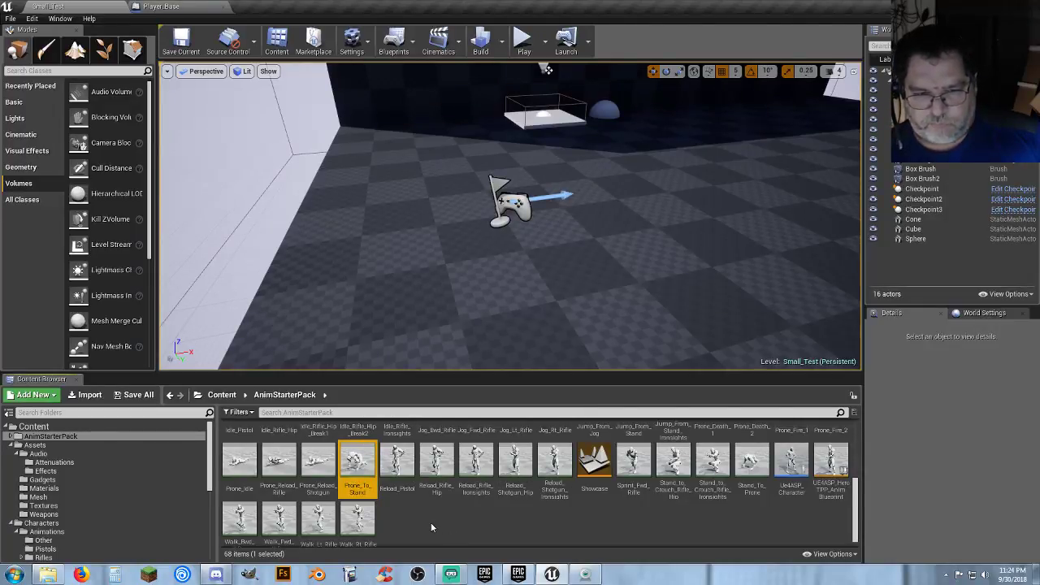
pyautogui.click(400, 488)
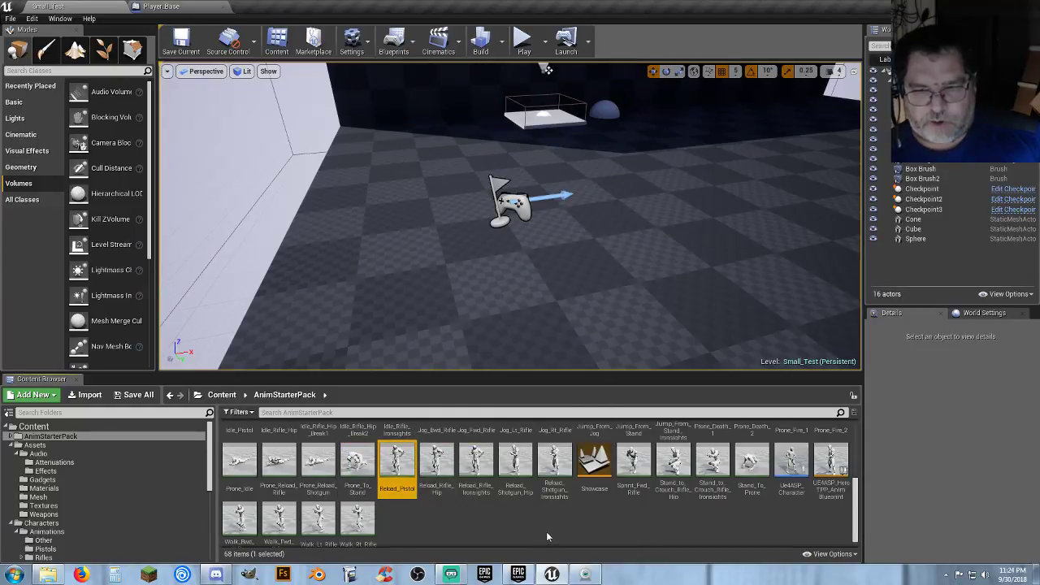
pyautogui.rightClick(360, 489)
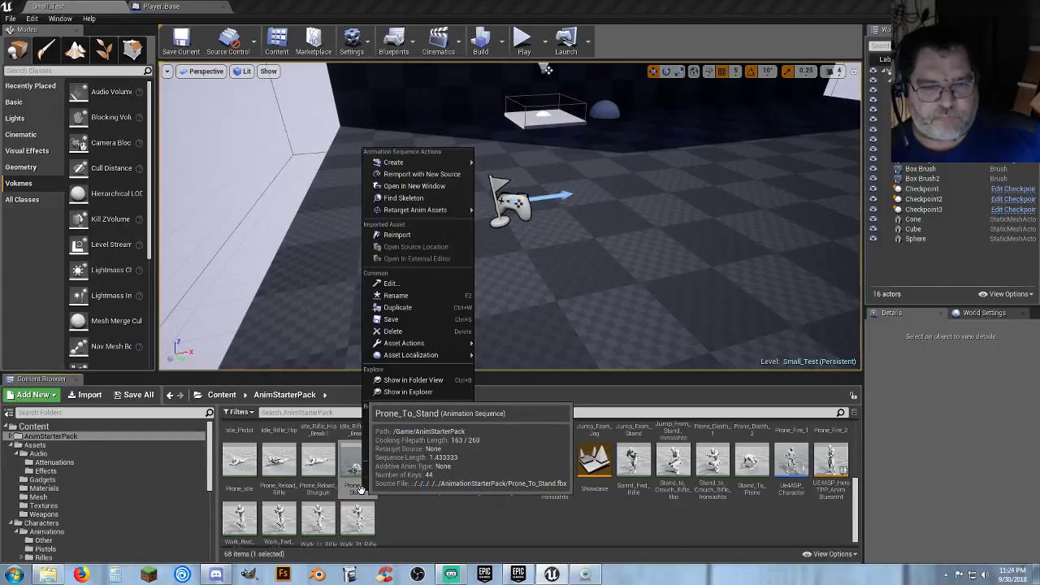
pyautogui.moveTo(429, 211)
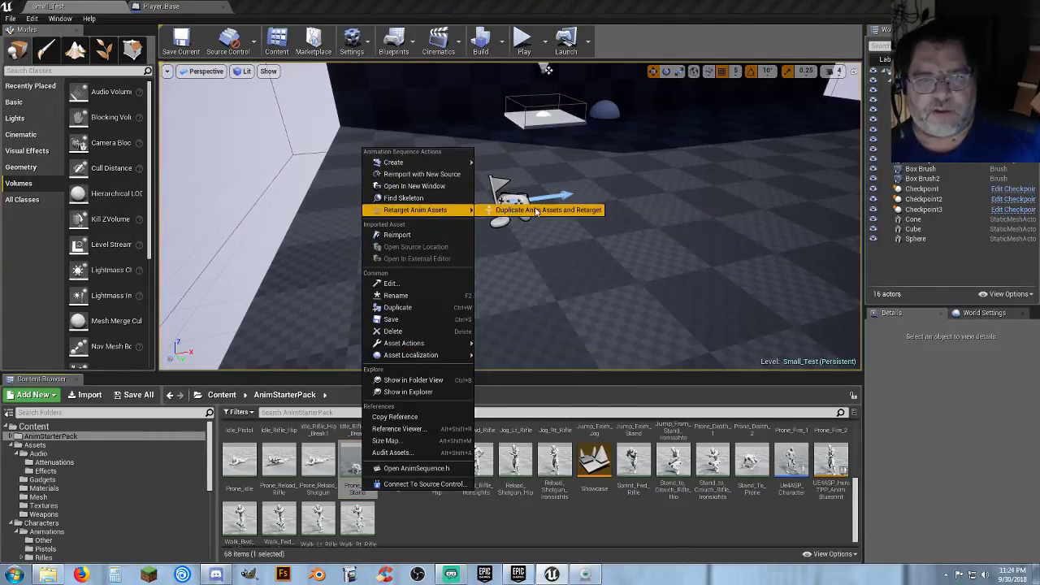
pyautogui.click(525, 210)
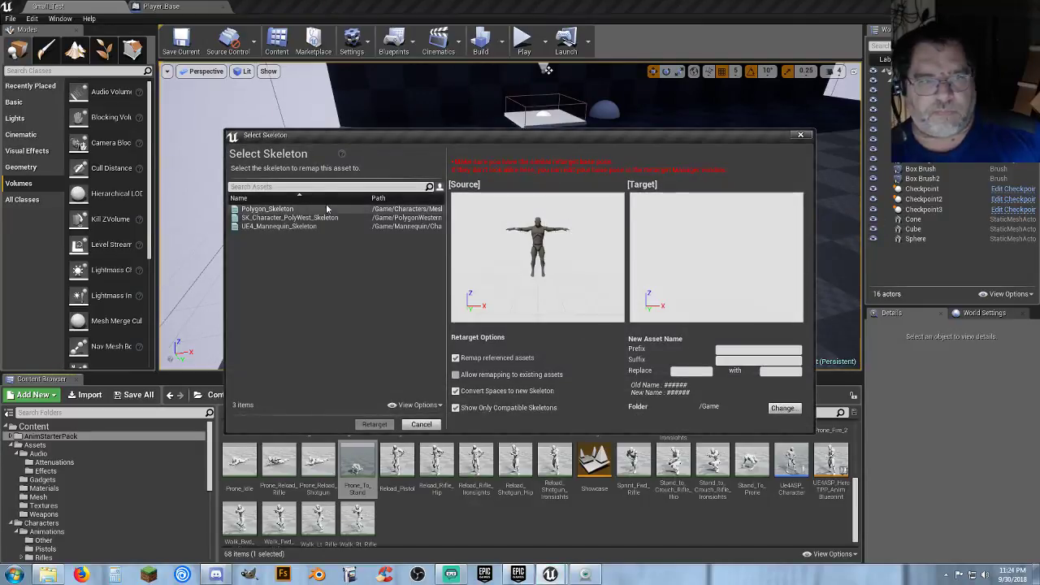
pyautogui.click(268, 208)
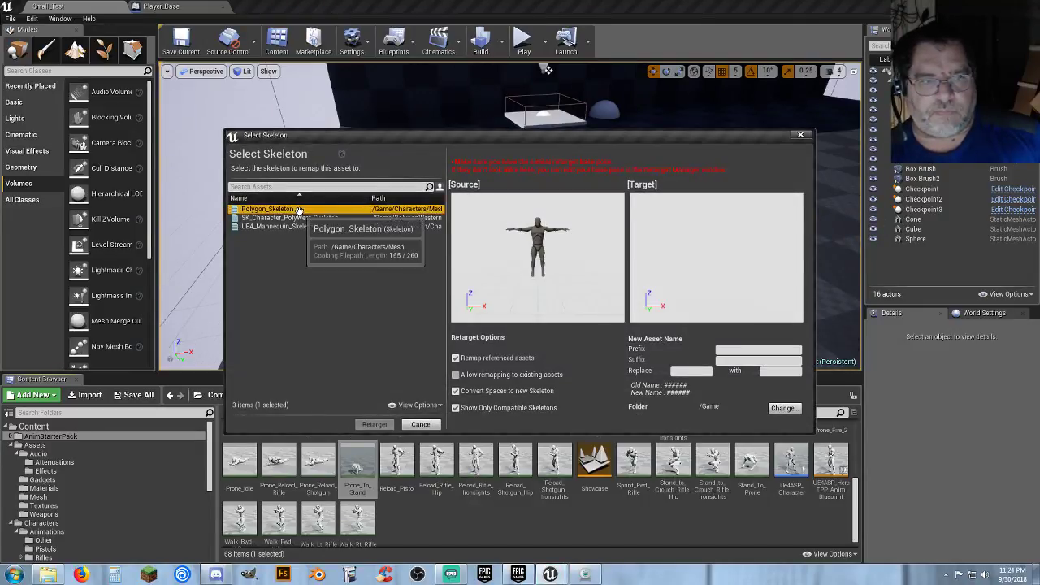
# - Set the output folder to /Game/Characters/Animations/Other and retarget the duplicated animation
pyautogui.click(777, 409)
pyautogui.click(411, 230)
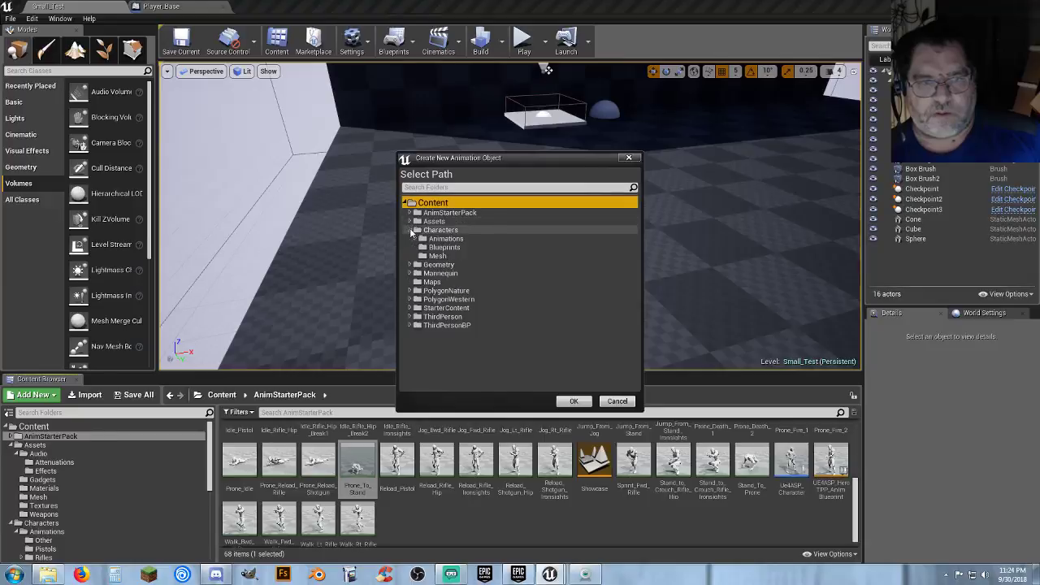
pyautogui.click(419, 240)
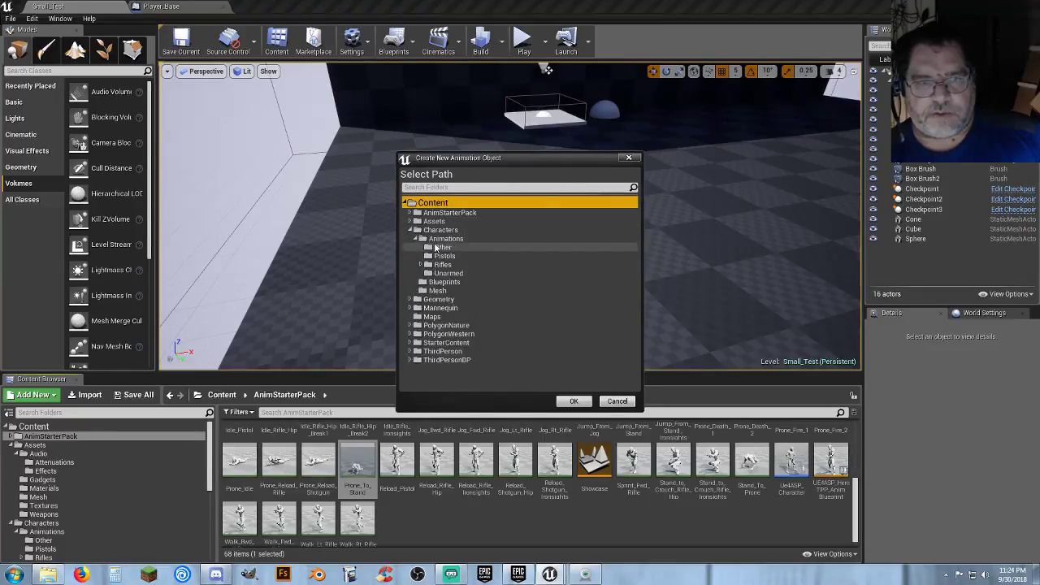
pyautogui.click(441, 247)
pyautogui.click(573, 403)
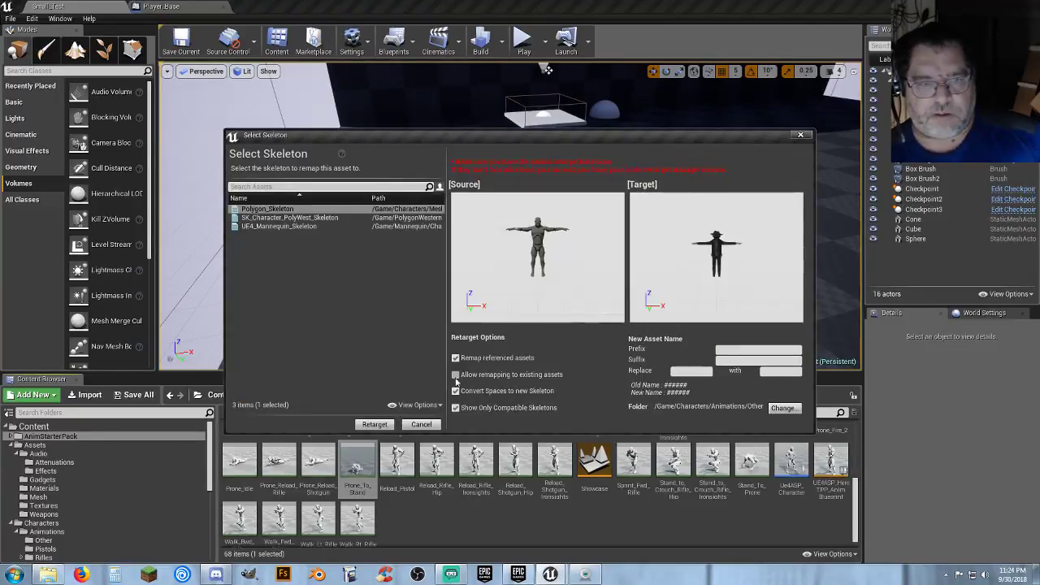
pyautogui.click(375, 424)
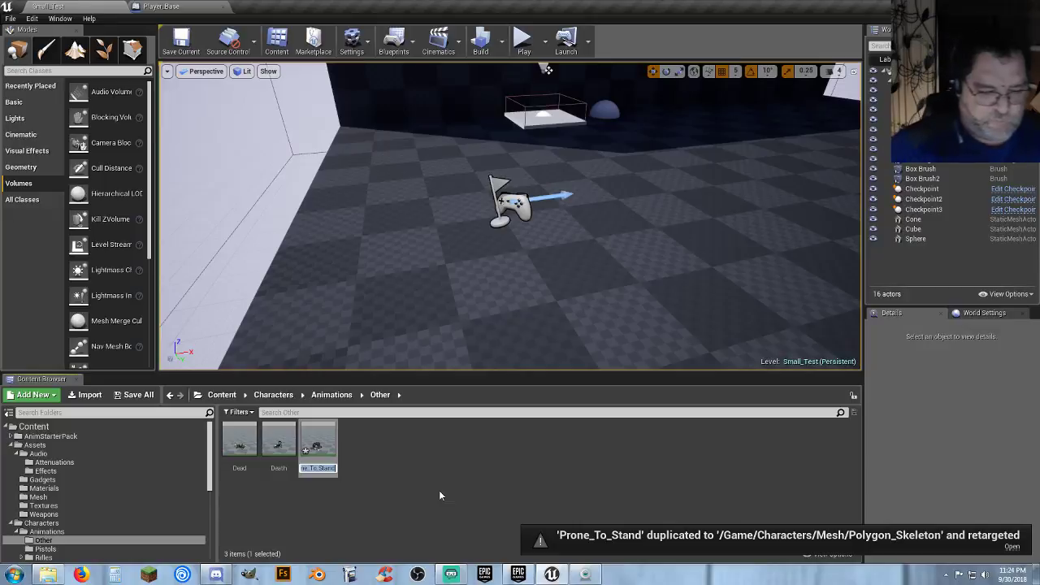
# - Rename the retargeted Prone_To_Stand copy to GetUp, and open it to preview the motion before closing it
pyautogui.write('GetU')
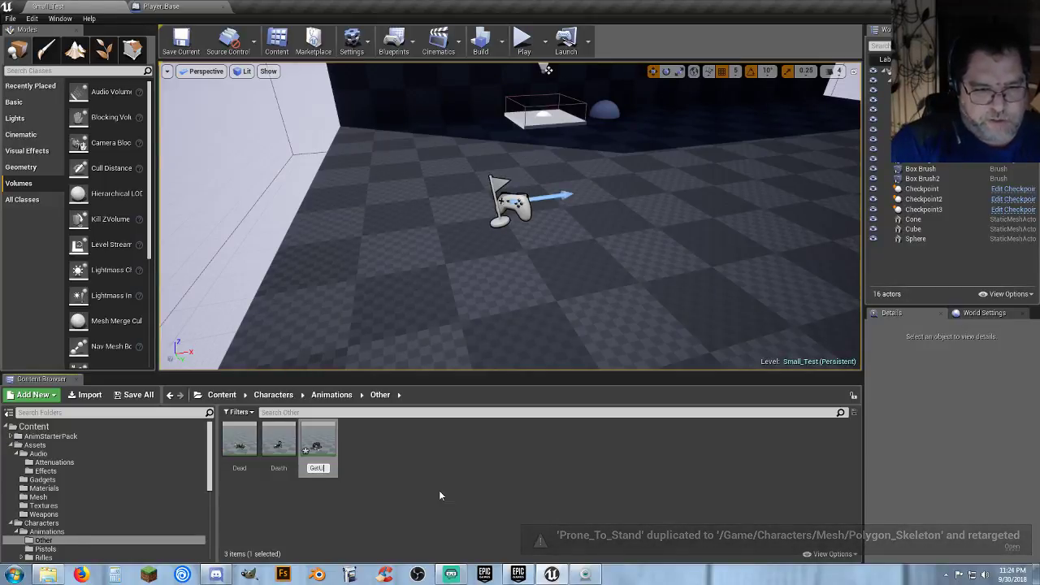
pyautogui.write('p')
pyautogui.press('Return')
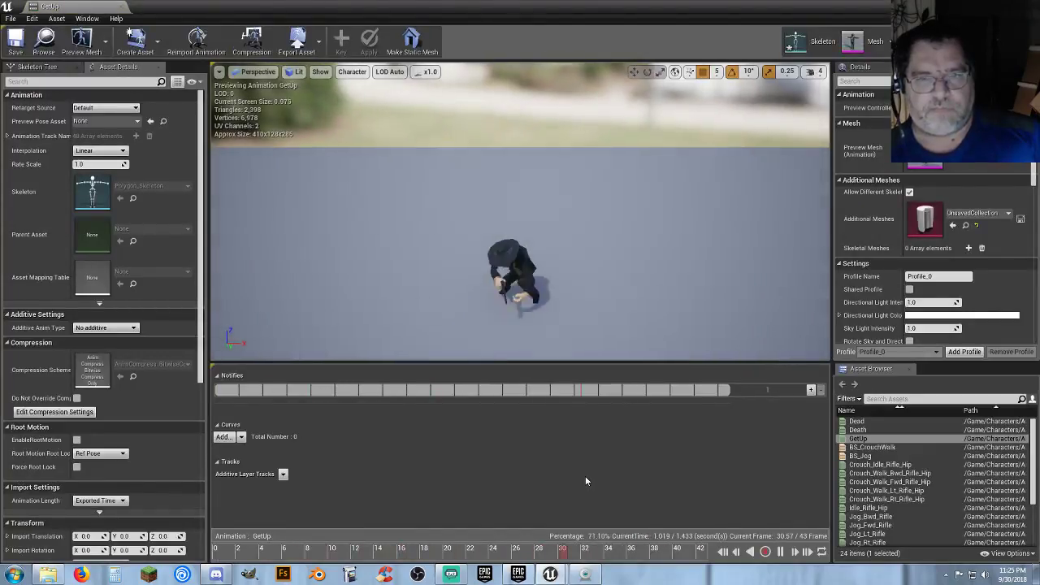
pyautogui.click(119, 6)
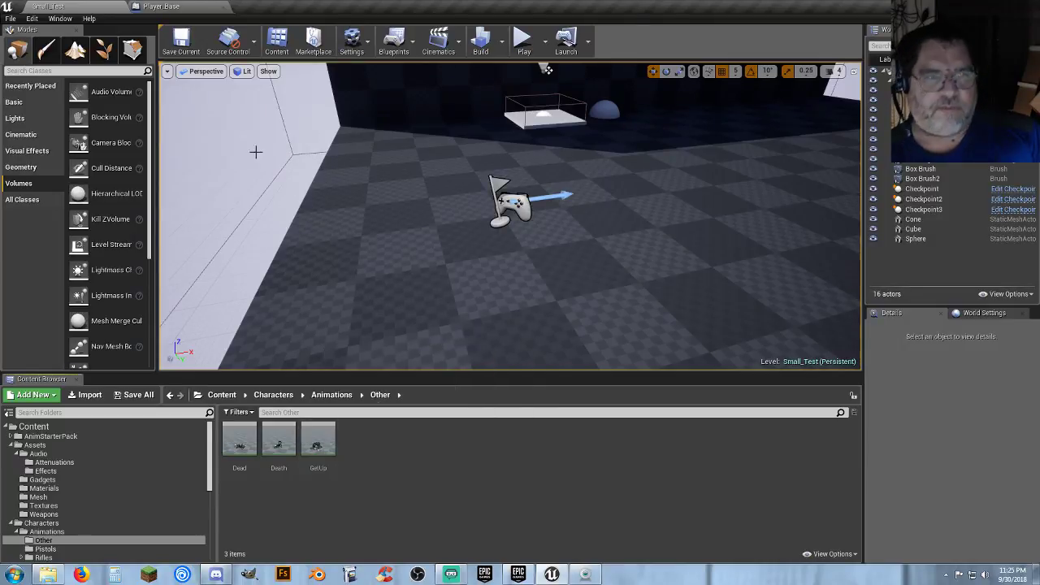
# - Set the duration of the Delay between Play Animation and Set Anim Instance Class in Player_Base's Death Function to 1.433333
pyautogui.click(198, 10)
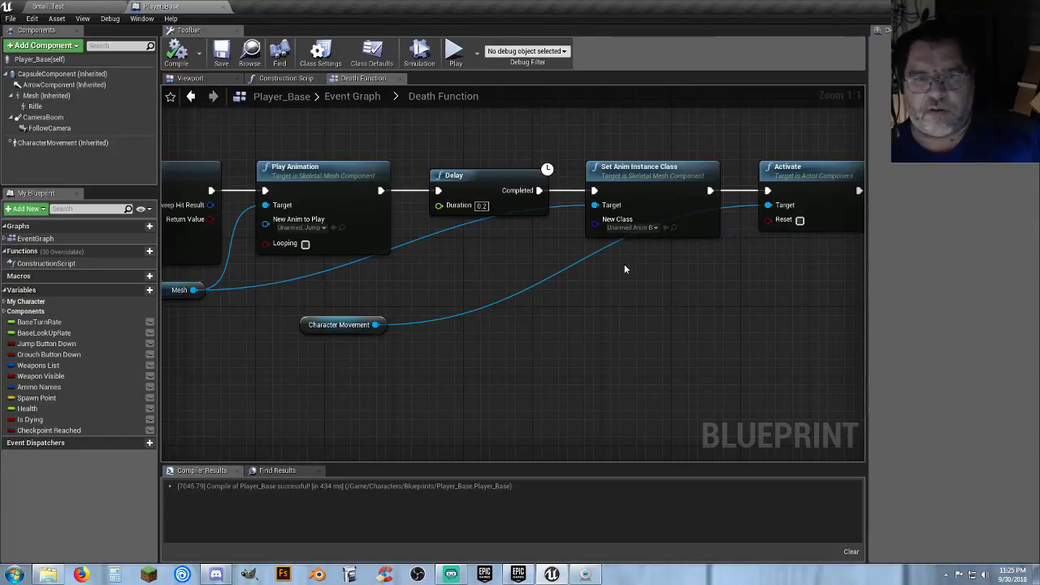
pyautogui.click(482, 206)
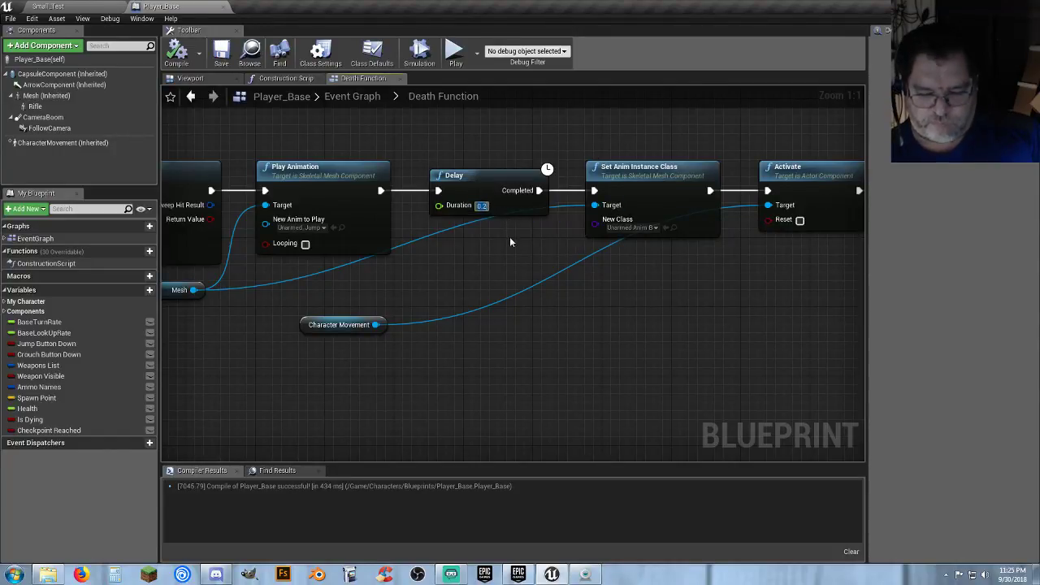
pyautogui.write('1')
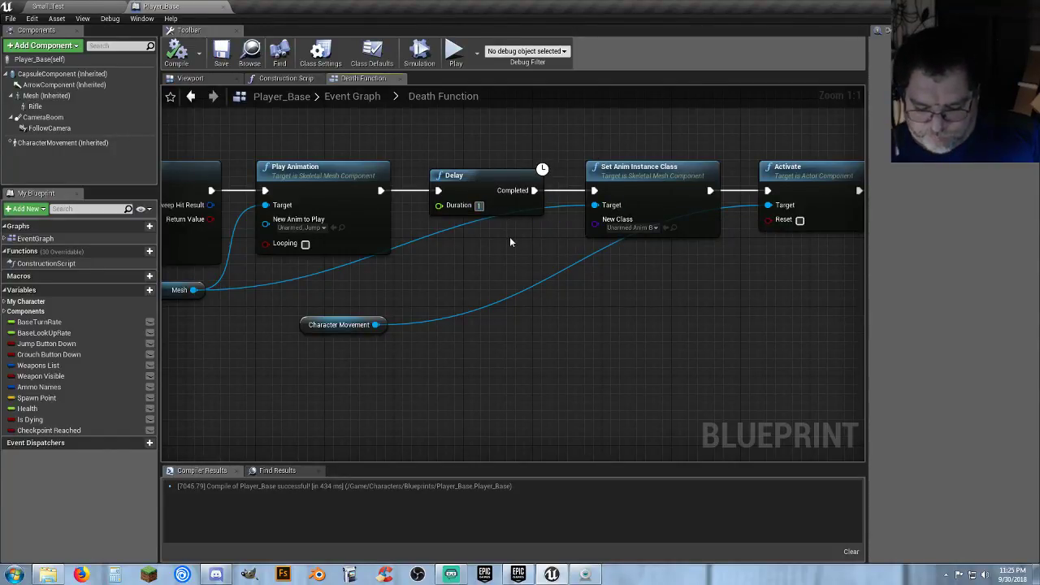
pyautogui.write('.433333')
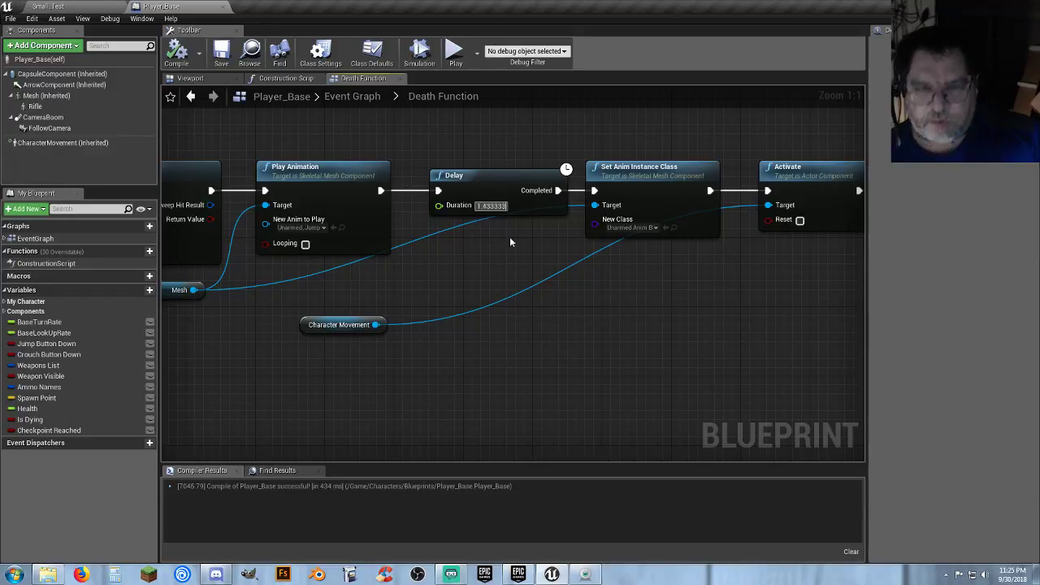
pyautogui.click(535, 237)
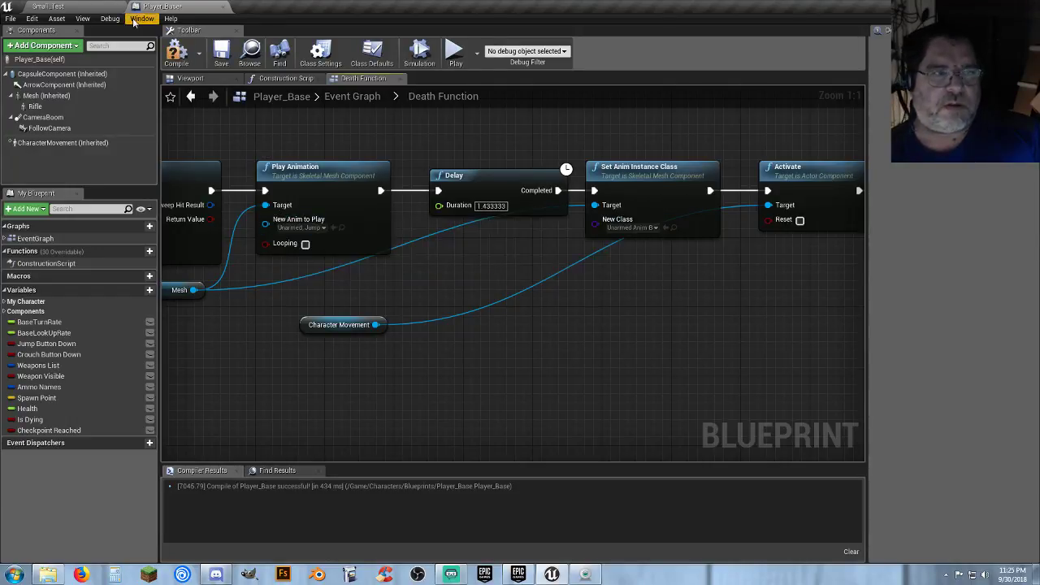
# - Assign the GetUp animation as the new anim of the Play Animation node, and compile and save Player_Base
pyautogui.click(104, 6)
pyautogui.click(318, 443)
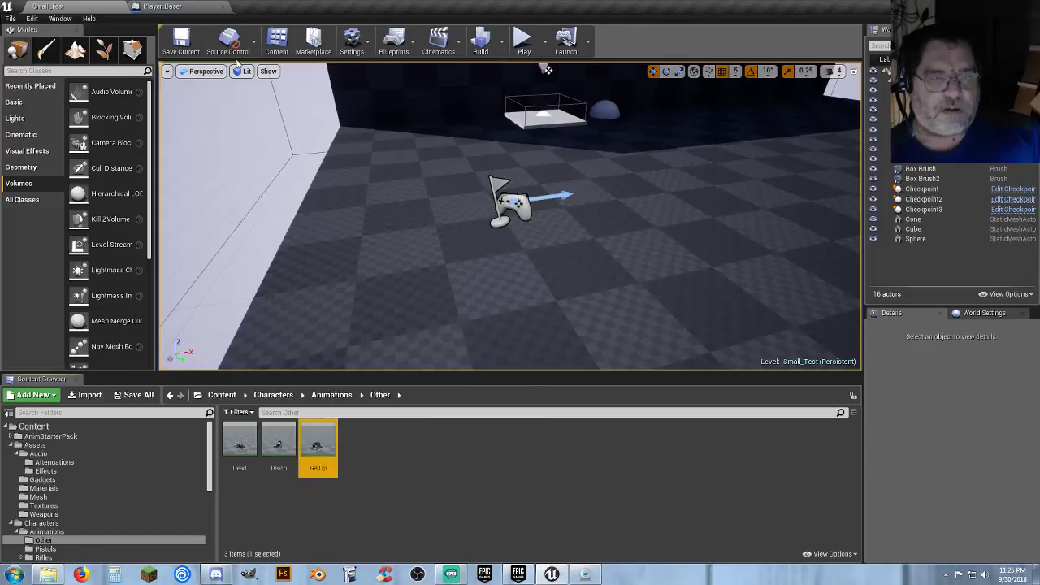
pyautogui.click(163, 6)
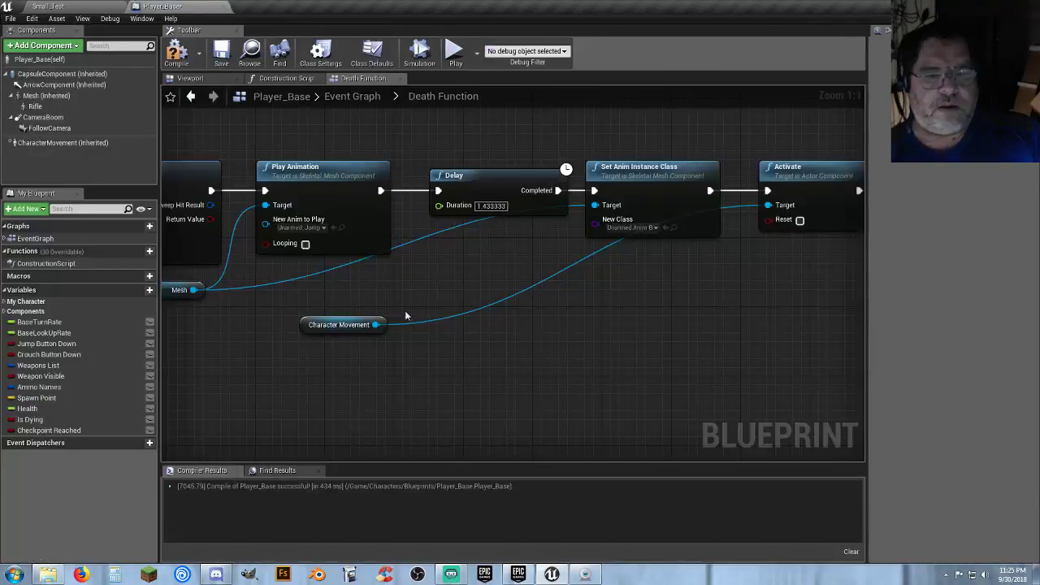
pyautogui.click(334, 228)
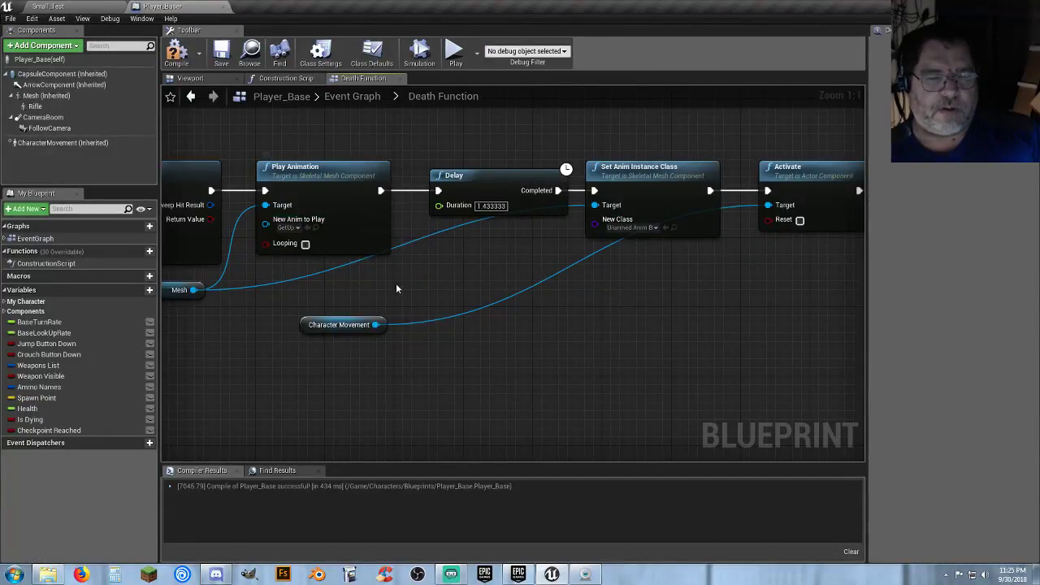
pyautogui.click(176, 52)
pyautogui.click(221, 54)
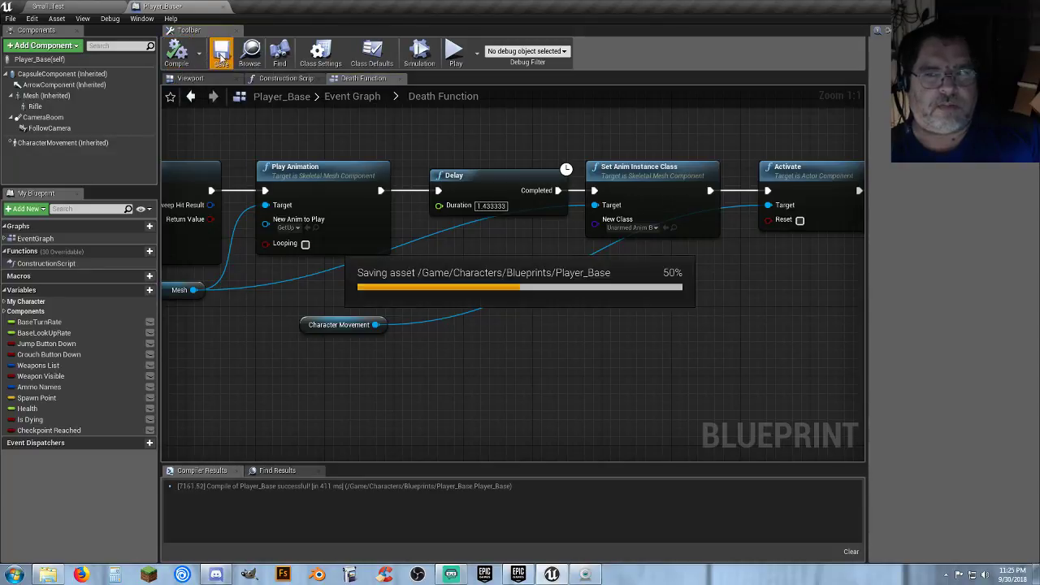
# - Play-test the Small_Test level and trigger the character's death before any checkpoint to check the get-up animation on respawn
pyautogui.click(57, 7)
pyautogui.click(525, 39)
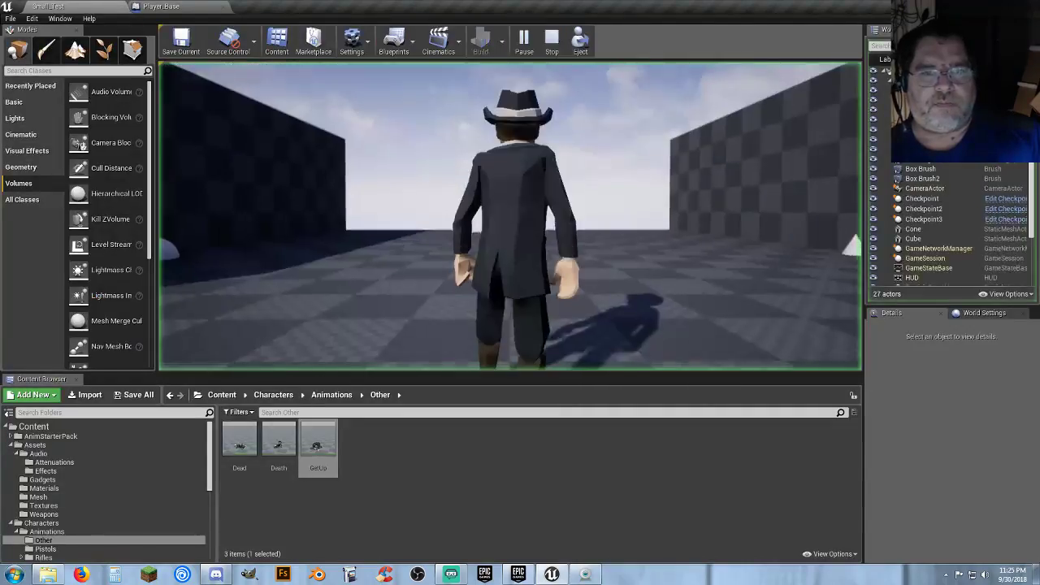
pyautogui.press('w')
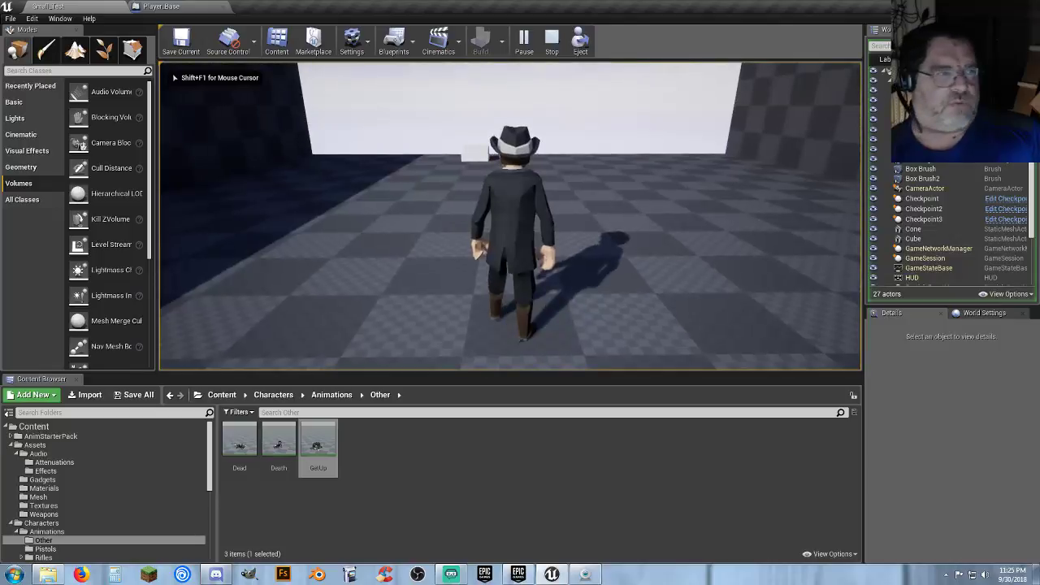
pyautogui.press('k')
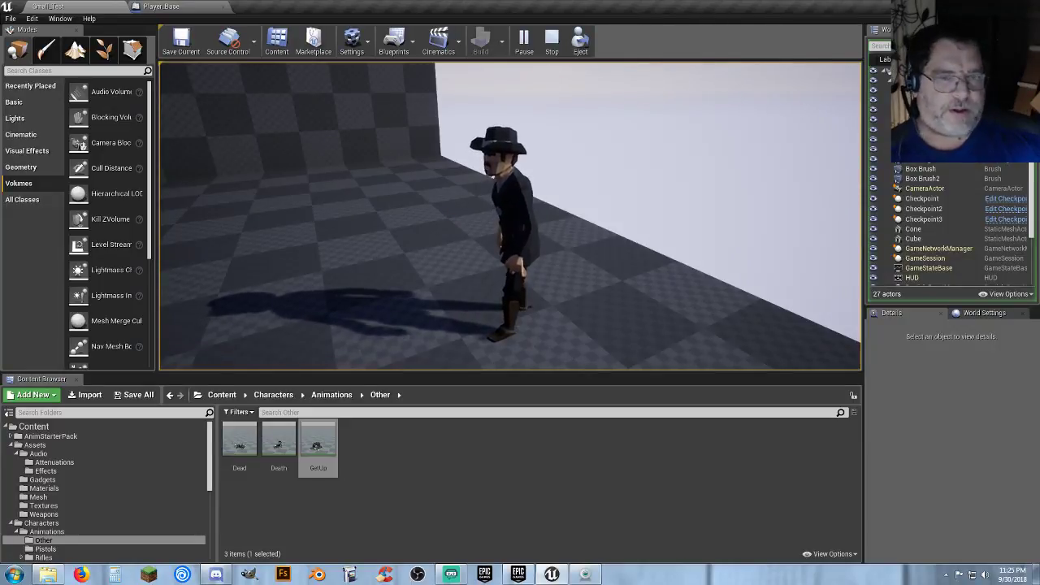
# - Run through the checkpoints by the cone and the cube, and trigger the character's death to check the respawn
pyautogui.press('w')
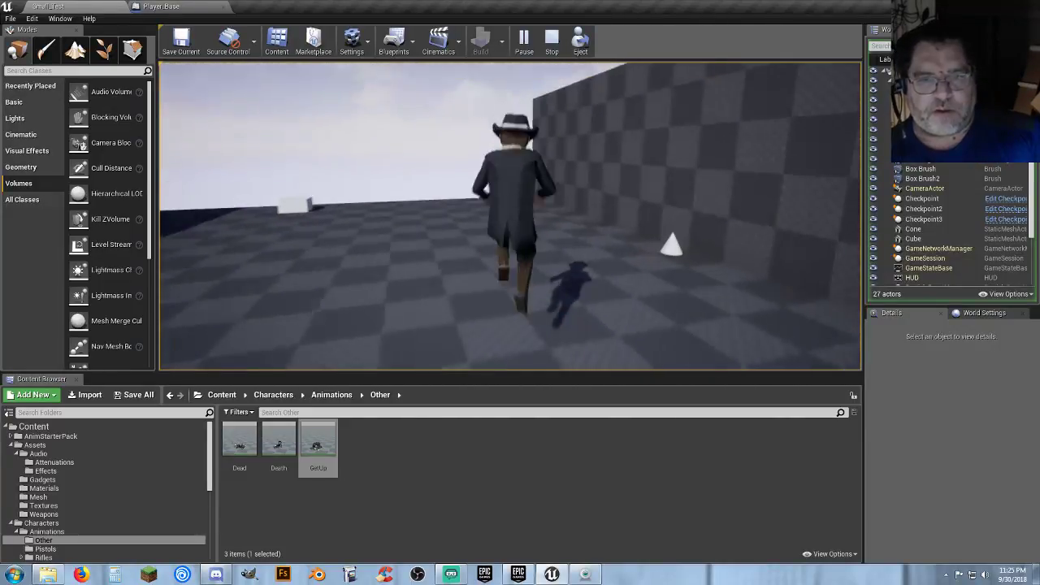
pyautogui.press('a')
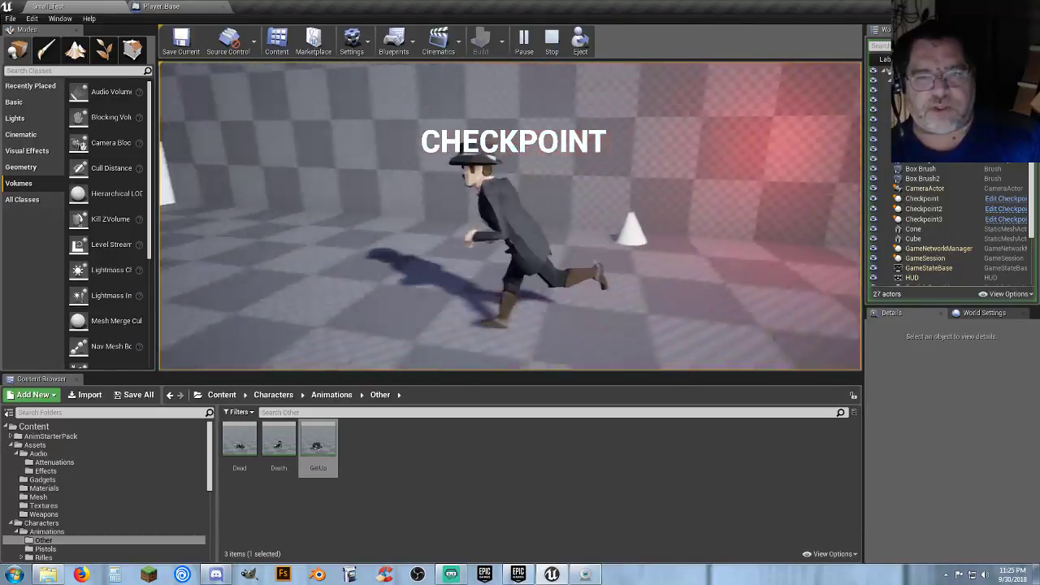
pyautogui.press('d')
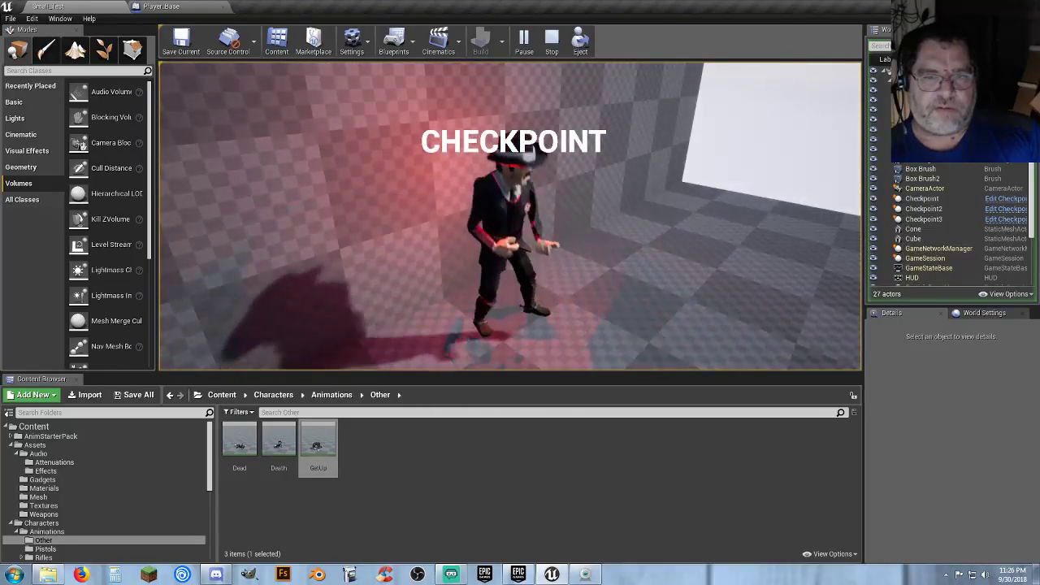
pyautogui.press('w')
pyautogui.press('w')
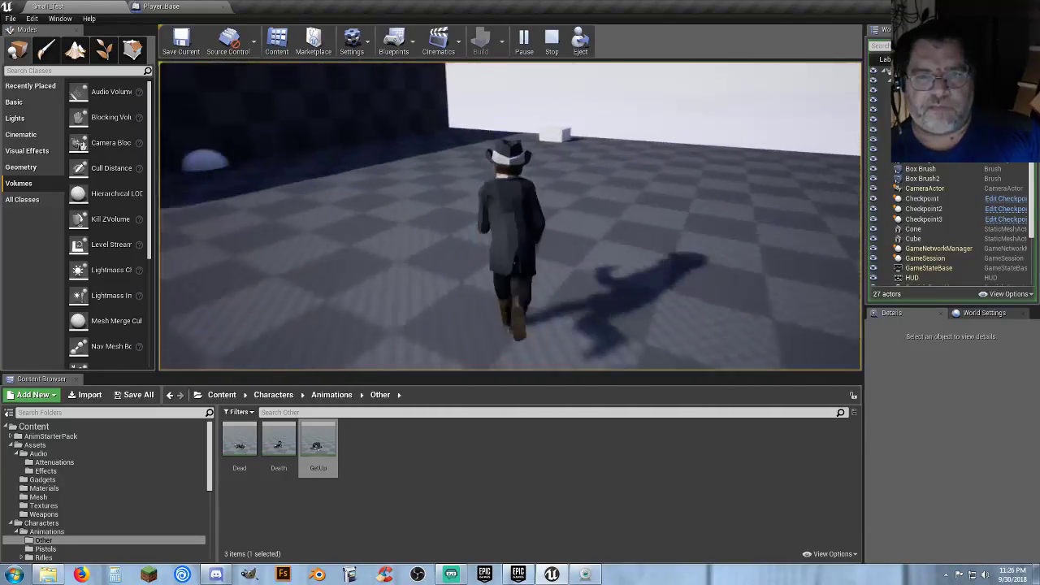
pyautogui.press('w')
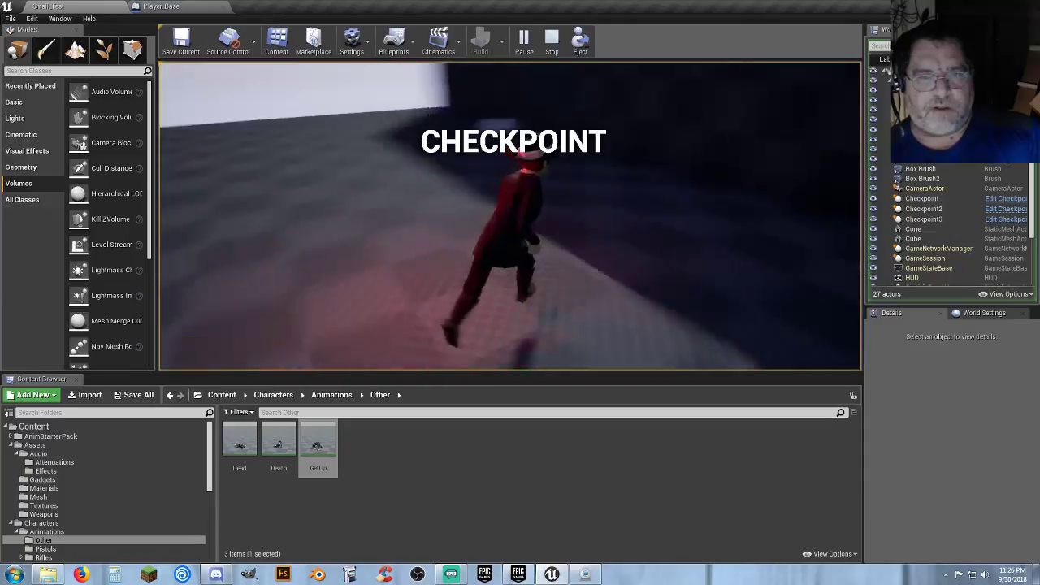
pyautogui.press('k')
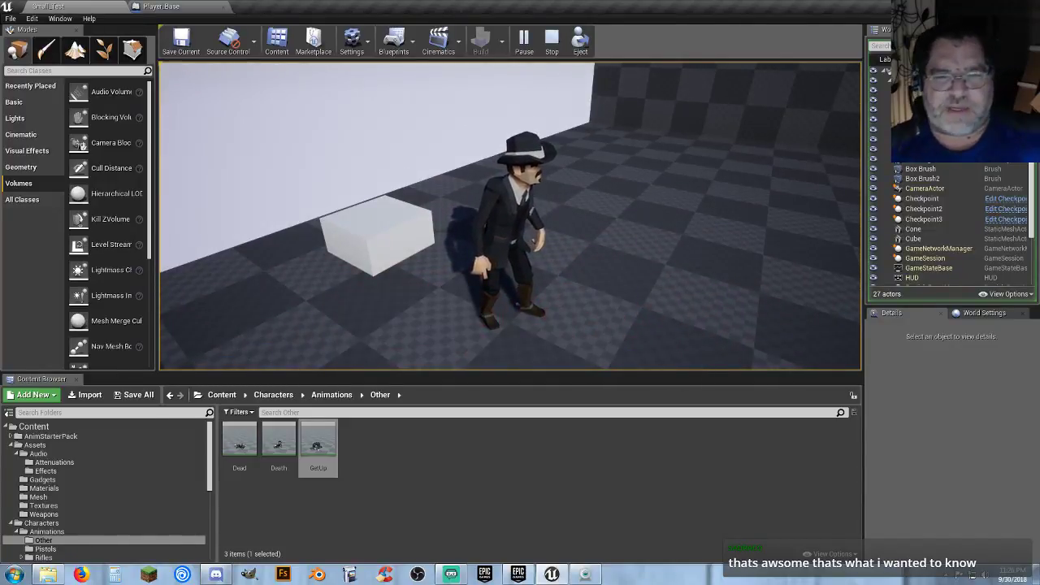
# - Run to the checkpoint by the sphere and trigger the character's death to check the respawn there
pyautogui.press('w')
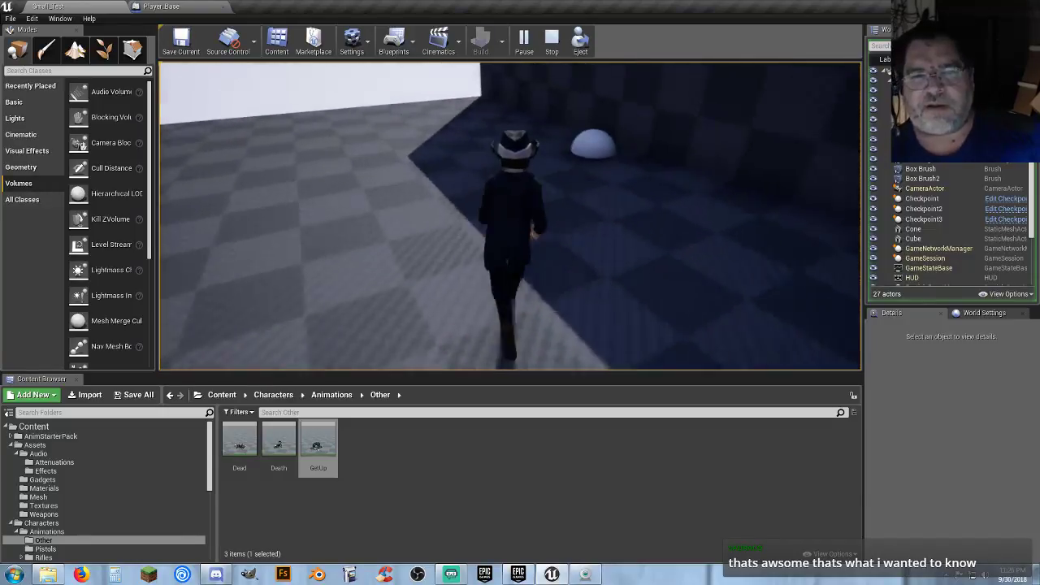
pyautogui.press('s')
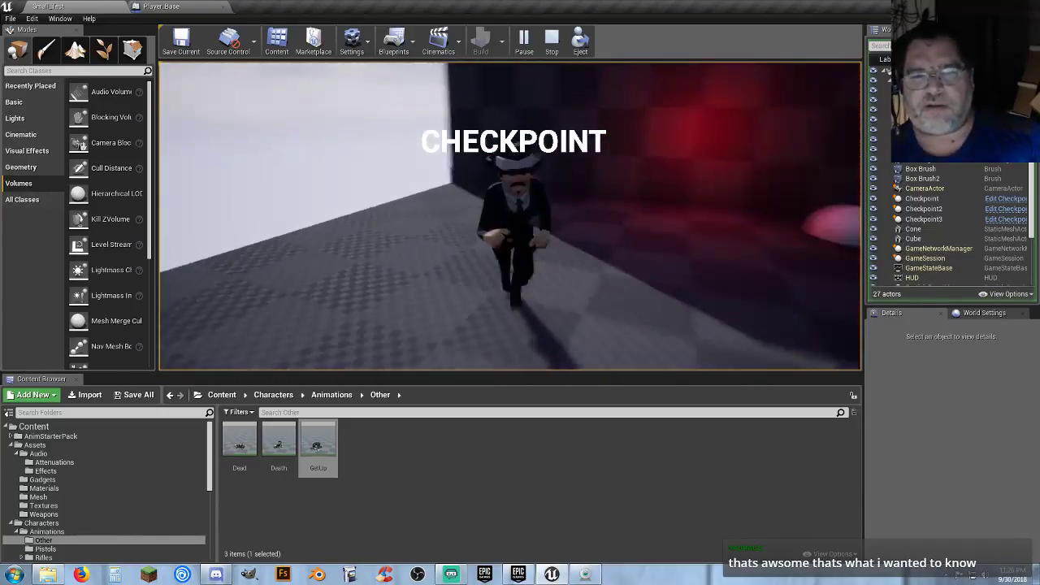
pyautogui.press('k')
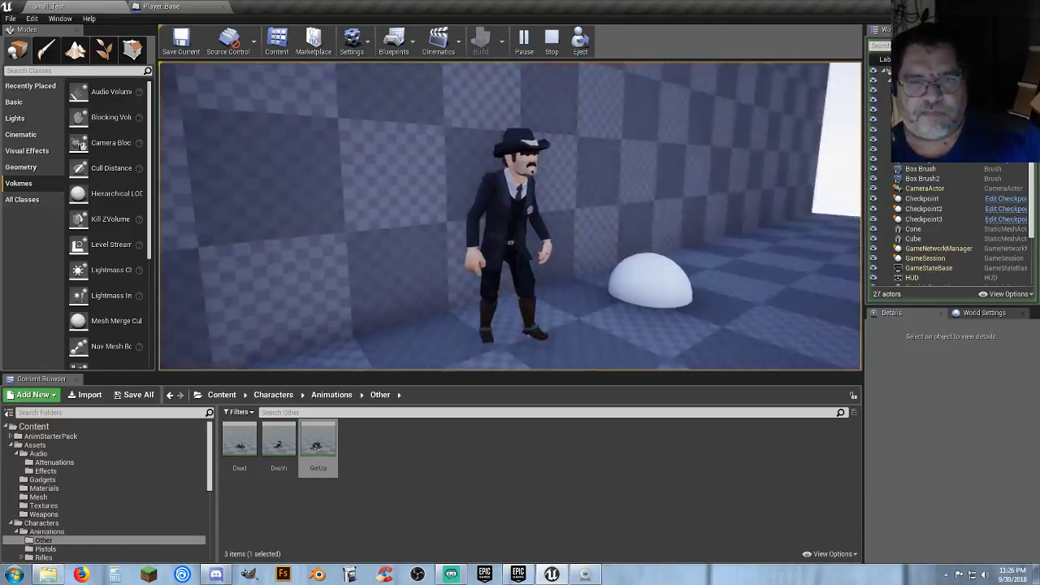
# - Run and jump around the level after the respawn to check the character's movement, and re-enter the sphere's checkpoint
pyautogui.press('w')
pyautogui.press('w')
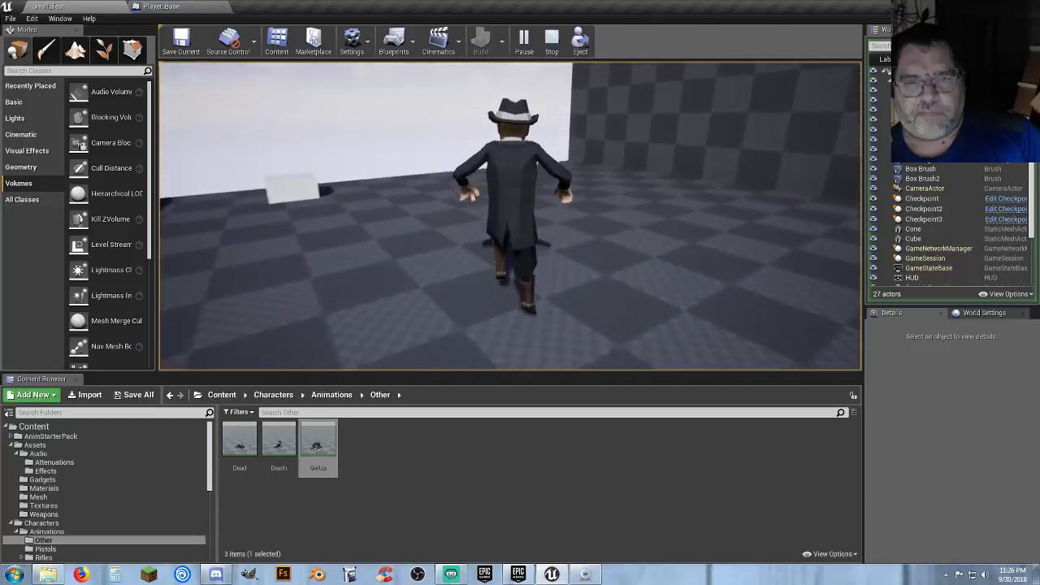
pyautogui.press('s')
pyautogui.press('a')
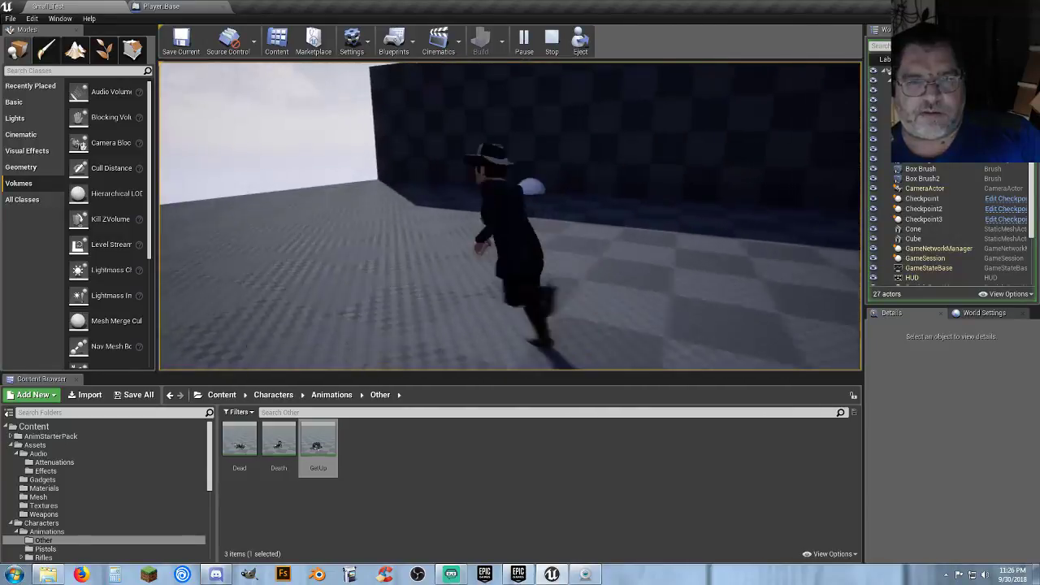
pyautogui.press('space')
pyautogui.press('d')
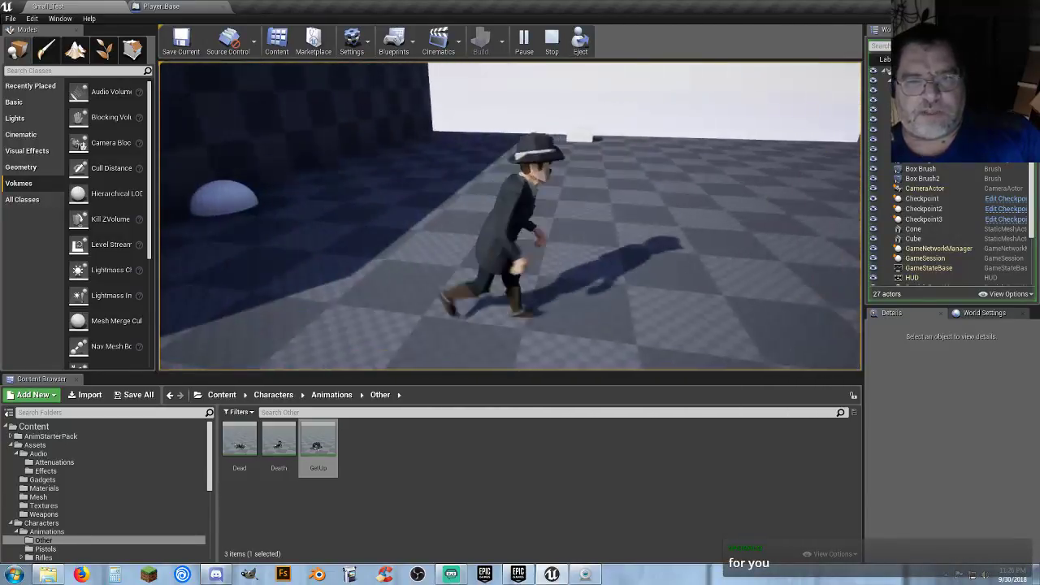
pyautogui.press('a')
pyautogui.press('w')
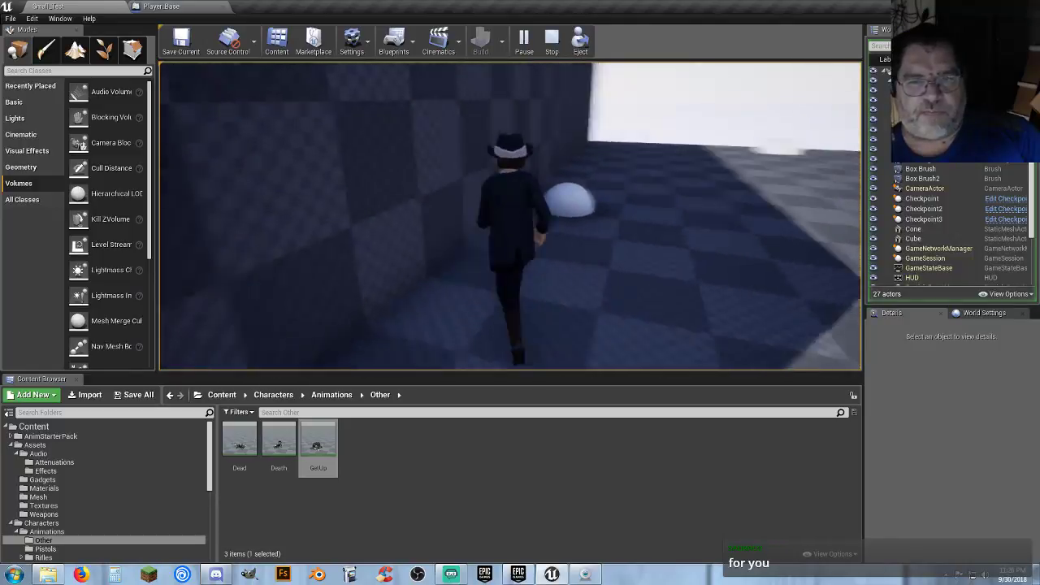
pyautogui.press('w')
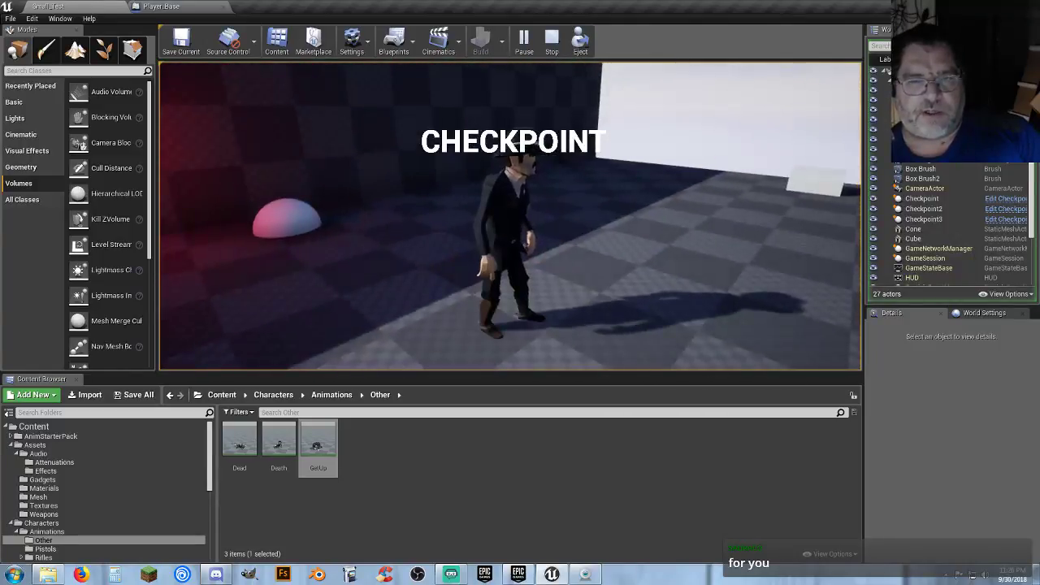
# - Trigger the character's death once more to check the get-up animation and movement at the sphere's checkpoint, and stop the play session
pyautogui.press('s')
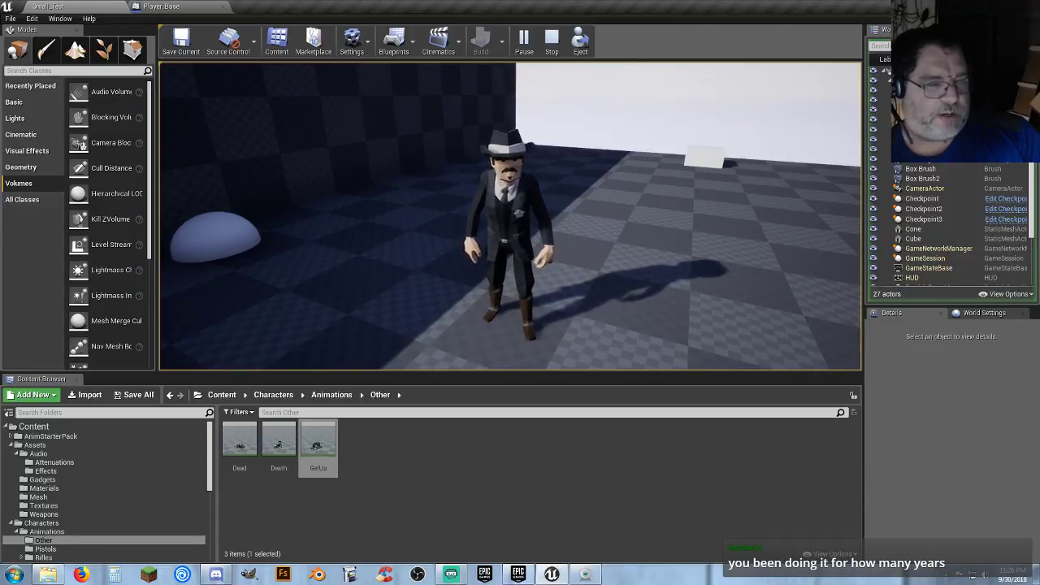
pyautogui.press('w')
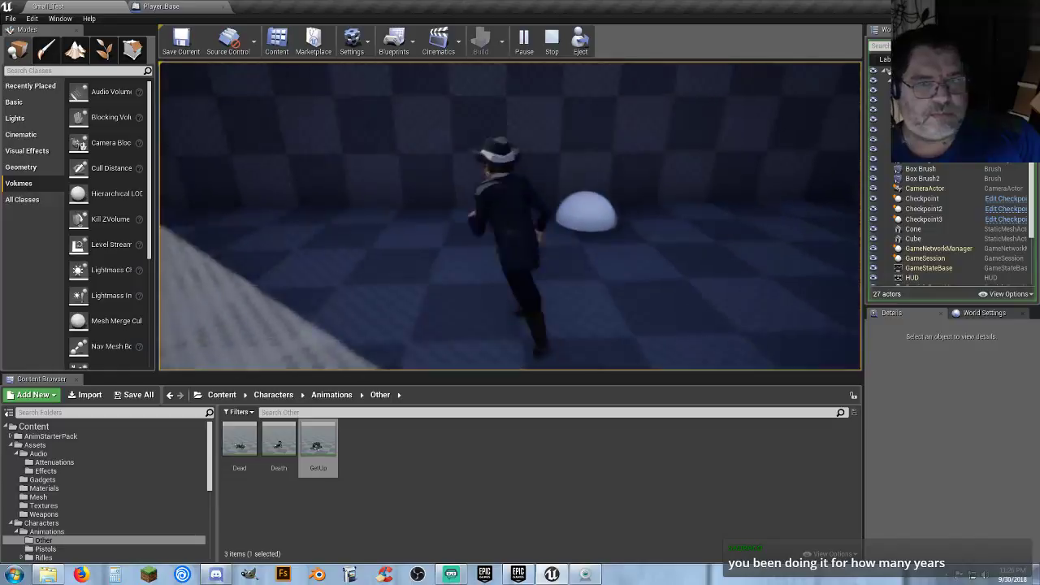
pyautogui.press('d')
pyautogui.press('s')
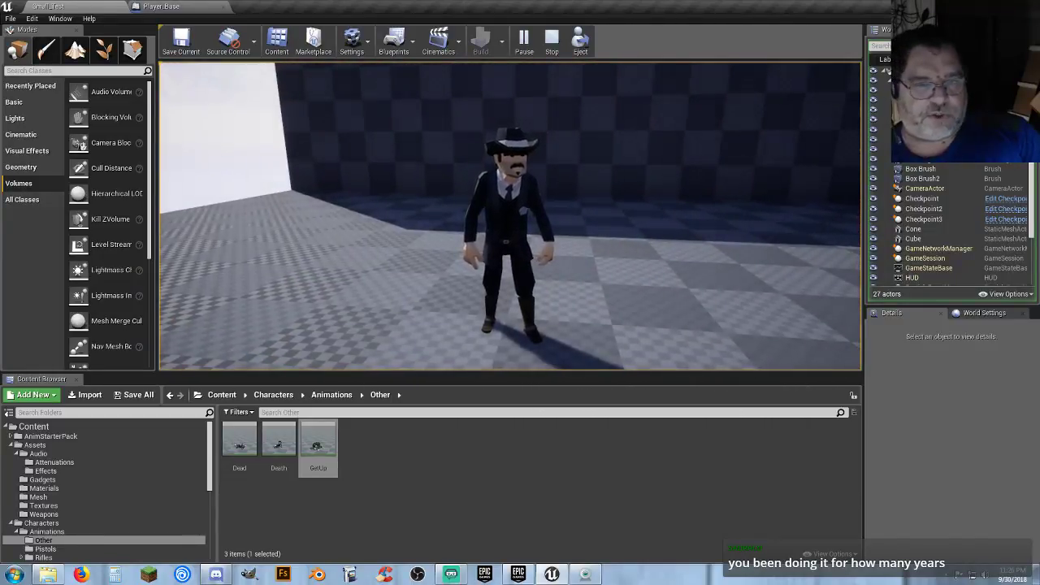
pyautogui.press('k')
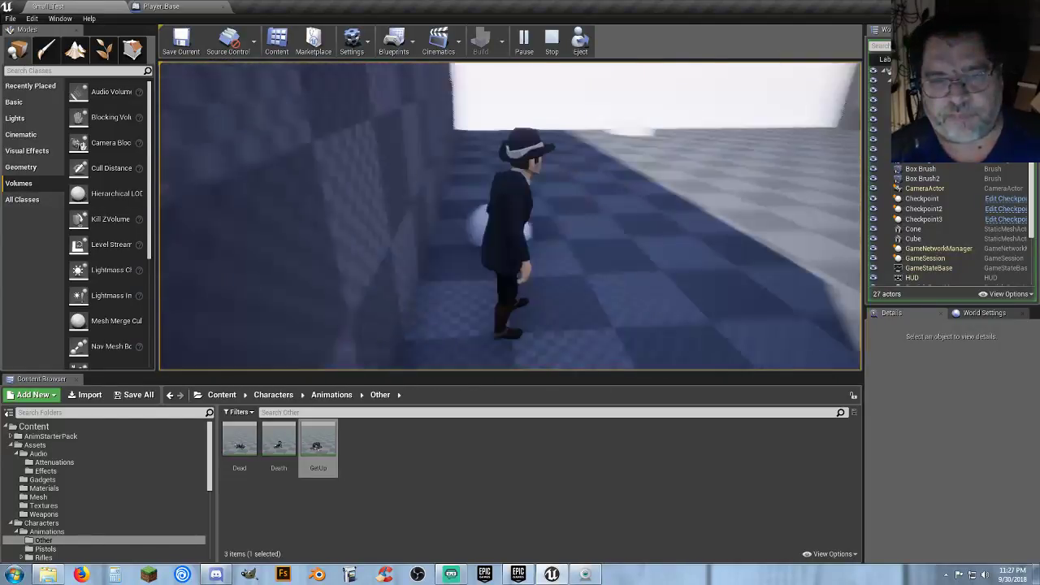
pyautogui.press('w')
pyautogui.press('w')
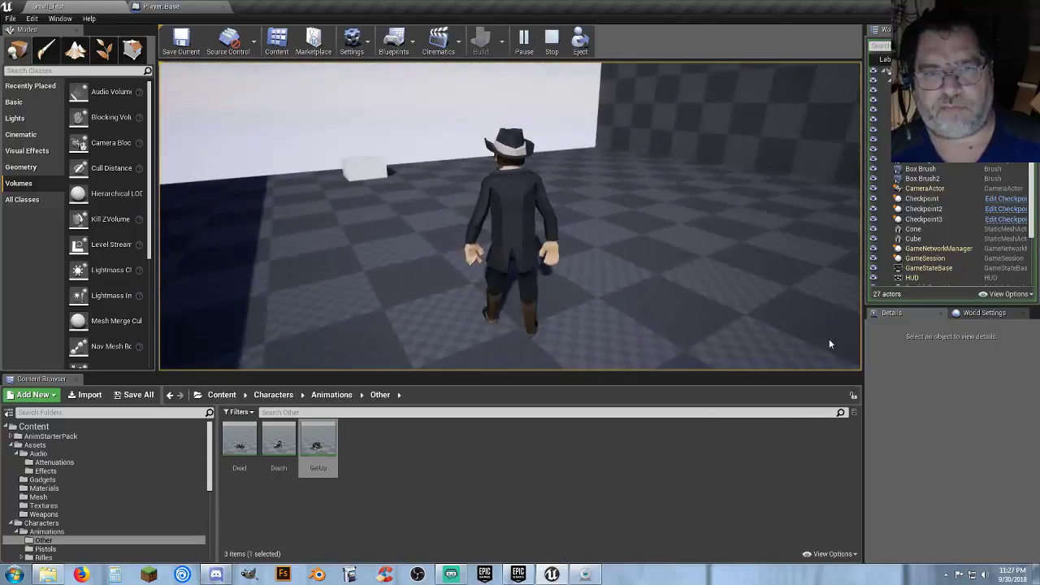
pyautogui.press('Escape')
# - Create an Animation Montage for Polygon_Skeleton in the Other folder and name it Death_Mont
pyautogui.click(479, 478)
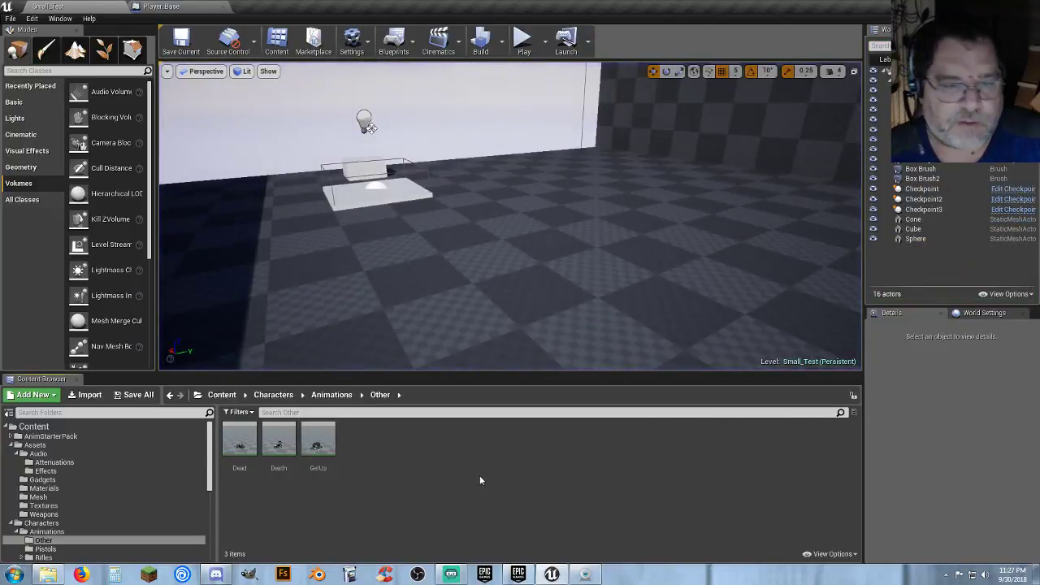
pyautogui.rightClick(368, 447)
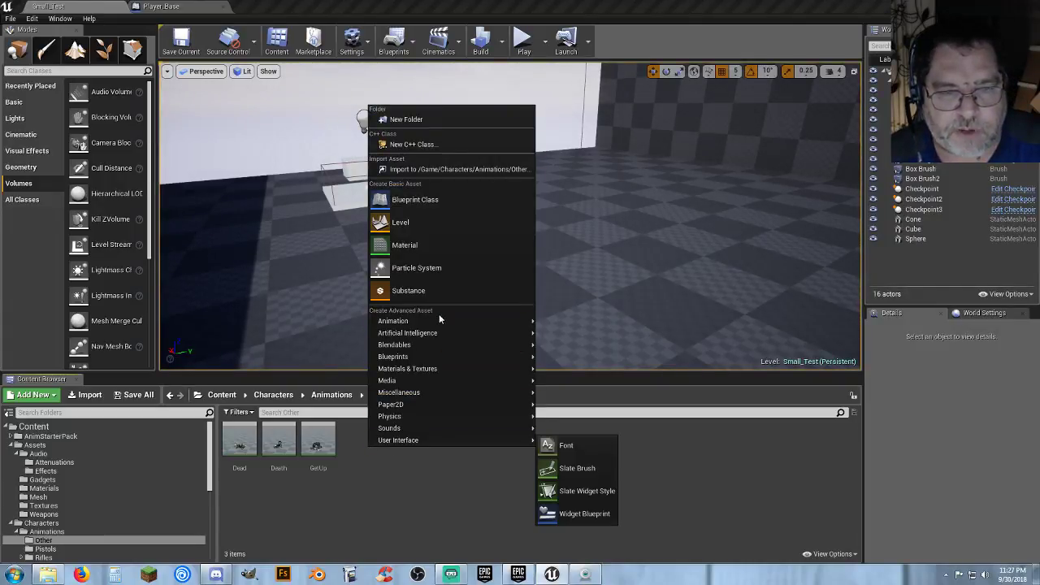
pyautogui.moveTo(455, 321)
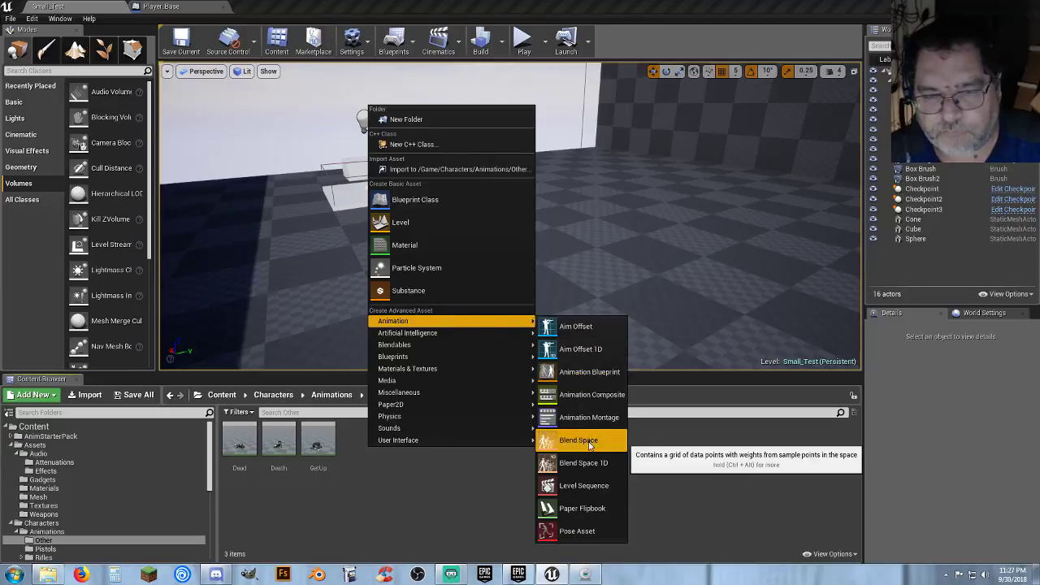
pyautogui.click(583, 417)
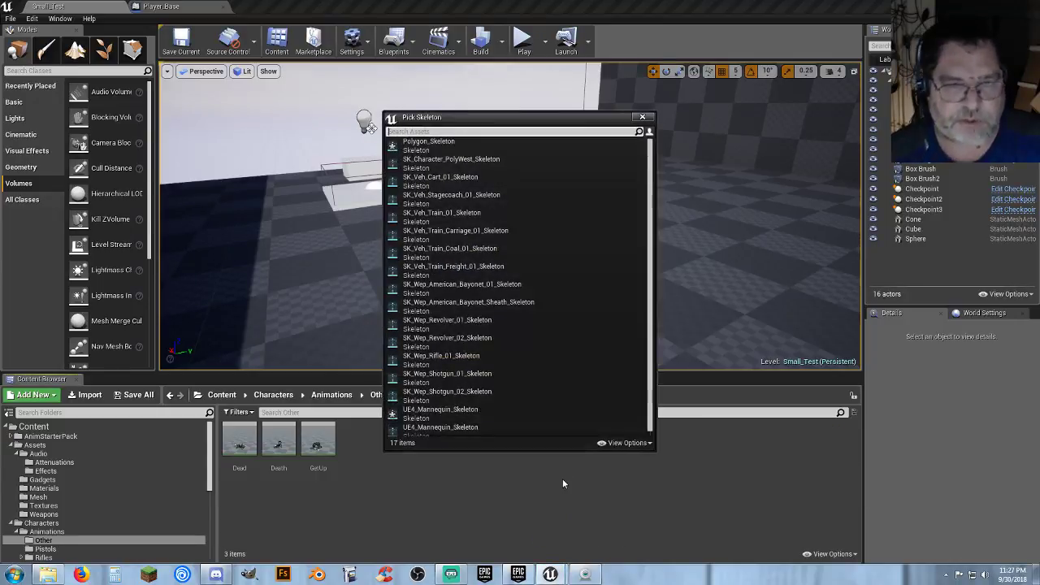
pyautogui.click(487, 144)
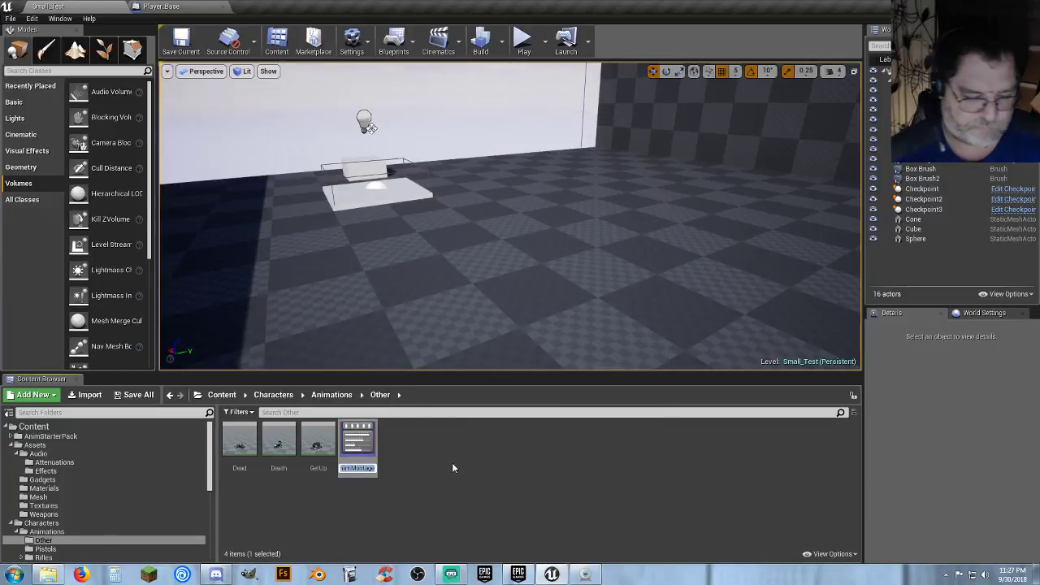
pyautogui.write('Death')
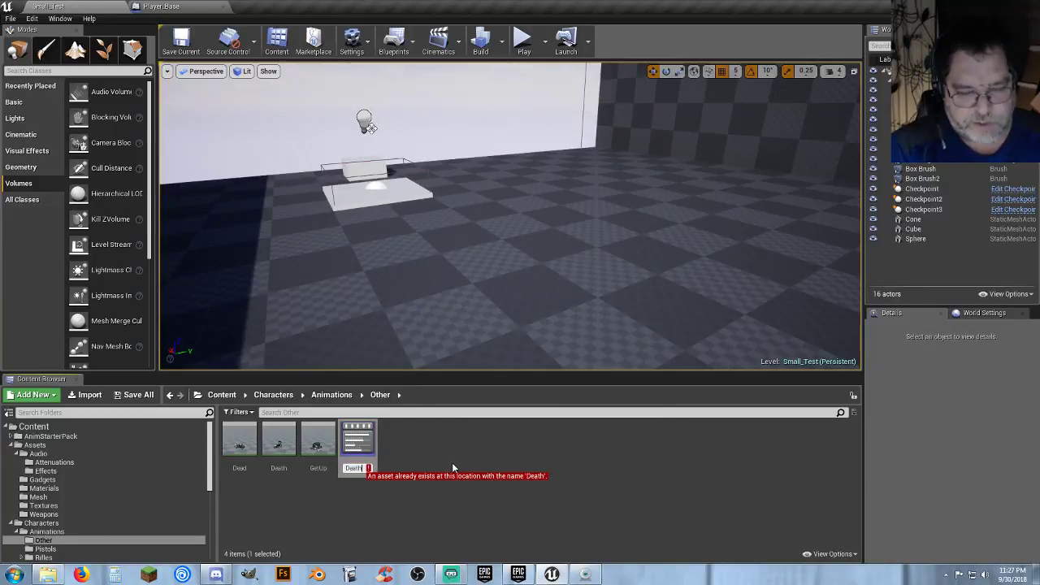
pyautogui.write('_')
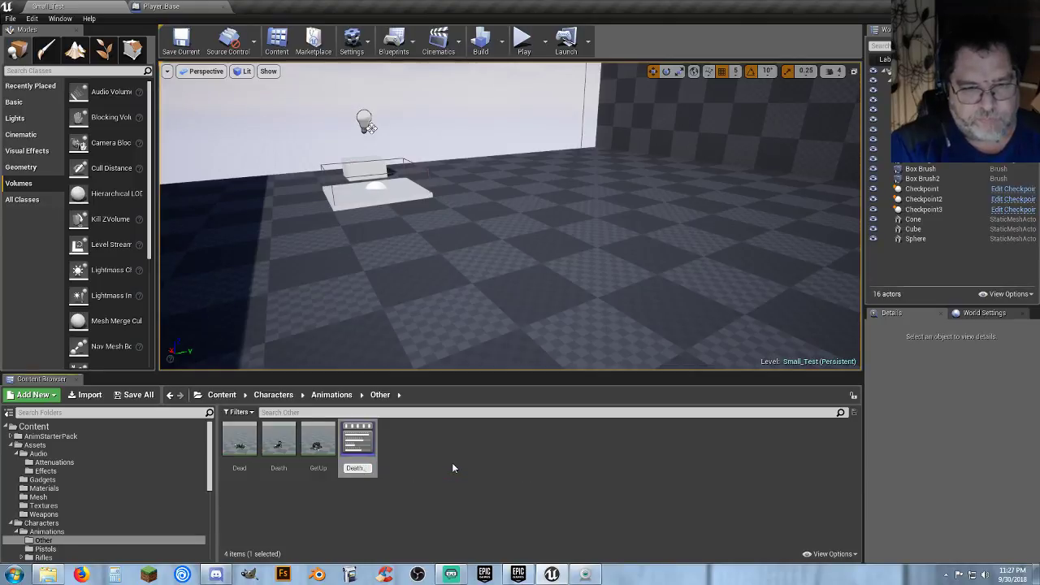
pyautogui.write('Mont')
pyautogui.press('Return')
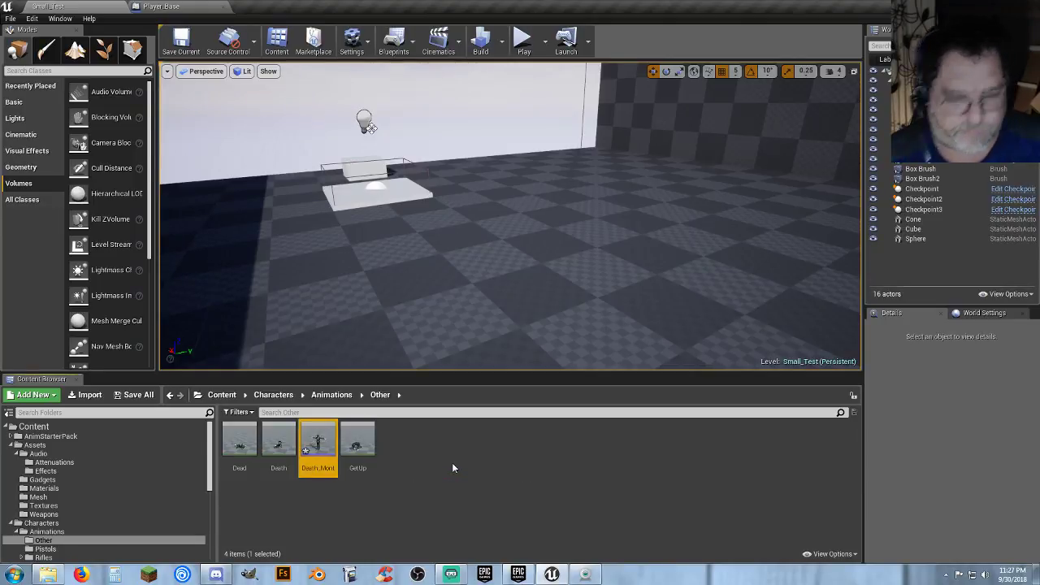
# - Open the Death_Mont montage and add the Death animation to its default slot
pyautogui.press('Return')
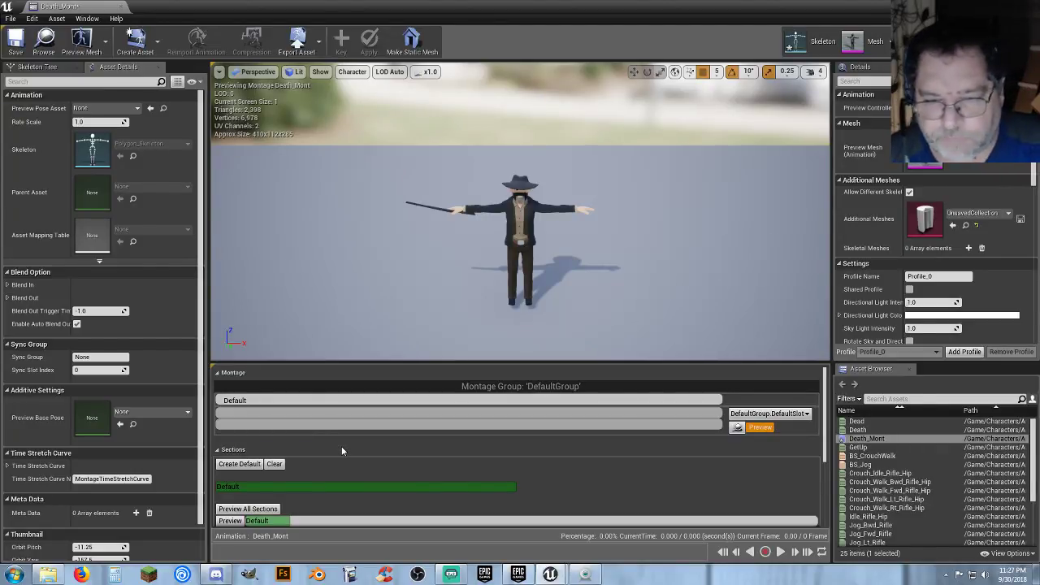
pyautogui.rightClick(297, 418)
pyautogui.click(444, 462)
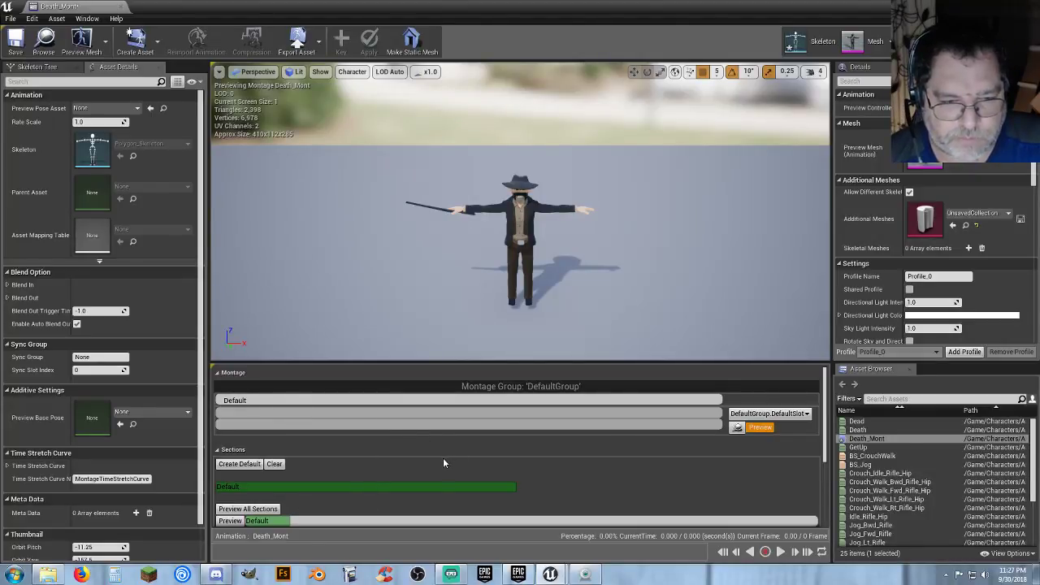
pyautogui.scroll(-5, 335, 478)
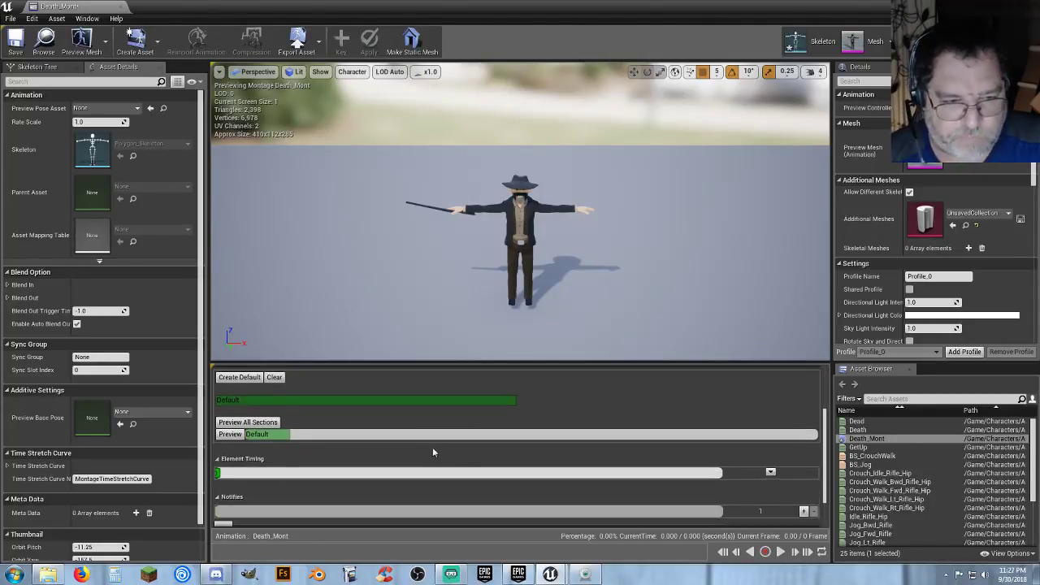
pyautogui.scroll(2, 329, 413)
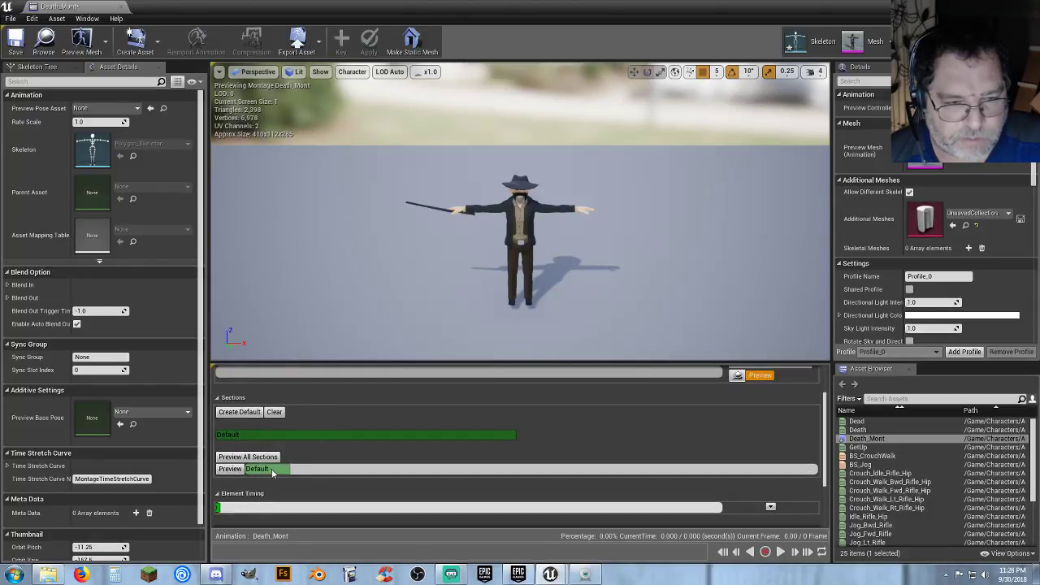
pyautogui.scroll(-3, 504, 440)
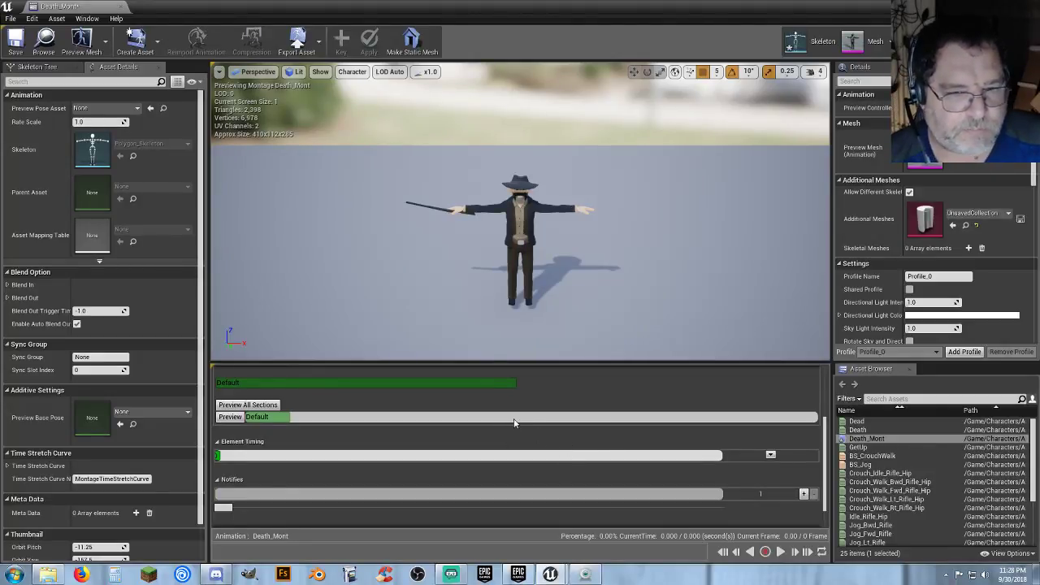
pyautogui.scroll(5, 532, 431)
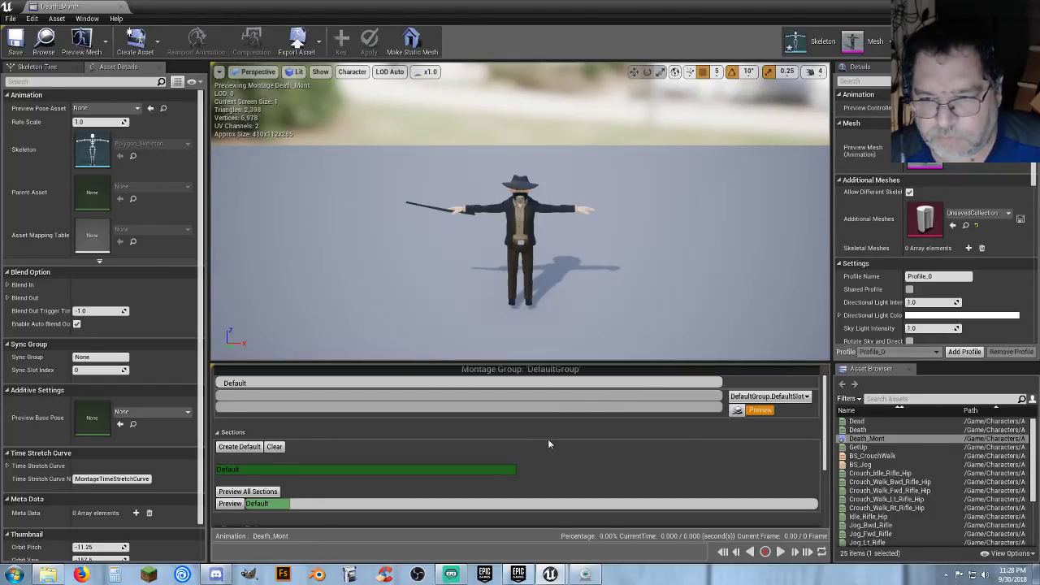
pyautogui.click(859, 431)
pyautogui.moveTo(859, 430); pyautogui.dragTo(511, 394)
pyautogui.scroll(1, 540, 446)
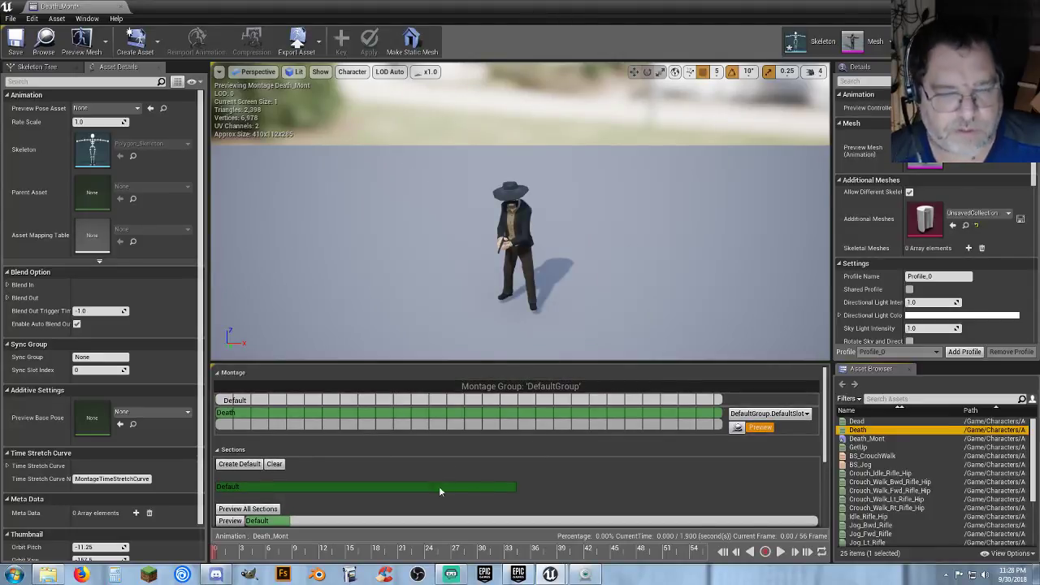
# - Preview the Death_Mont montage by scrubbing its timeline to the last frame
pyautogui.scroll(-2, 632, 479)
pyautogui.click(781, 552)
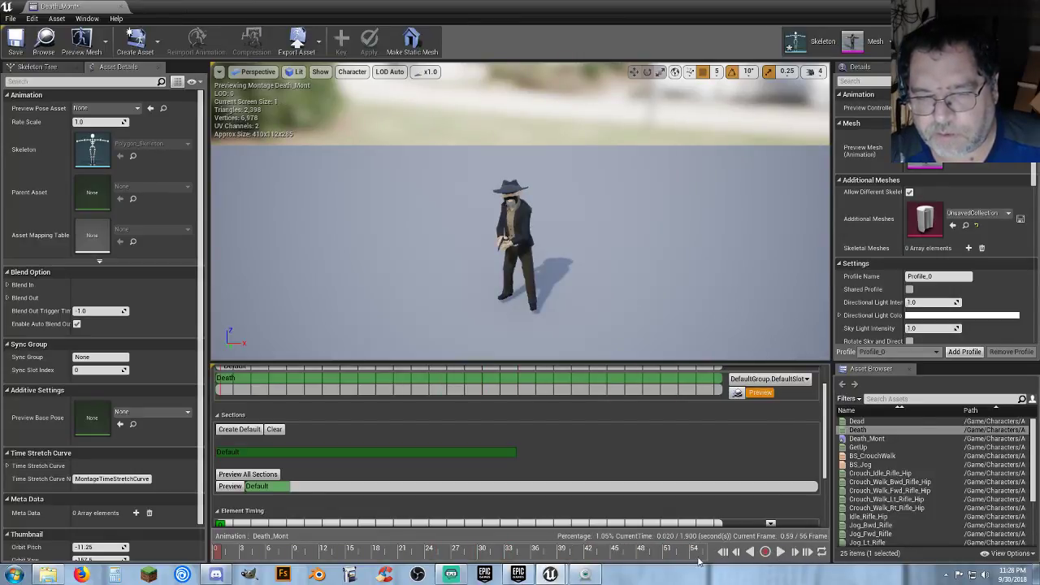
pyautogui.moveTo(217, 553); pyautogui.dragTo(710, 552)
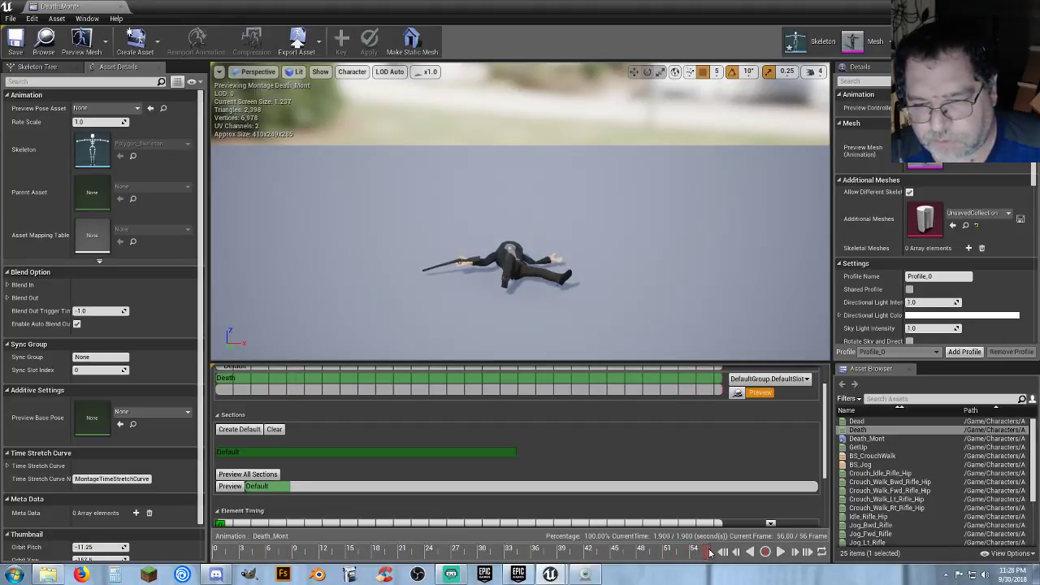
# - Add the Dead animation after Death in the montage's default slot
pyautogui.scroll(-2, 676, 443)
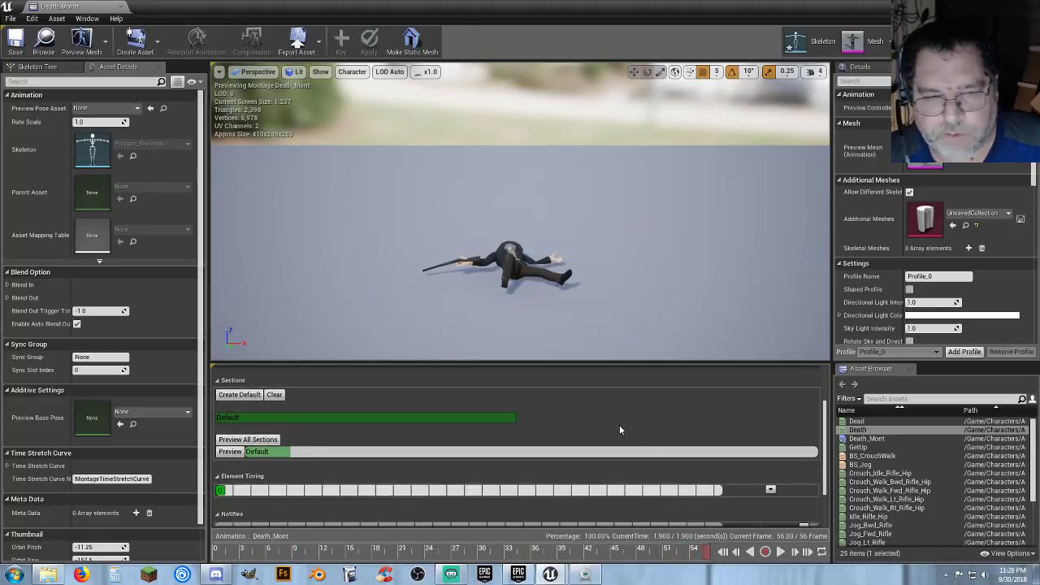
pyautogui.moveTo(858, 422)
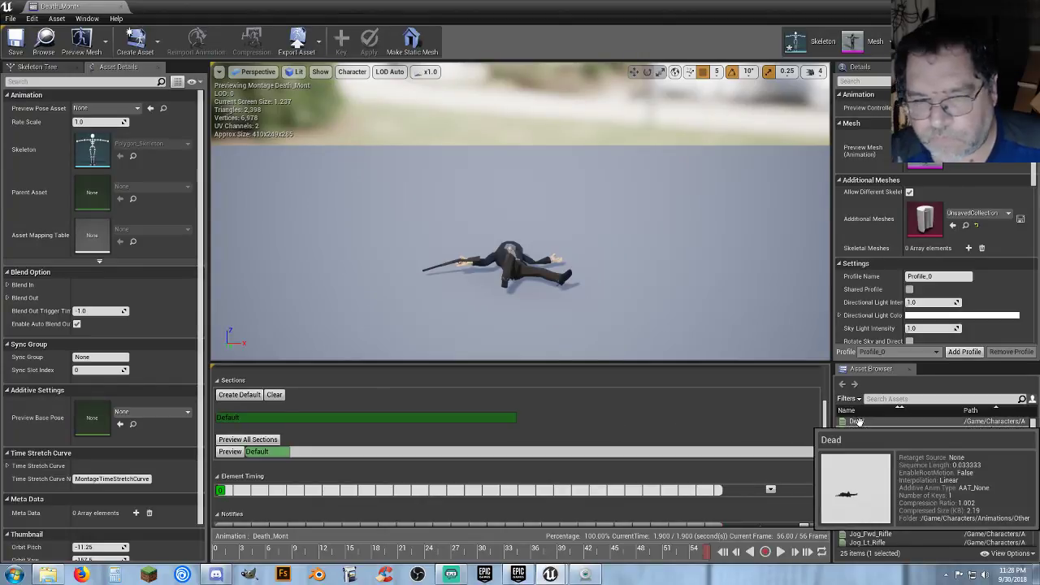
pyautogui.moveTo(858, 422); pyautogui.dragTo(543, 460)
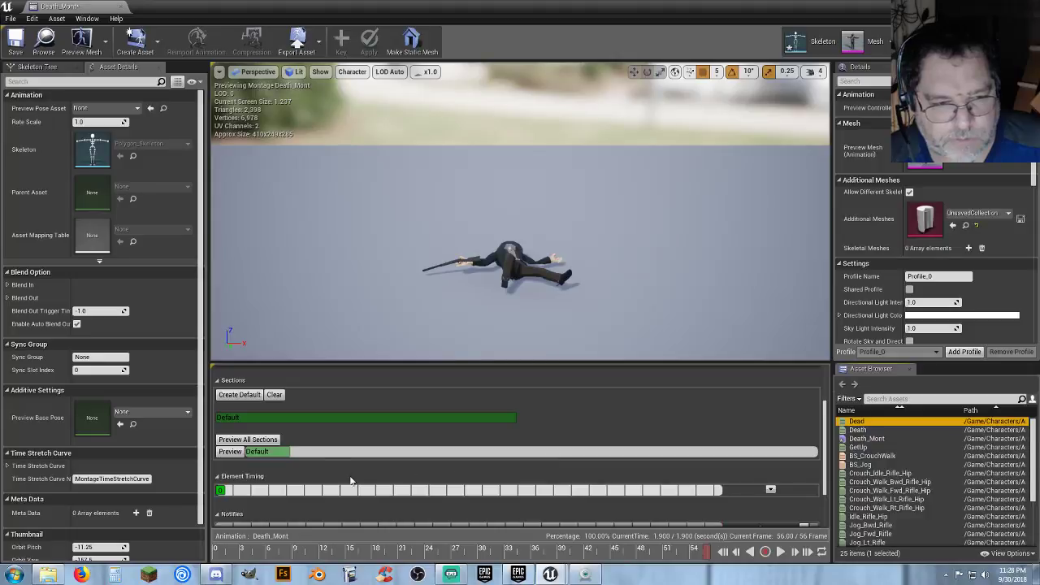
pyautogui.scroll(-1, 492, 459)
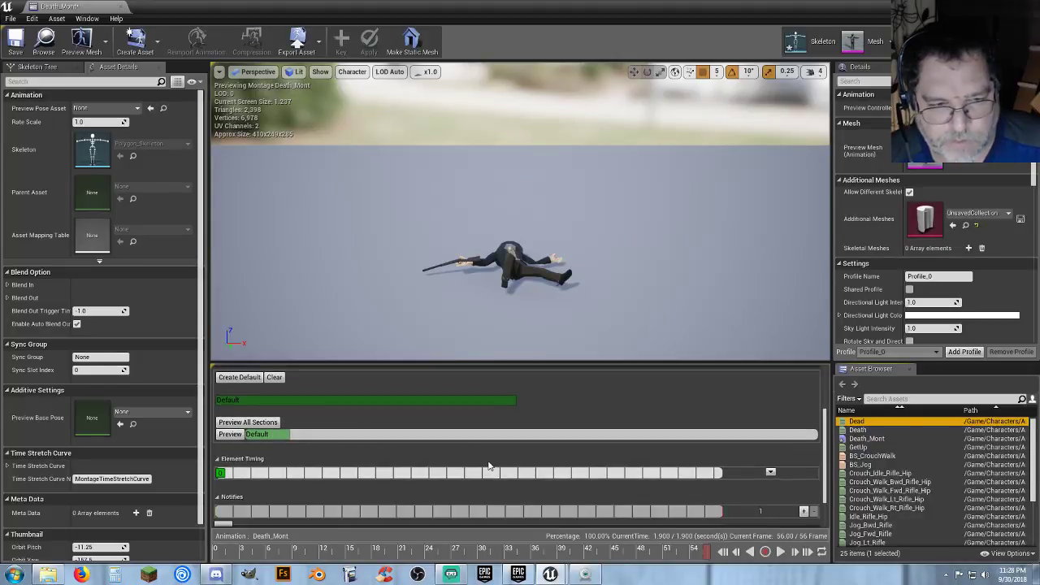
pyautogui.scroll(-1, 523, 445)
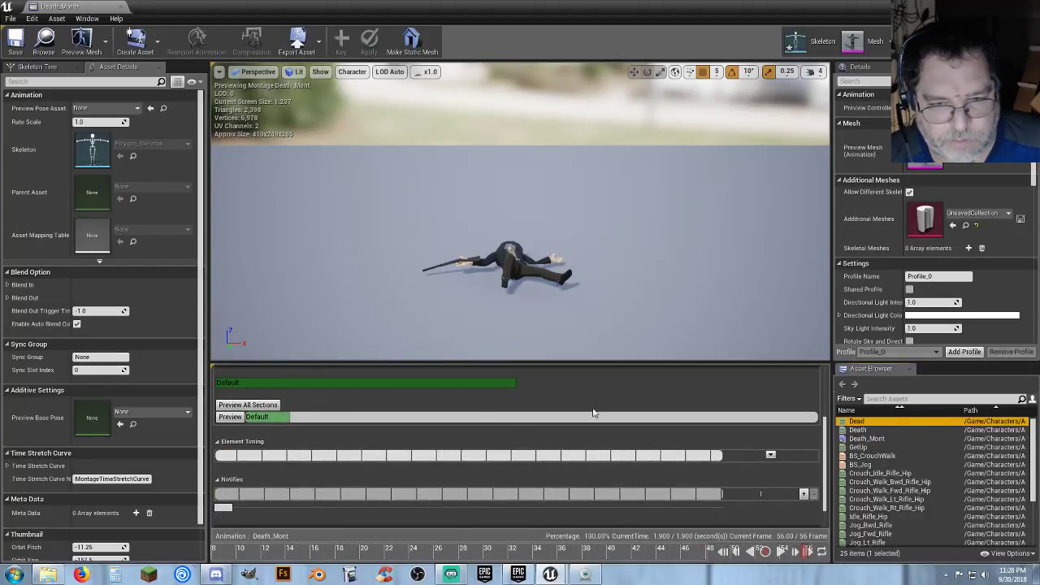
pyautogui.scroll(3, 595, 406)
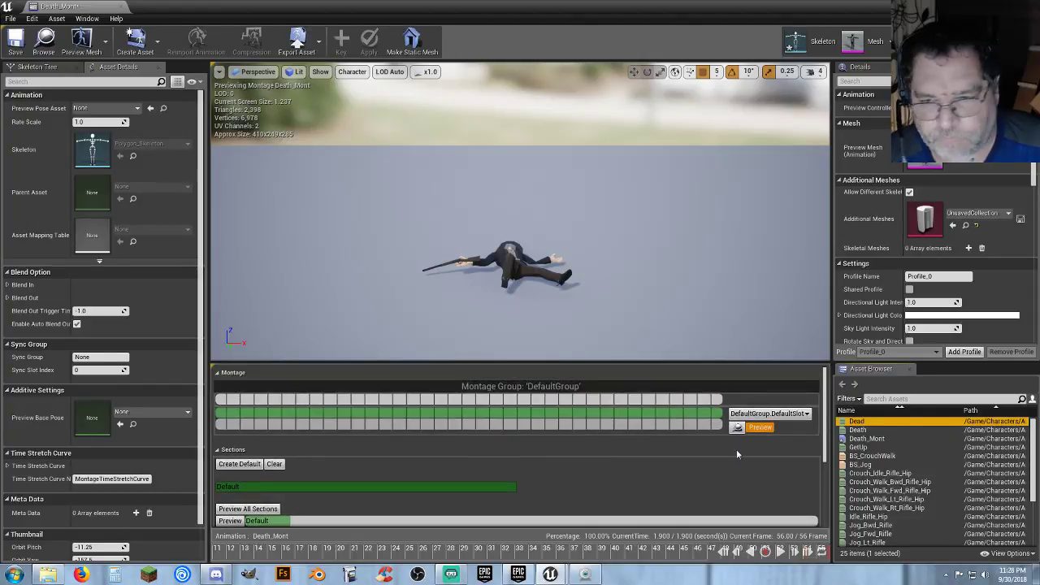
pyautogui.moveTo(858, 422); pyautogui.dragTo(592, 431)
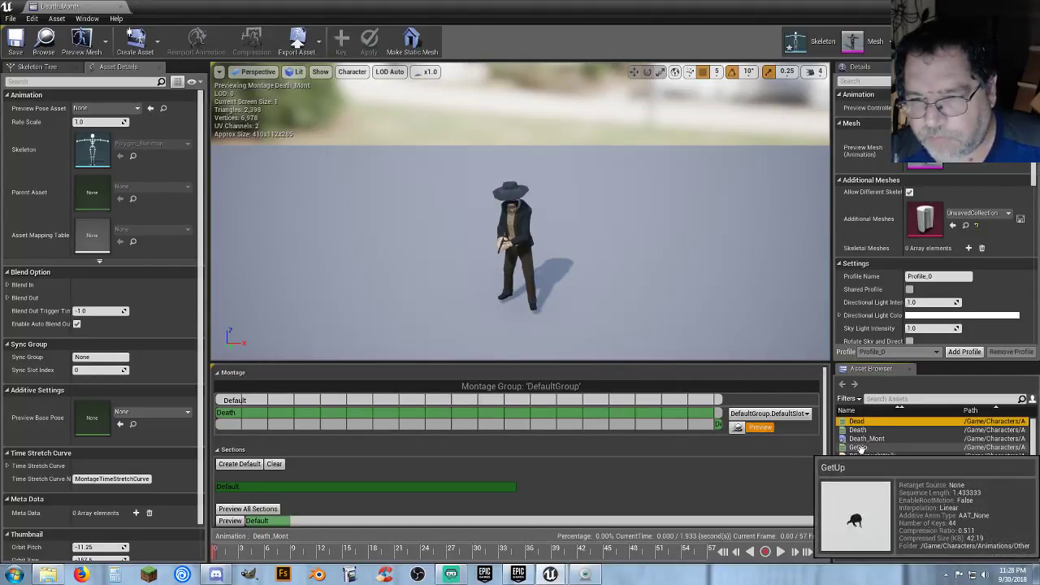
# - Add a second slot to the Death_Mont montage and place the GetUp animation in it
pyautogui.moveTo(858, 447); pyautogui.dragTo(675, 449)
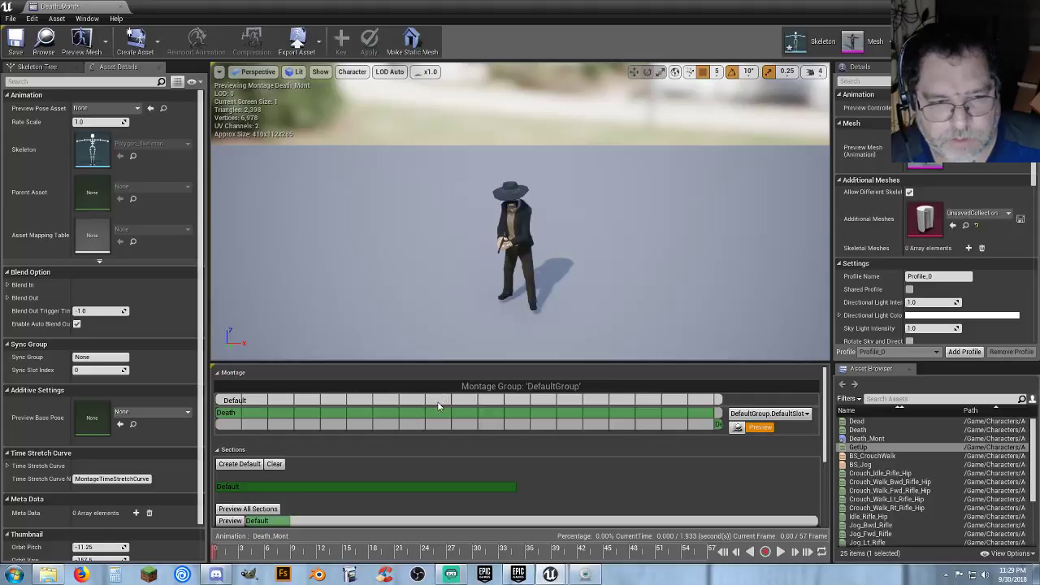
pyautogui.rightClick(463, 416)
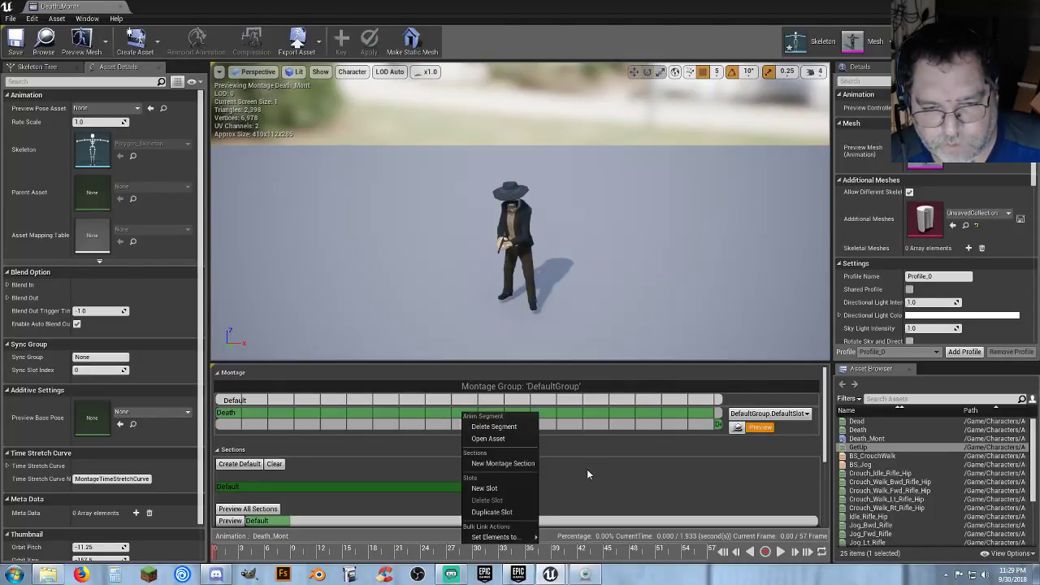
pyautogui.click(485, 488)
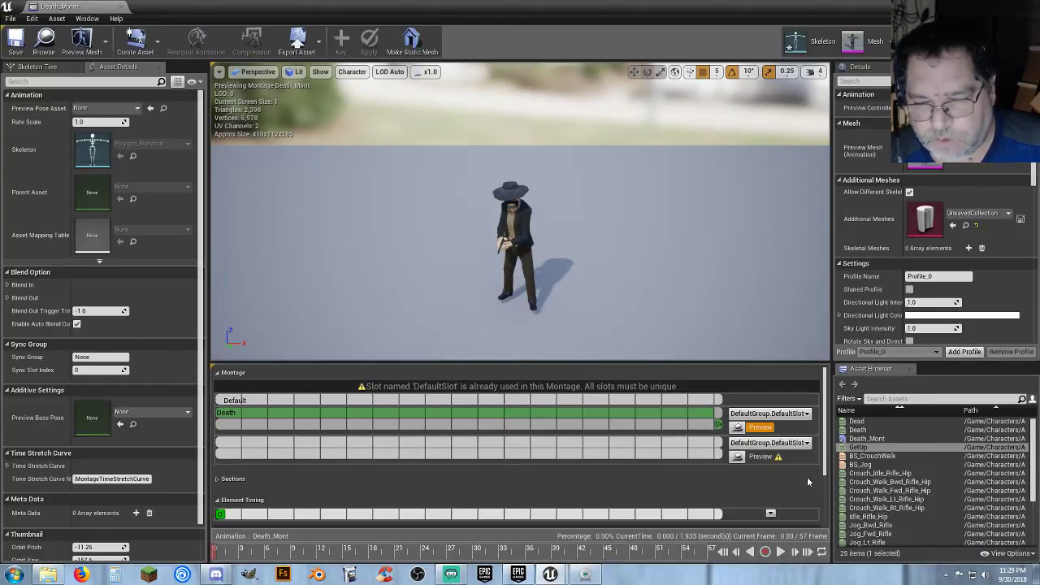
pyautogui.moveTo(850, 447); pyautogui.dragTo(619, 450)
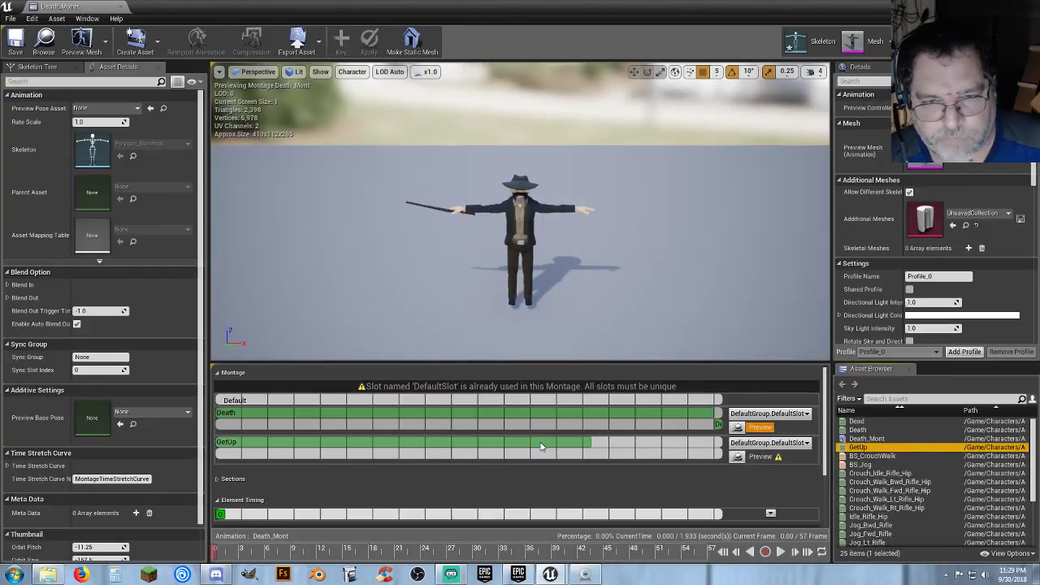
pyautogui.click(782, 555)
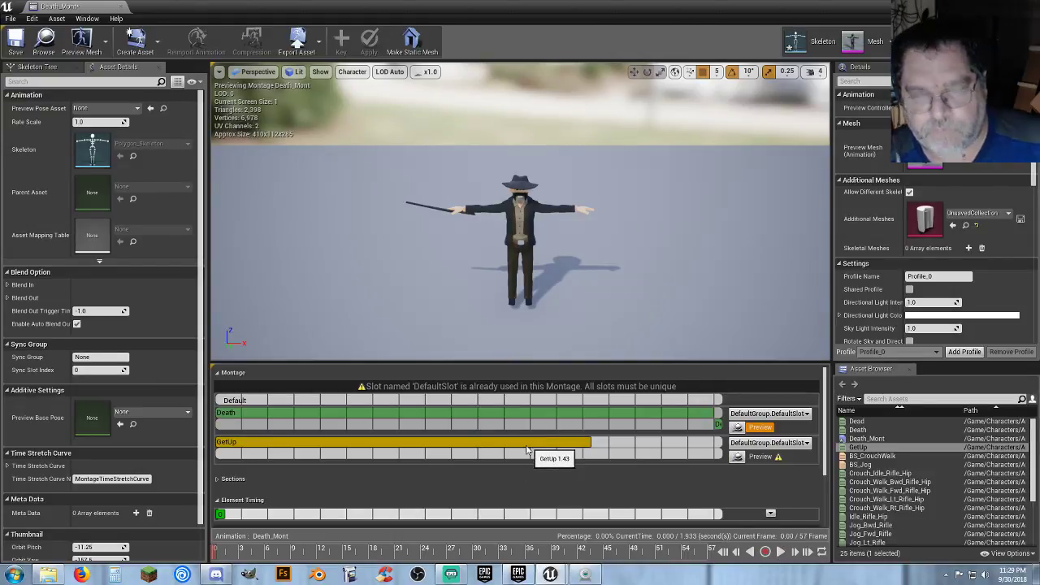
# - Close the montage editor and delete the Death_Mont asset from the Other folder
pyautogui.click(110, 6)
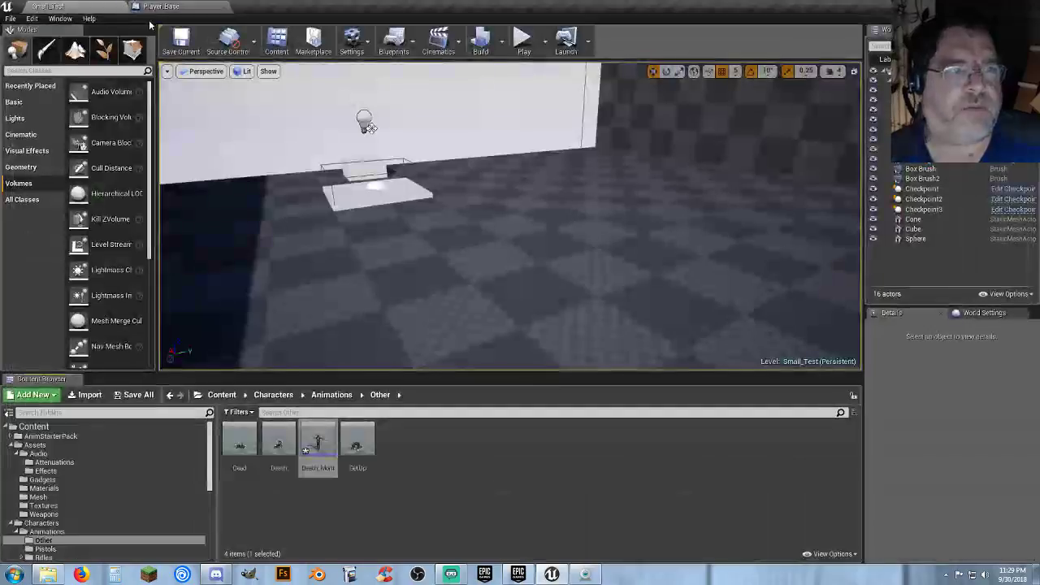
pyautogui.click(487, 468)
pyautogui.click(321, 449)
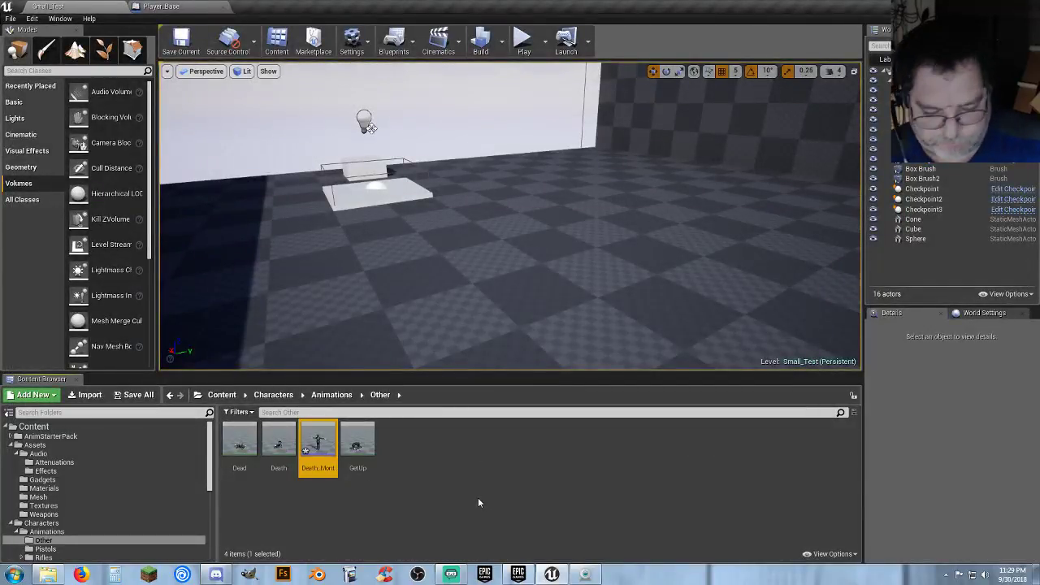
pyautogui.press('Delete')
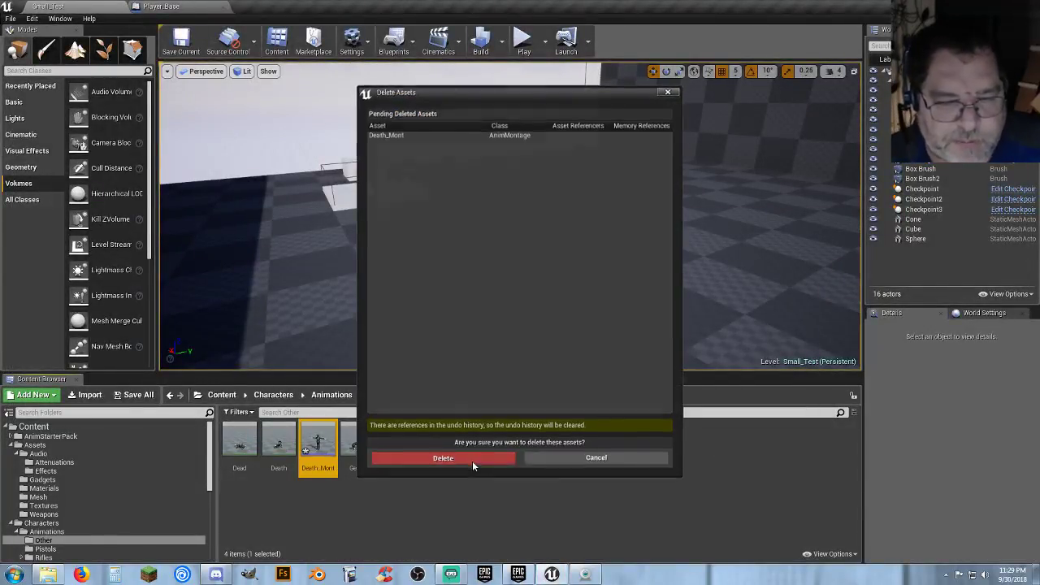
pyautogui.click(472, 461)
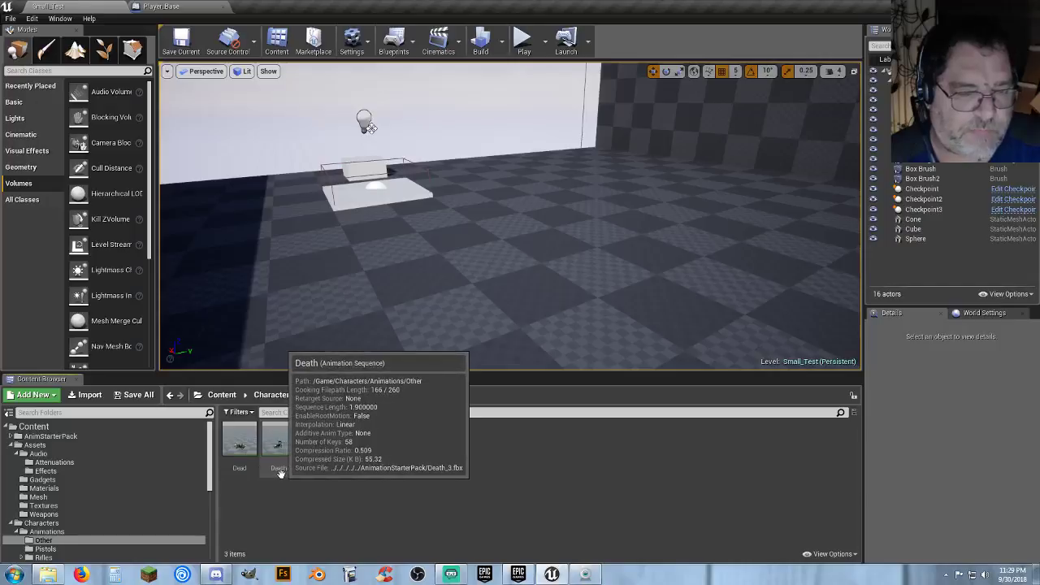
pyautogui.click(238, 471)
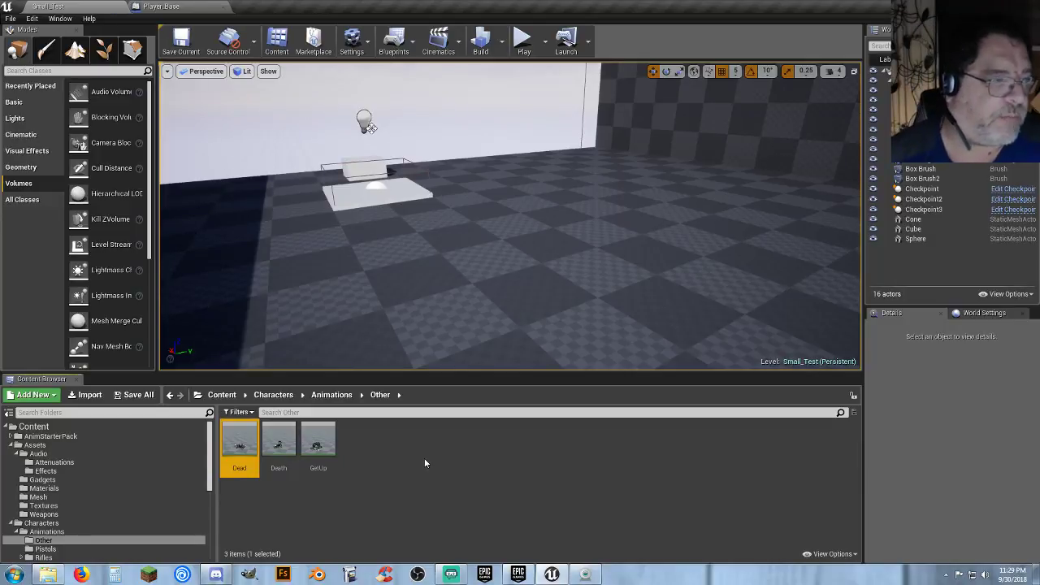
pyautogui.doubleClick(238, 471)
pyautogui.rightClick(238, 470)
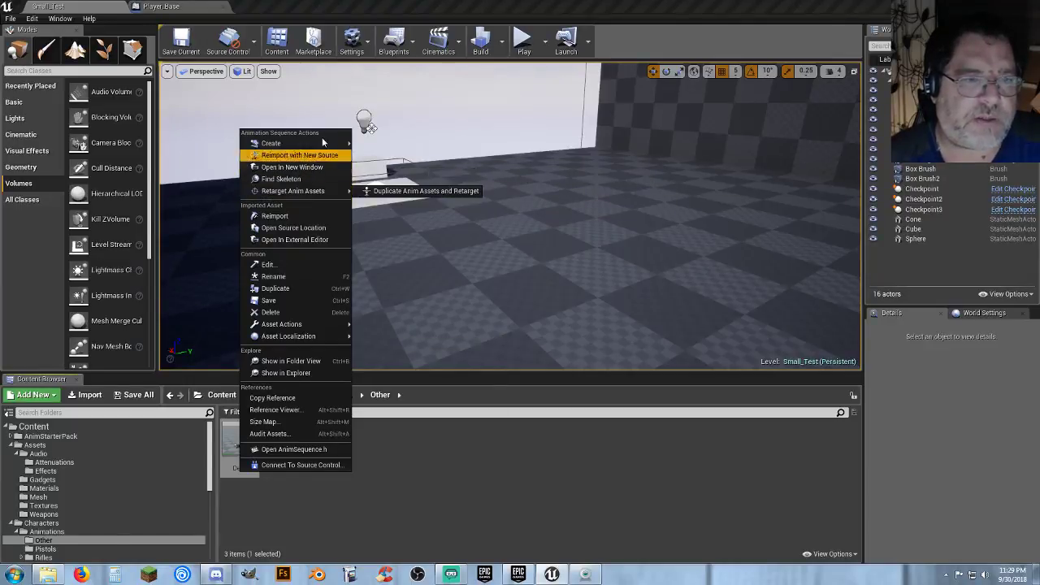
pyautogui.moveTo(319, 144)
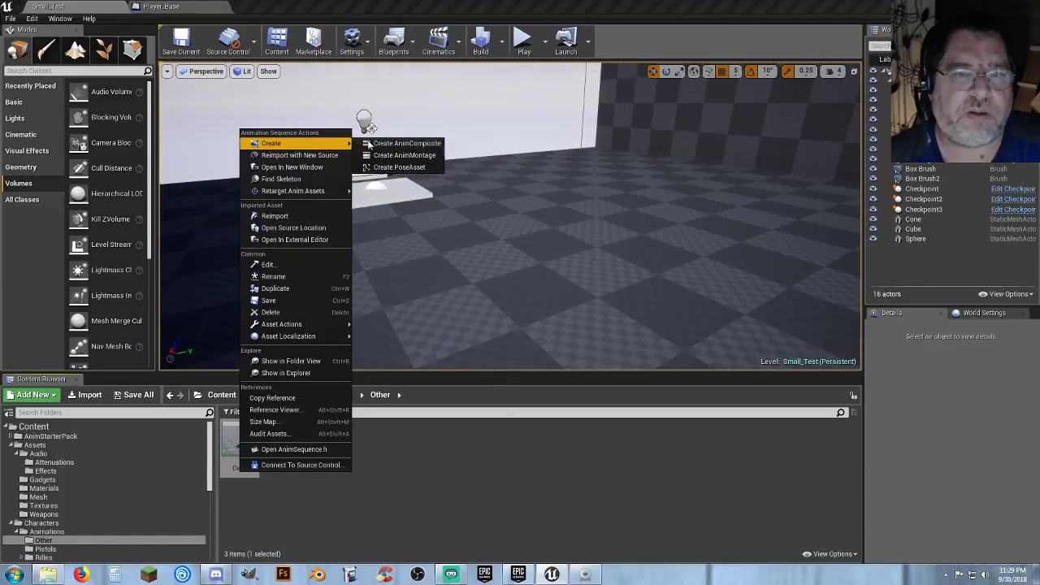
pyautogui.click(421, 446)
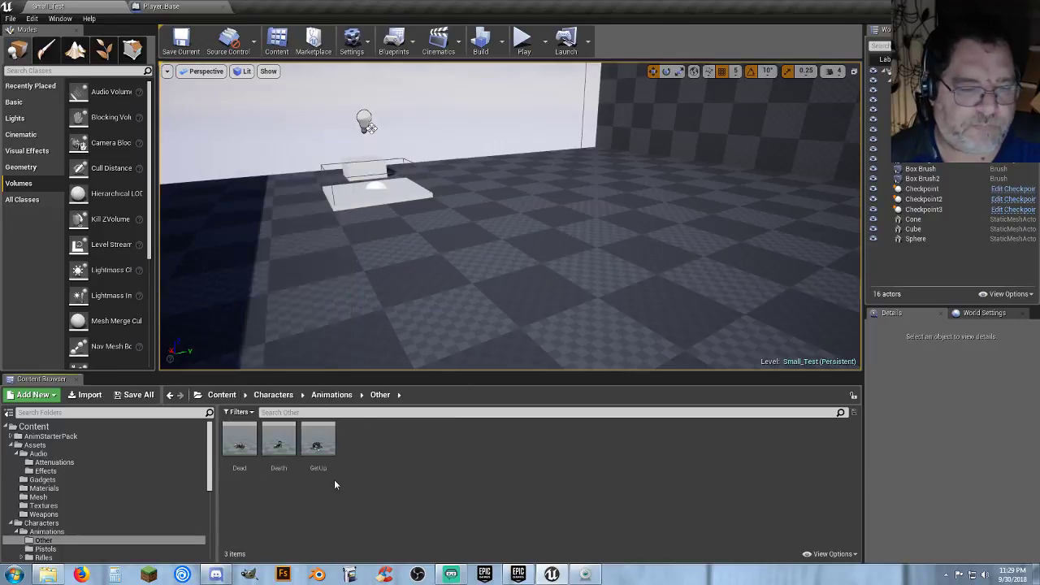
# - Create an AnimMontage from the Death animation with its default name, and save it from the montage editor
pyautogui.rightClick(279, 459)
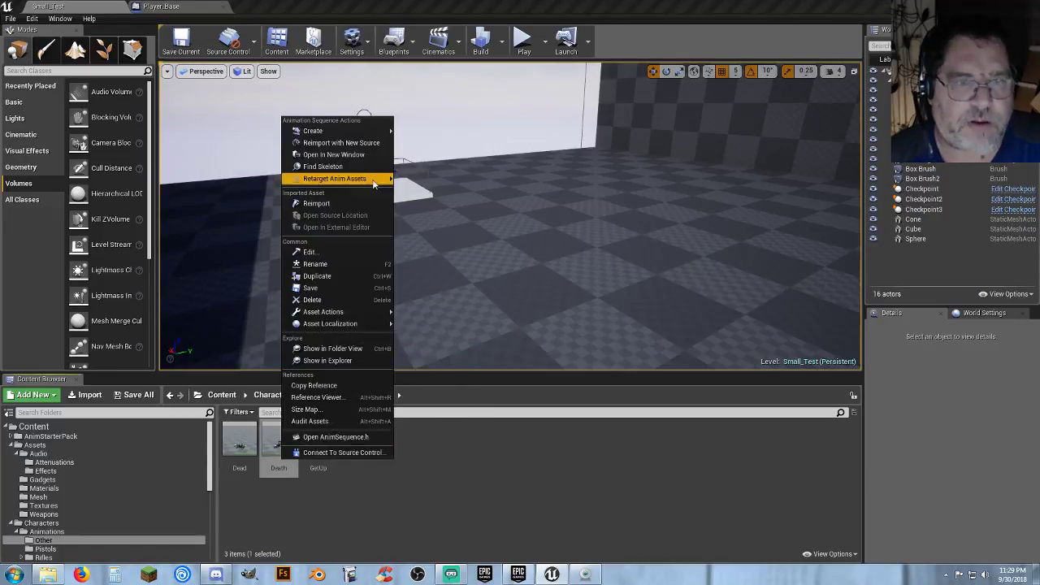
pyautogui.moveTo(370, 131)
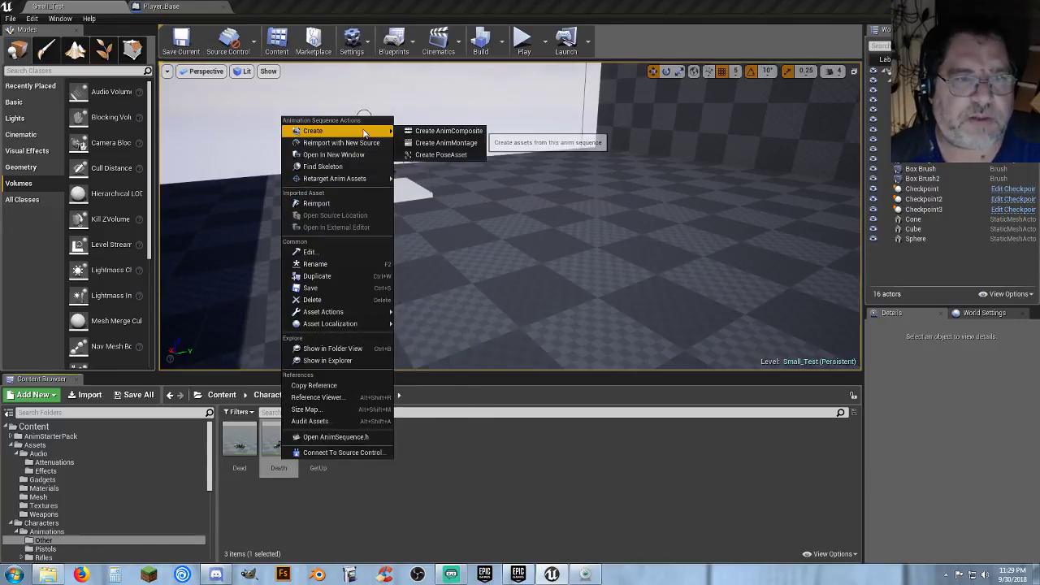
pyautogui.click(460, 143)
pyautogui.press('Return')
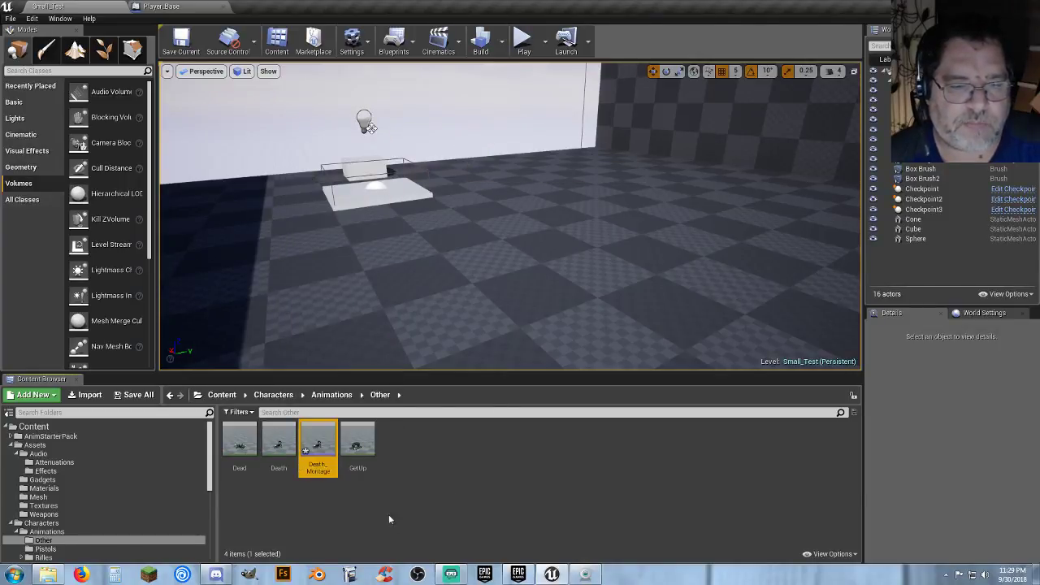
pyautogui.doubleClick(318, 447)
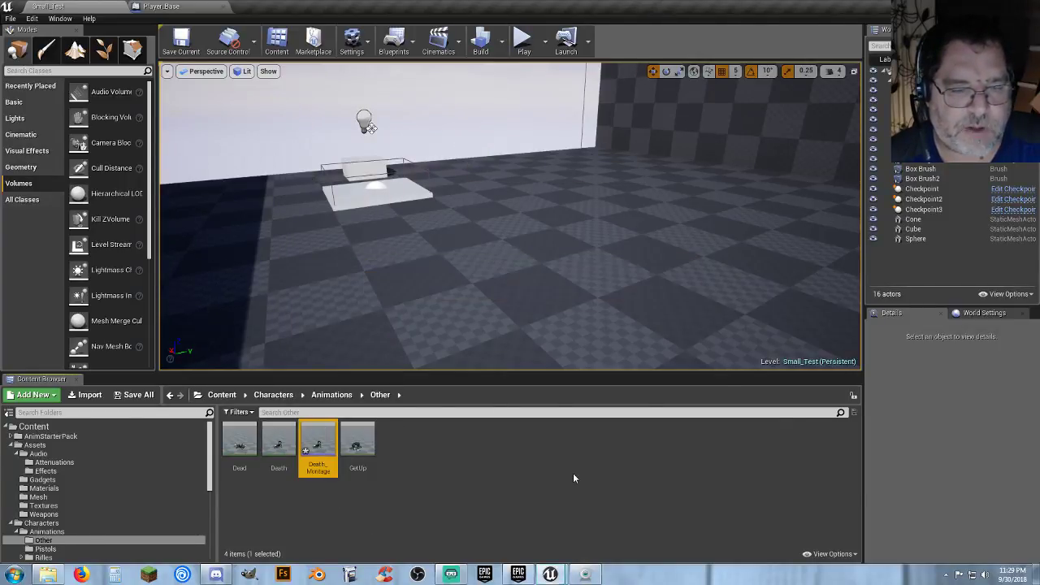
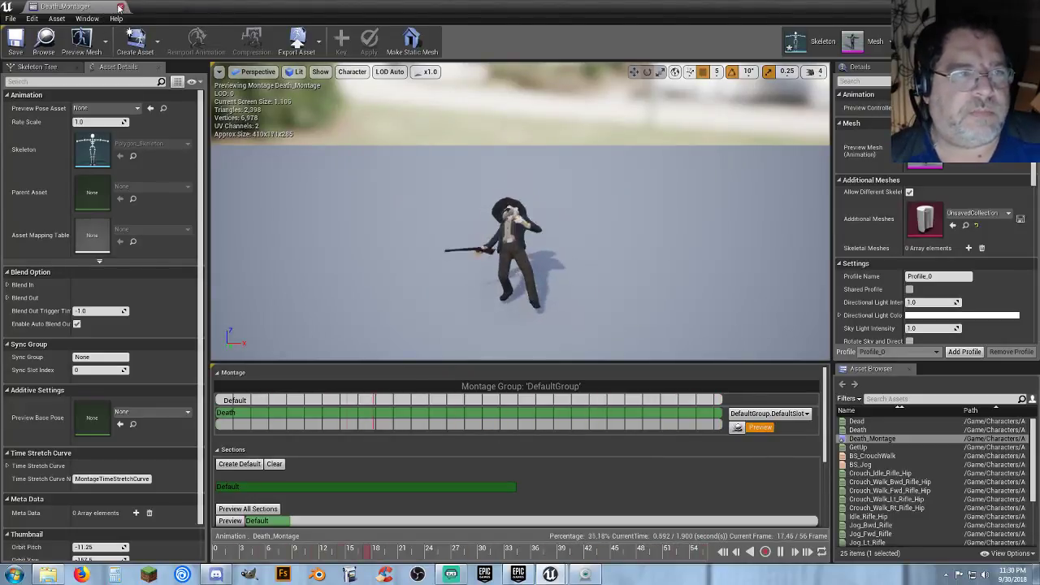
pyautogui.click(18, 44)
pyautogui.click(121, 6)
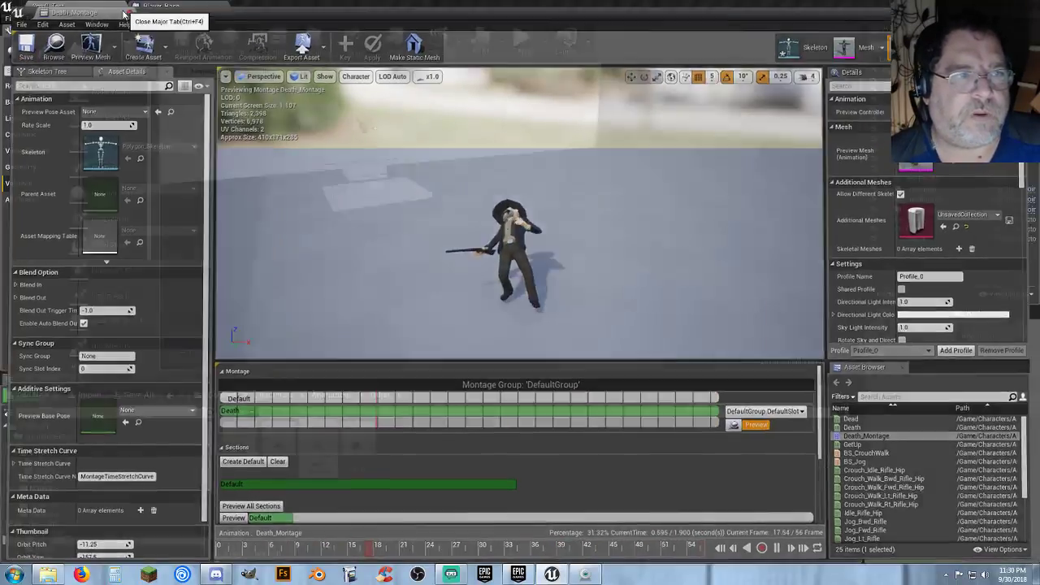
# - Create an AnimMontage named Respawn from the GetUp animation and save all modified assets
pyautogui.click(358, 447)
pyautogui.rightClick(360, 453)
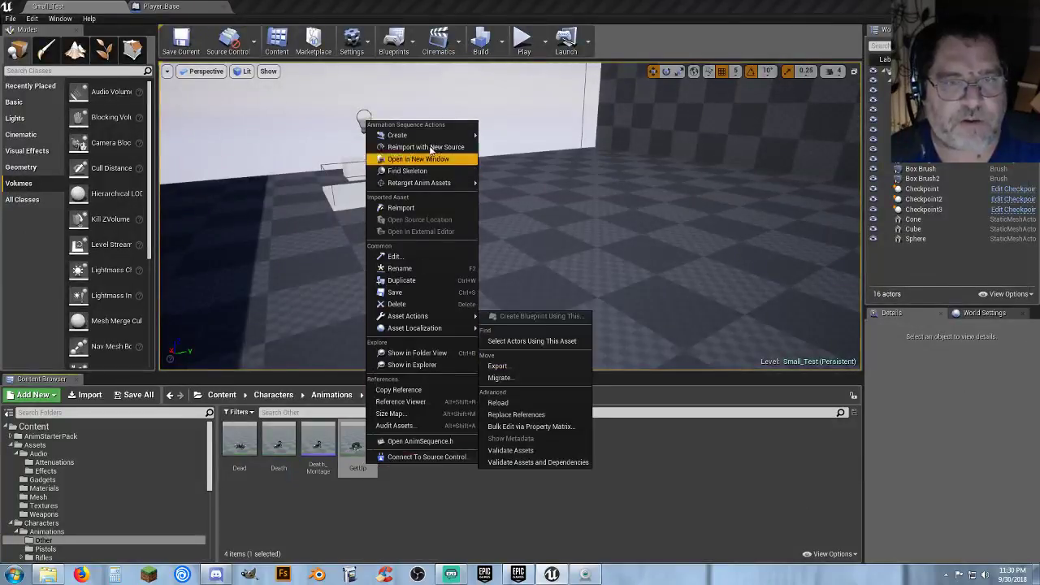
pyautogui.moveTo(437, 139)
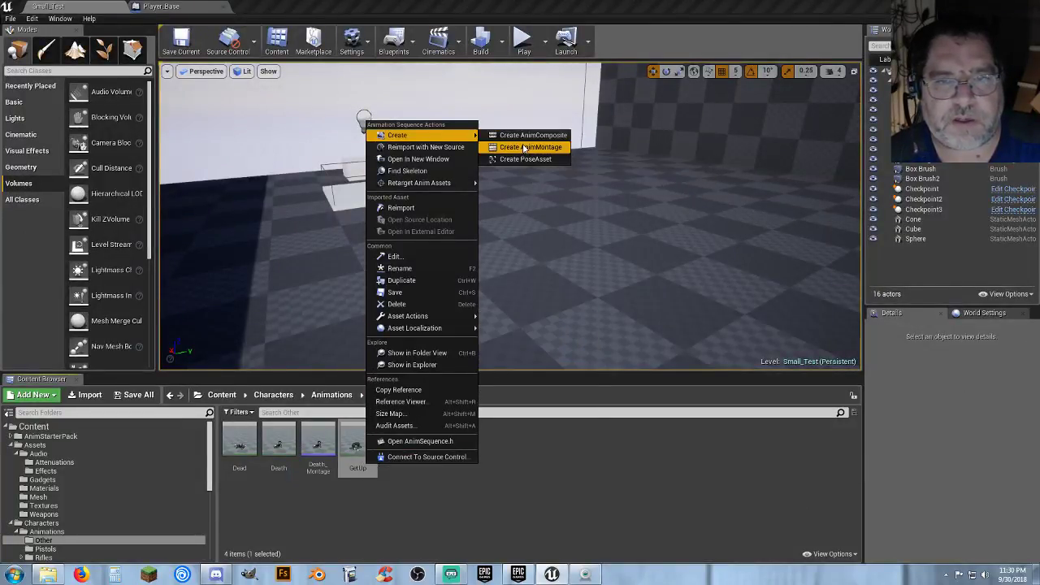
pyautogui.click(524, 144)
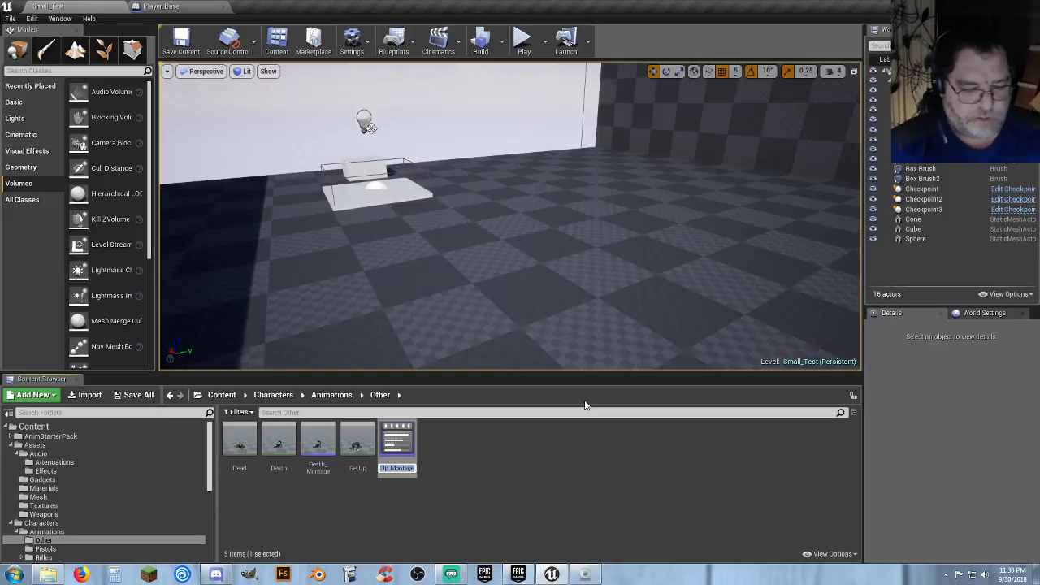
pyautogui.write('Respawn')
pyautogui.press('Return')
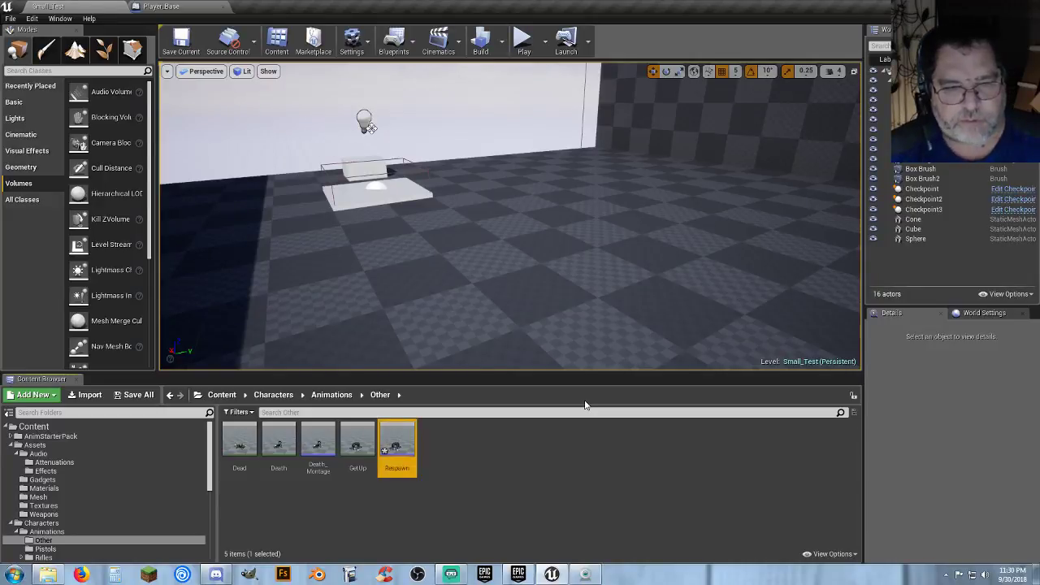
pyautogui.click(135, 394)
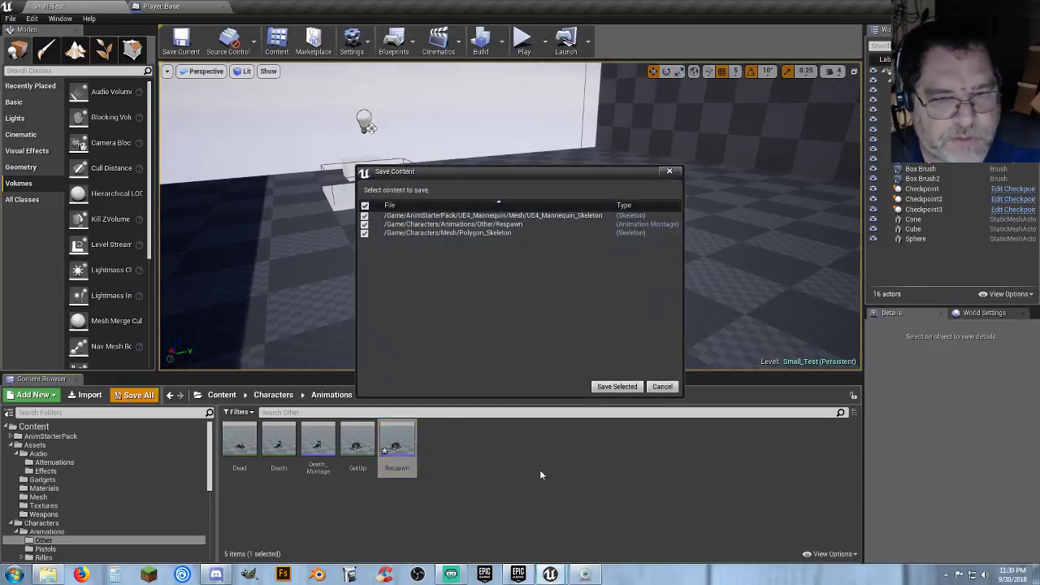
pyautogui.click(630, 389)
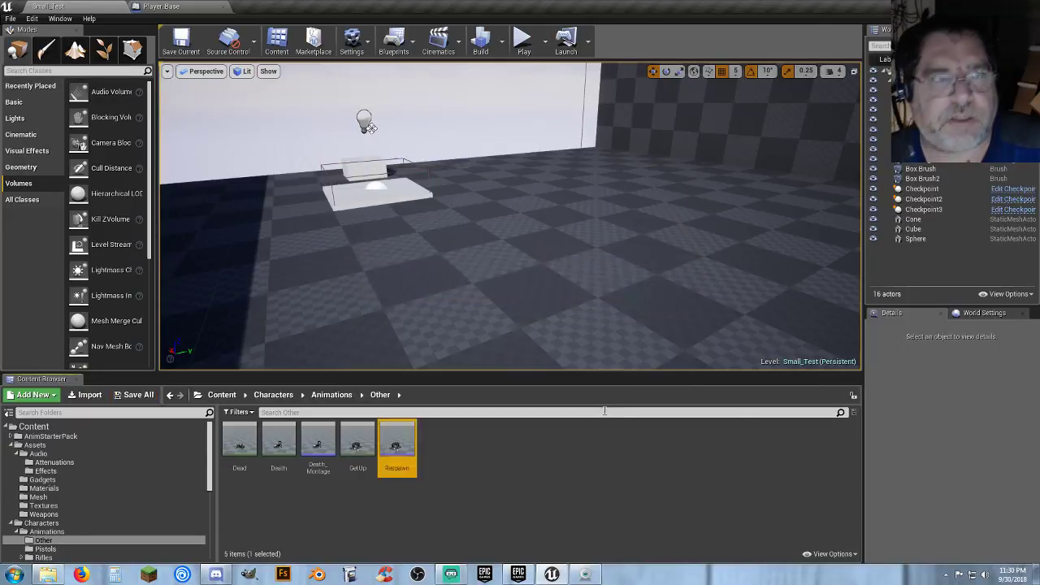
pyautogui.click(546, 443)
# - Add a Play Anim Montage node below the Death Play Animation node in Player_Base's Death Function graph
pyautogui.click(195, 8)
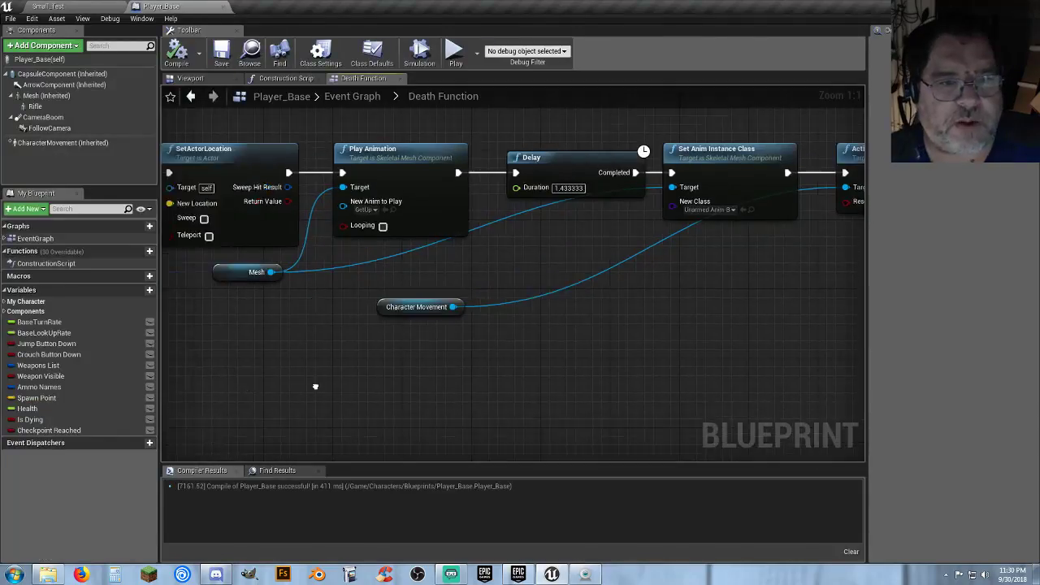
pyautogui.moveTo(315, 387); pyautogui.dragTo(618, 356, button='right')
pyautogui.moveTo(381, 325)
pyautogui.mouseDown(button='right')
pyautogui.moveTo(536, 376)
pyautogui.moveTo(659, 388)
pyautogui.mouseUp(button='right')
pyautogui.moveTo(268, 368); pyautogui.dragTo(671, 344, button='right')
pyautogui.moveTo(257, 338)
pyautogui.mouseDown(button='right')
pyautogui.moveTo(611, 295)
pyautogui.moveTo(252, 311)
pyautogui.mouseUp(button='right')
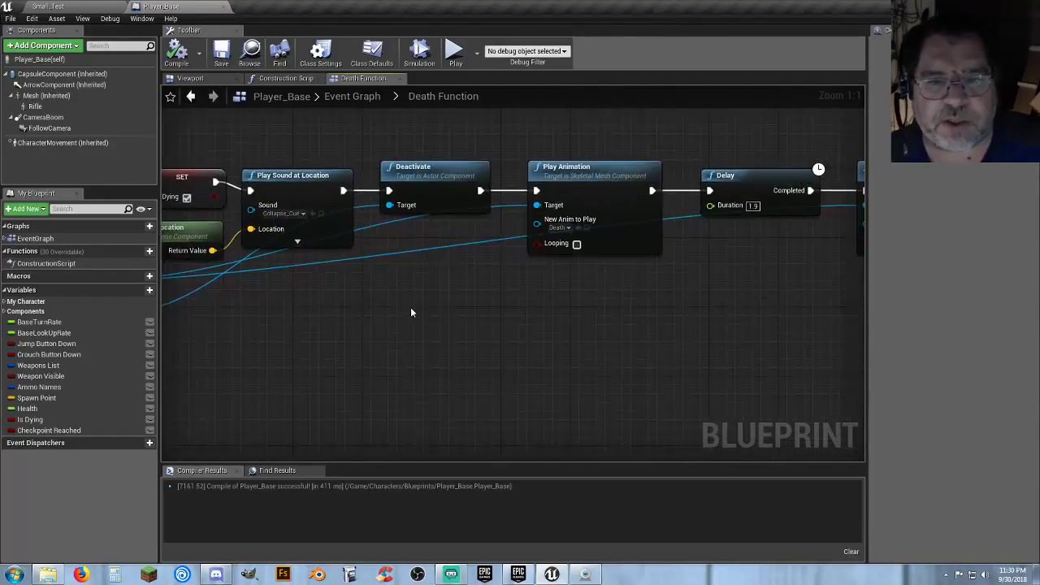
pyautogui.rightClick(533, 358)
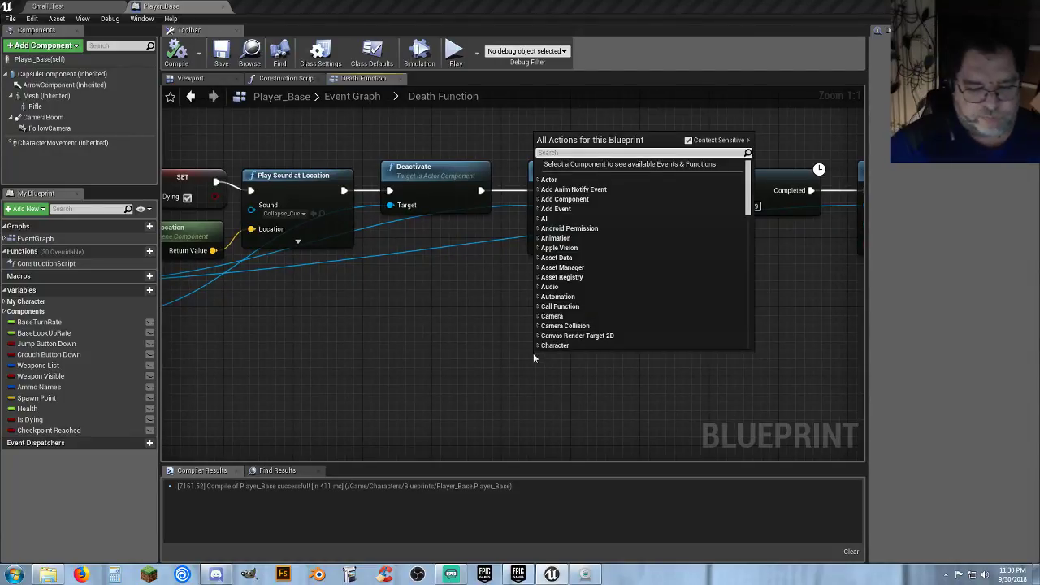
pyautogui.write('p')
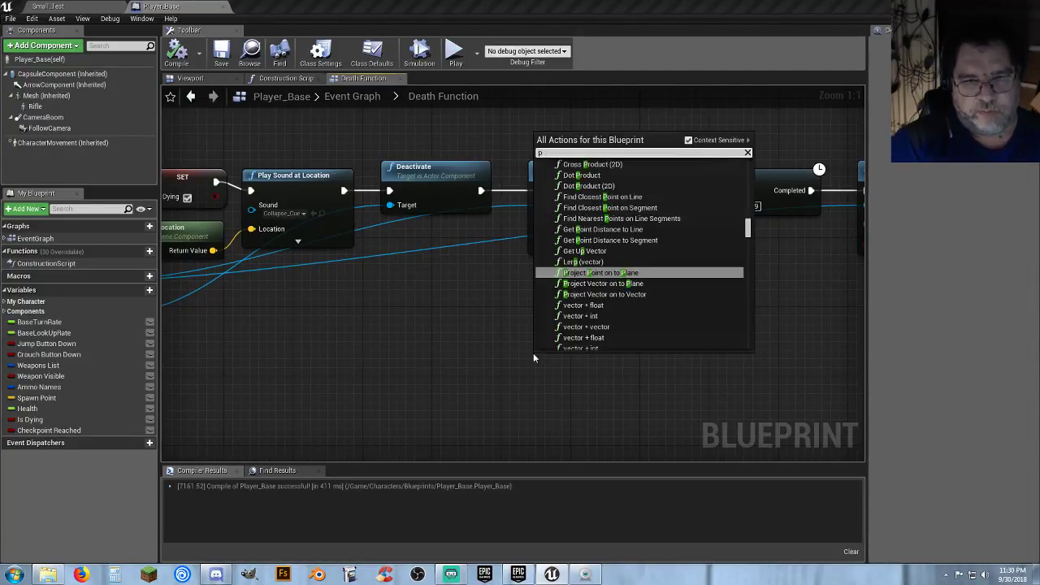
pyautogui.write('layan')
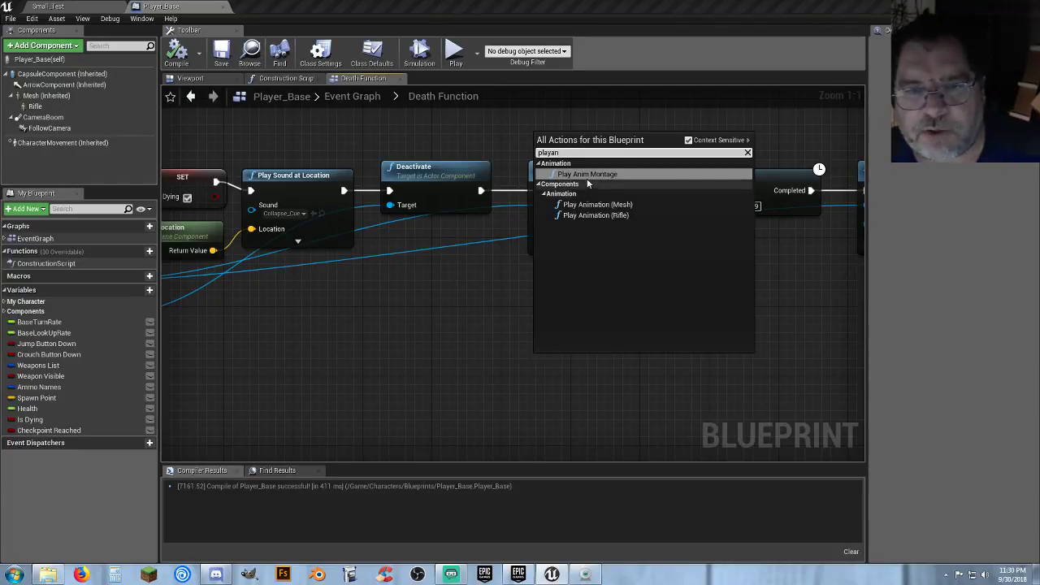
pyautogui.click(587, 173)
pyautogui.moveTo(564, 321); pyautogui.dragTo(525, 220, button='right')
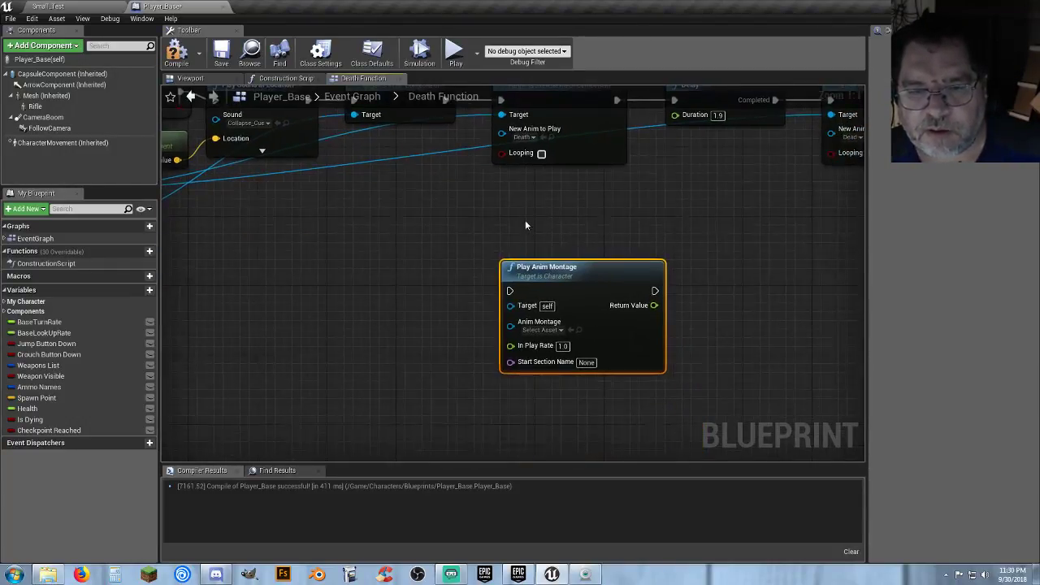
# - Set the Play Anim Montage node's montage to Death_Montage and move the node closer to the Play Animation node above
pyautogui.click(560, 330)
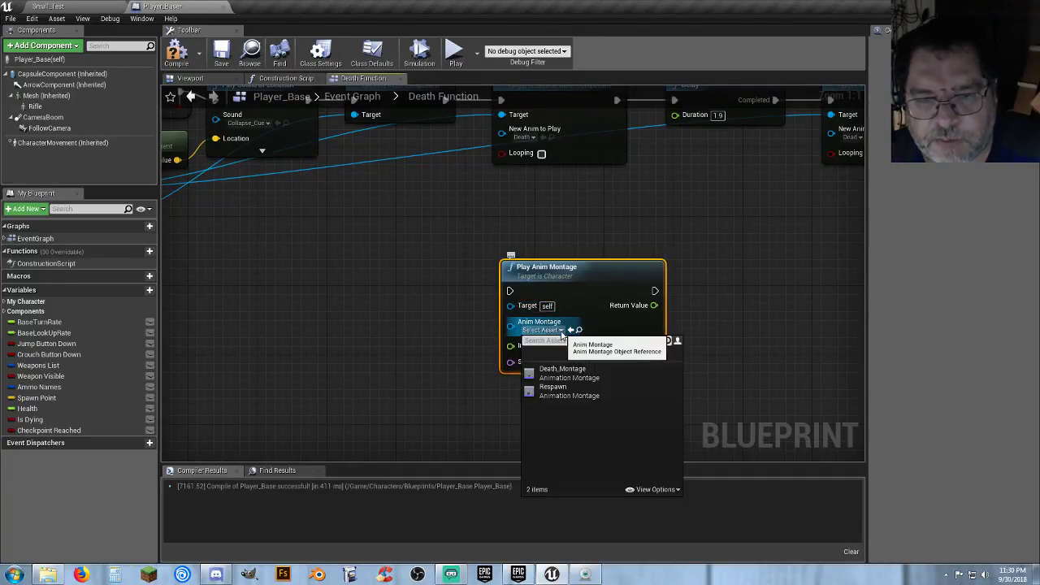
pyautogui.click(590, 377)
pyautogui.moveTo(572, 276); pyautogui.dragTo(564, 233)
# - Try to connect the Mesh component to the Target input of the Play Anim Montage node
pyautogui.moveTo(819, 253); pyautogui.dragTo(708, 315, button='right')
pyautogui.moveTo(345, 305); pyautogui.dragTo(501, 323, button='right')
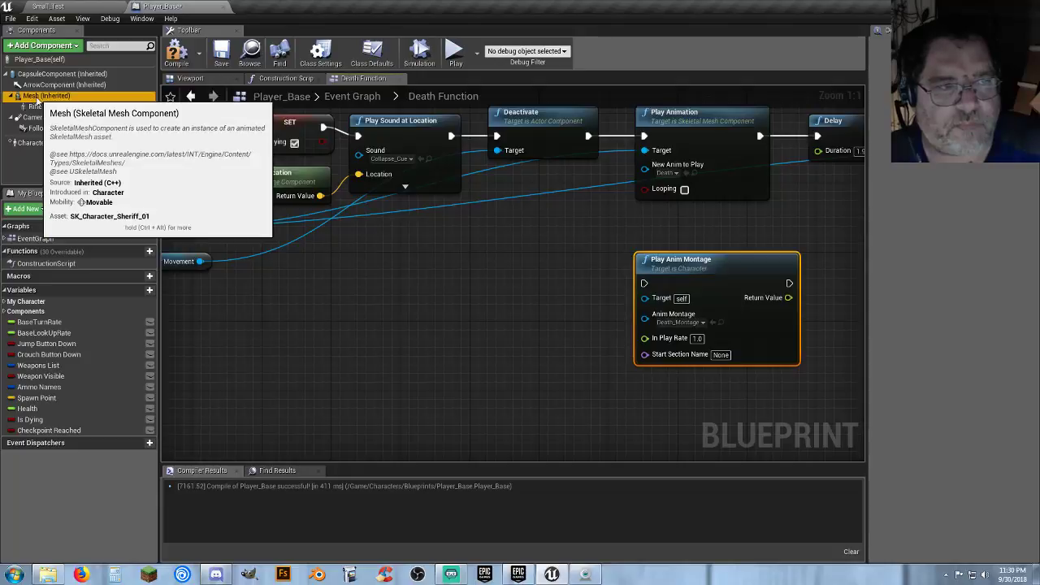
pyautogui.moveTo(47, 96); pyautogui.dragTo(646, 304)
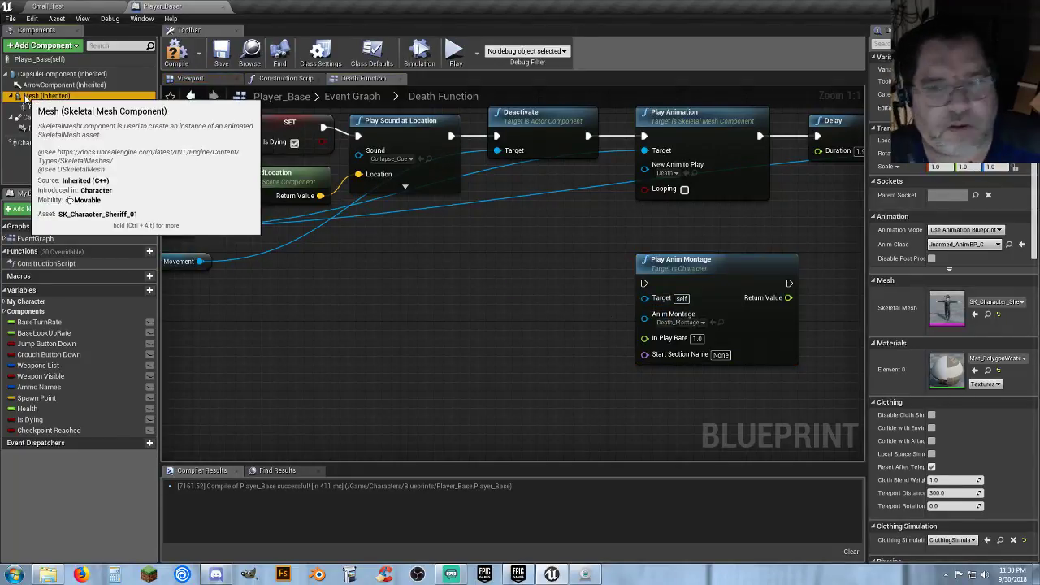
pyautogui.moveTo(469, 290); pyautogui.dragTo(527, 307, button='right')
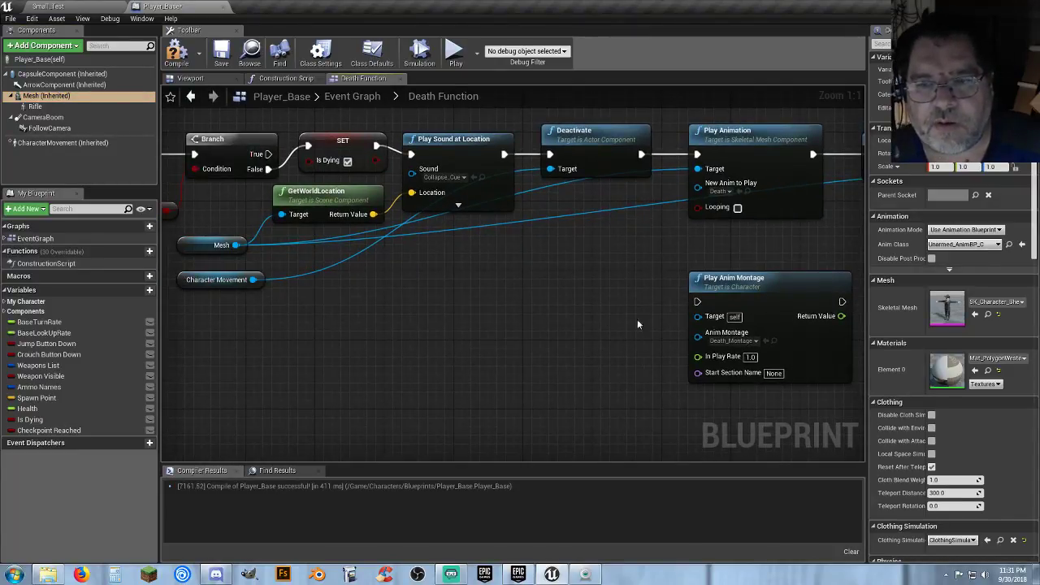
pyautogui.moveTo(612, 342); pyautogui.dragTo(433, 351, button='right')
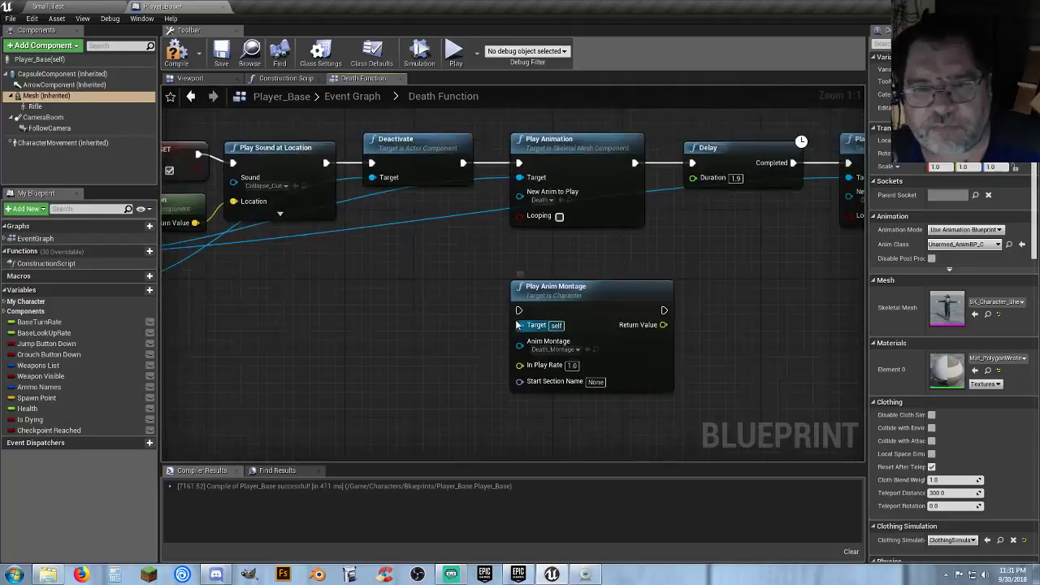
pyautogui.moveTo(45, 96); pyautogui.dragTo(456, 289)
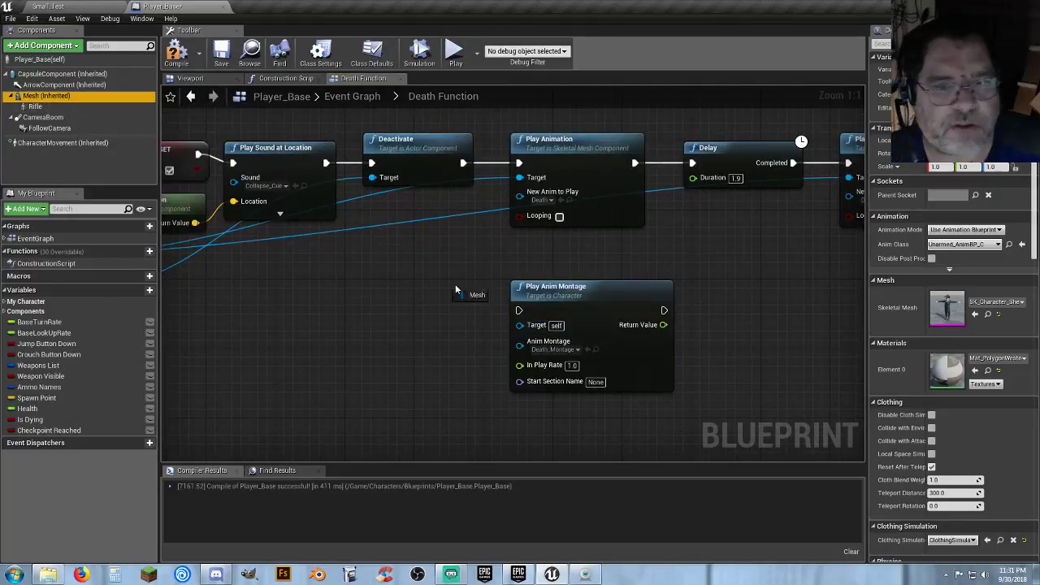
pyautogui.moveTo(519, 325); pyautogui.dragTo(455, 333)
pyautogui.click(339, 331)
pyautogui.moveTo(448, 343); pyautogui.dragTo(336, 334, button='right')
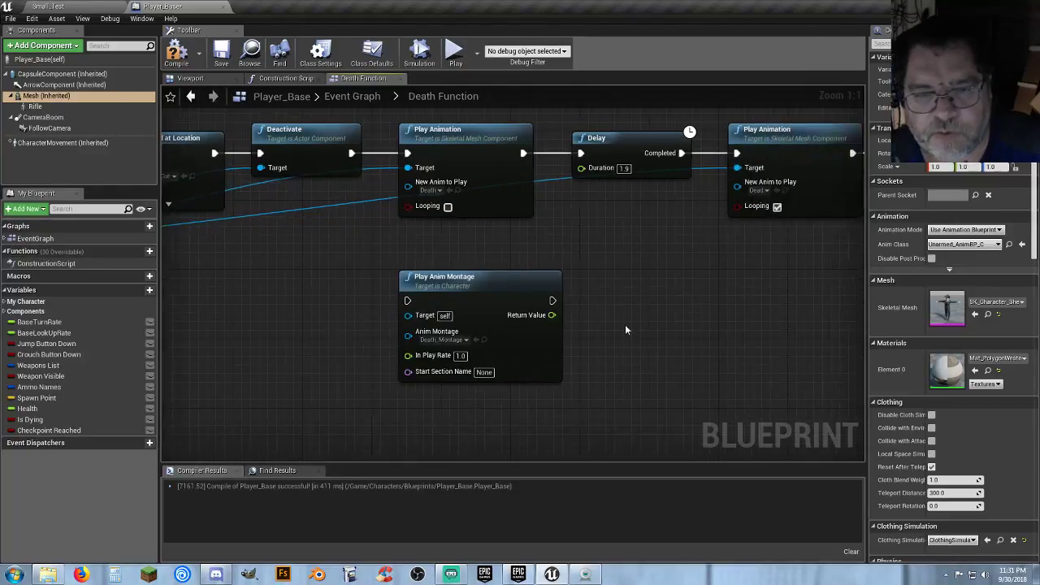
pyautogui.moveTo(626, 325); pyautogui.dragTo(838, 304, button='right')
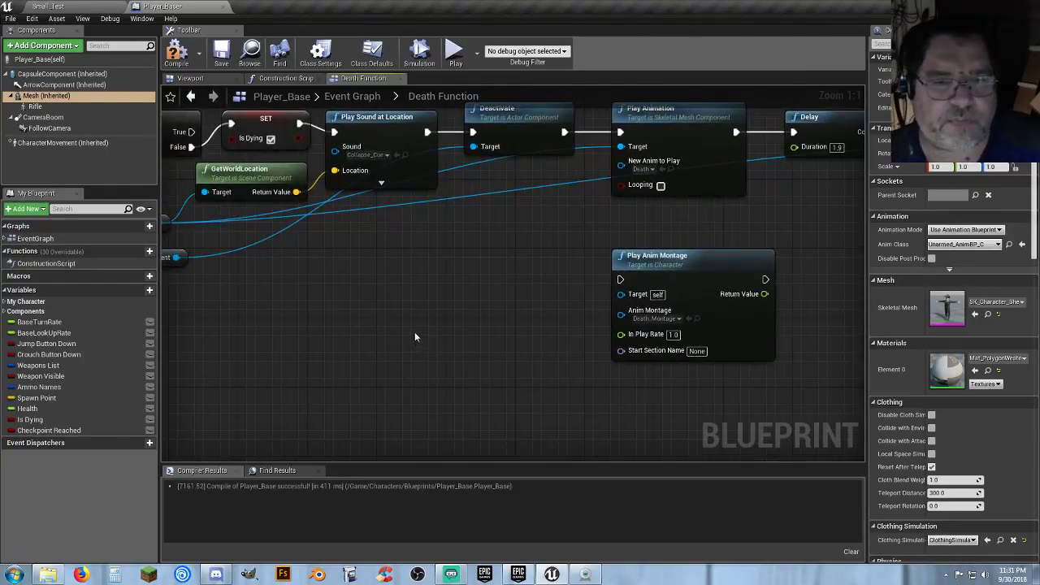
pyautogui.rightClick(413, 334)
pyautogui.click(386, 319)
pyautogui.rightClick(386, 318)
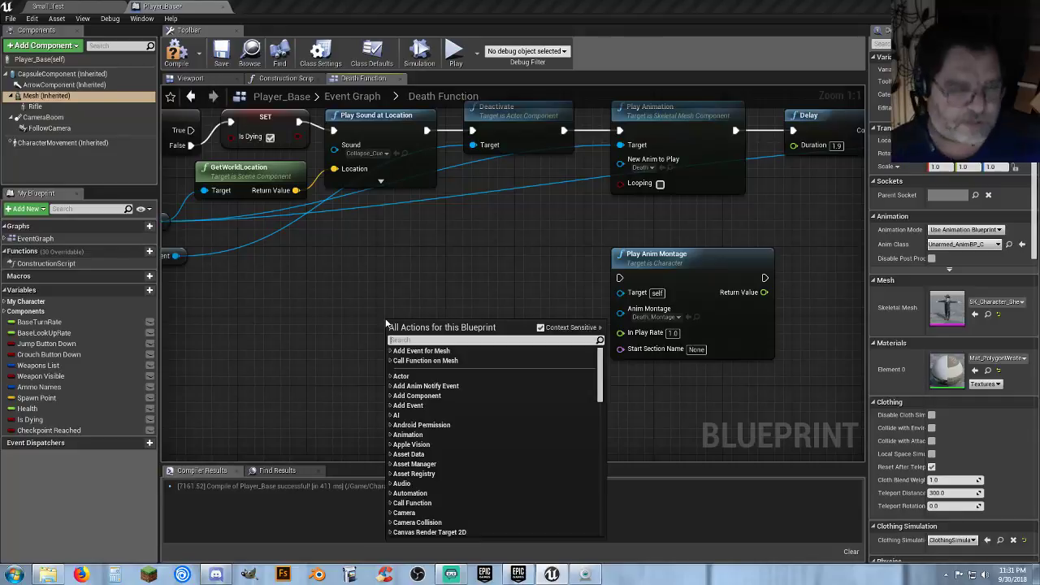
pyautogui.click(264, 289)
# - Add a Mesh reference feeding the Target of a new Set Animation node, placed beside the Play Anim Montage node
pyautogui.moveTo(47, 98); pyautogui.dragTo(442, 343)
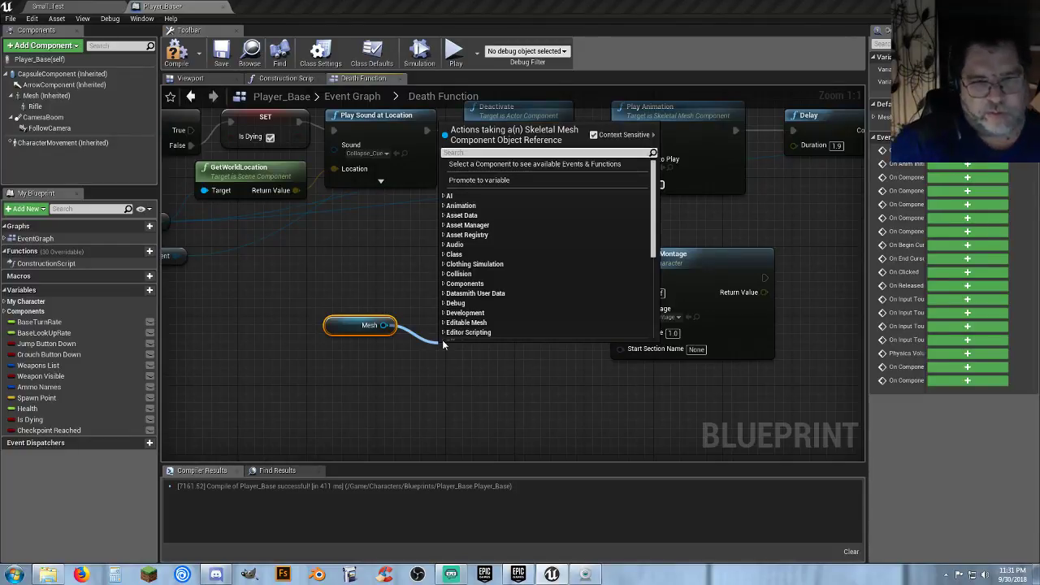
pyautogui.write('anim')
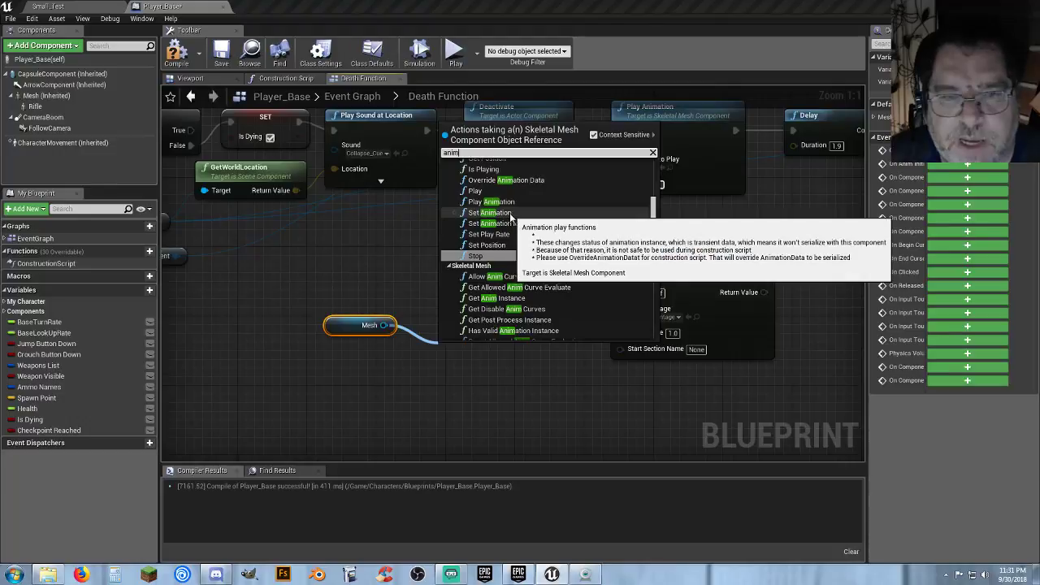
pyautogui.click(512, 214)
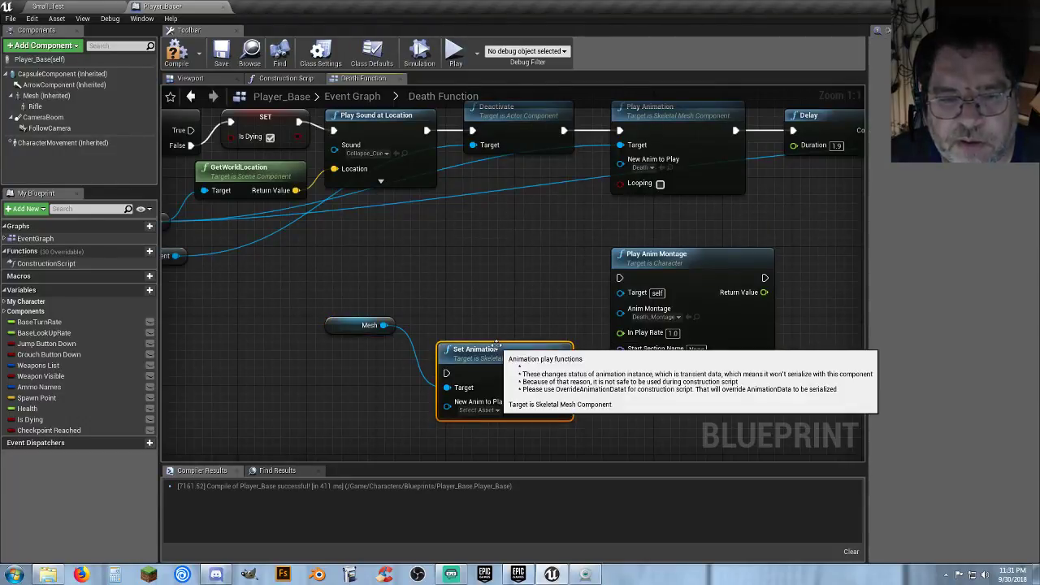
pyautogui.moveTo(487, 351); pyautogui.dragTo(493, 280)
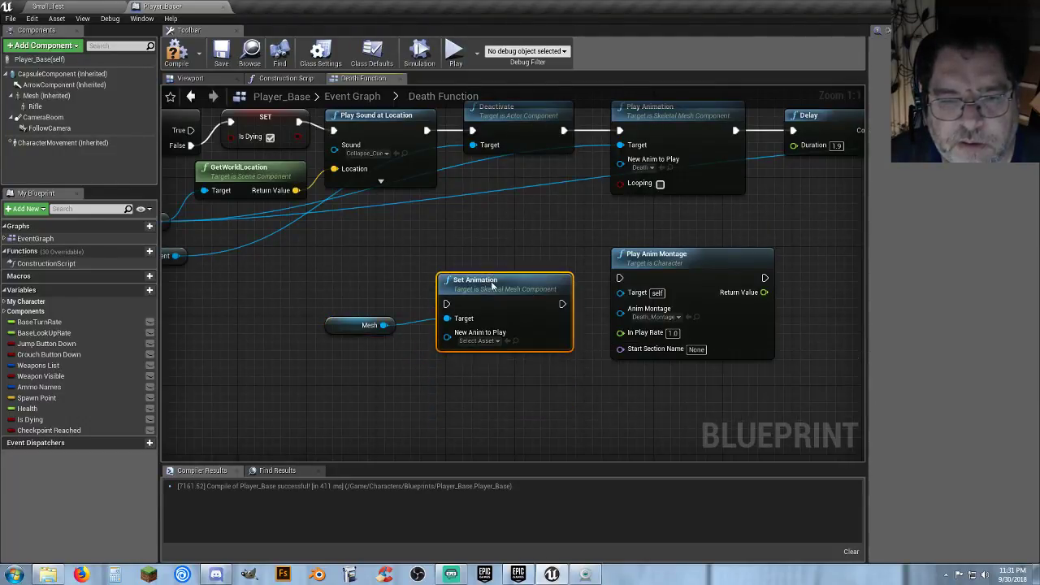
# - Set the Set Animation node's new animation to play to Dead
pyautogui.click(478, 332)
pyautogui.write('d')
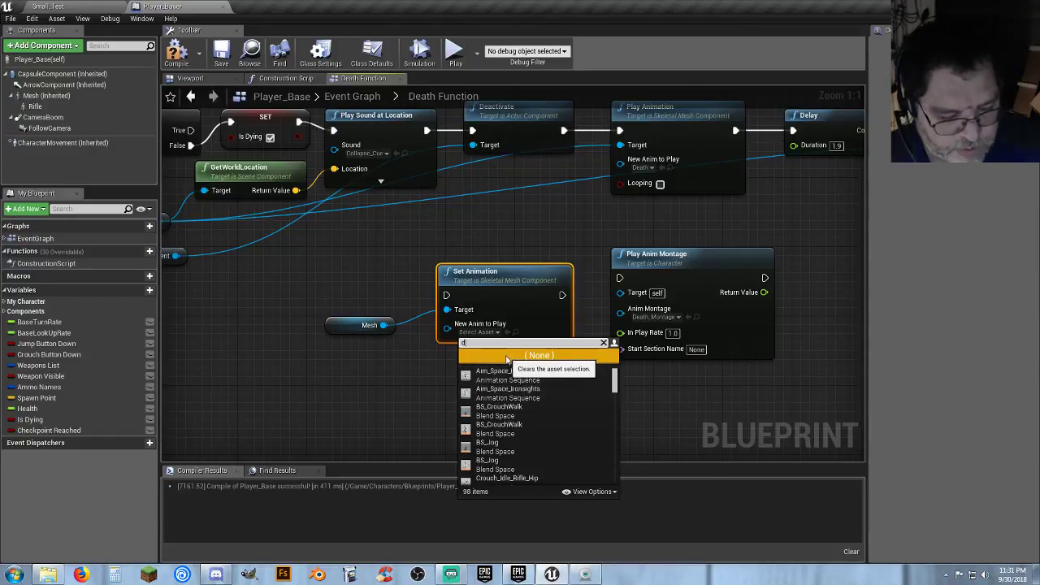
pyautogui.write('ead')
pyautogui.click(503, 377)
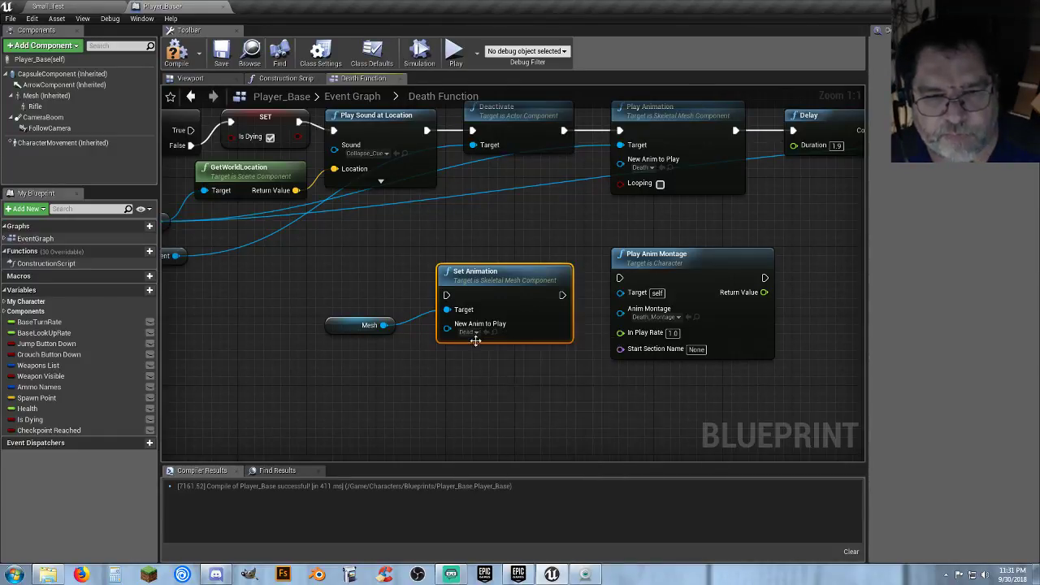
# - Move the Set Animation node just after Play Anim Montage, connect their execution pins and line the two nodes up
pyautogui.moveTo(476, 383); pyautogui.dragTo(411, 377, button='right')
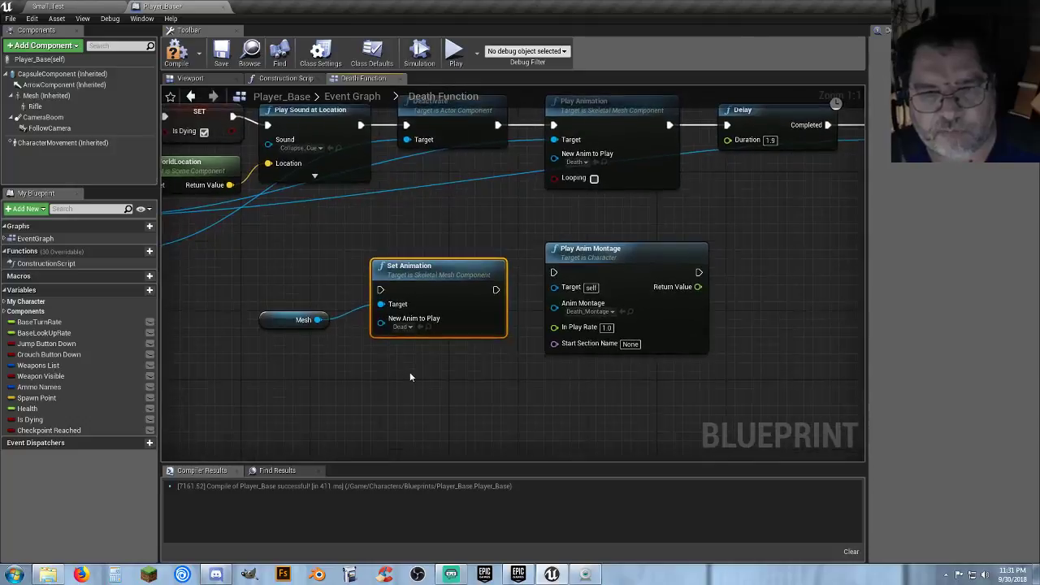
pyautogui.moveTo(436, 286); pyautogui.dragTo(809, 278)
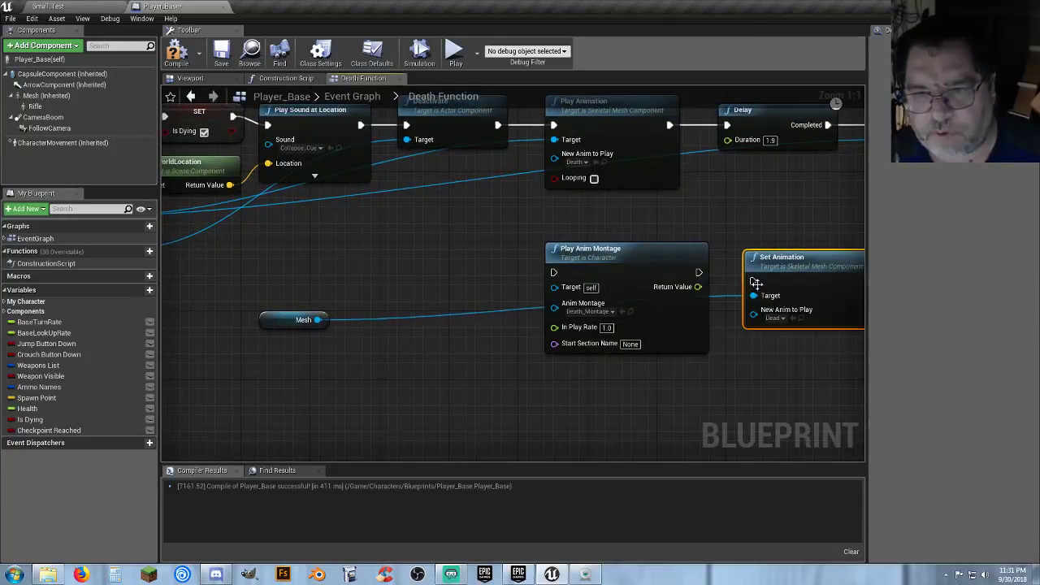
pyautogui.moveTo(699, 272); pyautogui.dragTo(763, 251)
pyautogui.moveTo(761, 339); pyautogui.dragTo(625, 340, button='right')
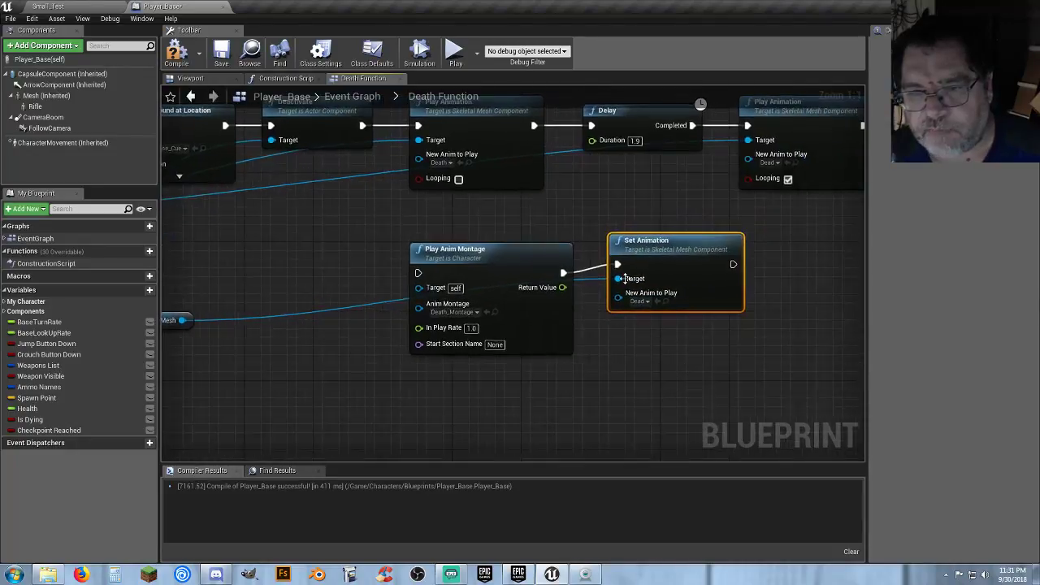
pyautogui.moveTo(650, 240); pyautogui.dragTo(649, 248)
pyautogui.click(619, 360)
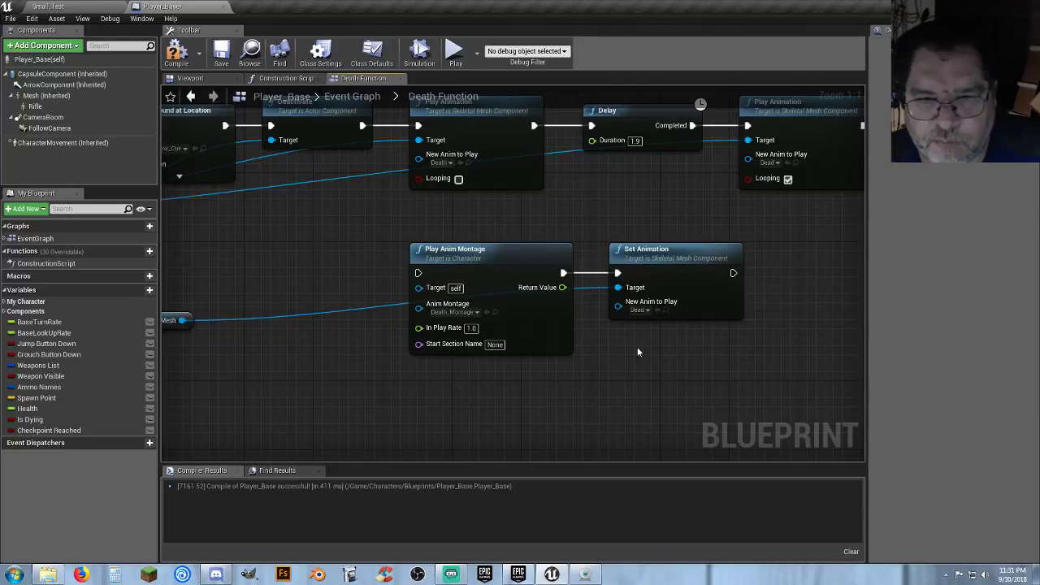
# - Move the Mesh reference directly beneath the Play Anim Montage node
pyautogui.moveTo(304, 412); pyautogui.dragTo(407, 408, button='right')
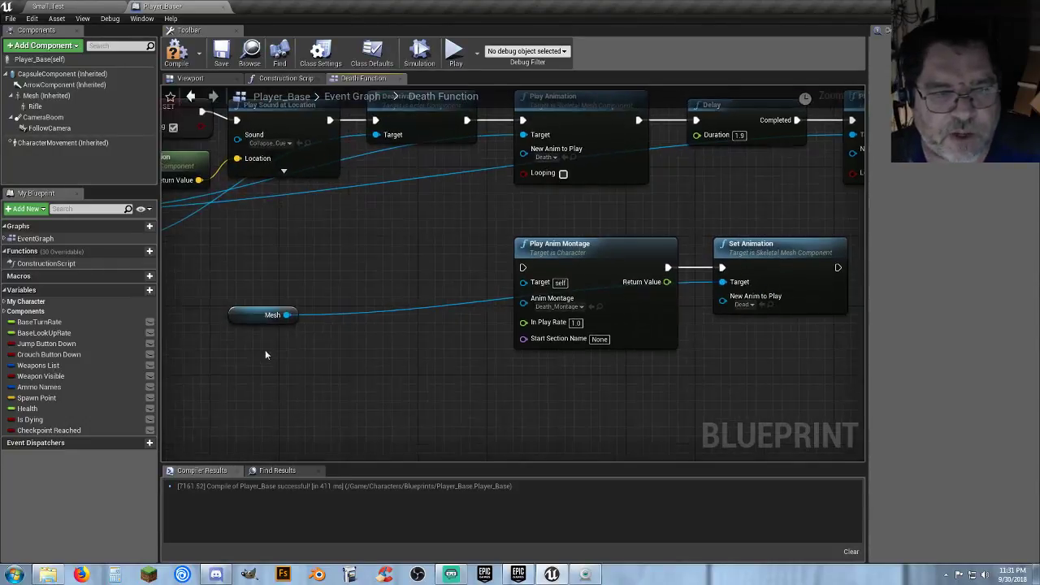
pyautogui.moveTo(242, 325); pyautogui.dragTo(629, 377)
pyautogui.click(600, 384)
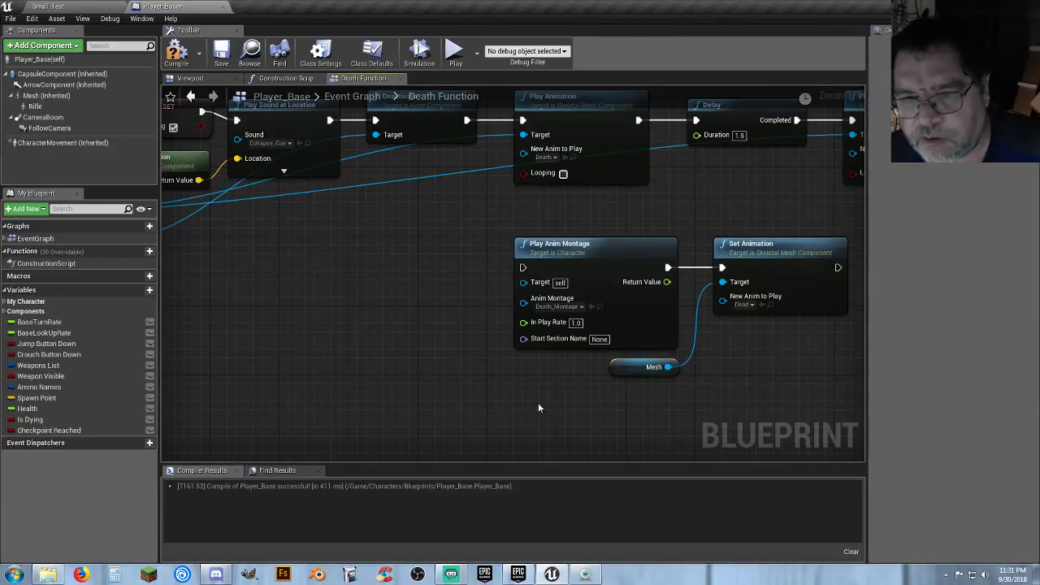
# - Add a Delay node with a duration of 3.0 after the Set Animation node
pyautogui.moveTo(538, 402); pyautogui.dragTo(363, 407, button='right')
pyautogui.moveTo(634, 349); pyautogui.dragTo(463, 379, button='right')
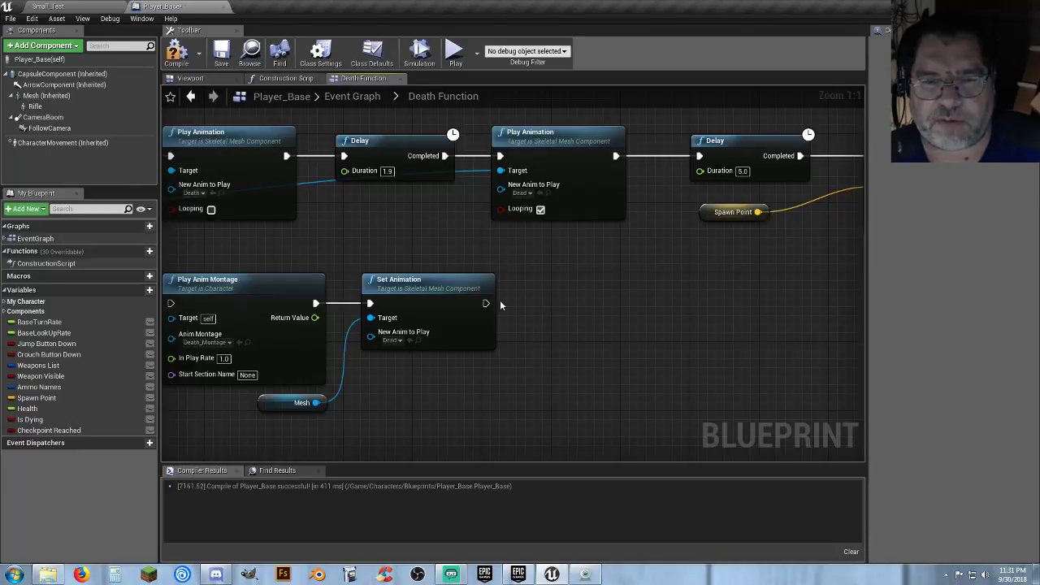
pyautogui.moveTo(484, 302); pyautogui.dragTo(543, 273, button='right')
pyautogui.moveTo(727, 270); pyautogui.dragTo(666, 295, button='right')
pyautogui.moveTo(503, 311); pyautogui.dragTo(569, 321, button='right')
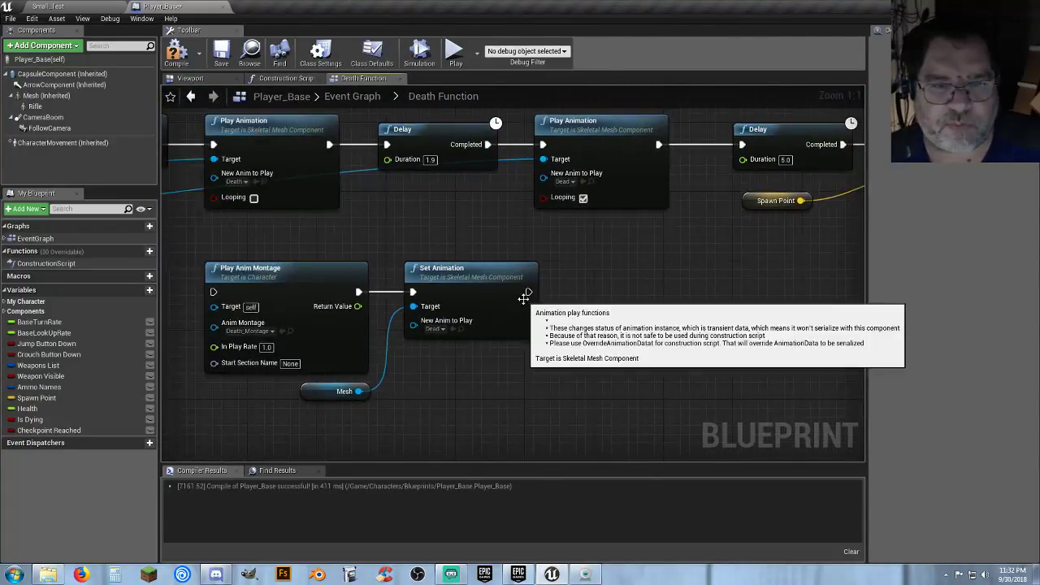
pyautogui.moveTo(528, 292); pyautogui.dragTo(588, 298)
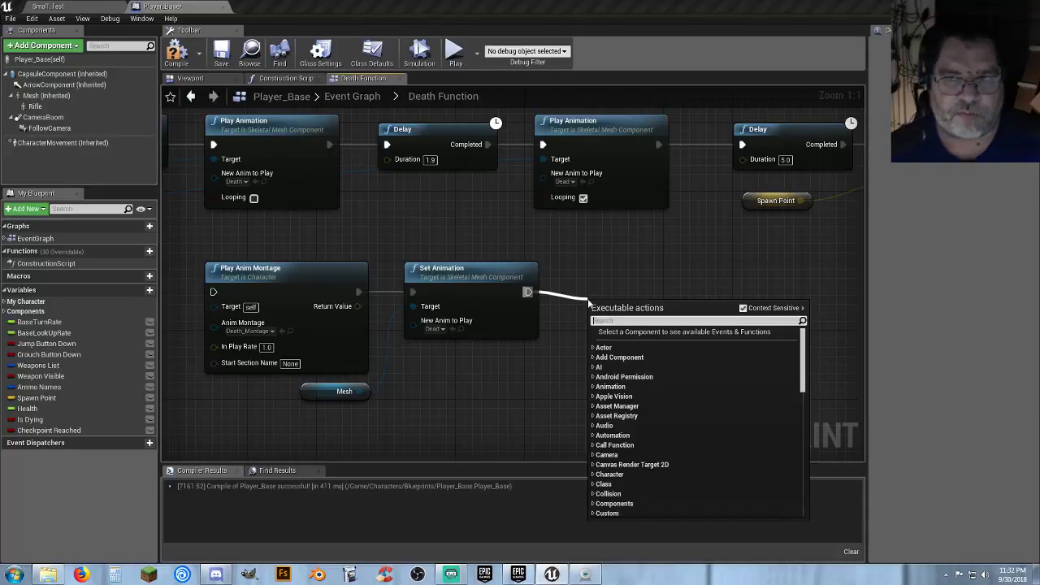
pyautogui.write('delay')
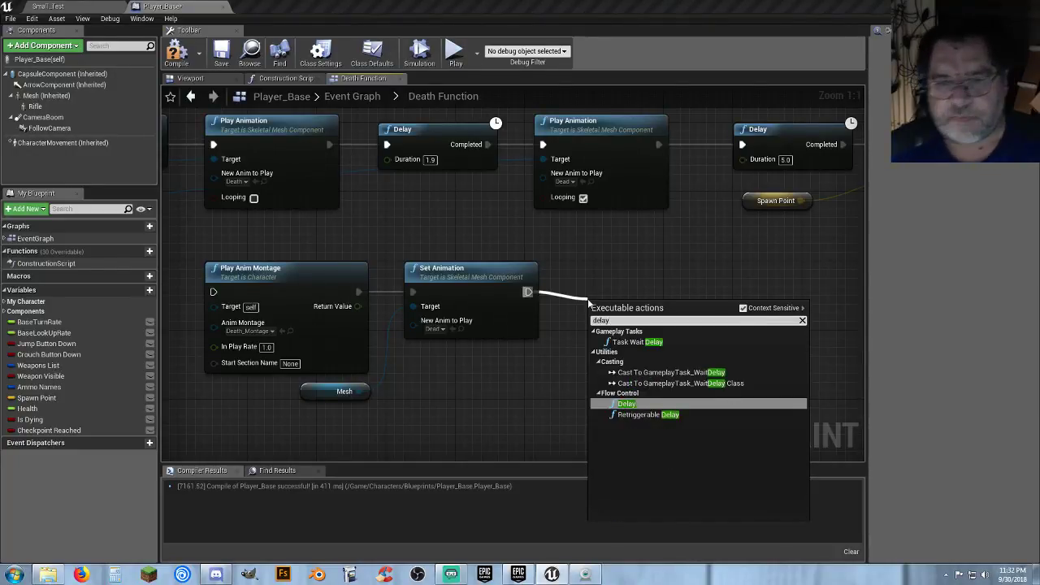
pyautogui.click(623, 404)
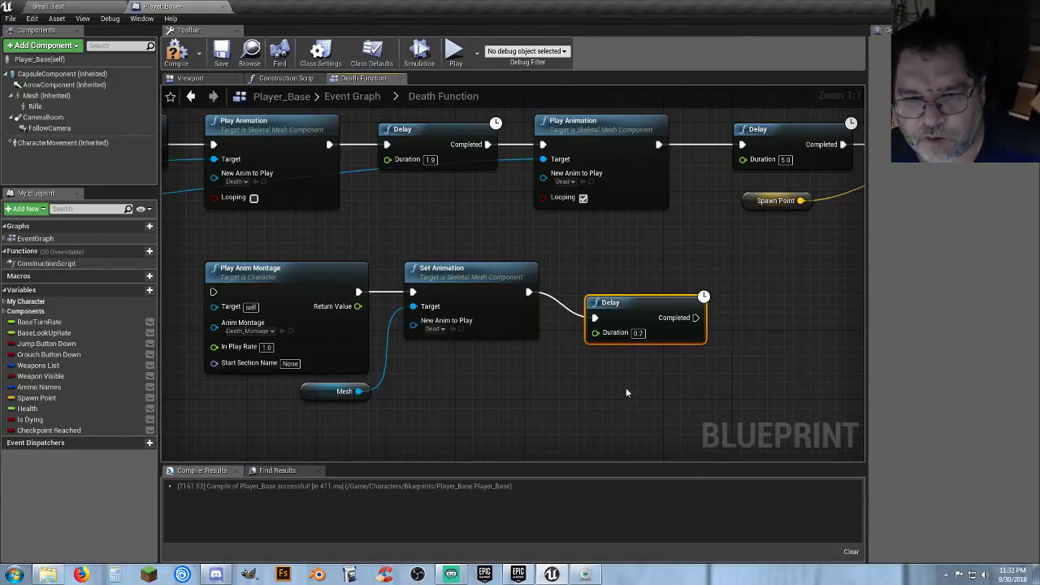
pyautogui.click(639, 335)
pyautogui.write('5')
pyautogui.click(610, 379)
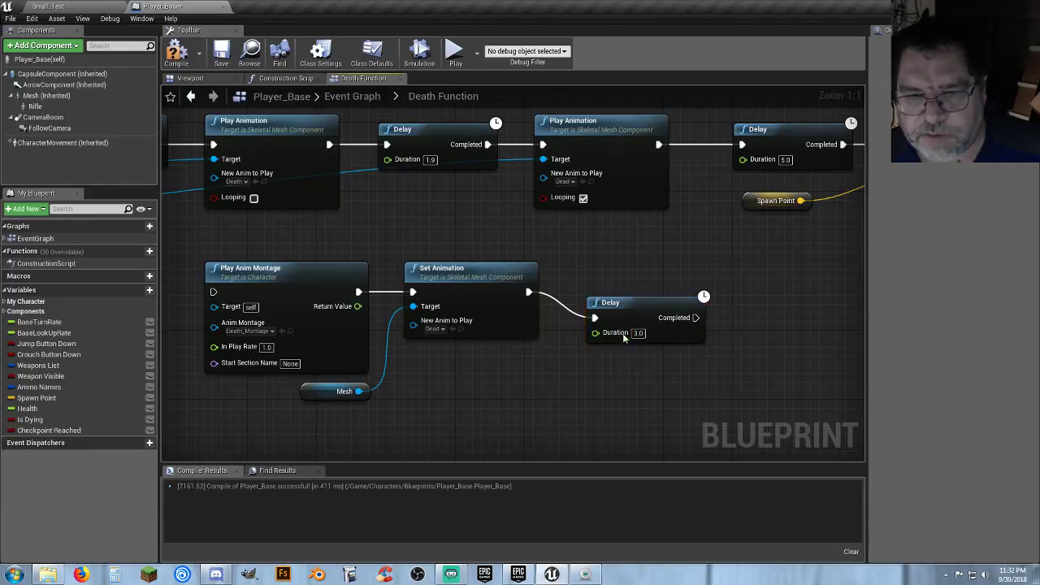
# - Move the Play Anim Montage, Set Animation, Mesh and Delay nodes together further below the original death chain
pyautogui.scroll(-3, 552, 371)
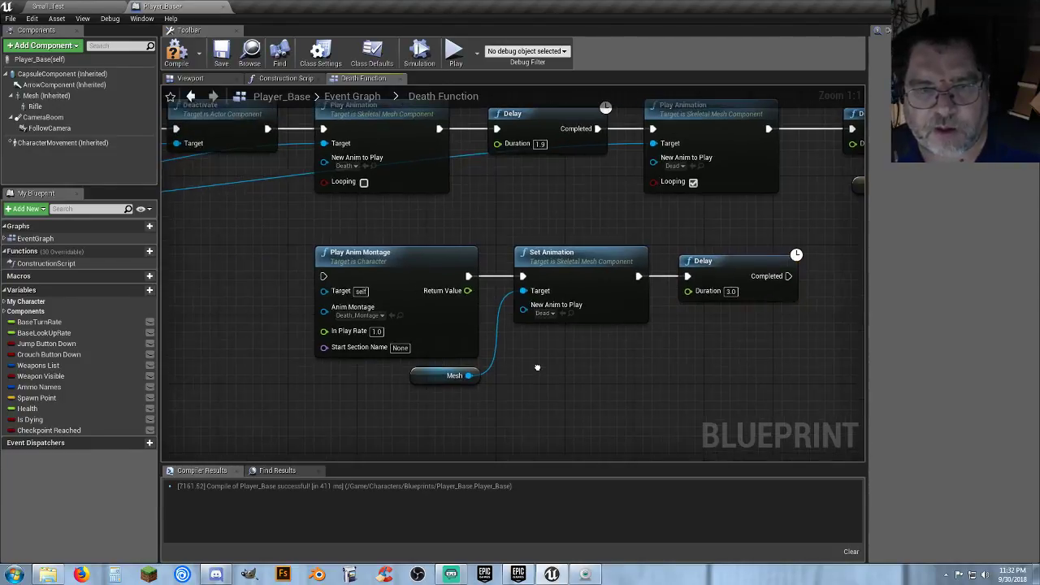
pyautogui.moveTo(734, 408); pyautogui.dragTo(428, 338)
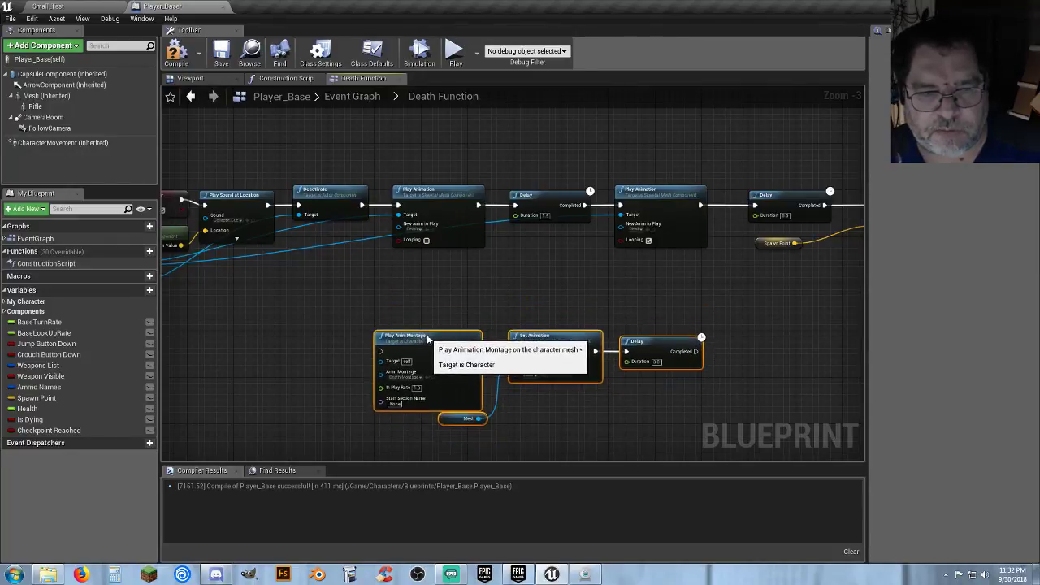
pyautogui.click(386, 301)
# - Move the Inputs node down level with the new montage chain and disconnect it from the original Branch node
pyautogui.moveTo(273, 305); pyautogui.dragTo(500, 260, button='right')
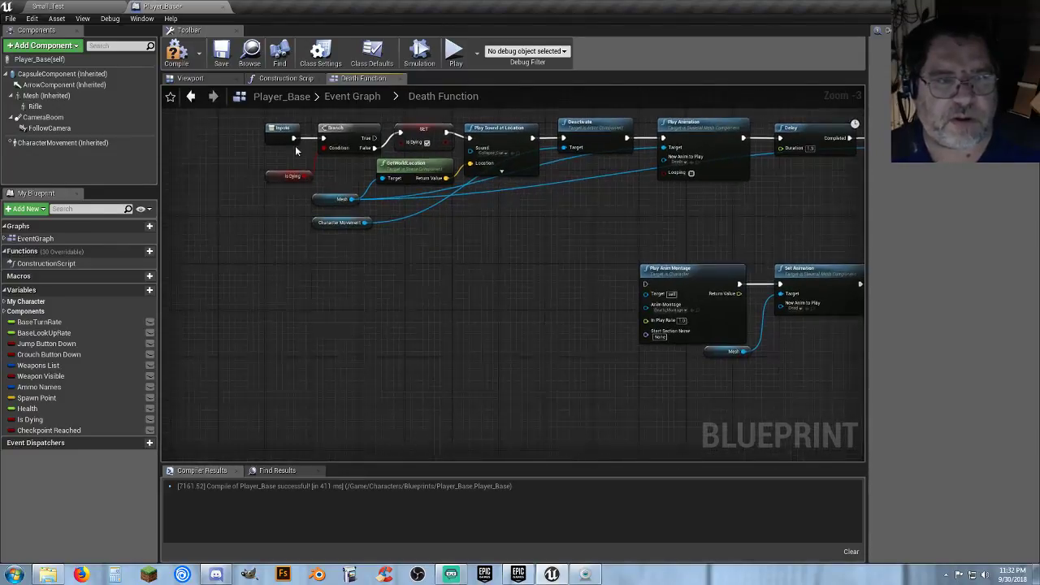
pyautogui.moveTo(278, 130); pyautogui.dragTo(179, 130)
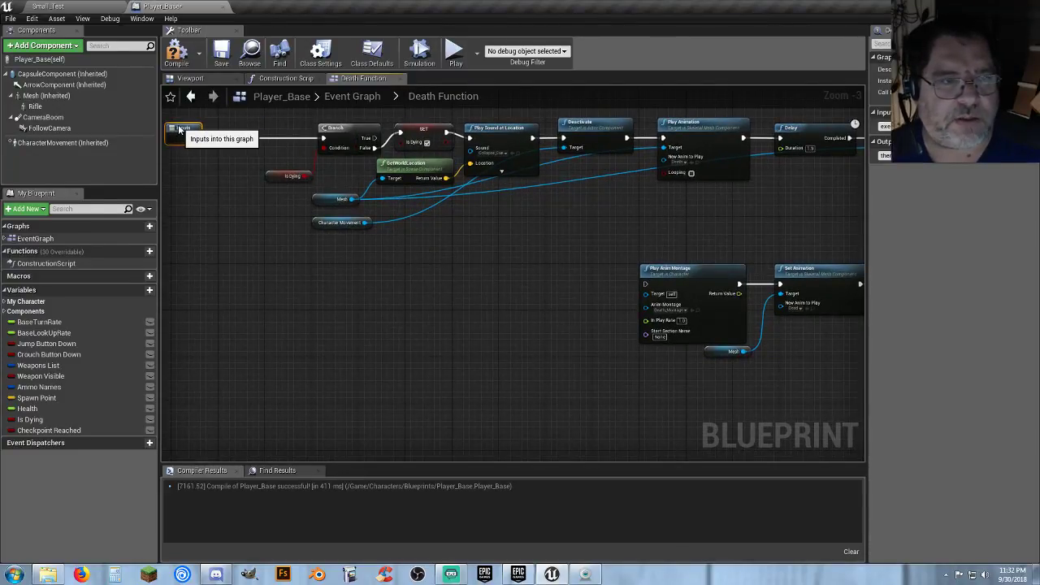
pyautogui.moveTo(200, 191); pyautogui.dragTo(380, 216, button='right')
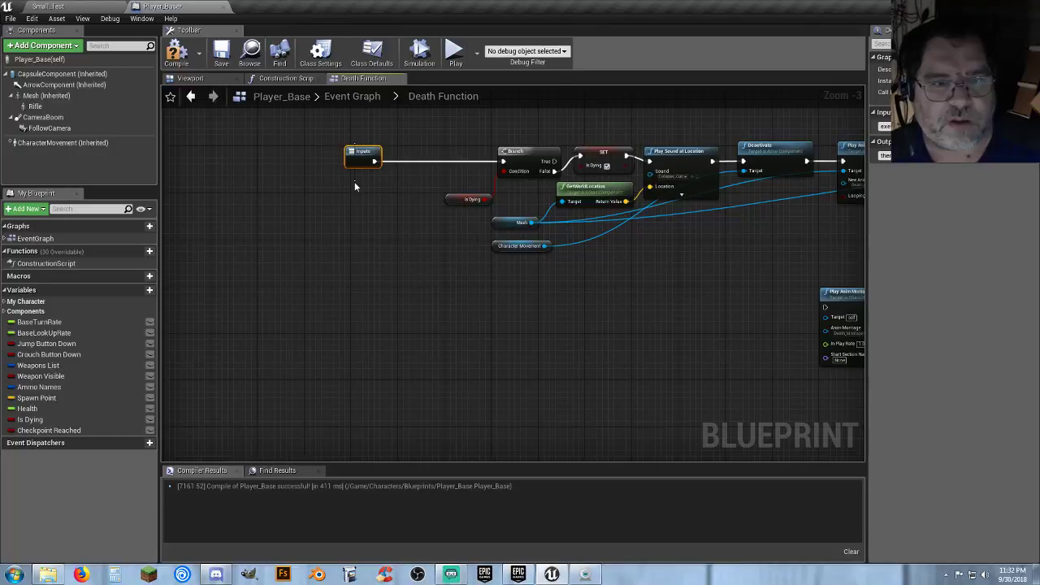
pyautogui.moveTo(362, 152); pyautogui.dragTo(363, 294)
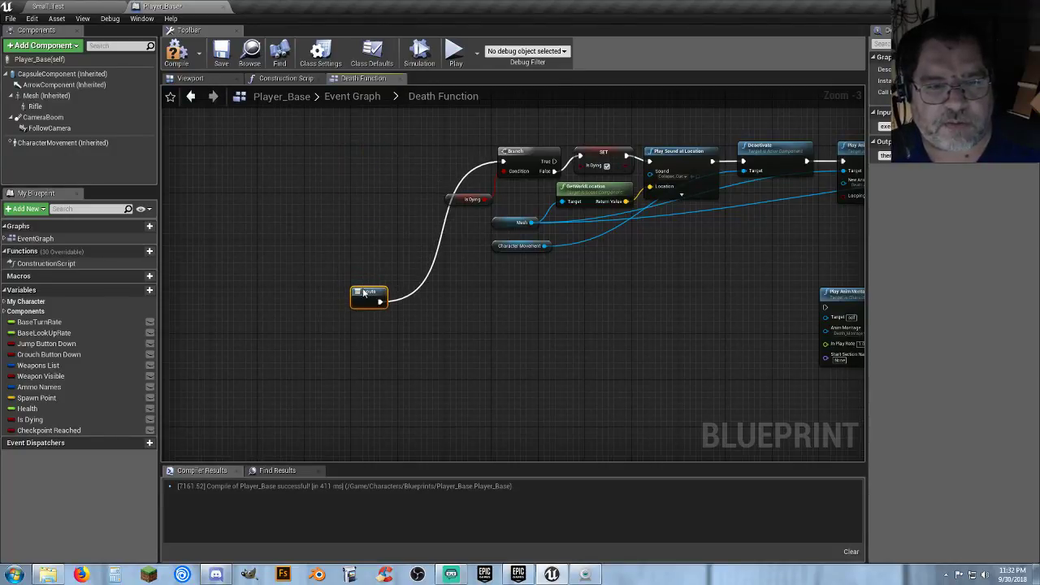
pyautogui.moveTo(458, 333); pyautogui.dragTo(318, 296, button='right')
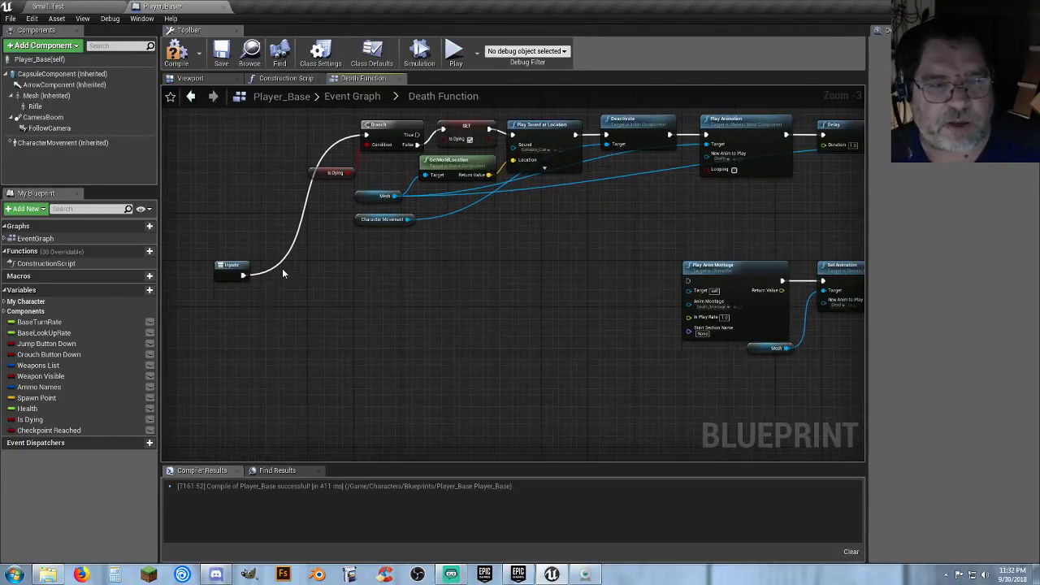
pyautogui.keyDown('ctrl'); pyautogui.moveTo(242, 275); pyautogui.dragTo(284, 268); pyautogui.keyUp('ctrl')
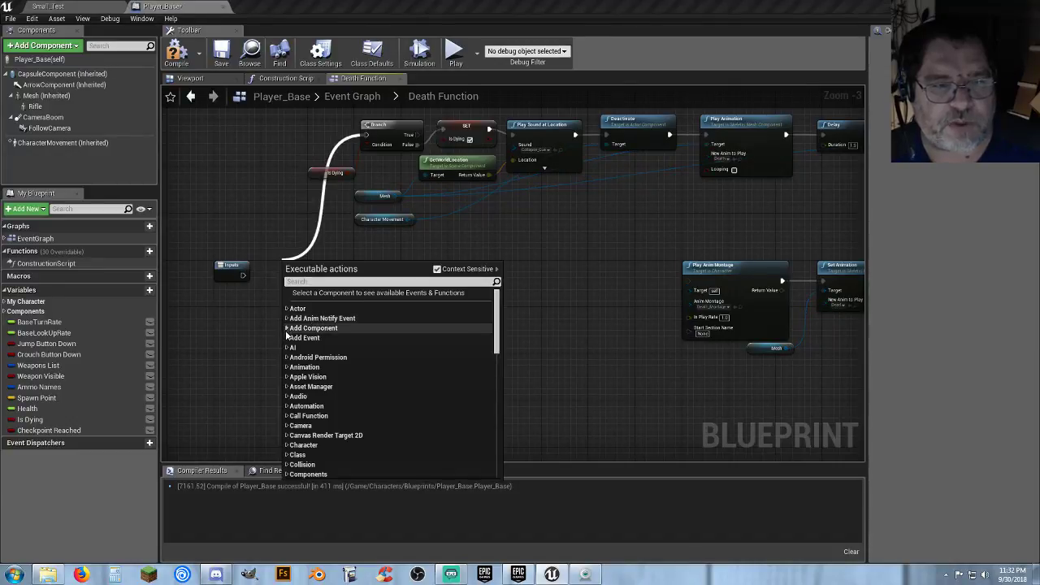
pyautogui.click(255, 310)
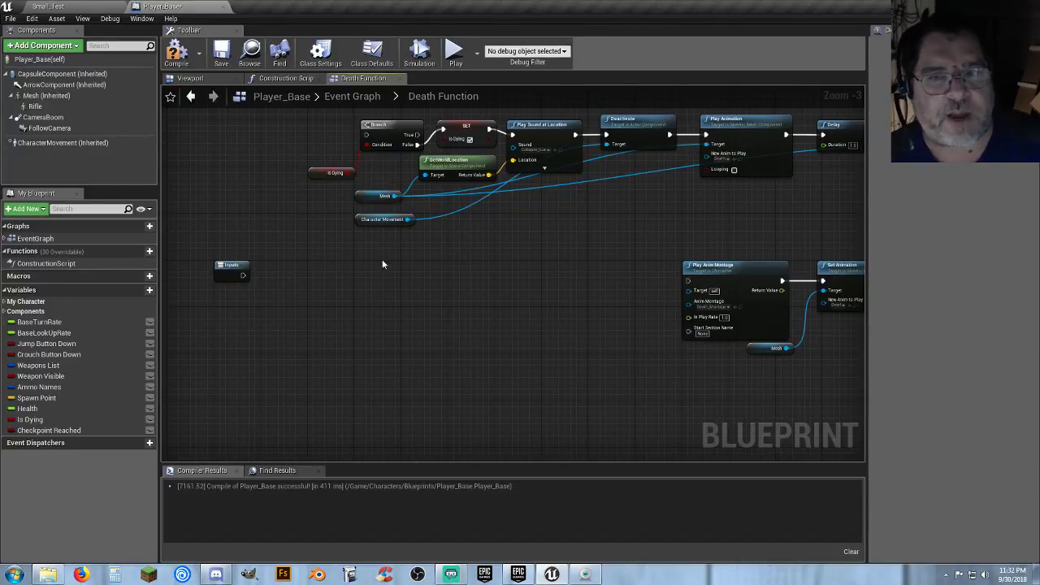
# - Duplicate the original chain's nodes from Branch through Play Sound at Location, connect Inputs to the copied Branch and align the copies with the montage row
pyautogui.moveTo(515, 246); pyautogui.dragTo(290, 280, button='right')
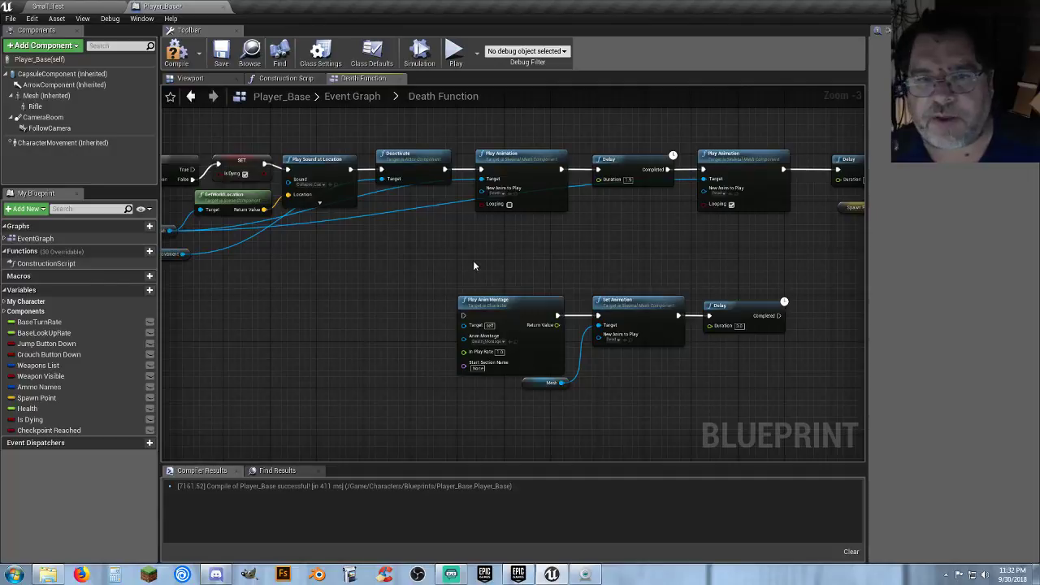
pyautogui.moveTo(474, 266); pyautogui.dragTo(733, 238, button='right')
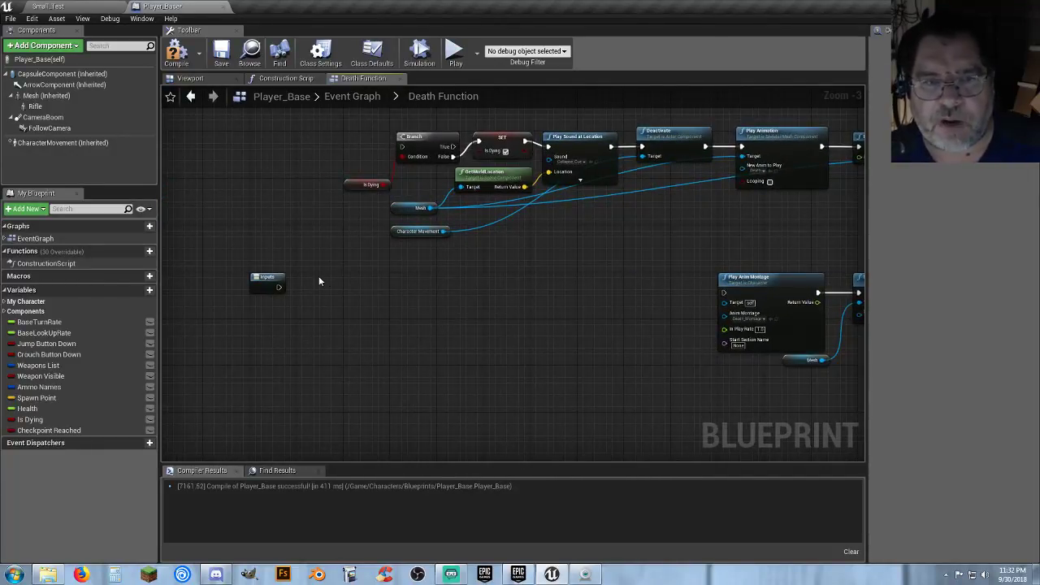
pyautogui.moveTo(374, 139); pyautogui.dragTo(625, 215)
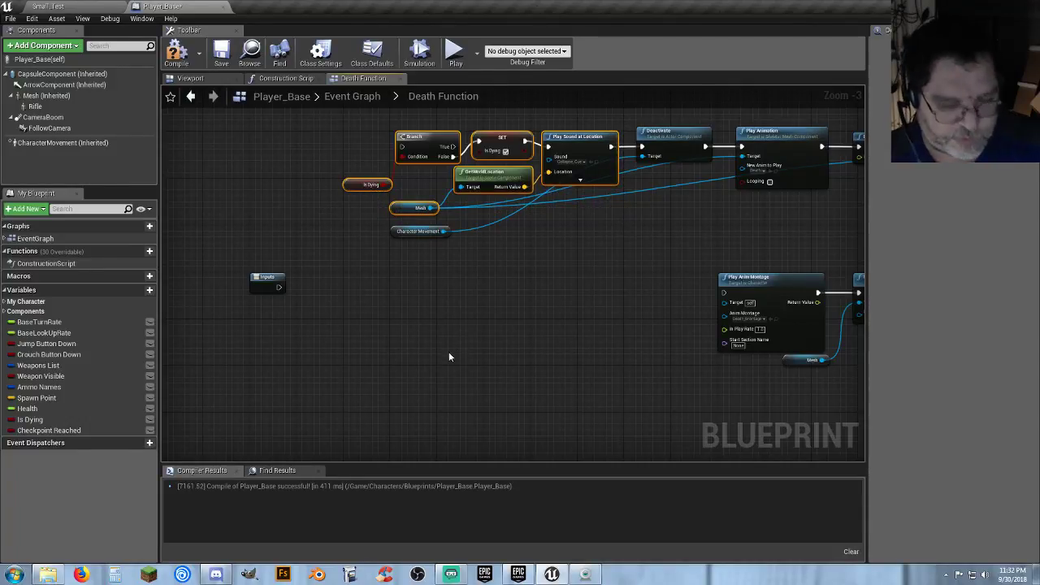
pyautogui.hotkey('ctrl', 'v')
pyautogui.moveTo(418, 338); pyautogui.dragTo(280, 288)
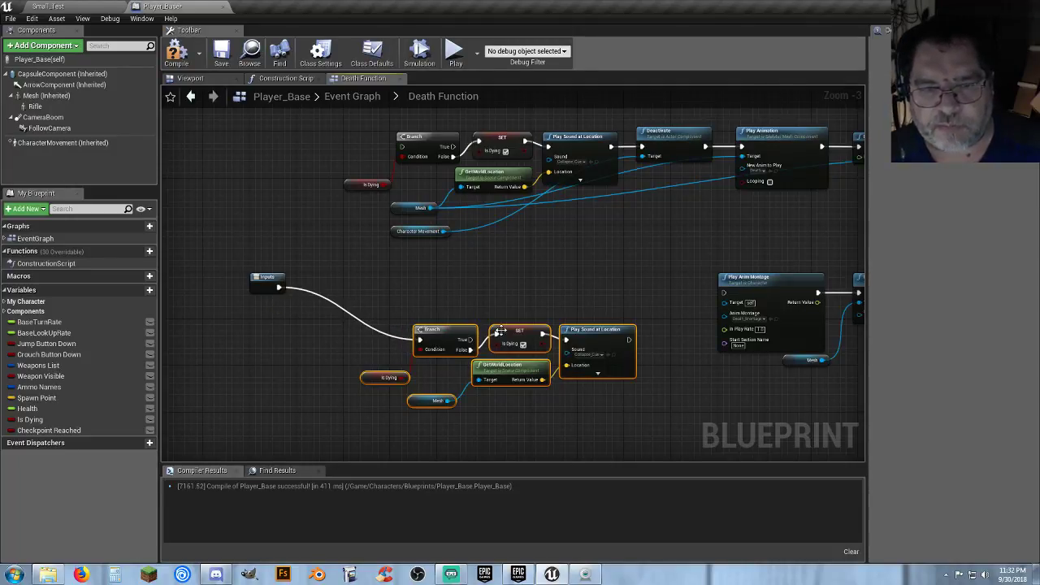
pyautogui.moveTo(501, 329); pyautogui.dragTo(485, 281)
pyautogui.click(538, 385)
# - Add a Character Movement reference with a Deactivate node, wired between the copied Play Sound at Location and Play Anim Montage
pyautogui.moveTo(542, 373); pyautogui.dragTo(489, 377, button='right')
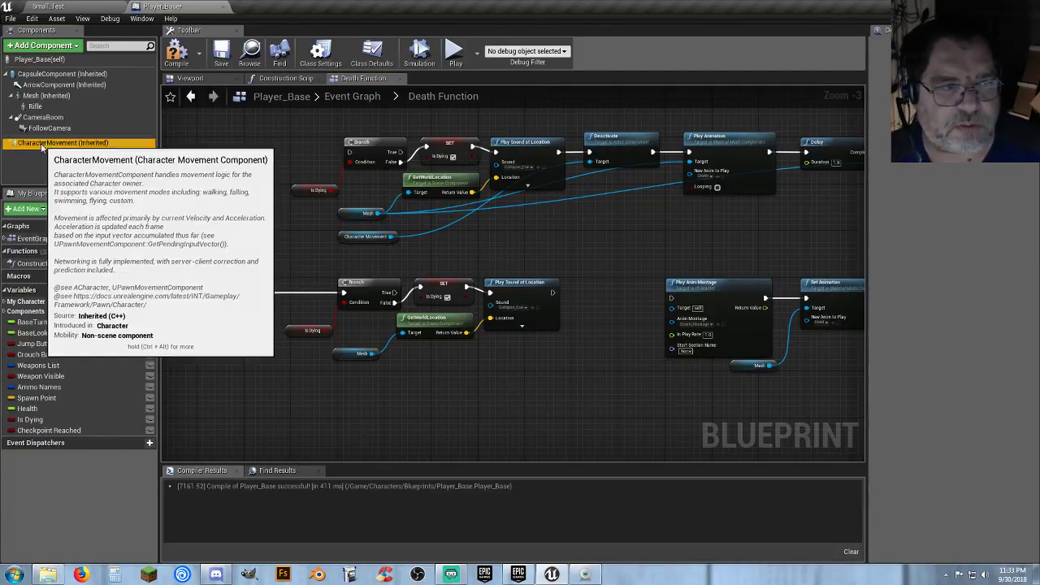
pyautogui.moveTo(63, 142); pyautogui.dragTo(582, 339)
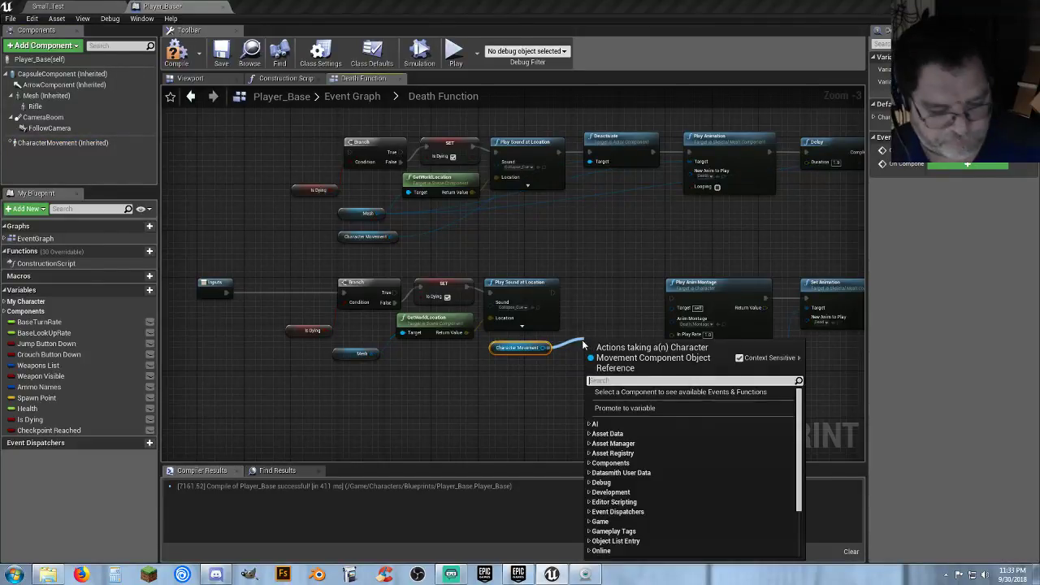
pyautogui.write('deact')
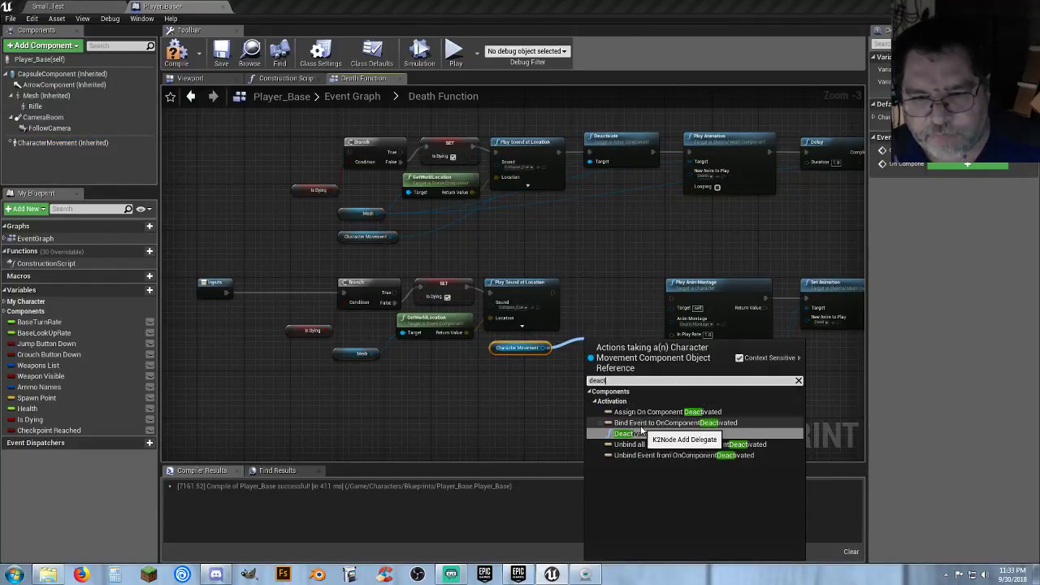
pyautogui.click(642, 433)
pyautogui.moveTo(591, 356); pyautogui.dragTo(552, 293)
pyautogui.moveTo(595, 343); pyautogui.dragTo(588, 279)
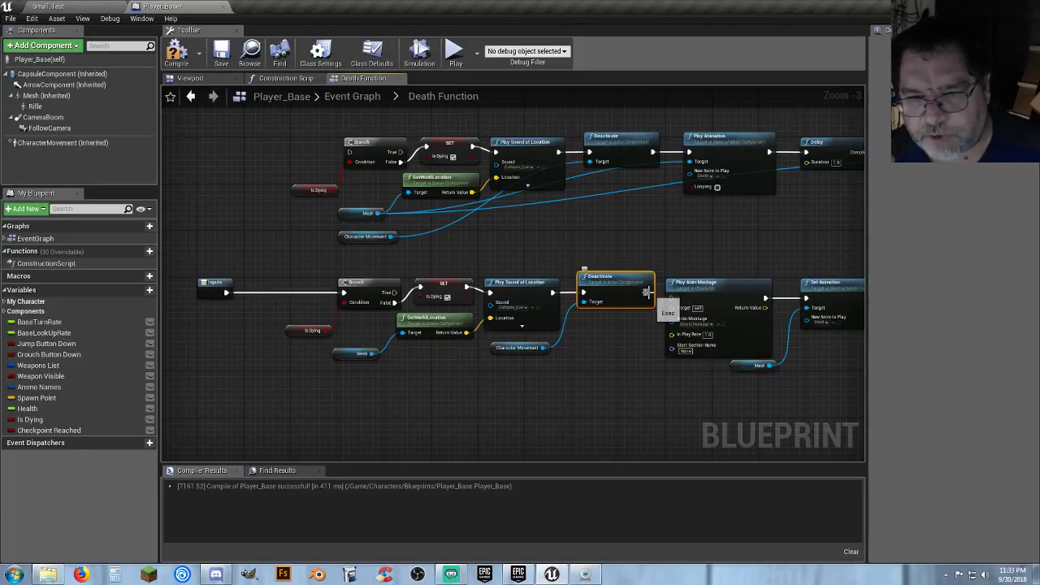
pyautogui.moveTo(648, 293); pyautogui.dragTo(671, 300)
# - Align the Play Anim Montage, Set Animation and Delay nodes in a straight row with the new Deactivate node
pyautogui.moveTo(620, 377); pyautogui.dragTo(448, 363, button='right')
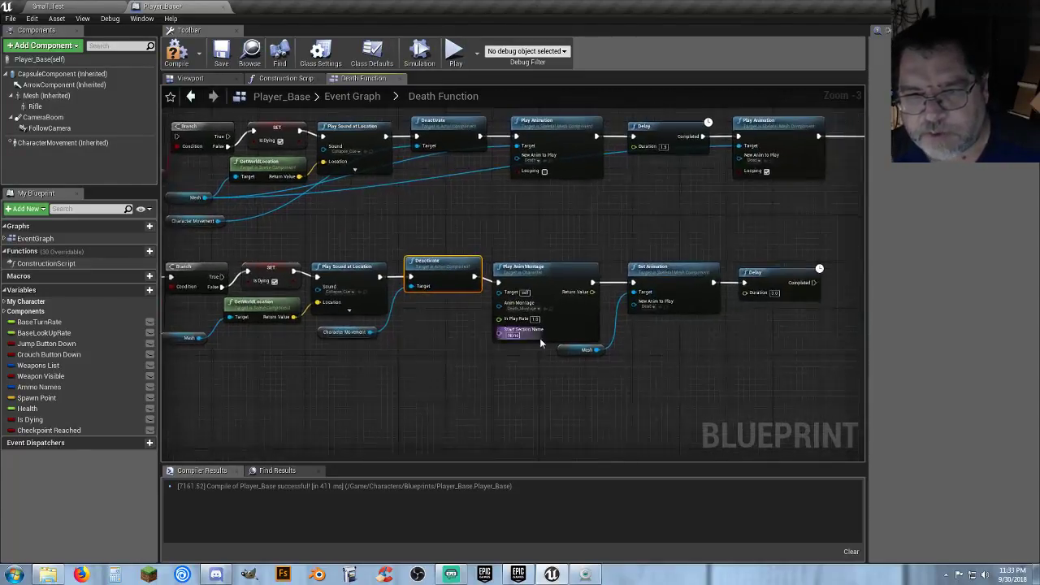
pyautogui.moveTo(682, 394); pyautogui.dragTo(599, 390, button='right')
pyautogui.moveTo(461, 262)
pyautogui.mouseDown()
pyautogui.moveTo(639, 352)
pyautogui.moveTo(472, 244)
pyautogui.moveTo(470, 255)
pyautogui.mouseUp()
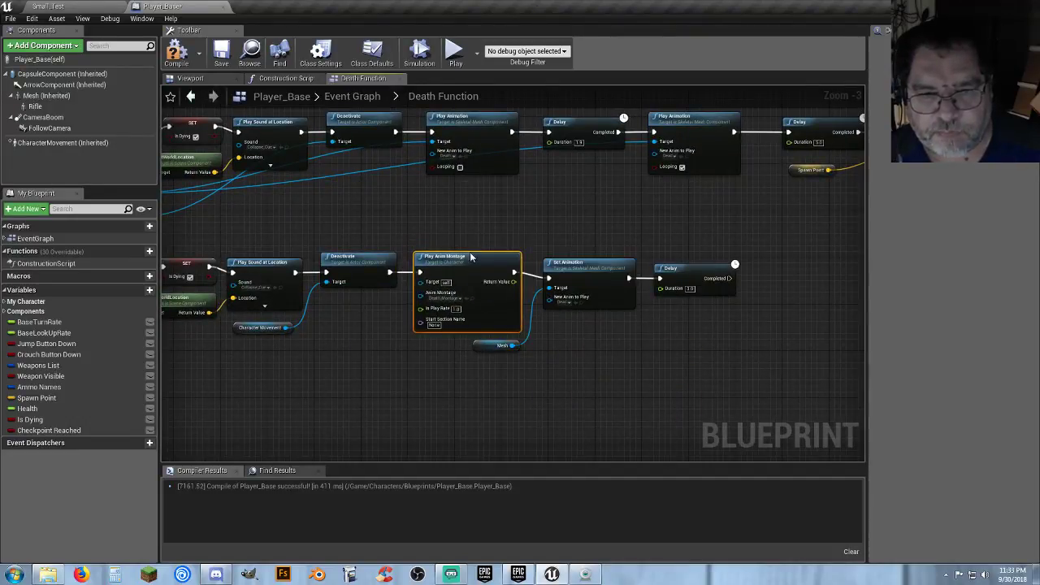
pyautogui.click(579, 268)
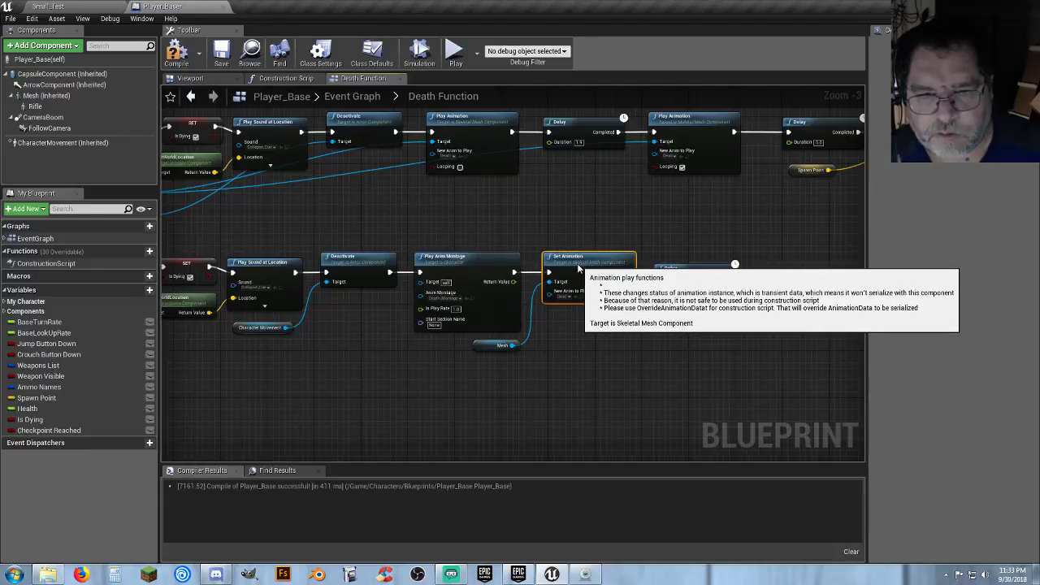
pyautogui.moveTo(668, 271); pyautogui.dragTo(668, 265)
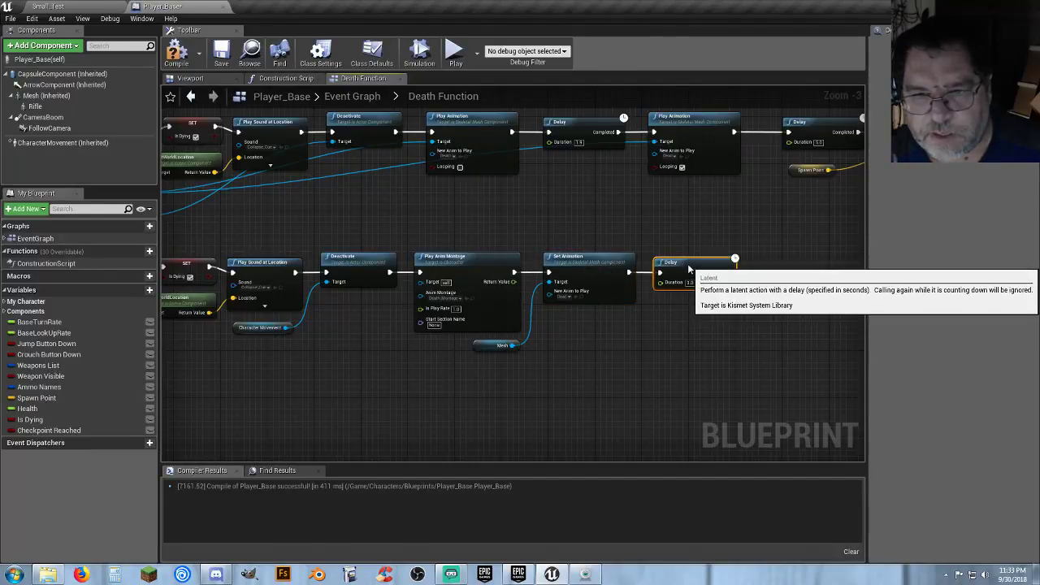
# - Move the copied Is Dying SET and GetWorldLocation nodes down slightly to tidy the wiring between Branch and Play Sound at Location
pyautogui.click(618, 341)
pyautogui.moveTo(530, 376); pyautogui.dragTo(575, 381, button='right')
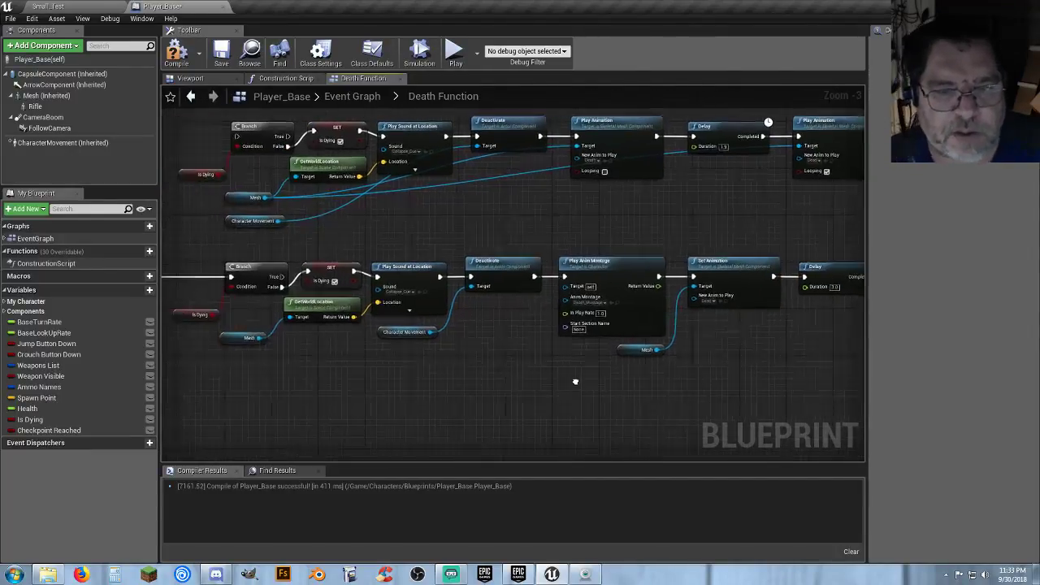
pyautogui.scroll(1, 504, 360)
pyautogui.scroll(-1, 504, 360)
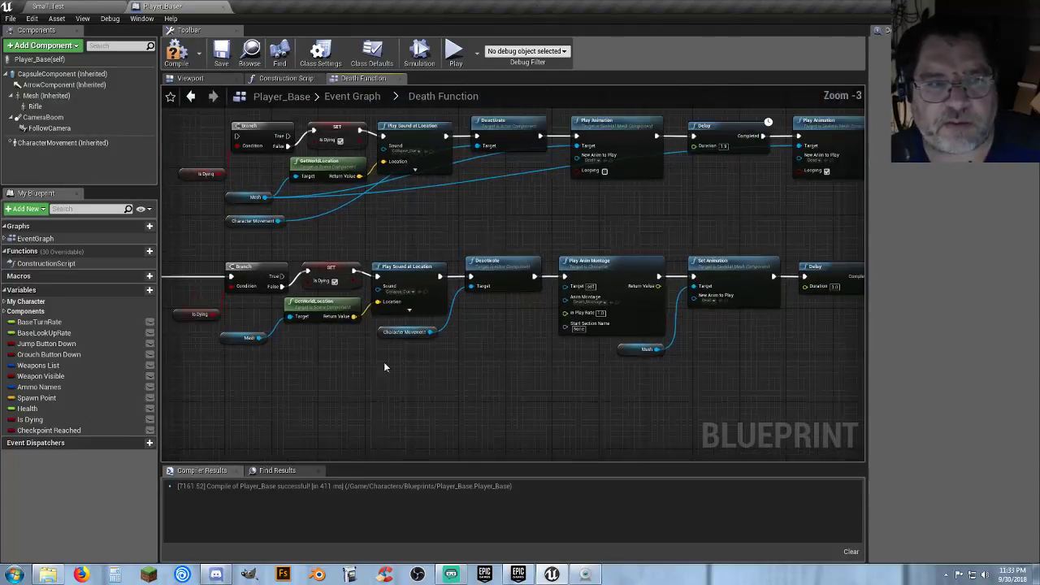
pyautogui.scroll(1, 493, 352)
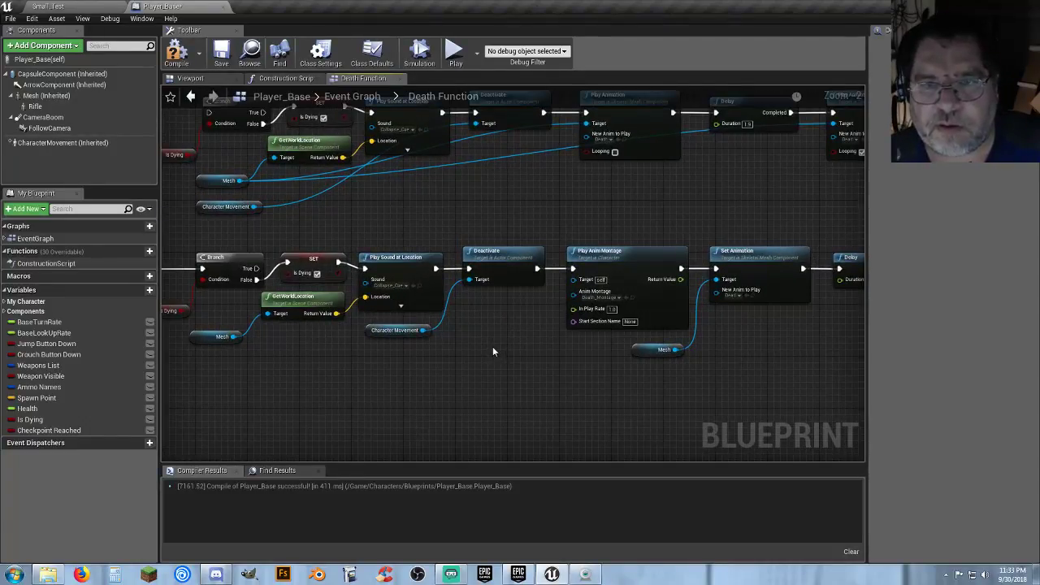
pyautogui.moveTo(492, 349); pyautogui.dragTo(657, 358, button='right')
pyautogui.rightClick(721, 357)
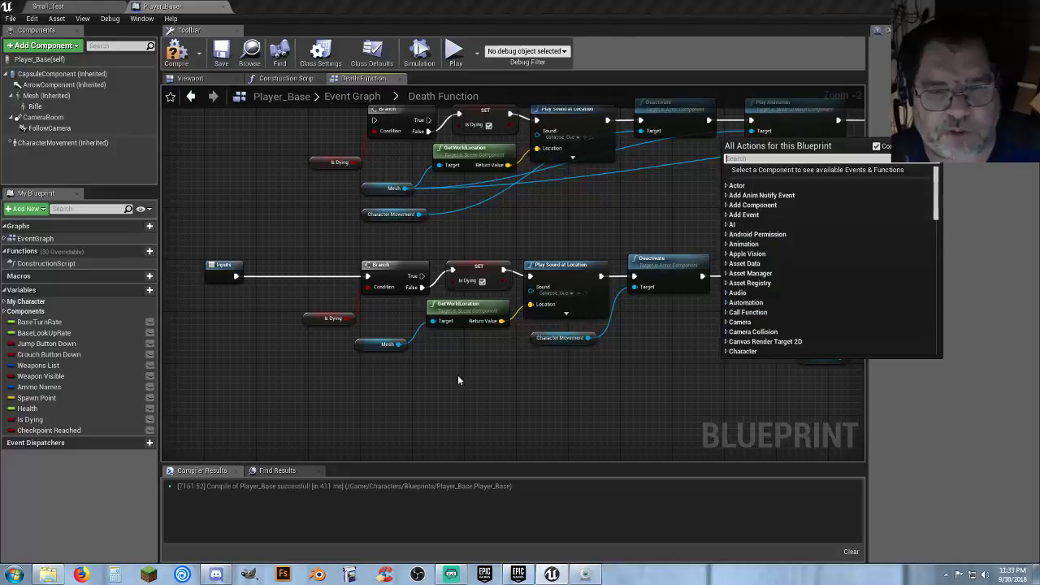
pyautogui.click(472, 359)
pyautogui.scroll(2, 447, 351)
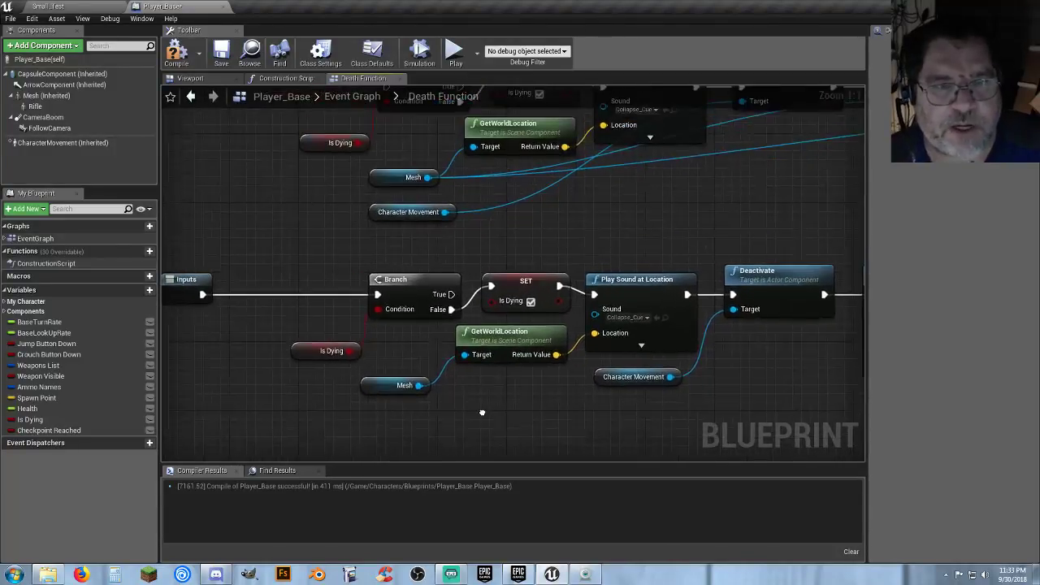
pyautogui.moveTo(532, 408); pyautogui.dragTo(436, 397, button='right')
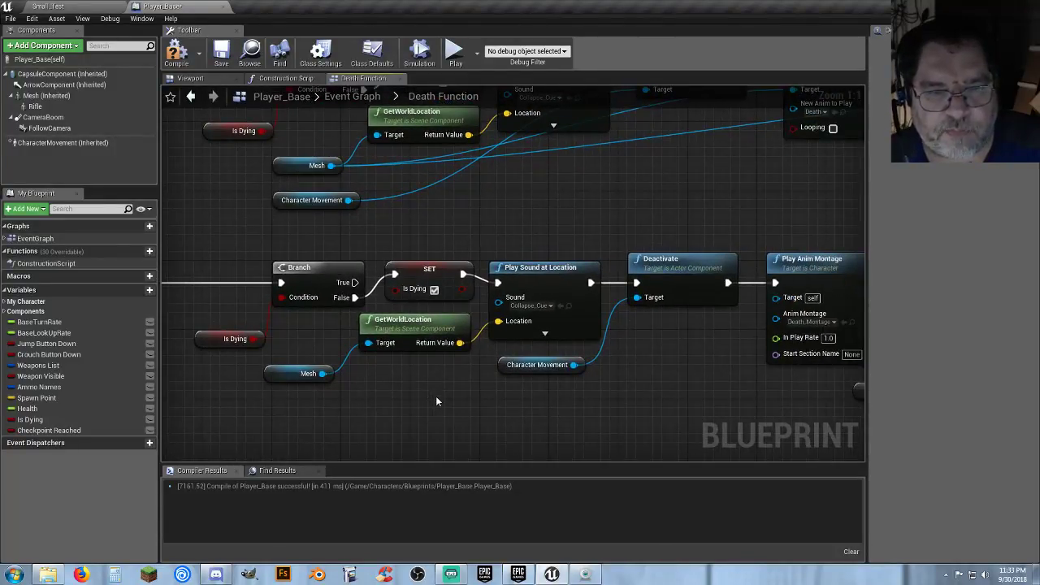
pyautogui.moveTo(421, 327); pyautogui.dragTo(421, 370)
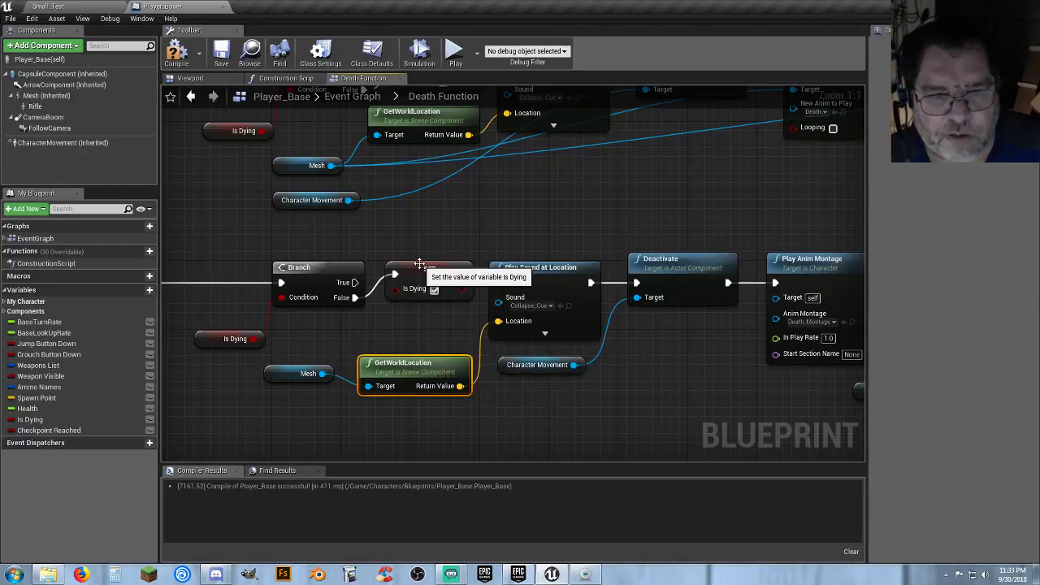
pyautogui.moveTo(419, 264); pyautogui.dragTo(414, 293)
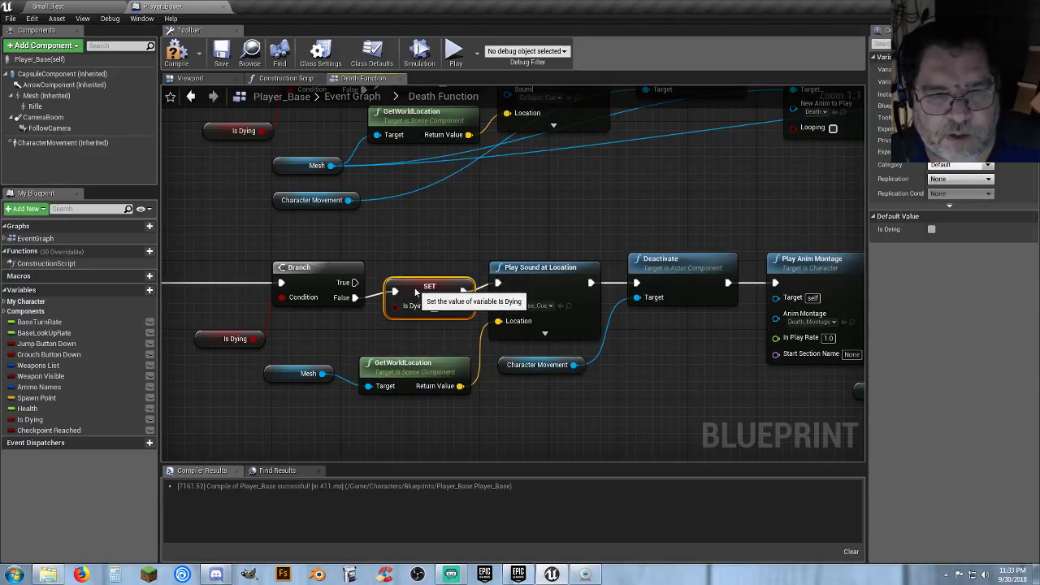
pyautogui.moveTo(416, 365); pyautogui.dragTo(416, 339)
pyautogui.click(448, 421)
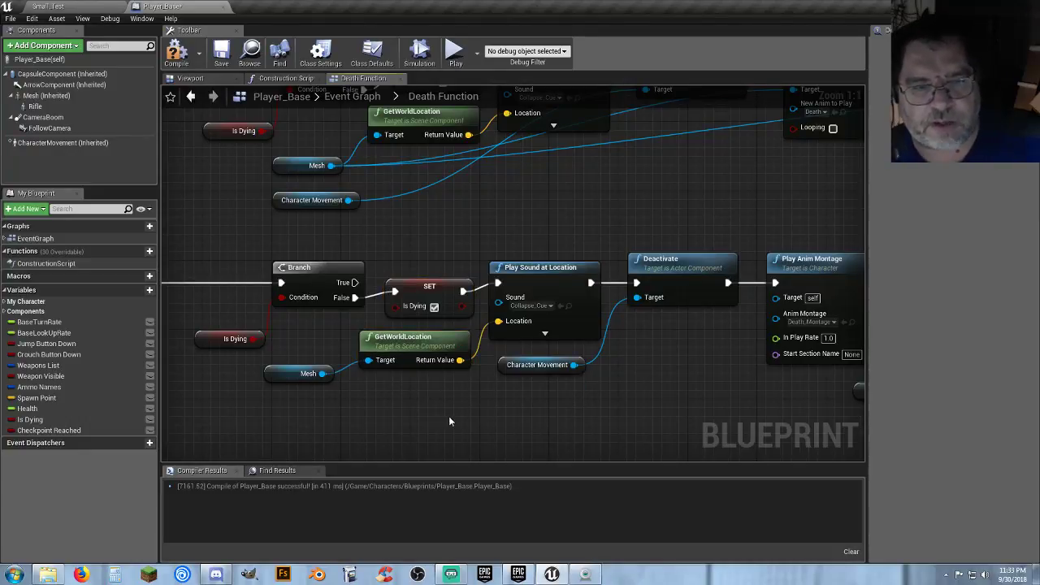
# - Review the montage chain through the Delay node and check the Death_Montage asset in the Animations/Other folder
pyautogui.moveTo(450, 421); pyautogui.dragTo(444, 395, button='right')
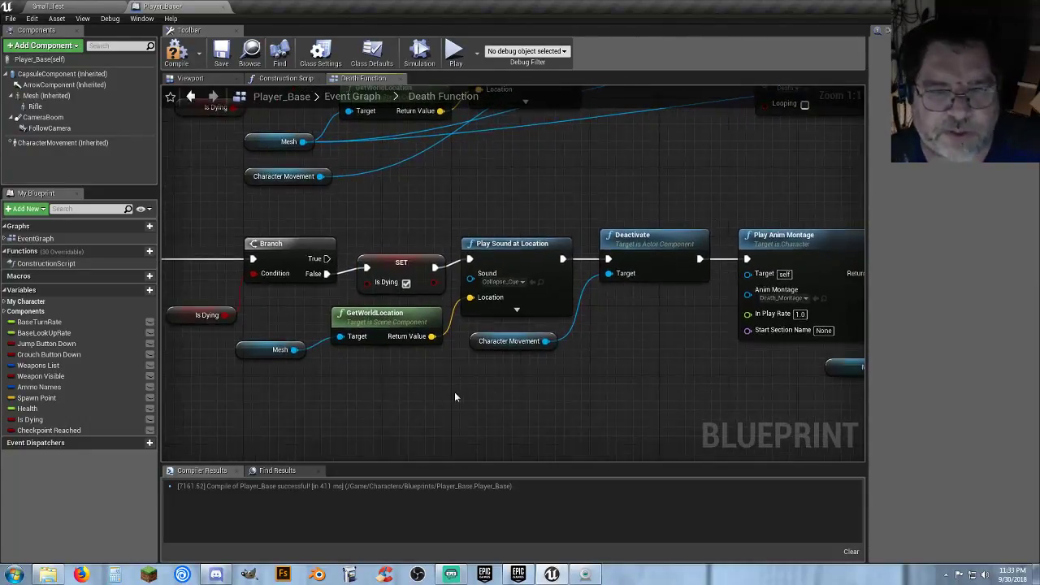
pyautogui.moveTo(544, 383); pyautogui.dragTo(419, 400, button='right')
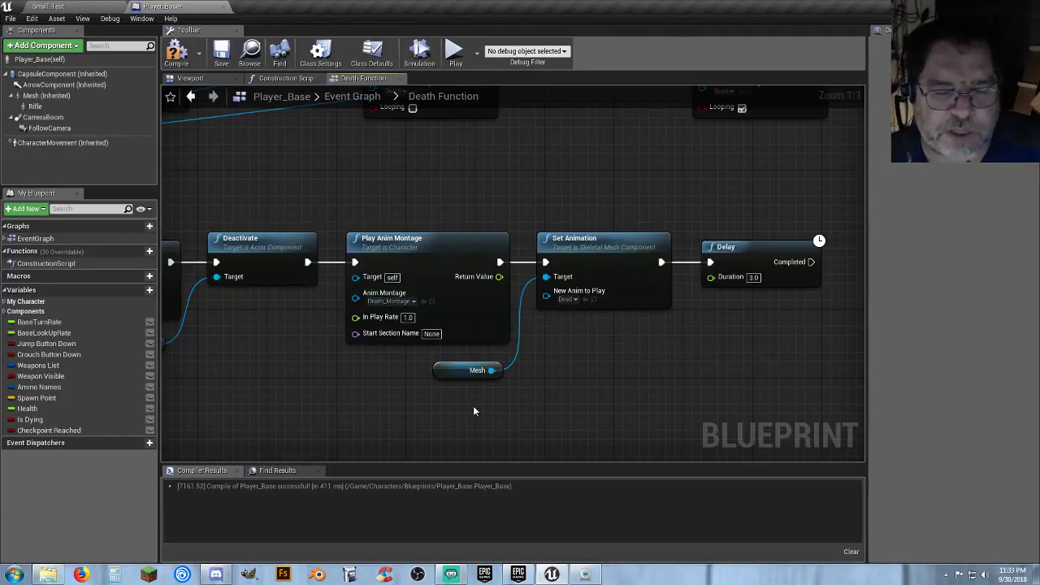
pyautogui.moveTo(556, 415); pyautogui.dragTo(453, 401, button='right')
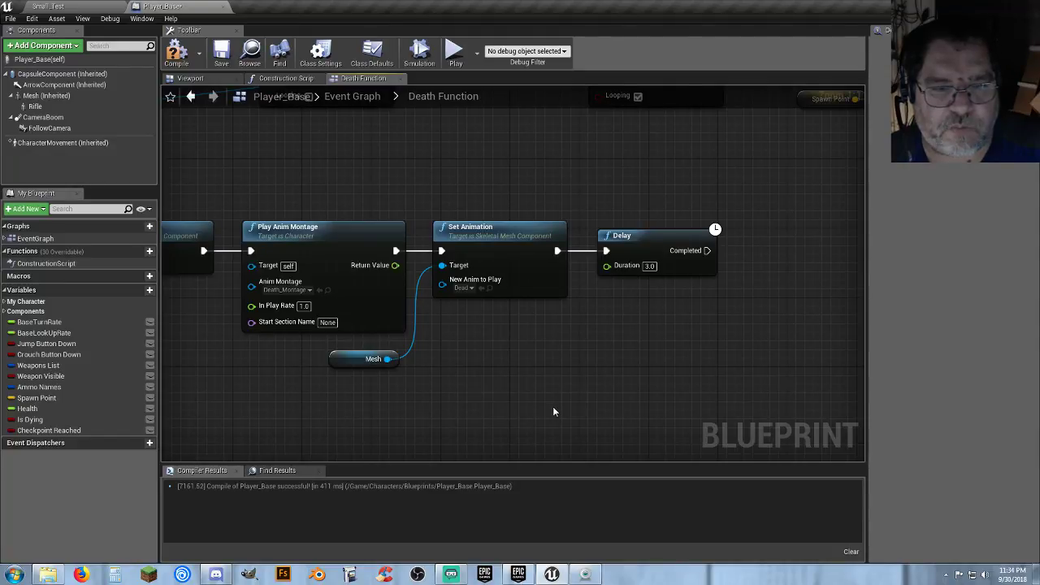
pyautogui.click(54, 7)
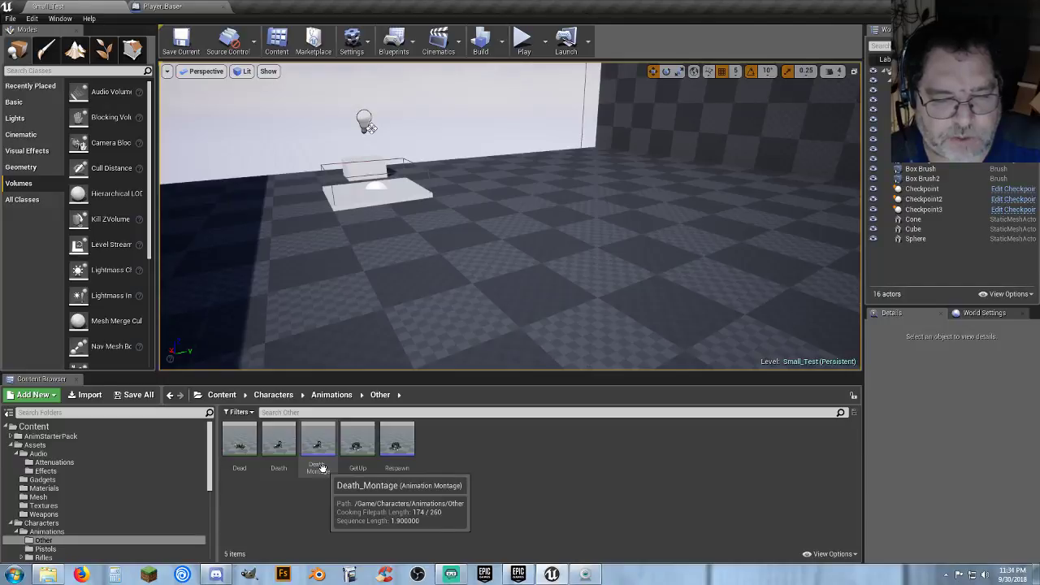
pyautogui.click(196, 10)
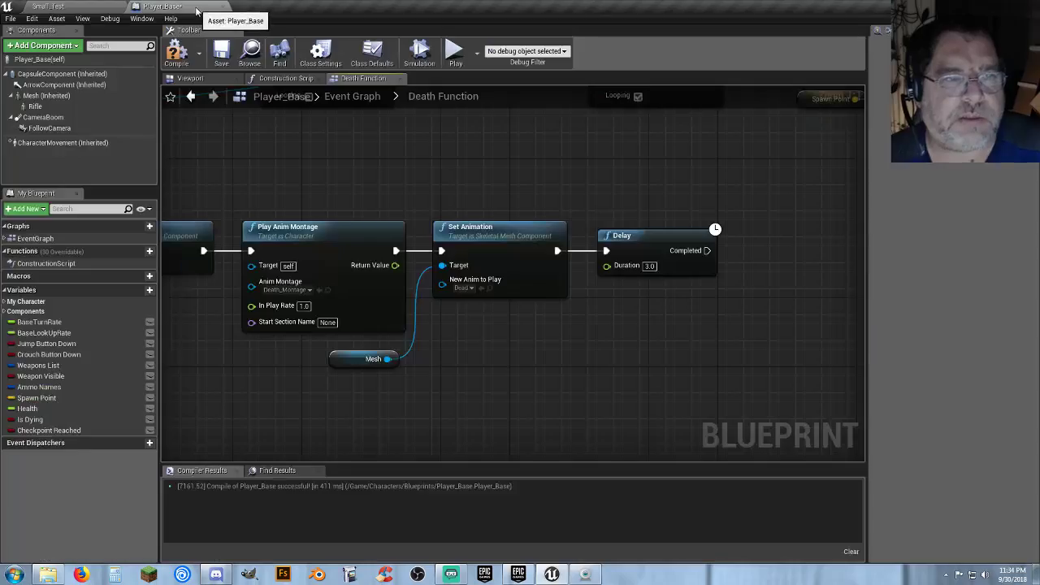
# - Shift the Set Animation and Delay nodes slightly away from Play Anim Montage, and compile and save the blueprint
pyautogui.moveTo(709, 334); pyautogui.dragTo(510, 238)
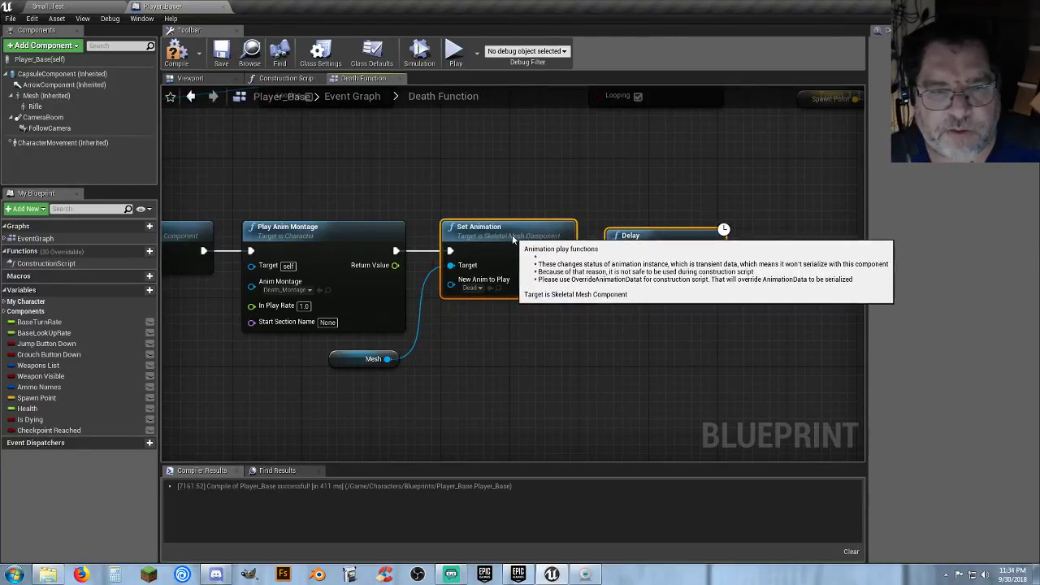
pyautogui.click(504, 347)
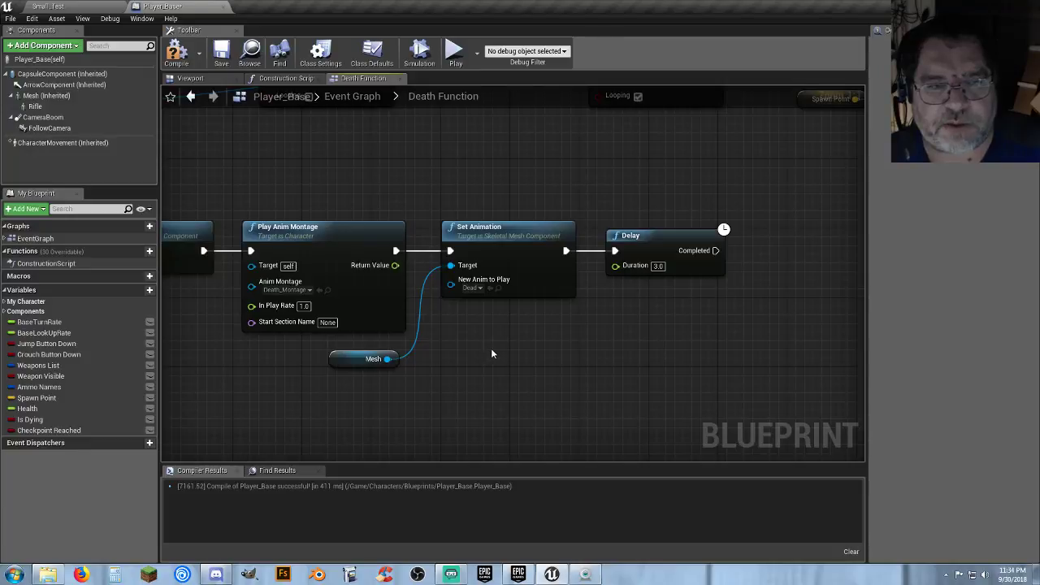
pyautogui.click(174, 55)
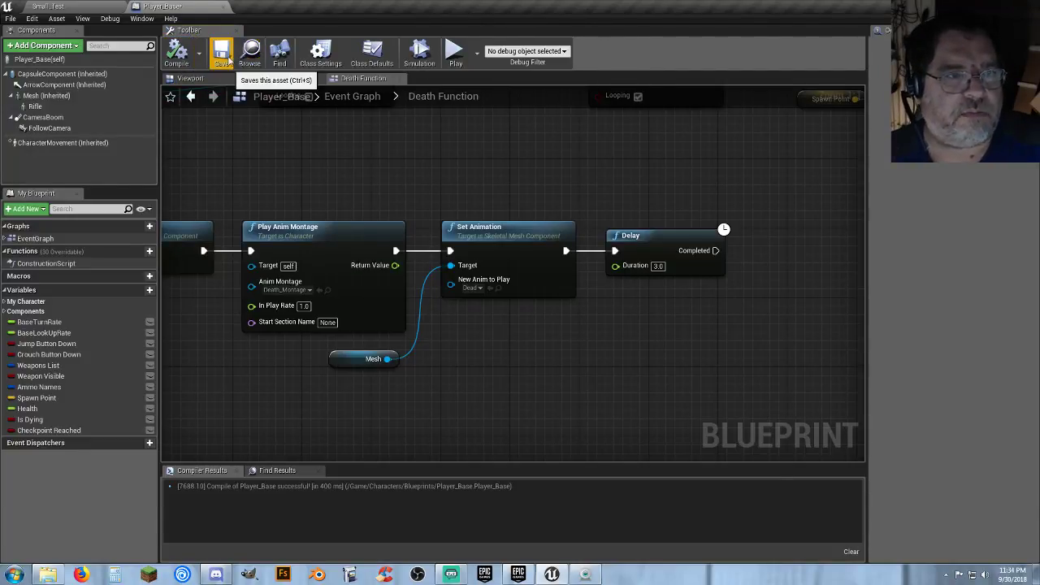
# - Play the Small_Test level in the editor and walk the character through it to test the new death chain
pyautogui.click(90, 9)
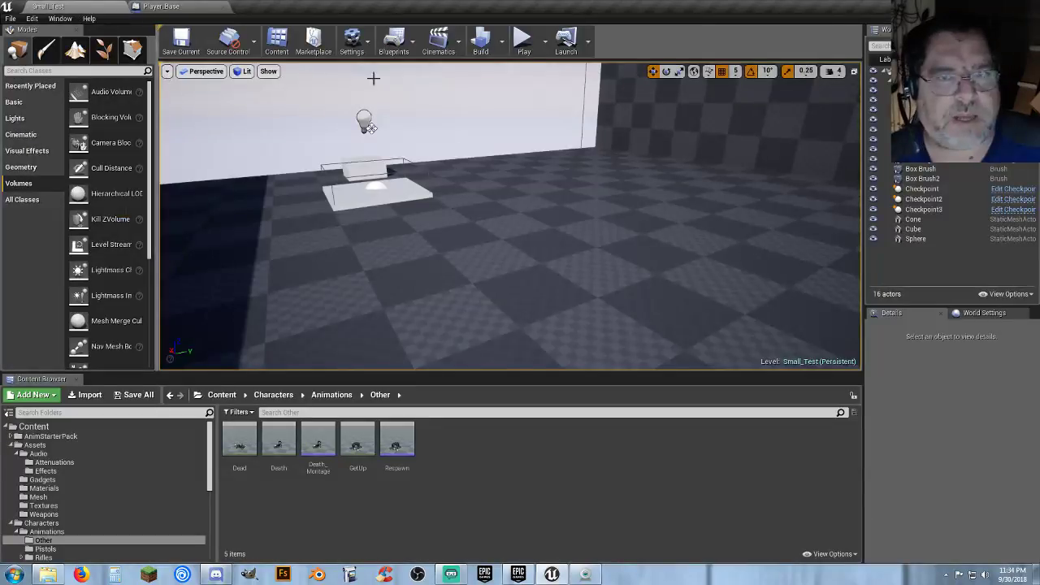
pyautogui.click(523, 38)
pyautogui.press('w')
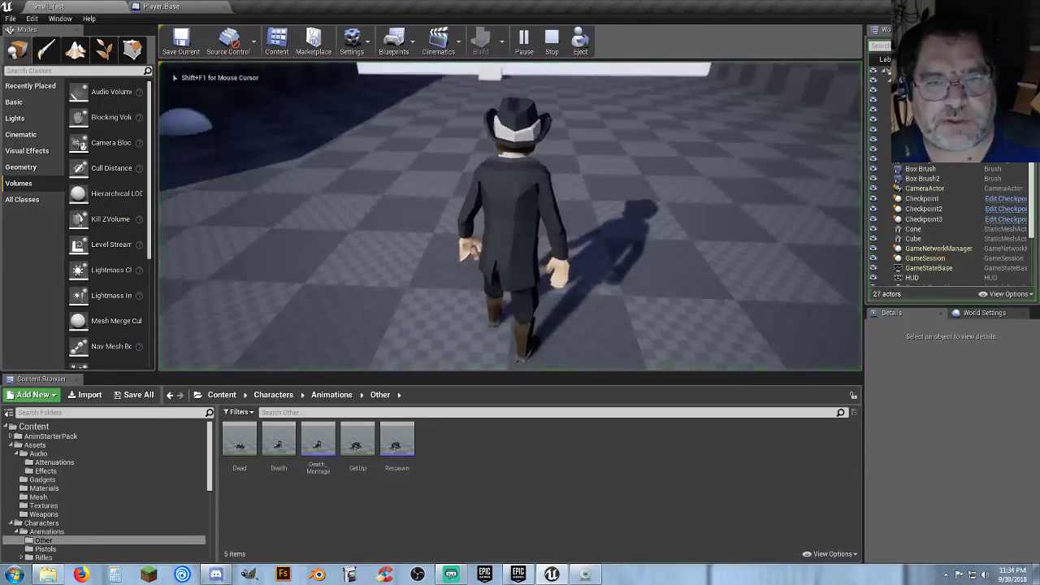
pyautogui.press('a')
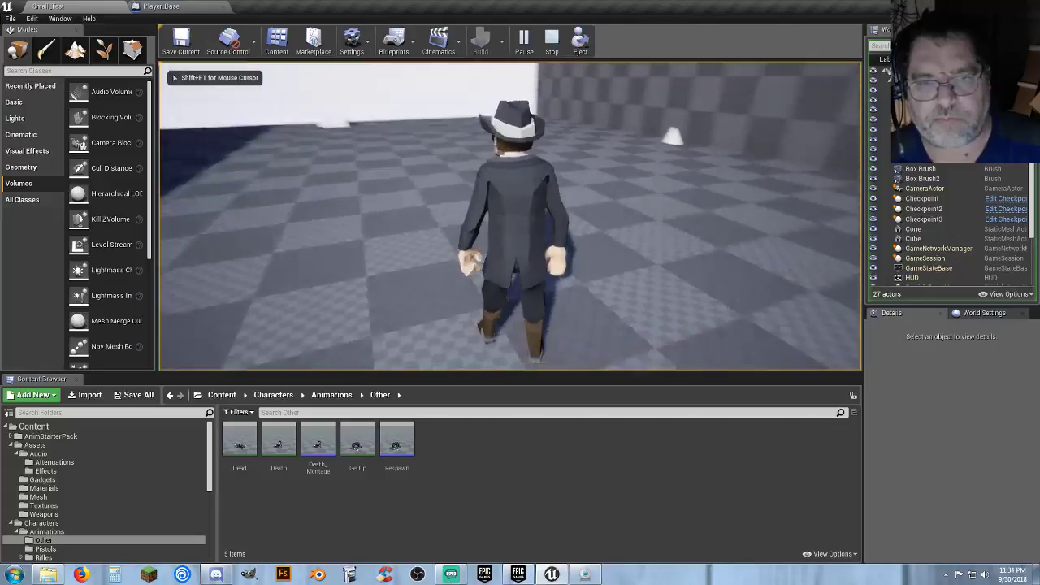
pyautogui.press('a')
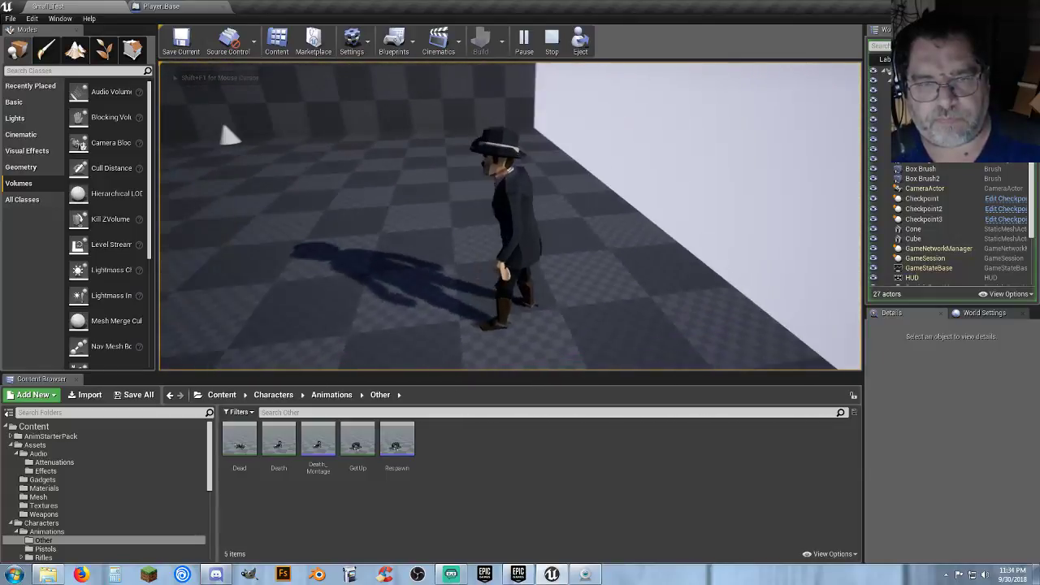
# - Walk the character through the running test level, end the play session and return to the Player_Base blueprint
pyautogui.press('w')
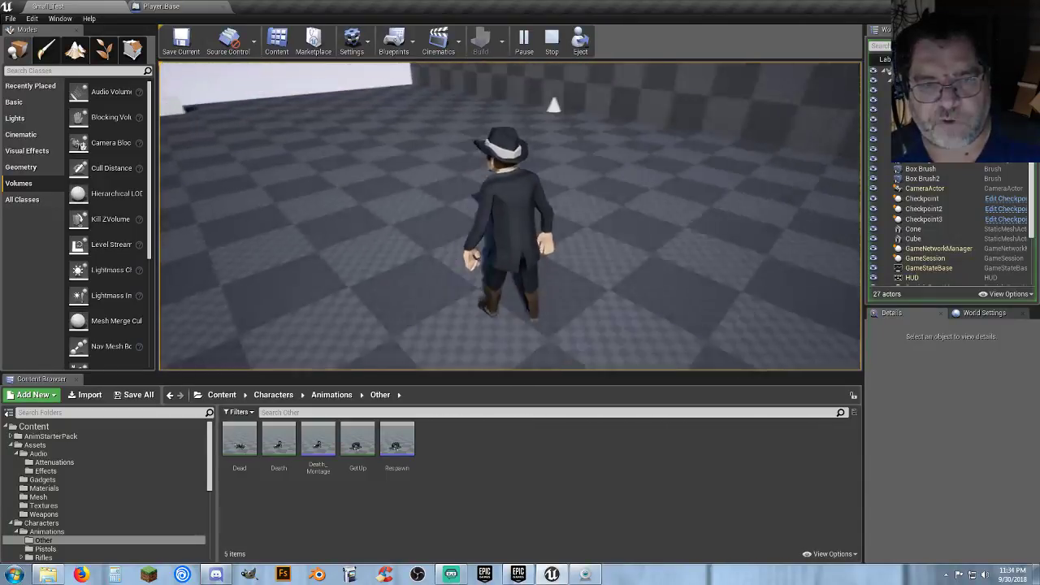
pyautogui.press('d')
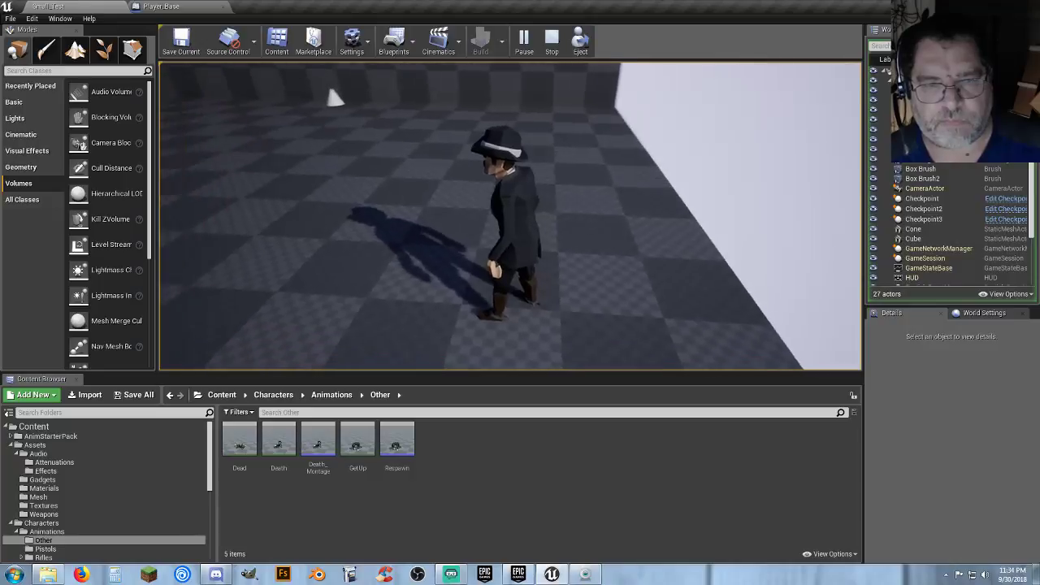
pyautogui.press('Escape')
pyautogui.click(189, 6)
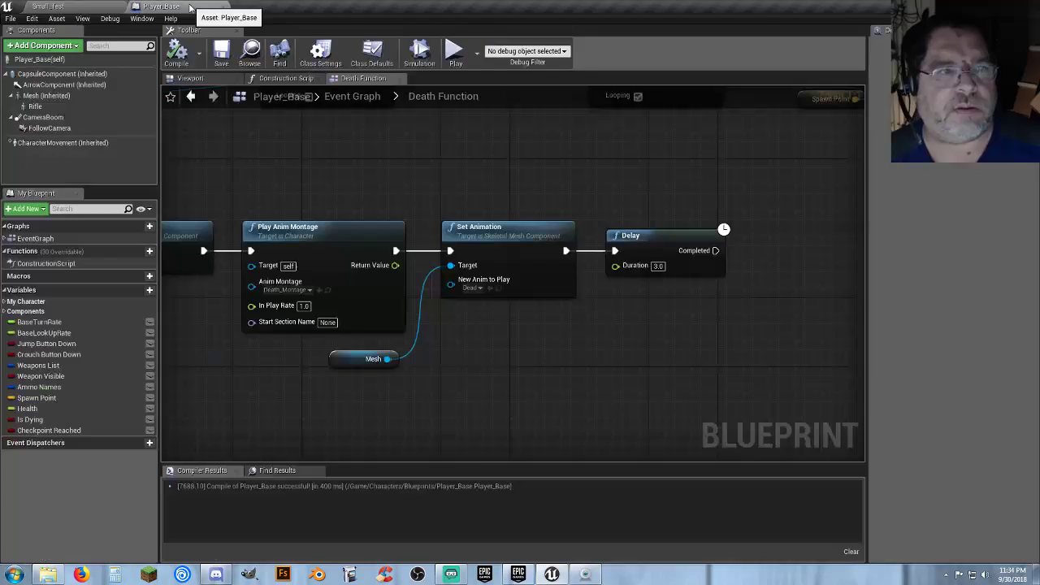
pyautogui.moveTo(630, 341); pyautogui.dragTo(786, 333, button='right')
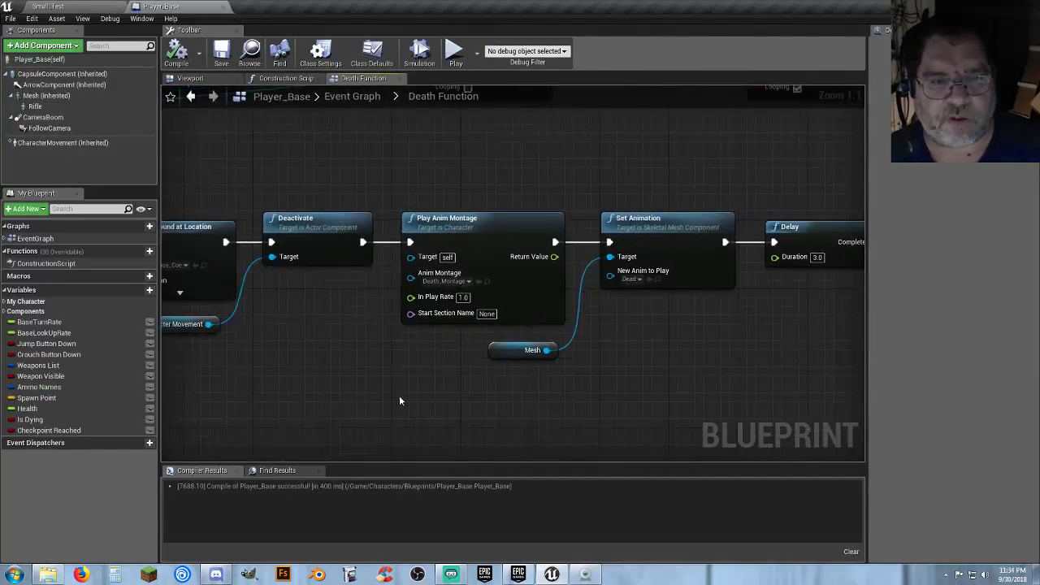
pyautogui.moveTo(378, 393); pyautogui.dragTo(529, 365, button='right')
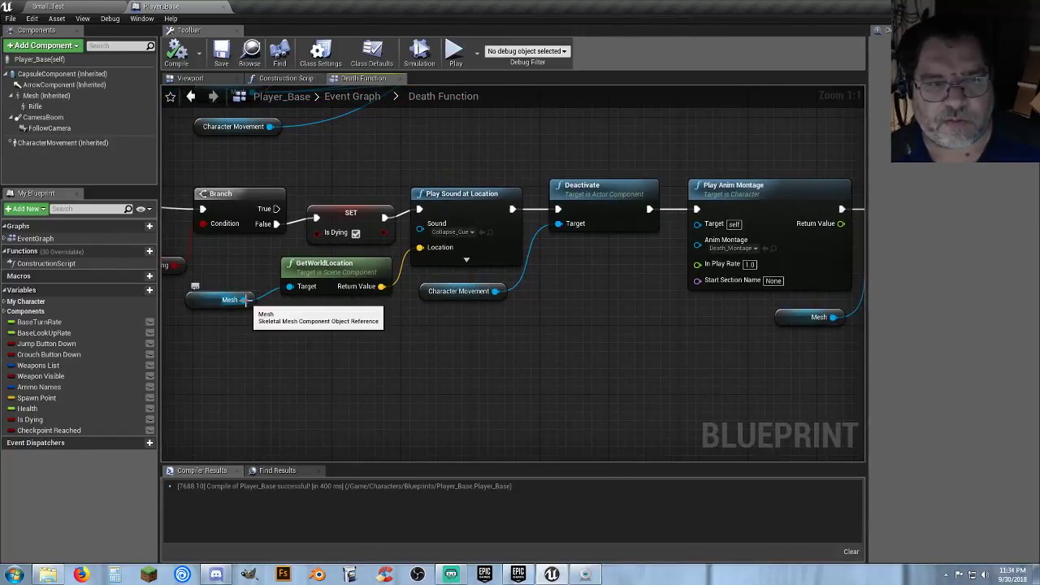
pyautogui.moveTo(243, 300); pyautogui.dragTo(588, 335)
pyautogui.moveTo(421, 387); pyautogui.dragTo(319, 377, button='right')
pyautogui.moveTo(170, 341); pyautogui.dragTo(337, 339, button='right')
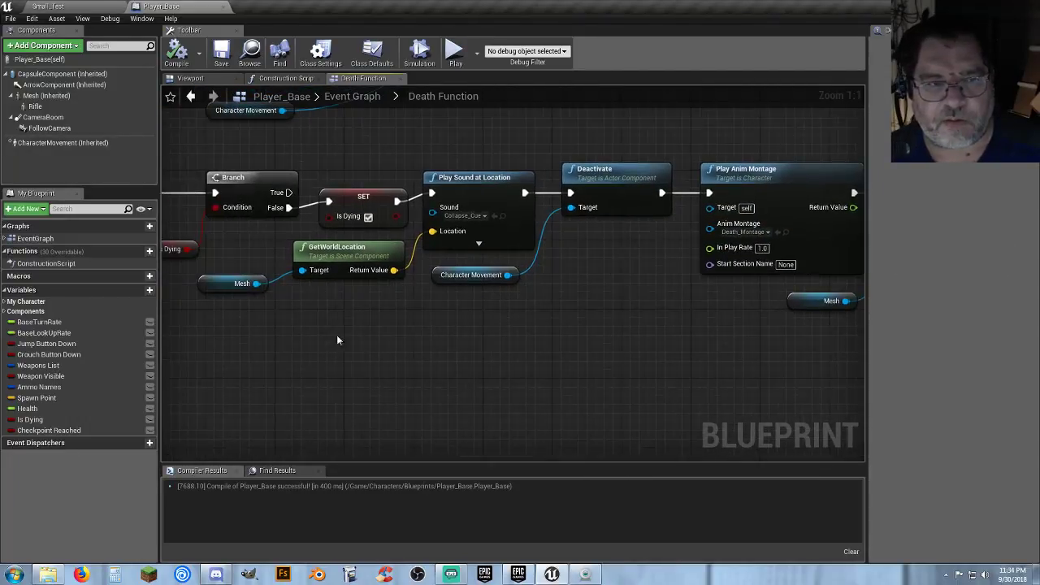
pyautogui.moveTo(256, 283); pyautogui.dragTo(523, 364)
pyautogui.write('playani')
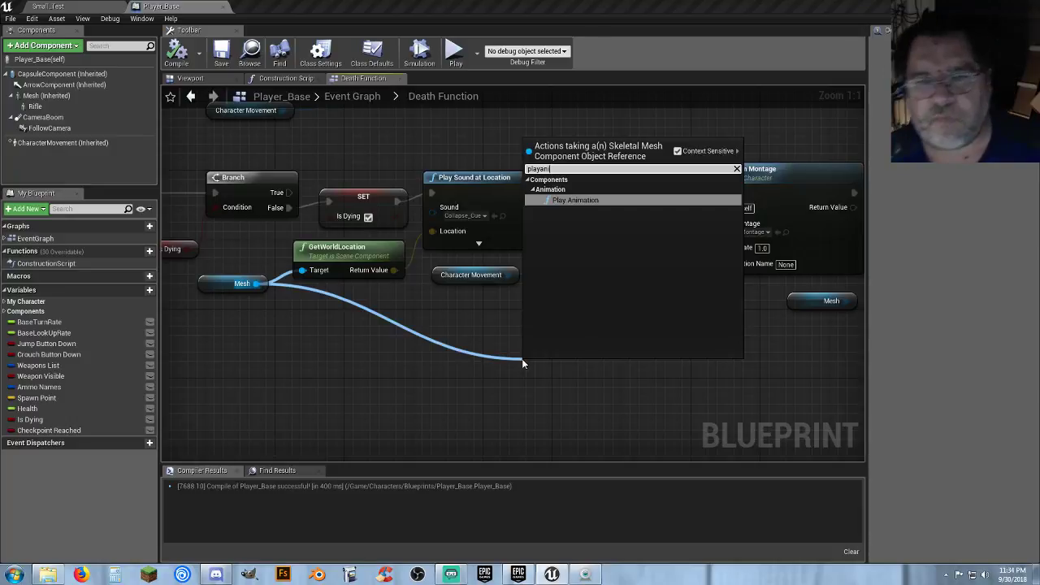
pyautogui.click(499, 383)
# - Delete the lower Play Anim Montage node chain in the Death Function and connect Inputs to the upper chain's Branch node
pyautogui.scroll(-4, 497, 383)
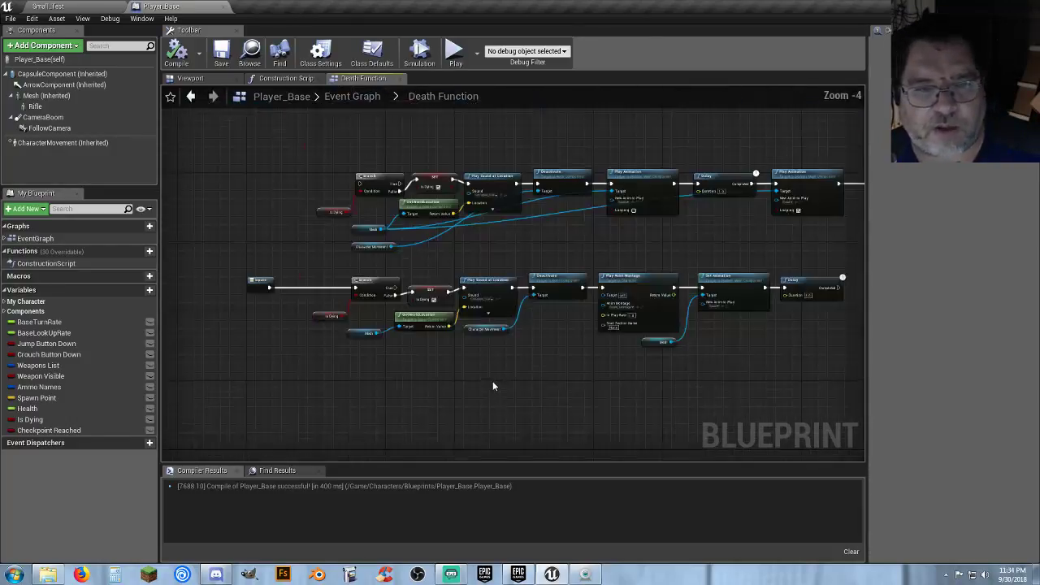
pyautogui.moveTo(830, 370); pyautogui.dragTo(328, 278)
pyautogui.press('Delete')
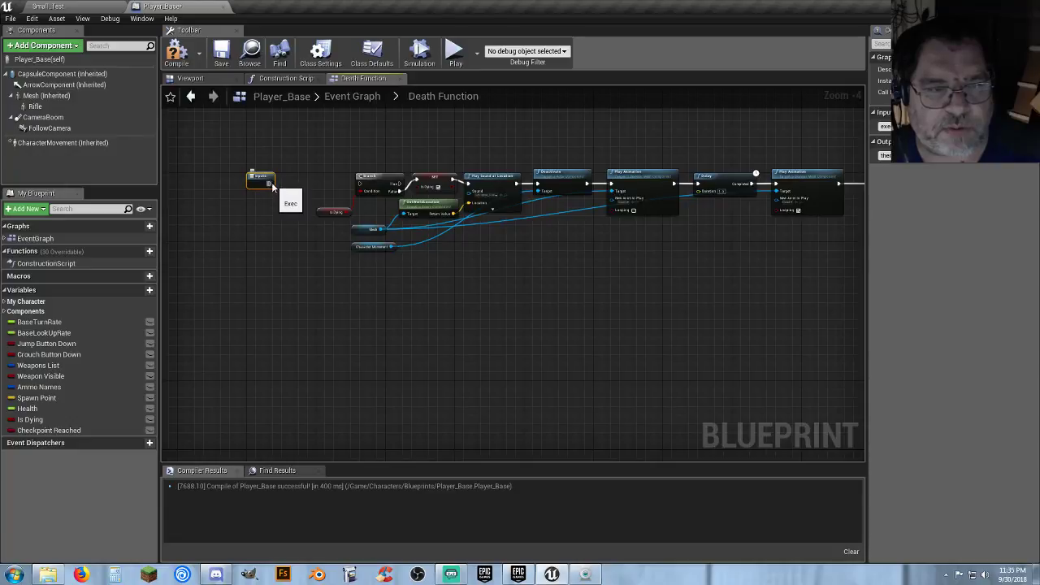
pyautogui.moveTo(273, 185); pyautogui.dragTo(361, 182)
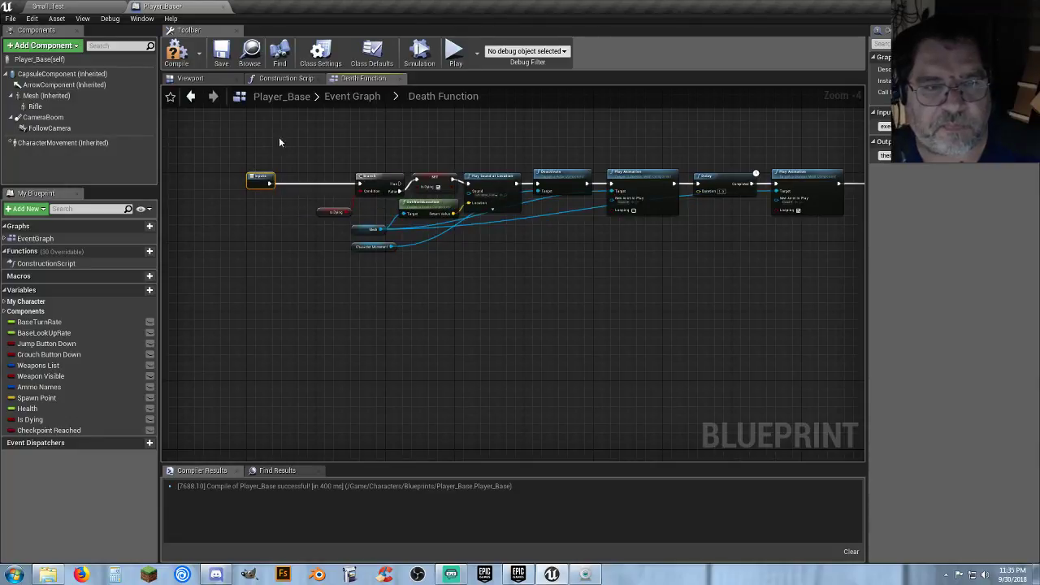
# - Close the Player_Base blueprint and play-test the character's movement, death and respawn in the Small_Test level
pyautogui.click(225, 6)
pyautogui.click(525, 41)
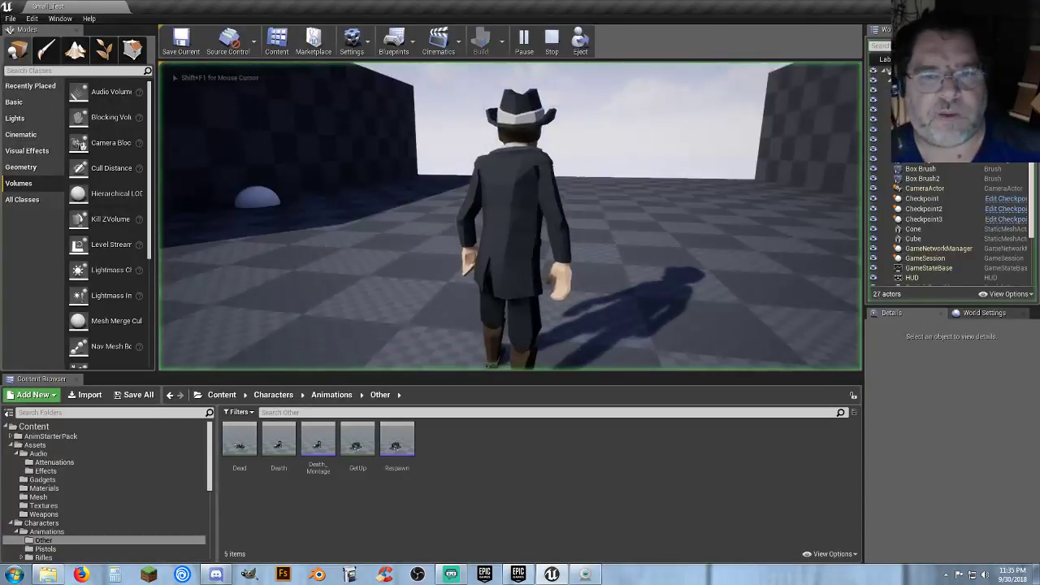
pyautogui.press('w')
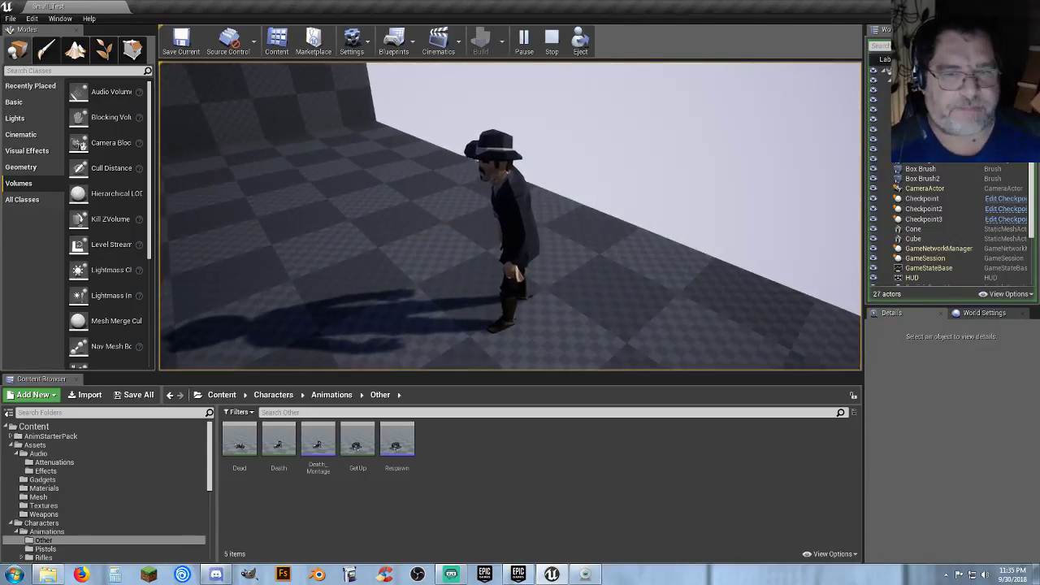
pyautogui.press('w')
pyautogui.press('w')
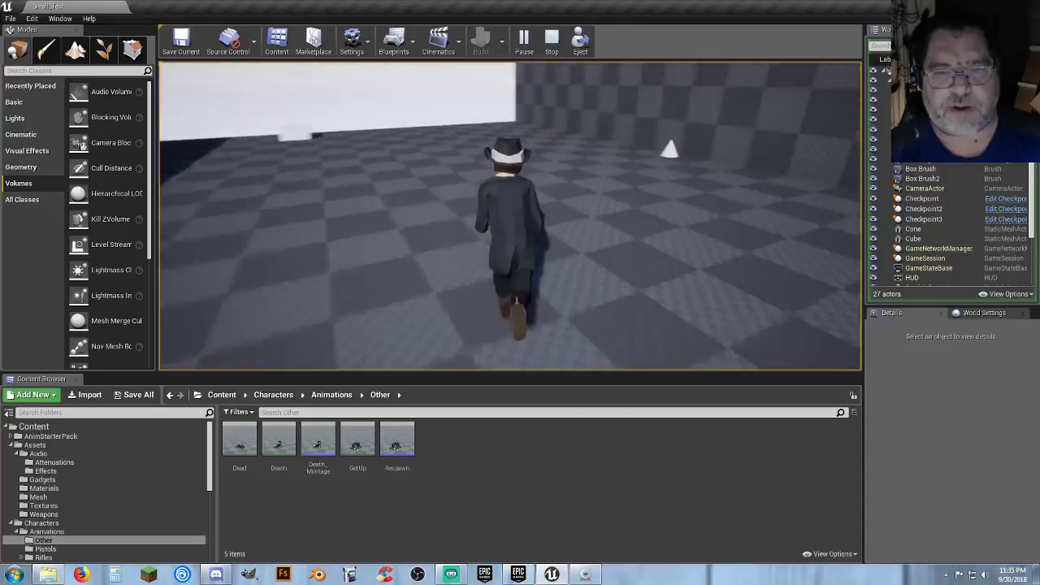
pyautogui.press('w')
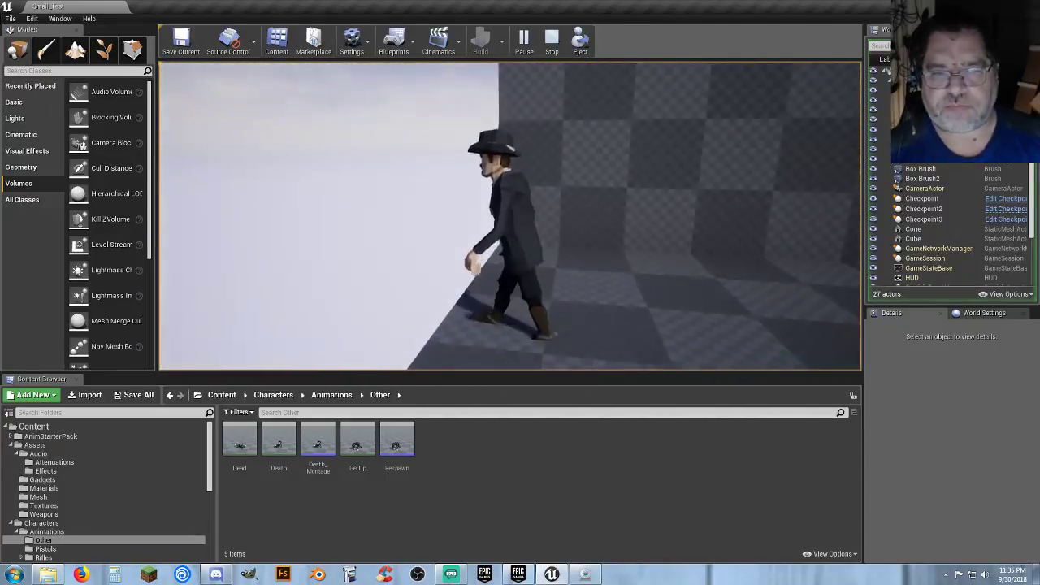
pyautogui.press('w')
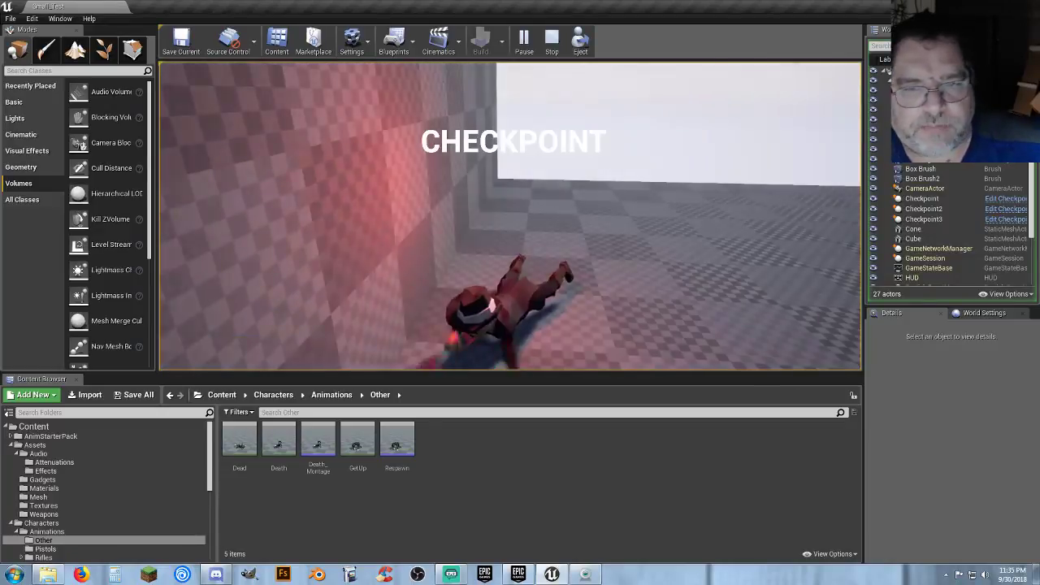
pyautogui.press('w')
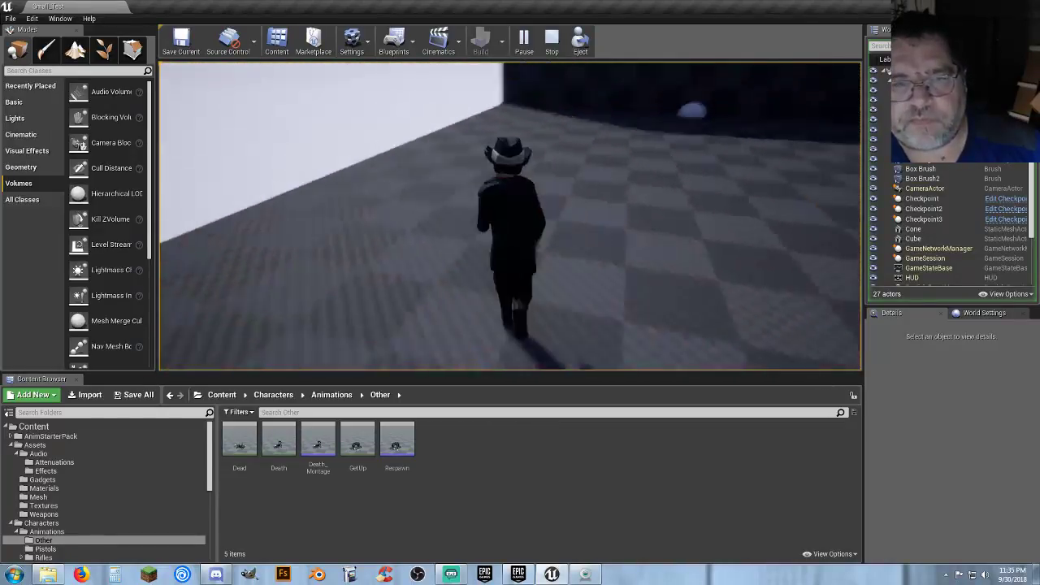
pyautogui.press('Escape')
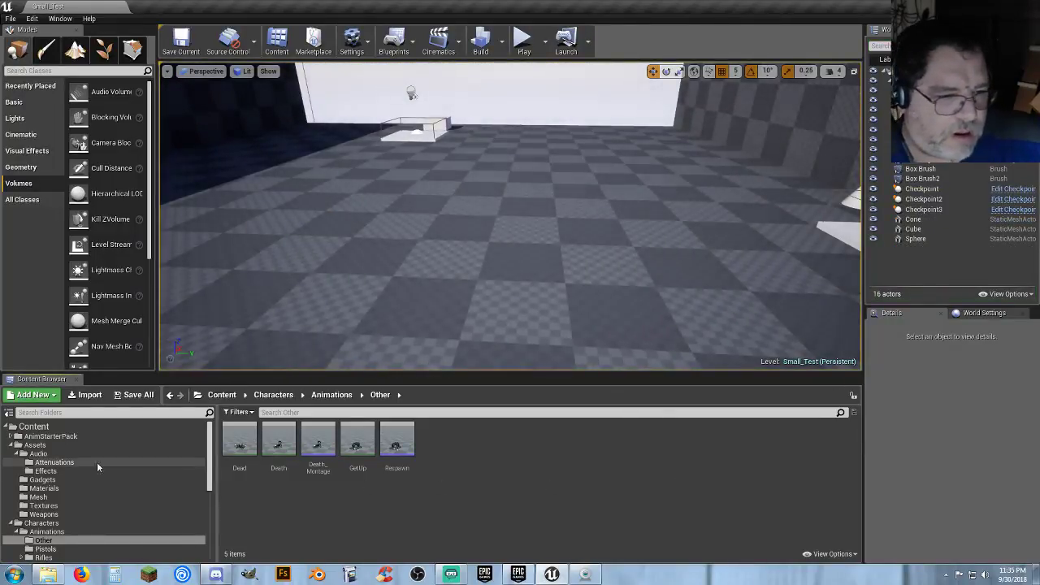
# - Collapse the StarterContent folder and open the Characters folder under PolygonWestern Meshes
pyautogui.scroll(-5, 75, 508)
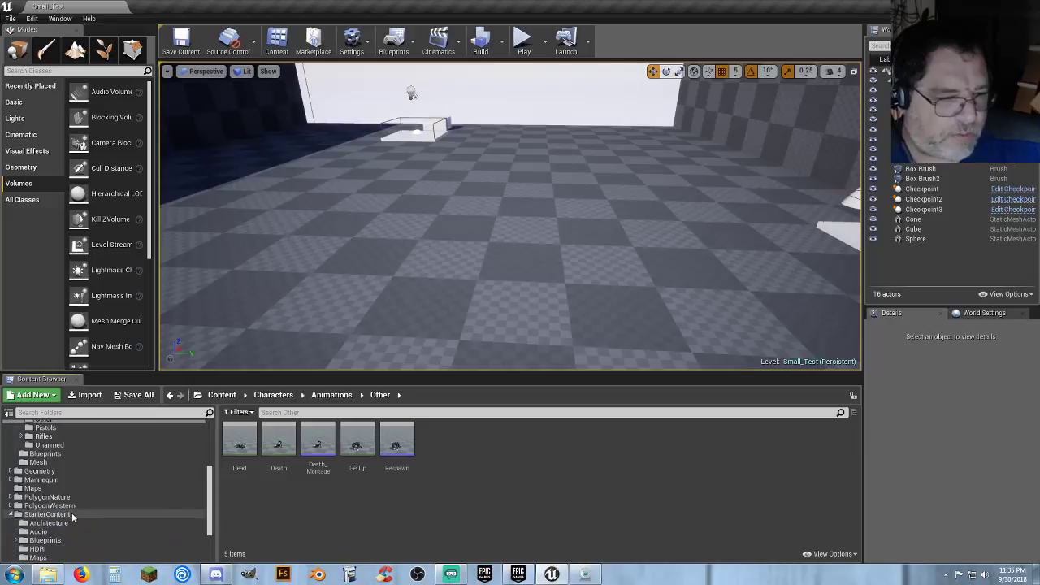
pyautogui.scroll(-2, 71, 513)
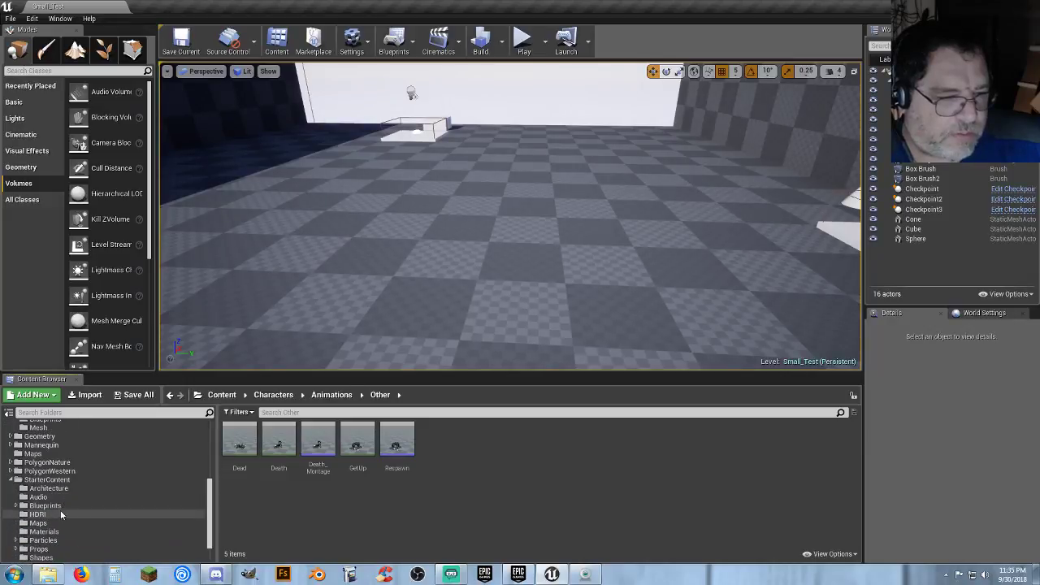
pyautogui.click(12, 481)
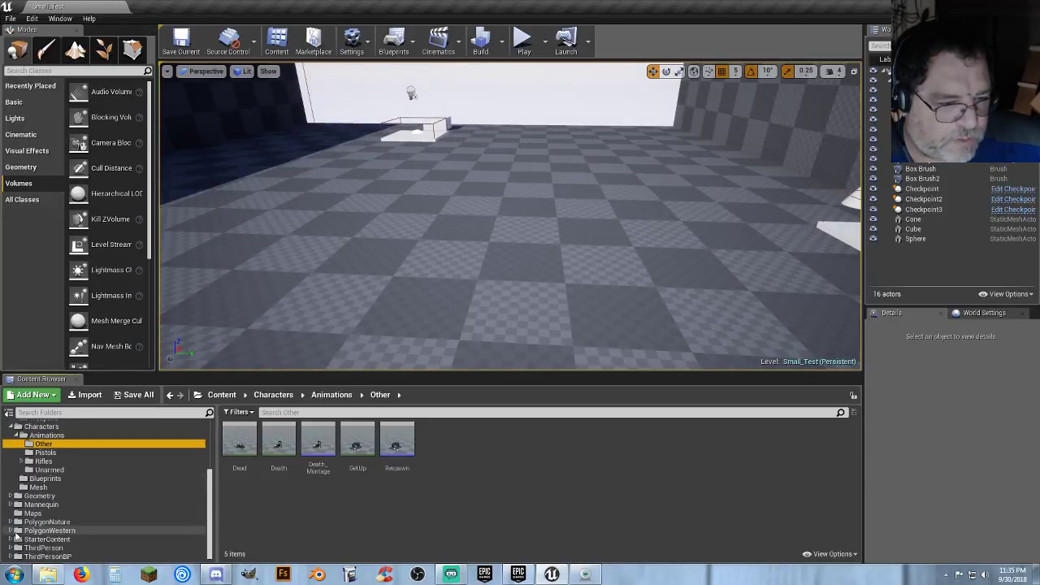
pyautogui.scroll(-2, 16, 528)
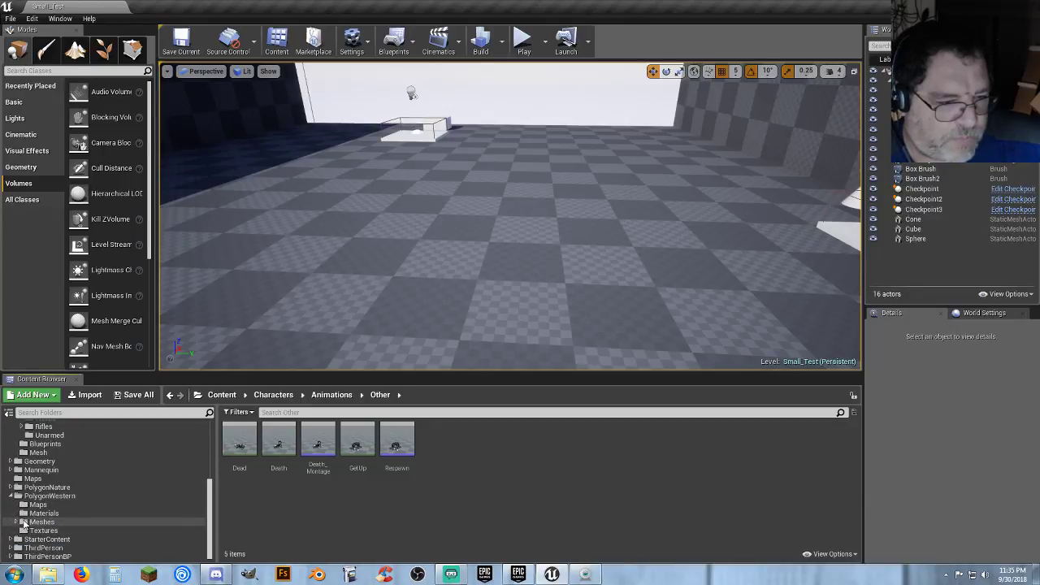
pyautogui.click(16, 522)
pyautogui.scroll(-2, 32, 512)
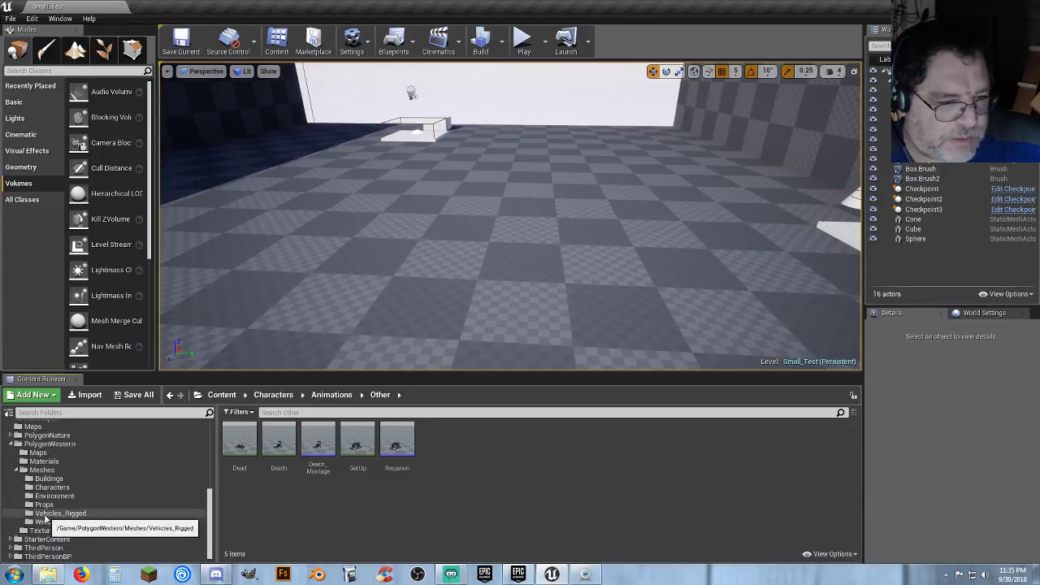
pyautogui.click(51, 487)
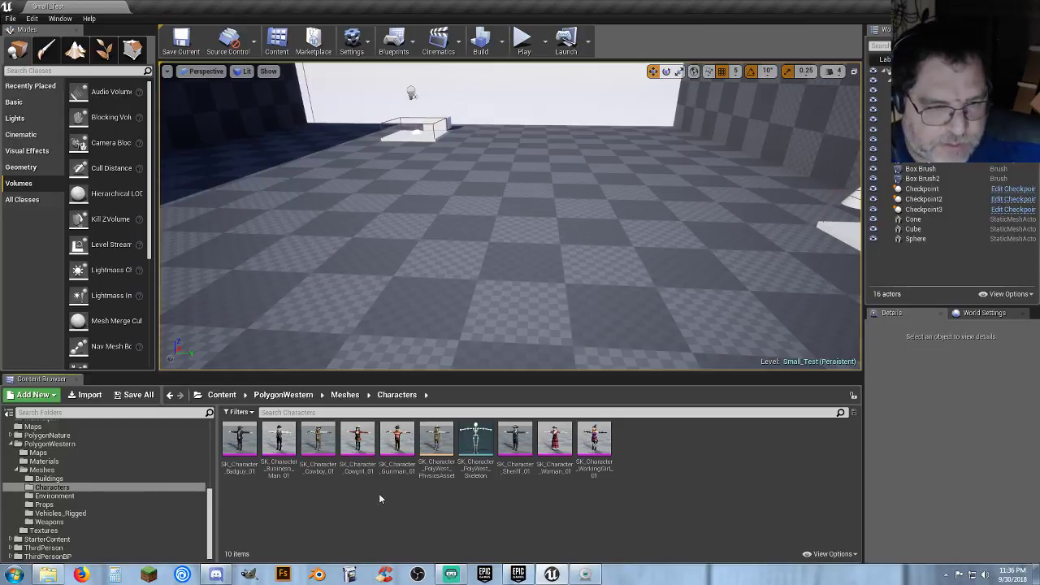
# - Preview the SK_Character_Cowgirl_01 skeletal mesh from the PolygonWestern characters and close it
pyautogui.doubleClick(352, 440)
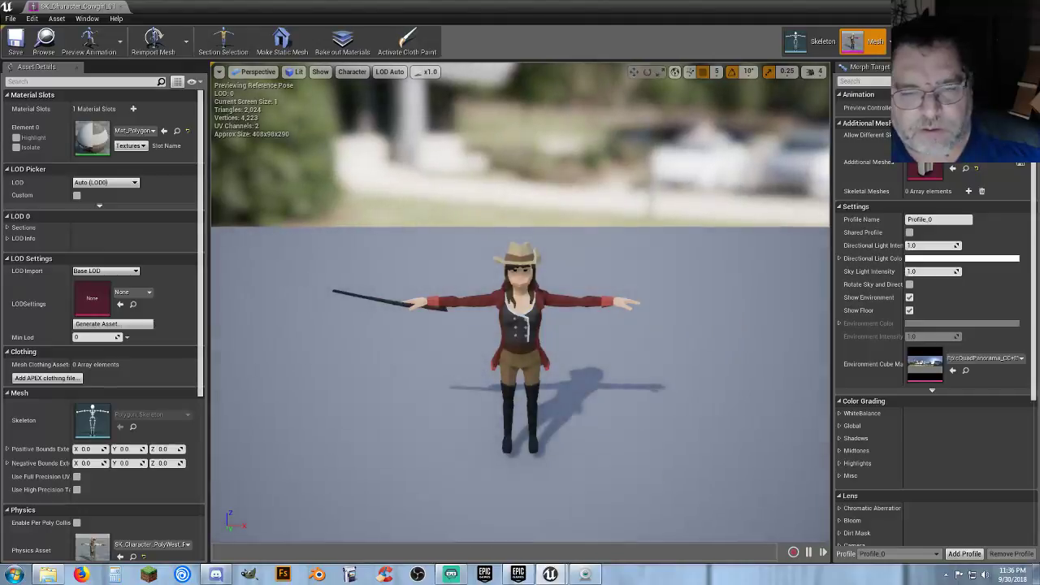
pyautogui.moveTo(484, 374); pyautogui.dragTo(386, 353)
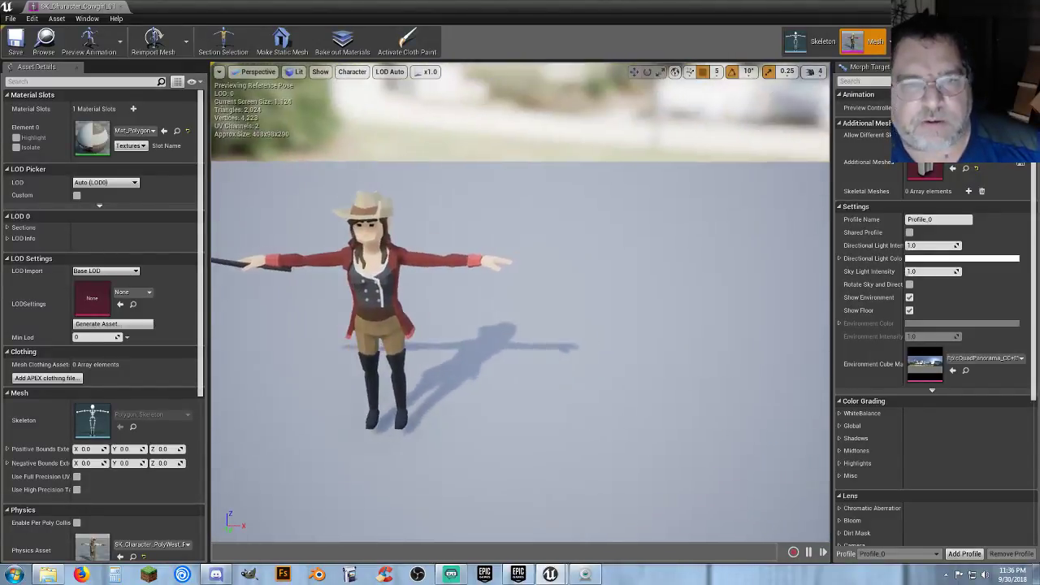
pyautogui.moveTo(528, 357); pyautogui.dragTo(493, 365)
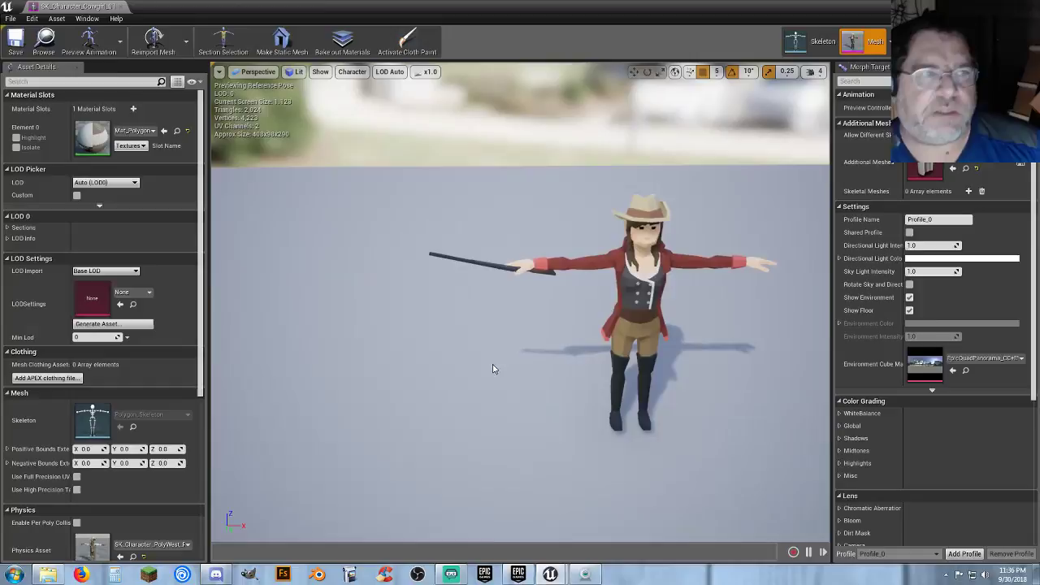
pyautogui.click(121, 7)
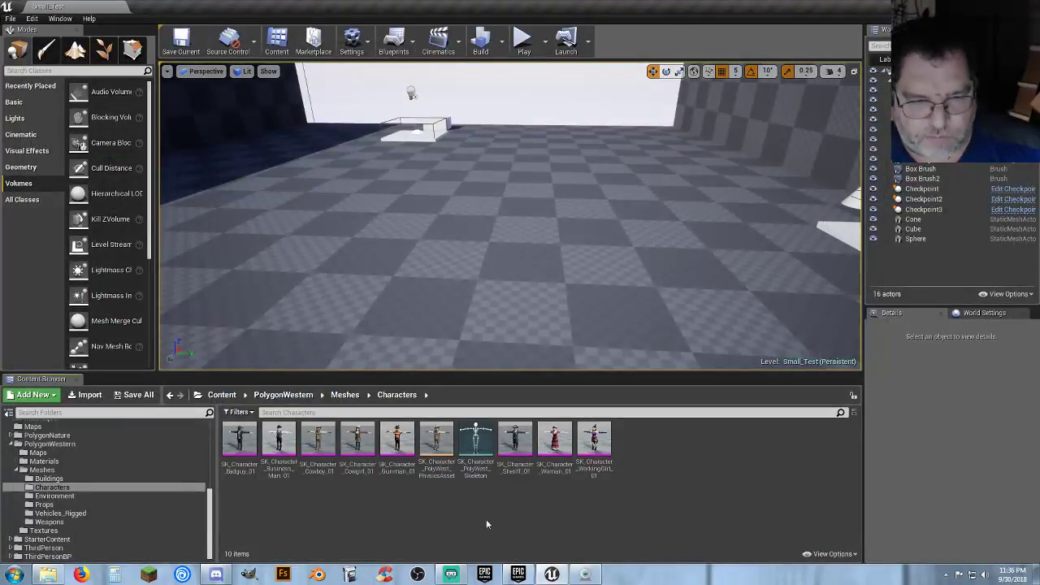
# - Preview the SK_Character_Cowboy_01 skeletal mesh and close it
pyautogui.doubleClick(321, 460)
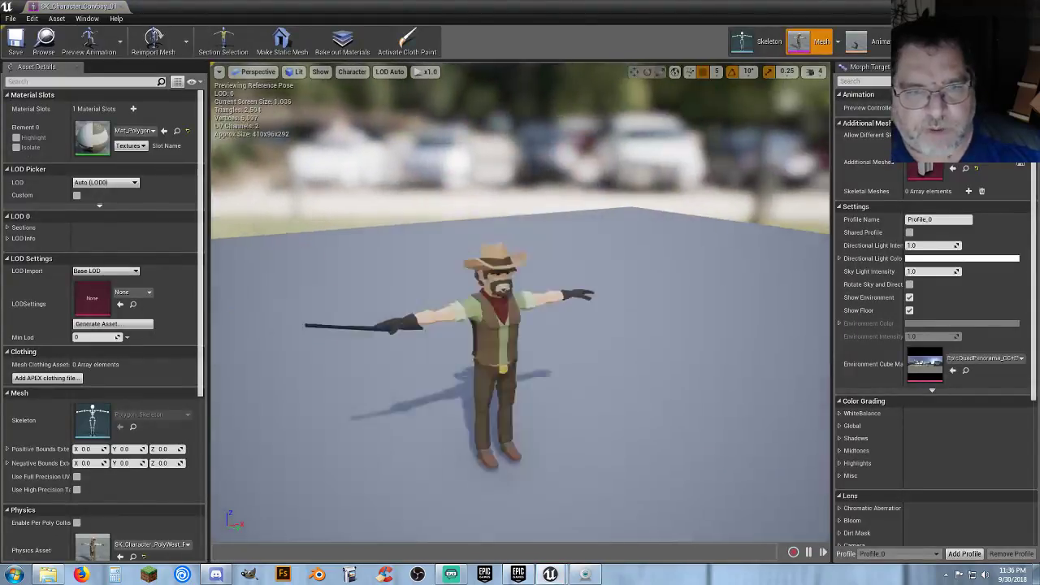
pyautogui.moveTo(439, 337); pyautogui.dragTo(325, 337, button='middle')
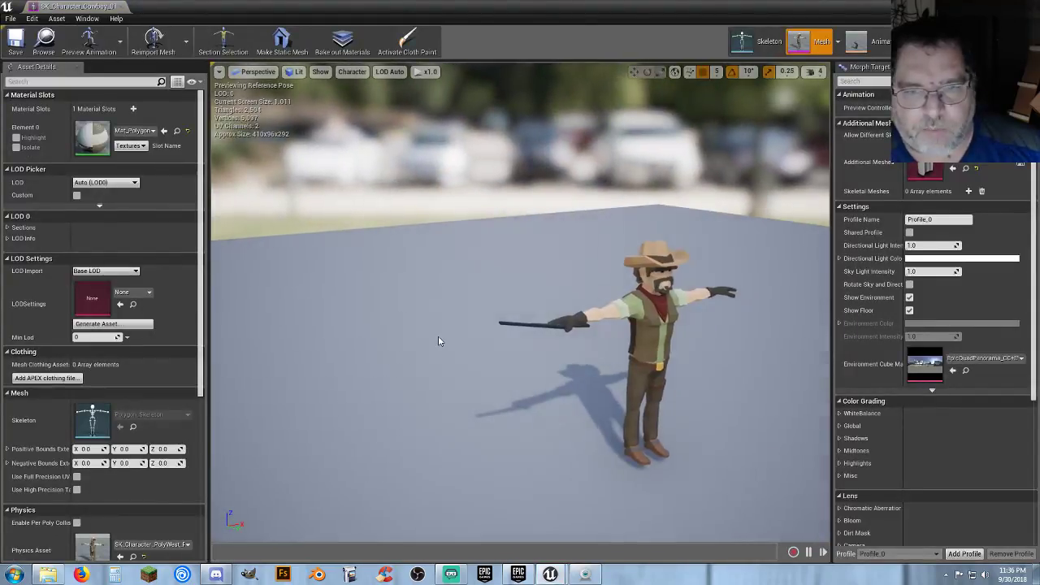
pyautogui.click(121, 7)
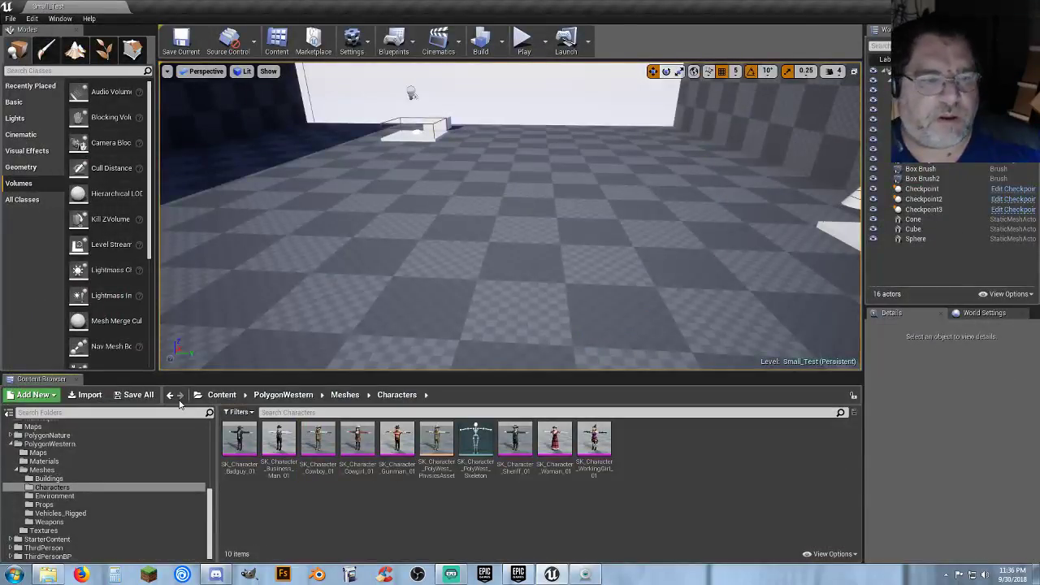
# - Open the Player_Base blueprint from the Characters Blueprints folder at the Death Function's animation nodes
pyautogui.scroll(1, 85, 471)
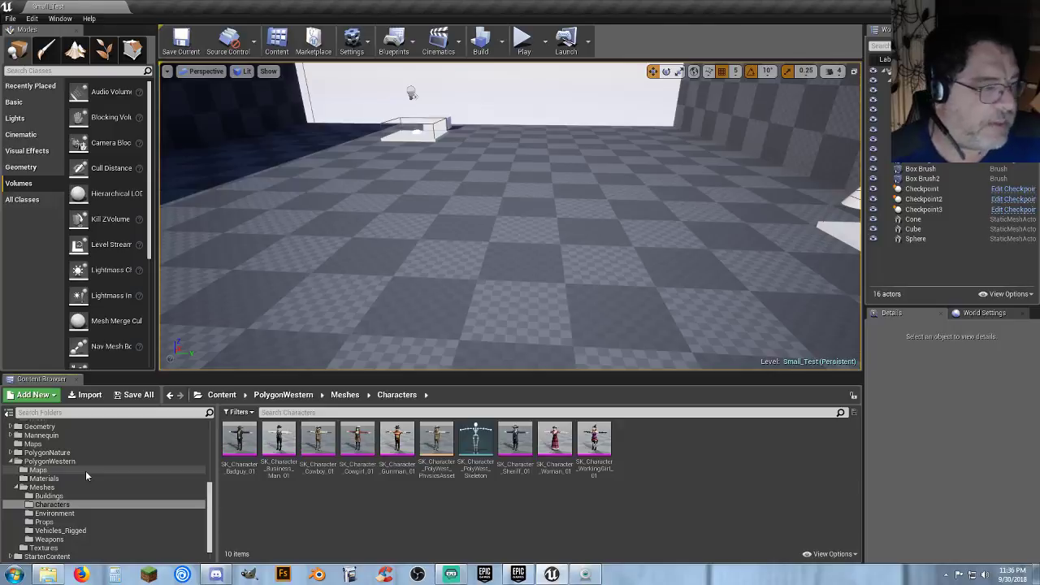
pyautogui.scroll(3, 49, 469)
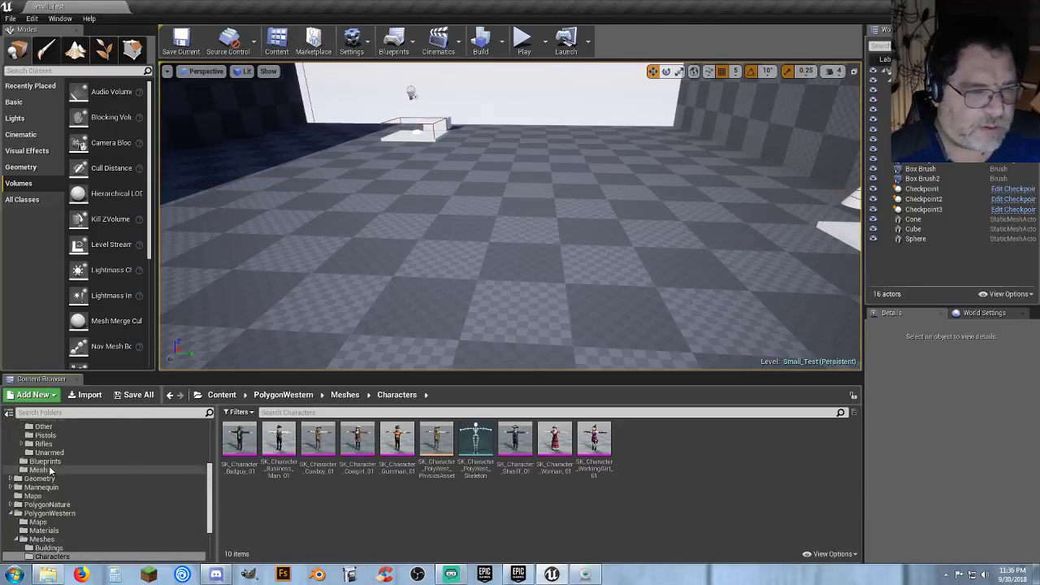
pyautogui.scroll(2, 50, 470)
pyautogui.click(127, 498)
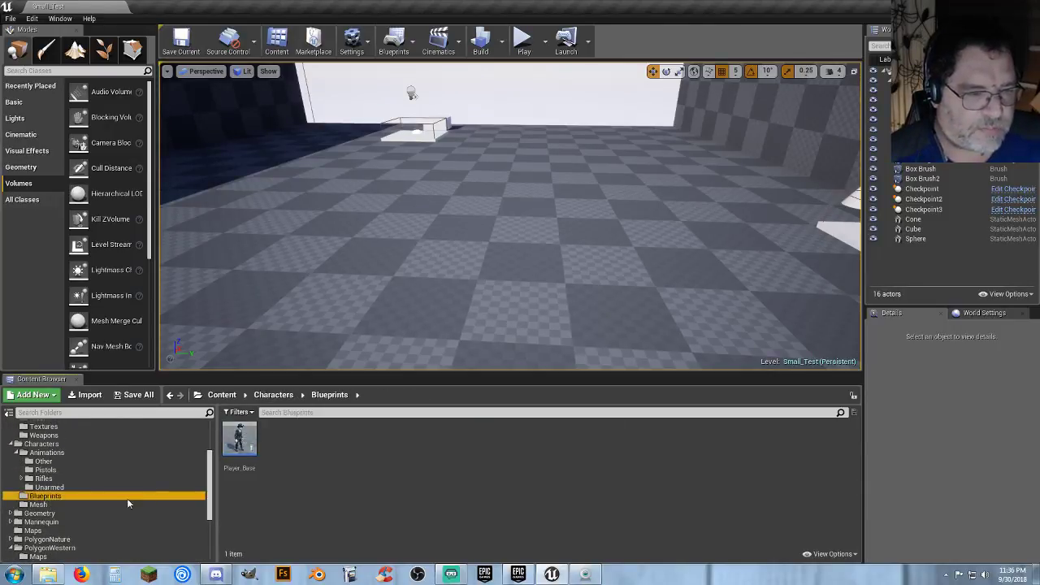
pyautogui.doubleClick(240, 439)
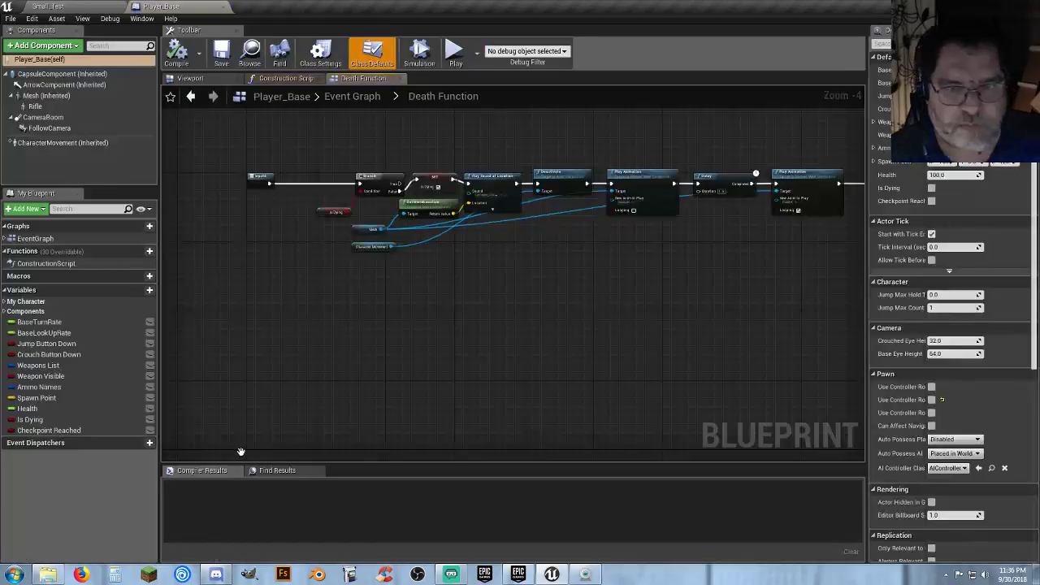
pyautogui.moveTo(595, 302); pyautogui.dragTo(470, 341, button='right')
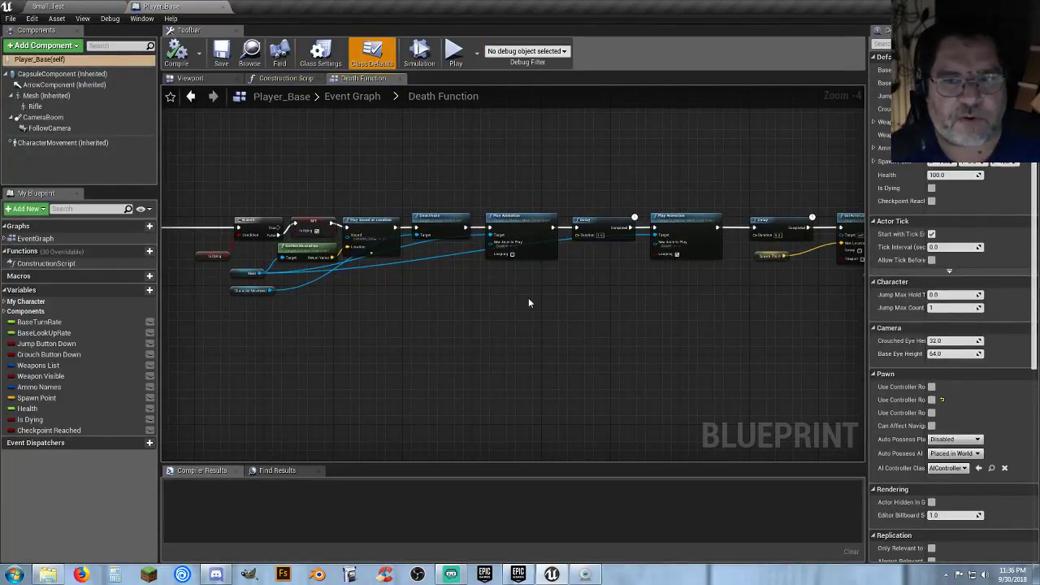
# - Make room after SetActorLocation in the Death Function by shifting the GetUp Play Animation node and the nodes after it
pyautogui.moveTo(528, 303); pyautogui.dragTo(277, 283, button='right')
pyautogui.scroll(4, 469, 273)
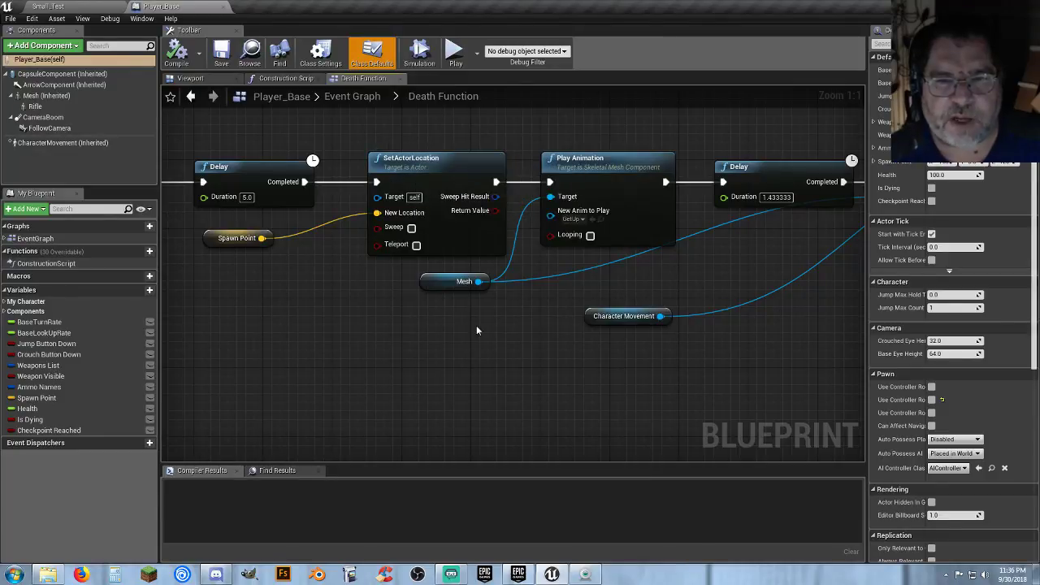
pyautogui.moveTo(476, 325); pyautogui.dragTo(403, 321, button='right')
pyautogui.scroll(-2, 403, 321)
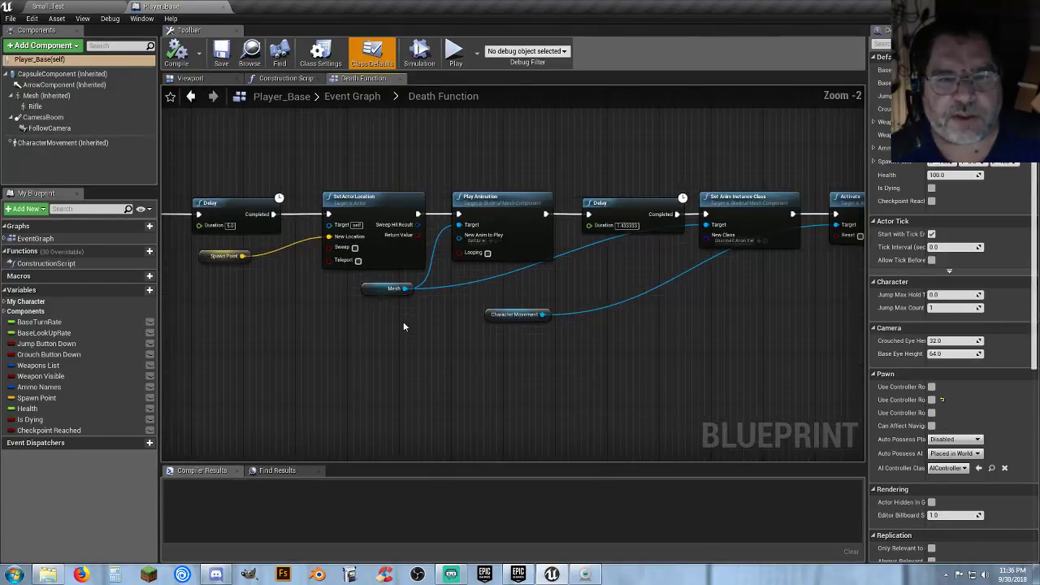
pyautogui.scroll(-2, 403, 327)
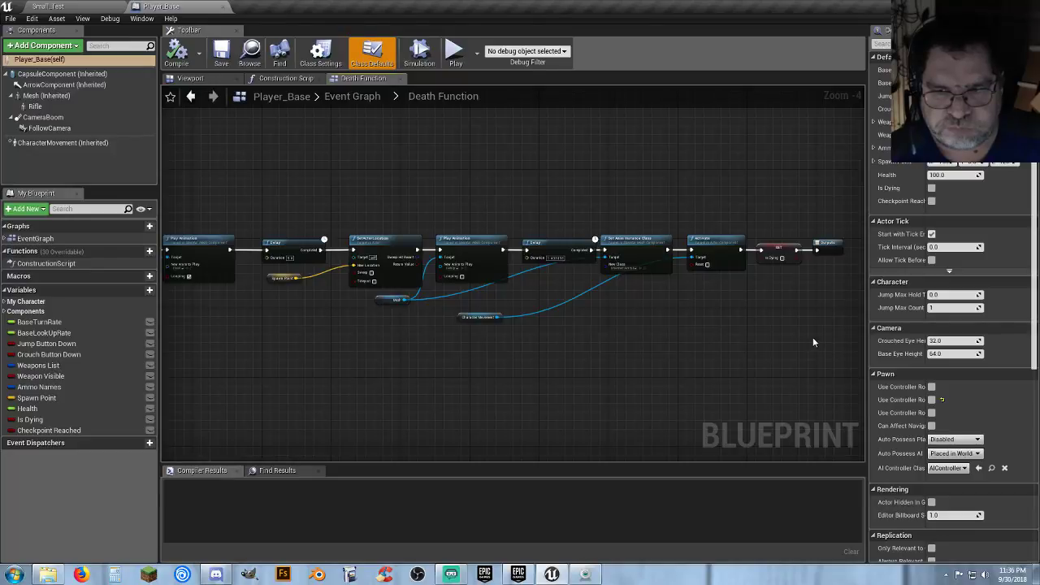
pyautogui.moveTo(722, 279); pyautogui.dragTo(539, 239)
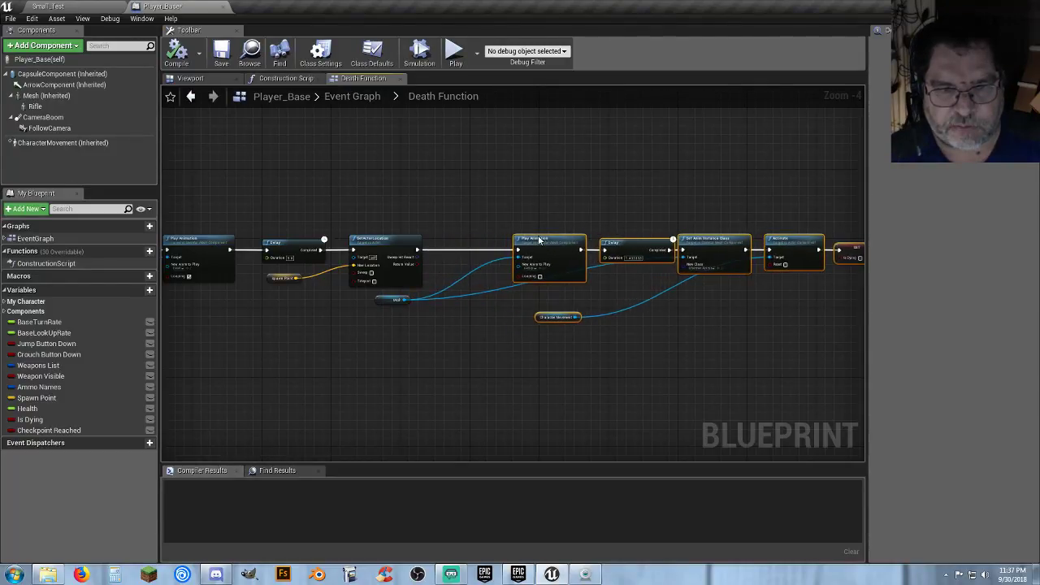
pyautogui.click(491, 327)
# - Add a Set Skeletal Mesh node targeting the Mesh component reference
pyautogui.scroll(5, 398, 332)
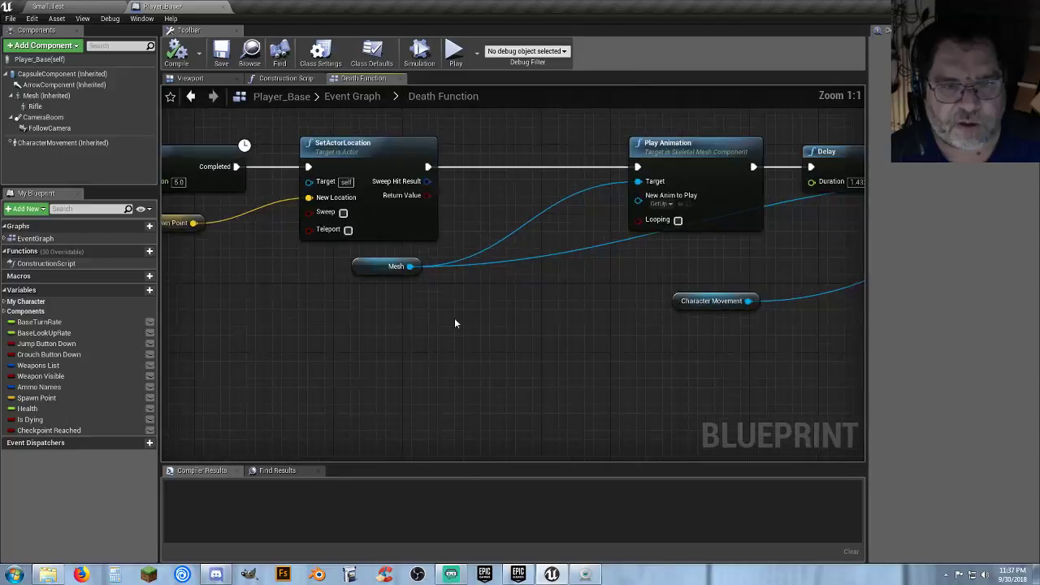
pyautogui.moveTo(405, 316); pyautogui.dragTo(439, 348)
pyautogui.write('setsk')
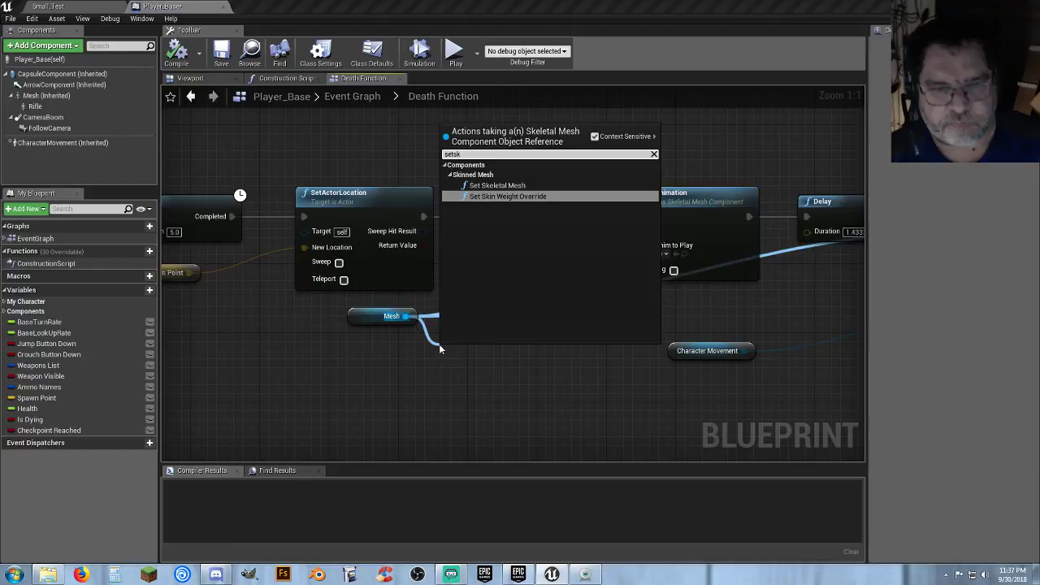
pyautogui.click(497, 186)
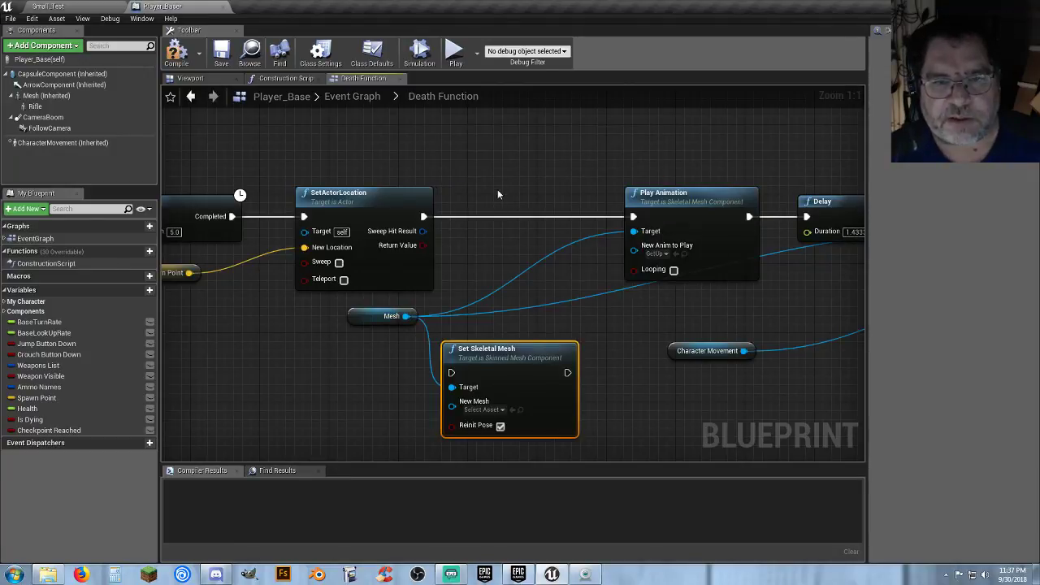
# - Wire Set Skeletal Mesh between SetActorLocation and Play Animation, placing the node in the gap between them
pyautogui.moveTo(451, 373); pyautogui.dragTo(424, 216)
pyautogui.moveTo(570, 371); pyautogui.dragTo(634, 217)
pyautogui.hotkey('ctrl', 'z')
pyautogui.moveTo(520, 352); pyautogui.dragTo(634, 216)
# - Set the Set Skeletal Mesh node's New Mesh to SK_Character_Cowboy_01, and compile and save the blueprint
pyautogui.click(518, 253)
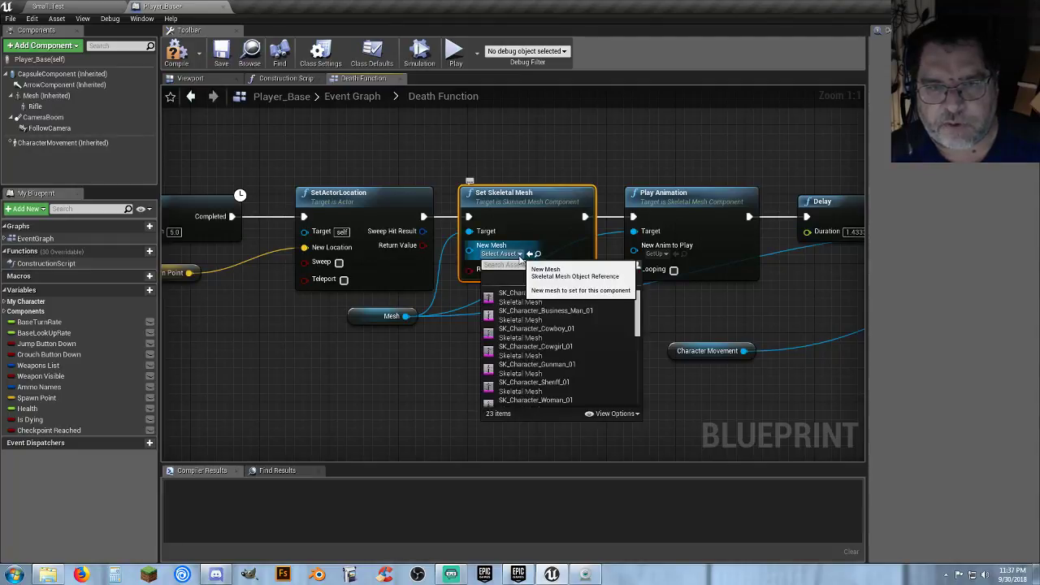
pyautogui.click(577, 332)
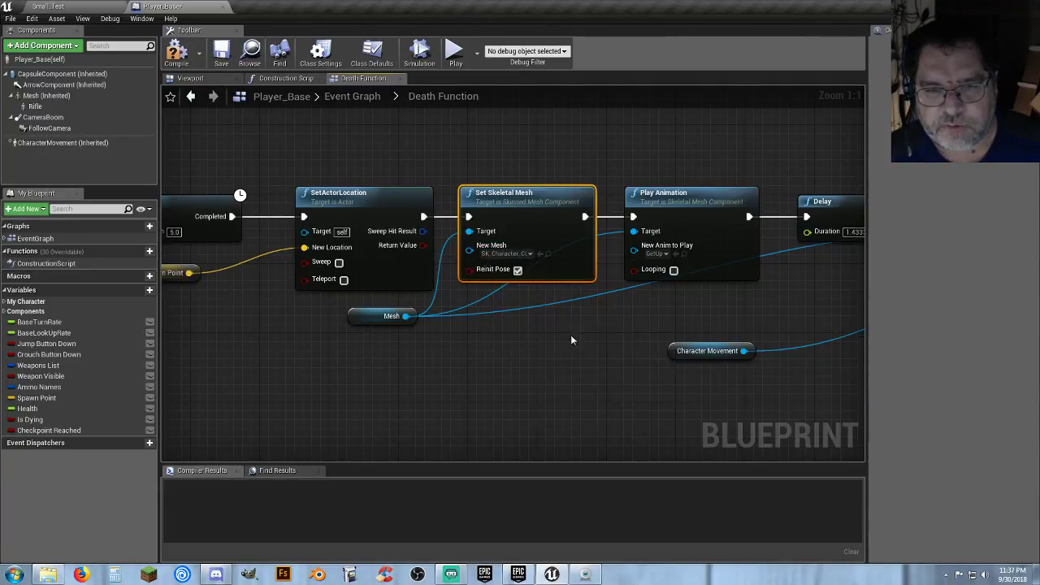
pyautogui.click(176, 51)
pyautogui.click(221, 53)
# - Play the Small_Test level, run the character across the floor and trigger the death function to test the mesh swap
pyautogui.click(49, 7)
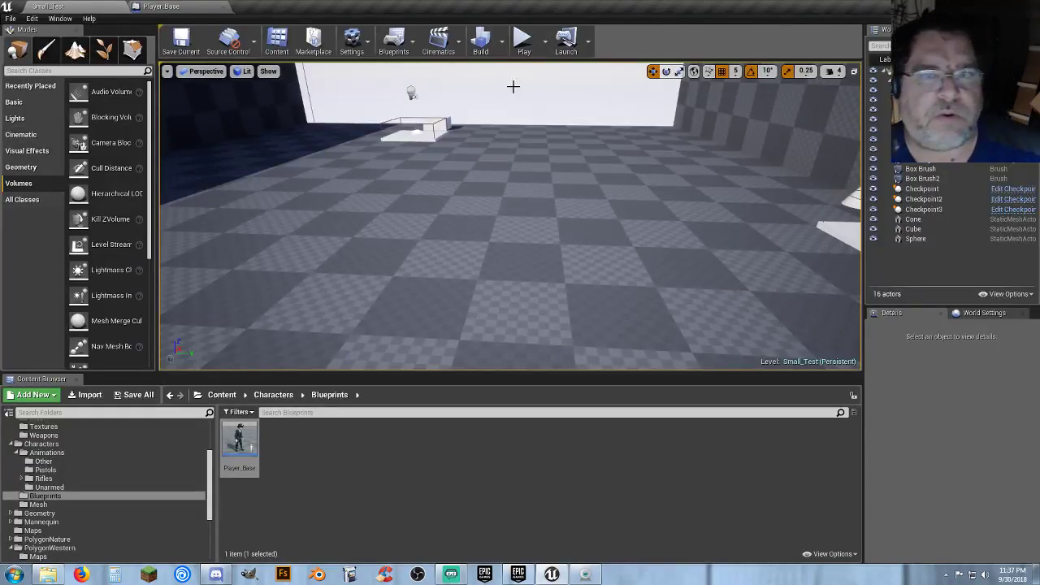
pyautogui.click(523, 38)
pyautogui.press('w')
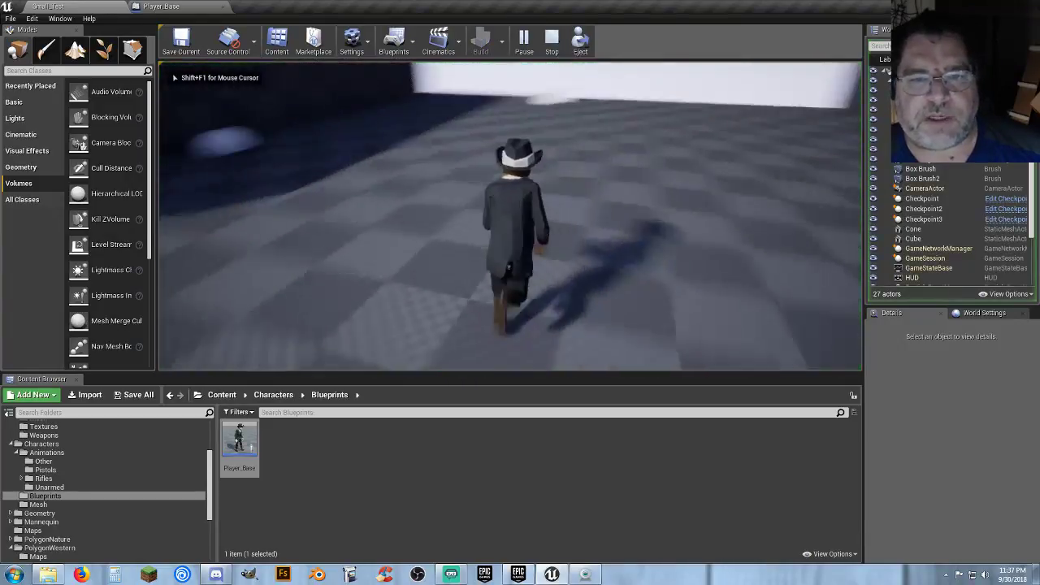
pyautogui.press('w')
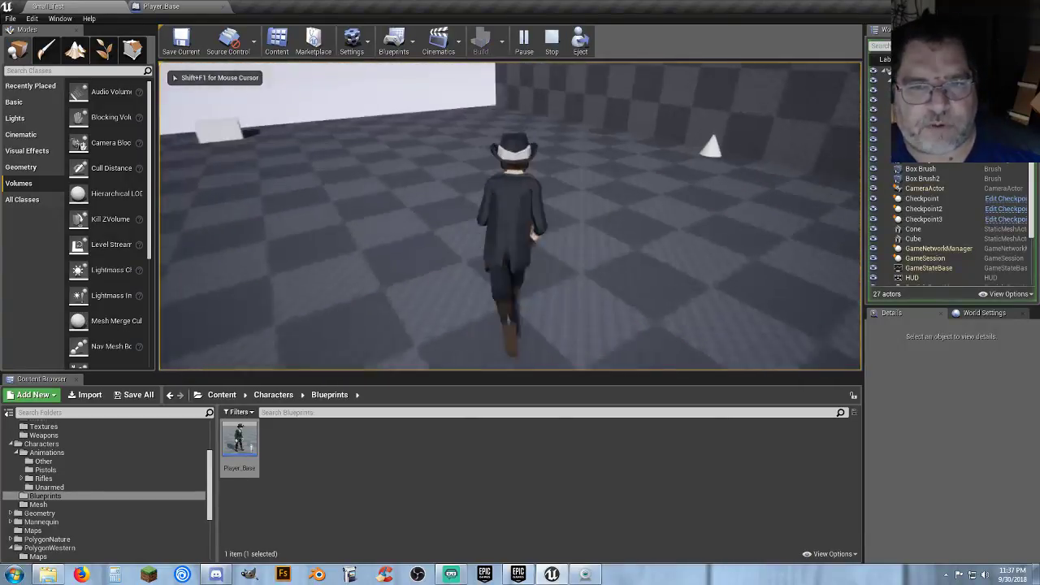
pyautogui.press('k')
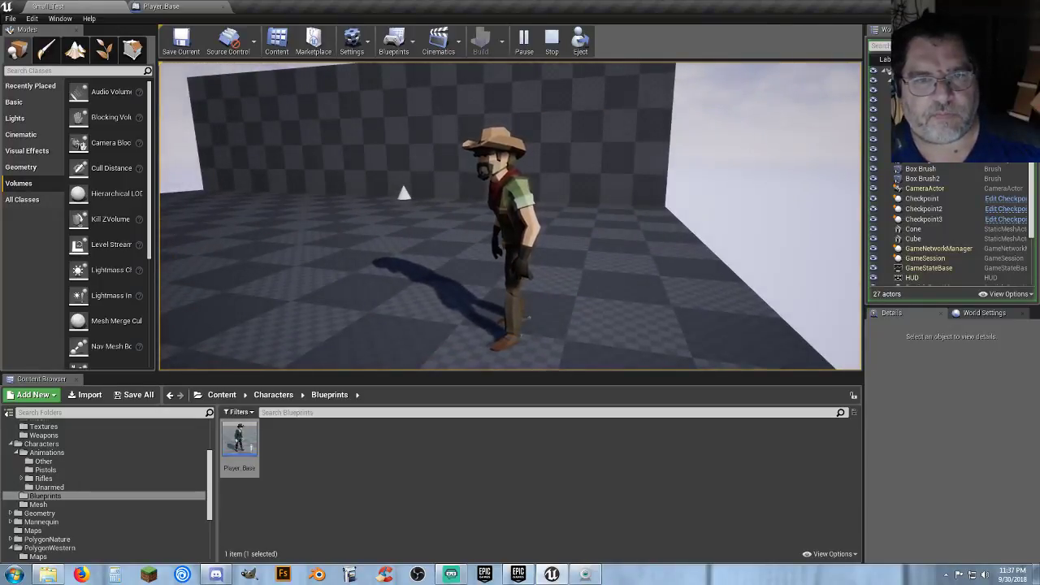
# - Run the respawned character into a checkpoint and trigger its death again
pyautogui.press('w')
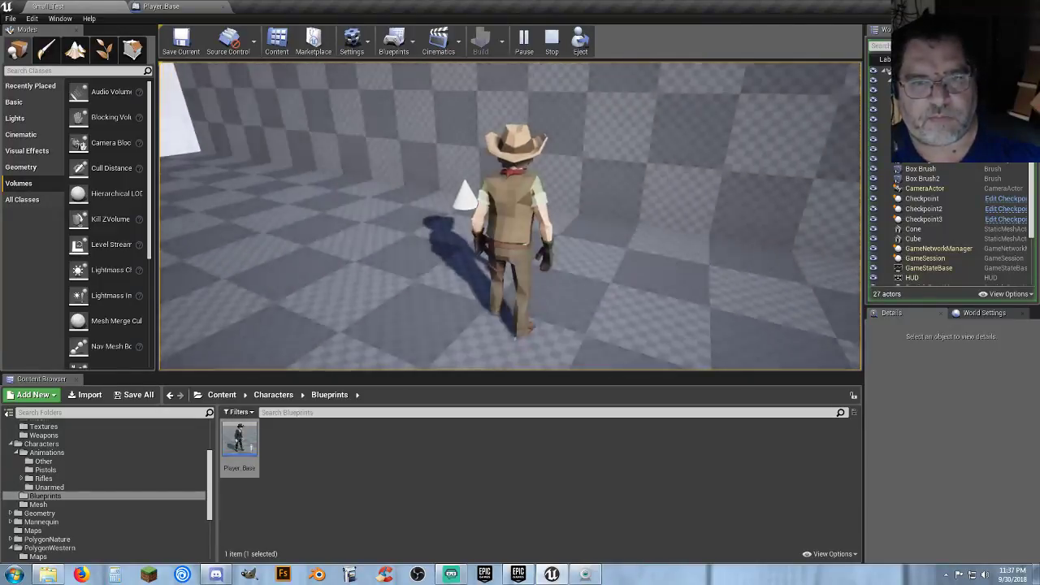
pyautogui.press('w')
pyautogui.press('a')
pyautogui.press('w')
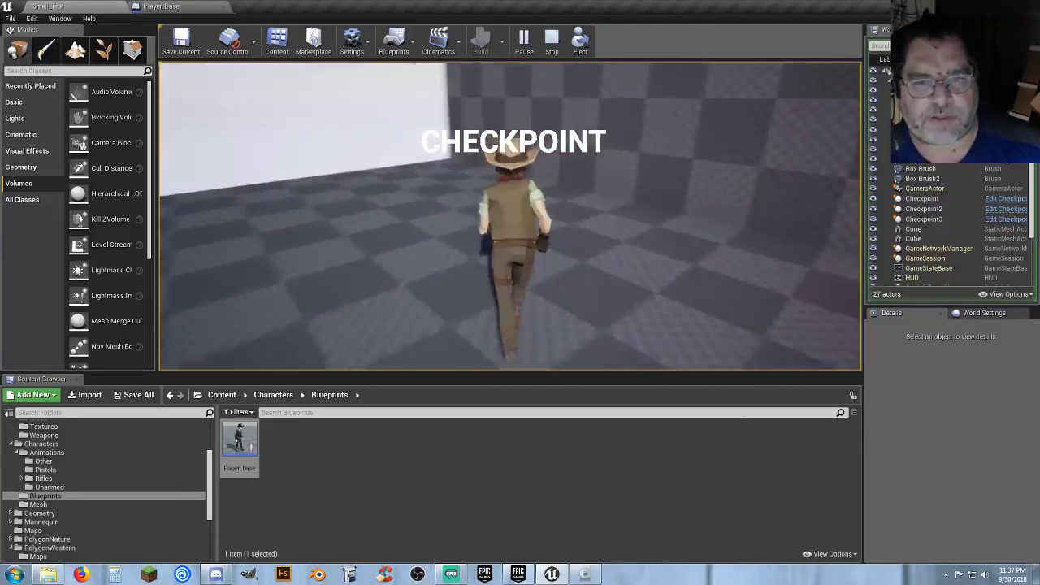
pyautogui.press('k')
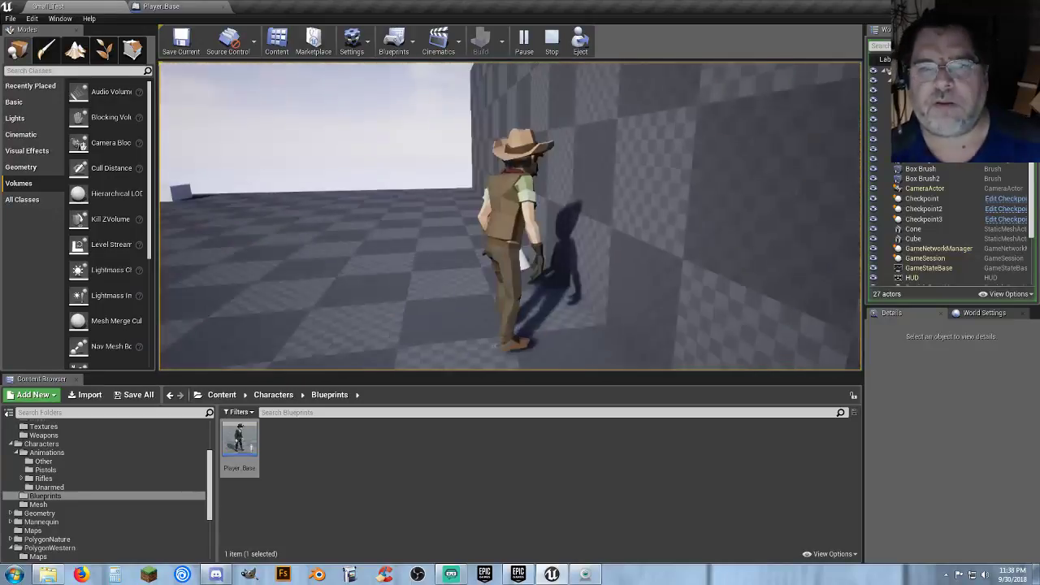
# - Run the character across the level to the area near the white cube and test the checkpoint respawn there
pyautogui.press('a')
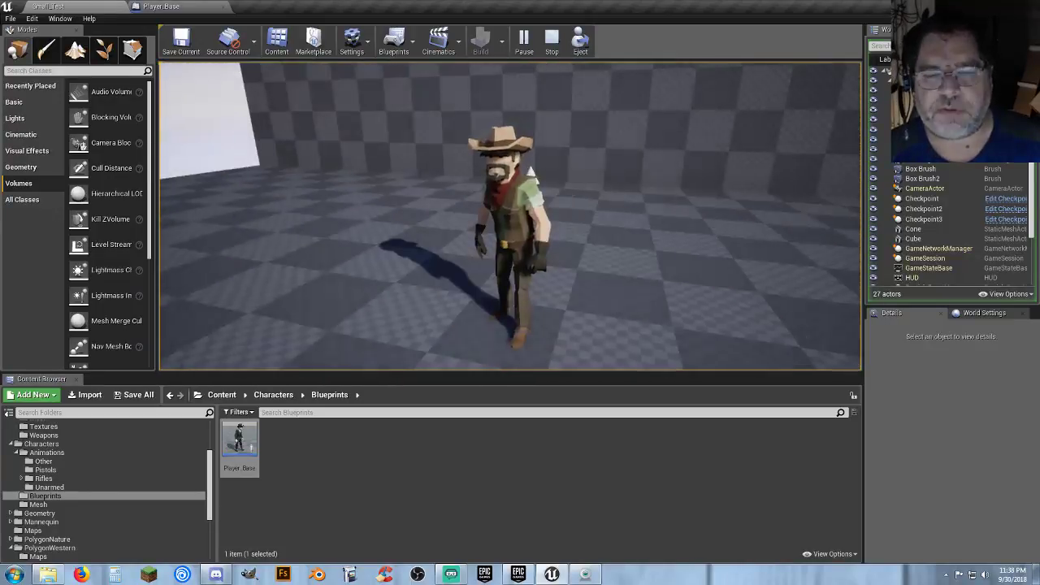
pyautogui.press('w')
pyautogui.press('a')
pyautogui.press('w')
pyautogui.press('d')
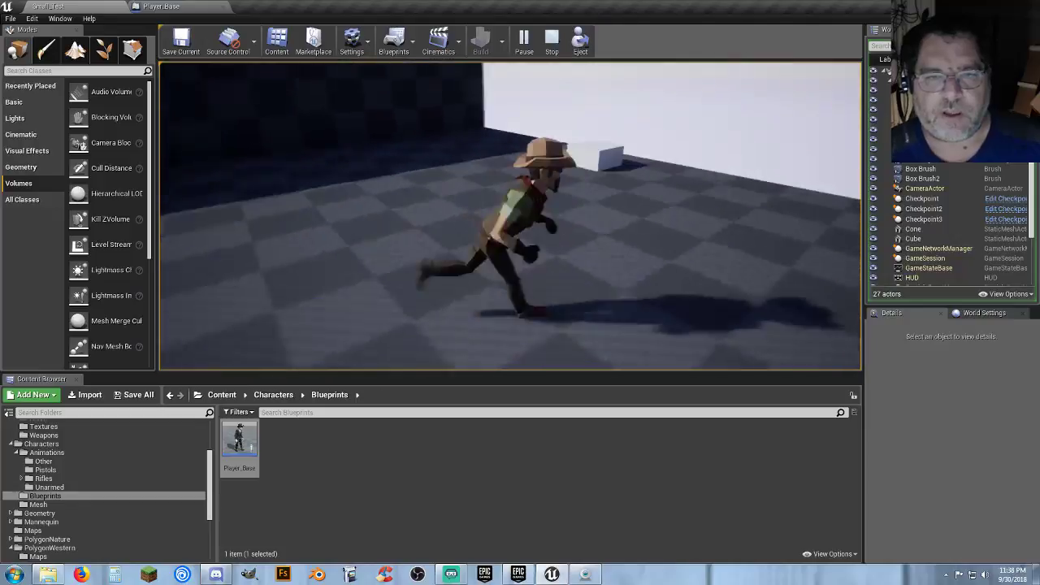
pyautogui.press('w')
pyautogui.press('w')
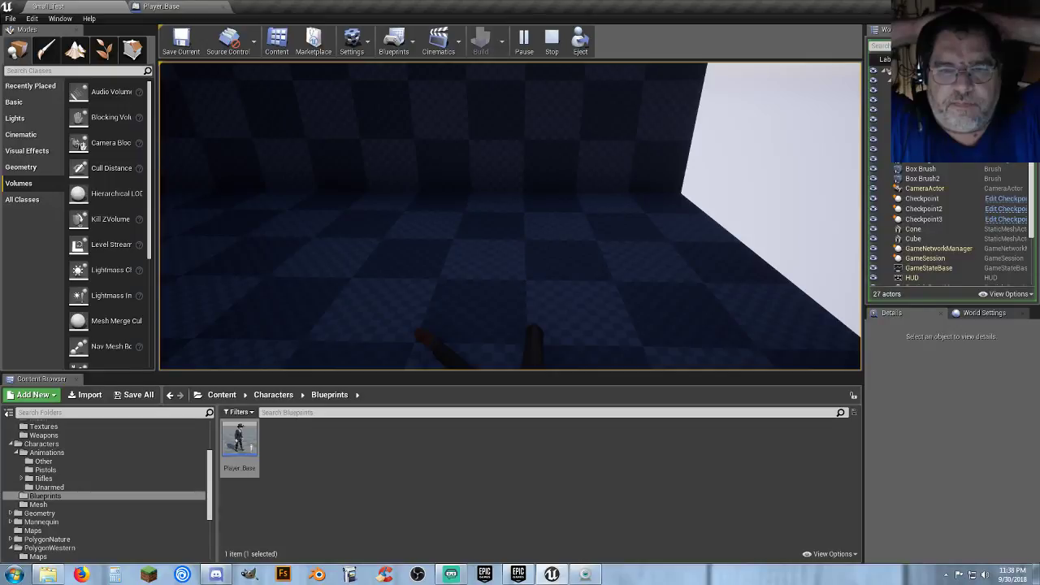
pyautogui.press('d')
pyautogui.press('s')
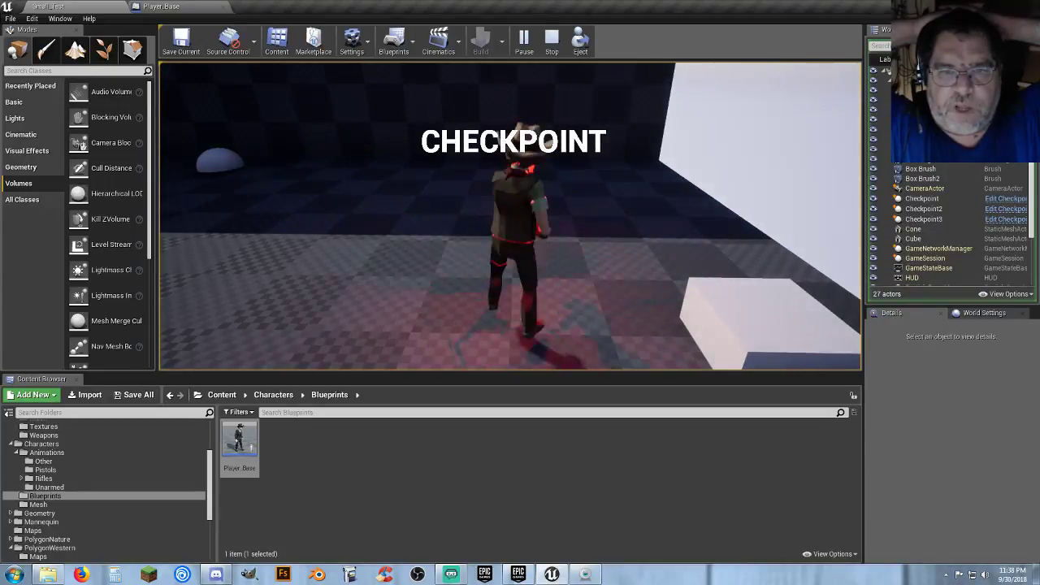
# - Move the character out of the checkpoint area and run it back in to retrigger the checkpoint
pyautogui.press('w')
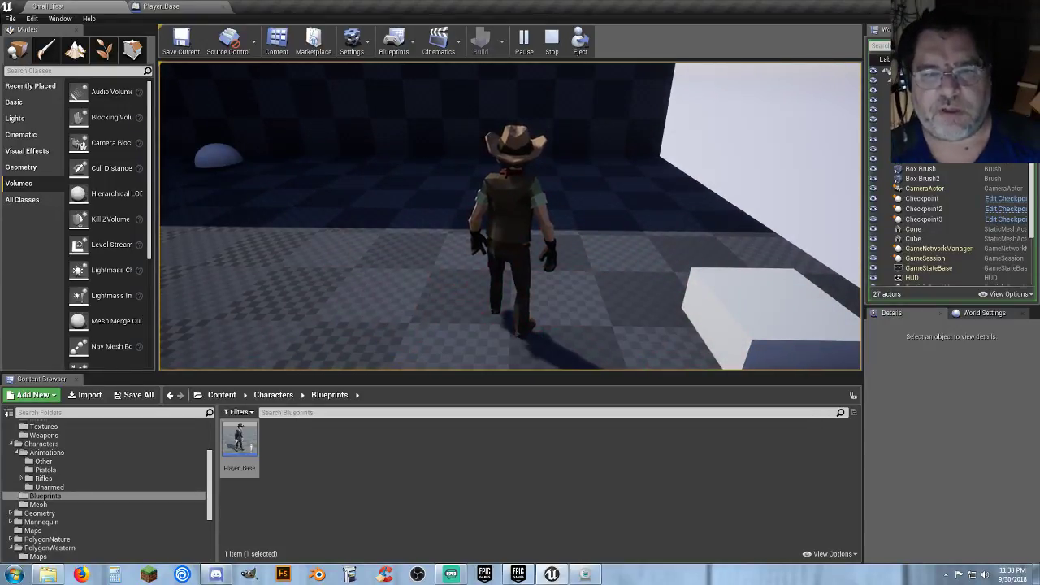
pyautogui.press('a')
pyautogui.press('s')
pyautogui.press('d')
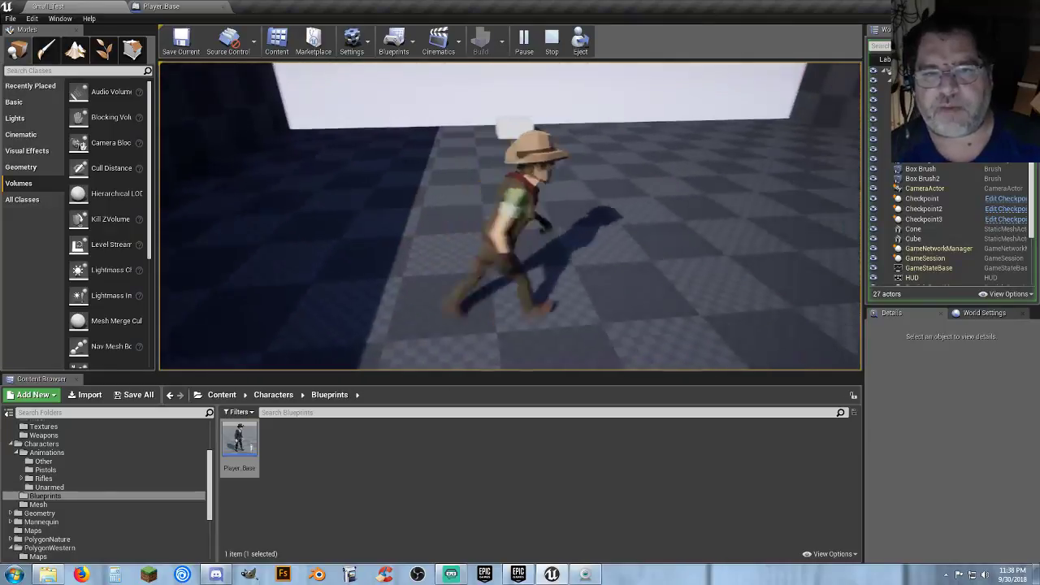
pyautogui.press('w')
pyautogui.press('a')
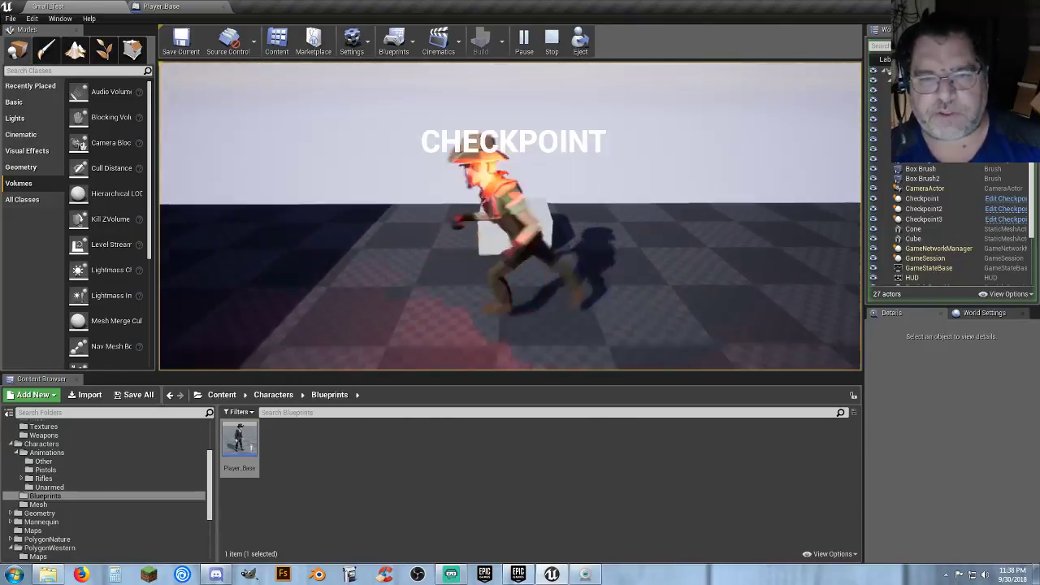
# - Repeat leaving and re-entering the checkpoint from different directions, and end the play session
pyautogui.press('s')
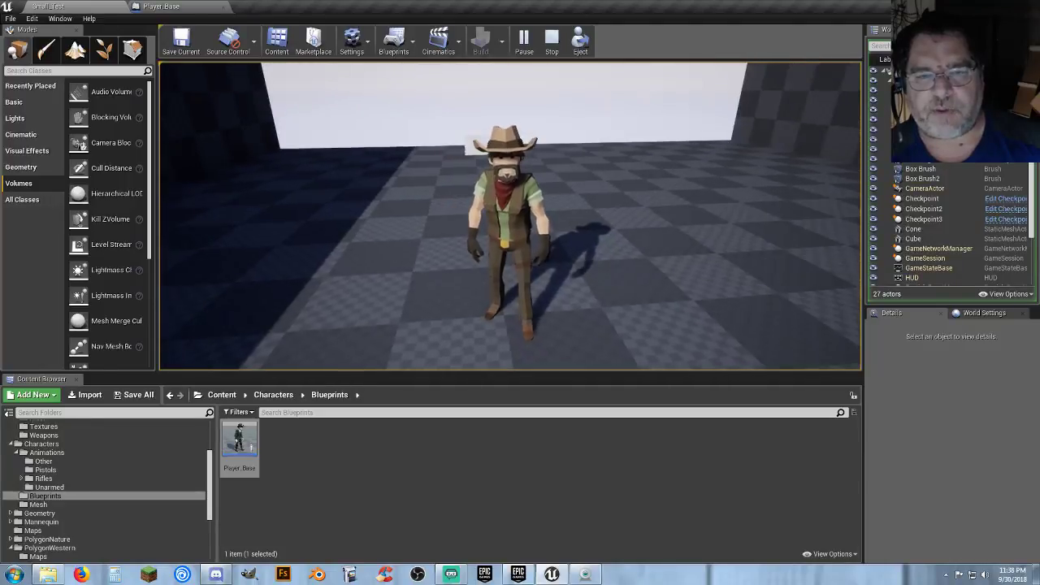
pyautogui.press('d')
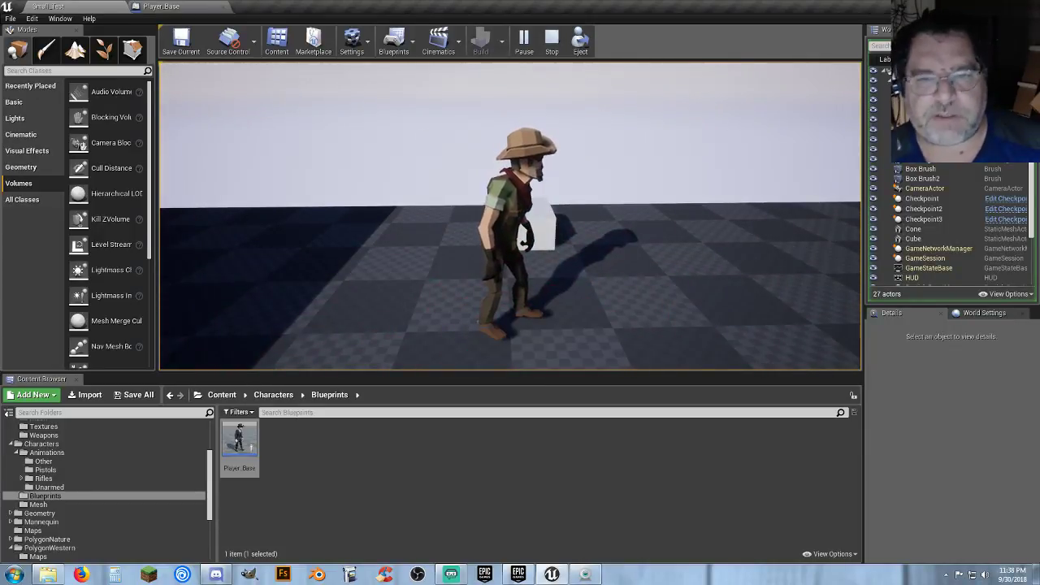
pyautogui.press('s')
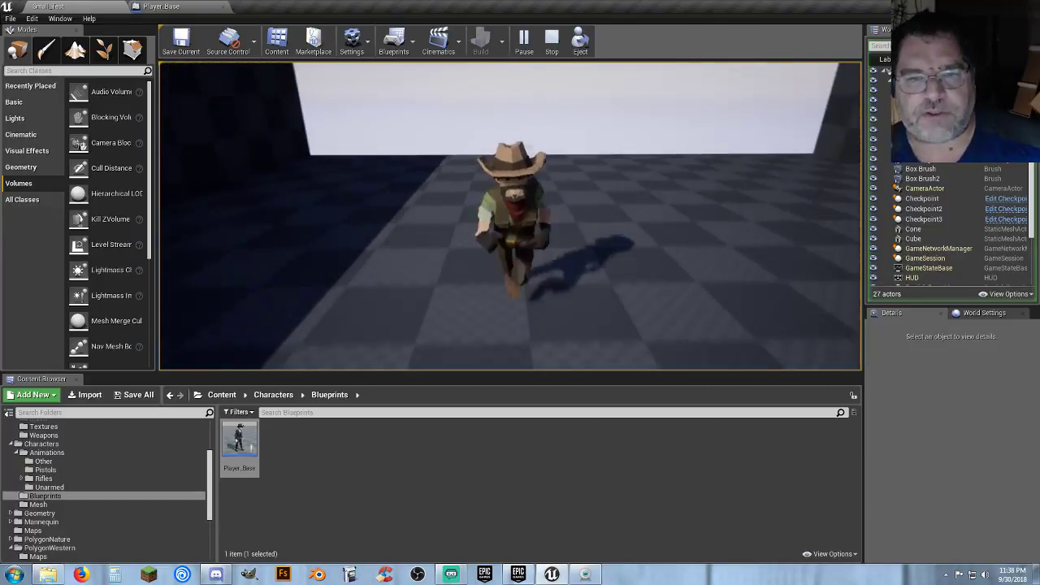
pyautogui.press('w')
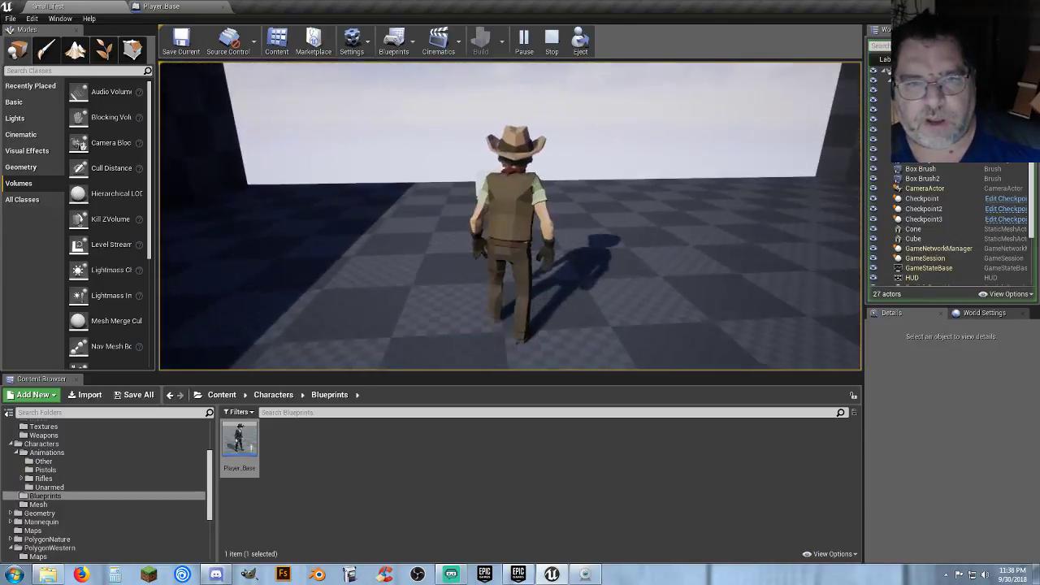
pyautogui.press('w')
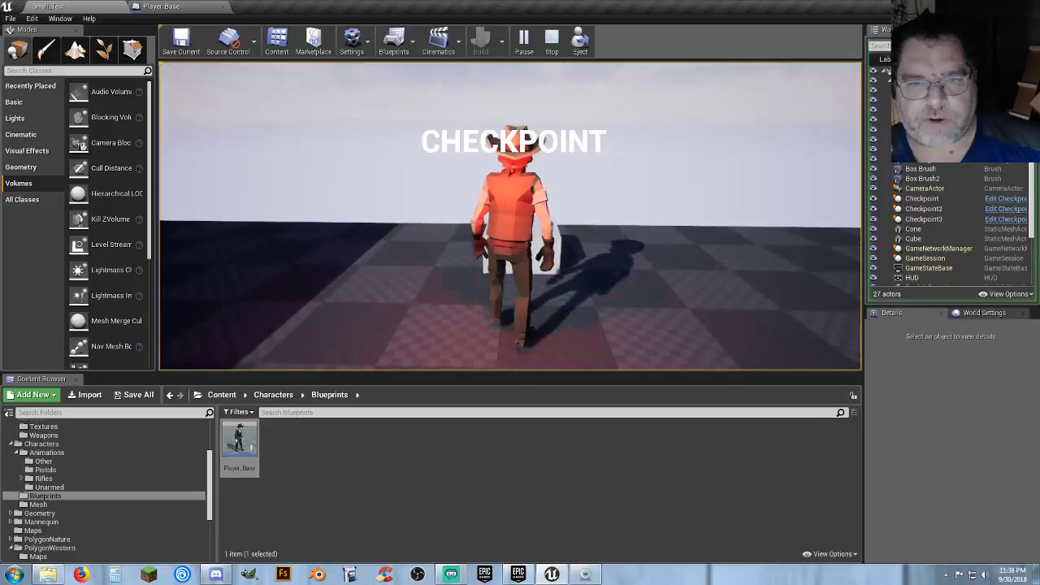
pyautogui.press('w')
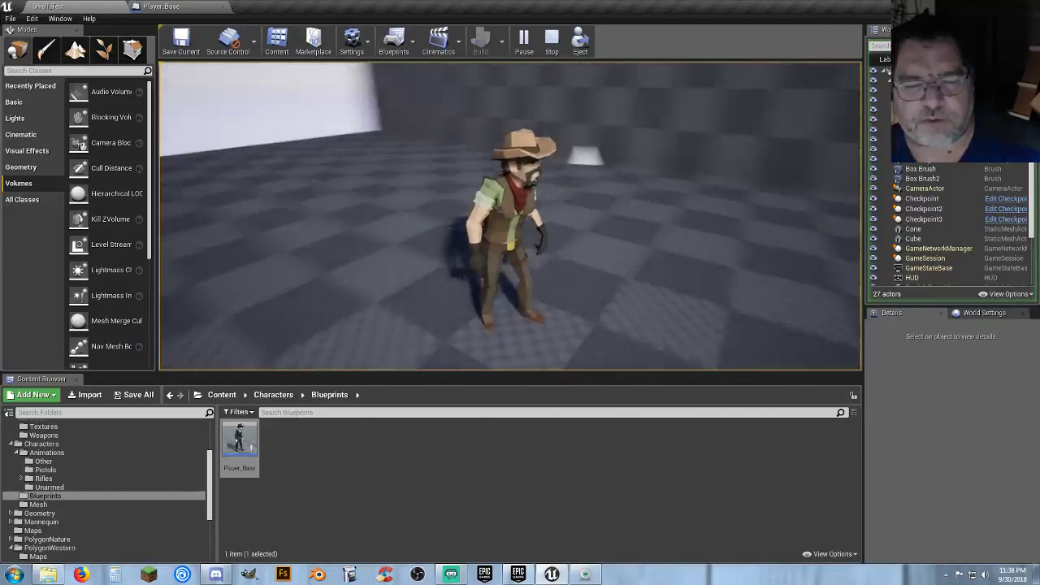
pyautogui.press('a')
pyautogui.press('w')
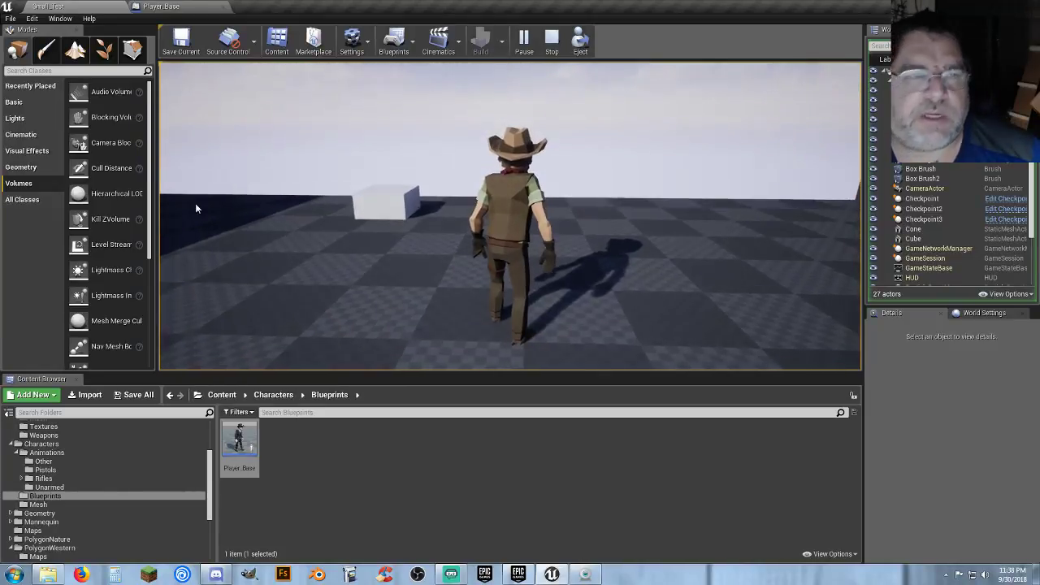
pyautogui.press('Escape')
# - Review the Death Function node chain and the Checkpoint custom event in Player_Base's Event Graph
pyautogui.click(161, 6)
pyautogui.moveTo(189, 285); pyautogui.dragTo(409, 333, button='right')
pyautogui.scroll(-5, 408, 333)
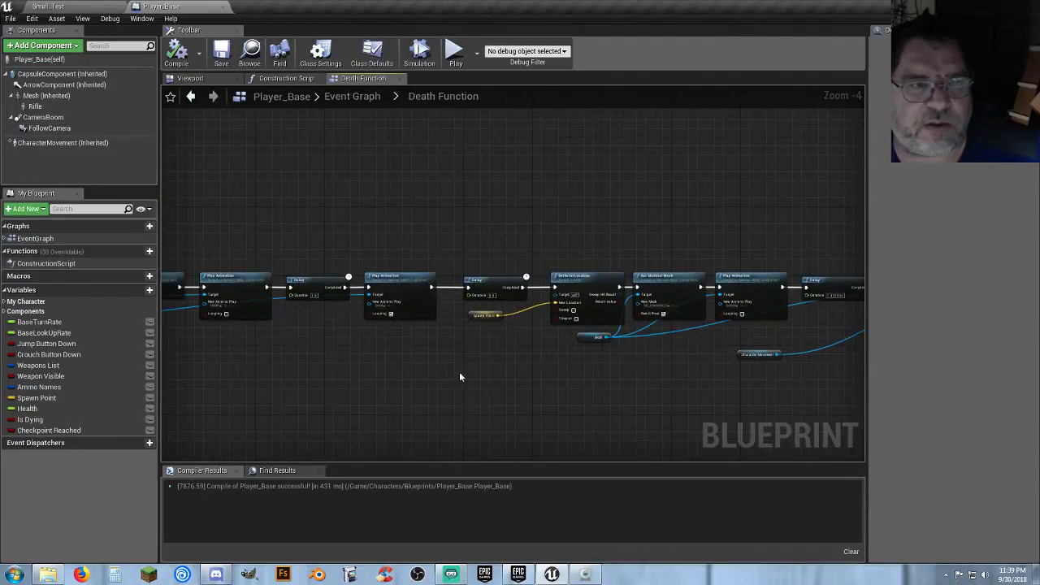
pyautogui.moveTo(268, 219); pyautogui.dragTo(655, 180, button='right')
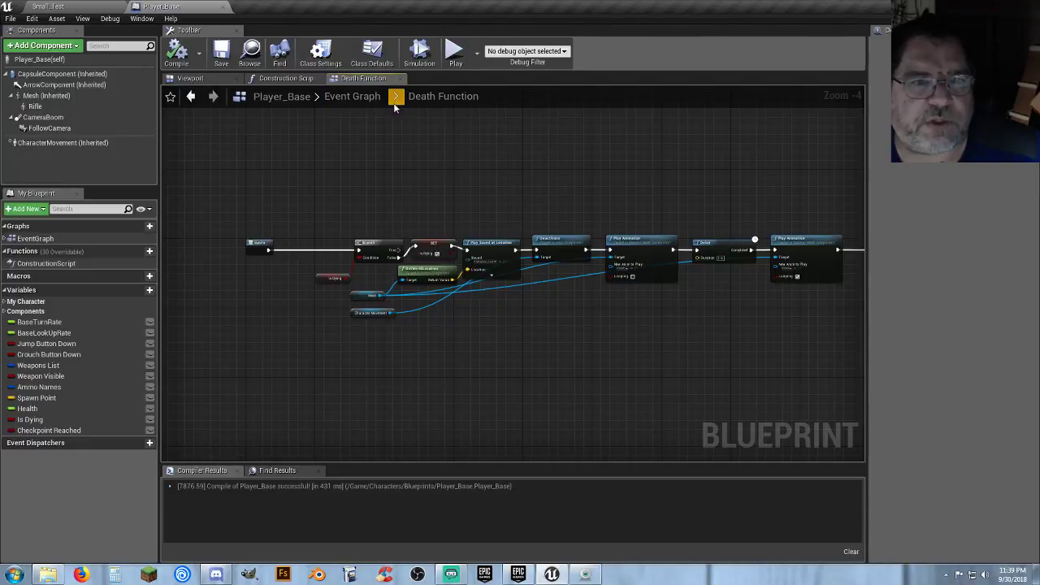
pyautogui.click(352, 96)
pyautogui.scroll(7, 660, 290)
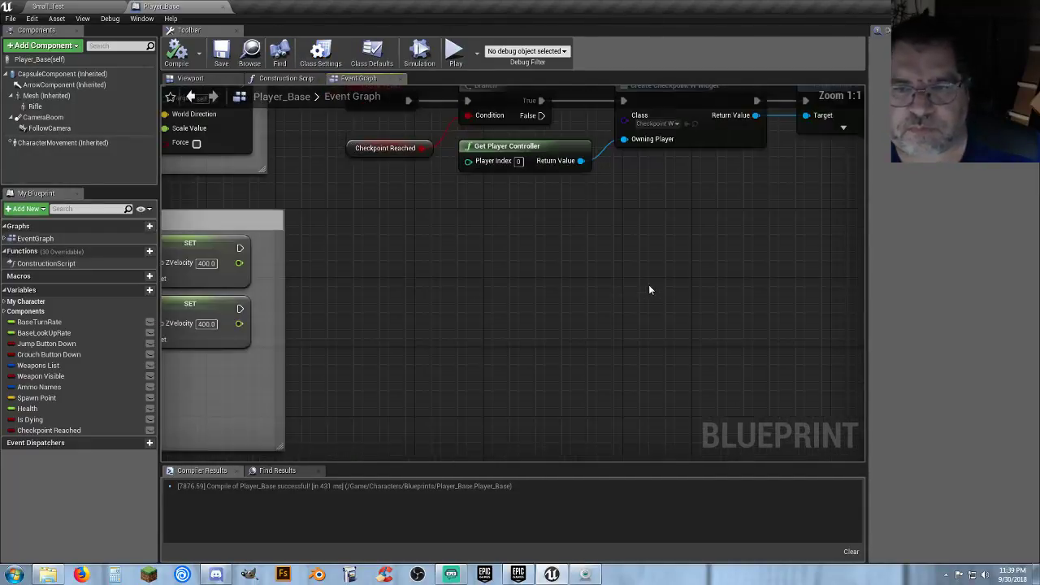
pyautogui.moveTo(649, 285); pyautogui.dragTo(566, 377, button='right')
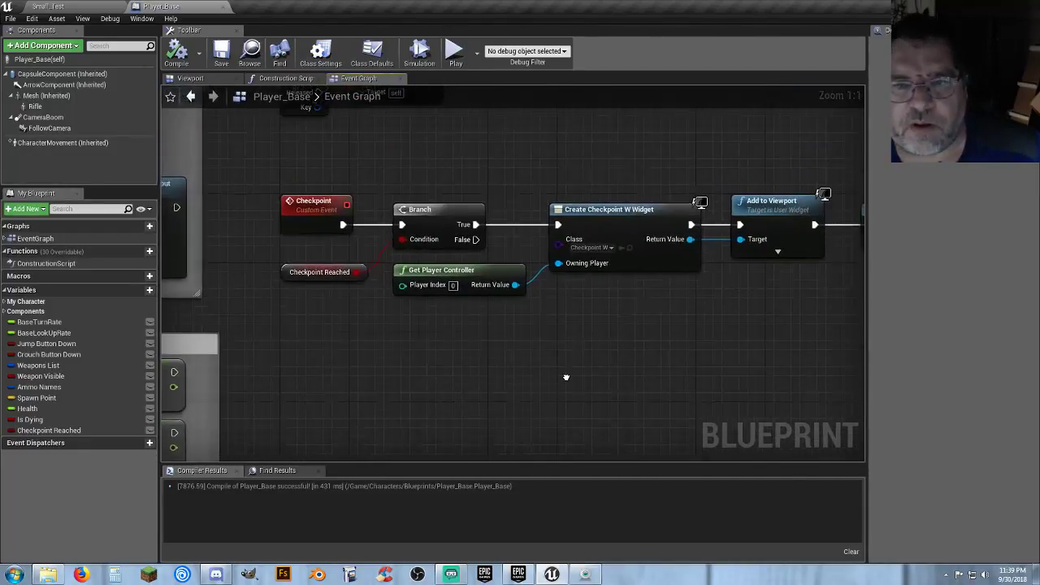
# - Open the Checkpoint blueprint from the Assets/Gadgets folder and show its On Component Begin Overlap (Box) node chain
pyautogui.click(110, 5)
pyautogui.scroll(2, 80, 467)
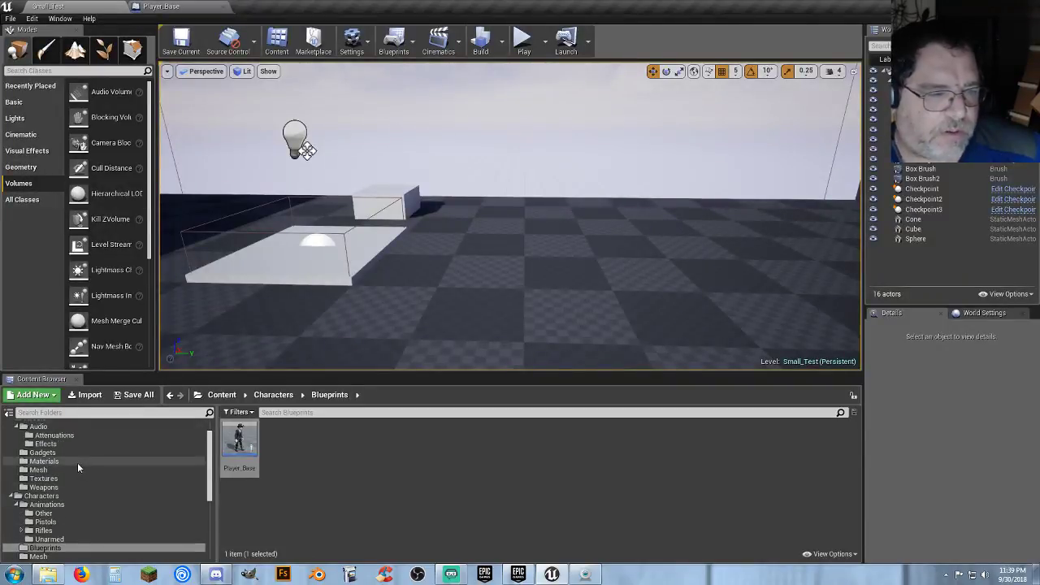
pyautogui.scroll(1, 77, 467)
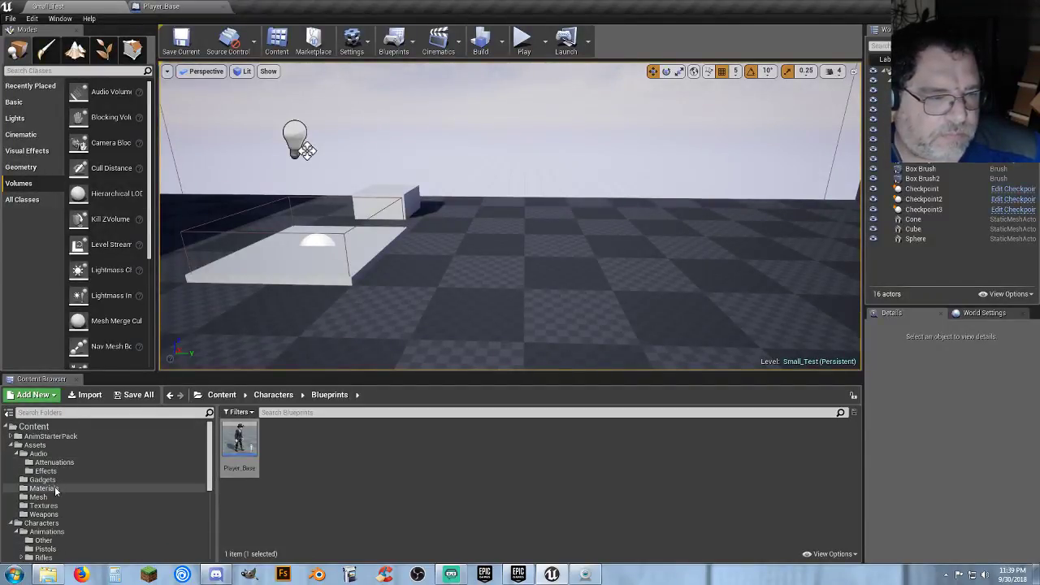
pyautogui.click(45, 480)
pyautogui.click(233, 467)
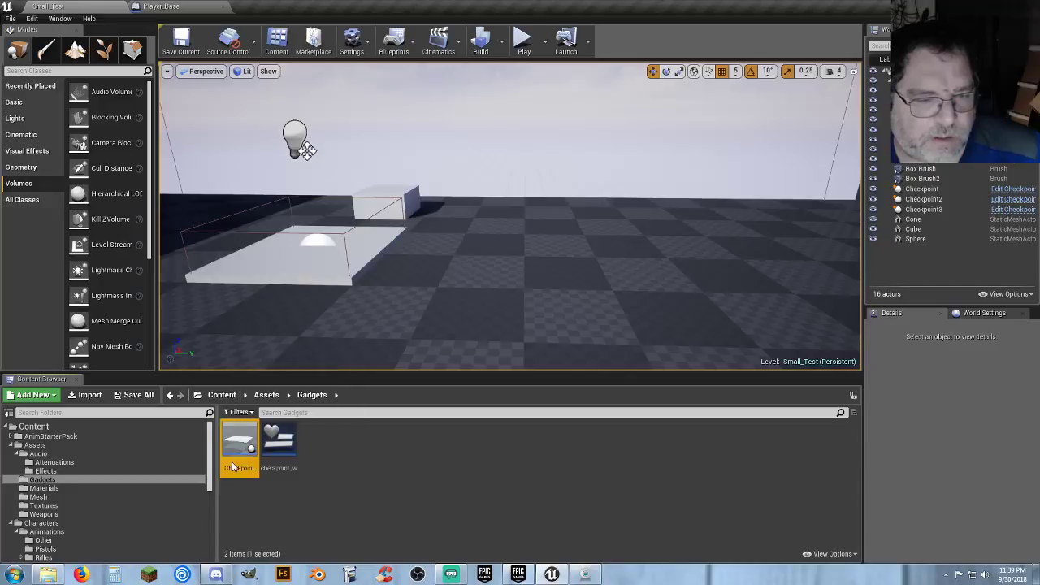
pyautogui.doubleClick(233, 467)
pyautogui.moveTo(300, 356); pyautogui.dragTo(607, 332, button='right')
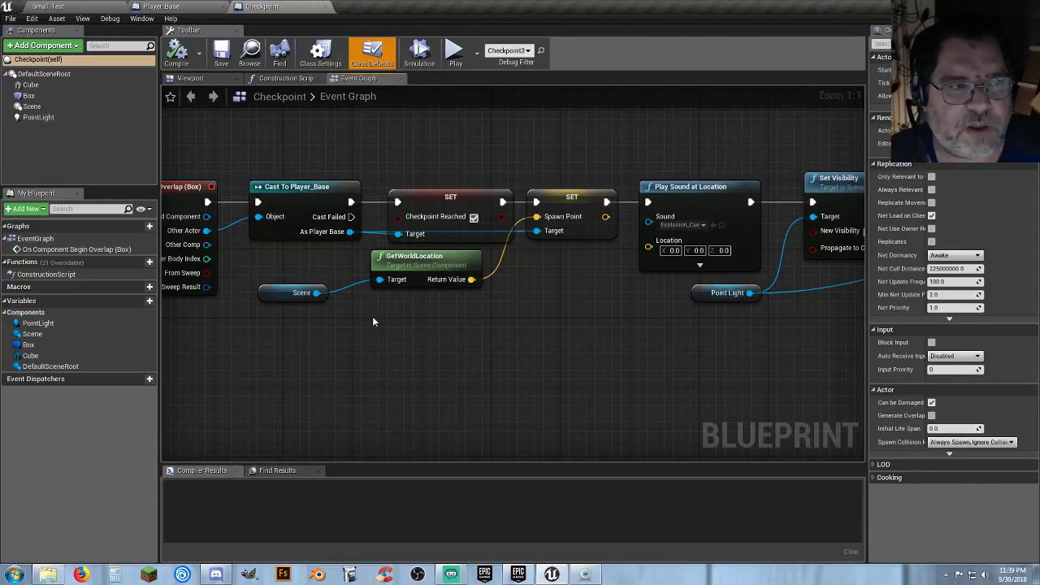
pyautogui.moveTo(374, 317); pyautogui.dragTo(455, 320, button='right')
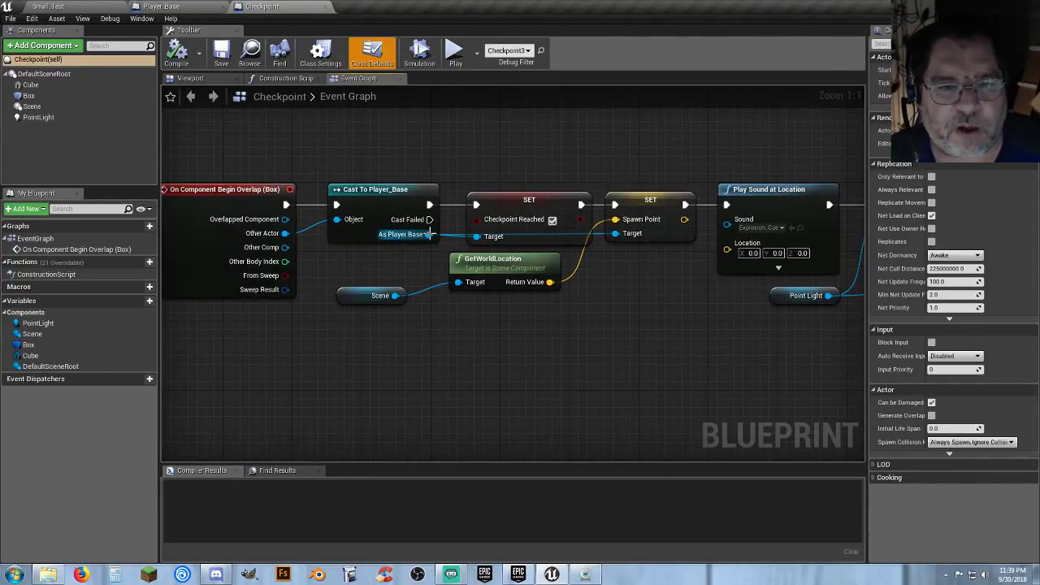
# - Add a GetActorRotation node fed by the As Player Base output of the Cast To Player_Base node
pyautogui.moveTo(430, 235); pyautogui.dragTo(503, 326)
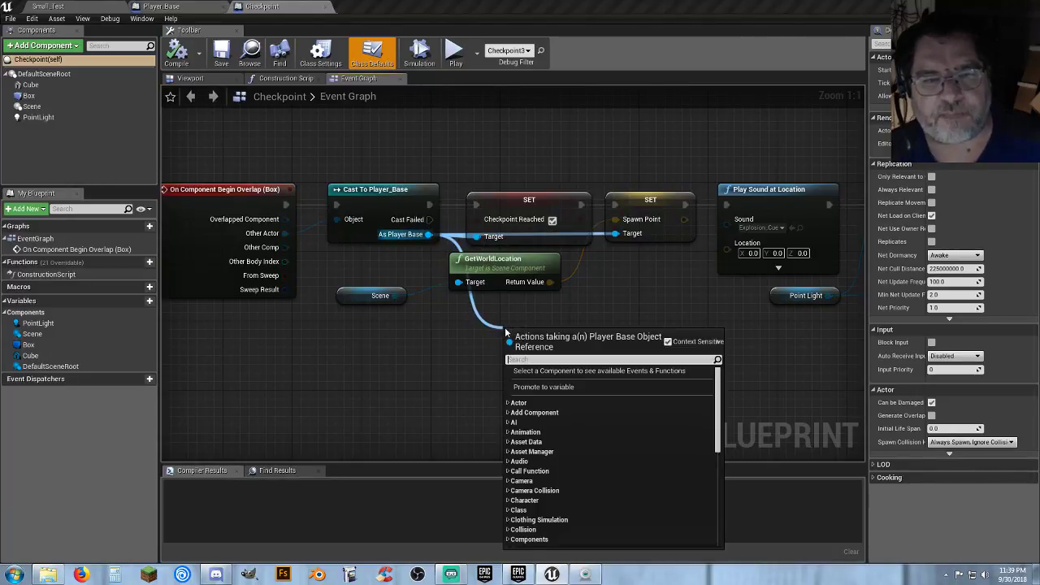
pyautogui.write('g')
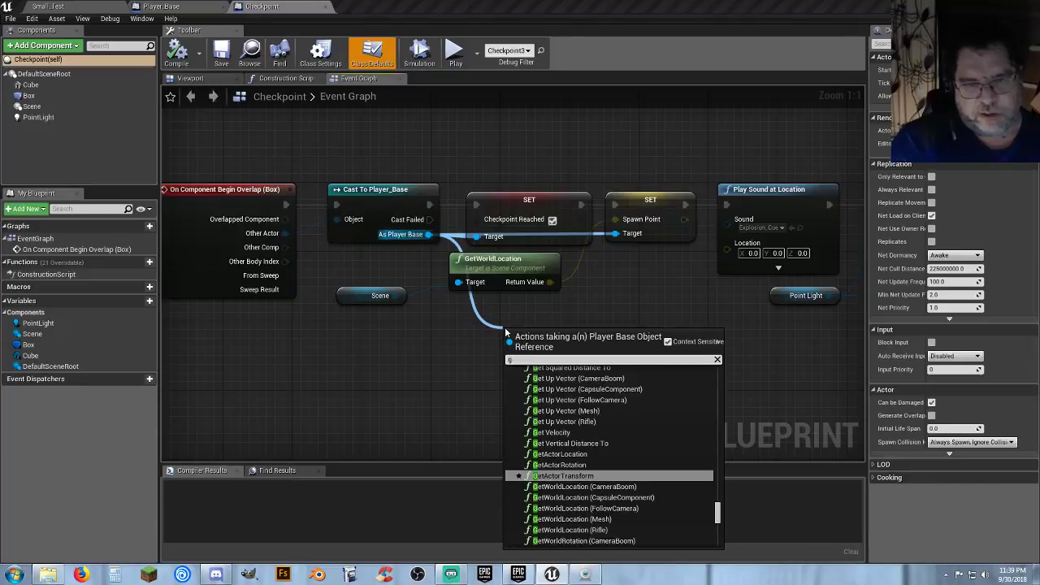
pyautogui.write('etactor')
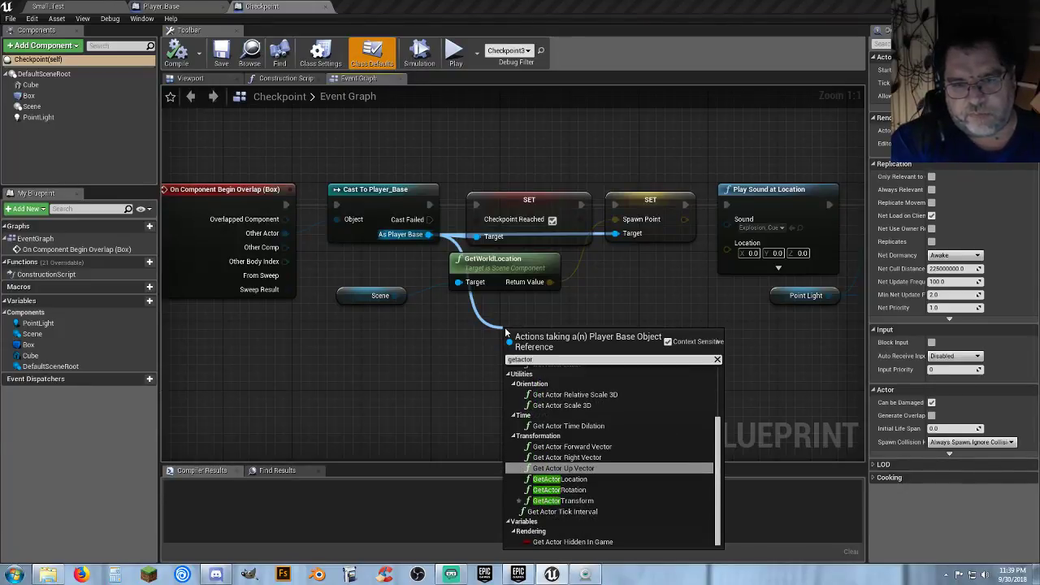
pyautogui.click(591, 492)
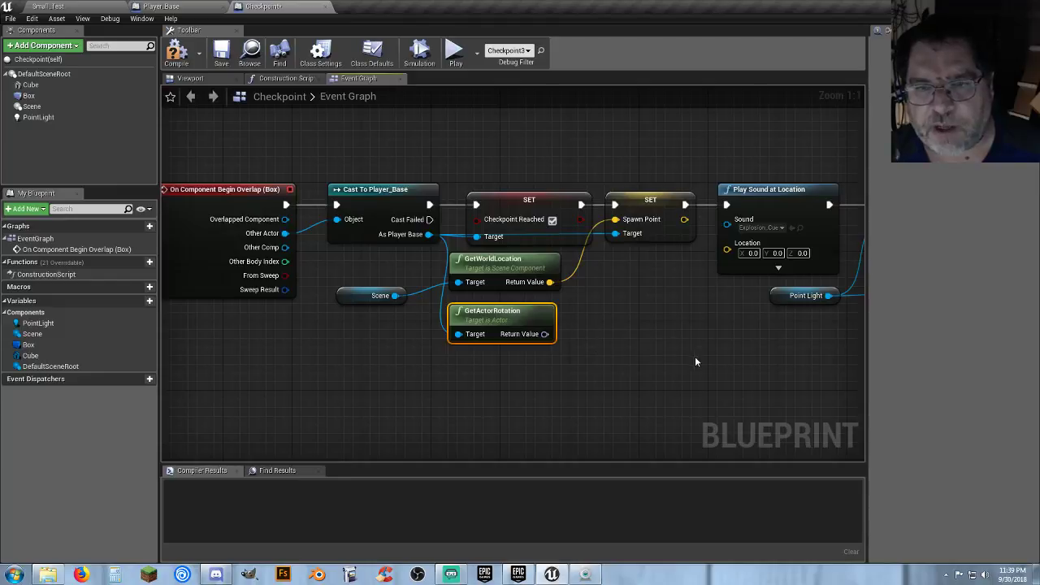
pyautogui.moveTo(696, 357); pyautogui.dragTo(616, 356, button='right')
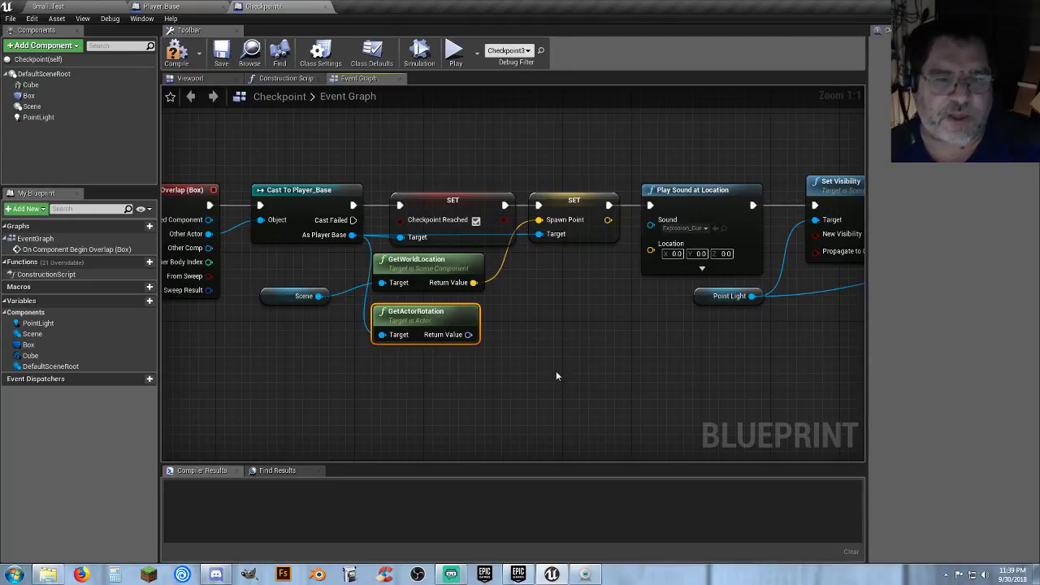
# - Delete the GetActorRotation node and compile the Checkpoint blueprint
pyautogui.press('Delete')
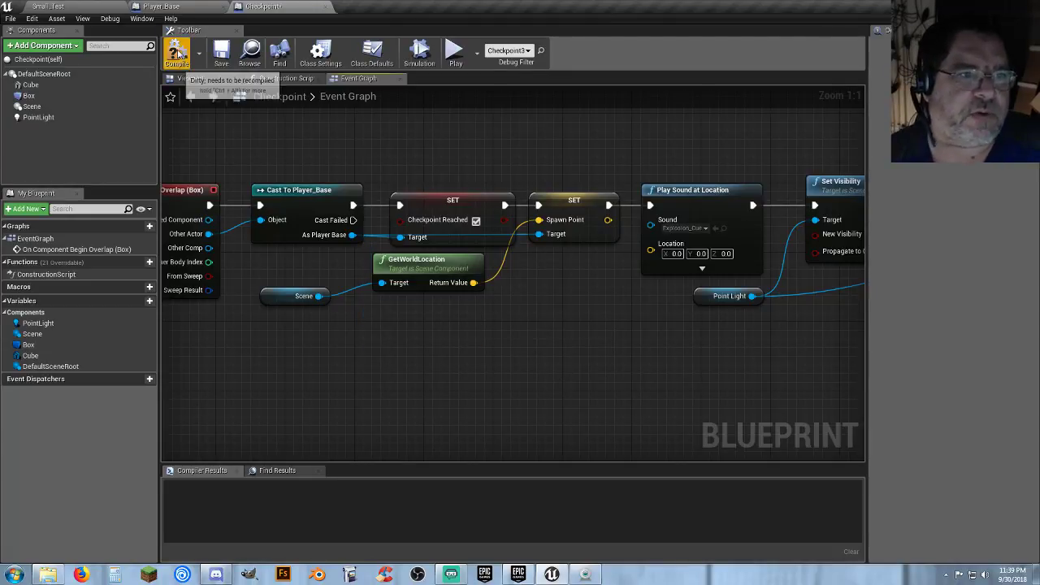
pyautogui.click(177, 52)
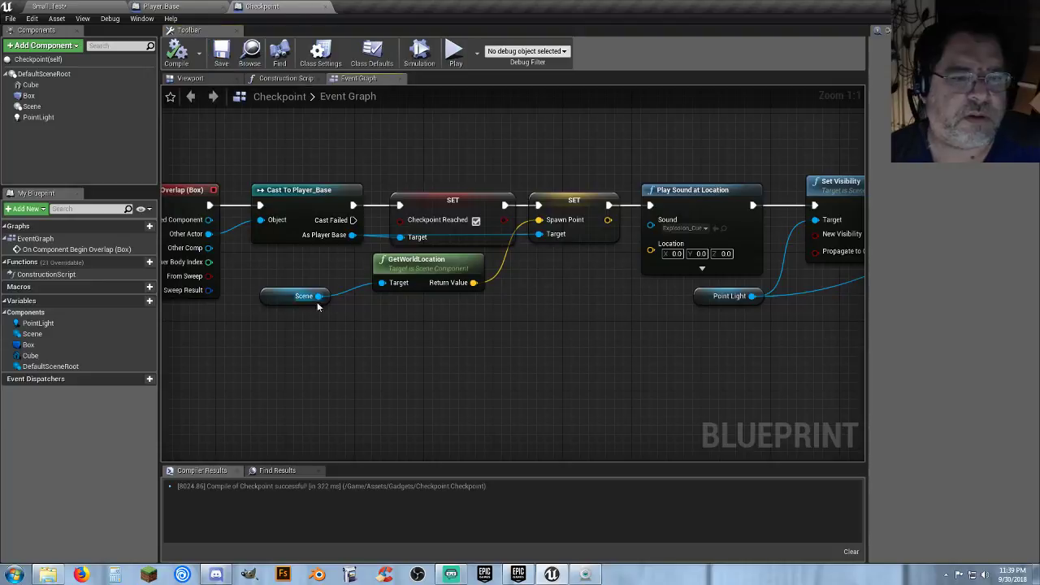
pyautogui.moveTo(319, 368); pyautogui.dragTo(407, 370, button='right')
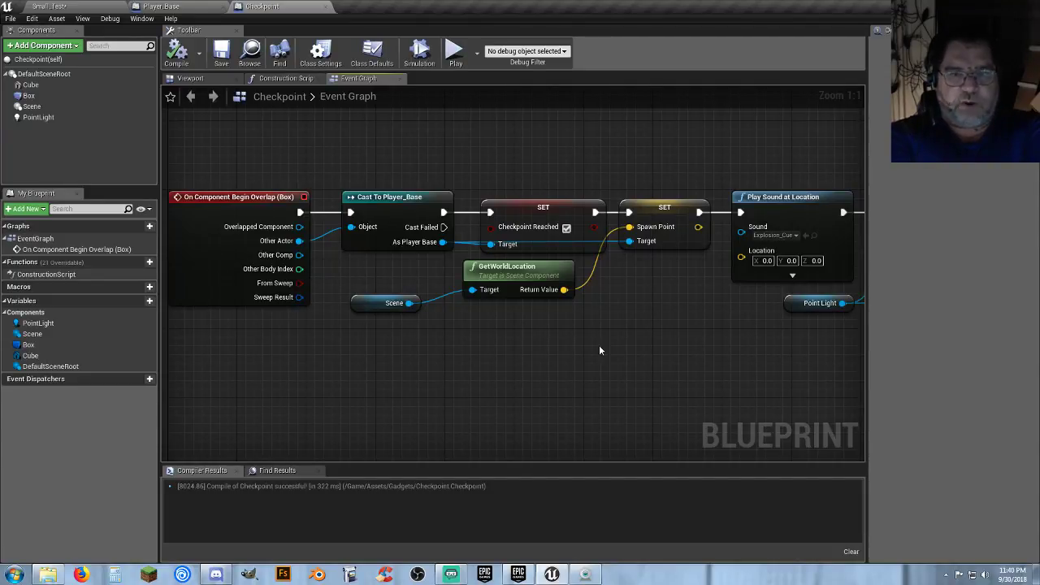
# - Open Player_Base's Death Function and examine its SetActorLocation node and the Spawn Point variable's default value
pyautogui.click(209, 5)
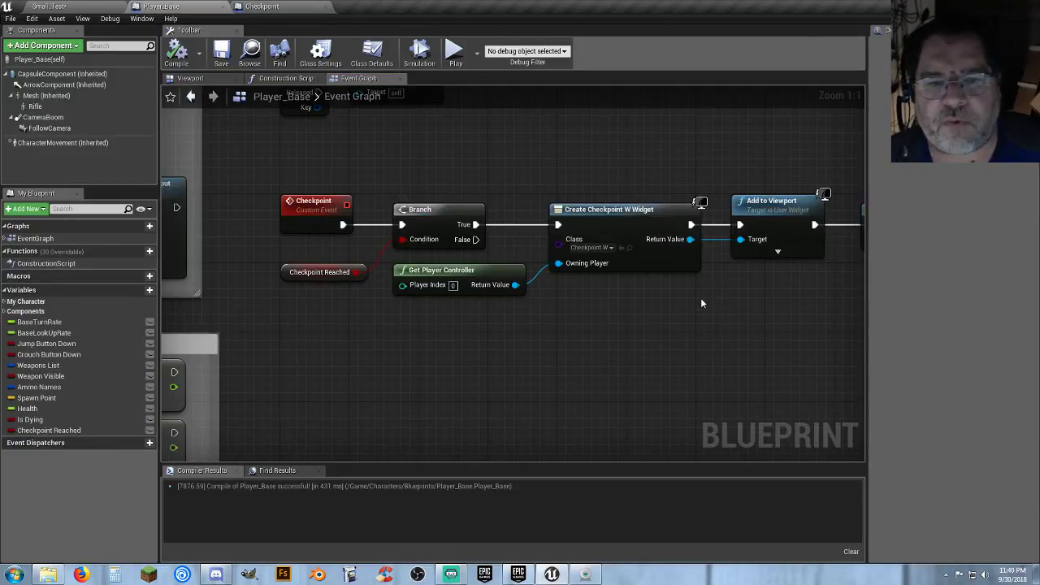
pyautogui.moveTo(701, 299); pyautogui.dragTo(733, 417, button='right')
pyautogui.moveTo(523, 241); pyautogui.dragTo(532, 362, button='right')
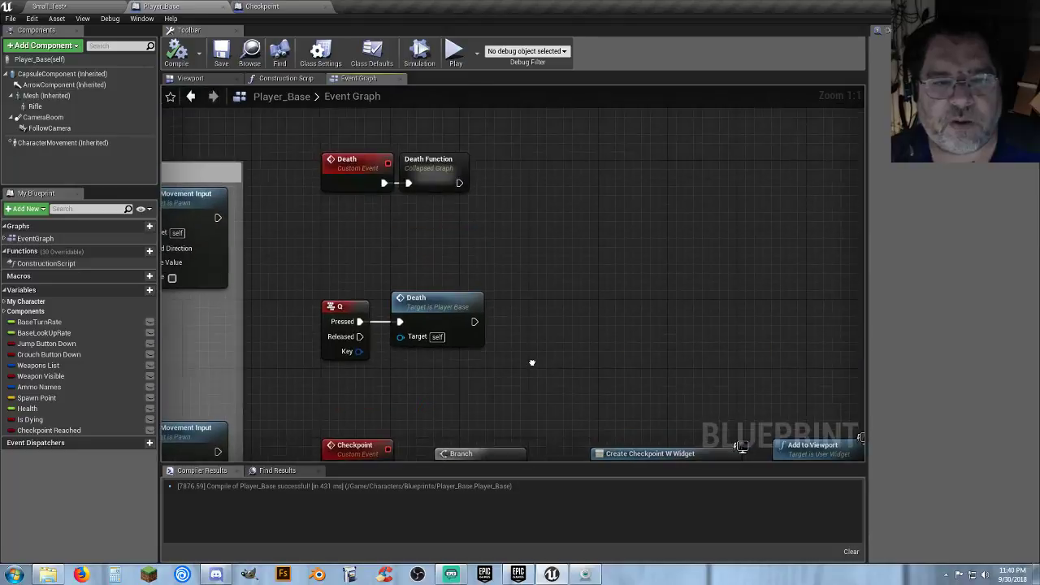
pyautogui.doubleClick(429, 185)
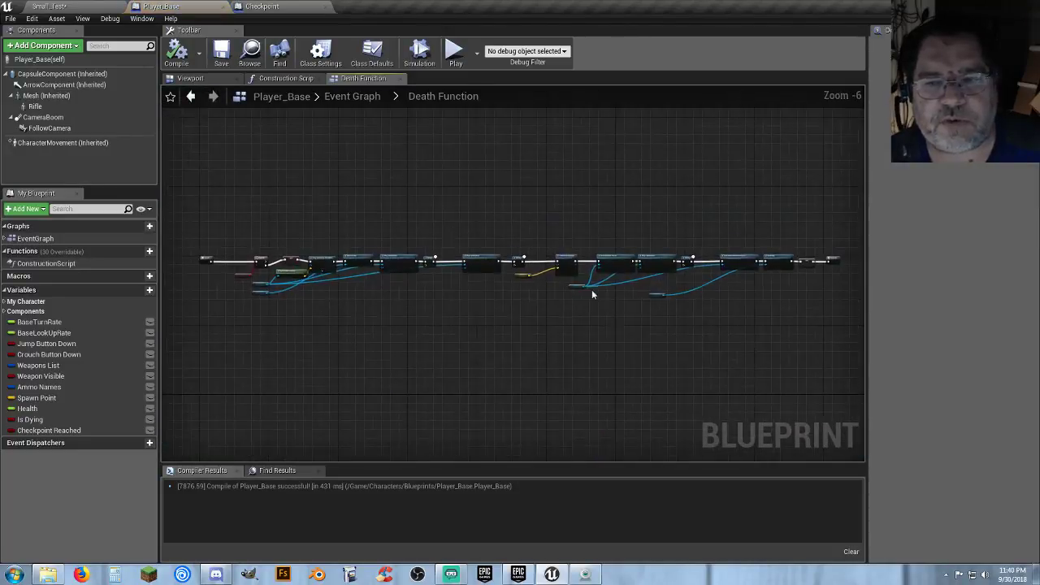
pyautogui.scroll(6, 431, 271)
pyautogui.moveTo(659, 370); pyautogui.dragTo(238, 360, button='right')
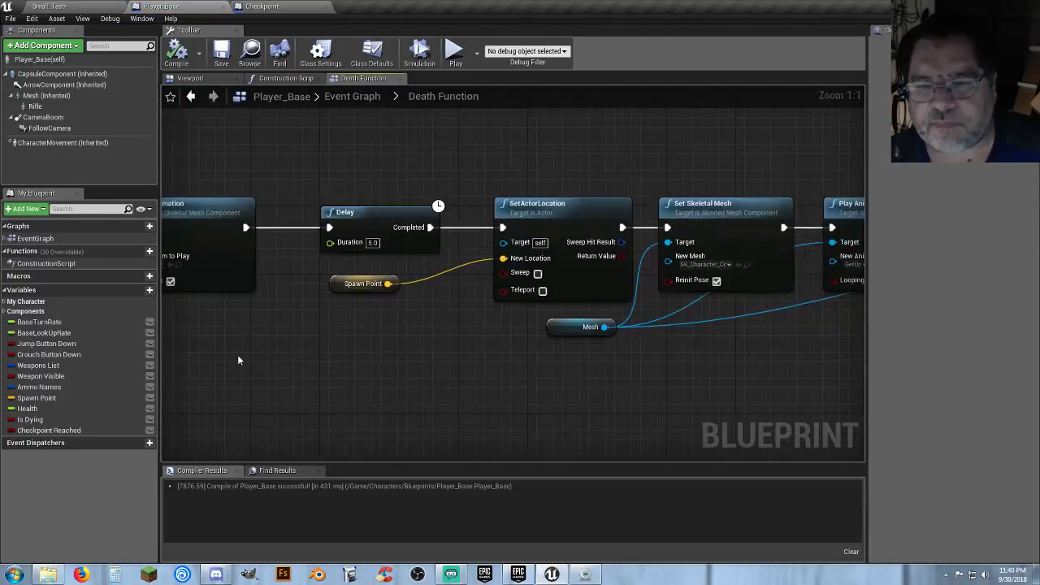
pyautogui.moveTo(672, 360); pyautogui.dragTo(579, 353, button='right')
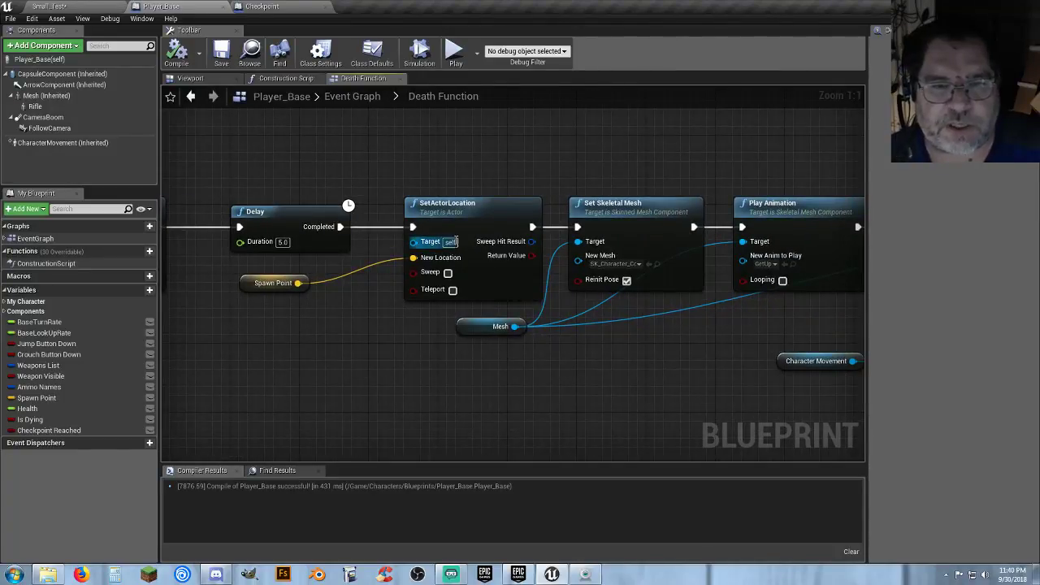
pyautogui.moveTo(377, 374); pyautogui.dragTo(473, 336, button='right')
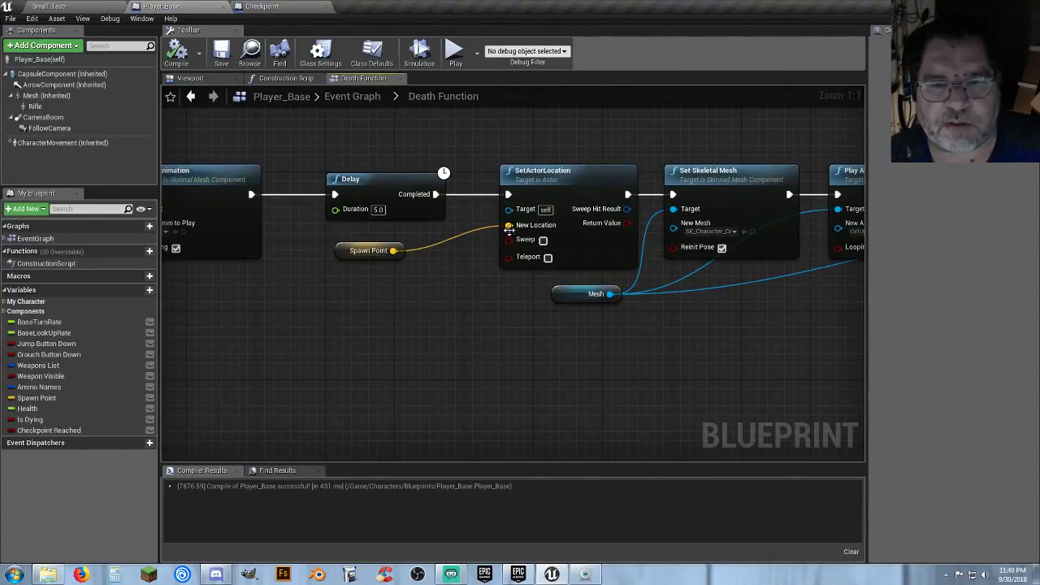
pyautogui.click(41, 398)
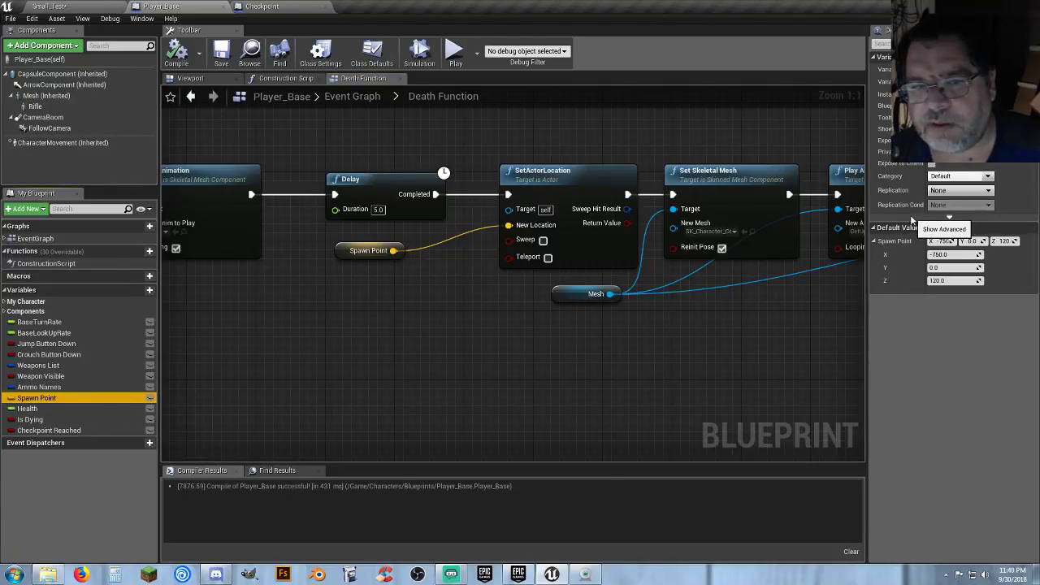
# - Add a Spawn Point getter connected to a Break Vector node in empty space below the Death Function chain
pyautogui.moveTo(471, 316); pyautogui.dragTo(535, 293, button='right')
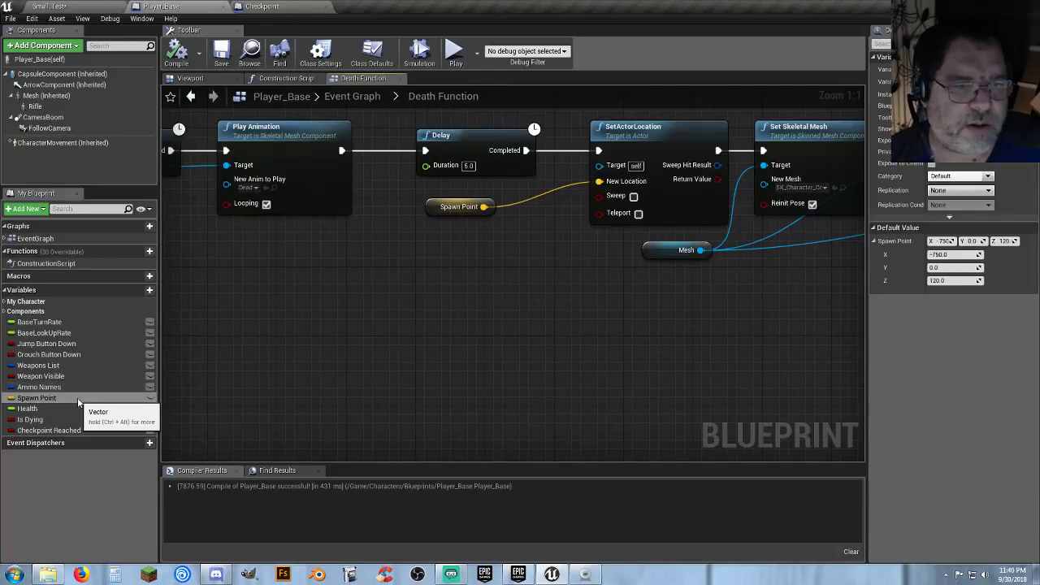
pyautogui.moveTo(36, 398); pyautogui.dragTo(362, 364)
pyautogui.click(278, 343)
pyautogui.write('brea')
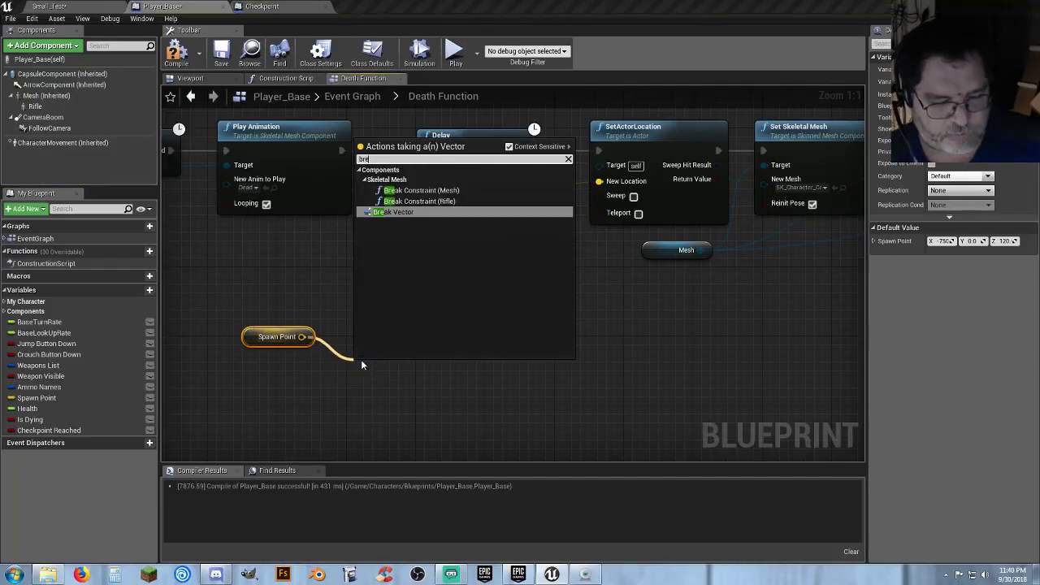
pyautogui.click(400, 211)
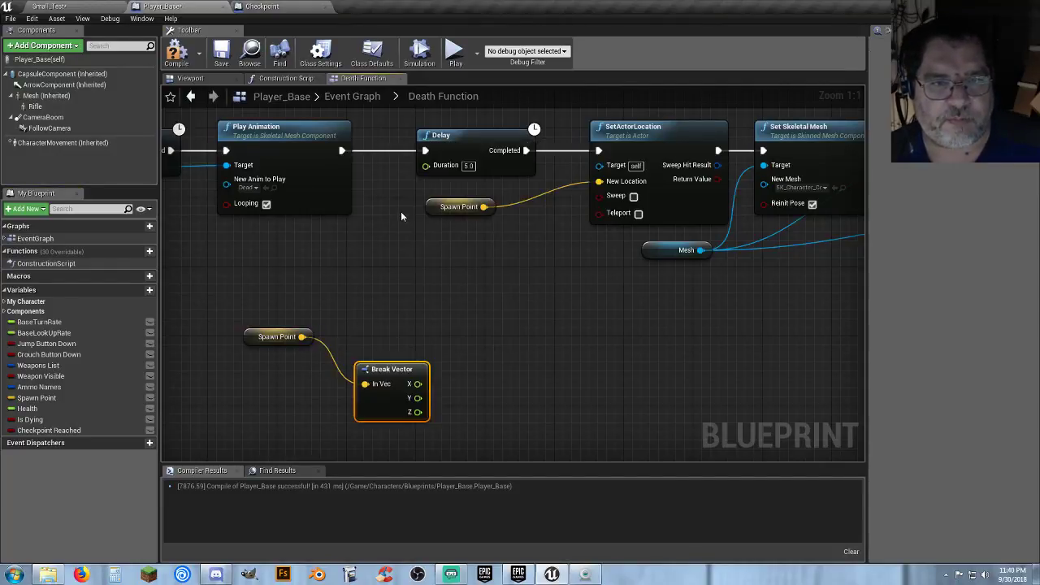
pyautogui.moveTo(373, 319); pyautogui.dragTo(419, 242, button='right')
pyautogui.moveTo(441, 297); pyautogui.dragTo(434, 260)
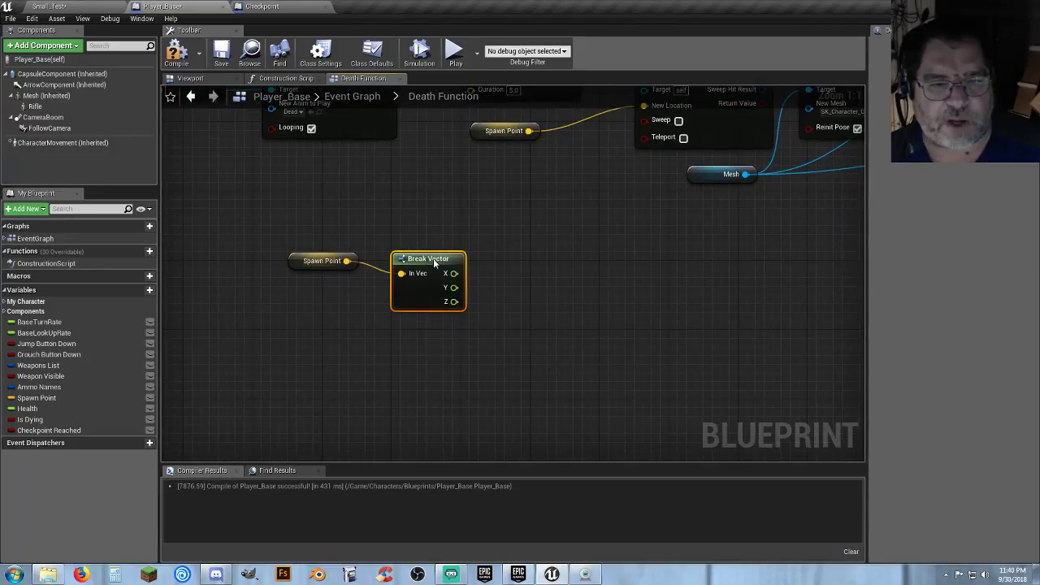
# - Delete the unconnected Spawn Point getter together with its Break Vector node and compile Player_Base
pyautogui.moveTo(493, 349); pyautogui.dragTo(314, 227)
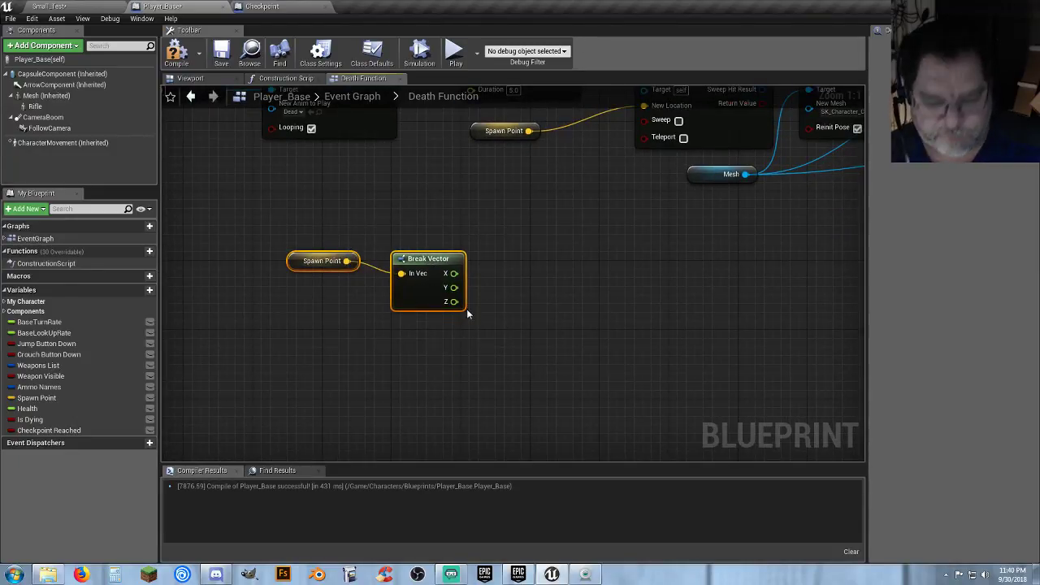
pyautogui.press('Delete')
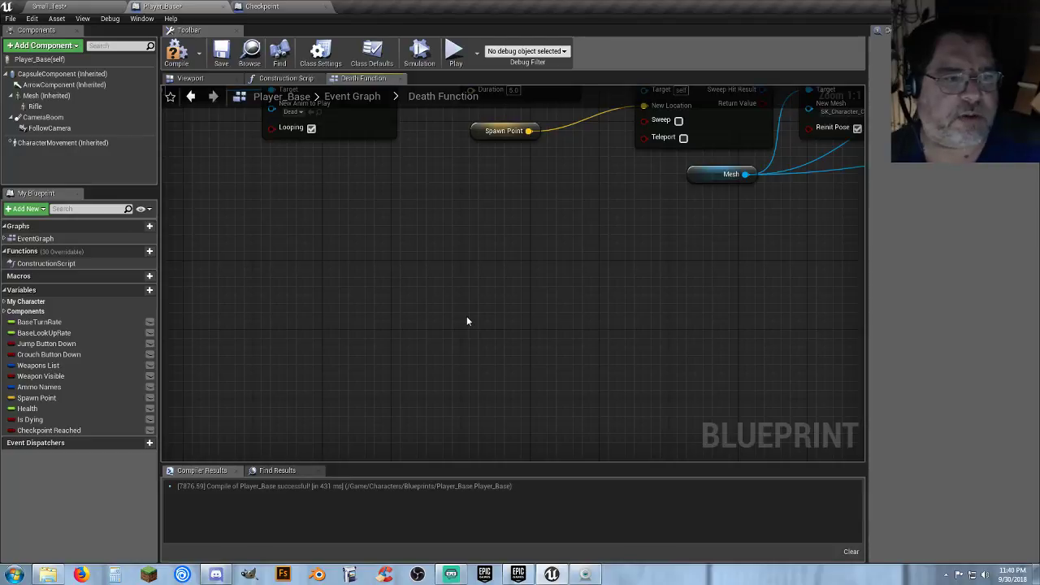
pyautogui.click(177, 53)
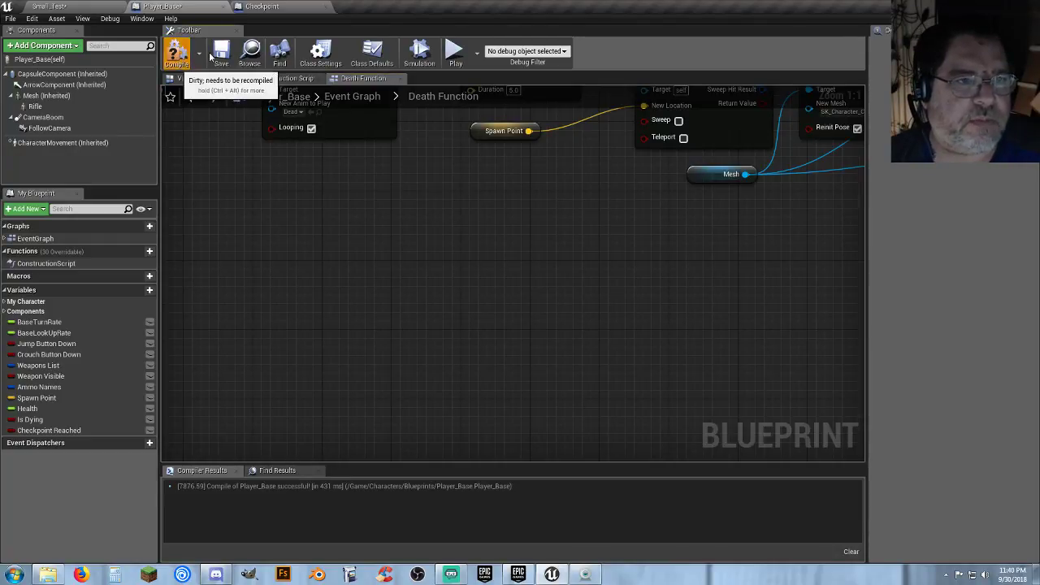
# - Close the Player_Base and Checkpoint blueprint editors and return to the Small_Test level
pyautogui.click(228, 7)
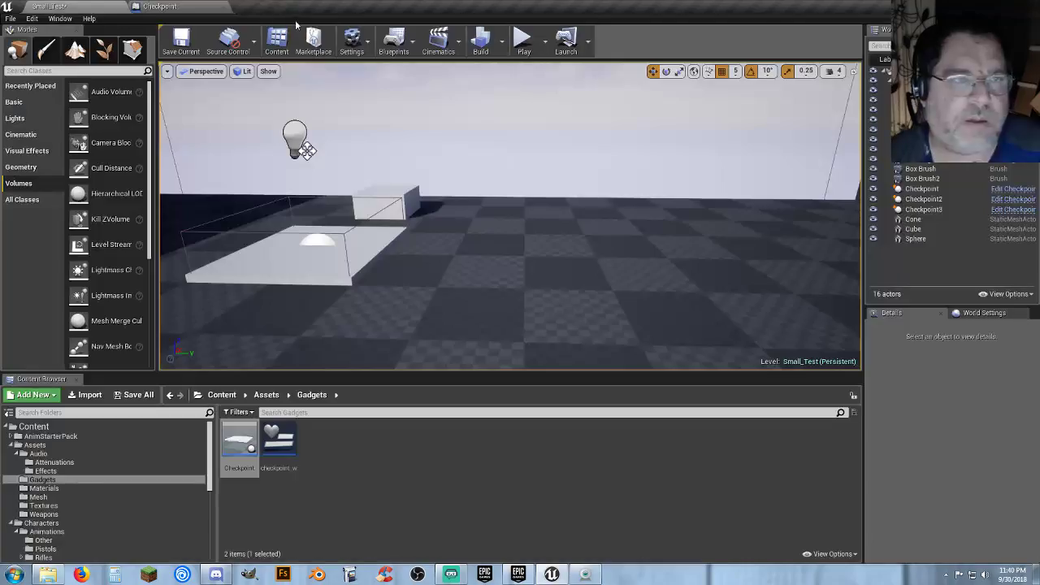
pyautogui.click(226, 7)
pyautogui.click(496, 447)
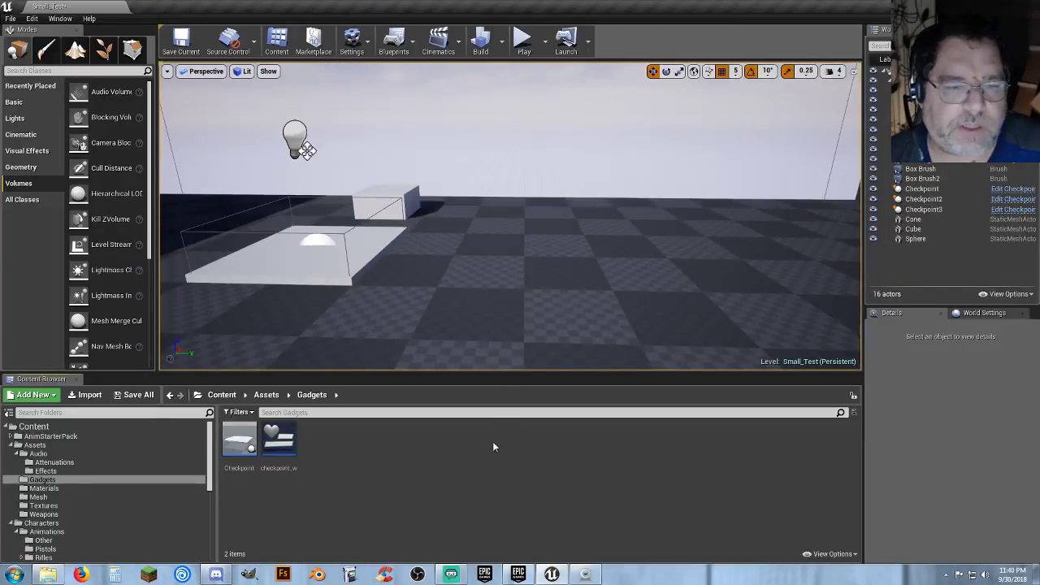
# - Play the level and run the character along the wall to the white sphere to test the checkpoint there
pyautogui.click(524, 41)
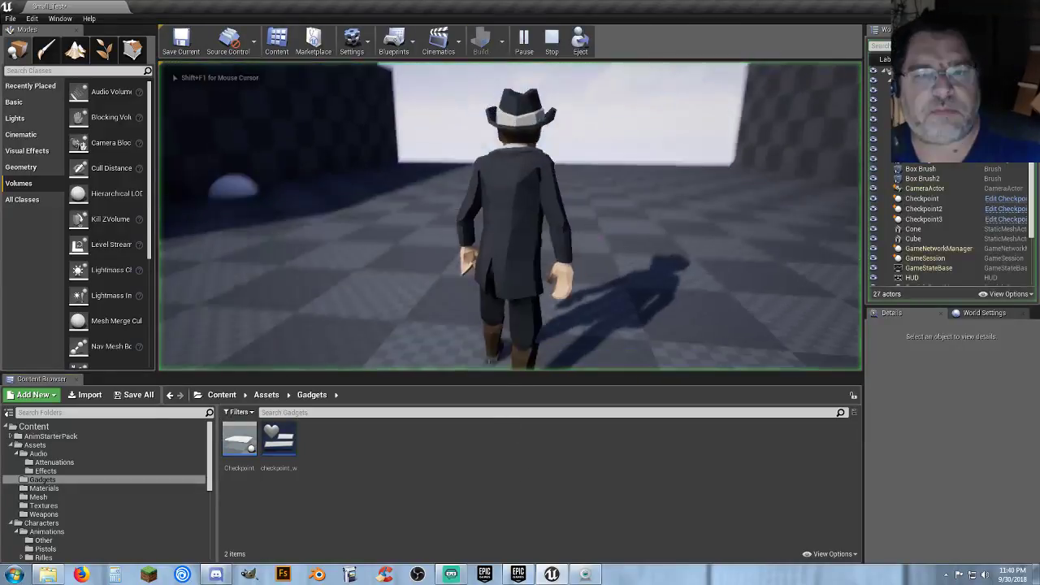
pyautogui.press('w')
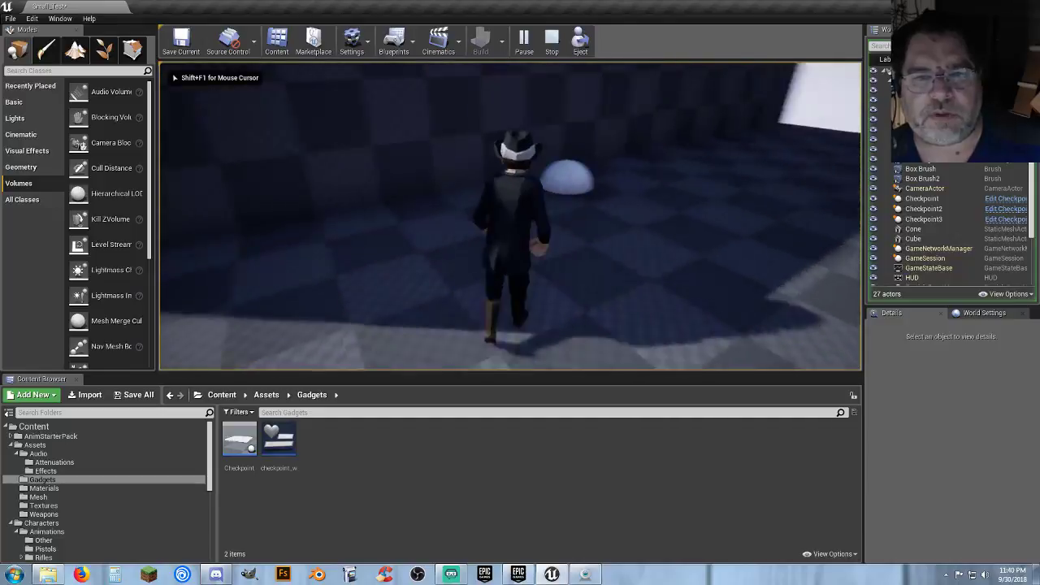
pyautogui.press('a')
pyautogui.press('w')
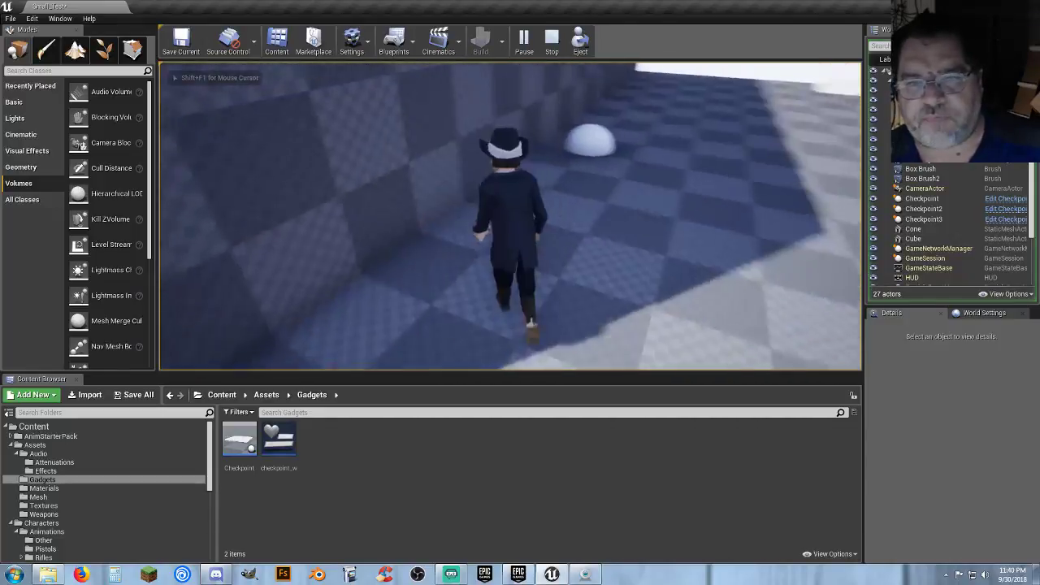
pyautogui.press('w')
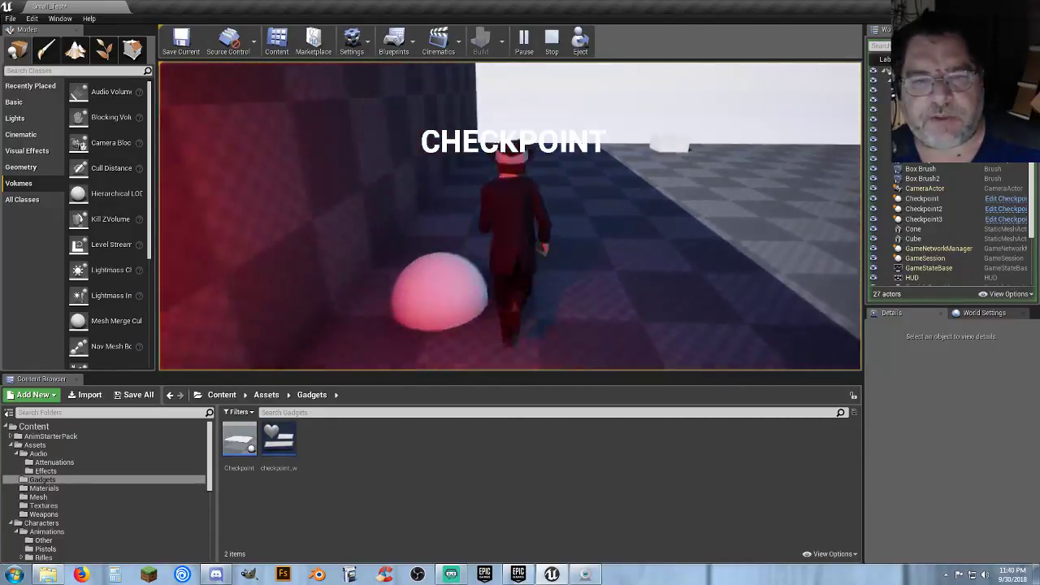
pyautogui.press('d')
pyautogui.press('s')
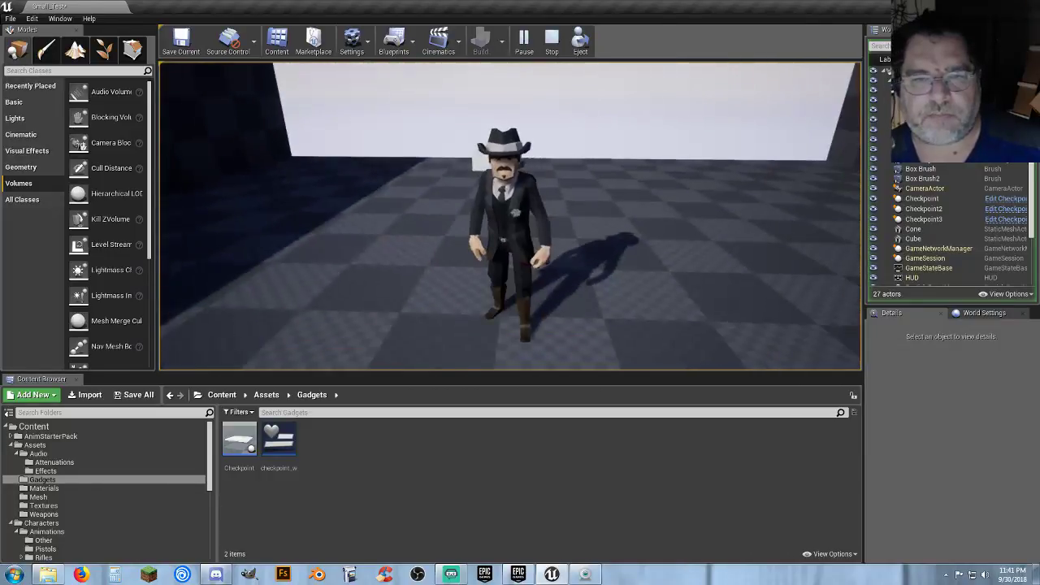
# - End the play session and survey the player start and checkpoint platforms from above
pyautogui.press('Escape')
pyautogui.press('s')
pyautogui.moveTo(469, 144); pyautogui.dragTo(483, 198, button='right')
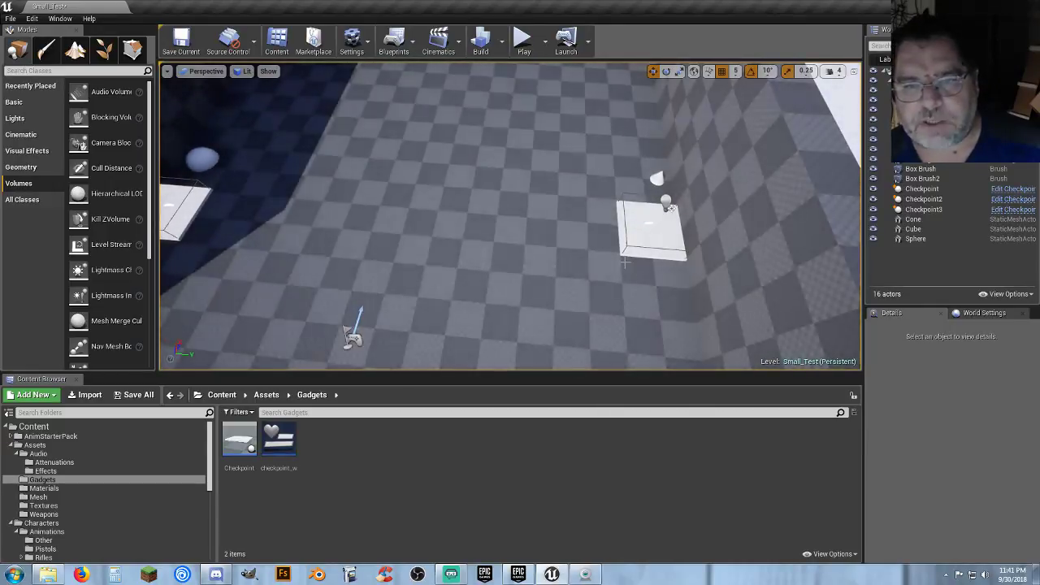
# - Play the Small_Test level and run the character to the checkpoint by the white cone
pyautogui.press('s')
pyautogui.press('a')
pyautogui.moveTo(575, 244); pyautogui.dragTo(571, 245, button='right')
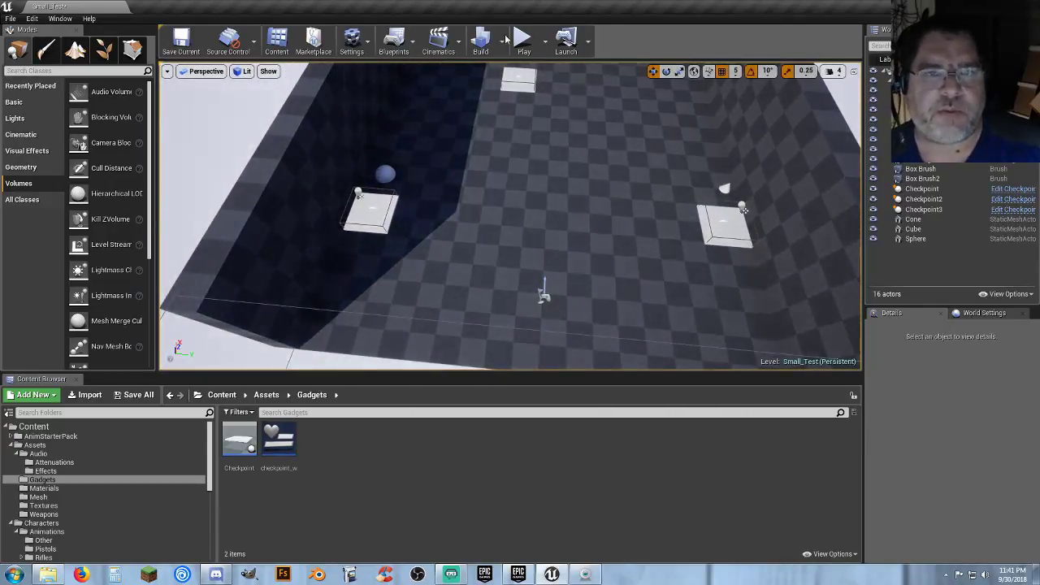
pyautogui.click(521, 38)
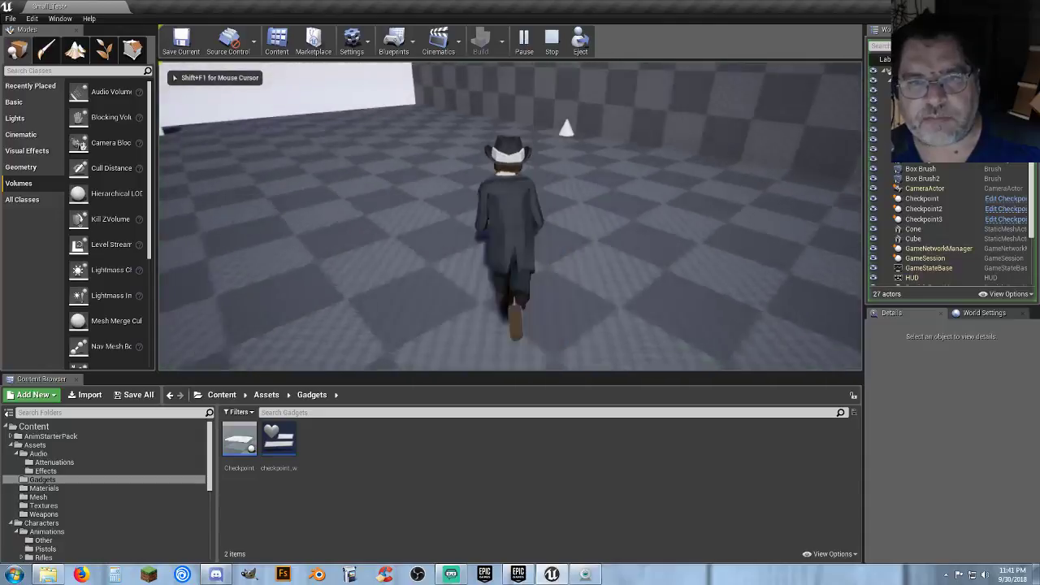
pyautogui.press('w')
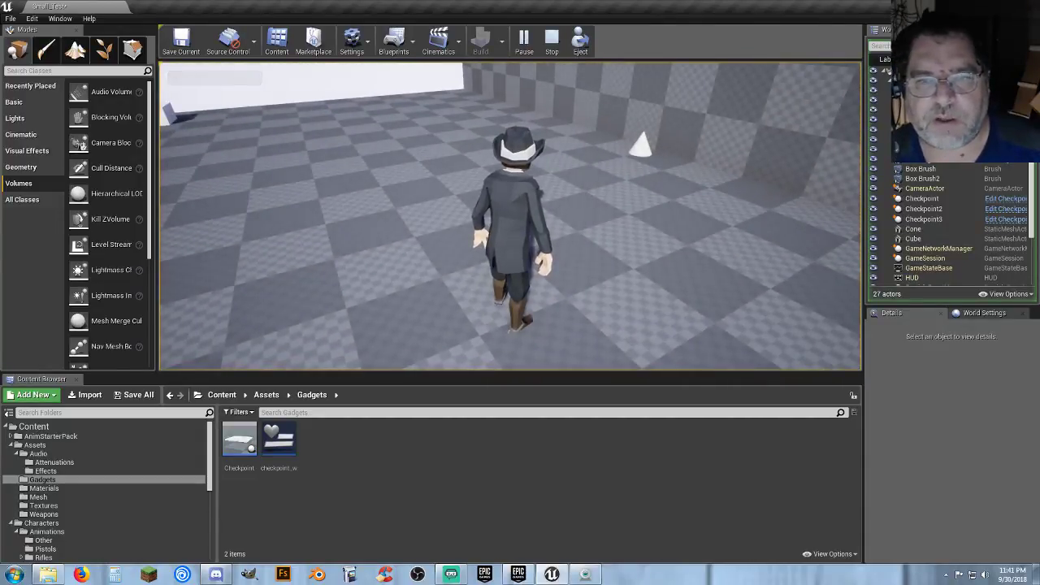
pyautogui.press('w')
pyautogui.press('w')
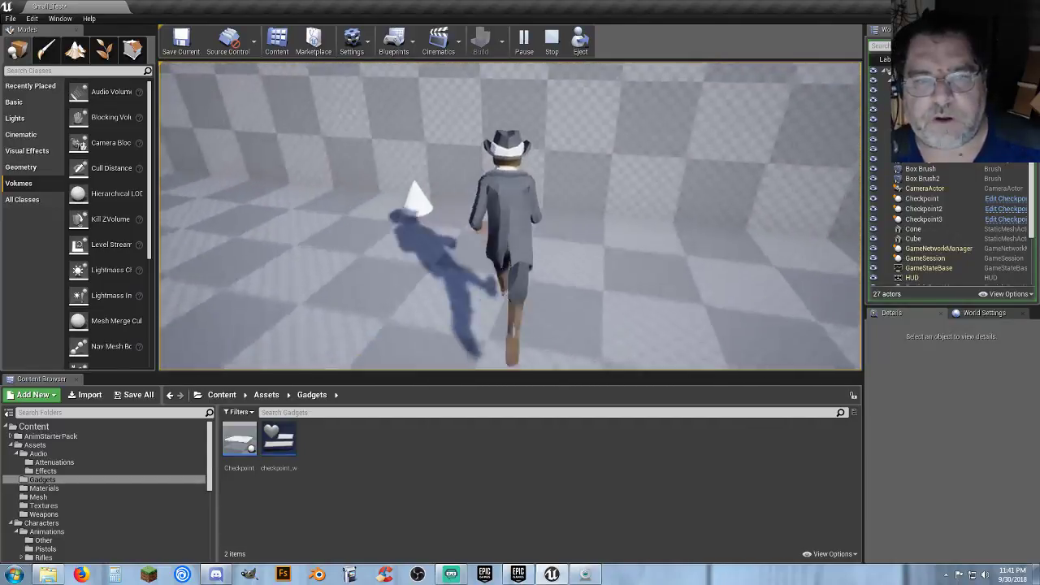
pyautogui.press('s')
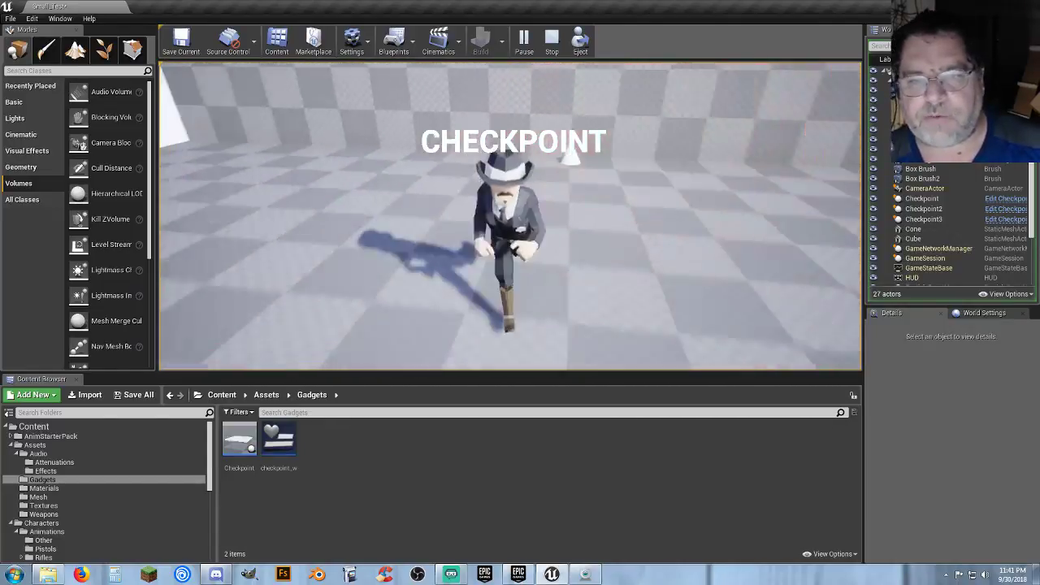
# - Run the character across to the cube's checkpoint and kill it to test the respawn and mesh swap
pyautogui.press('d')
pyautogui.press('w')
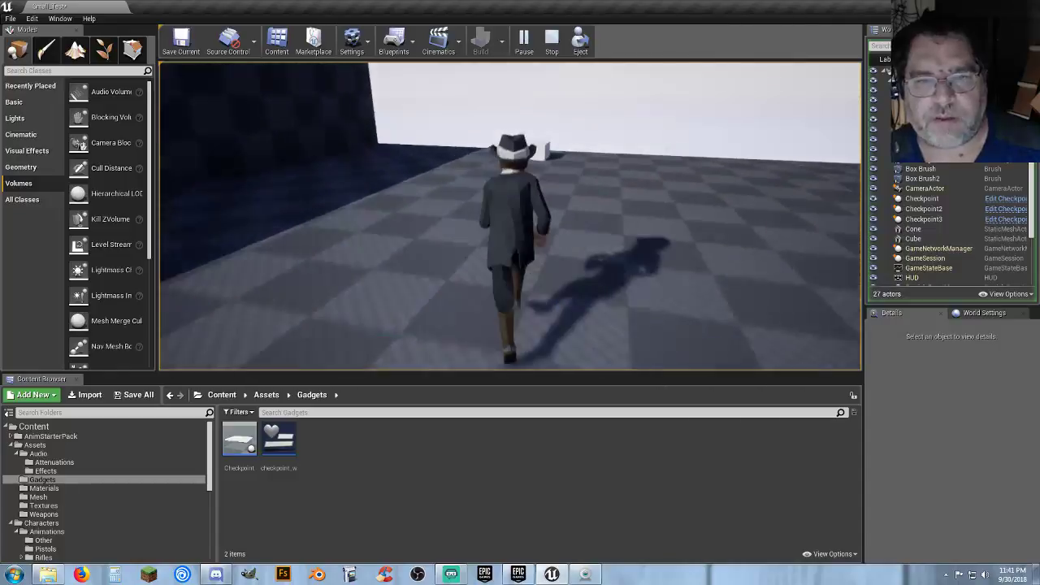
pyautogui.press('w')
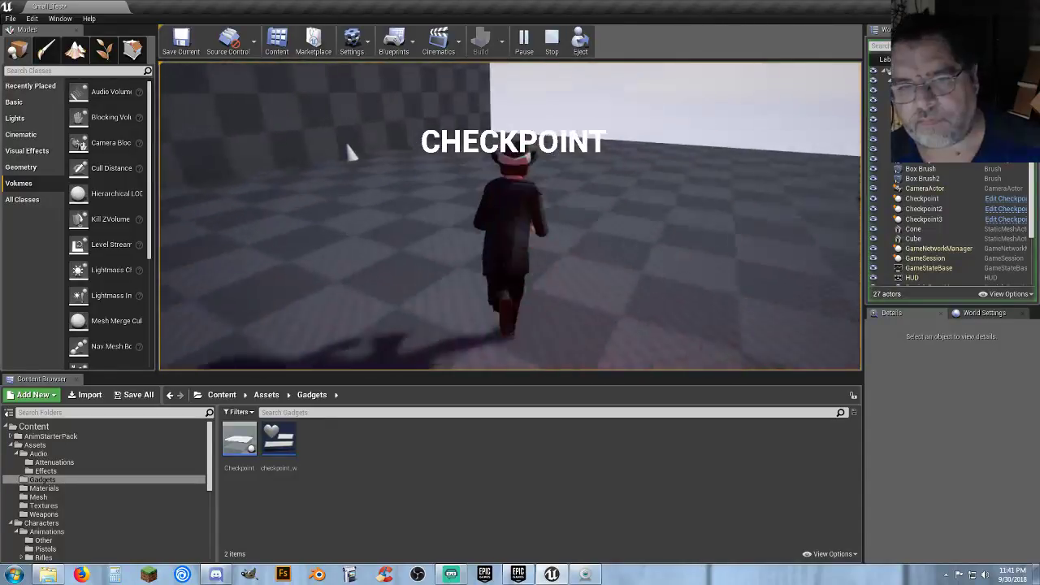
pyautogui.press('k')
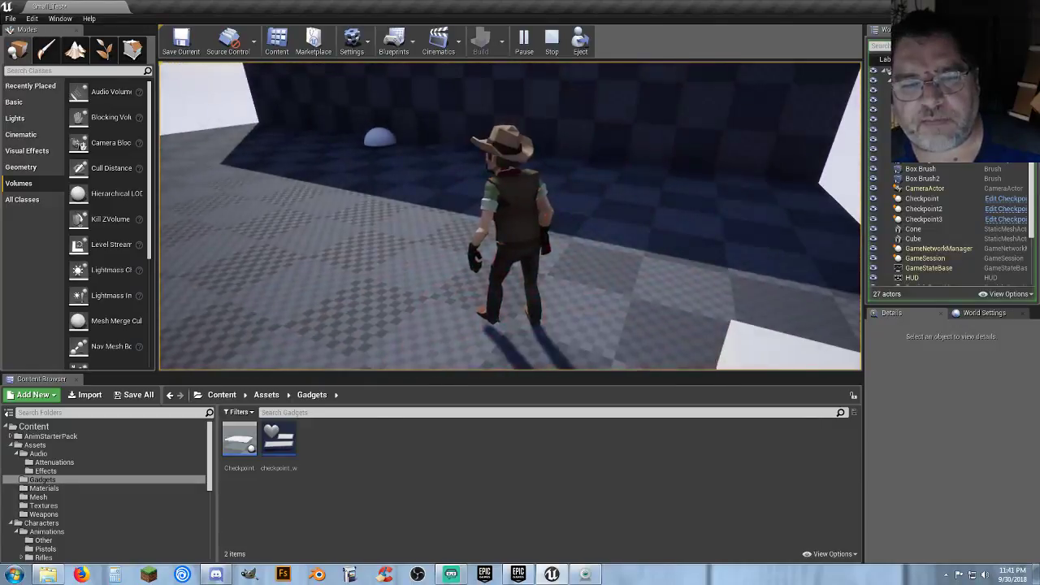
# - Run the respawned character around the cube's checkpoint, kill it again to retest the respawn, and end the play session
pyautogui.press('w')
pyautogui.press('w')
pyautogui.press('s')
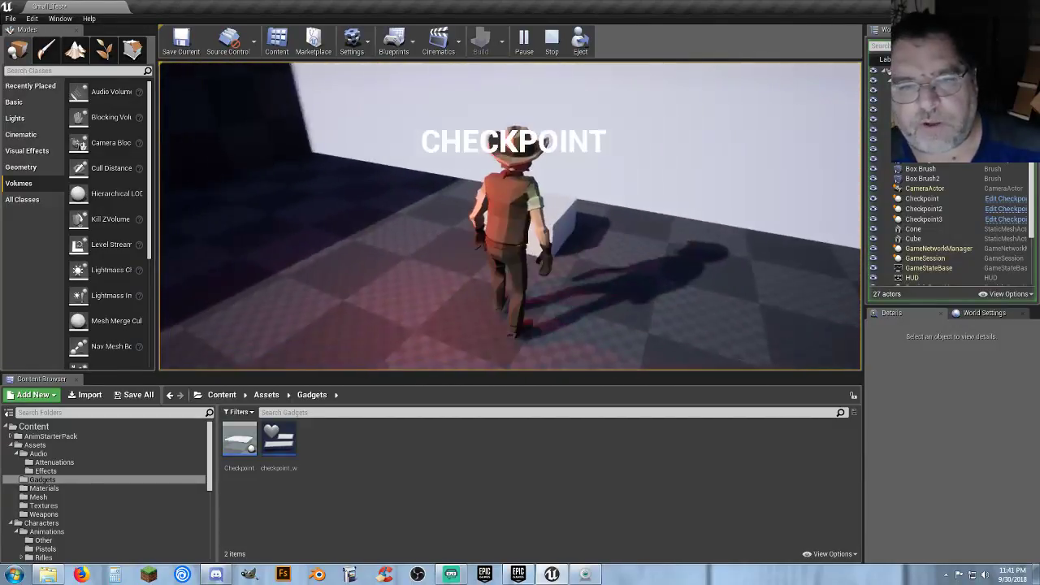
pyautogui.press('w')
pyautogui.press('s')
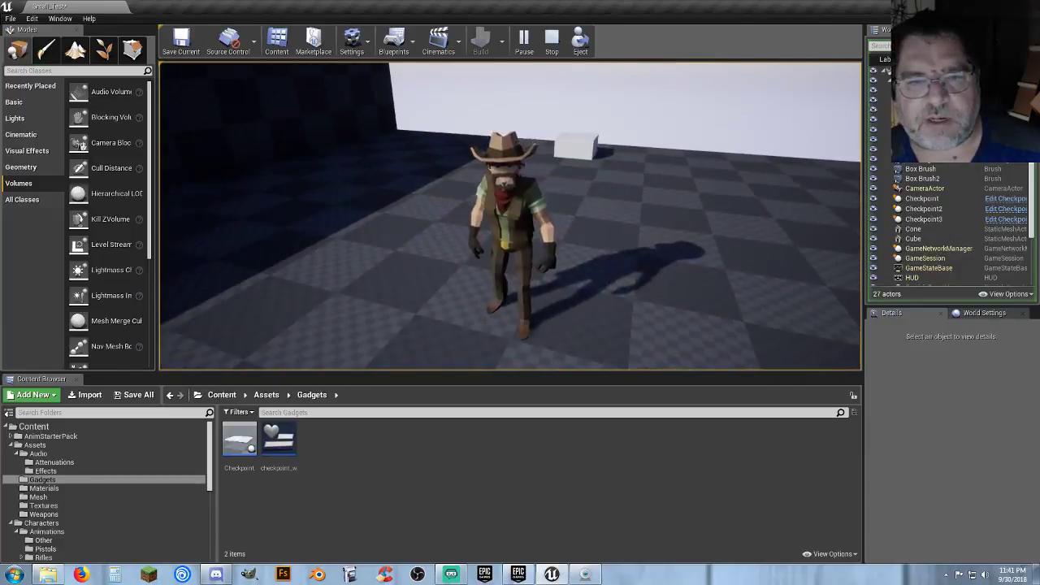
pyautogui.press('k')
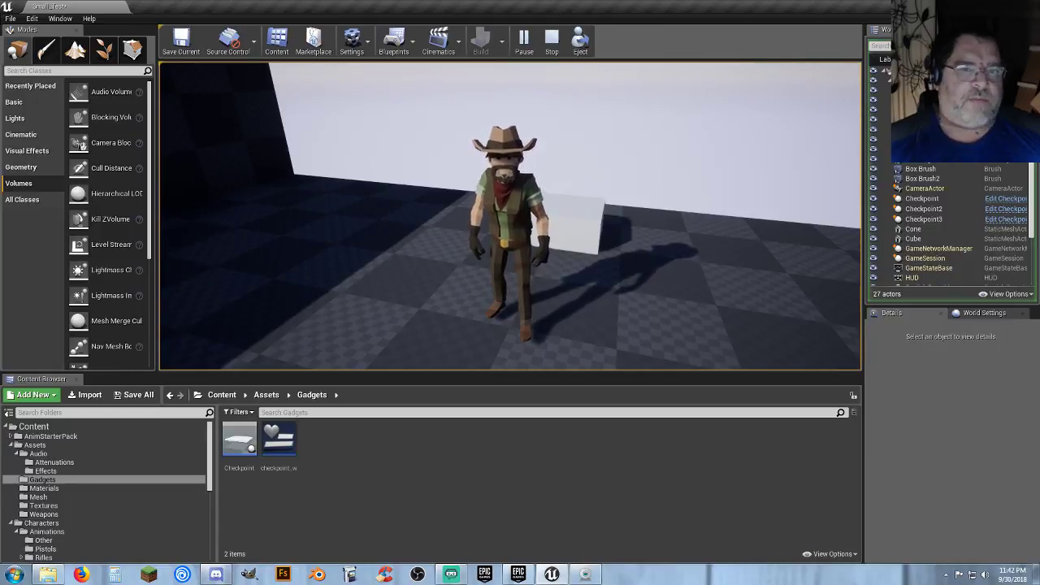
pyautogui.press('w')
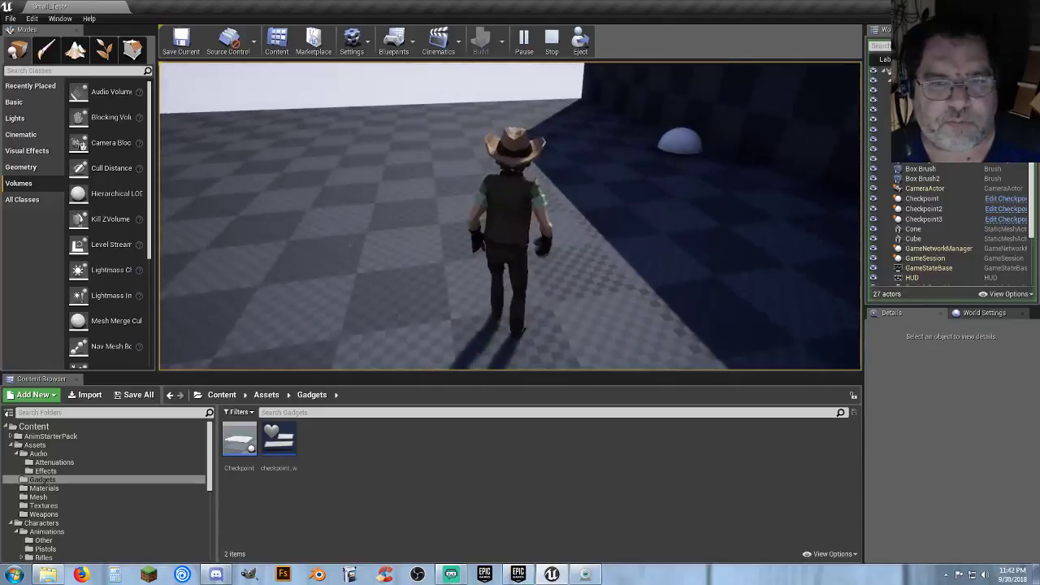
pyautogui.press('Escape')
# - Play the level again, run to the sphere's checkpoint and kill the character twice to test respawning there
pyautogui.click(523, 41)
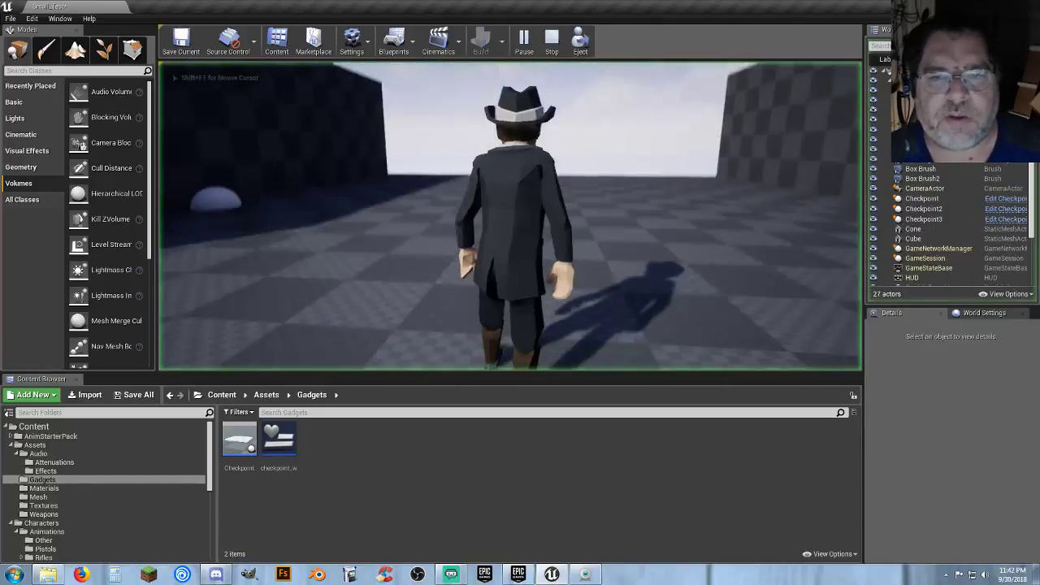
pyautogui.press('w')
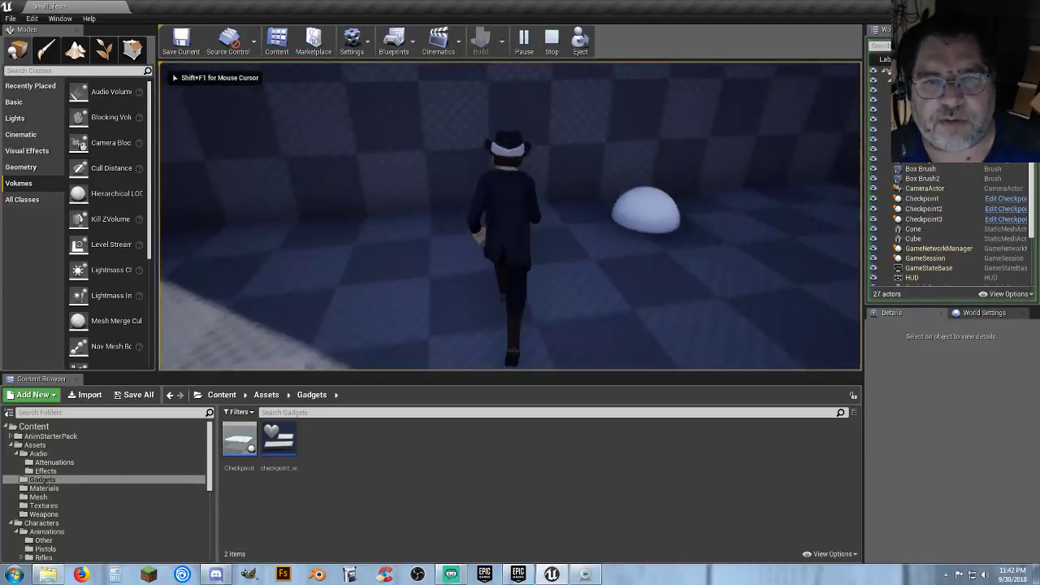
pyautogui.press('s')
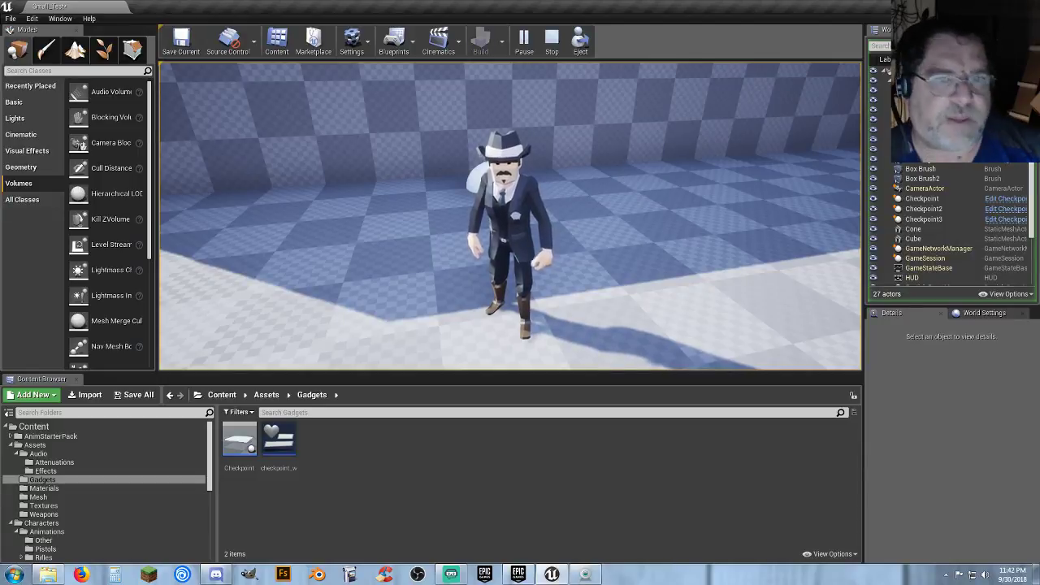
pyautogui.press('k')
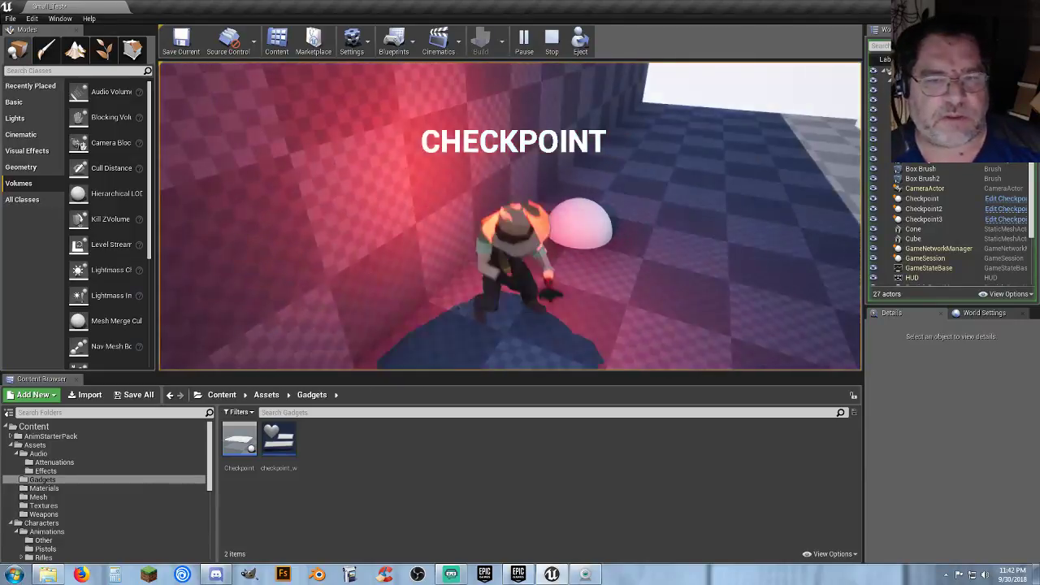
pyautogui.press('d')
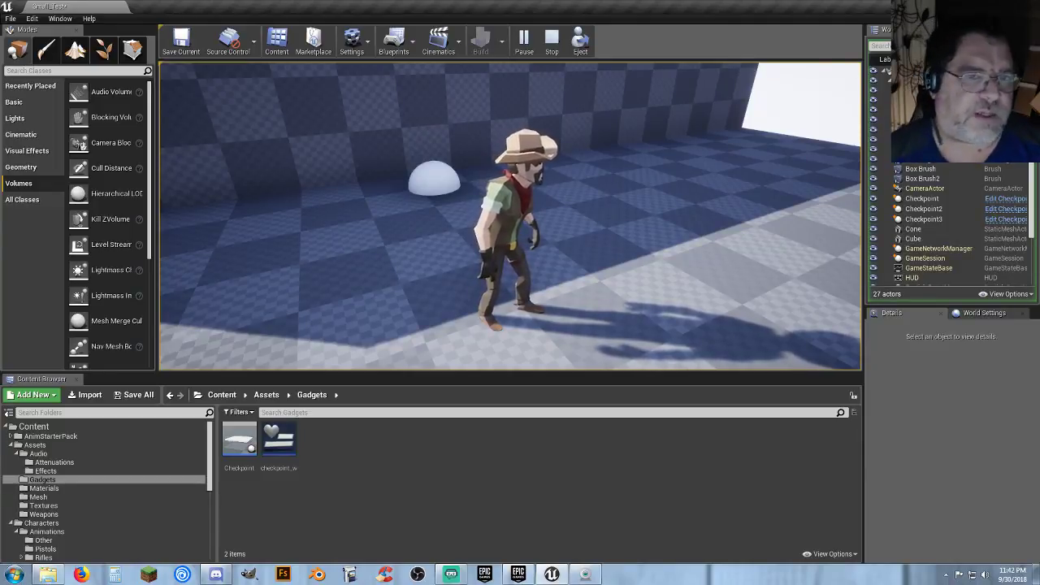
pyautogui.press('k')
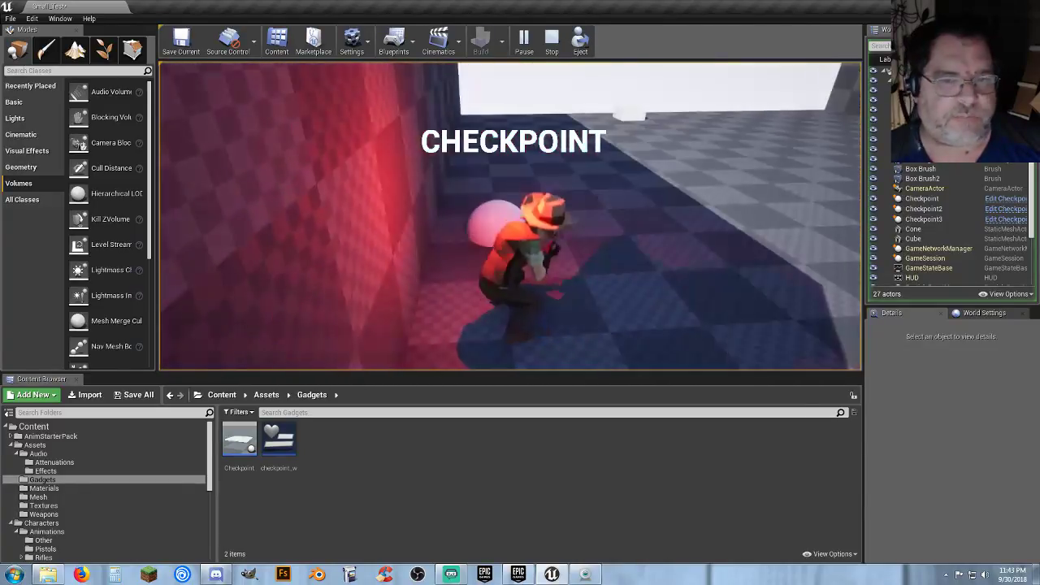
# - Walk the respawned character away from the sphere's checkpoint across the floor towards the cube
pyautogui.press('s')
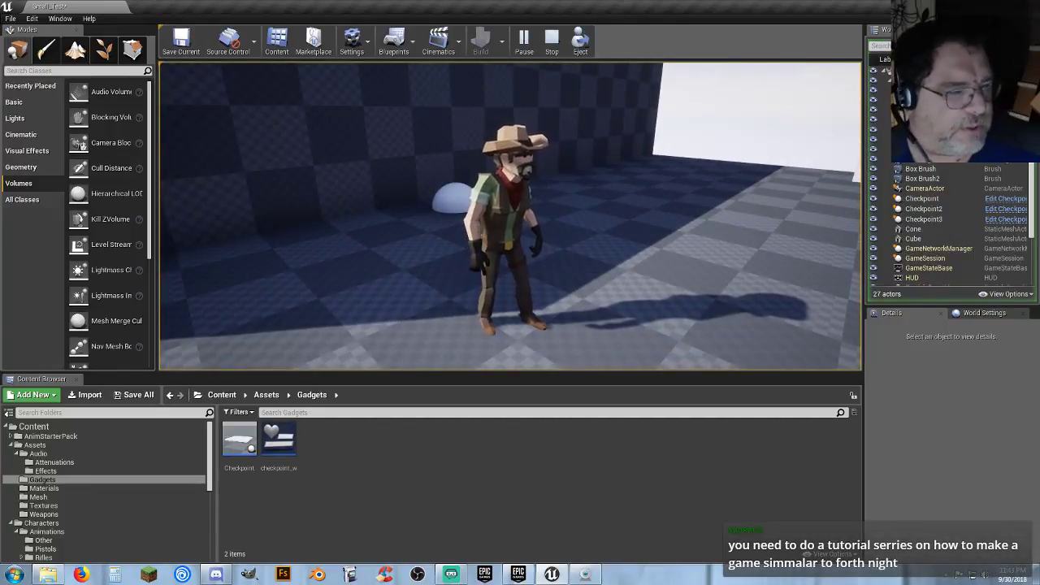
pyautogui.press('a')
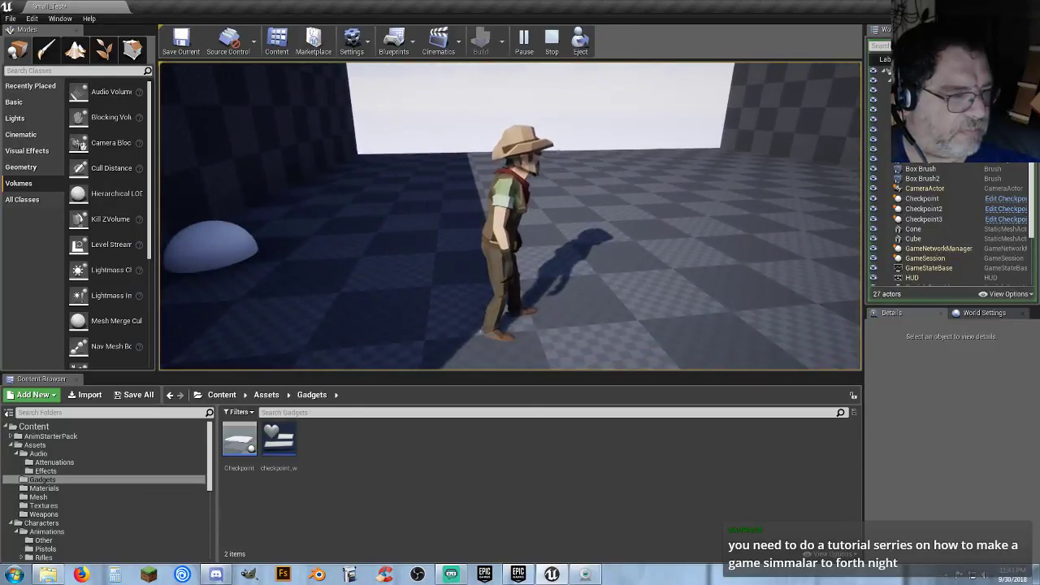
pyautogui.press('w')
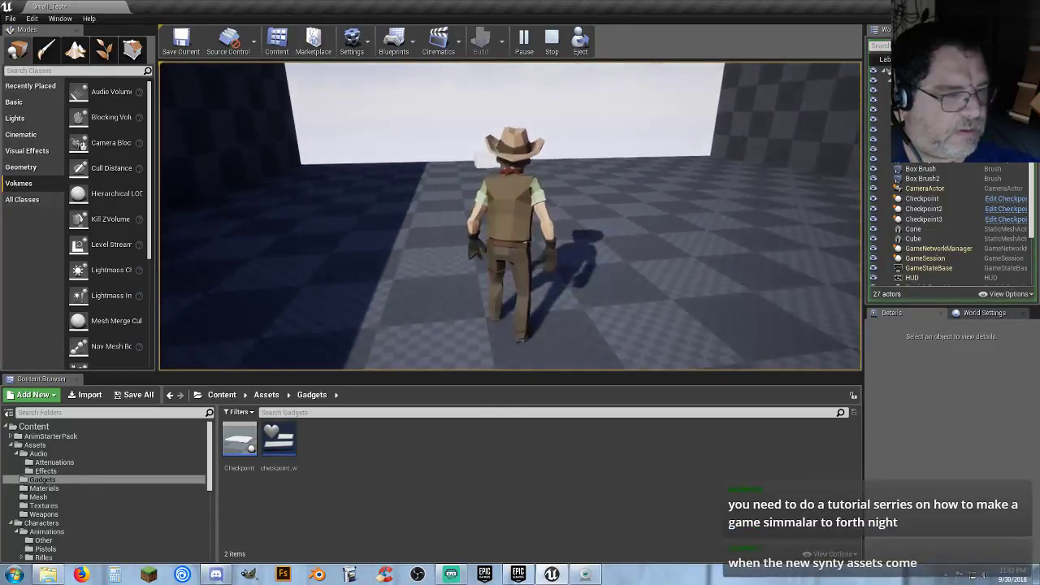
pyautogui.press('w')
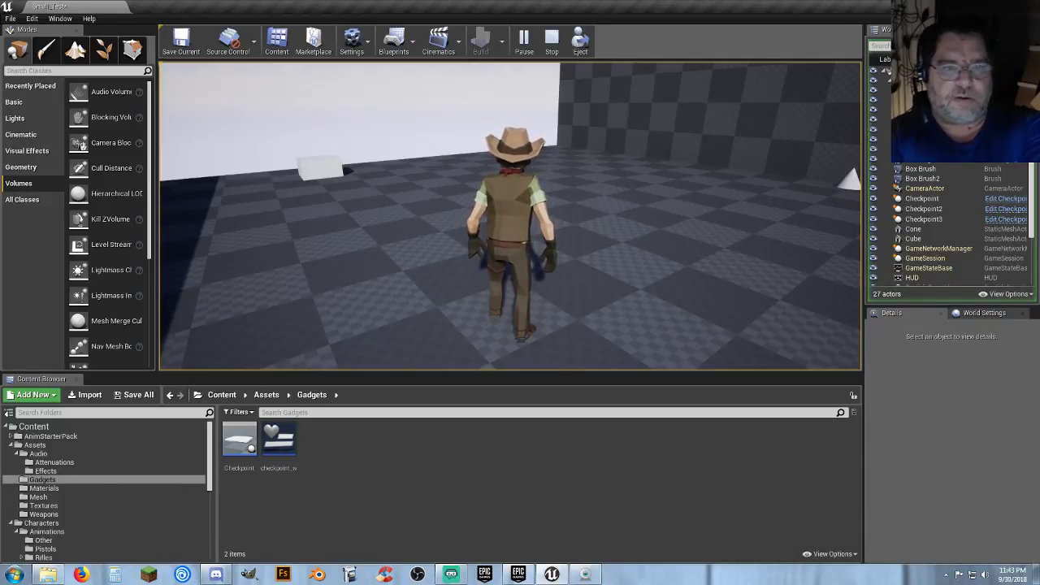
# - End the play session and save the Small_Test level
pyautogui.press('Escape')
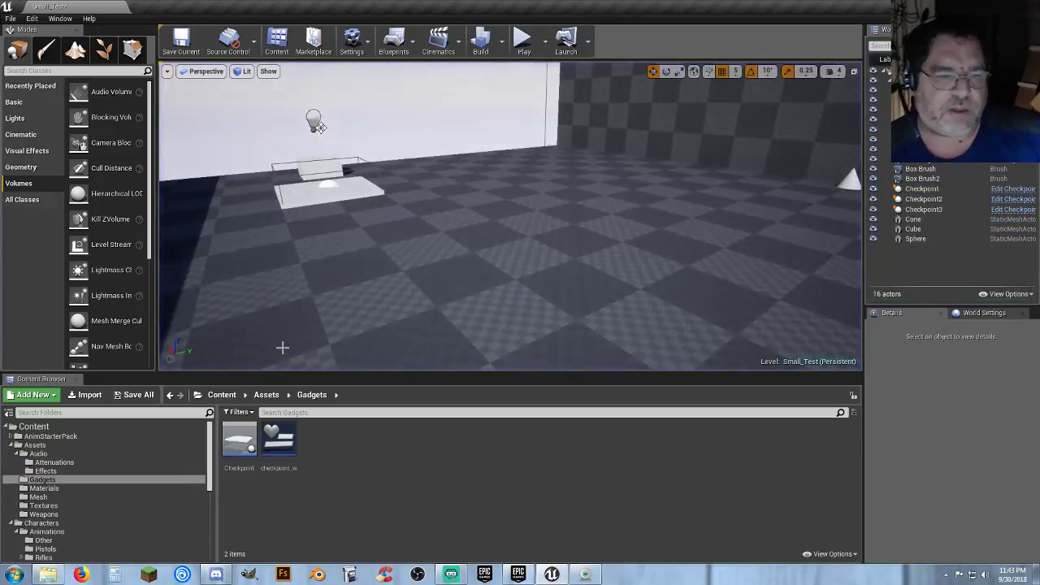
pyautogui.click(151, 399)
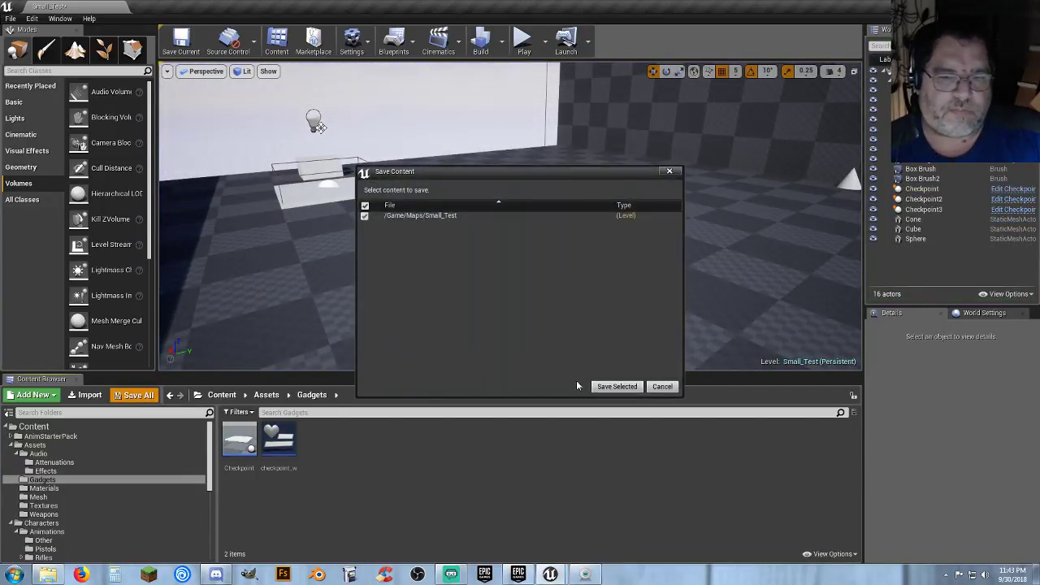
pyautogui.click(606, 388)
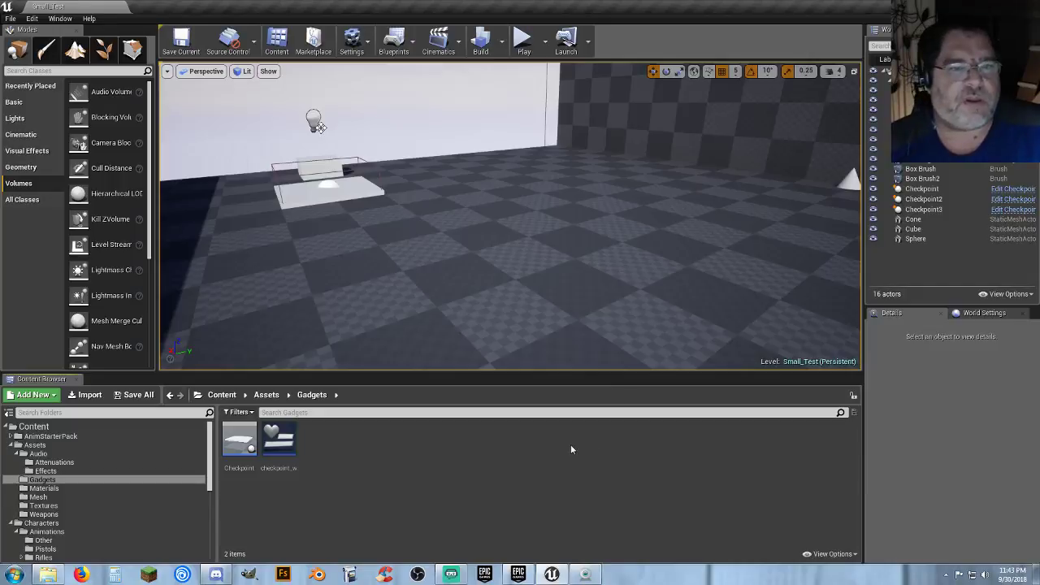
# - Open the existing SurvivalGameKit project
pyautogui.click(10, 18)
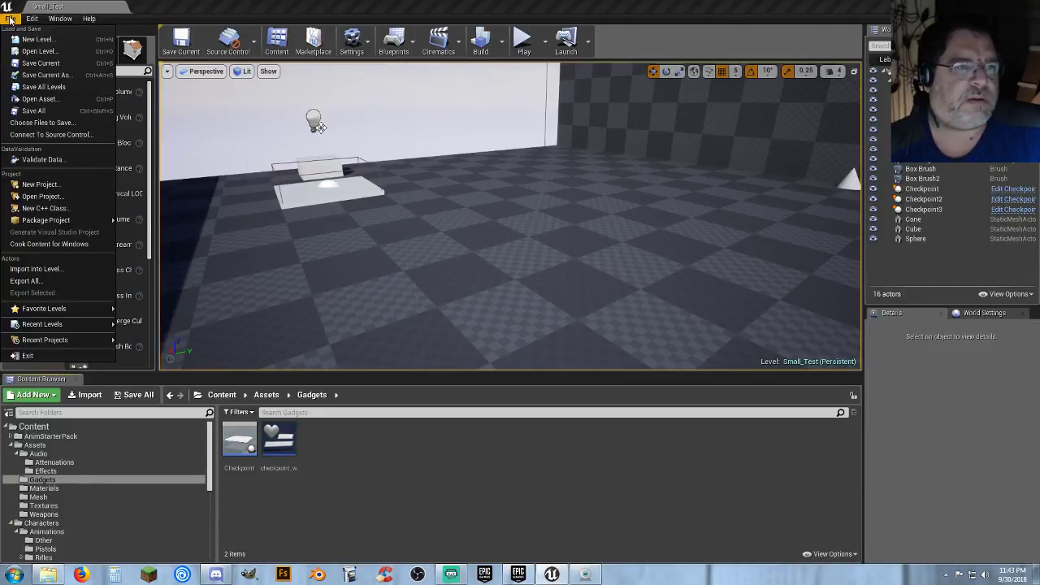
pyautogui.click(46, 203)
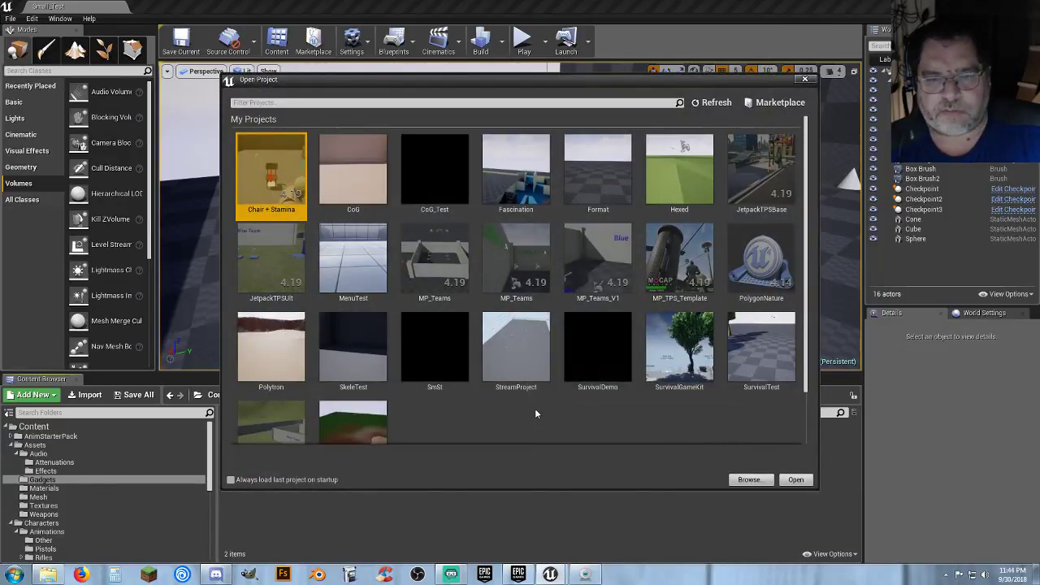
pyautogui.doubleClick(676, 358)
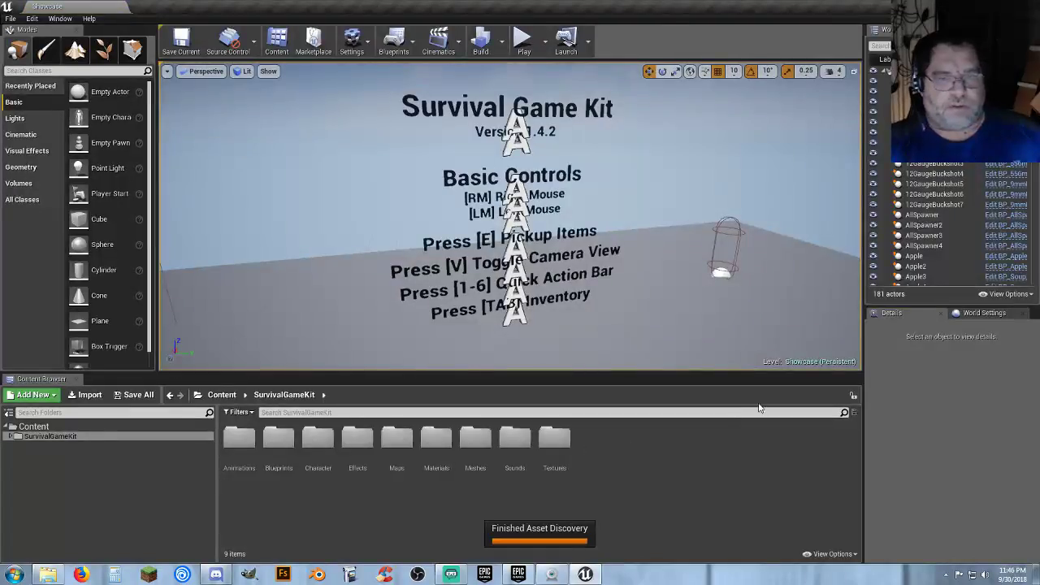
# - Play the Showcase level and run the character past the Resources tables and back to the Basic Controls sign
pyautogui.moveTo(639, 243); pyautogui.dragTo(707, 212, button='right')
pyautogui.press('w')
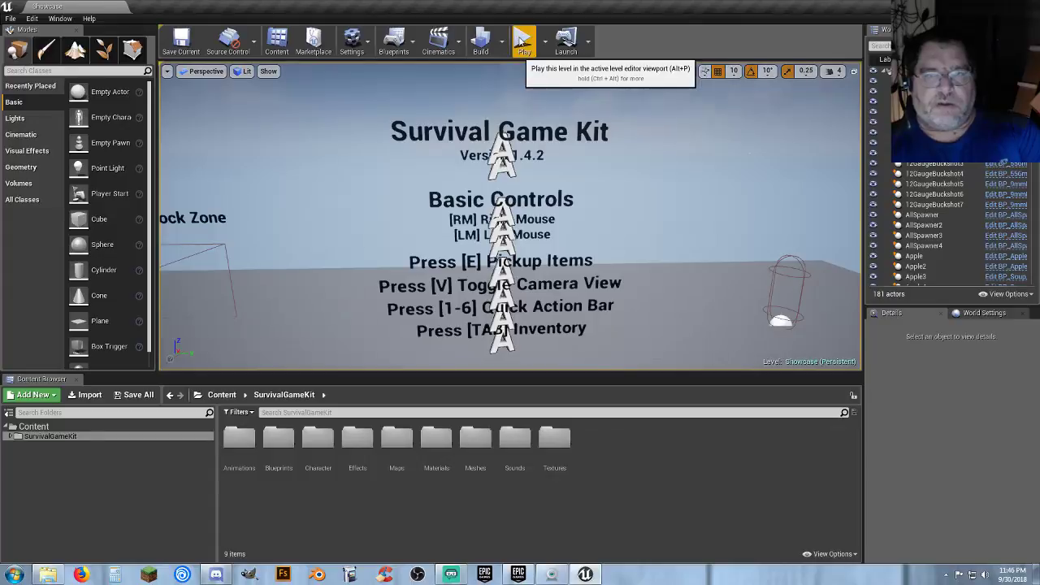
pyautogui.click(521, 39)
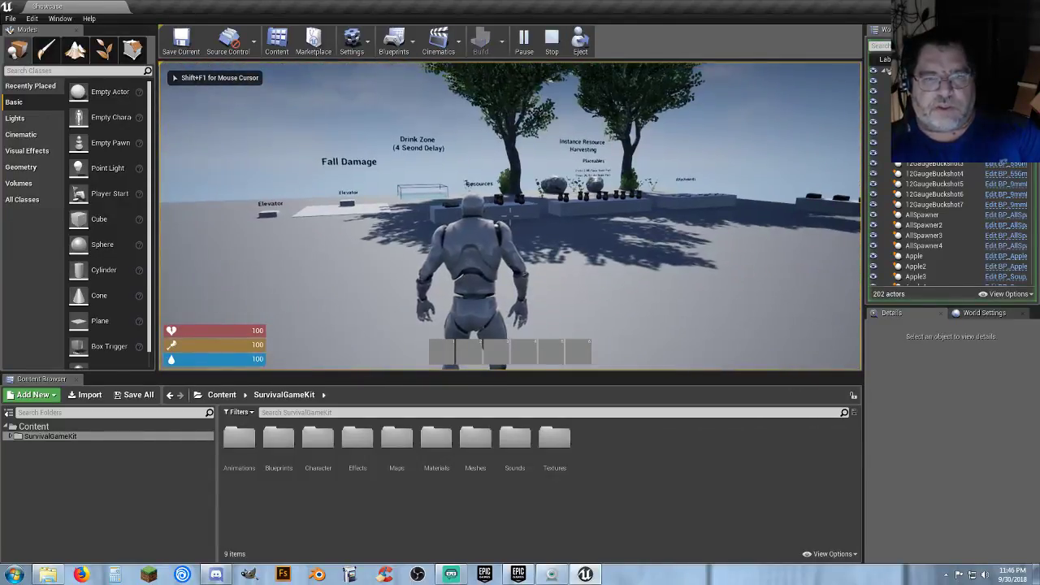
pyautogui.press('w')
pyautogui.press('w')
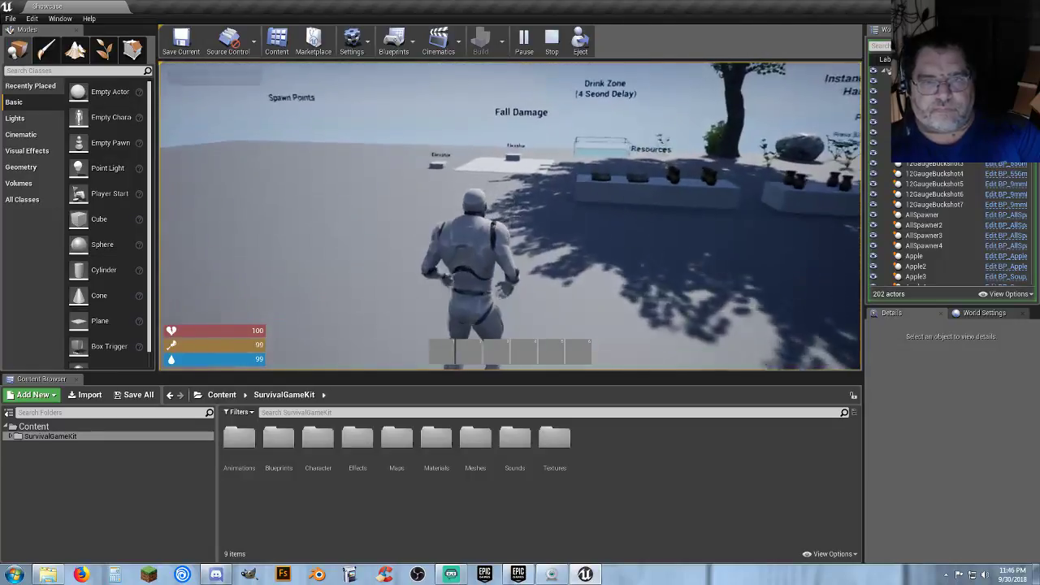
pyautogui.press('w')
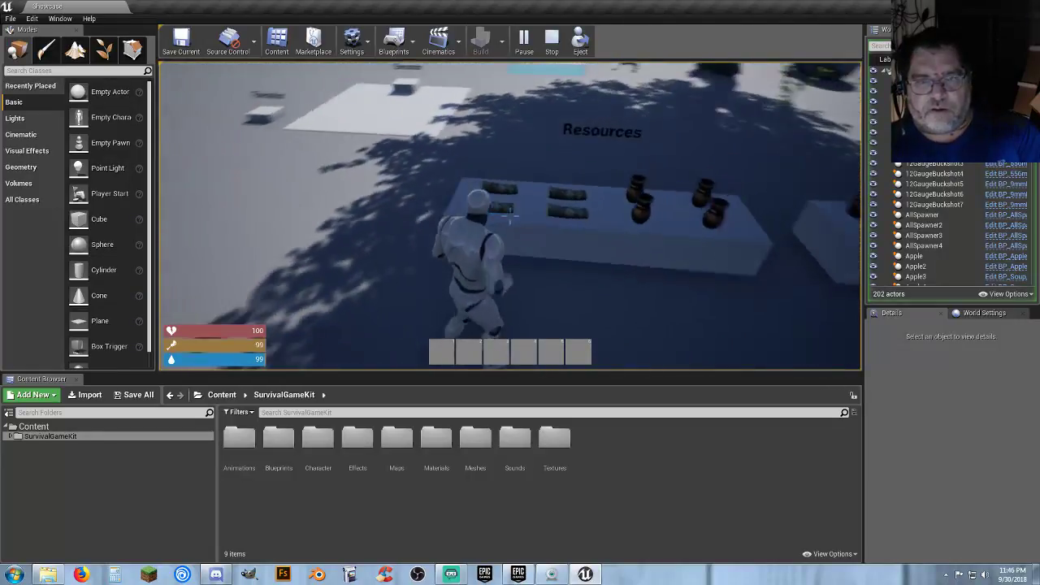
pyautogui.press('d')
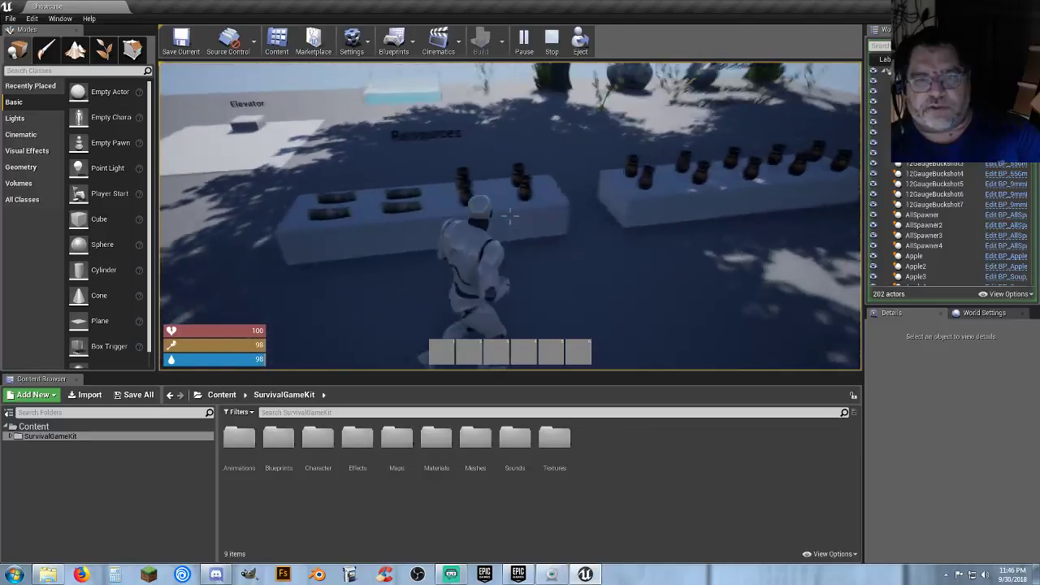
pyautogui.press('w')
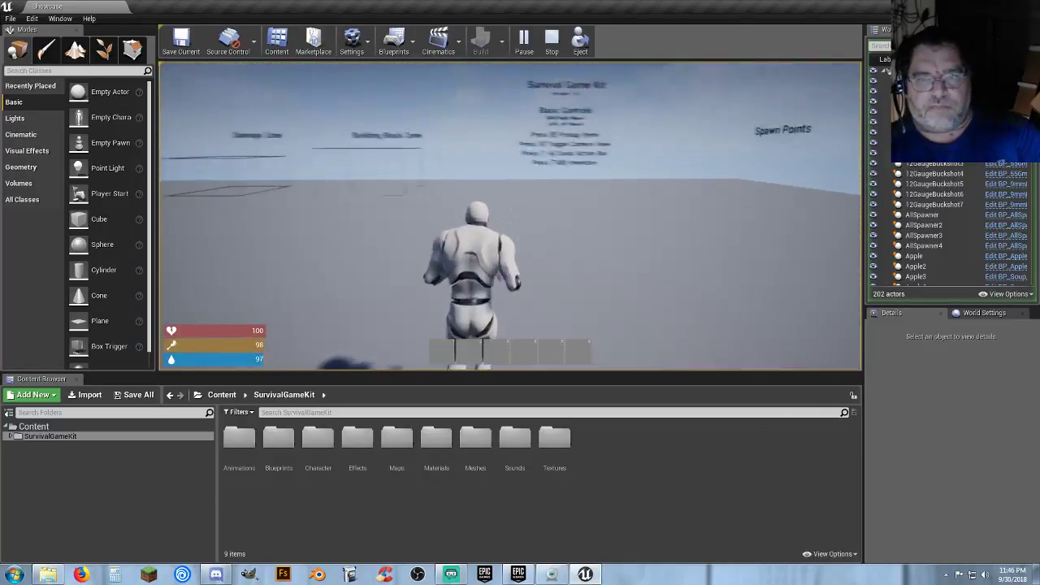
pyautogui.press('w')
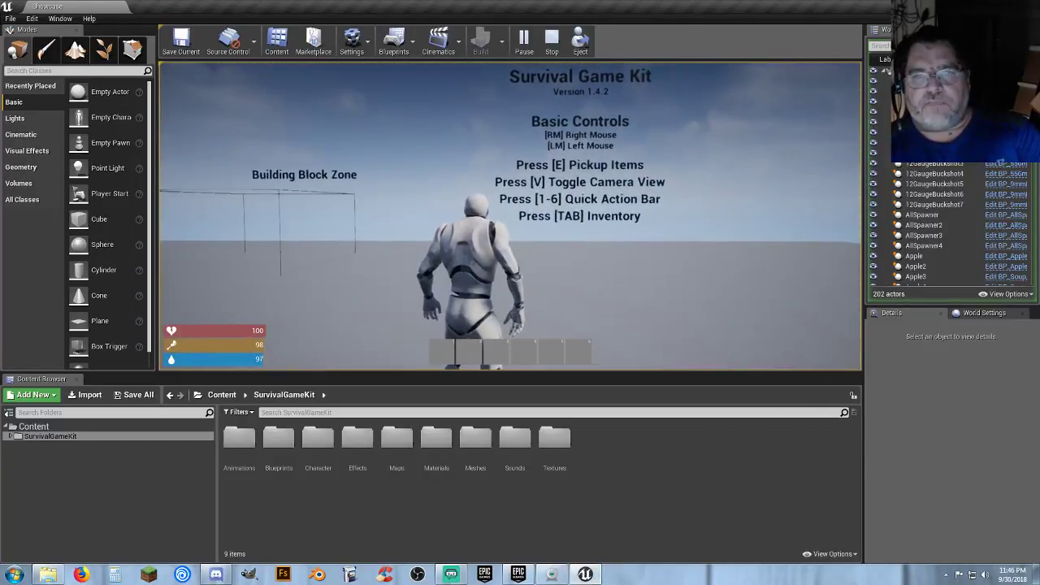
# - Run the character through the Damage Zone to the Storage Creates area and open the storage box beside the Ammo table
pyautogui.press('w')
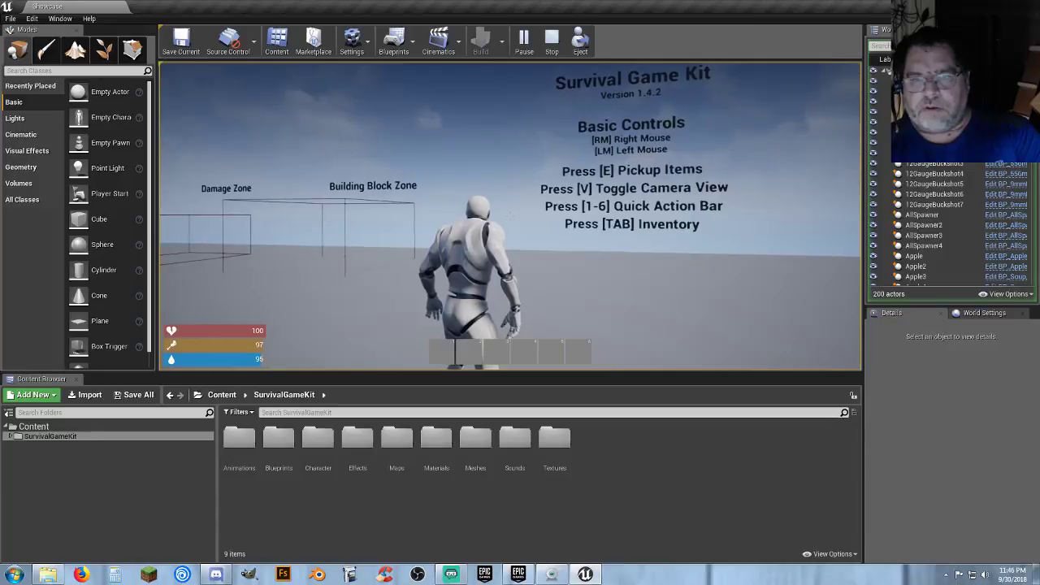
pyautogui.press('w')
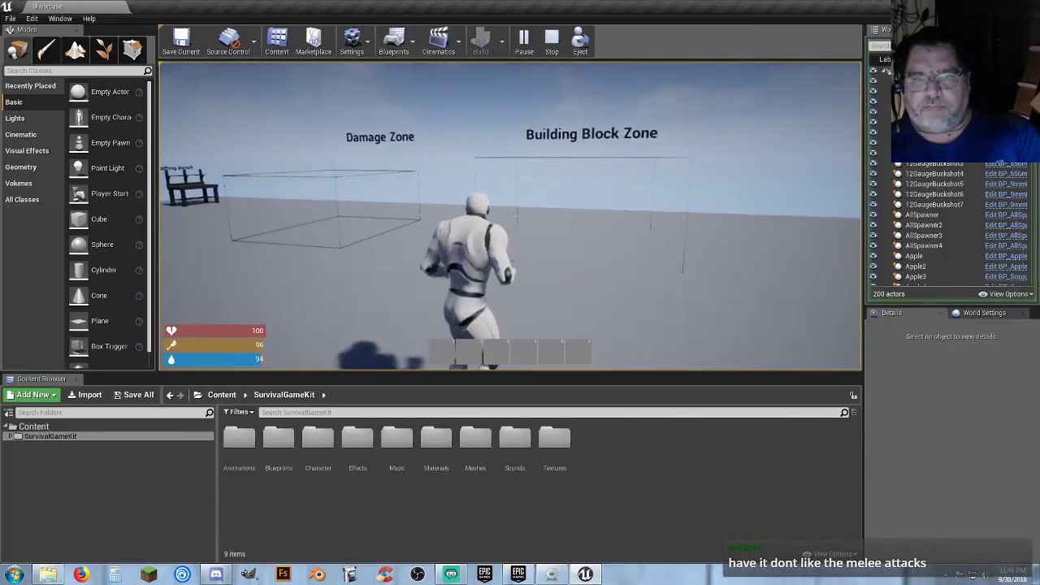
pyautogui.press('w')
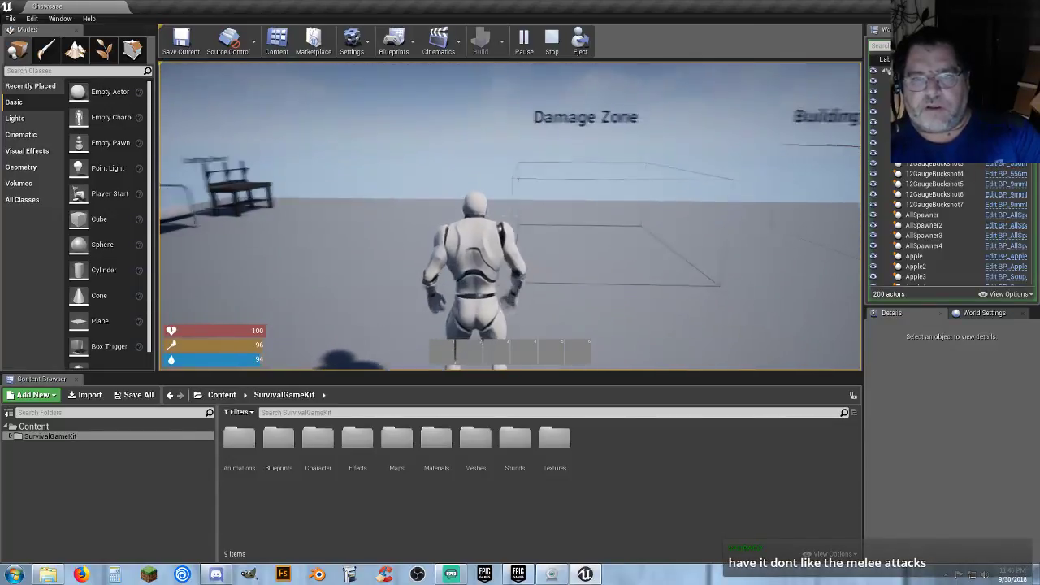
pyautogui.press('w')
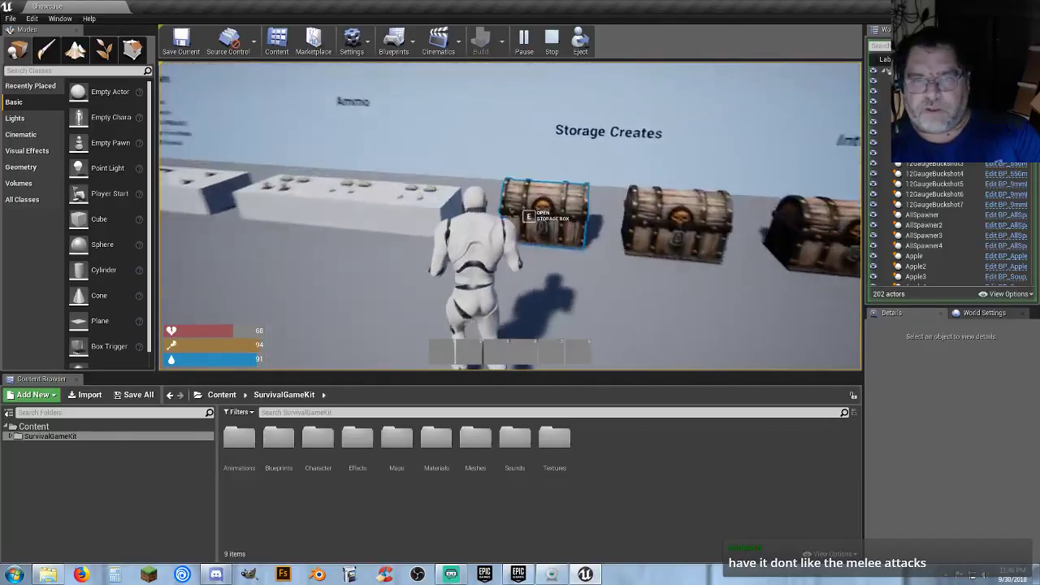
pyautogui.press('e')
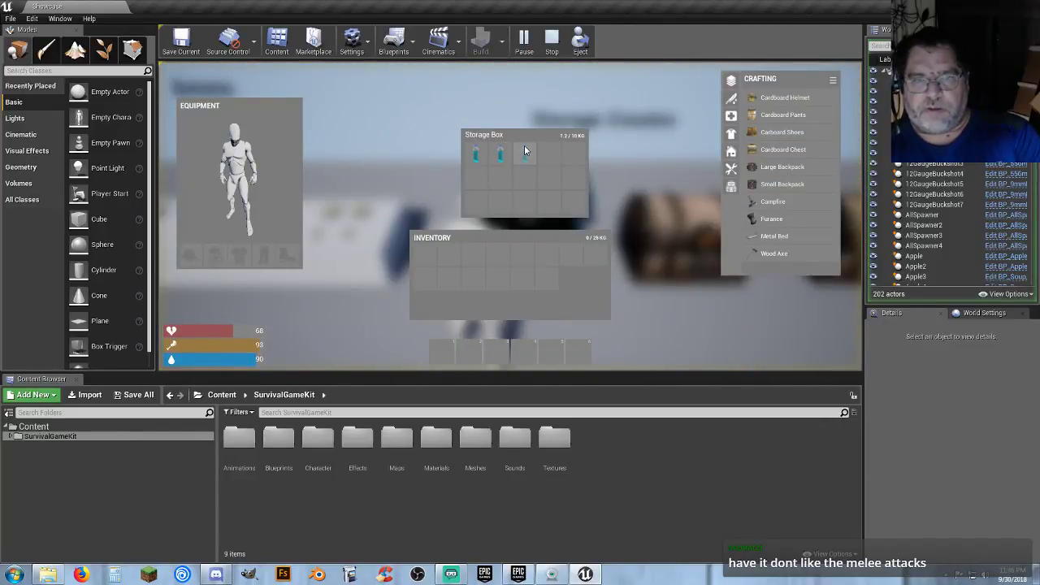
# - Move all three water bottles from the storage box into the inventory, including the one placed in the first quick slot
pyautogui.moveTo(502, 172)
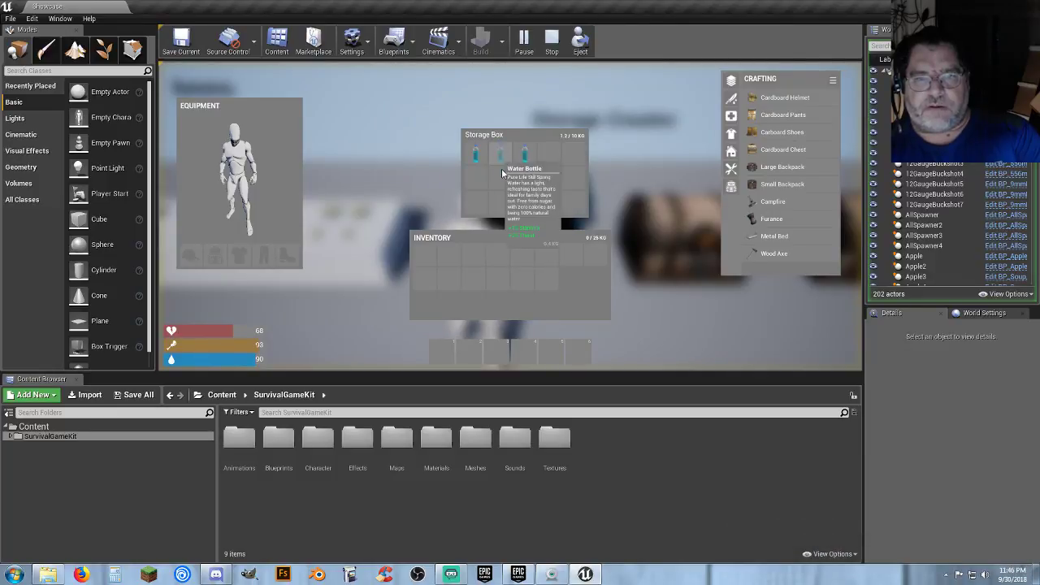
pyautogui.moveTo(502, 172); pyautogui.dragTo(522, 252)
pyautogui.rightClick(528, 156)
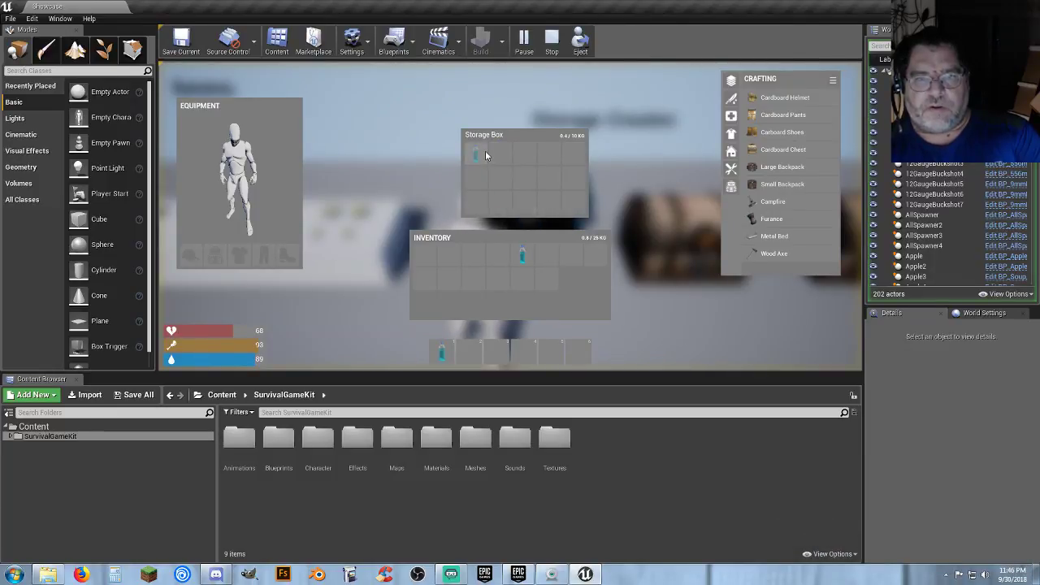
pyautogui.moveTo(485, 155); pyautogui.dragTo(498, 259)
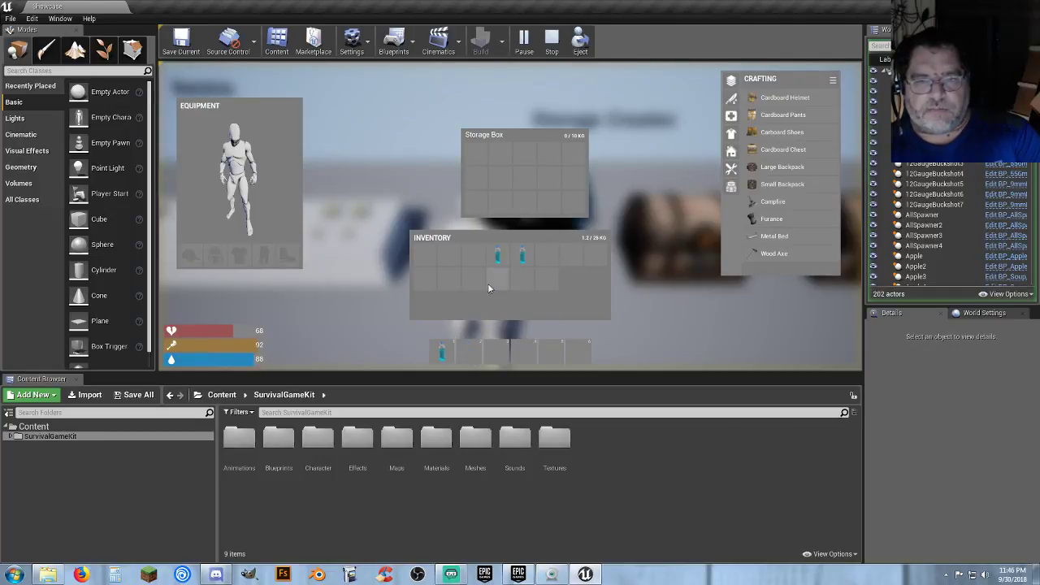
pyautogui.moveTo(443, 347); pyautogui.dragTo(528, 261)
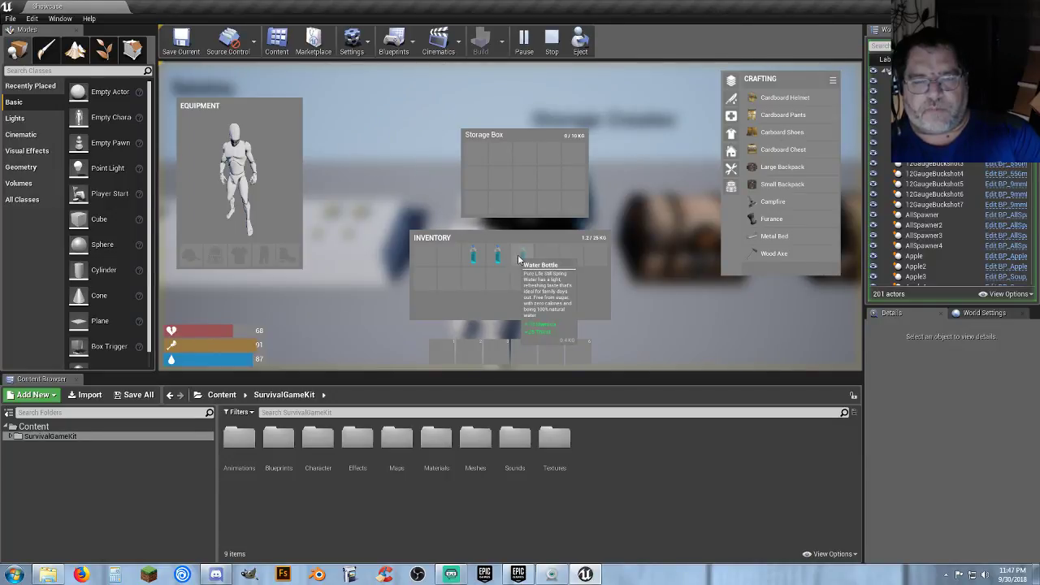
# - Consume the water bottles in the inventory and close the storage box
pyautogui.rightClick(520, 260)
pyautogui.click(530, 264)
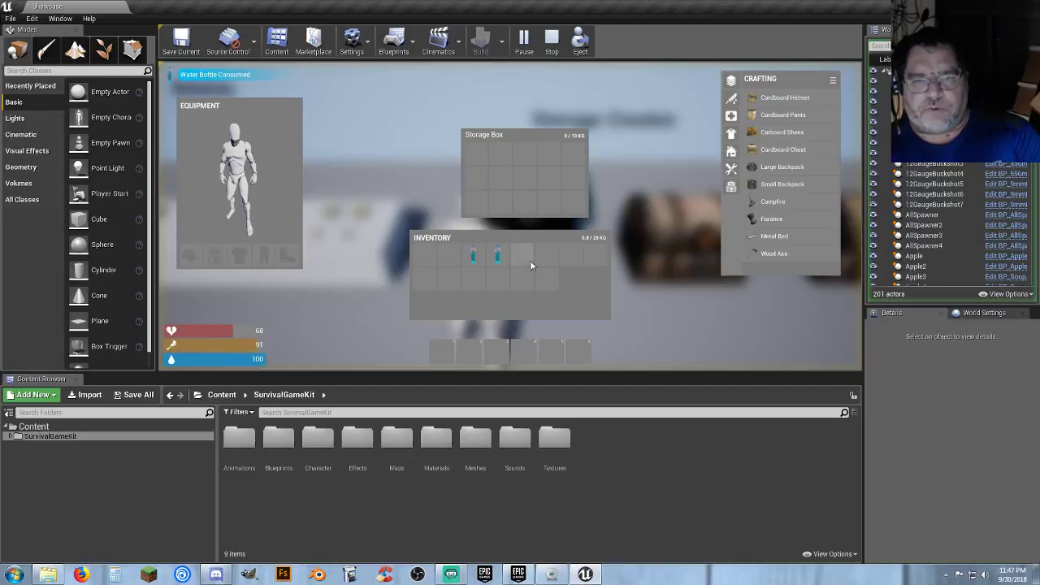
pyautogui.click(512, 261)
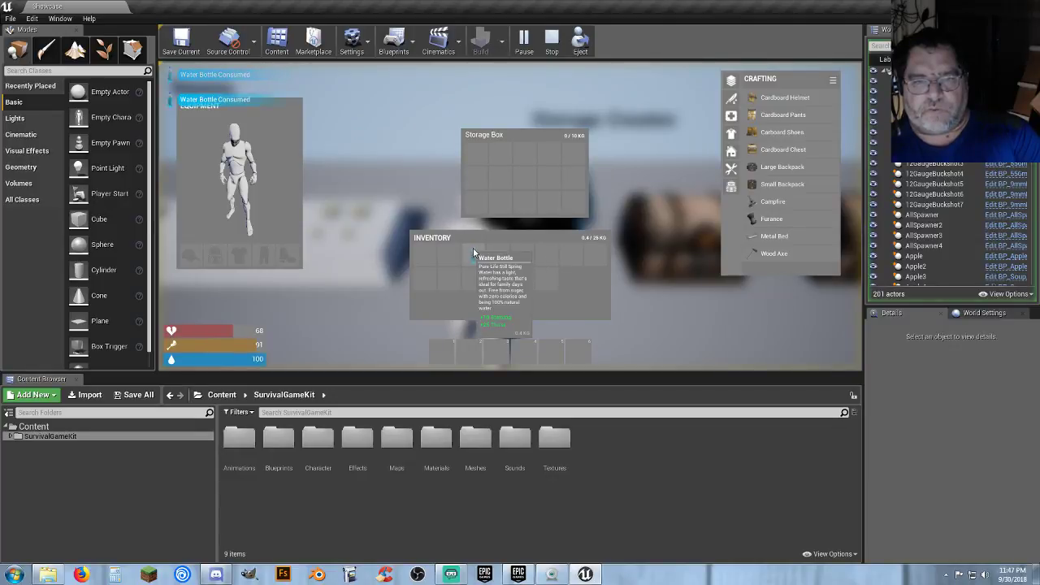
pyautogui.rightClick(480, 256)
pyautogui.click(490, 256)
pyautogui.press('Tab')
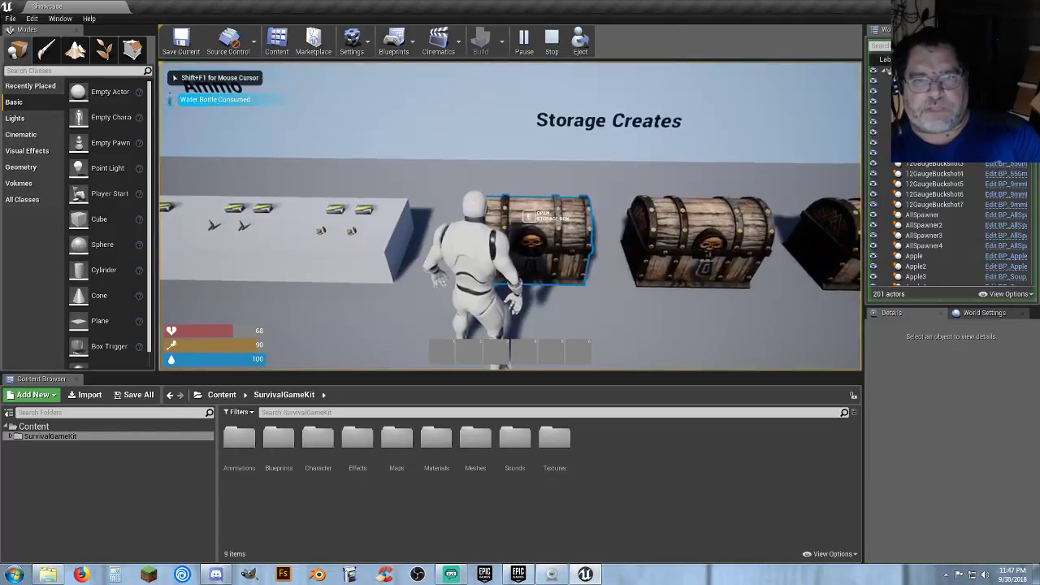
# - Check the next storage box and try searching the Interact Timer storage box
pyautogui.press('d')
pyautogui.press('e')
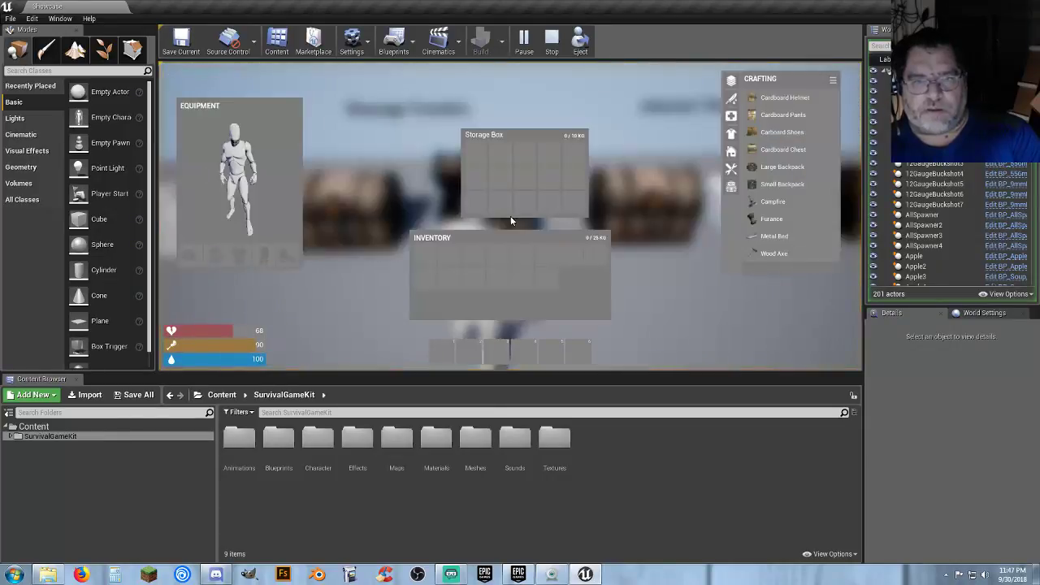
pyautogui.press('Tab')
pyautogui.press('d')
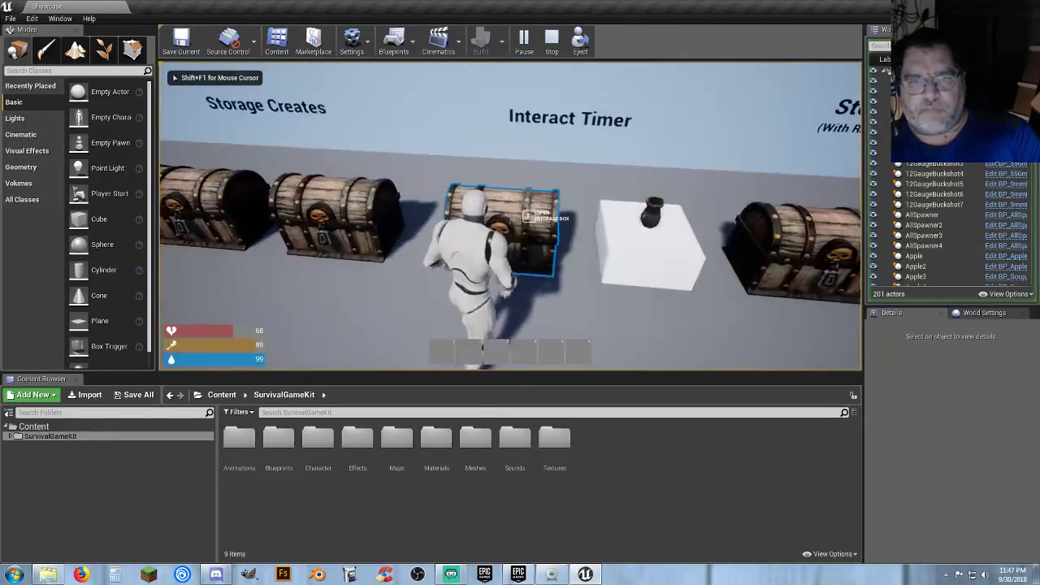
pyautogui.press('e')
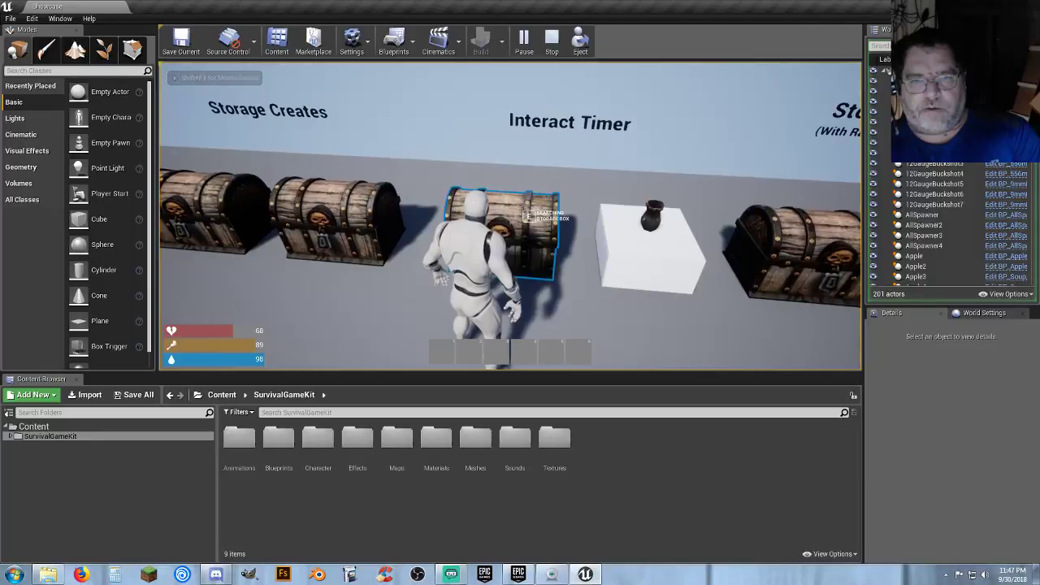
pyautogui.press('Tab')
# - Interact with the Interact Timer vase and move the water bottle from the first random-item crate into the last quick slot
pyautogui.press('d')
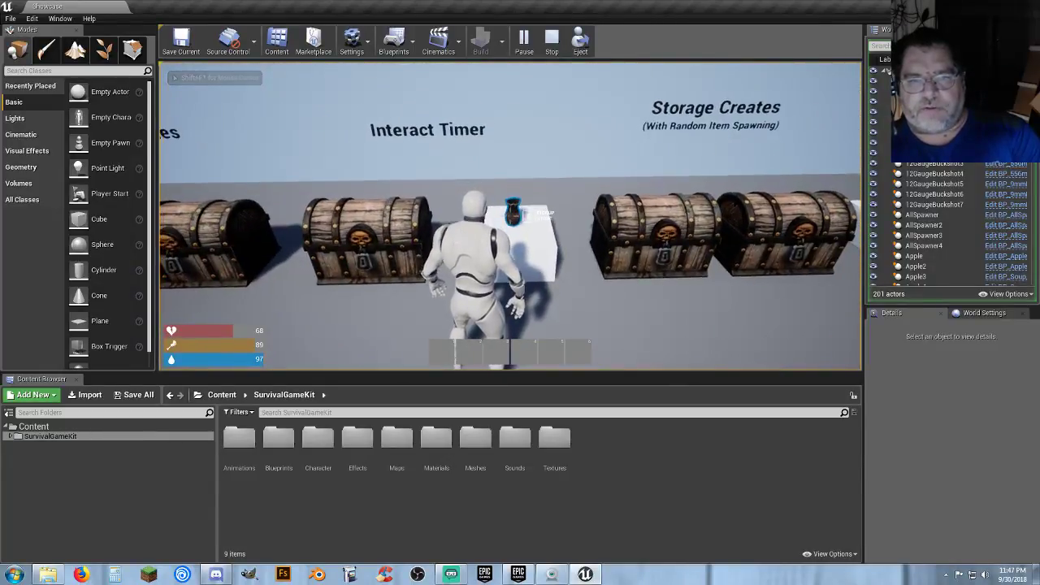
pyautogui.press('e')
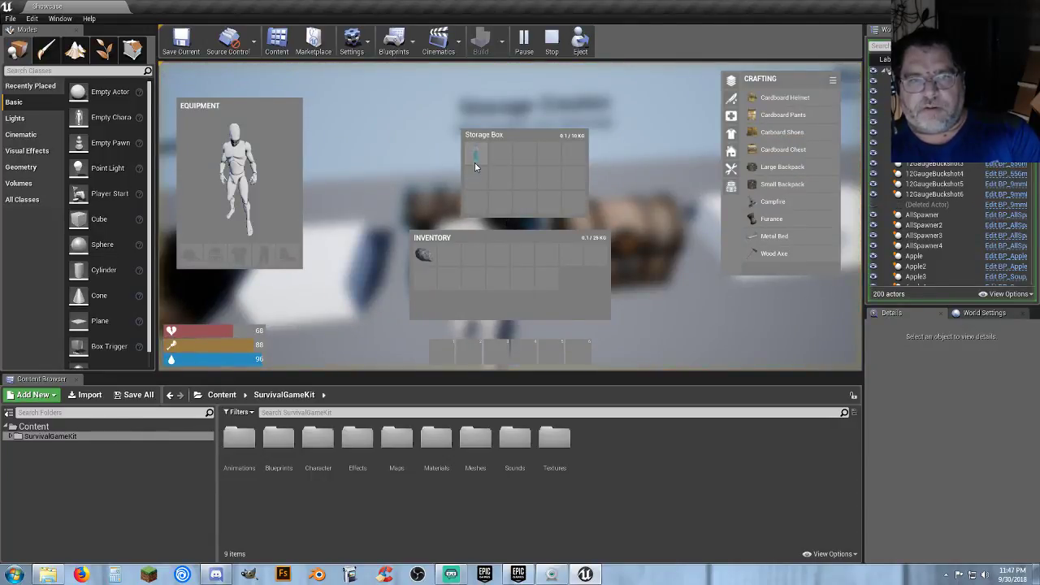
pyautogui.moveTo(475, 161); pyautogui.dragTo(581, 258)
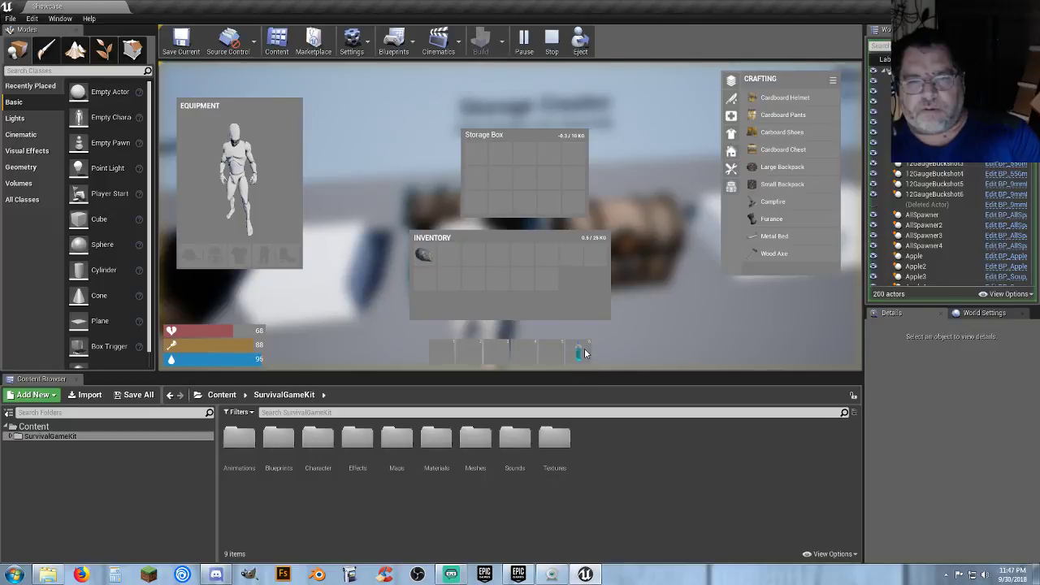
pyautogui.press('Tab')
# - Take the Cardboard Helmet from the second random-item storage crate and equip it on the character
pyautogui.press('d')
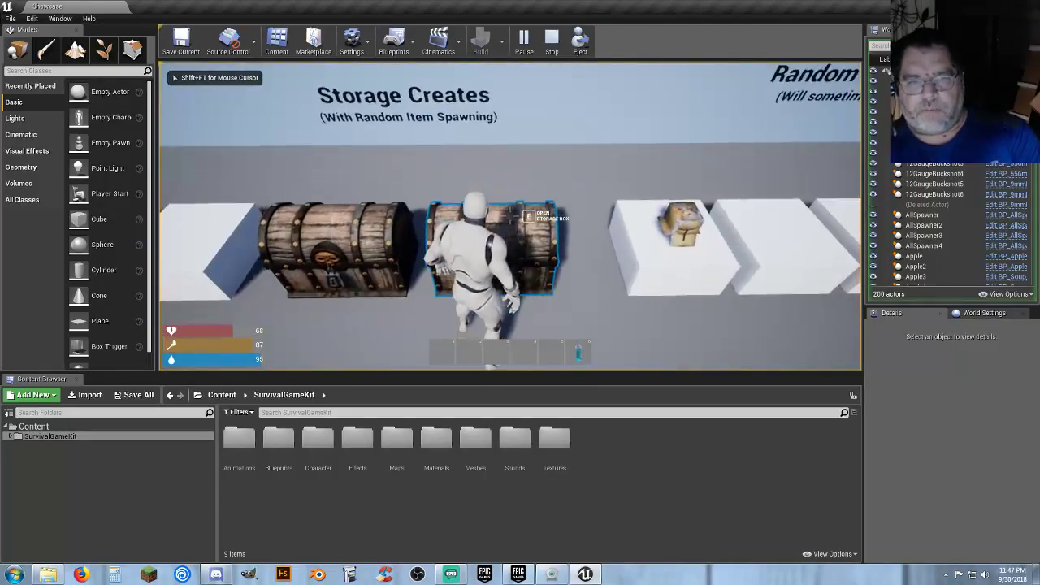
pyautogui.press('e')
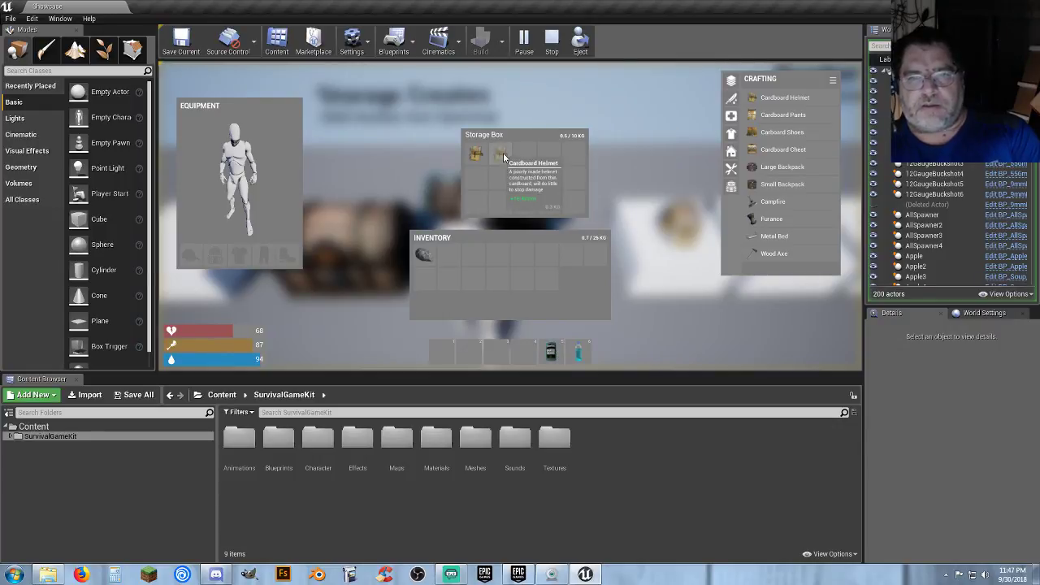
pyautogui.moveTo(490, 257); pyautogui.dragTo(481, 259)
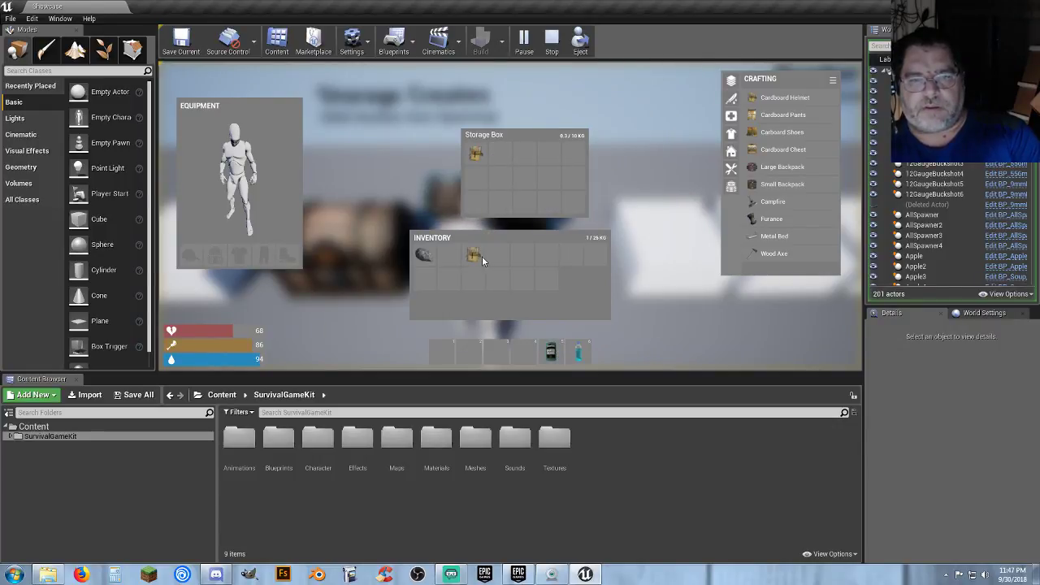
pyautogui.rightClick(476, 259)
pyautogui.click(487, 264)
pyautogui.press('Tab')
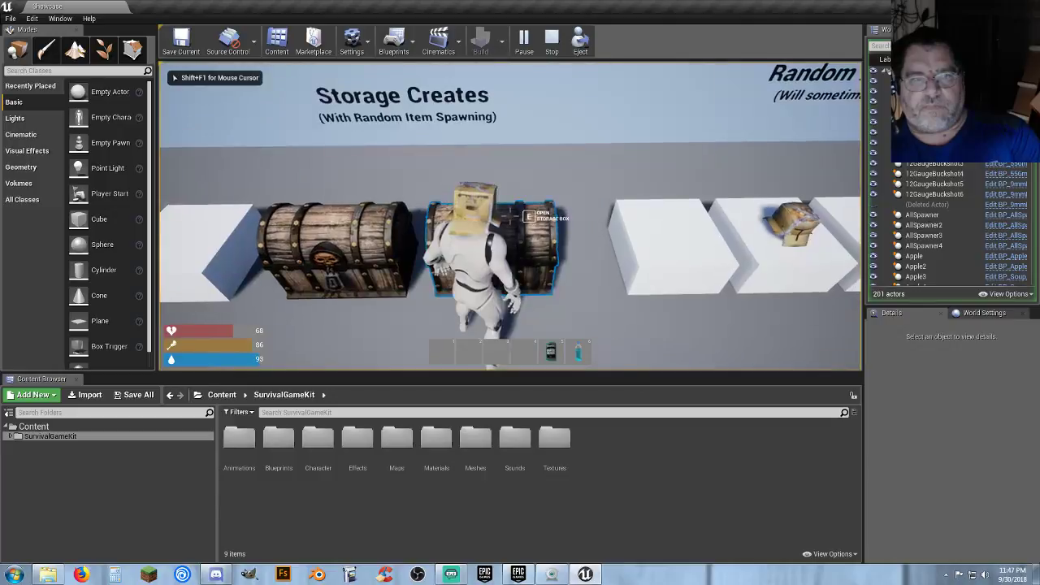
# - Walk past the random item spawners, Camp Fire and Furnace, and set the respawn point at the metal bed
pyautogui.press('d')
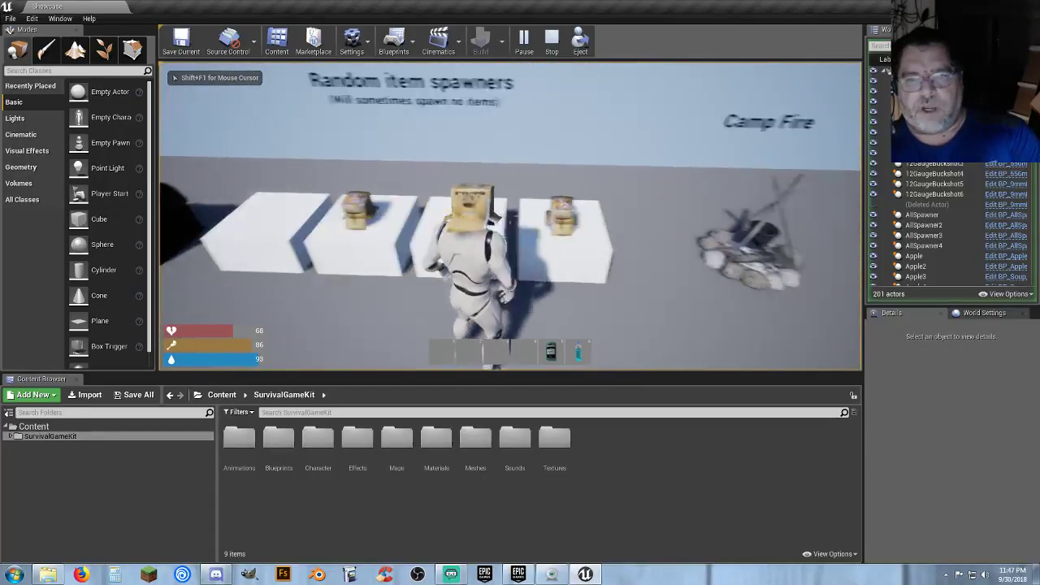
pyautogui.press('d')
pyautogui.press('d')
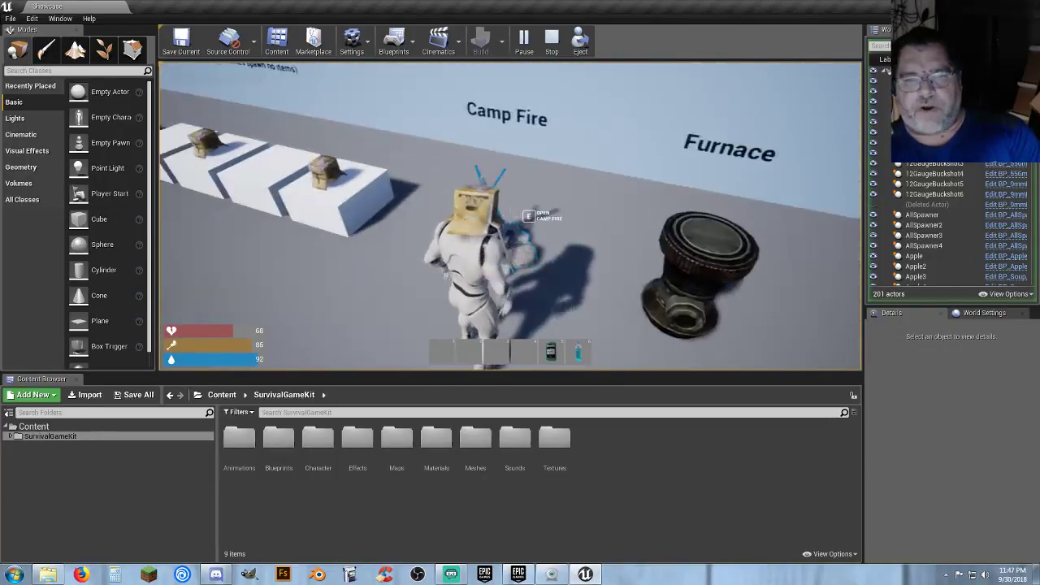
pyautogui.press('d')
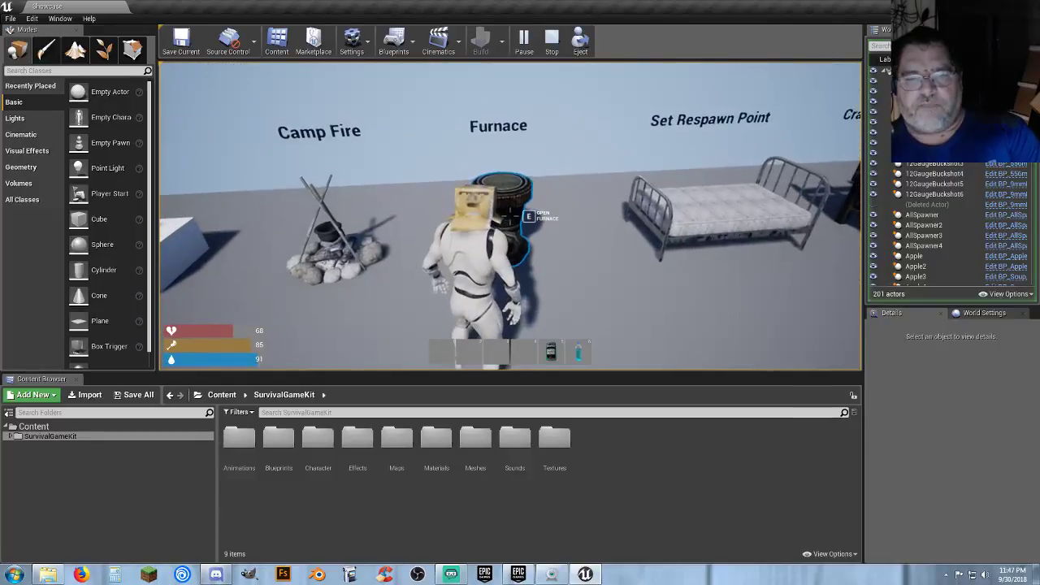
pyautogui.press('d')
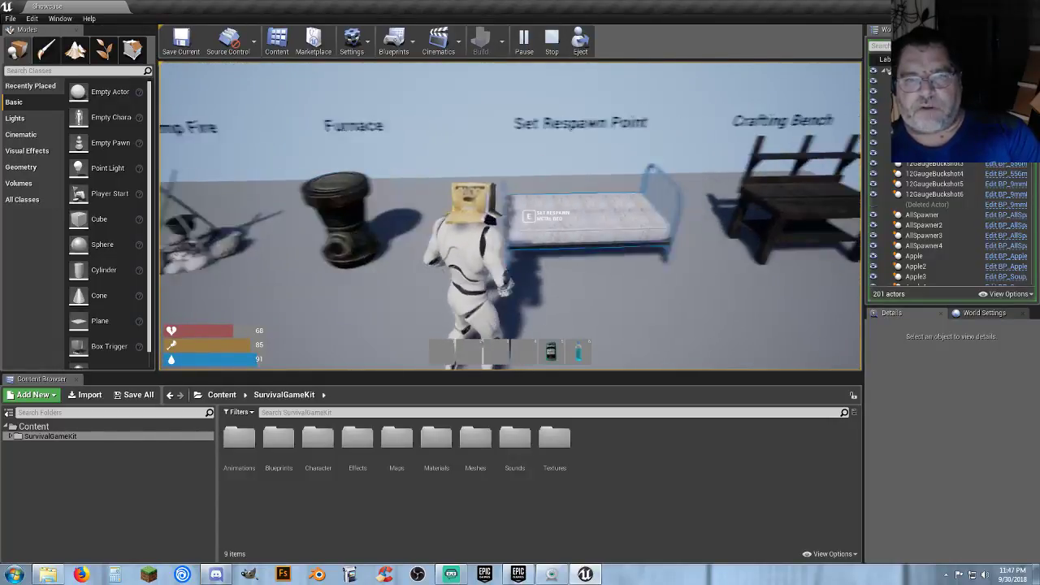
pyautogui.press('e')
# - Open the Crafting Bench to examine the craftable items, including the Furnace and Metal Bed, and close it
pyautogui.press('d')
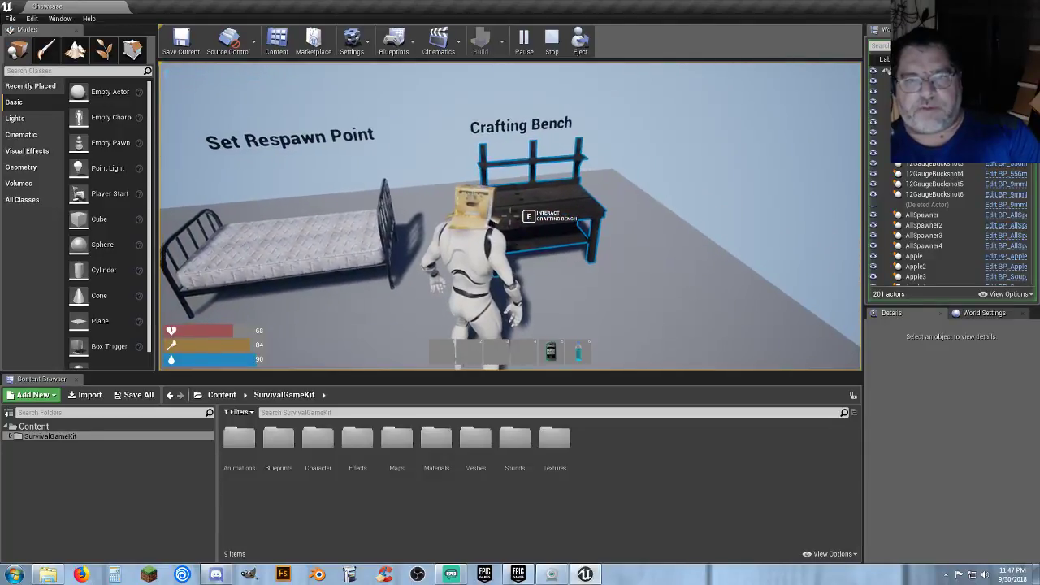
pyautogui.press('e')
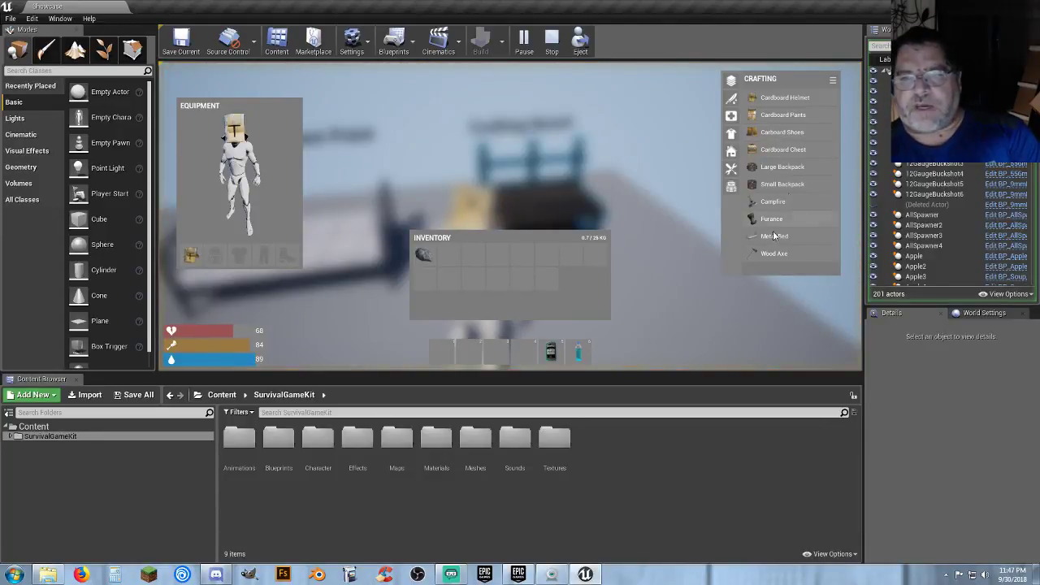
pyautogui.press('Tab')
# - Pick up ammunition from the Ammo table, plus the P1911 pistol and a long gun from the Range Weapons table
pyautogui.press('w')
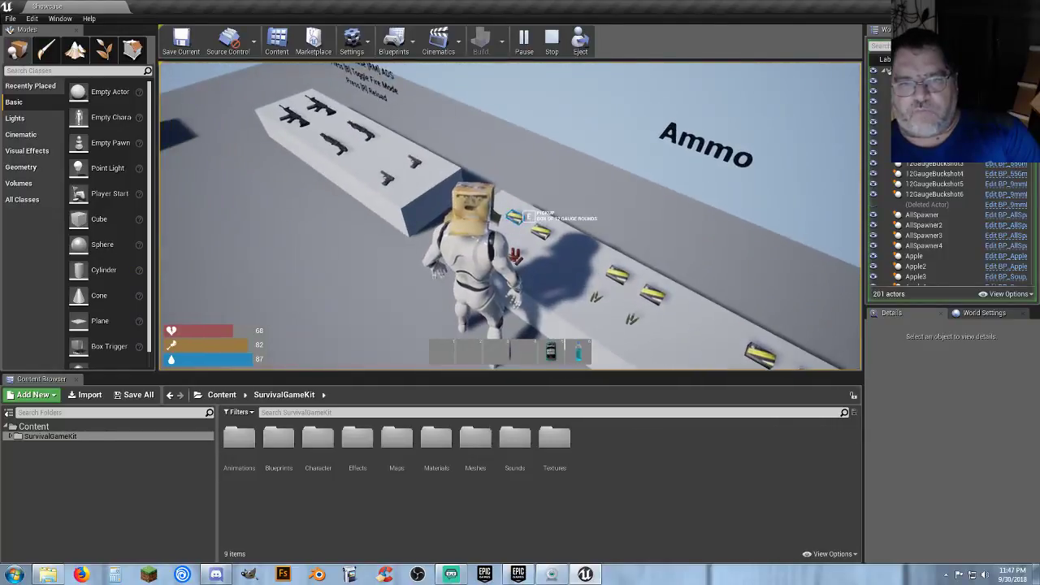
pyautogui.press('e')
pyautogui.press('s')
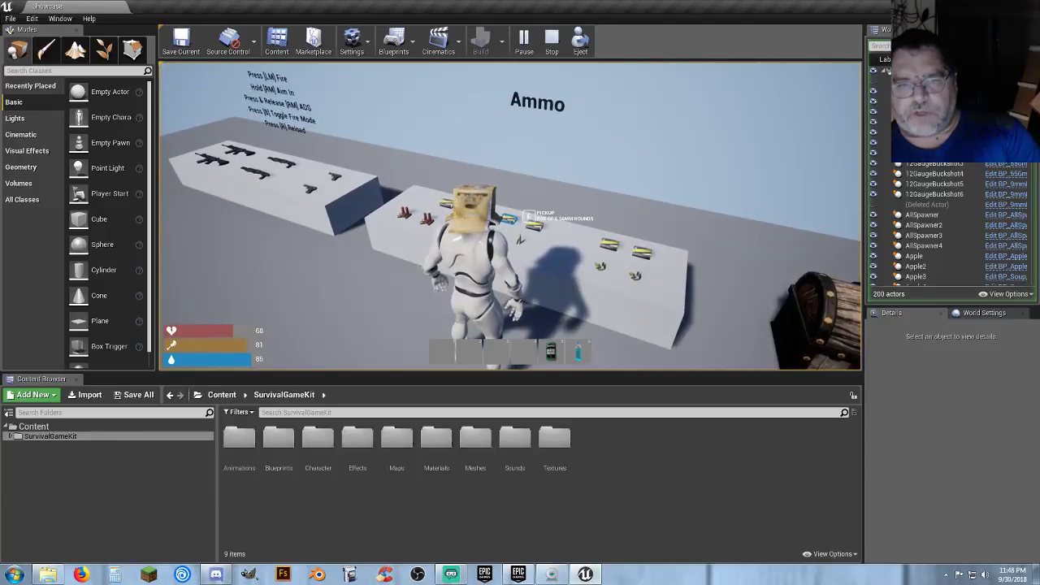
pyautogui.press('e')
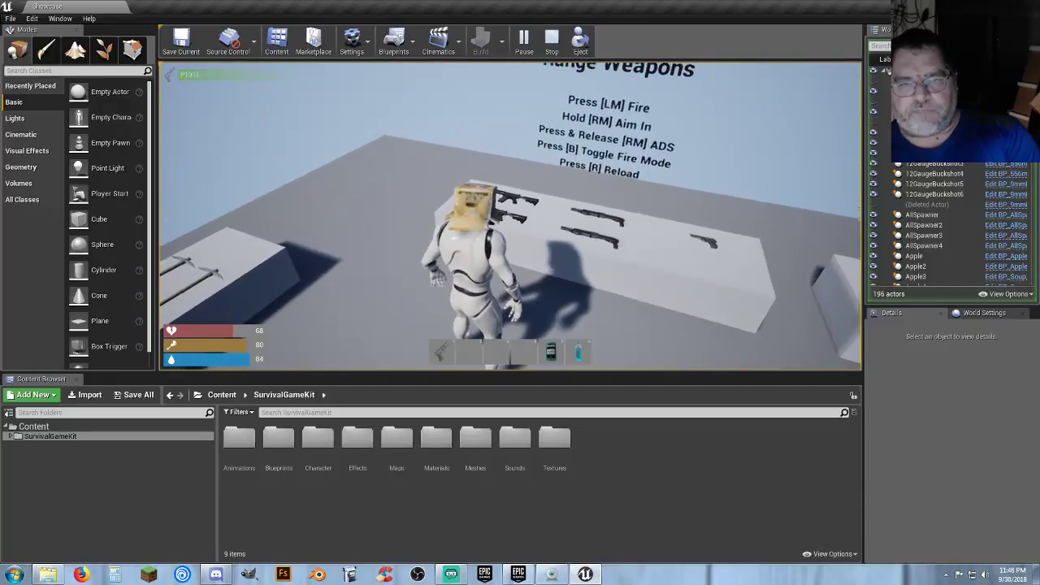
pyautogui.press('e')
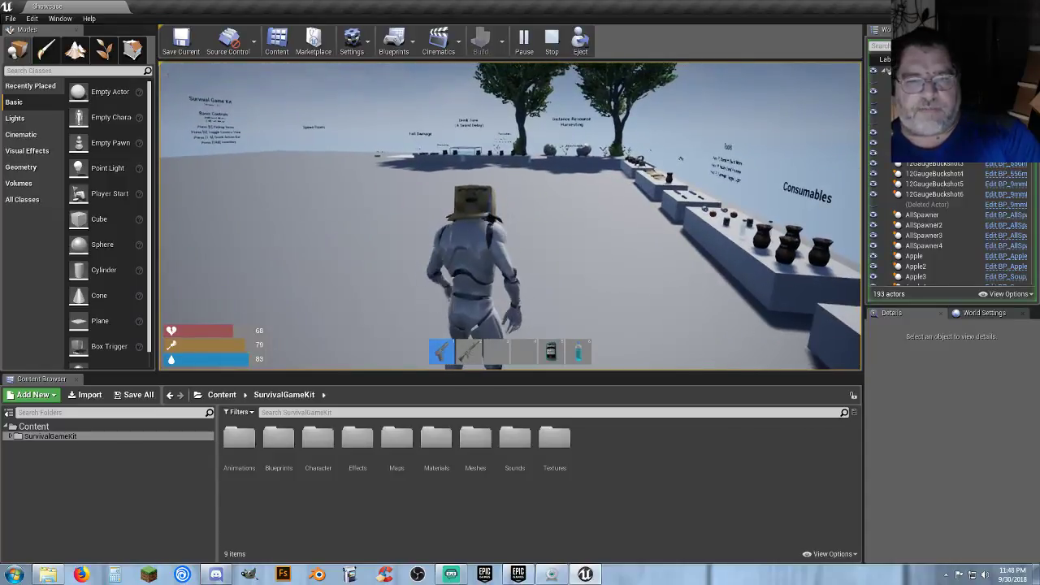
# - Equip the pistol from the first quick slot, use the first-person view and aim down its sights towards the trees
pyautogui.press('1')
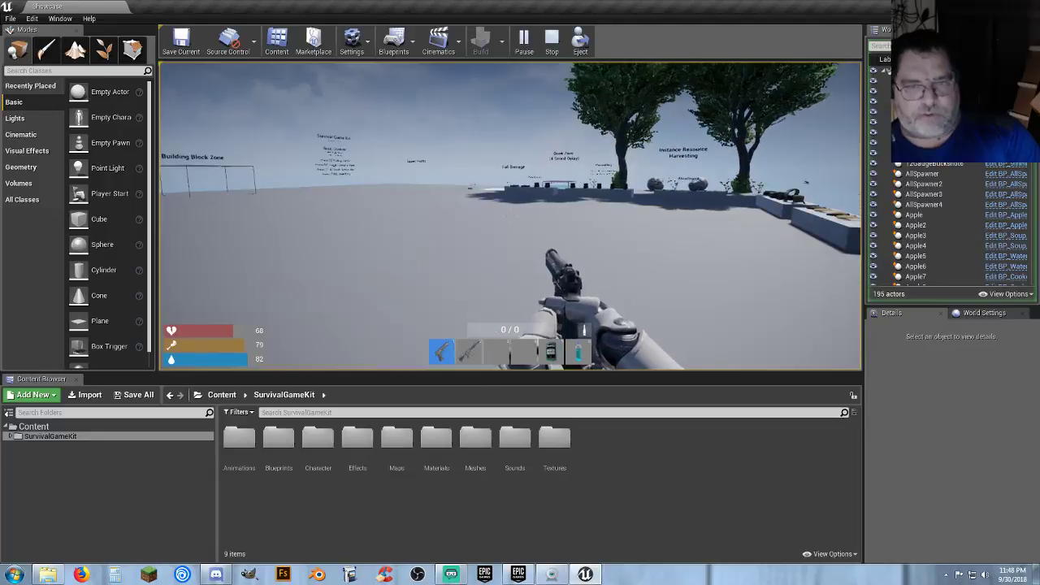
pyautogui.press('w')
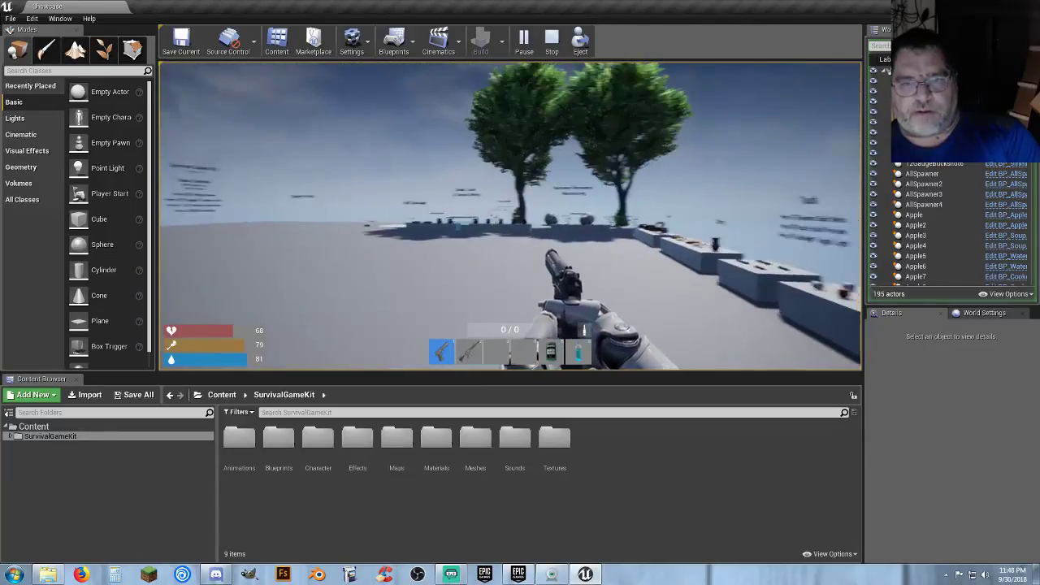
pyautogui.press('v')
pyautogui.rightClick(511, 216)
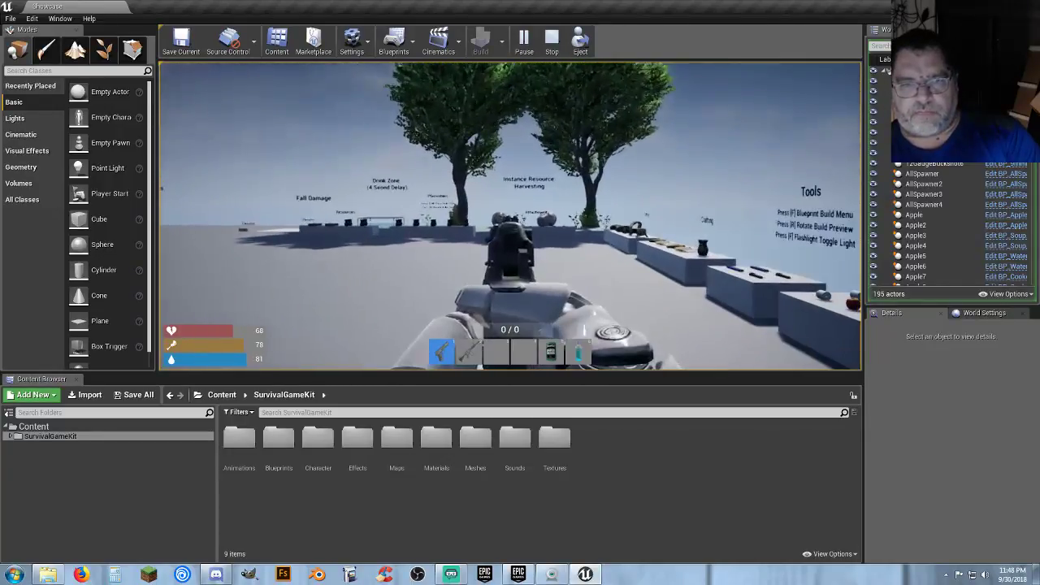
# - Compare aiming the pistol in first-person and third-person views while moving around the Consumables and Tools area
pyautogui.rightClick(510, 216)
pyautogui.press('s')
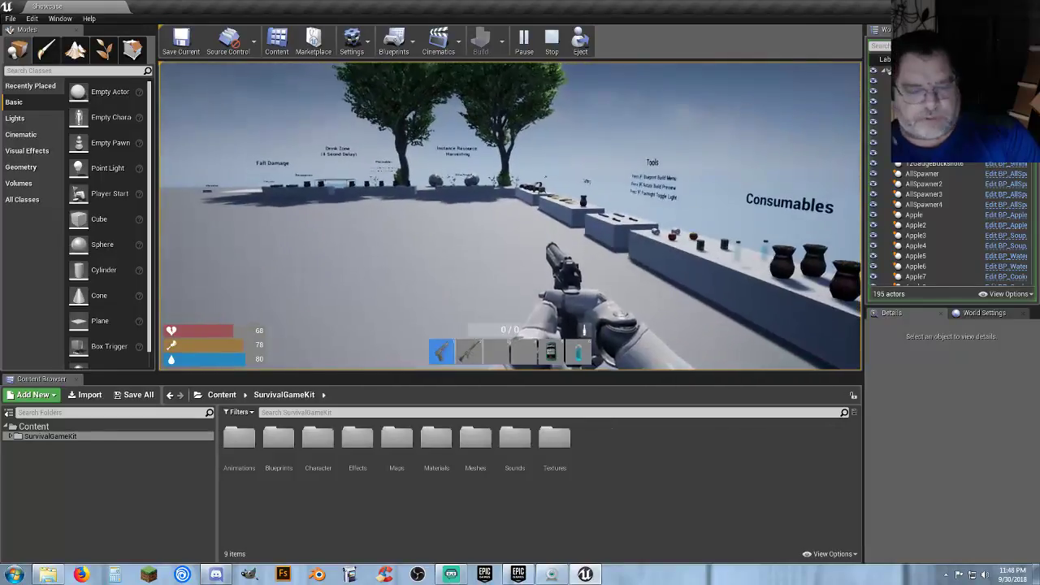
pyautogui.press('v')
pyautogui.press('v')
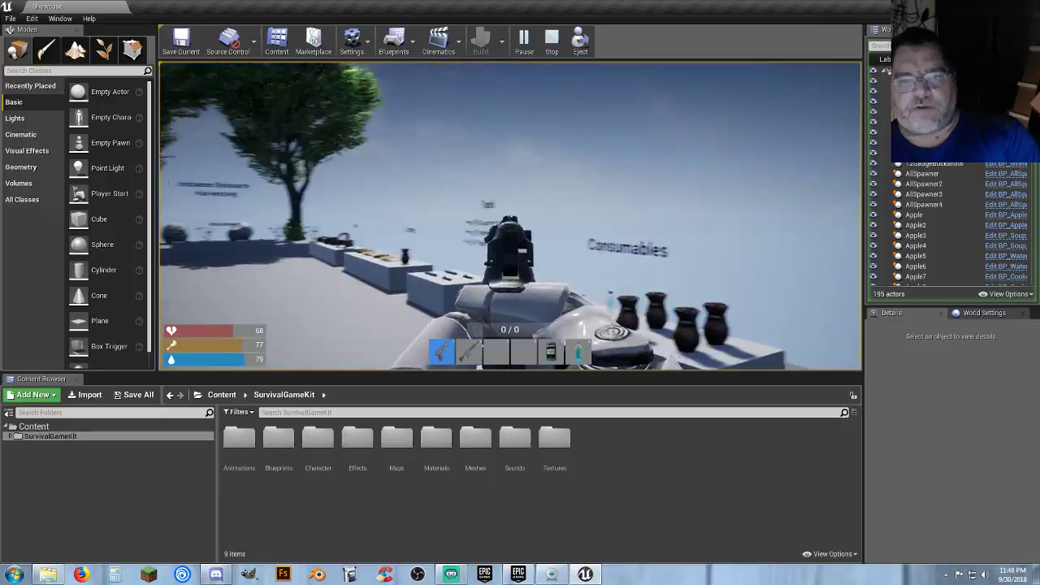
pyautogui.press('v')
pyautogui.press('w')
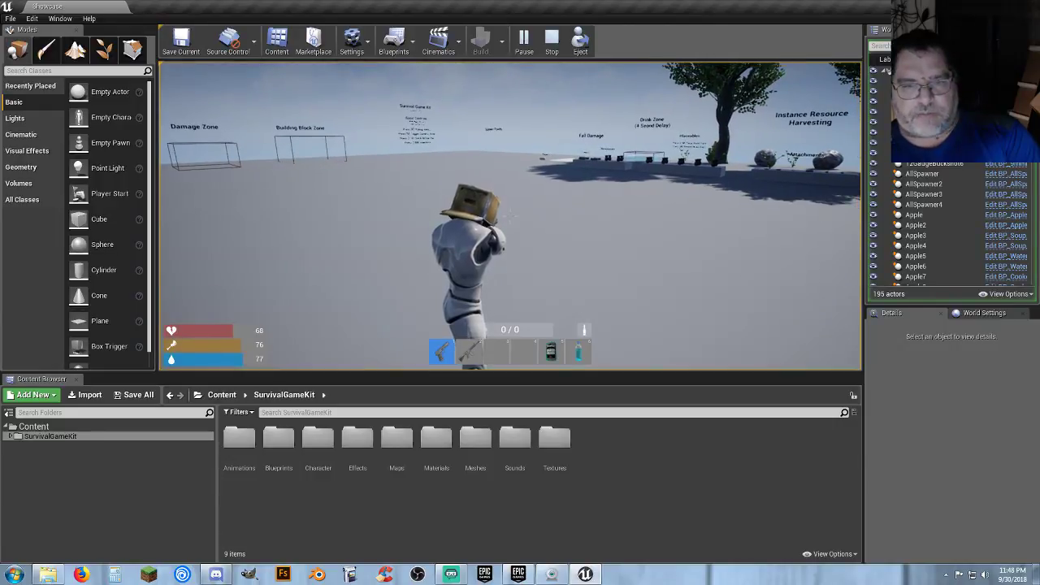
pyautogui.rightClick(510, 216)
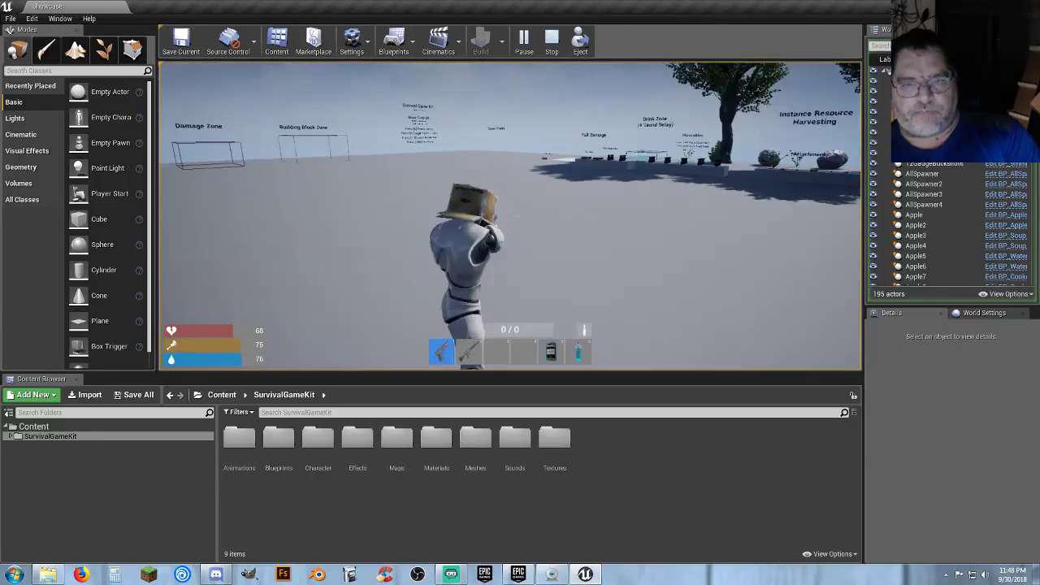
# - Holster the pistol, unpack the Box of 9mm Rounds in the inventory, and equip the pistol again
pyautogui.press('1')
pyautogui.press('a')
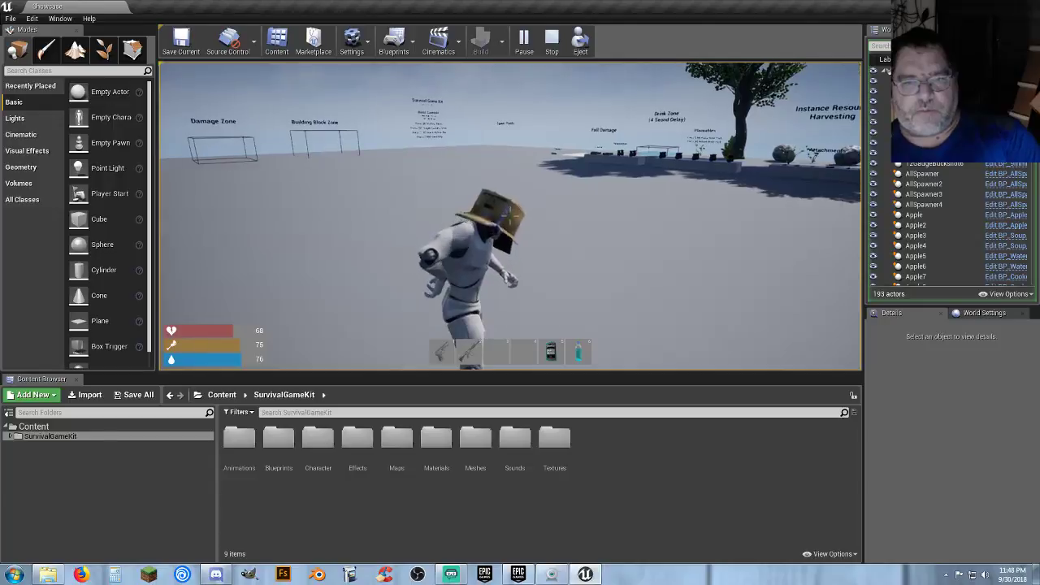
pyautogui.press('Tab')
pyautogui.moveTo(501, 253)
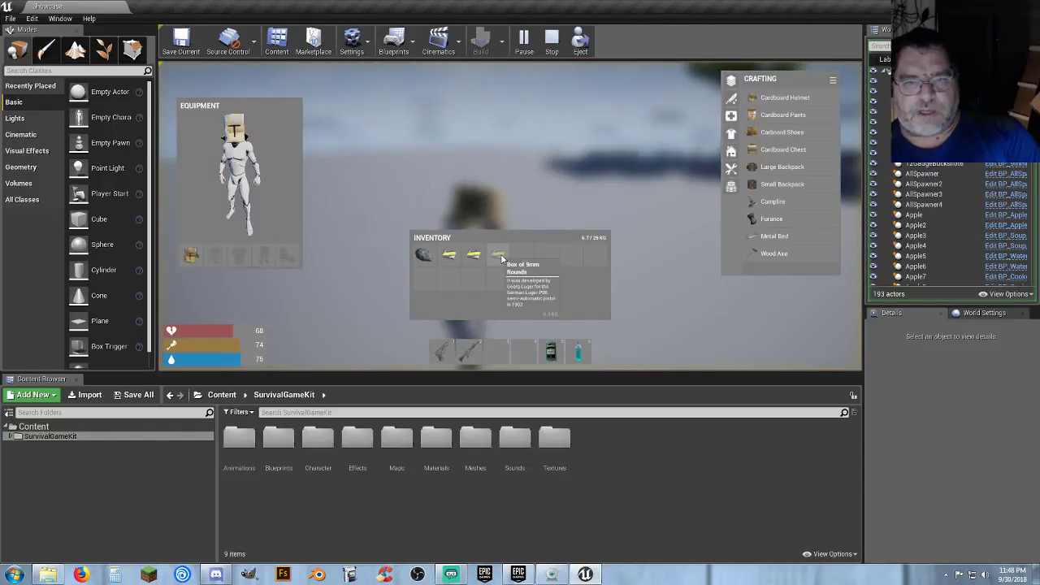
pyautogui.rightClick(502, 256)
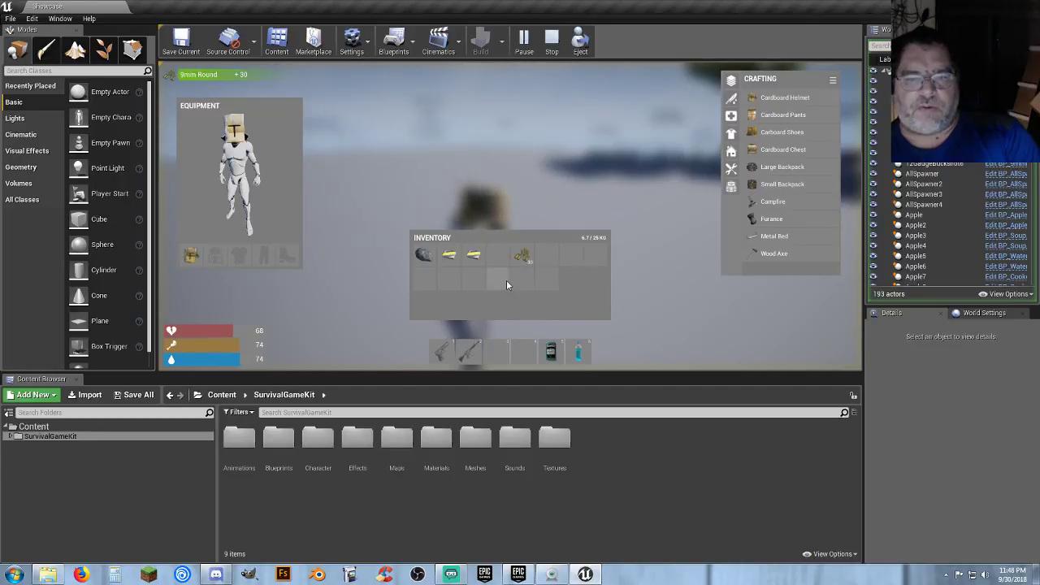
pyautogui.press('Tab')
pyautogui.press('1')
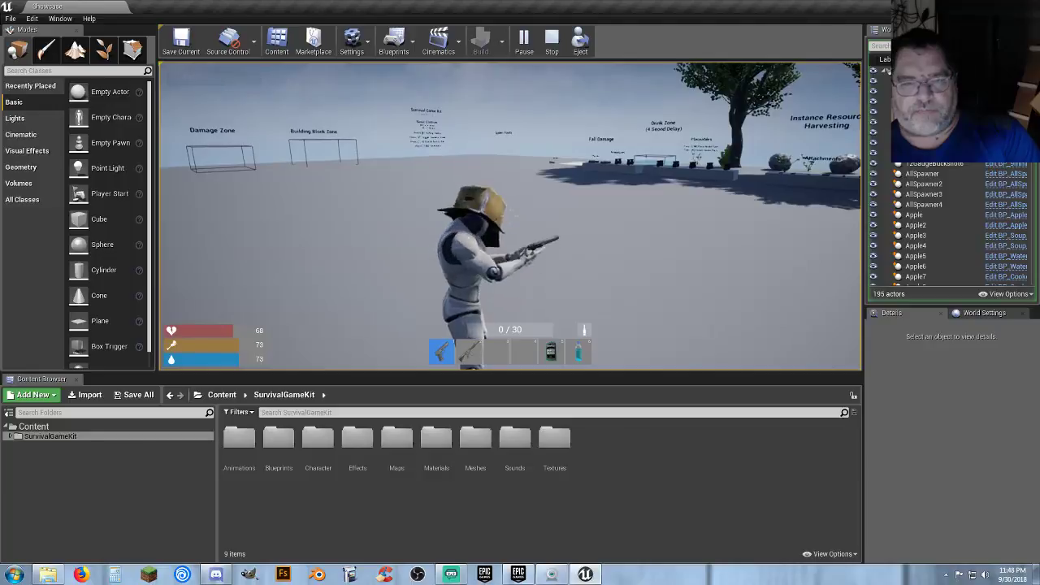
# - Reload the pistol and fire several shots across the open ground
pyautogui.press('r')
pyautogui.click(511, 216)
pyautogui.click(510, 216)
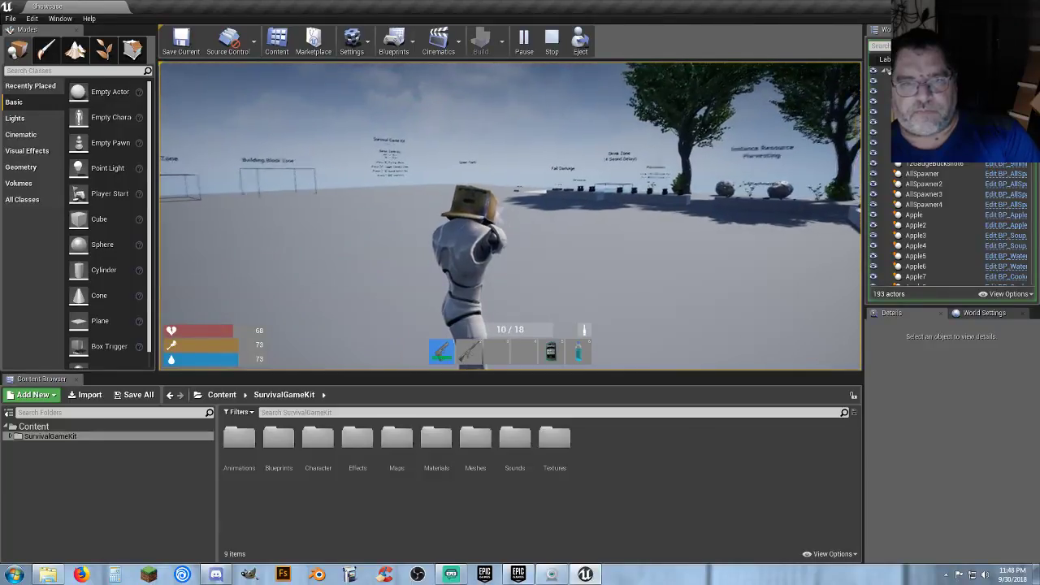
pyautogui.click(511, 216)
# - Pick up a Blueprint from the Tools table, a bandage from the Consumables table and a Hammer from the melee weapons table
pyautogui.press('w')
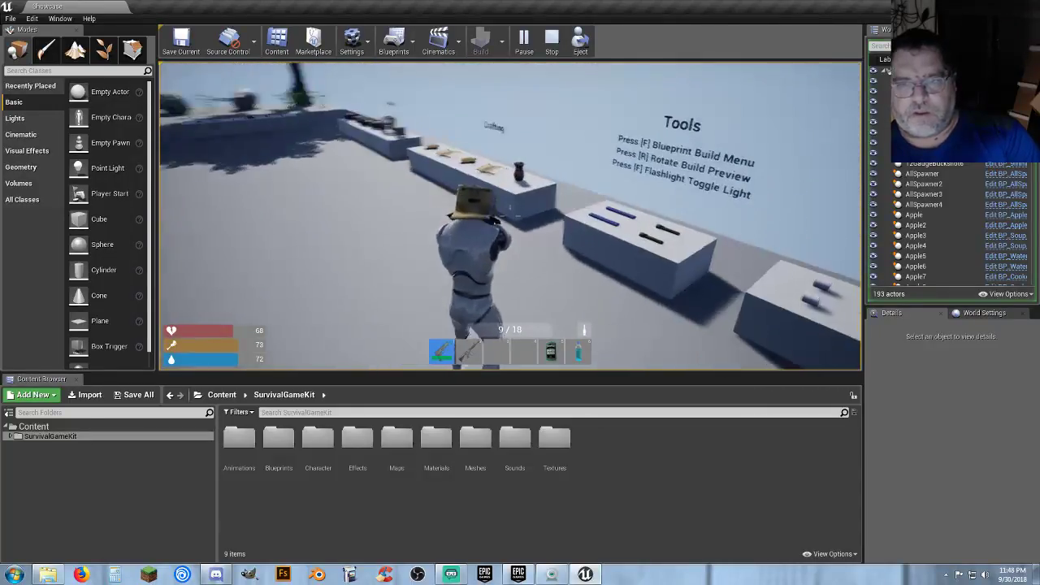
pyautogui.press('e')
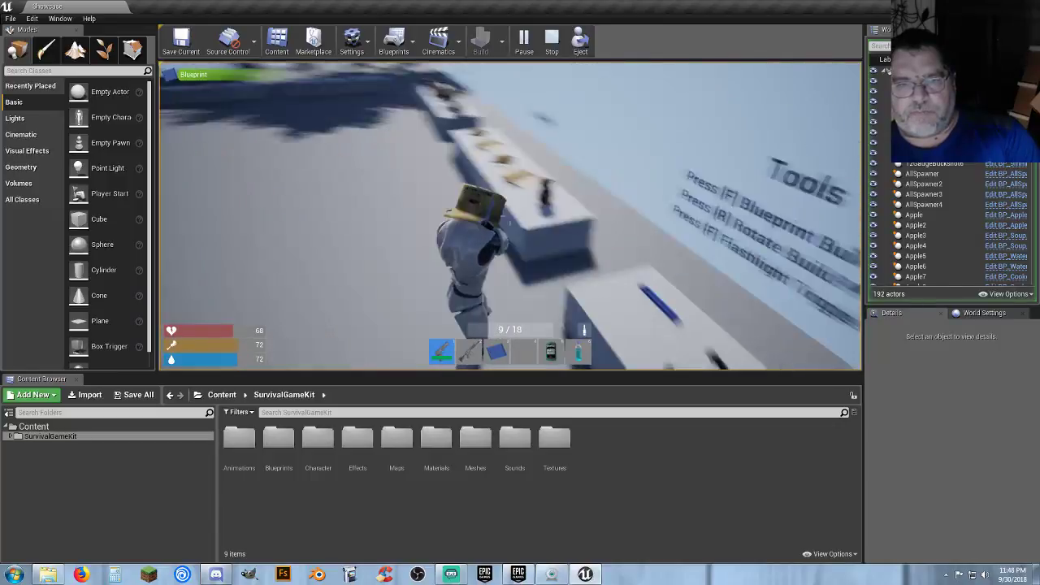
pyautogui.press('w')
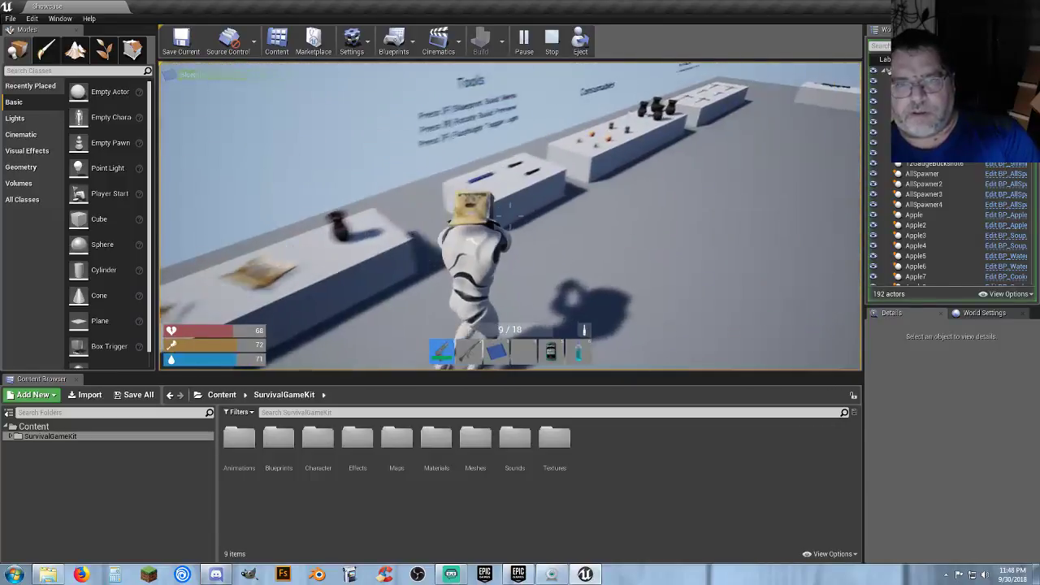
pyautogui.press('w')
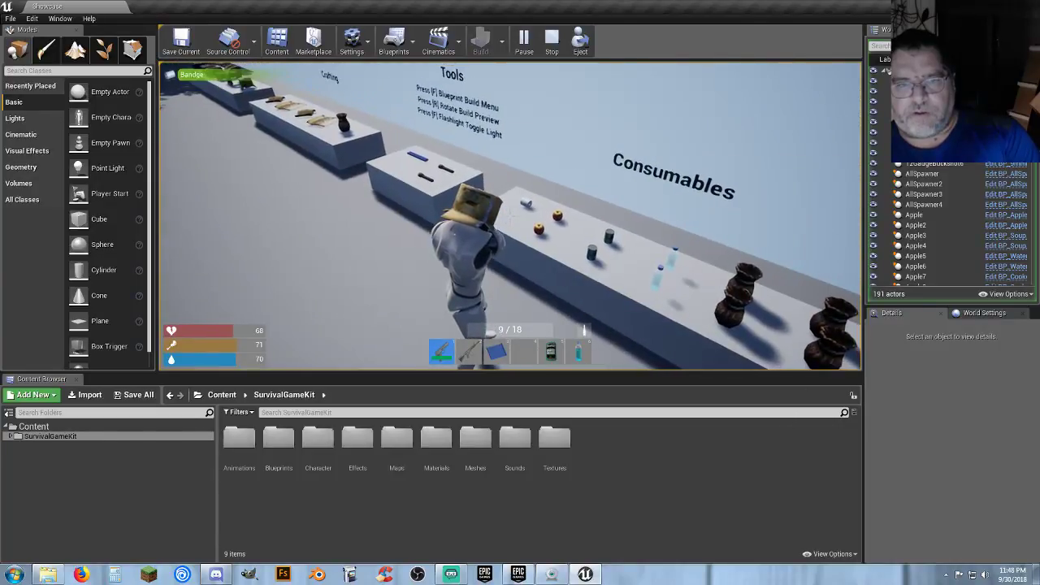
pyautogui.press('w')
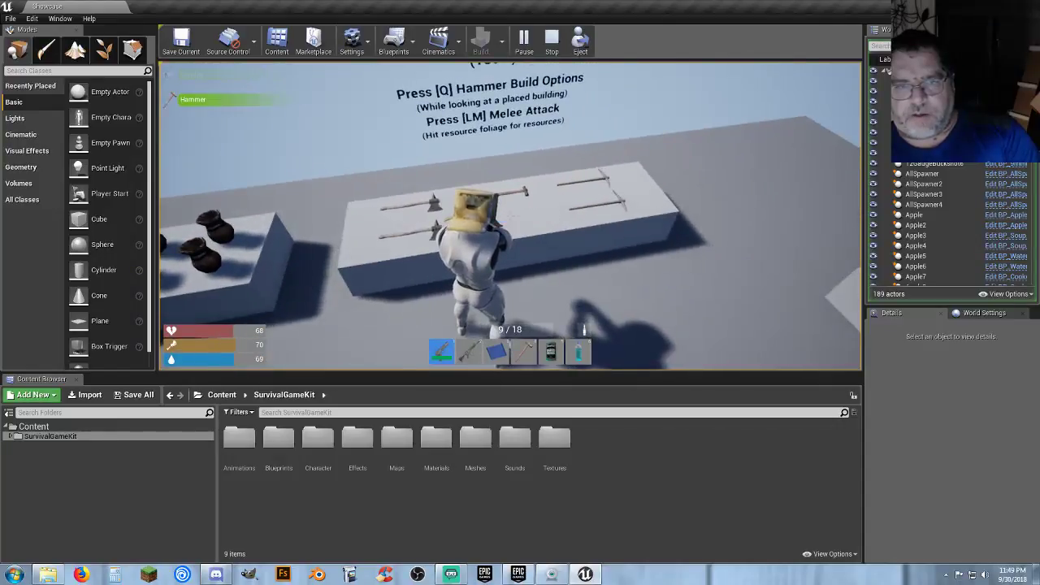
# - Walk past the Crafting table to the Clothing table and pick up the Large Backpack
pyautogui.press('w')
pyautogui.press('w')
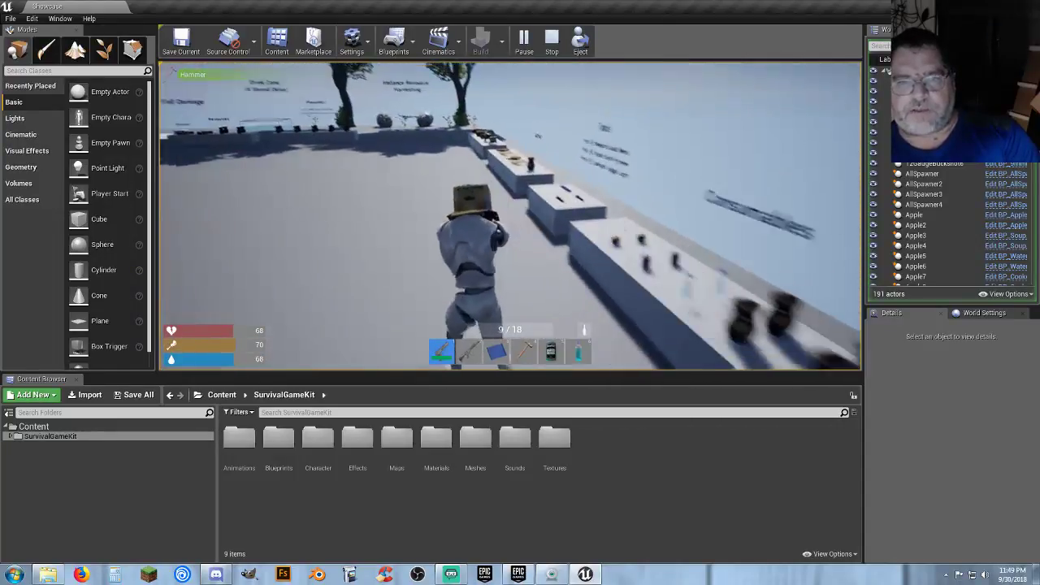
pyautogui.press('w')
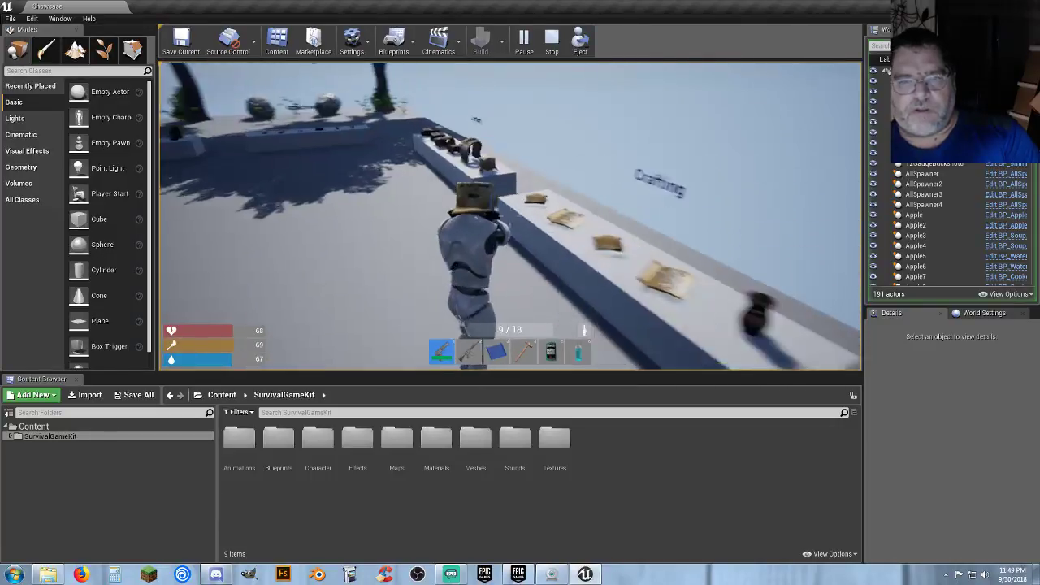
pyautogui.press('w')
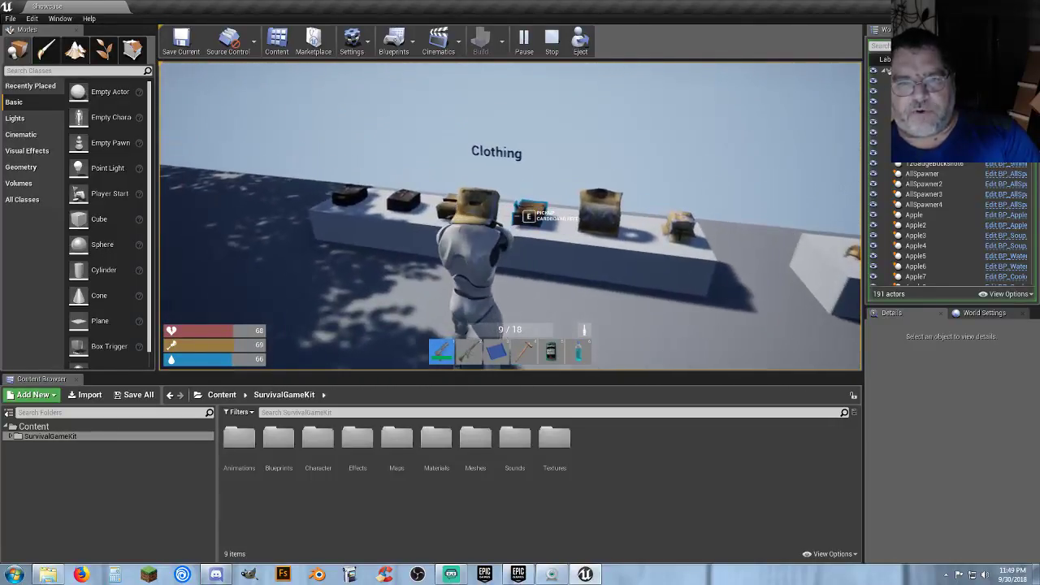
pyautogui.press('w')
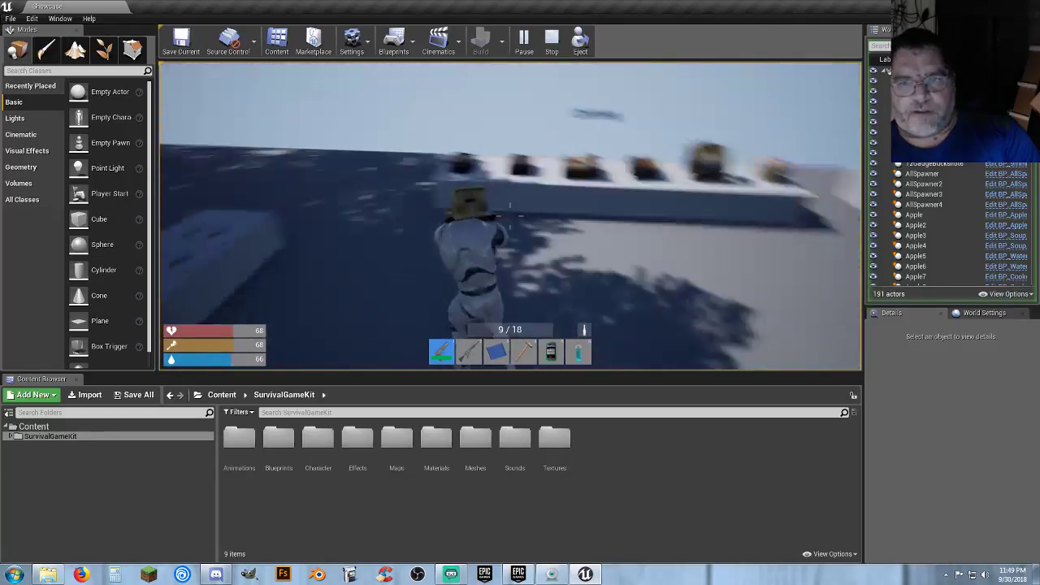
pyautogui.press('w')
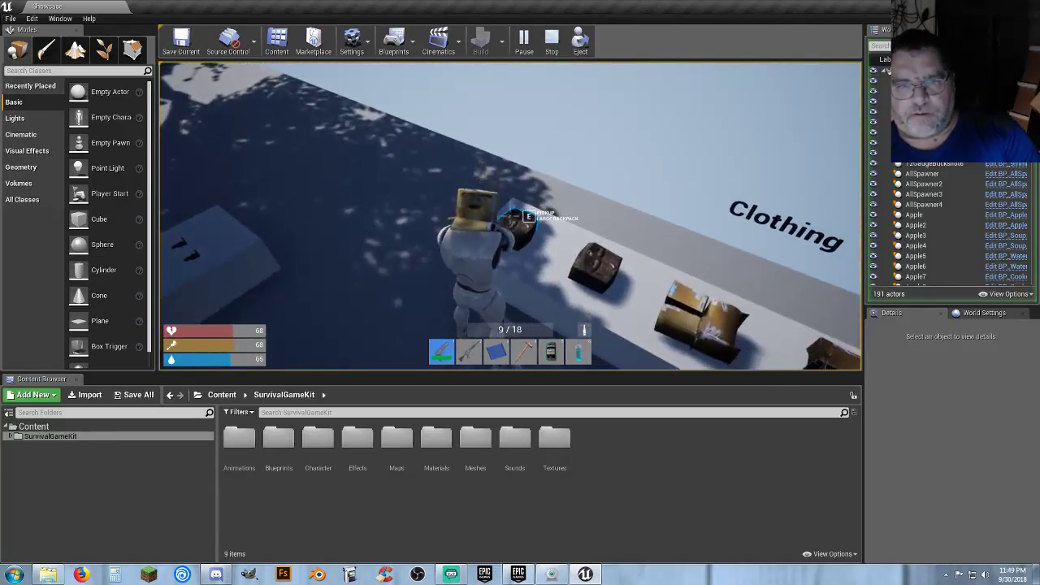
pyautogui.press('e')
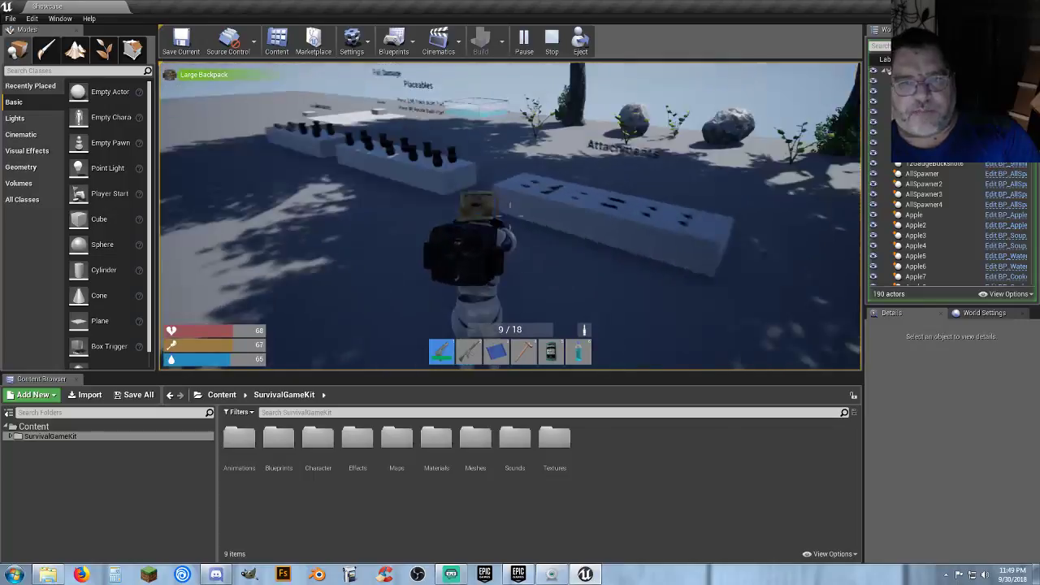
# - Pick up two Silencers and a Reddot Sight from the Attachments table, equipping the rifle from the second quick slot
pyautogui.press('w')
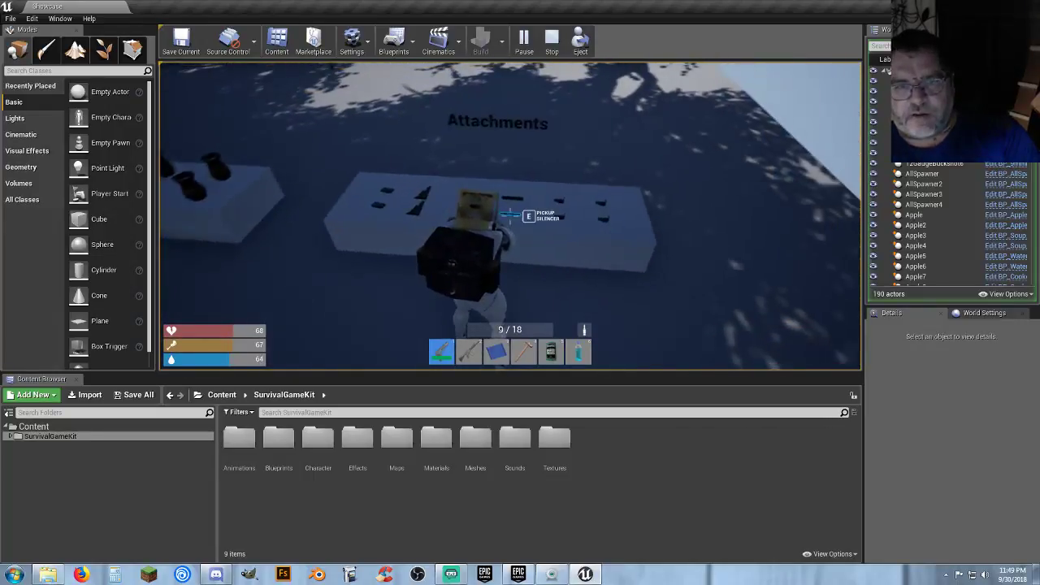
pyautogui.press('e')
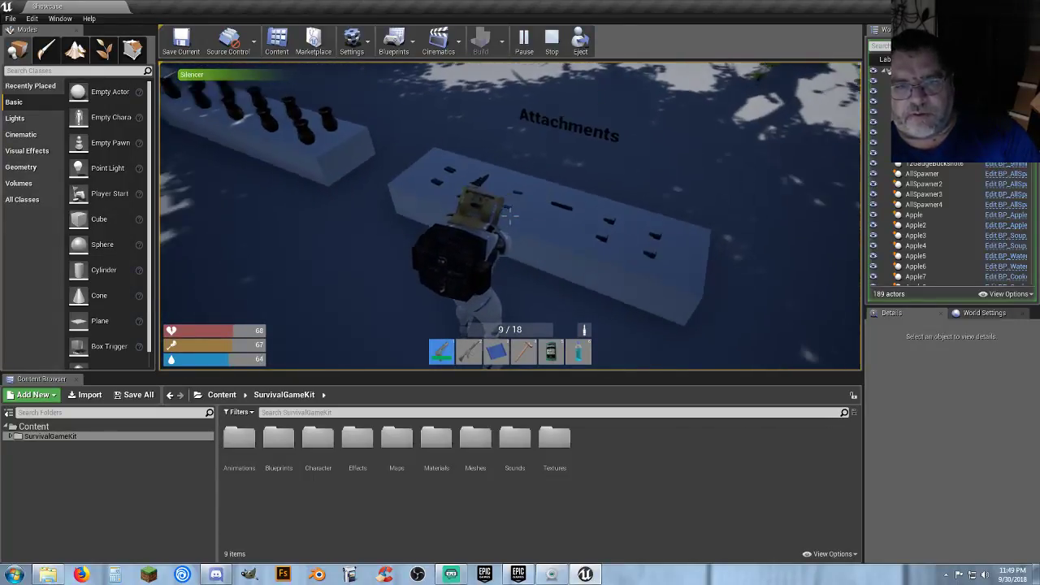
pyautogui.press('2')
pyautogui.press('w')
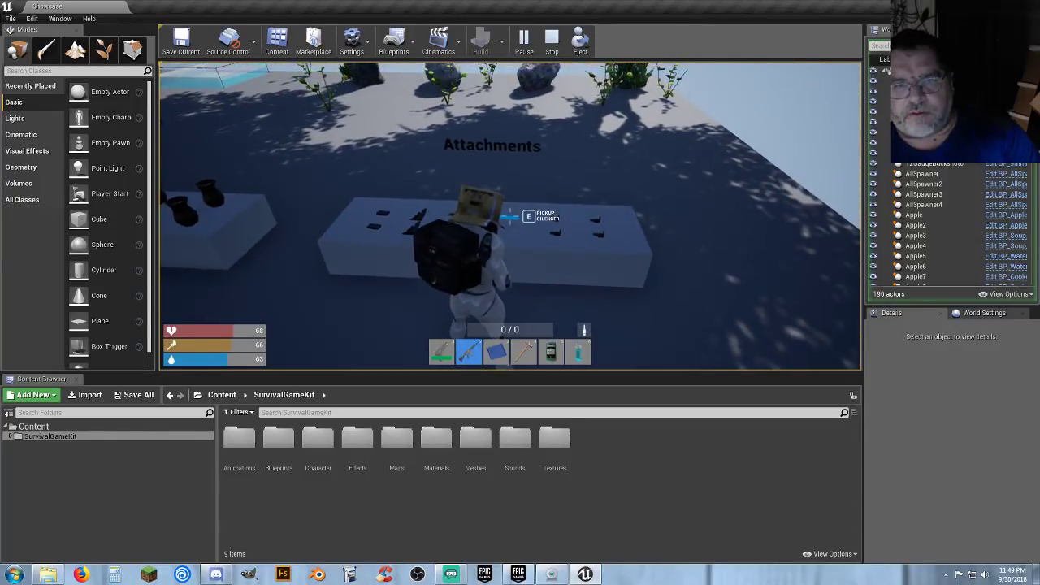
pyautogui.press('e')
pyautogui.press('e')
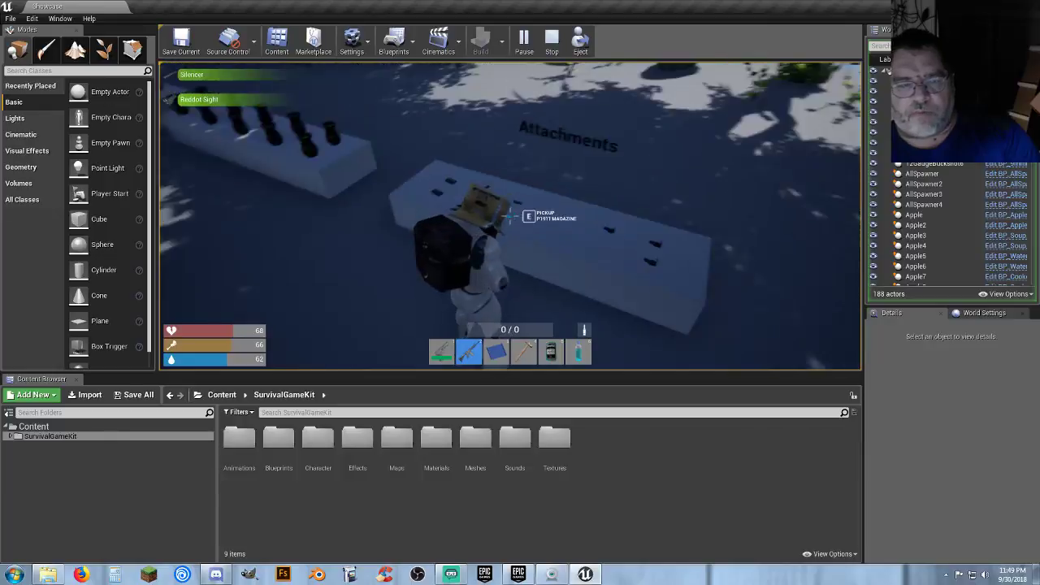
# - Unpack the remaining ammunition boxes, attach a Silencer and the Reddot Sight to the rifle, and holster and re-equip it
pyautogui.press('Tab')
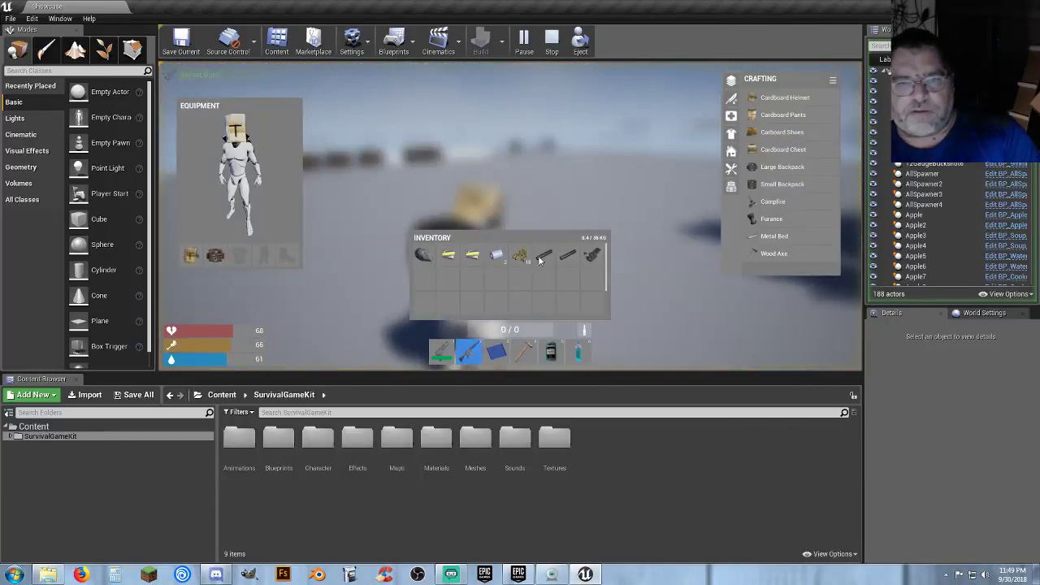
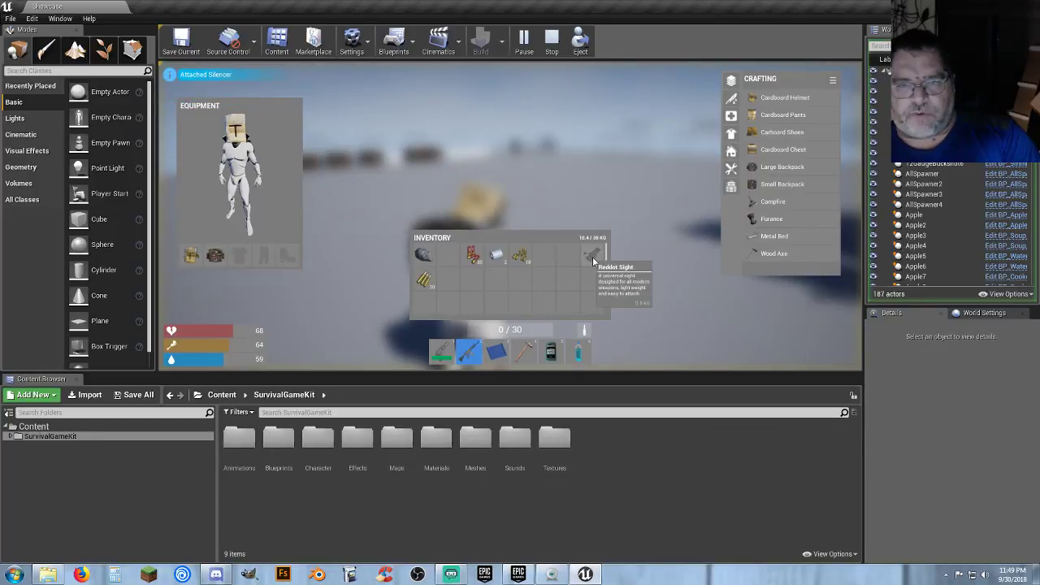
pyautogui.press('Tab')
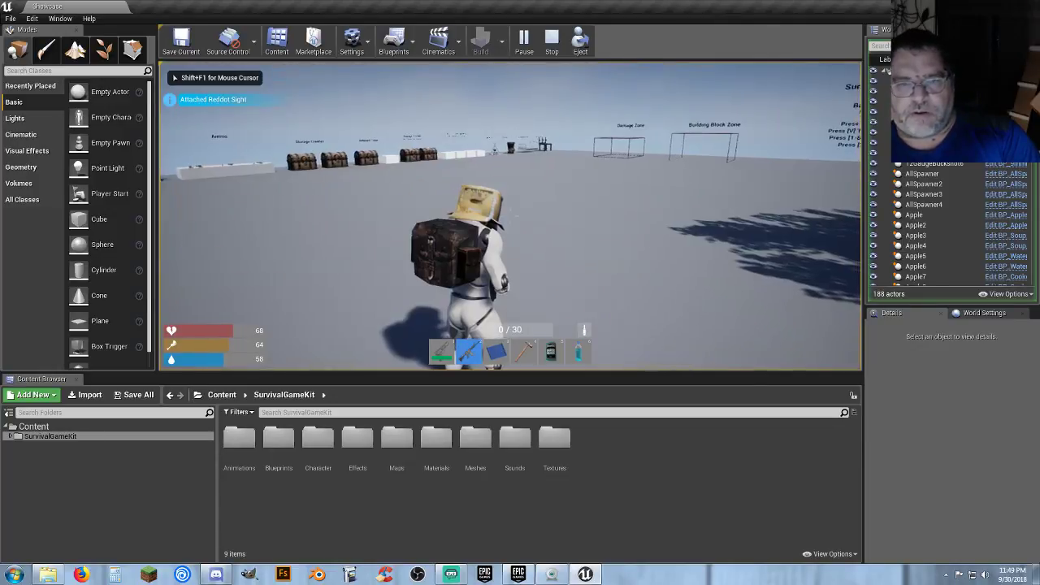
pyautogui.press('2')
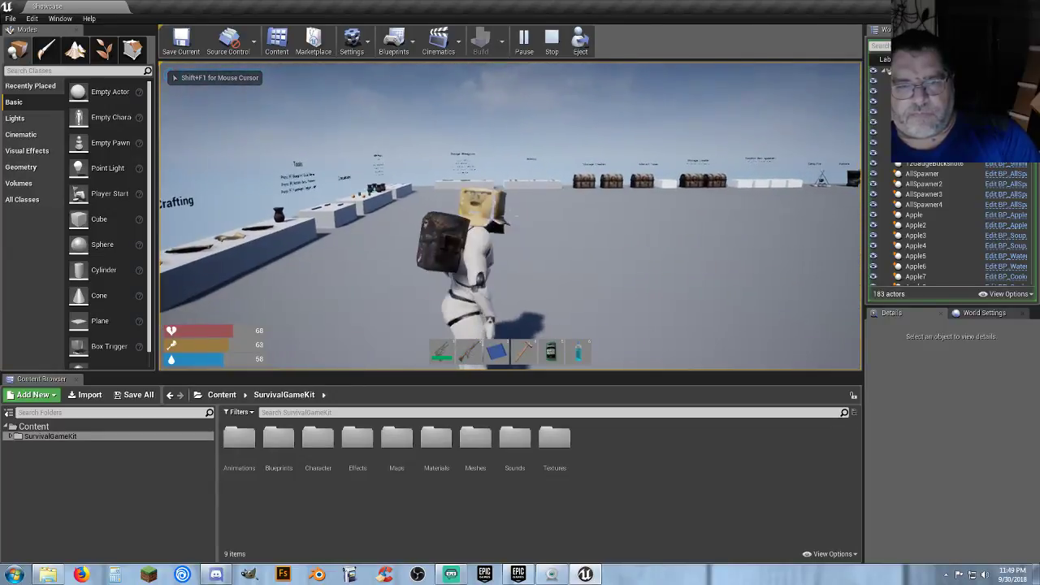
pyautogui.press('2')
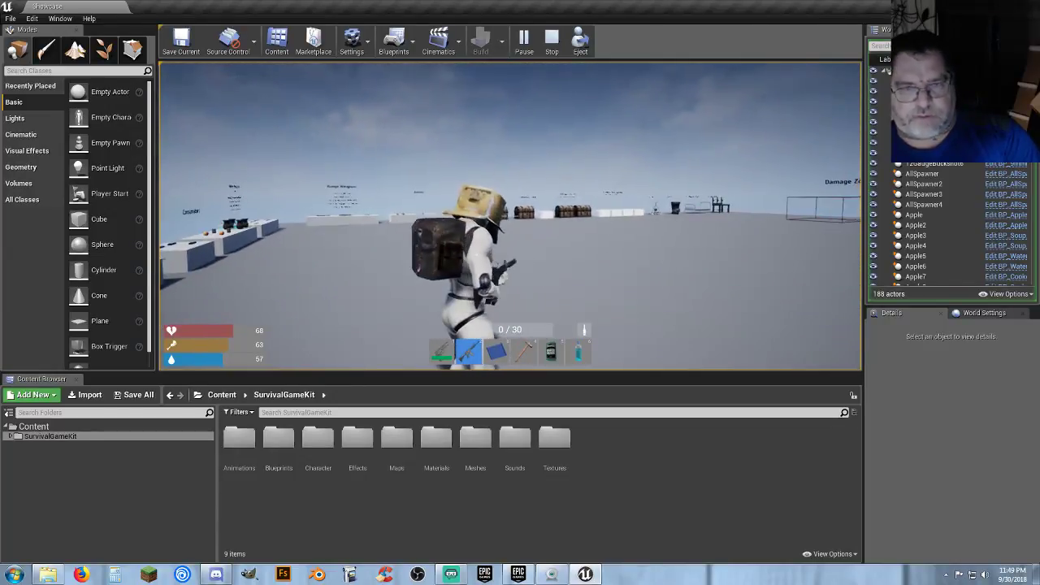
# - Aim the modified rifle in third person and through its red dot sight in first-person view
pyautogui.rightClick(510, 217)
pyautogui.rightClick(511, 216)
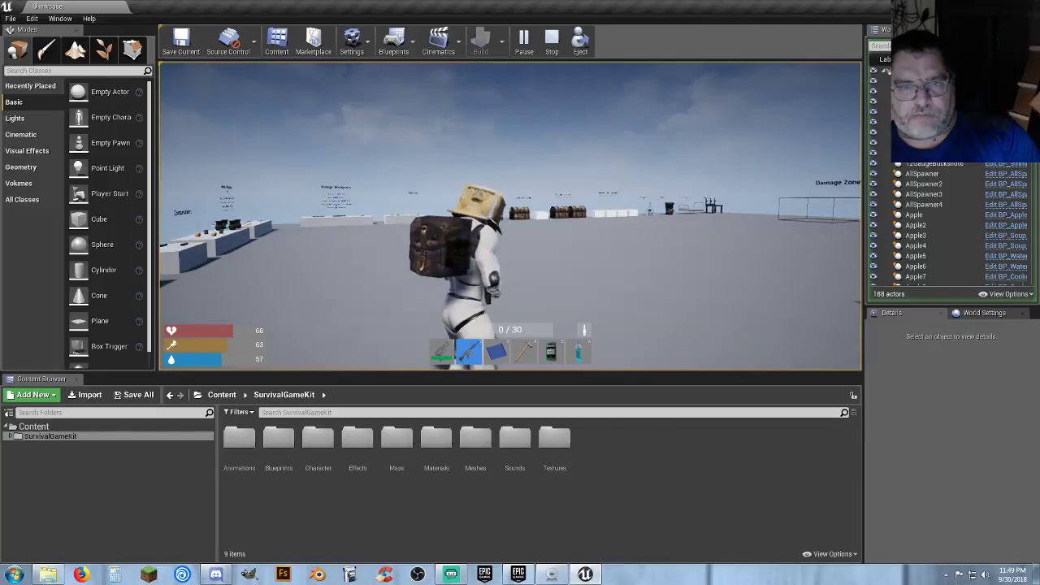
pyautogui.press('v')
pyautogui.rightClick(510, 217)
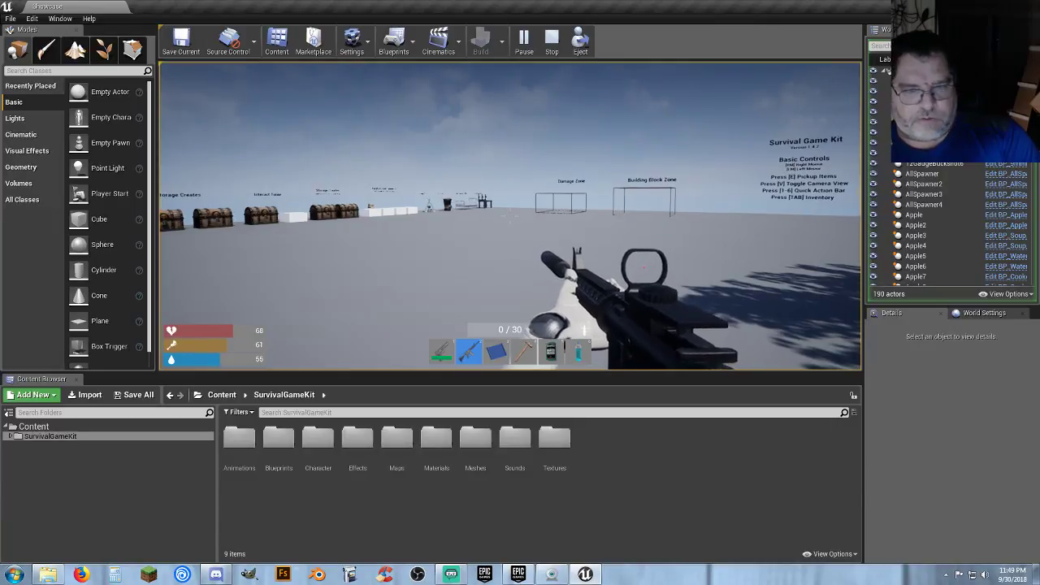
# - Reload the rifle and test-fire it in first-person view towards the Damage Zone
pyautogui.press('r')
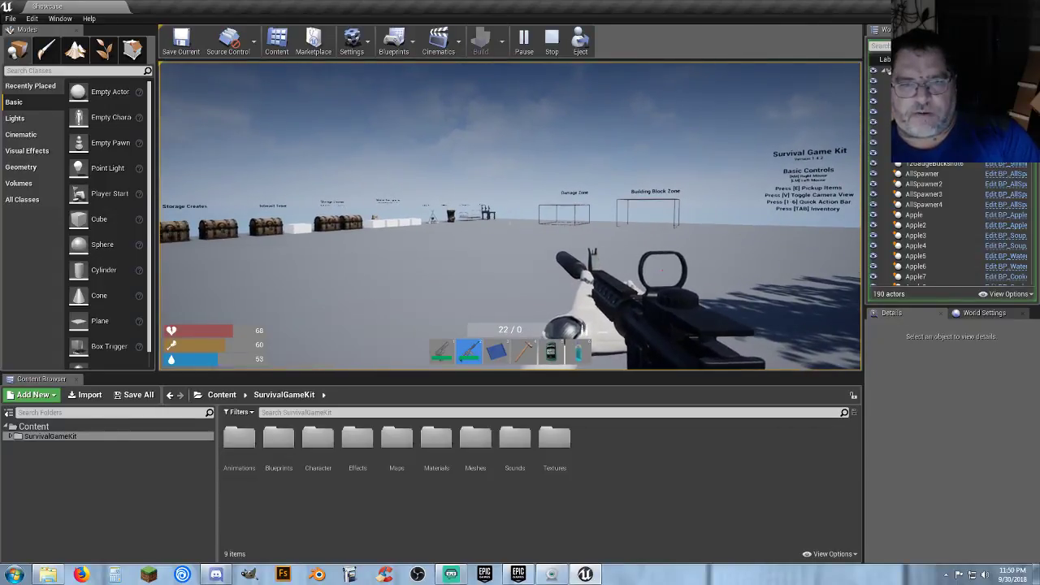
pyautogui.click(510, 216)
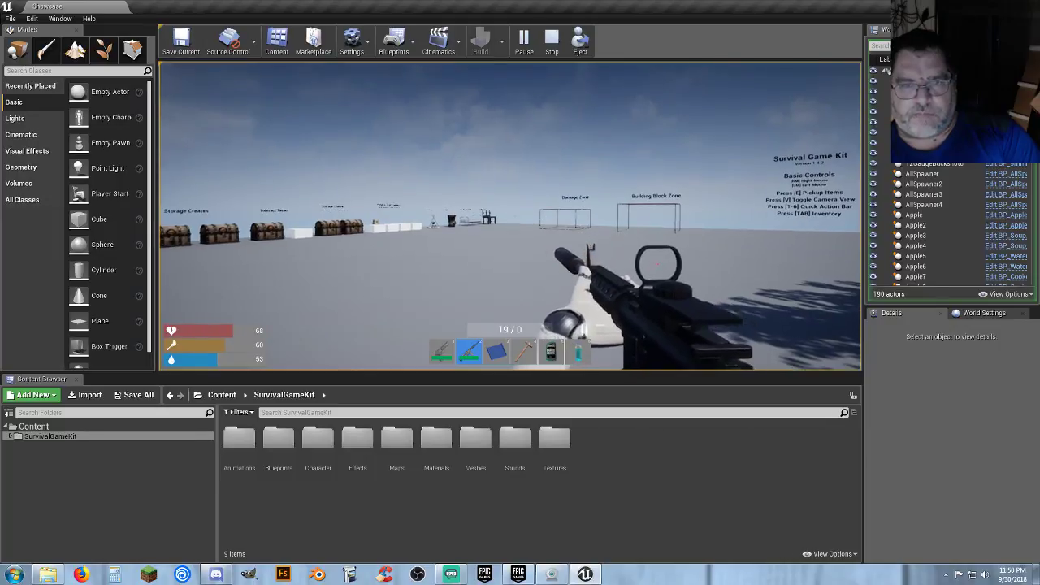
pyautogui.click(511, 216)
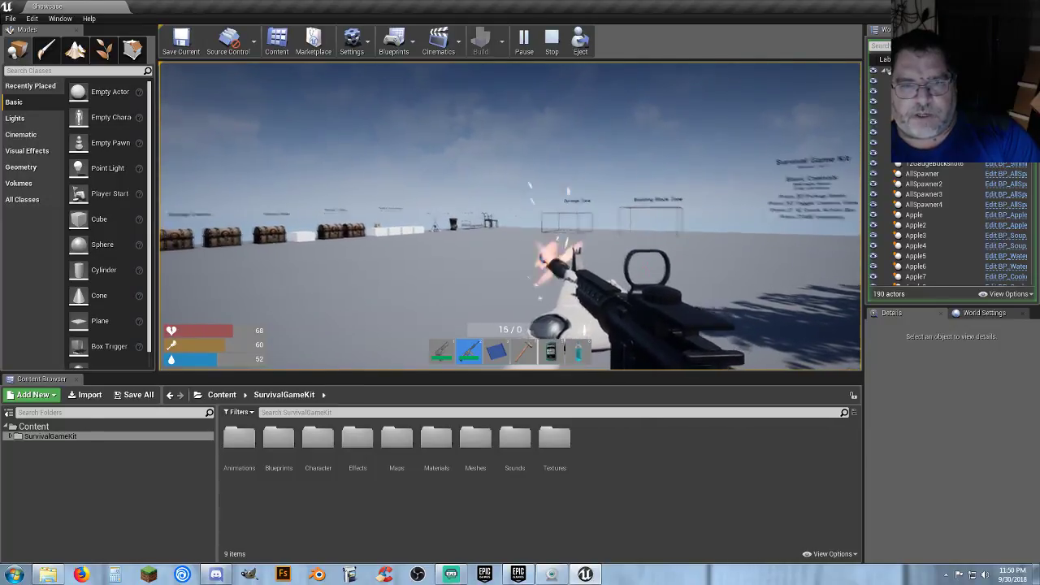
pyautogui.rightClick(510, 216)
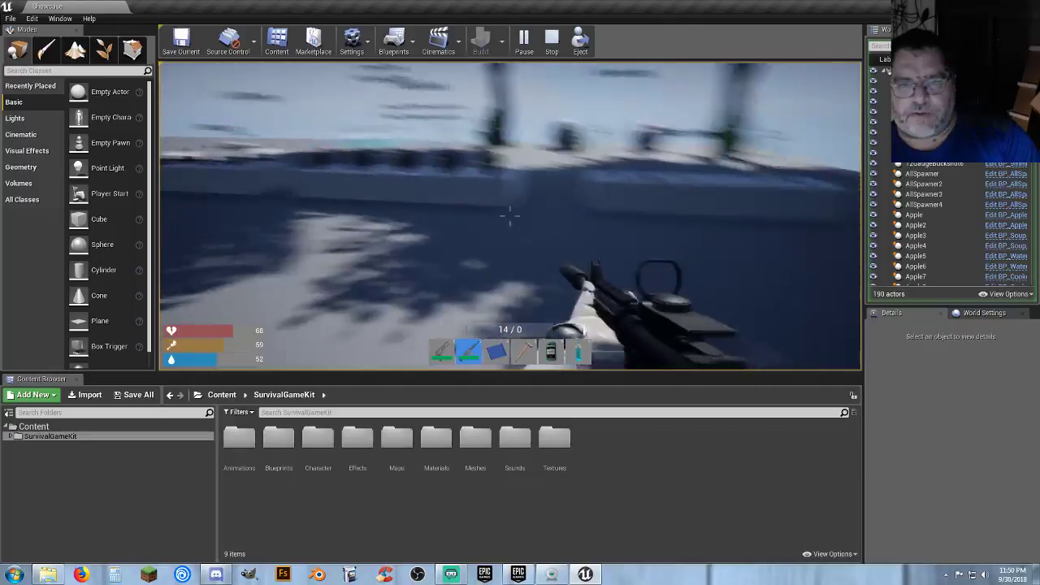
# - Collect items from the display tables, including two stacks of 99 Wood Logs from the Resources table
pyautogui.press('w')
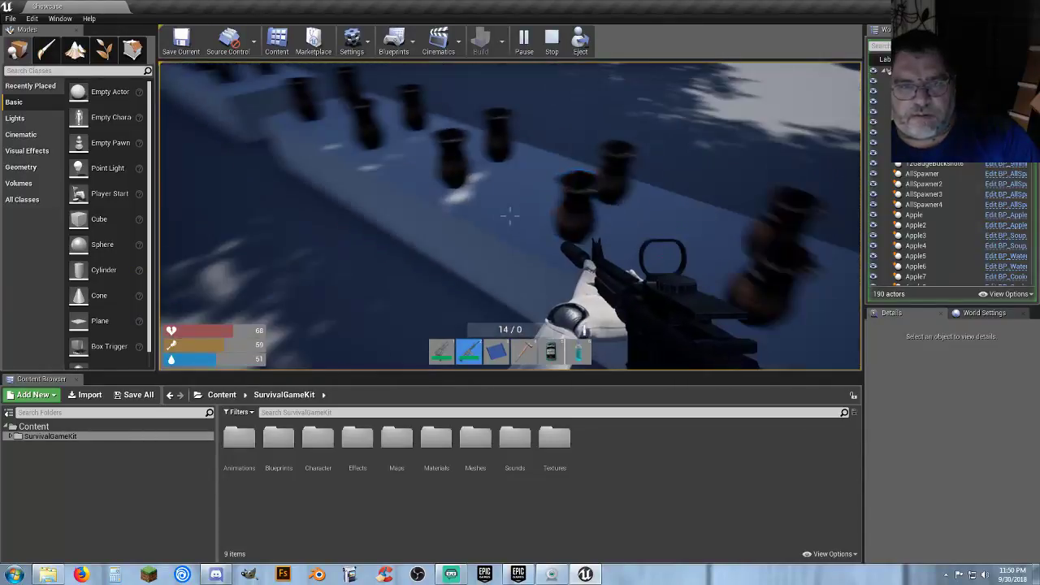
pyautogui.press('e')
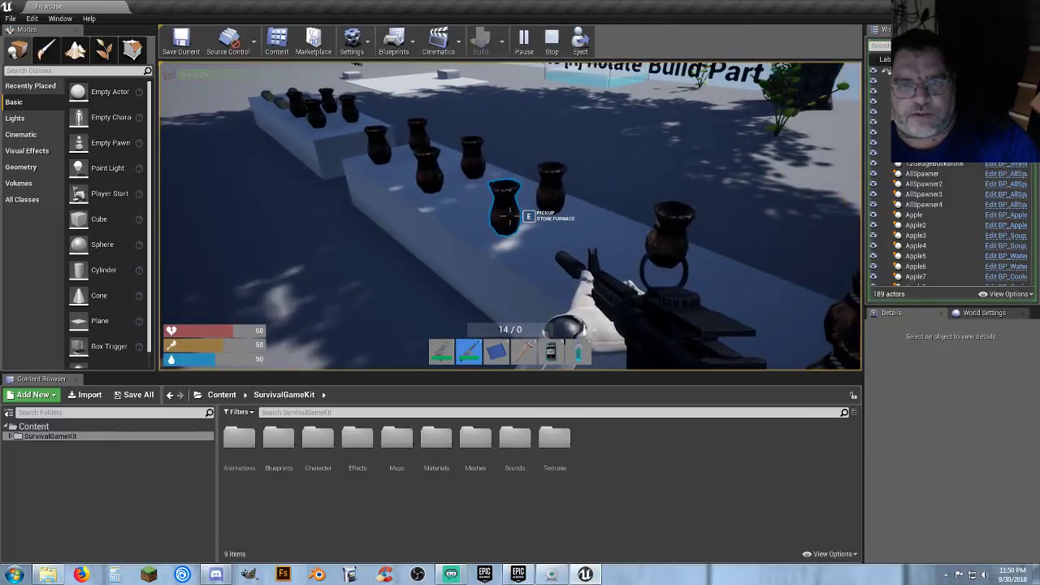
pyautogui.press('w')
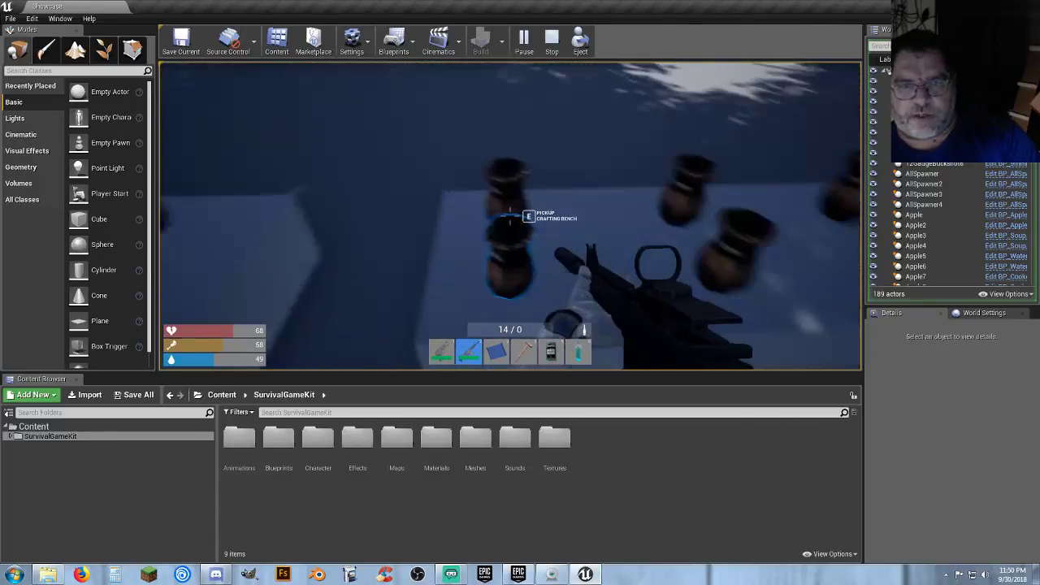
pyautogui.press('w')
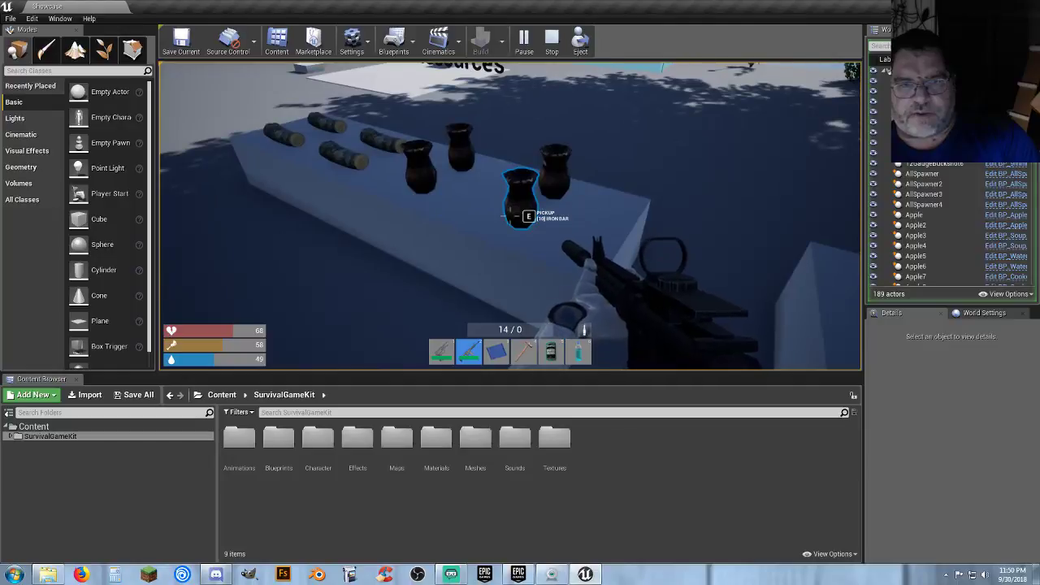
pyautogui.press('w')
pyautogui.press('e')
pyautogui.press('e')
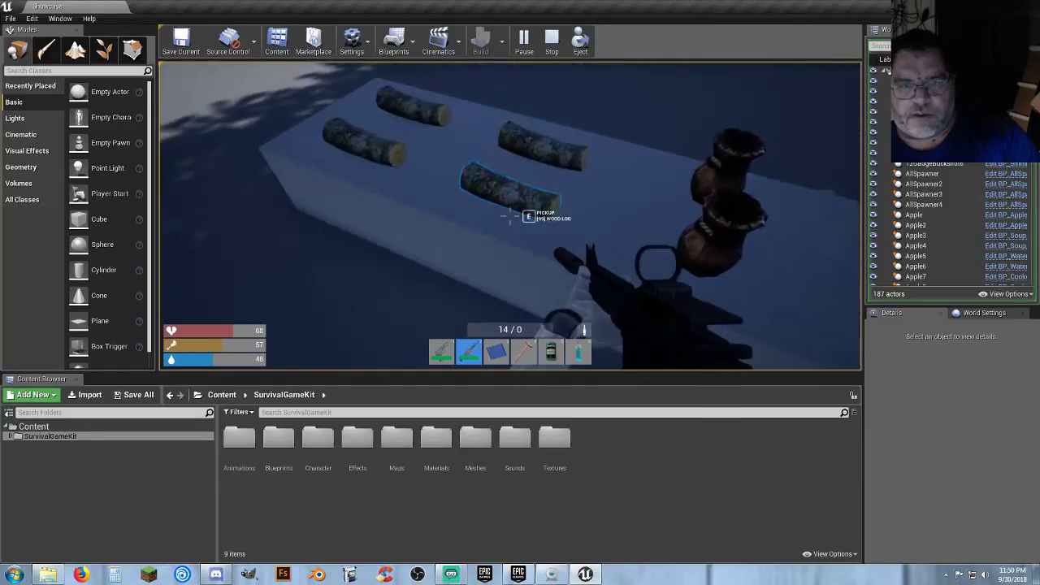
pyautogui.press('e')
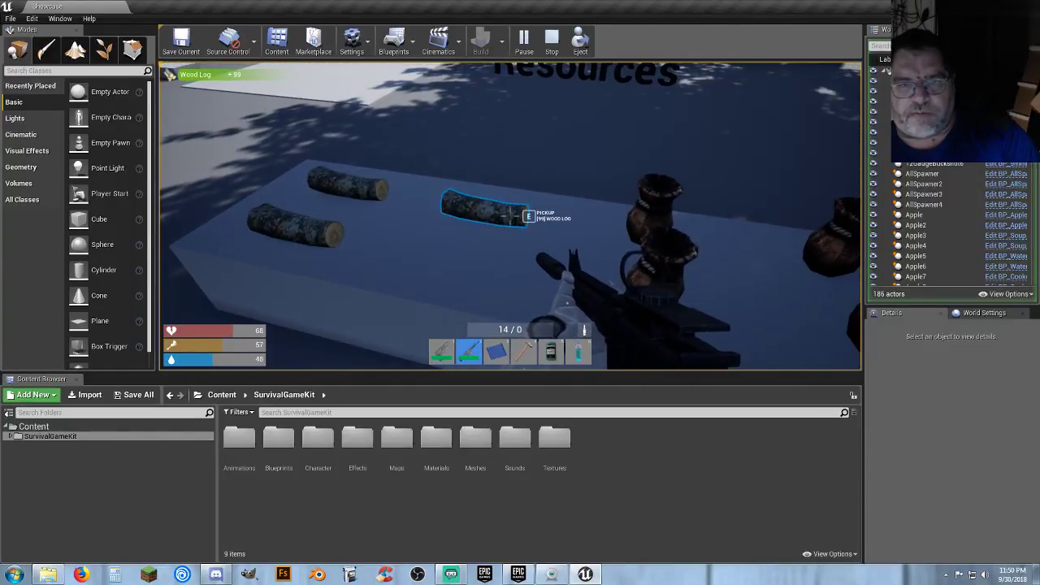
pyautogui.press('e')
# - Equip the building blueprint from the third quick slot and place three adjoining Wooden Foundations on the open ground
pyautogui.press('3')
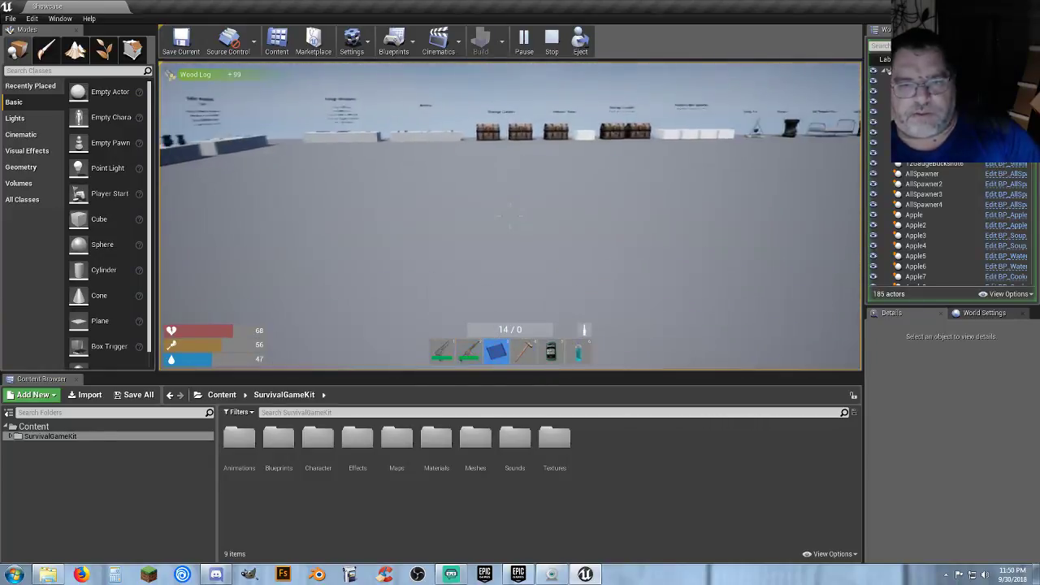
pyautogui.press('w')
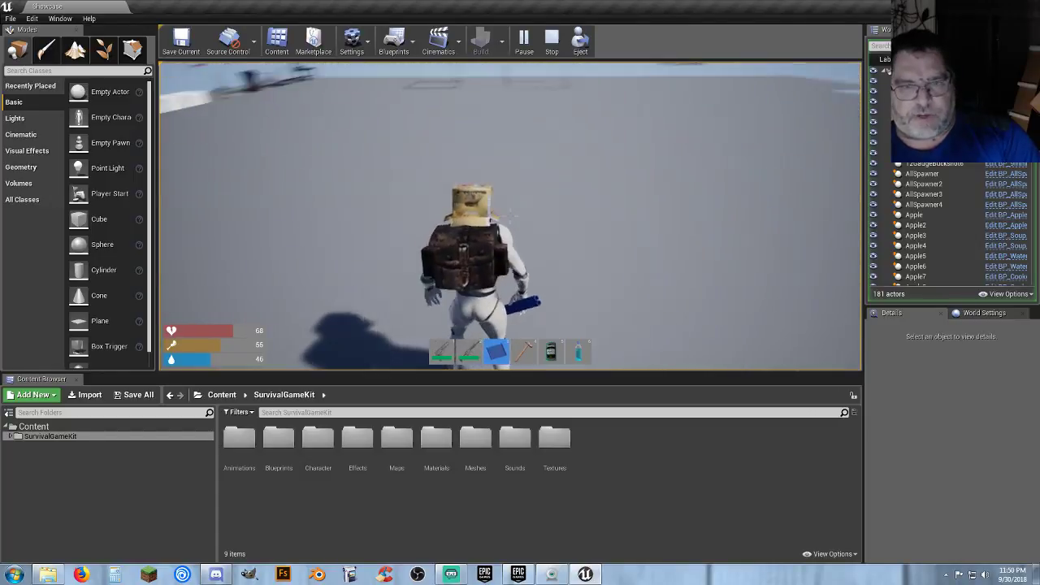
pyautogui.rightClick(511, 215)
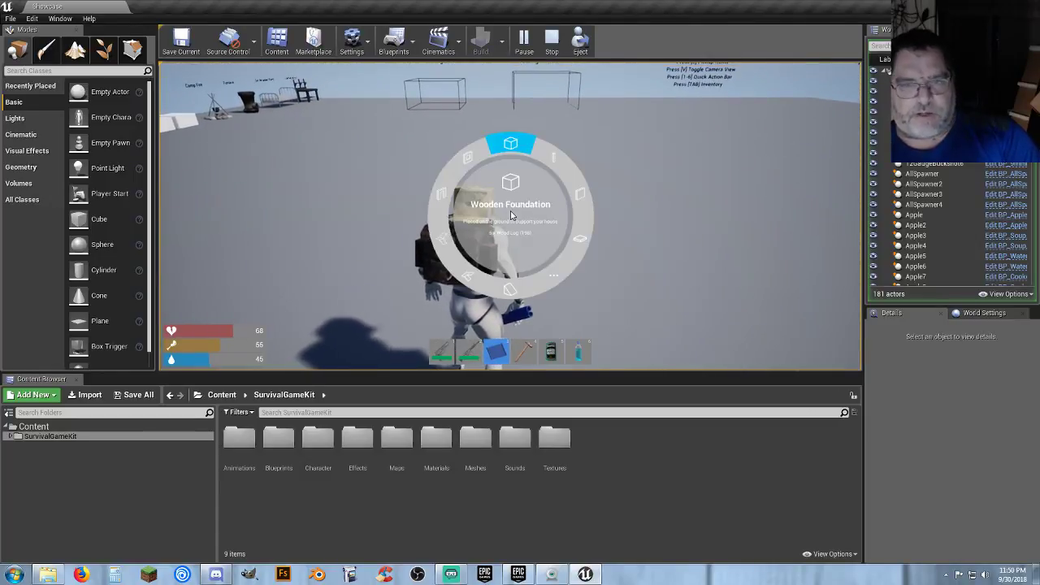
pyautogui.click(511, 144)
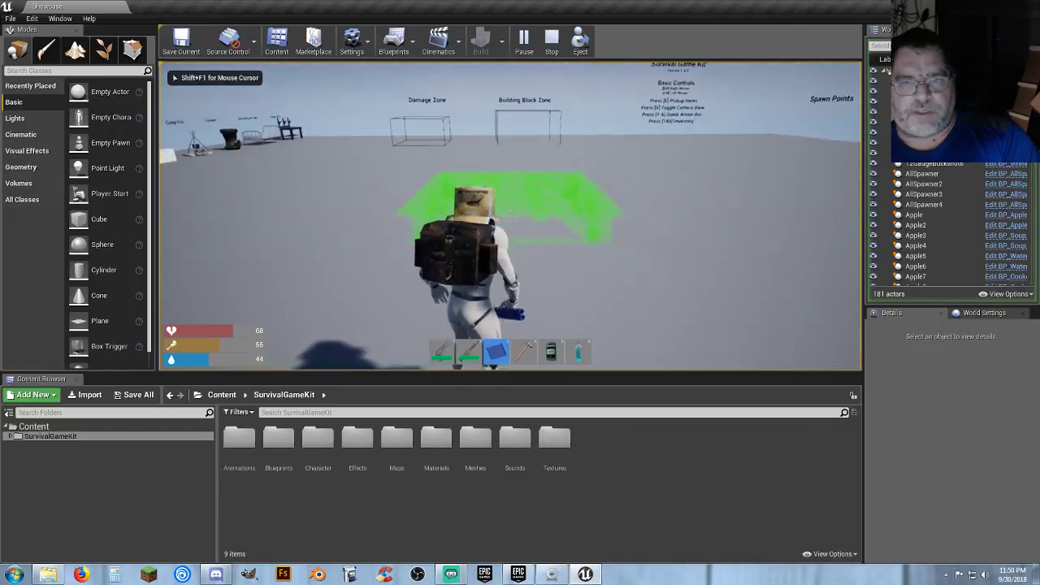
pyautogui.click(511, 215)
pyautogui.press('d')
pyautogui.click(511, 216)
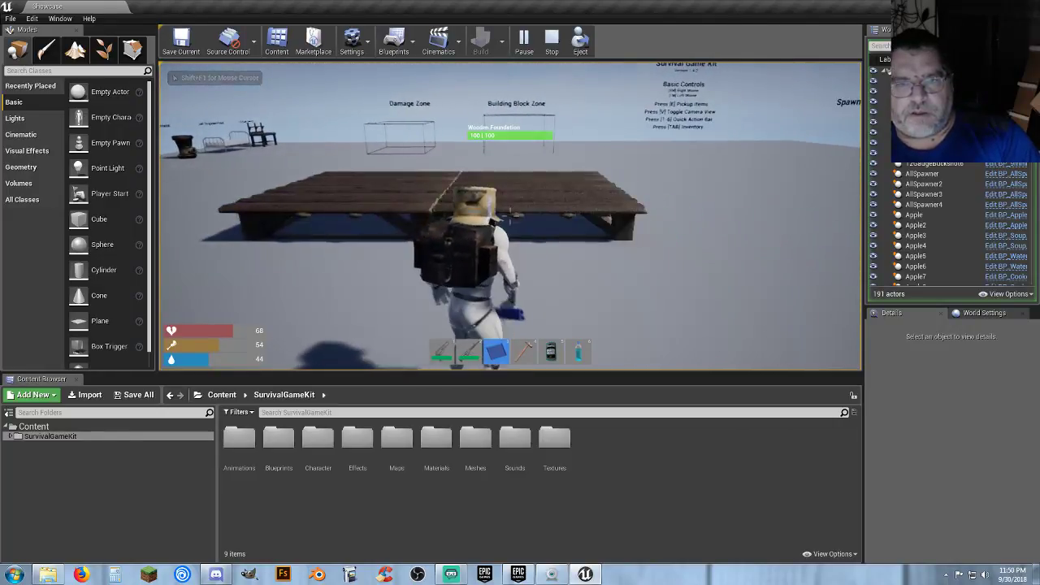
pyautogui.click(510, 215)
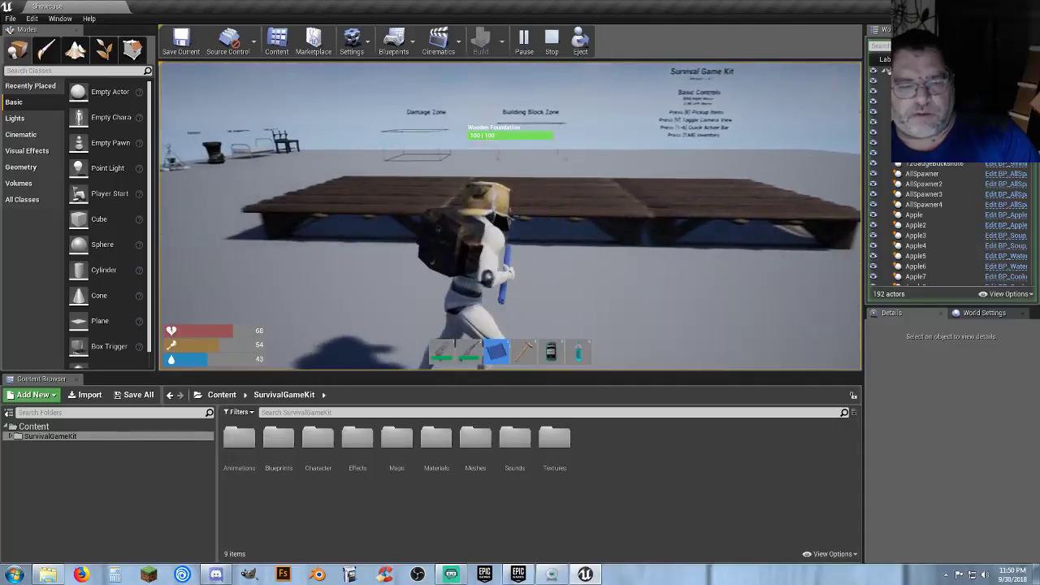
# - Build the front wall from a Wooden Doorframe on the middle foundation, flanked by a Wooden Window Frame and a Wooden Wall
pyautogui.rightClick(510, 214)
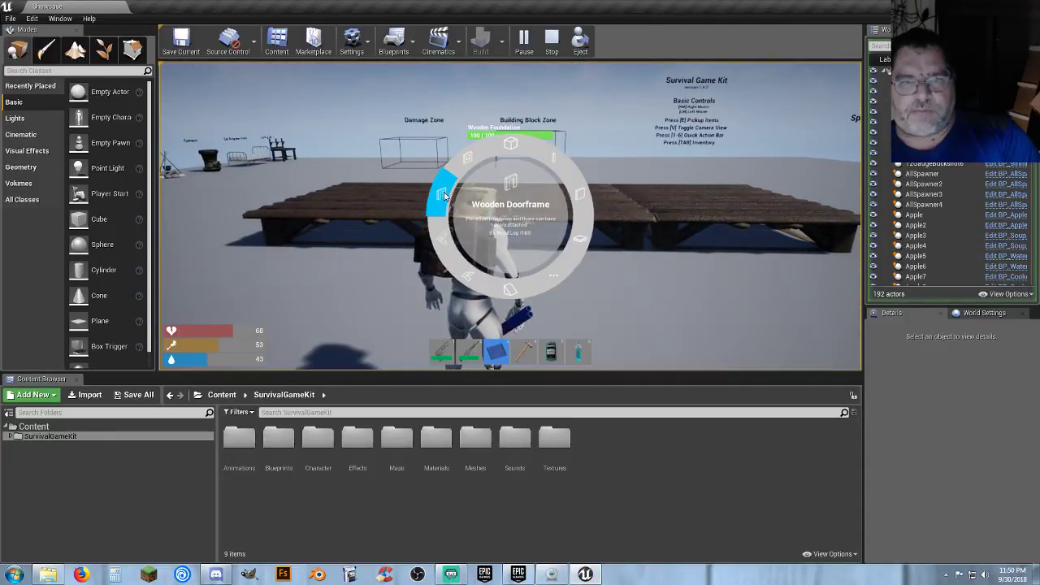
pyautogui.click(445, 196)
pyautogui.click(510, 215)
pyautogui.rightClick(511, 215)
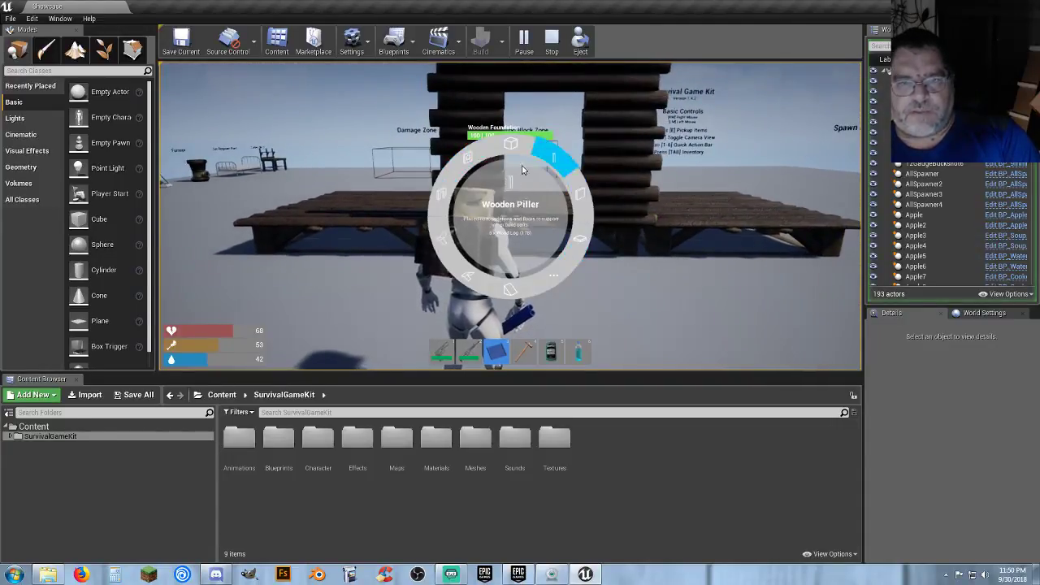
pyautogui.click(467, 160)
pyautogui.click(510, 216)
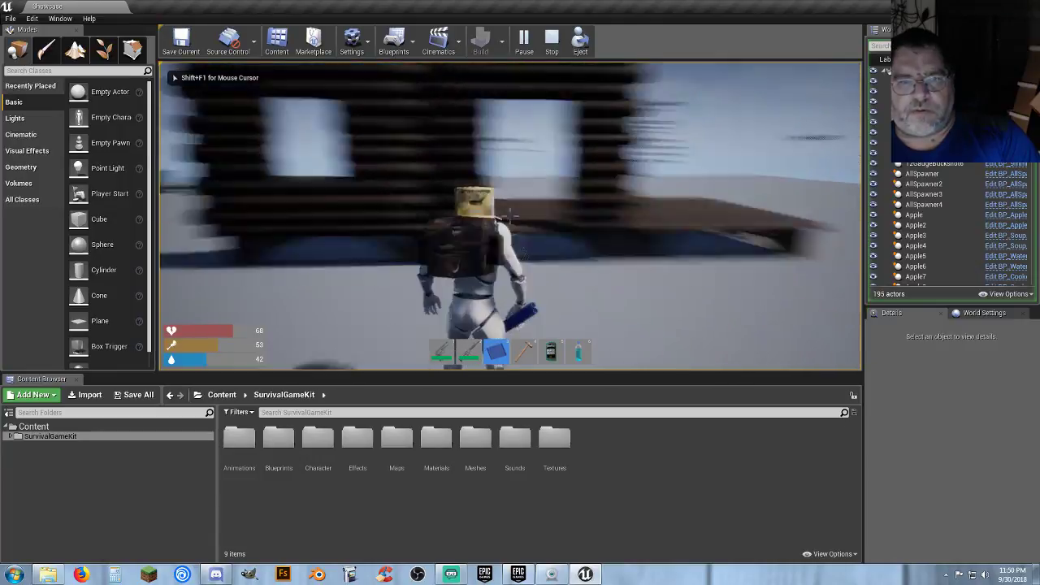
pyautogui.rightClick(510, 214)
pyautogui.click(582, 195)
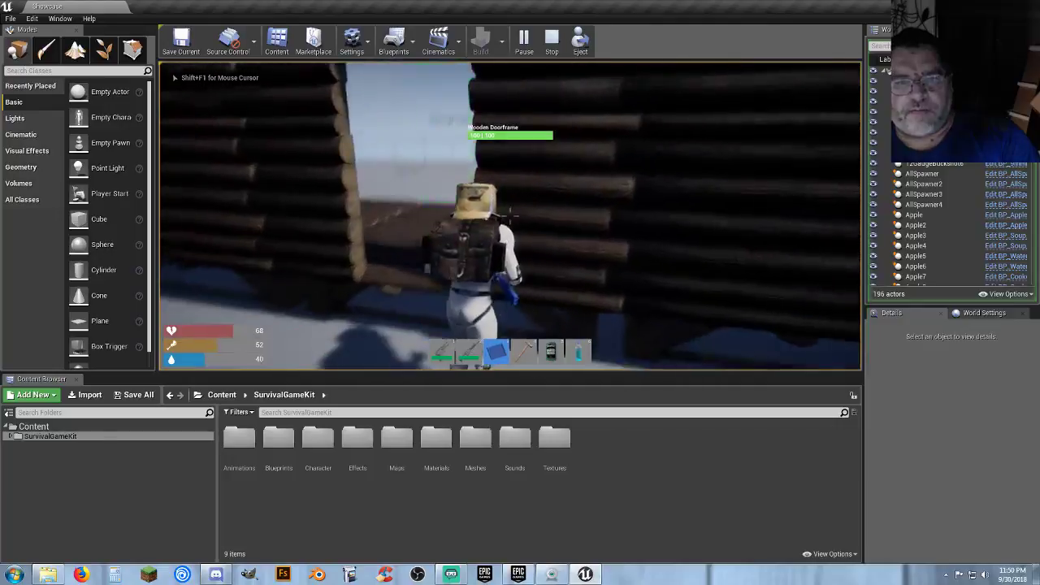
# - Place wooden foundation stairs in front of the doorframe and fit a Wooden Door in it
pyautogui.press('s')
pyautogui.rightClick(510, 216)
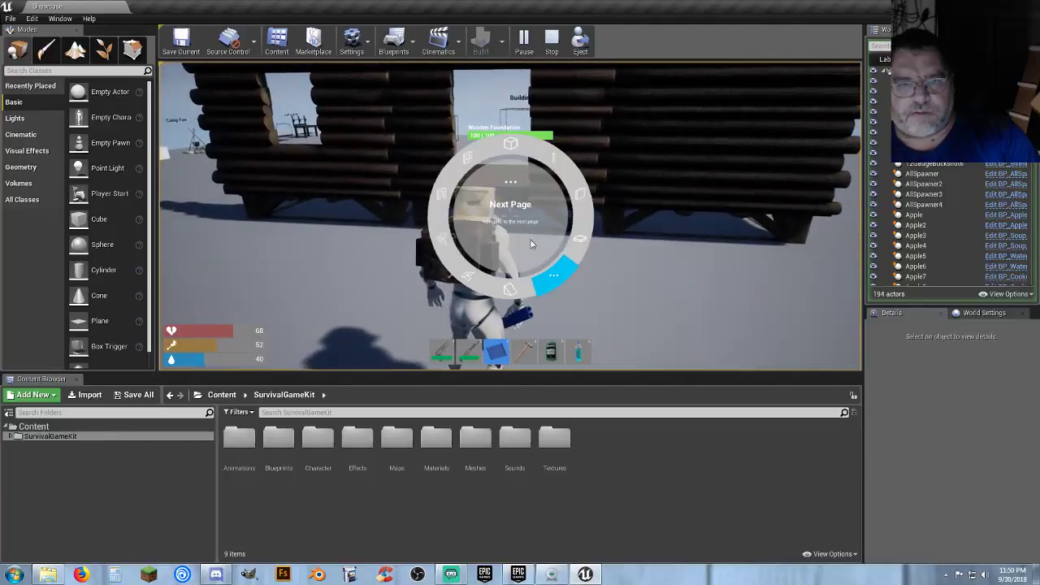
pyautogui.click(511, 286)
pyautogui.press('q')
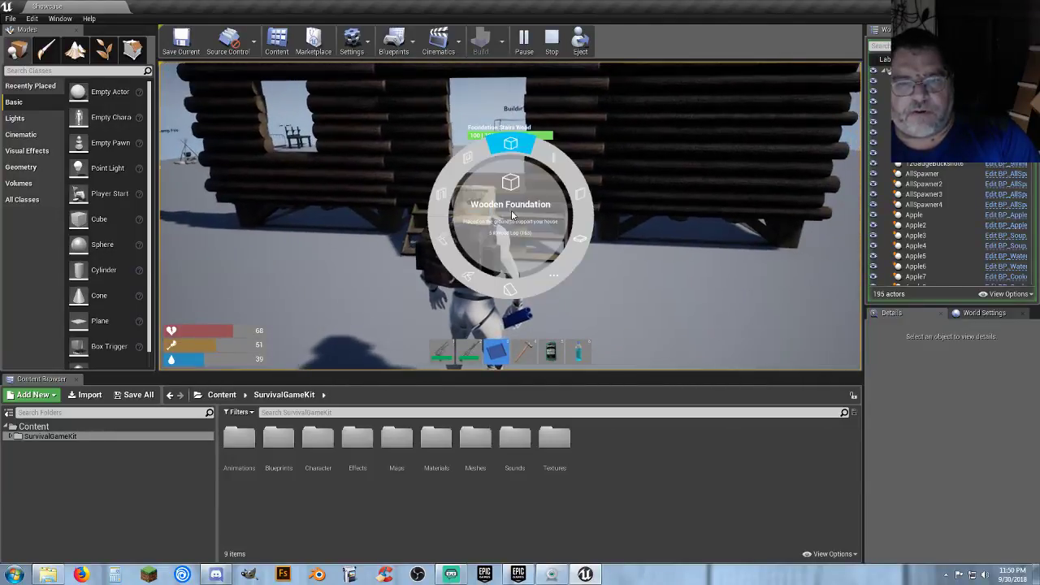
pyautogui.click(477, 156)
pyautogui.click(510, 216)
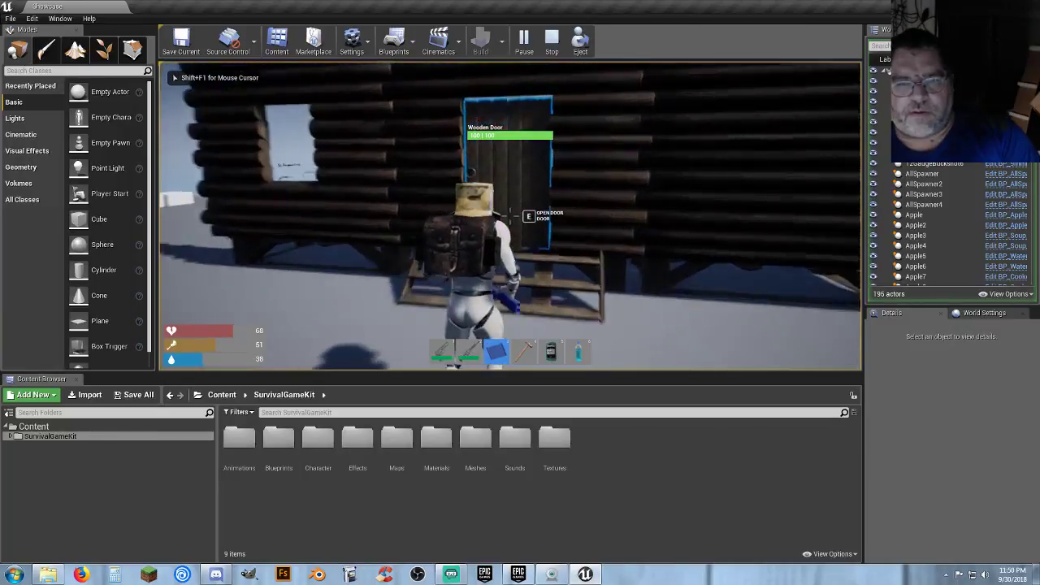
# - Open the wooden door, walk through onto the foundations and close it from the inside
pyautogui.press('e')
pyautogui.press('w')
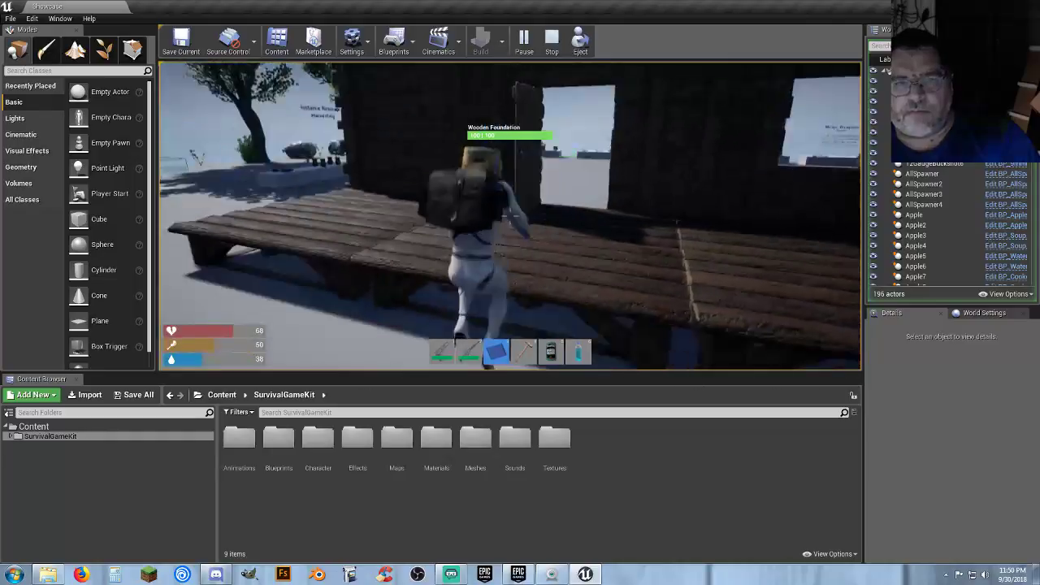
pyautogui.press('w')
pyautogui.press('e')
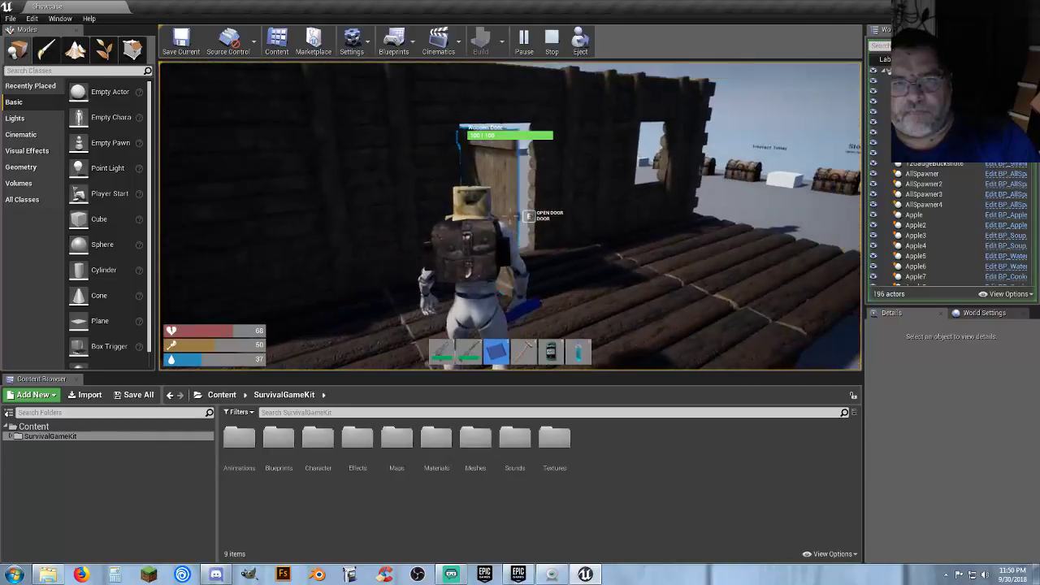
# - Place L-shaped wooden stairs on the foundation behind the window frame
pyautogui.press('w')
pyautogui.rightClick(512, 216)
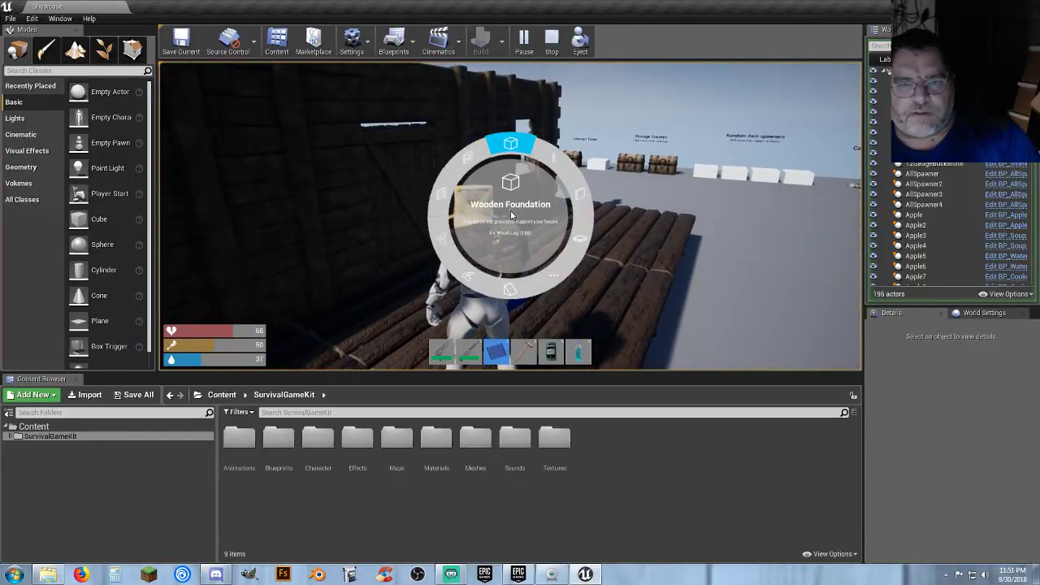
pyautogui.click(439, 243)
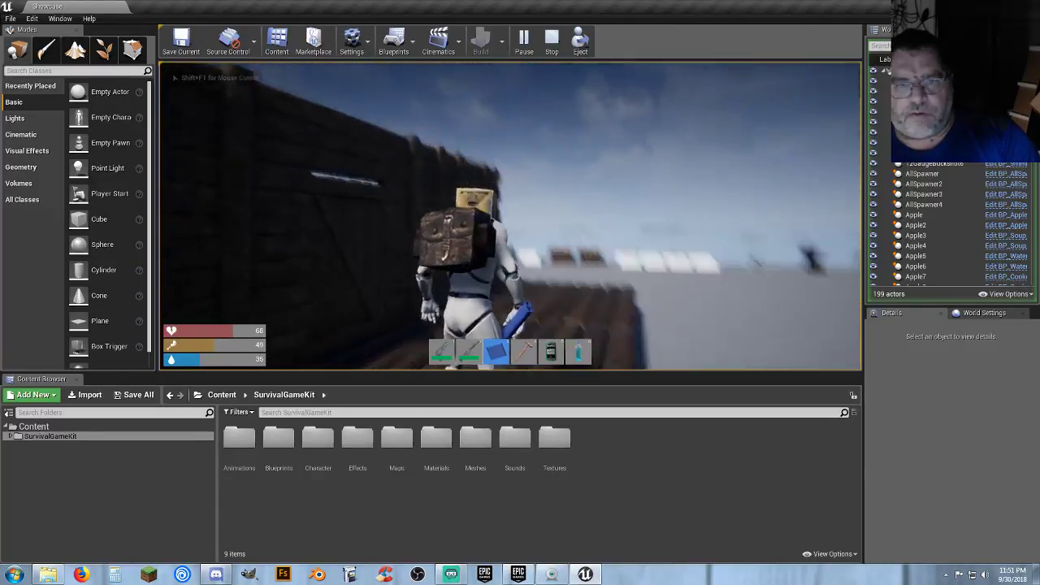
pyautogui.press('d')
pyautogui.press('d')
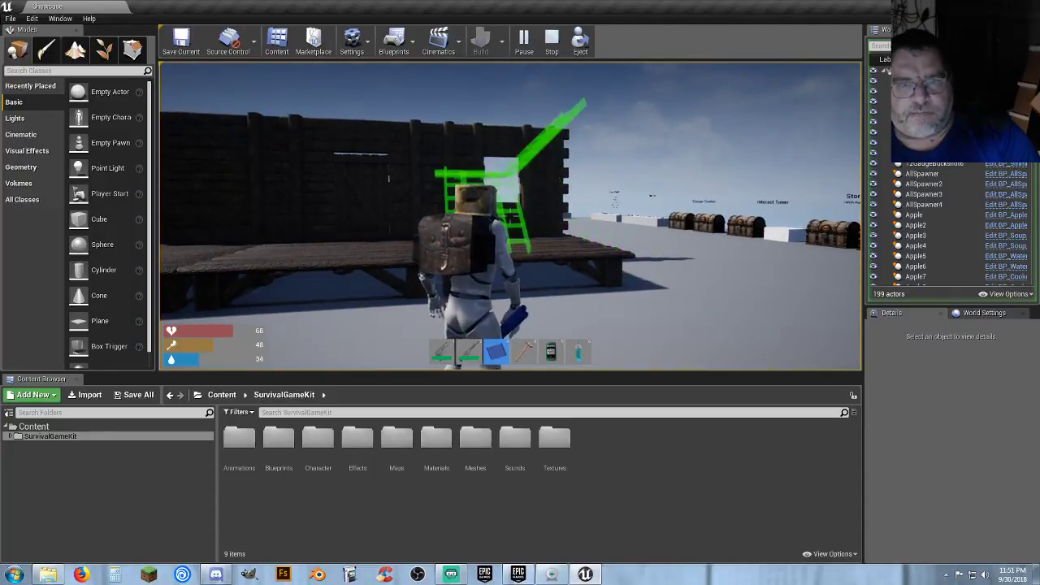
pyautogui.click(510, 212)
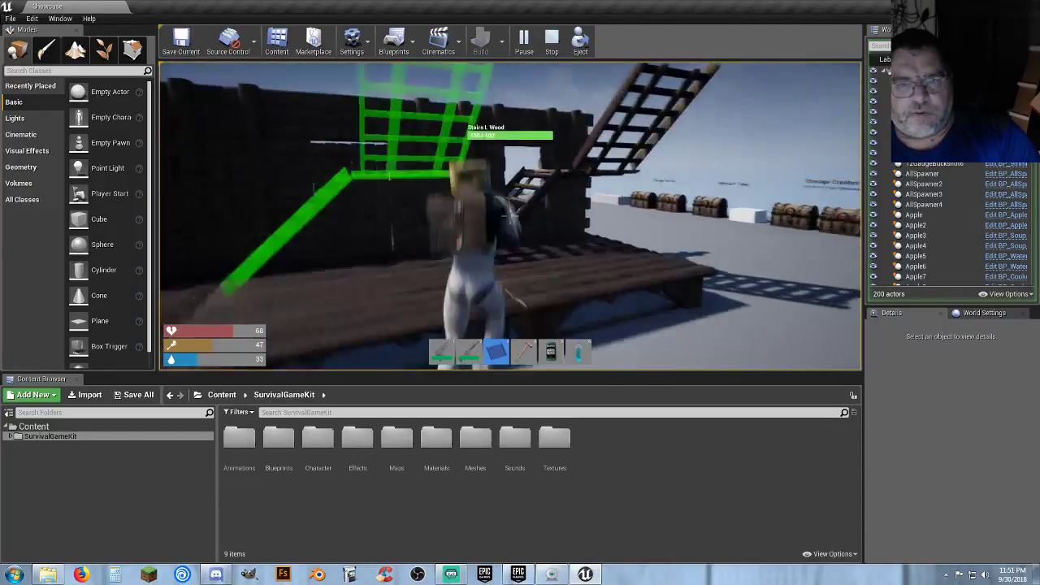
# - Climb the L-shaped stairs and place Wooden Floors at the upper level along the top of the front wall
pyautogui.rightClick(511, 215)
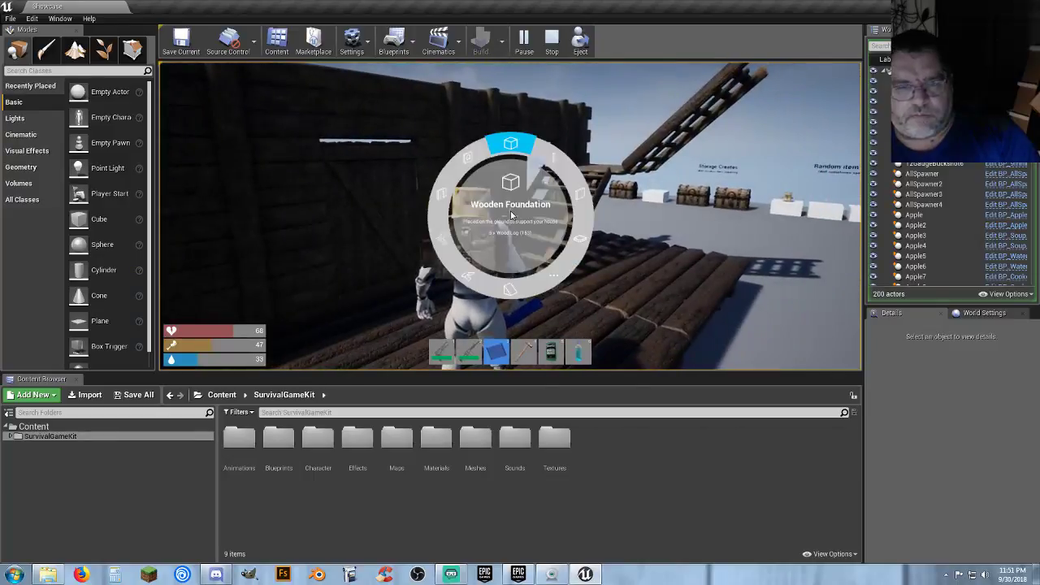
pyautogui.click(576, 233)
pyautogui.press('w')
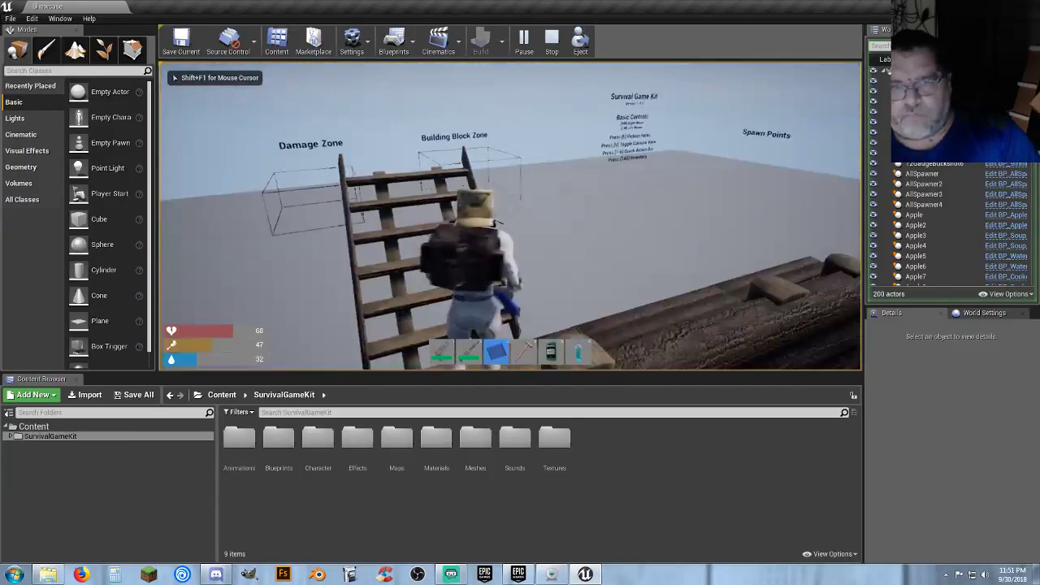
pyautogui.press('w')
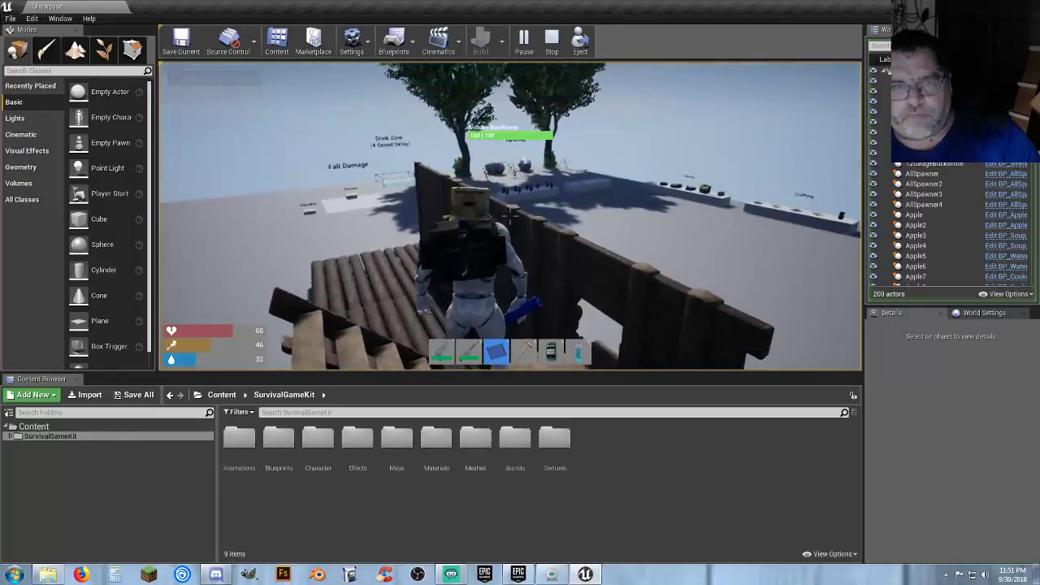
pyautogui.click(511, 216)
pyautogui.press('w')
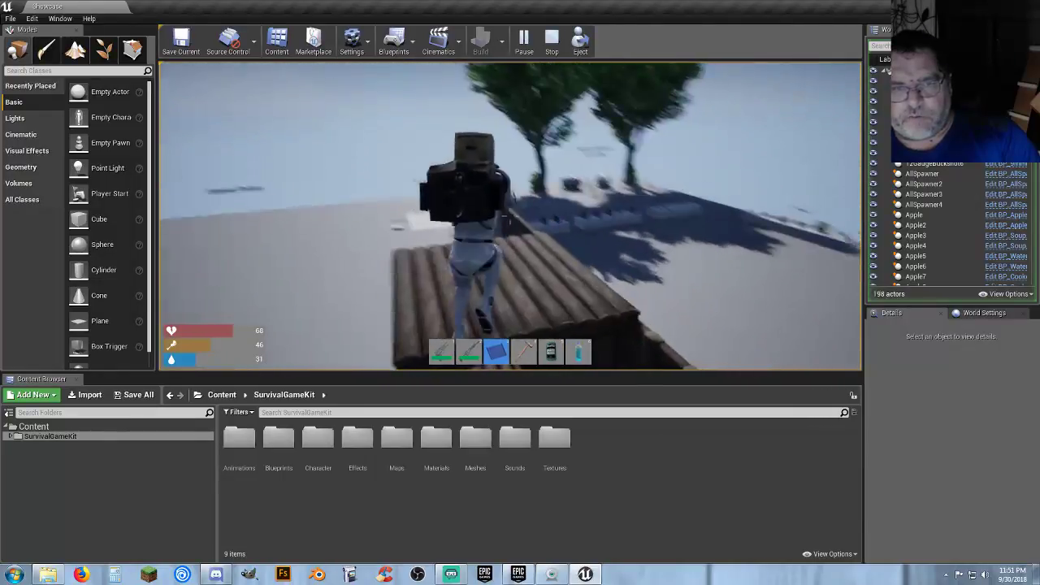
pyautogui.press('w')
pyautogui.press('w')
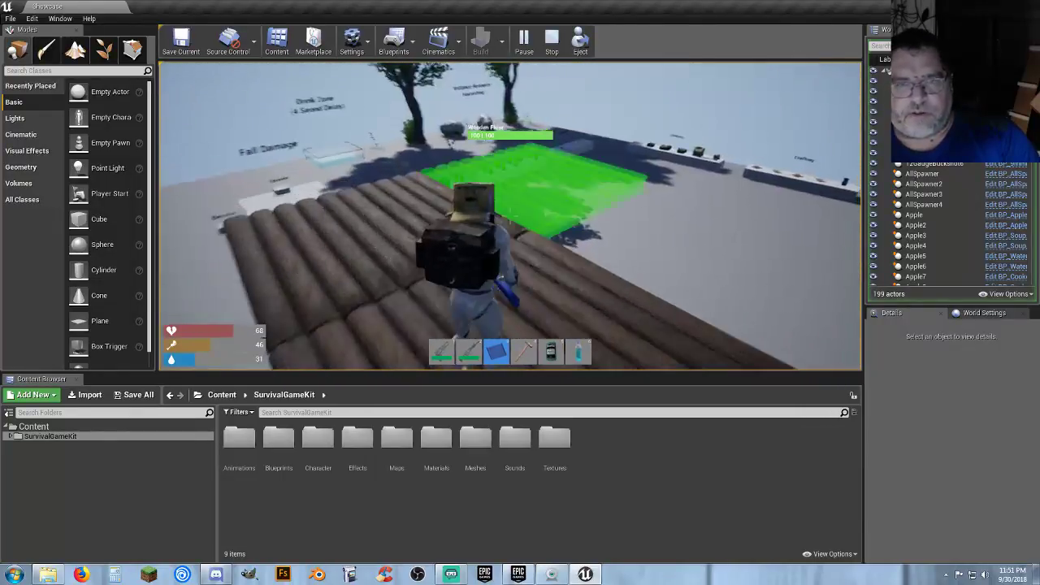
# - Get down from the building, equip the hammer from the fourth quick slot and try to upgrade the Wooden Window Frame
pyautogui.press('w')
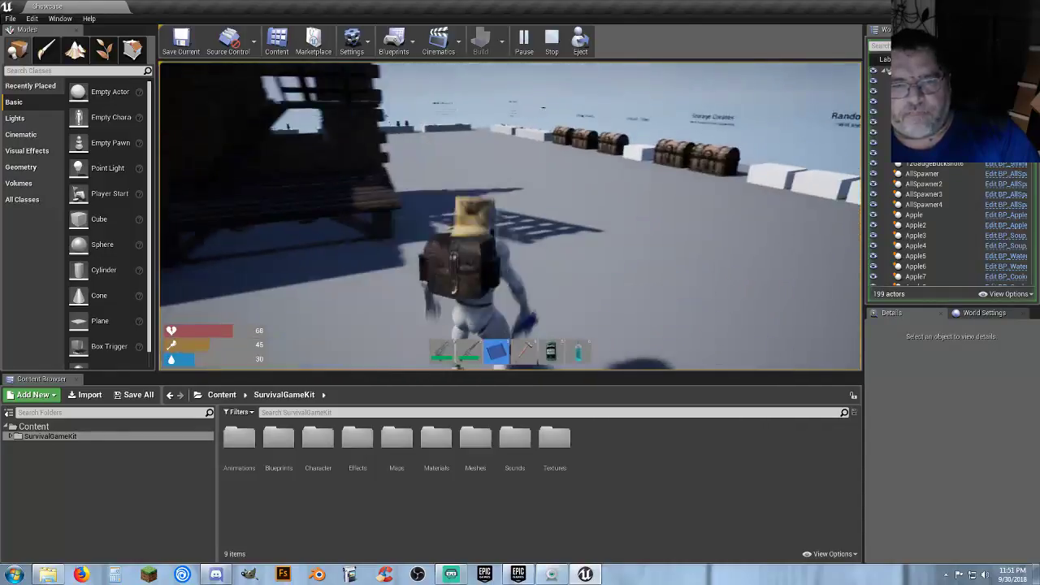
pyautogui.press('4')
pyautogui.press('w')
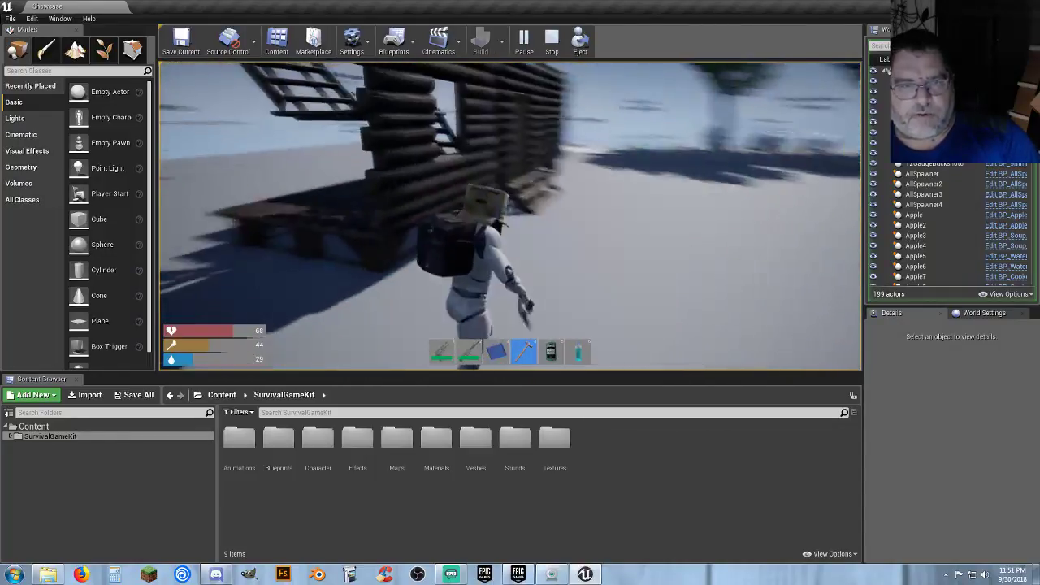
pyautogui.rightClick(510, 215)
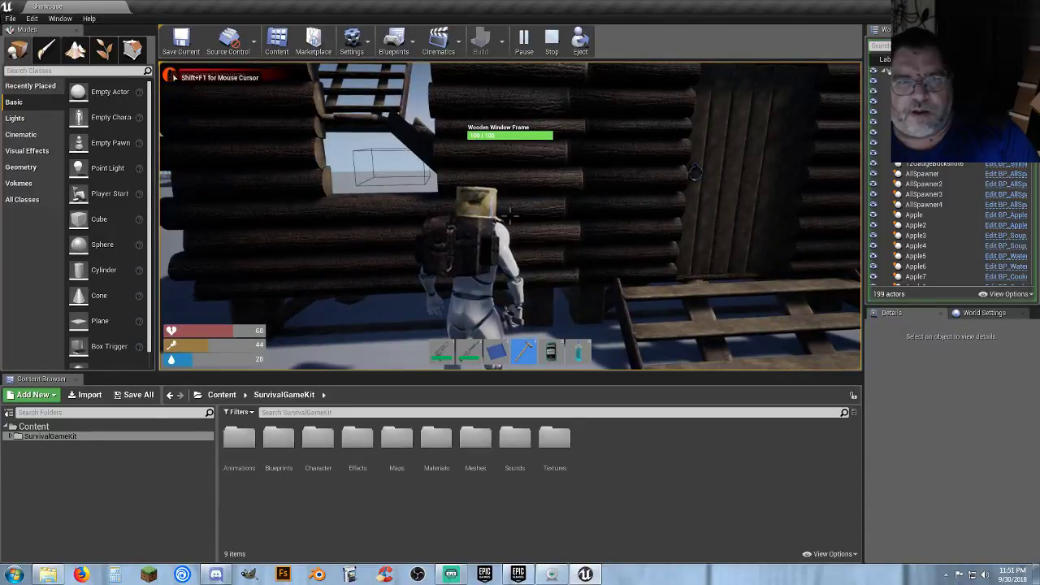
pyautogui.click(446, 259)
# - Collect Stone from the Resources table and return to the front Wooden Wall with the hammer equipped
pyautogui.press('w')
pyautogui.press('w')
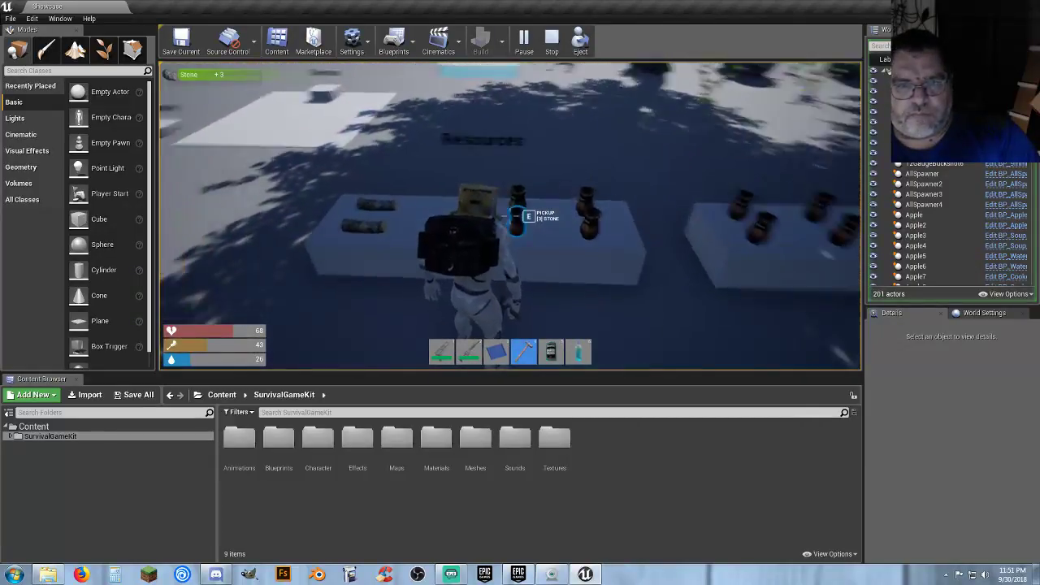
pyautogui.press('w')
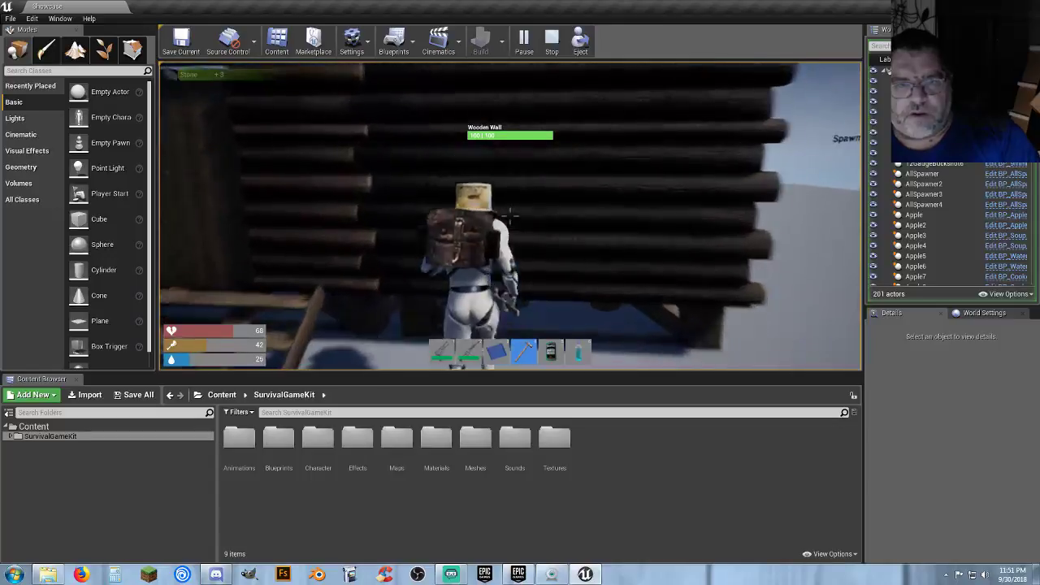
# - Upgrade the front Wooden Wall, the doorframe and the Wooden Window Frame to stone with the hammer
pyautogui.press('w')
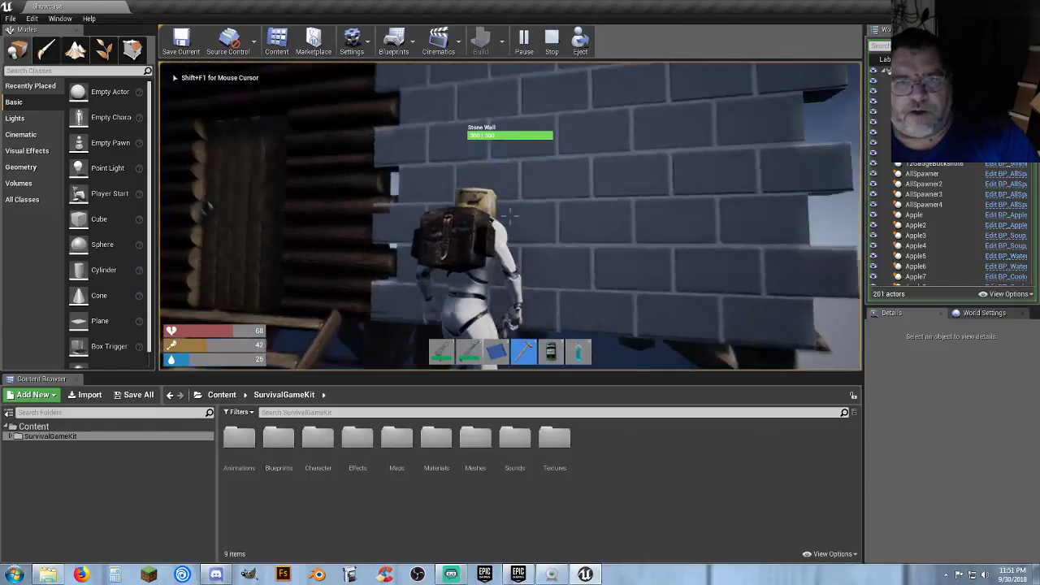
pyautogui.rightClick(511, 217)
pyautogui.click(528, 152)
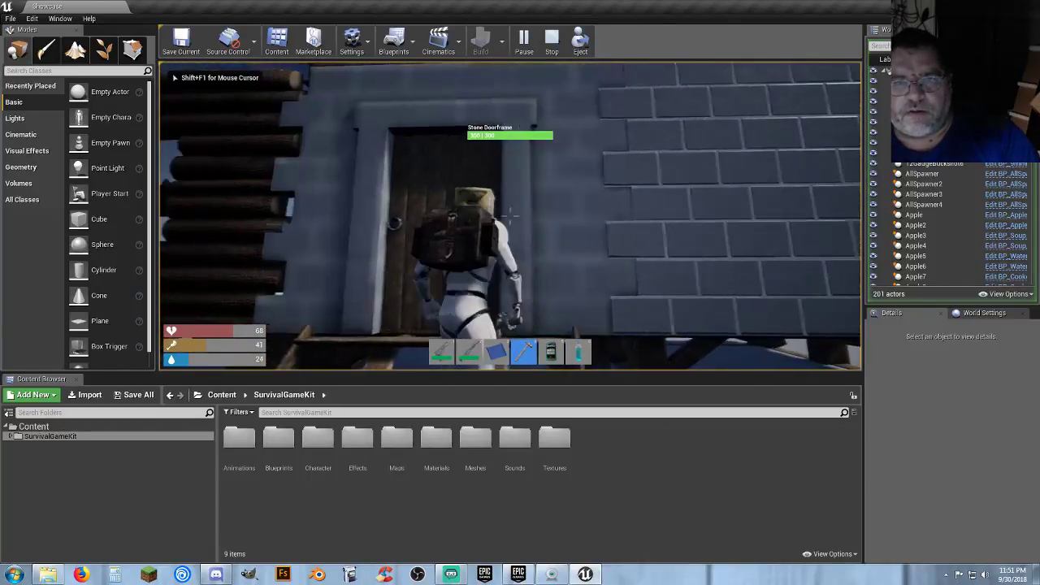
pyautogui.press('e')
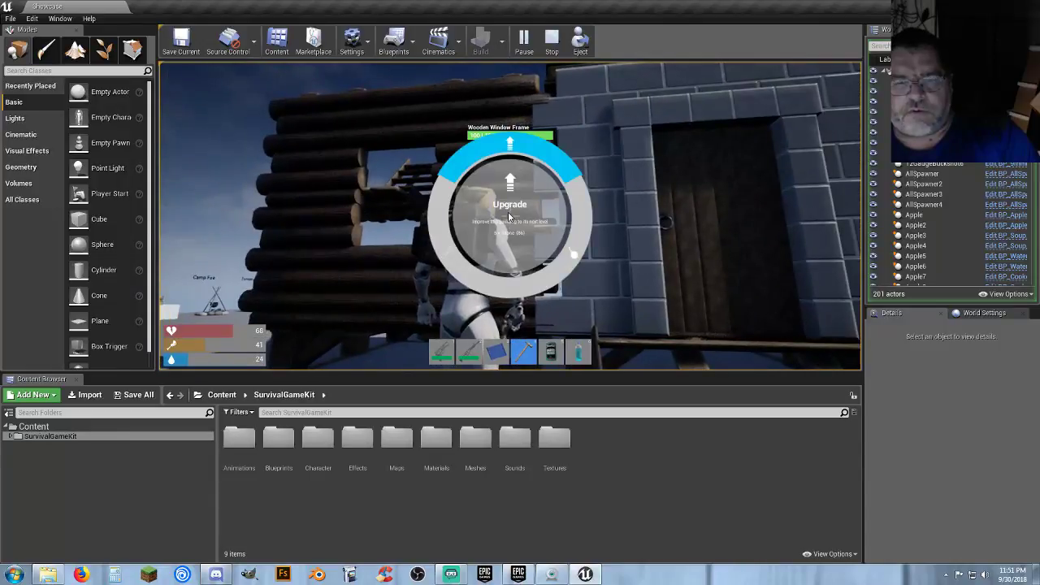
pyautogui.click(542, 159)
# - Go around behind the front wall and upgrade the remaining Wooden Foundations to stone
pyautogui.press('w')
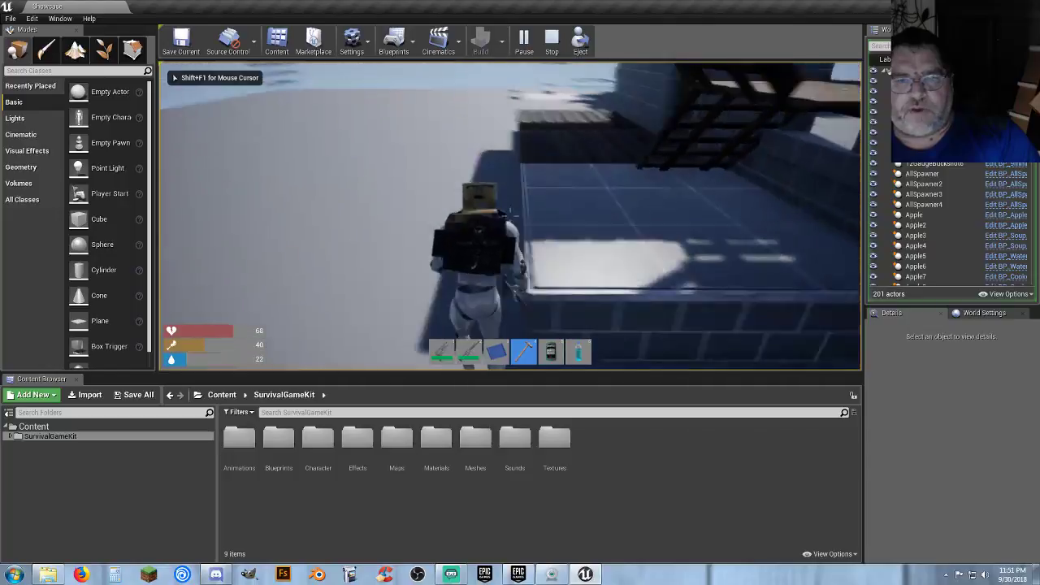
pyautogui.press('e')
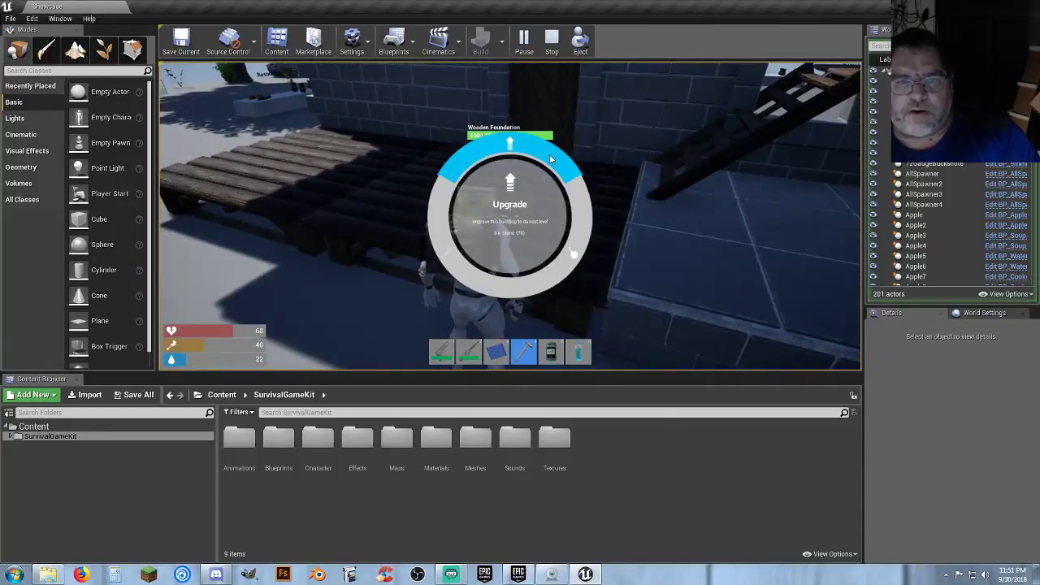
pyautogui.click(549, 159)
pyautogui.press('e')
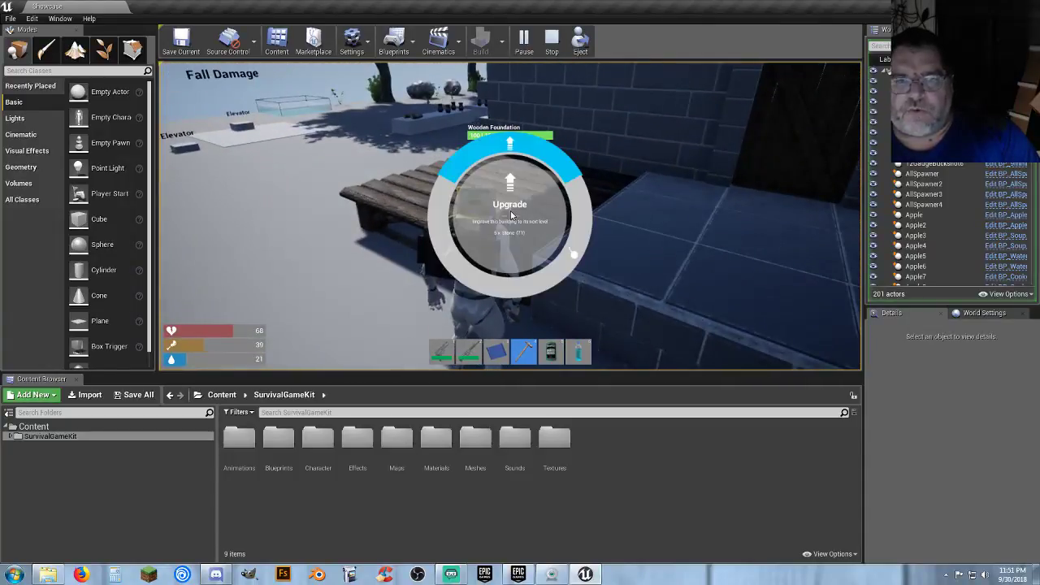
pyautogui.click(544, 152)
# - Upgrade the L-shaped wooden stairs behind the window frame to stone
pyautogui.press('w')
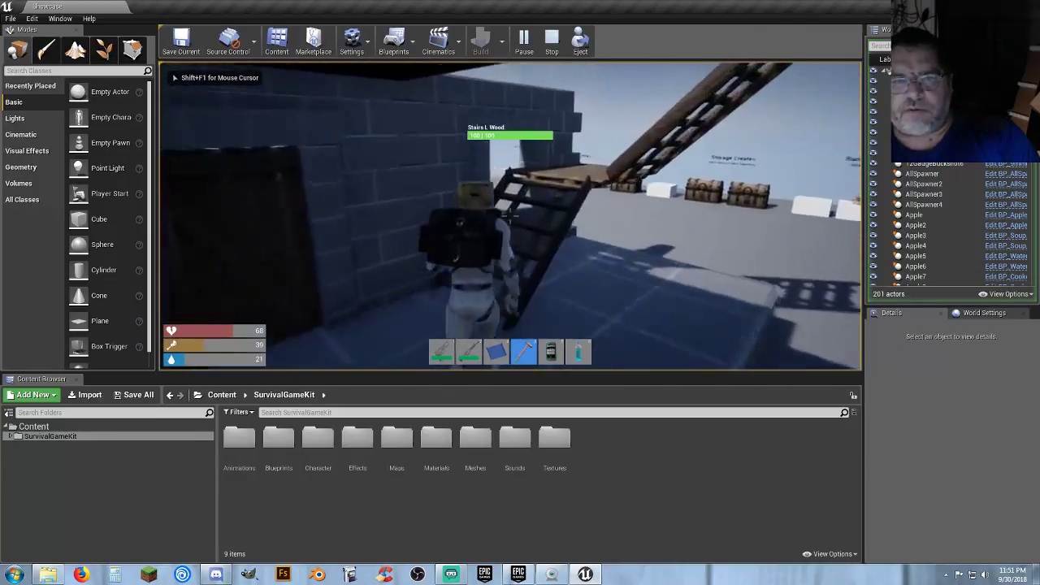
pyautogui.press('e')
pyautogui.click(537, 157)
# - Climb the L-shaped stairs and upgrade the upper-level Wooden Floors to stone
pyautogui.press('w')
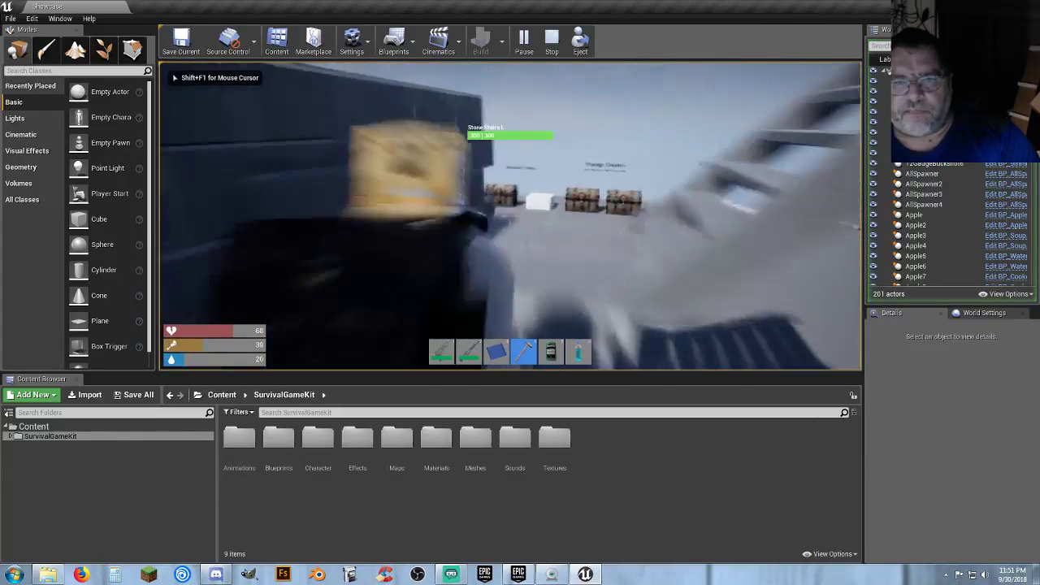
pyautogui.press('e')
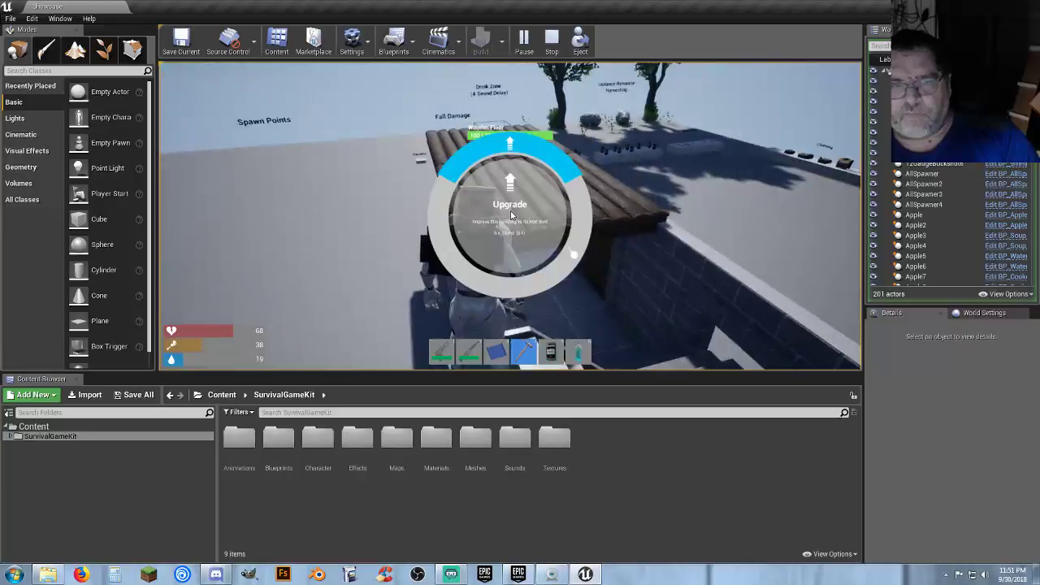
pyautogui.click(528, 144)
pyautogui.press('w')
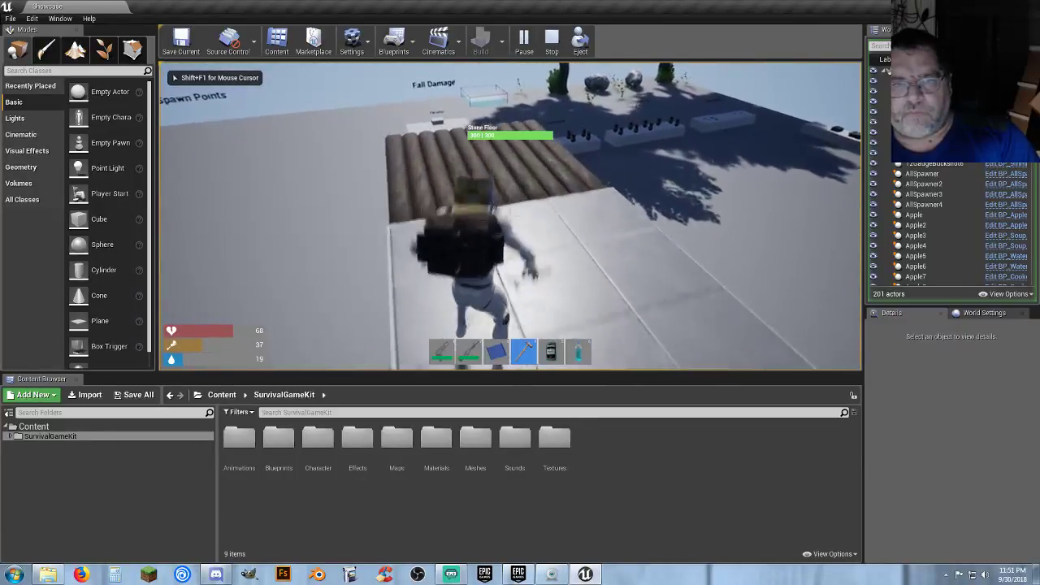
pyautogui.press('e')
pyautogui.click(553, 163)
# - Get down from the upper floor and try to upgrade the wooden foundation stairs in front of the door
pyautogui.press('w')
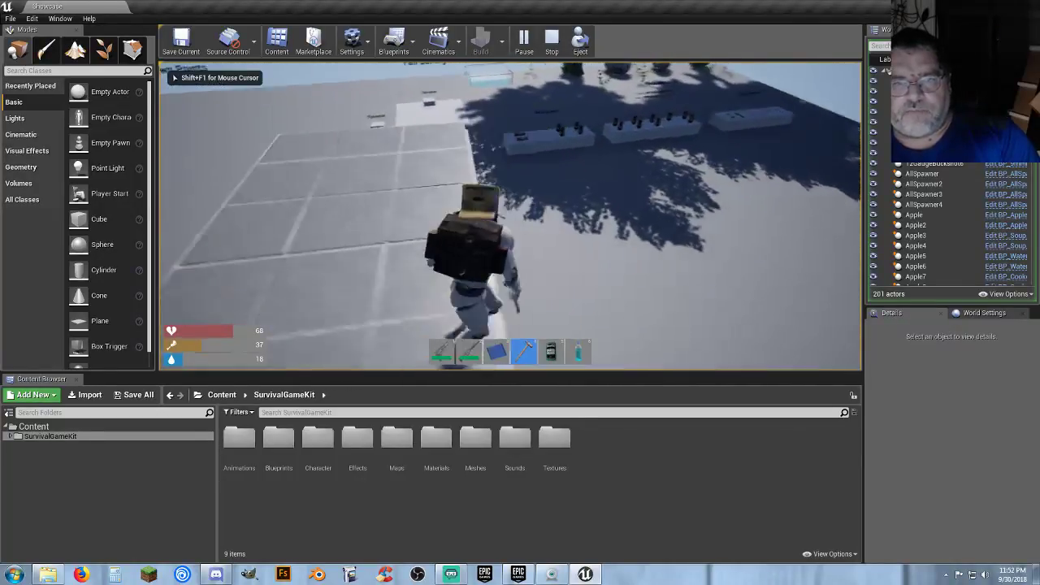
pyautogui.press('w')
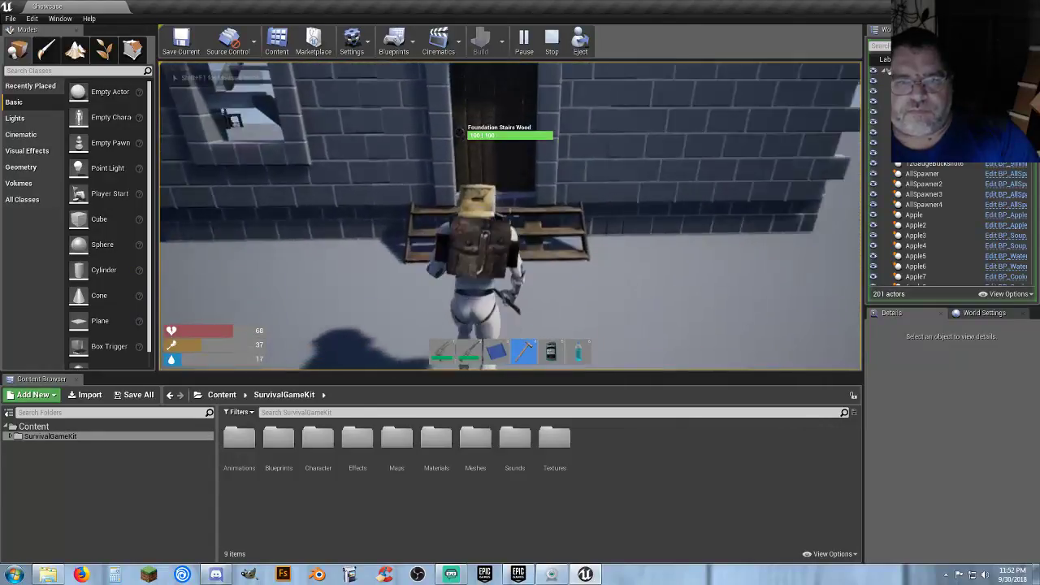
pyautogui.press('e')
pyautogui.click(510, 215)
# - Equip the blueprint from the third quick slot, place a wooden window in the Stone Windowframe, and put the blueprint away
pyautogui.press('w')
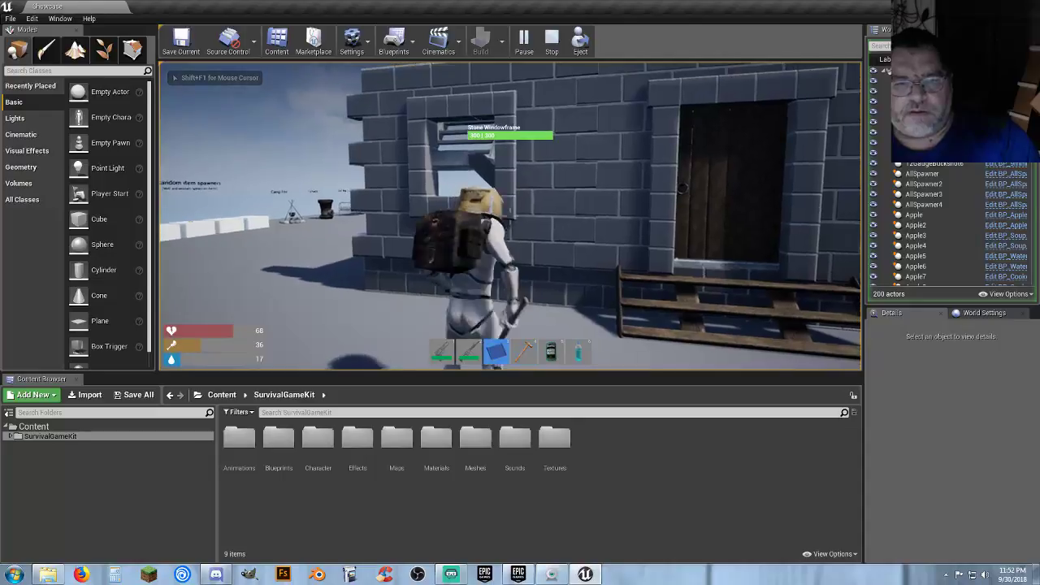
pyautogui.press('3')
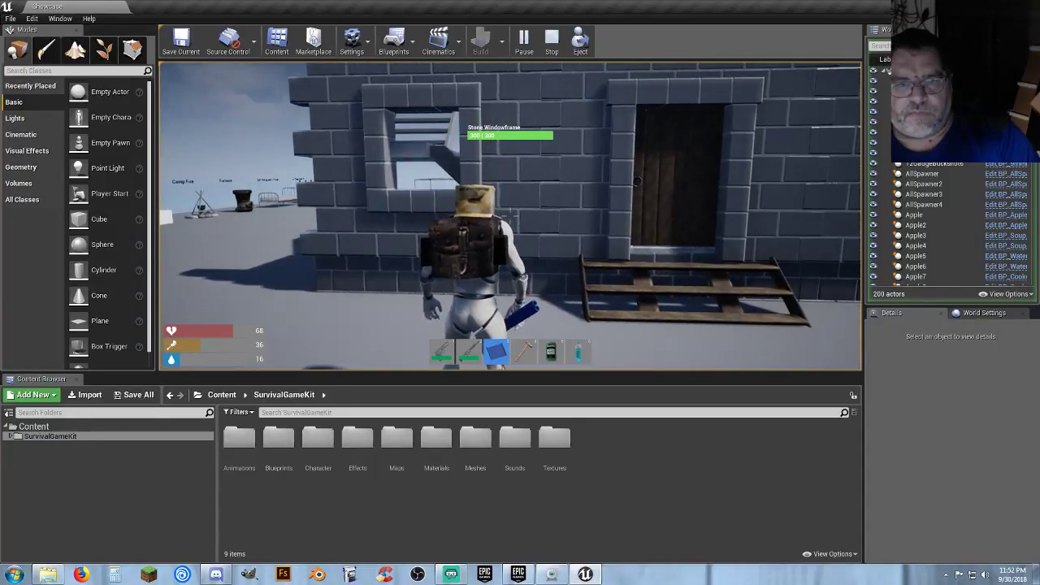
pyautogui.rightClick(511, 214)
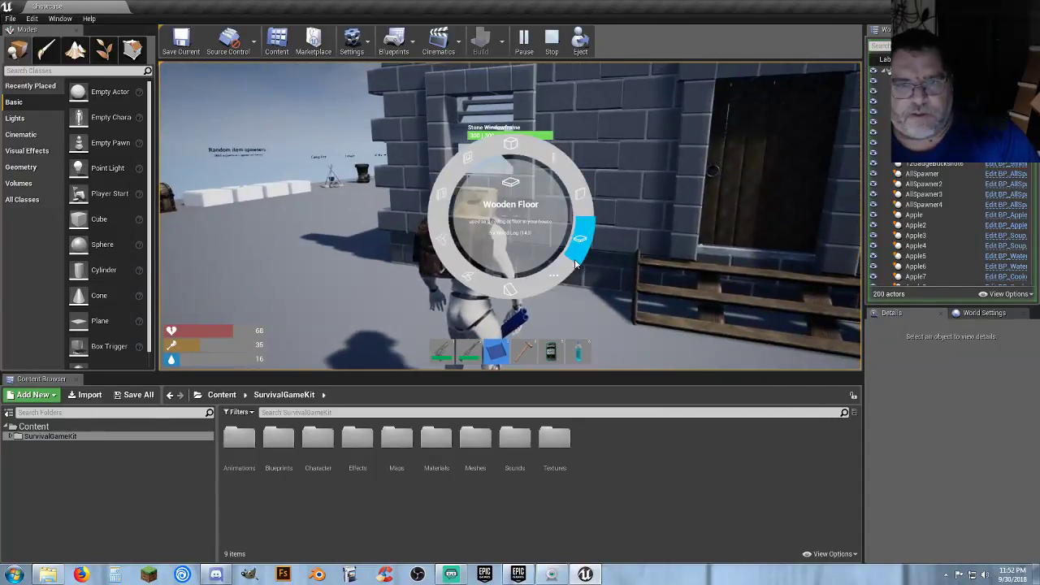
pyautogui.click(552, 155)
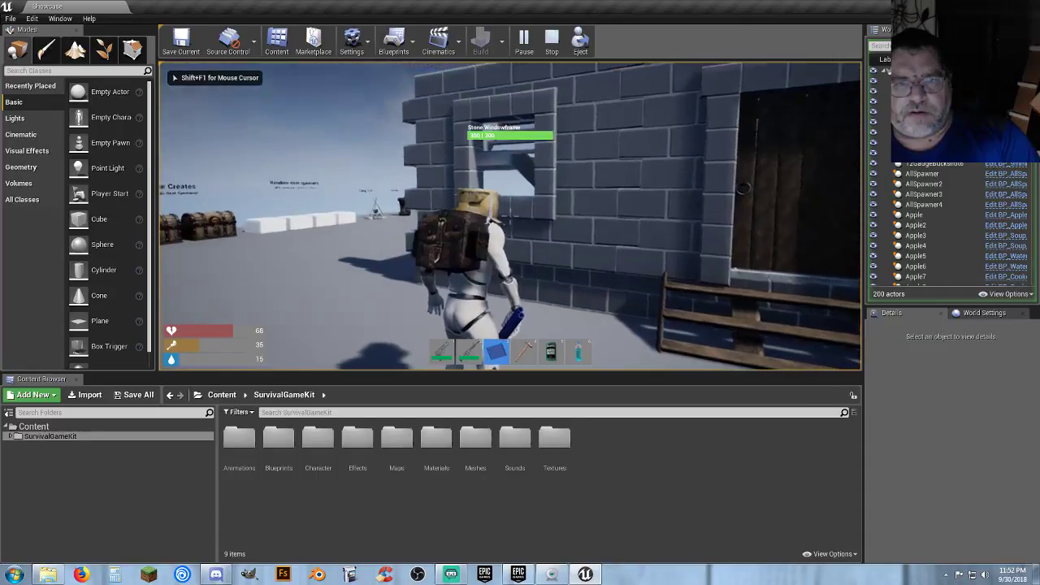
pyautogui.click(510, 216)
pyautogui.press('w')
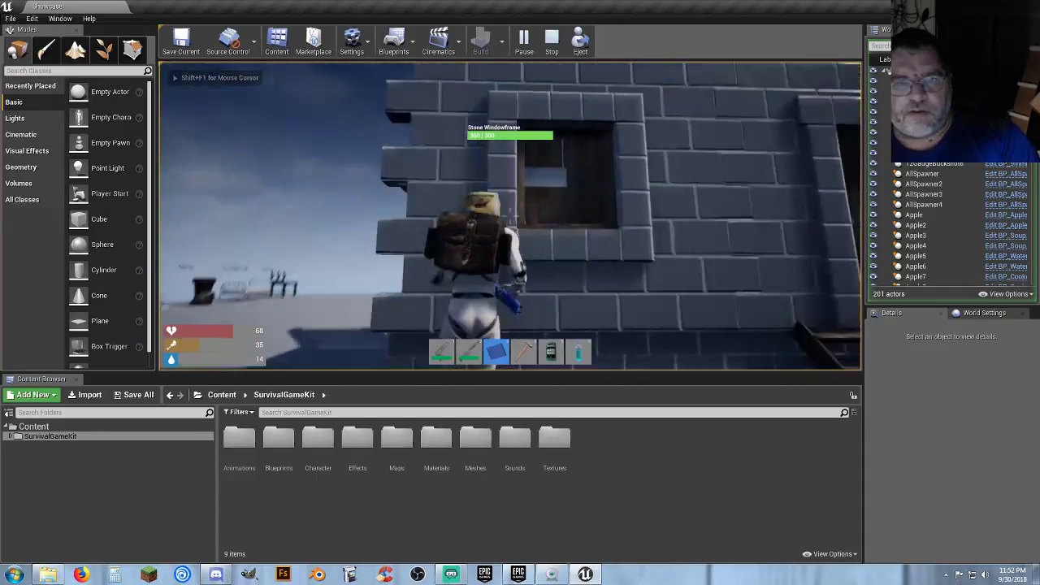
pyautogui.press('s')
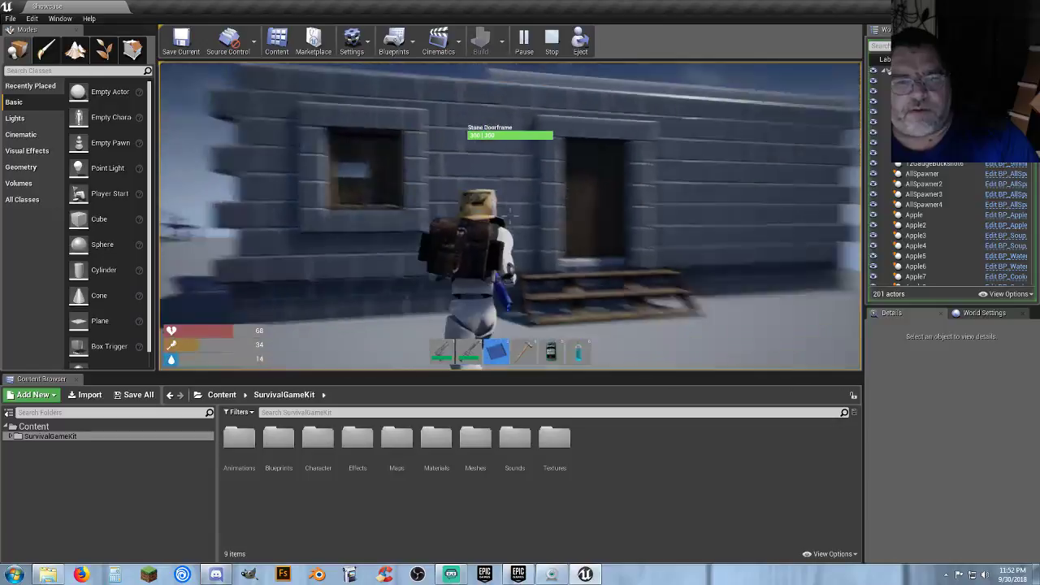
pyautogui.press('3')
# - Walk past the Resources table to the Drink Zone and drink water from the pool
pyautogui.press('w')
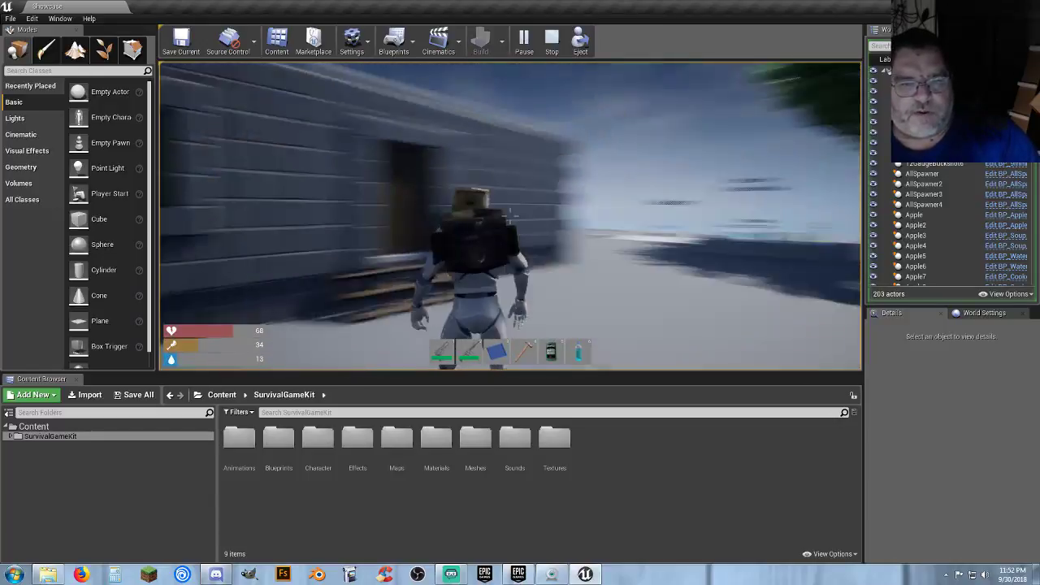
pyautogui.press('w')
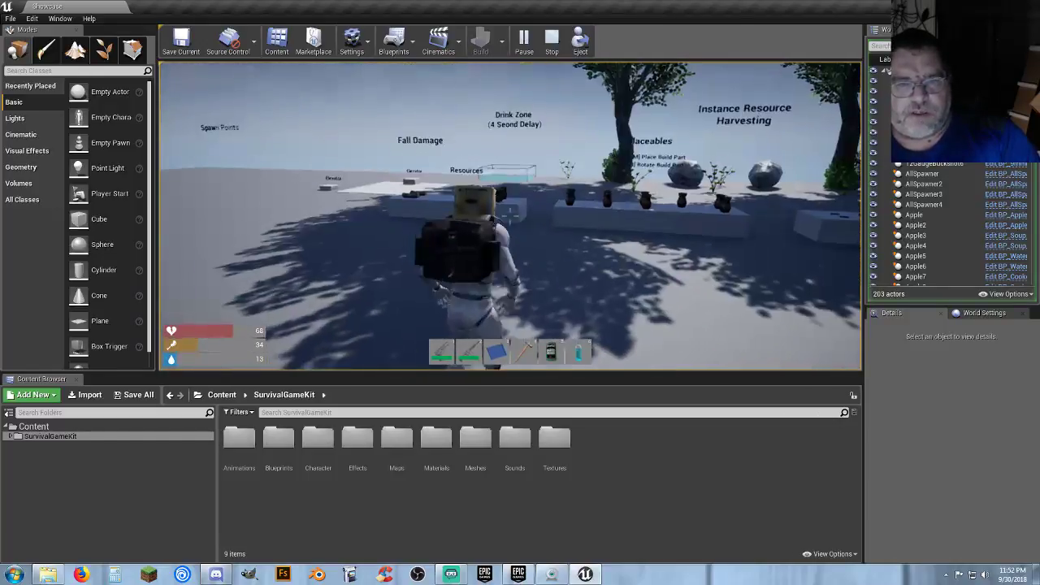
pyautogui.press('w')
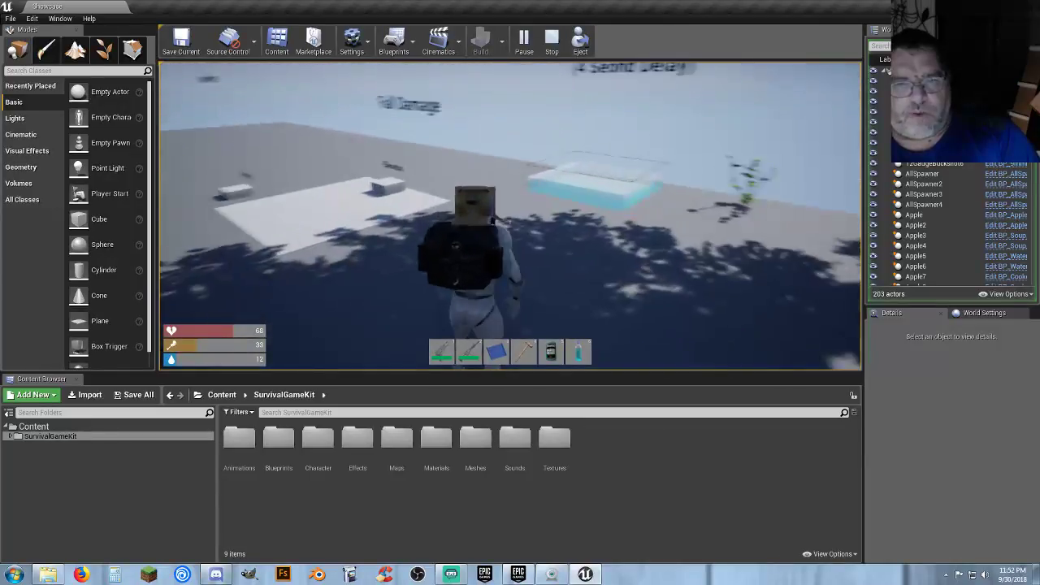
pyautogui.press('w')
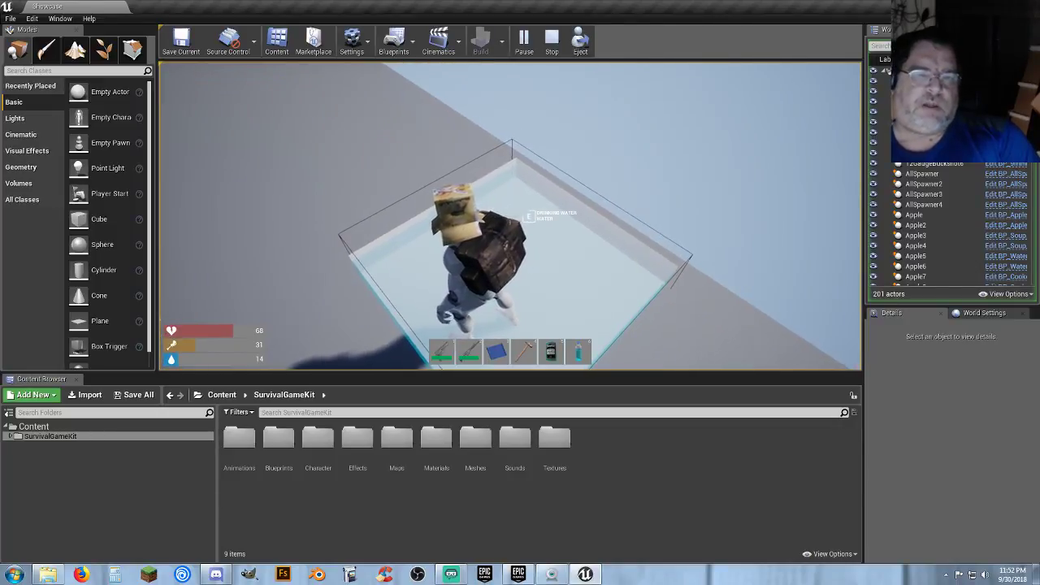
pyautogui.press('e')
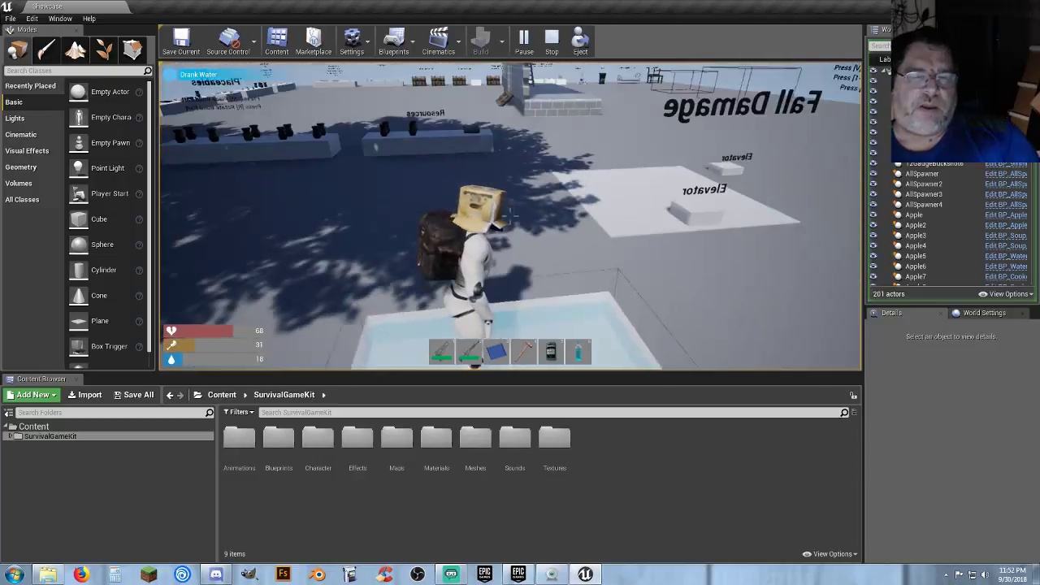
# - Walk to the Crafting table and drop the carried ammunition, bandages, Wood Chest and Stone from the inventory onto the ground
pyautogui.press('w')
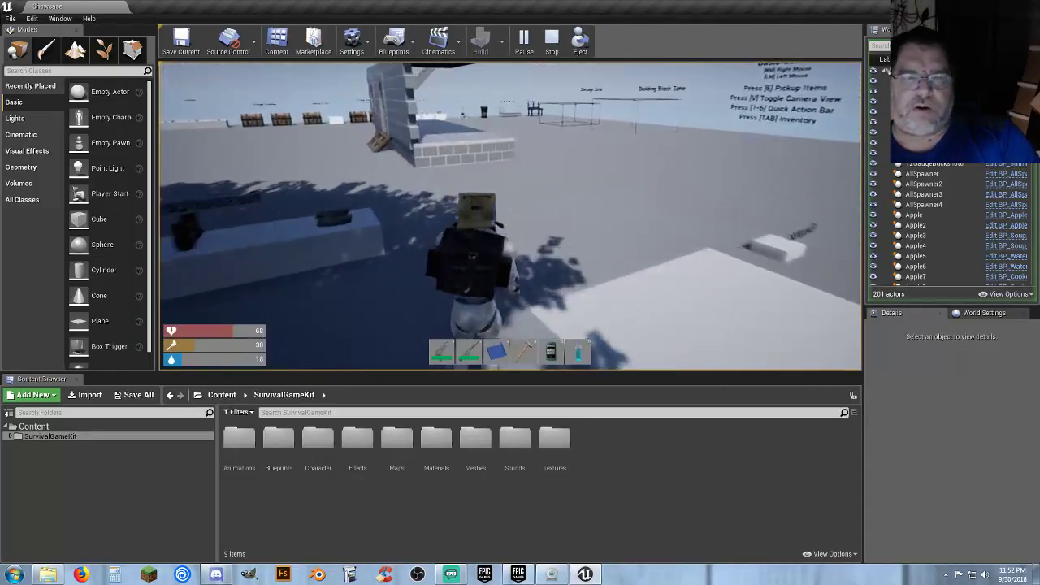
pyautogui.press('w')
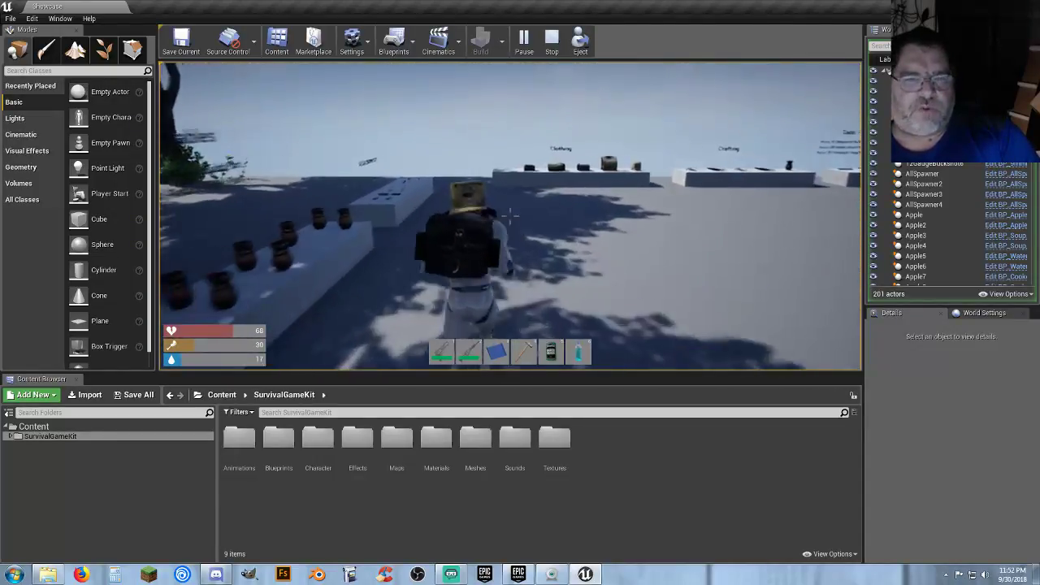
pyautogui.press('w')
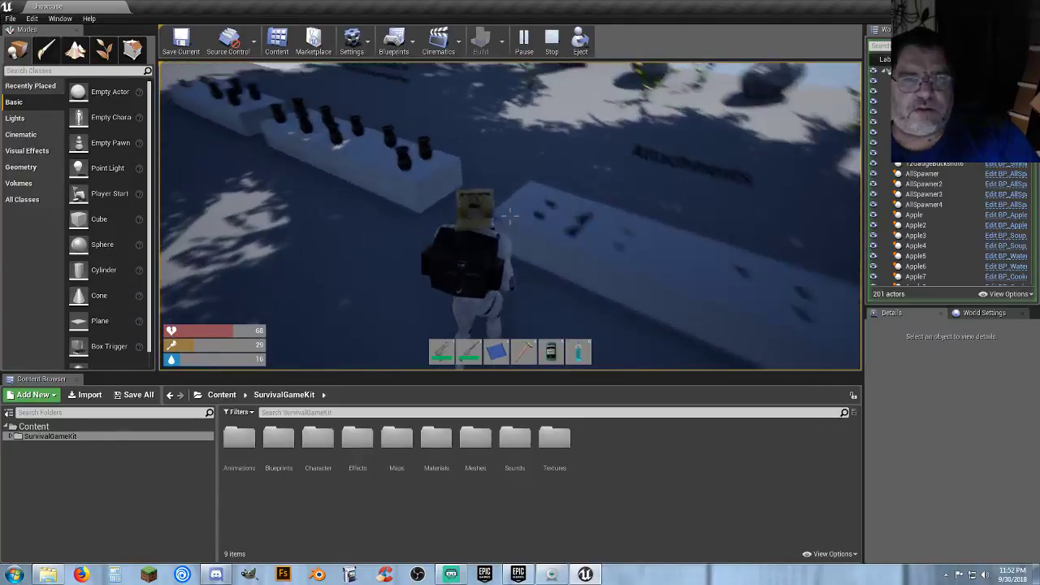
pyautogui.press('w')
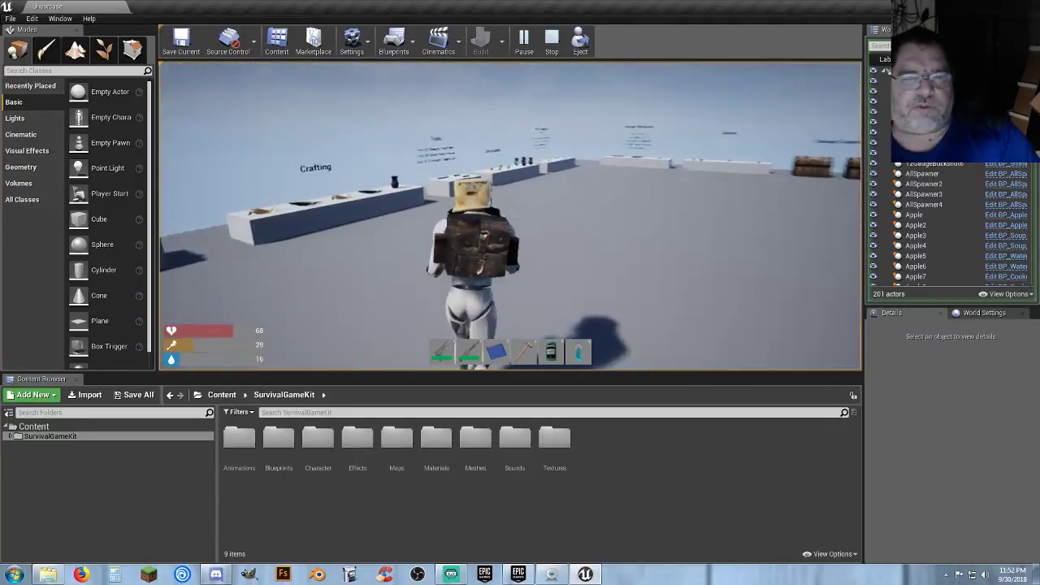
pyautogui.press('w')
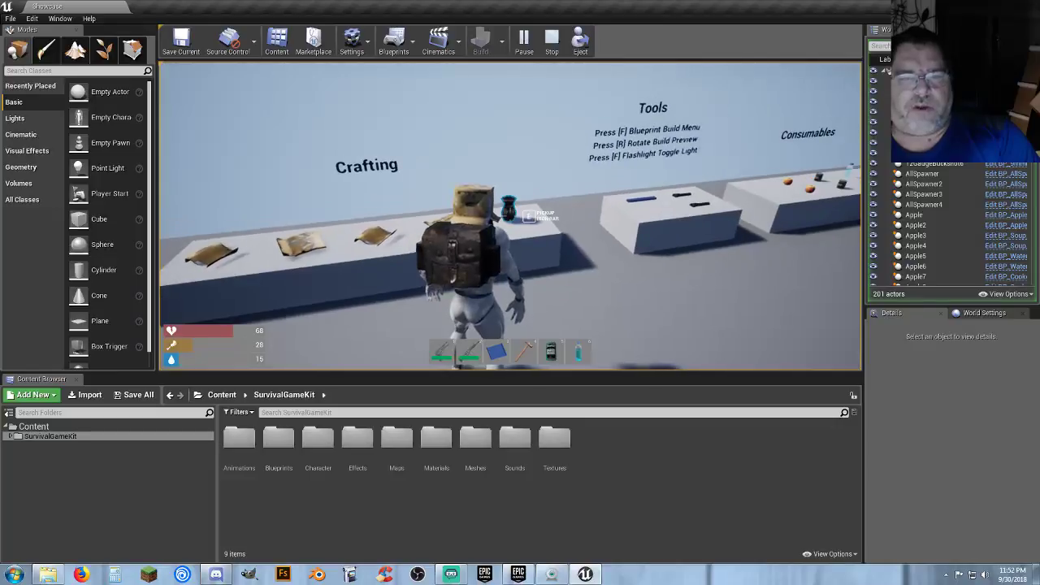
pyautogui.press('Tab')
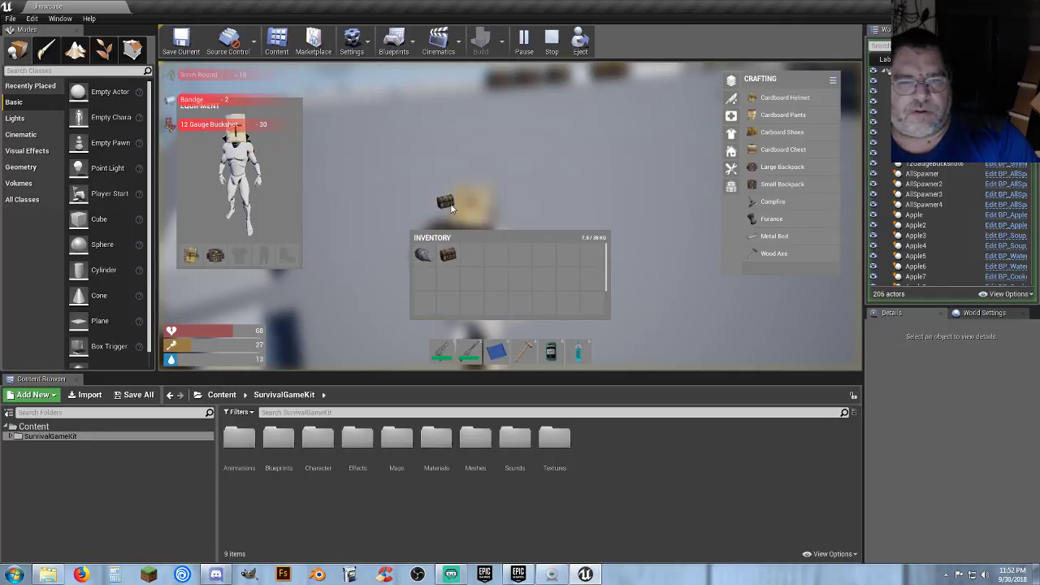
pyautogui.press('Tab')
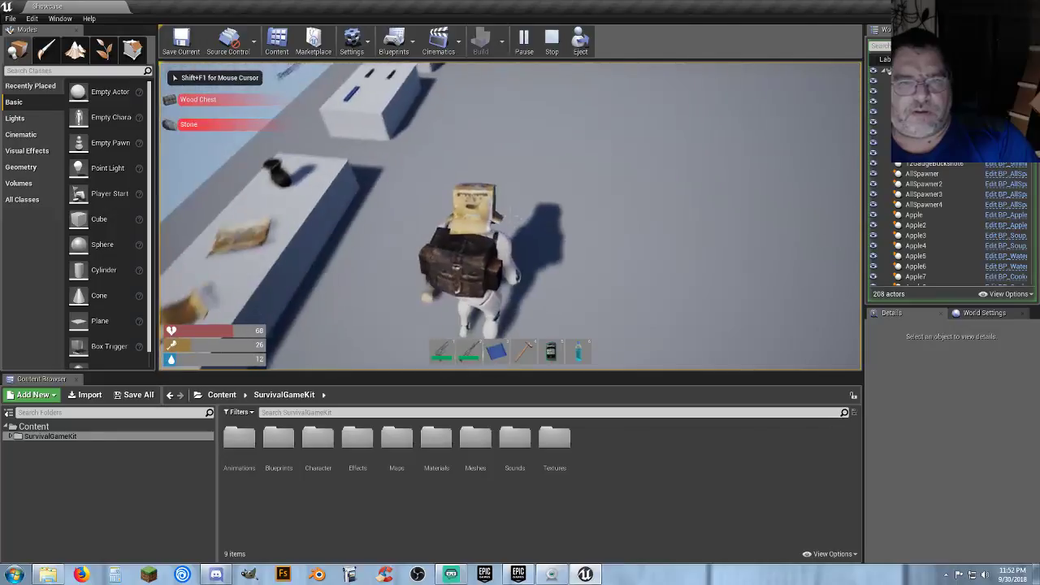
# - Pick up the dropped Stone, Wood Logs, bandages, 12 Gauge Buckshot and 9mm Rounds beside the Crafting table
pyautogui.press('e')
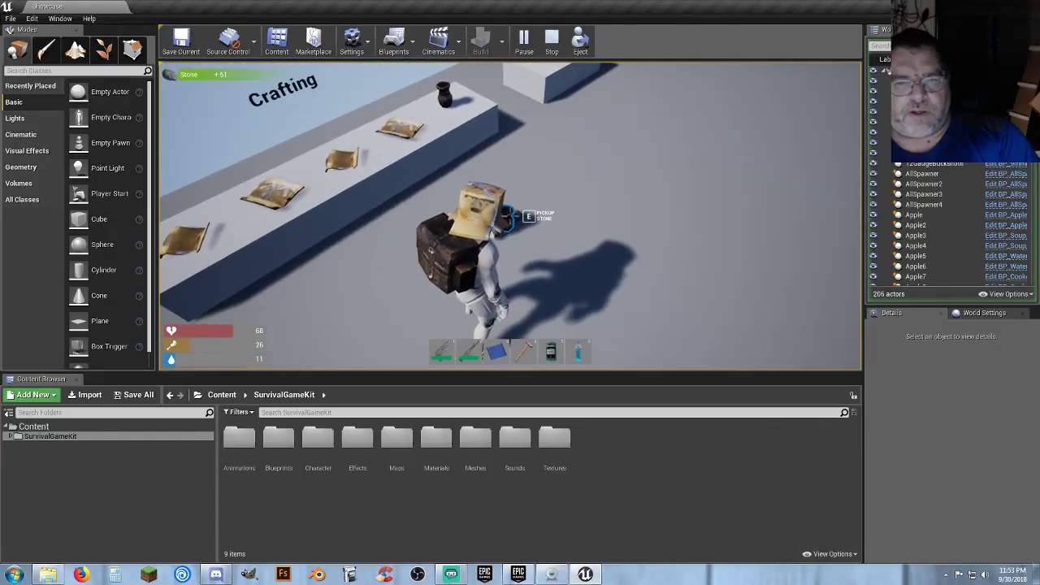
pyautogui.press('e')
pyautogui.press('e')
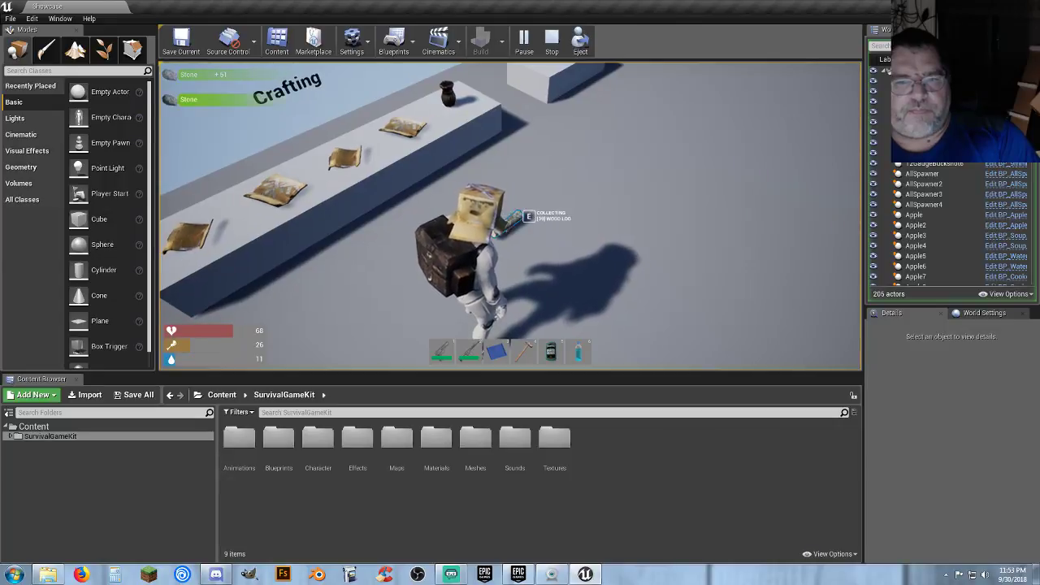
pyautogui.press('e')
pyautogui.press('e')
pyautogui.press('e')
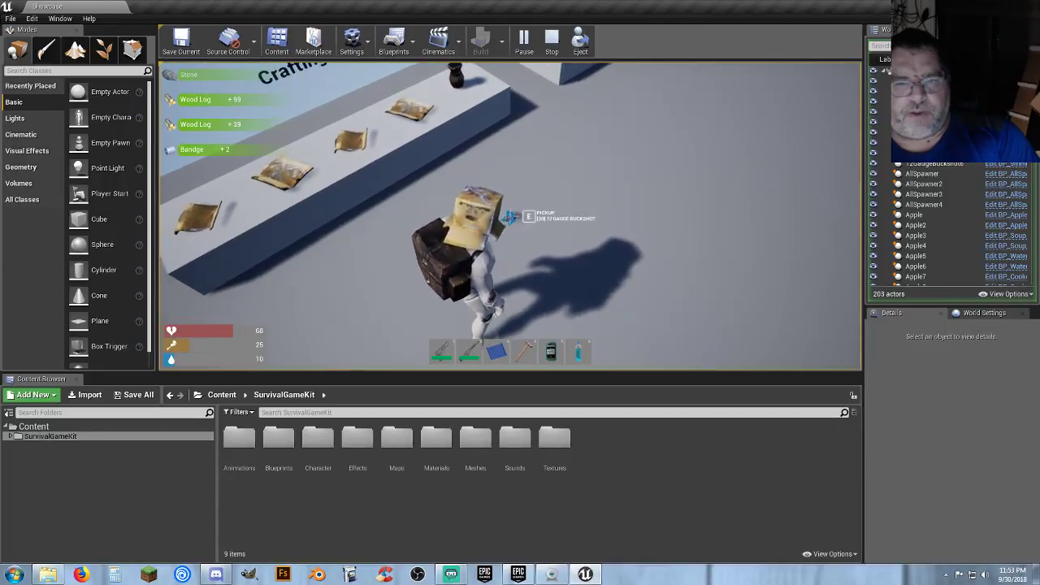
# - Move the Wood Chest from the inventory into the fourth quick slot and equip it for placement
pyautogui.press('Tab')
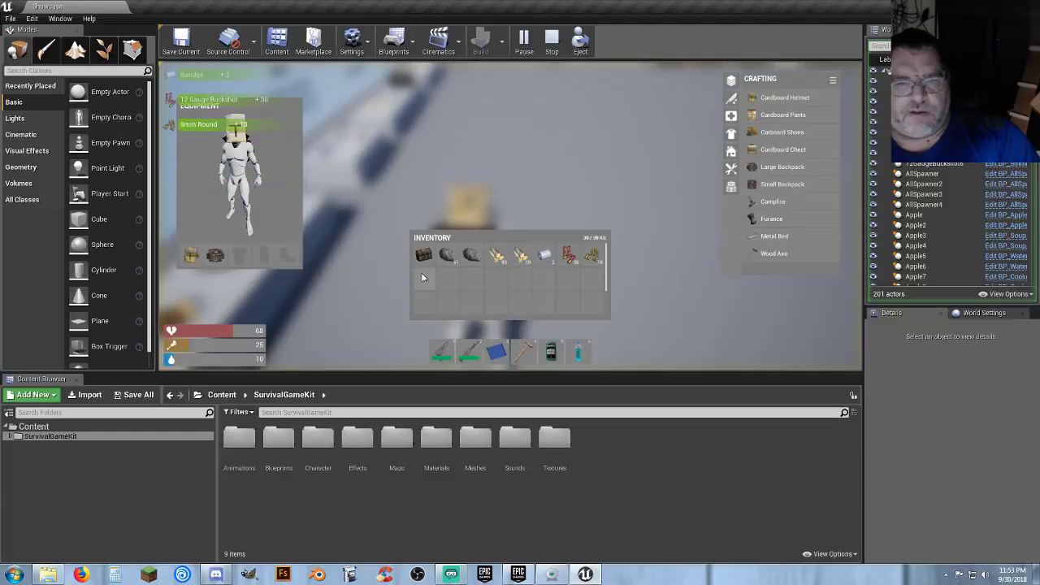
pyautogui.moveTo(530, 356)
pyautogui.mouseDown()
pyautogui.moveTo(551, 353)
pyautogui.moveTo(524, 356)
pyautogui.mouseUp()
pyautogui.press('Tab')
pyautogui.press('4')
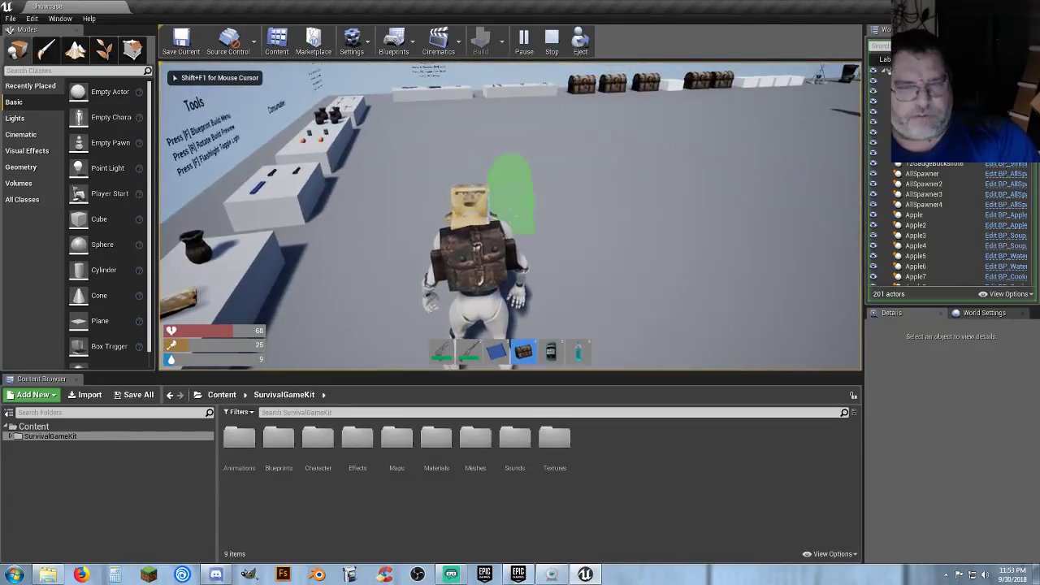
# - Place the Wood Chest on the open floor in front of the character and open its storage
pyautogui.press('w')
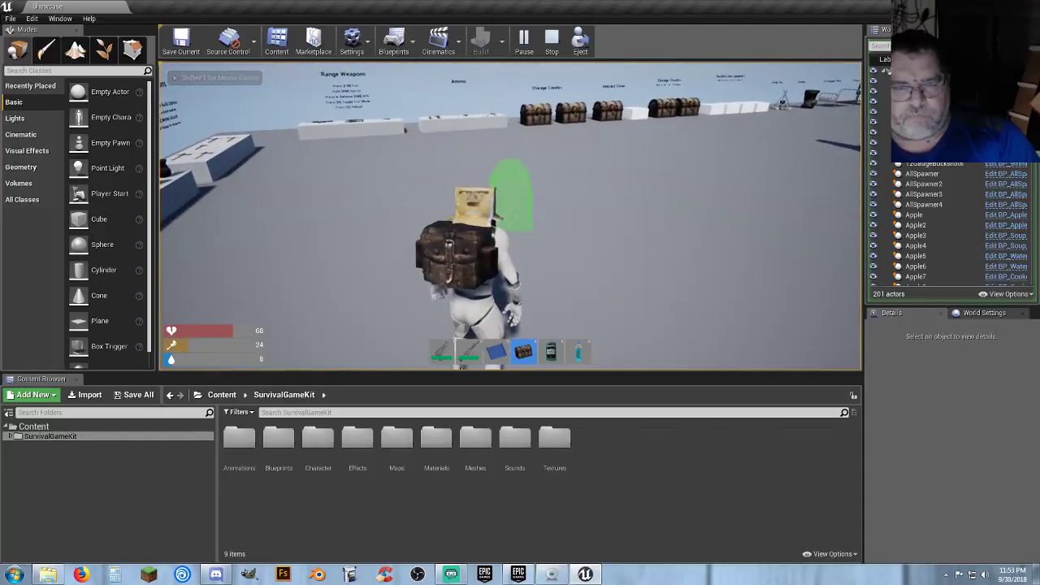
pyautogui.click(511, 216)
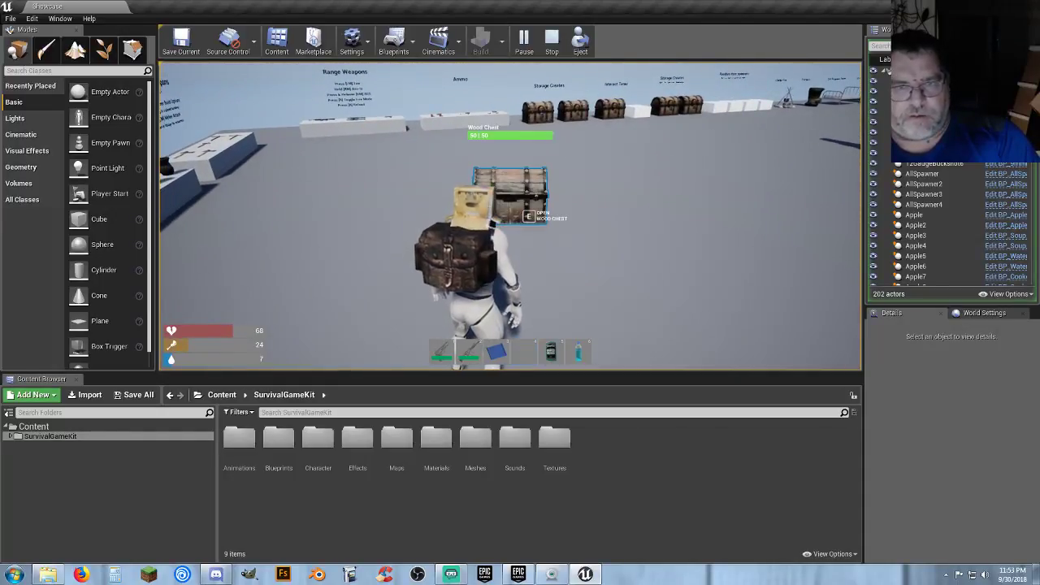
pyautogui.press('e')
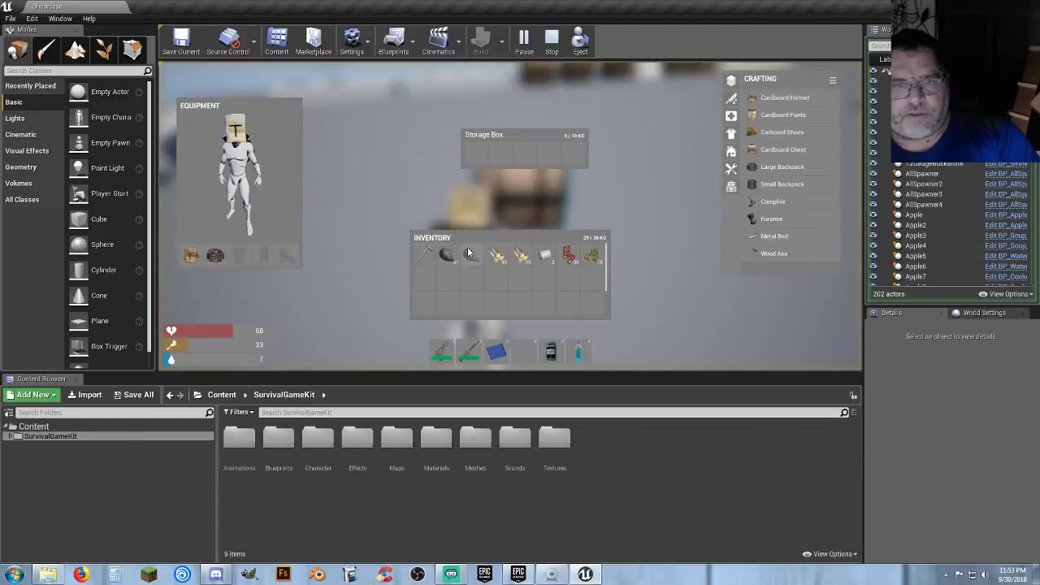
# - Transfer Stone from the inventory into the Wood Chest's storage box, testing its weight limit, and close the chest
pyautogui.moveTo(447, 254); pyautogui.dragTo(465, 192)
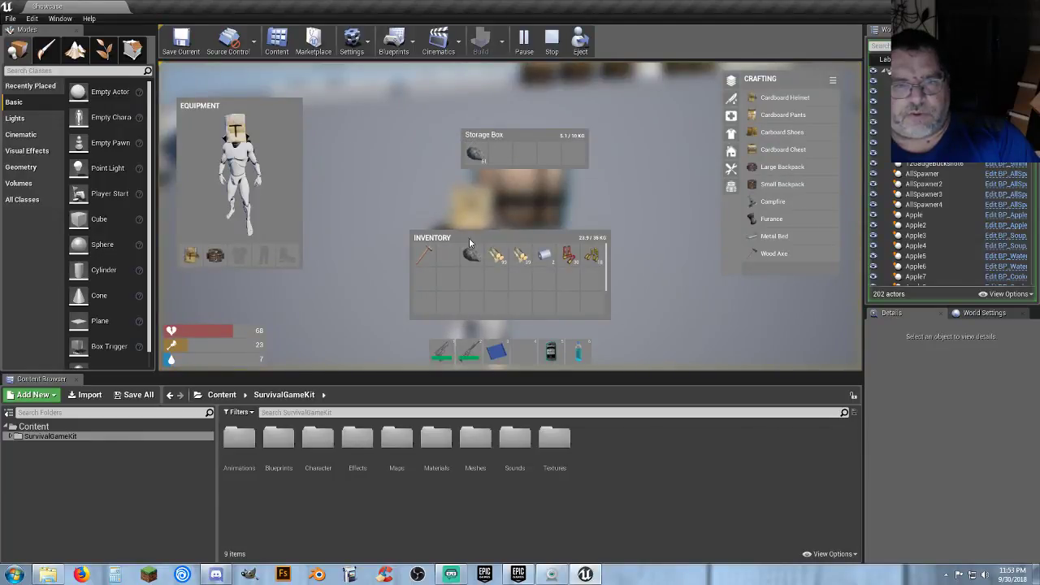
pyautogui.moveTo(482, 155); pyautogui.dragTo(482, 154)
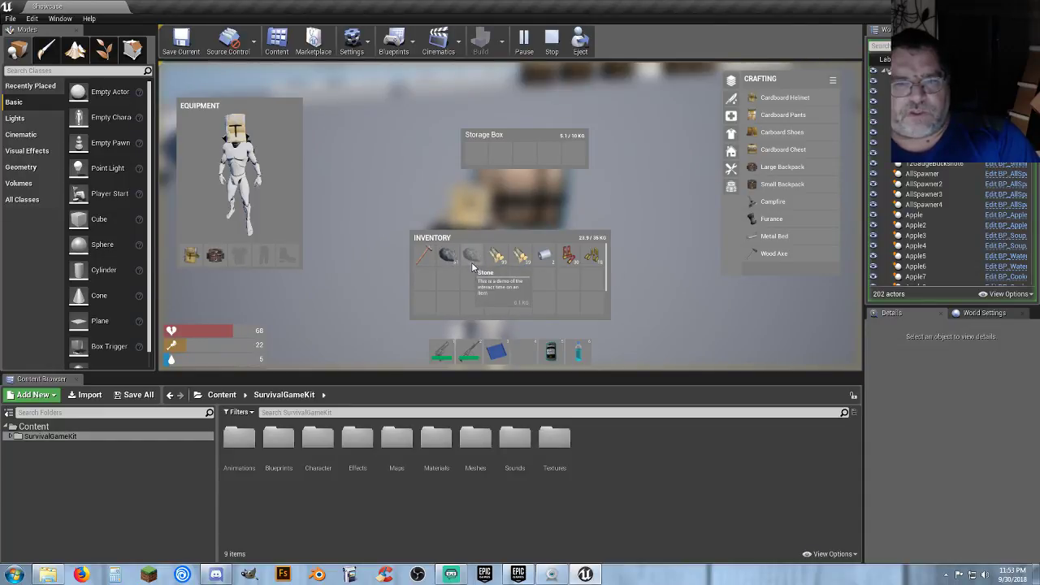
pyautogui.moveTo(470, 261)
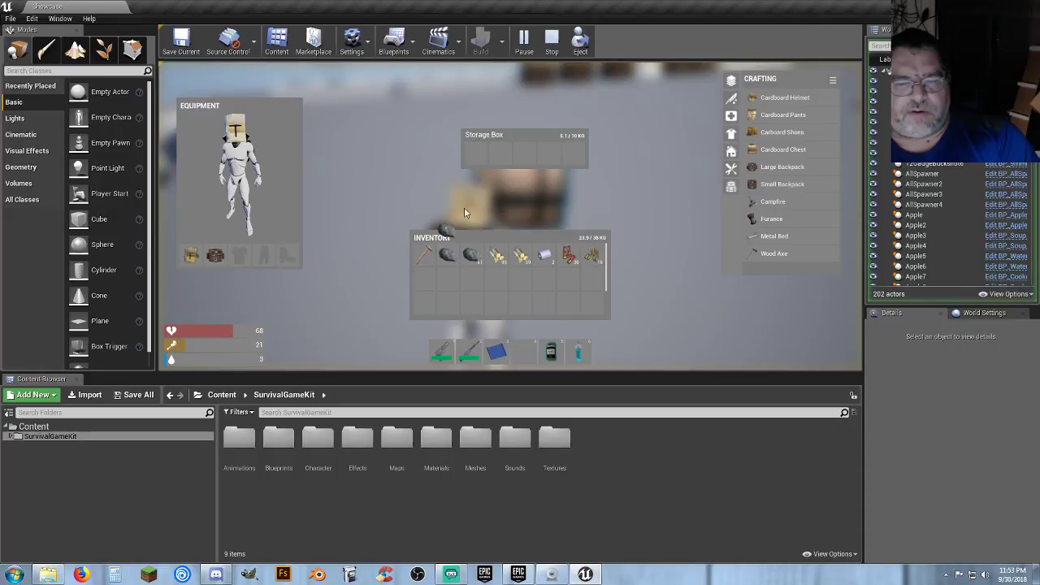
pyautogui.moveTo(485, 154); pyautogui.dragTo(506, 159)
pyautogui.press('Tab')
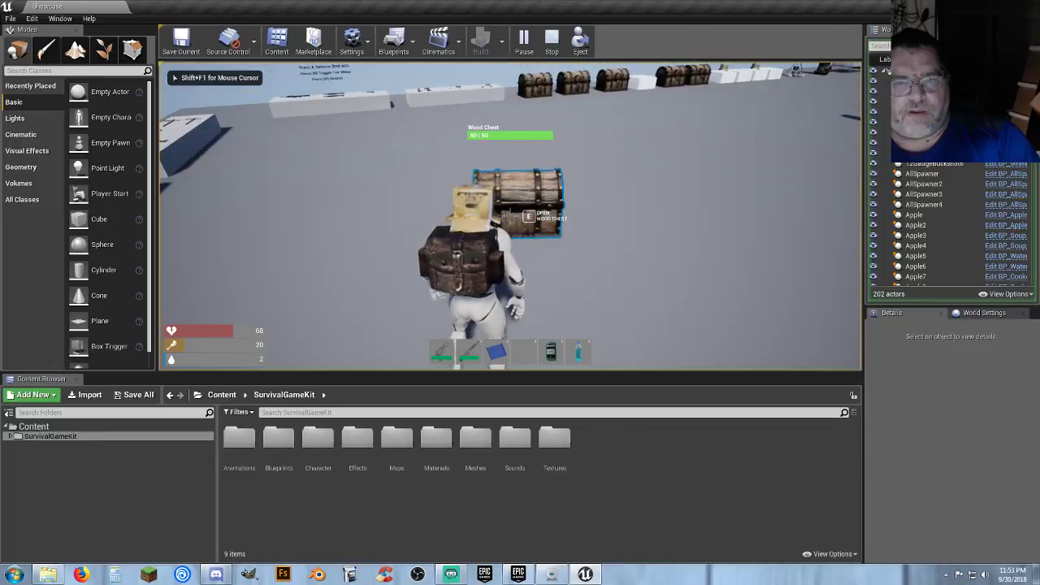
# - Reopen the Wood Chest, assign the bandages to the fourth quick slot and use both of them
pyautogui.press('e')
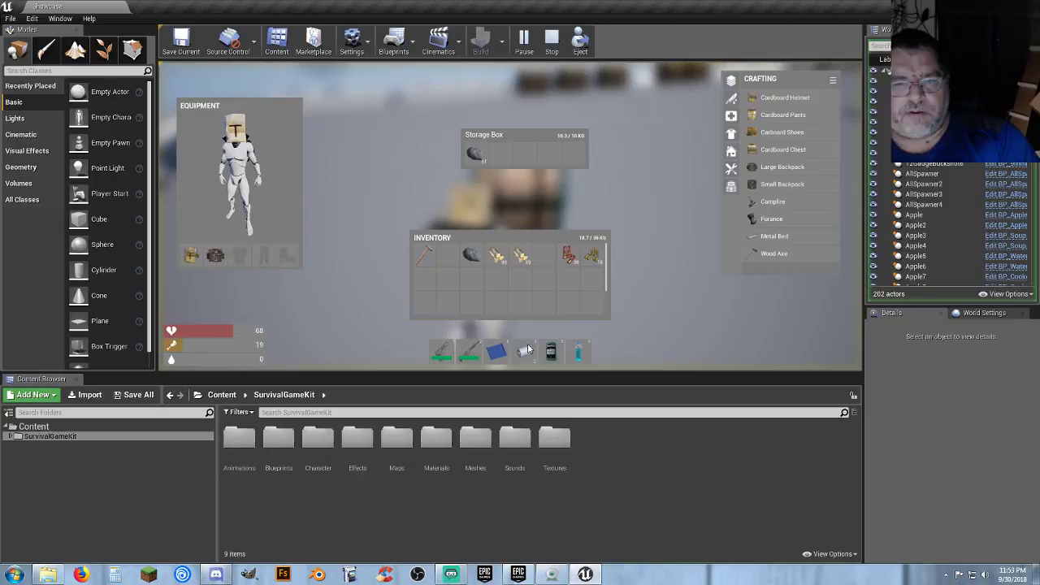
pyautogui.press('Tab')
pyautogui.press('3')
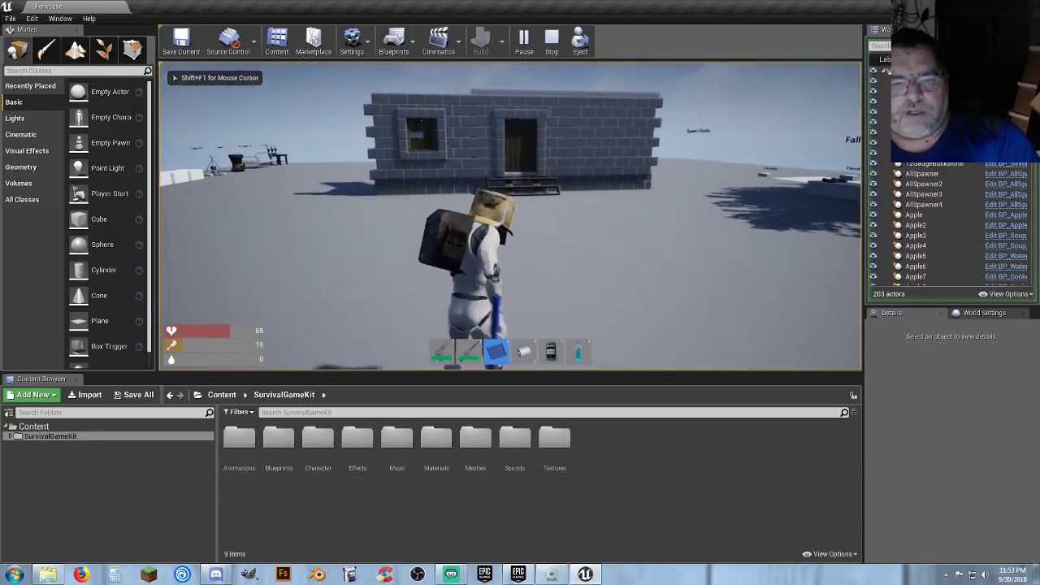
pyautogui.press('4')
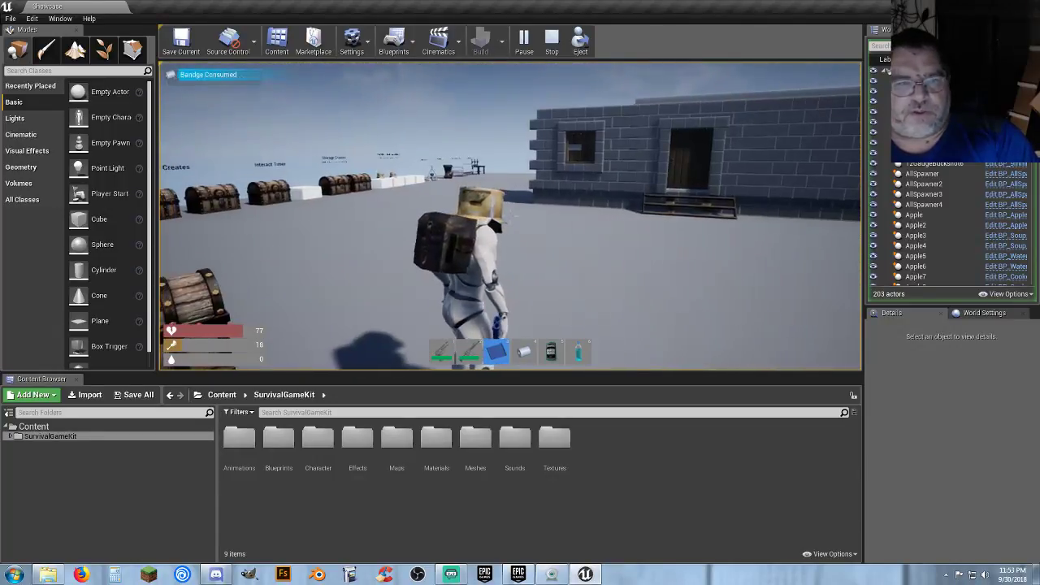
pyautogui.press('4')
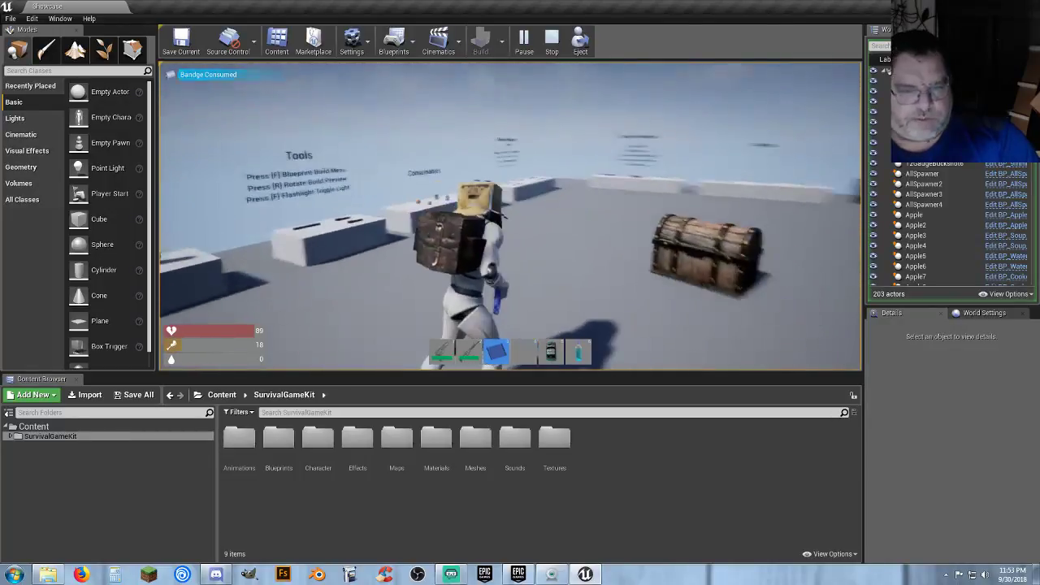
# - Consume the Beans and the Water Bottle from the fifth and sixth quick slots
pyautogui.press('5')
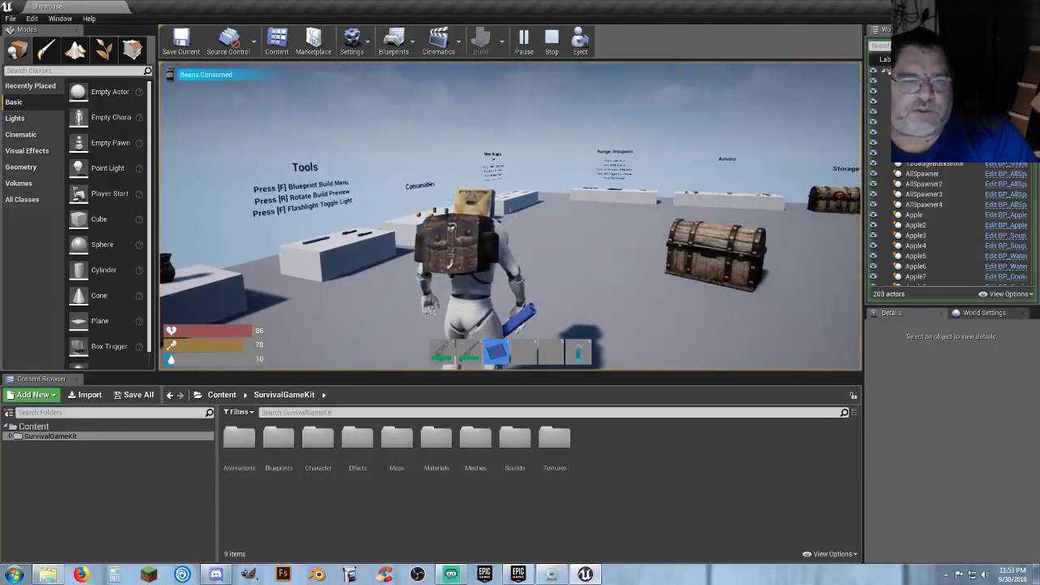
pyautogui.press('w')
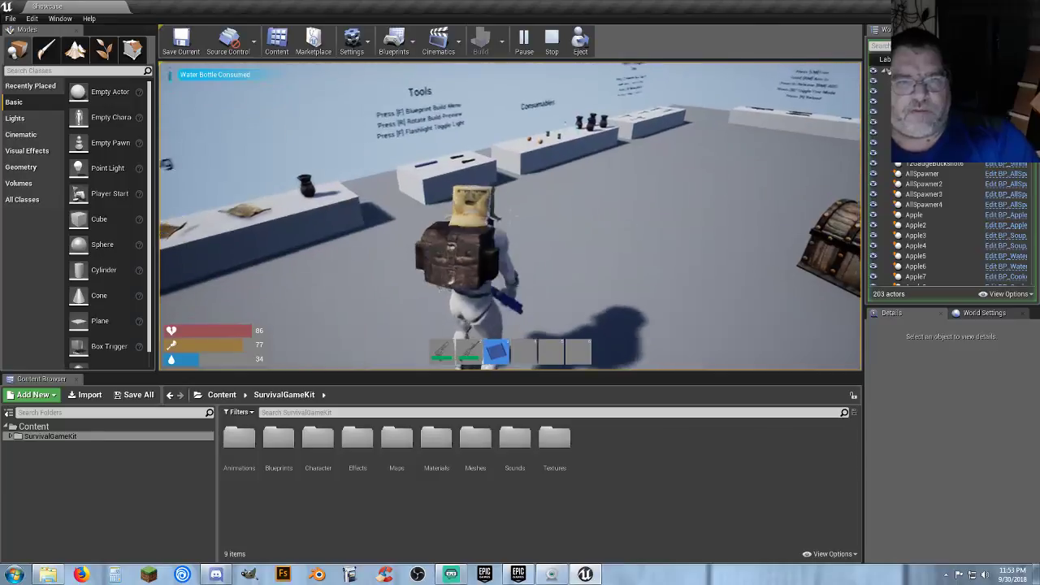
pyautogui.press('w')
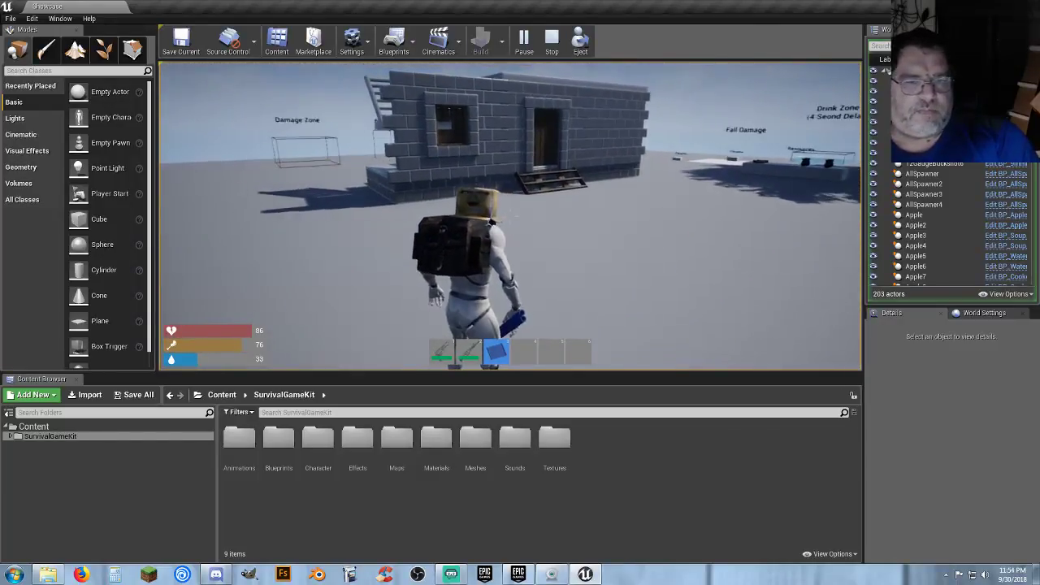
# - Put away the blueprint and walk to the Melee Weapons table
pyautogui.press('3')
pyautogui.press('w')
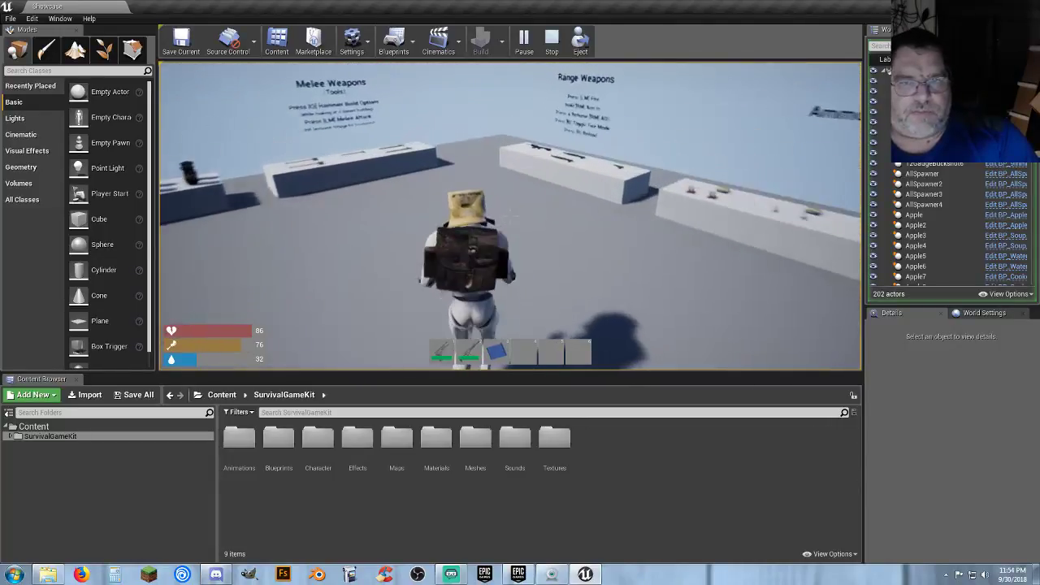
pyautogui.press('w')
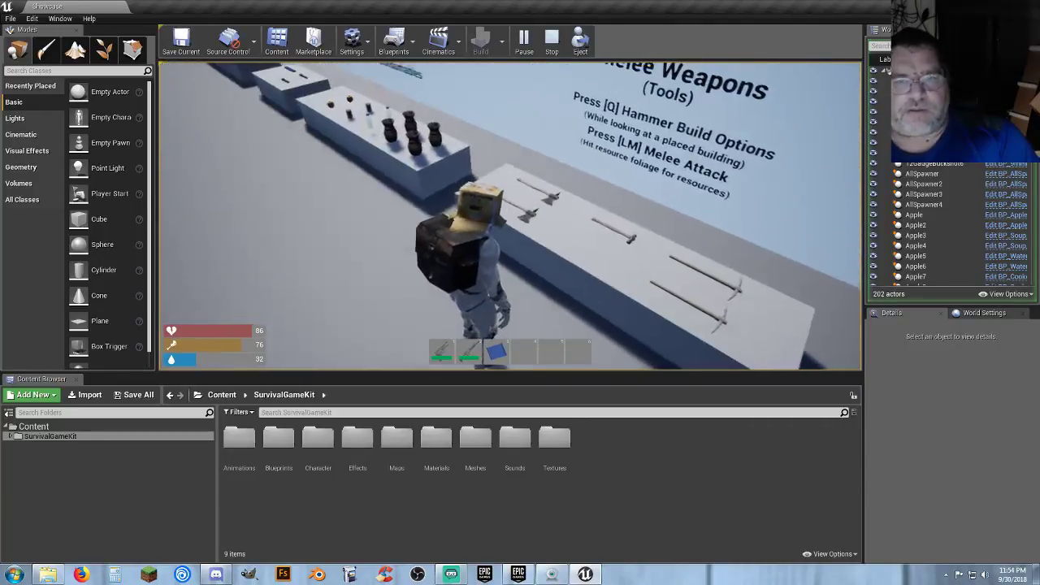
pyautogui.press('d')
# - Replace the blueprint in the third quick slot with the Hammer, equip it and test its melee swing
pyautogui.press('Tab')
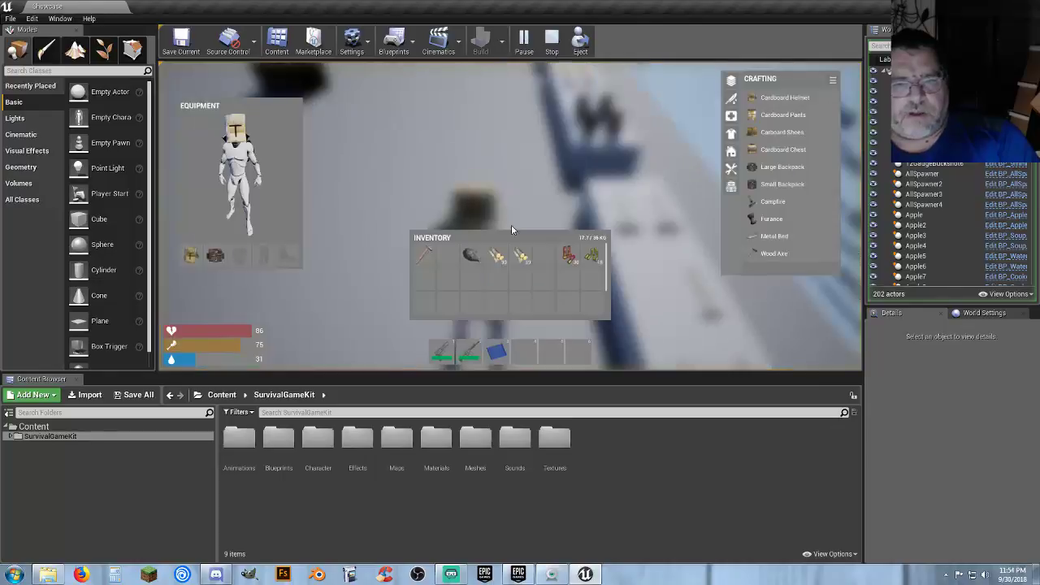
pyautogui.moveTo(508, 349); pyautogui.dragTo(506, 348)
pyautogui.press('Tab')
pyautogui.press('3')
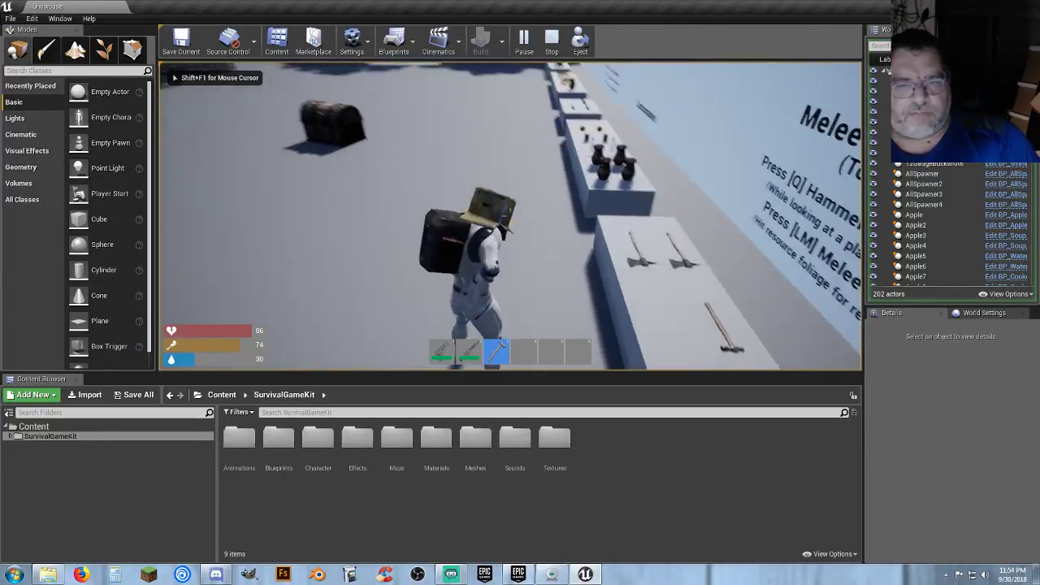
pyautogui.press('w')
pyautogui.click(510, 217)
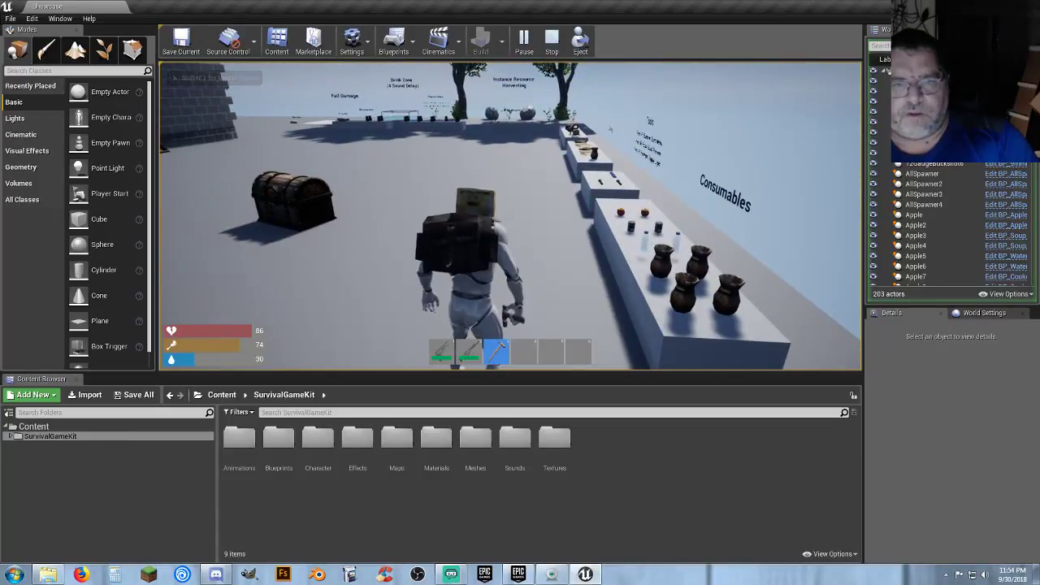
pyautogui.click(510, 216)
# - Return to the Melee Weapons table and pick up an Axe and a Pickaxe
pyautogui.press('w')
pyautogui.press('w')
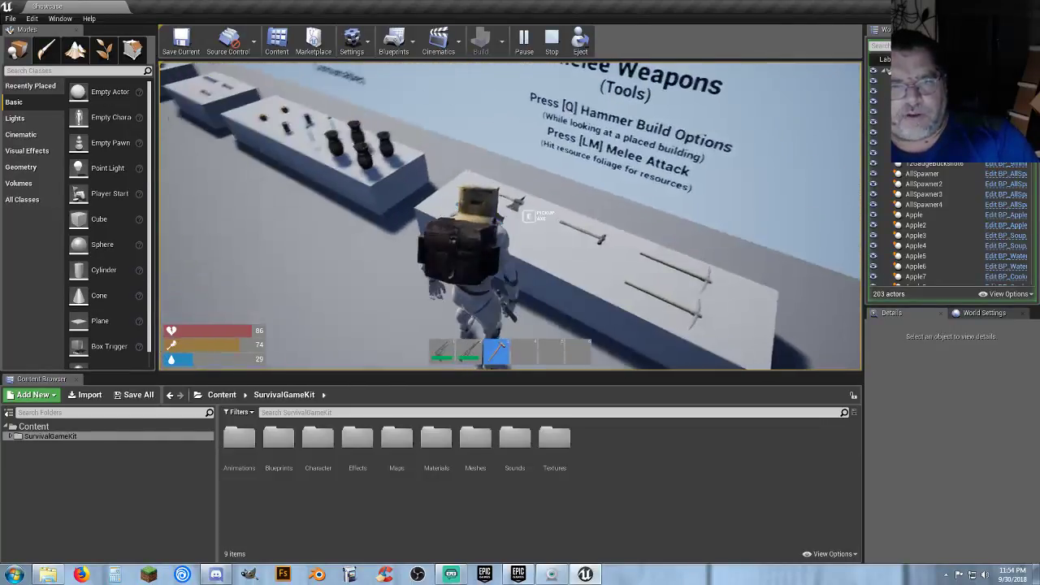
pyautogui.press('e')
pyautogui.press('e')
pyautogui.press('w')
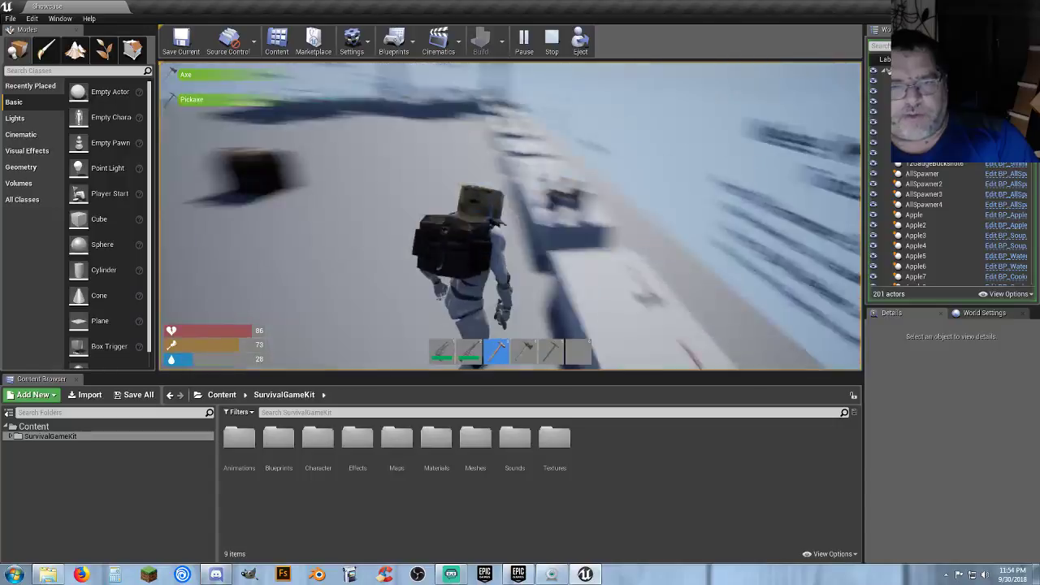
# - Switch from the Hammer to the Axe and chop the tree near the Drink Zone for Wood Logs
pyautogui.press('3')
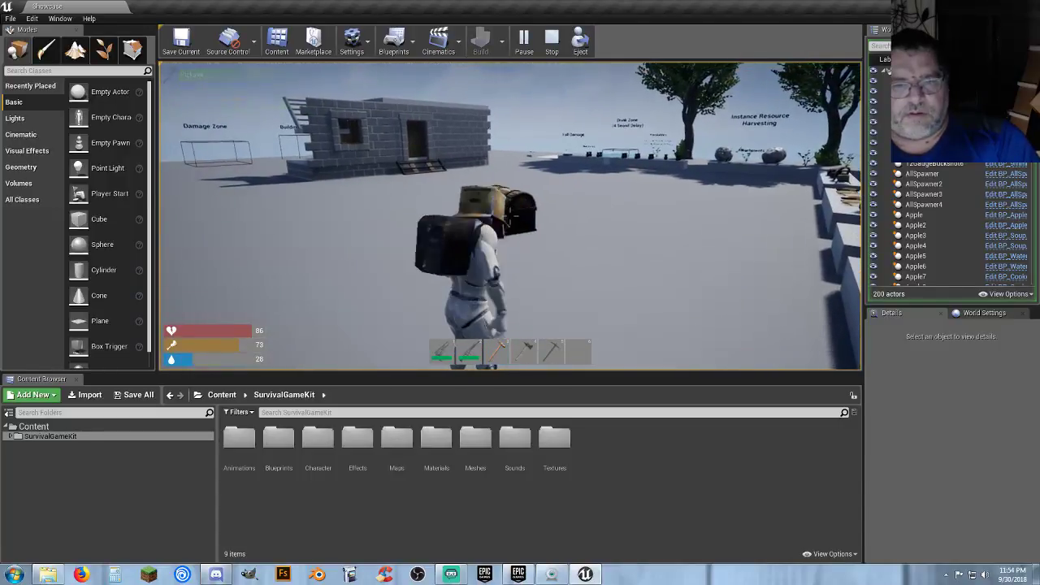
pyautogui.press('4')
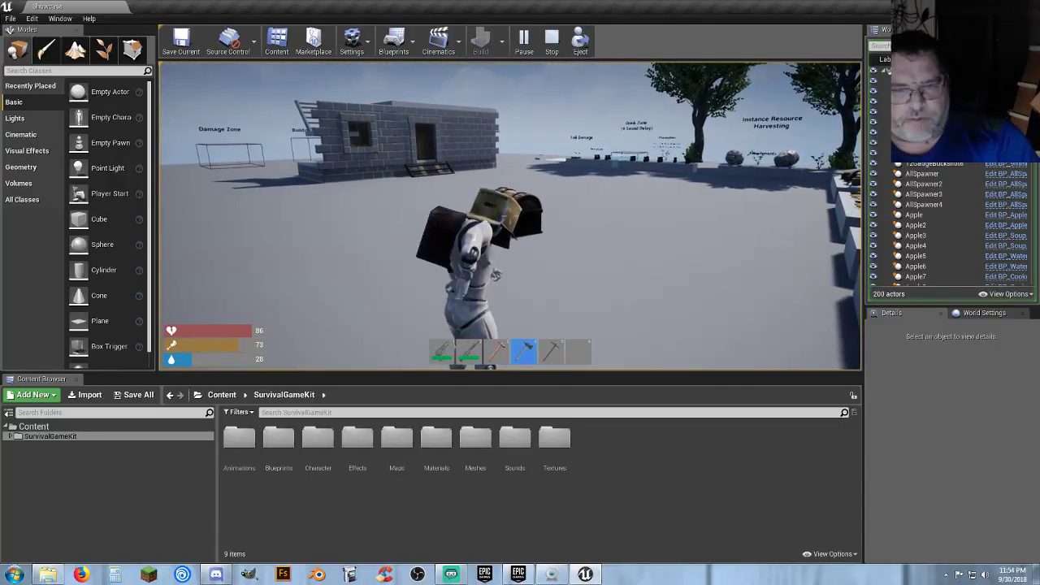
pyautogui.press('w')
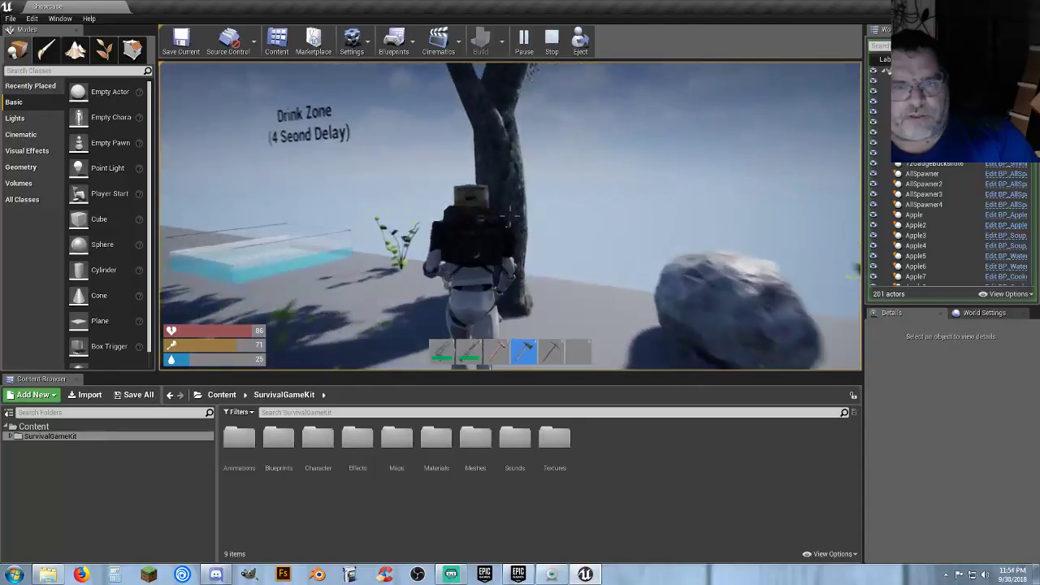
pyautogui.click(510, 215)
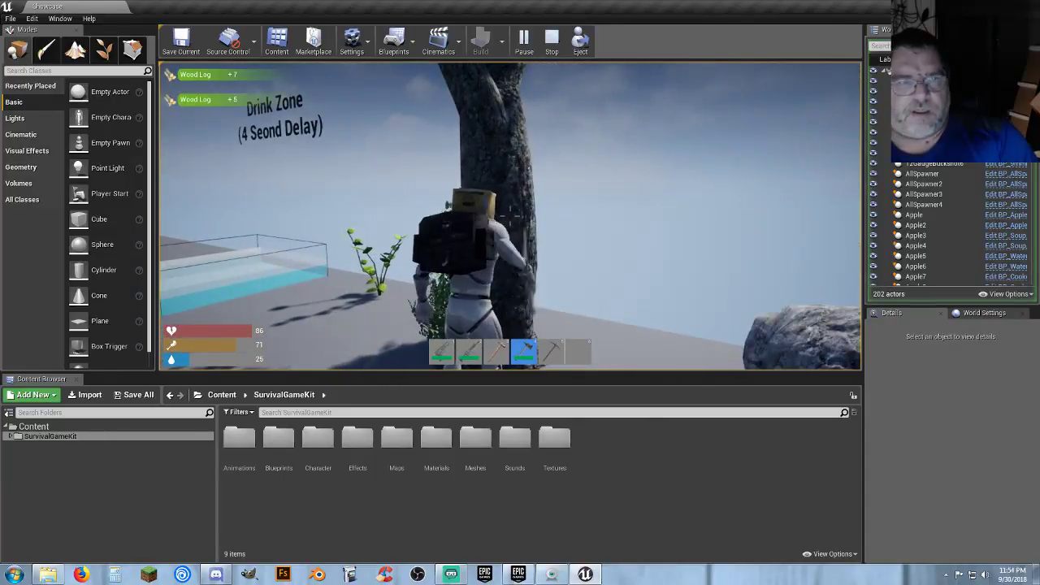
# - Equip the Pickaxe, mine the rock beside the tree and walk back toward the open floor
pyautogui.press('s')
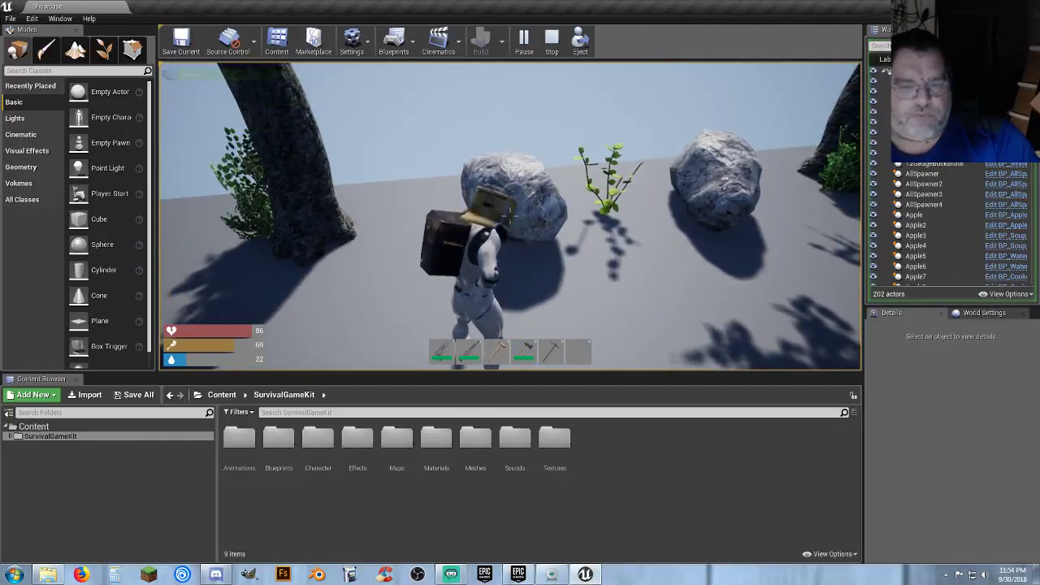
pyautogui.press('w')
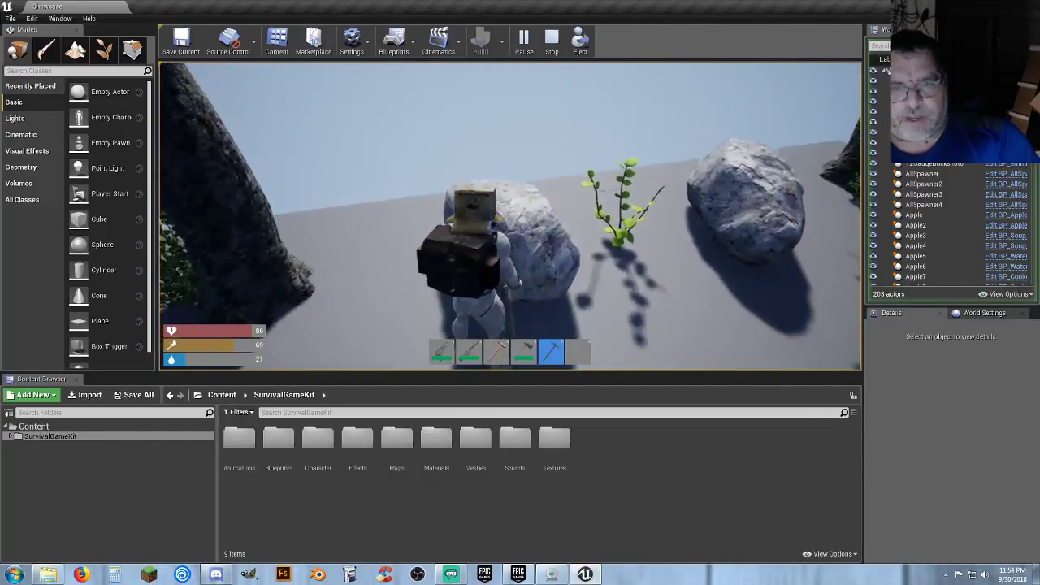
pyautogui.press('w')
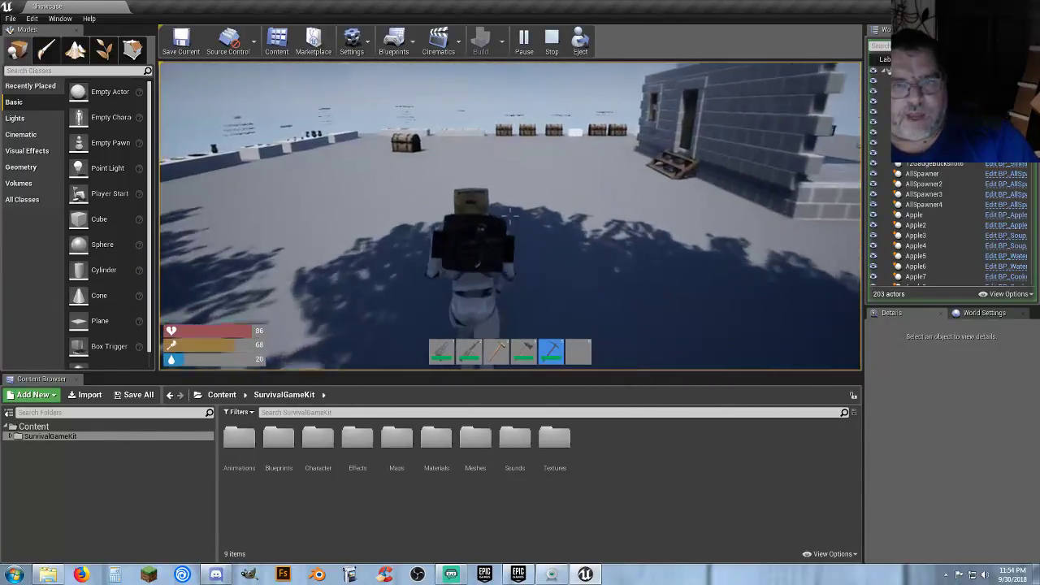
# - End the play session and open the Blueprints folder inside SurvivalGameKit
pyautogui.press('Escape')
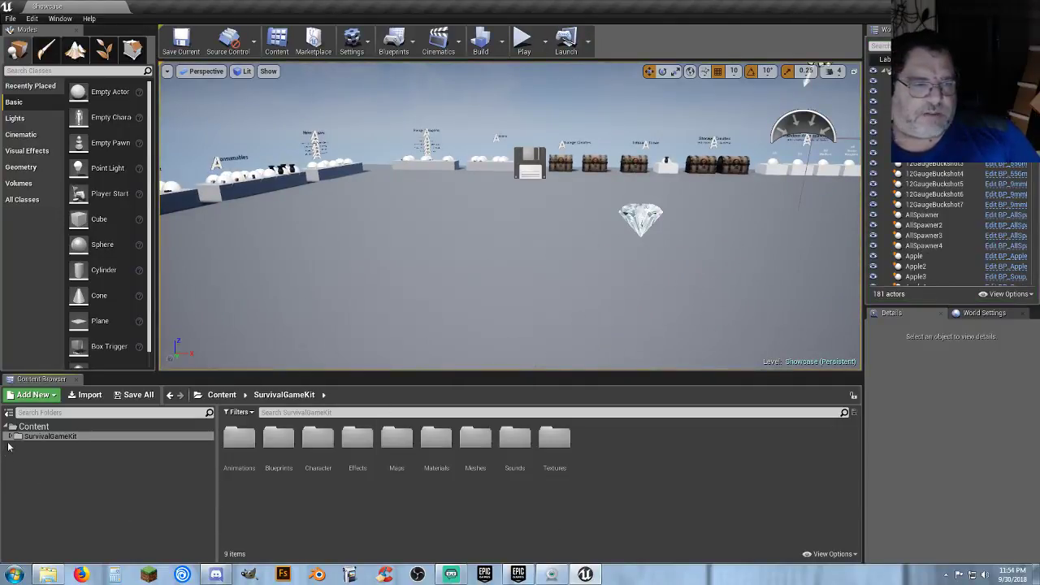
pyautogui.click(9, 438)
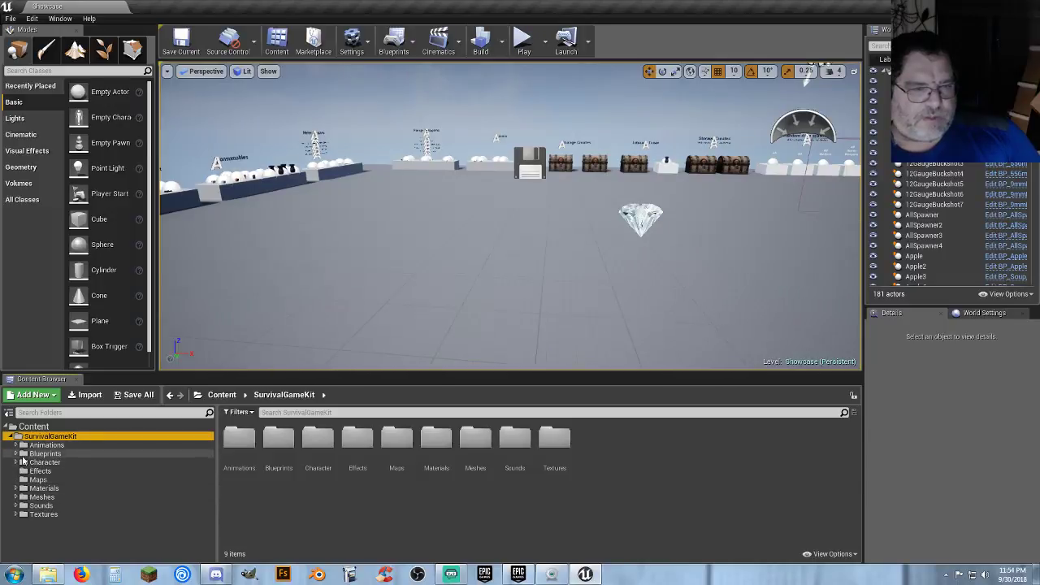
pyautogui.click(16, 454)
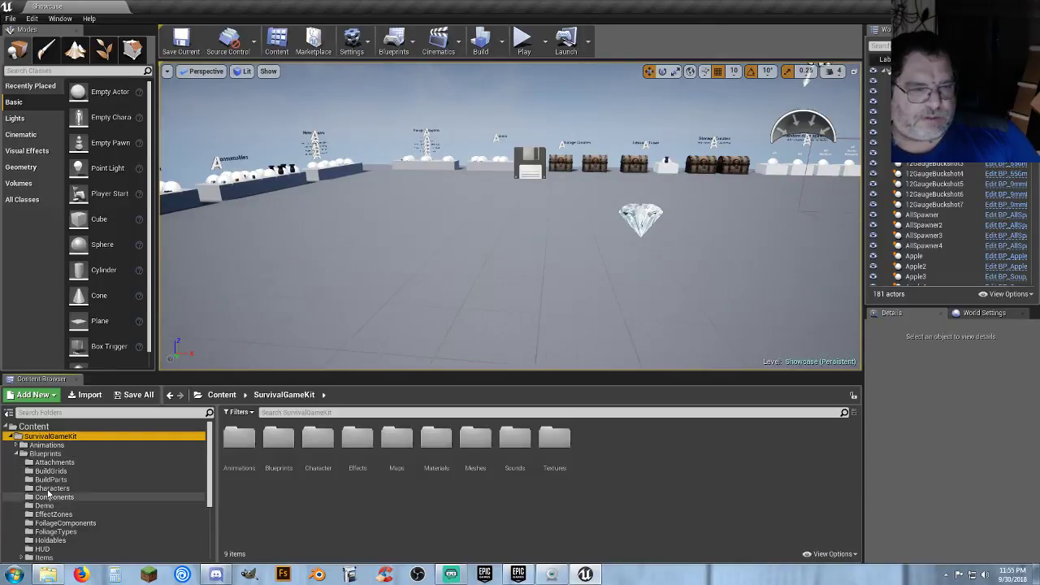
pyautogui.click(49, 463)
pyautogui.click(52, 457)
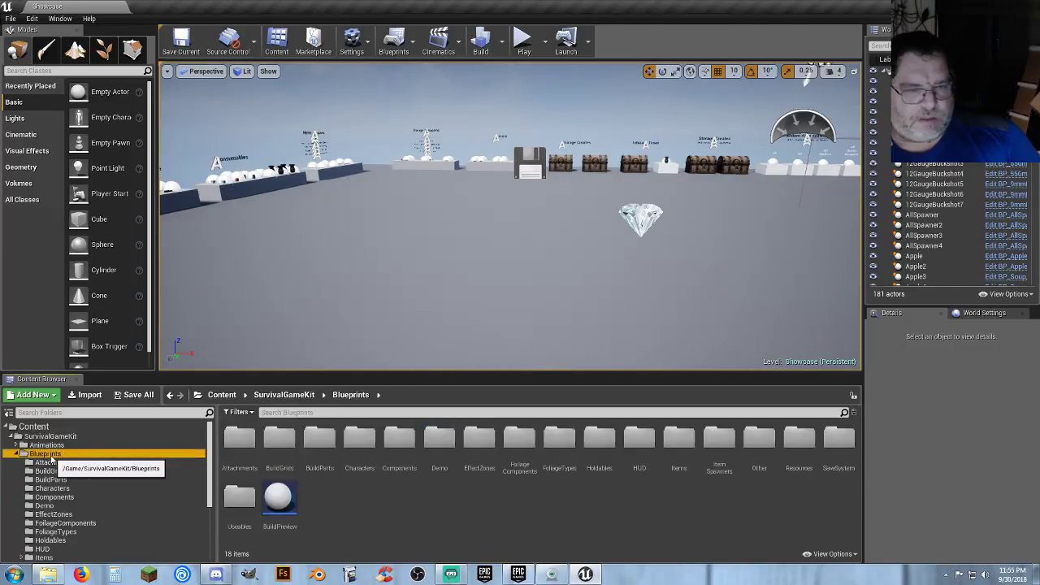
# - Open the ItemList data table in the Items folder of Blueprints
pyautogui.scroll(-4, 88, 487)
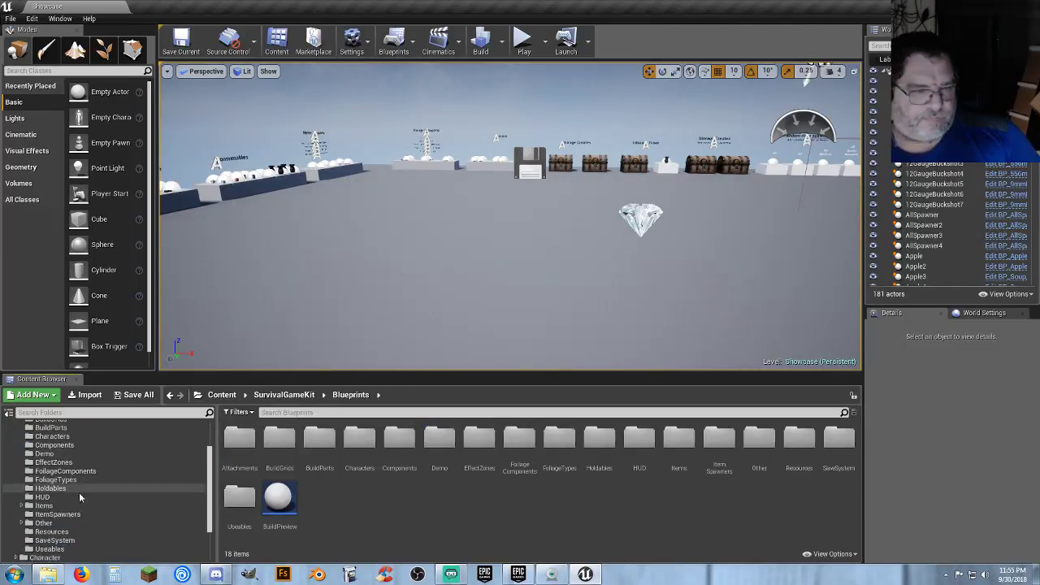
pyautogui.click(65, 506)
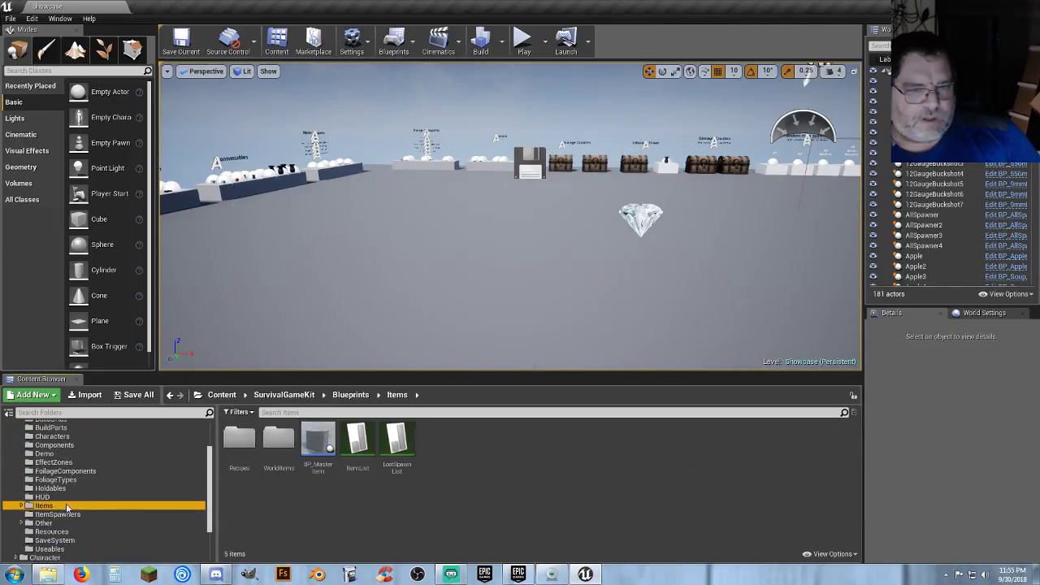
pyautogui.doubleClick(358, 465)
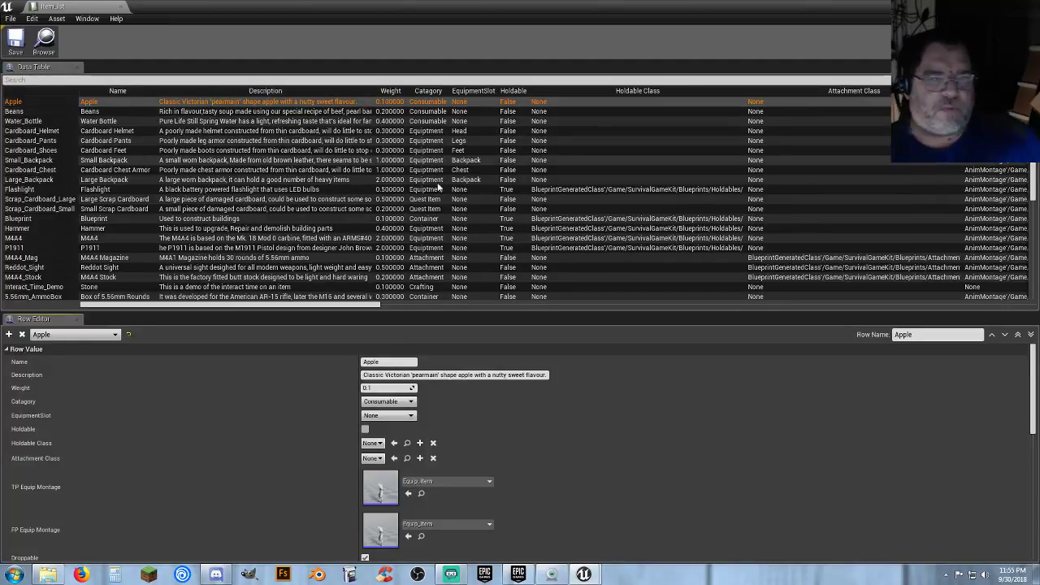
# - Select the P1911 row in the item table and check the classes available for its Attachment Class
pyautogui.scroll(-6, 307, 238)
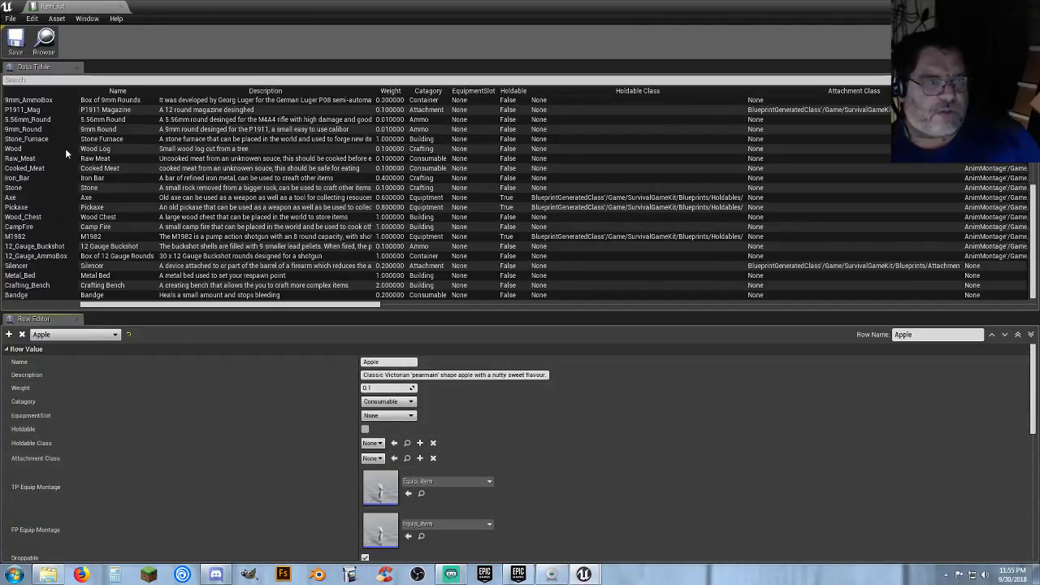
pyautogui.scroll(5, 48, 137)
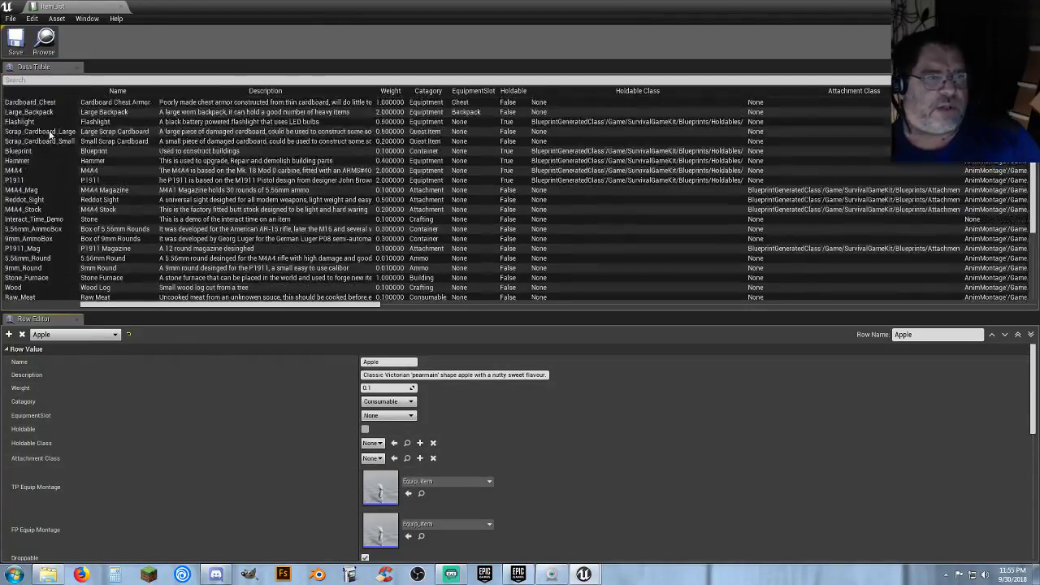
pyautogui.click(32, 249)
pyautogui.click(18, 181)
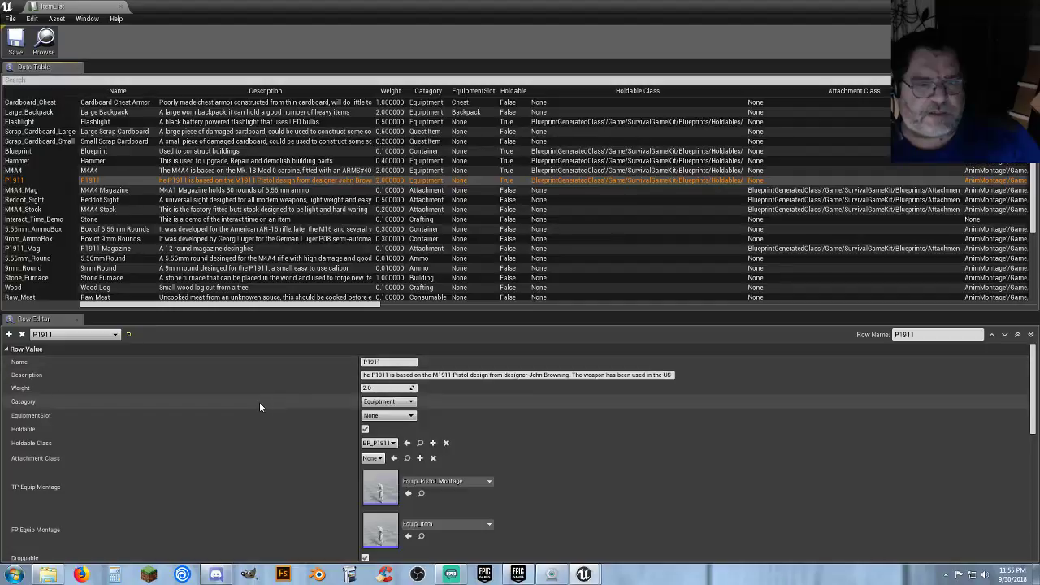
pyautogui.scroll(-1, 259, 393)
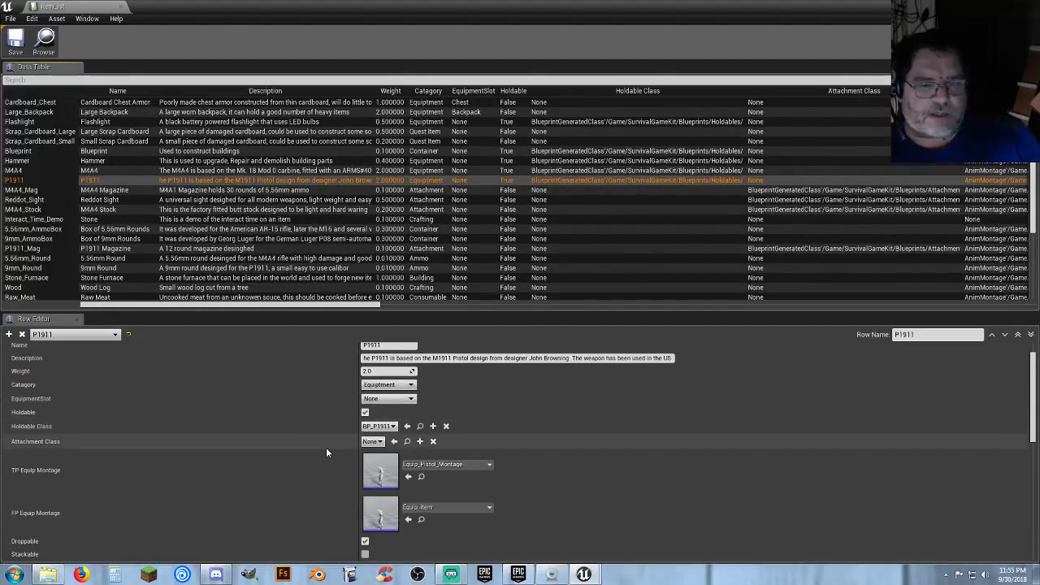
pyautogui.scroll(-1, 326, 447)
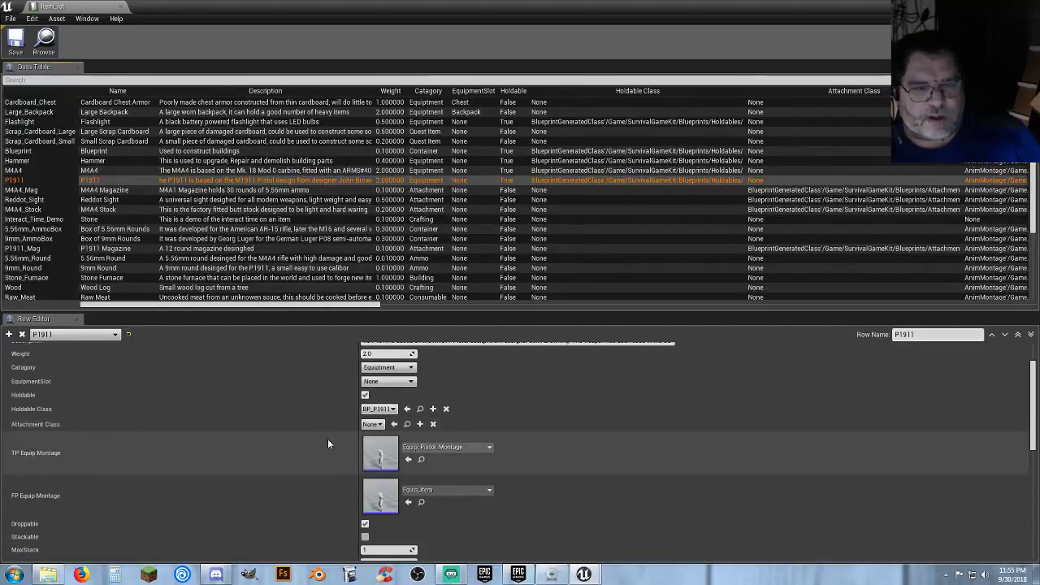
pyautogui.click(379, 425)
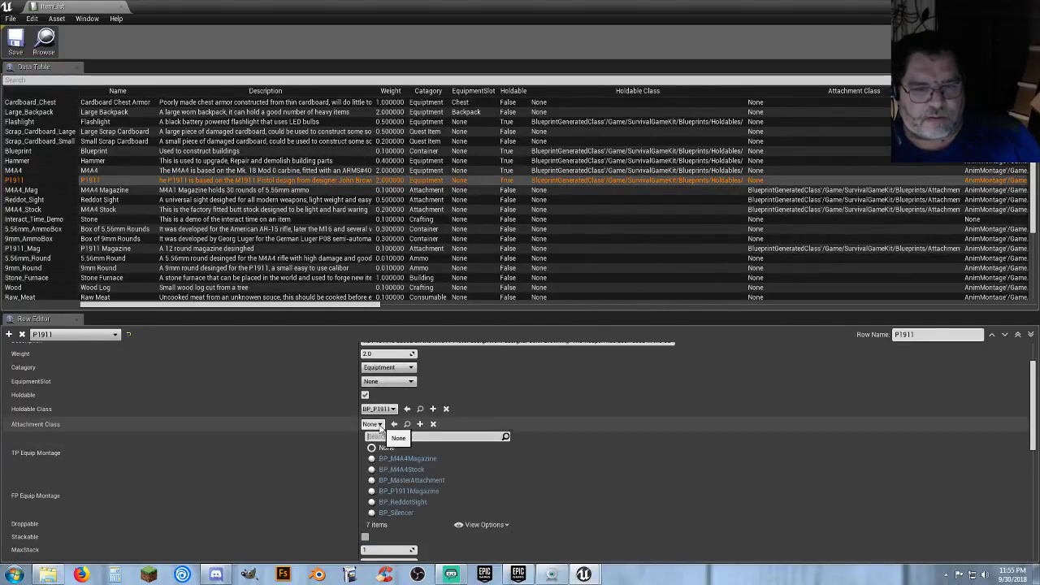
pyautogui.click(327, 423)
# - Review the remaining P1911 row values, from the equip montages and stat fields through the icon and meshes to Stops Bleeding
pyautogui.scroll(-2, 293, 445)
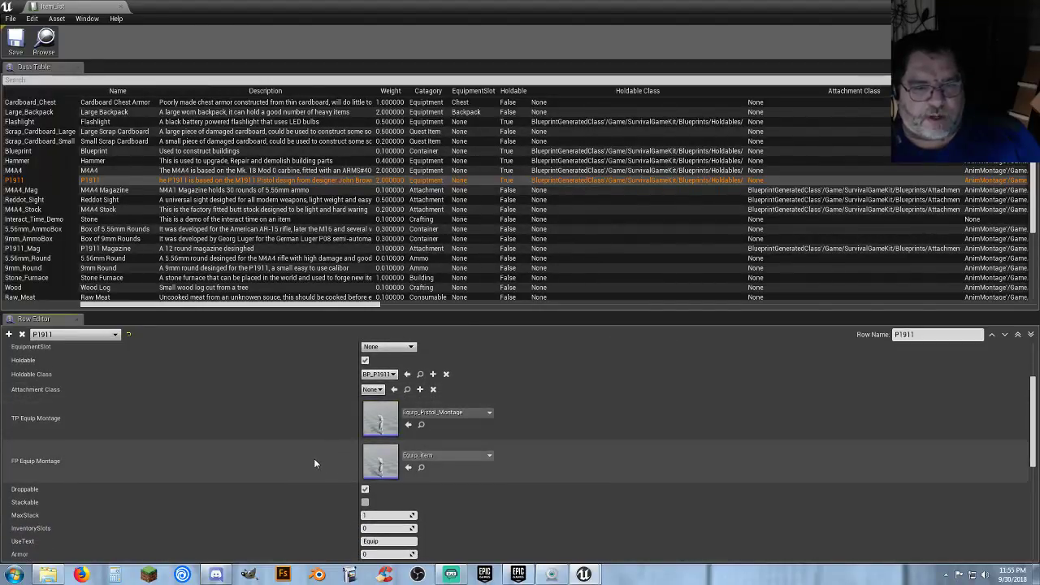
pyautogui.scroll(-2, 305, 455)
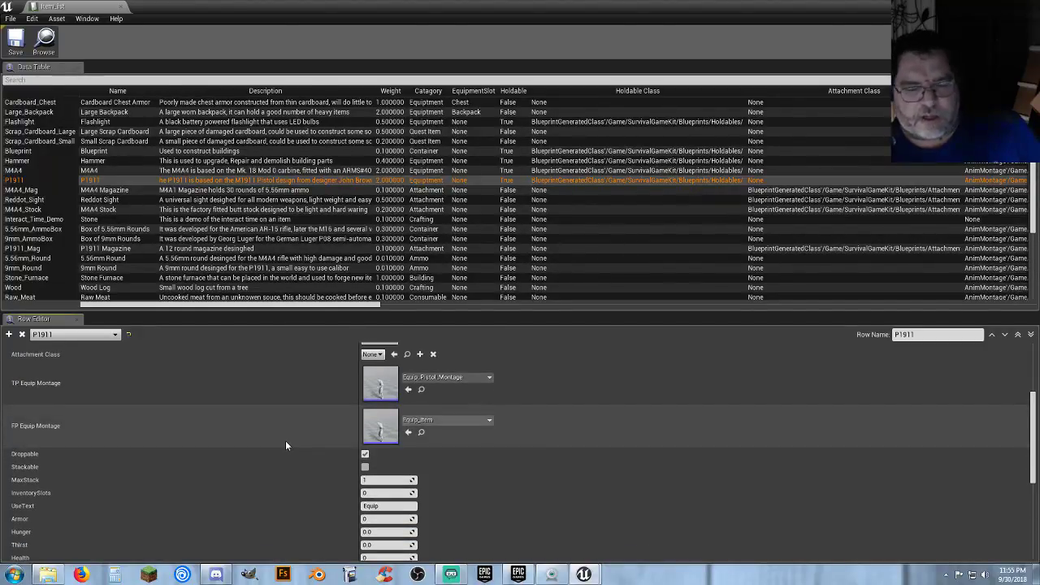
pyautogui.scroll(-4, 276, 441)
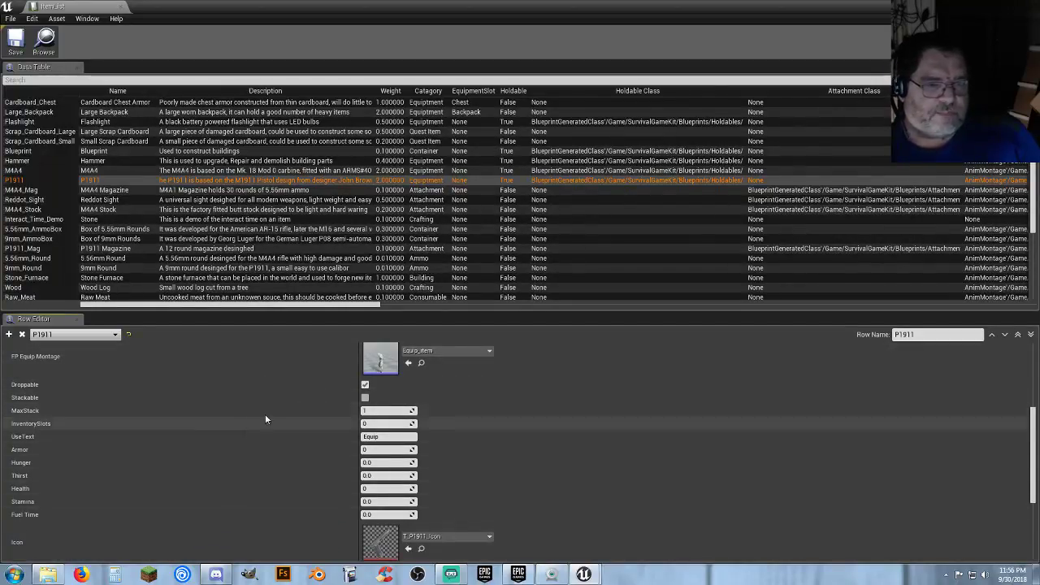
pyautogui.scroll(-4, 288, 431)
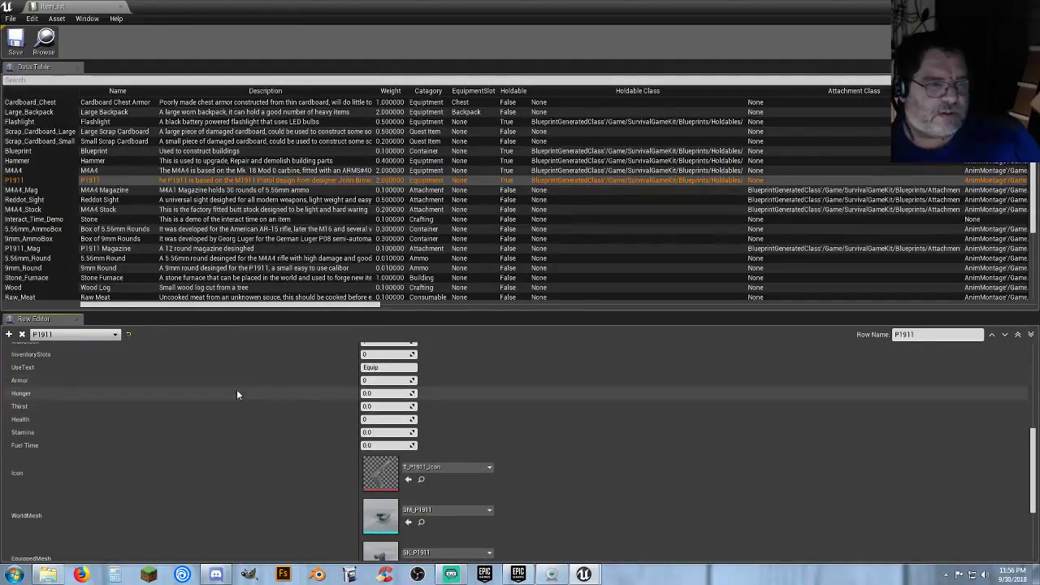
pyautogui.scroll(1, 244, 375)
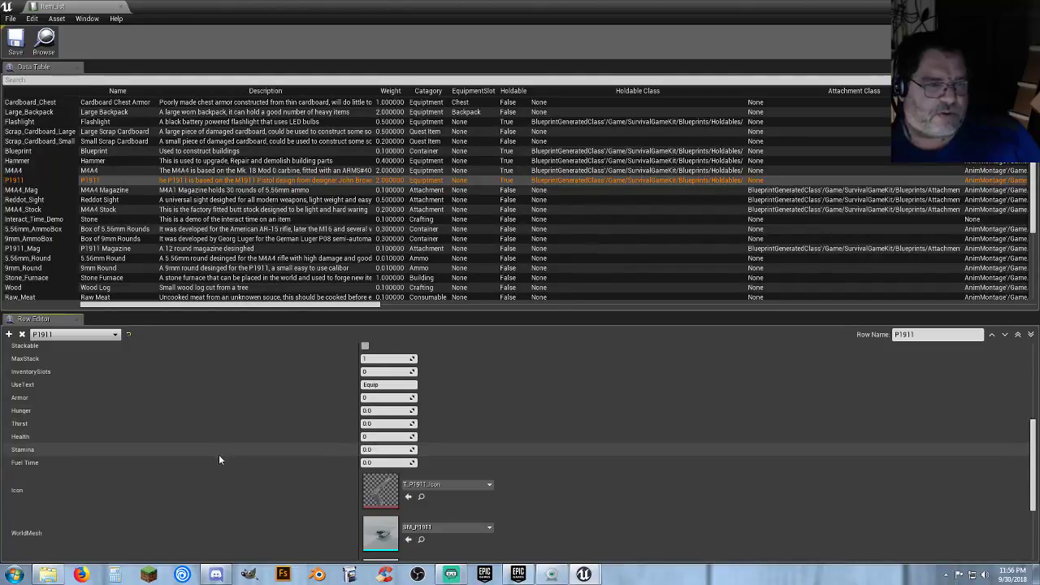
pyautogui.scroll(-3, 219, 469)
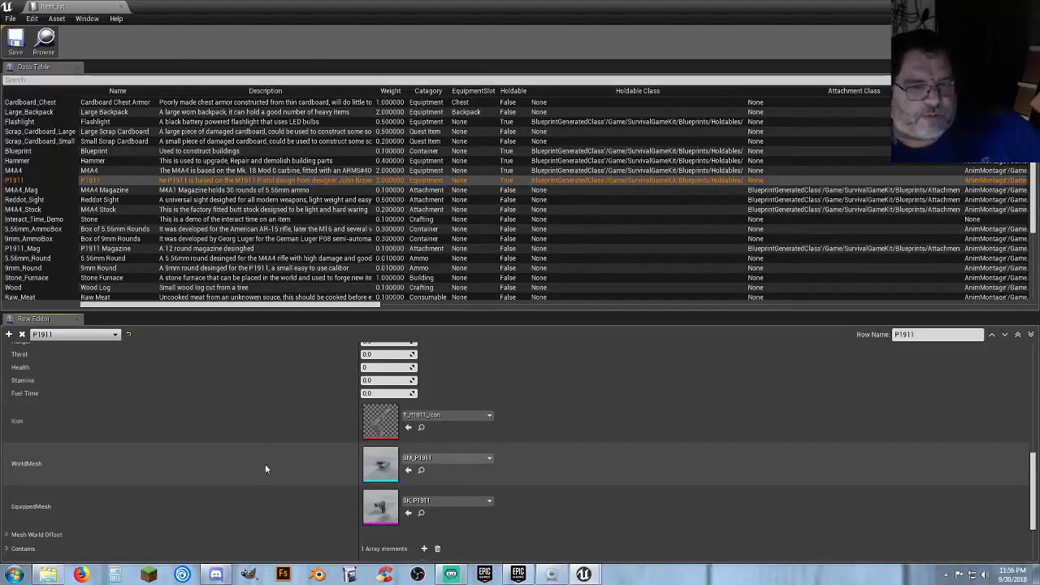
pyautogui.scroll(-2, 266, 463)
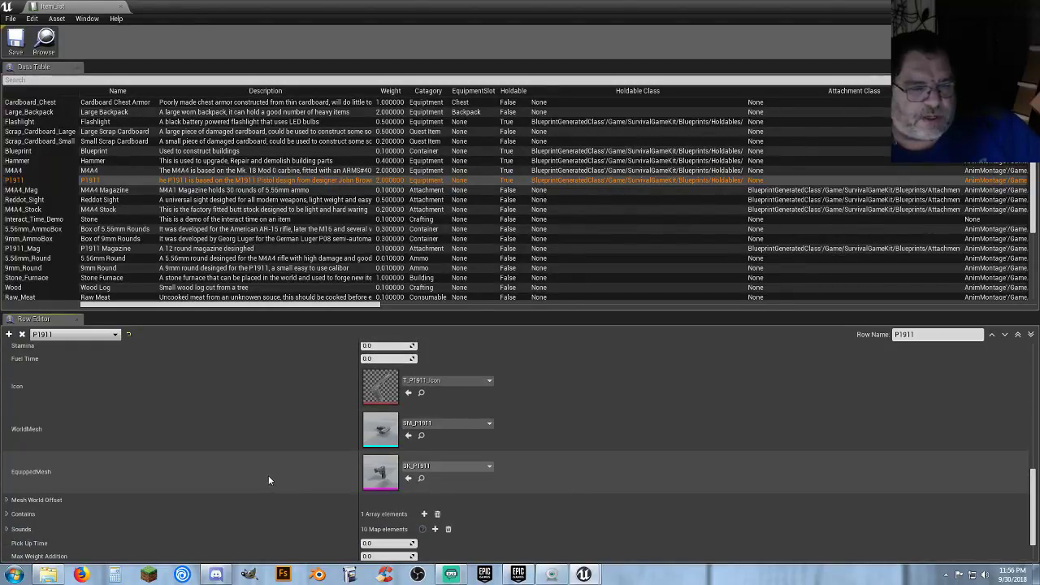
pyautogui.scroll(-1, 261, 481)
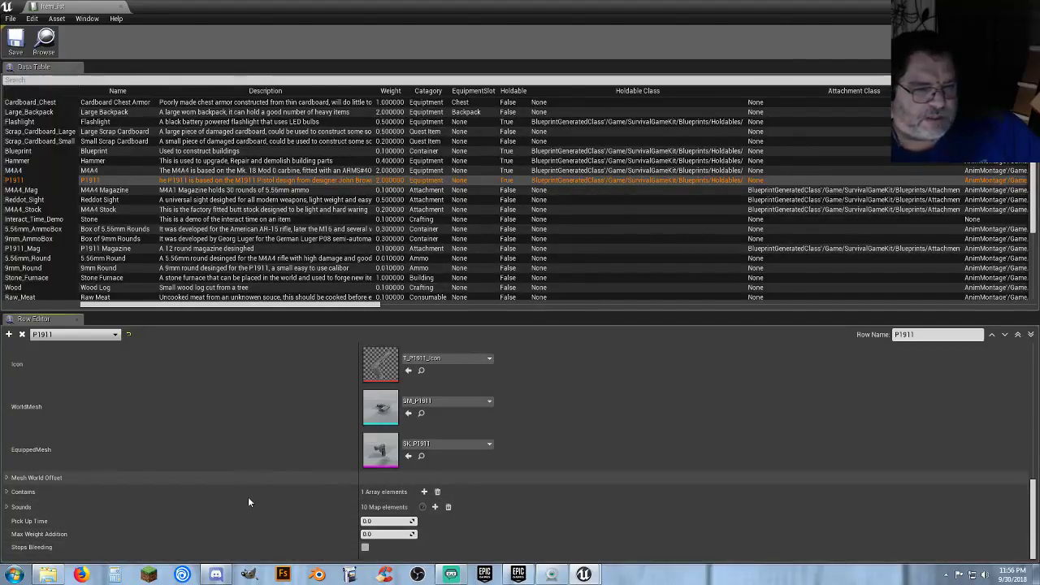
# - Expand the P1911 row's Sounds map, look through its entries and collapse it again
pyautogui.click(9, 507)
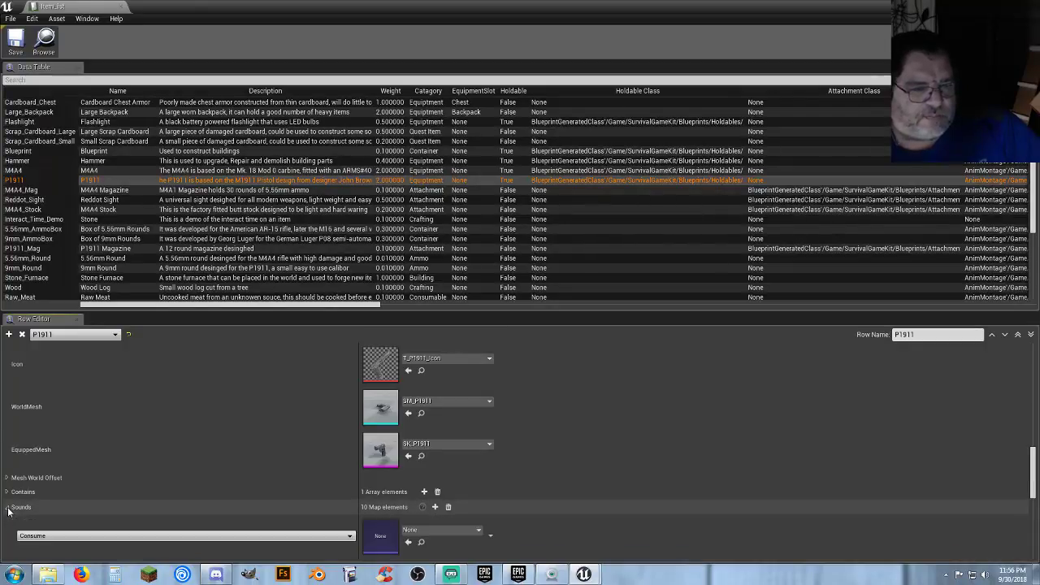
pyautogui.scroll(-4, 209, 466)
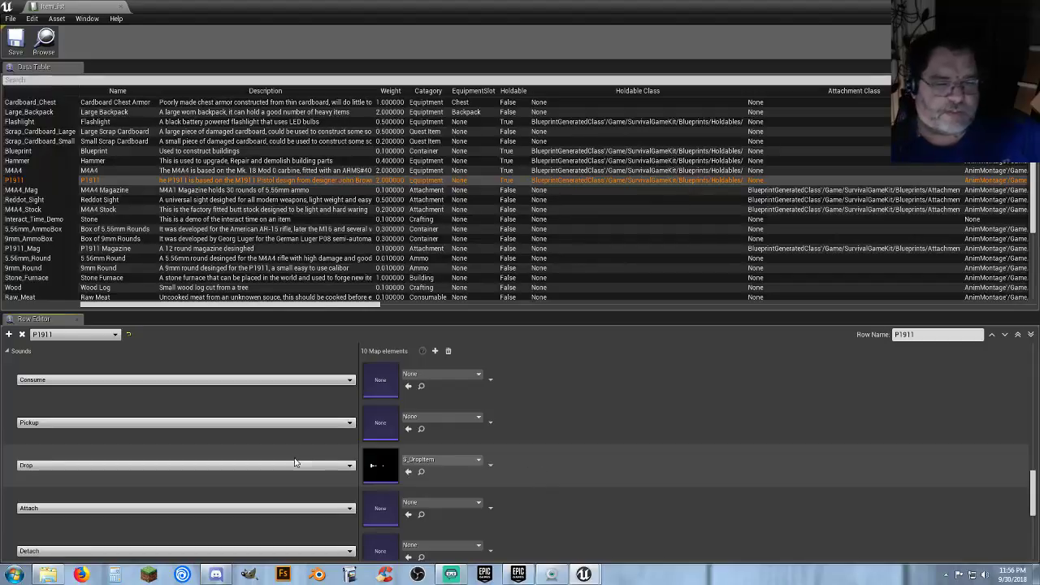
pyautogui.scroll(-2, 287, 457)
pyautogui.scroll(4, 280, 455)
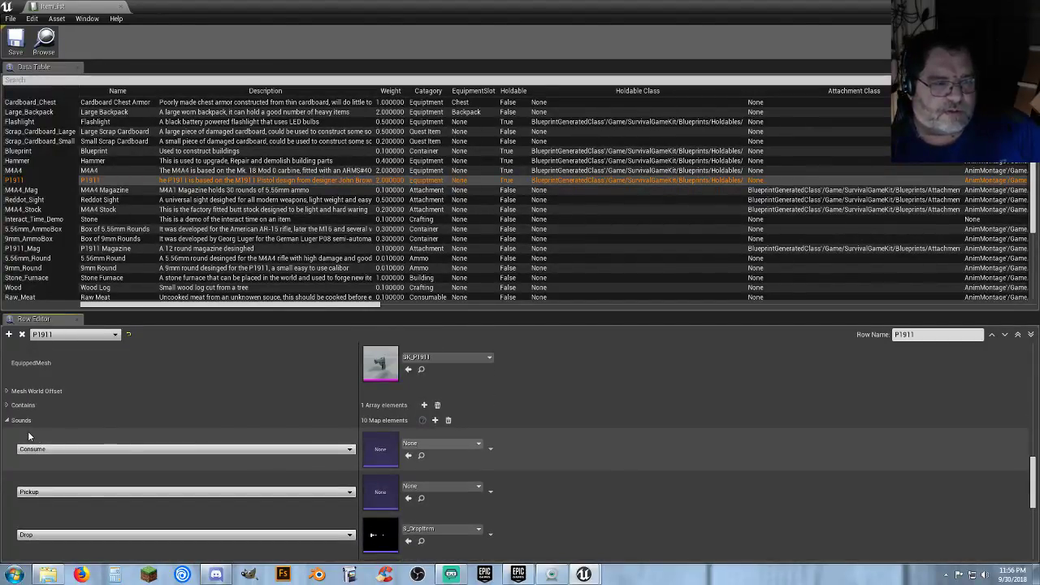
pyautogui.click(7, 421)
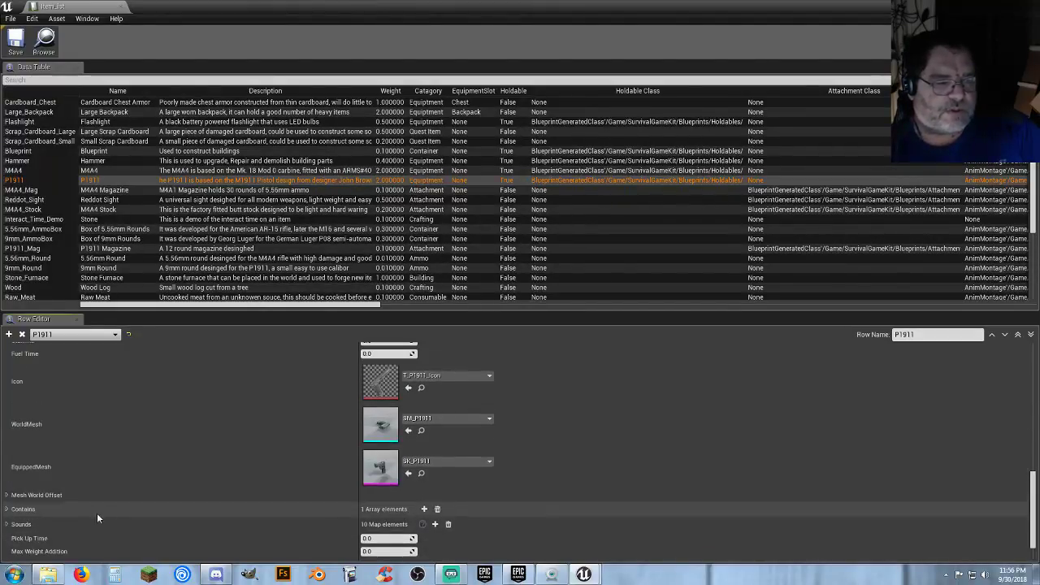
# - Select the Hammer row and review its meshes, equip montages and Holdable Class
pyautogui.click(18, 161)
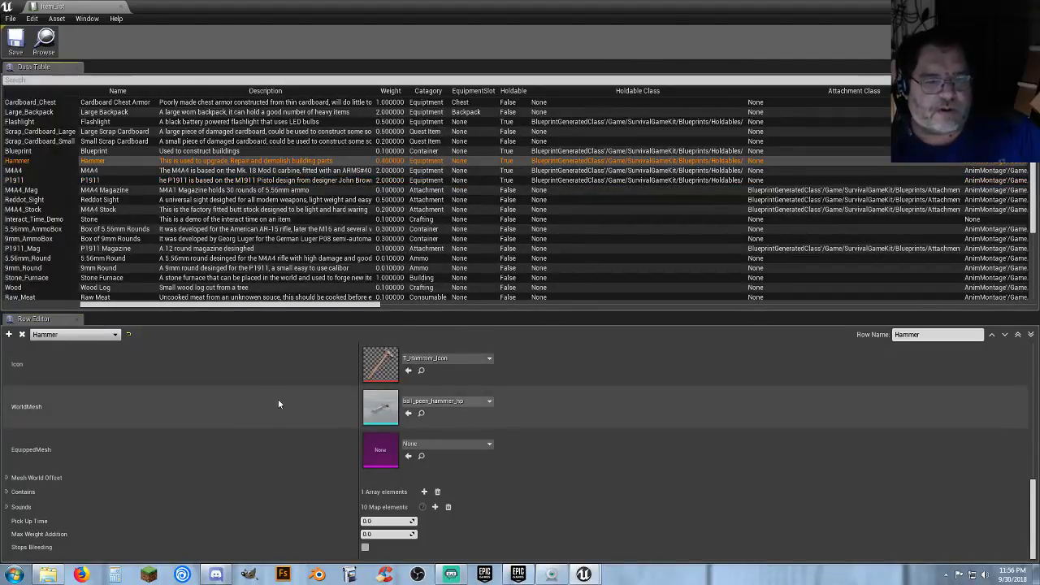
pyautogui.scroll(10, 259, 401)
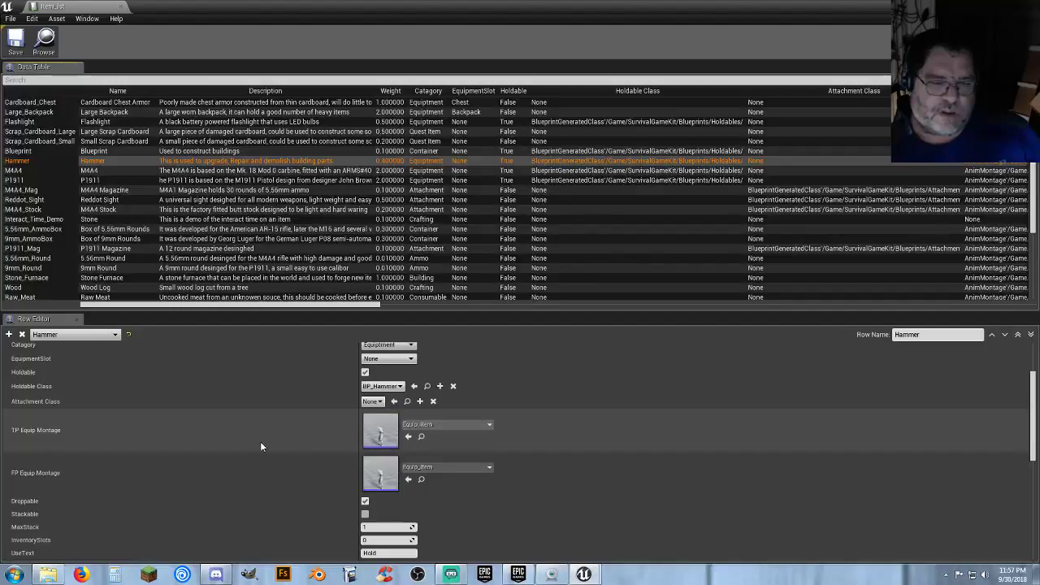
pyautogui.scroll(1, 247, 439)
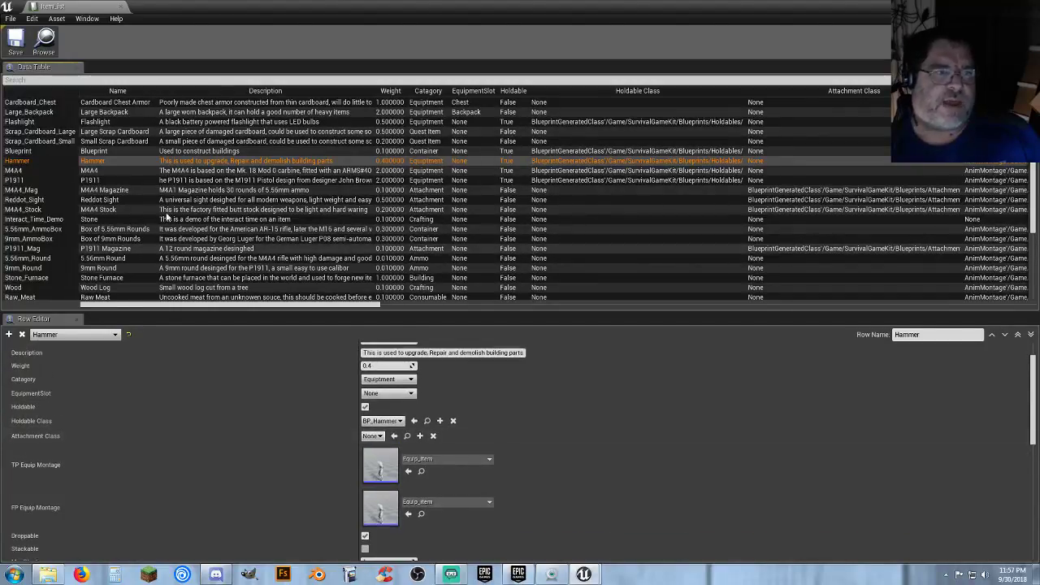
# - Close the item table, then open the LootSpawnList data table for a look and close it
pyautogui.click(121, 6)
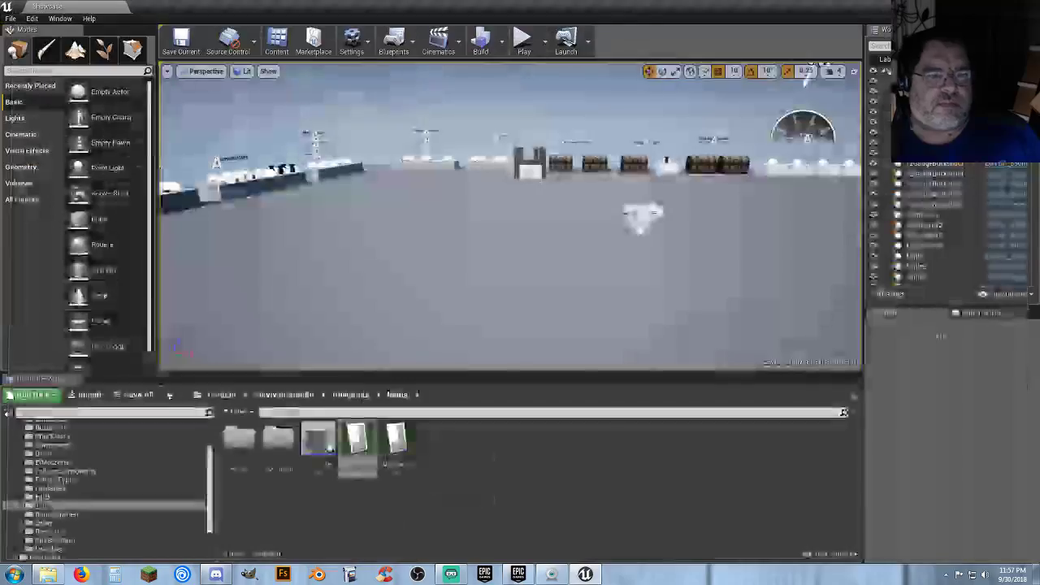
pyautogui.doubleClick(399, 470)
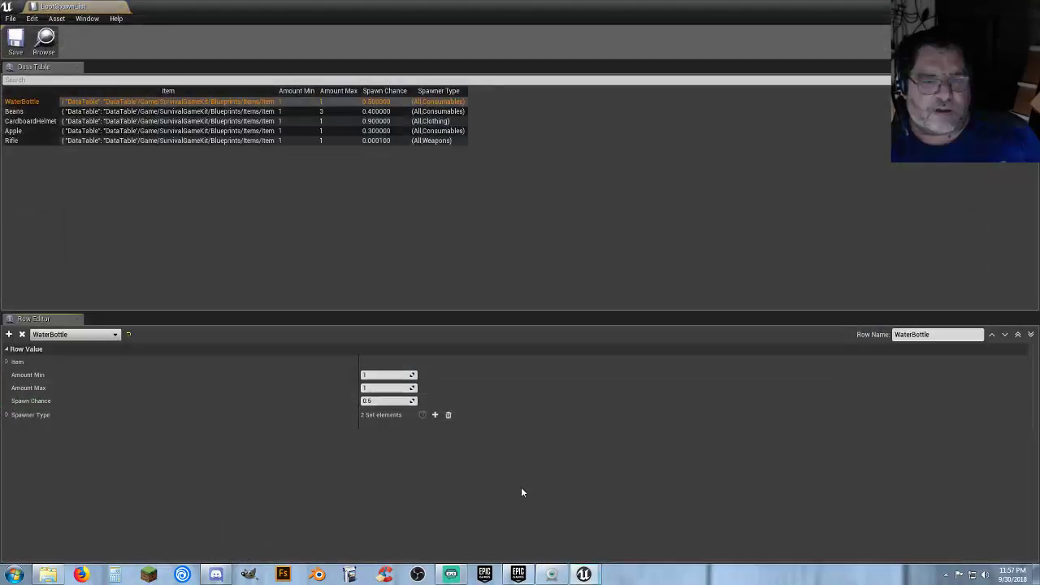
pyautogui.click(120, 7)
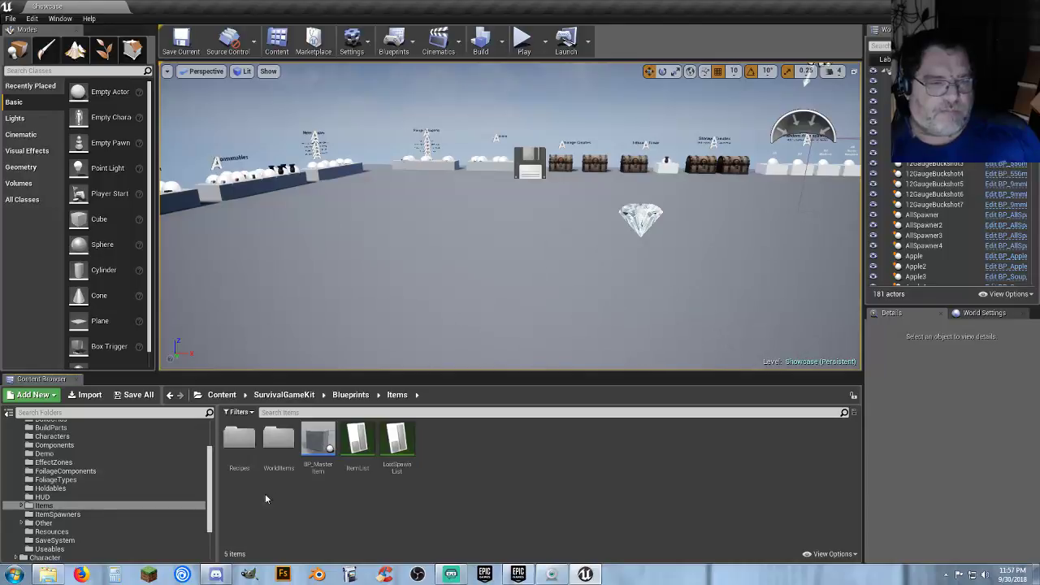
# - Open BP_Pickaxe_WI from the WorldItems folder in the full Blueprint editor
pyautogui.doubleClick(279, 443)
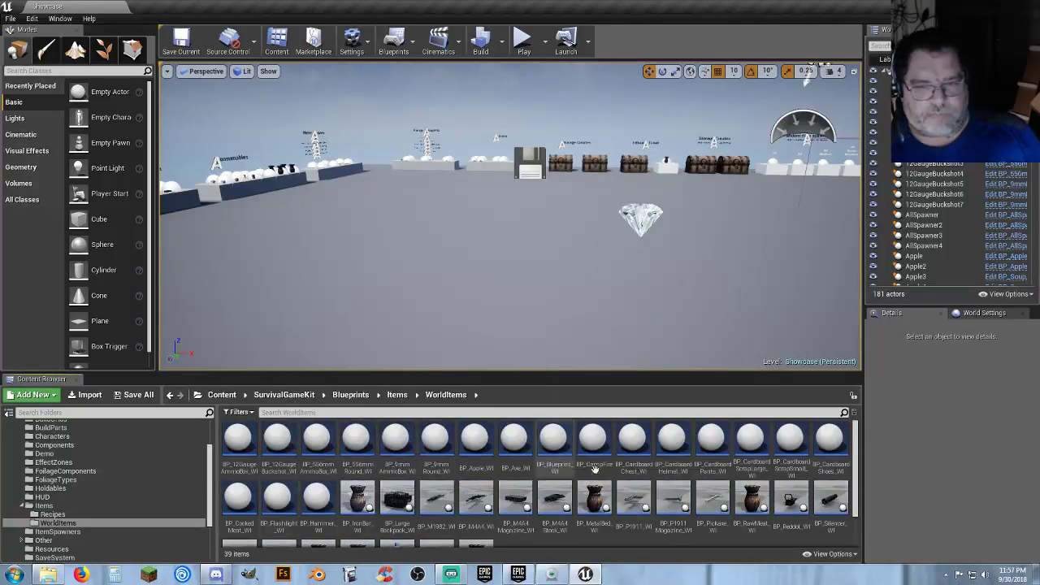
pyautogui.scroll(-1, 748, 465)
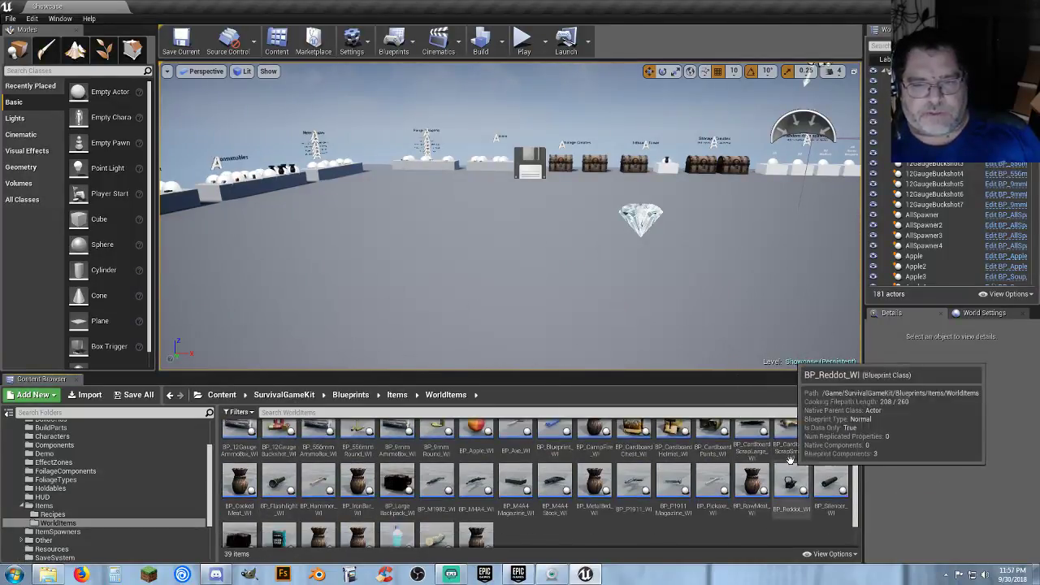
pyautogui.doubleClick(709, 511)
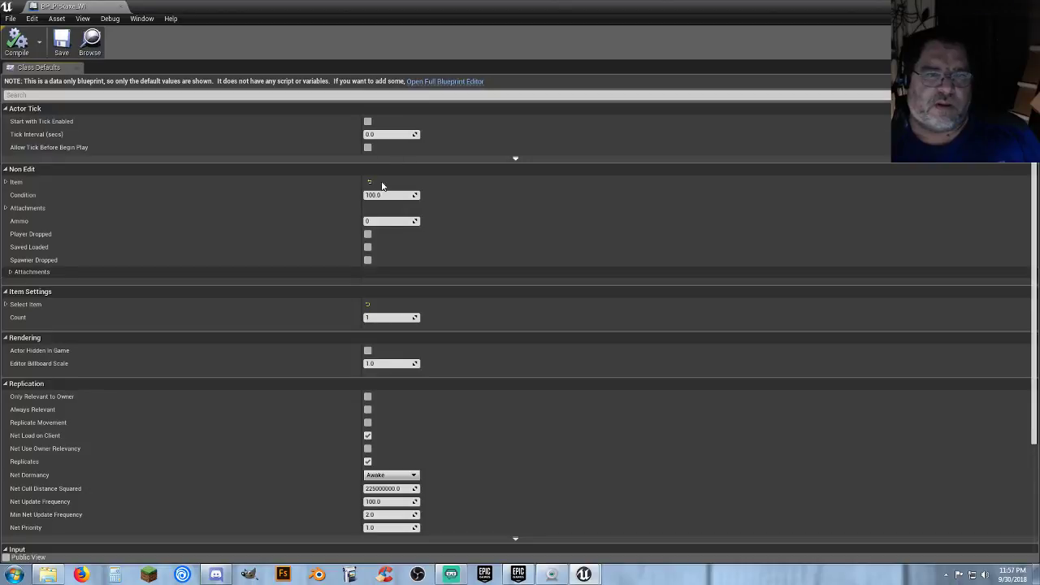
pyautogui.click(444, 82)
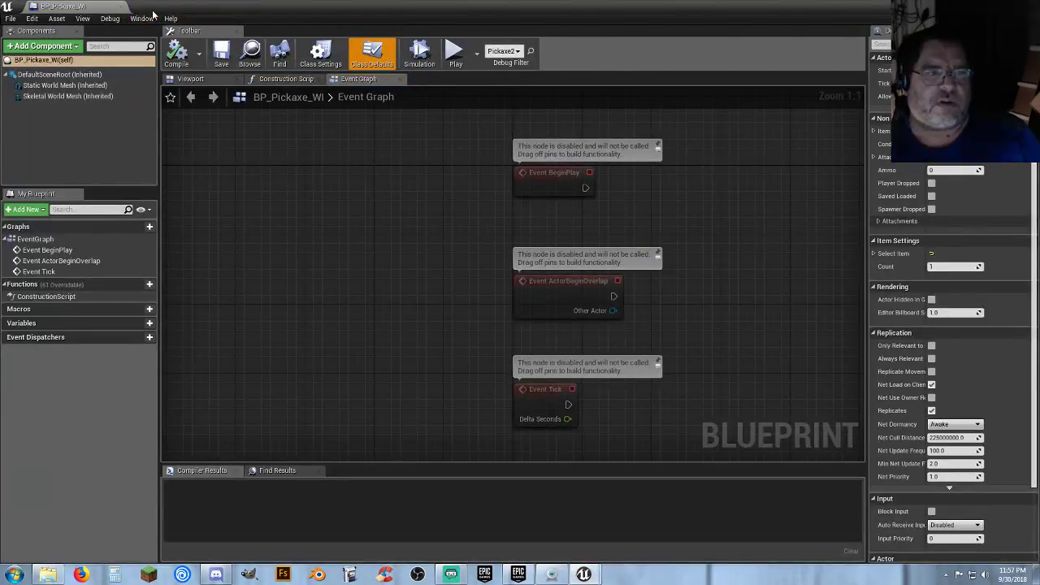
# - Inspect the pickaxe blueprint's Static World Mesh in the viewport and select its Skeletal World Mesh component
pyautogui.click(64, 86)
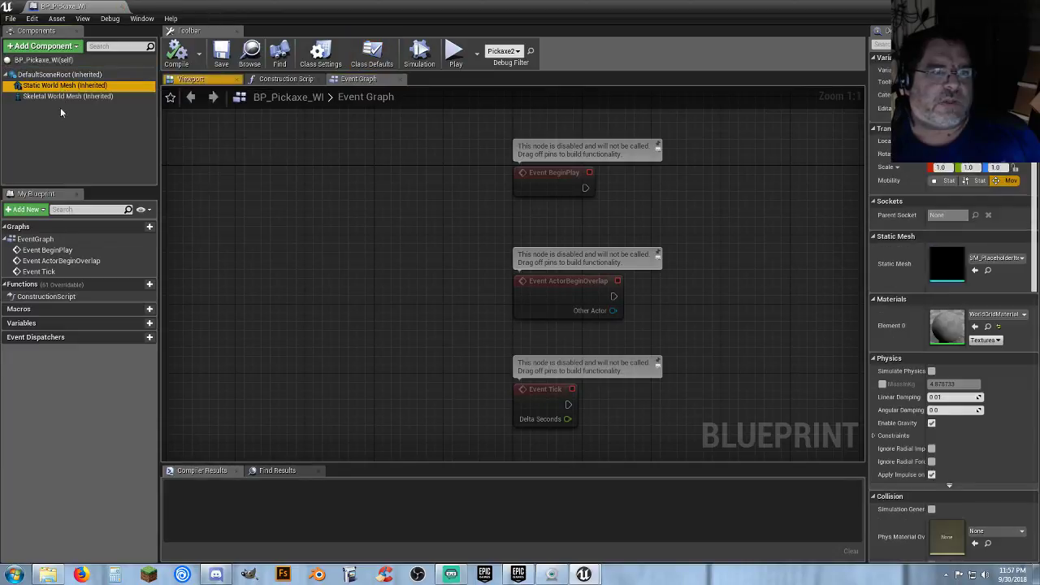
pyautogui.click(185, 80)
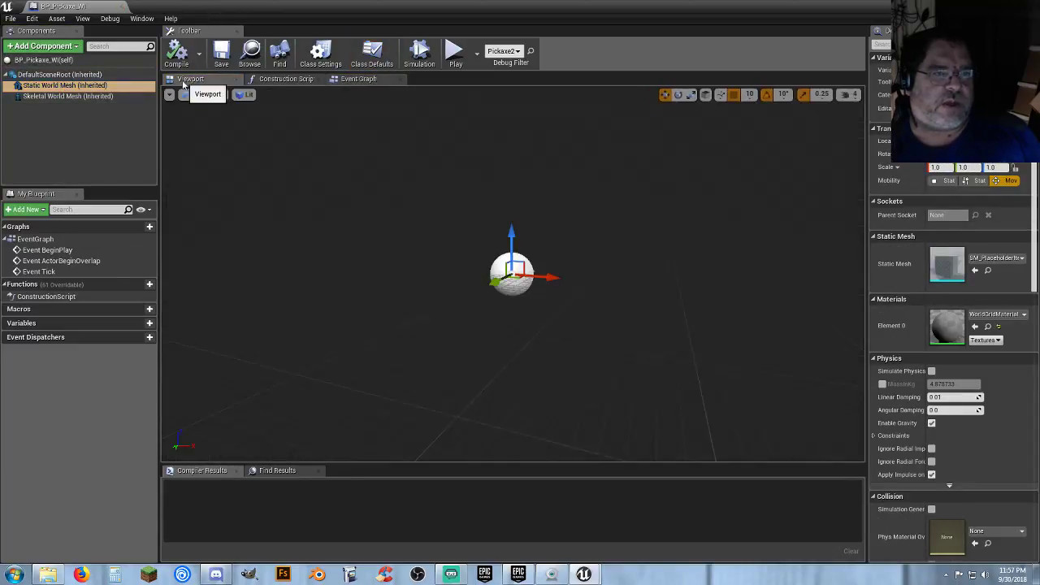
pyautogui.click(68, 96)
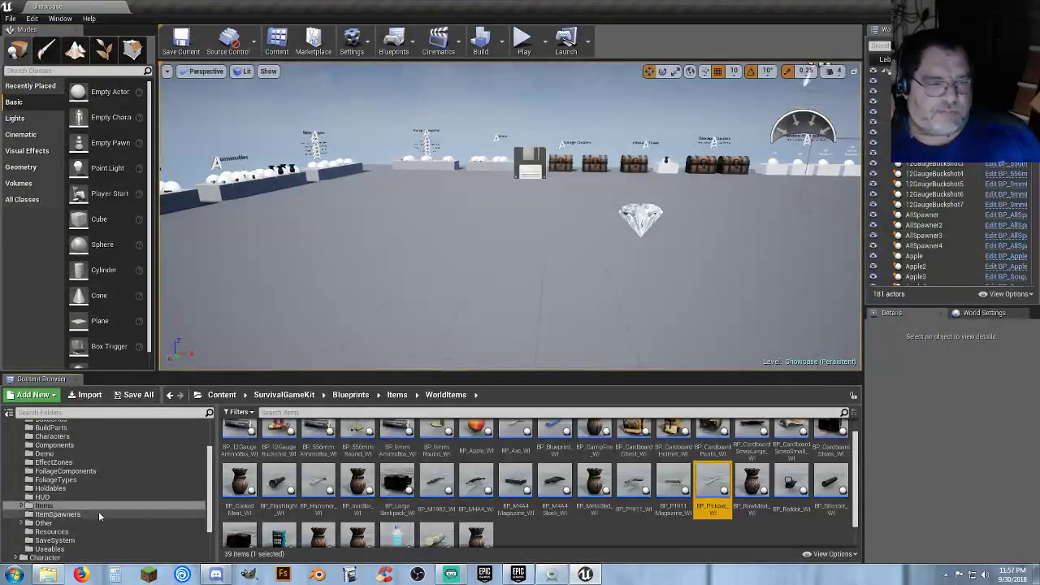
# - Browse the Resources, SaveSystem and Useables folders of the kit's Blueprints
pyautogui.click(51, 524)
pyautogui.click(60, 534)
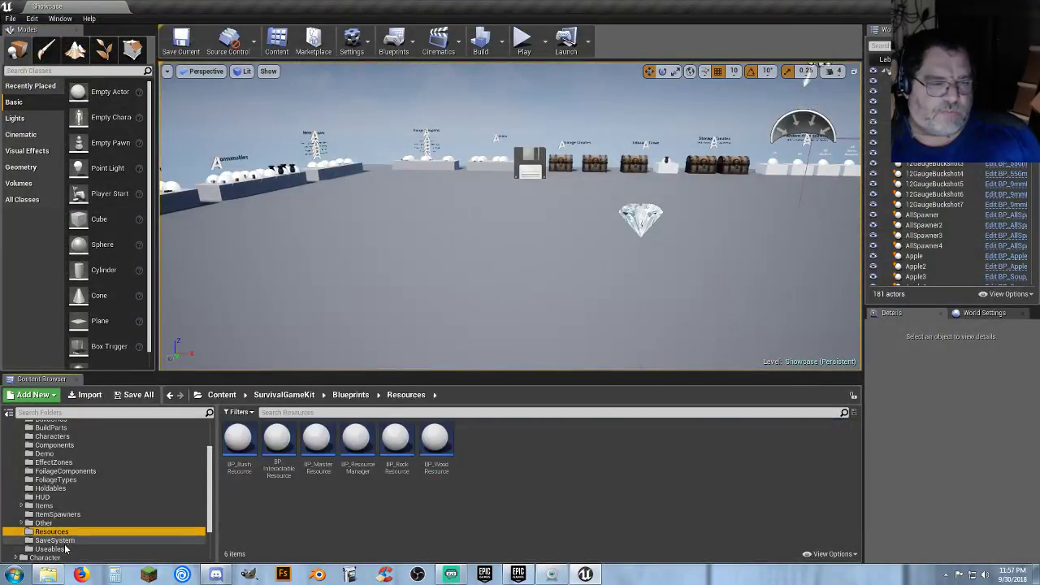
pyautogui.click(50, 541)
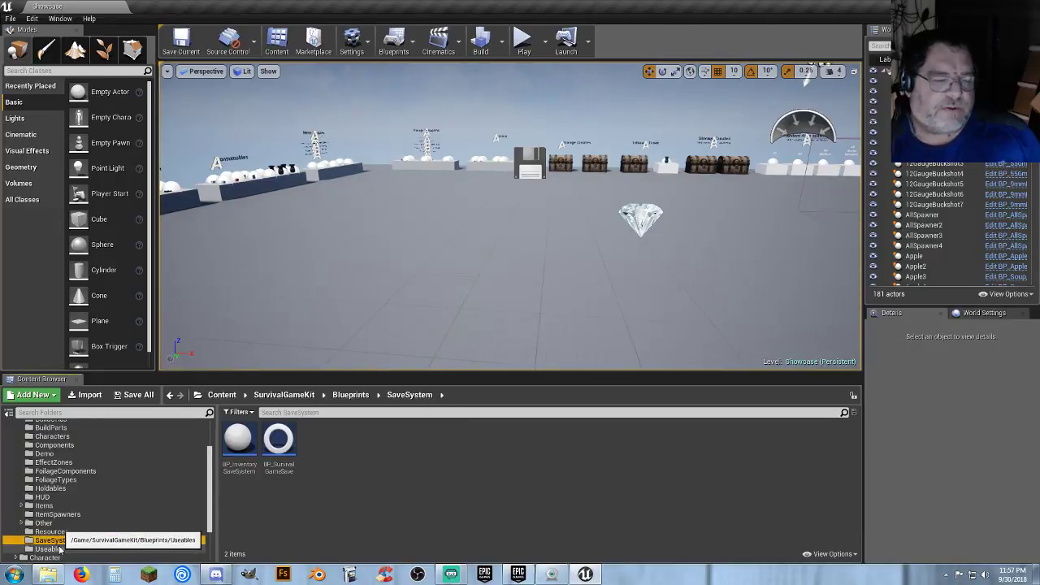
pyautogui.click(61, 550)
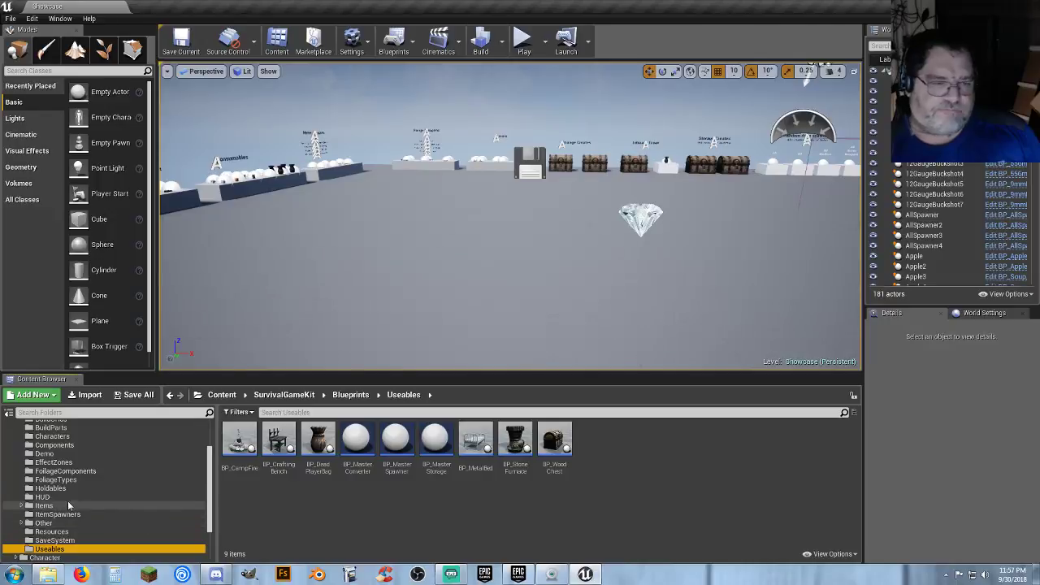
pyautogui.scroll(3, 66, 501)
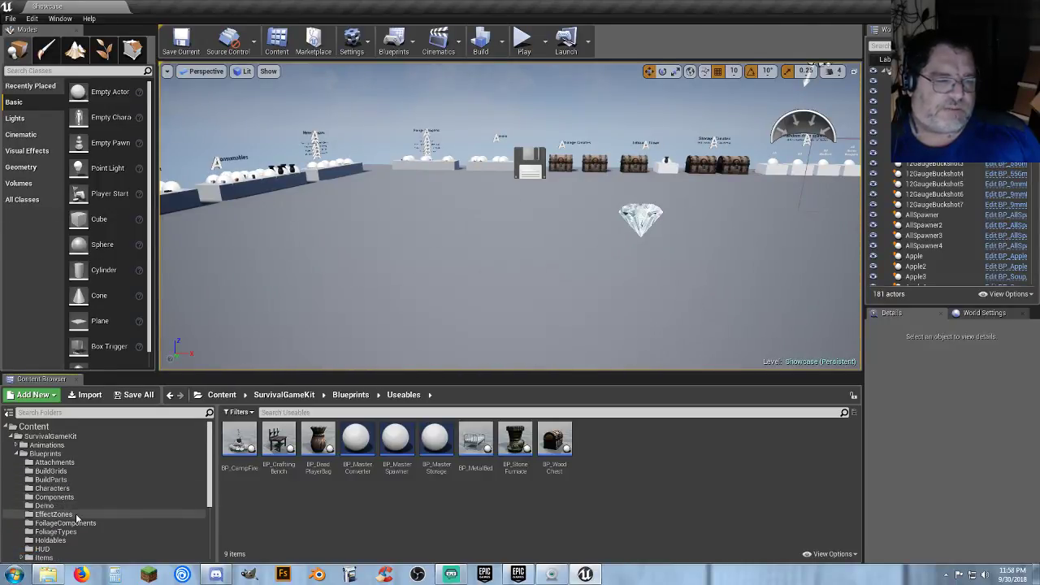
# - View the EffectZones and FoilageComponents folders, then collapse the Blueprints and SurvivalGameKit folders in the content tree
pyautogui.click(74, 514)
pyautogui.click(75, 525)
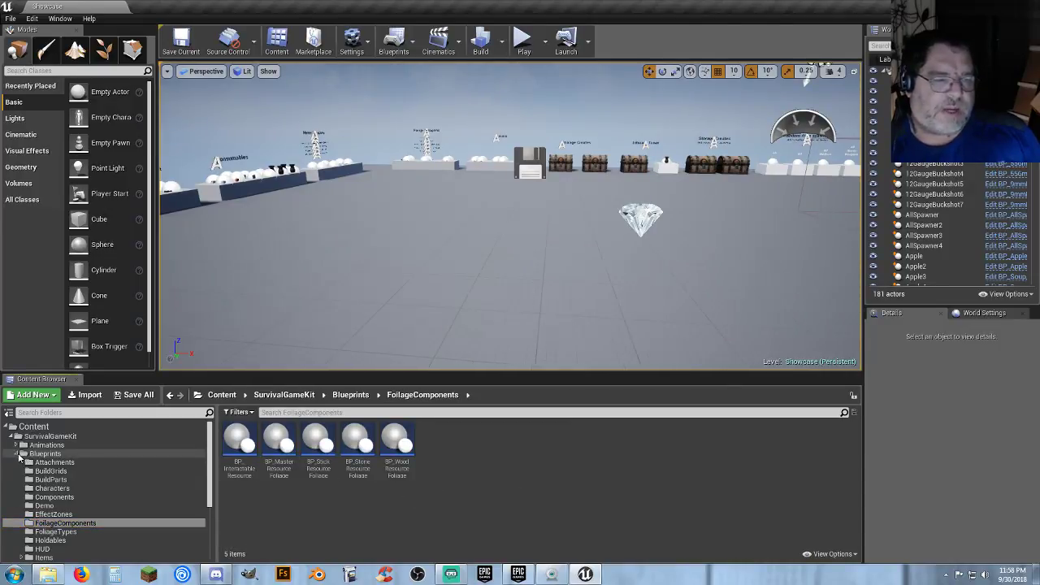
pyautogui.click(17, 453)
pyautogui.click(12, 438)
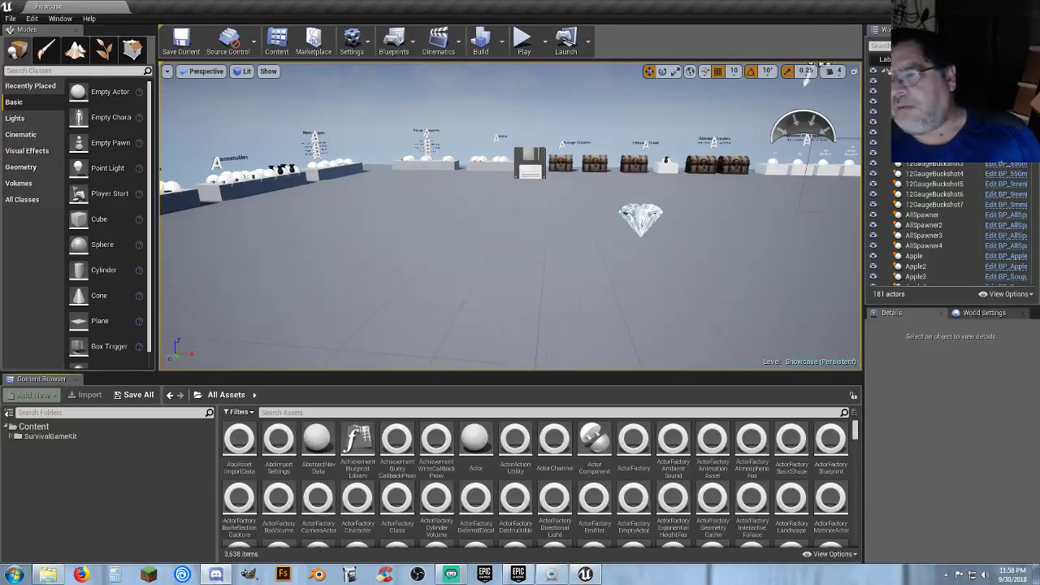
# - Bring Discord's bbg-demos channel into view on this screen, move it away again, and close the Unreal Editor
pyautogui.moveTo(1039, 122); pyautogui.dragTo(718, 31)
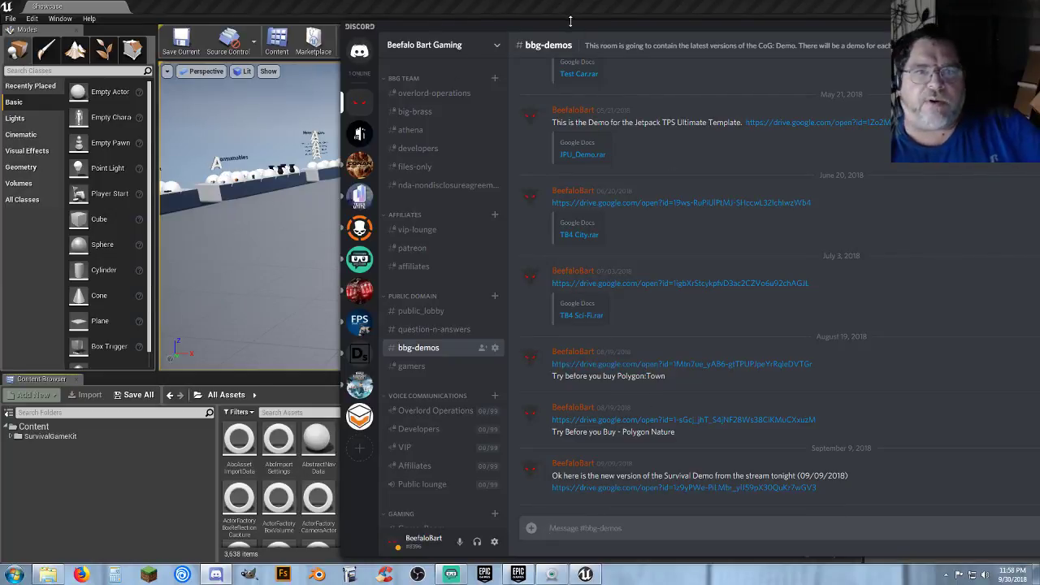
pyautogui.moveTo(574, 28); pyautogui.dragTo(1039, 33)
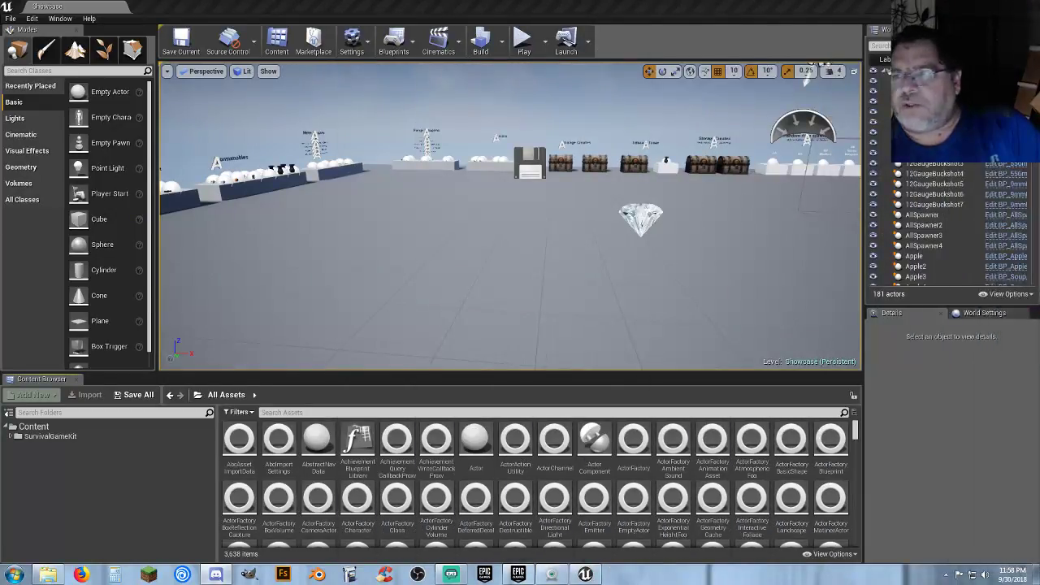
pyautogui.click(1030, 7)
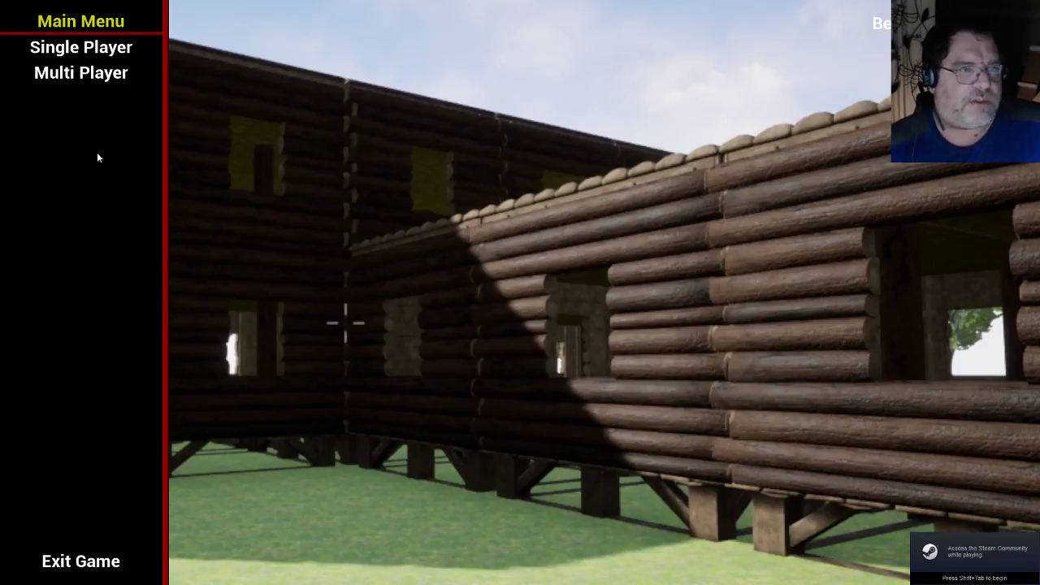
# - In the survival demo game's main menu, start hosting a multiplayer game and enter "howdy" as the server name
pyautogui.click(102, 82)
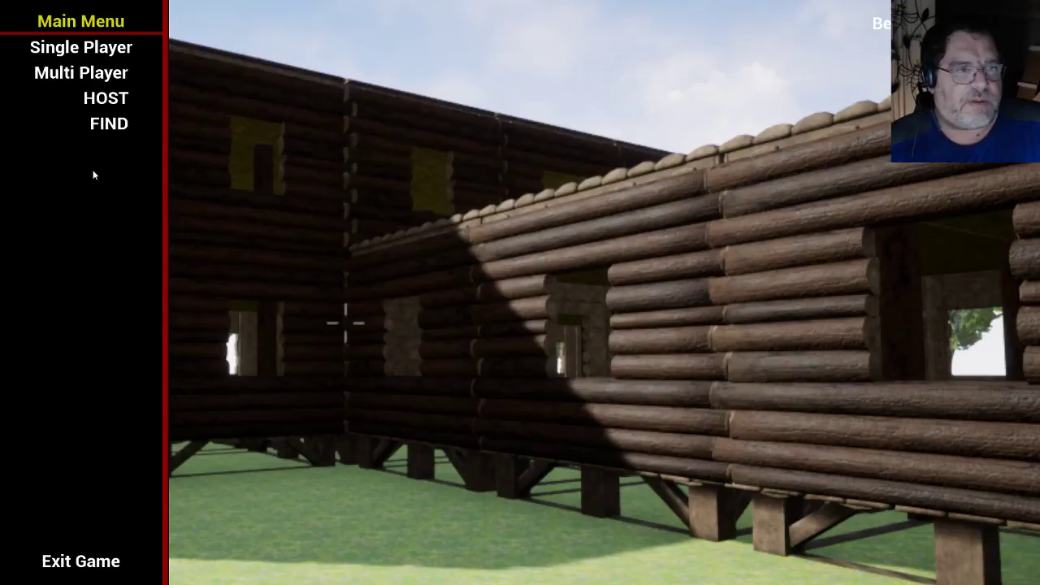
pyautogui.click(120, 104)
pyautogui.click(446, 274)
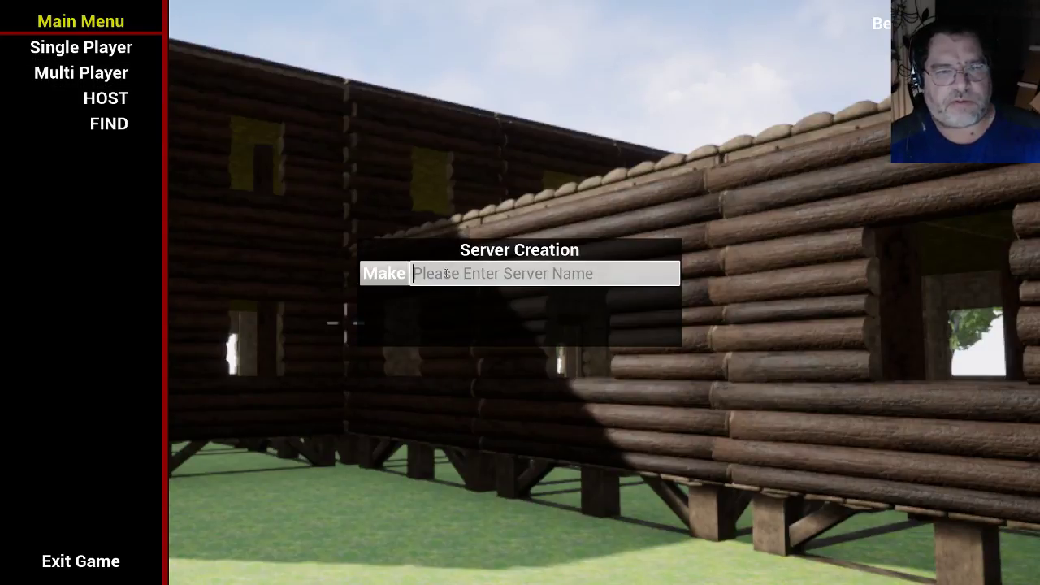
pyautogui.write('howdy')
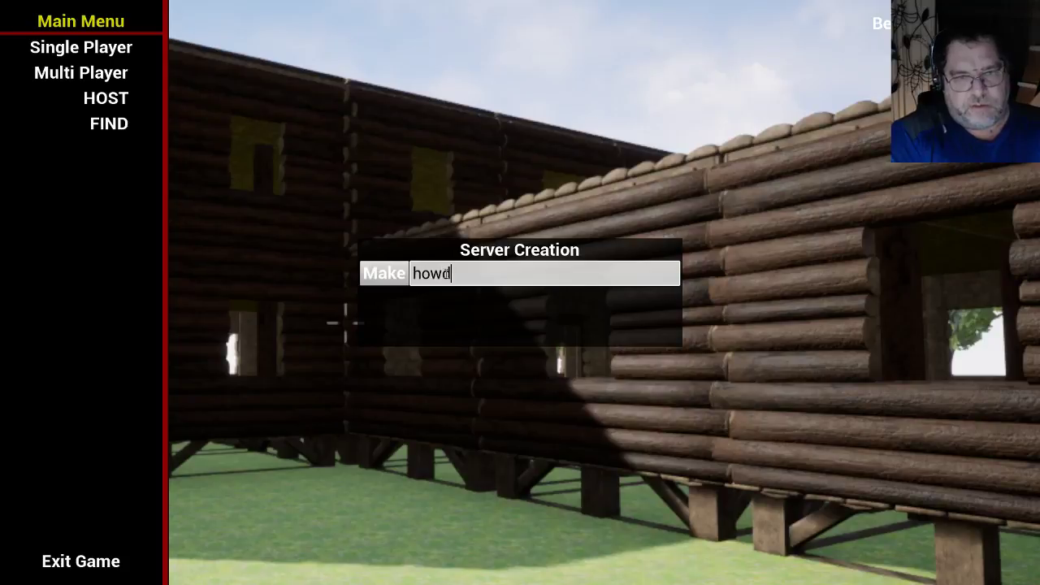